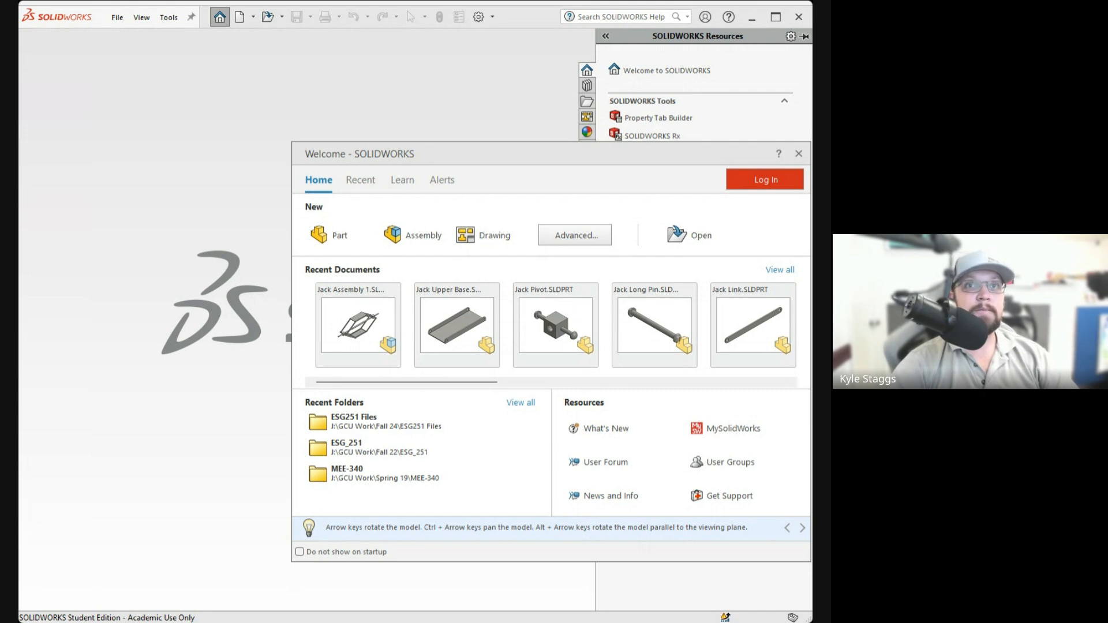
Dismiss the welcome window, minimize the video-call browser, and fit the empty part window beside the CSWA practice PDF.
click(798, 154)
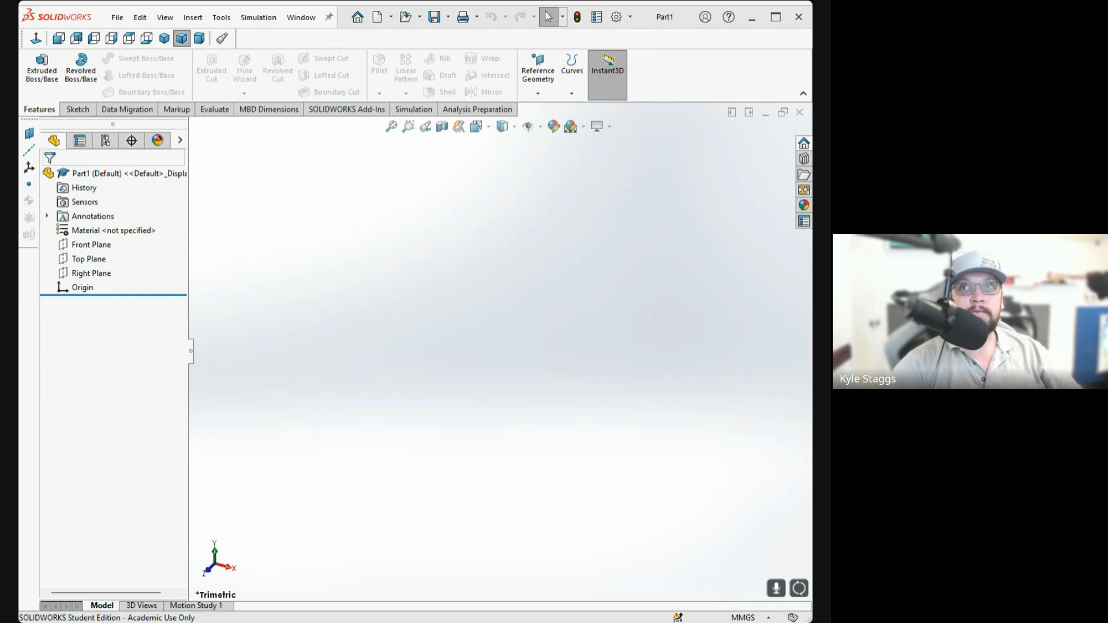
key(alt+Tab)
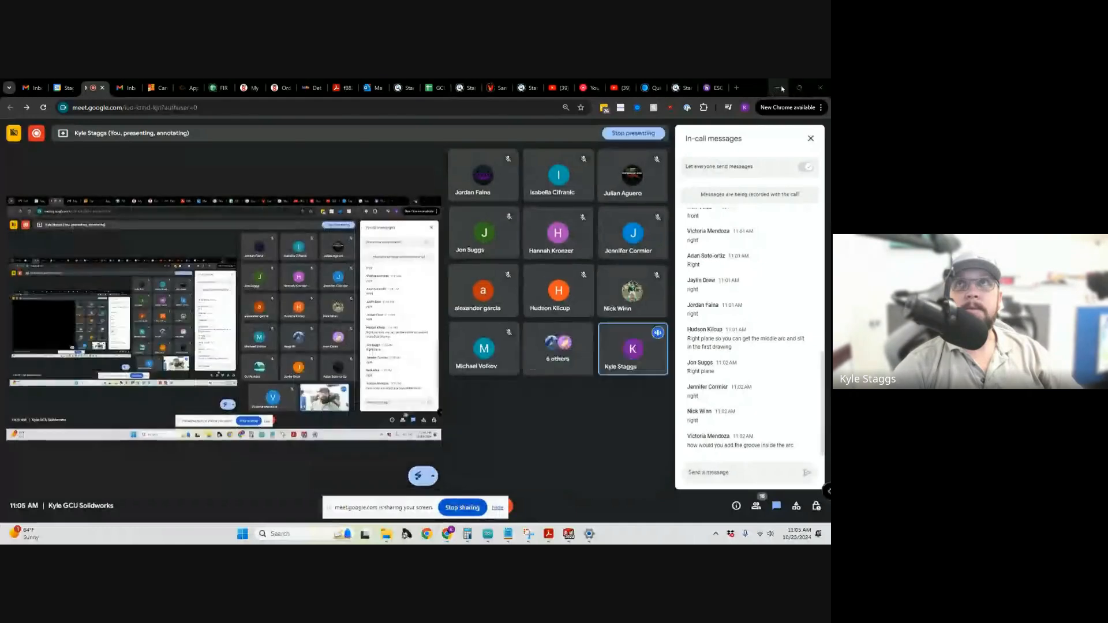
click(781, 87)
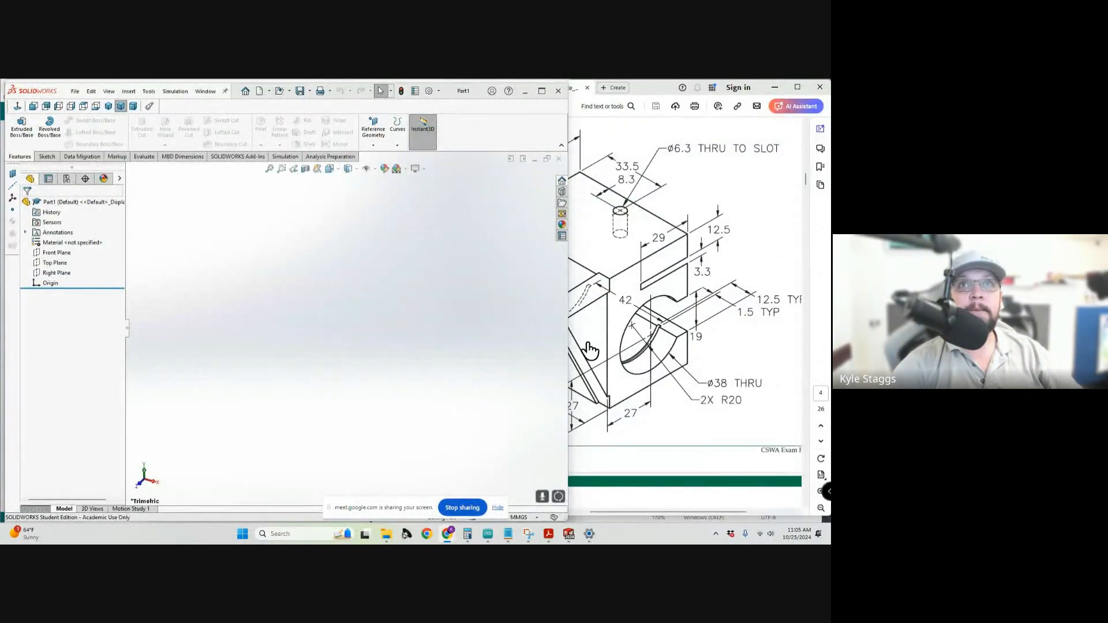
drag(567, 353, 443, 352)
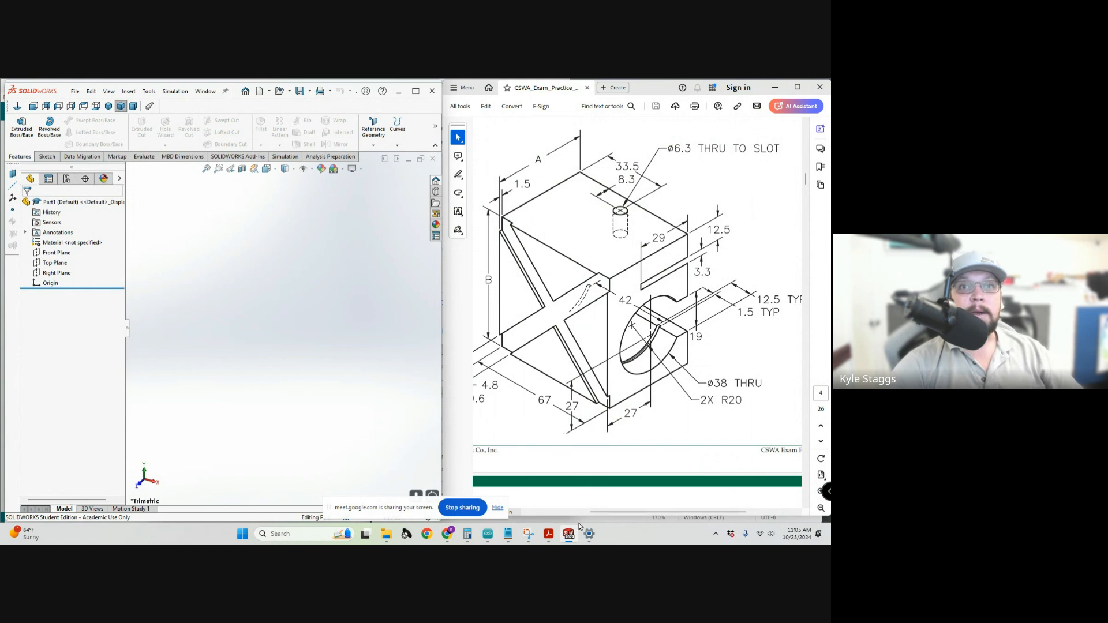
Examine the isometric drawing and its dimensions for Practice Question 1B in the CSWA exam PDF.
drag(618, 512, 625, 512)
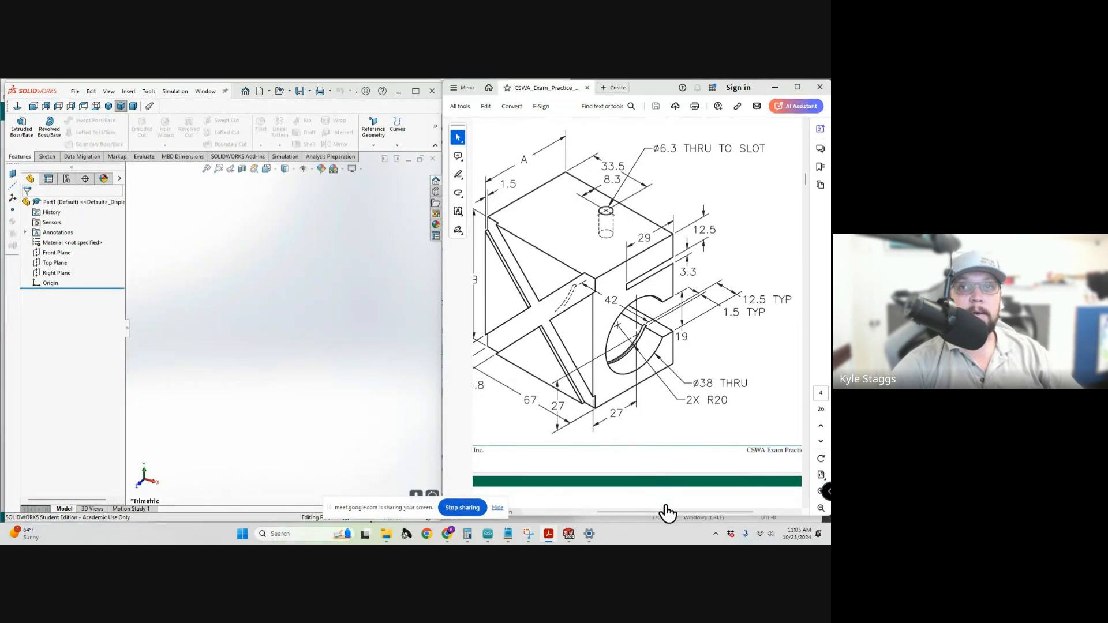
drag(668, 512, 650, 512)
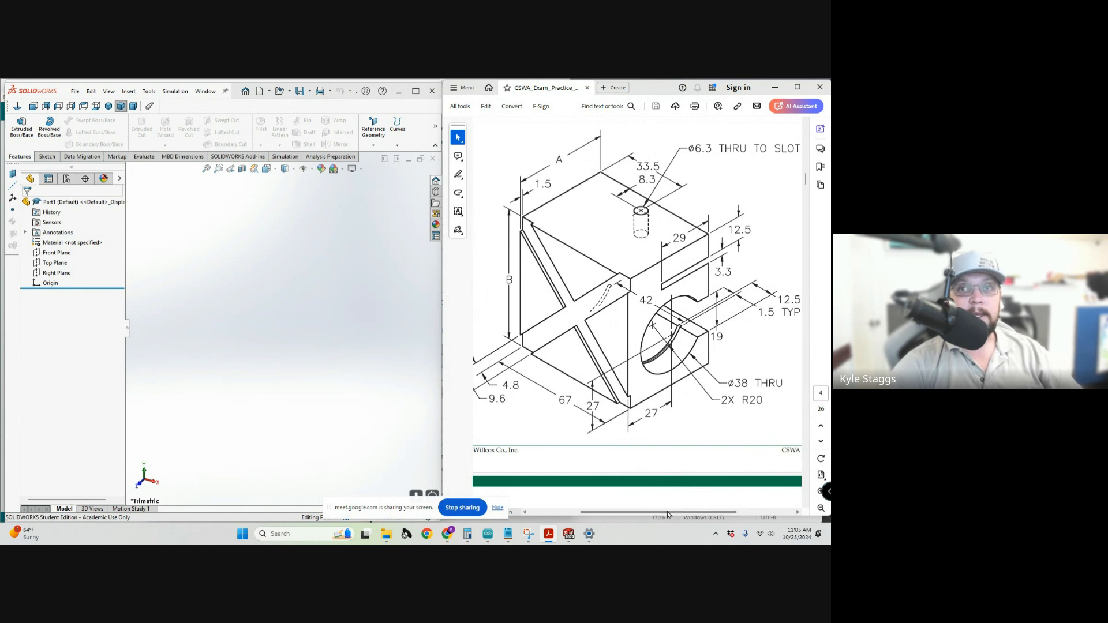
drag(668, 514, 651, 512)
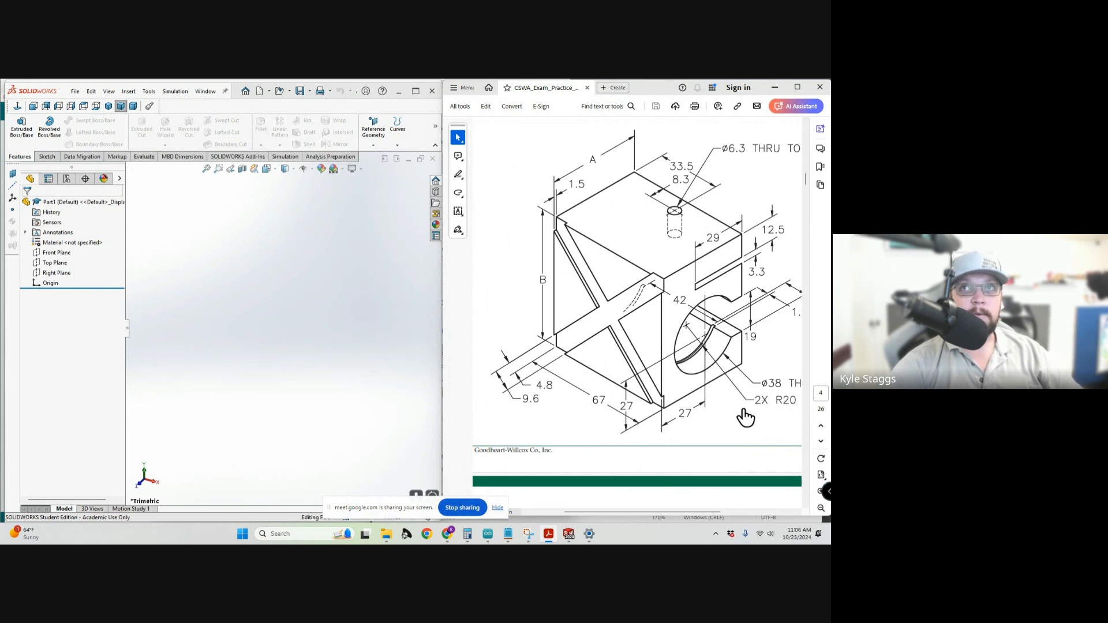
drag(694, 511, 717, 510)
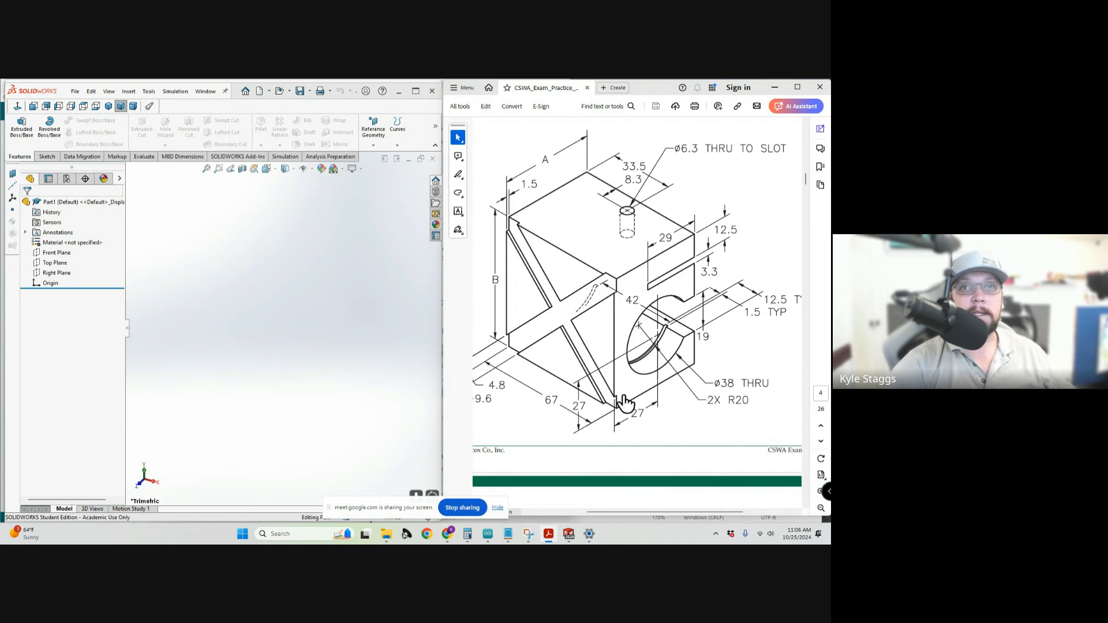
drag(651, 515, 624, 509)
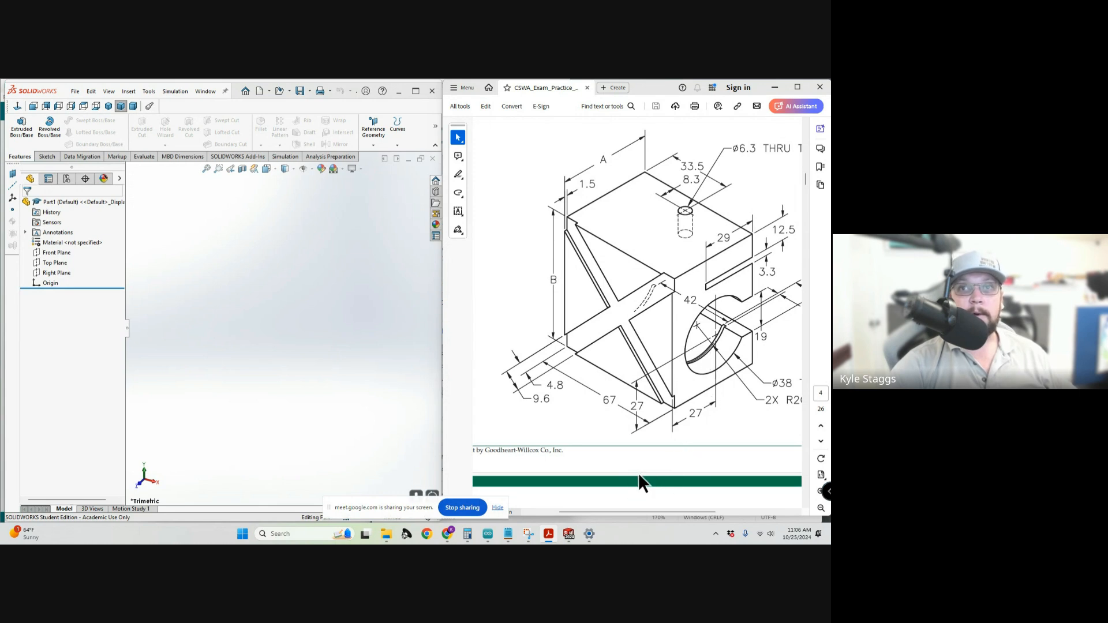
drag(649, 512, 693, 511)
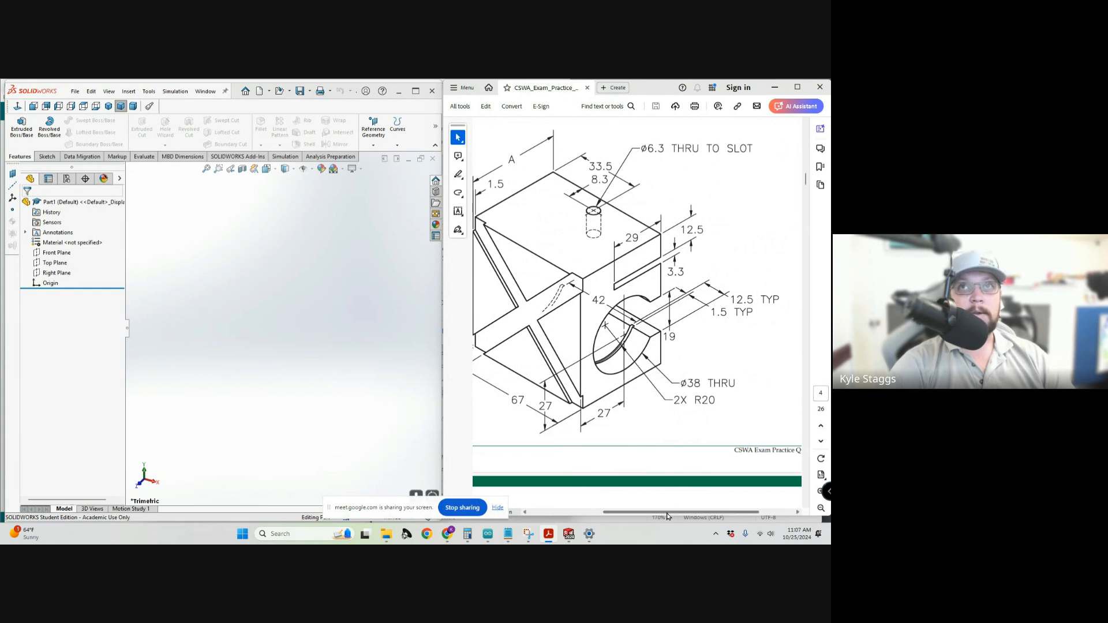
drag(667, 515, 644, 512)
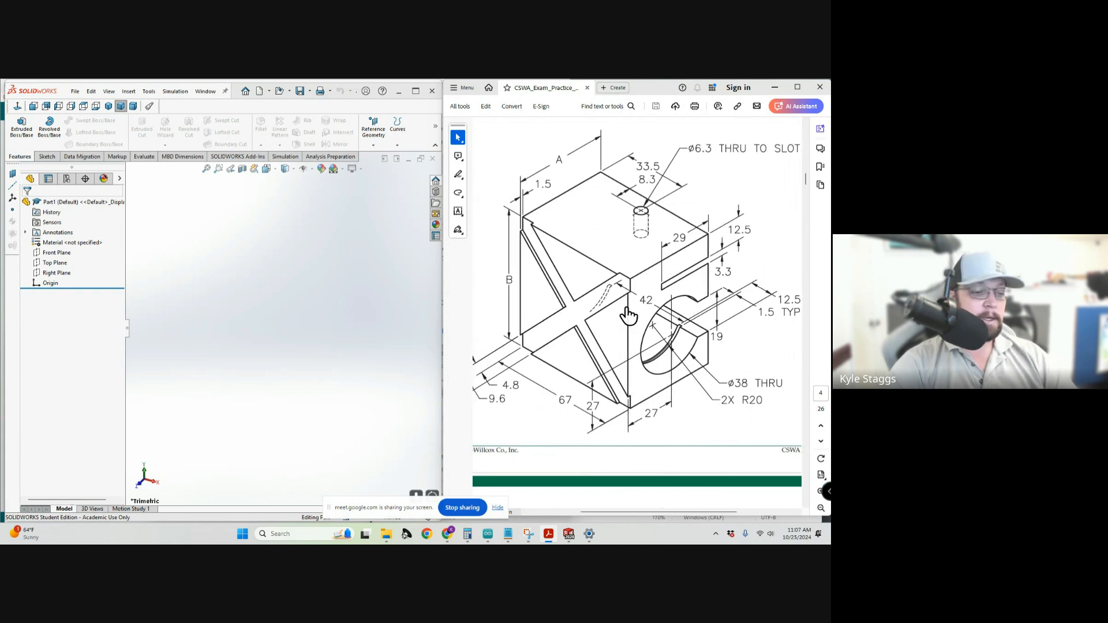
ctrl+scroll(627, 304, down, 5)
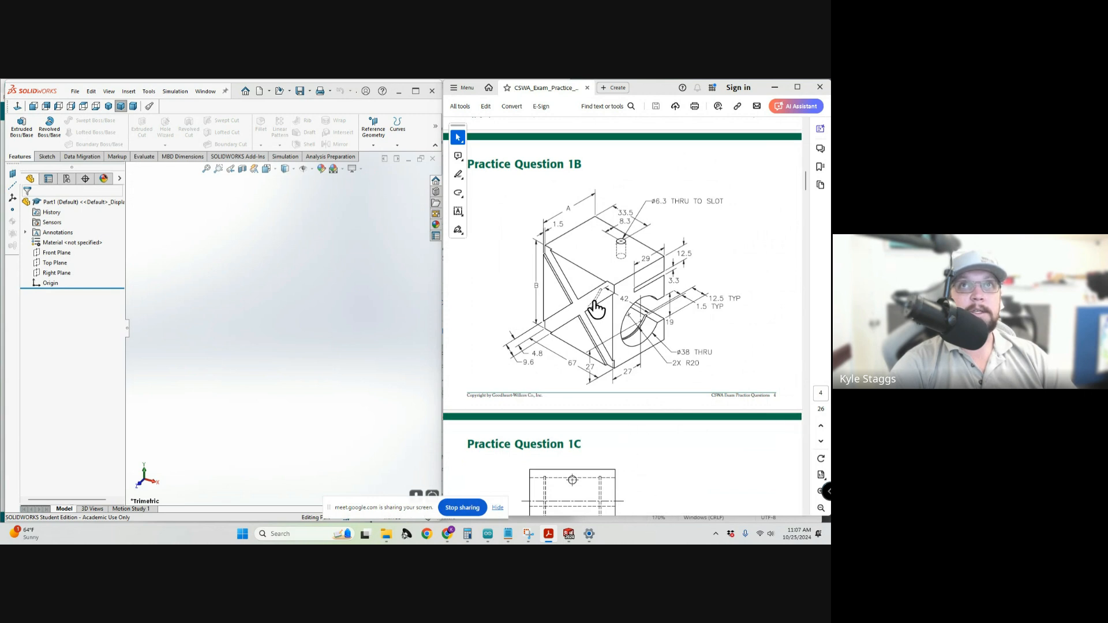
Disable the SOLIDWORKS Simulation add-in in the loading warning and widen the part window up to the Practice Question 1B drawing.
drag(443, 324, 496, 324)
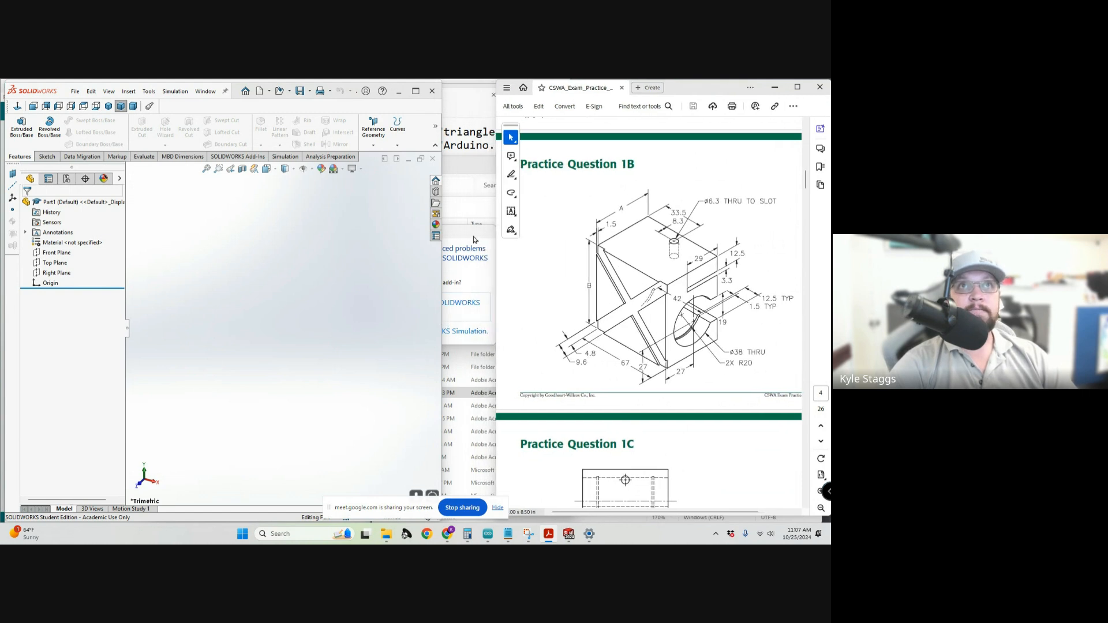
click(454, 249)
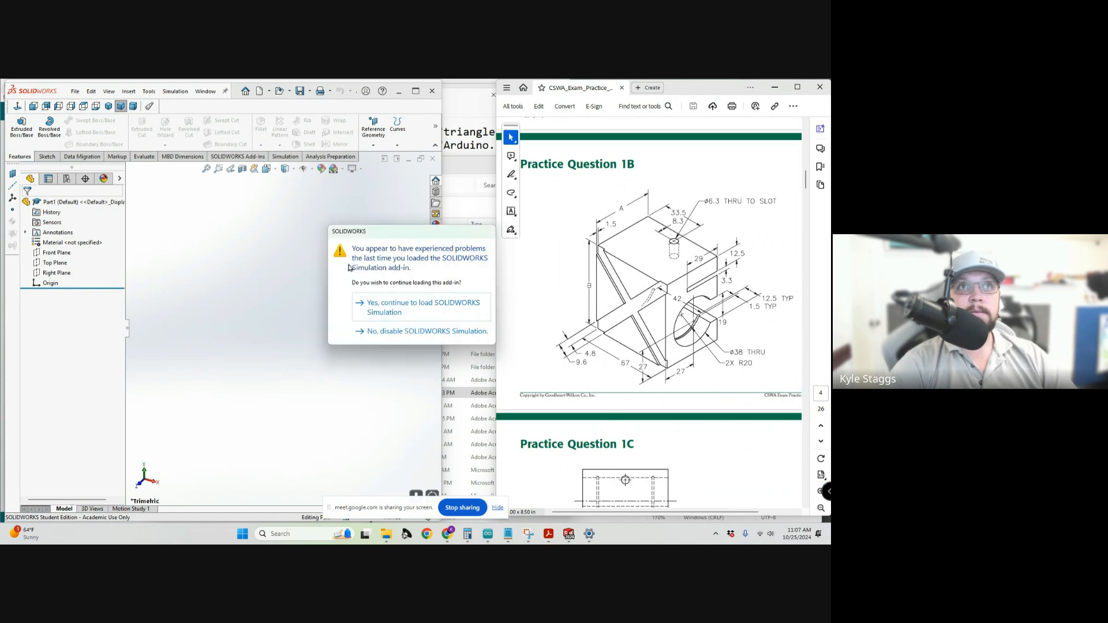
click(381, 332)
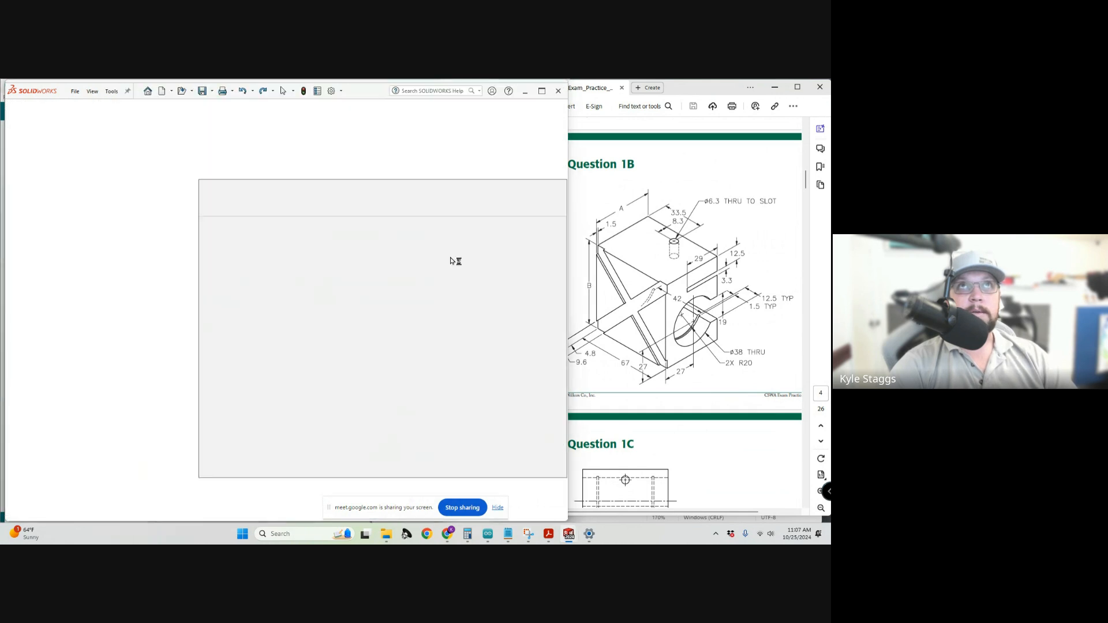
click(227, 246)
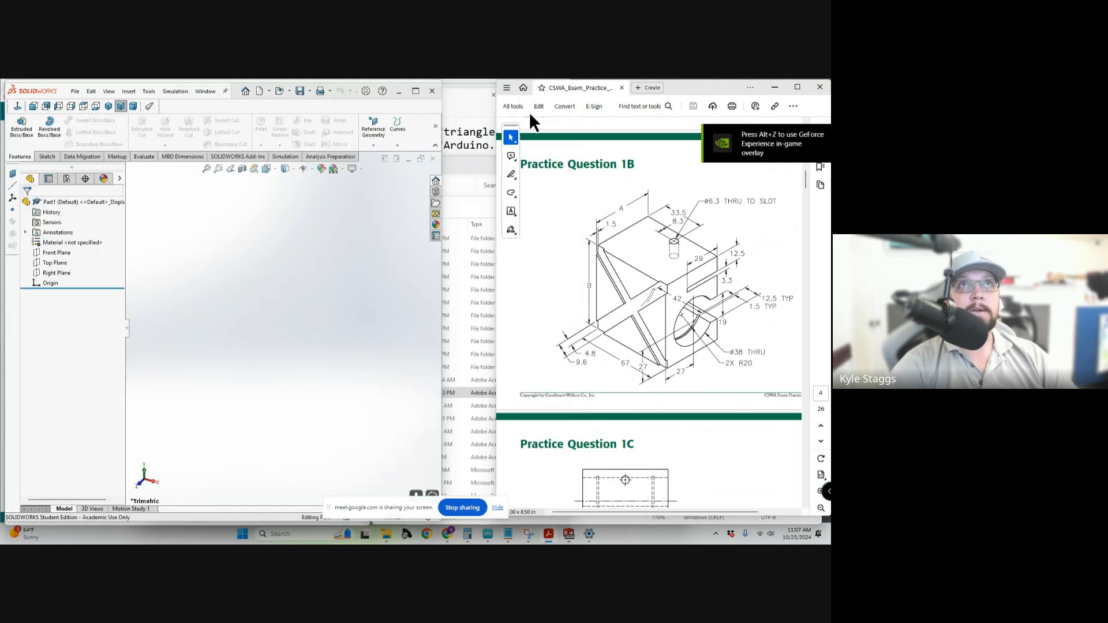
drag(444, 307, 552, 345)
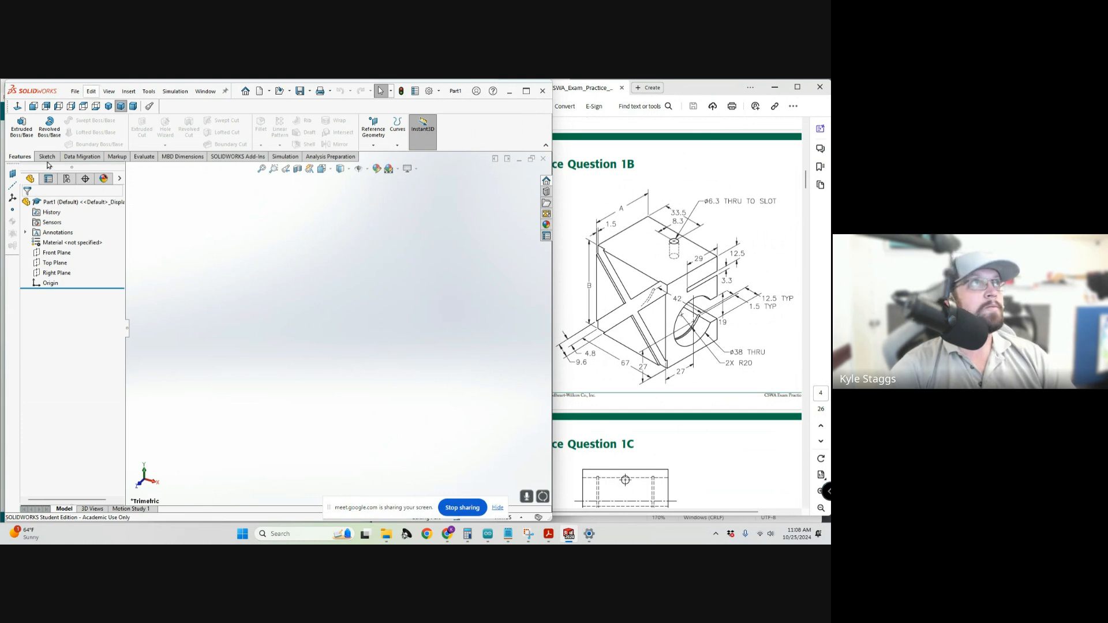
Start a new sketch on the Right Plane.
click(77, 94)
click(15, 224)
click(46, 157)
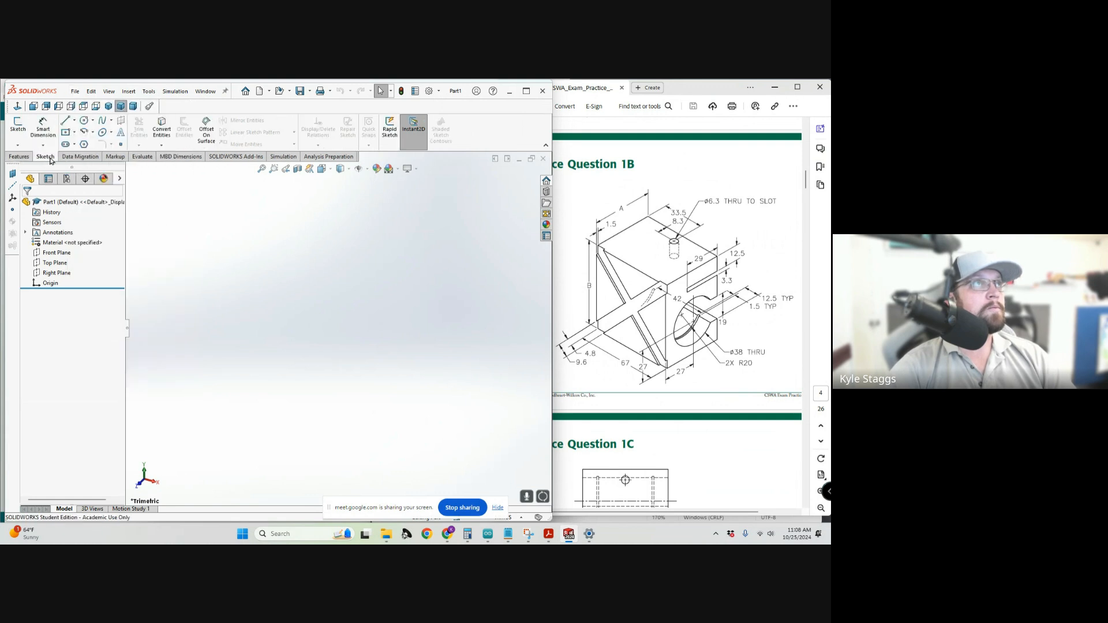
click(18, 124)
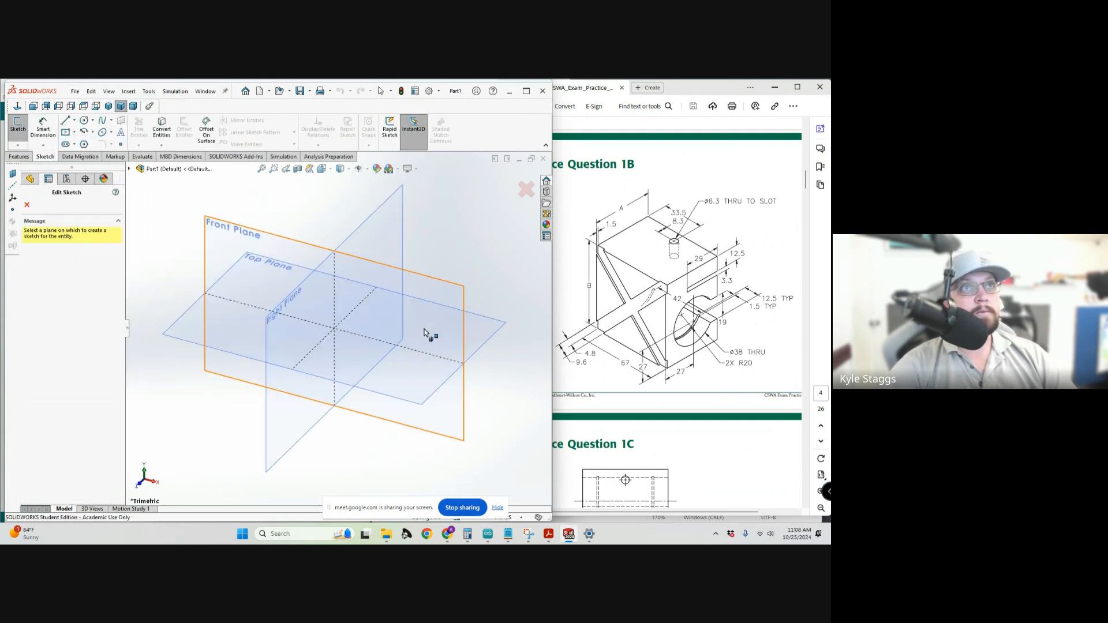
click(285, 316)
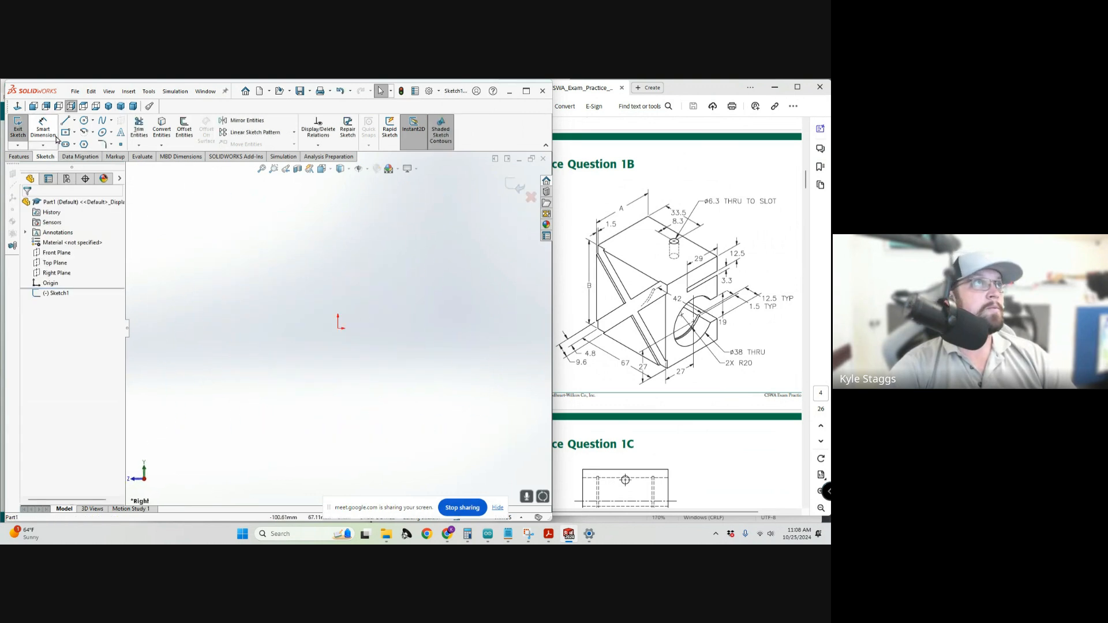
Sketch a corner rectangle from the origin, about 50 mm wide and 69 mm high, extending toward +Z and +Y.
click(75, 133)
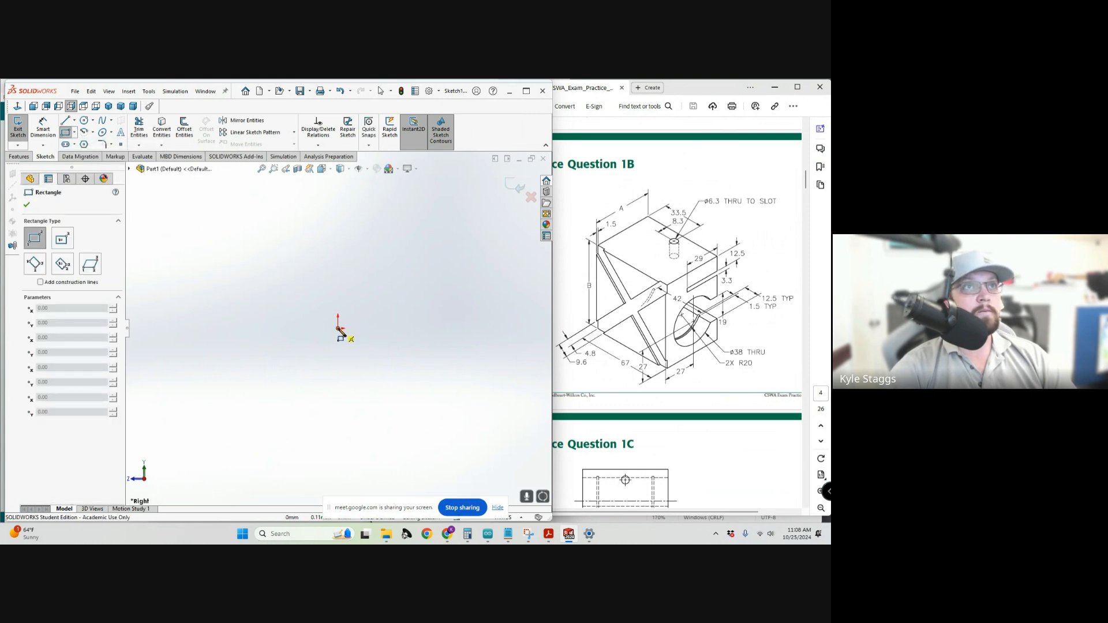
click(338, 328)
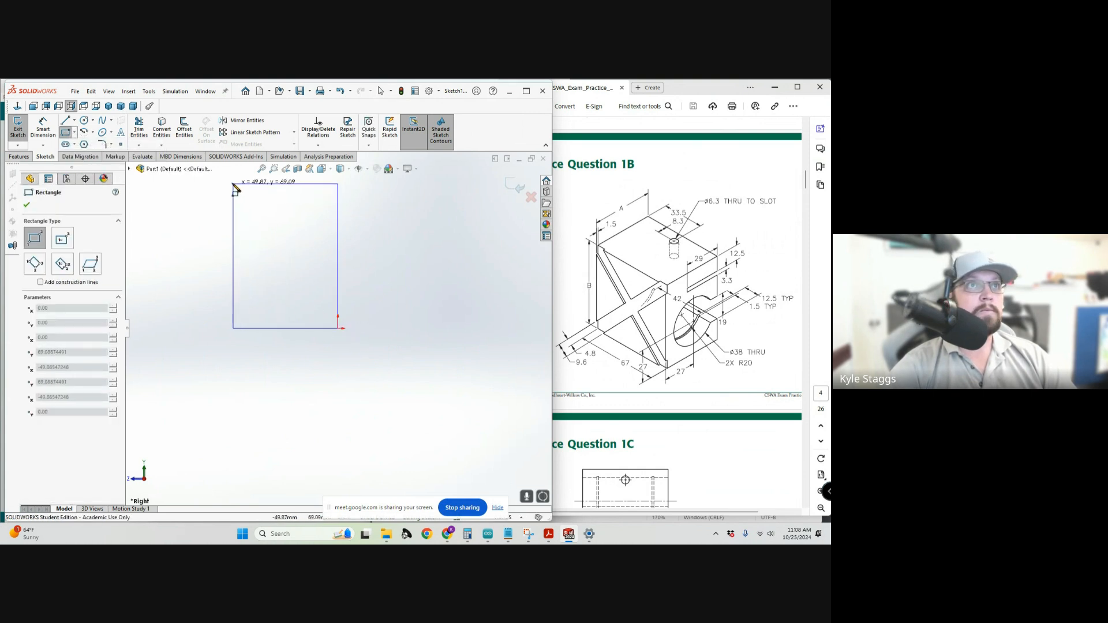
click(230, 183)
Sketch two concentric circles inside the rectangle, slightly below its middle, with radii of about 14 mm and 18 mm.
click(84, 120)
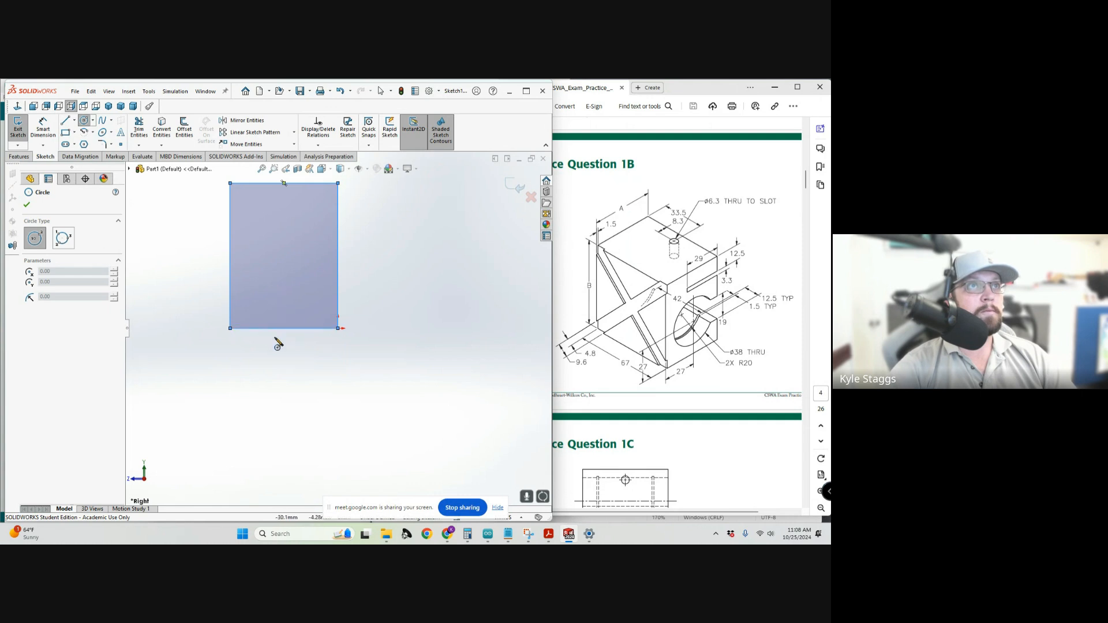
click(273, 267)
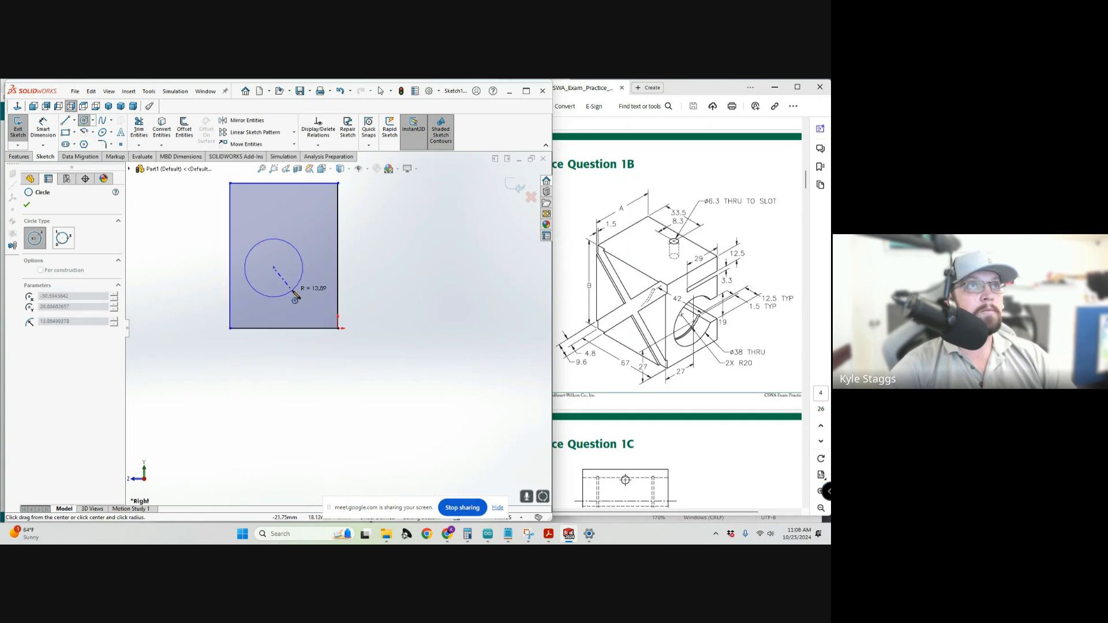
click(302, 289)
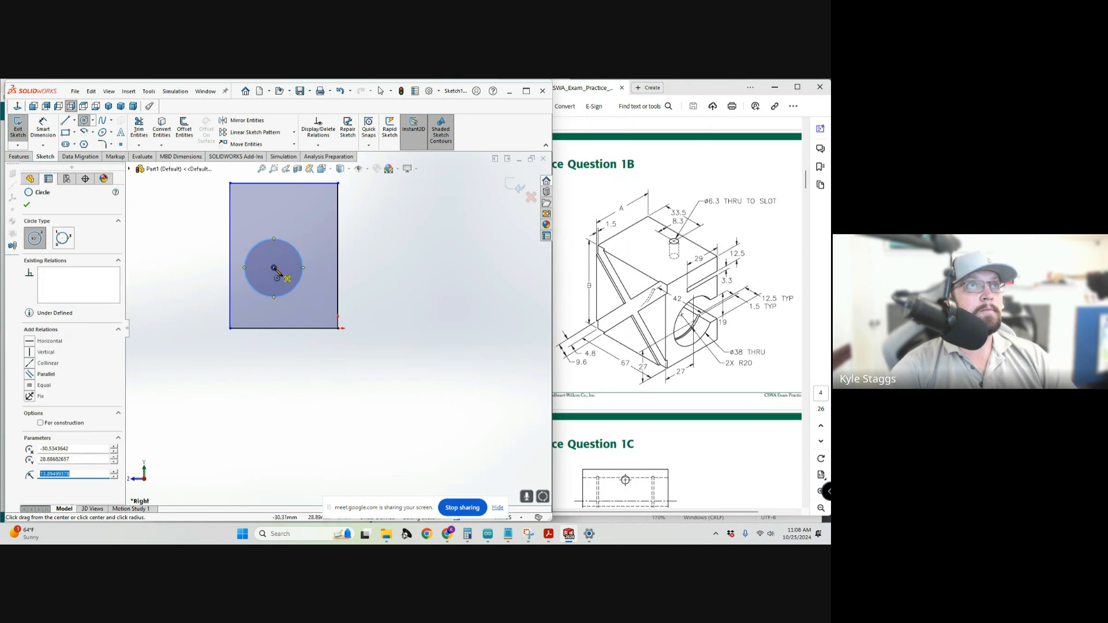
click(273, 267)
click(309, 285)
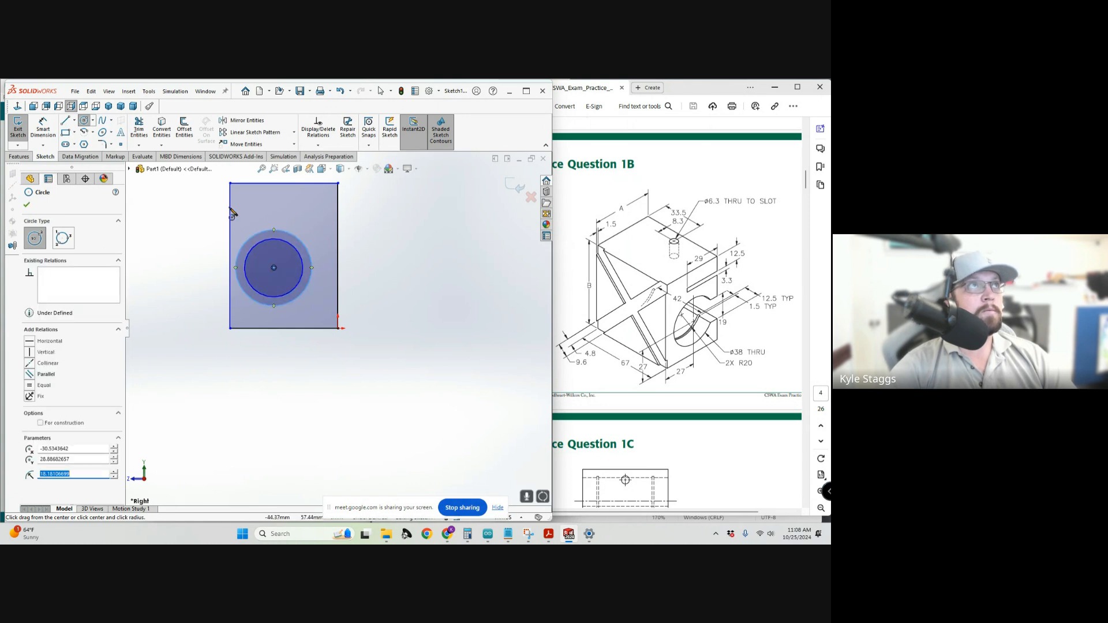
click(66, 121)
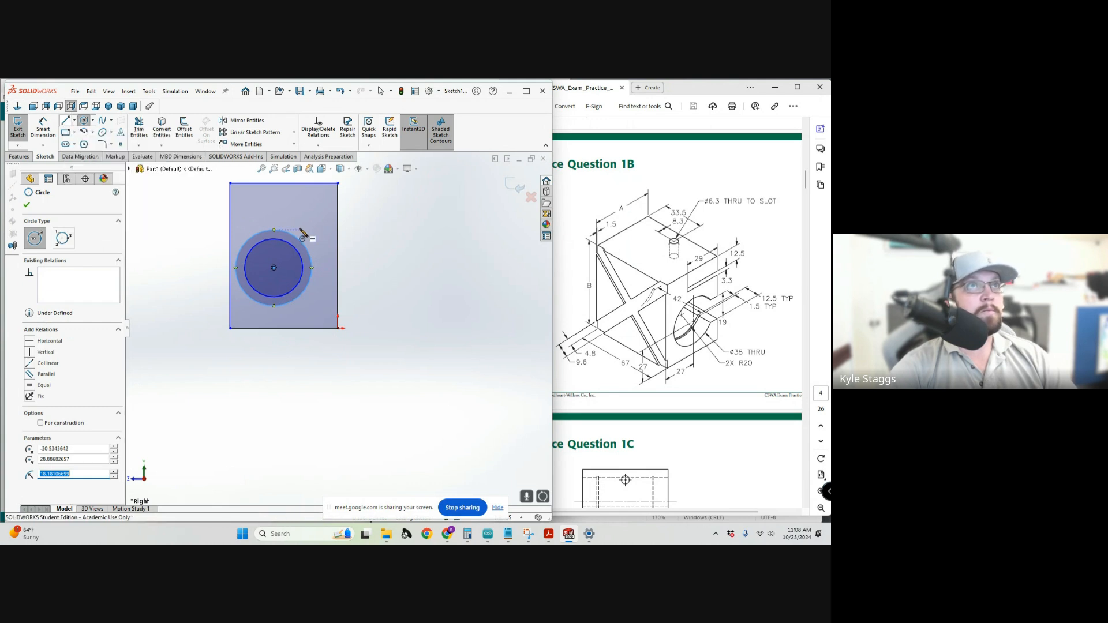
click(308, 251)
click(339, 263)
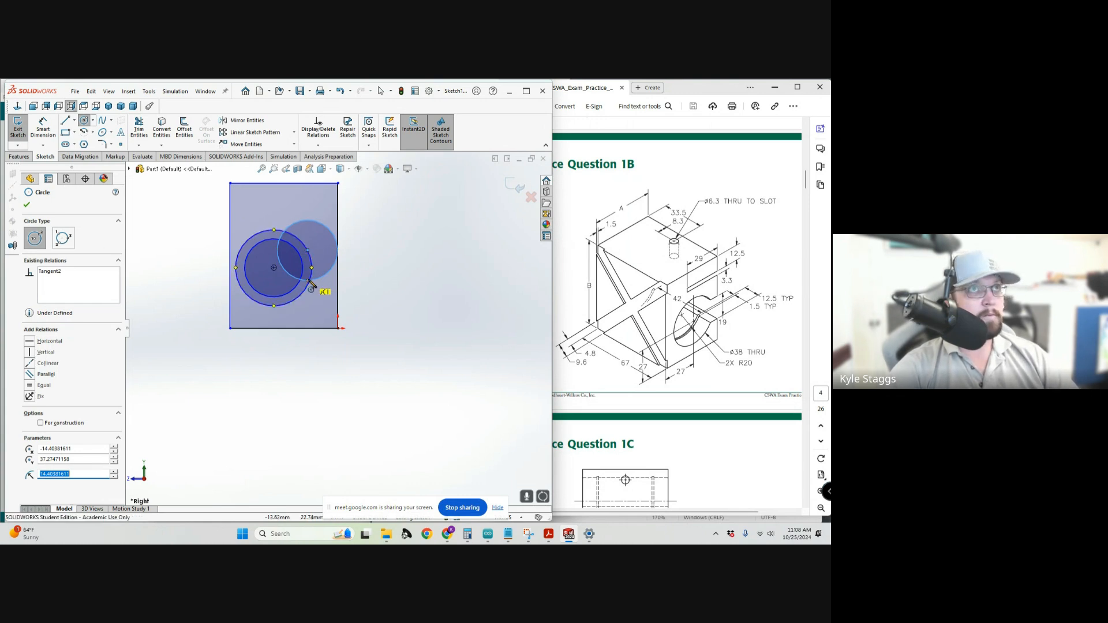
key(ctrl+z)
key(l)
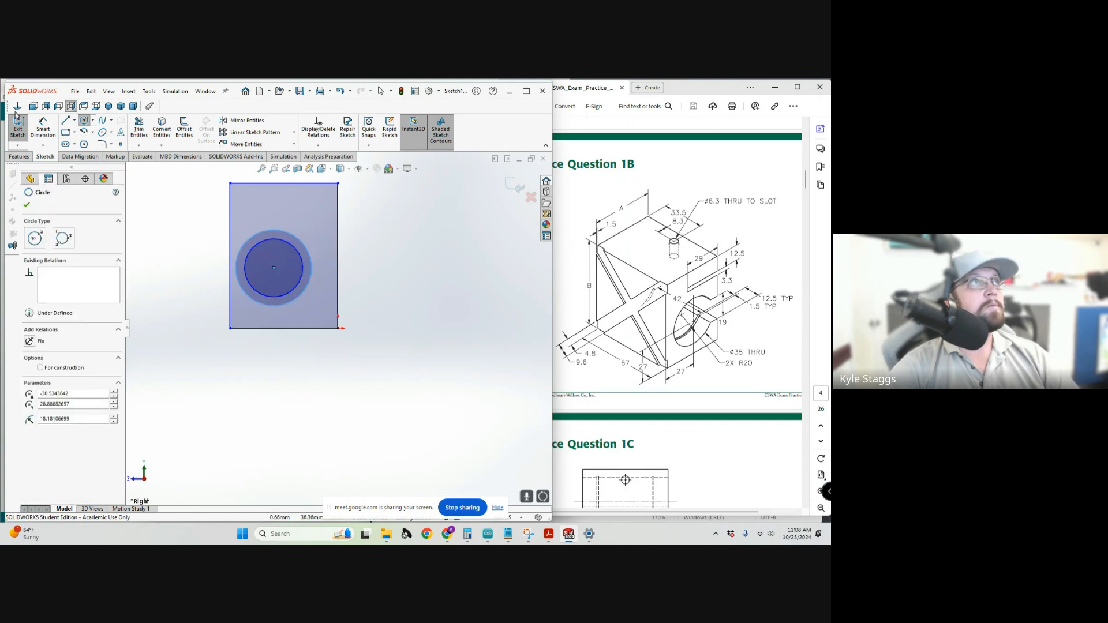
click(311, 266)
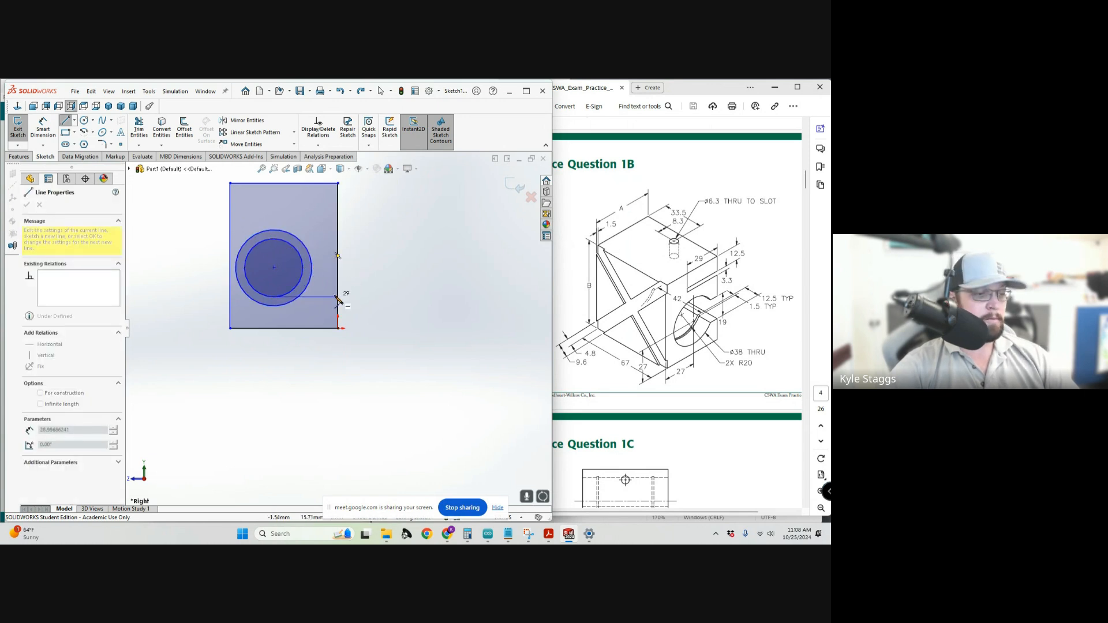
key(Escape)
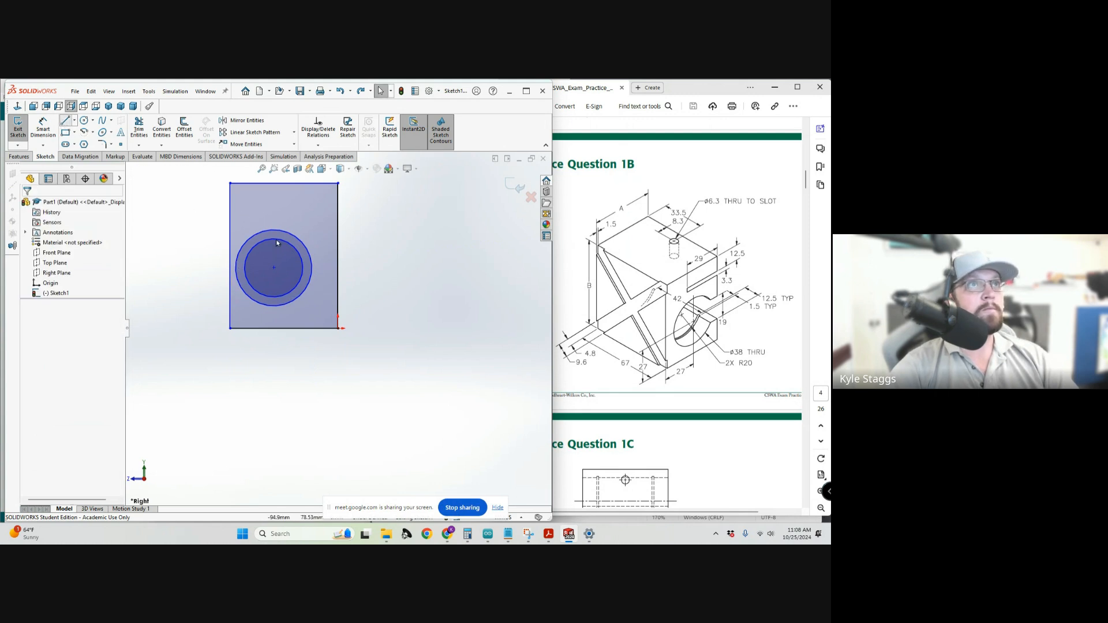
key(l)
scroll(292, 231, up, 5)
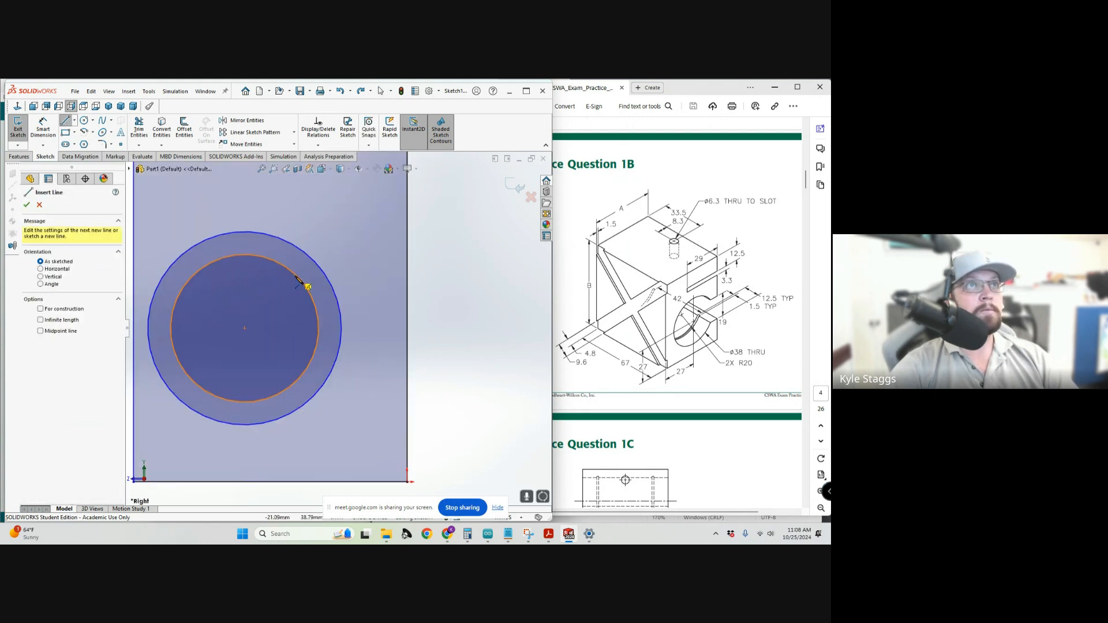
click(296, 277)
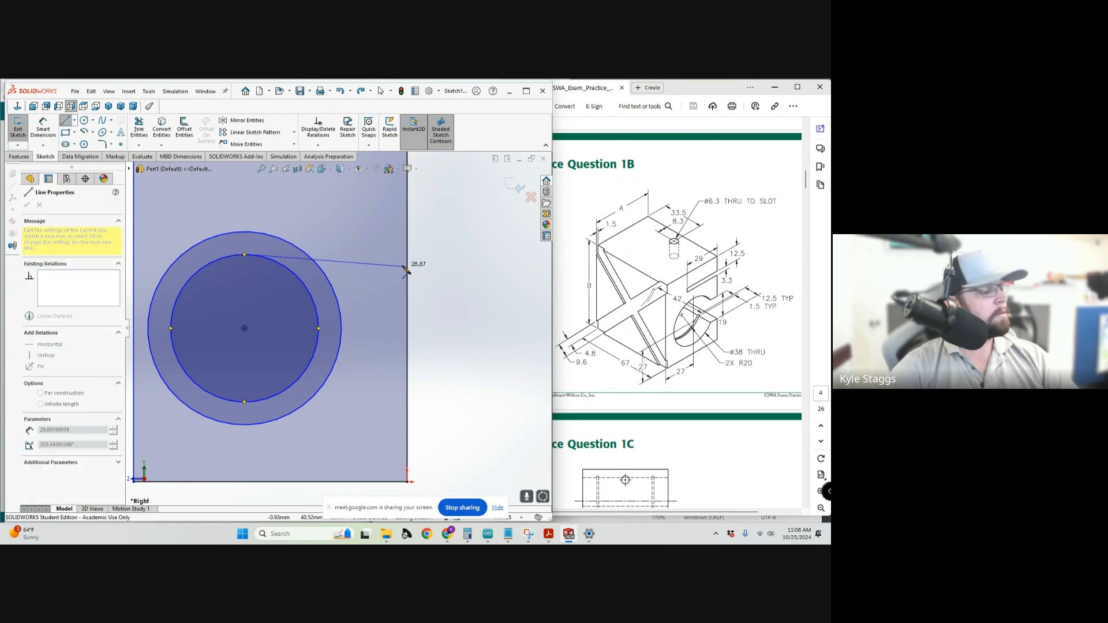
key(Escape)
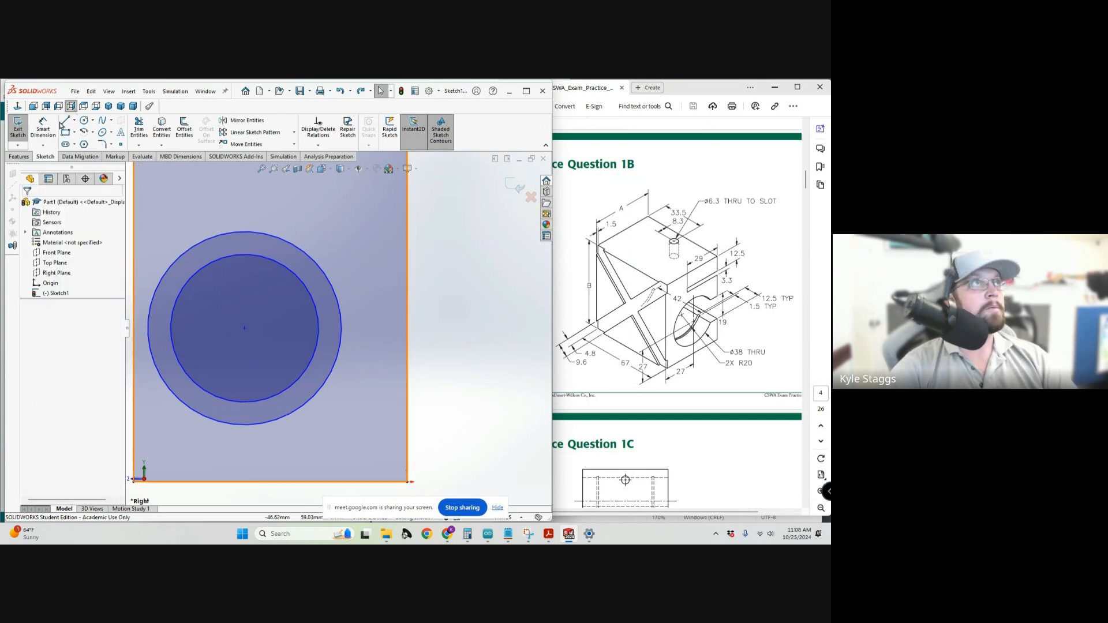
key(l)
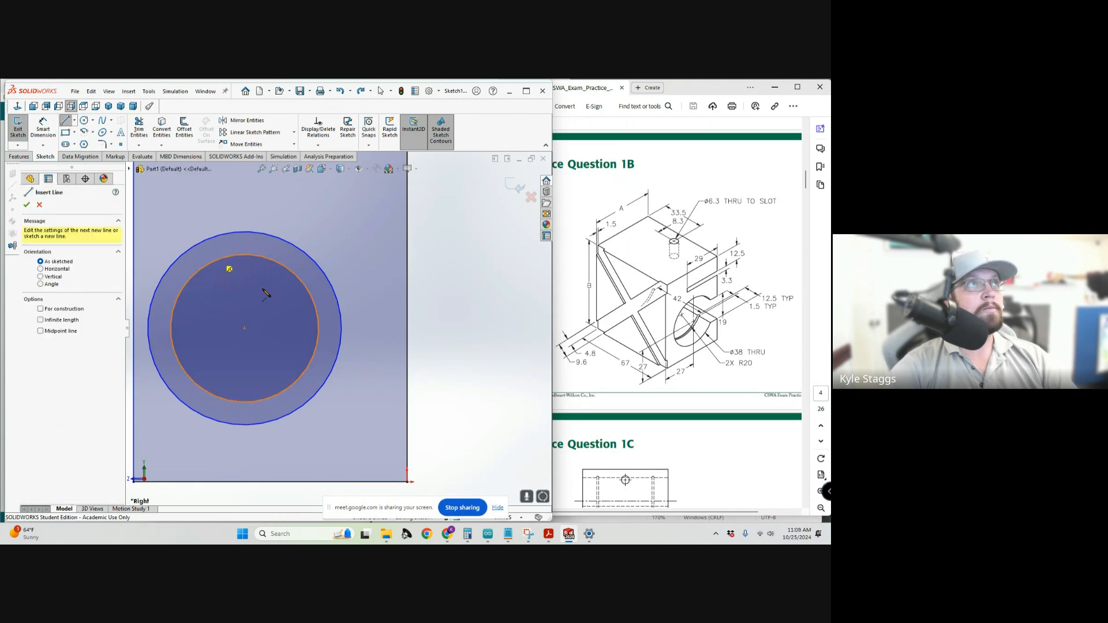
click(317, 296)
key(Escape)
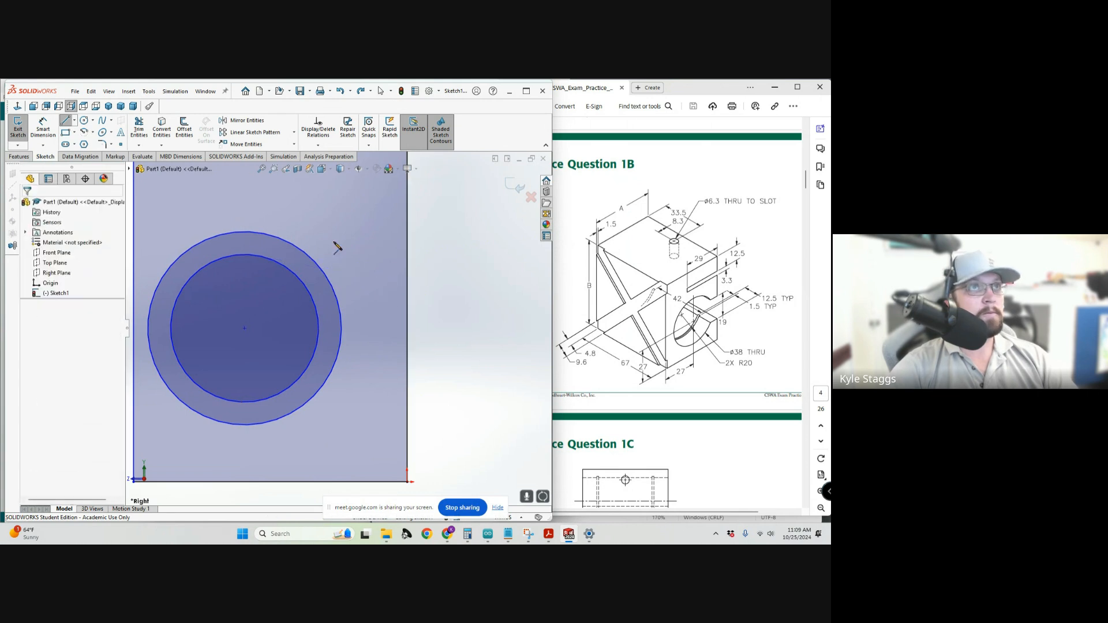
Sketch two roughly horizontal lines about 19 mm long between the rectangle's origin-side vertical edge and the inner circle, above and below its center.
key(l)
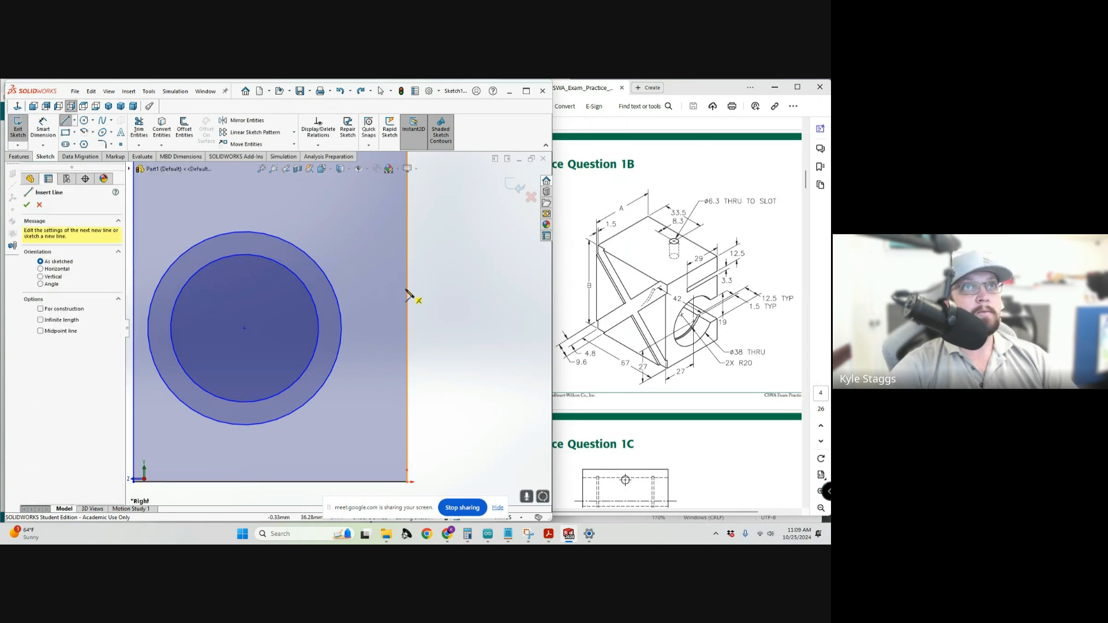
click(407, 284)
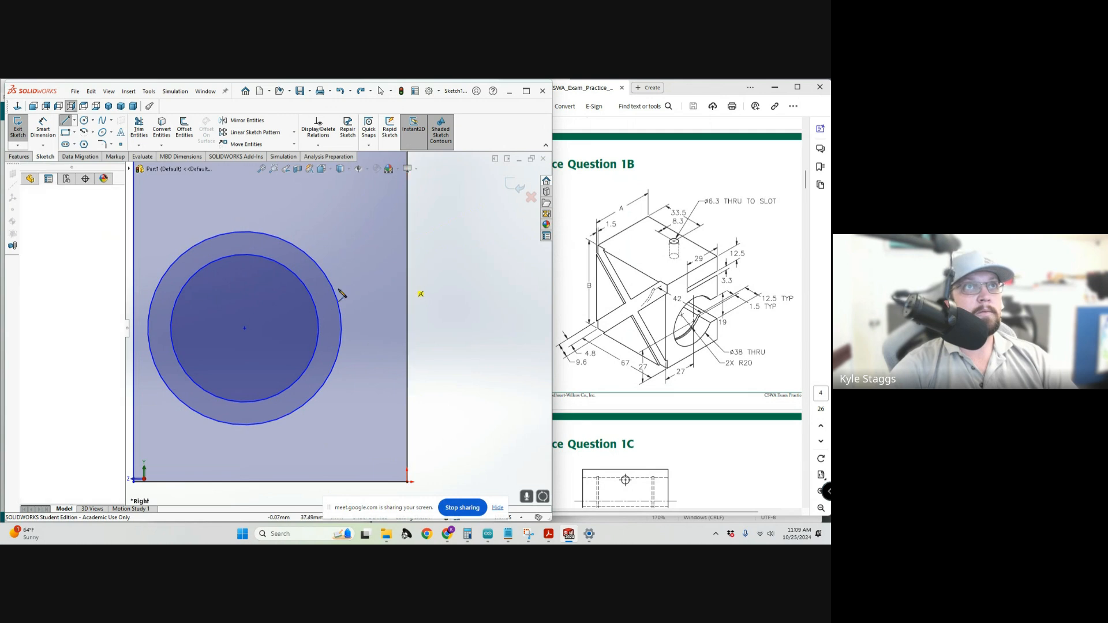
click(305, 285)
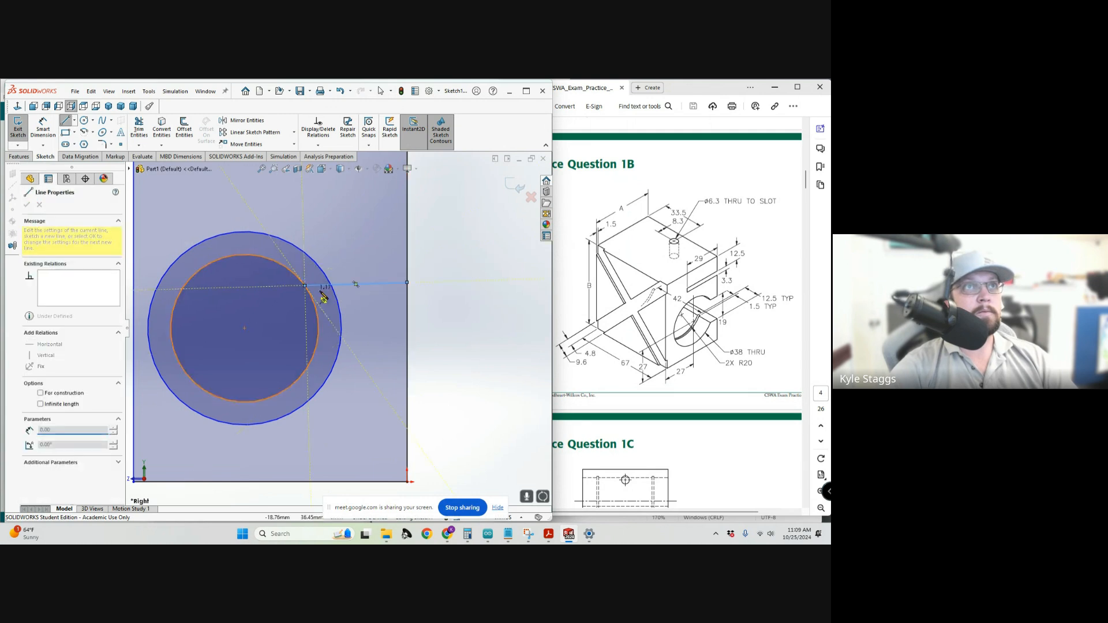
key(Escape)
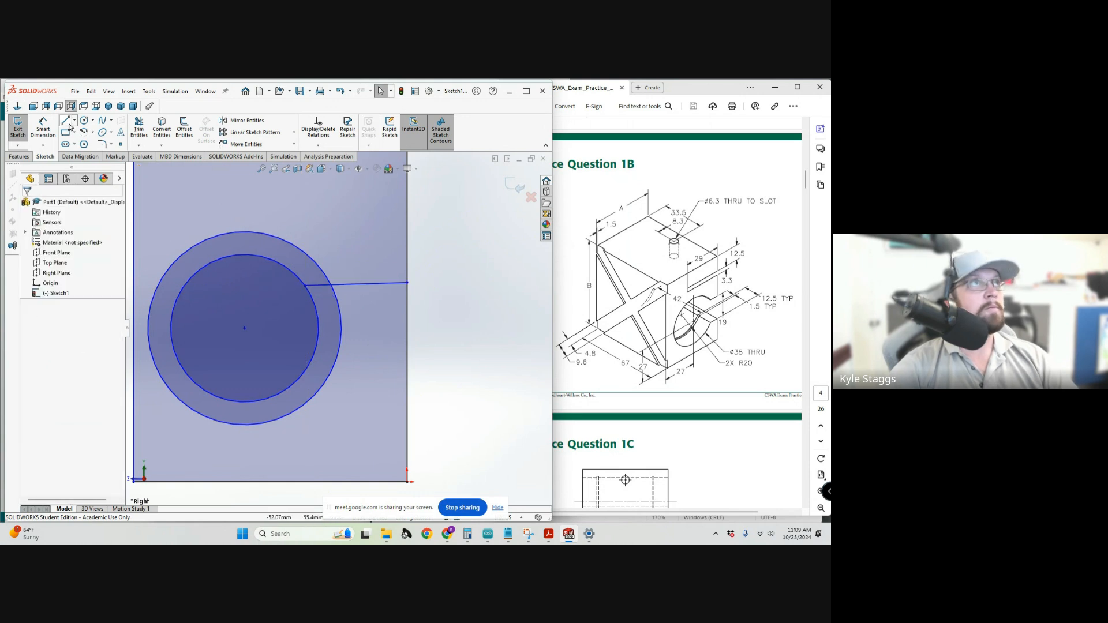
key(l)
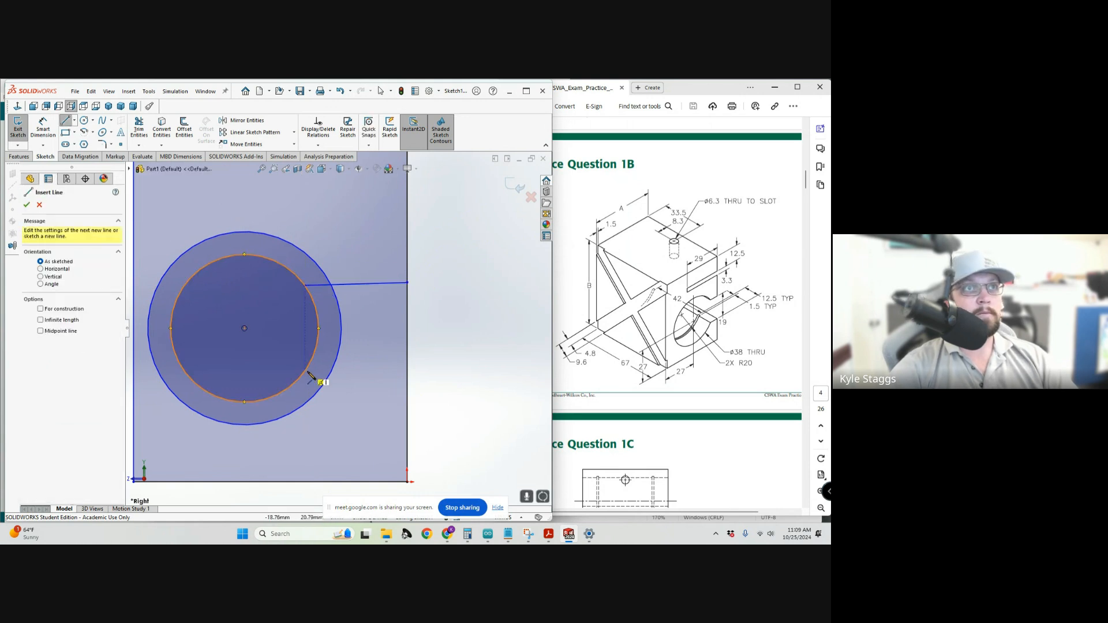
click(409, 373)
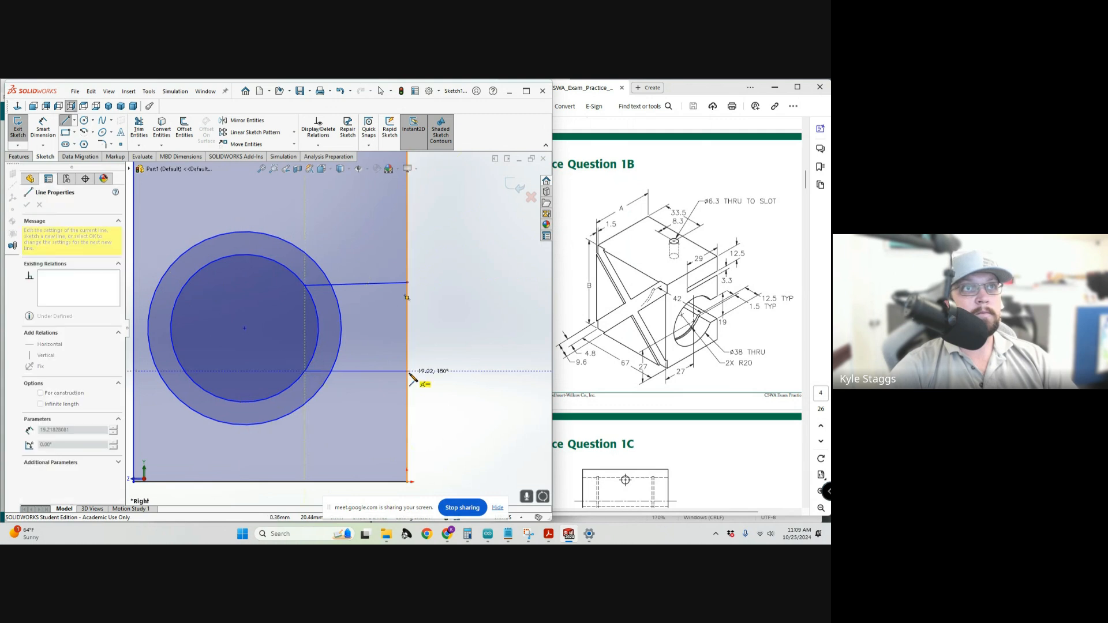
key(Escape)
Sketch a thin slot rectangle about 25 mm long and 2.6 mm high, extending inward from the upper part of the profile's origin-side edge.
scroll(343, 327, up, 3)
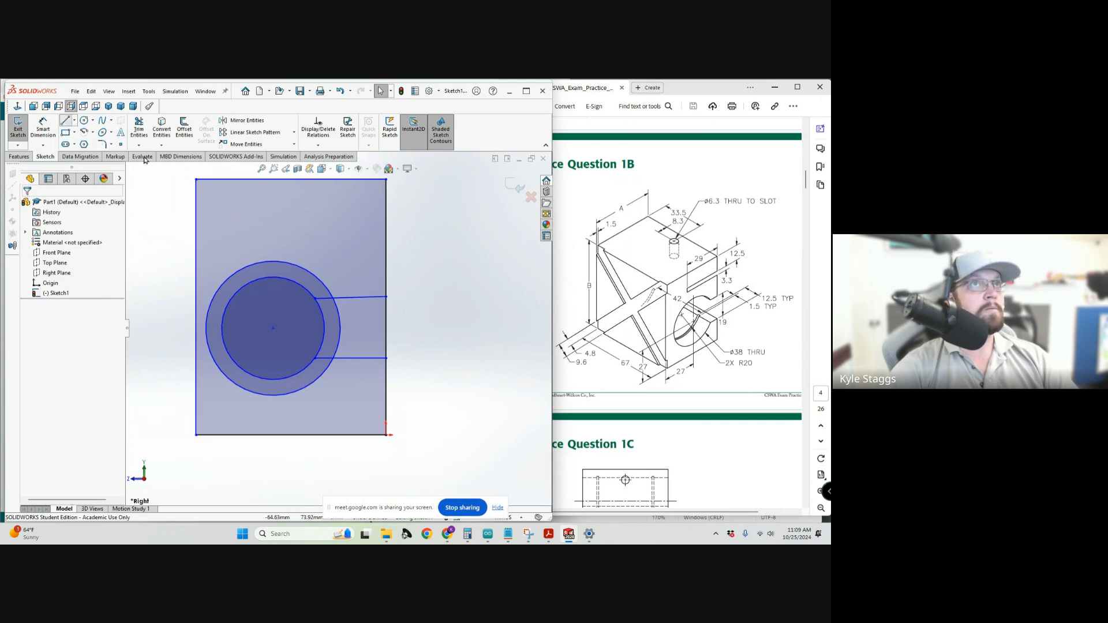
click(66, 121)
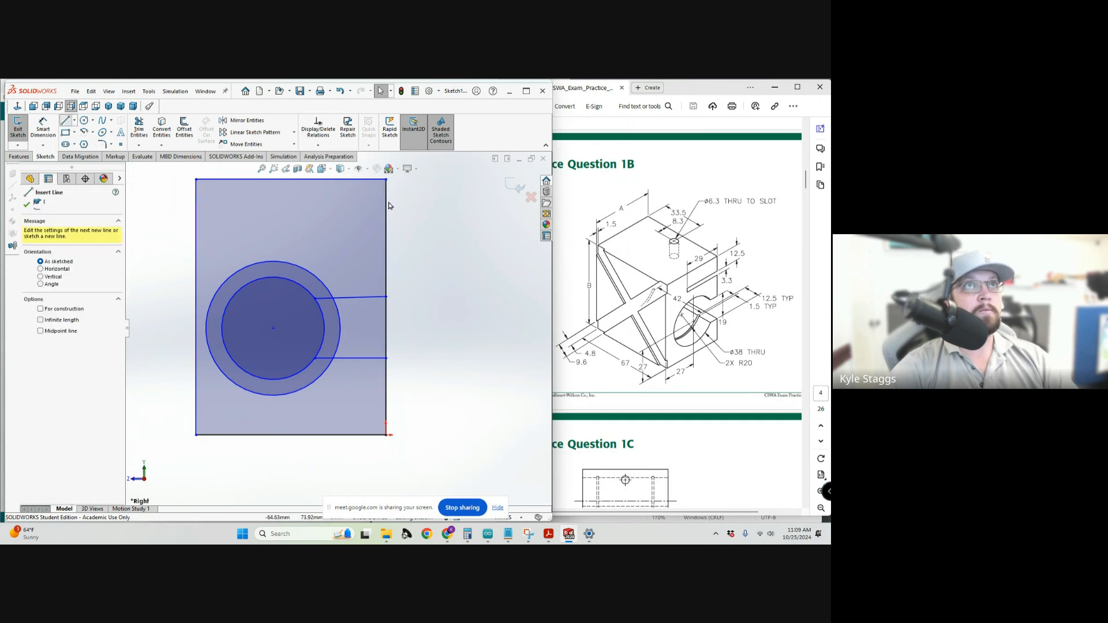
click(67, 133)
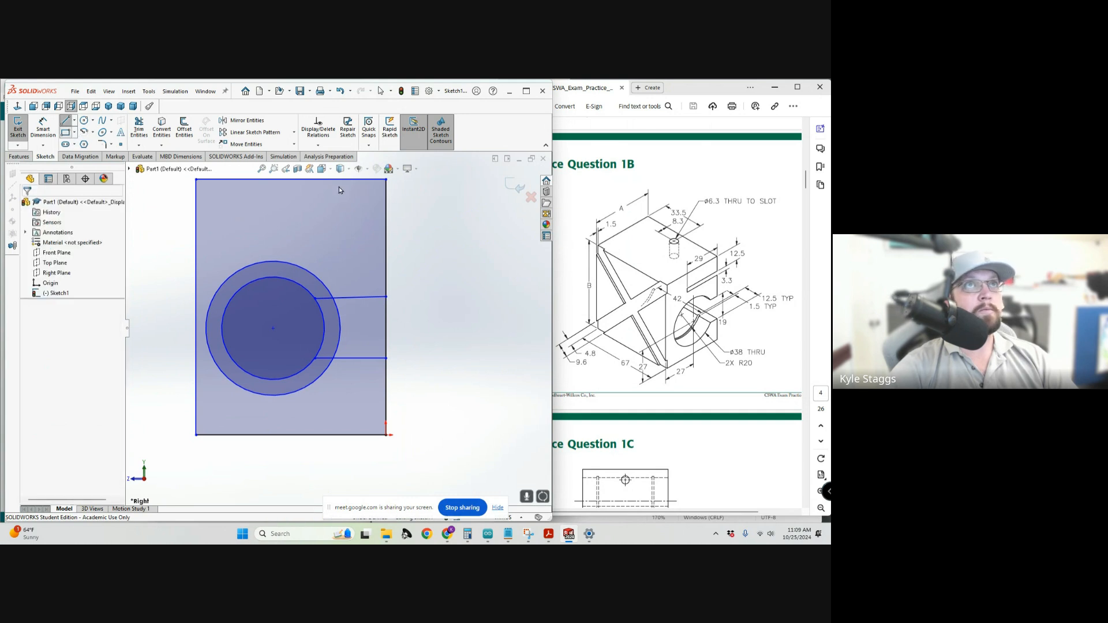
click(386, 202)
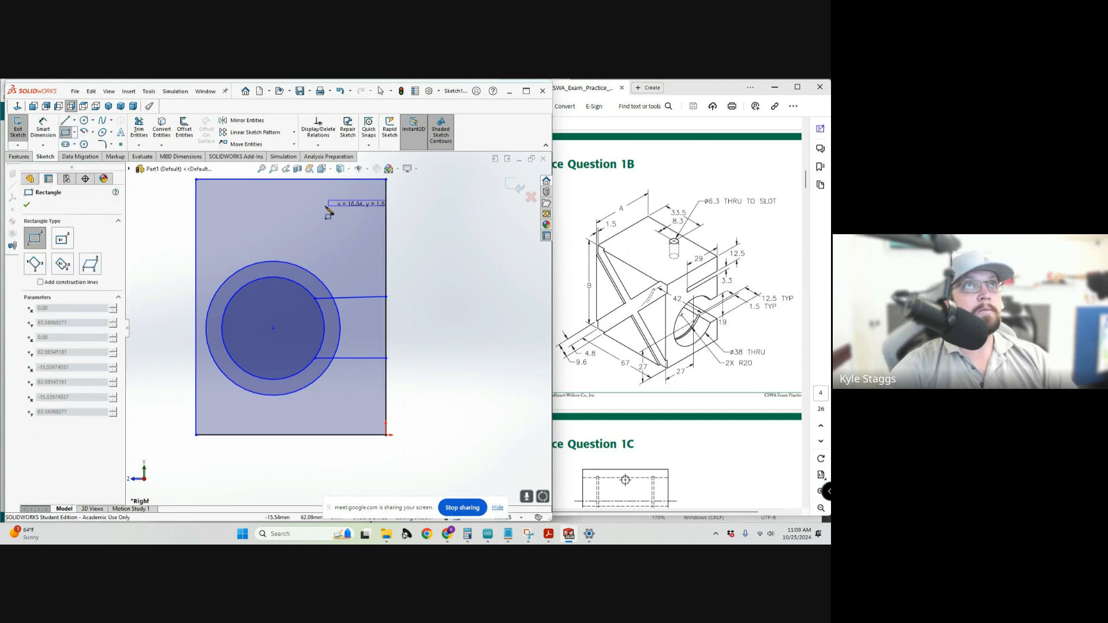
click(295, 210)
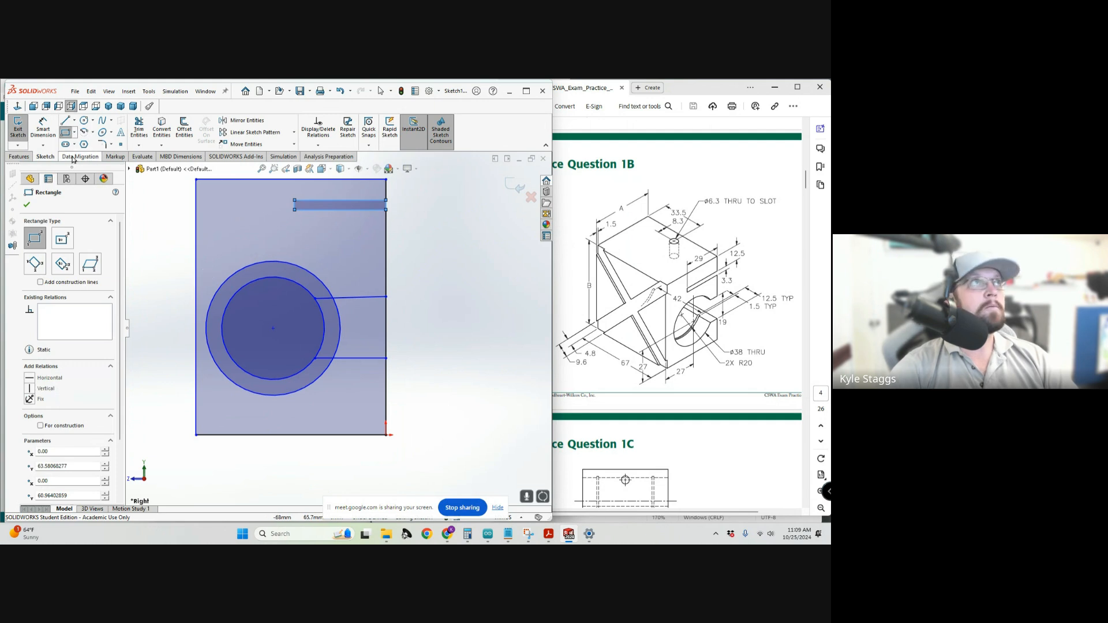
Dimension the profile's bottom edge to 50 mm, following value A in the Practice Question 1 text.
click(43, 129)
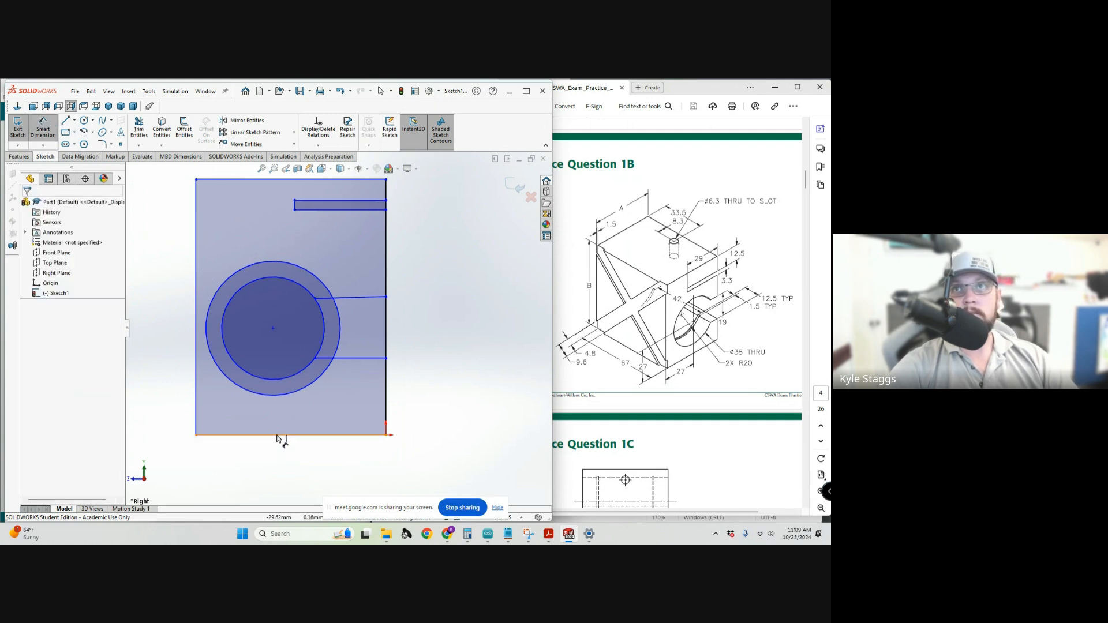
click(279, 496)
scroll(685, 378, up, 10)
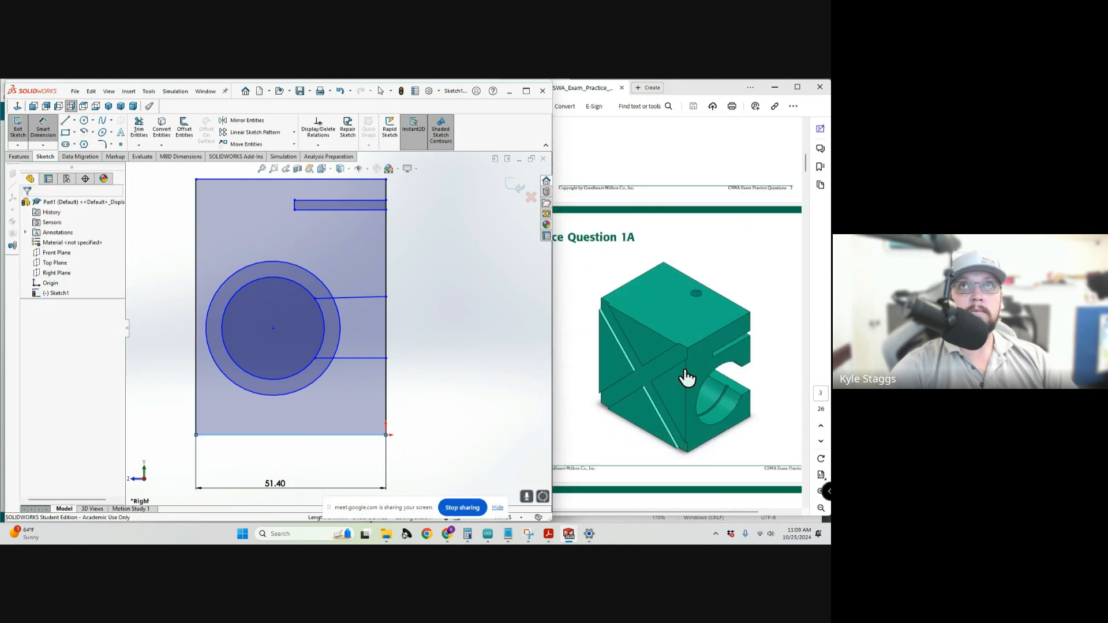
scroll(685, 370, up, 4)
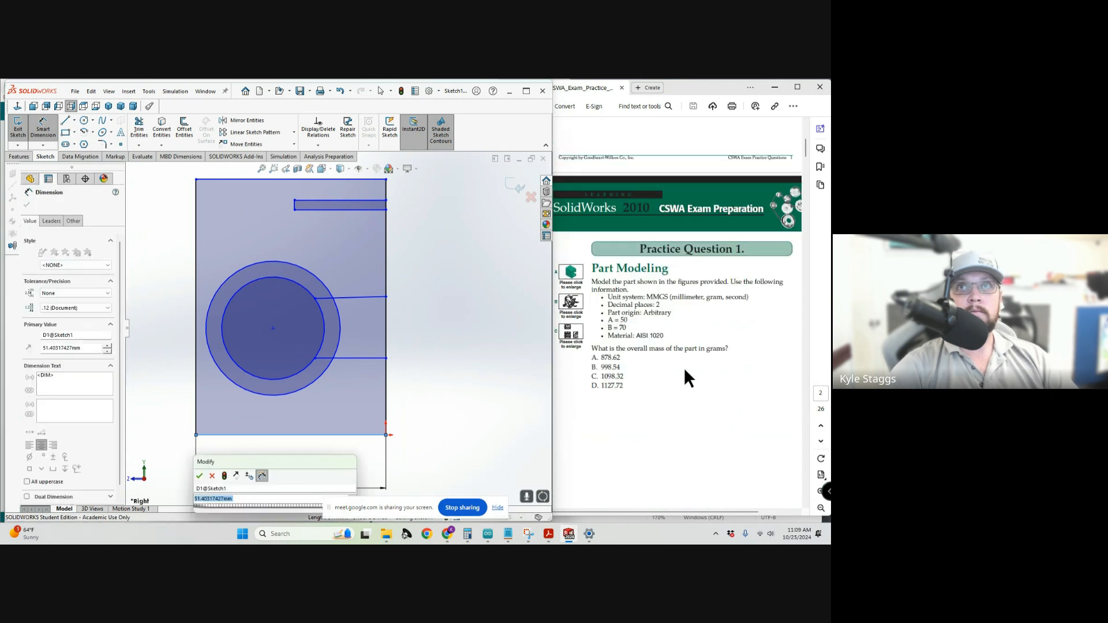
scroll(685, 369, down, 5)
scroll(338, 328, up, 3)
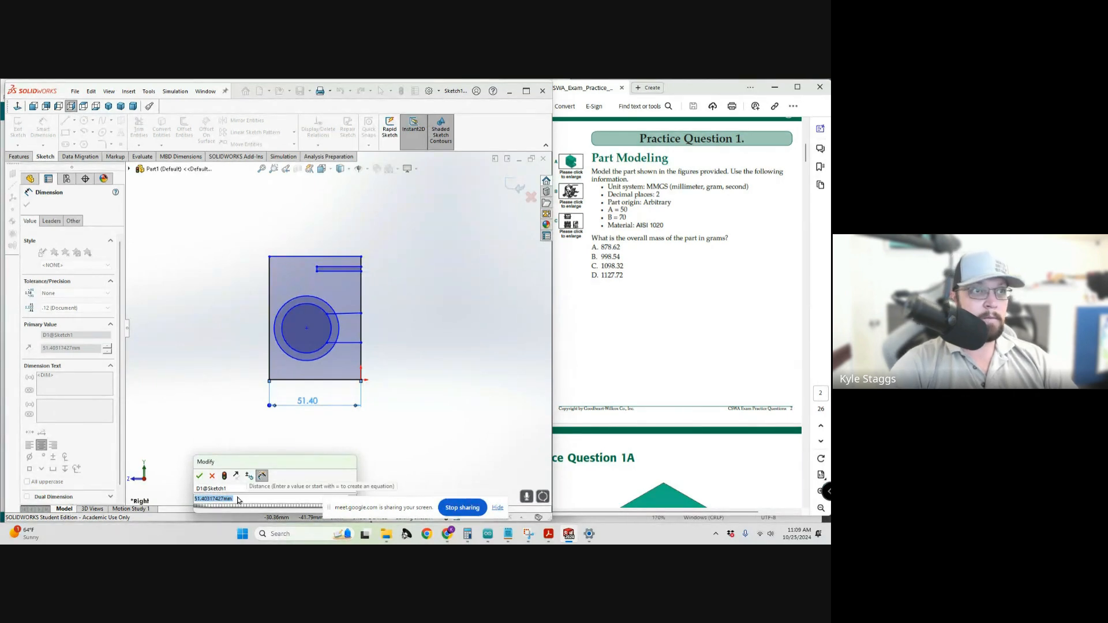
text(50)
key(Return)
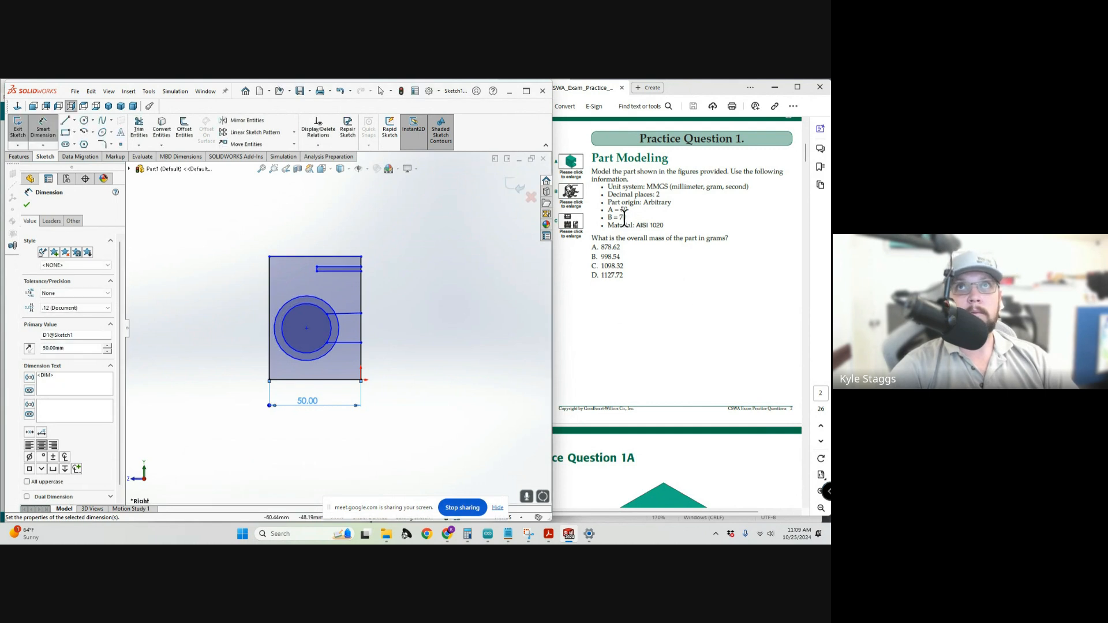
Dimension the overall height of the profile rectangle to 70 mm.
click(227, 355)
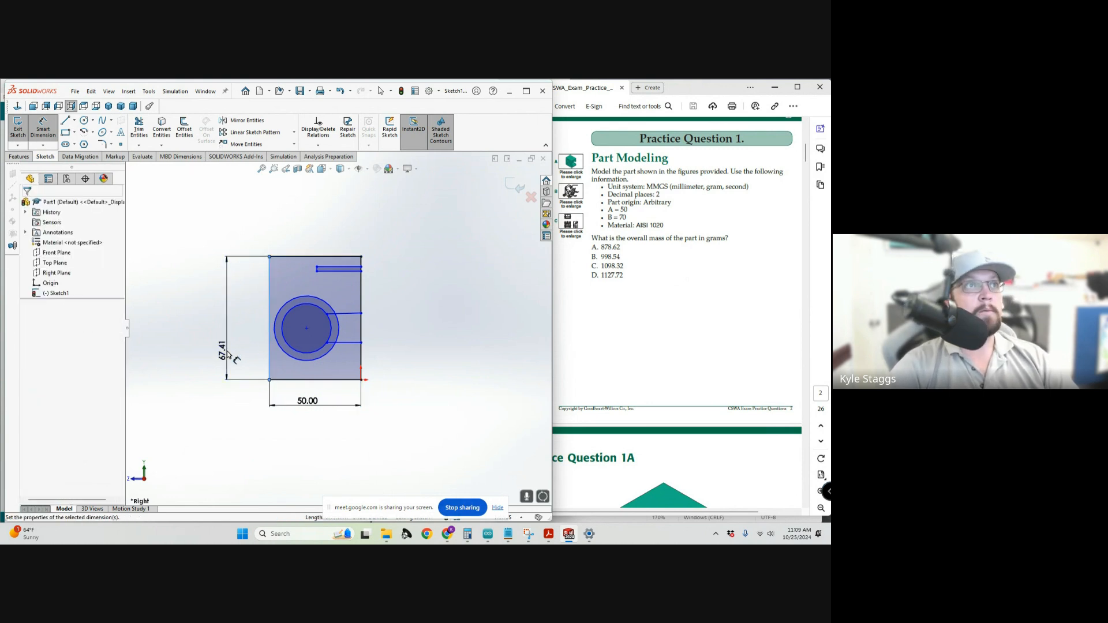
double_click(227, 353)
text(70)
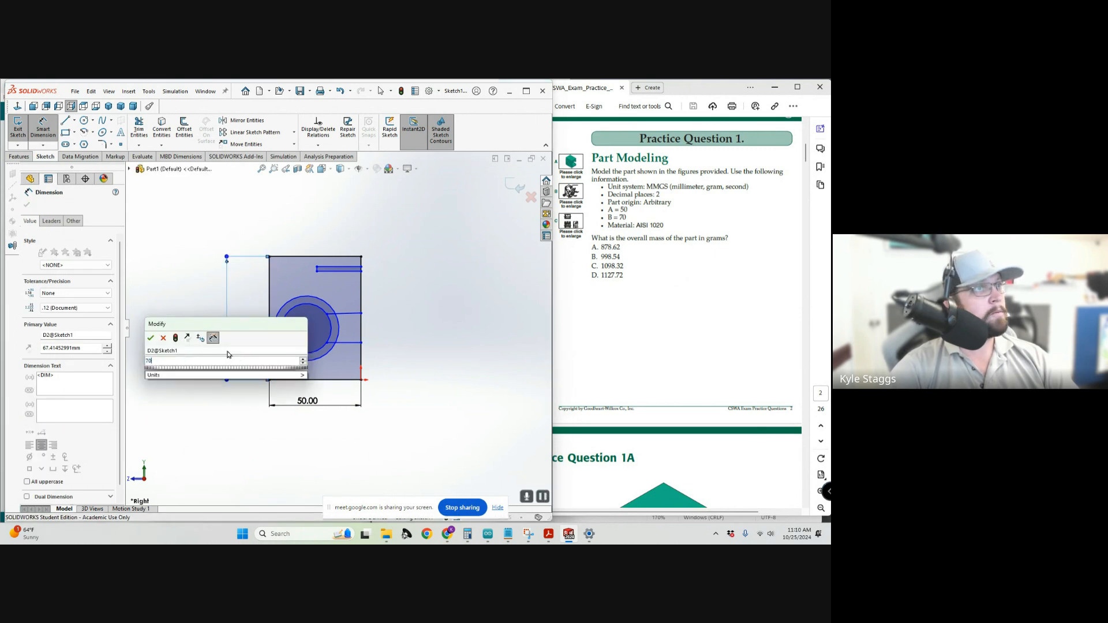
key(Return)
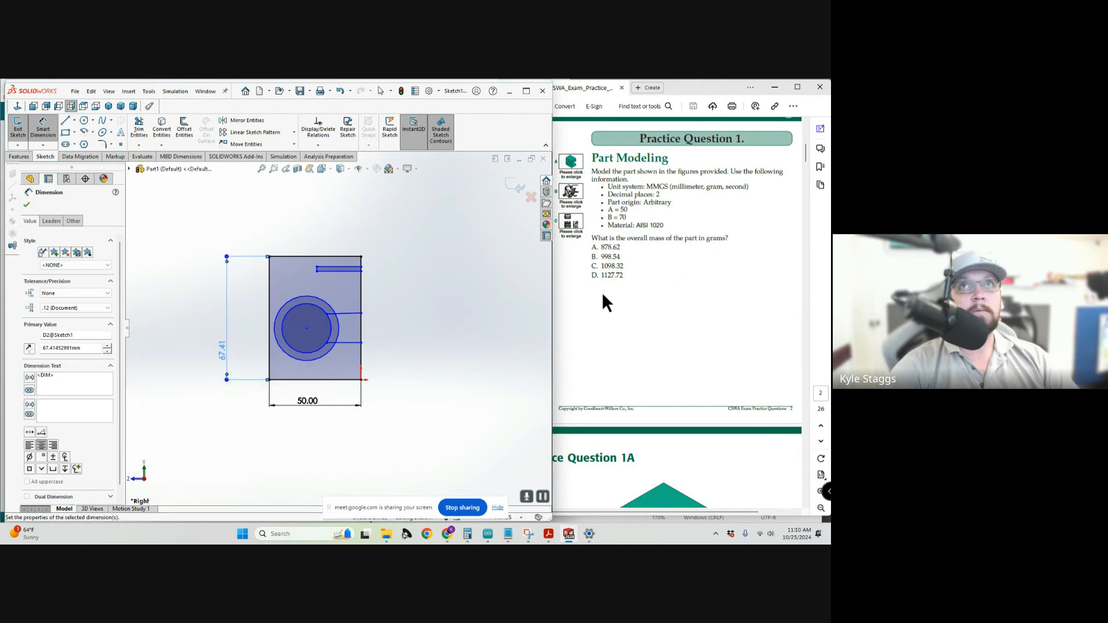
Following the Practice Question 1B drawing, dimension the circles' center 27 mm above the profile's bottom edge.
scroll(603, 295, up, 3)
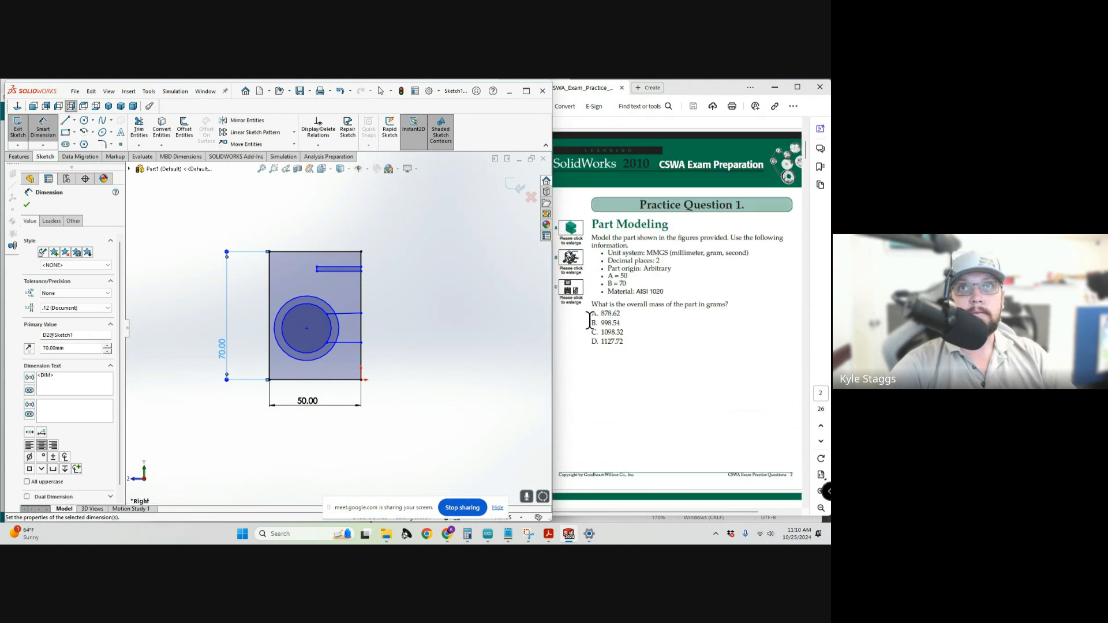
scroll(643, 307, down, 15)
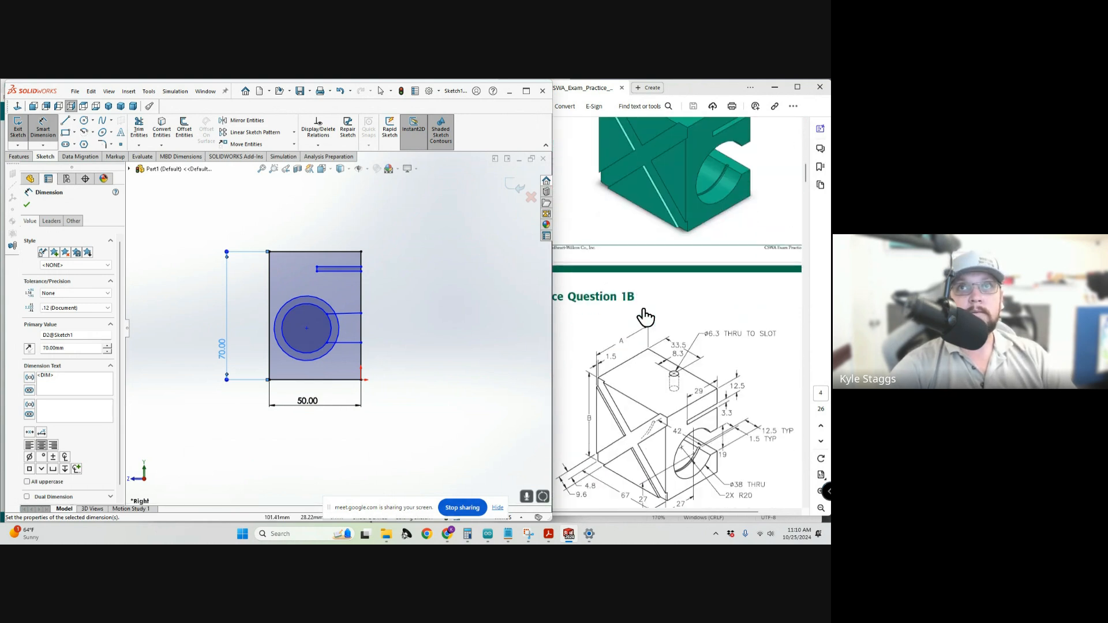
scroll(645, 317, down, 5)
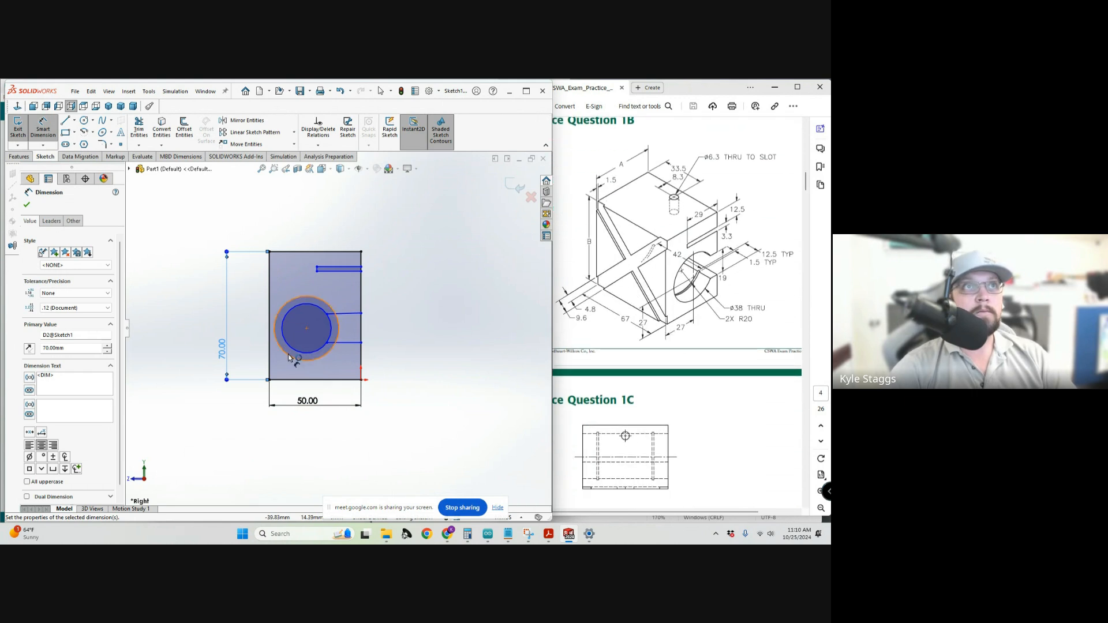
click(306, 329)
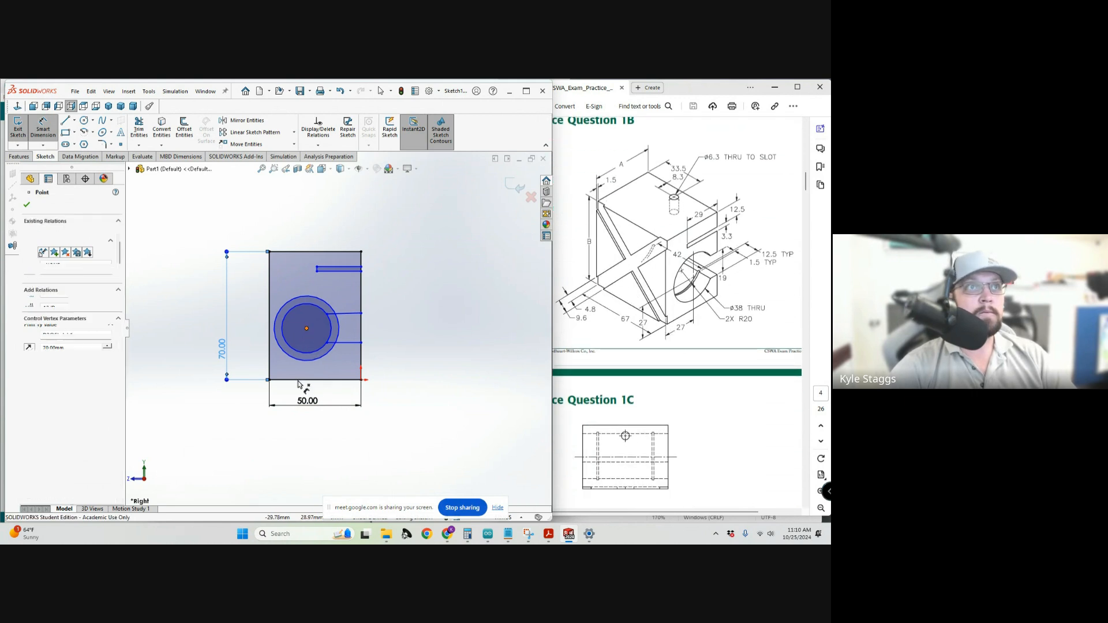
click(182, 387)
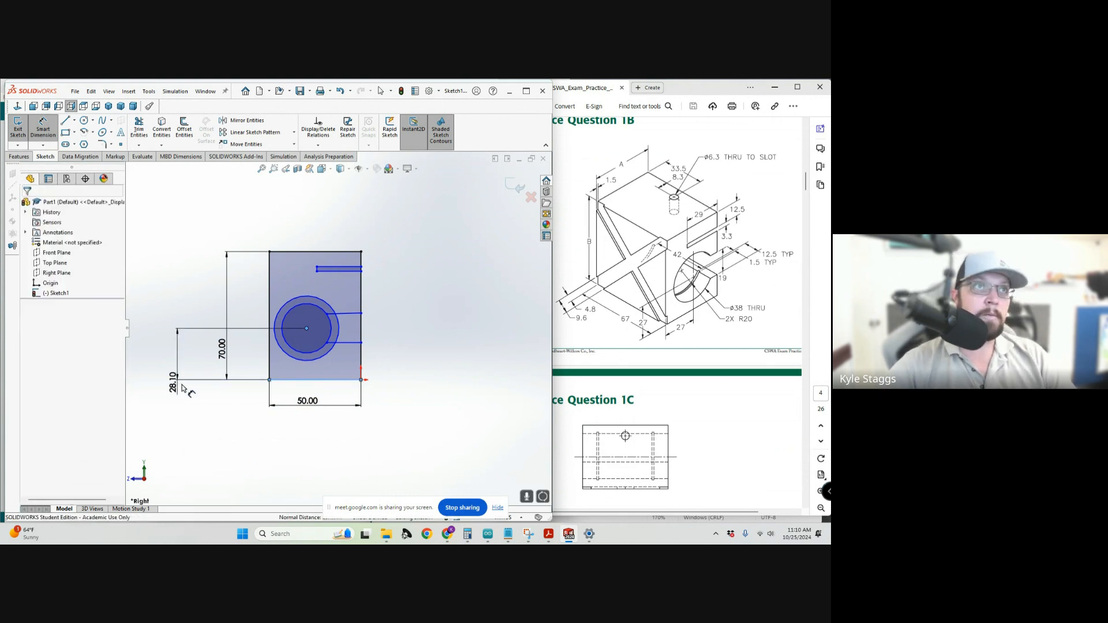
click(182, 388)
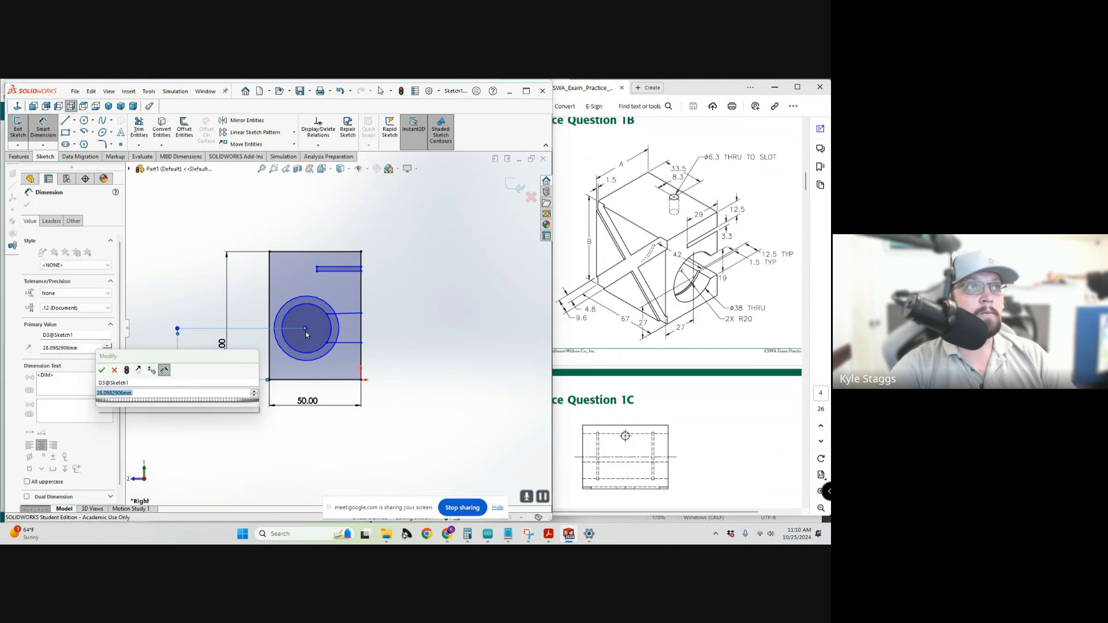
text(27)
click(103, 371)
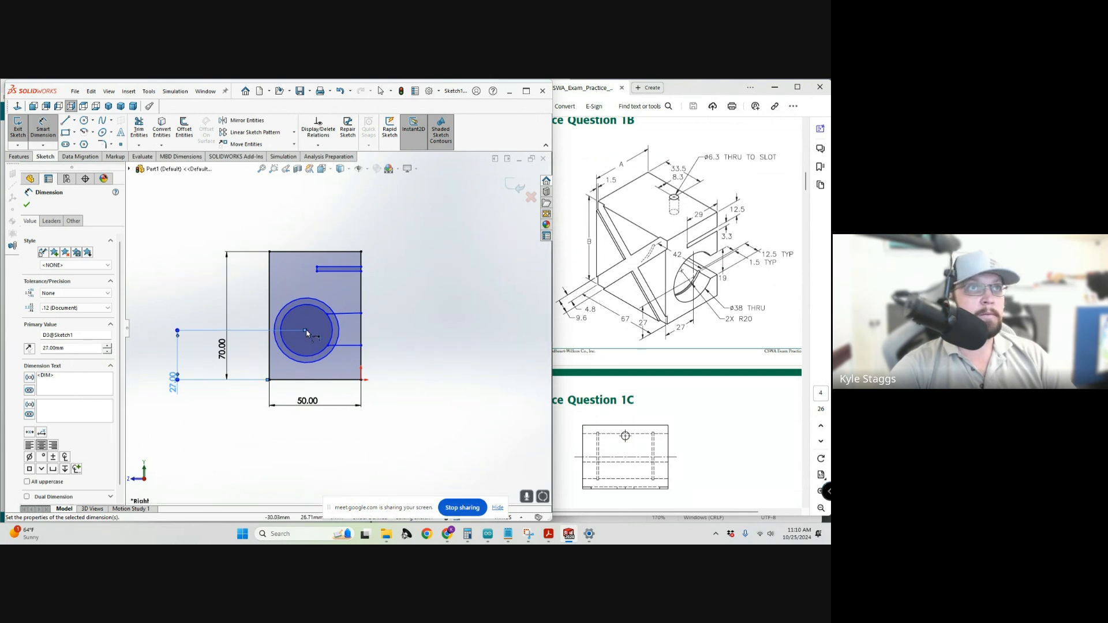
Dimension the circles' center 27 mm horizontally from the vertical edge opposite the origin.
click(307, 331)
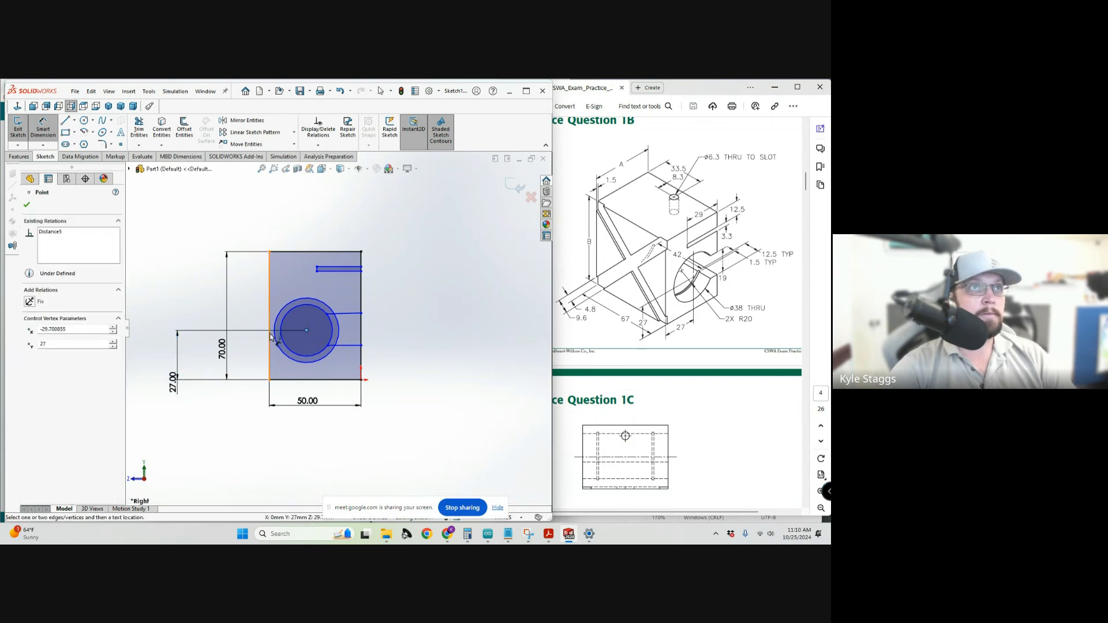
click(288, 424)
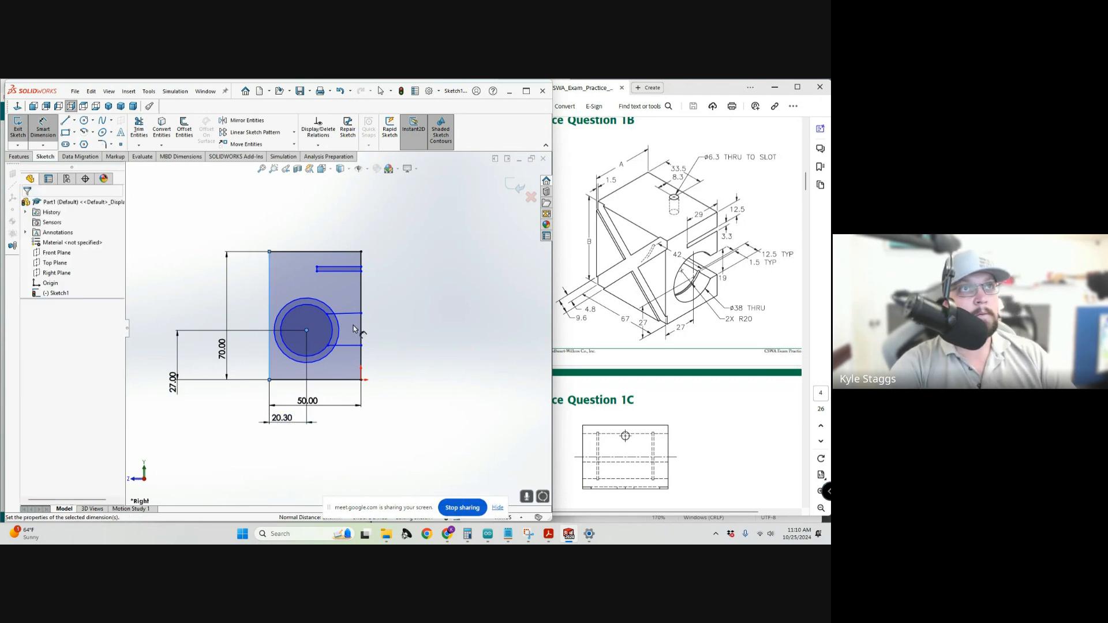
text(27)
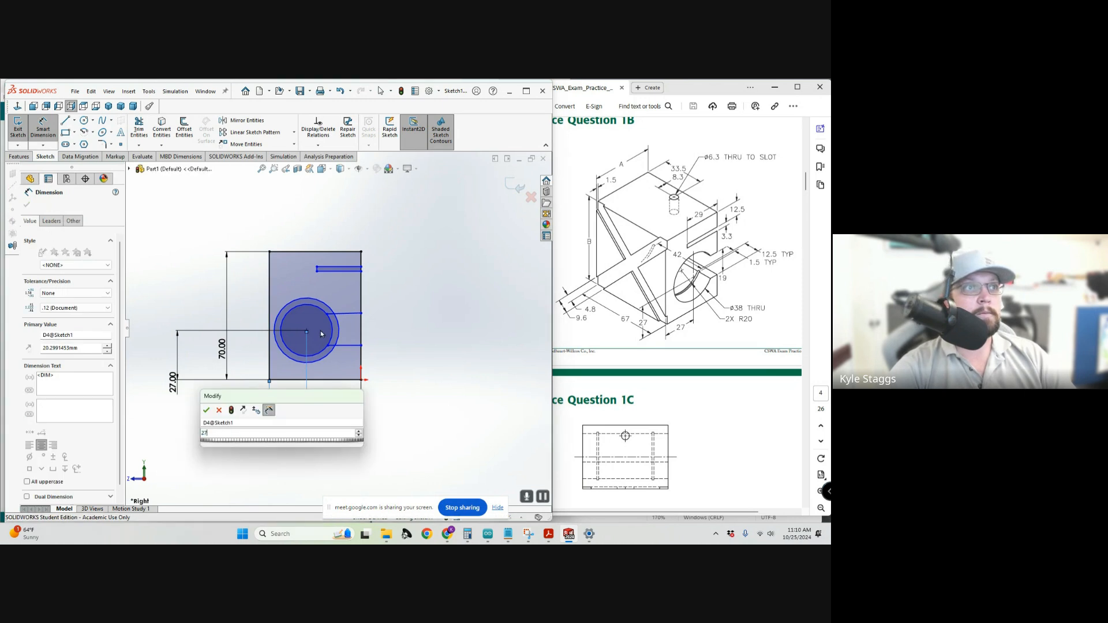
key(Return)
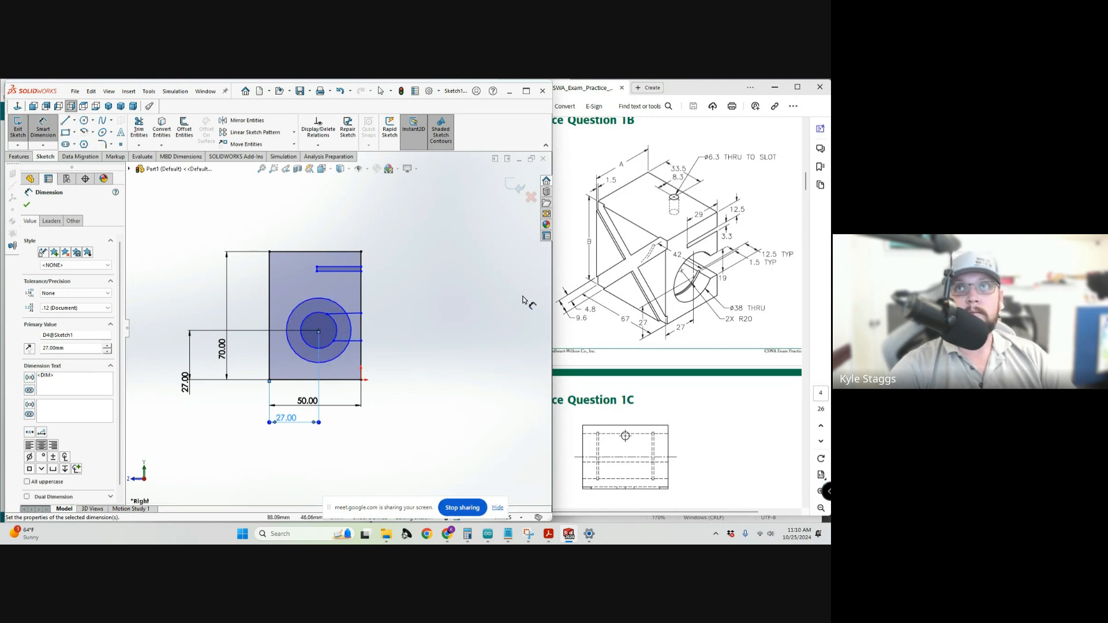
Dimension the inner circle's diameter to 38 mm, following the Ø38 THRU callout in the Practice Question 1B drawing.
click(333, 332)
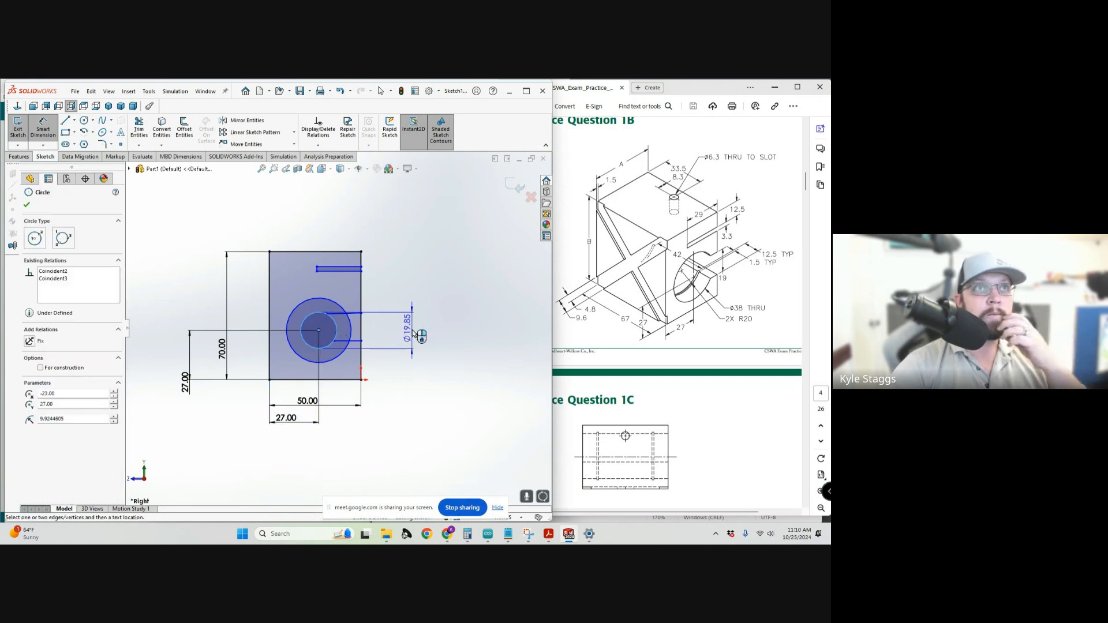
click(412, 331)
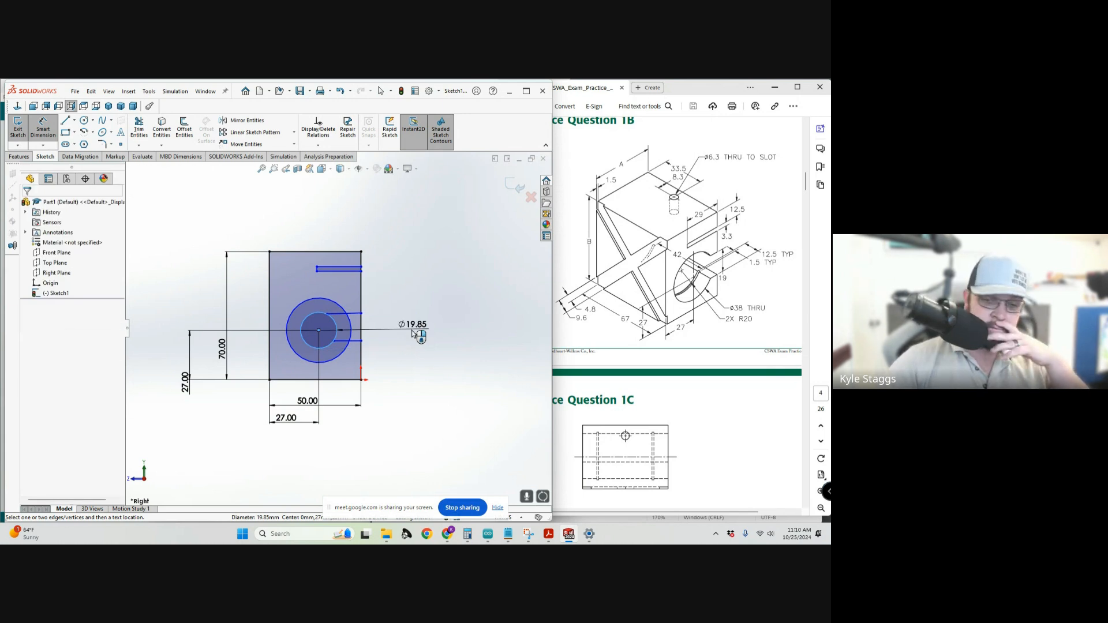
double_click(412, 329)
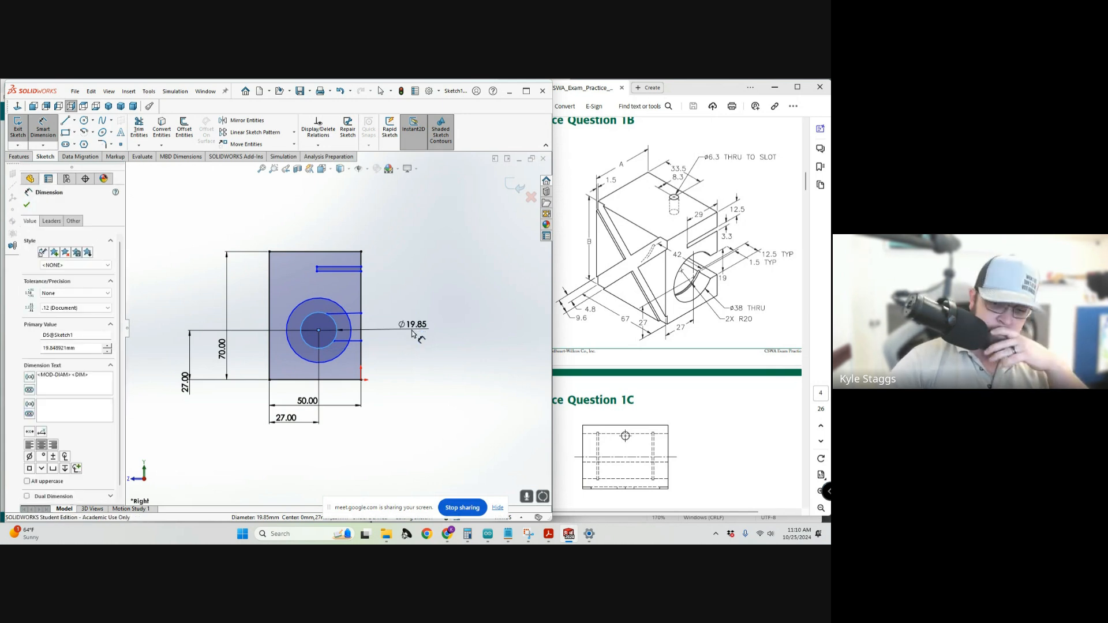
text(38)
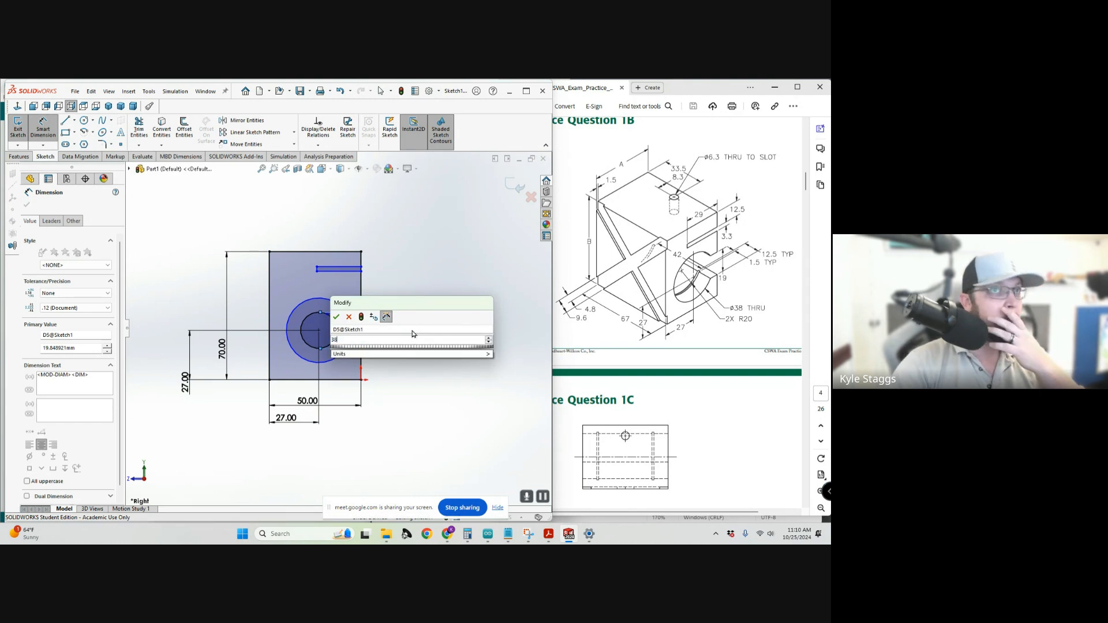
key(Escape)
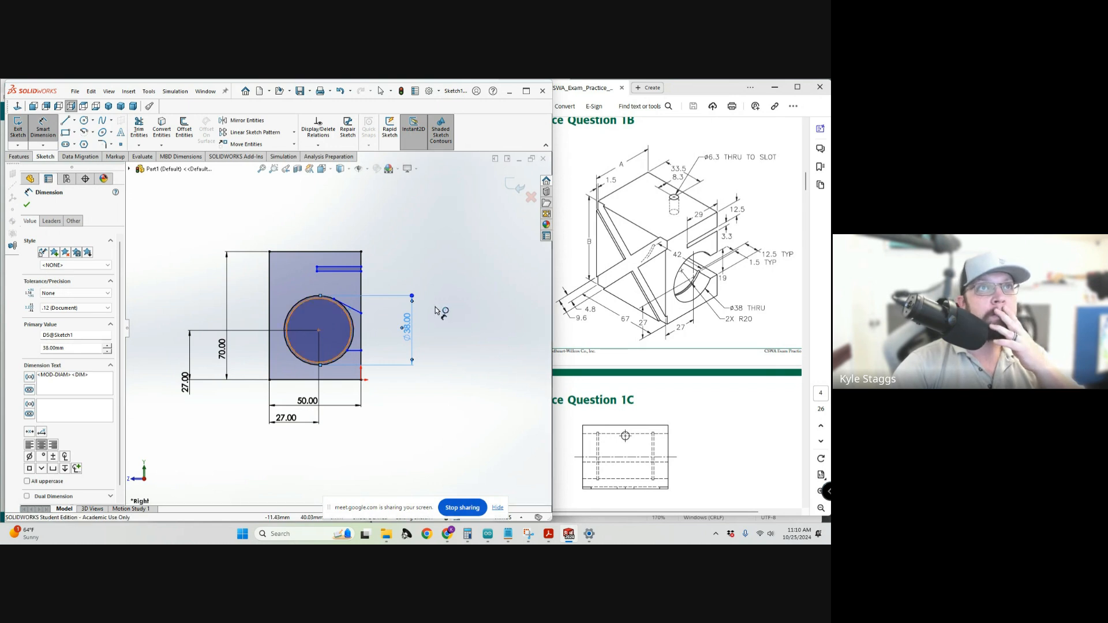
Dimension the outer circle's diameter to 40 mm, matching the R20 callout in the drawing.
click(485, 312)
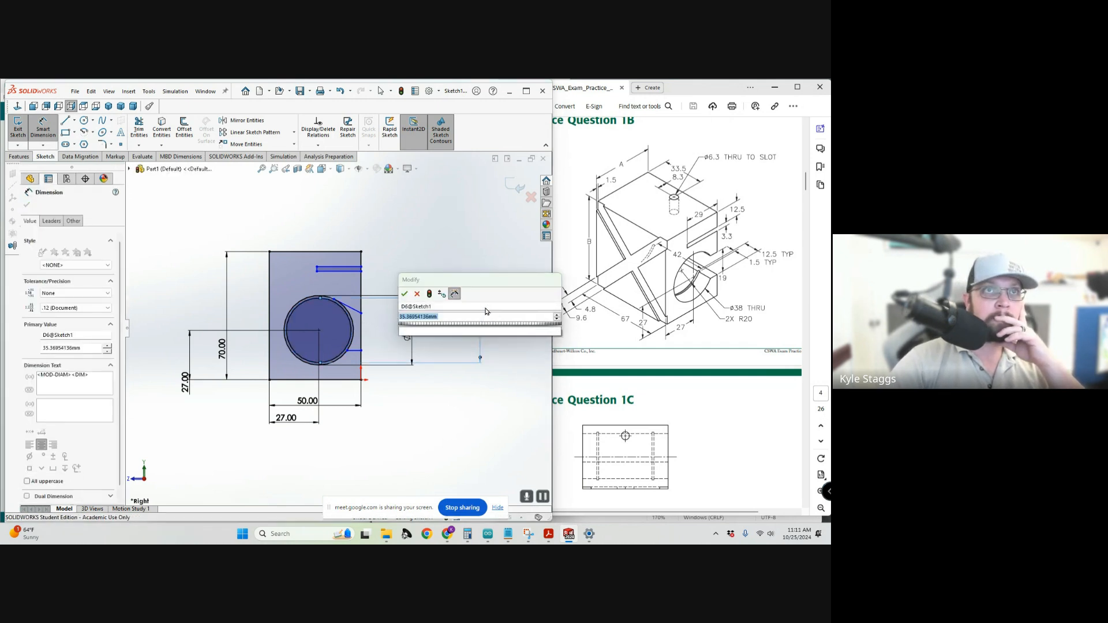
text(40)
key(Return)
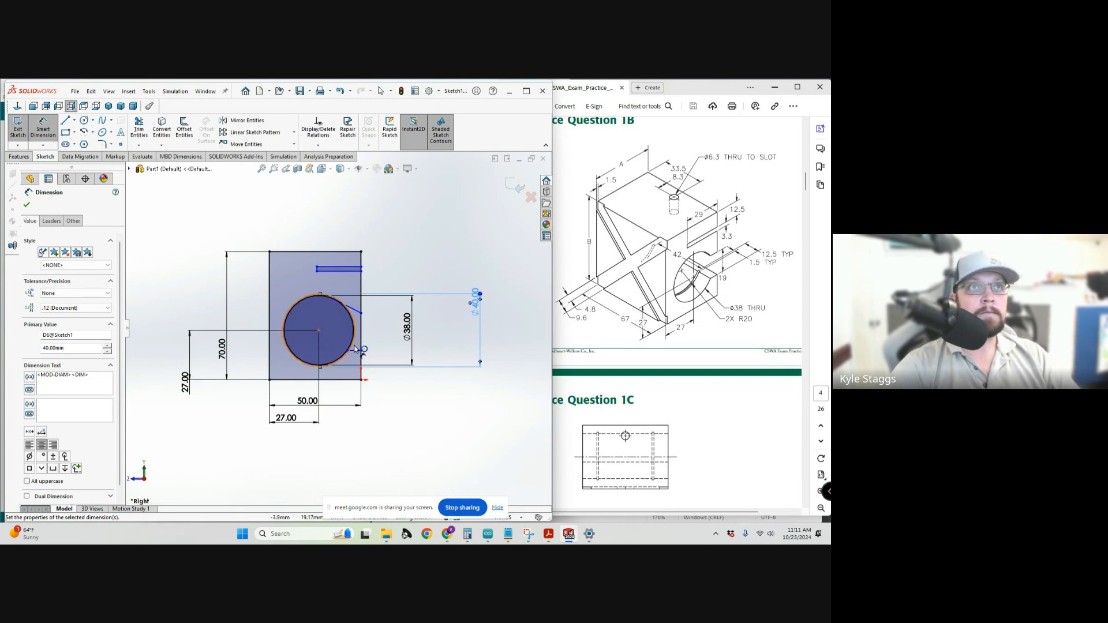
click(356, 351)
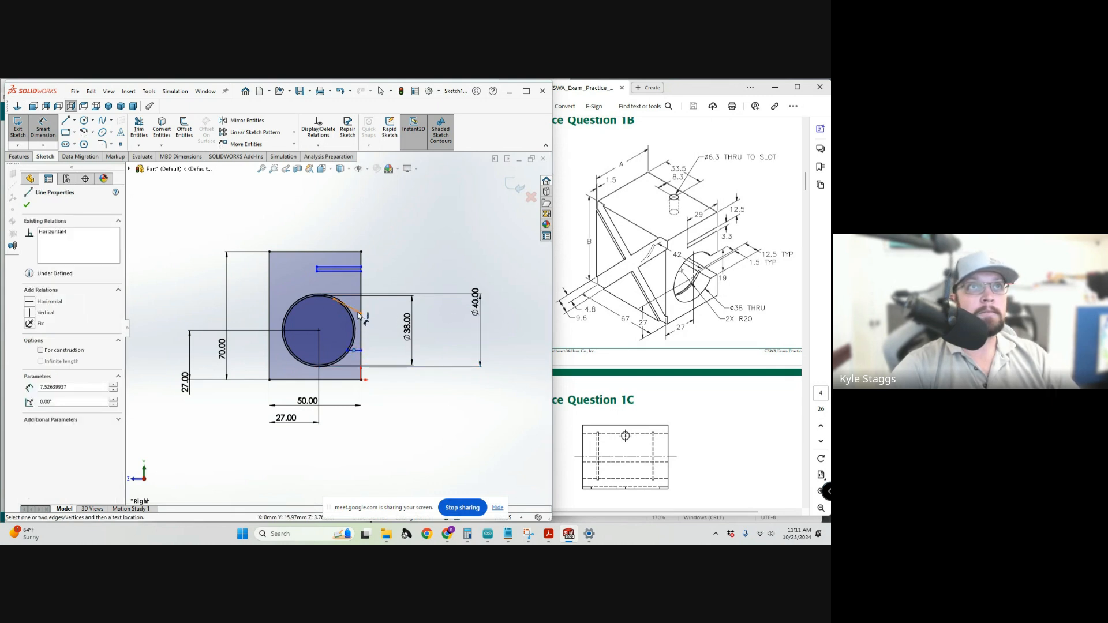
click(356, 312)
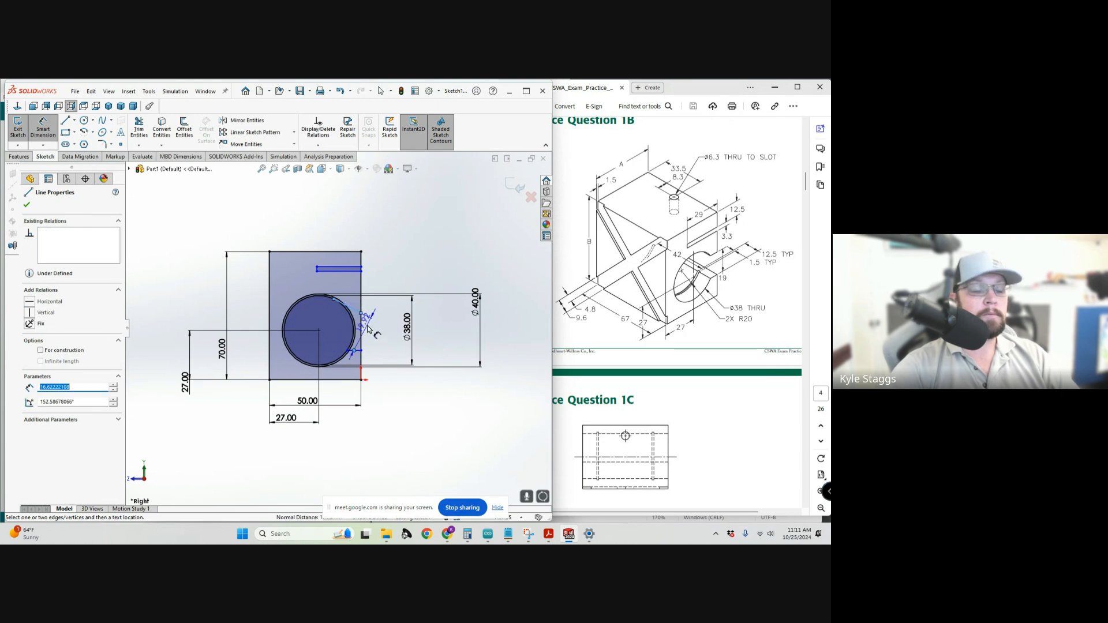
key(Escape)
Level the slanted line above the circles' center by moving its outer endpoint up the vertical edge to about 44 mm above the origin.
scroll(358, 307, down, 8)
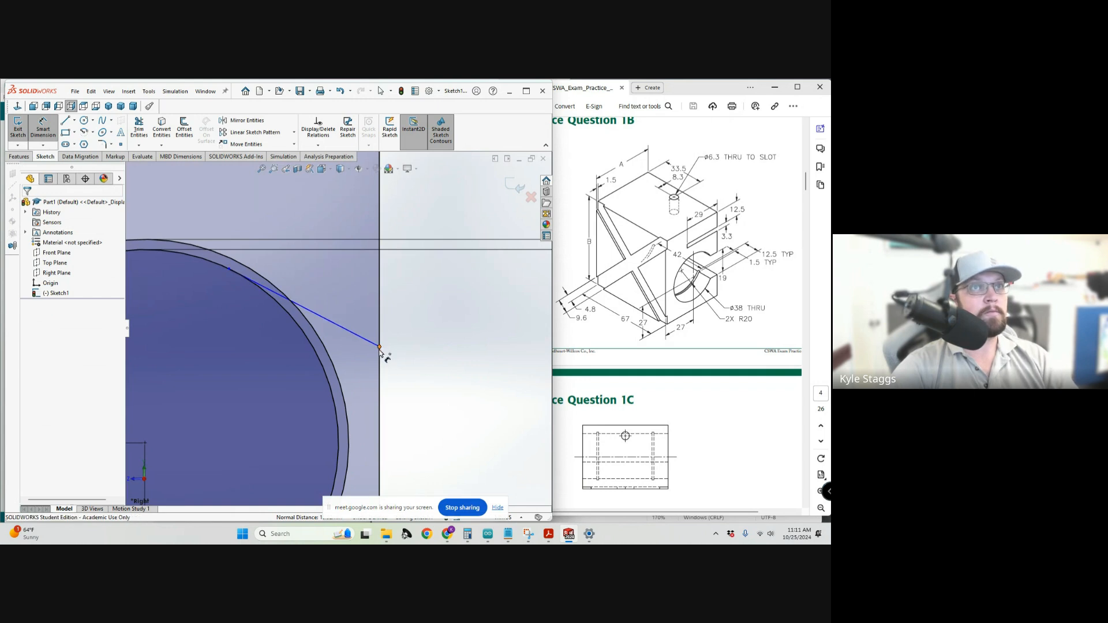
key(Escape)
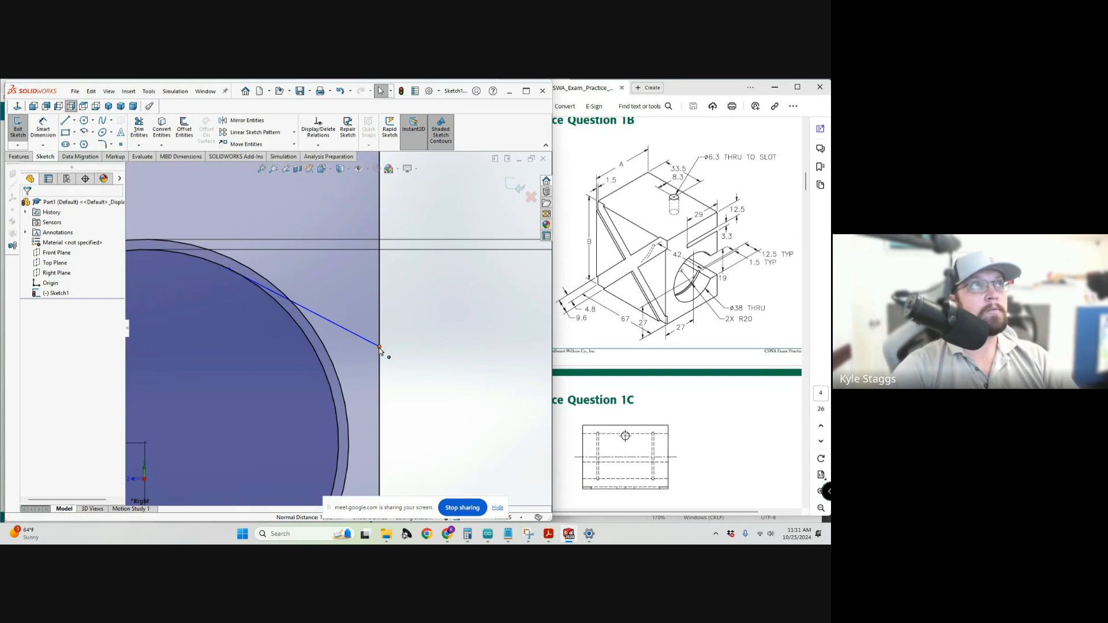
drag(379, 348, 379, 270)
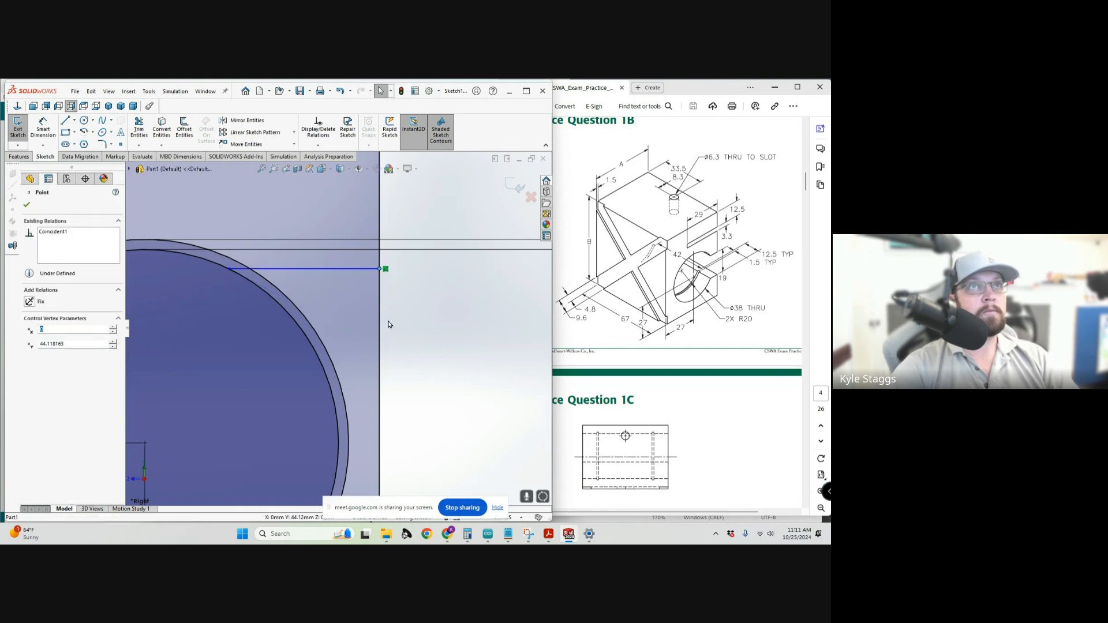
Dimension the vertical distance between the two horizontal lines joining the circles to the profile's edge to 19 mm.
scroll(388, 326, up, 4)
scroll(366, 445, down, 5)
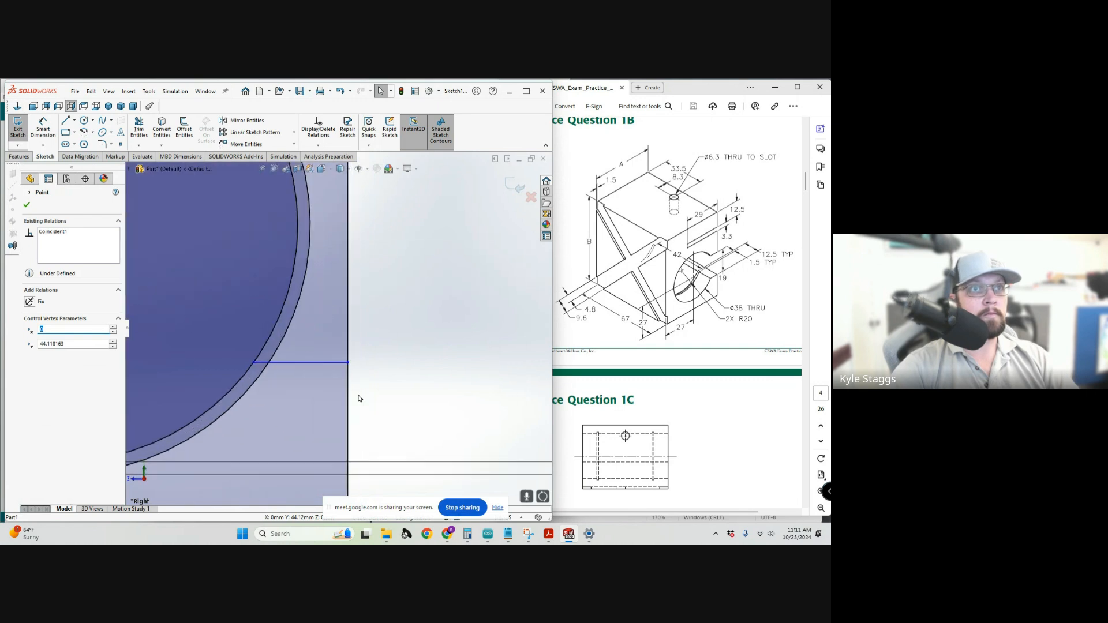
click(336, 363)
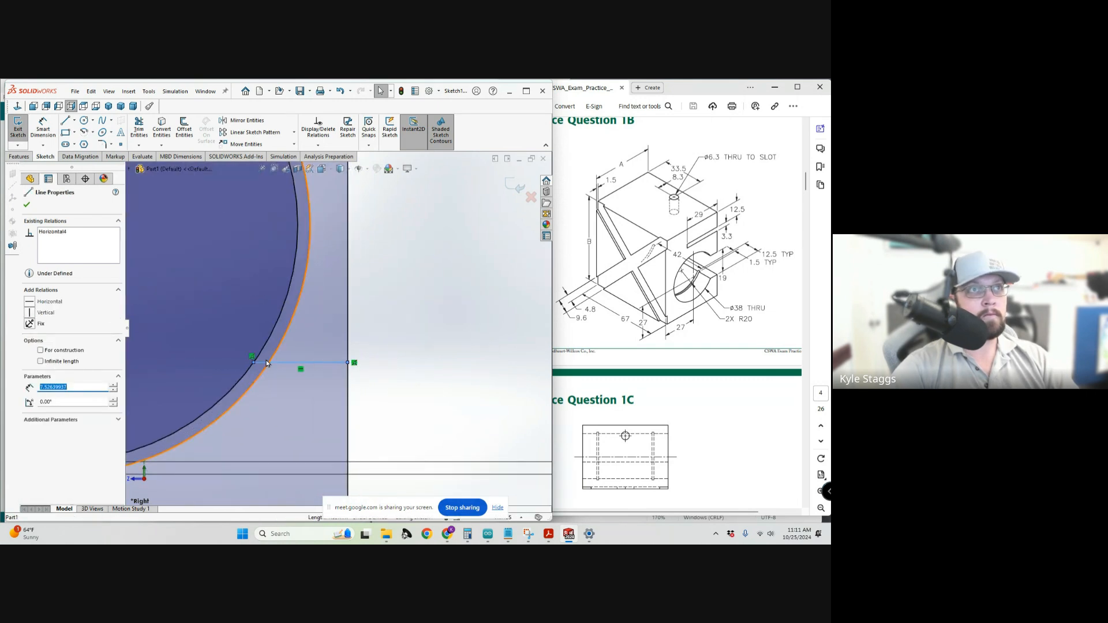
scroll(321, 340, up, 2)
scroll(320, 339, up, 2)
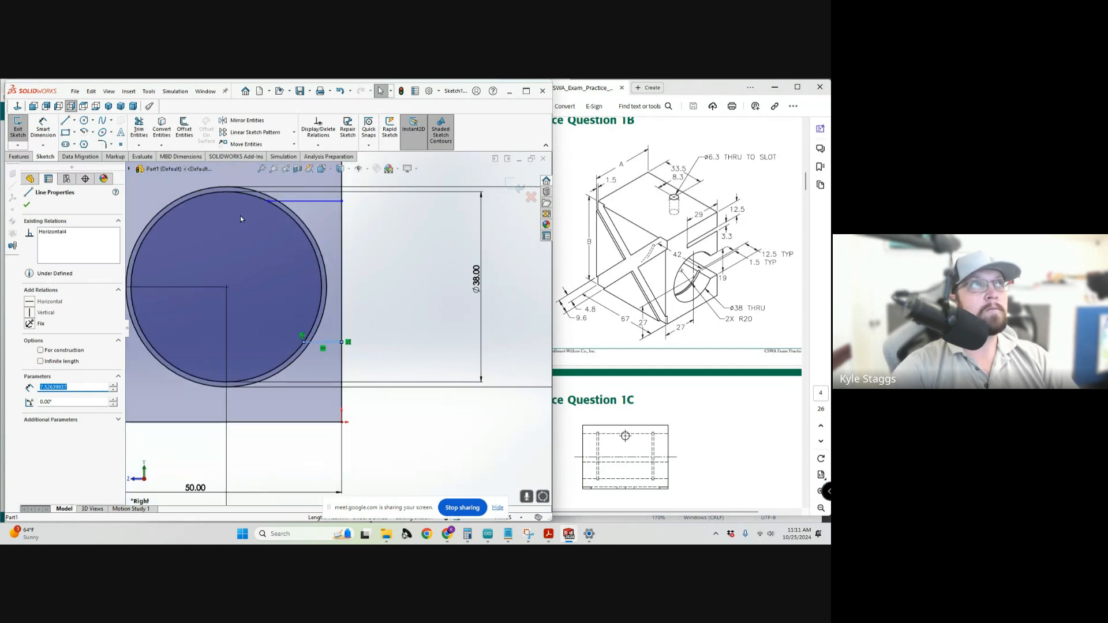
click(43, 127)
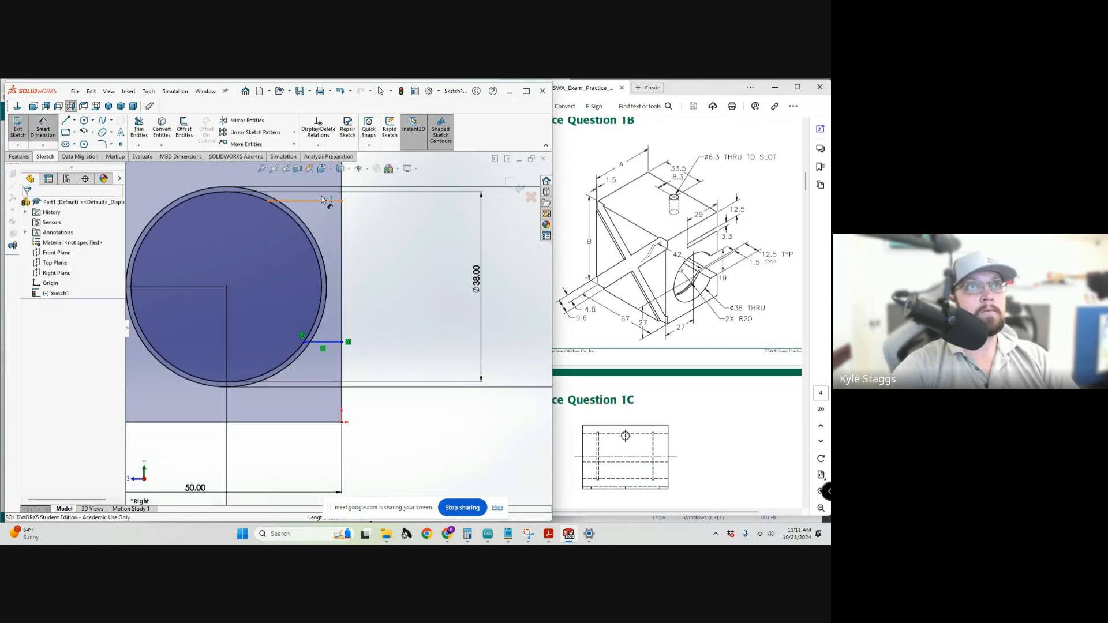
click(331, 343)
click(398, 337)
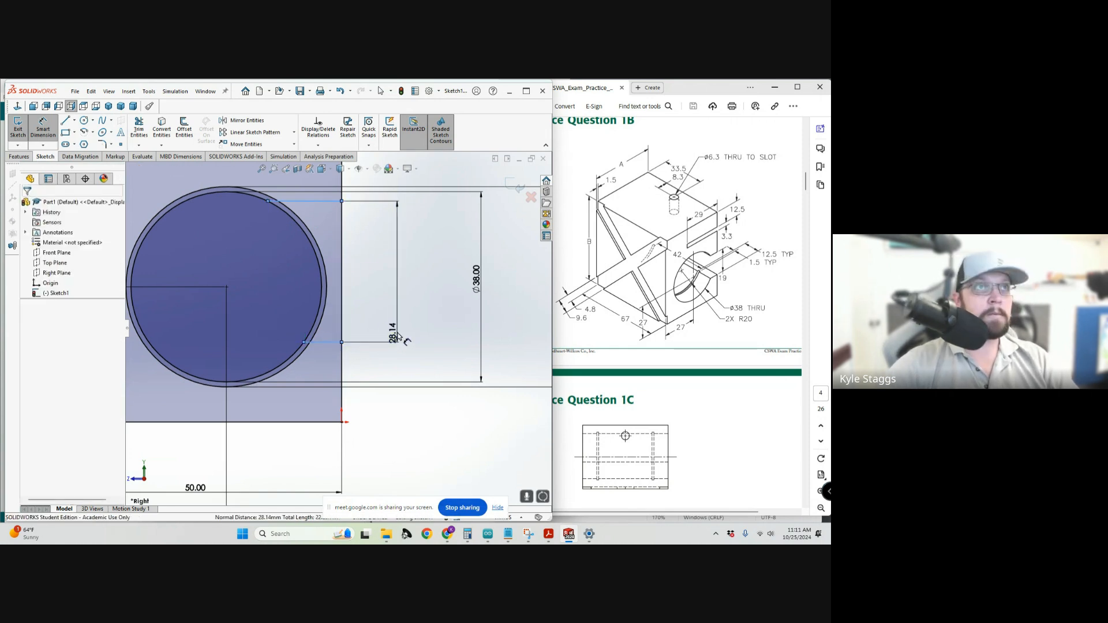
double_click(394, 335)
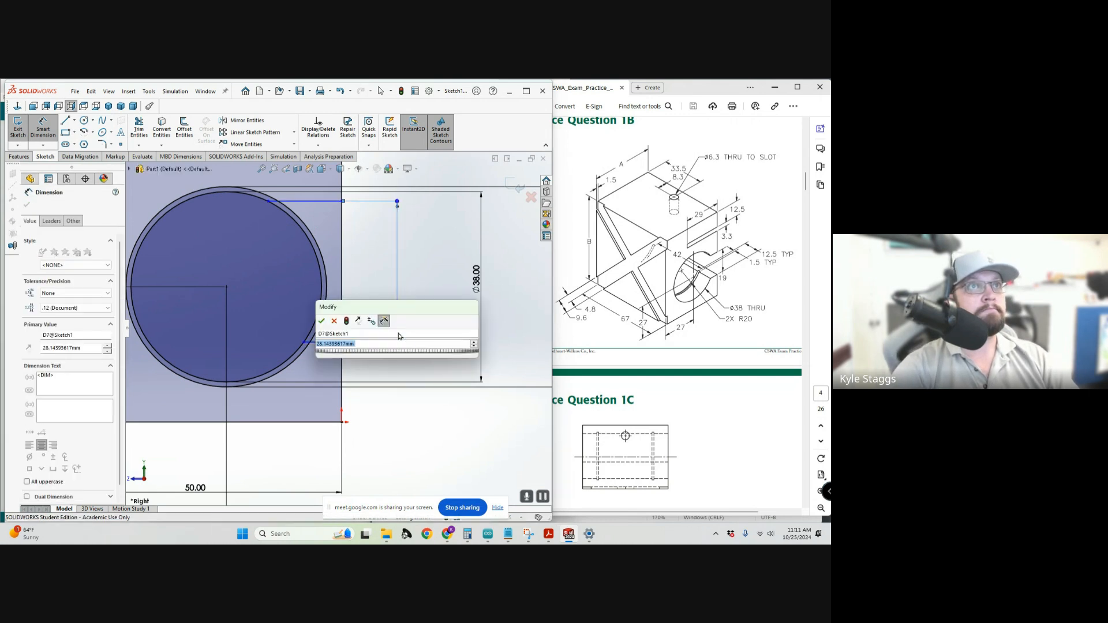
text(1)
text(2)
key(Return)
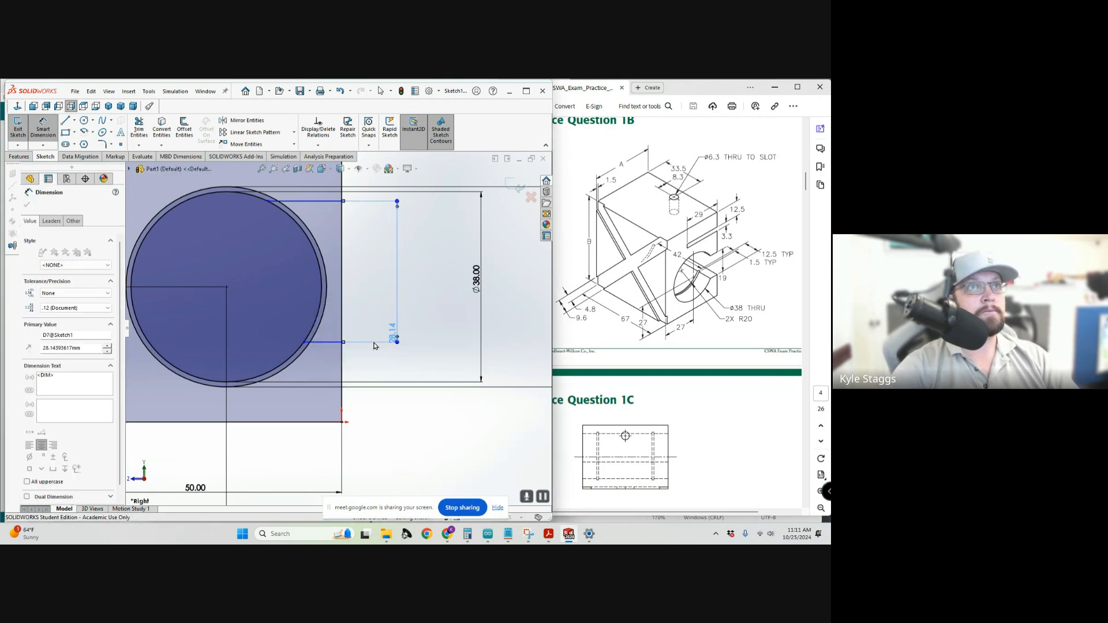
Dimension the lower horizontal line 19/2 mm below the circles' center, centering the 19 mm opening on the circles.
click(227, 288)
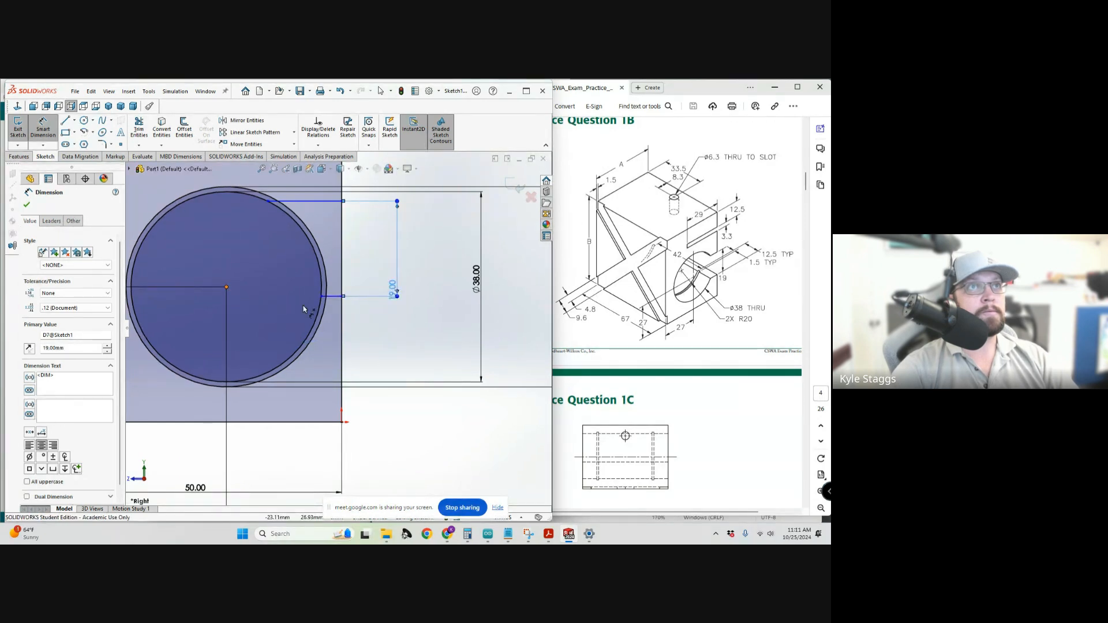
click(342, 297)
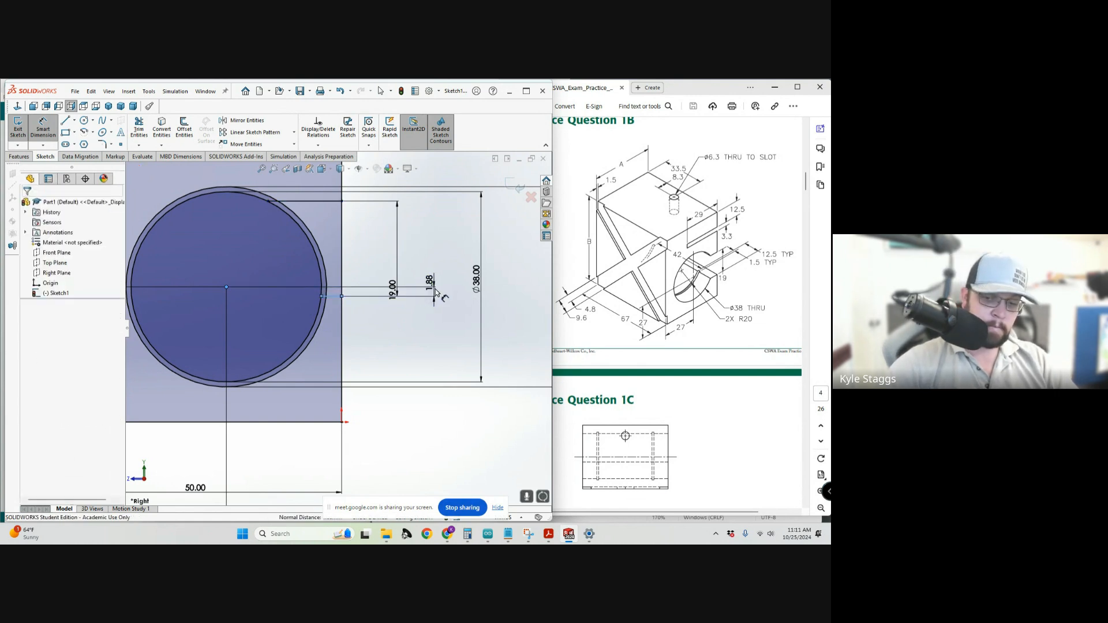
click(436, 293)
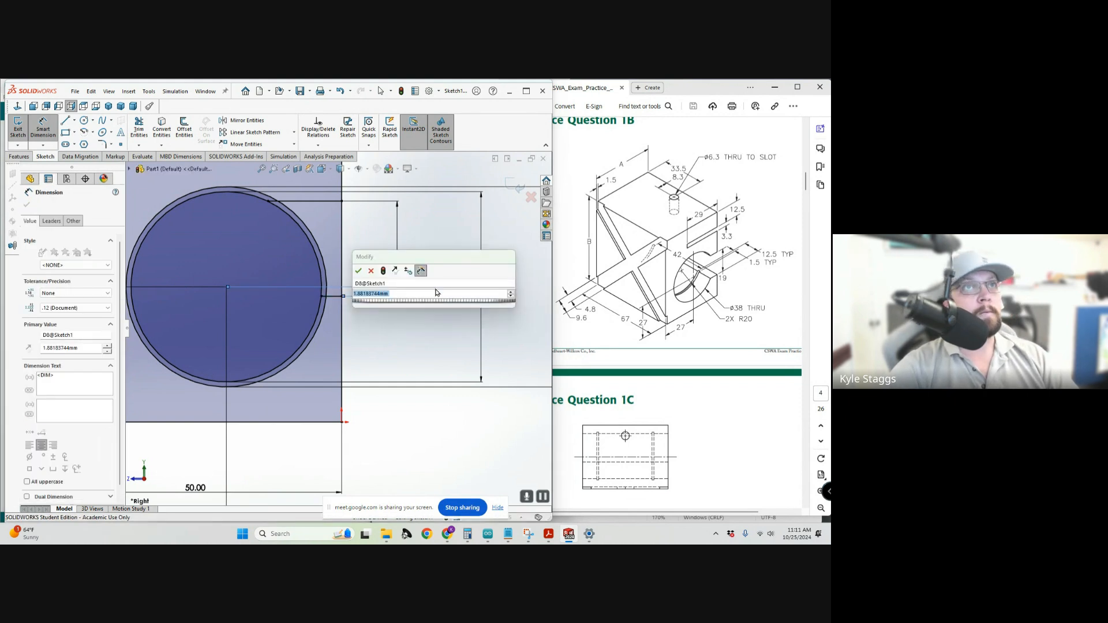
text(19/2)
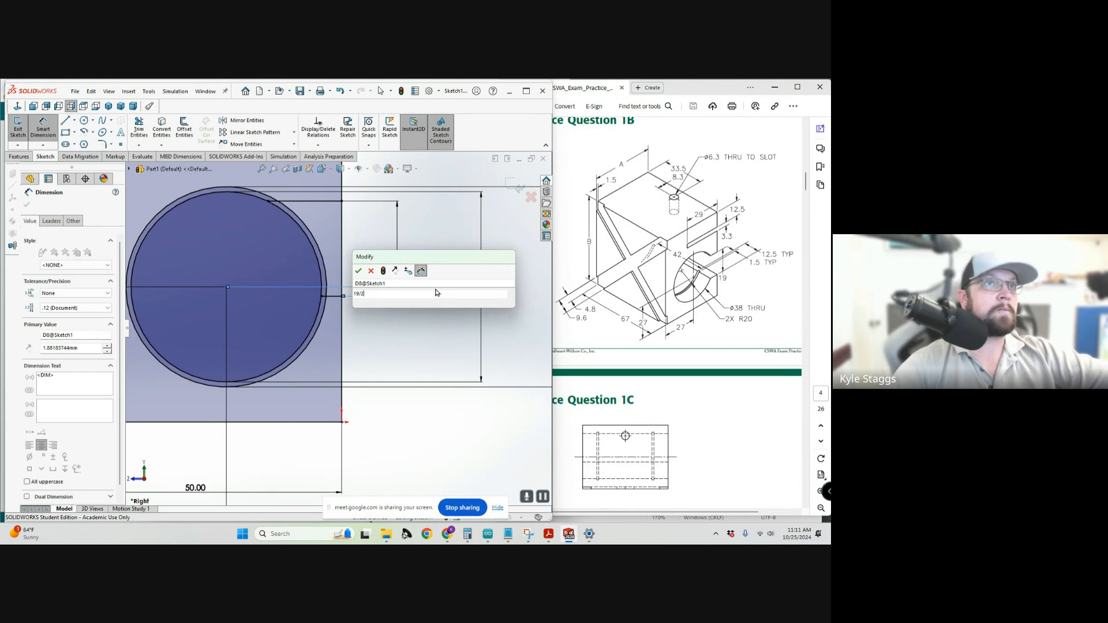
key(Escape)
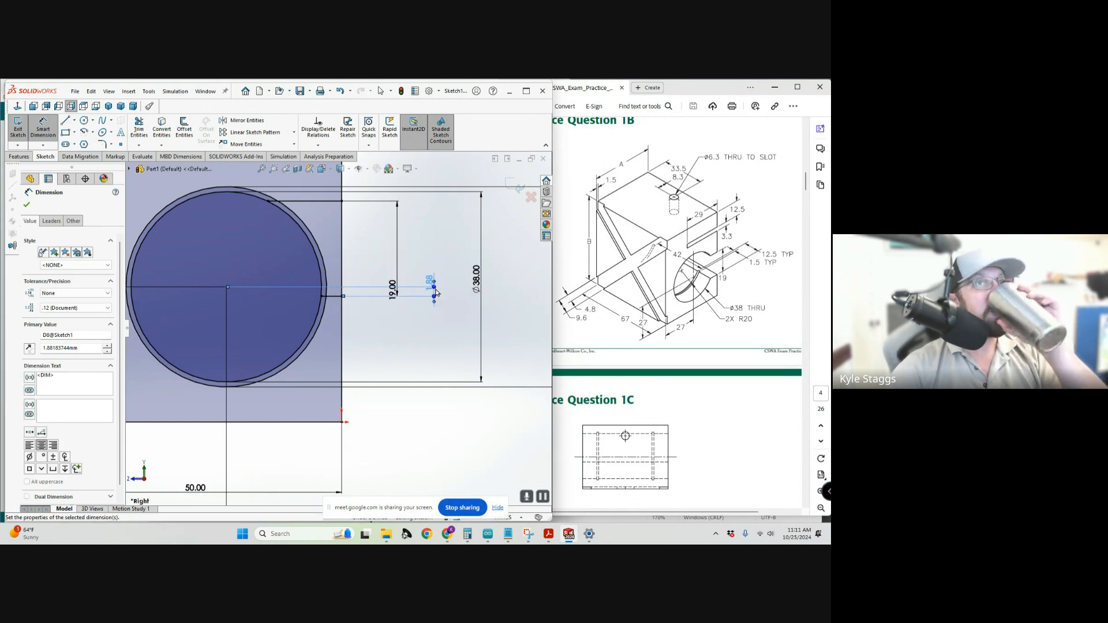
Dimension the height of the narrow rectangular slot above the circles to 3.3 mm.
scroll(341, 298, up, 3)
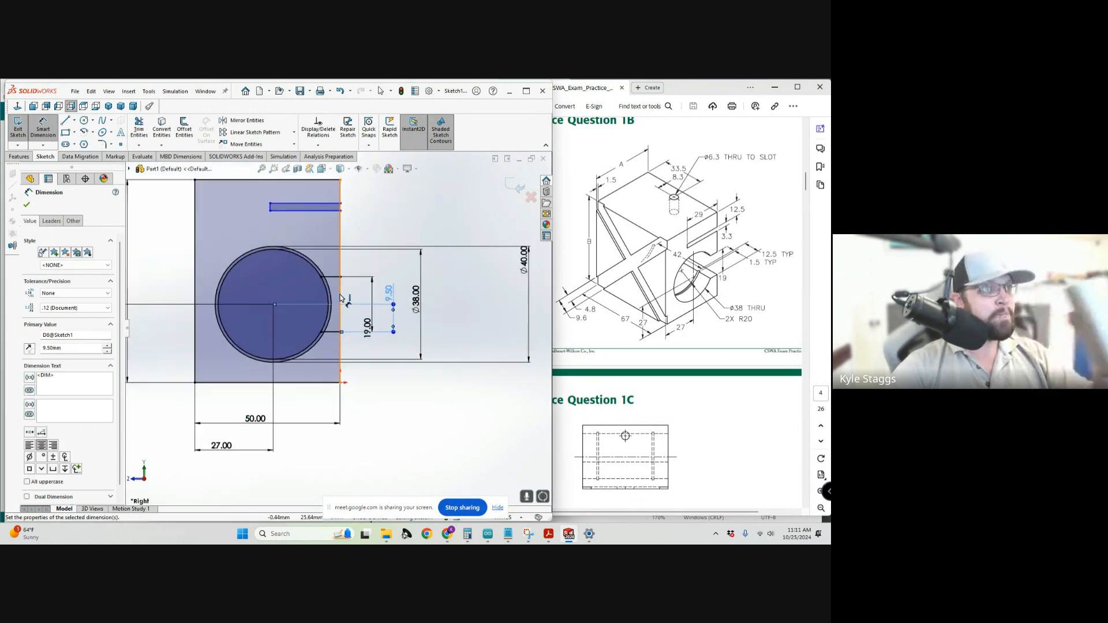
click(317, 207)
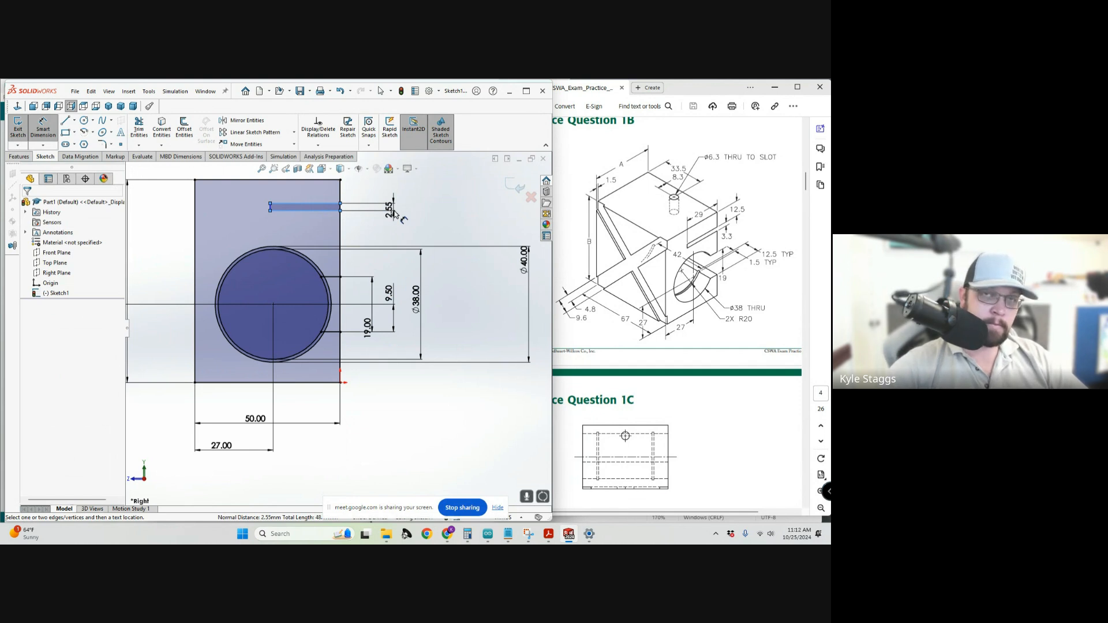
click(394, 213)
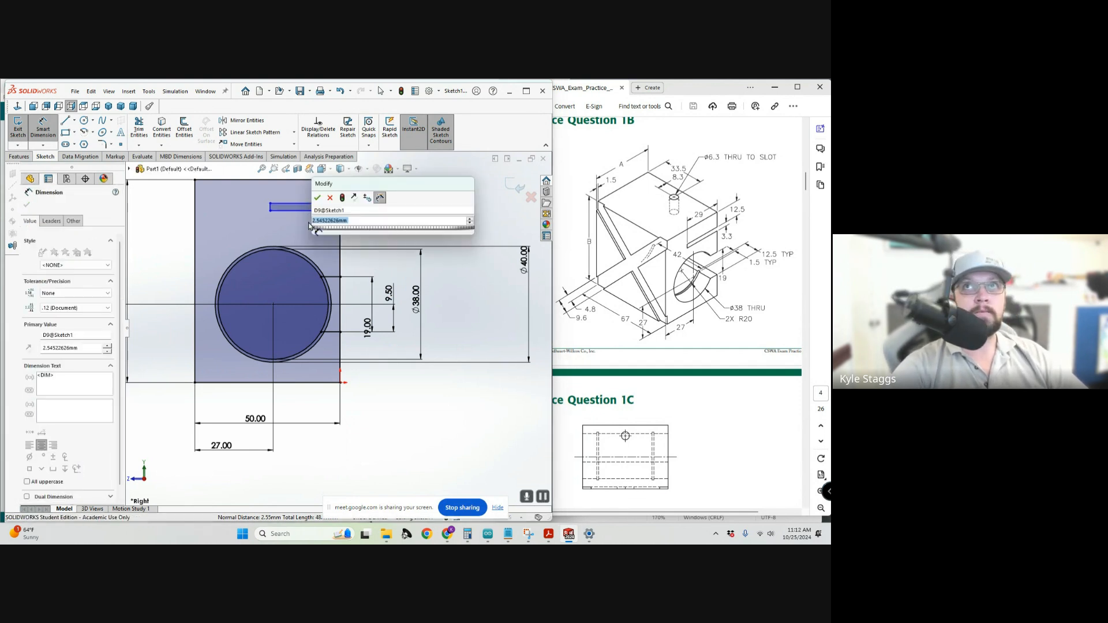
text(3.3)
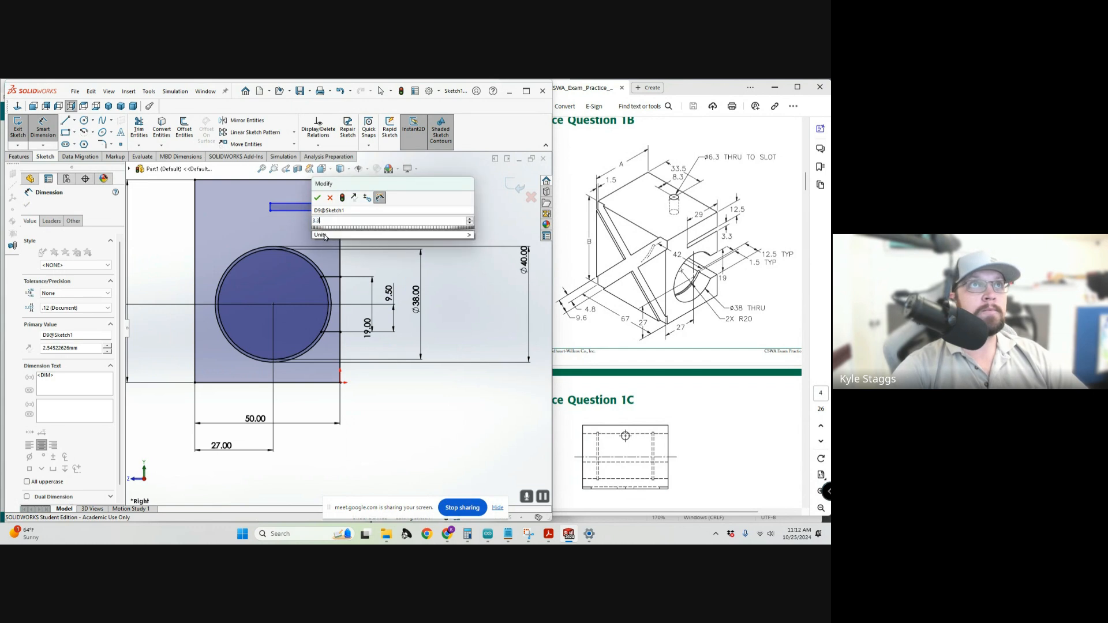
key(Escape)
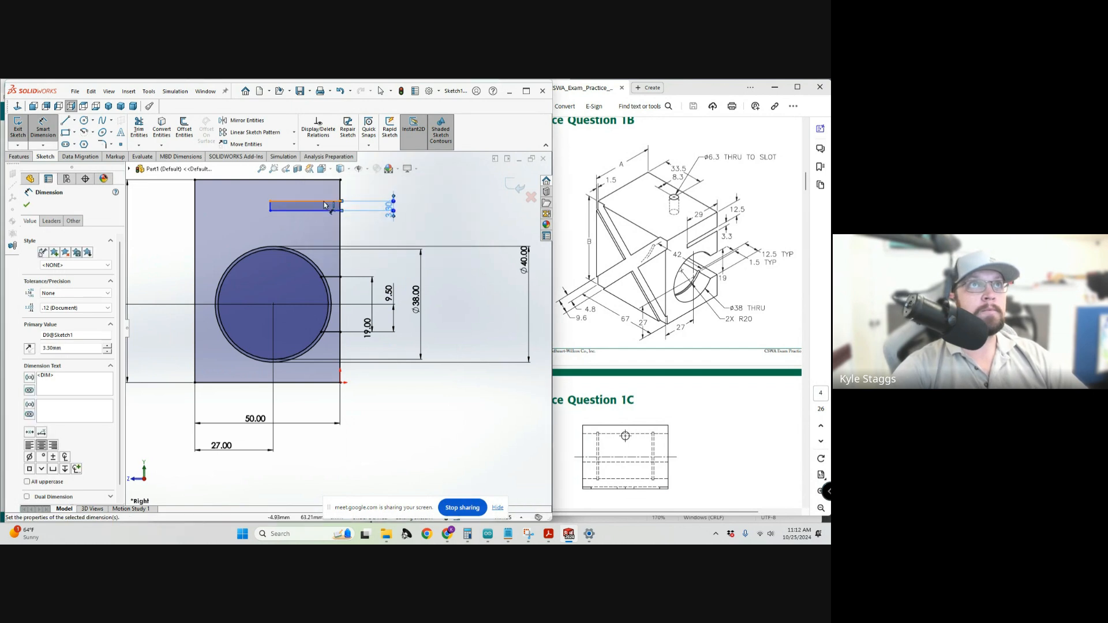
Dimension the narrow slot's upper edge 12.5 mm below the profile's top edge.
click(329, 181)
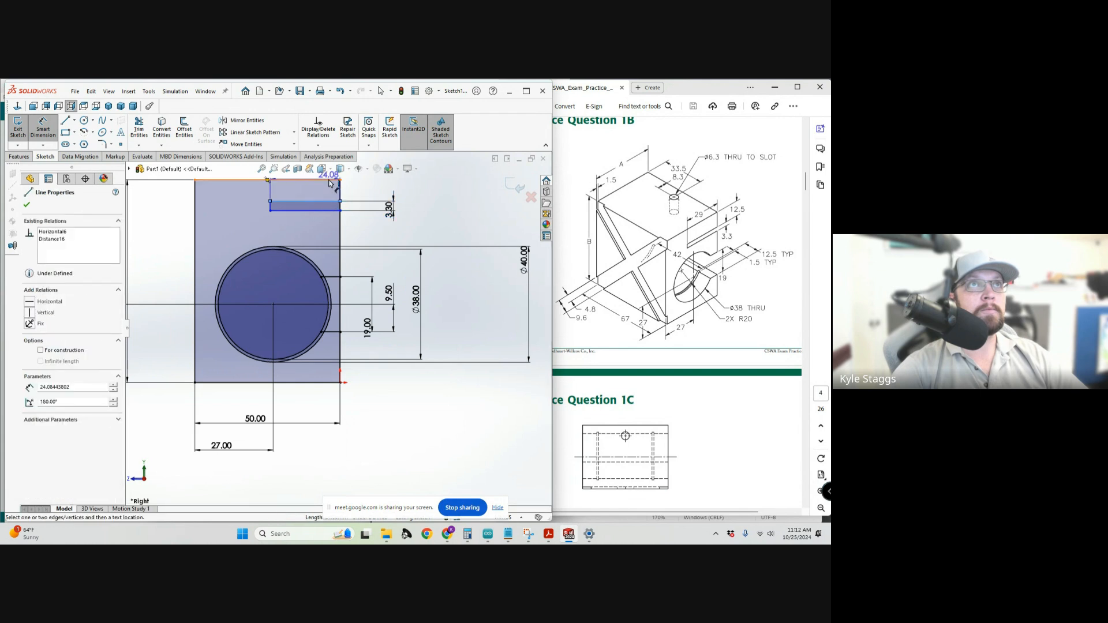
click(312, 201)
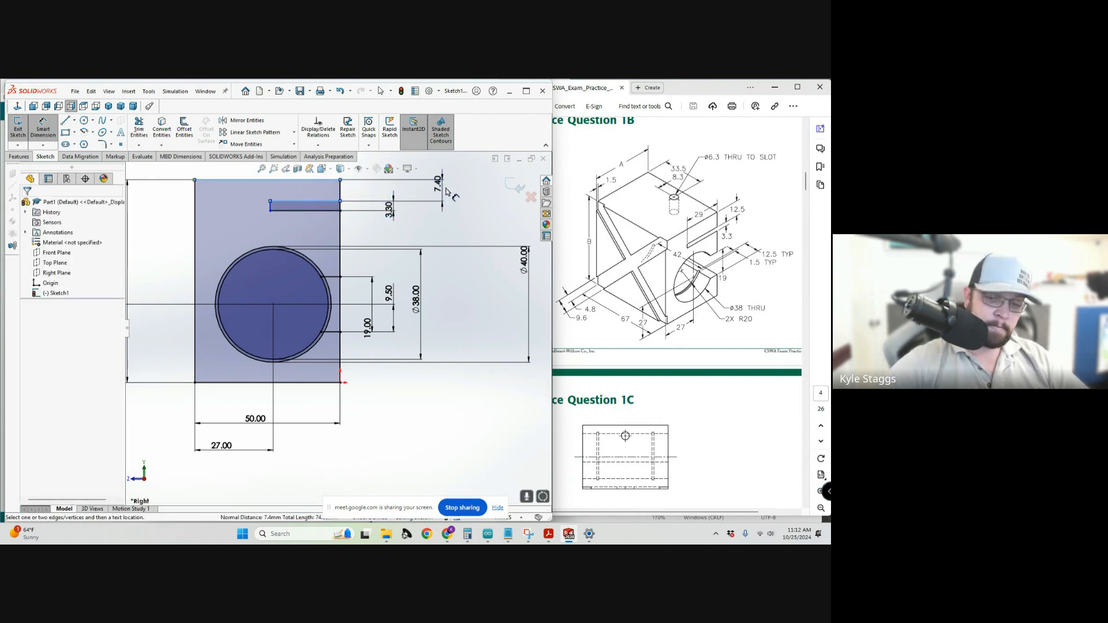
click(446, 192)
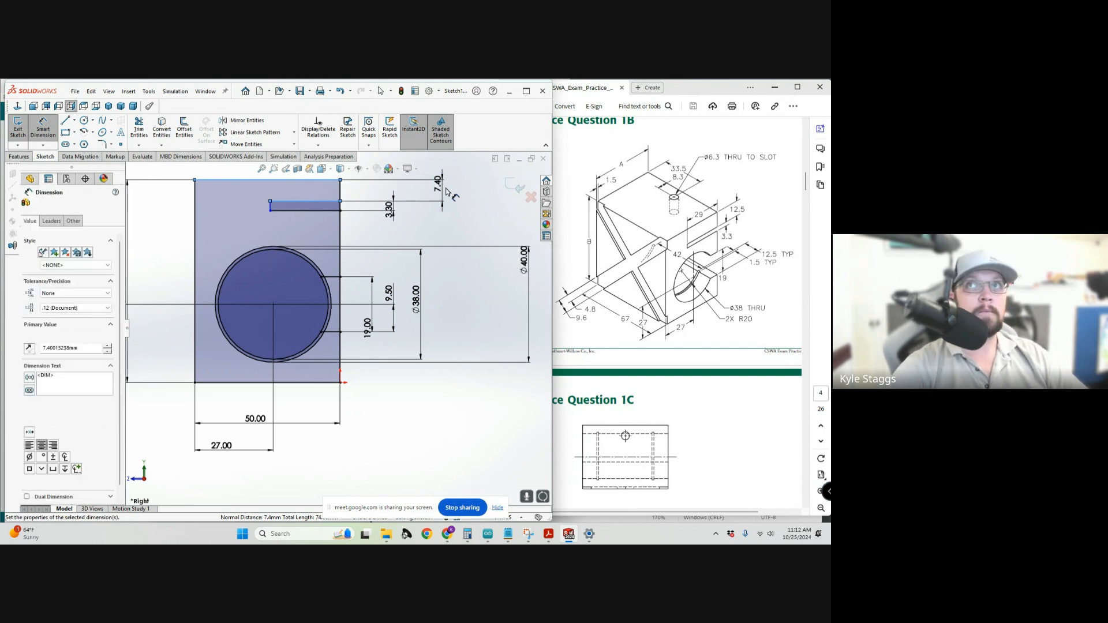
text(12.5)
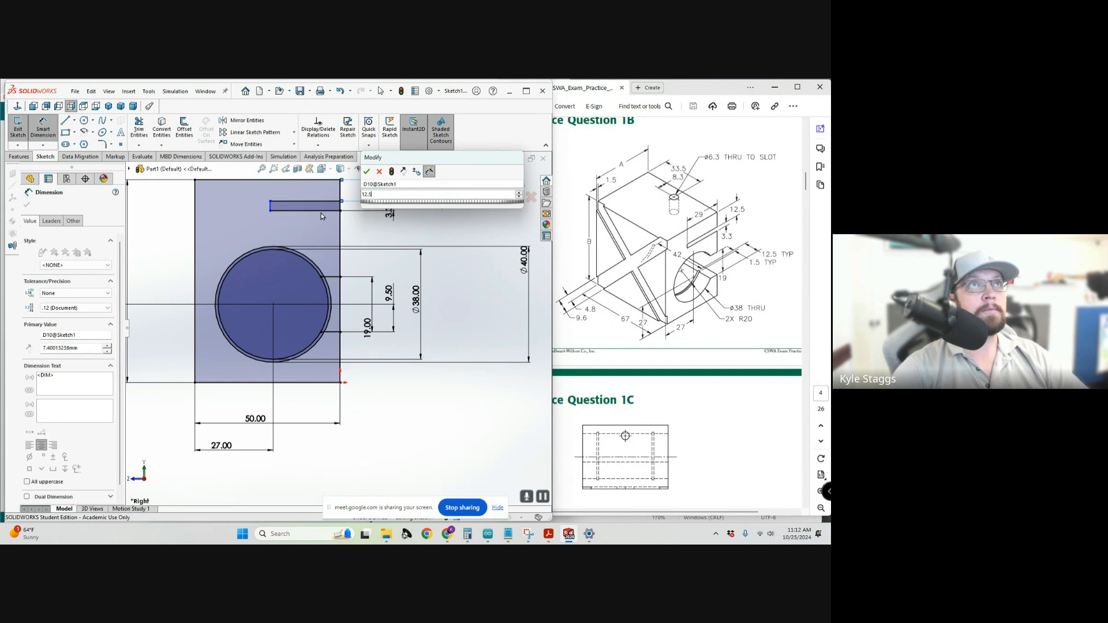
key(Escape)
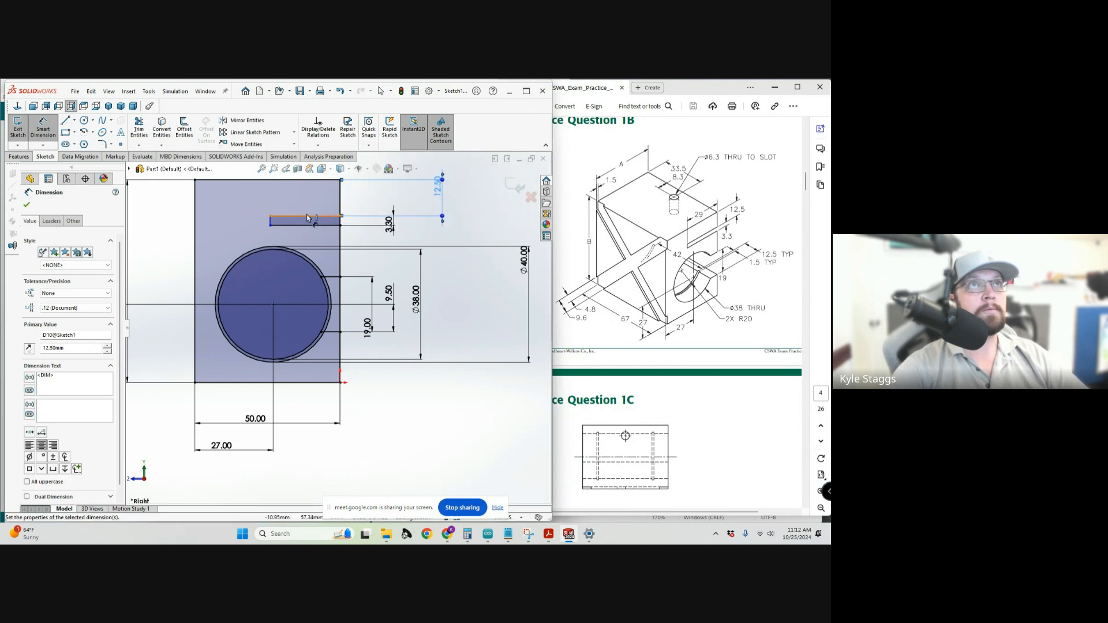
Dimension the narrow rectangular slot's length to 29 mm.
click(308, 220)
scroll(314, 185, up, 3)
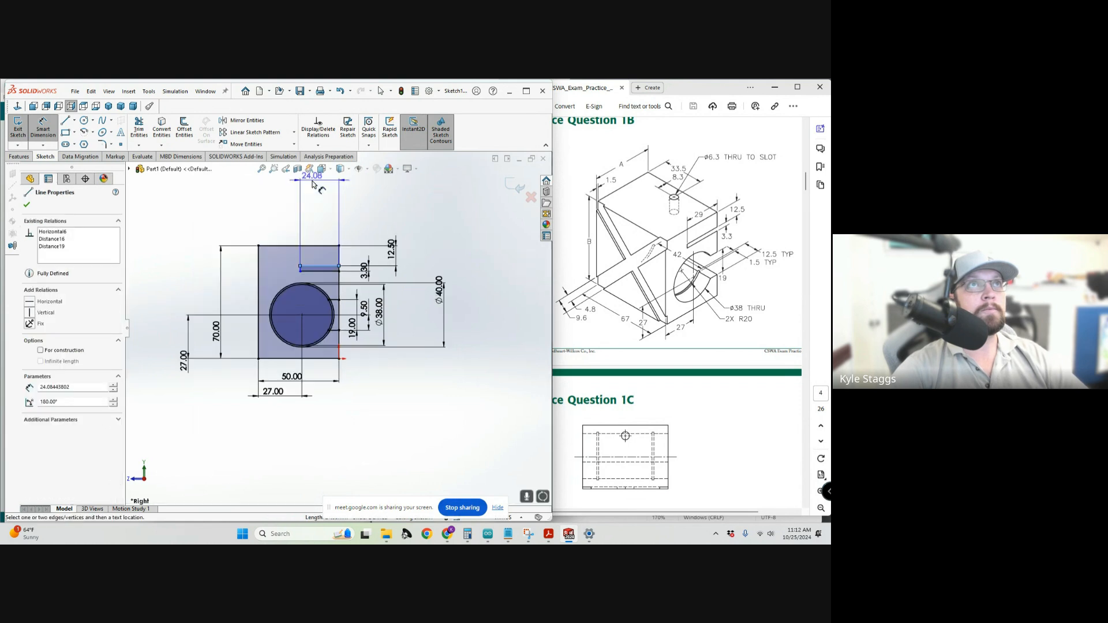
scroll(317, 243, down, 2)
click(320, 254)
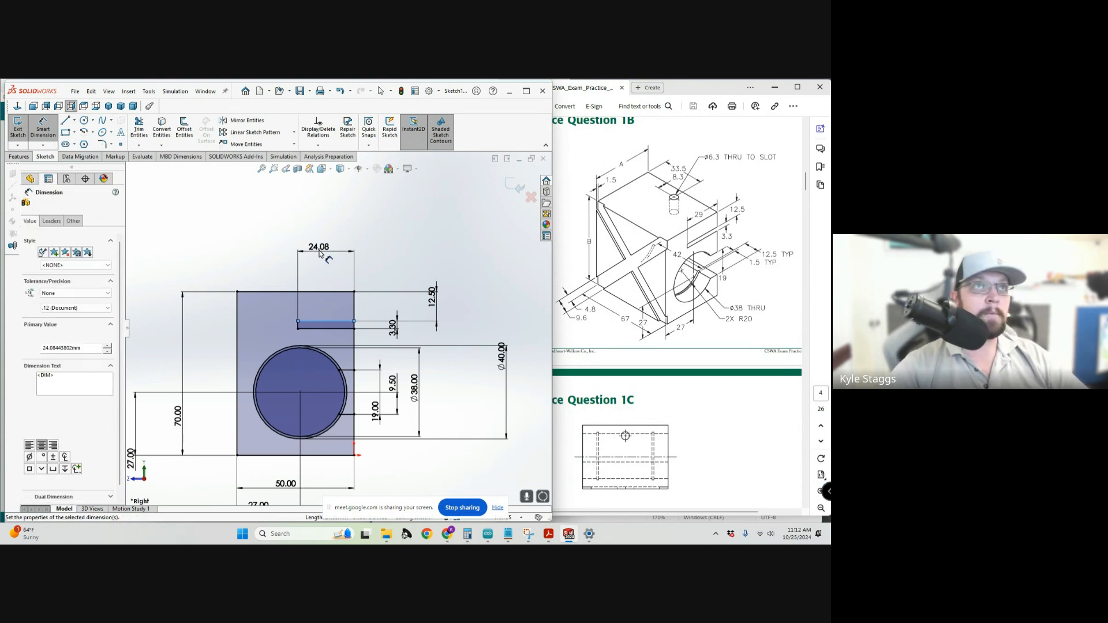
text(29)
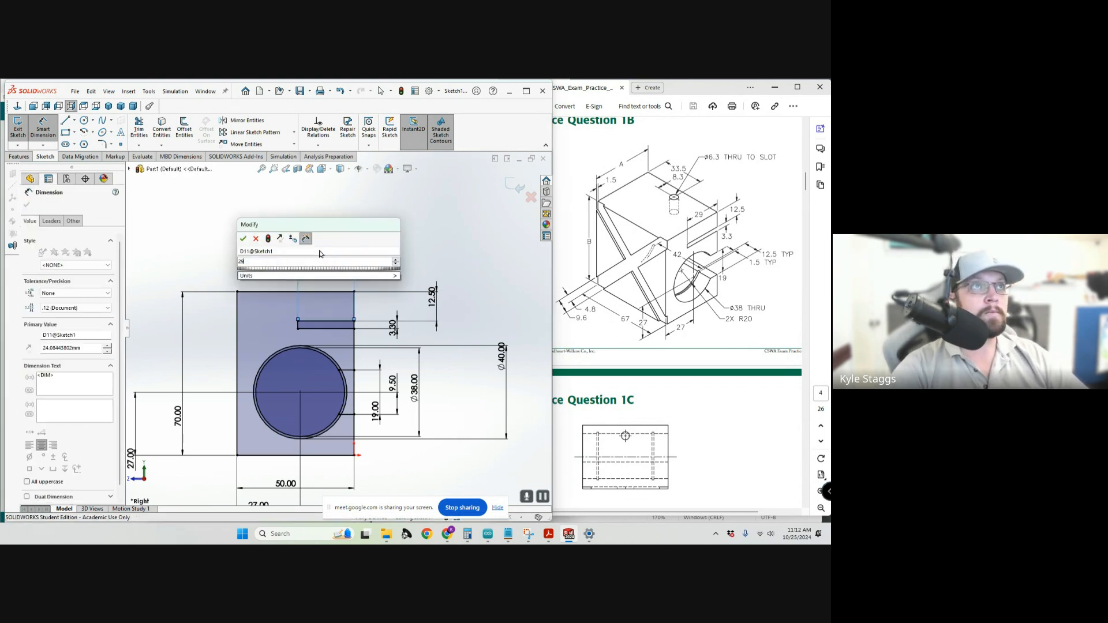
key(Escape)
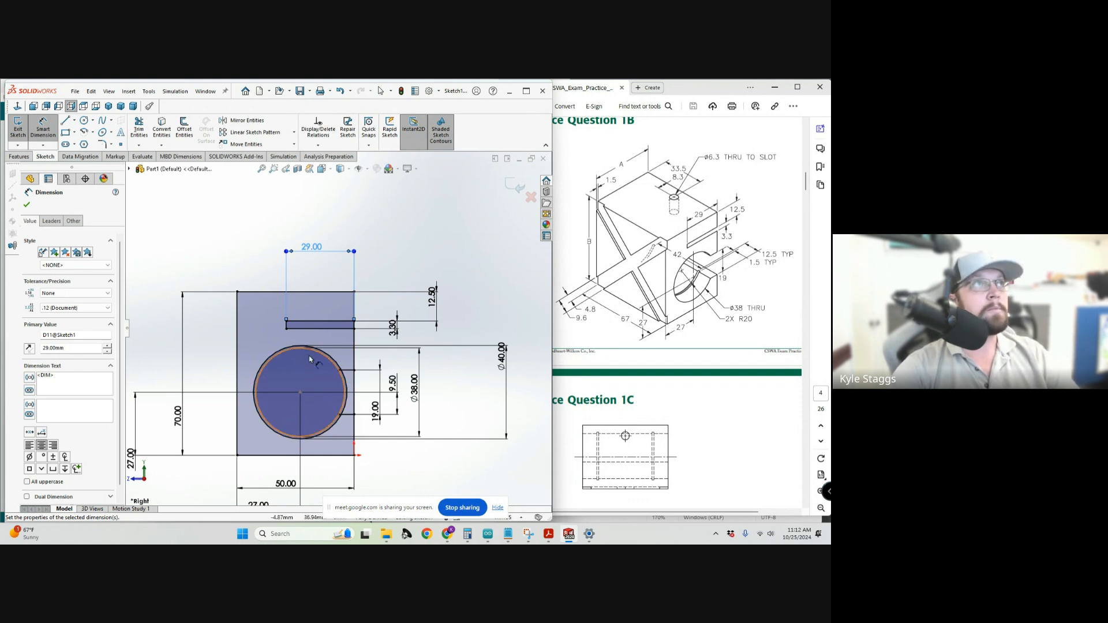
key(Escape)
Trim both circle arcs and the profile's vertical edge between the two horizontal lines to open the circular cutout.
click(139, 128)
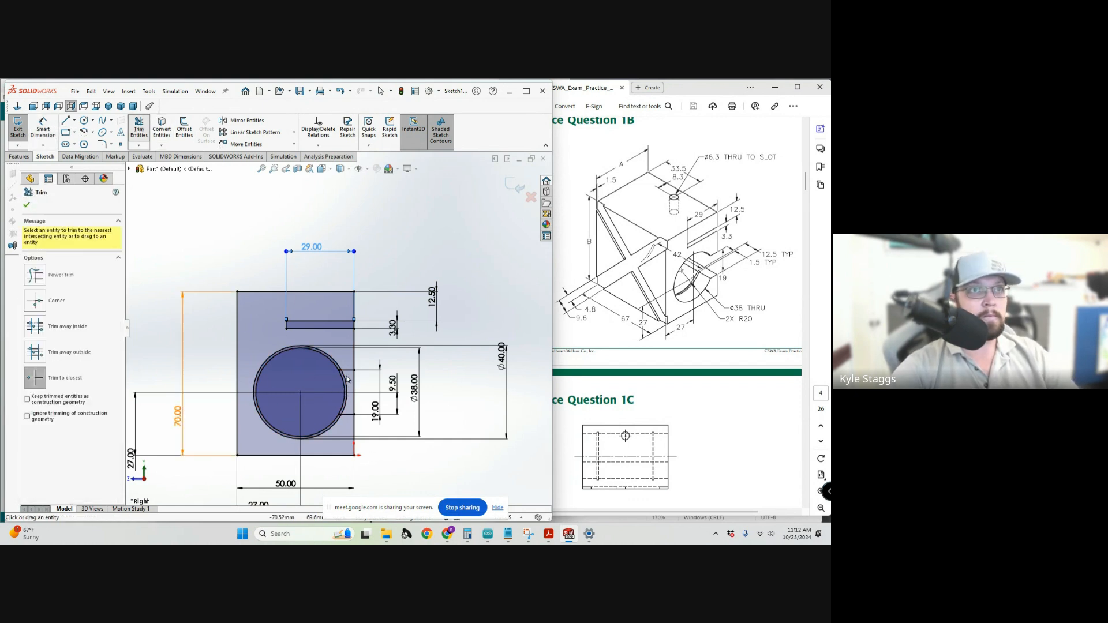
scroll(343, 399, down, 6)
click(316, 342)
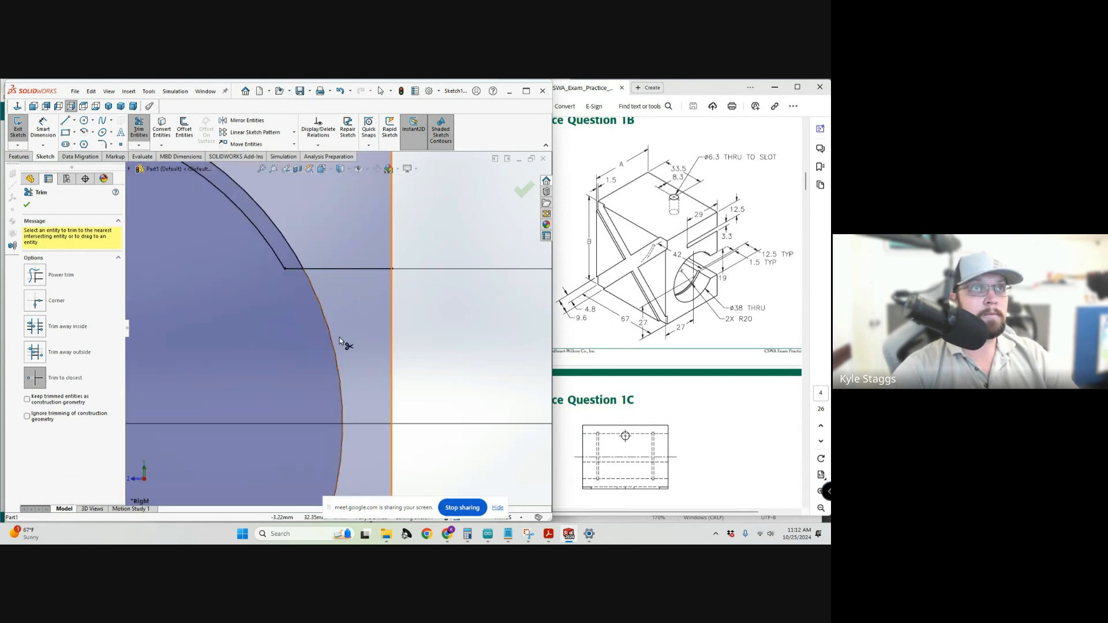
click(338, 347)
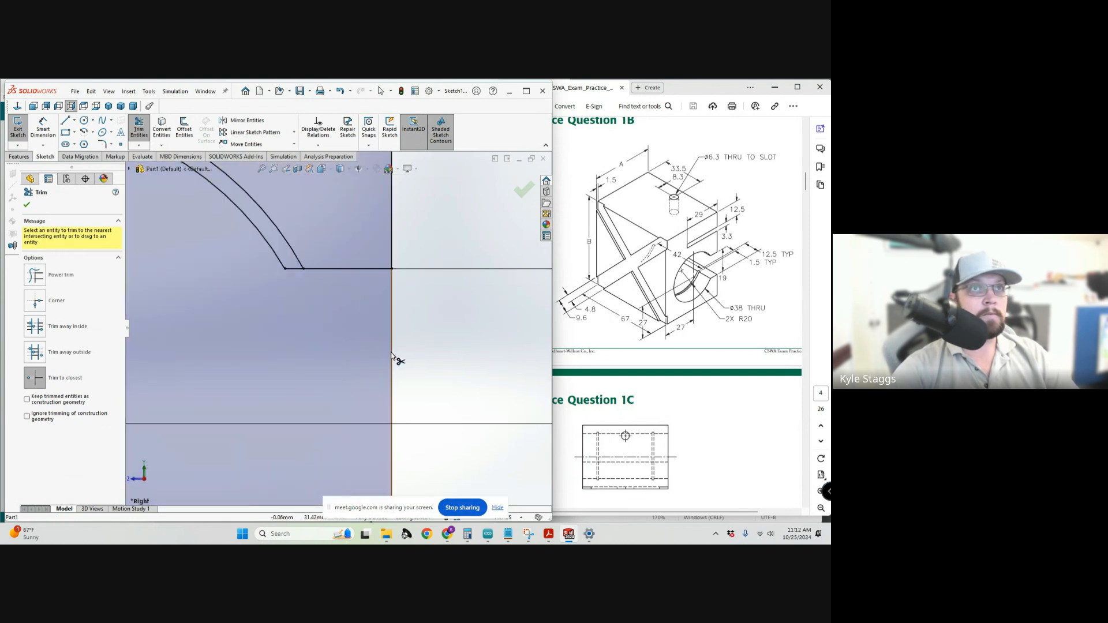
scroll(392, 355, up, 6)
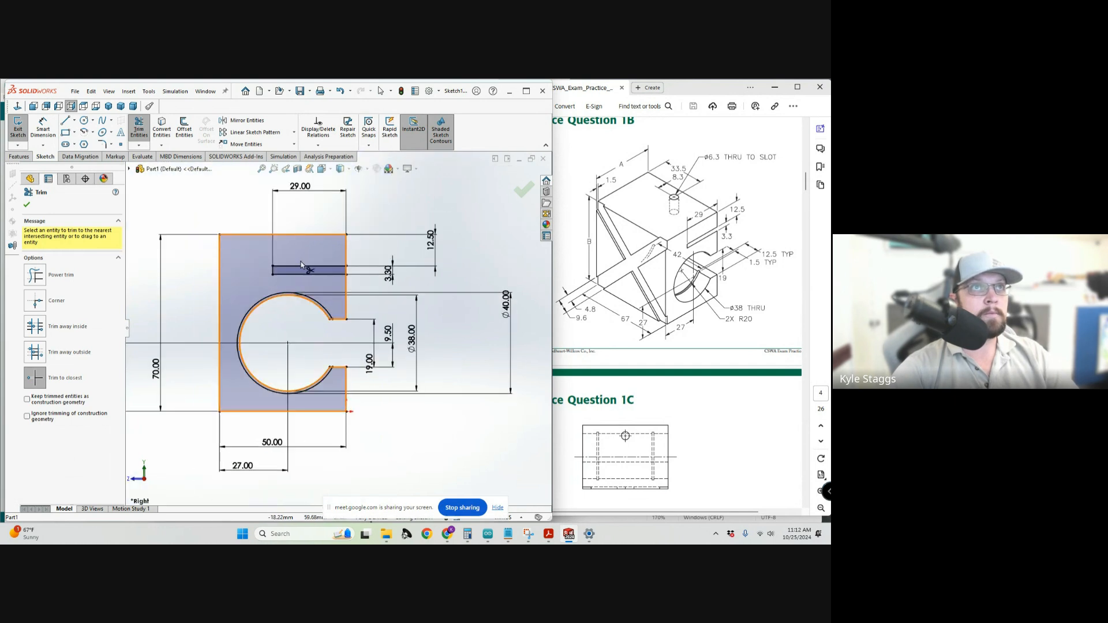
Trim the profile's vertical edge across the narrow slot's mouth so the slot is open.
scroll(353, 289, down, 6)
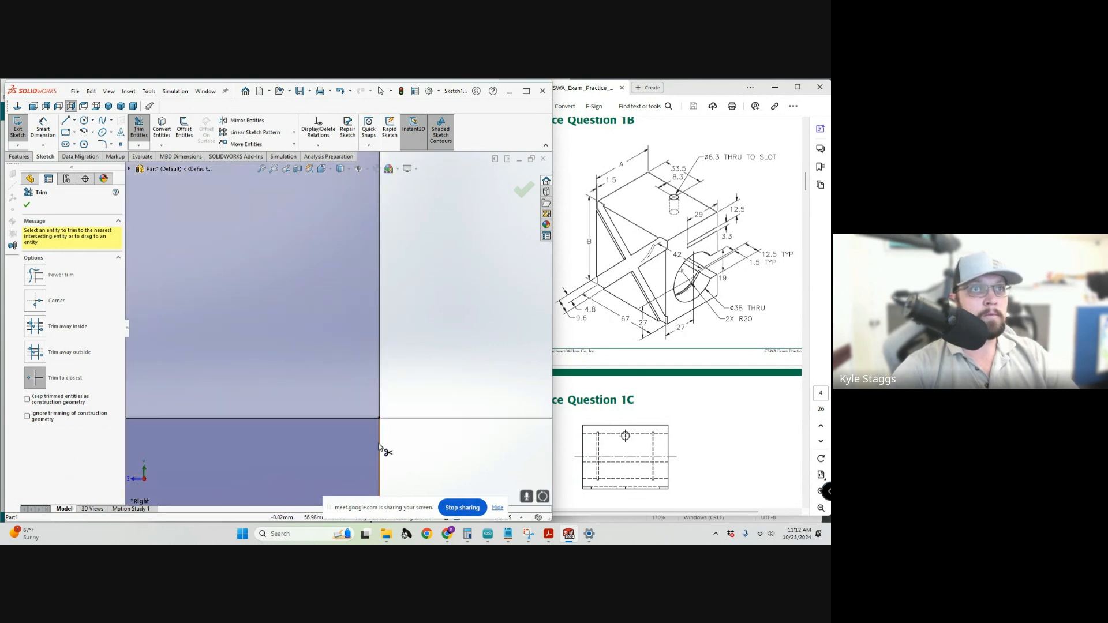
click(379, 448)
click(379, 449)
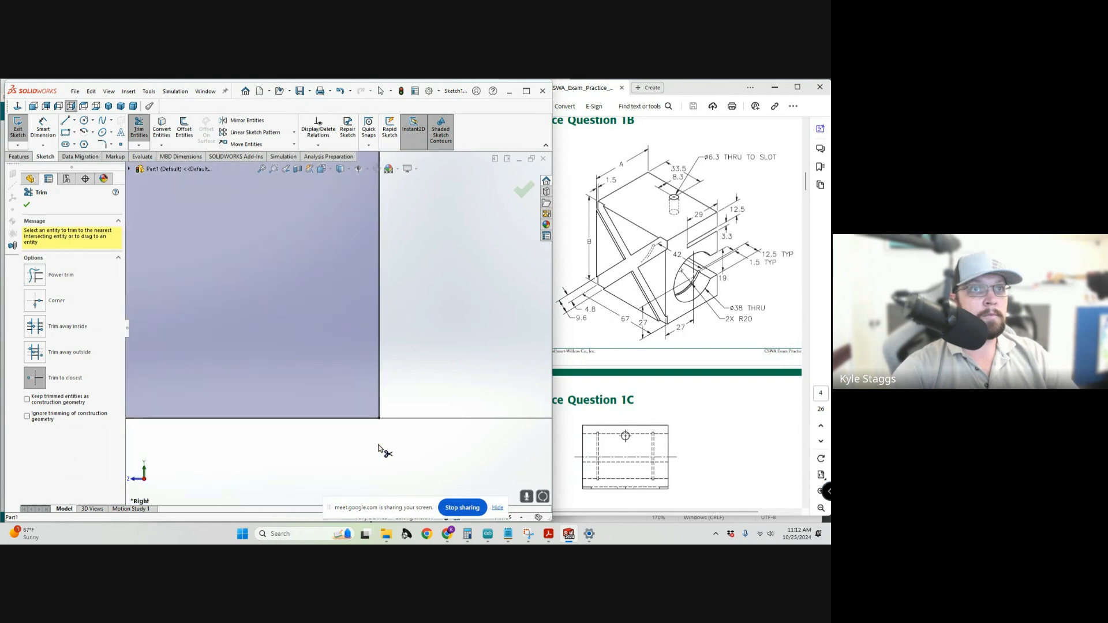
scroll(359, 384, up, 8)
scroll(257, 344, up, 2)
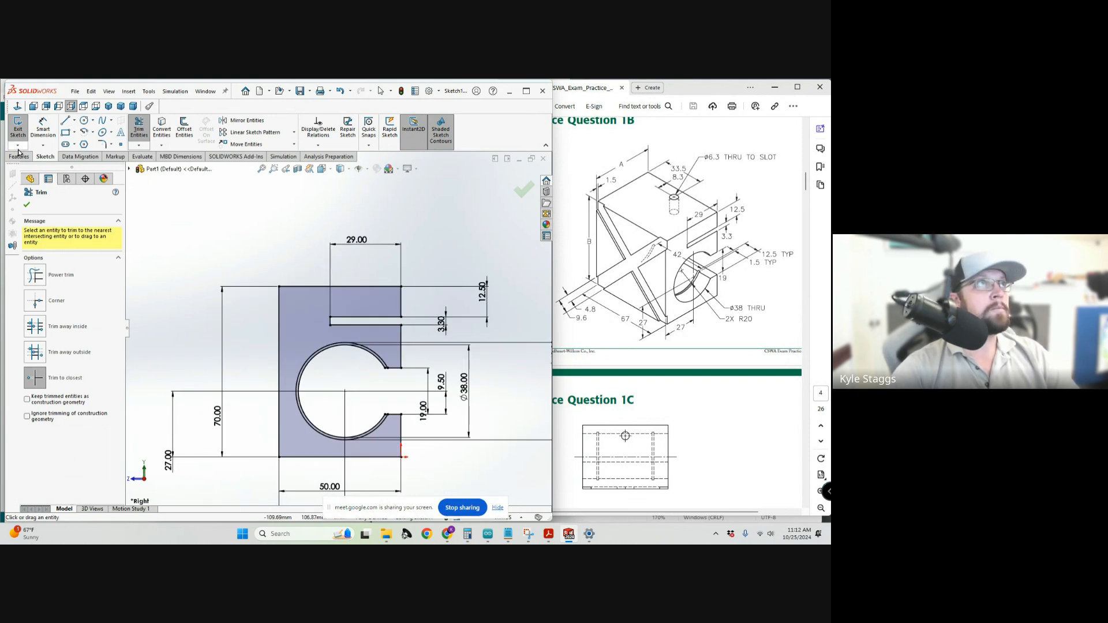
Set up a blind boss extrusion of the side profile sketch with a depth of 67 mm.
click(43, 145)
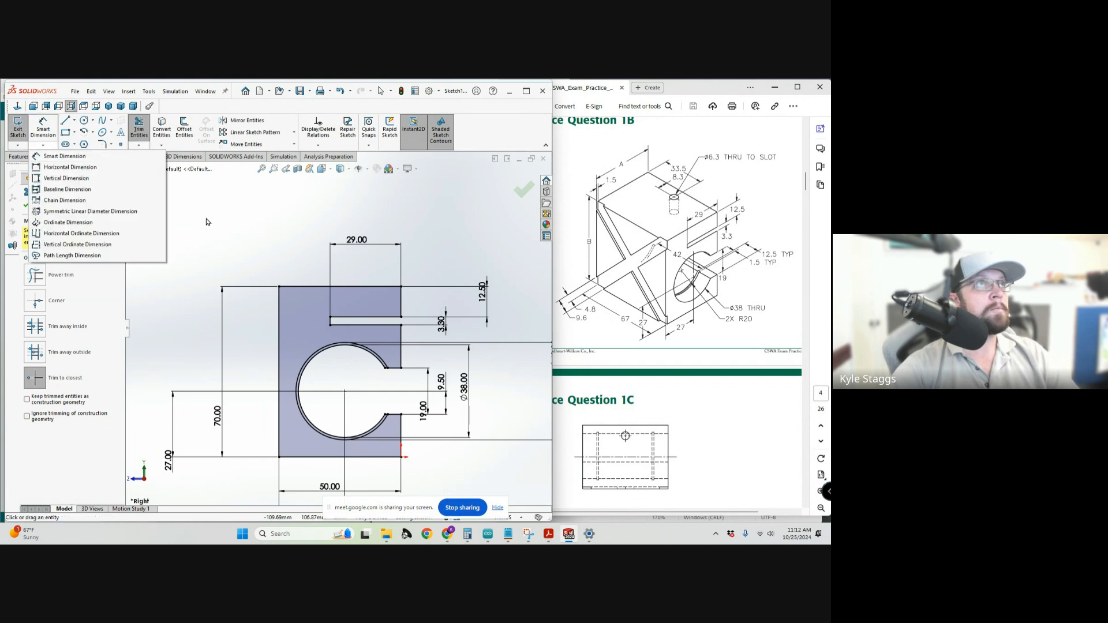
click(208, 221)
click(21, 157)
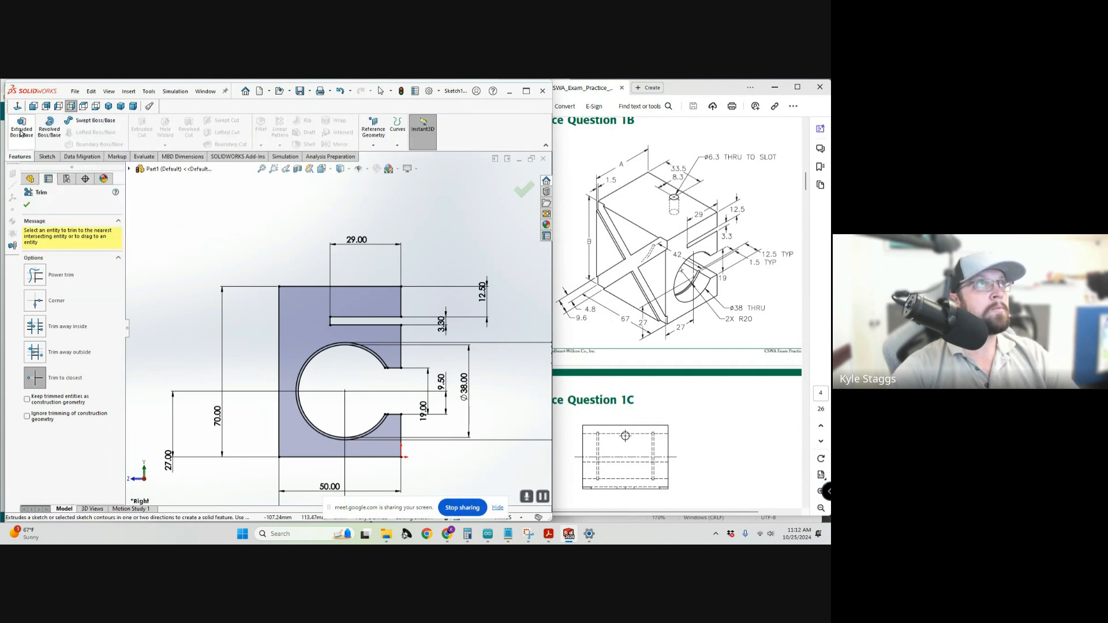
click(22, 127)
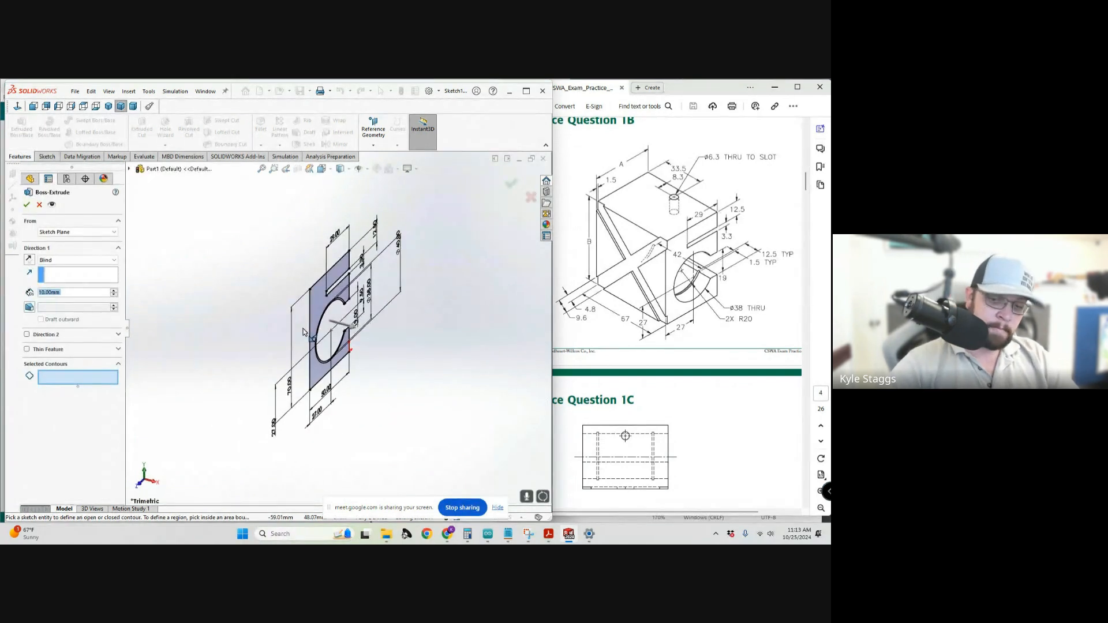
text(60)
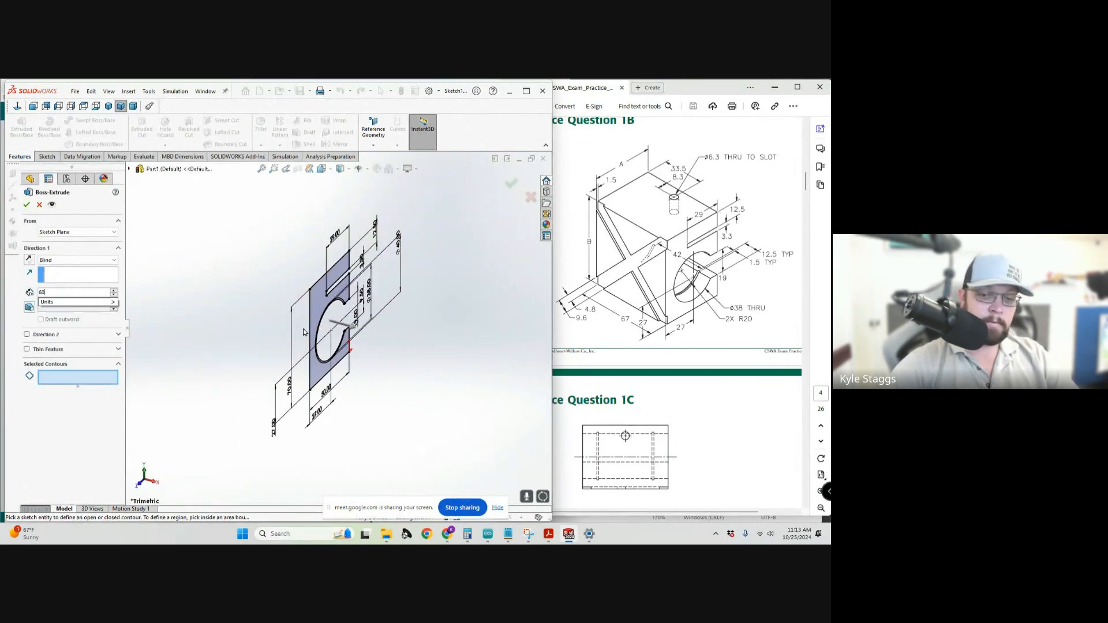
text(7)
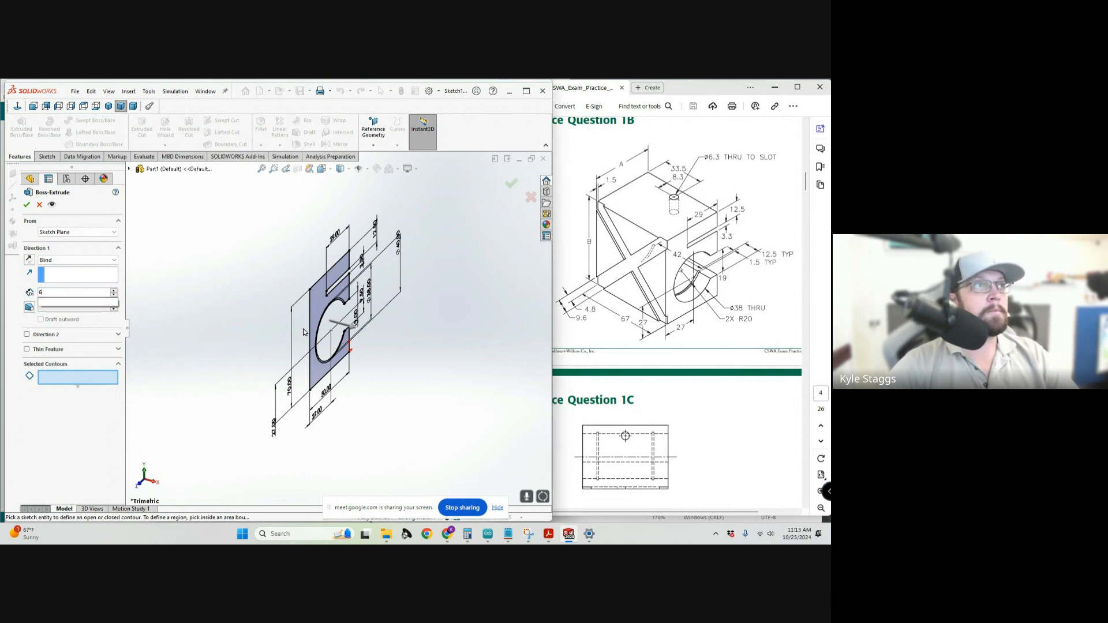
key(Return)
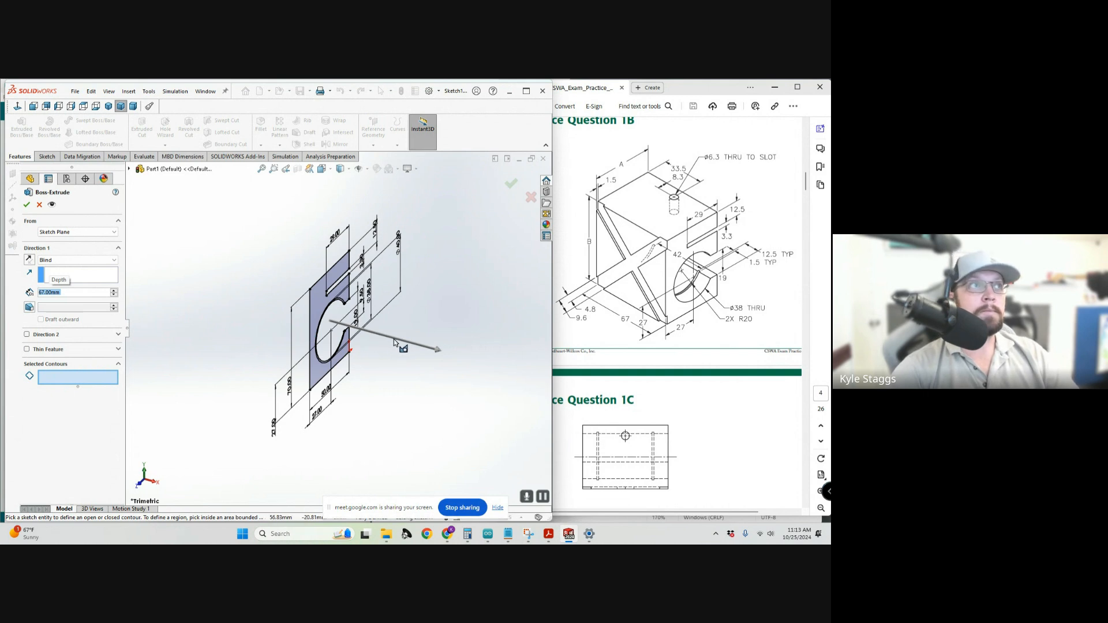
click(26, 205)
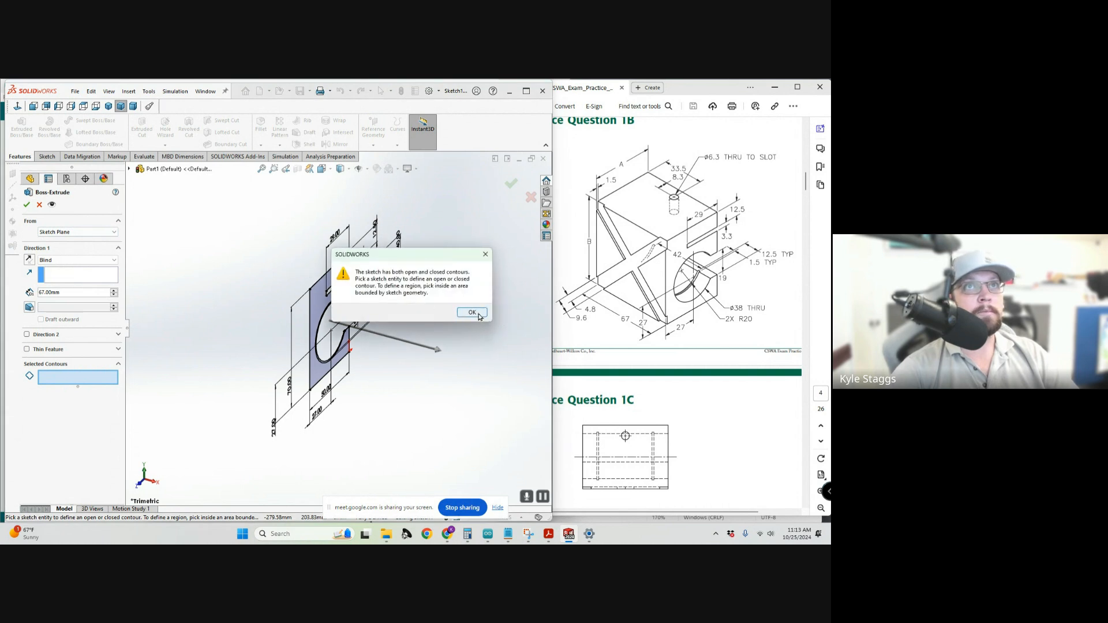
click(477, 314)
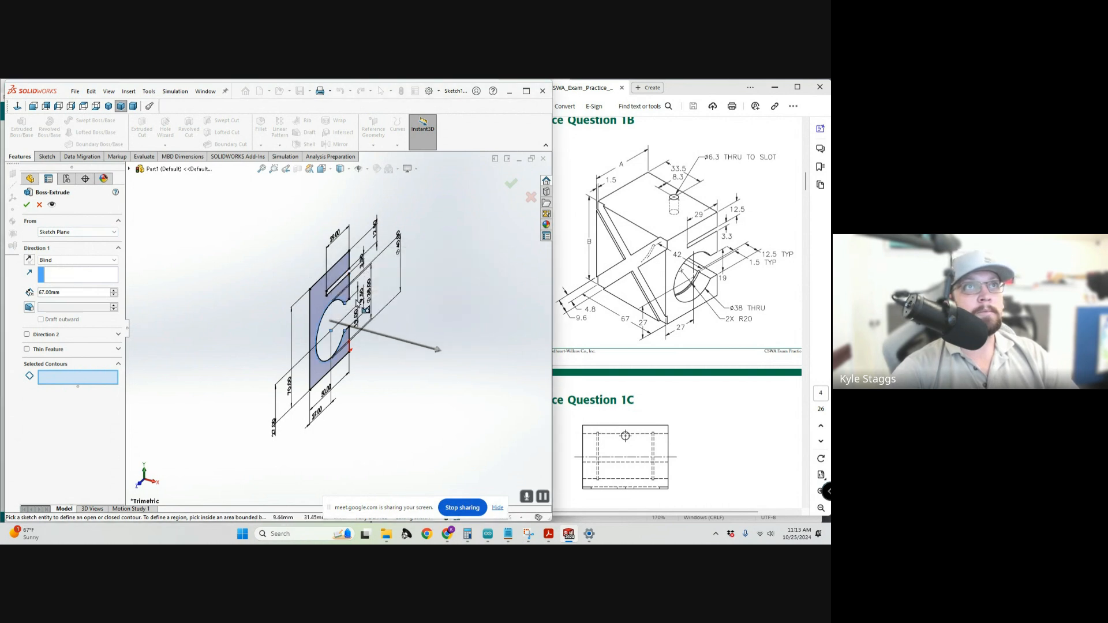
Extrude the main profile region together with the thin ring region between the two circles.
click(337, 306)
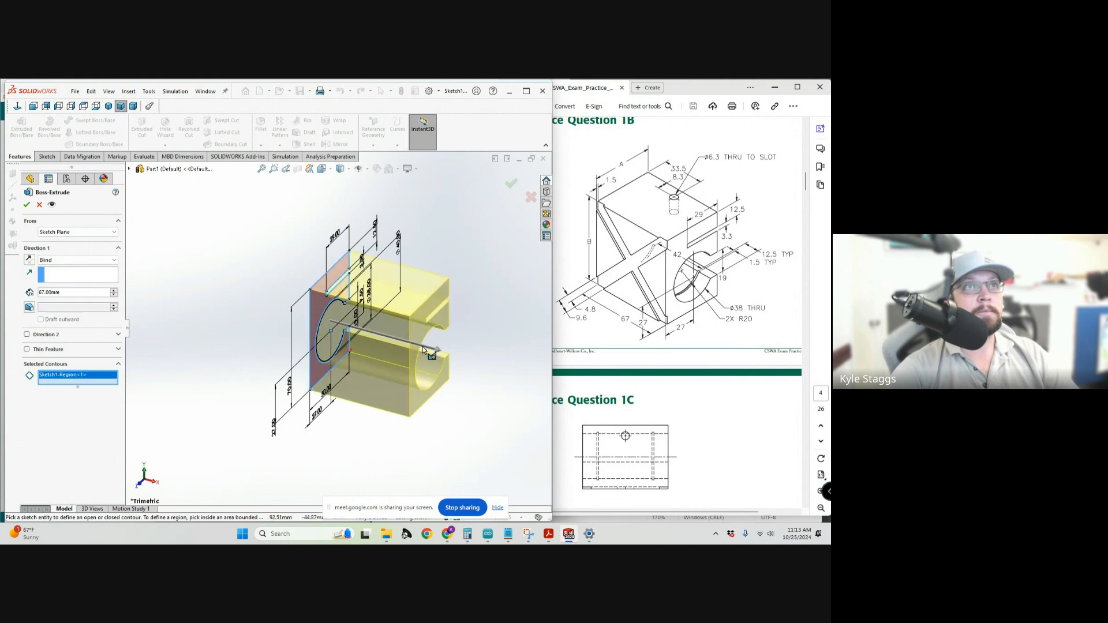
middle_drag(423, 350, 339, 308)
scroll(338, 307, down, 9)
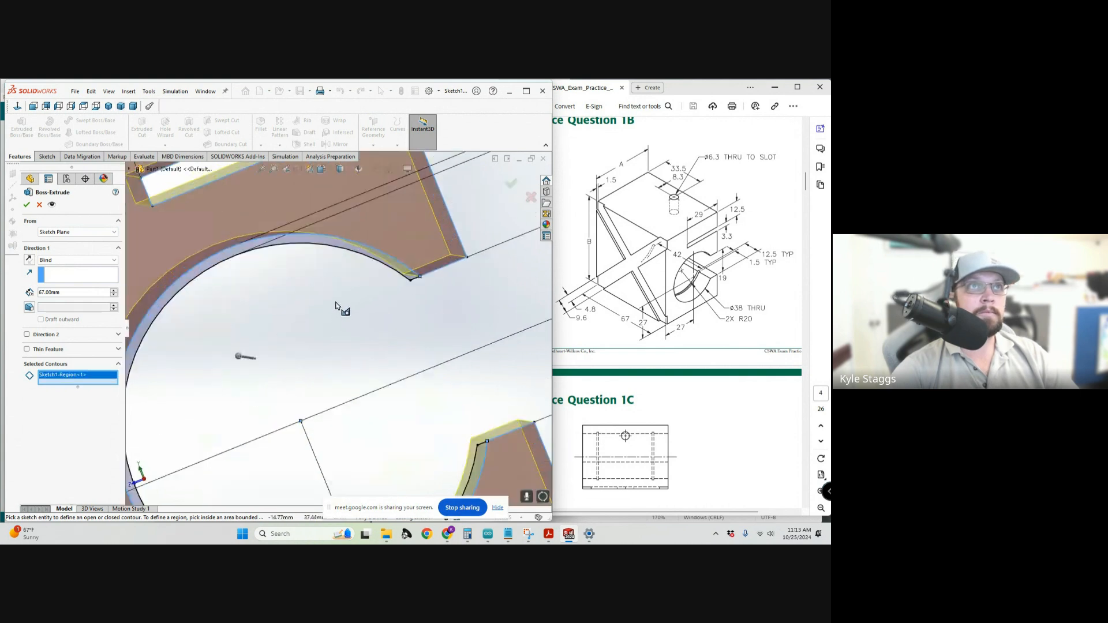
click(351, 242)
scroll(337, 318, up, 6)
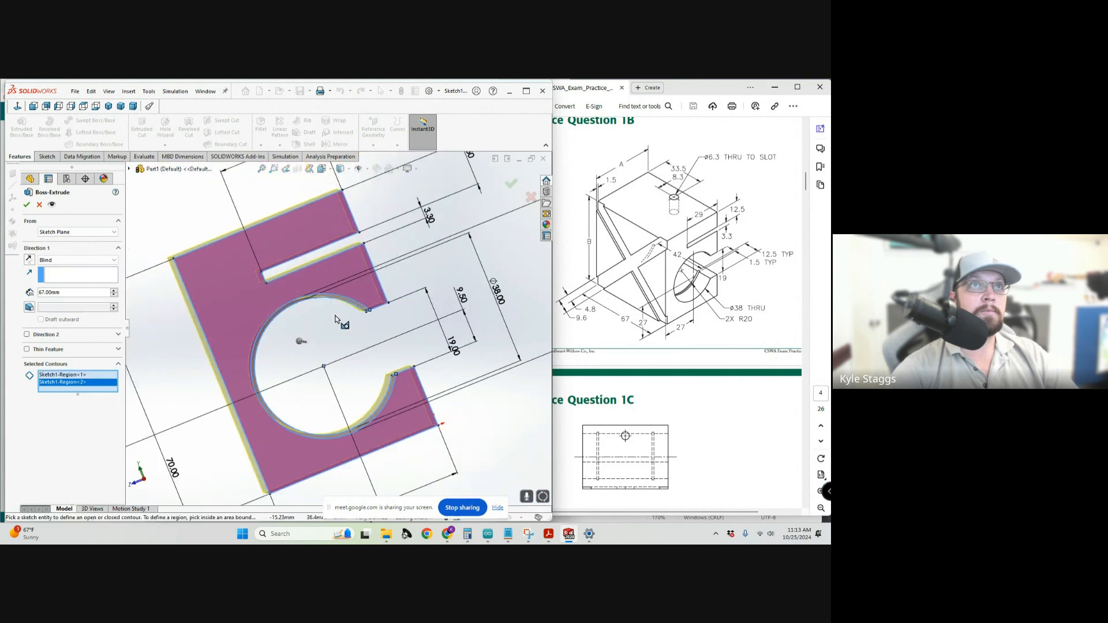
scroll(336, 315, up, 3)
middle_drag(328, 331, 348, 340)
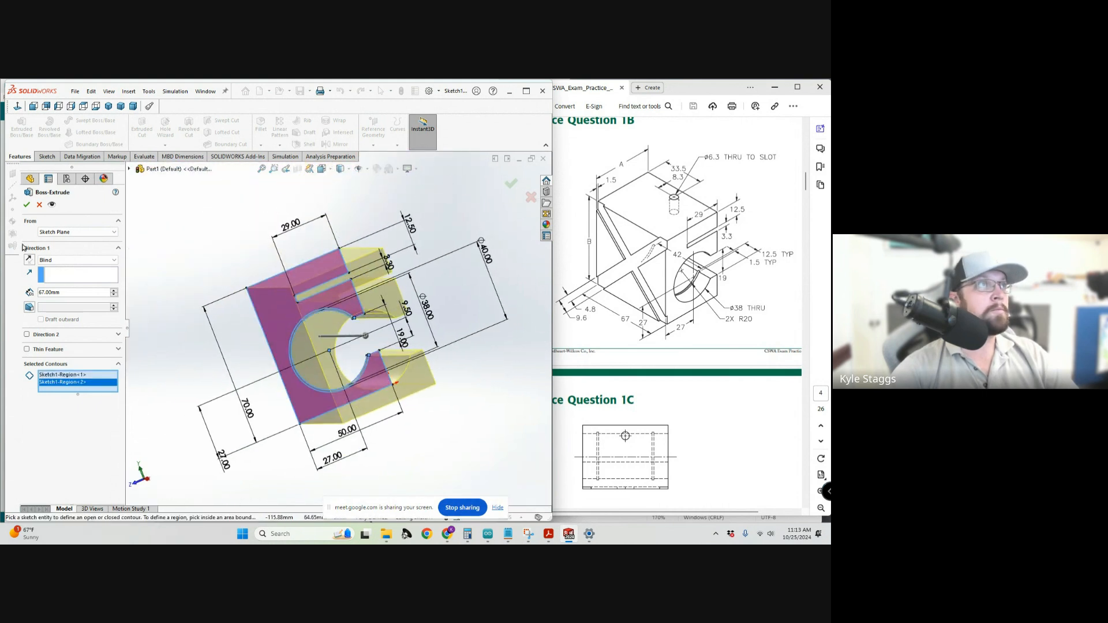
click(26, 205)
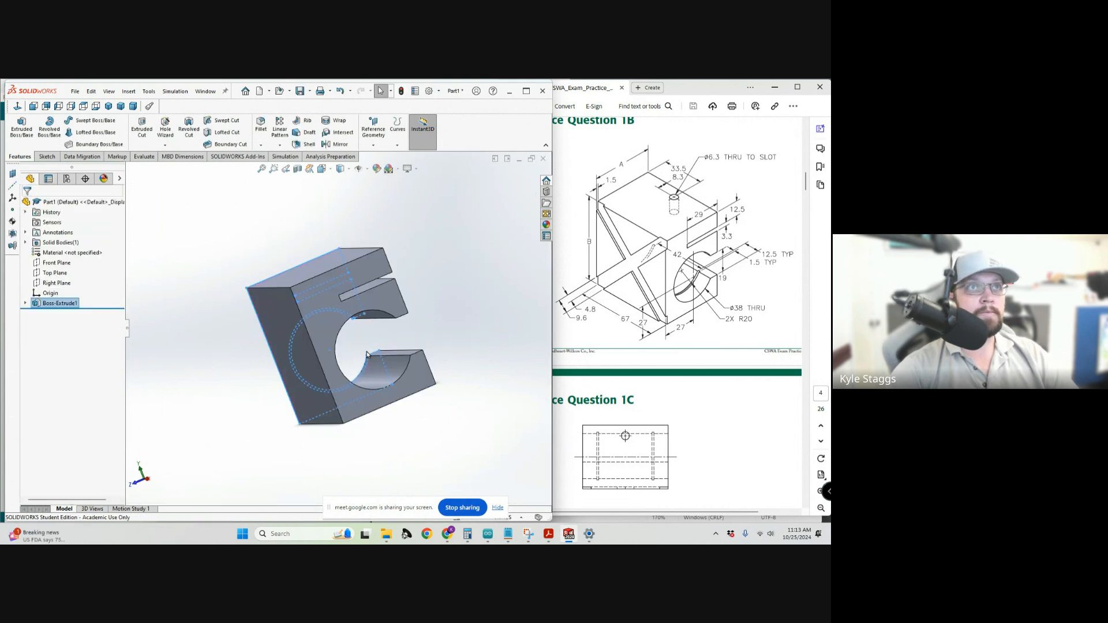
mouse_move(369, 346)
middle_down()
mouse_move(396, 331)
mouse_move(350, 341)
mouse_move(364, 344)
middle_up()
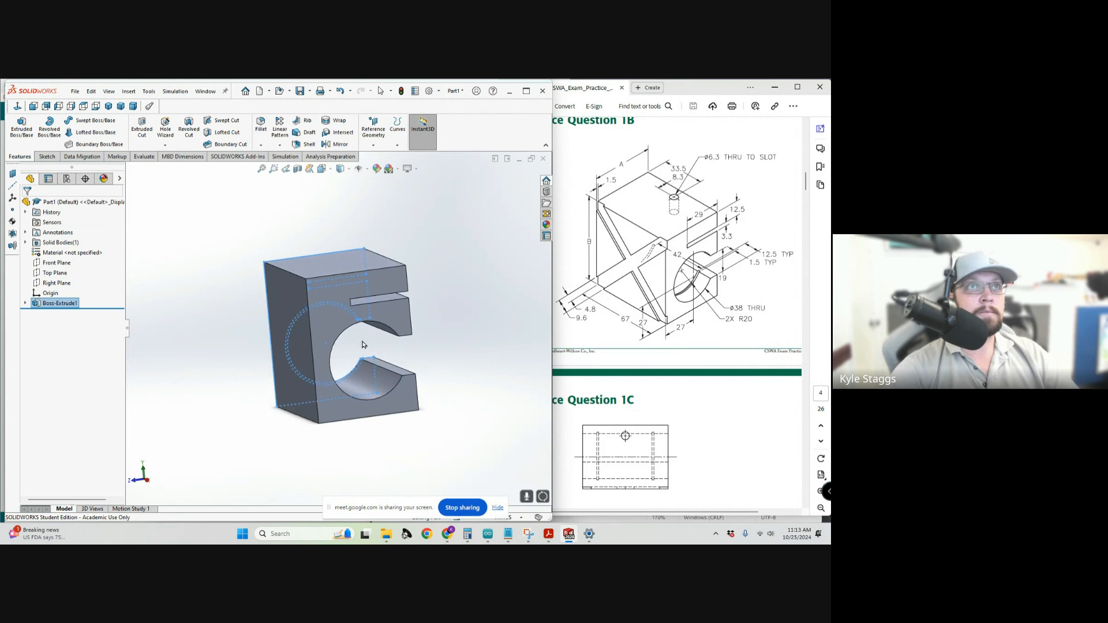
Start an extruded cut that reuses the block extrusion's side profile sketch.
click(138, 131)
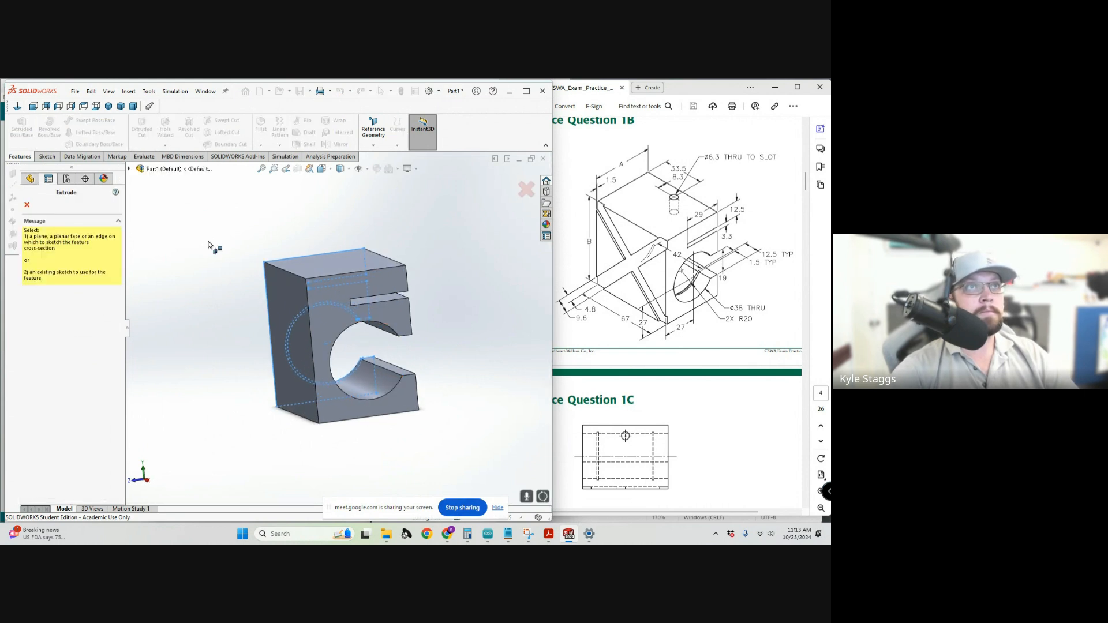
mouse_move(367, 365)
middle_down()
mouse_move(357, 360)
mouse_move(360, 379)
middle_up()
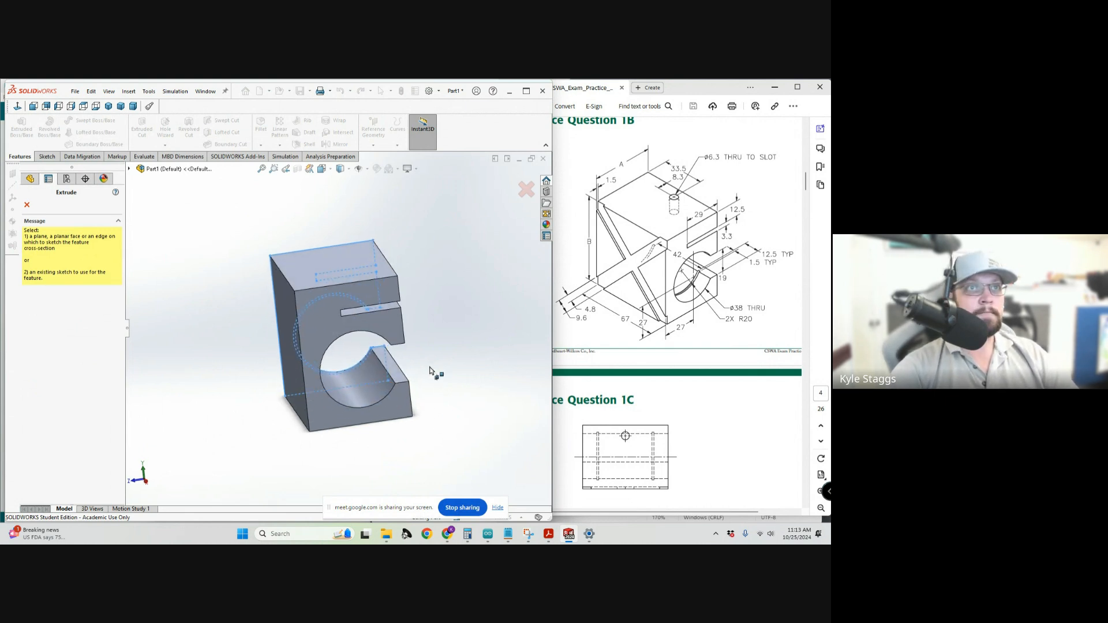
click(131, 170)
click(131, 170)
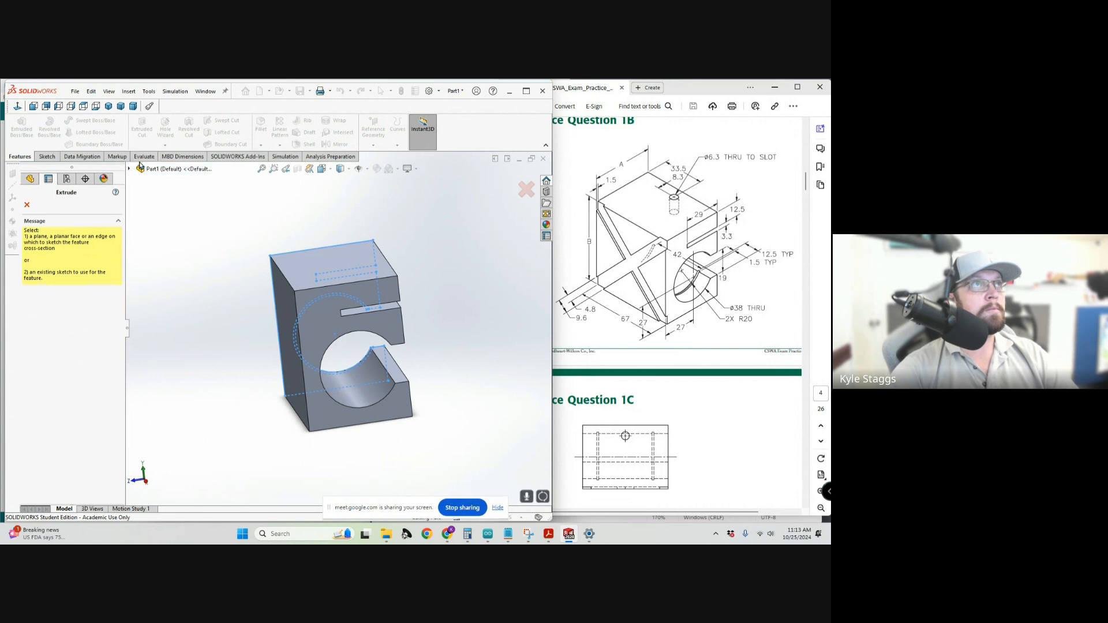
click(130, 170)
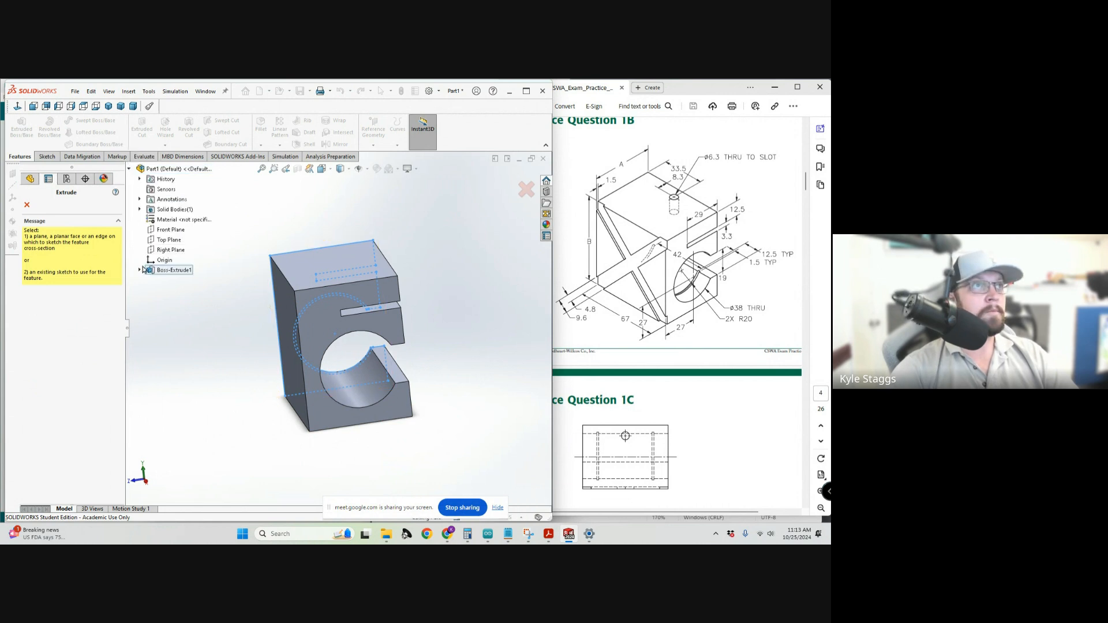
click(163, 284)
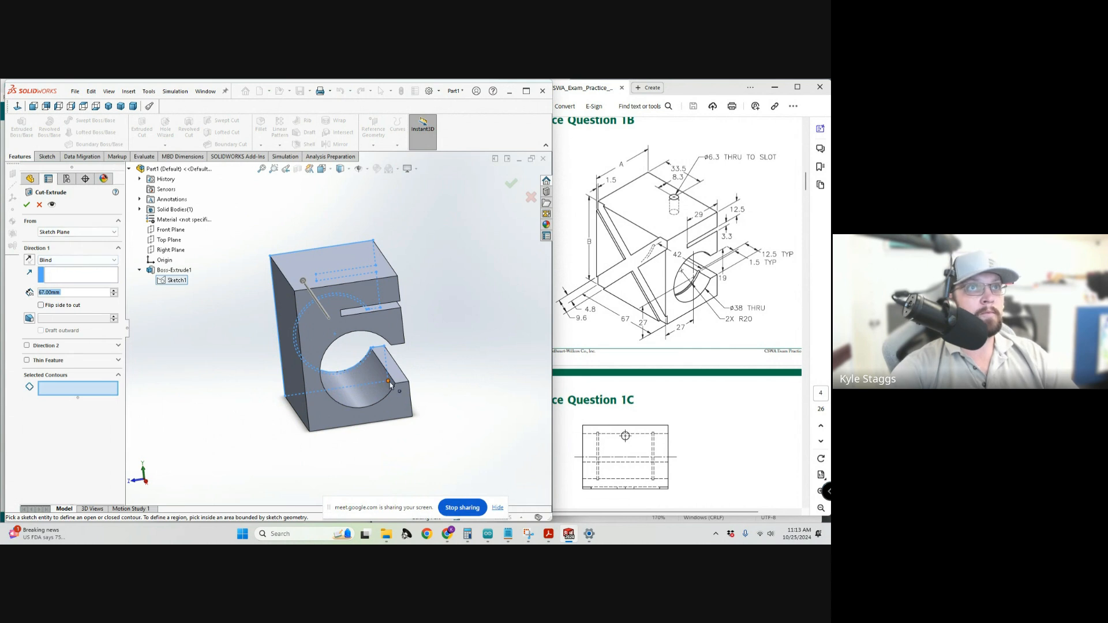
Choose the thin ring region between the 38 mm and 40 mm circles as the cut's contour.
scroll(377, 361, down, 4)
middle_drag(377, 361, 362, 329)
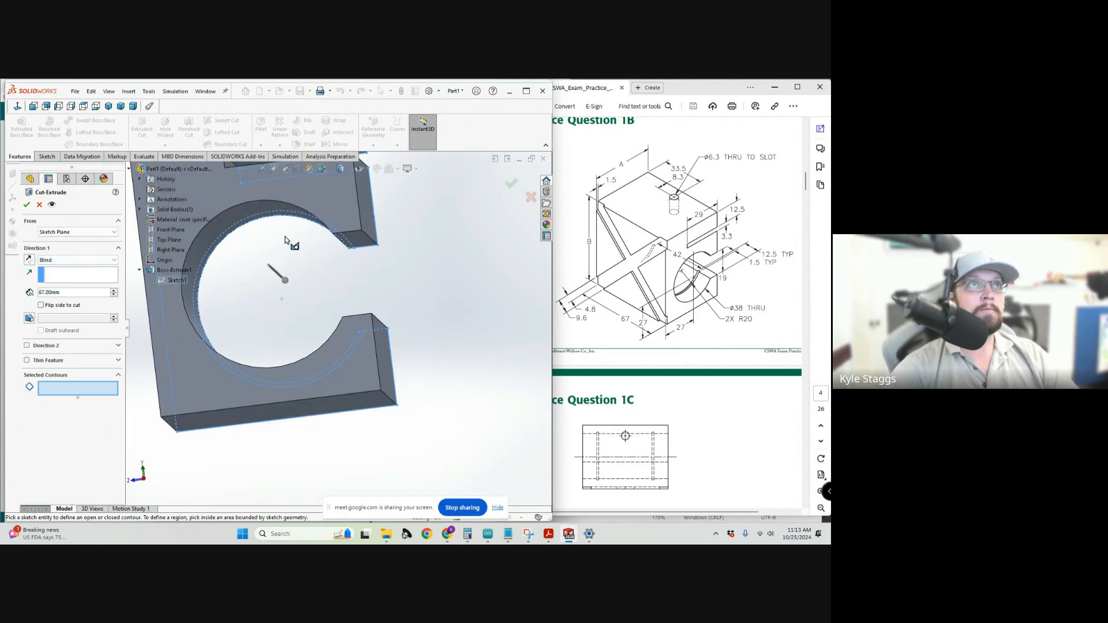
scroll(248, 224, down, 3)
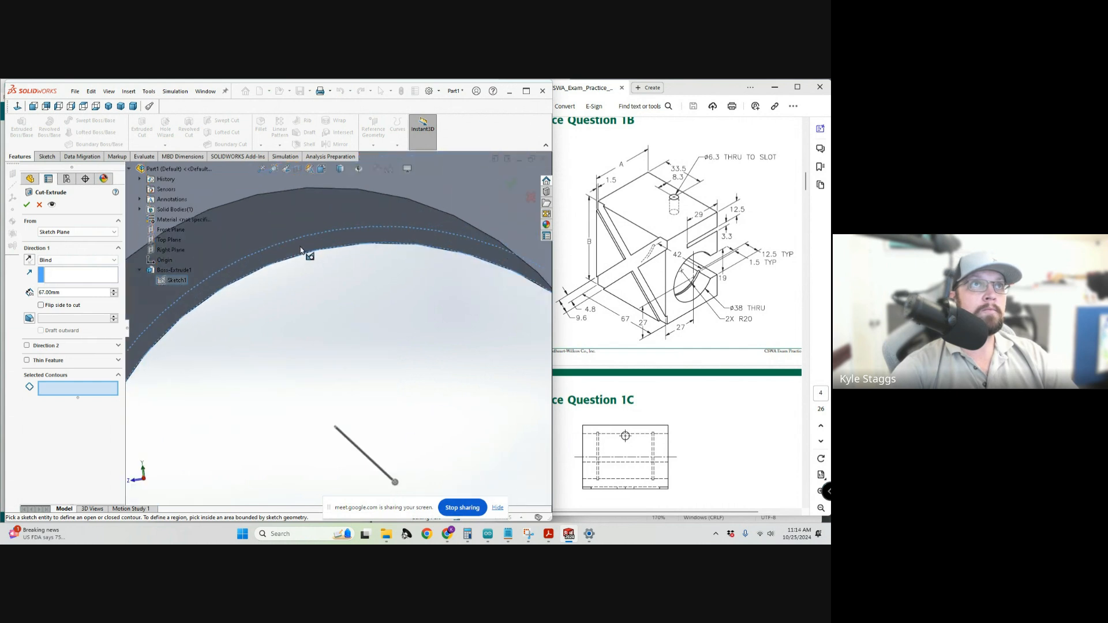
click(304, 251)
scroll(314, 326, up, 1)
scroll(345, 362, up, 2)
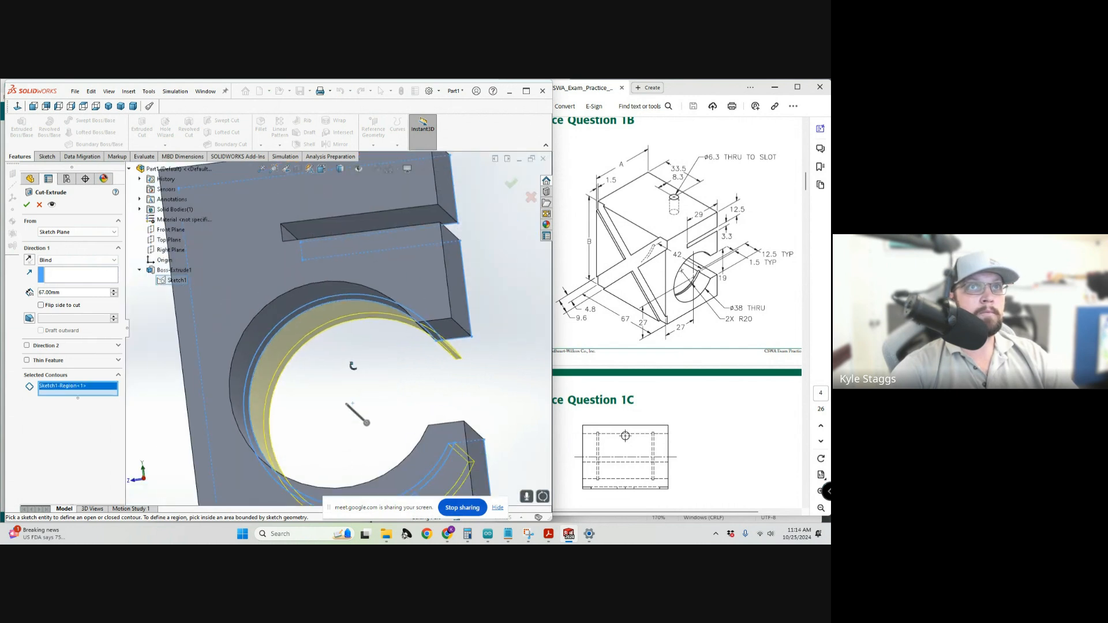
middle_drag(353, 365, 254, 351)
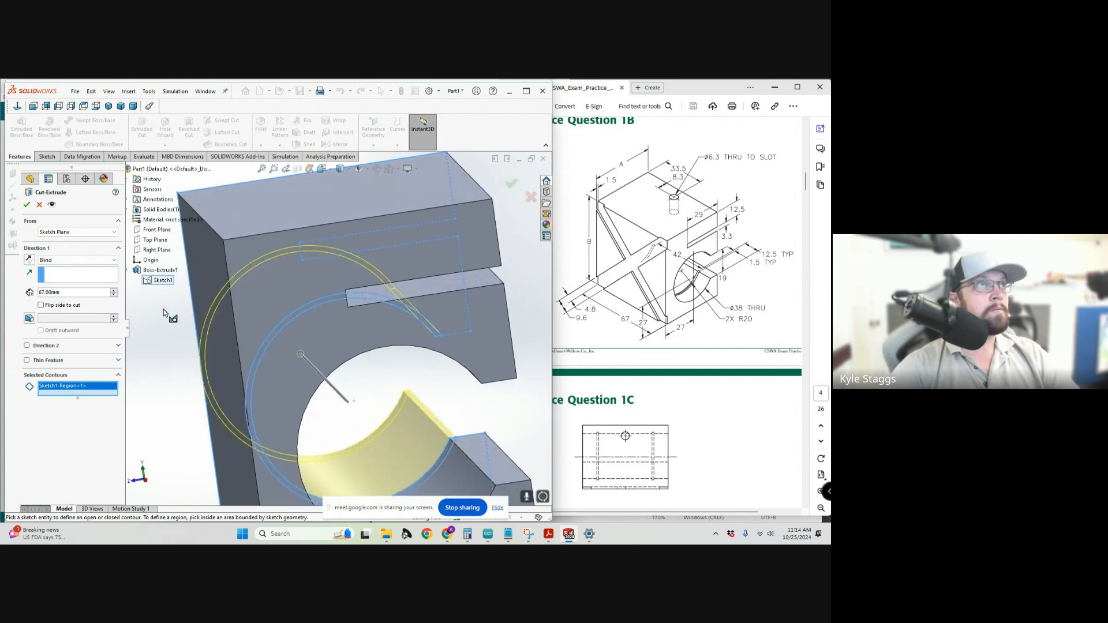
Try starting the cut from the block's end face opposite the sketch plane.
click(70, 234)
click(84, 247)
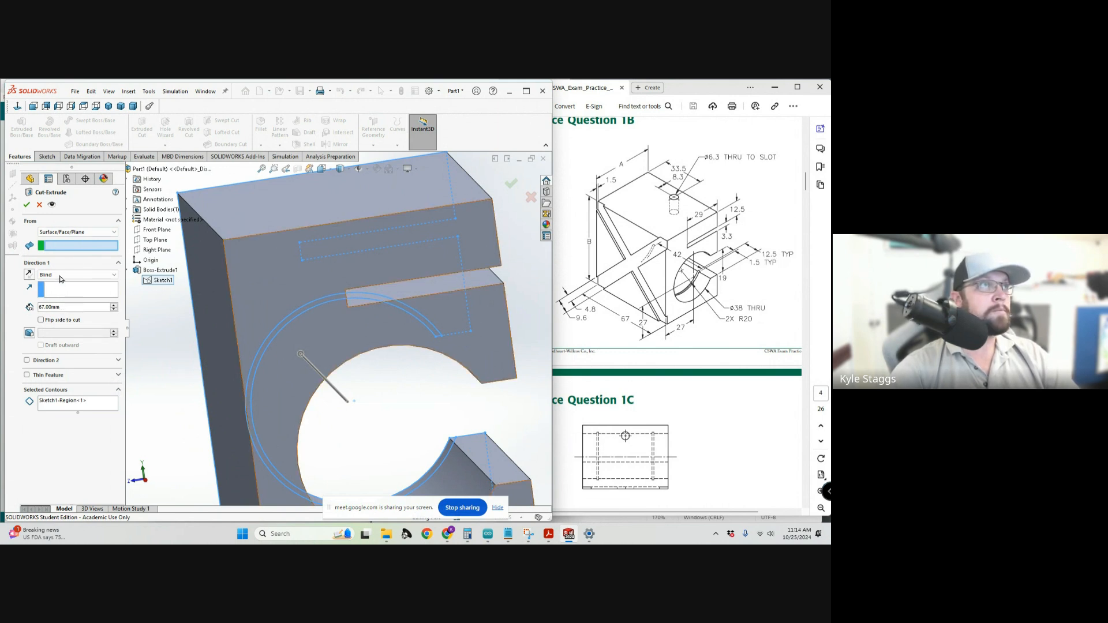
click(262, 261)
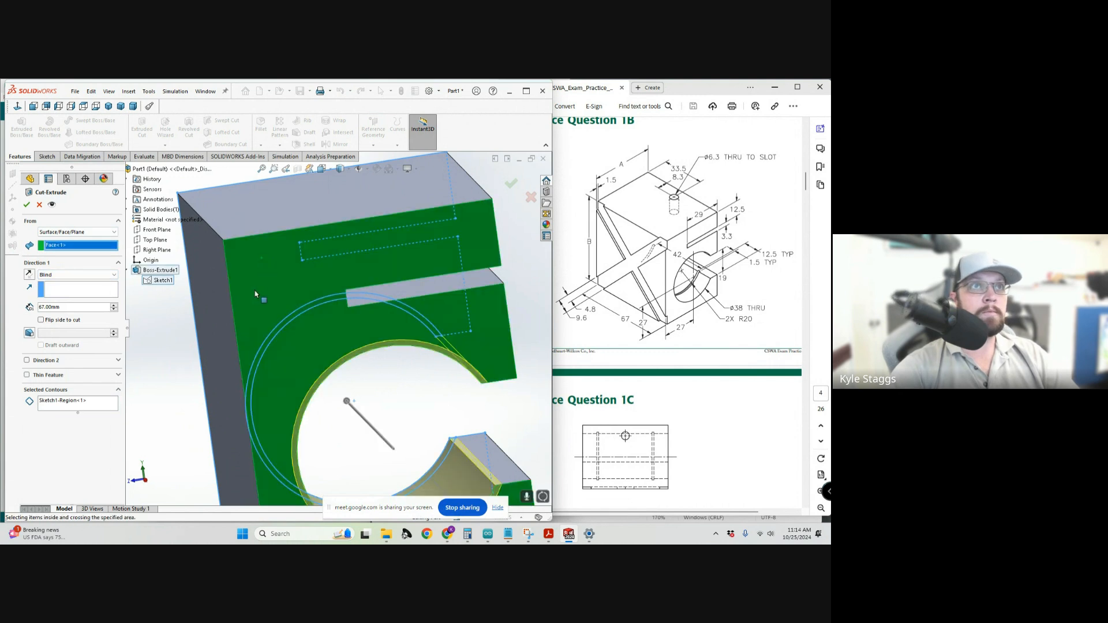
Start the ring cut at an 11 mm offset from the sketch plane, with the offset directed into the block.
click(77, 232)
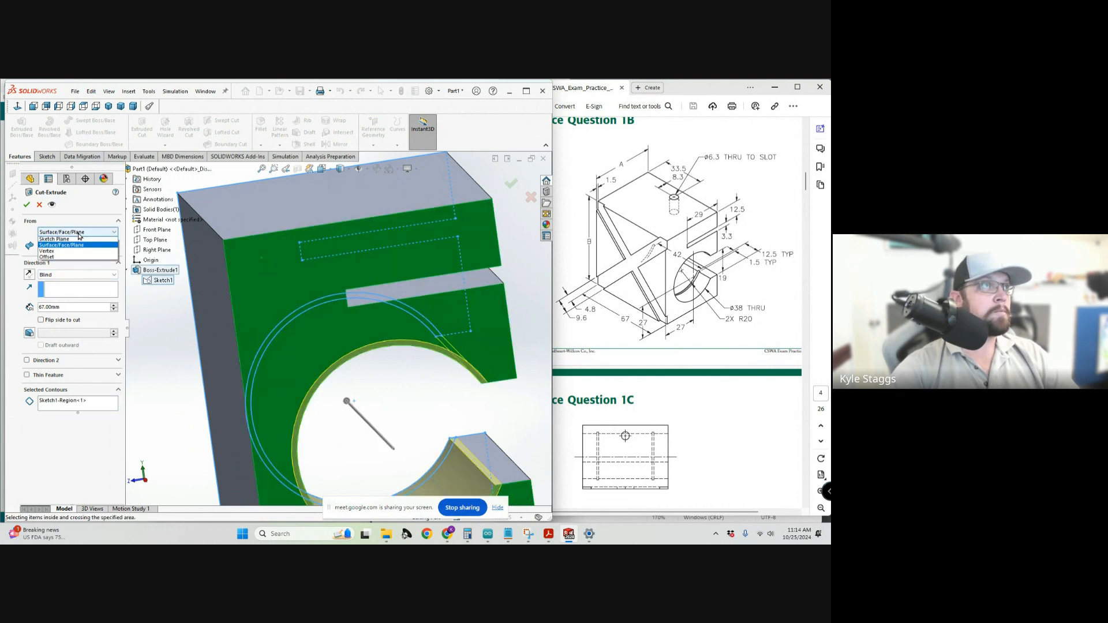
click(75, 259)
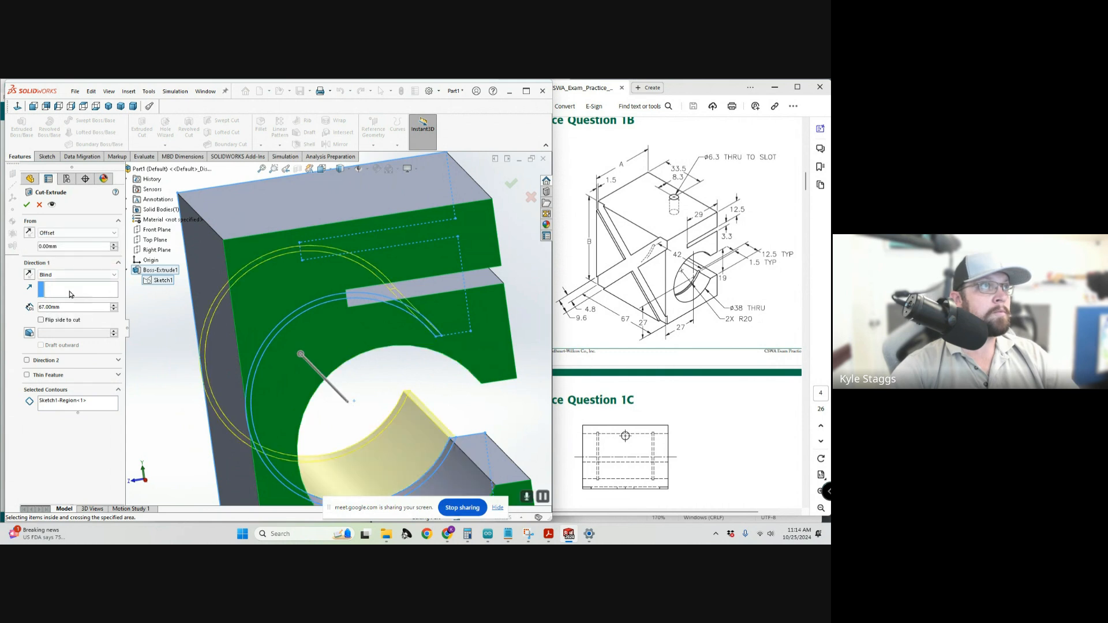
middle_drag(355, 358, 400, 371)
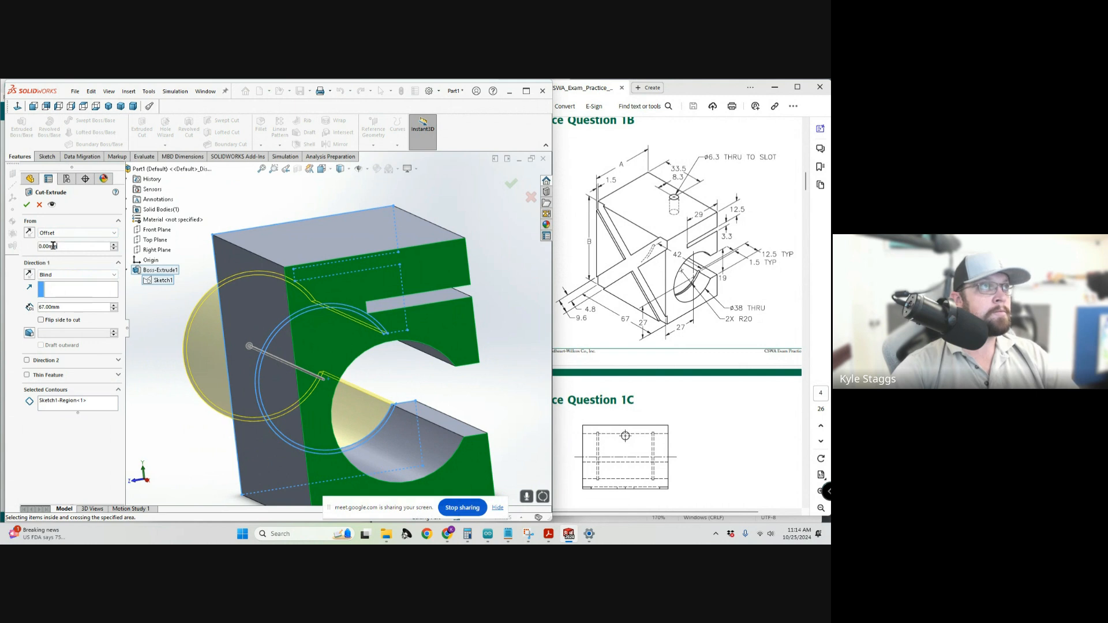
click(29, 234)
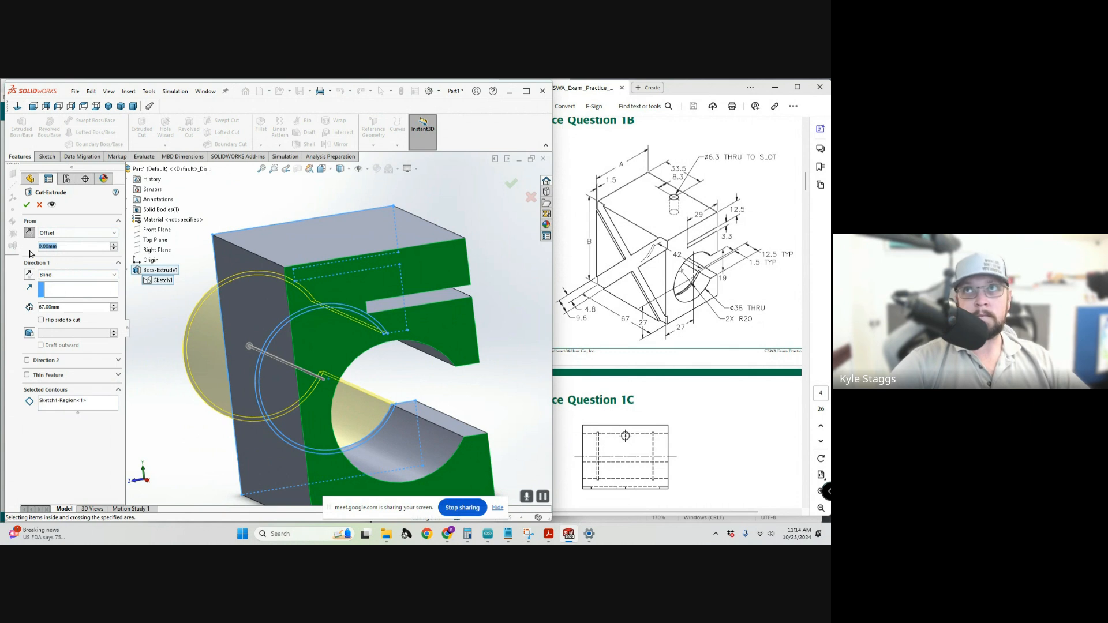
text(11)
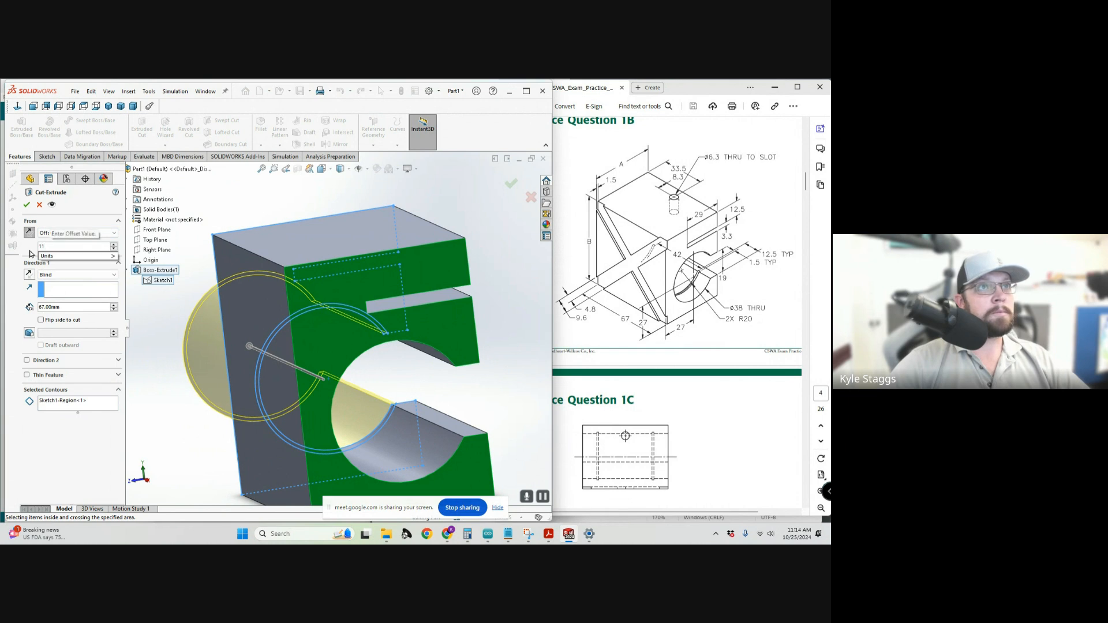
key(Return)
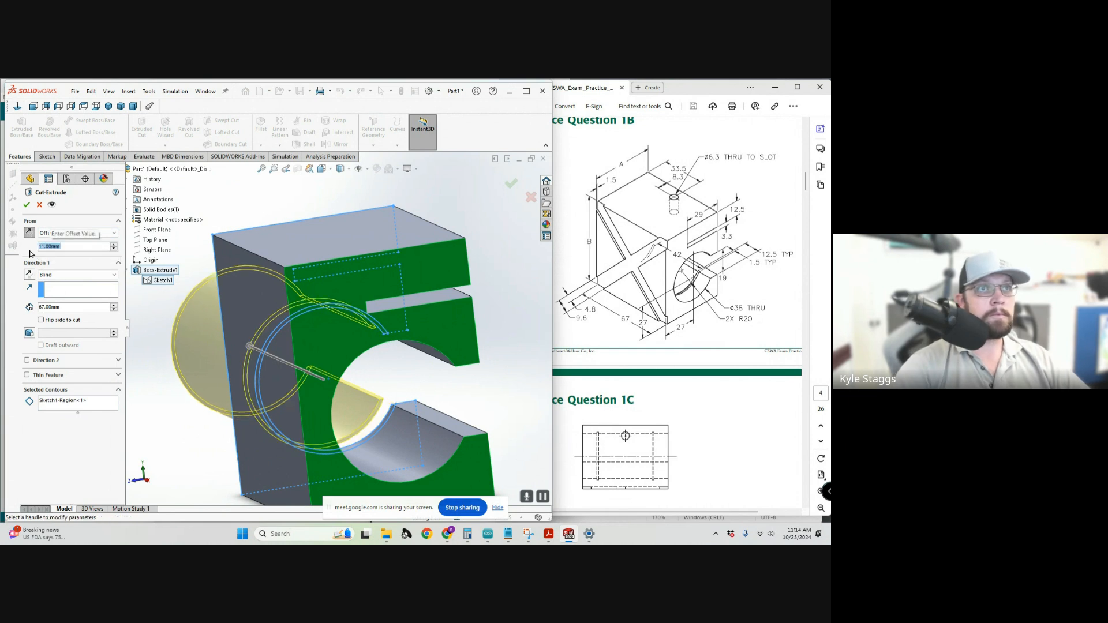
middle_drag(215, 385, 277, 364)
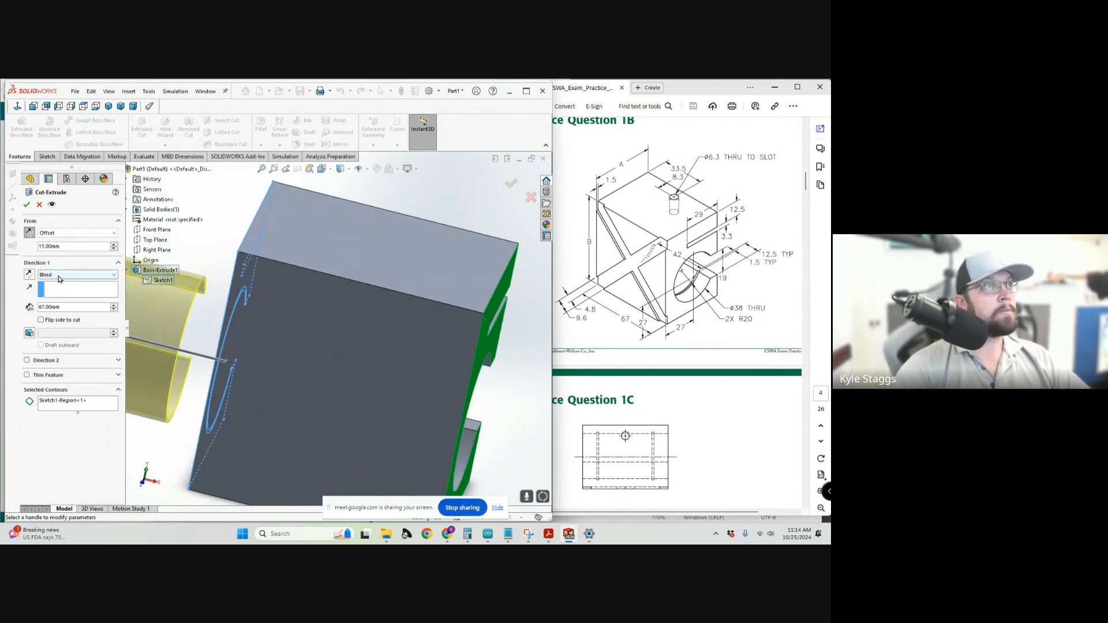
click(31, 234)
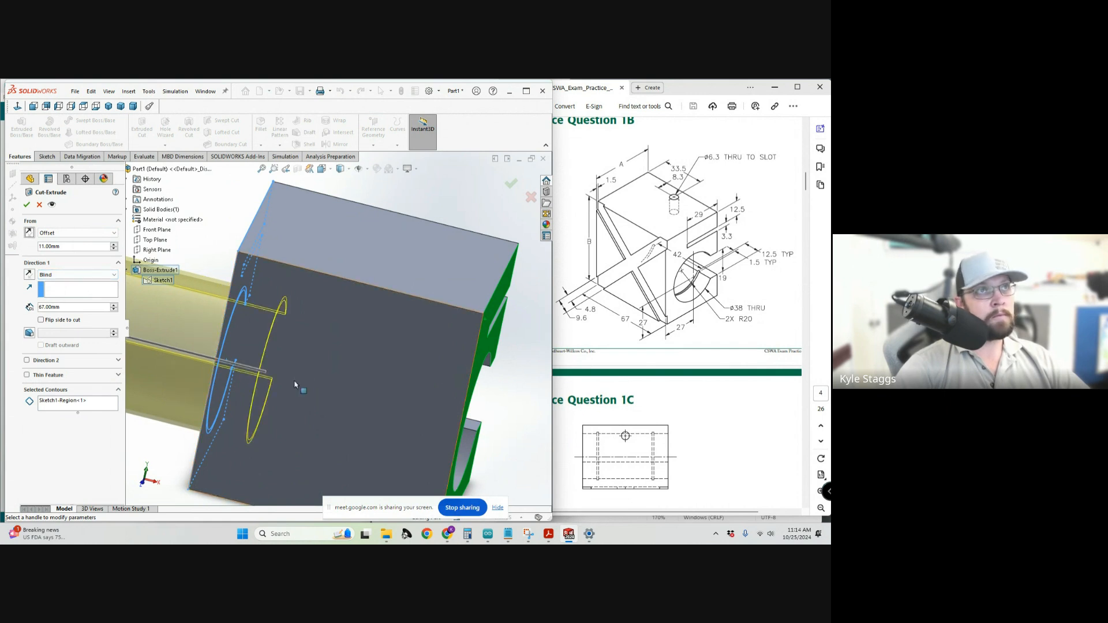
Try a blind depth of 3 mm for the ring cut.
middle_drag(266, 384, 280, 385)
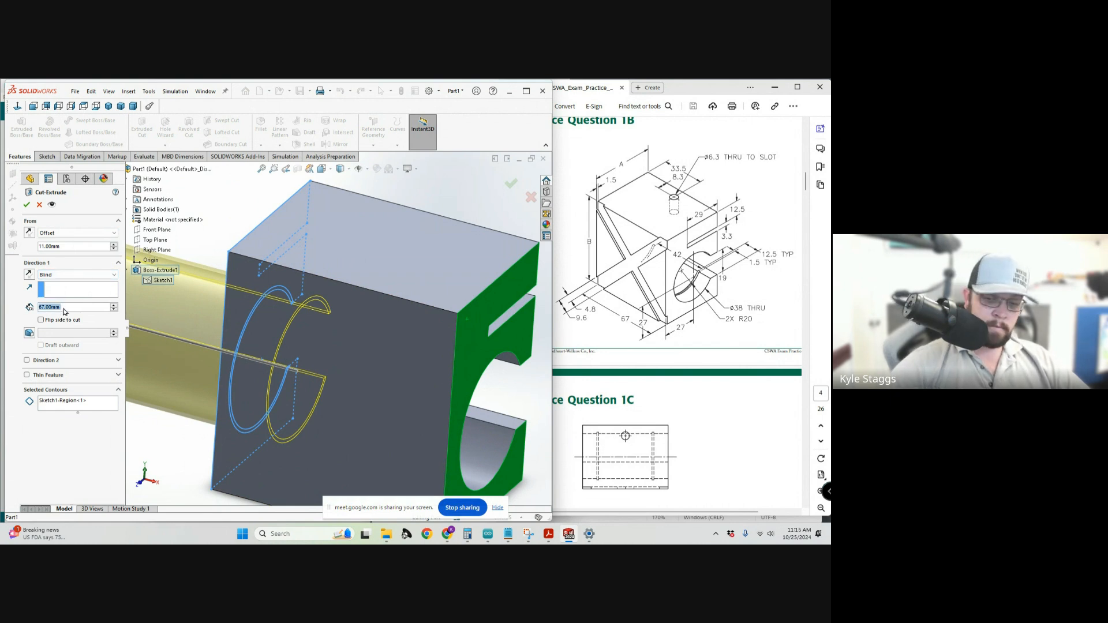
text(1.5)
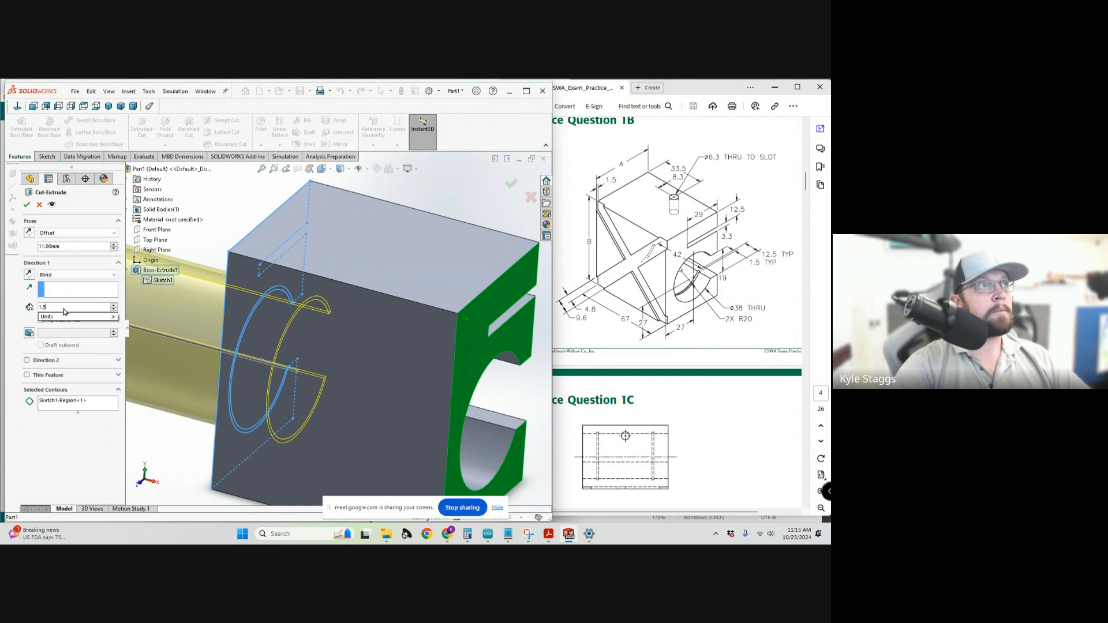
key(BackSpace)
text(3)
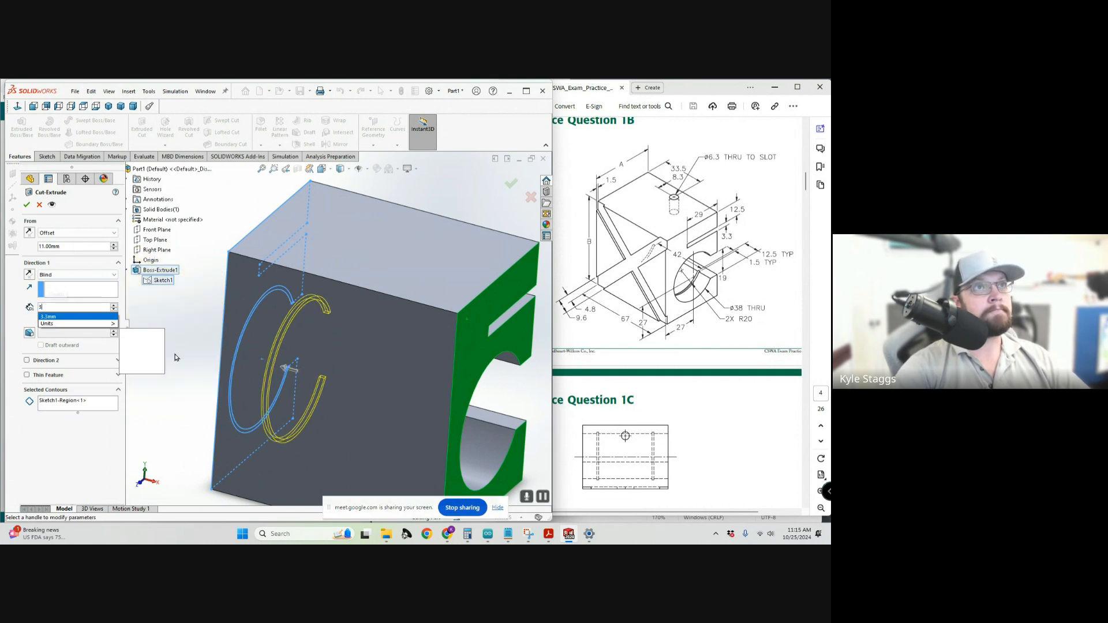
middle_drag(176, 357, 320, 389)
mouse_move(282, 382)
middle_down()
mouse_move(268, 380)
mouse_move(309, 384)
mouse_move(272, 373)
middle_up()
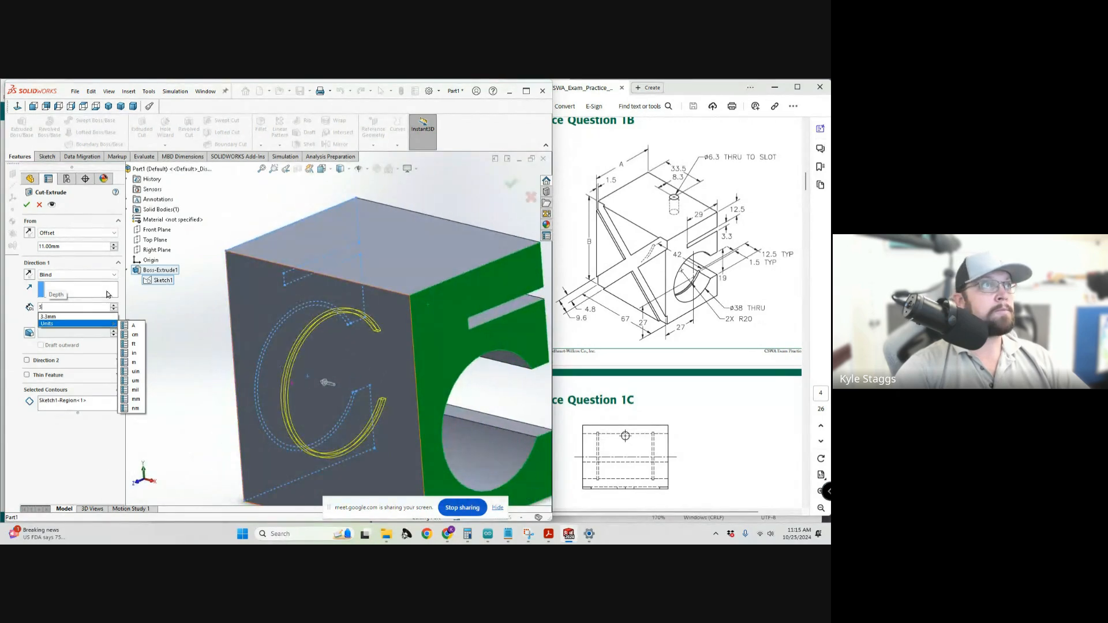
key(Return)
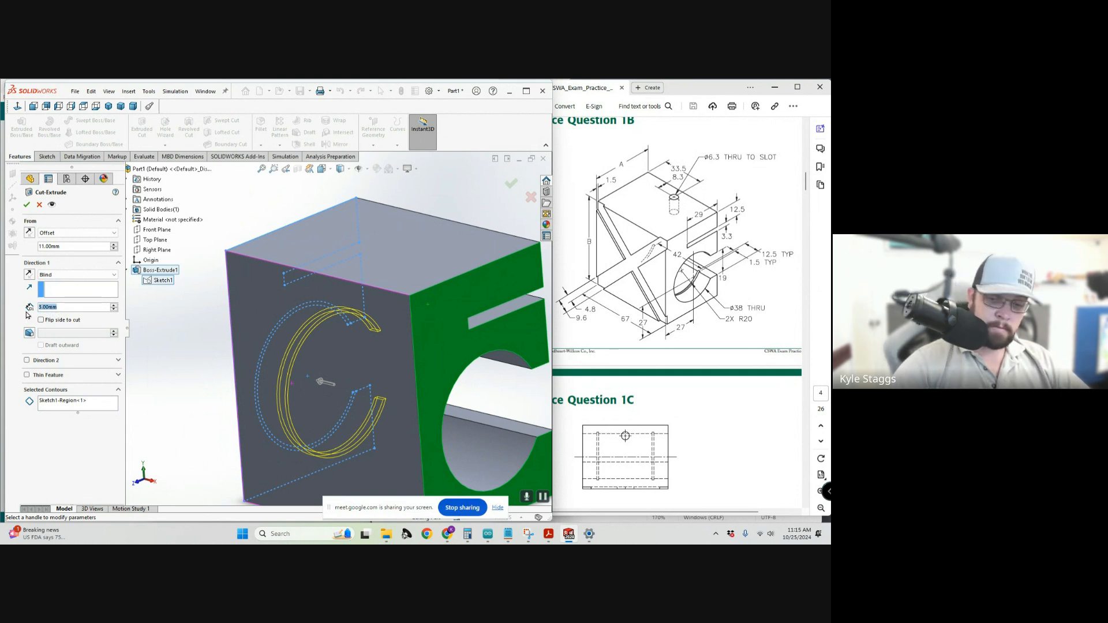
Set the ring cut's blind depth to 1.5 mm and complete the first recess cut.
text(1)
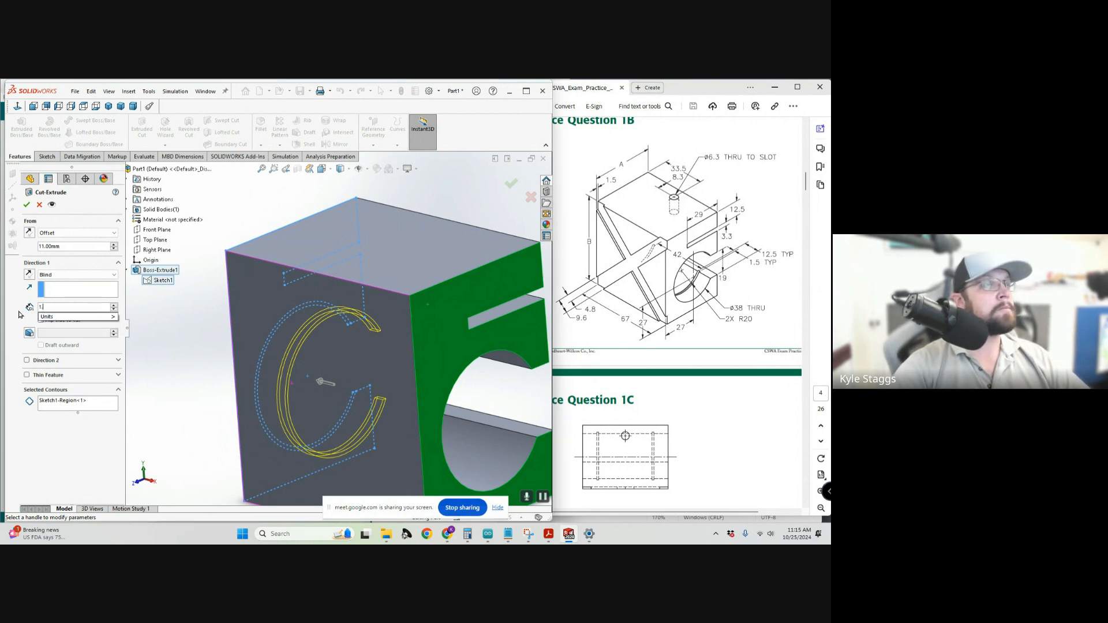
text(.5)
key(Return)
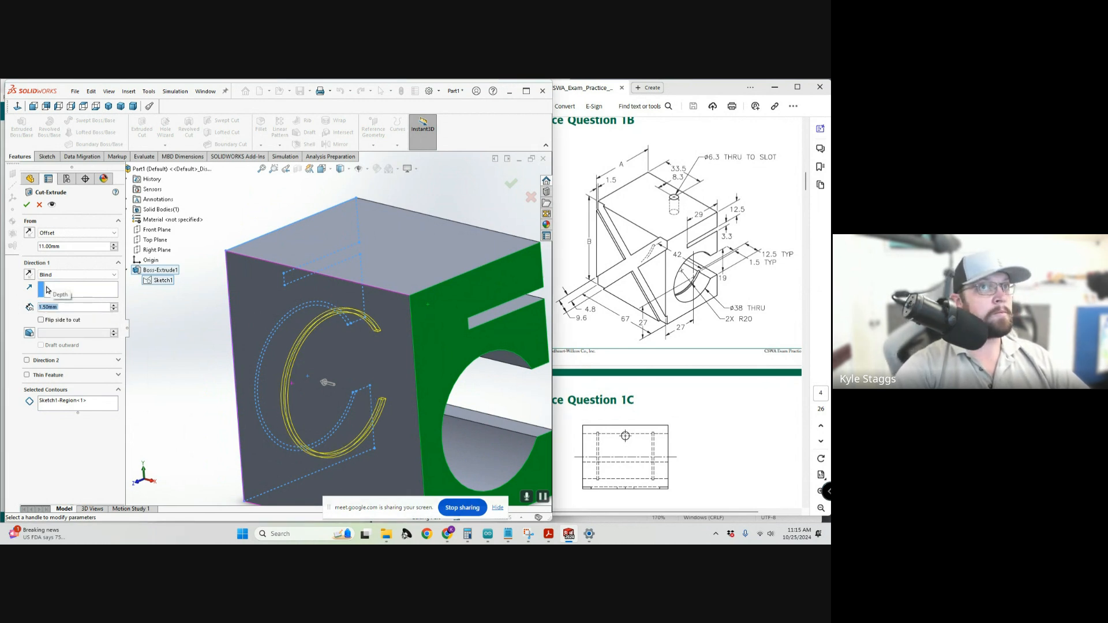
click(27, 205)
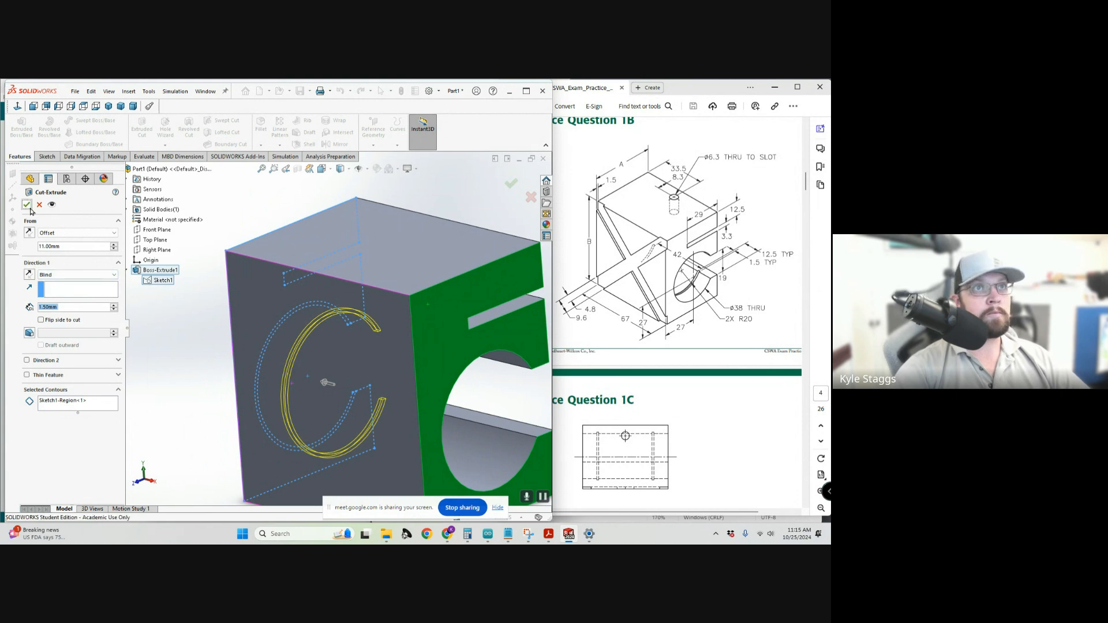
click(267, 363)
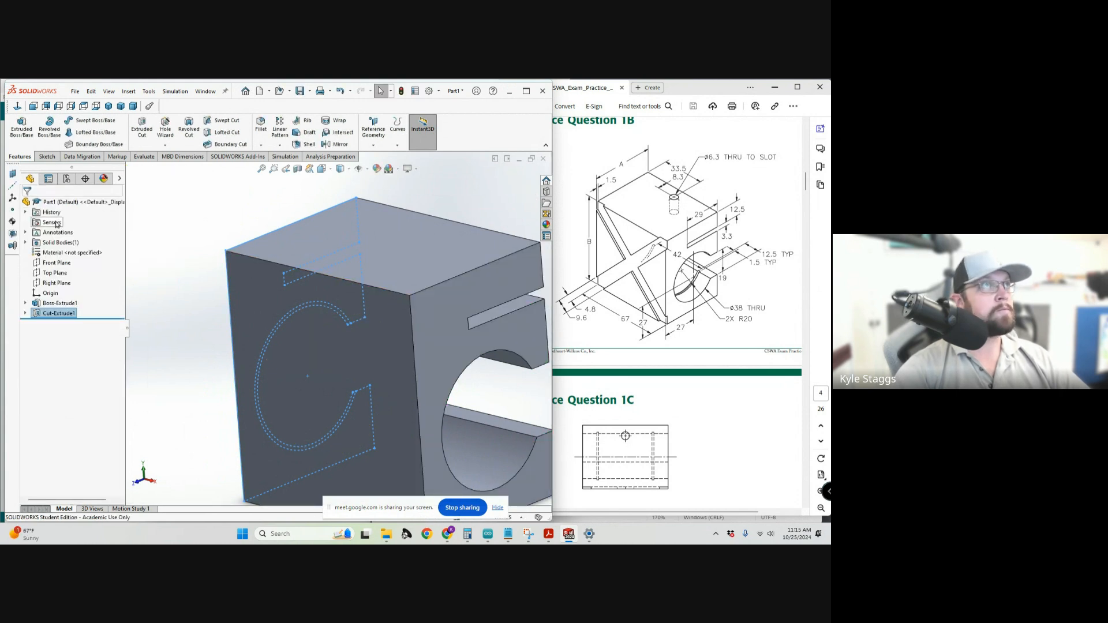
Begin a second extruded cut from the same side profile sketch, using the thin ring region between the two circles as its contour.
click(47, 157)
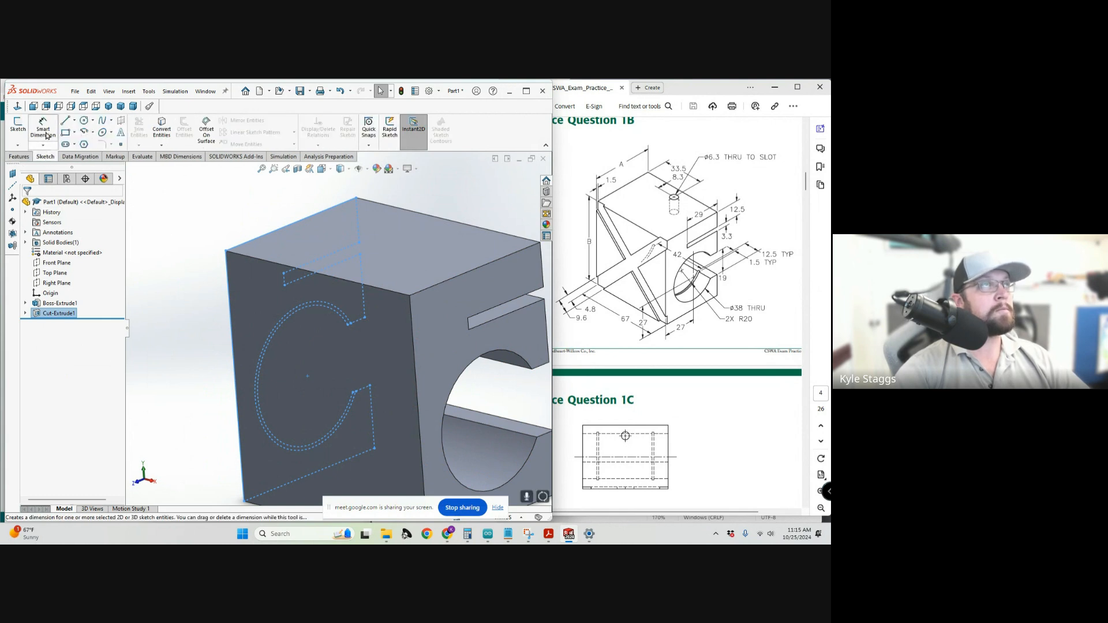
click(19, 156)
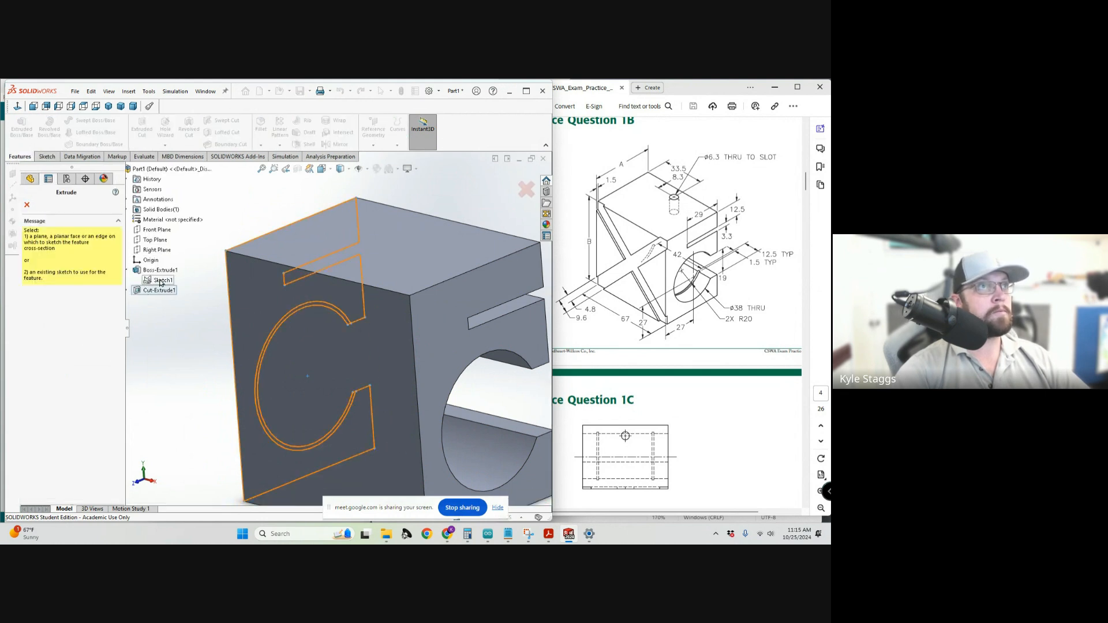
click(161, 281)
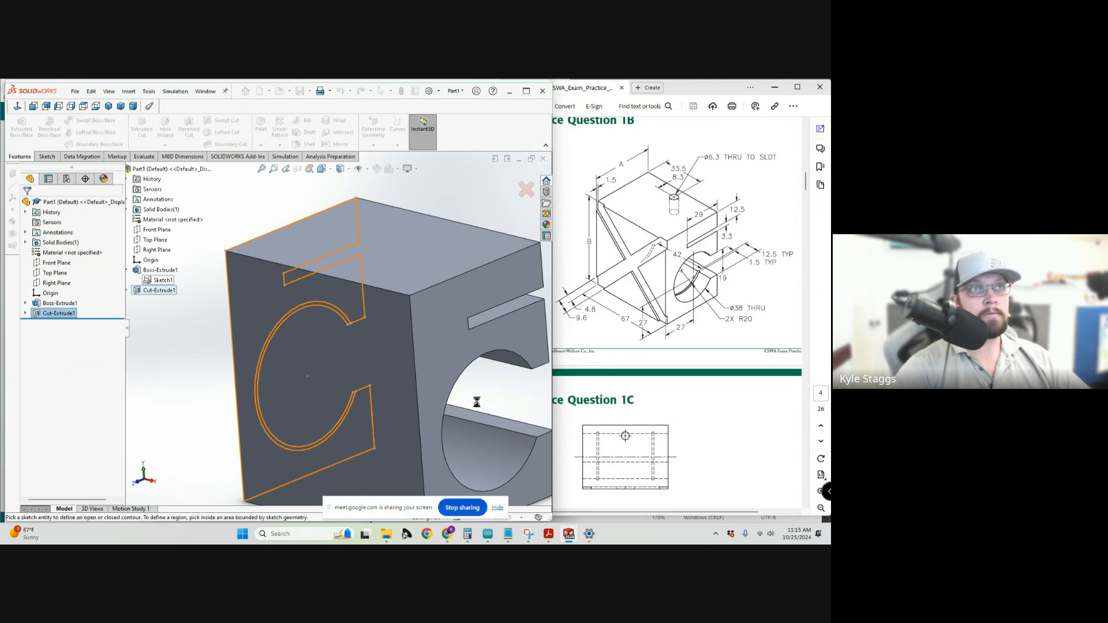
middle_drag(412, 387, 310, 346)
scroll(335, 368, up, 4)
scroll(310, 346, down, 6)
scroll(278, 333, down, 2)
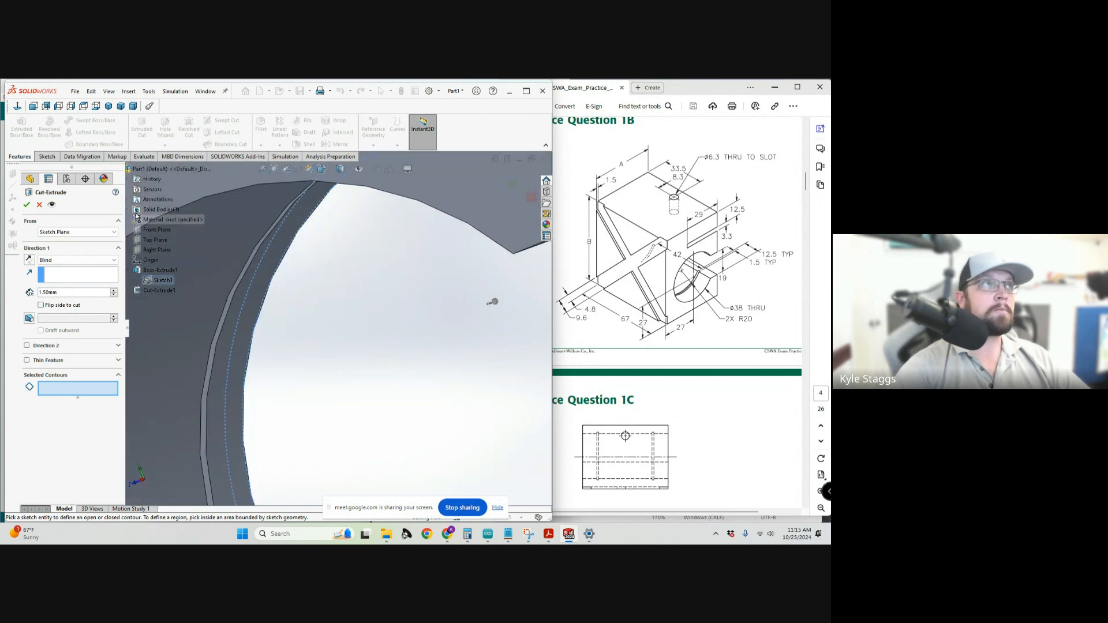
click(292, 240)
scroll(285, 324, up, 4)
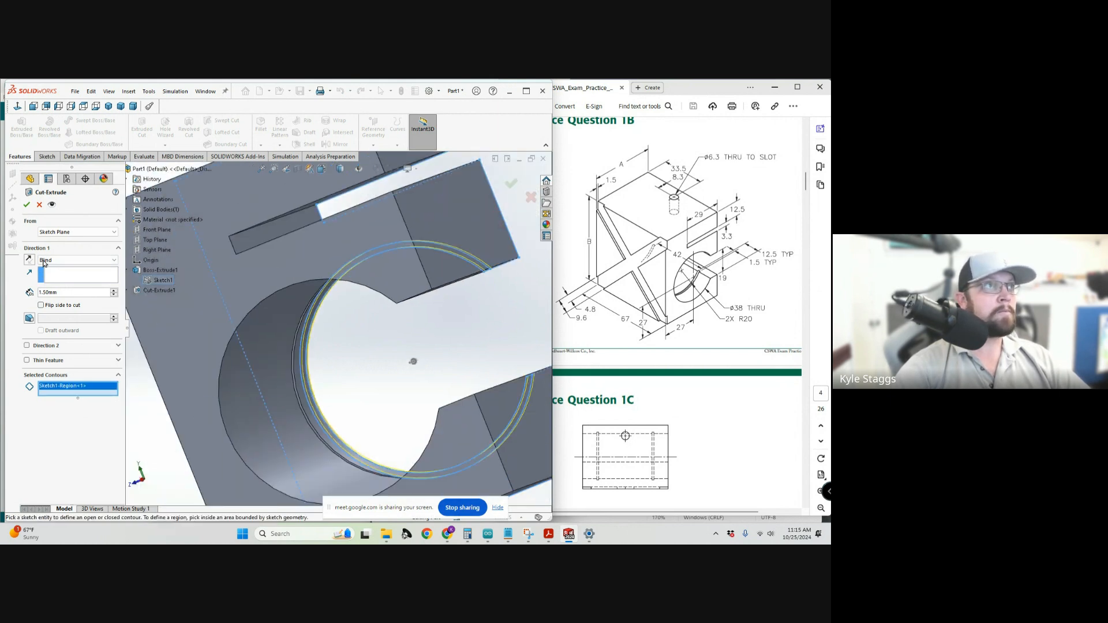
Start the second ring cut at an offset of 12.5+42 mm from the sketch plane.
click(72, 232)
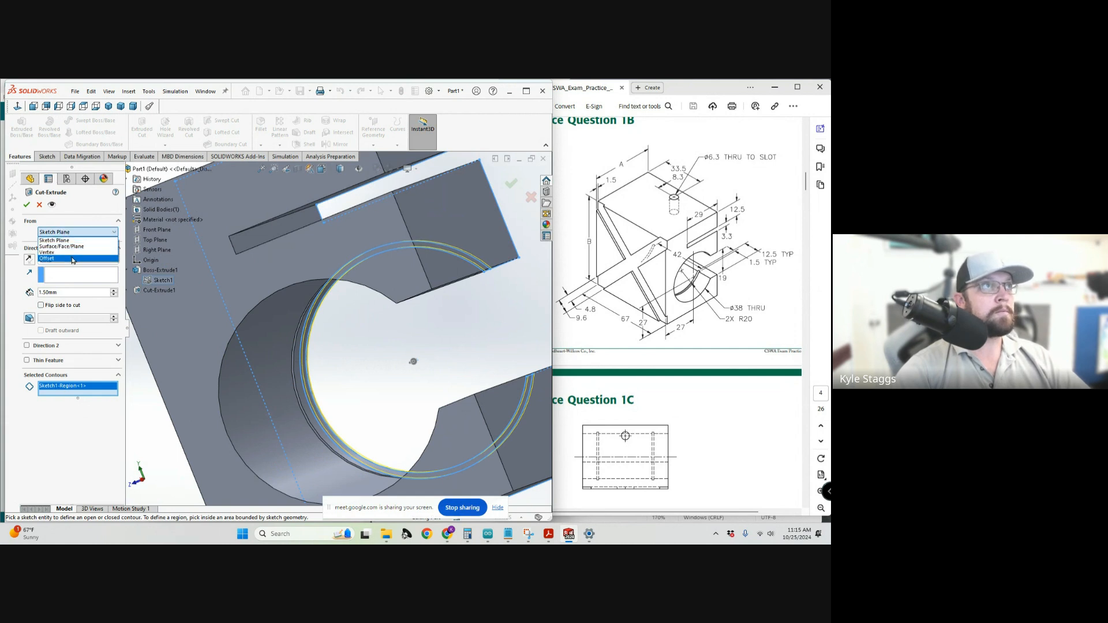
click(46, 258)
middle_drag(374, 388, 428, 352)
scroll(401, 388, up, 4)
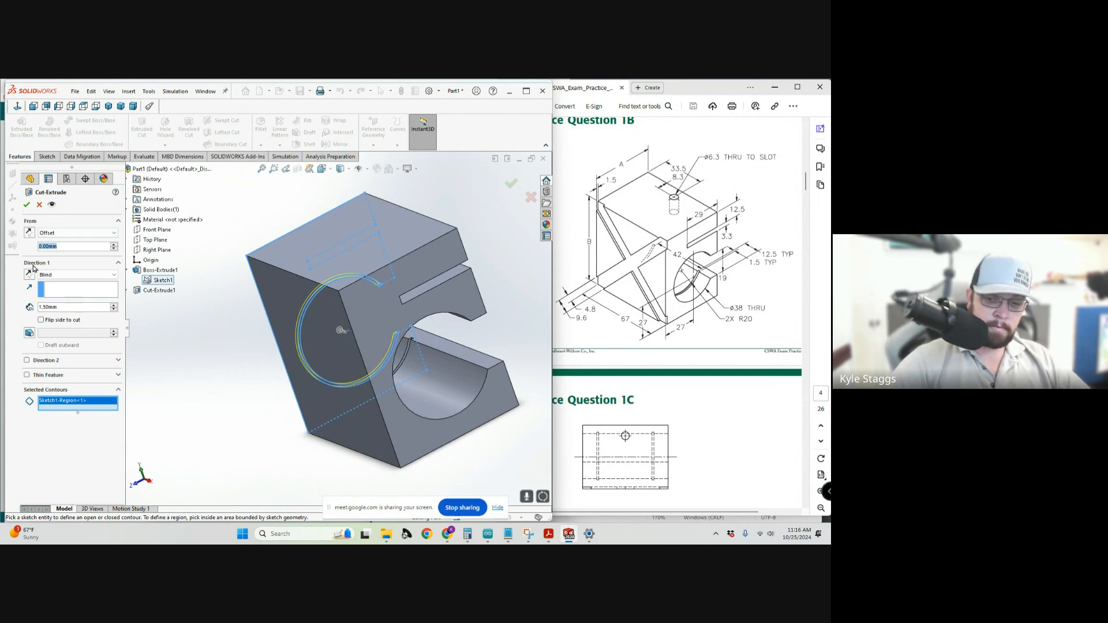
text(12)
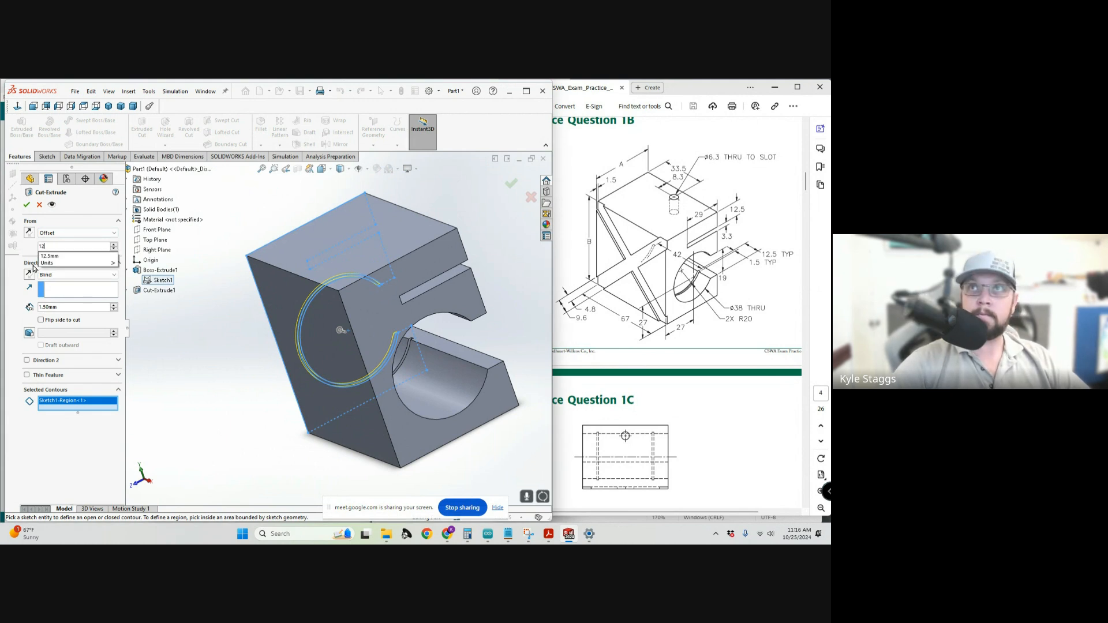
text(.5+)
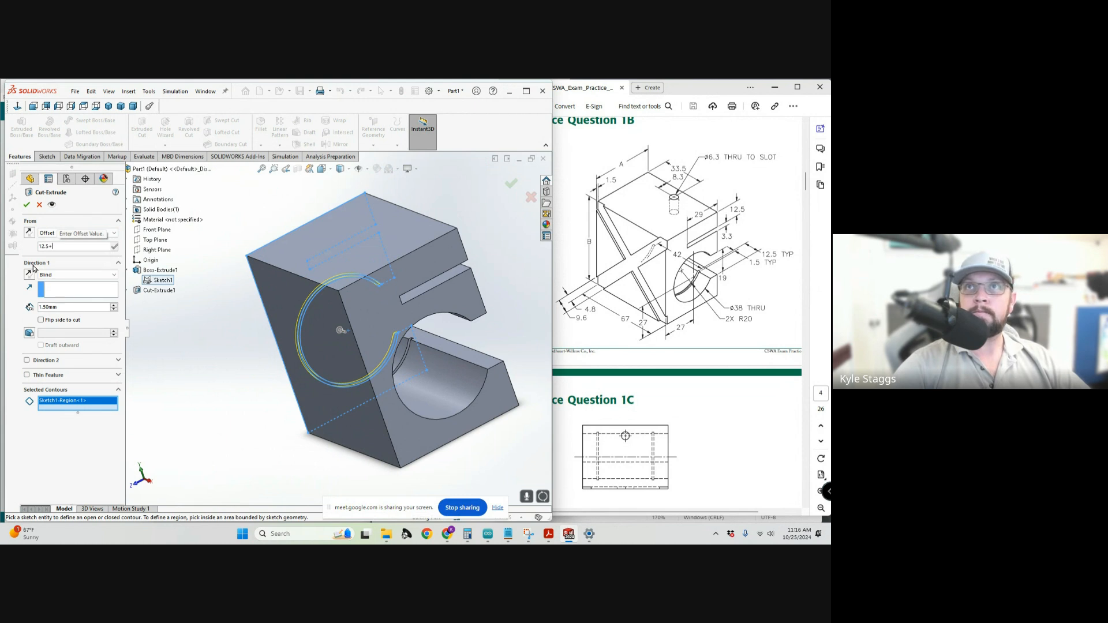
text(4)
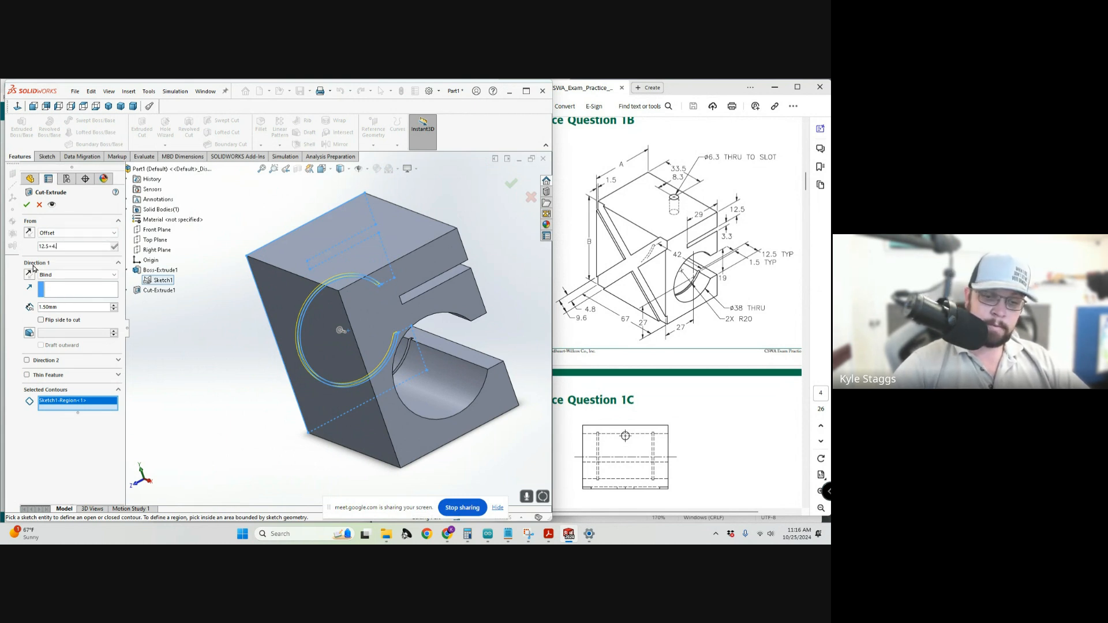
text(.2)
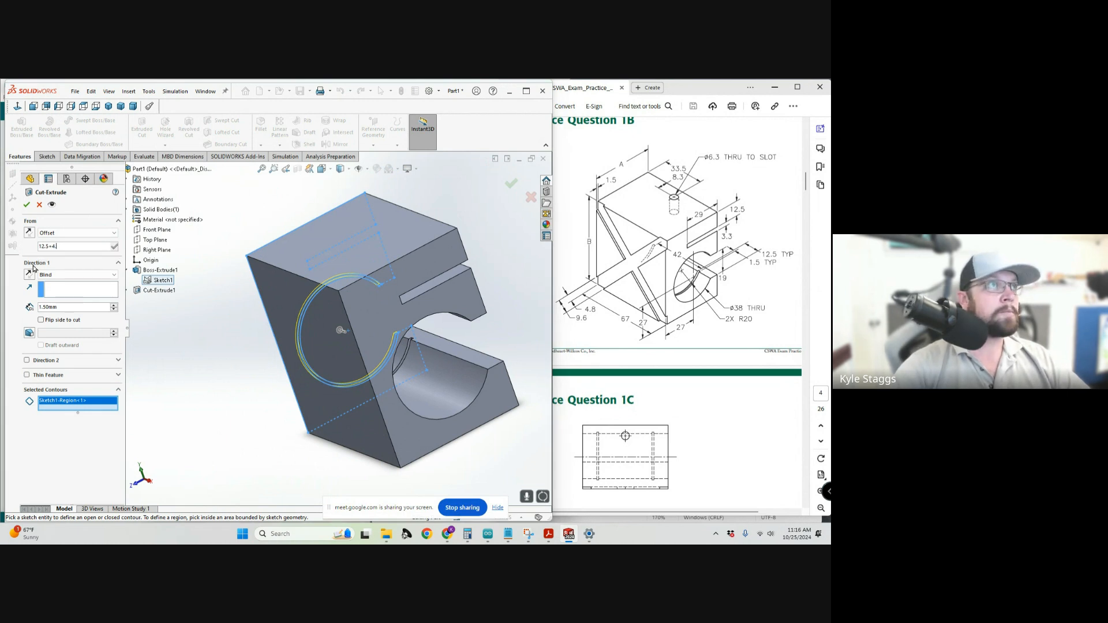
key(BackSpace)
key(BackSpace)
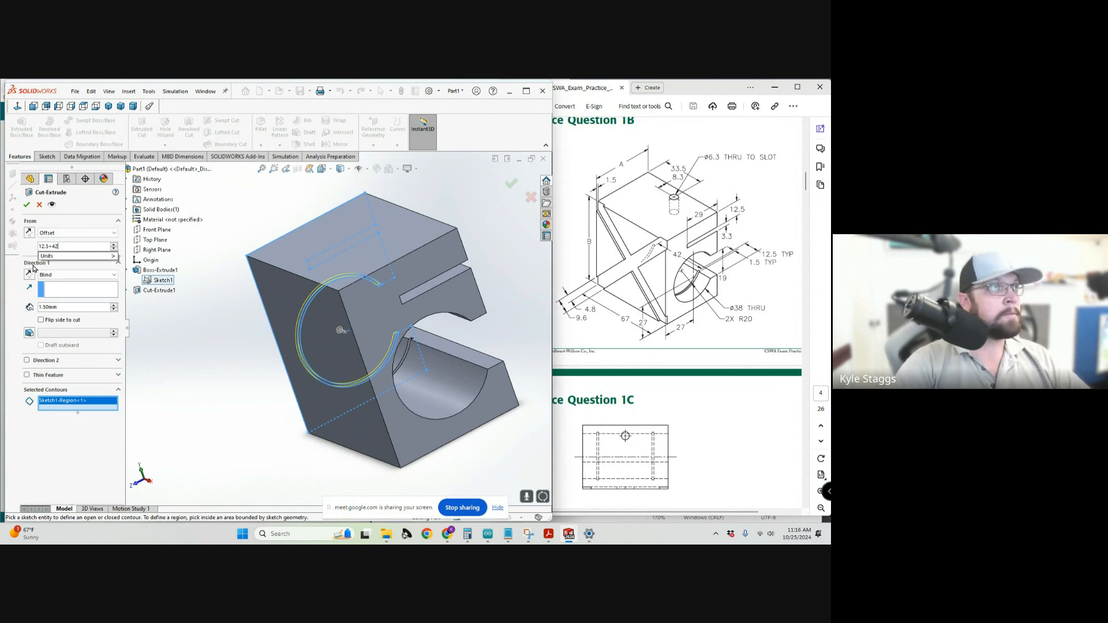
text(2)
key(Return)
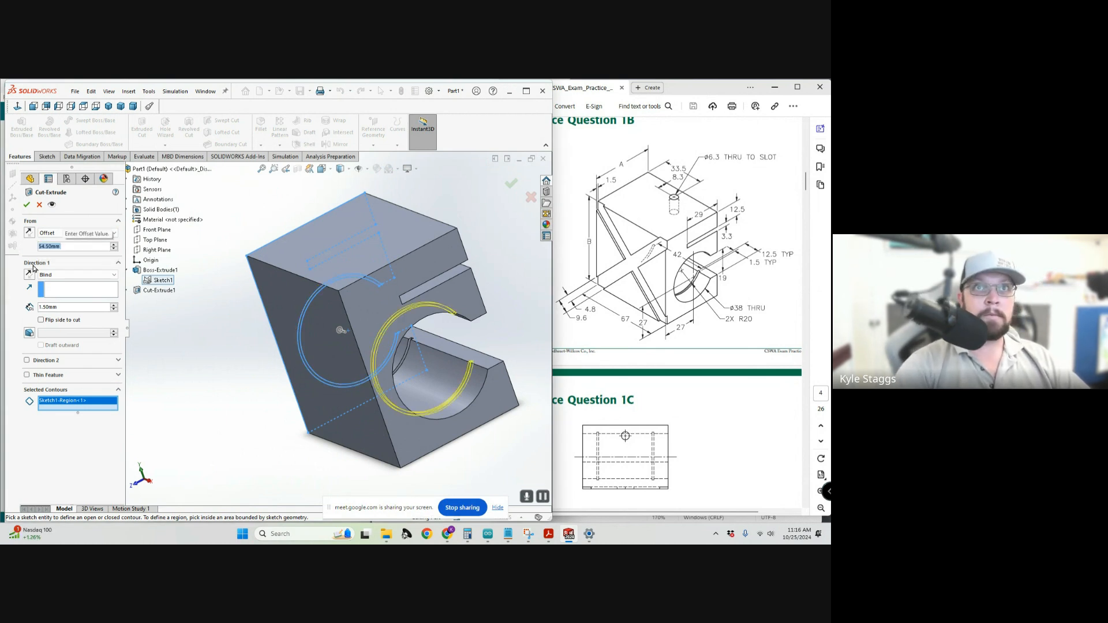
Reverse the second ring cut's extrusion direction so that it runs away from the sketch plane.
mouse_move(494, 329)
middle_down()
mouse_move(514, 314)
mouse_move(522, 325)
mouse_move(504, 328)
middle_up()
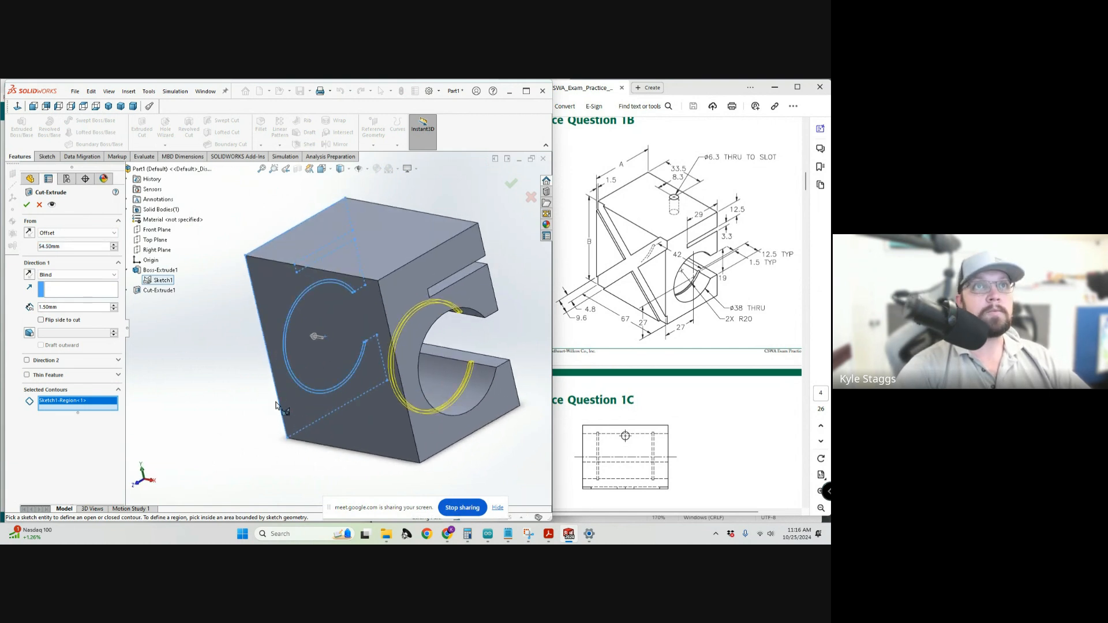
middle_drag(415, 374, 347, 369)
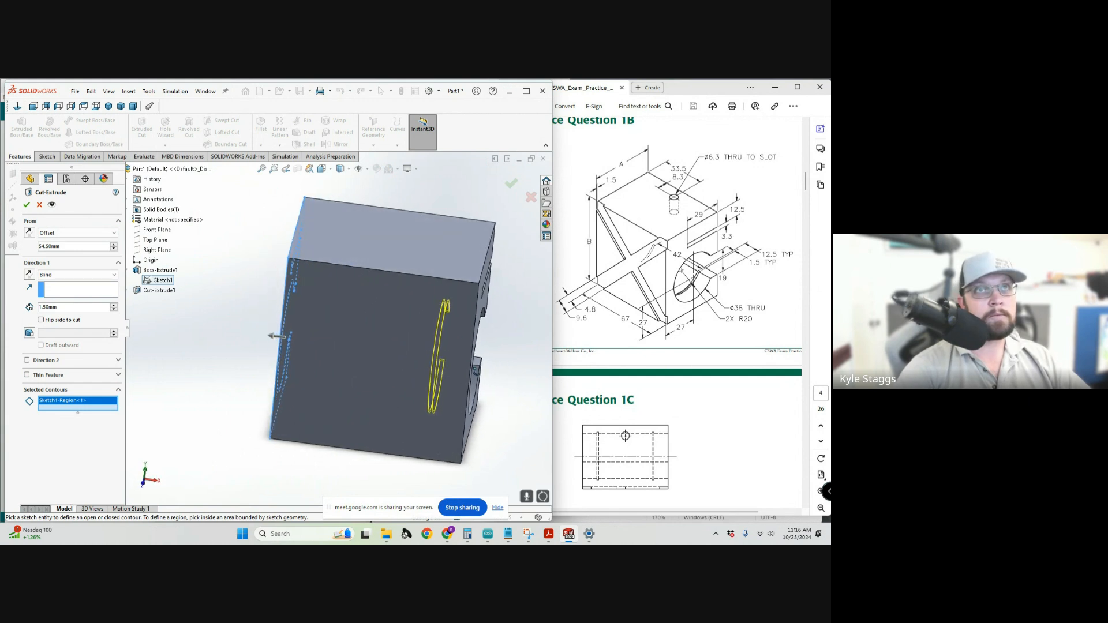
mouse_move(476, 370)
middle_down()
mouse_move(460, 372)
mouse_move(500, 379)
middle_up()
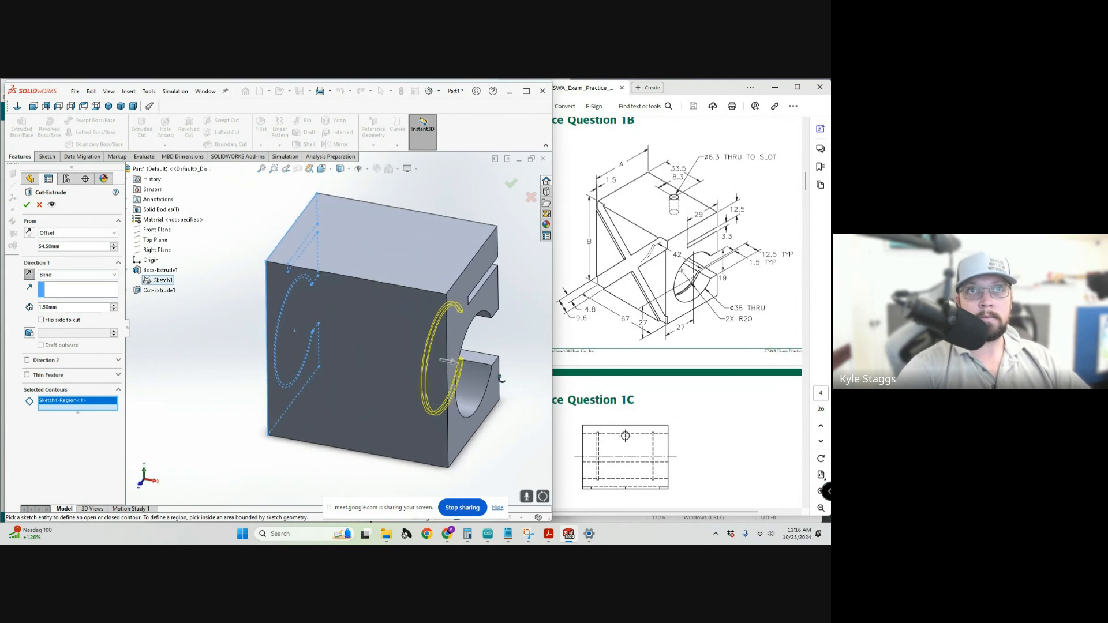
Complete the second ring cut at a blind depth of 1.5 mm.
click(27, 205)
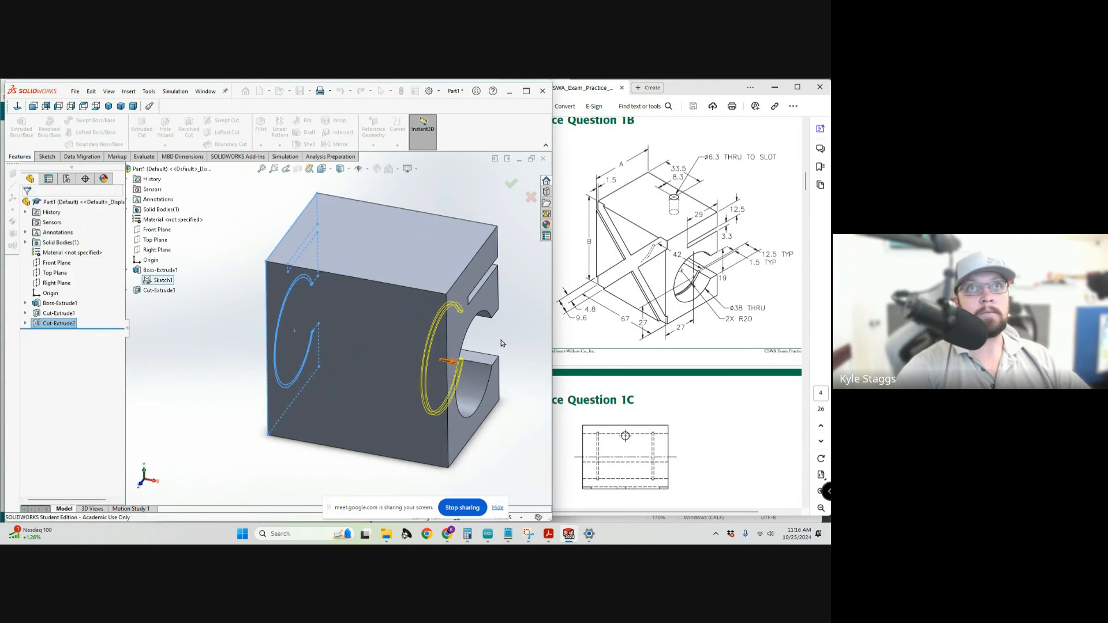
Sketch a circle about 11.3 mm in diameter on the block's top face, near the middle of the long rear edge.
mouse_move(522, 404)
middle_down()
mouse_move(518, 432)
mouse_move(504, 415)
middle_up()
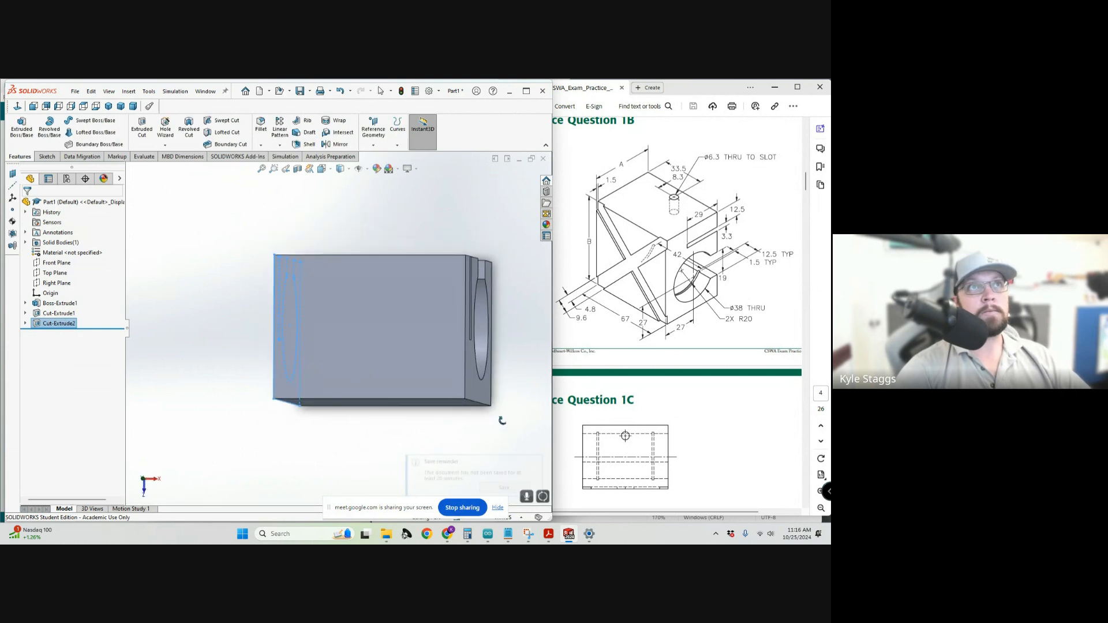
click(48, 158)
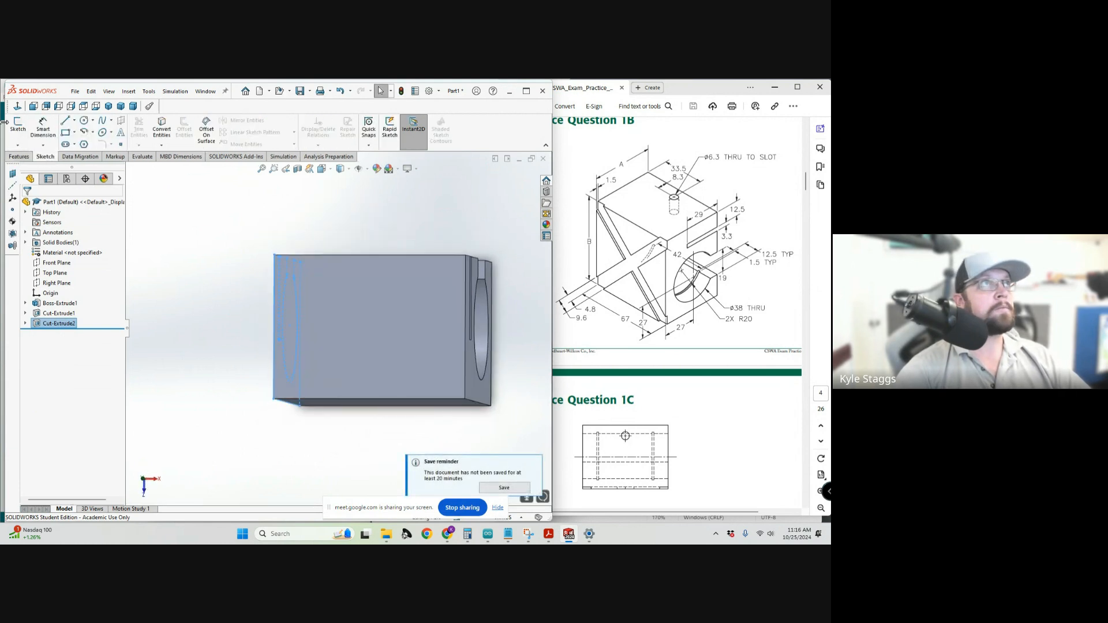
click(389, 353)
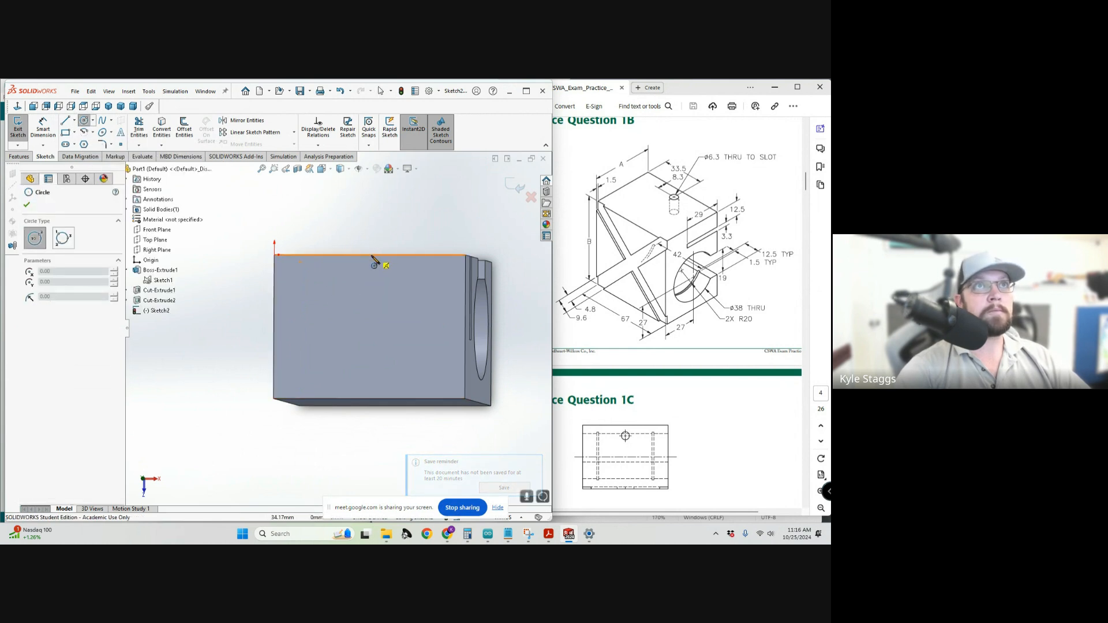
click(370, 287)
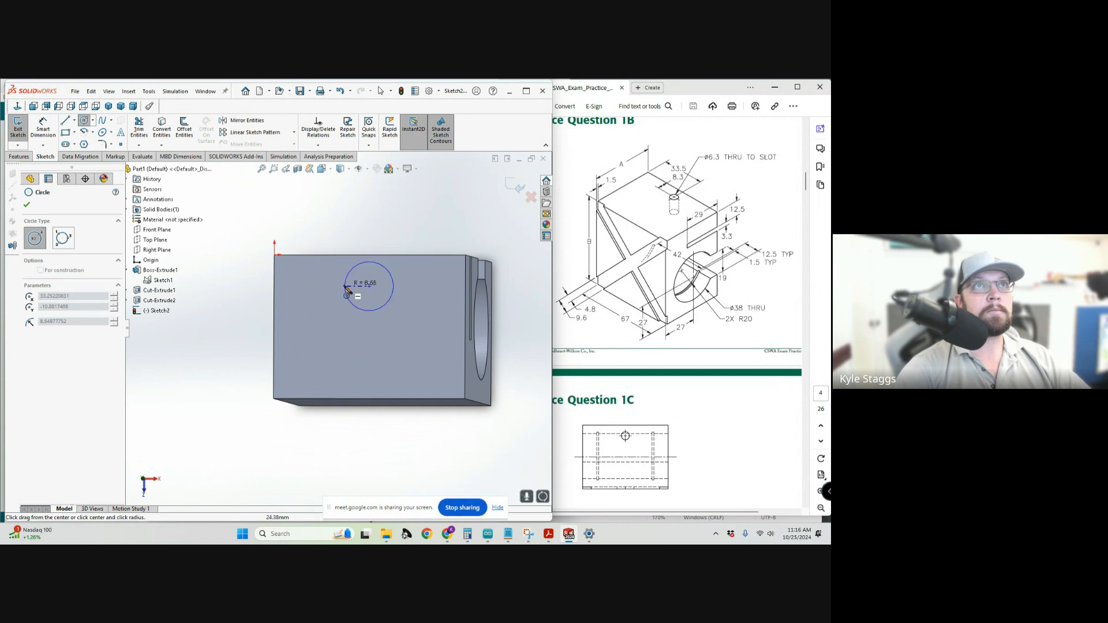
click(369, 301)
Dimension the circle's centre 33.5 mm from the top face's short edge at the origin.
click(44, 131)
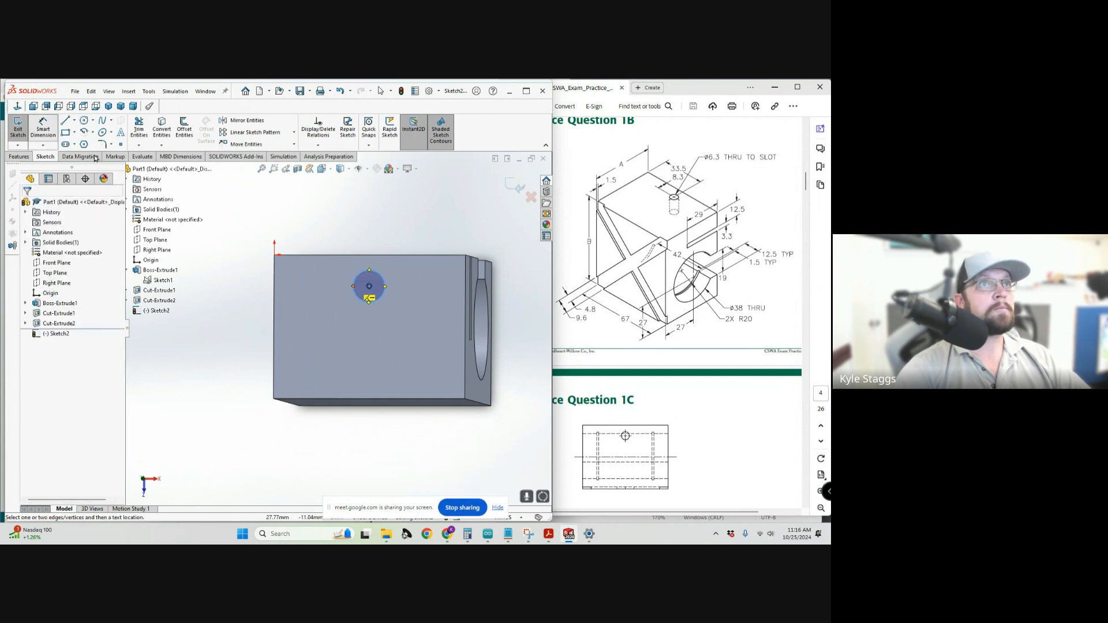
click(273, 296)
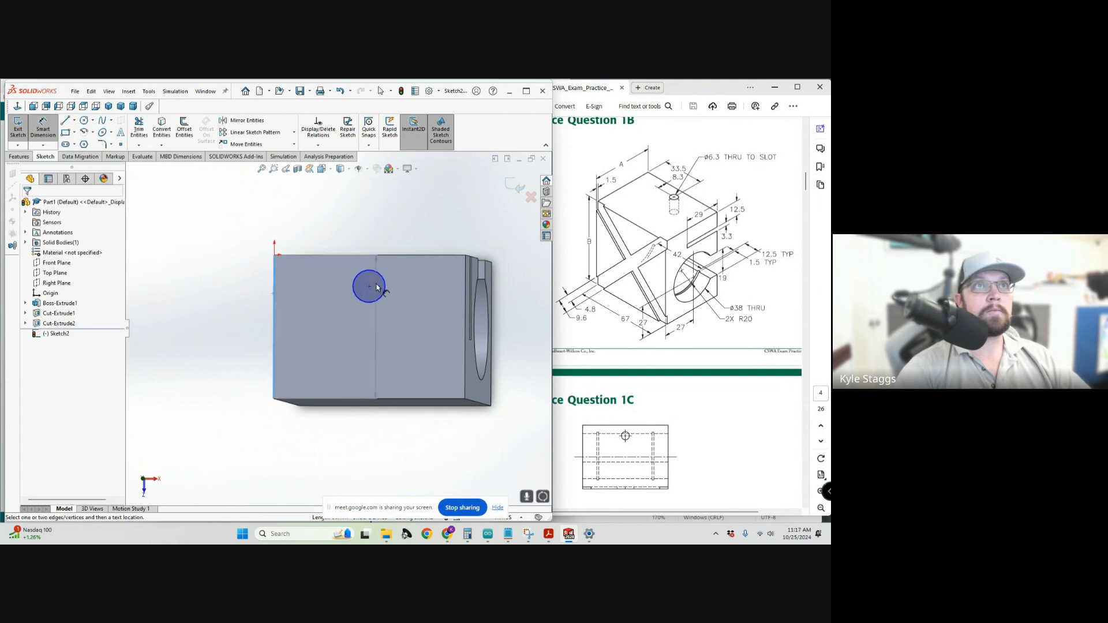
click(370, 286)
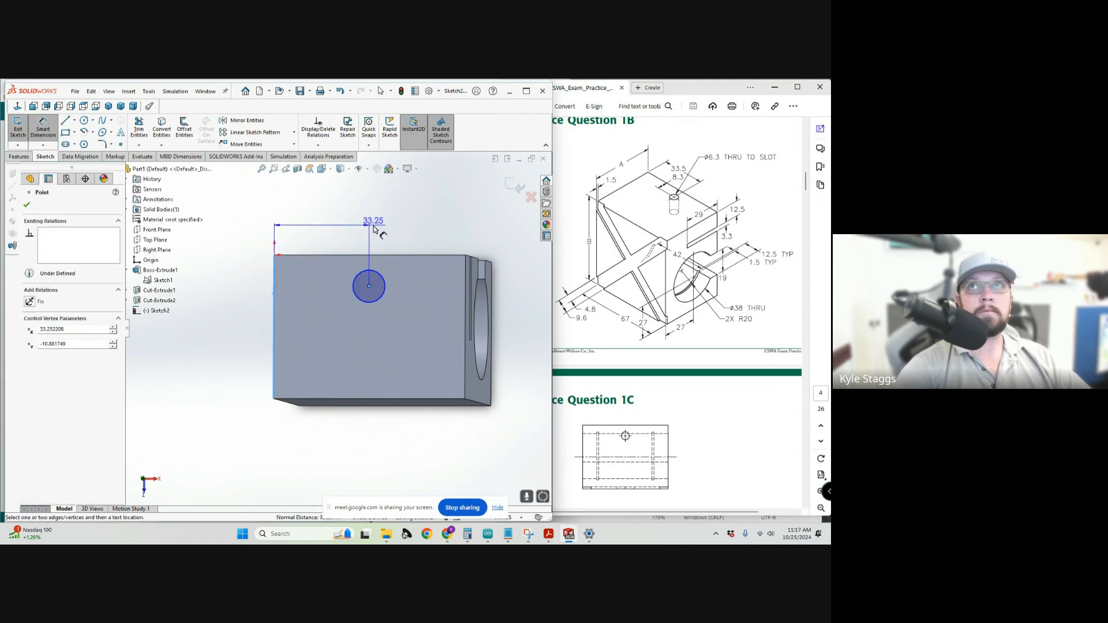
click(374, 229)
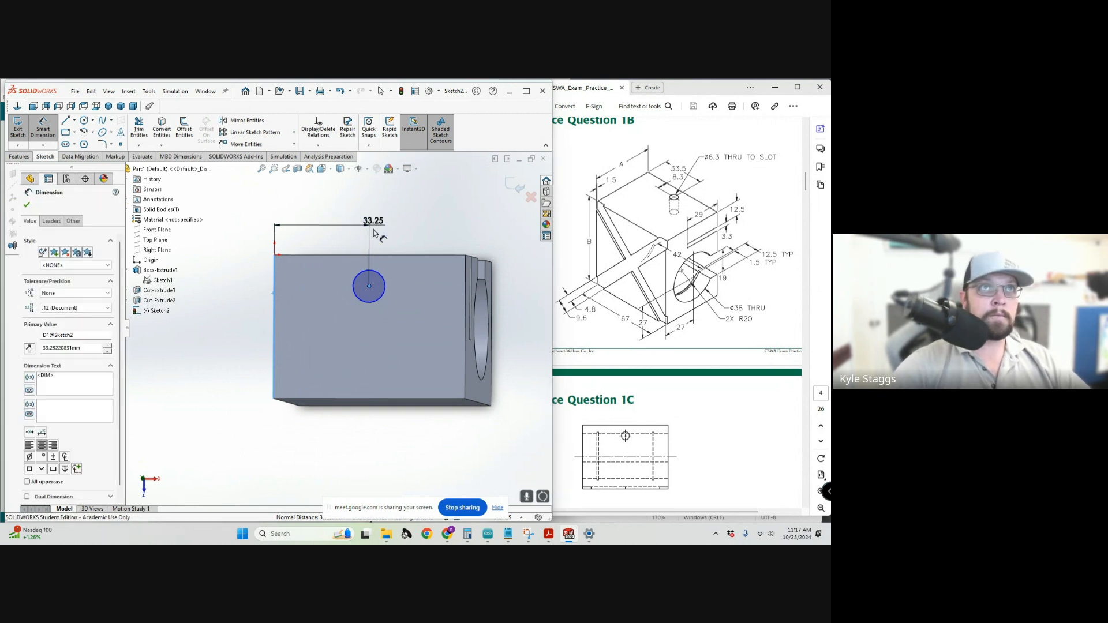
text(3)
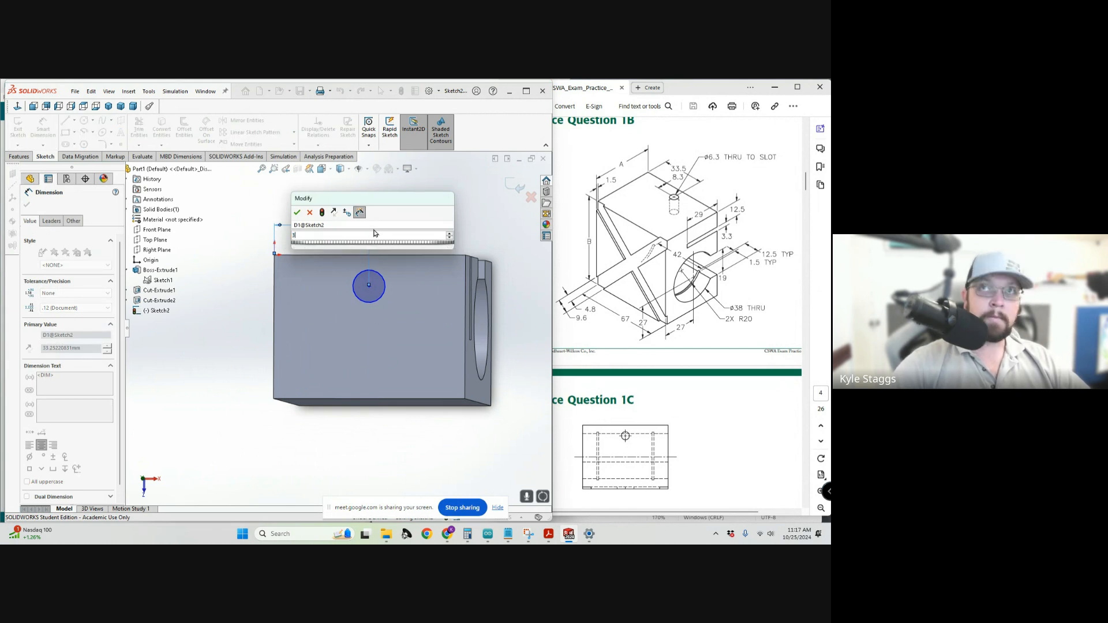
text(3.25)
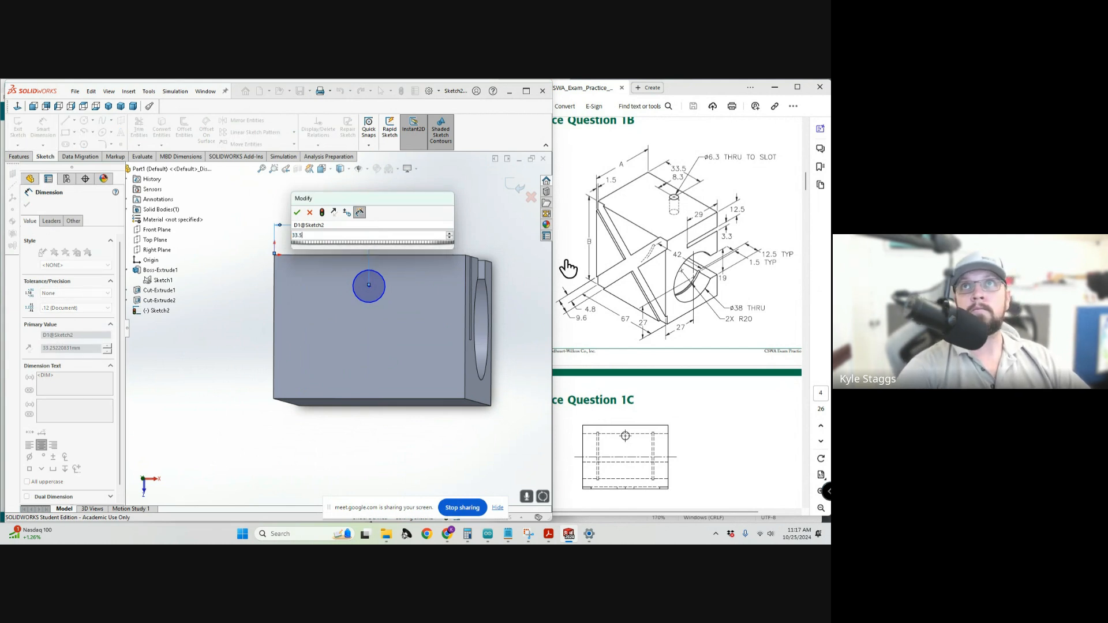
key(Return)
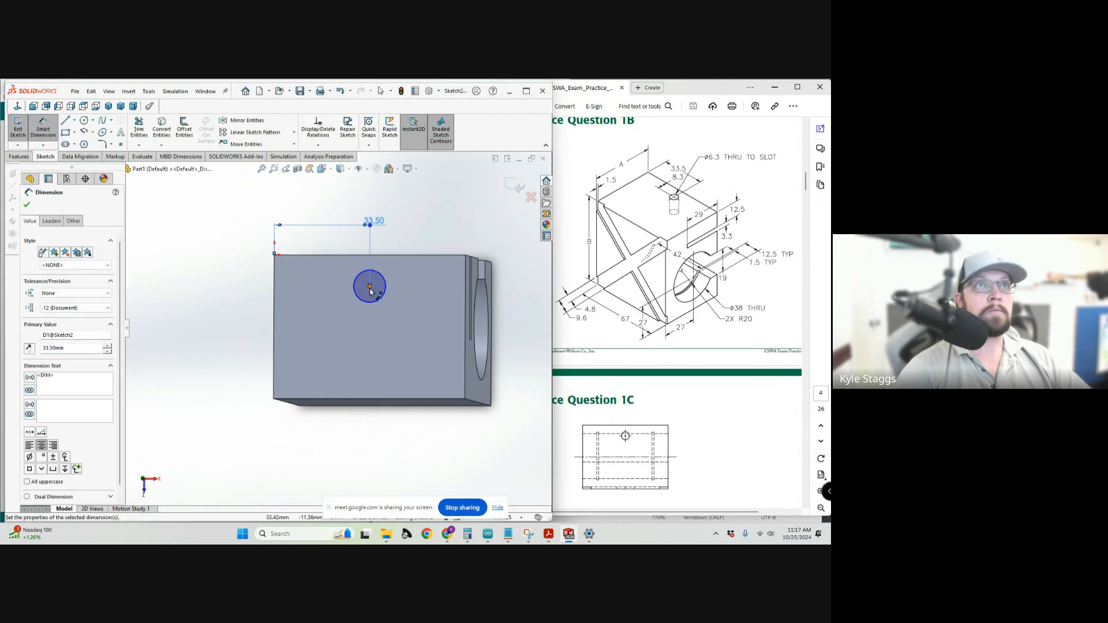
Dimension the circle's centre 8.5 mm from the top face's long rear edge.
click(336, 260)
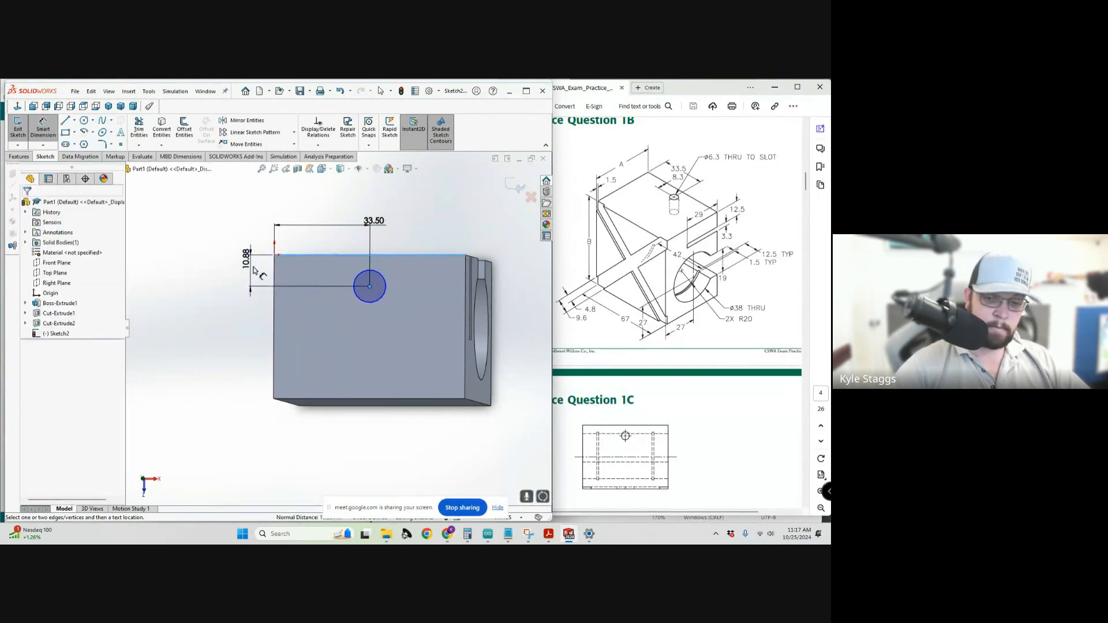
click(254, 271)
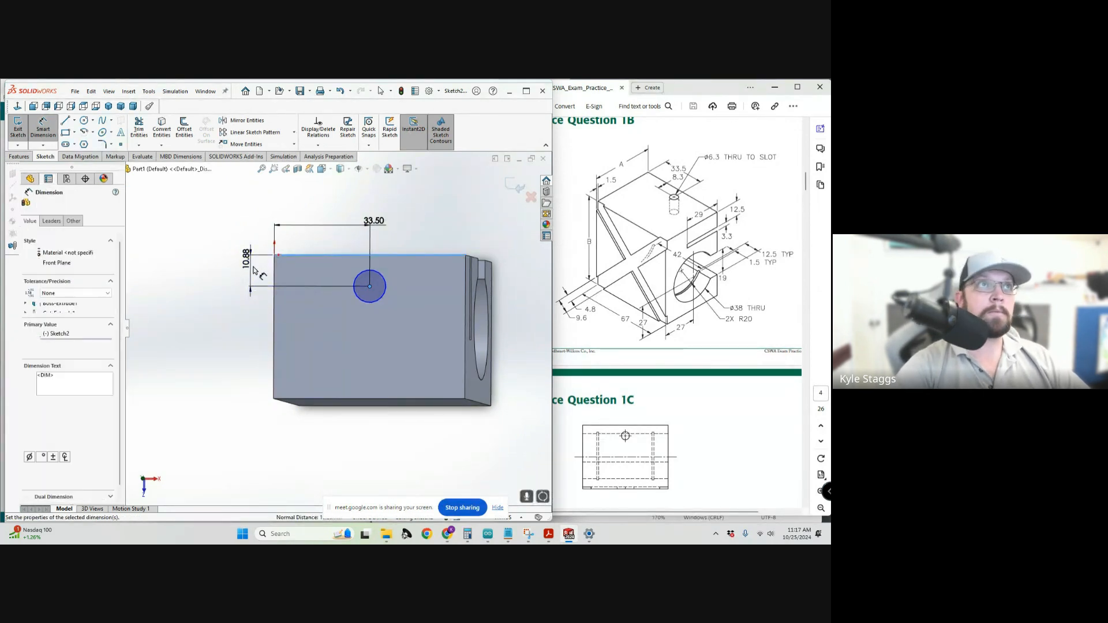
text(8.5)
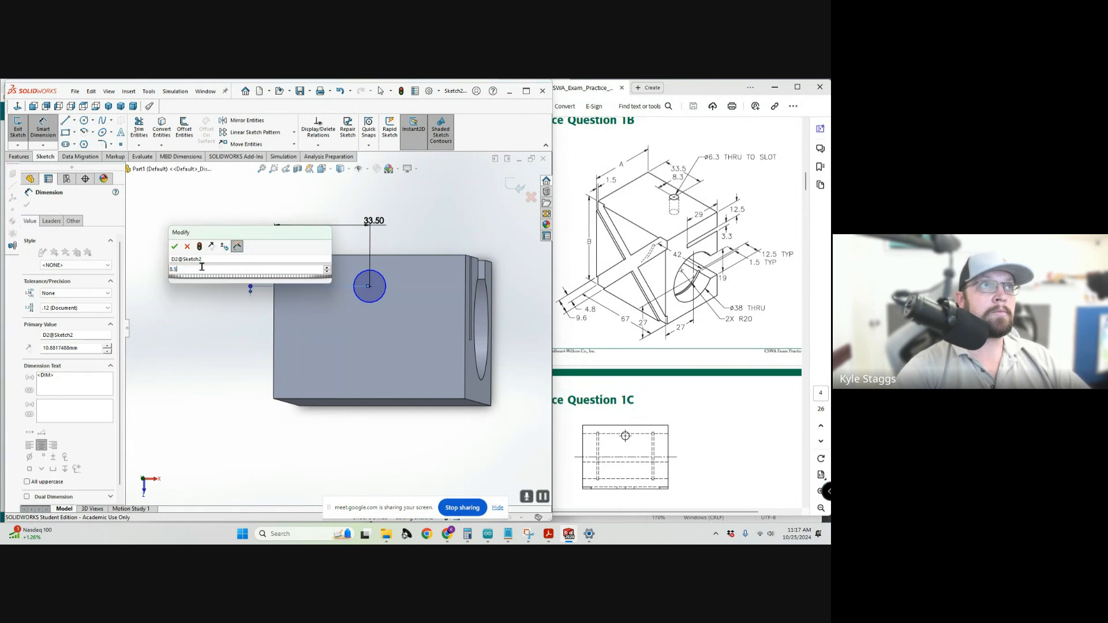
key(Escape)
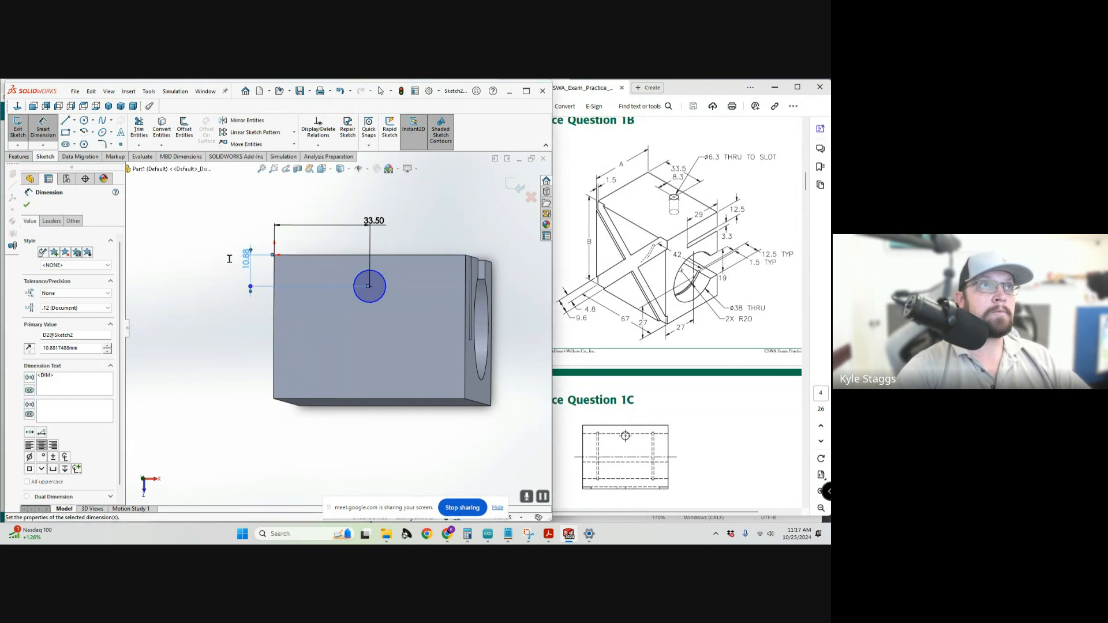
key(Escape)
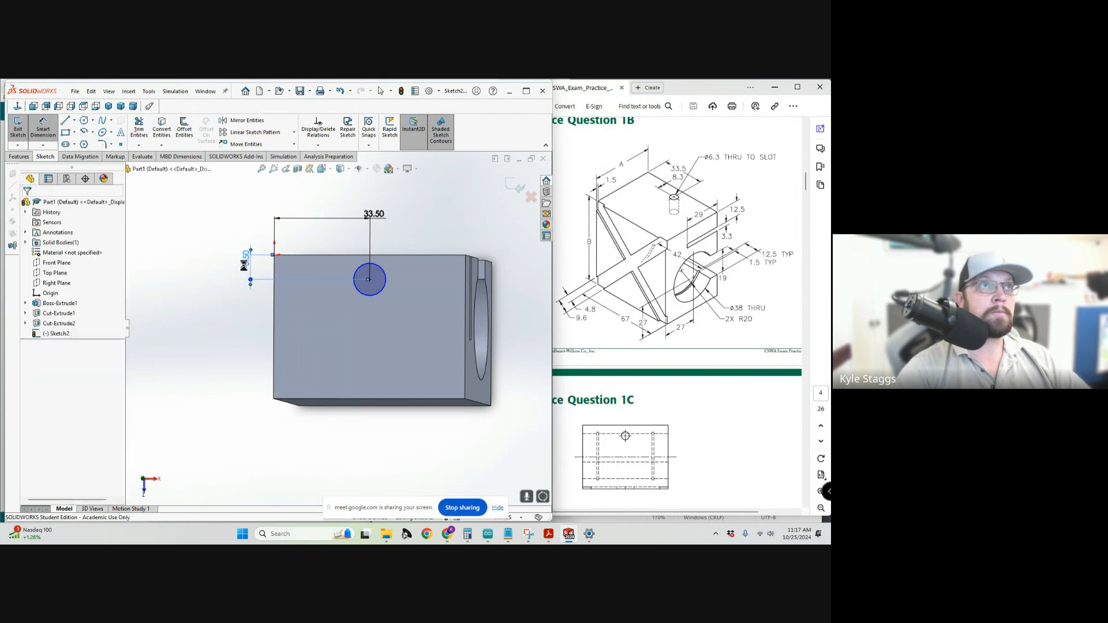
Set the distance between the circle's centre and the rear edge to 8.3 mm.
double_click(243, 265)
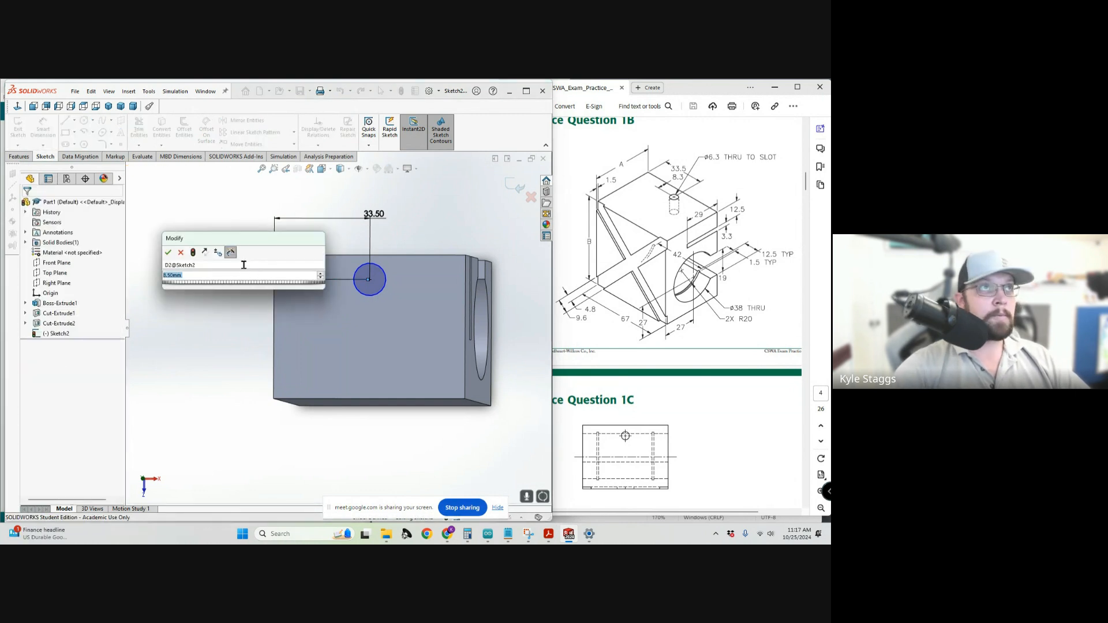
text(8.3)
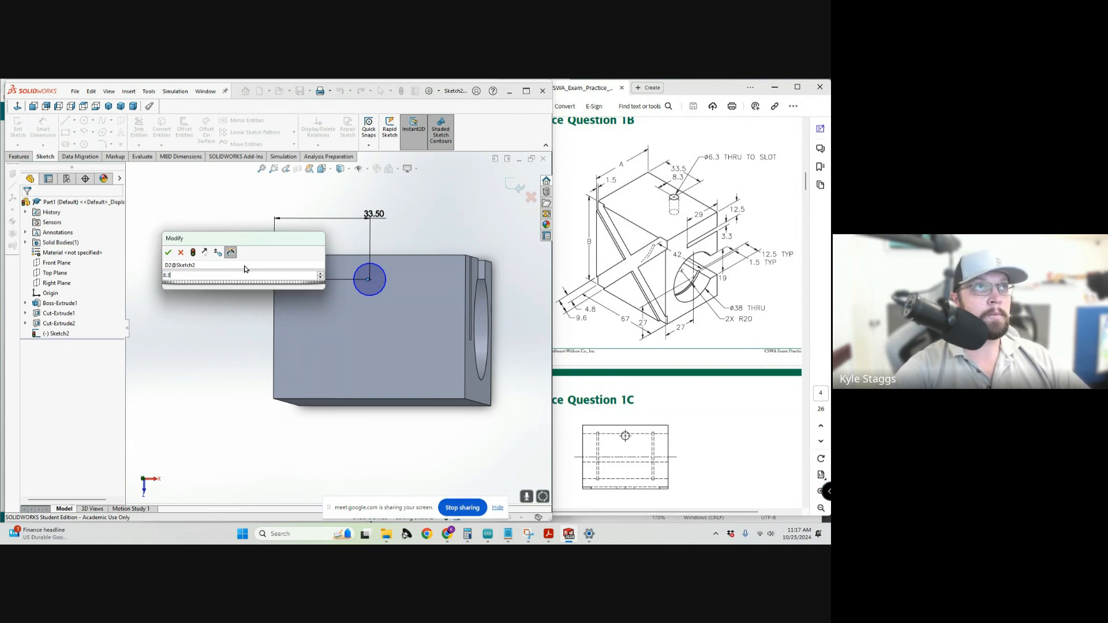
key(Return)
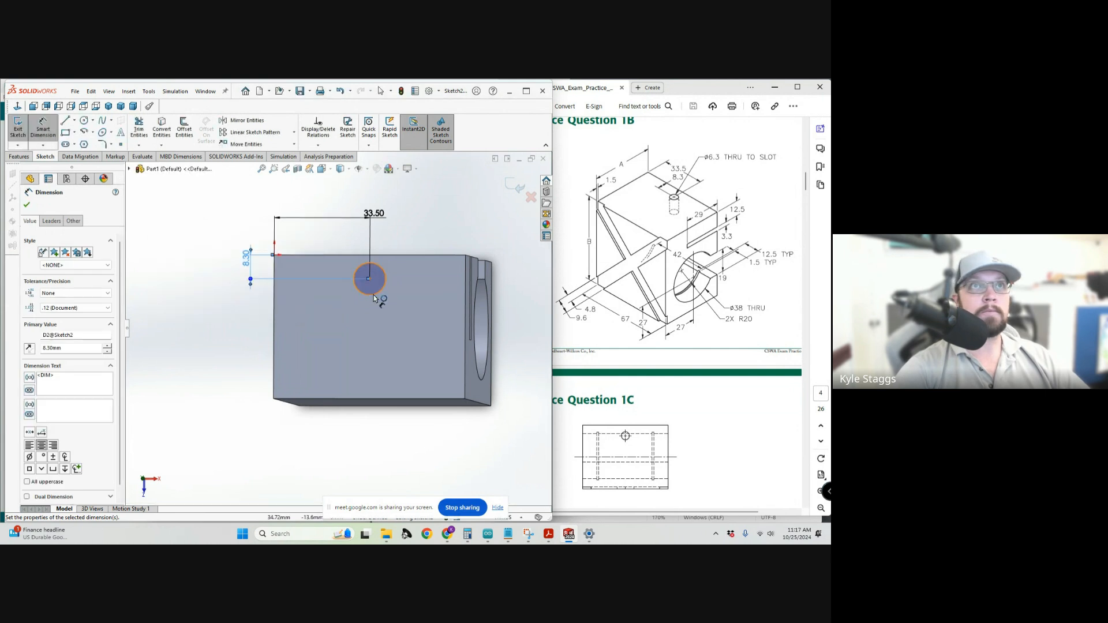
Dimension the circle's diameter as 6.3 mm.
click(374, 296)
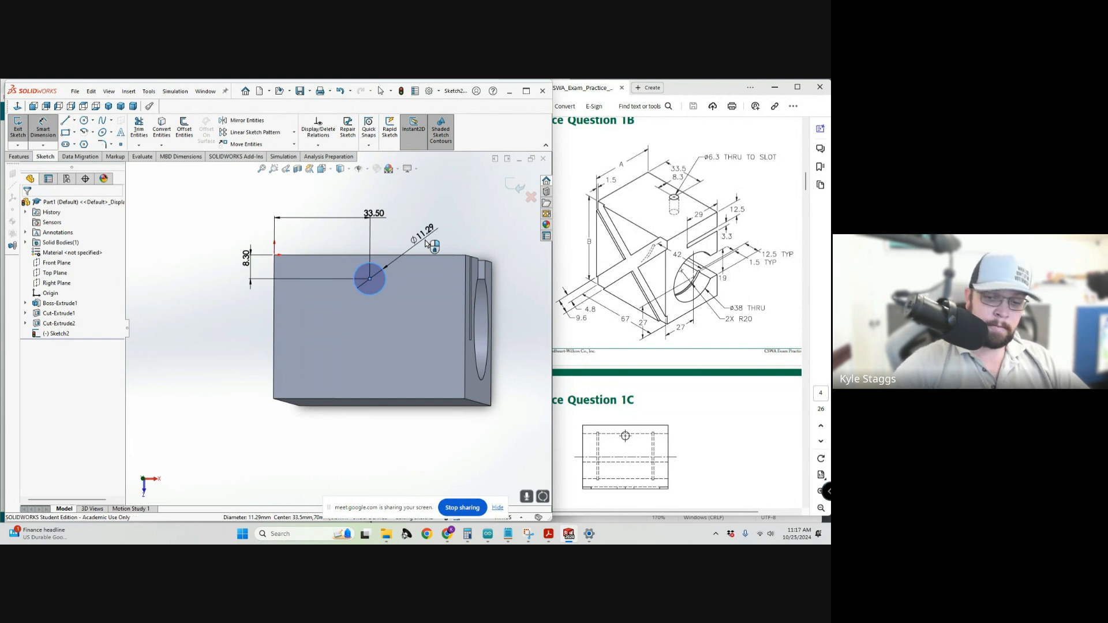
click(426, 243)
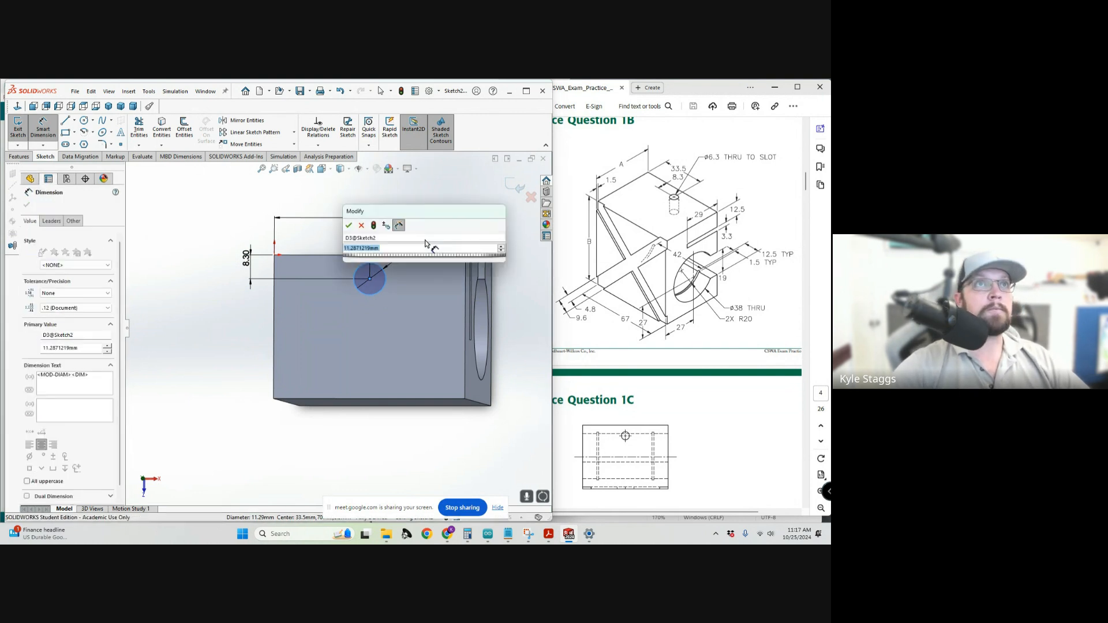
text(6.3)
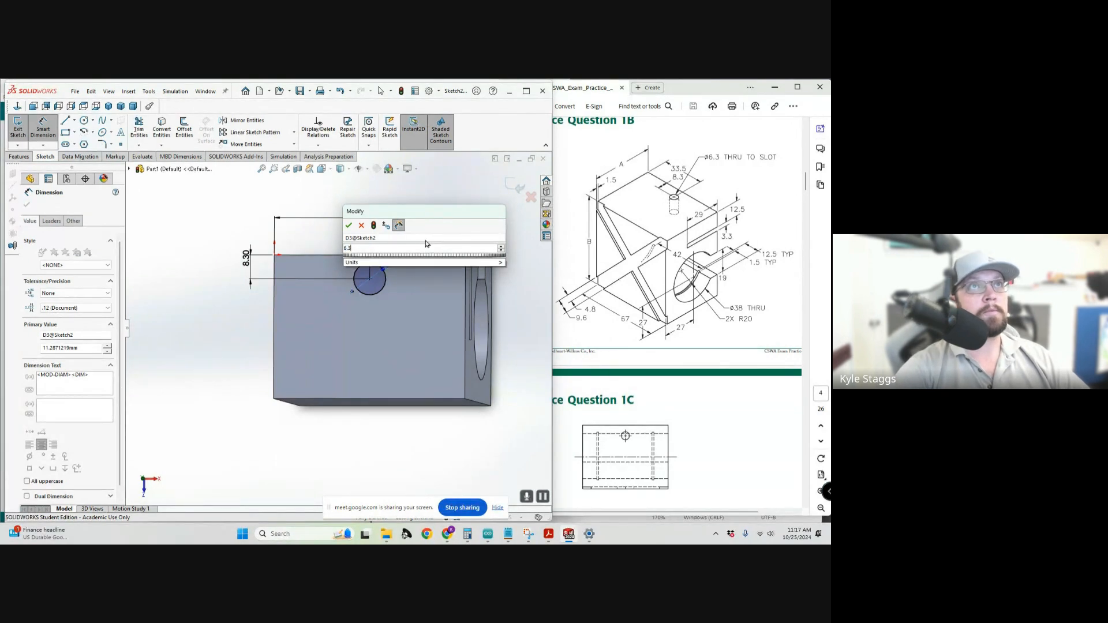
key(Return)
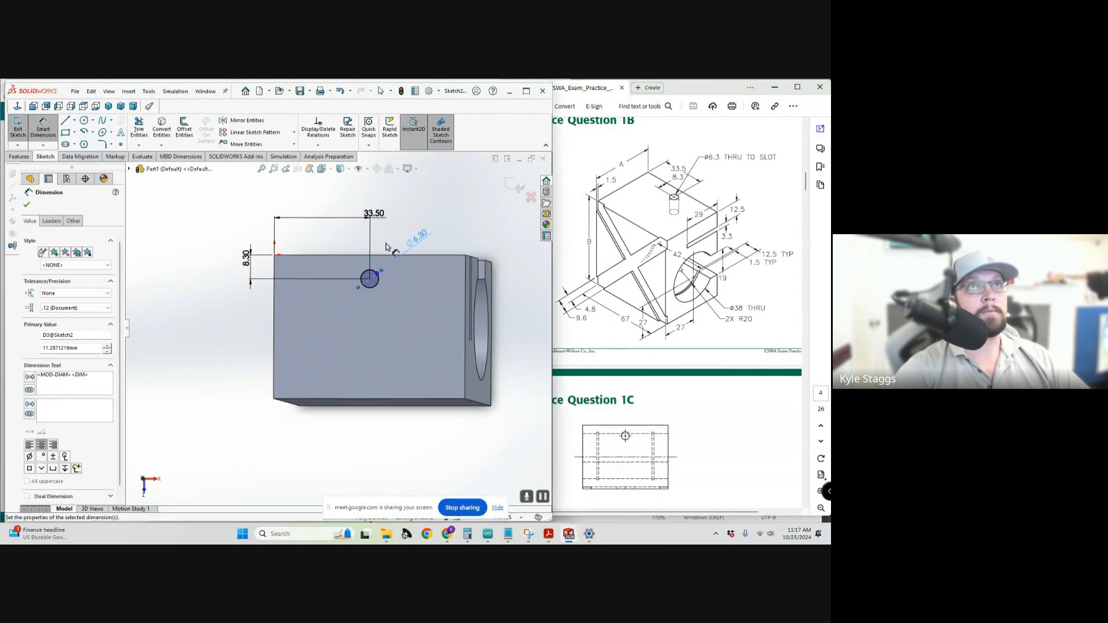
Cut-extrude the 6.3 mm circle with the Up To Next end condition so the hole runs into the slot.
click(21, 159)
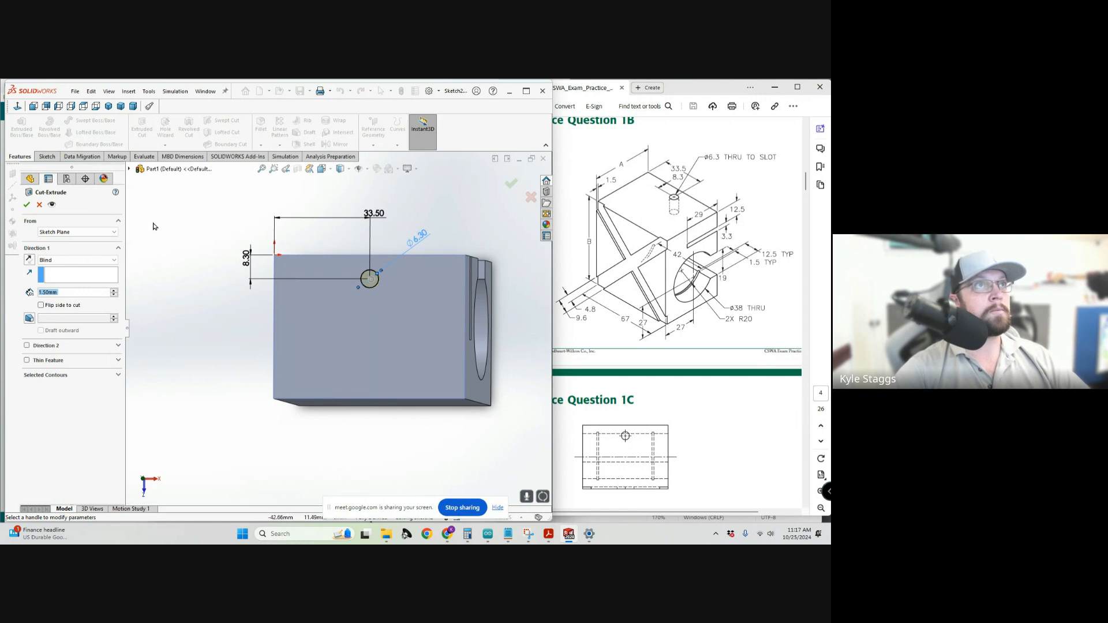
middle_drag(500, 291, 399, 297)
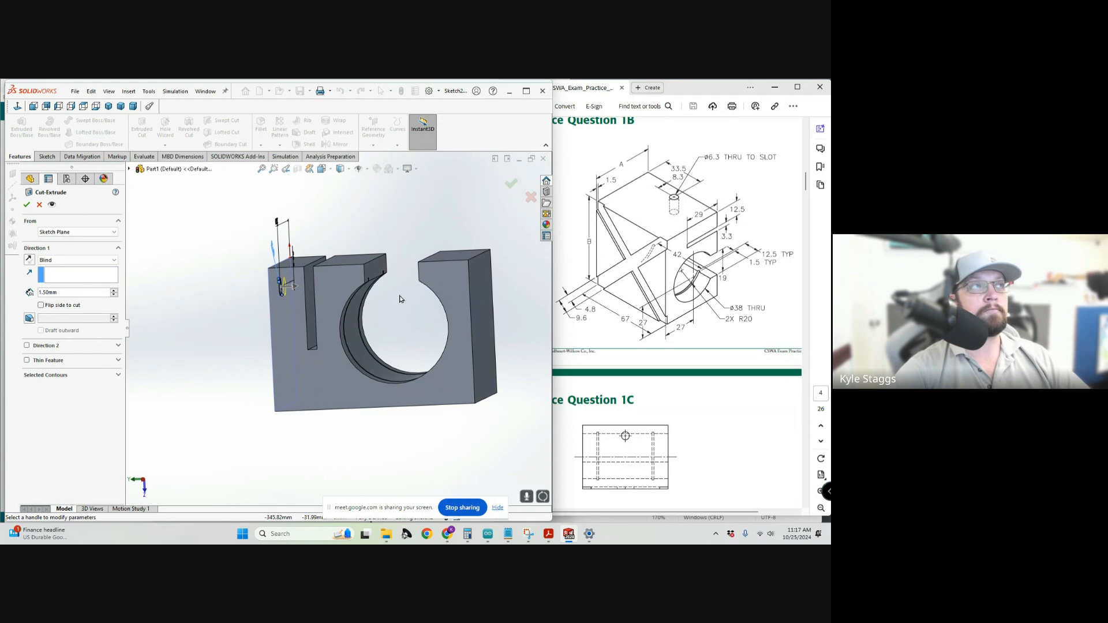
click(79, 261)
click(54, 286)
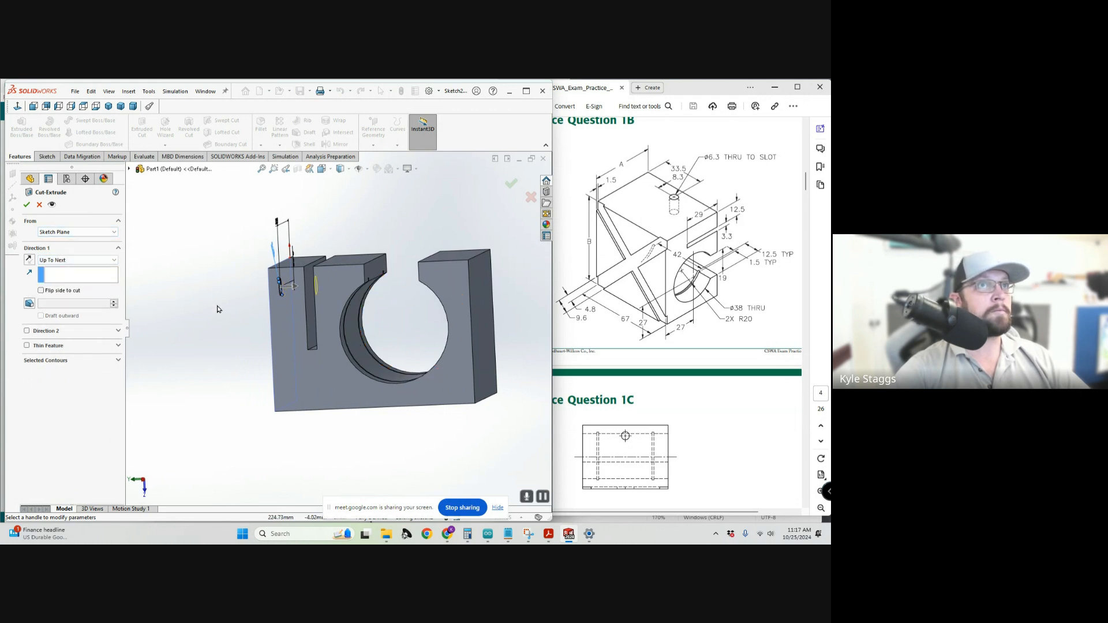
middle_drag(217, 309, 242, 307)
click(26, 204)
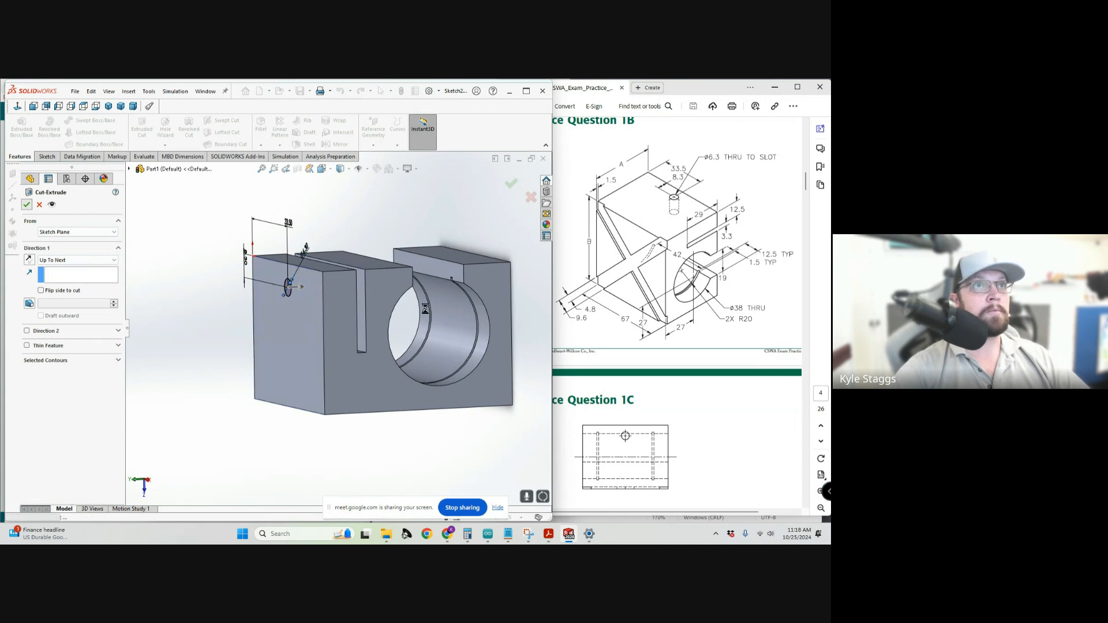
Start a sketch on the block's large flat front face and draw a vertical centerline from the top edge's midpoint to beyond the bottom edge.
mouse_move(371, 328)
middle_down()
mouse_move(363, 335)
mouse_move(437, 214)
mouse_move(484, 334)
middle_up()
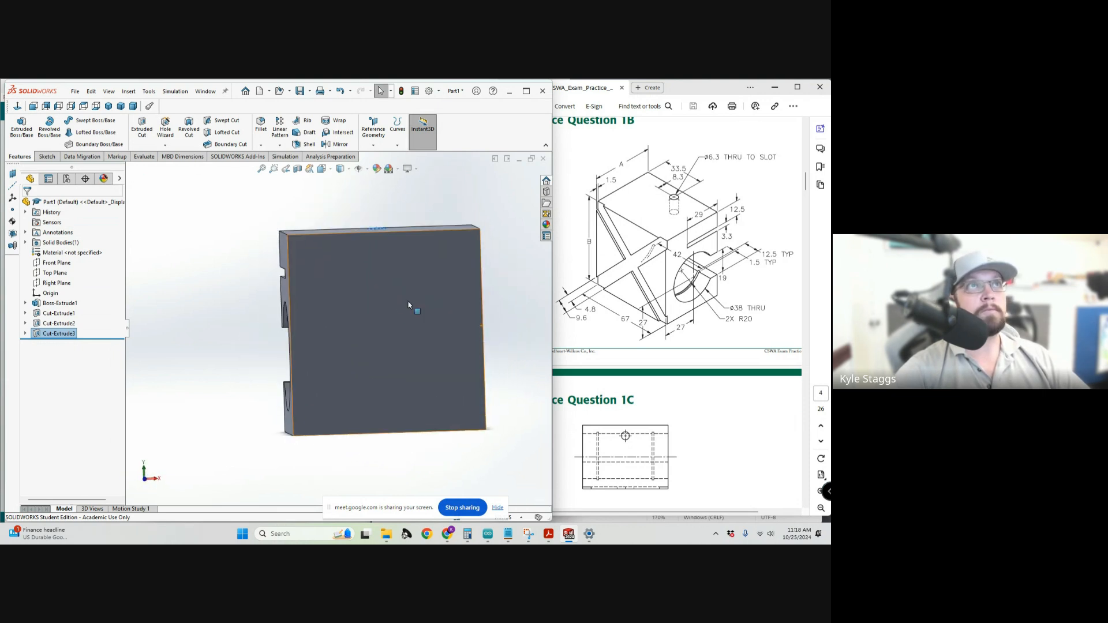
click(46, 157)
click(18, 128)
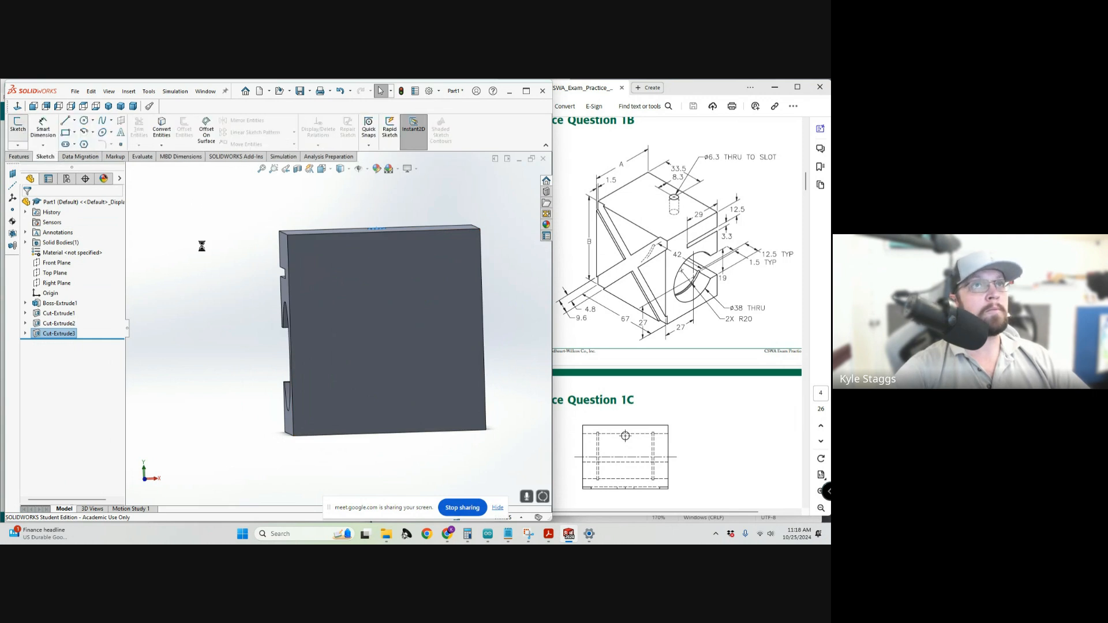
click(371, 303)
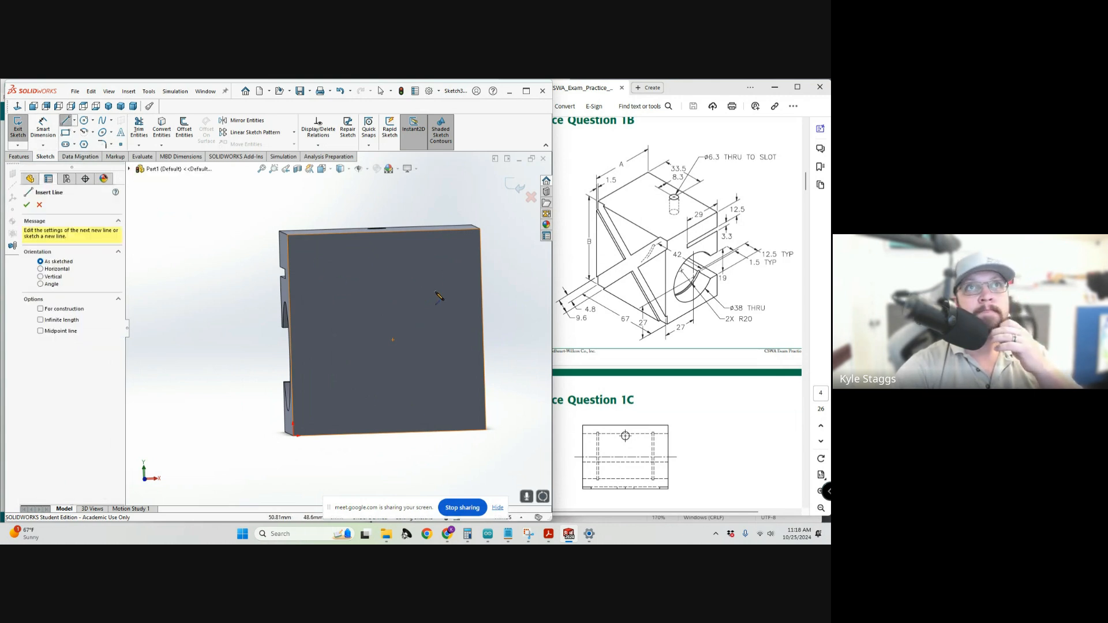
middle_drag(437, 295, 430, 290)
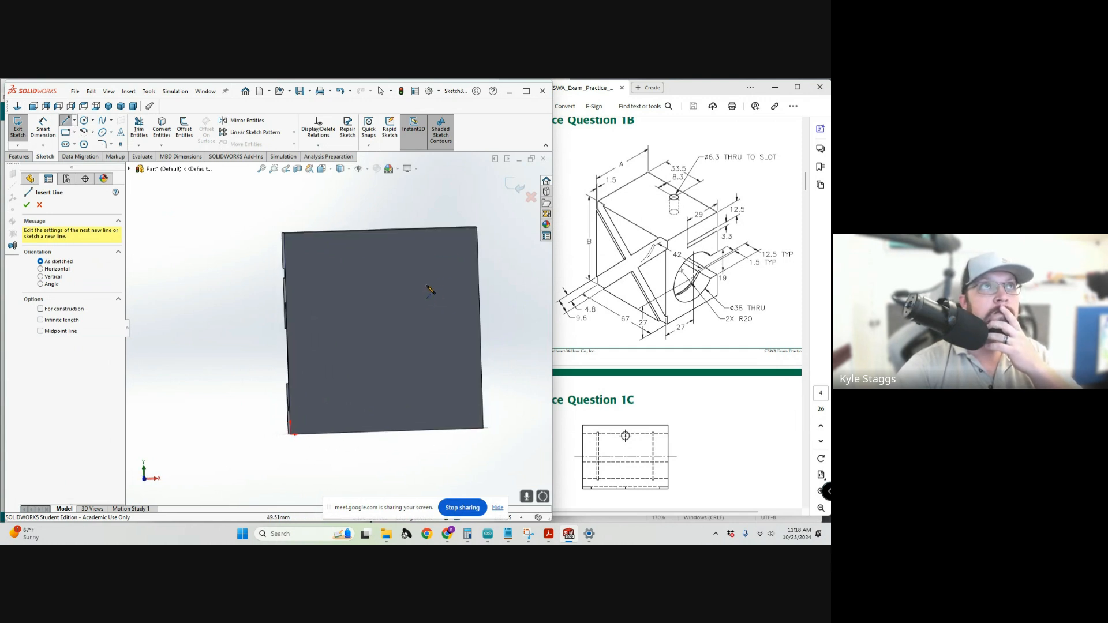
click(74, 122)
click(92, 145)
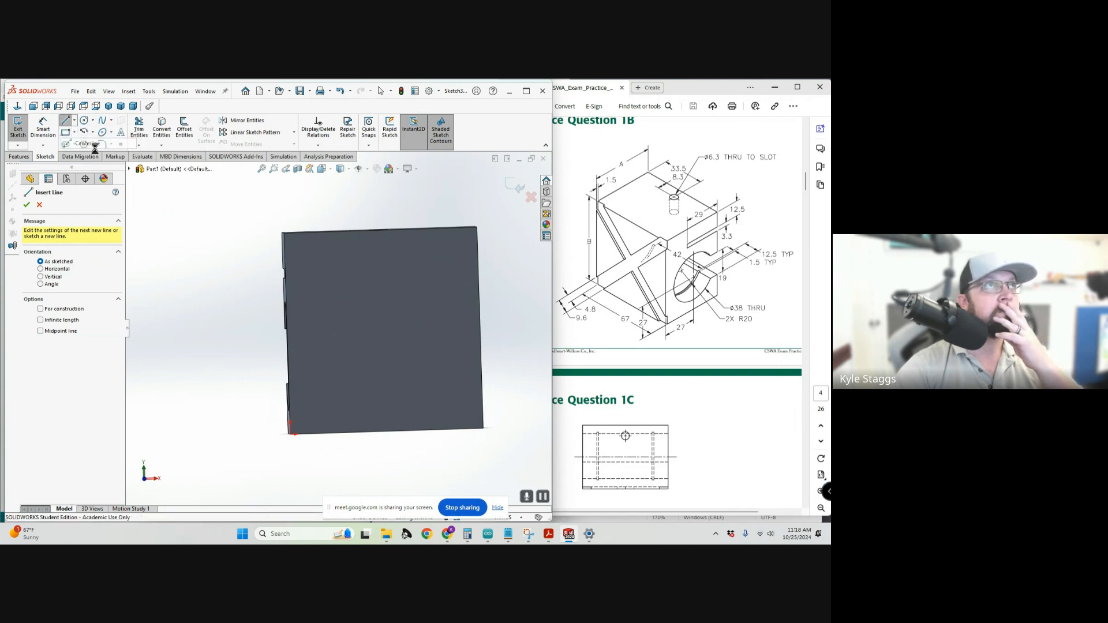
click(380, 230)
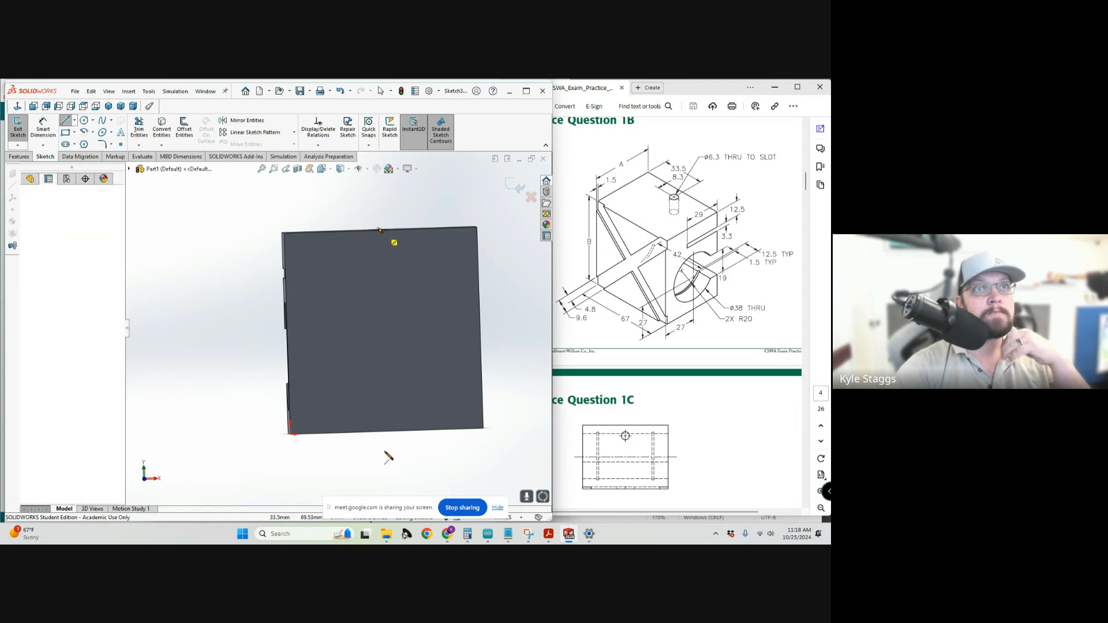
click(388, 467)
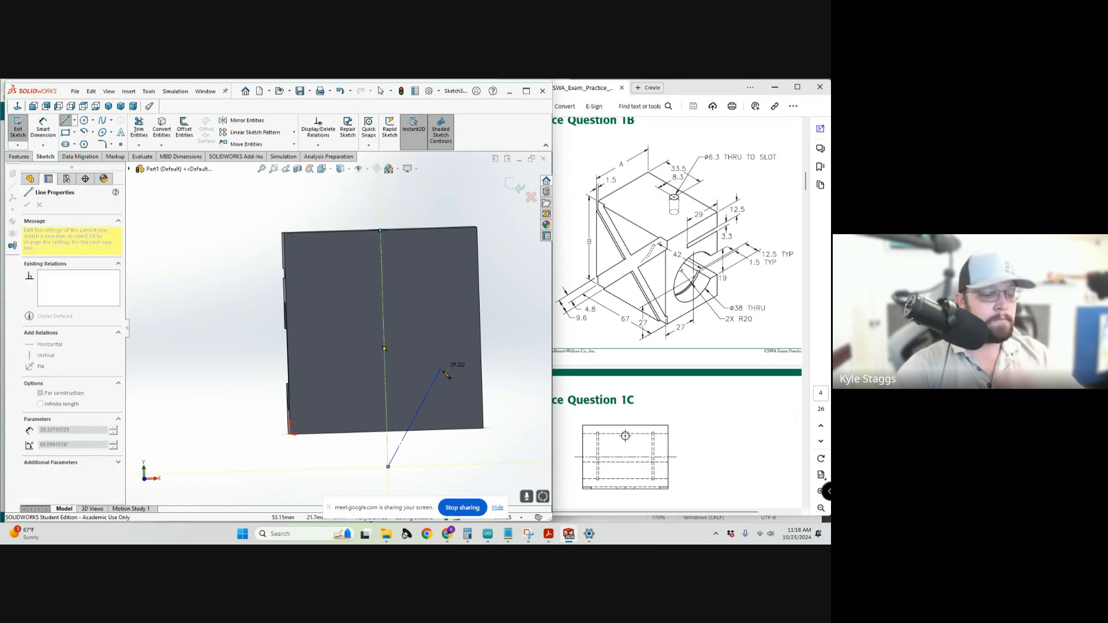
Draw a horizontal centerline about 74 mm long from the left edge's midpoint to beyond the front face's right edge.
key(Escape)
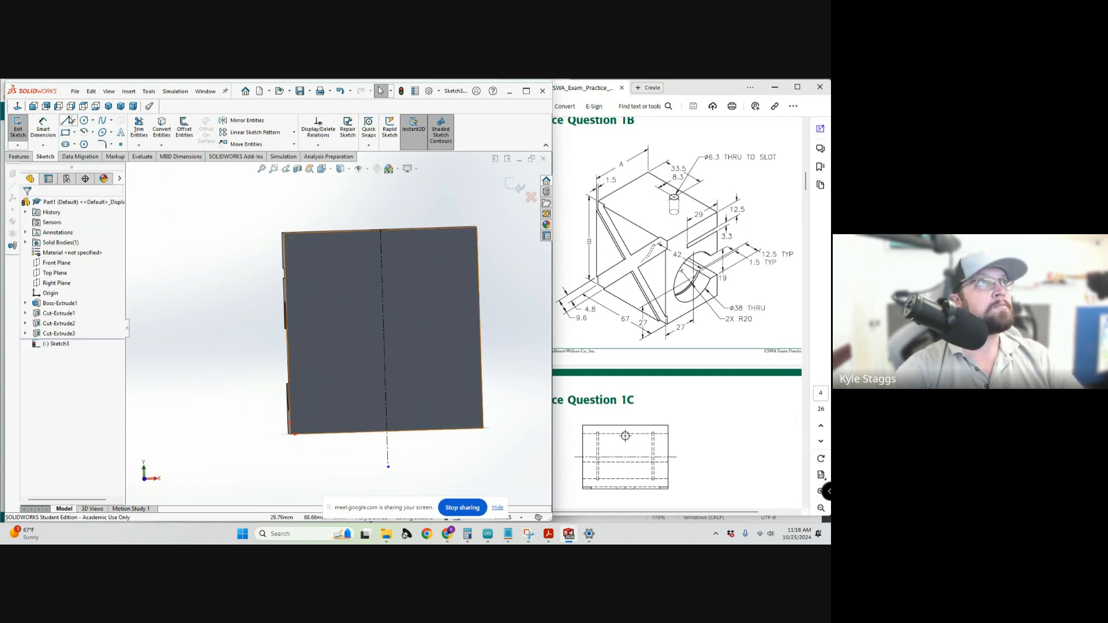
click(66, 123)
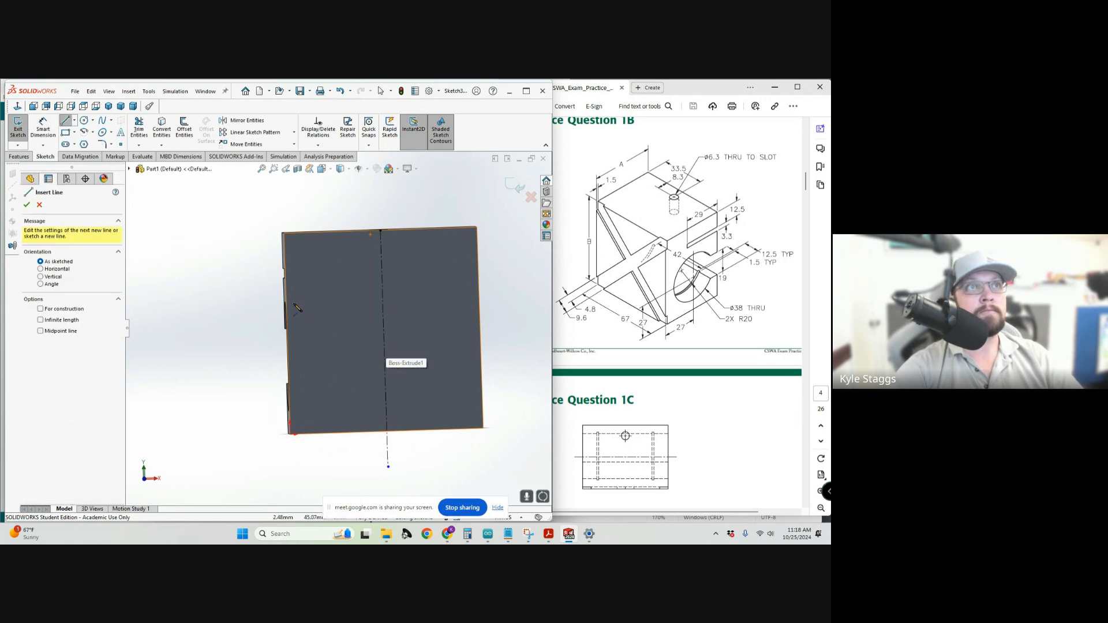
click(75, 123)
click(82, 147)
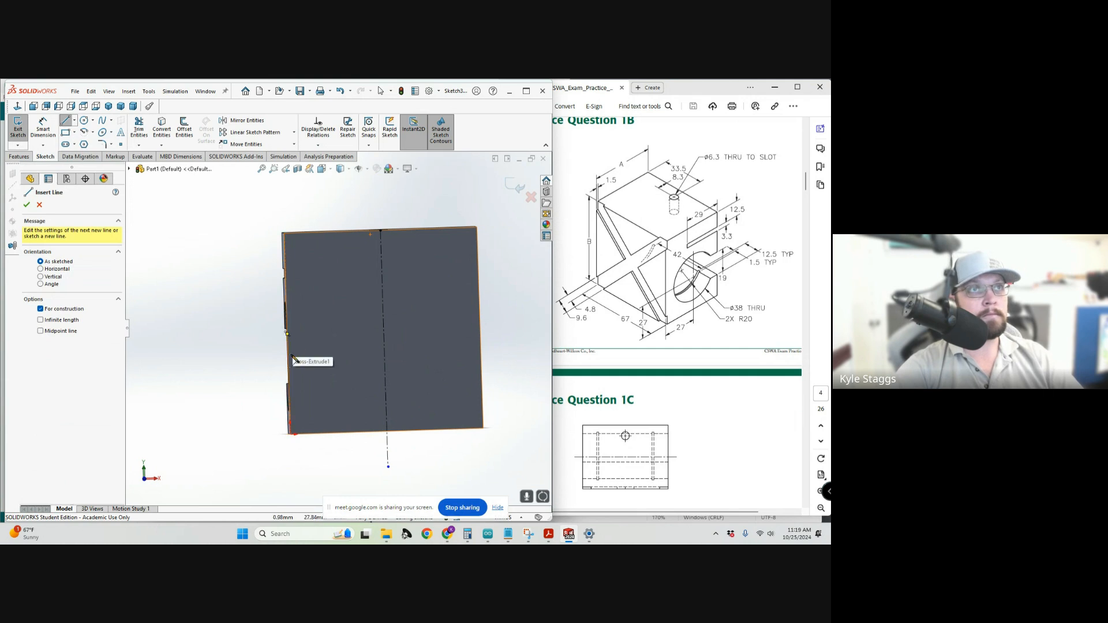
click(287, 333)
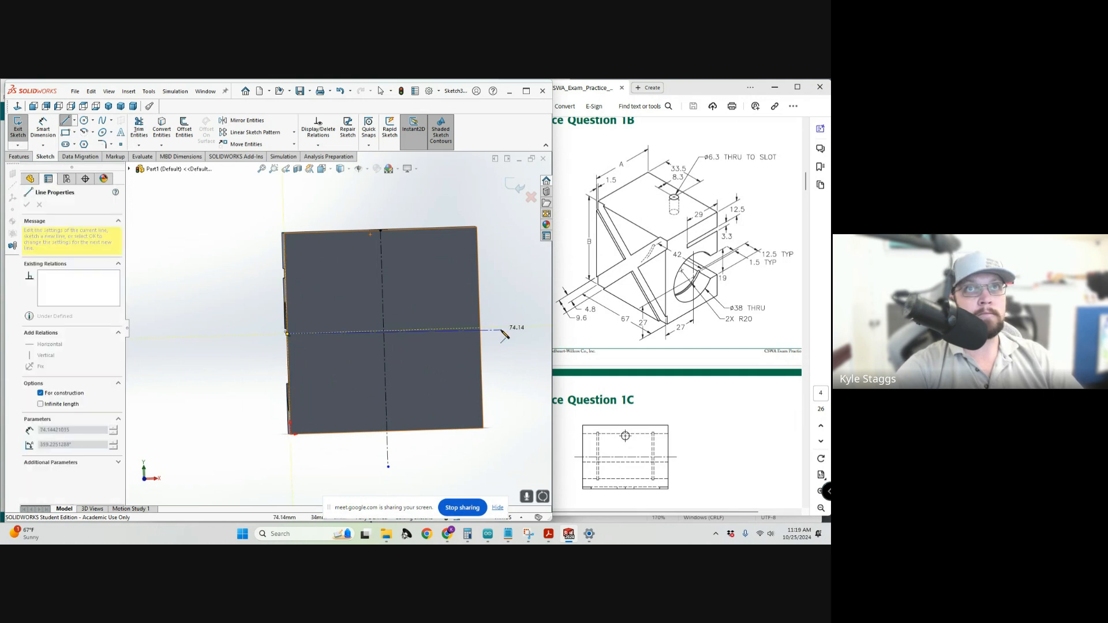
click(506, 328)
key(Escape)
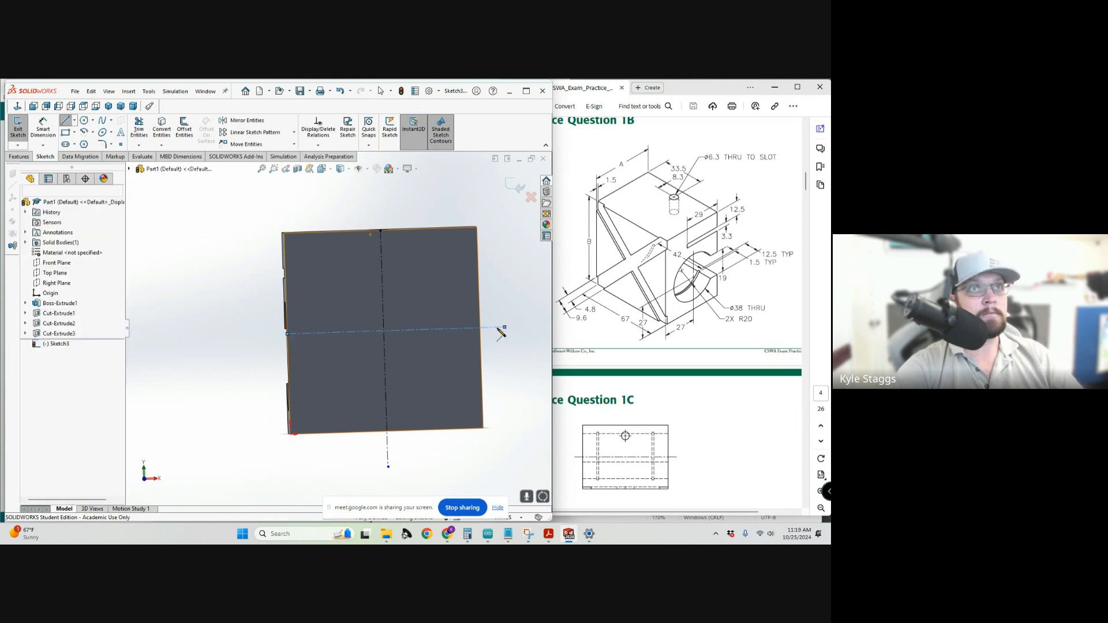
View the face from the front and sketch a diagonal line from the top edge's right part down to the vertical centerline, above the horizontal centerline.
click(322, 169)
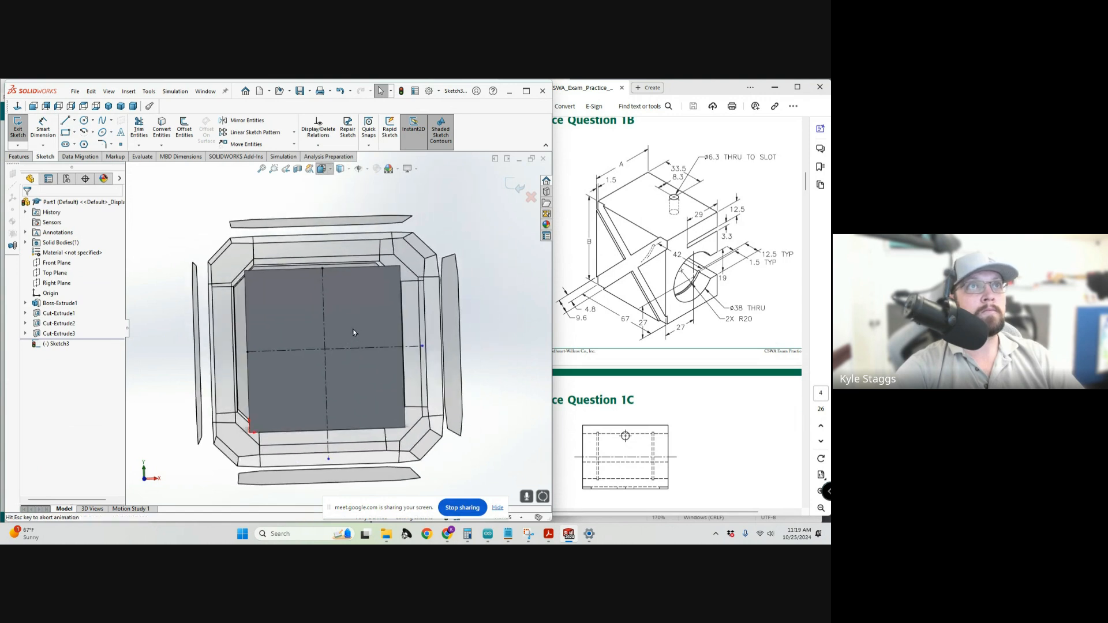
click(303, 340)
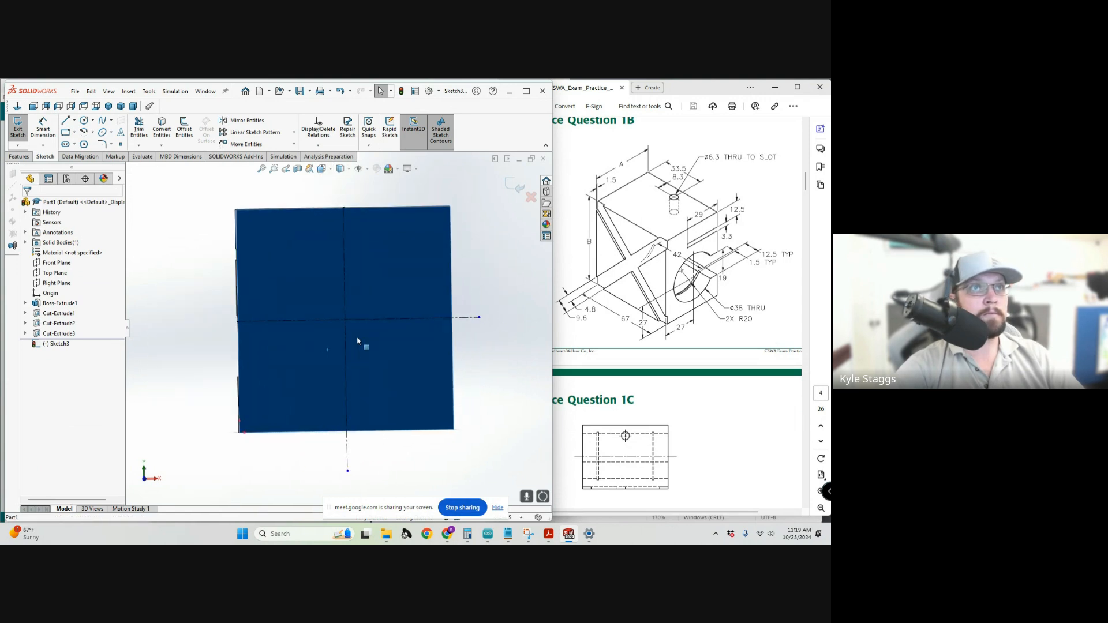
click(65, 121)
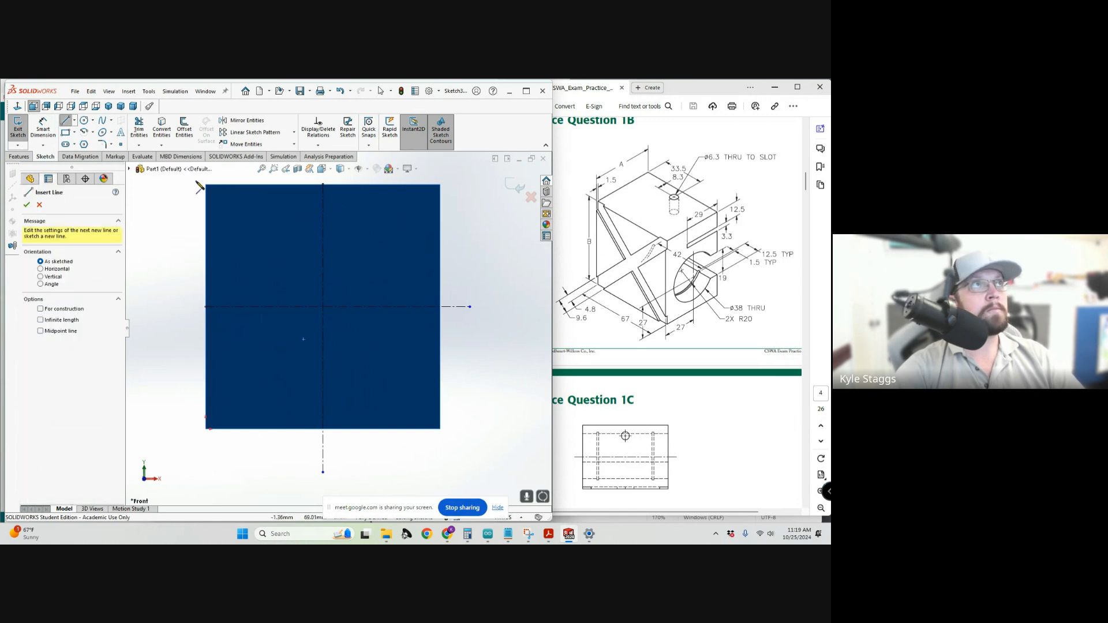
click(406, 185)
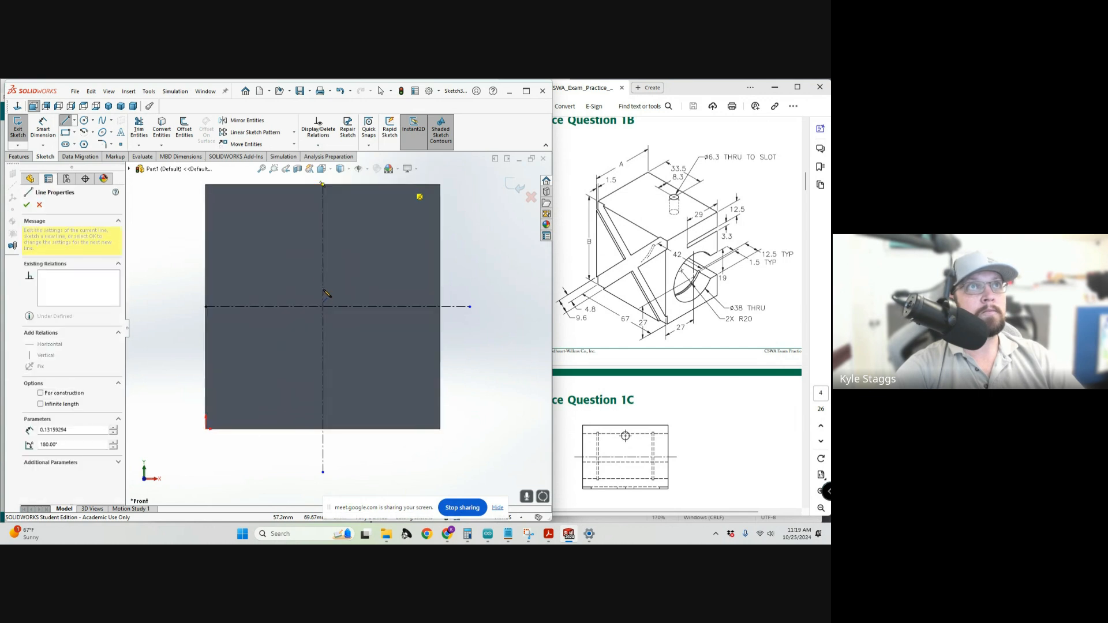
click(323, 286)
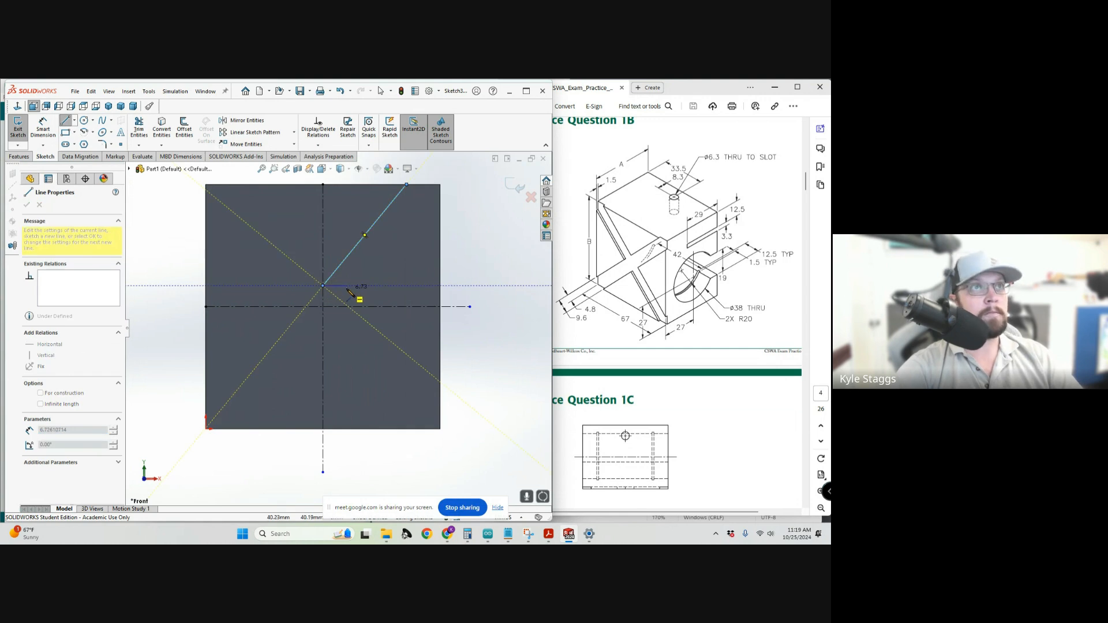
key(Escape)
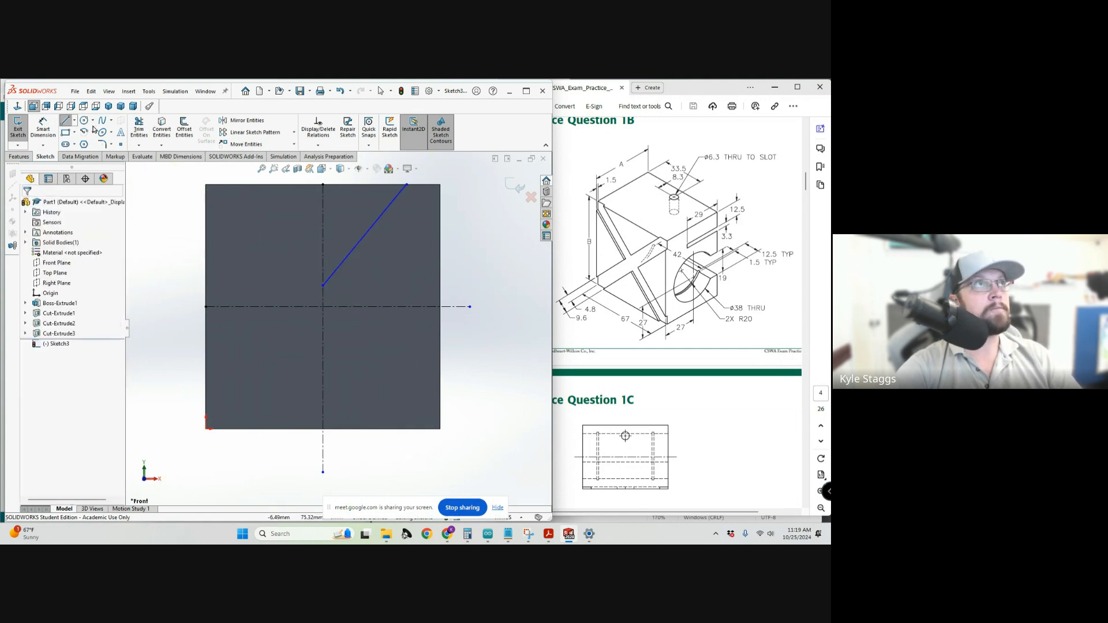
Continue the upper groove outline around the top-right corner, down the right edge and back parallel to the first diagonal to the vertical centerline.
key(l)
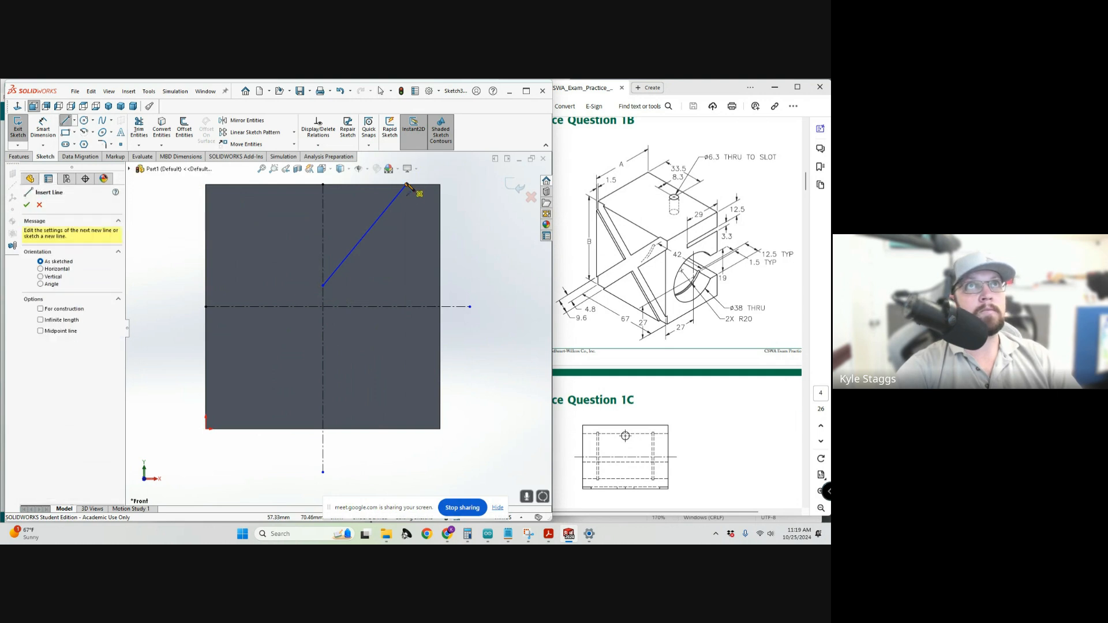
click(407, 185)
click(441, 186)
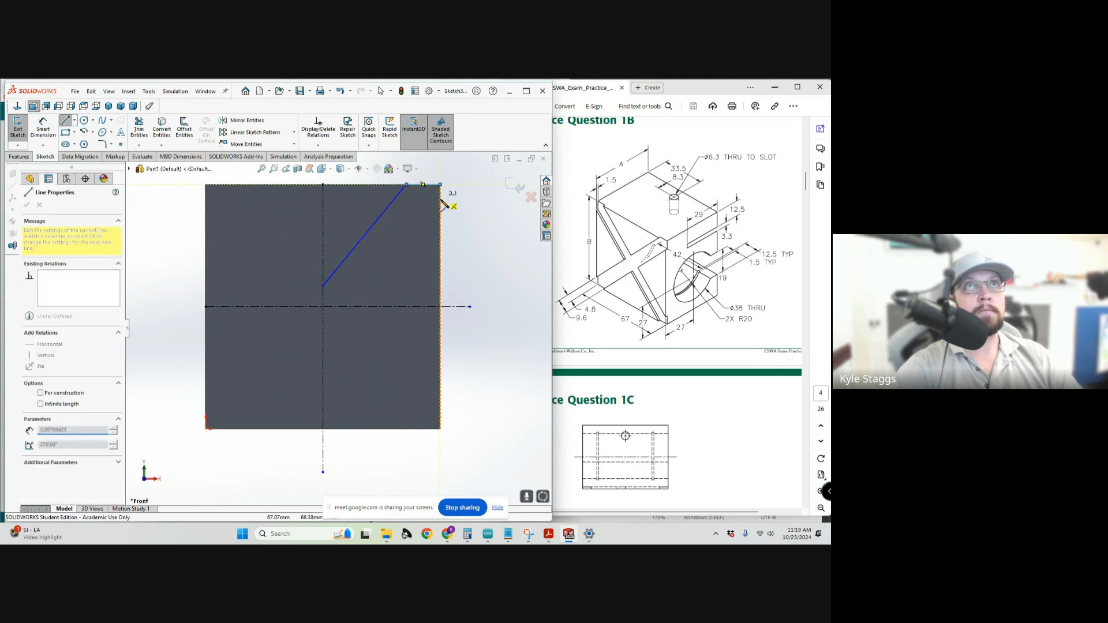
click(440, 212)
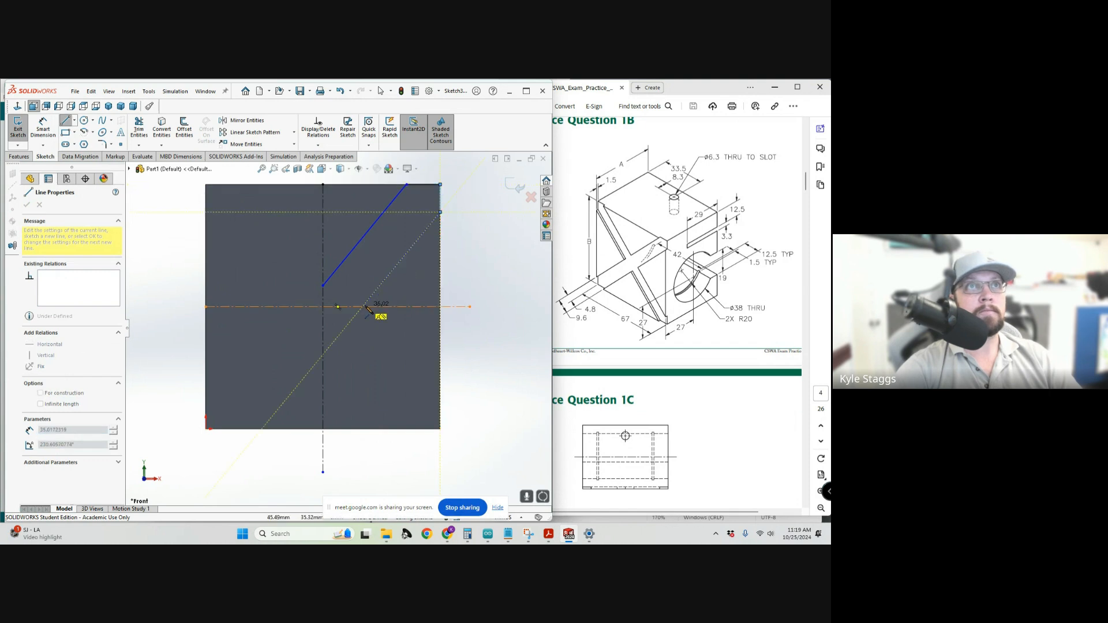
click(324, 355)
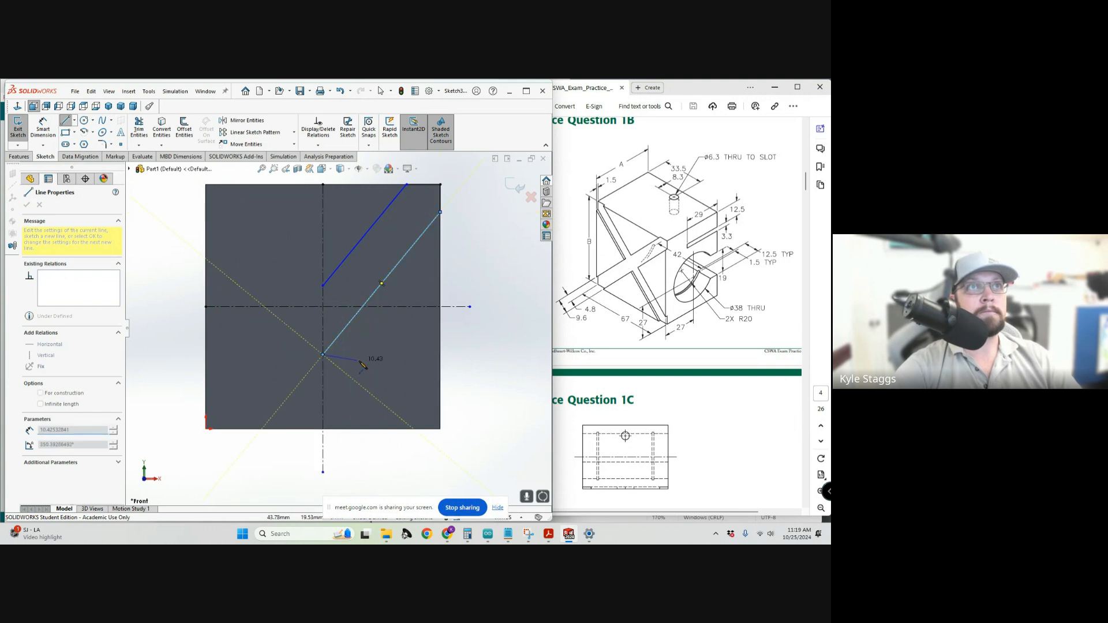
key(Escape)
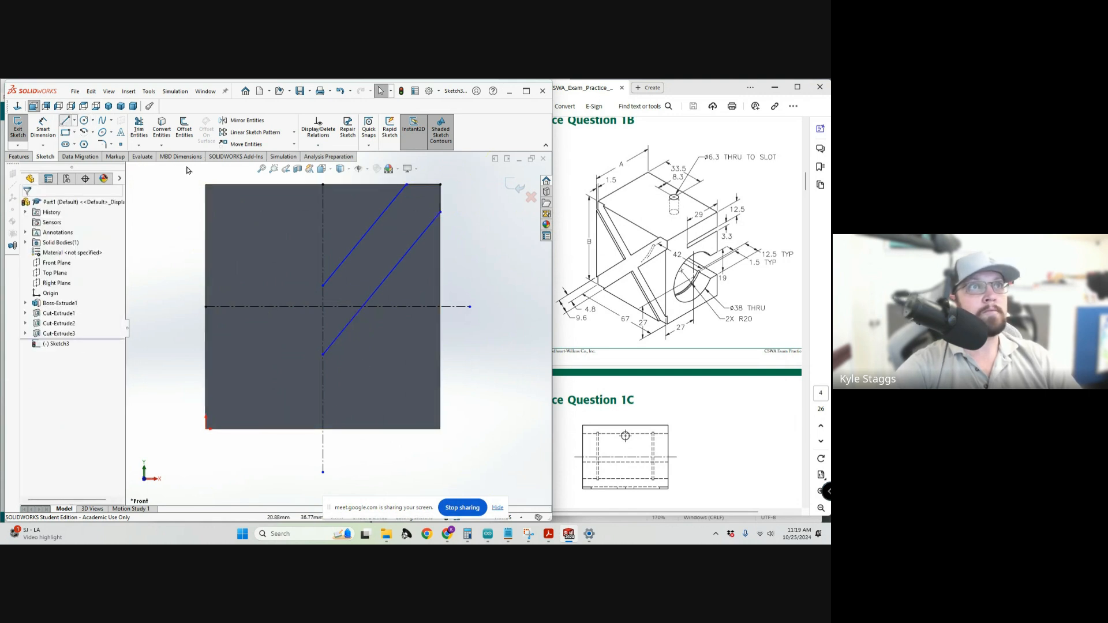
Sketch a diagonal line from the vertical centerline, just below the horizontal centerline, down to the right part of the bottom edge.
click(64, 122)
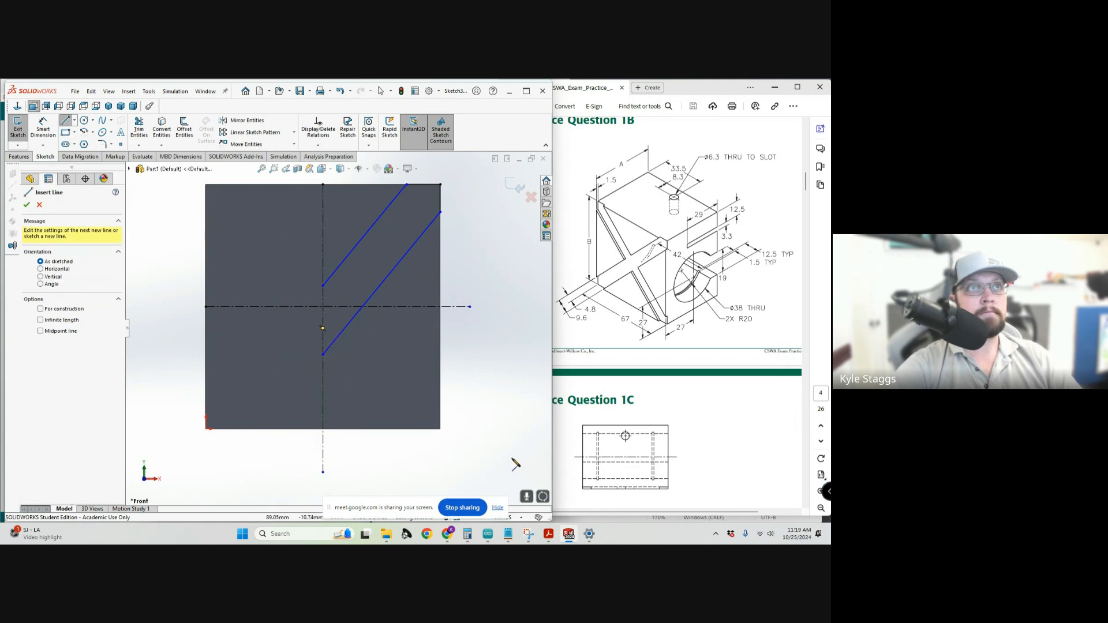
scroll(337, 333, down, 5)
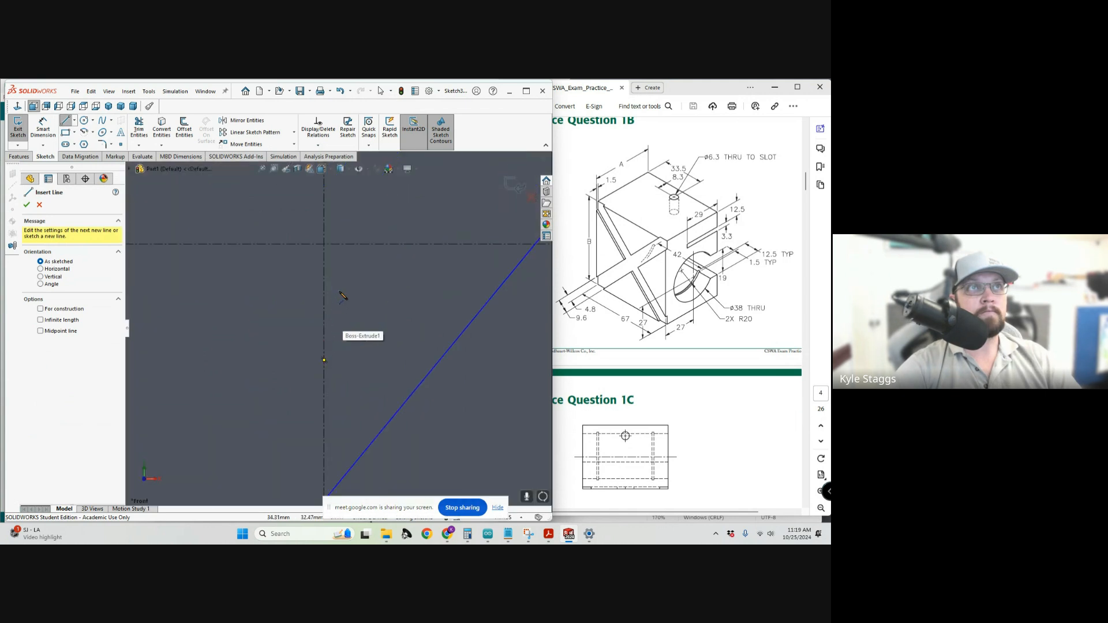
click(324, 359)
scroll(332, 346, up, 5)
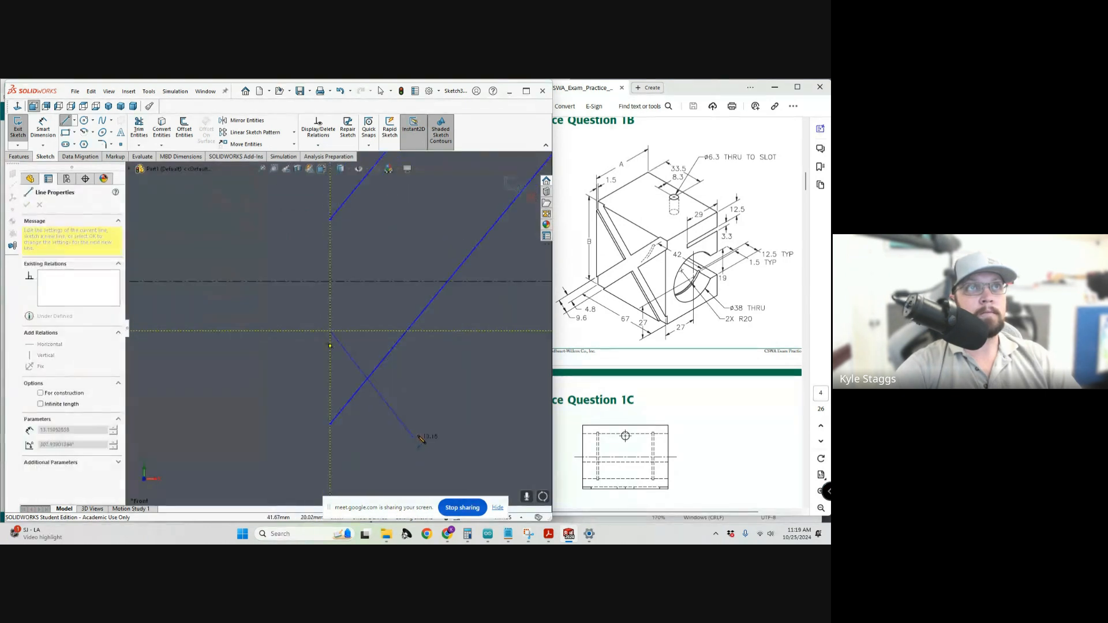
scroll(428, 437, up, 2)
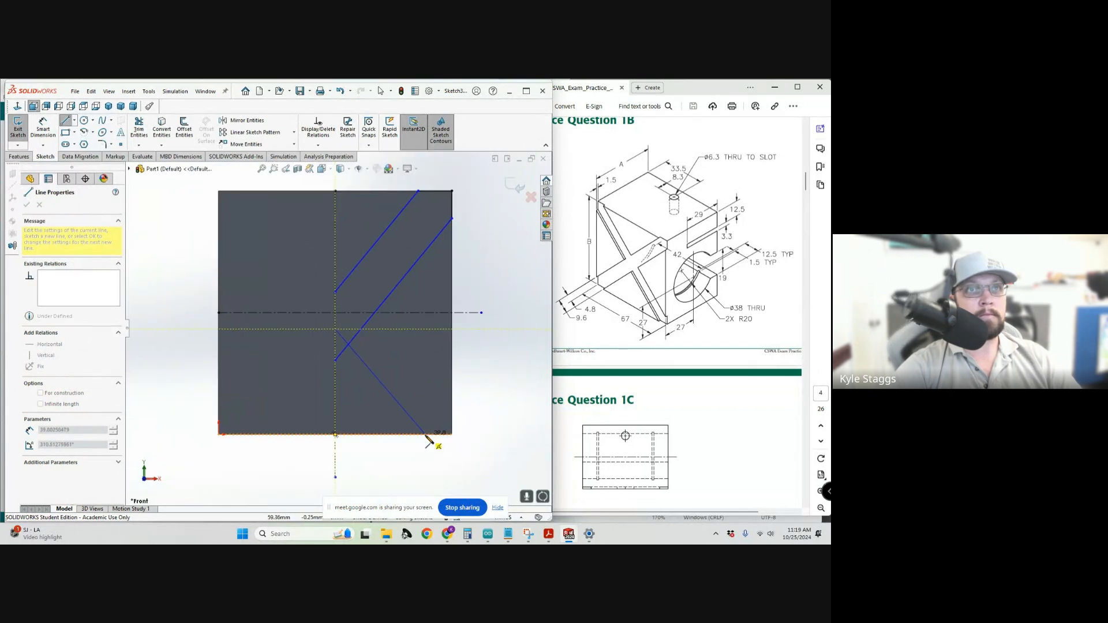
click(427, 434)
Continue the lower groove outline around the bottom-right corner, up the right edge and back parallel to its diagonal to the vertical centerline.
click(452, 434)
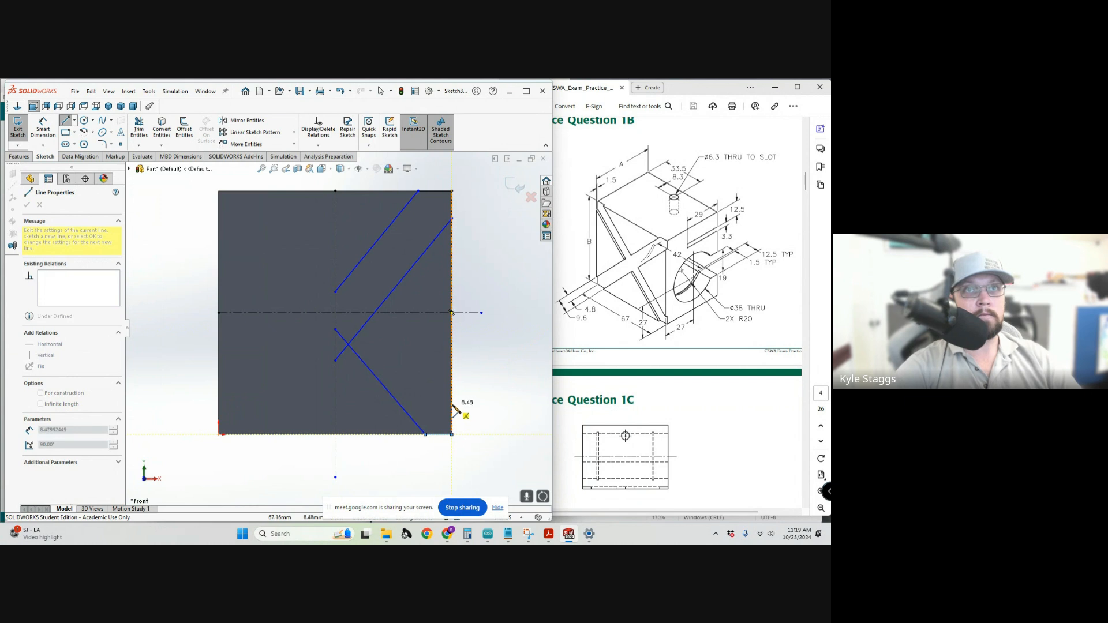
click(452, 404)
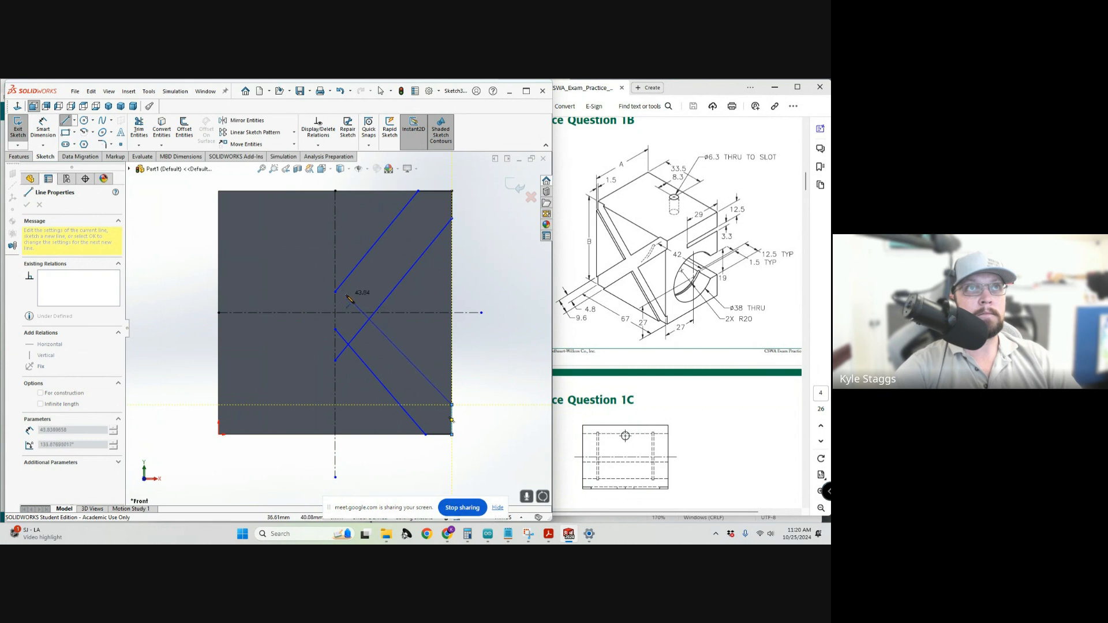
scroll(350, 299, down, 3)
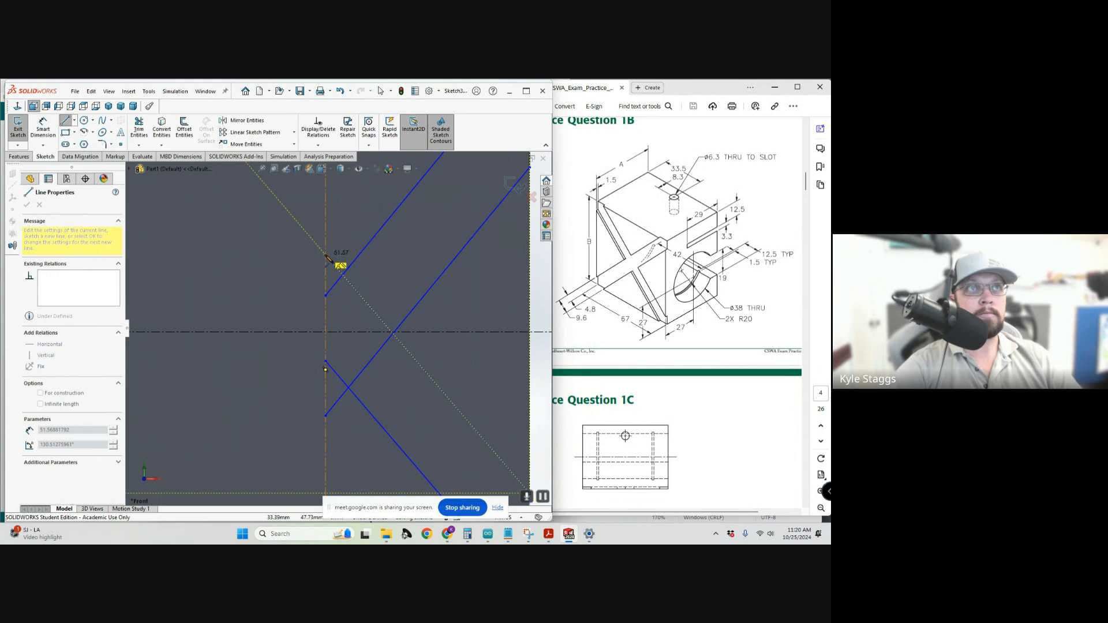
click(326, 256)
key(Escape)
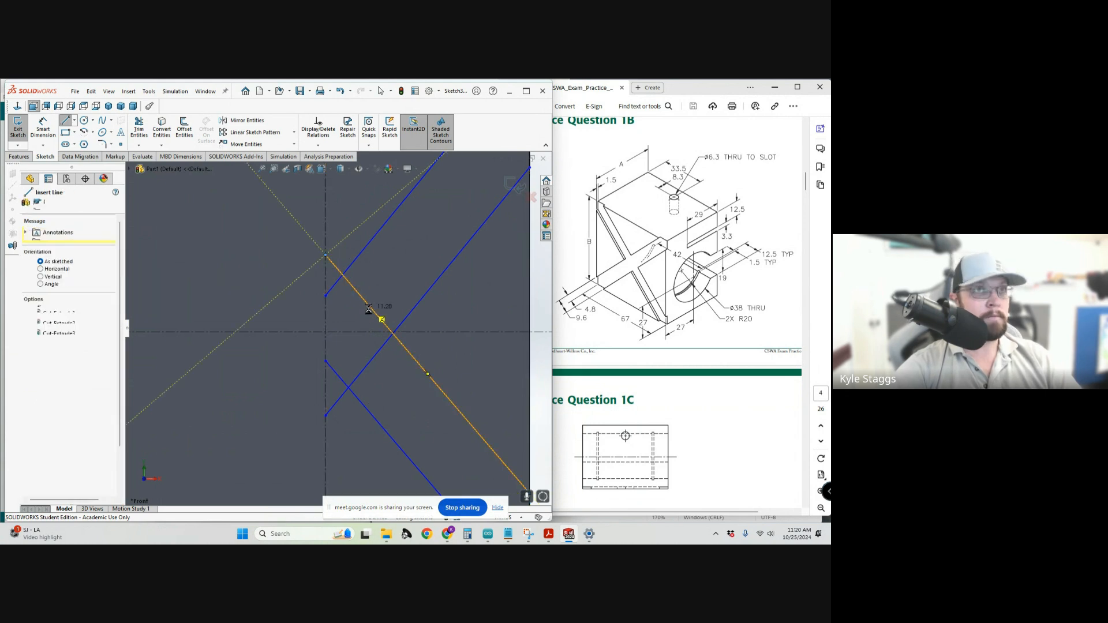
key(f)
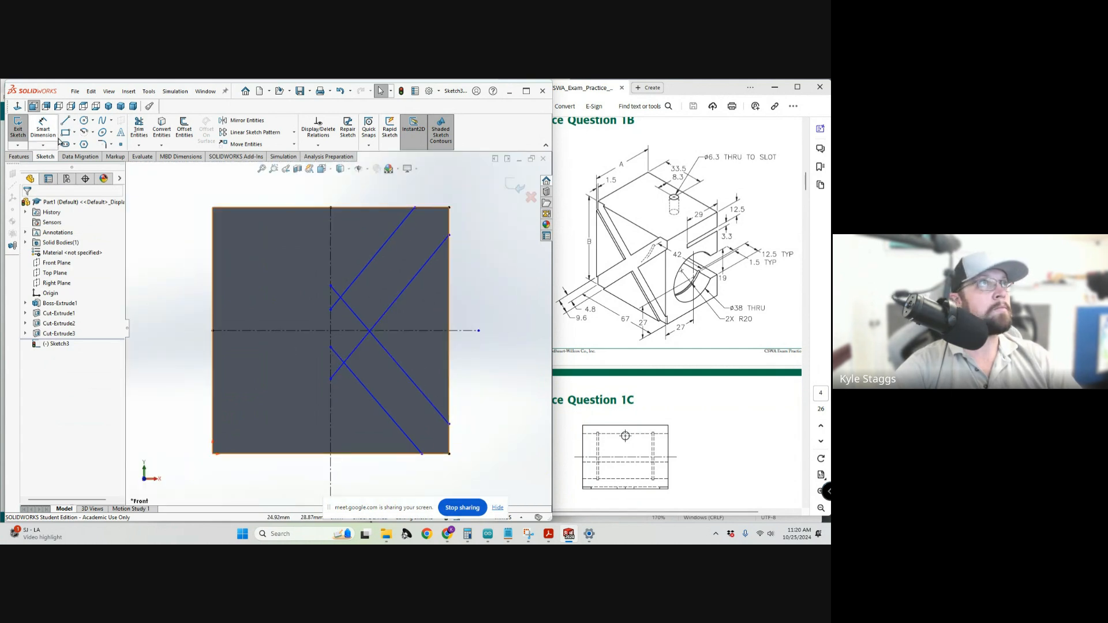
Draw a diagonal centerline from the front face's top-right corner to its bottom-left corner.
click(74, 120)
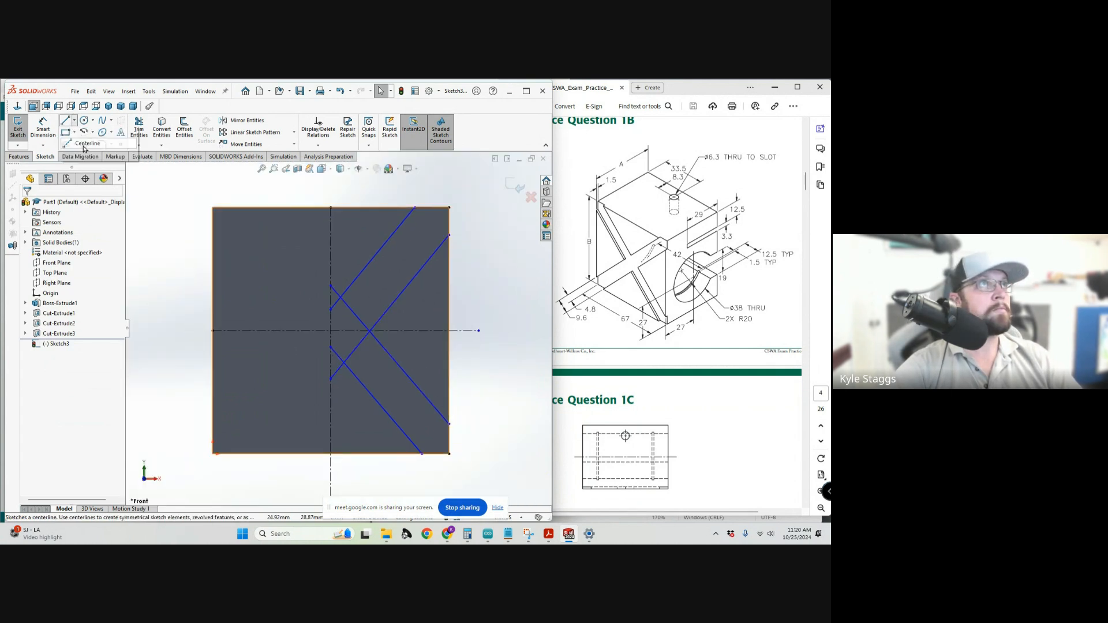
click(87, 150)
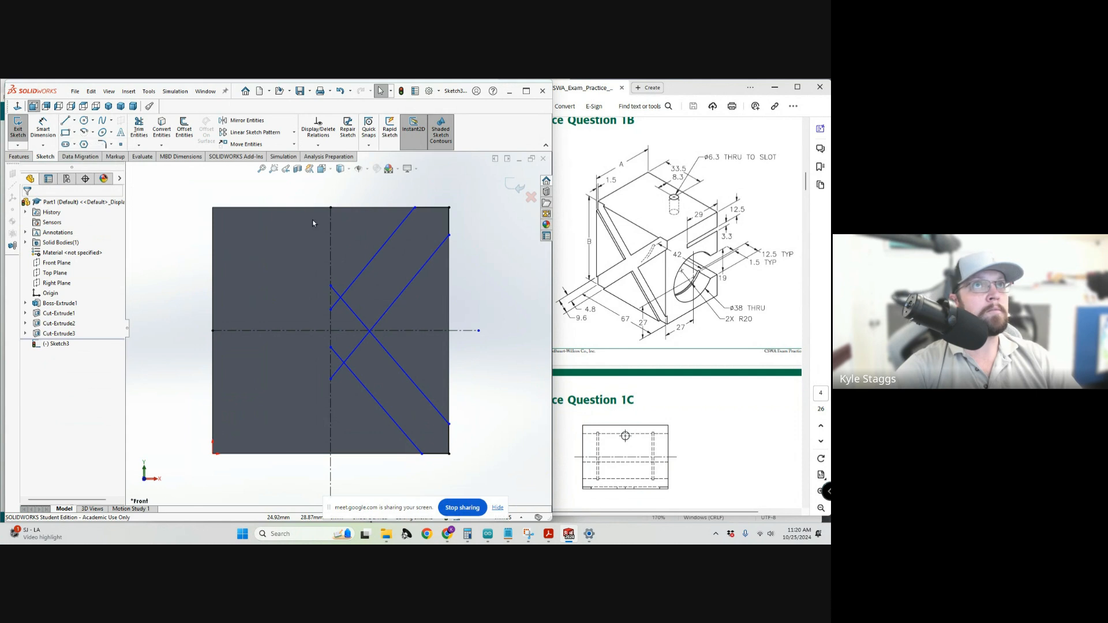
click(449, 208)
click(213, 454)
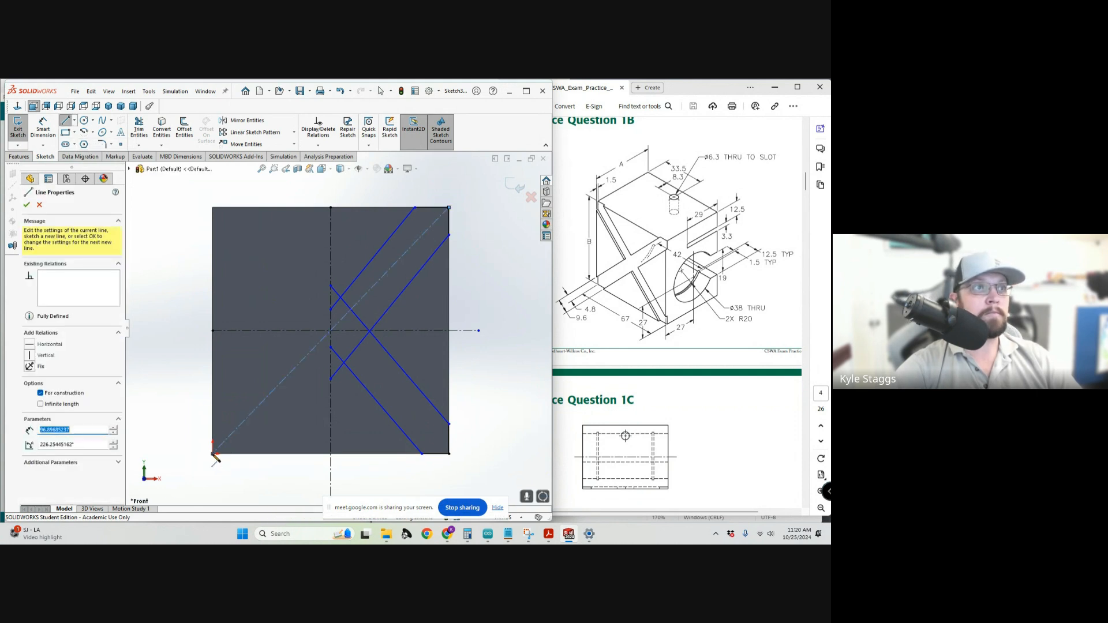
key(Escape)
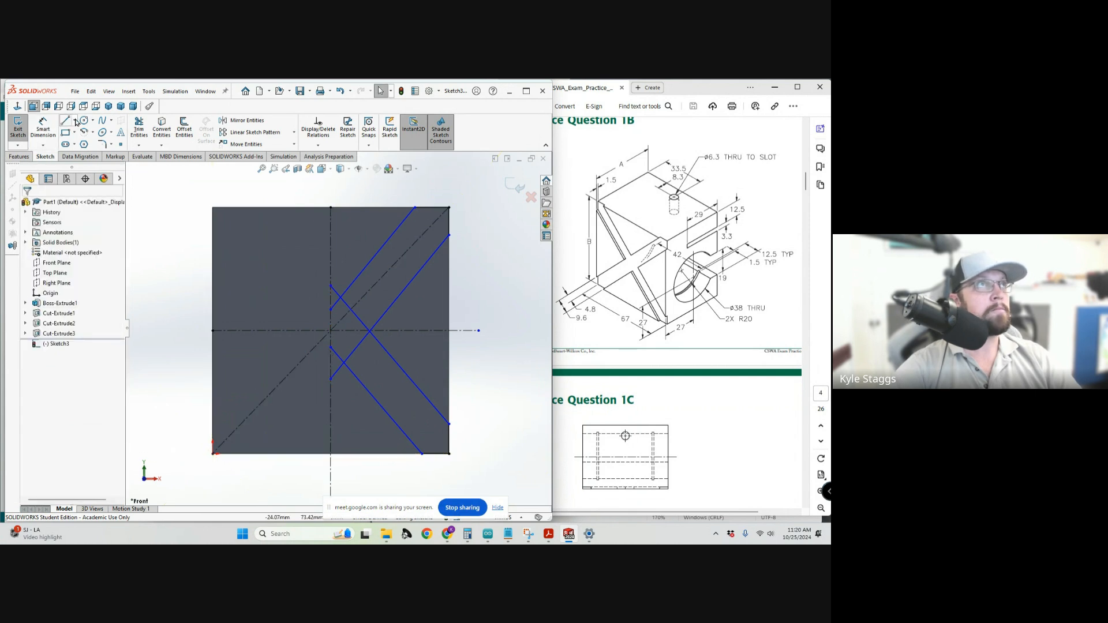
Draw a second diagonal centerline from the front face's top-left corner to its bottom-right corner.
click(75, 120)
click(81, 144)
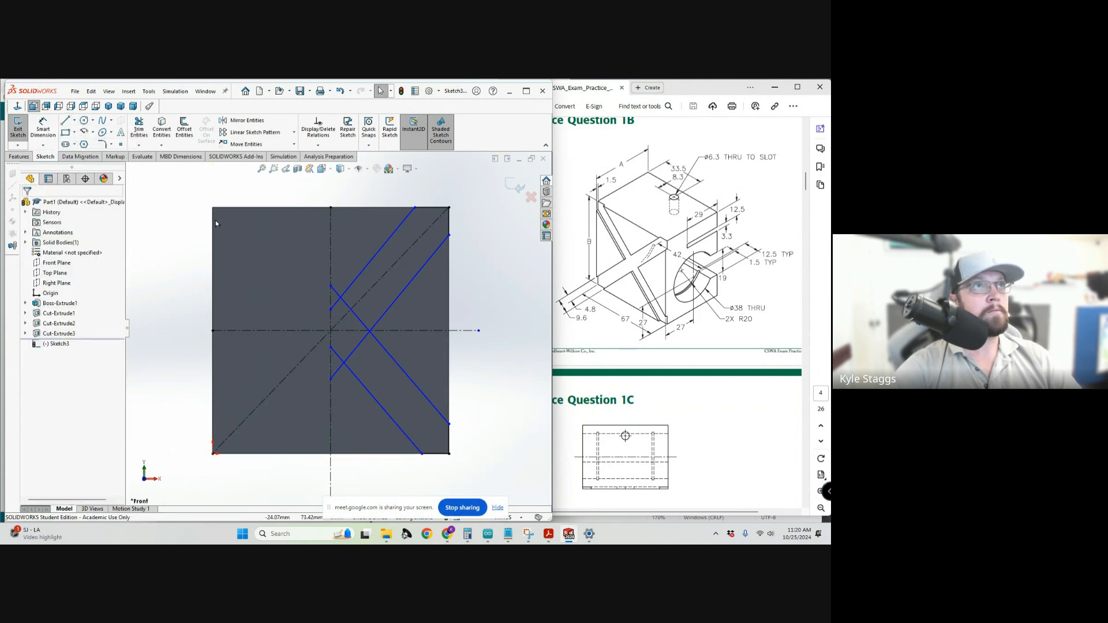
click(214, 208)
click(450, 454)
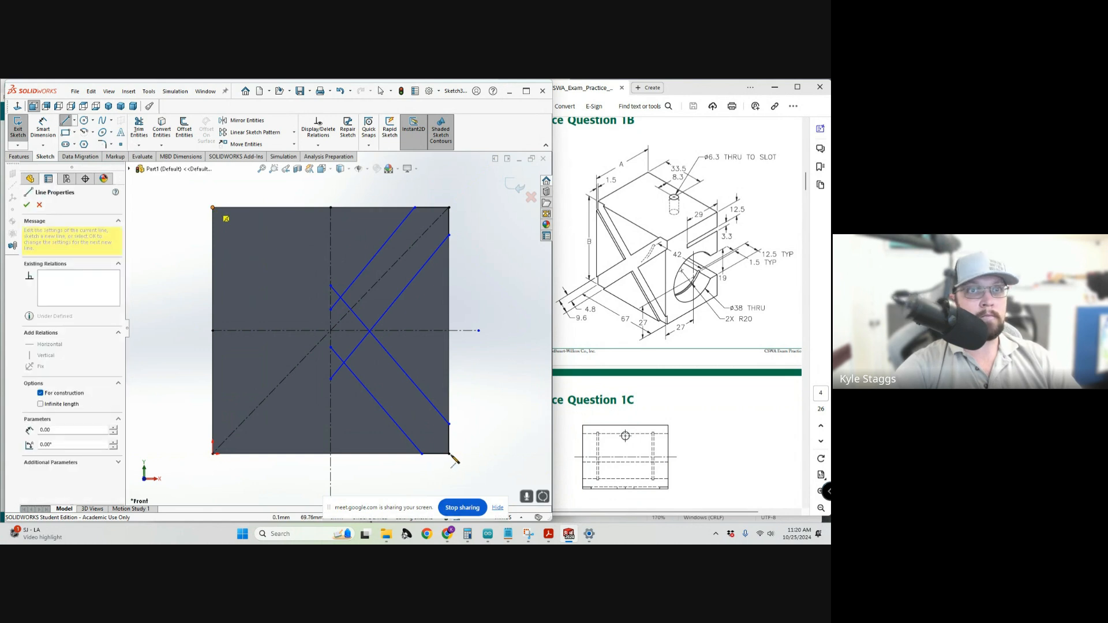
click(451, 456)
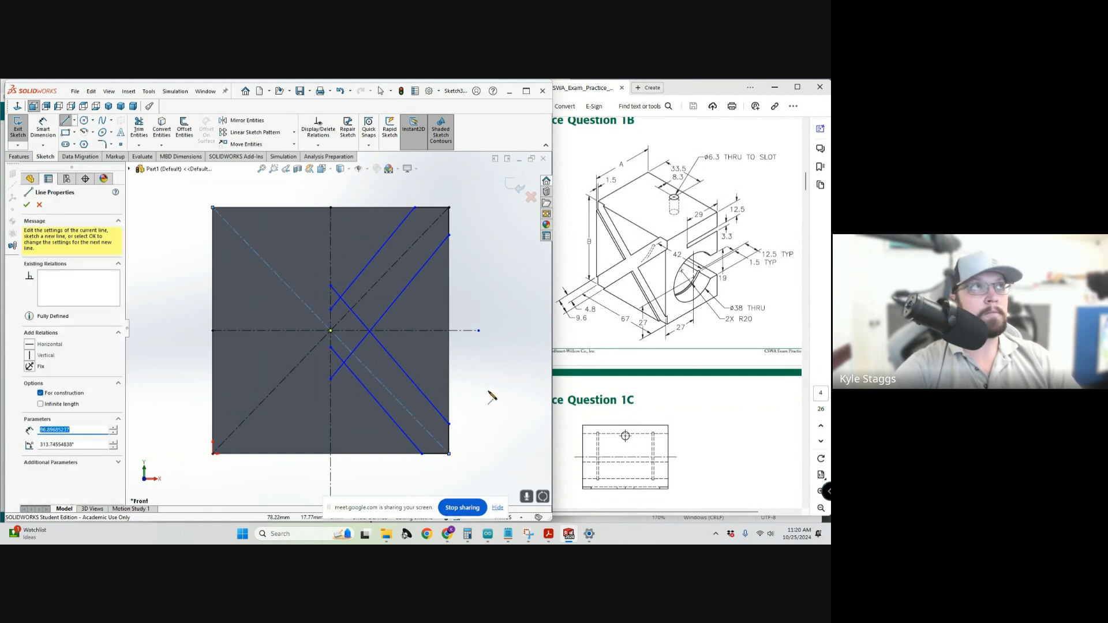
key(Escape)
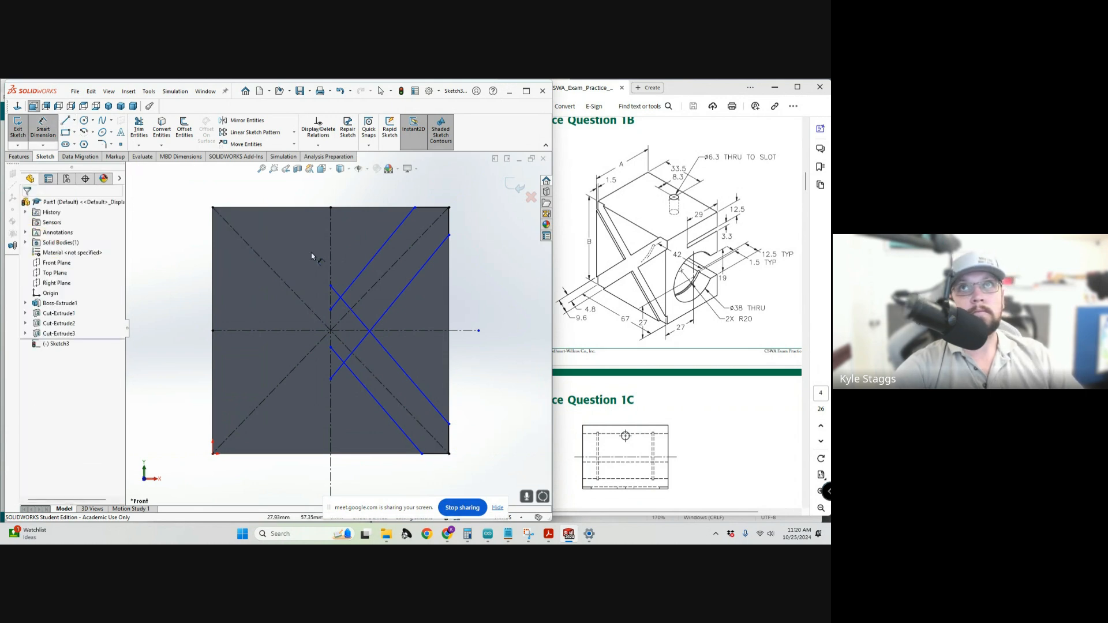
Dimension the angle between the lower groove's lower diagonal line and the bottom edge at 45 degrees.
click(363, 390)
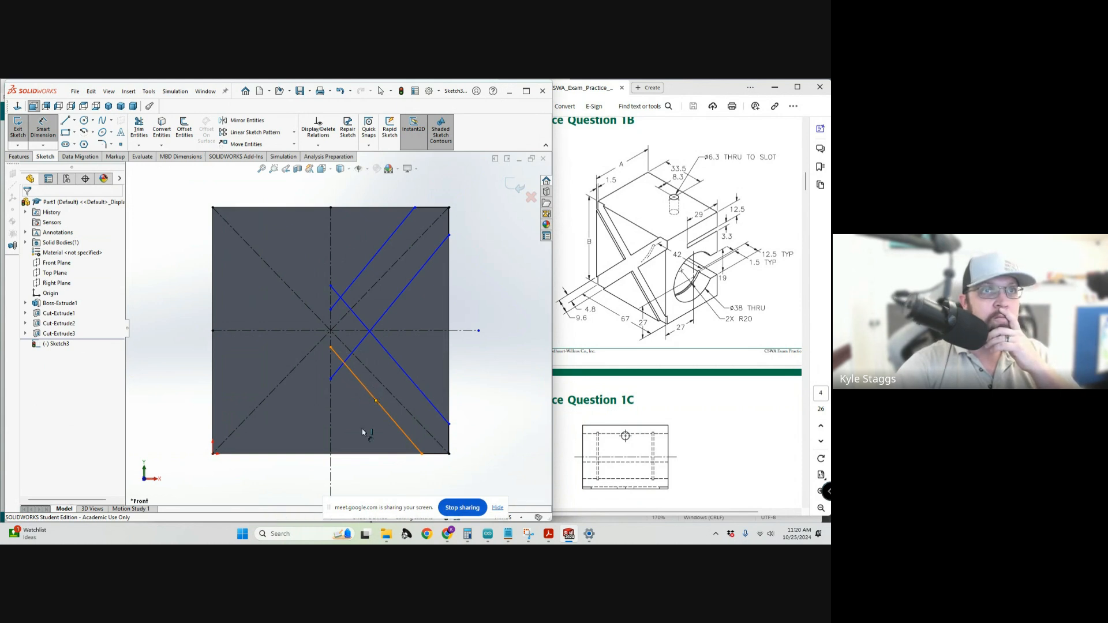
click(326, 471)
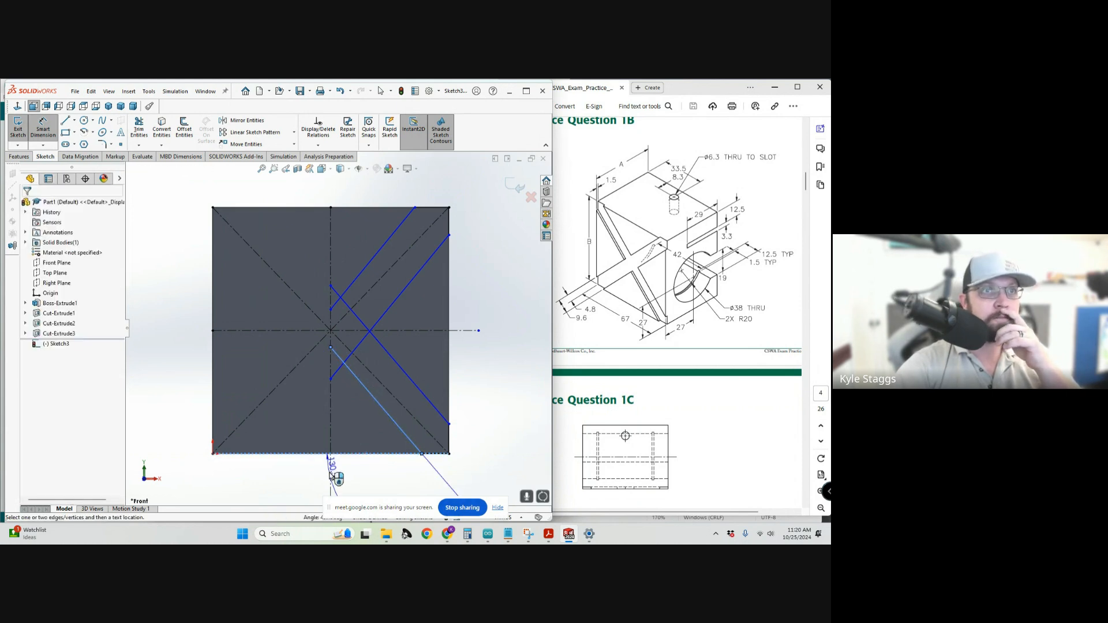
scroll(331, 476, up, 2)
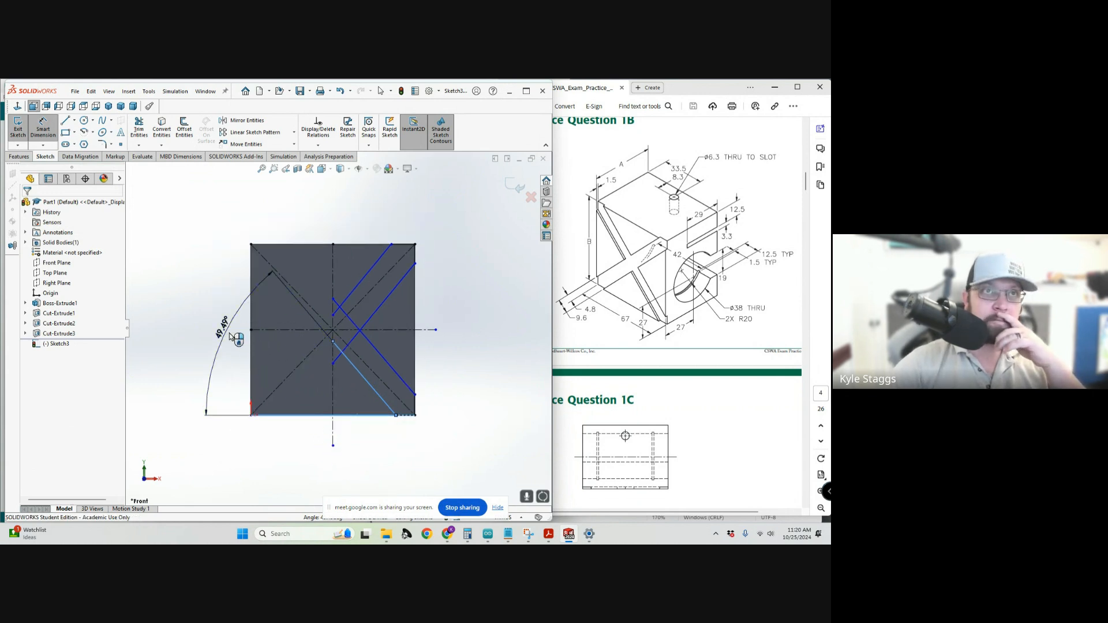
click(230, 335)
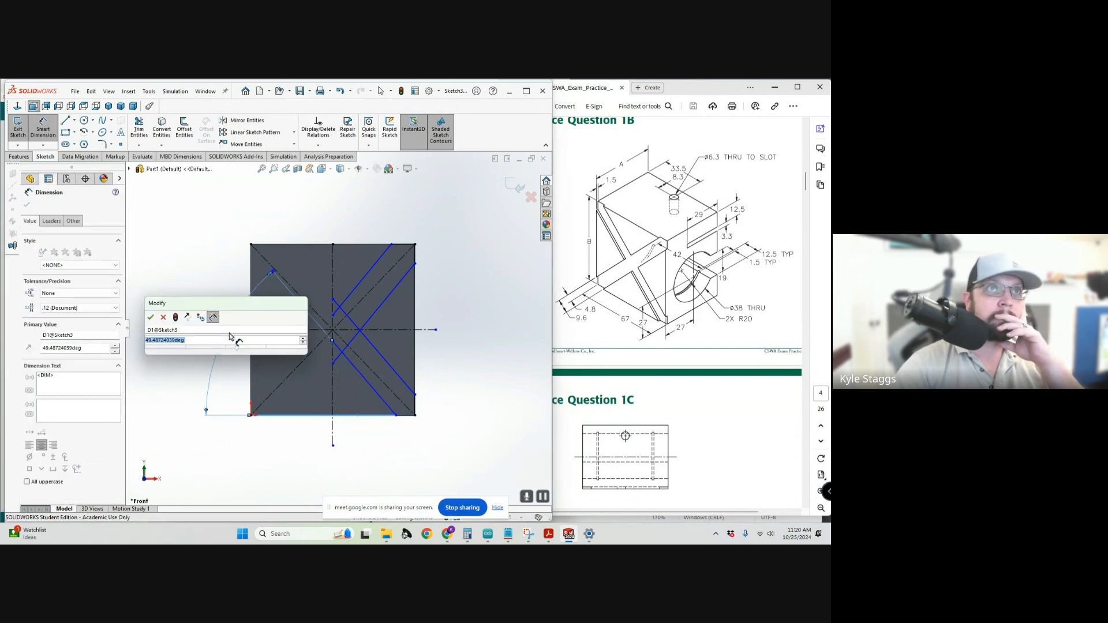
text(45)
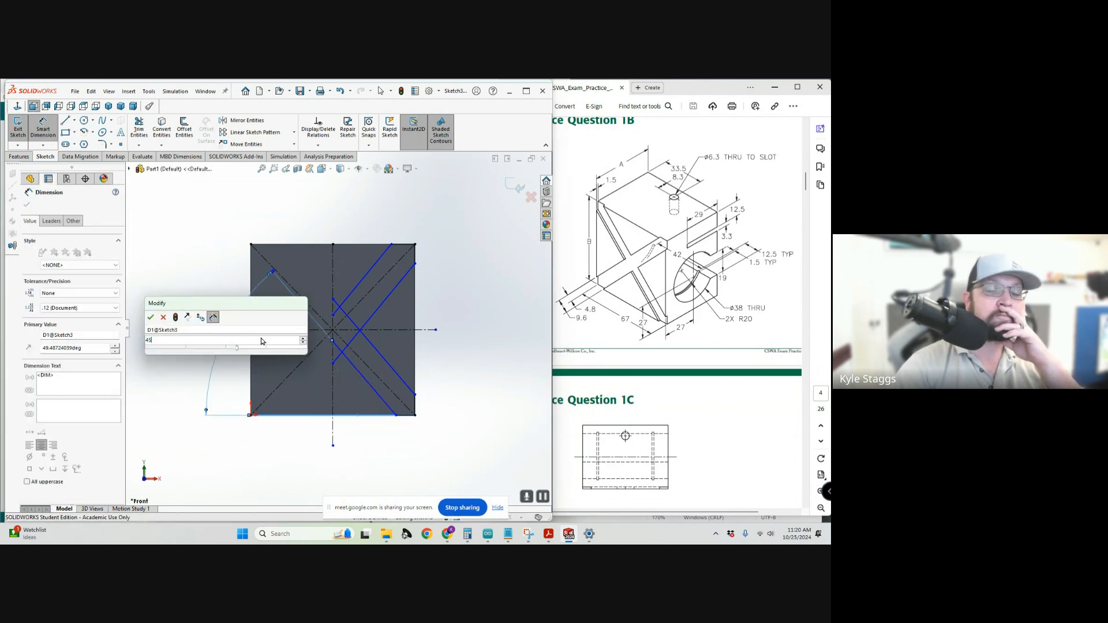
key(Return)
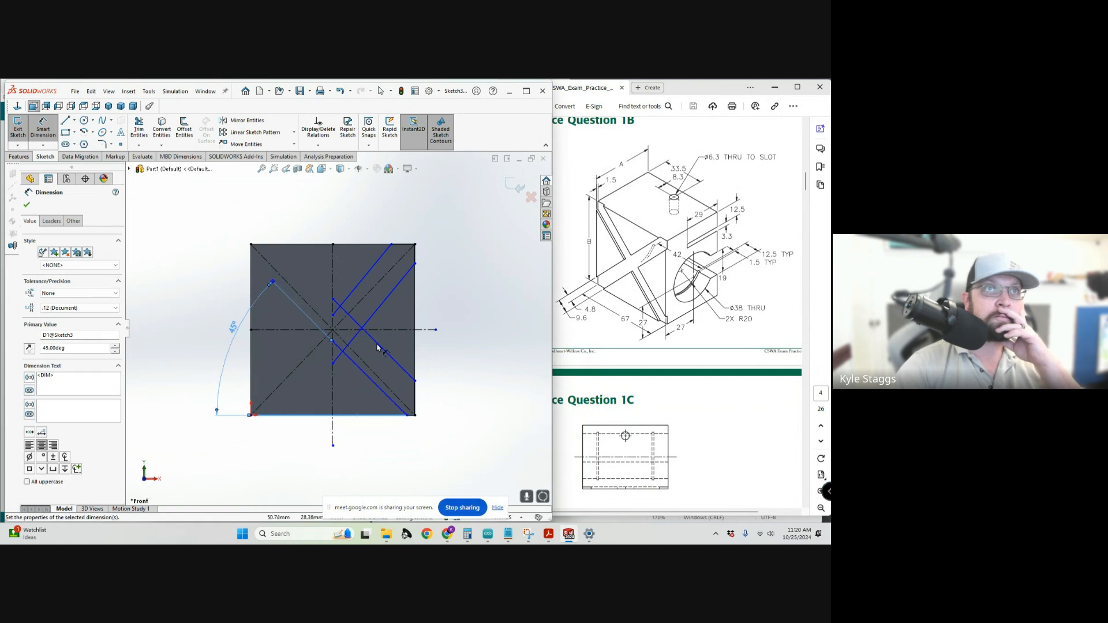
Dimension the angle between the upper groove's upper diagonal line and the top edge at 45 degrees.
click(363, 282)
click(347, 245)
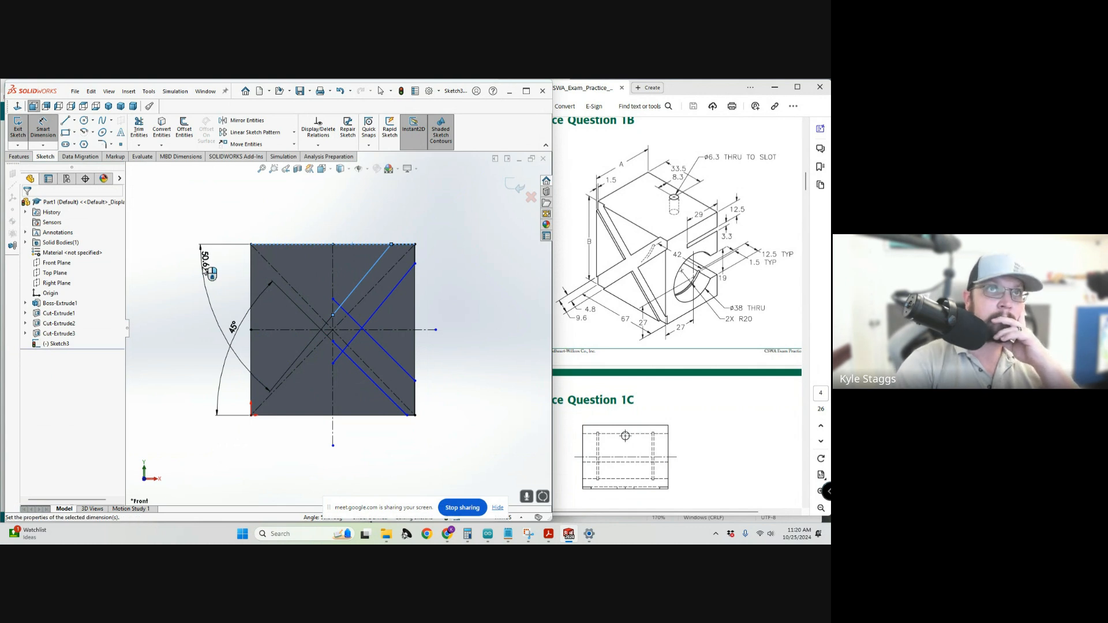
click(211, 274)
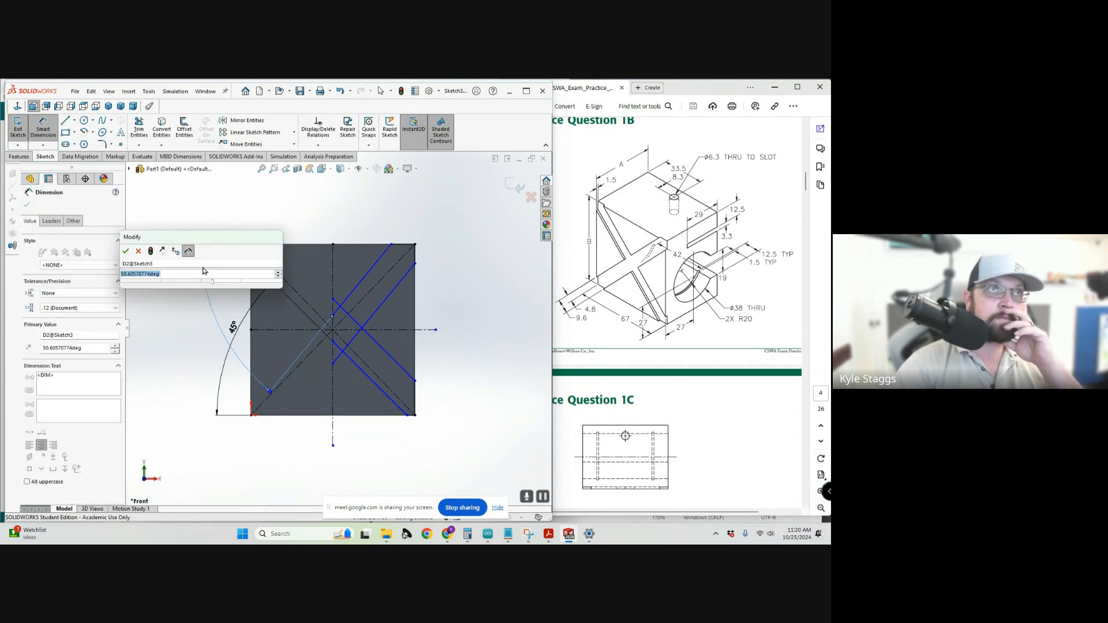
text(45)
key(Return)
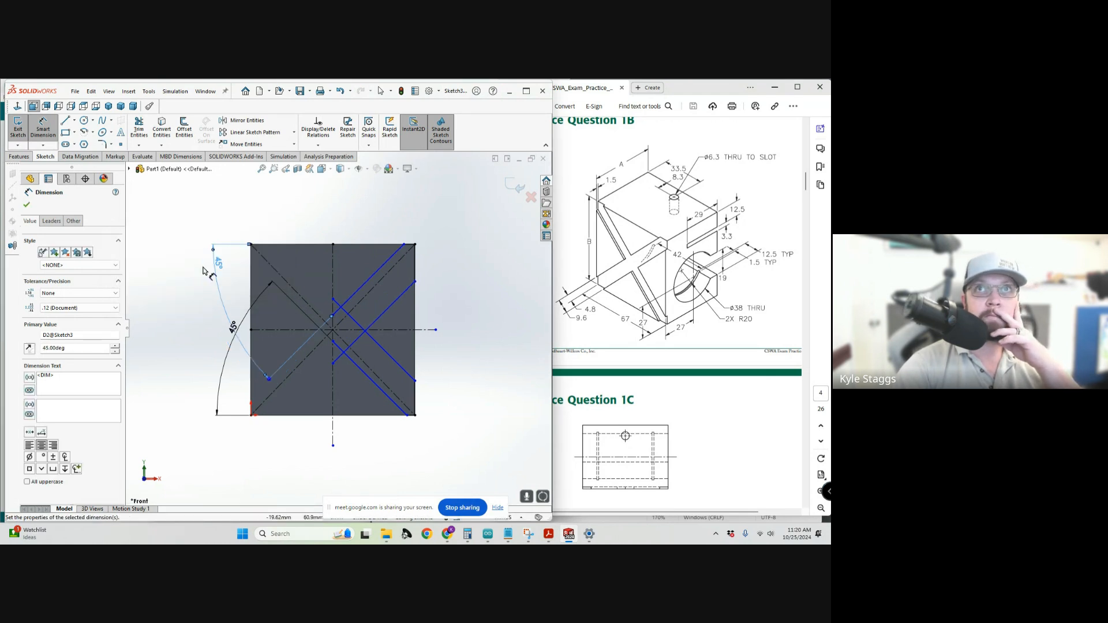
Dimension the distance between the upper groove's two parallel diagonal lines at 9.6 mm.
click(404, 297)
click(372, 275)
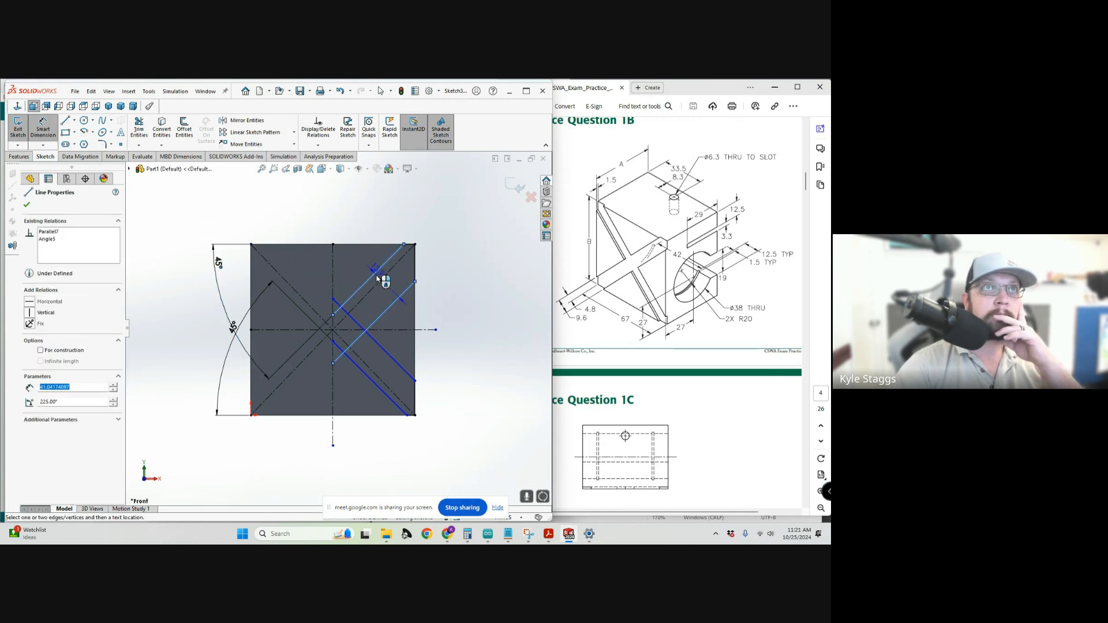
click(447, 221)
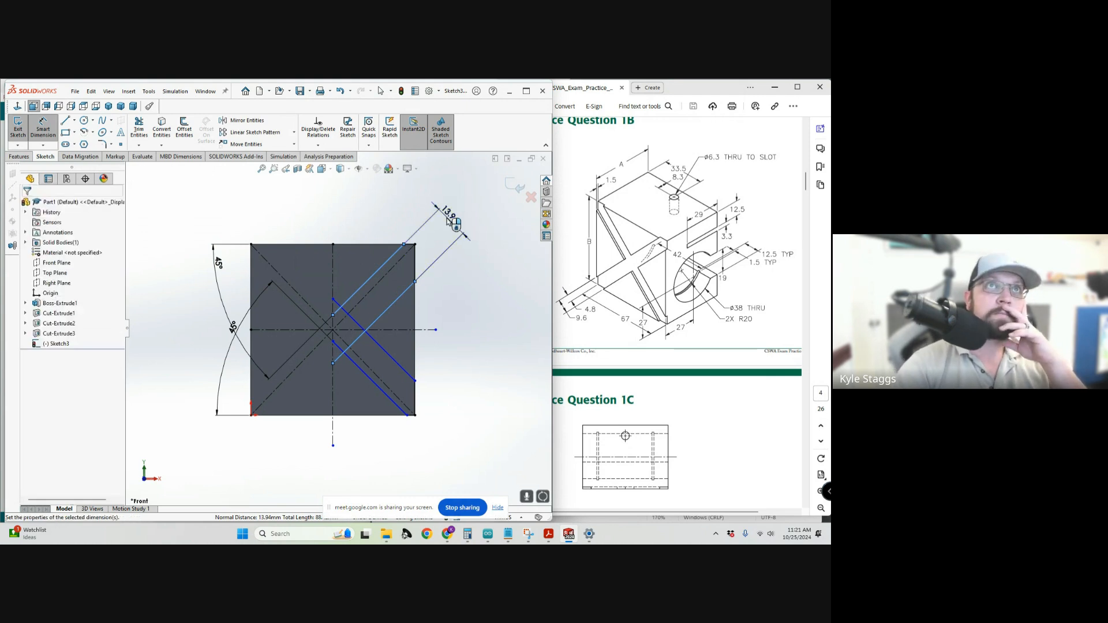
text(9.)
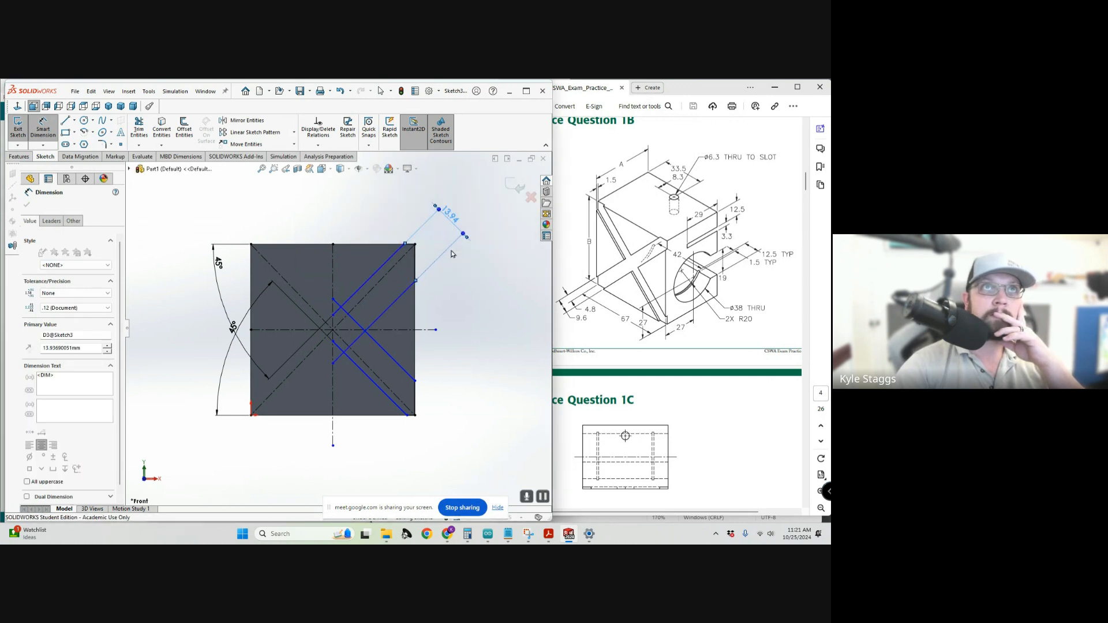
key(Escape)
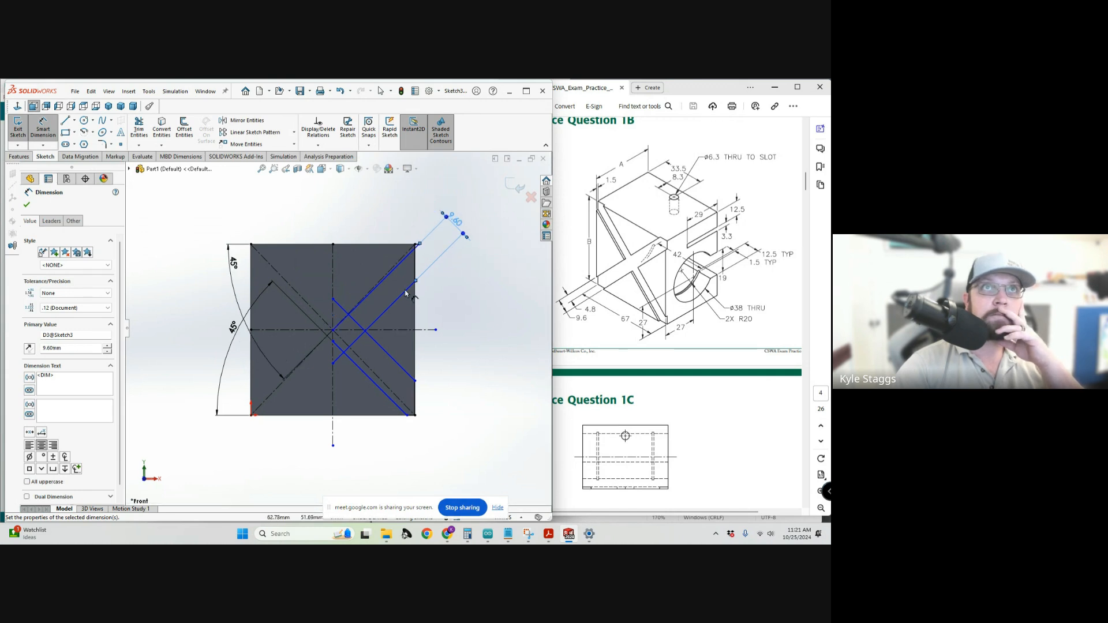
Try to dimension the upper groove's lower line against the diagonal centerline running to the top-right corner.
click(392, 278)
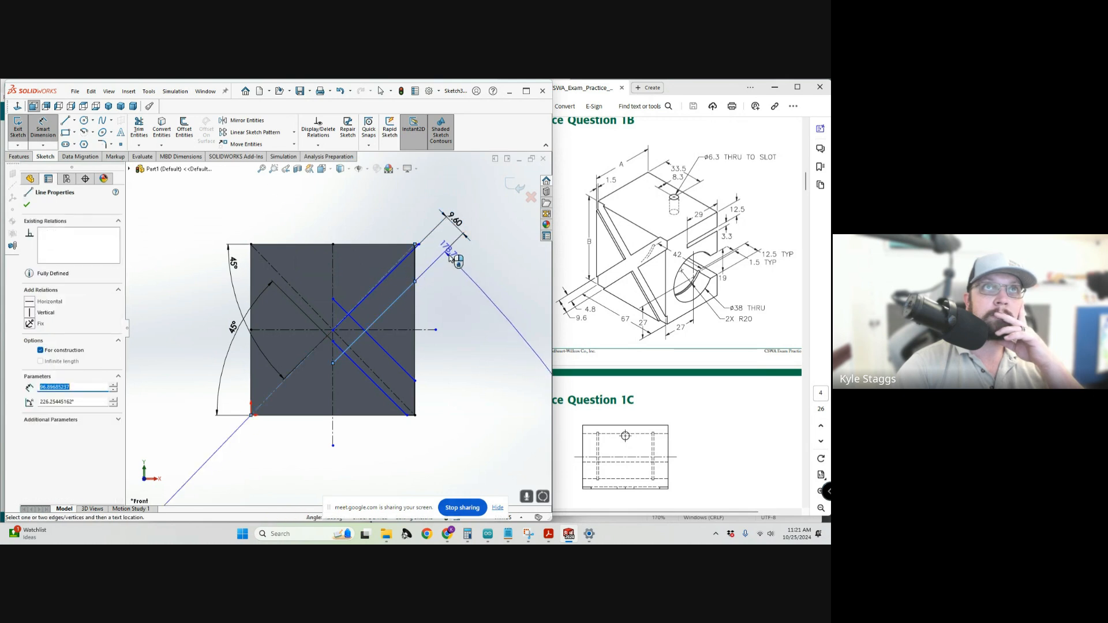
click(455, 253)
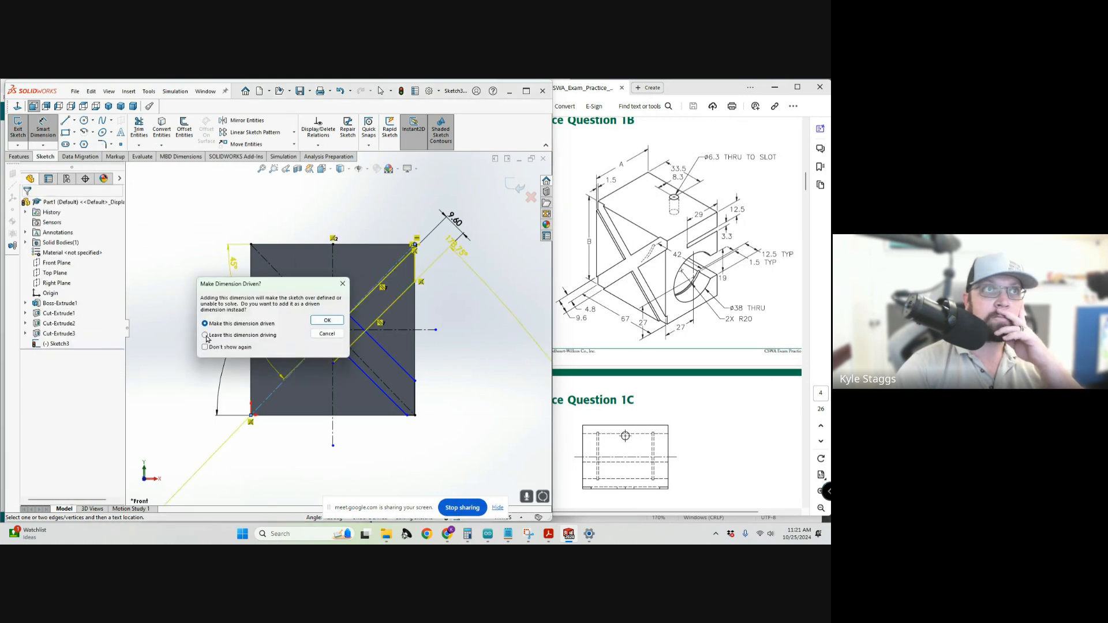
click(327, 335)
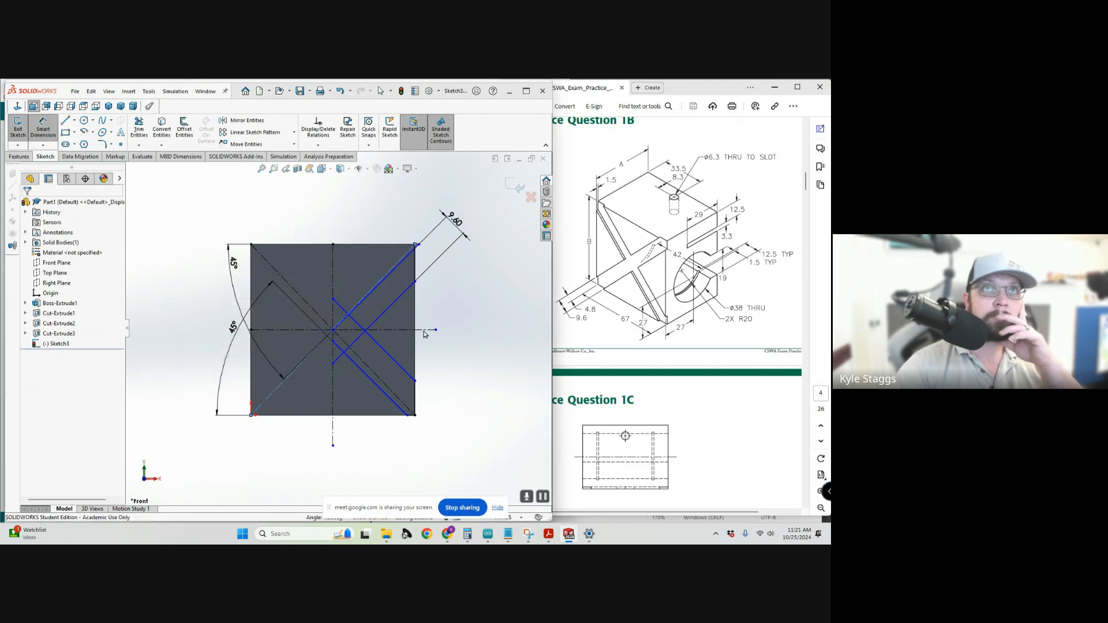
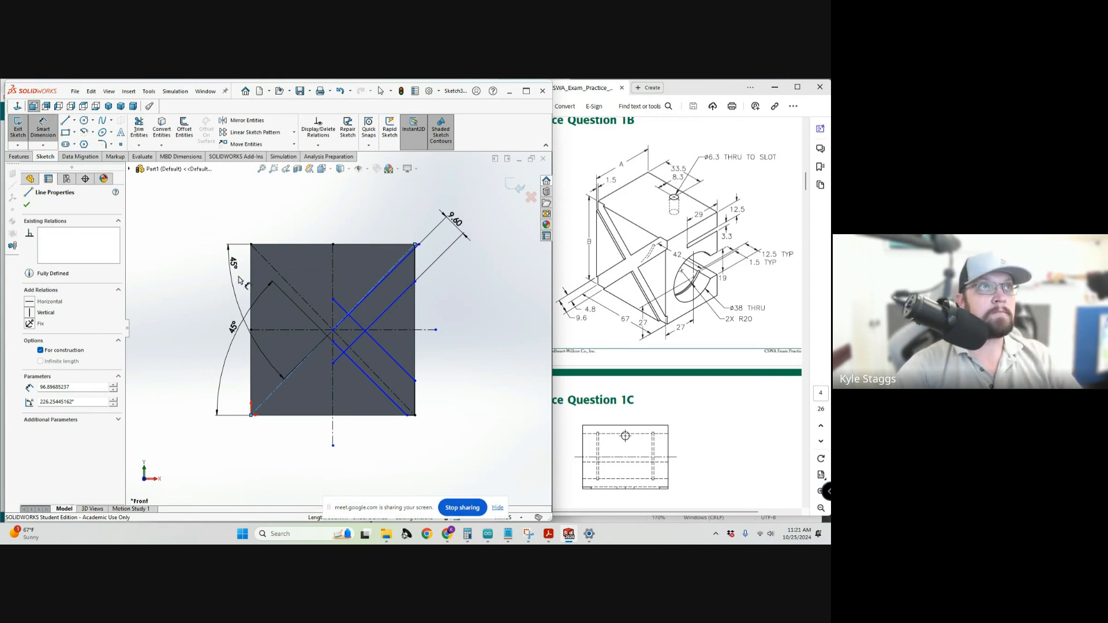
Delete the 45-degree angle dimension between the upper groove line and the top edge.
key(Escape)
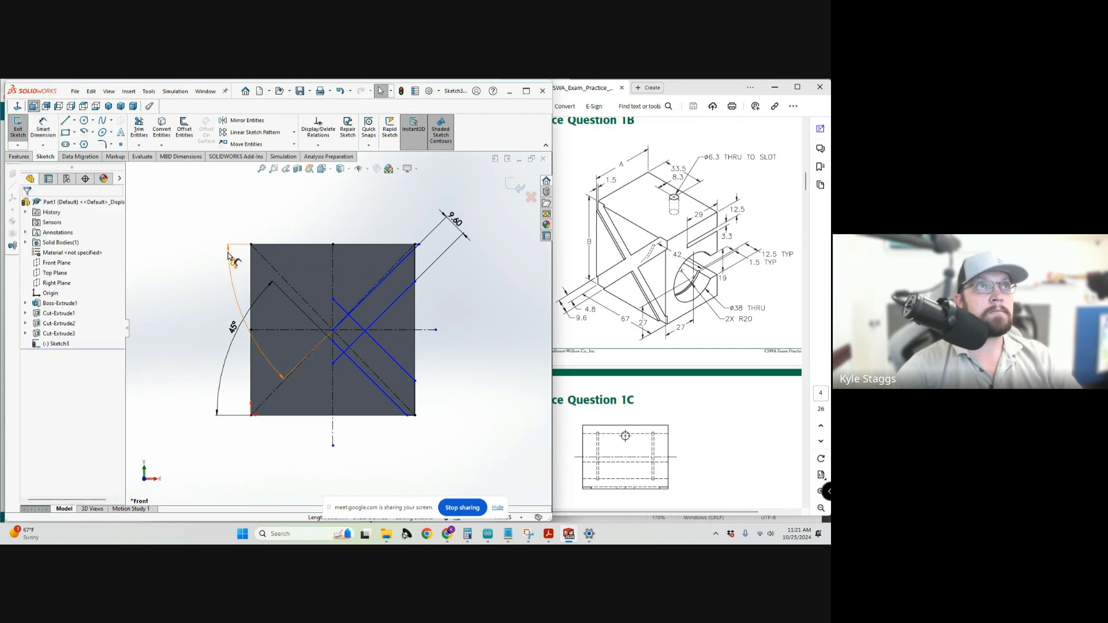
double_click(229, 257)
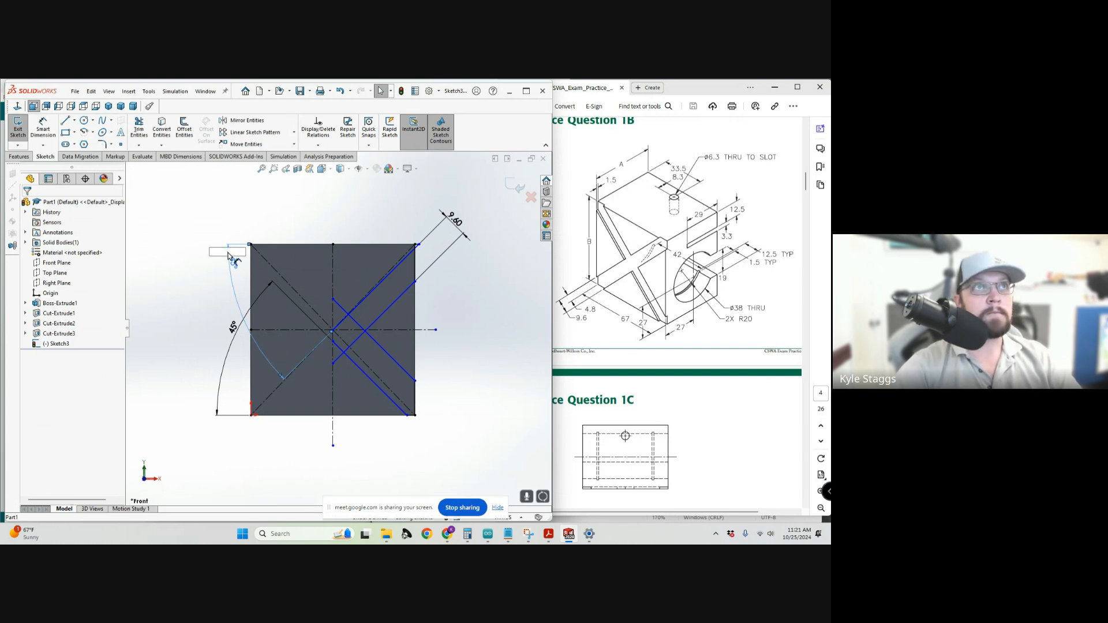
click(250, 246)
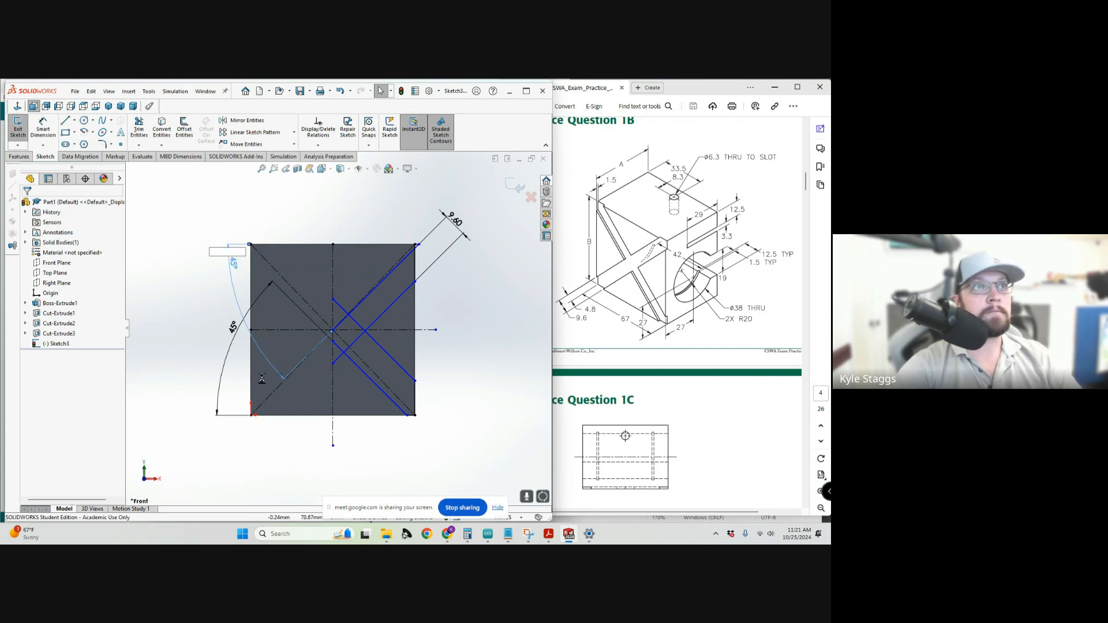
click(474, 306)
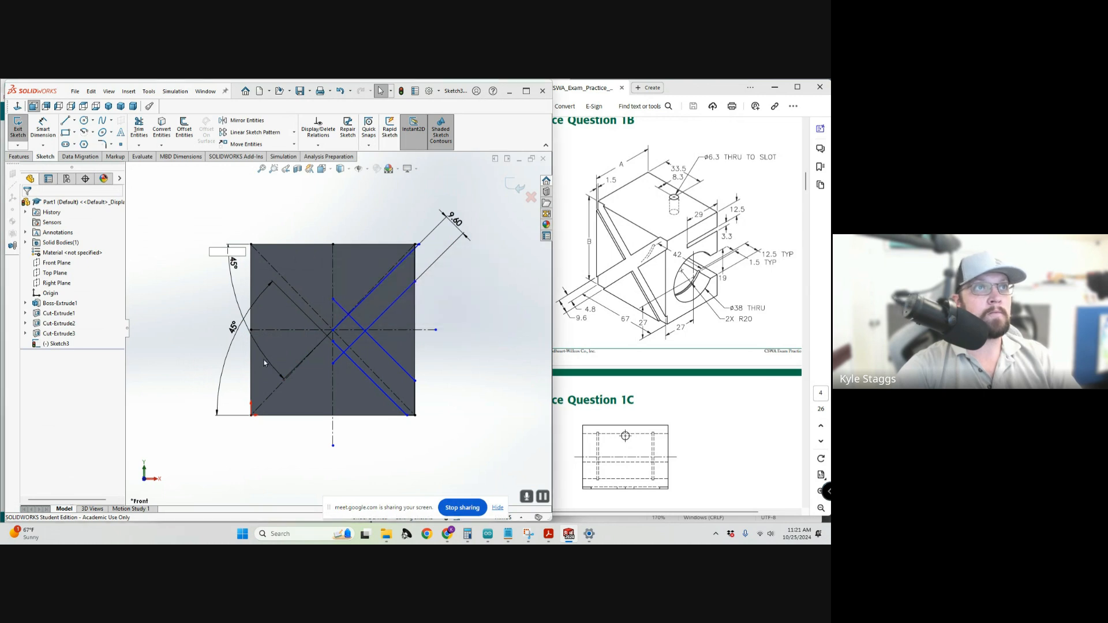
click(207, 331)
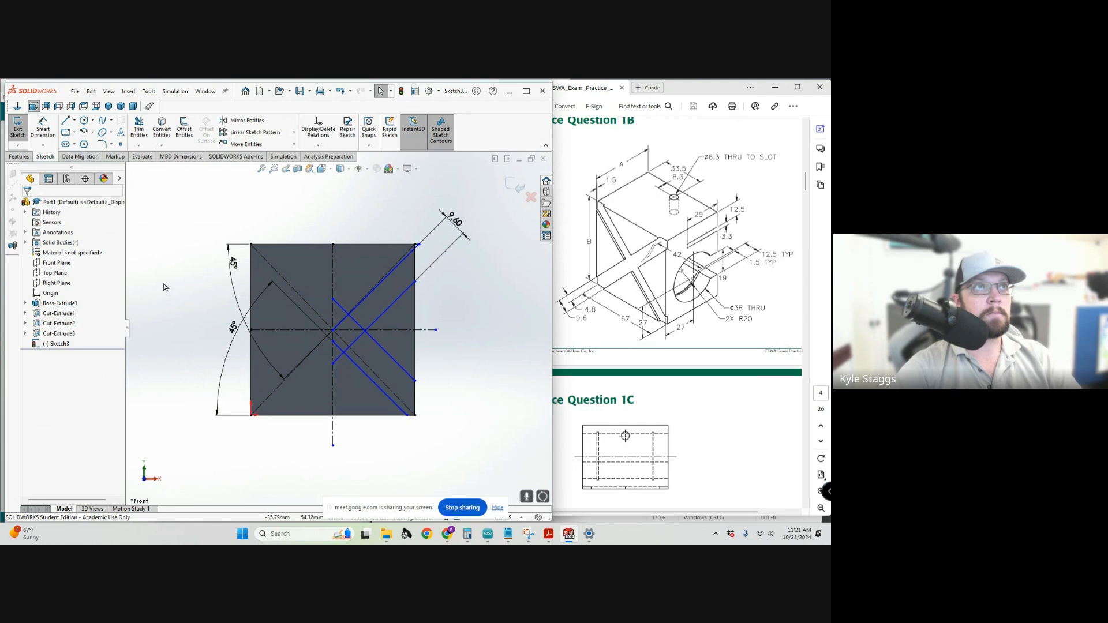
click(279, 378)
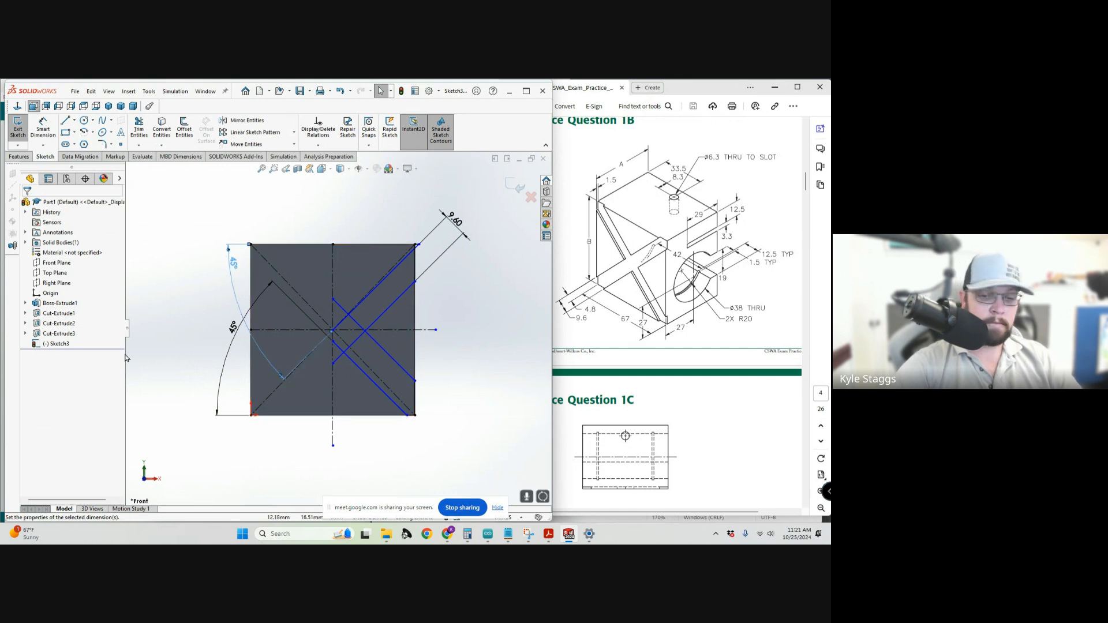
key(Delete)
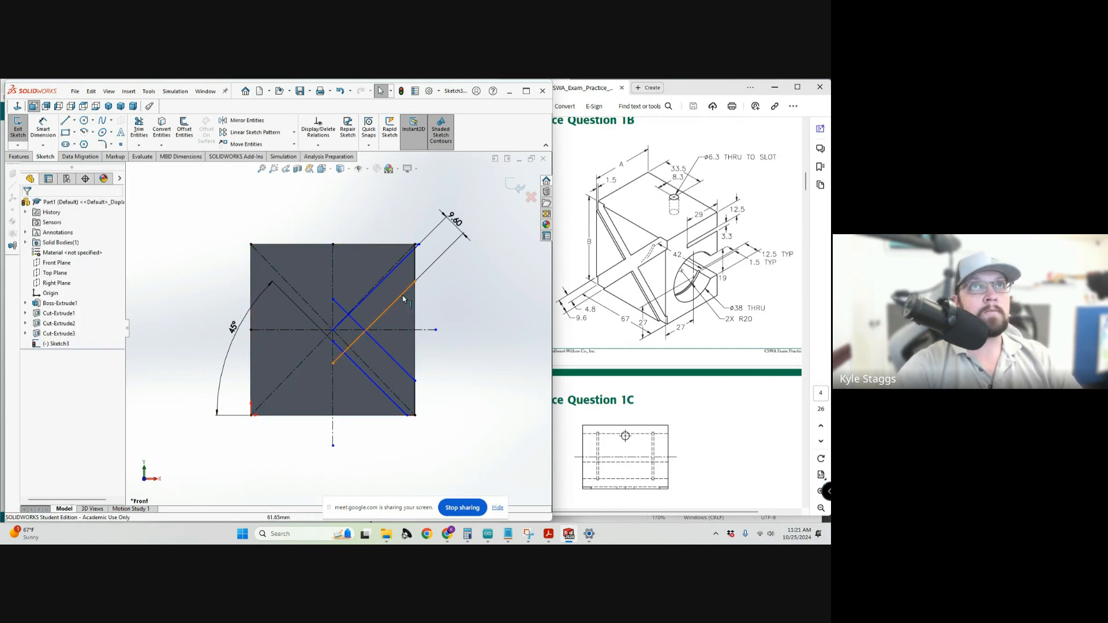
Dimension the angle between the upper groove's lower line and the diagonal centerline through the top-right corner at 180 degrees.
click(44, 127)
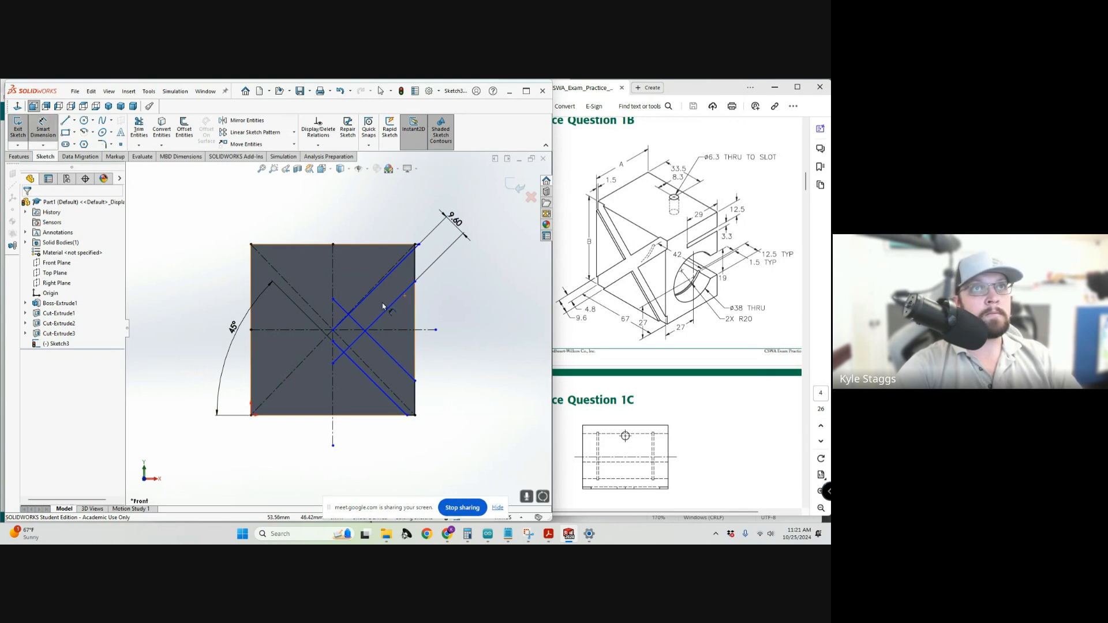
click(372, 286)
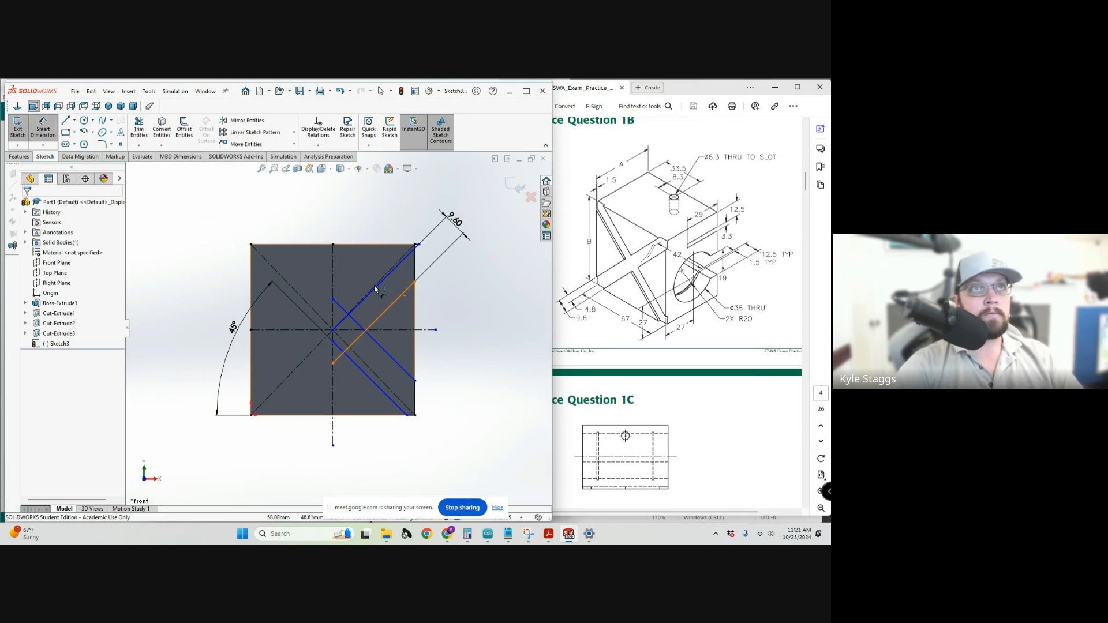
click(398, 298)
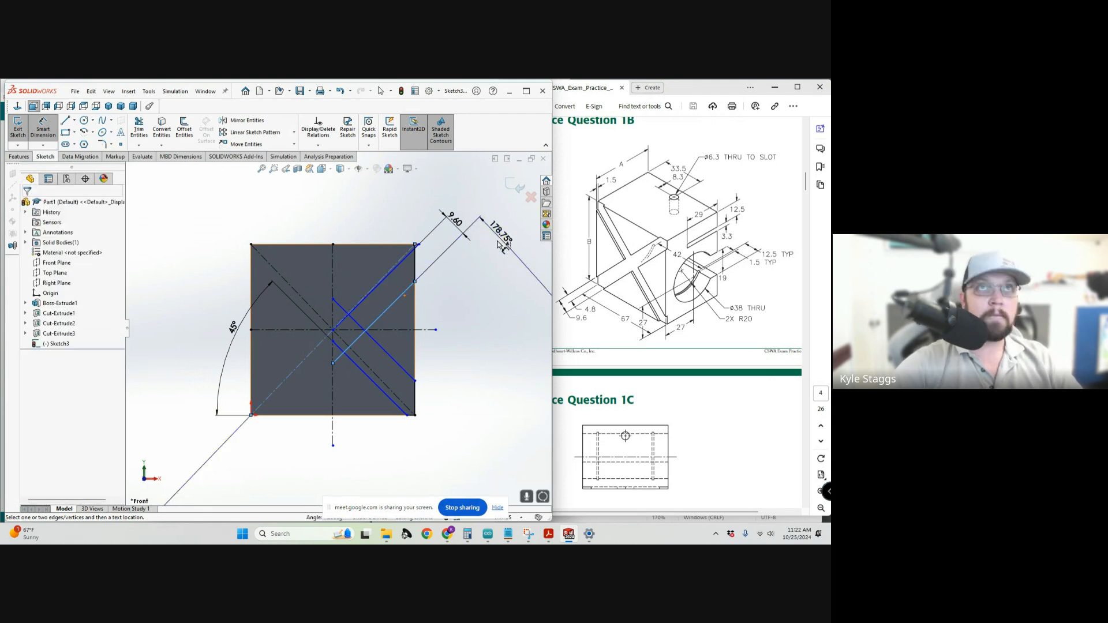
click(497, 244)
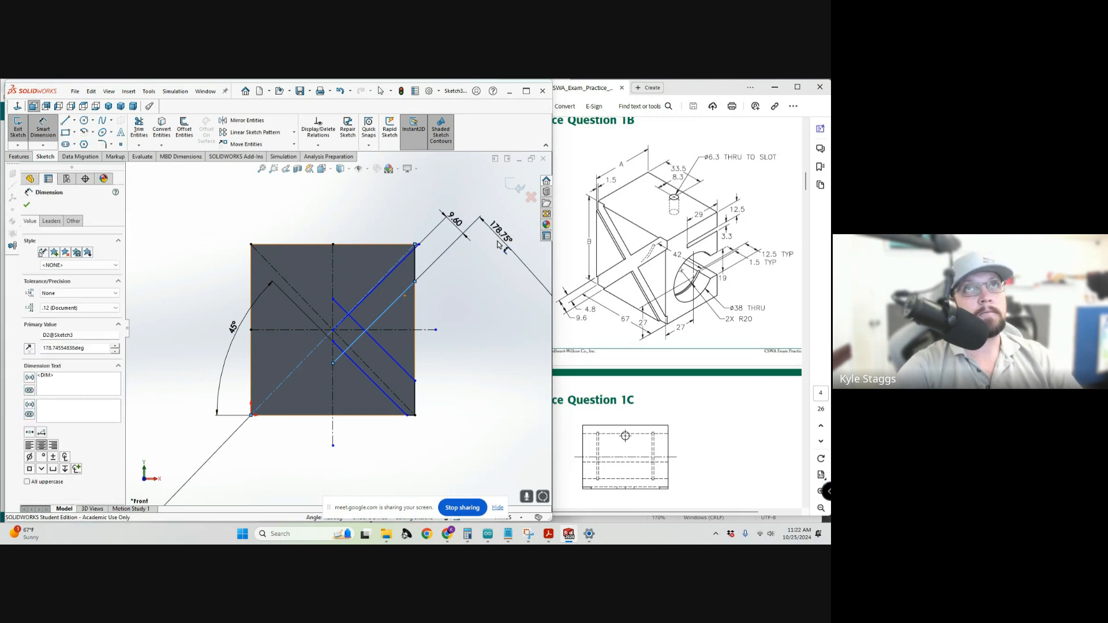
text(180)
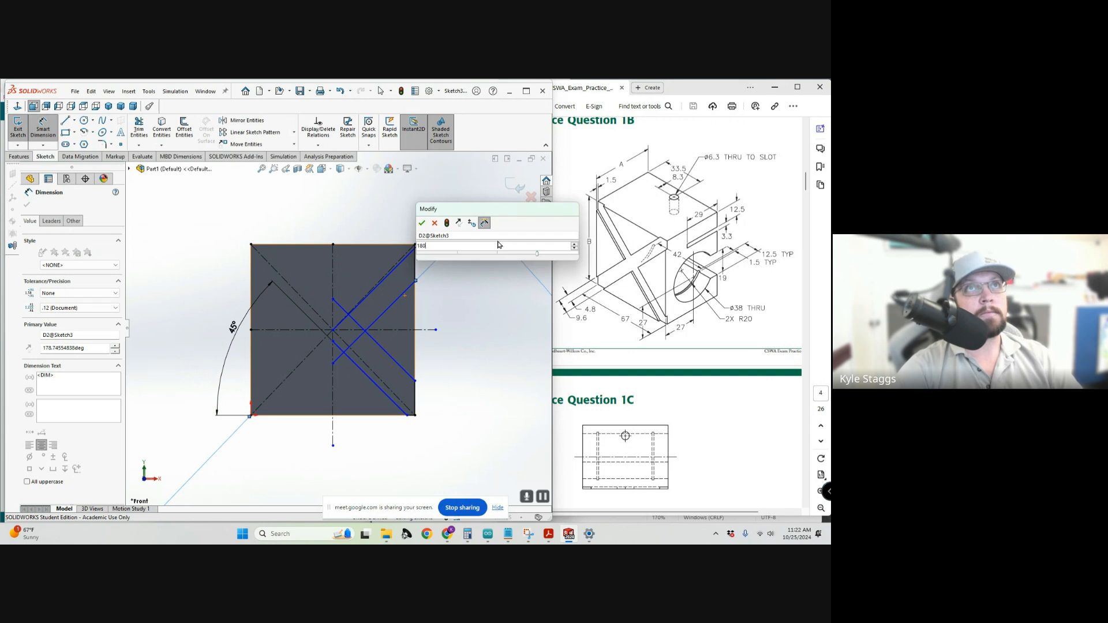
key(Escape)
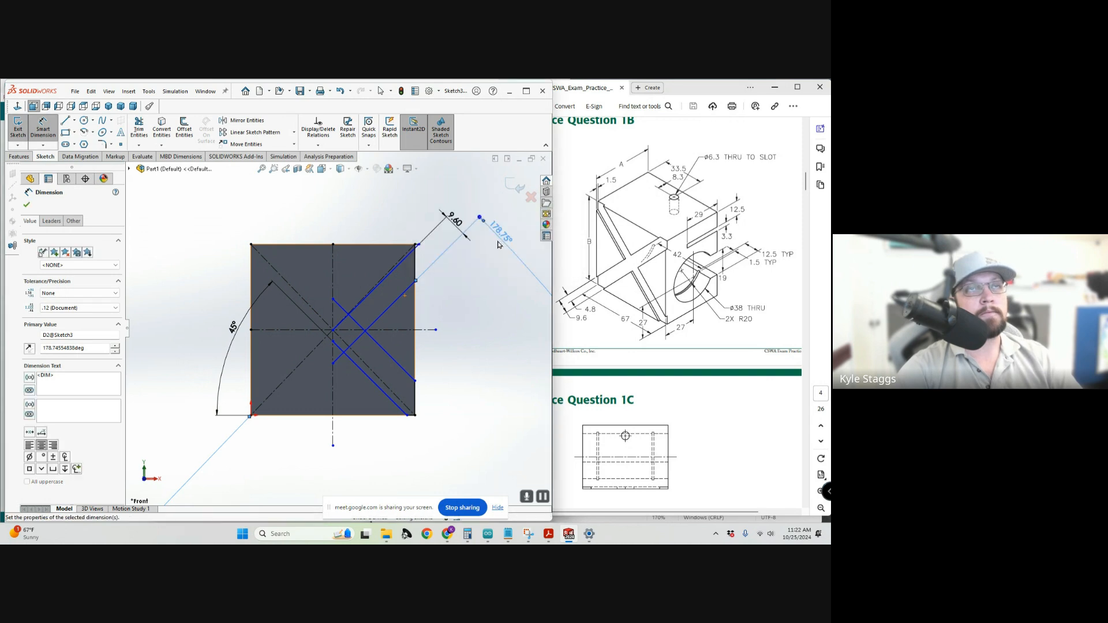
Add a driven distance dimension between the upper groove's lower line and its diagonal centerline, and try to edit its value.
click(398, 300)
click(317, 345)
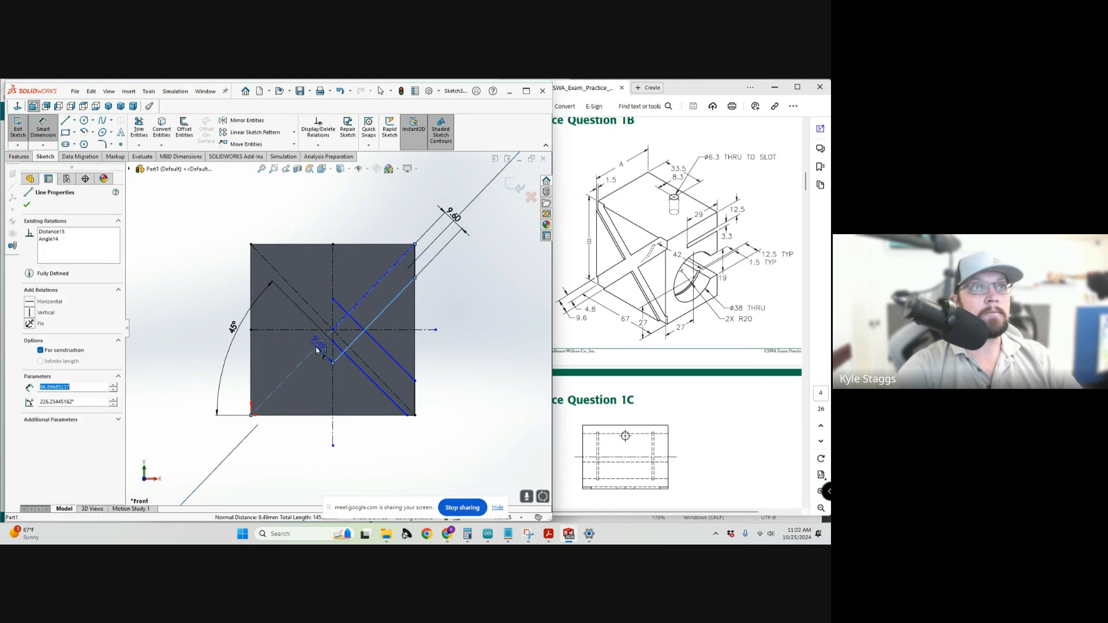
click(486, 261)
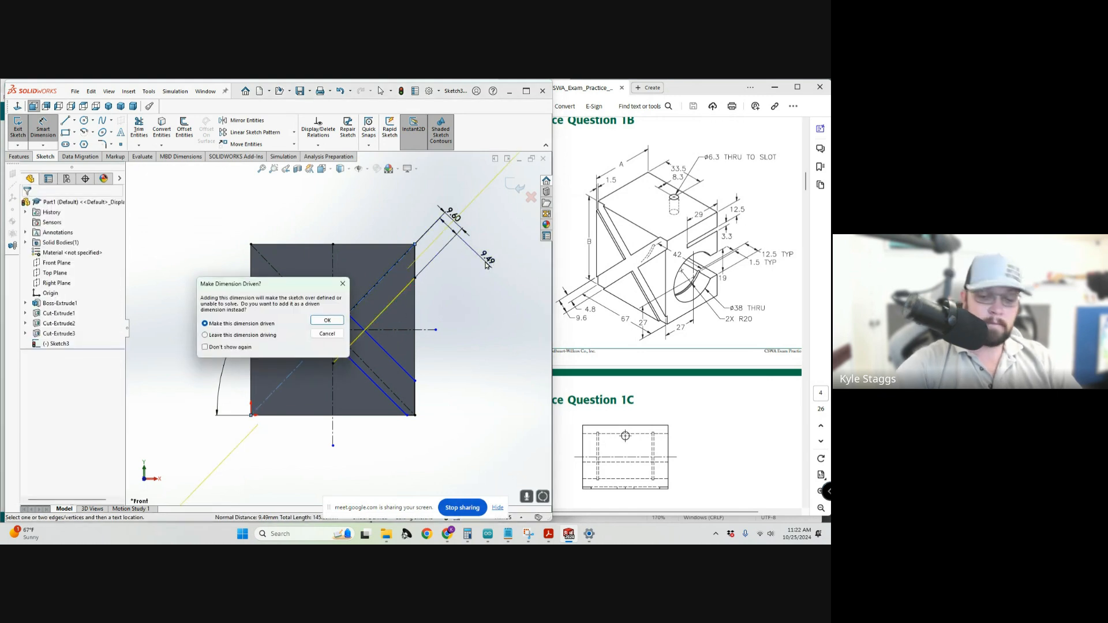
key(Return)
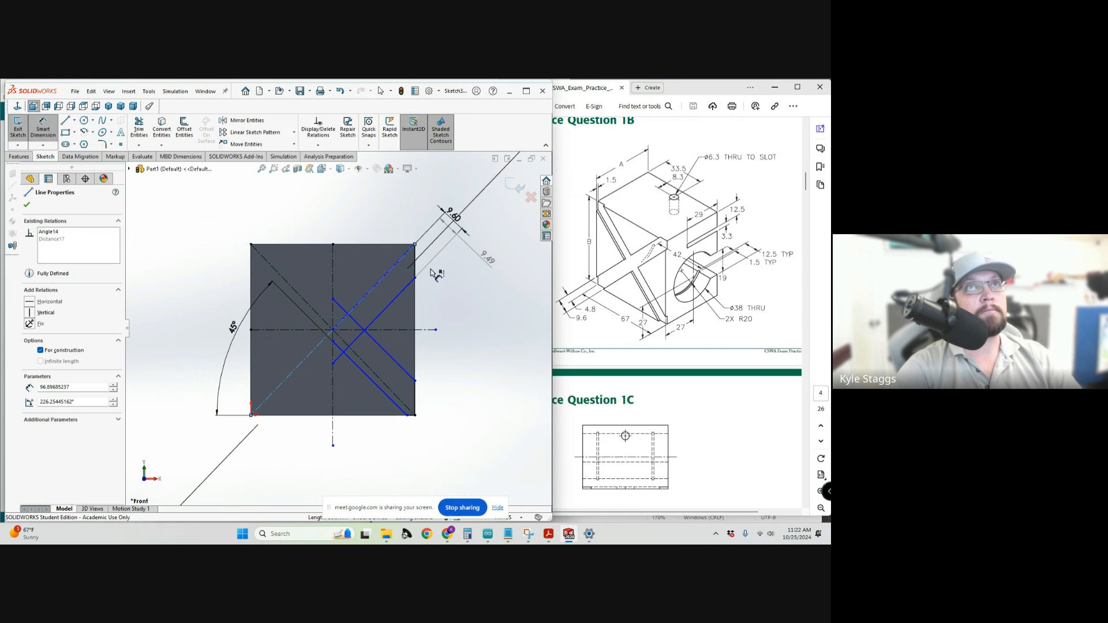
double_click(483, 259)
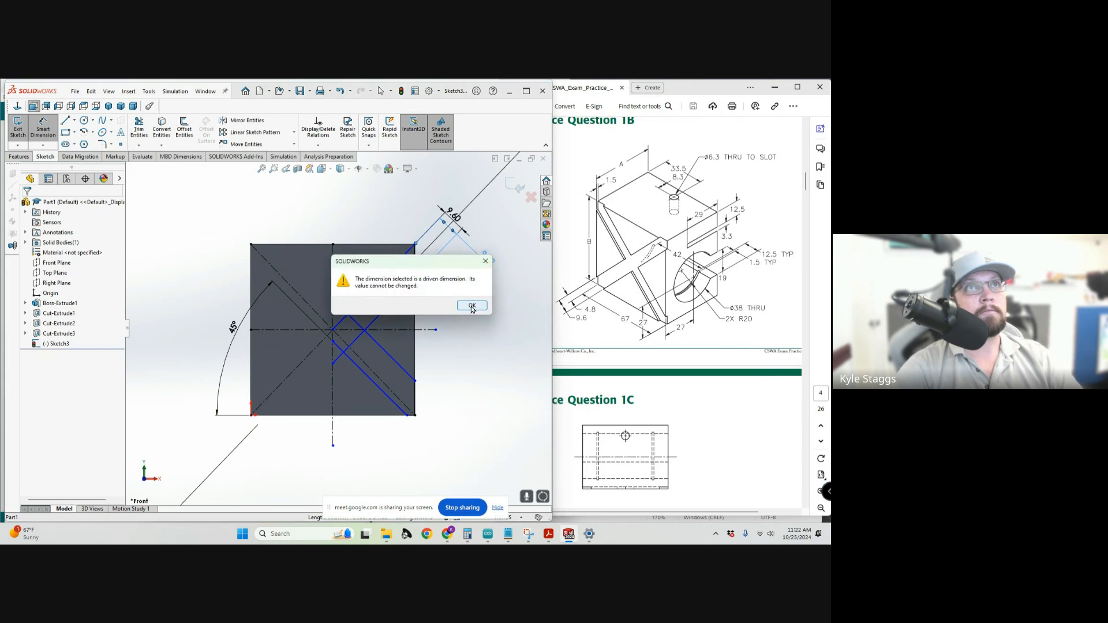
click(472, 306)
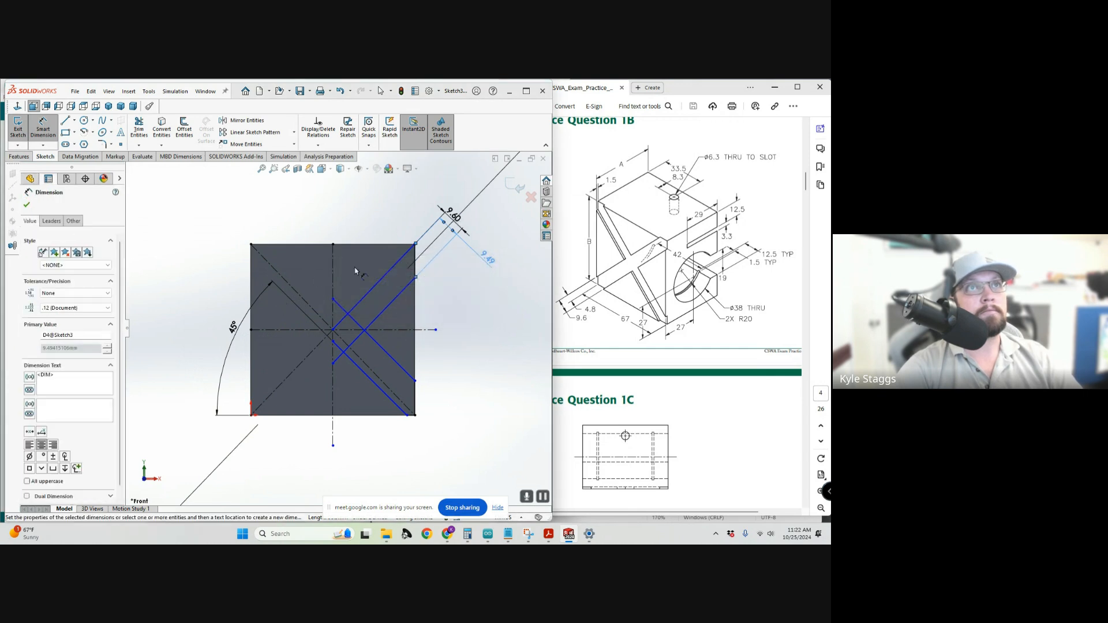
Move the upper groove's upper line off the top-right corner, so the diagonal centerline runs between the two groove lines.
scroll(355, 271, up, 3)
scroll(355, 315, down, 5)
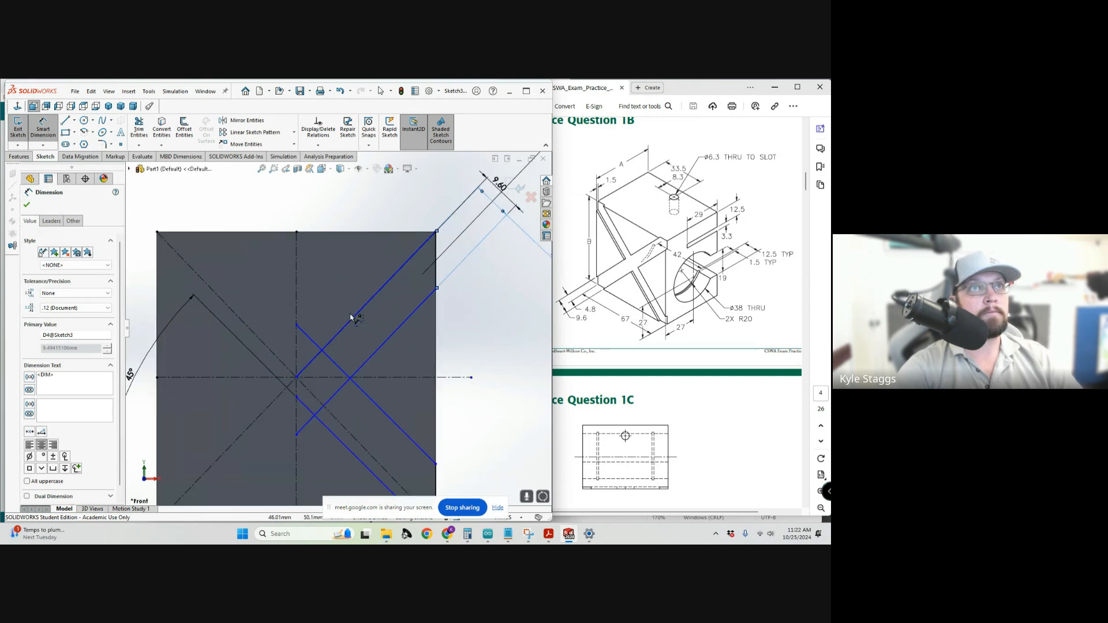
scroll(350, 317, down, 1)
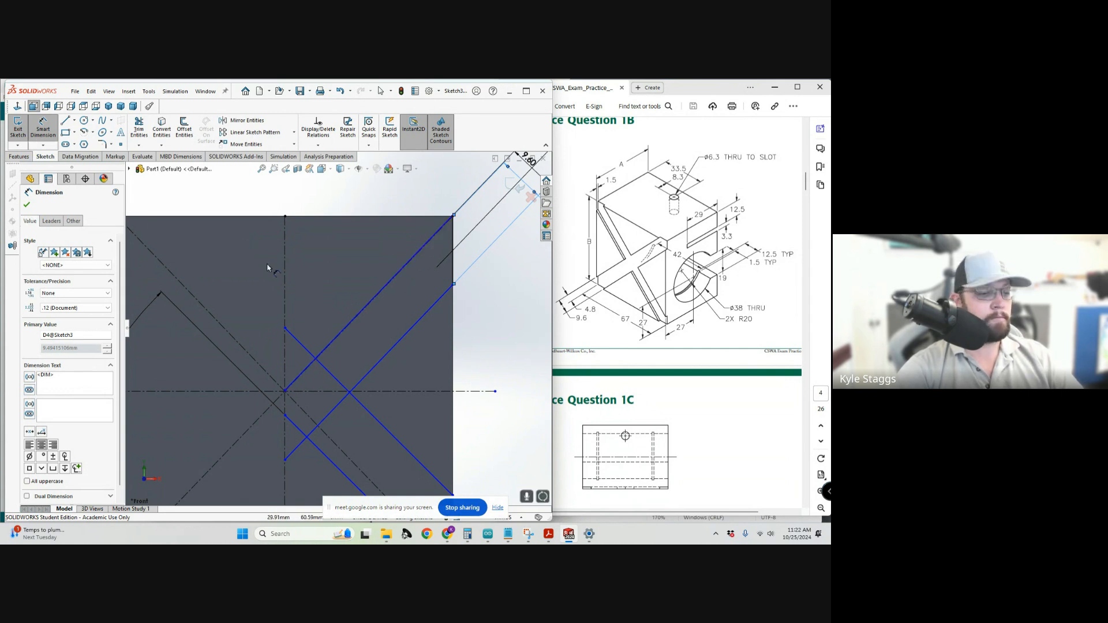
key(Escape)
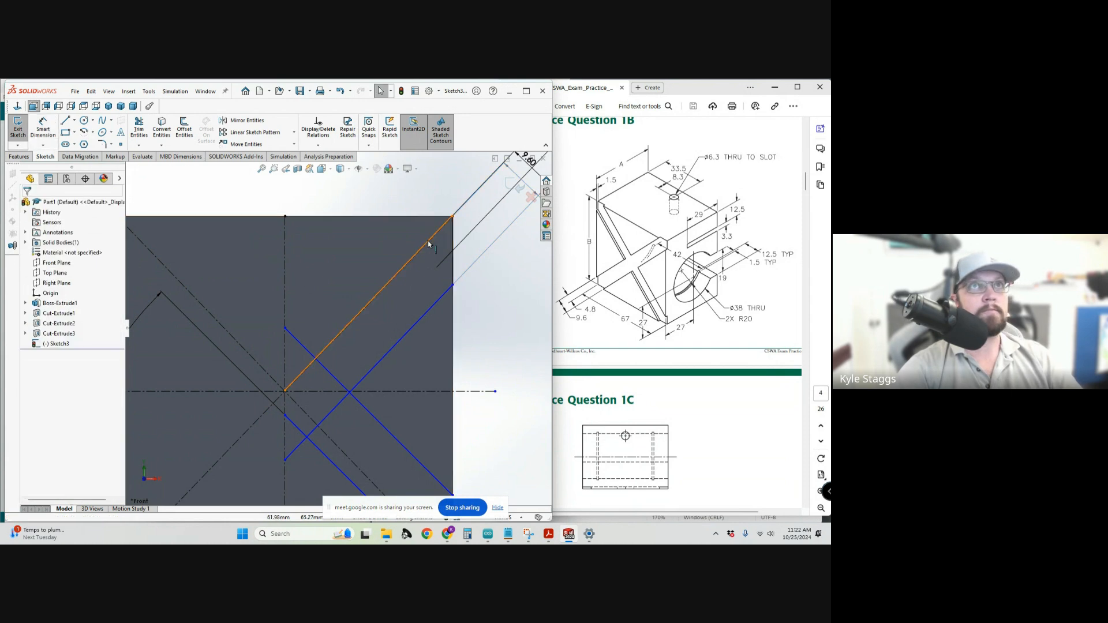
drag(419, 235, 403, 234)
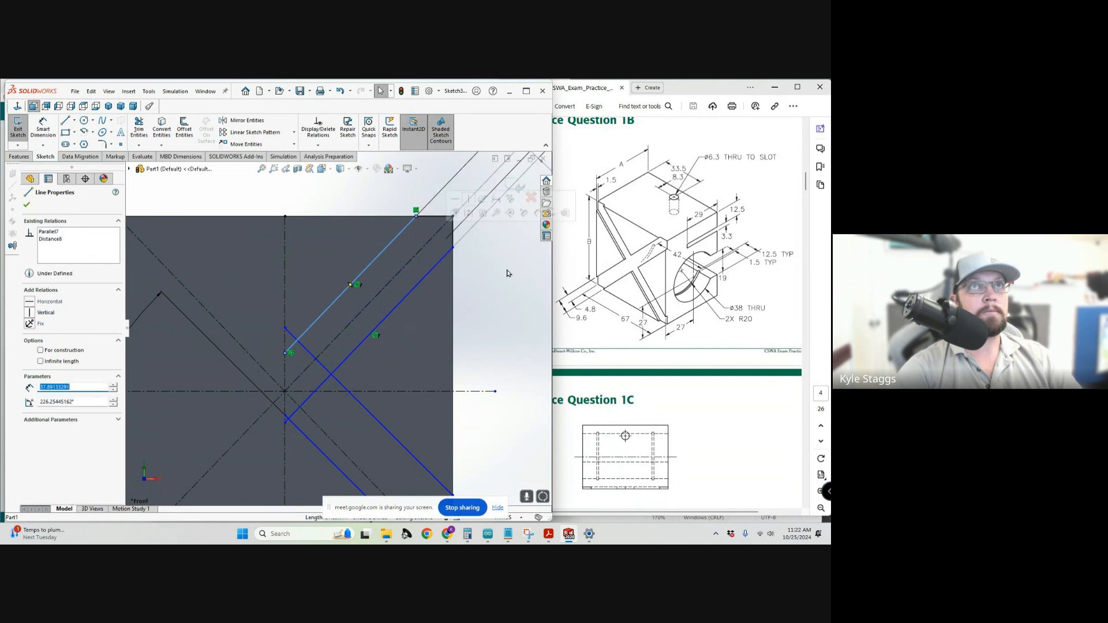
scroll(508, 274, up, 2)
scroll(462, 244, down, 1)
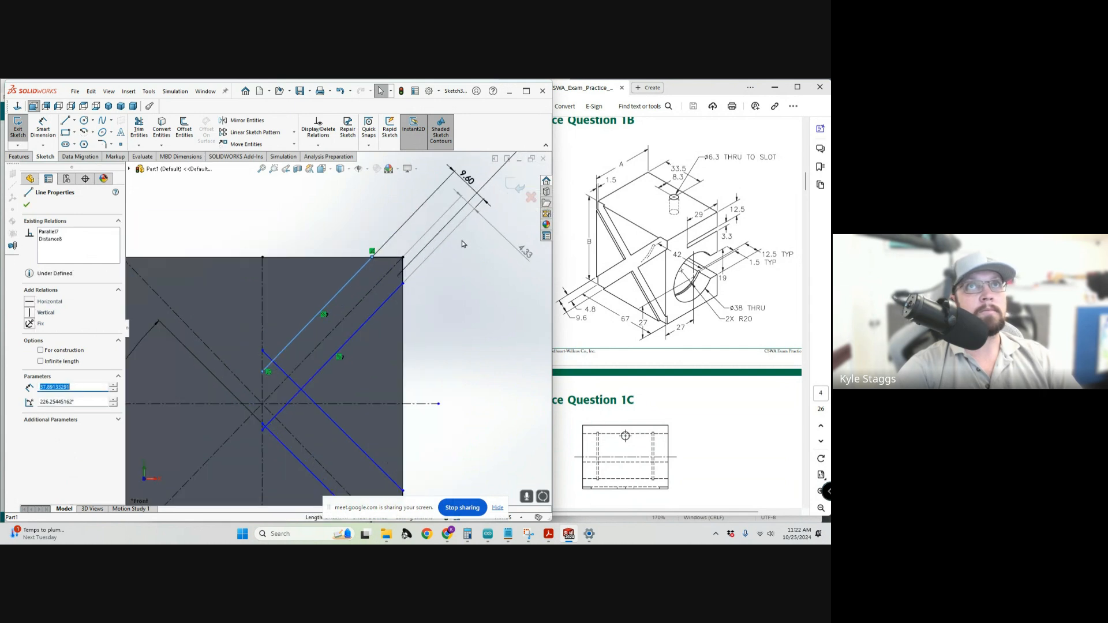
Delete the driven distance dimension between the upper groove's lower line and its diagonal centerline.
double_click(525, 254)
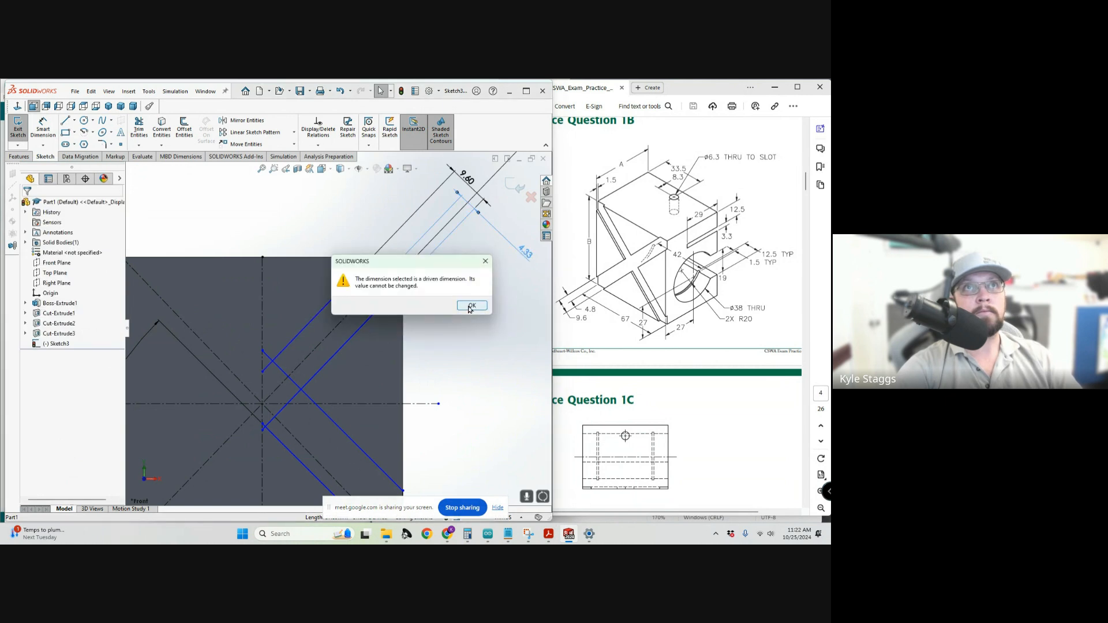
click(471, 307)
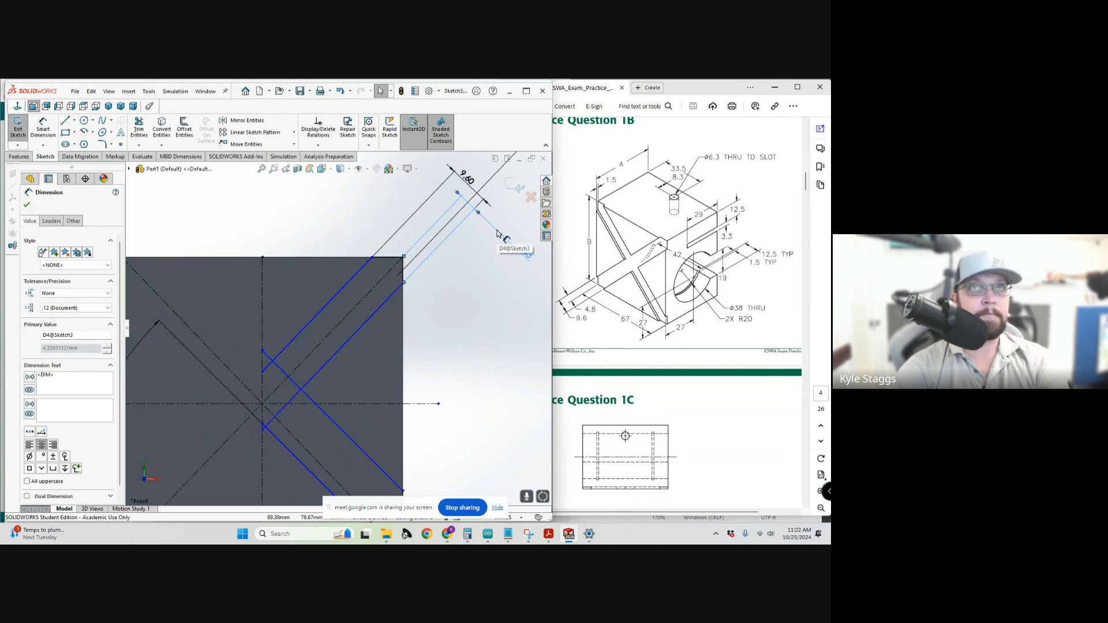
key(Delete)
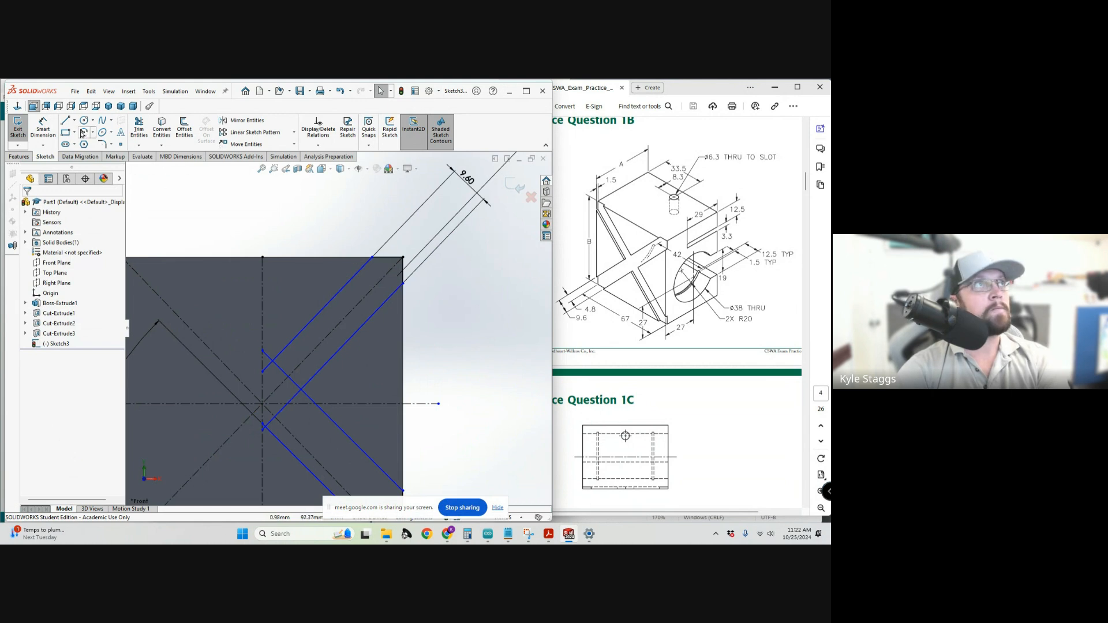
Dimension the distance between the upper groove's lower line and its diagonal centerline at 4.8 mm, as a driving dimension.
click(43, 128)
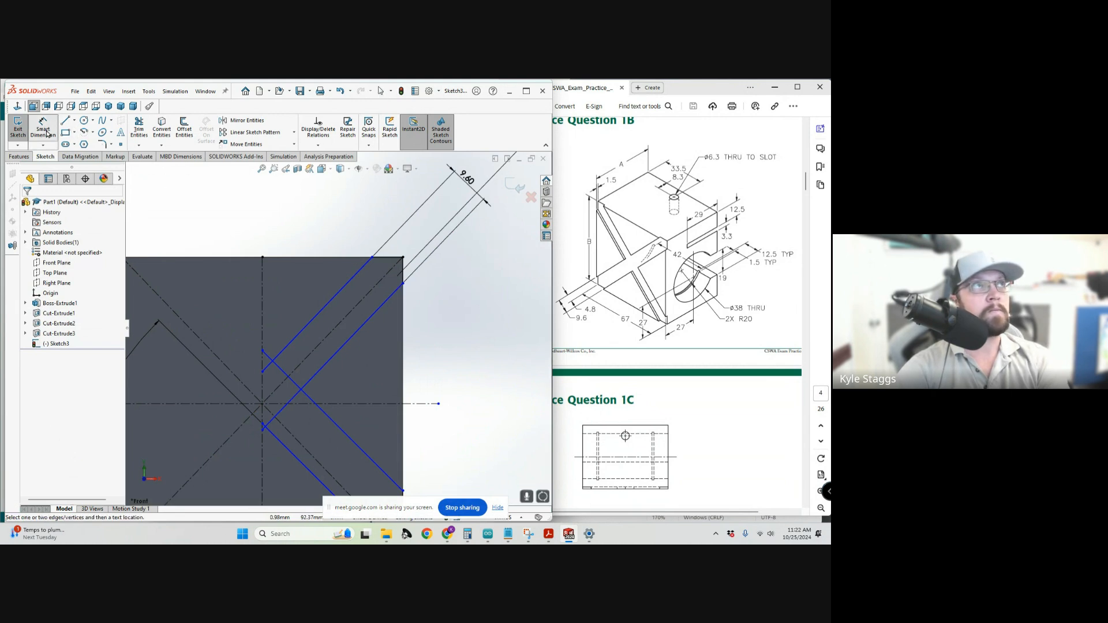
click(366, 301)
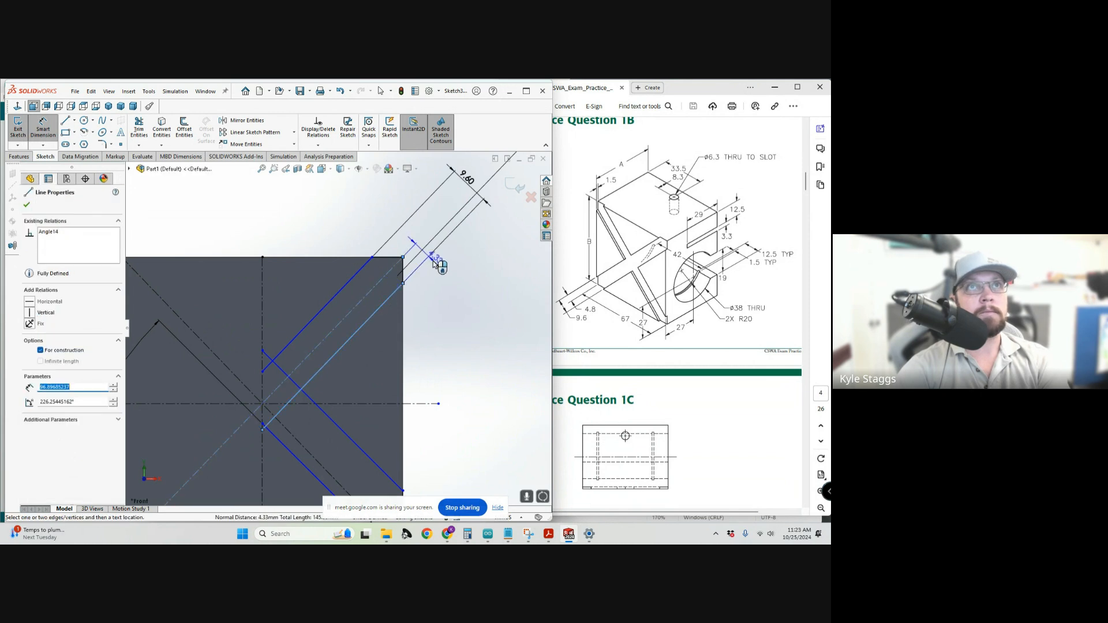
click(460, 257)
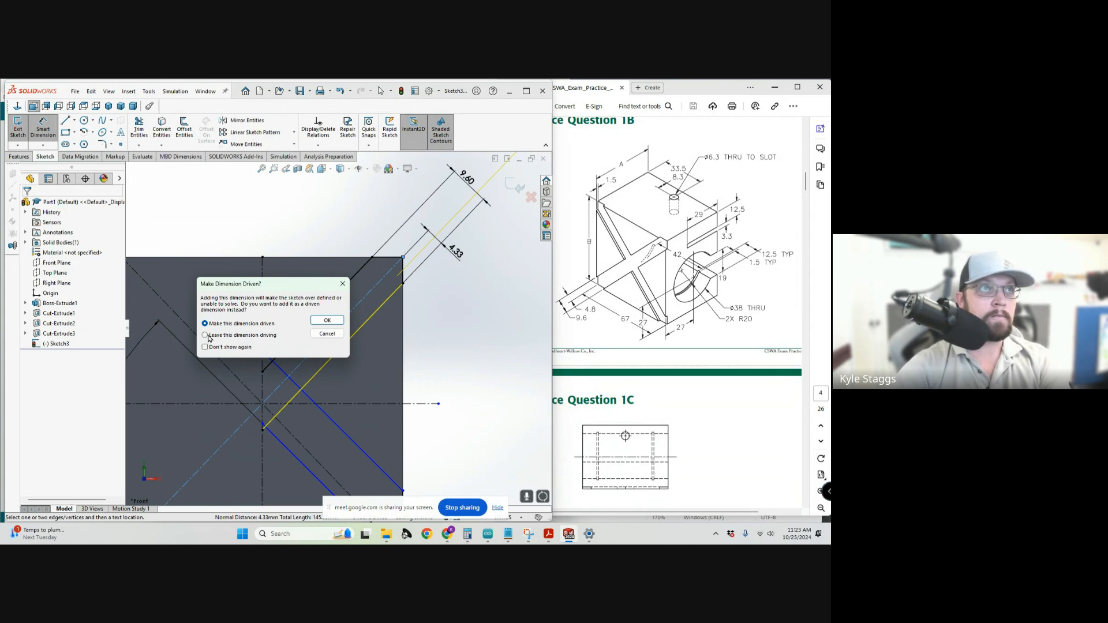
key(Return)
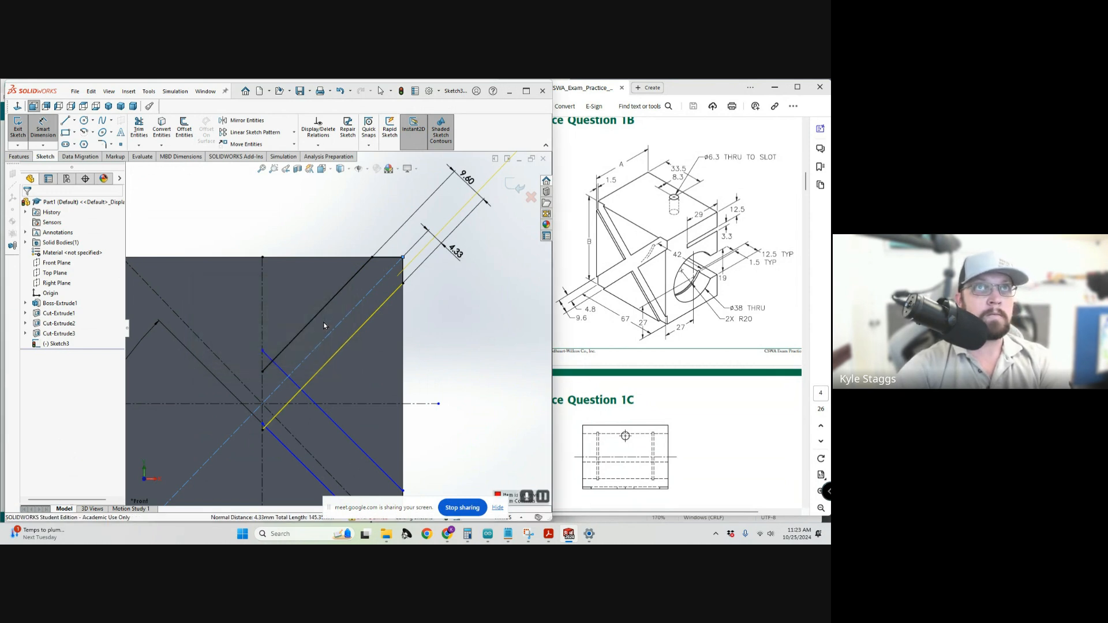
click(458, 258)
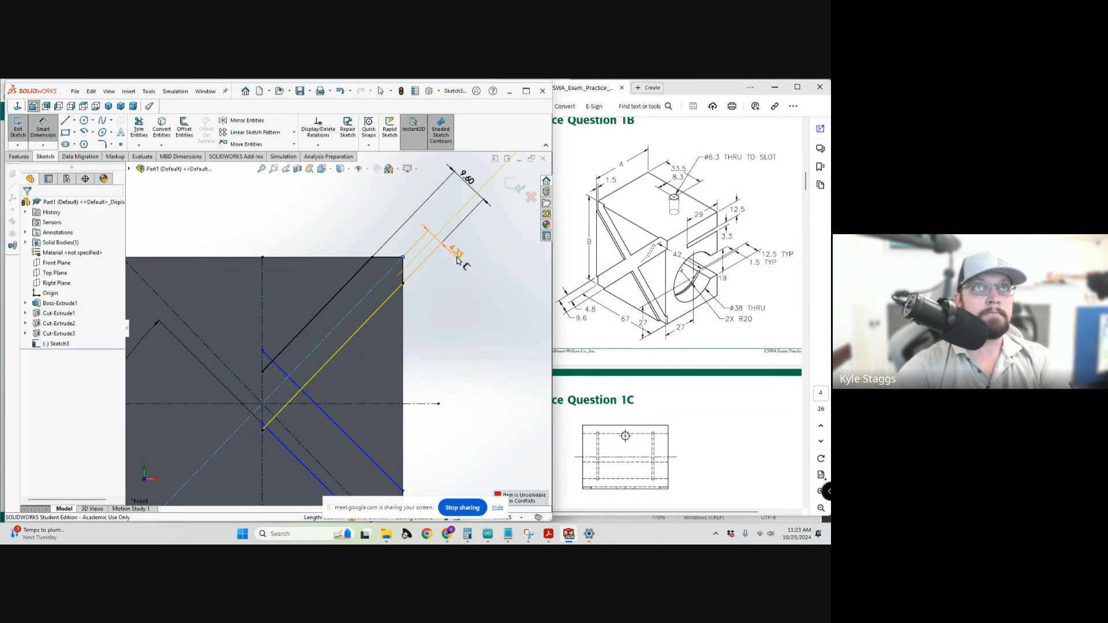
text(4)
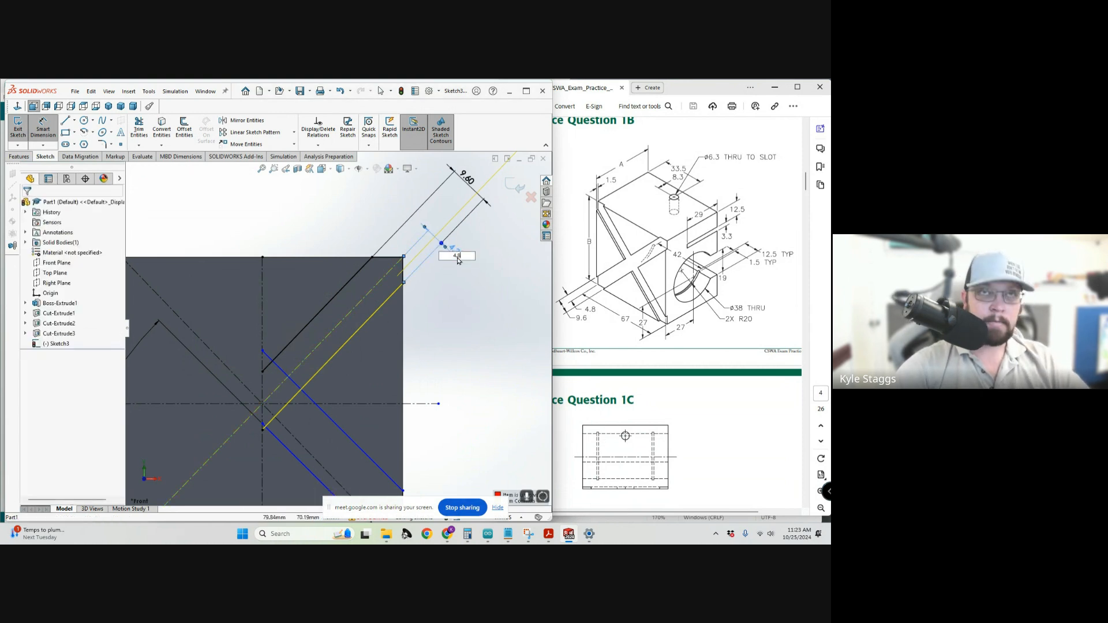
text(.8)
key(Return)
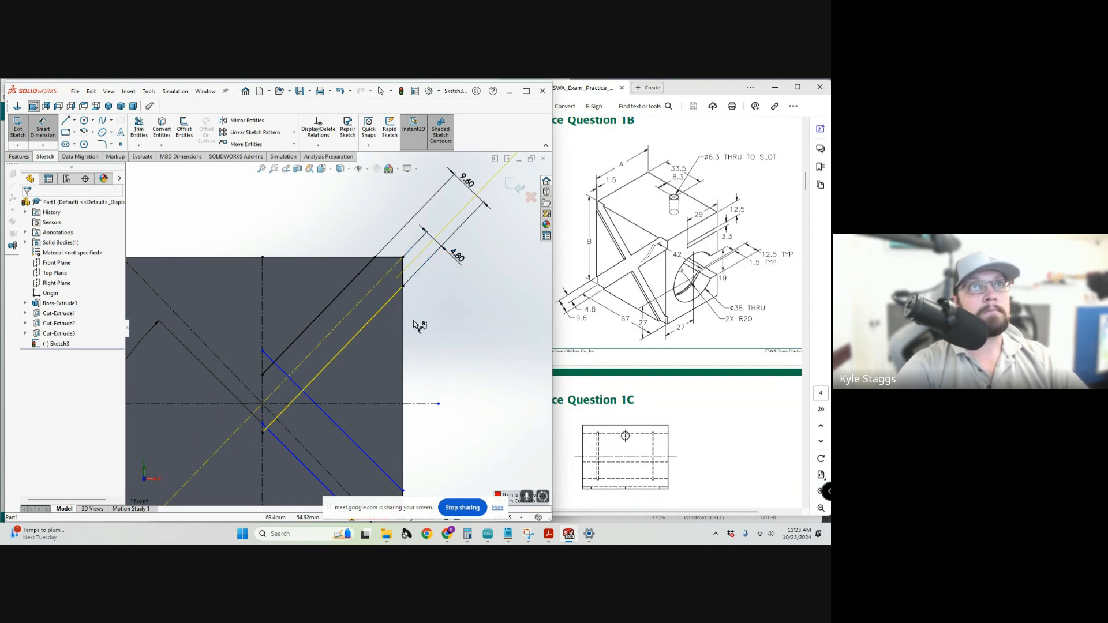
Delete the conflicting 180-degree angle dimension between the upper groove's lower line and its diagonal centerline.
scroll(433, 323, up, 5)
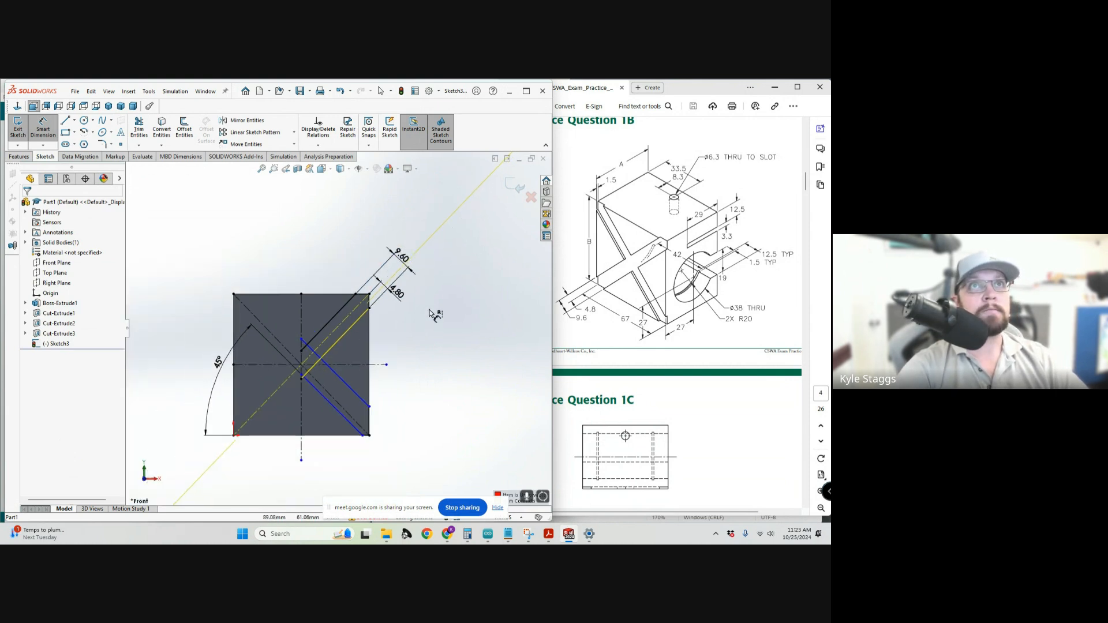
click(435, 236)
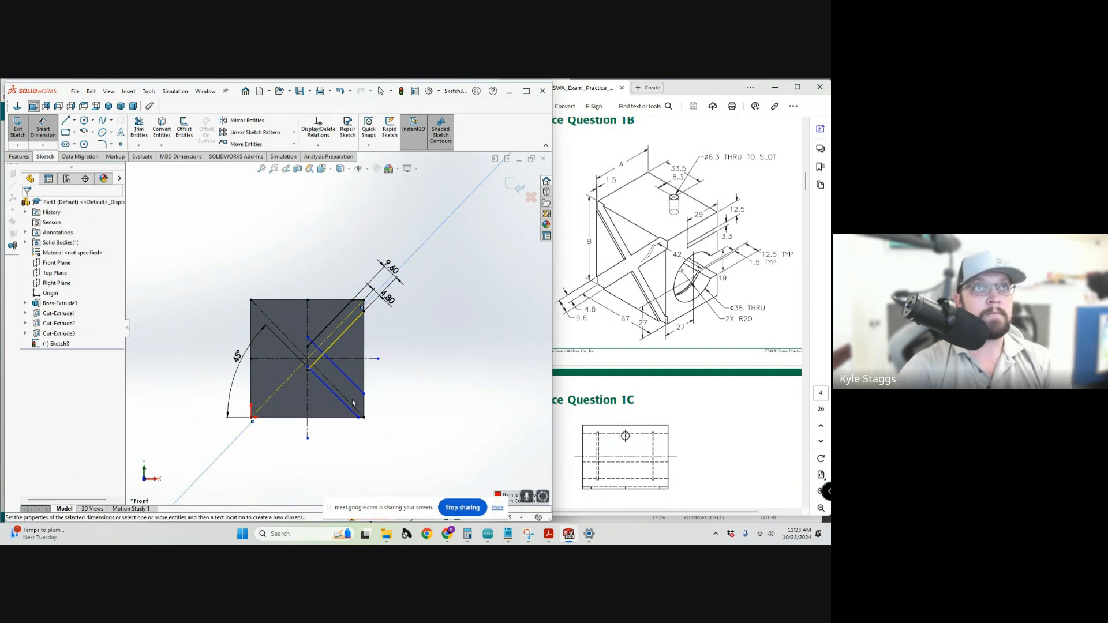
key(Escape)
key(Escape)
scroll(263, 365, down, 2)
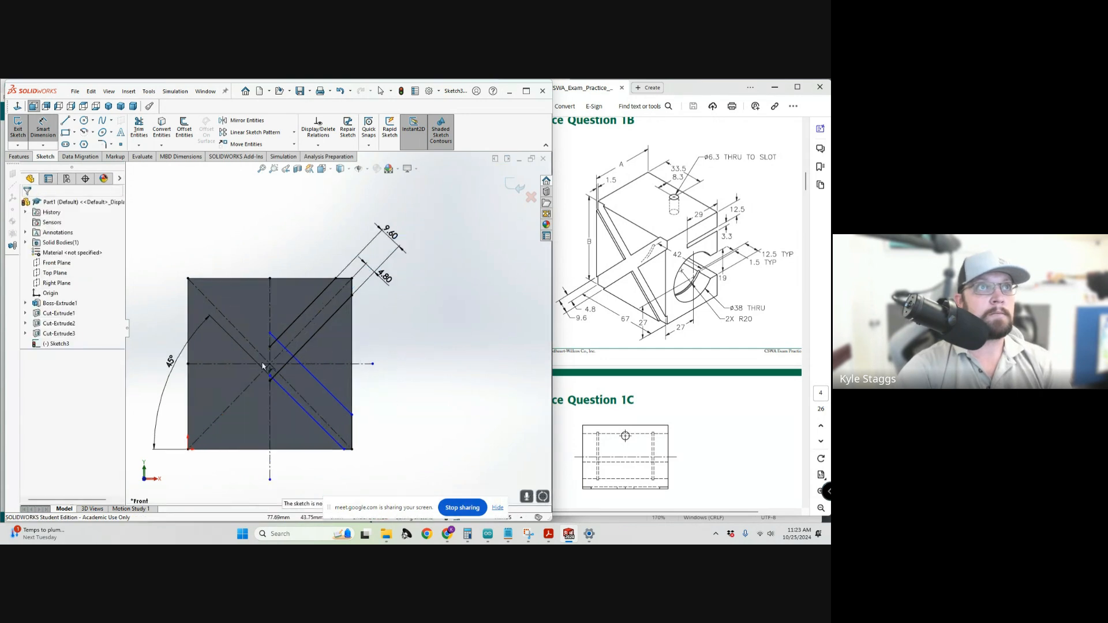
Try to dimension the lower groove's lower line against the diagonal centerline running to the bottom-right corner.
scroll(259, 392, down, 2)
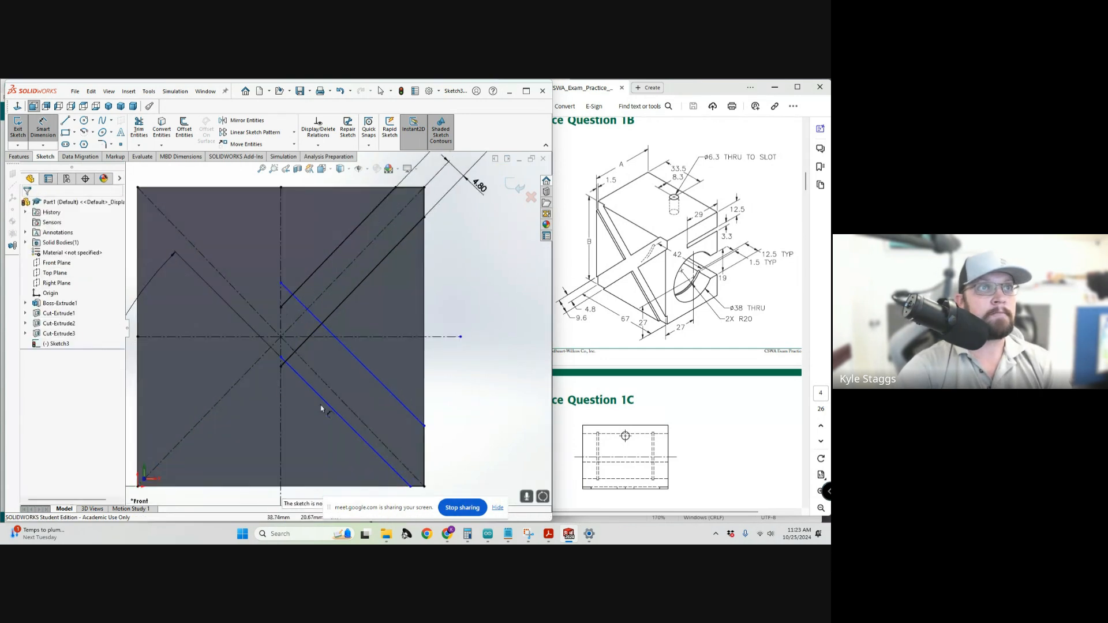
click(366, 431)
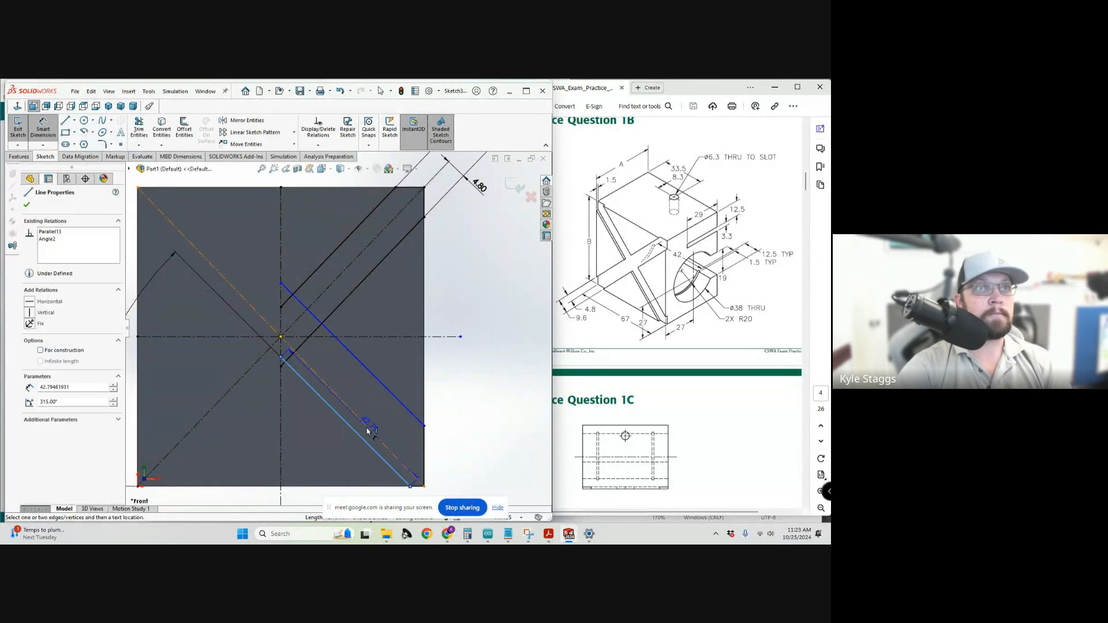
click(367, 429)
scroll(367, 442, up, 3)
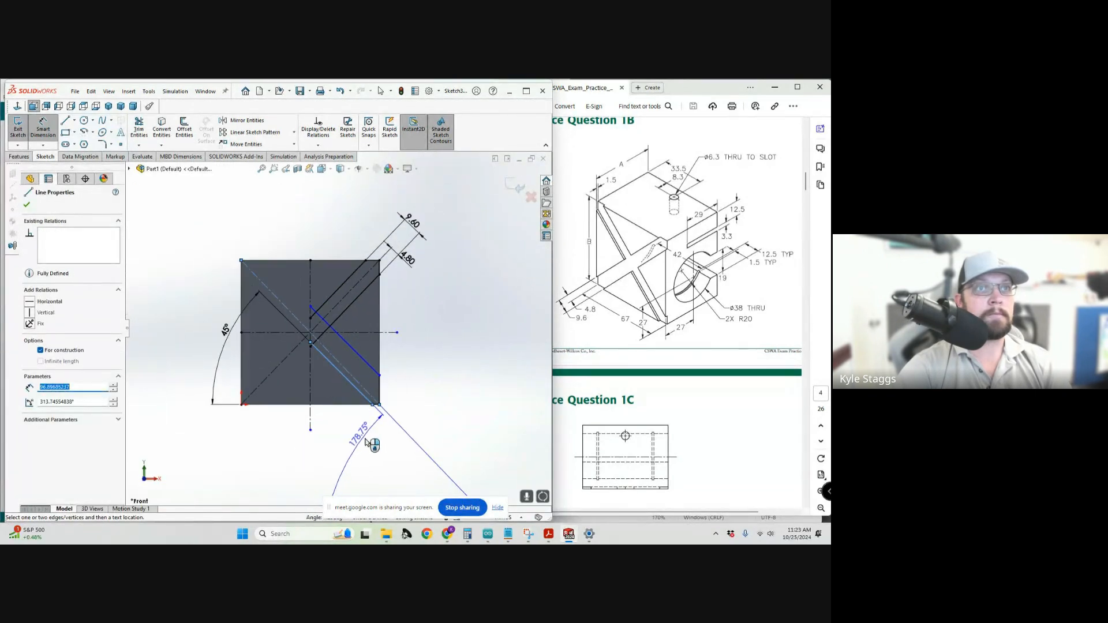
click(368, 442)
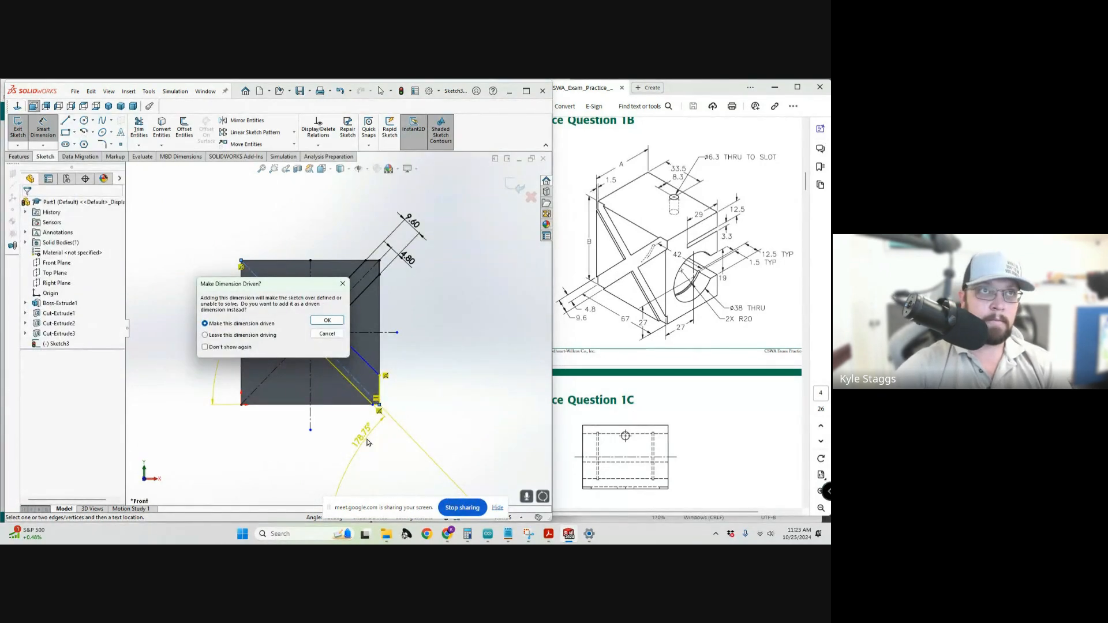
click(327, 321)
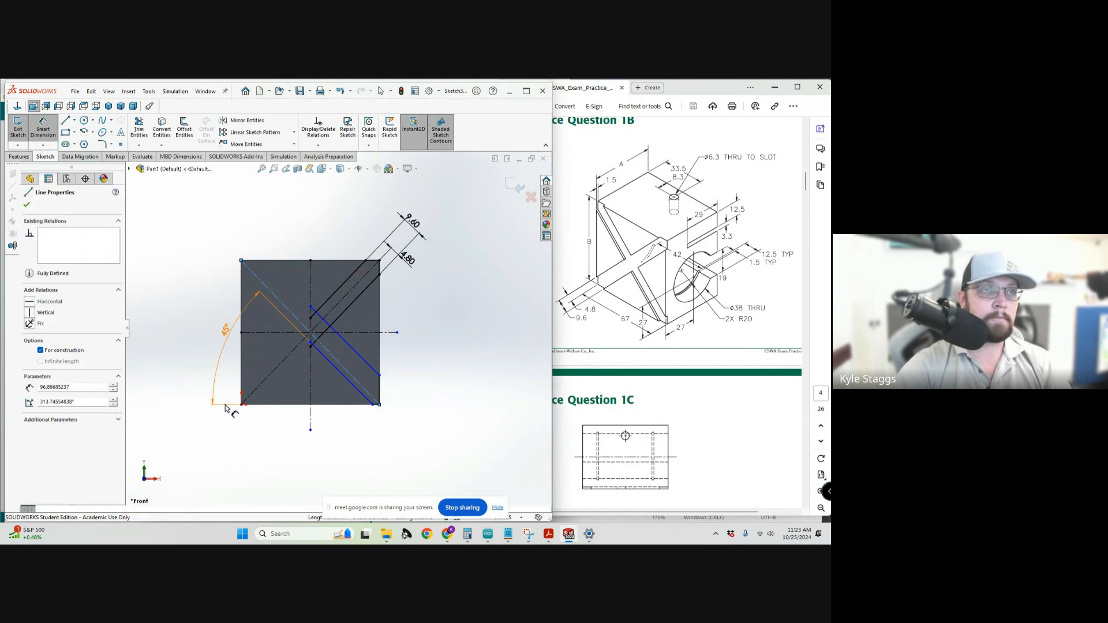
Replace the lower groove line's 45-degree angle dimension with a 180-degree angle to the diagonal centerline through the bottom-right corner.
key(Escape)
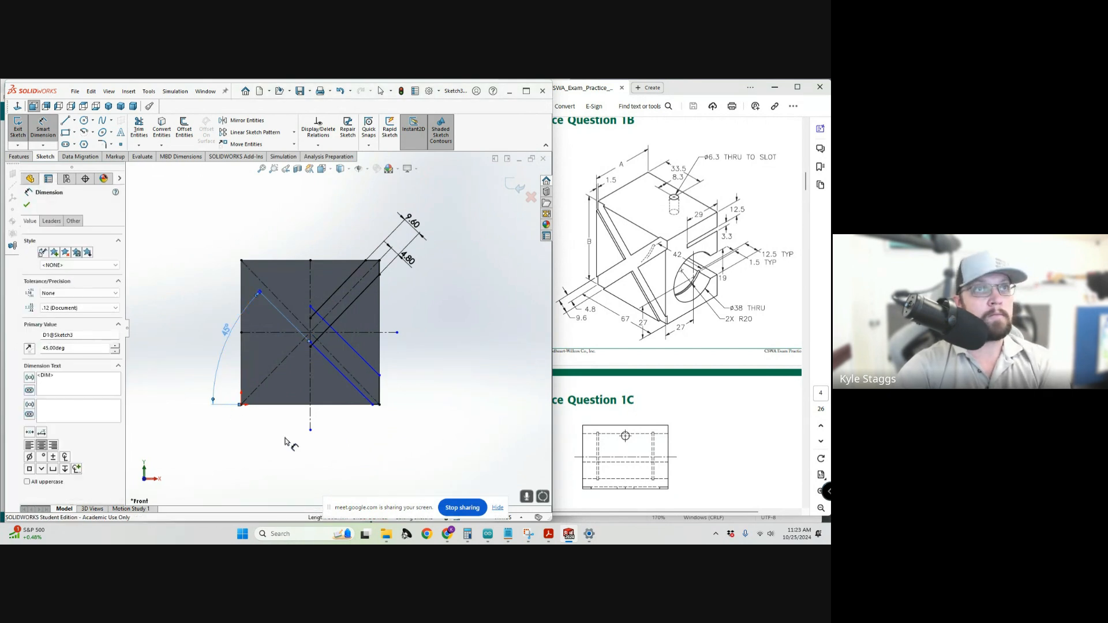
key(Delete)
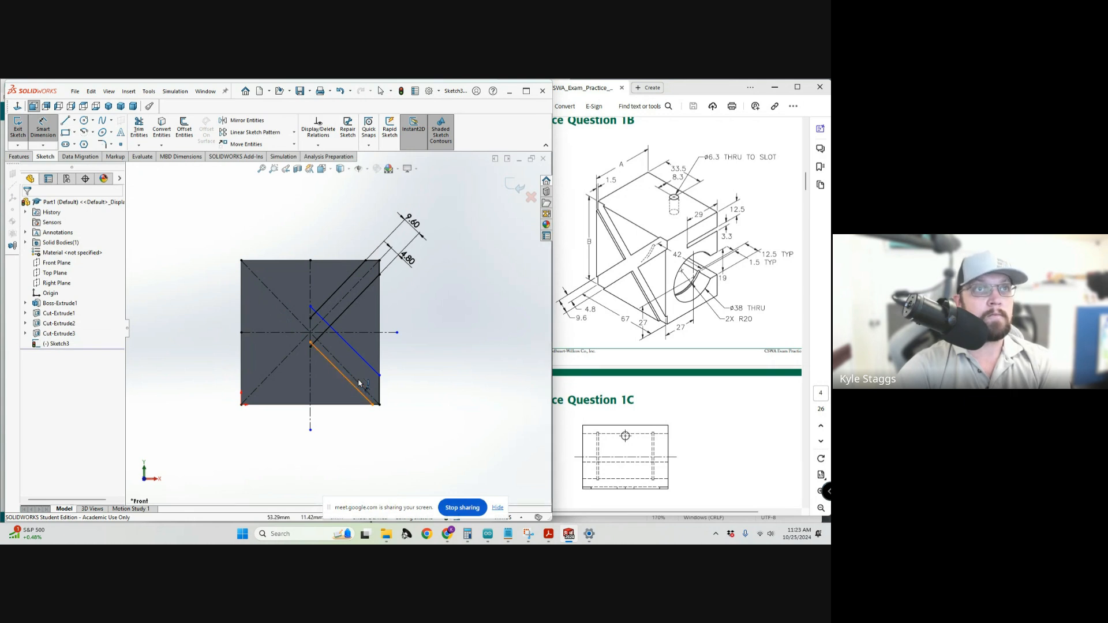
click(359, 388)
click(359, 384)
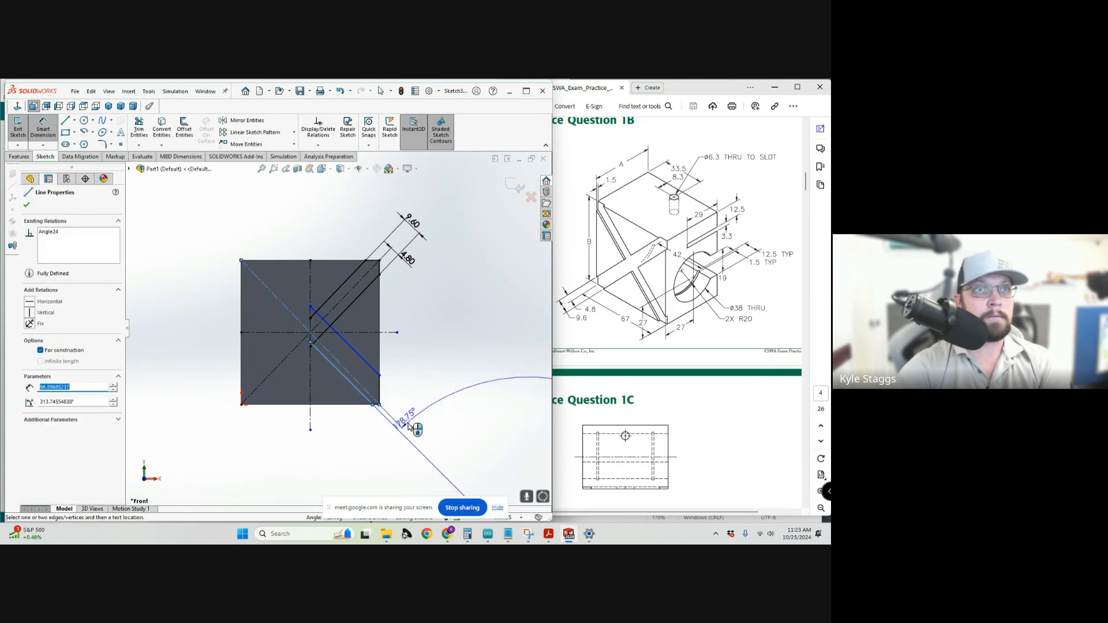
click(408, 427)
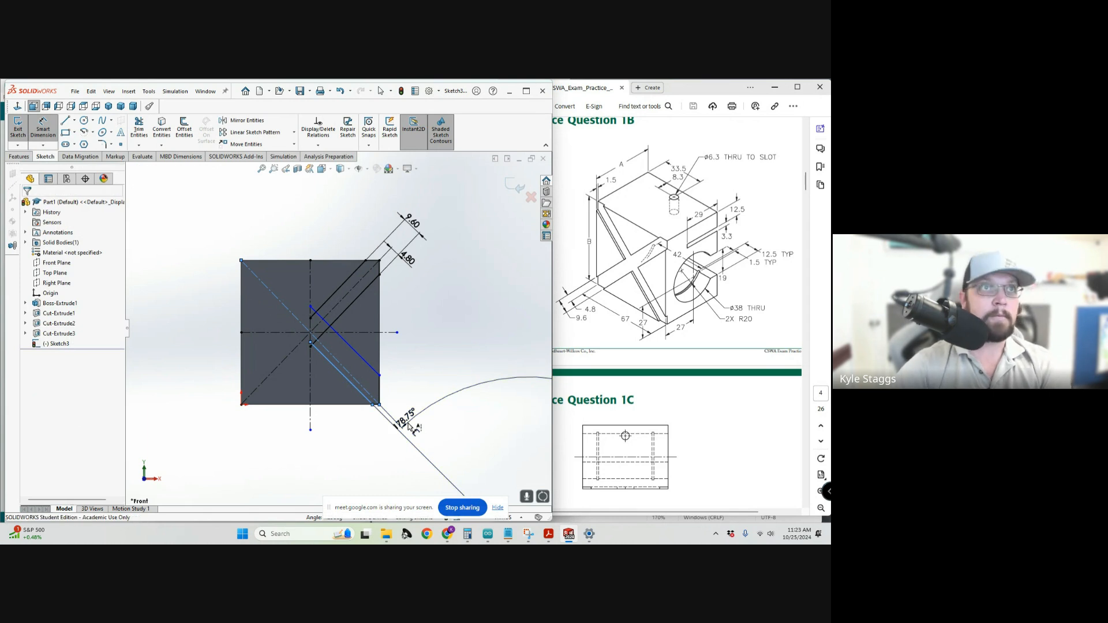
click(409, 427)
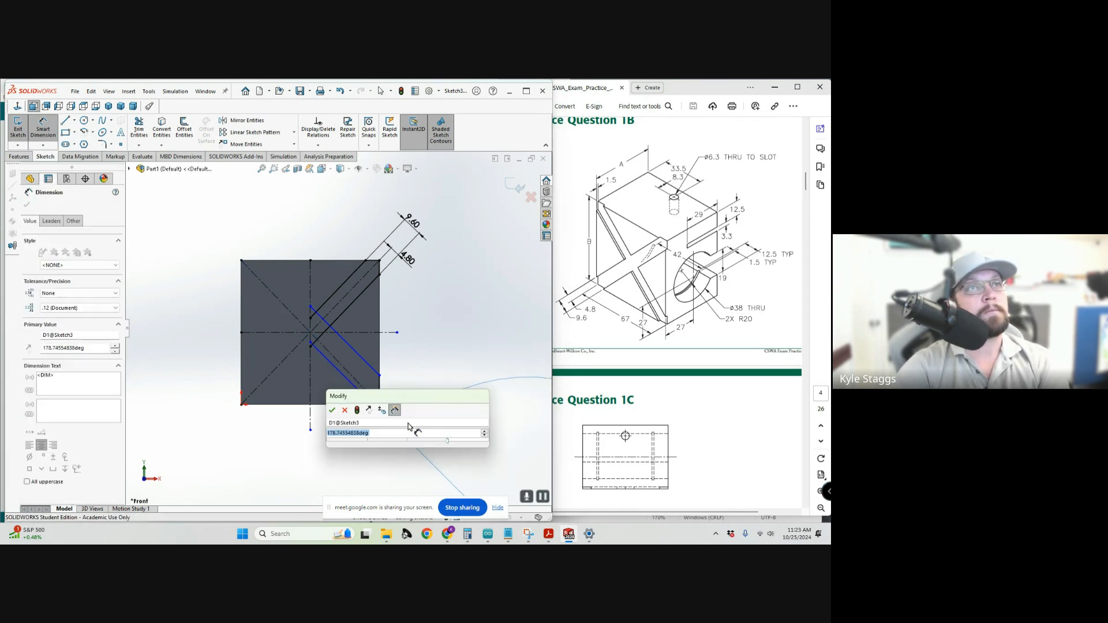
text(180)
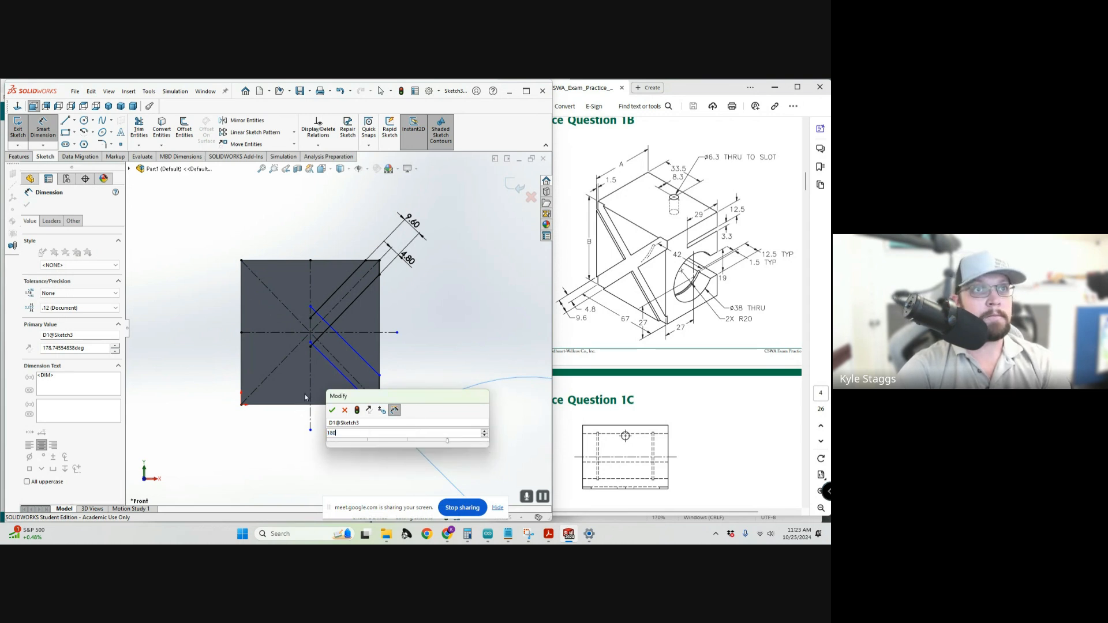
key(Return)
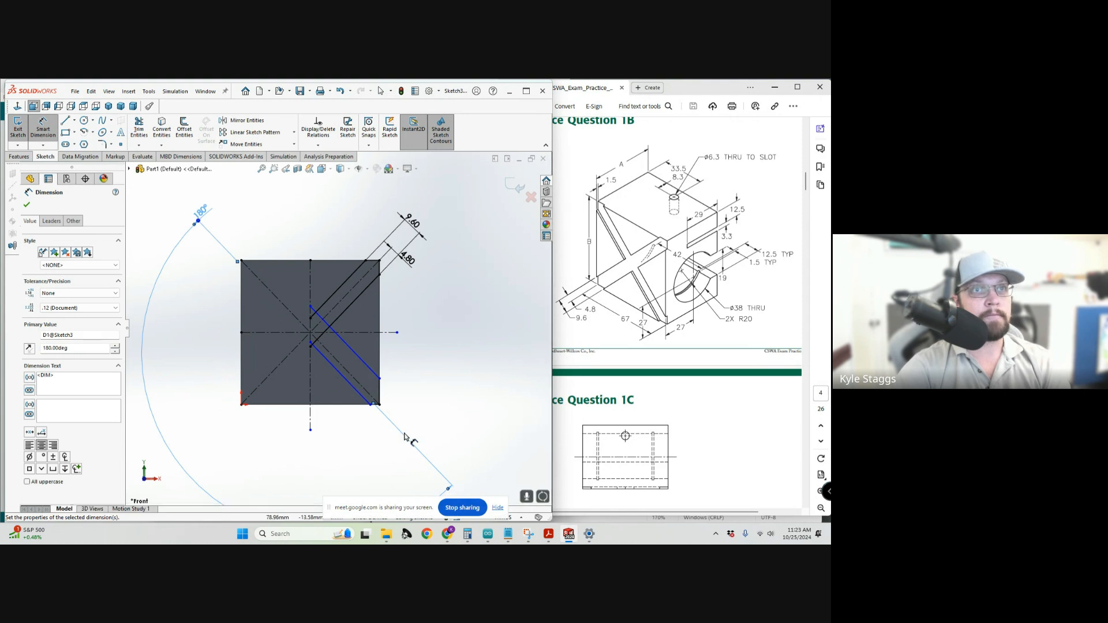
Replace the 180-degree angle with a 4.8 mm distance between the lower groove's lower line and its diagonal centerline.
key(Delete)
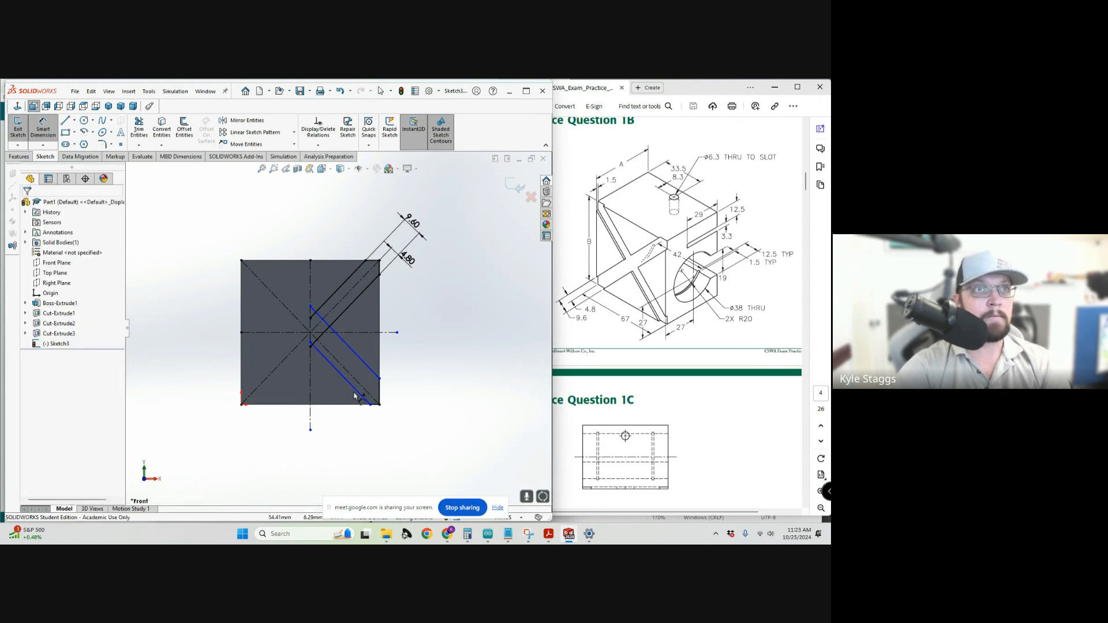
click(359, 387)
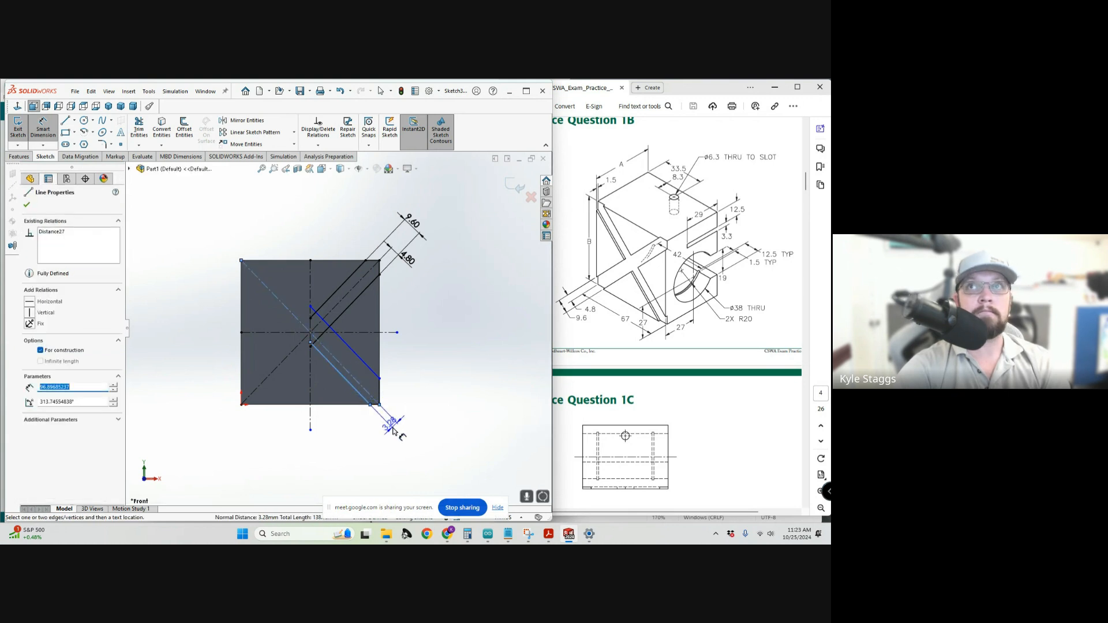
click(394, 432)
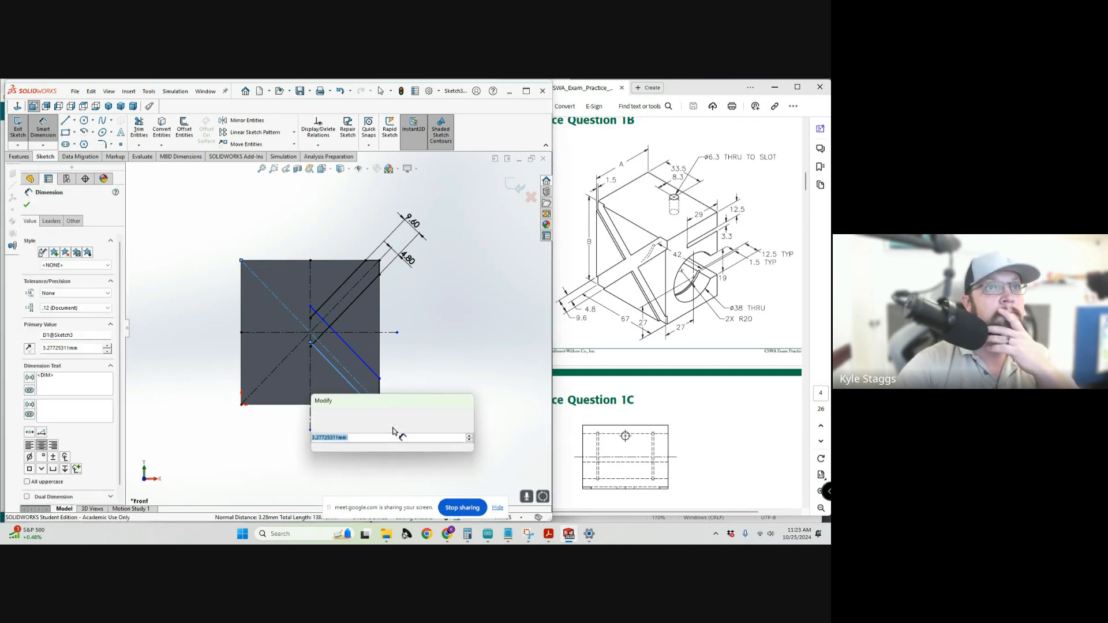
text(4.)
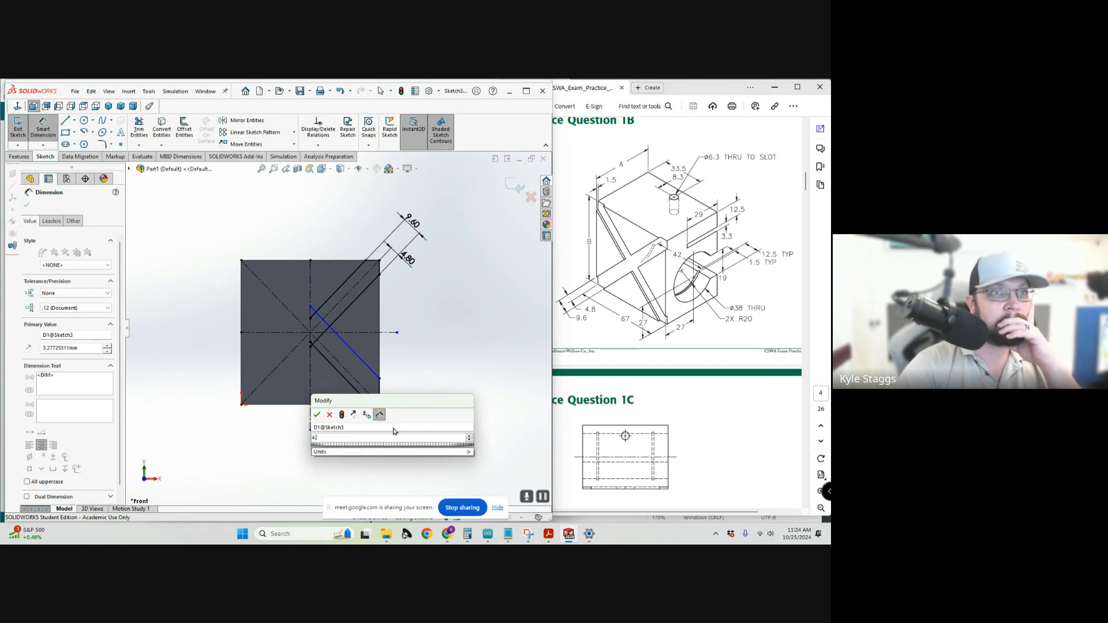
text(8)
key(Return)
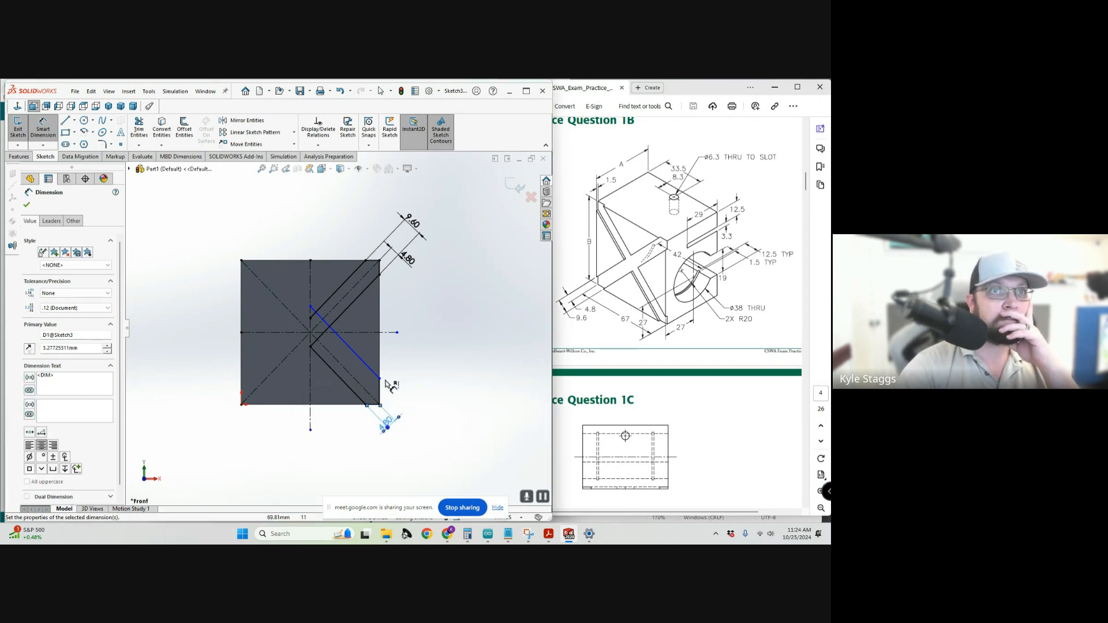
Set the distance between the lower groove's two parallel diagonal lines to 9.6 mm.
click(350, 386)
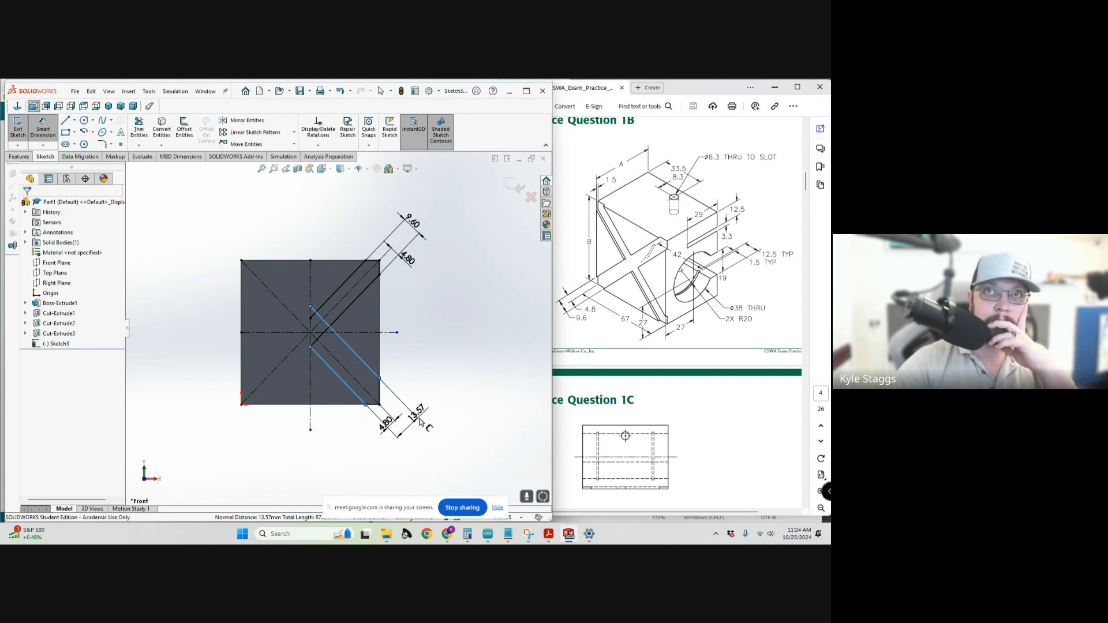
click(420, 423)
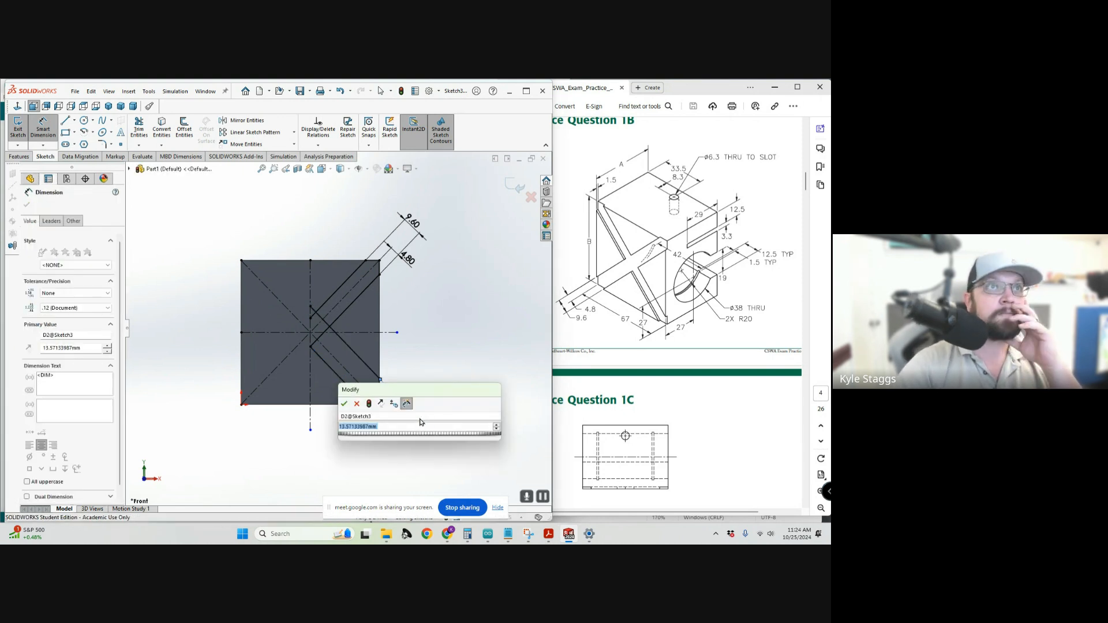
text(9.6)
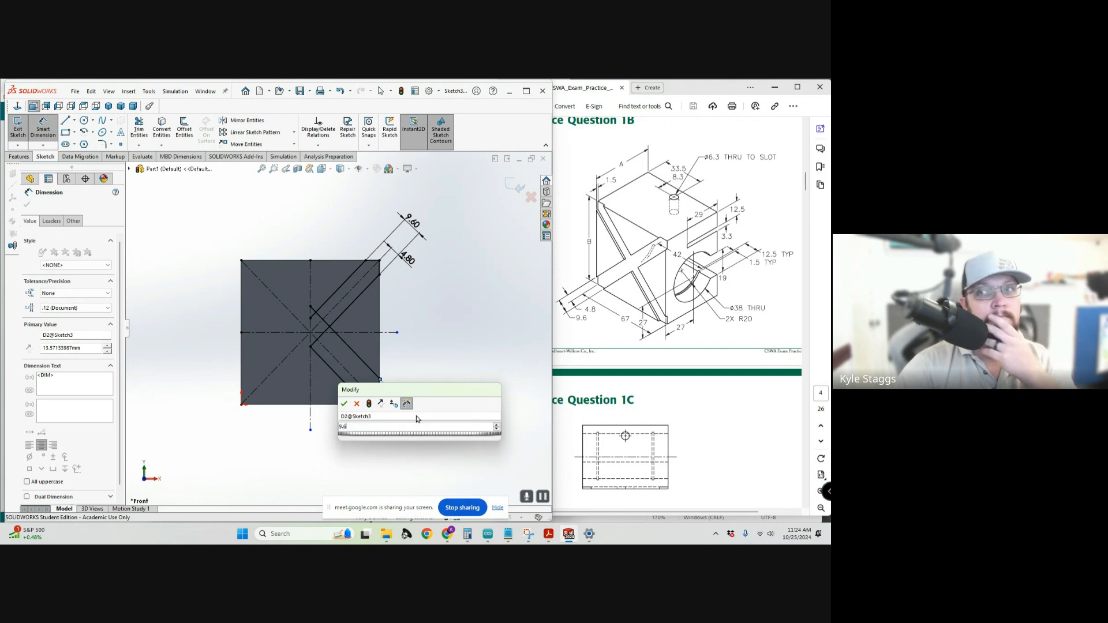
key(Escape)
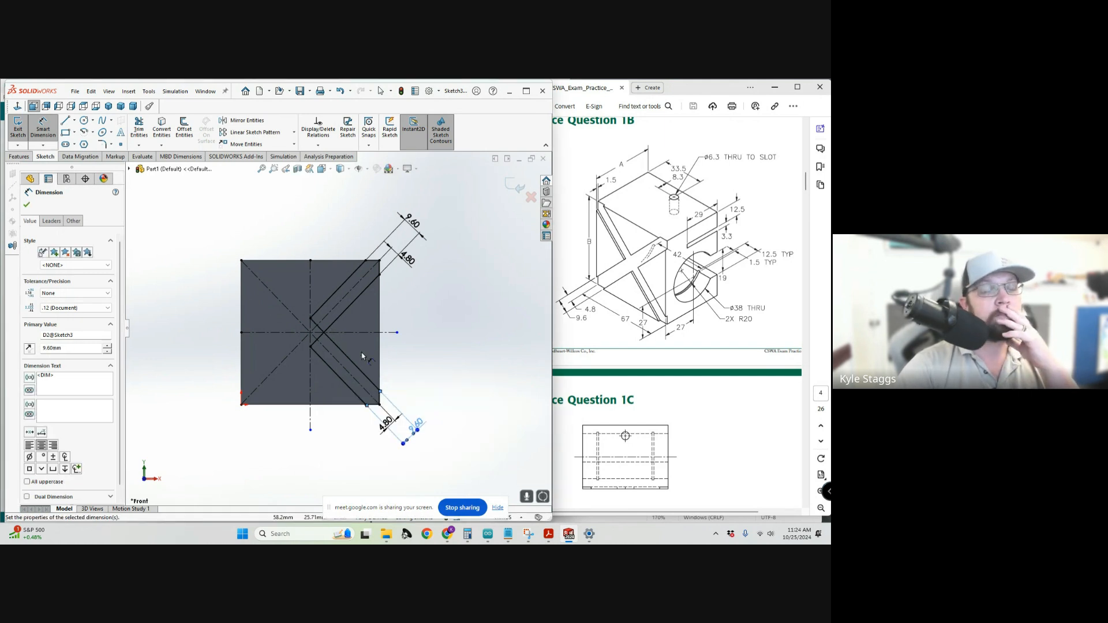
Trim the overlapping inner ends of the two groove lines where they cross near the centre of the front face.
scroll(317, 336, down, 1)
scroll(317, 339, down, 2)
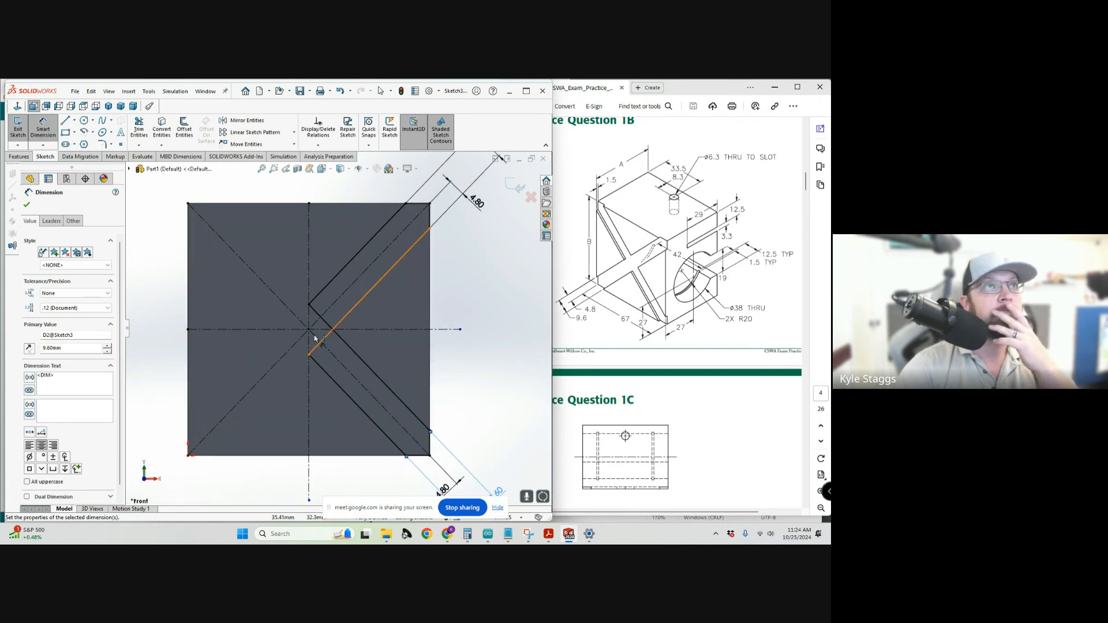
click(139, 128)
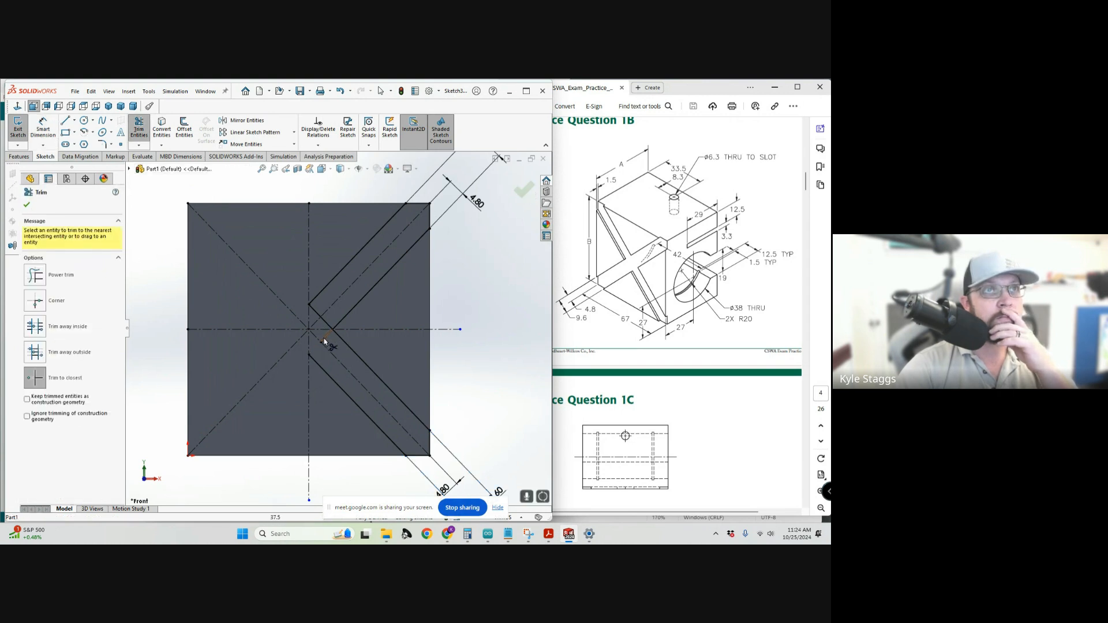
click(321, 319)
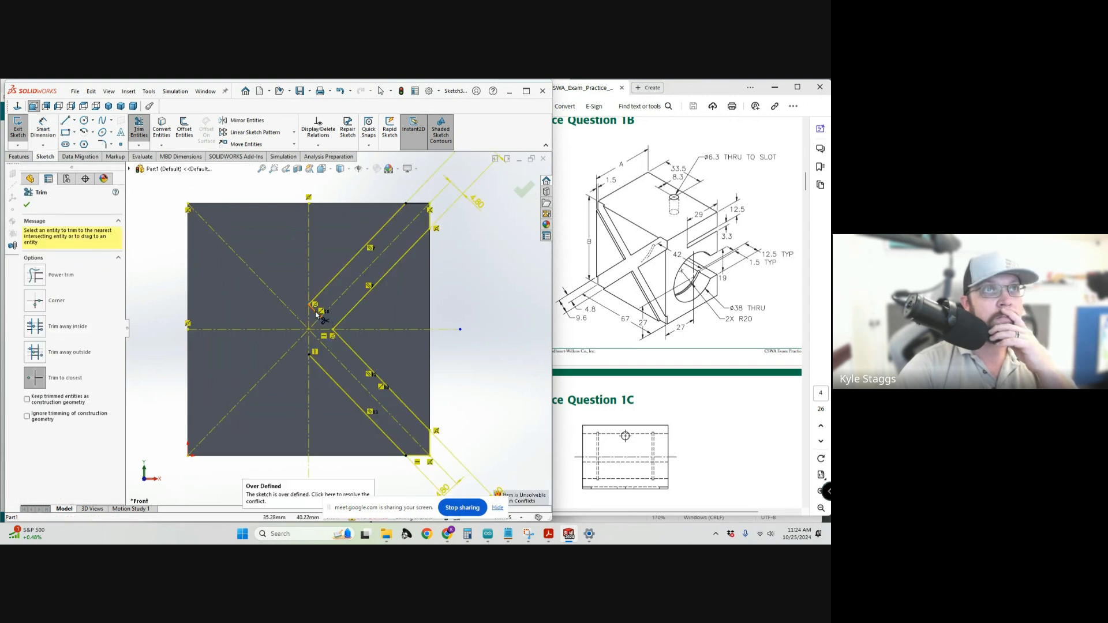
click(316, 315)
Delete the conflicting 9.6 mm width dimension from the lower groove.
scroll(345, 329, up, 3)
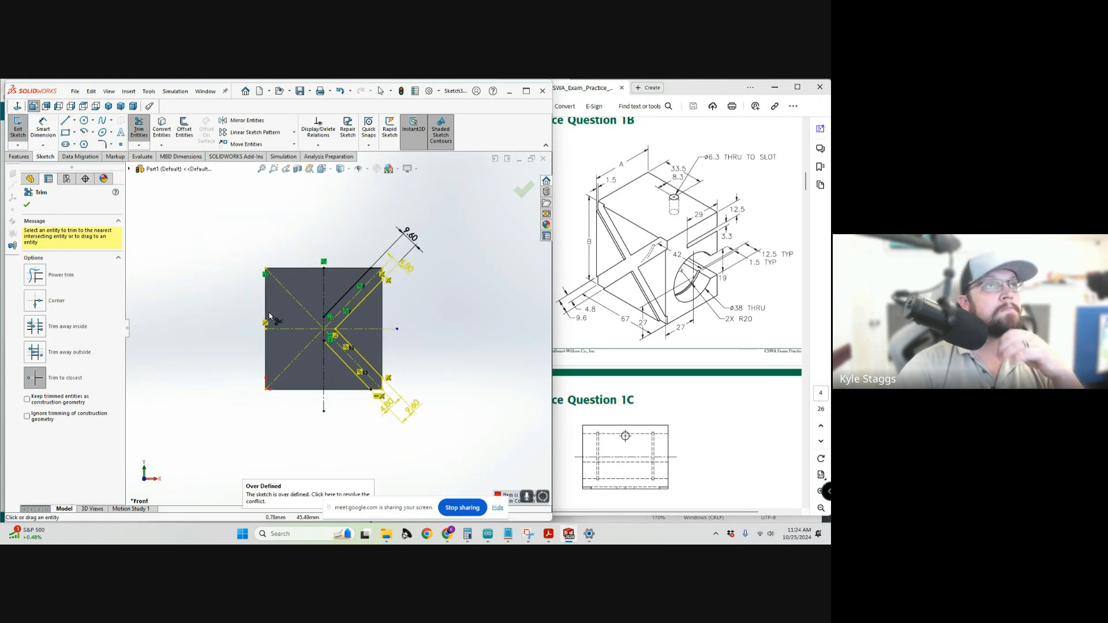
key(Escape)
click(415, 408)
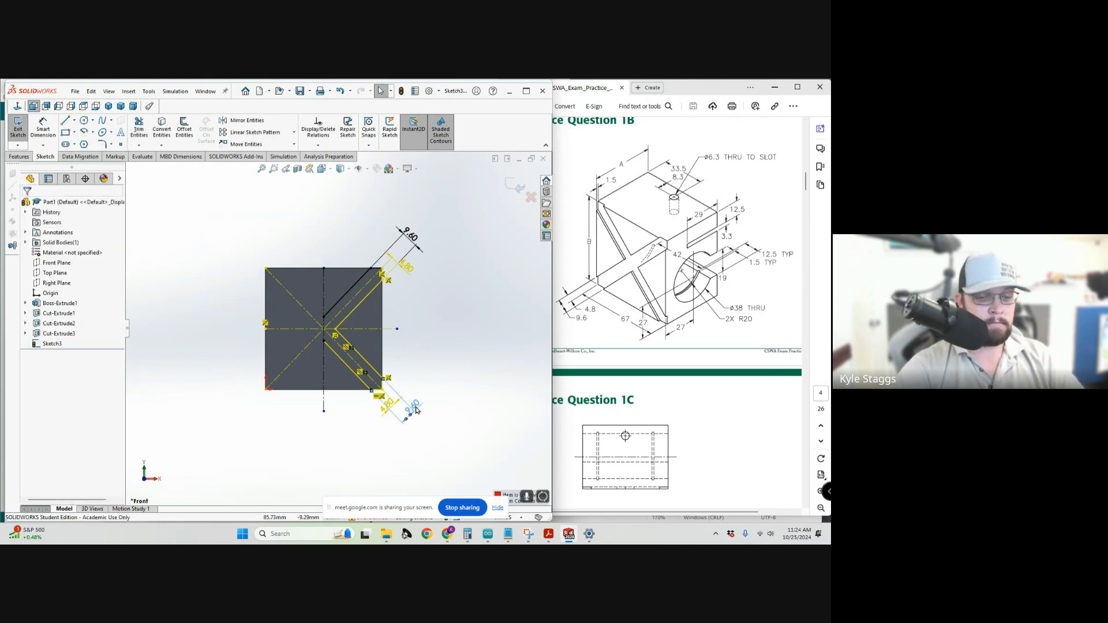
key(Delete)
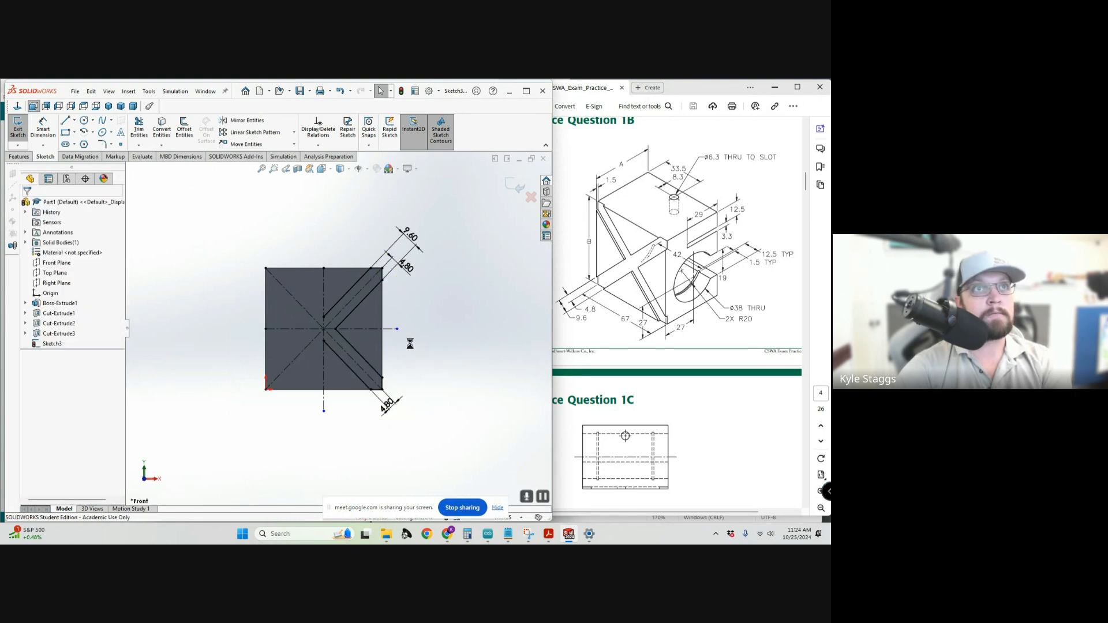
Mirror both groove outlines, including their short corner edge segments, about the vertical centerline to complete the X-shaped profile.
scroll(350, 348, down, 3)
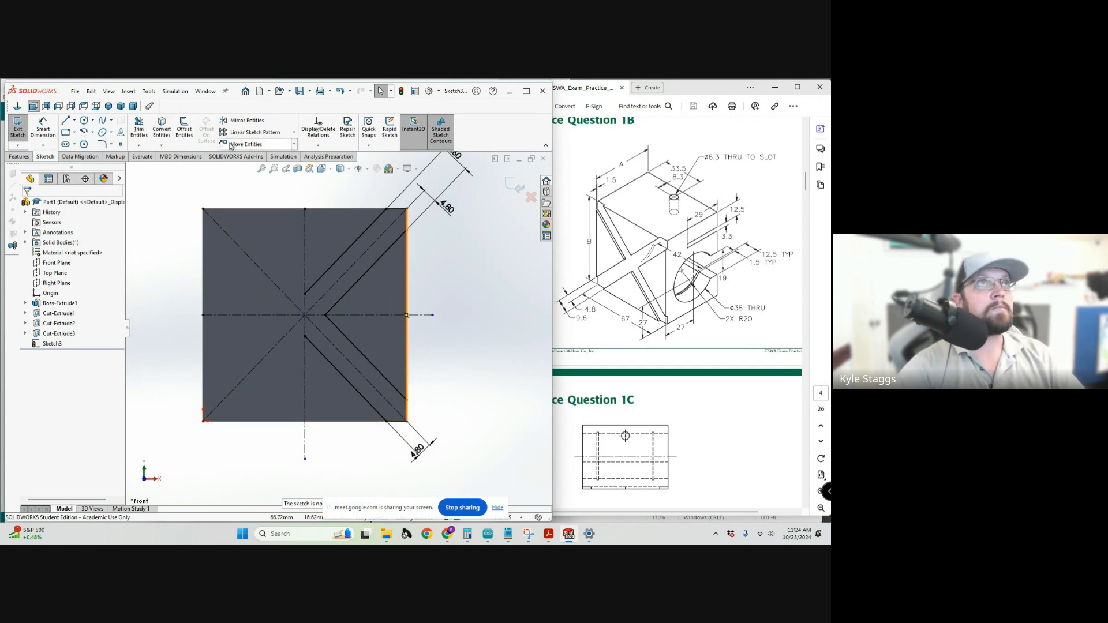
click(261, 121)
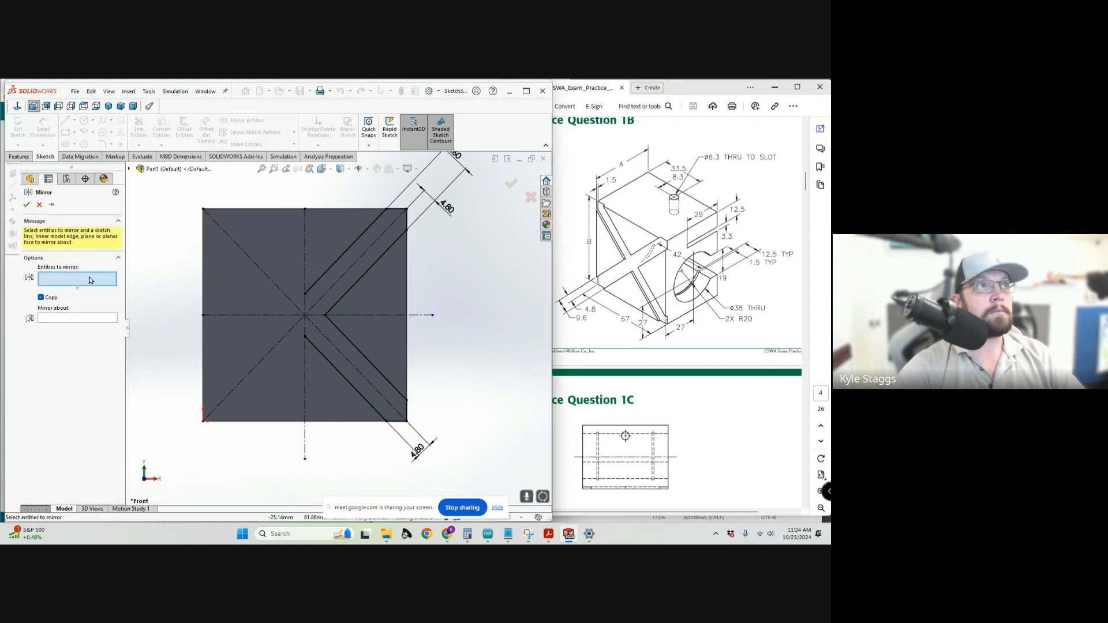
click(99, 318)
click(304, 407)
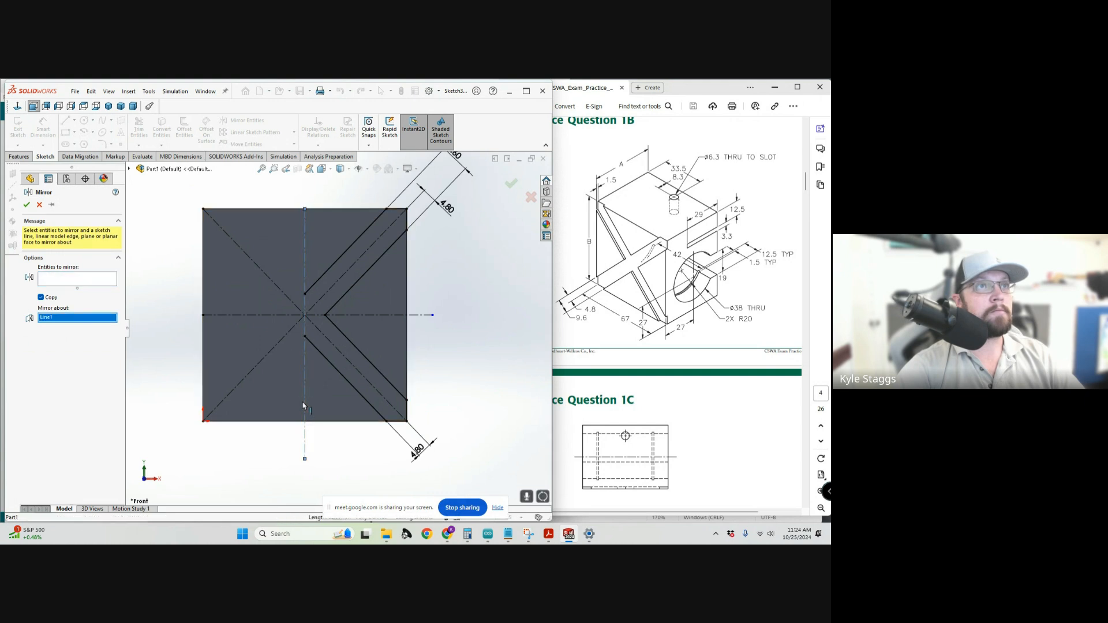
click(84, 278)
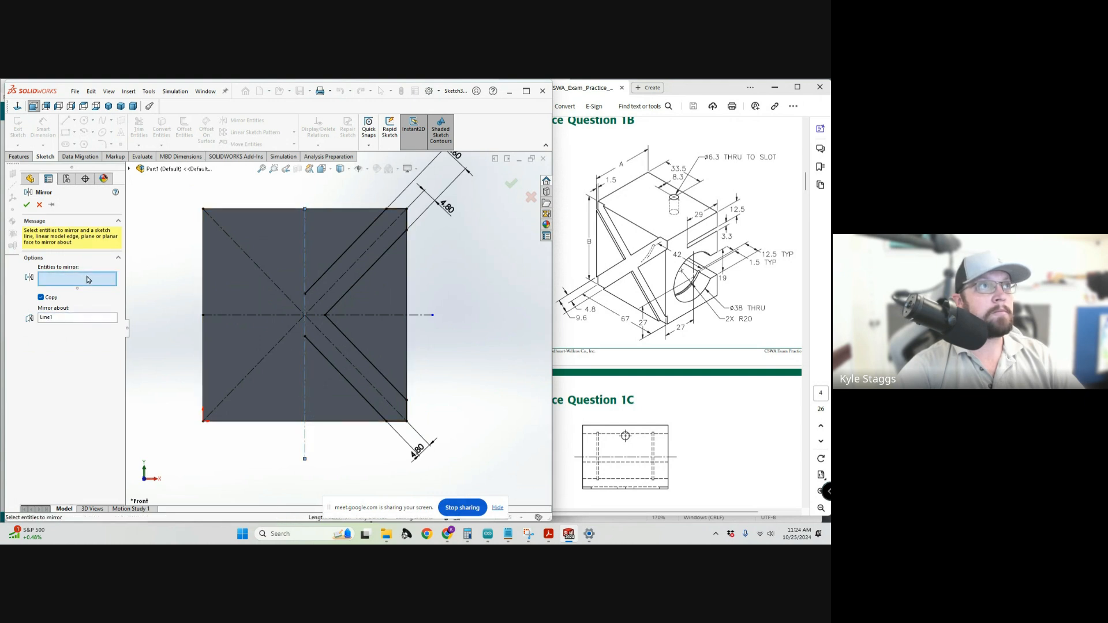
click(347, 372)
click(373, 364)
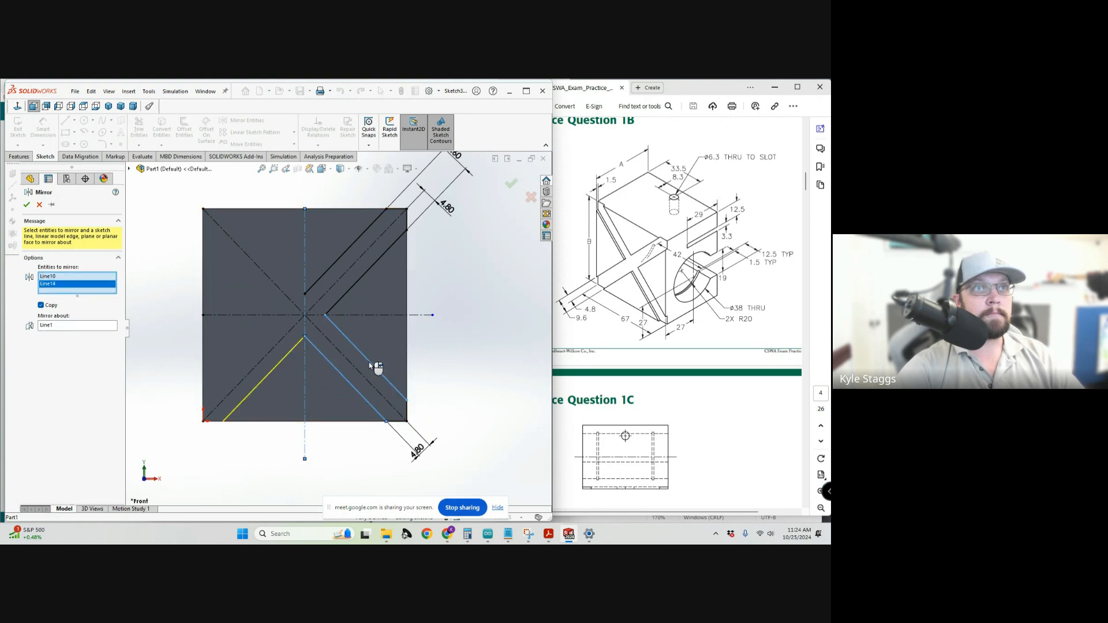
click(407, 410)
click(345, 293)
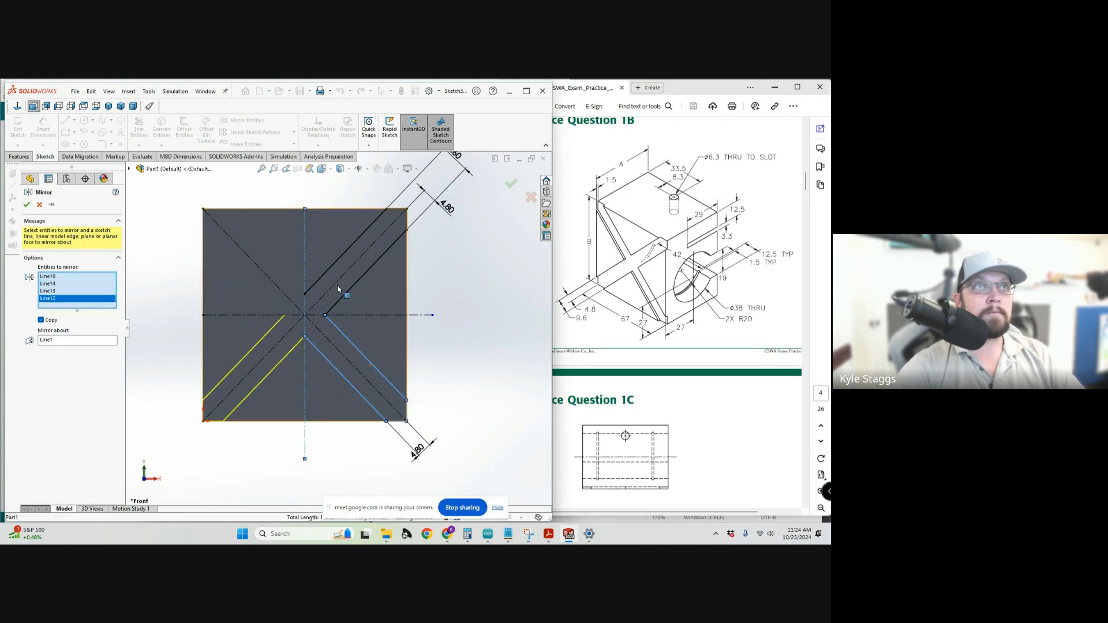
click(344, 296)
click(403, 215)
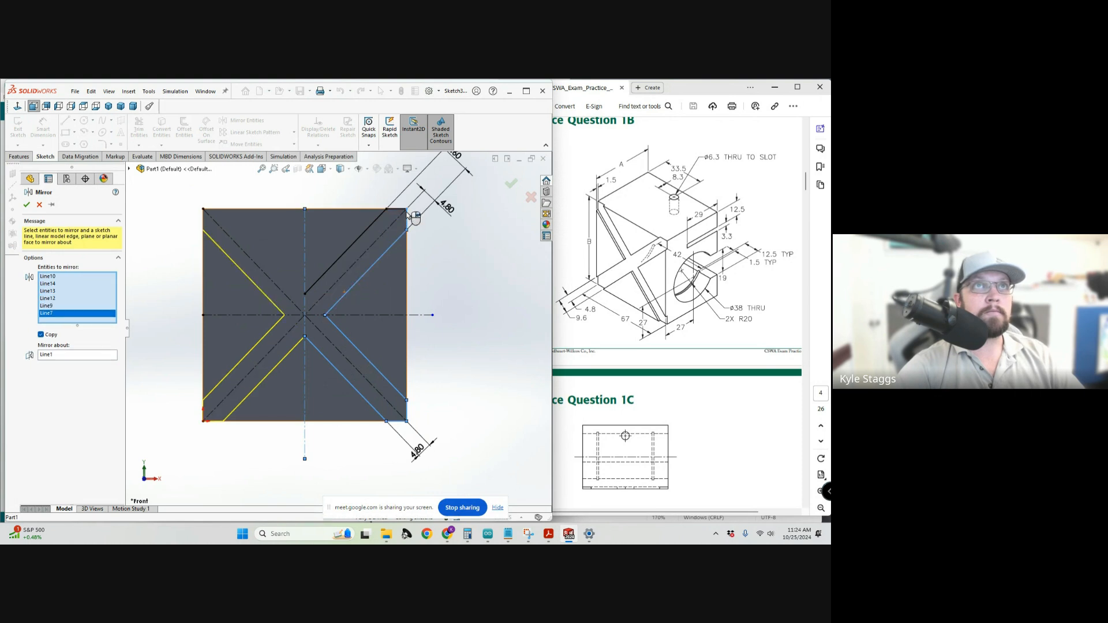
click(398, 213)
click(380, 229)
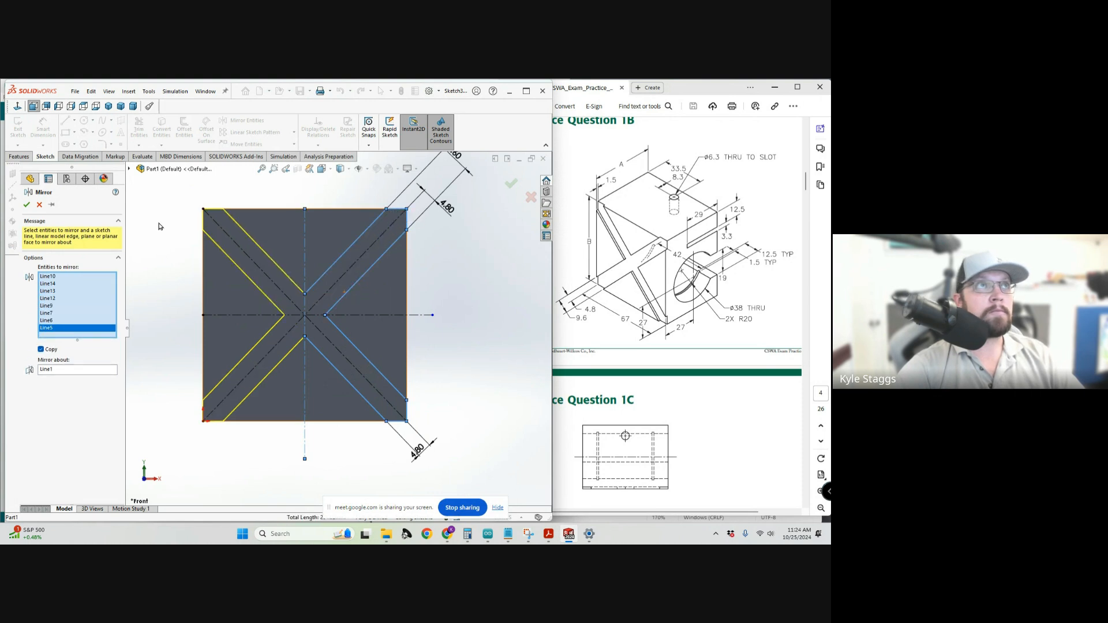
click(27, 205)
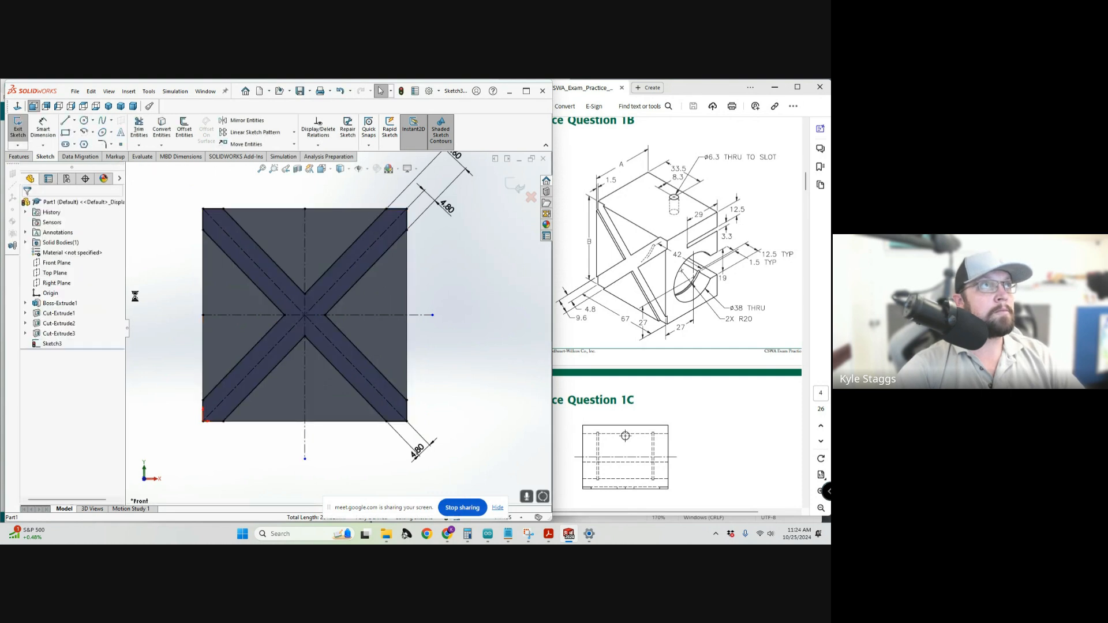
Cut the X-shaped groove profile into the front face with a blind extruded cut 1.5 mm deep.
click(20, 157)
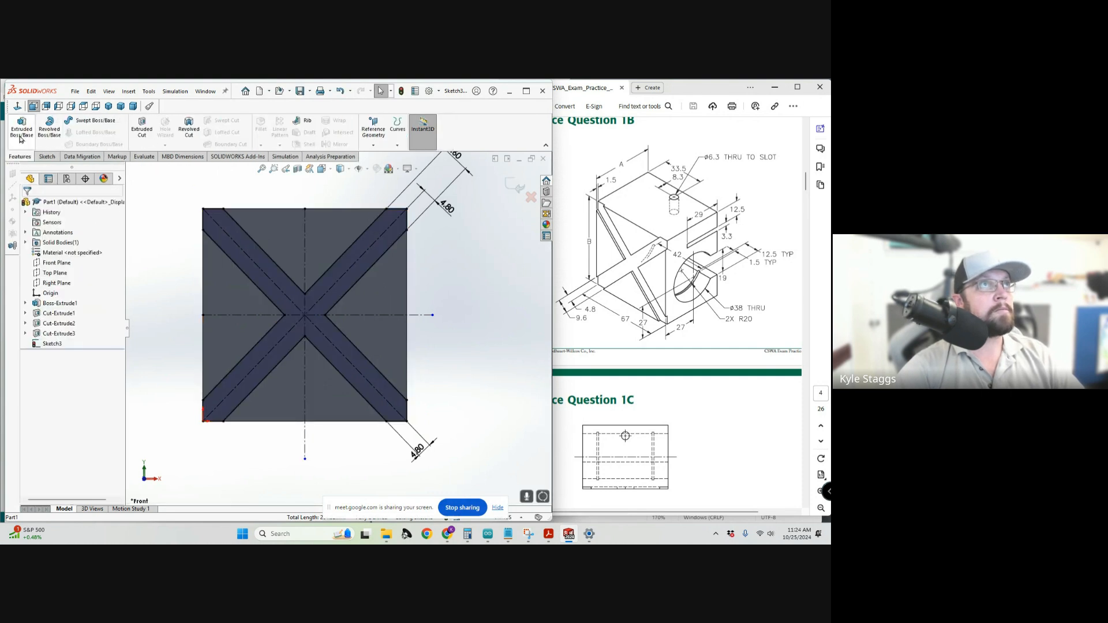
click(139, 134)
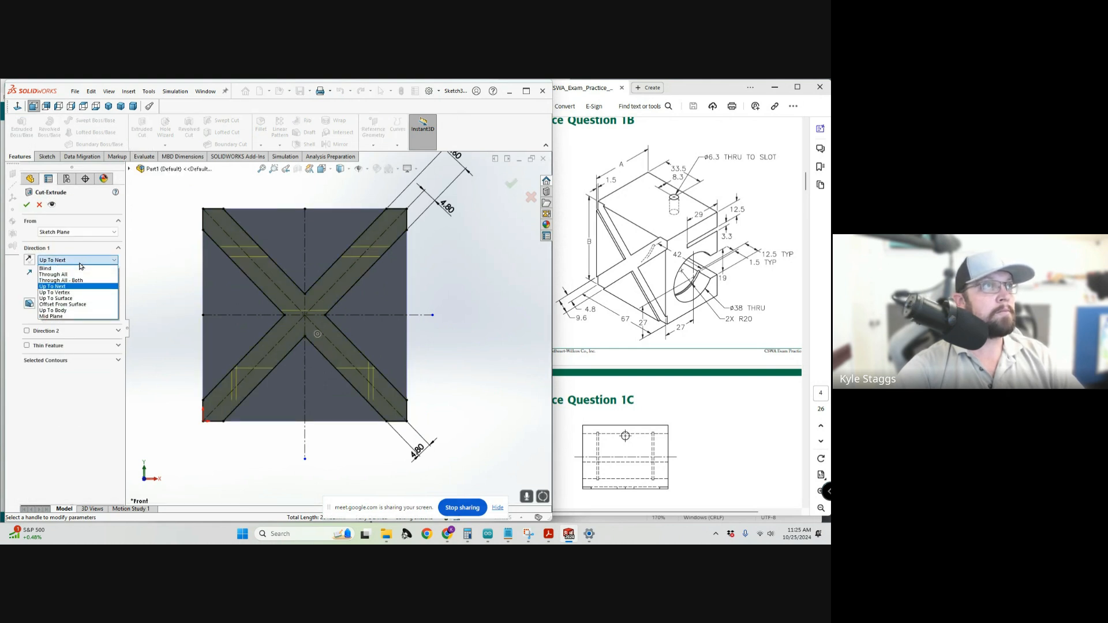
click(80, 269)
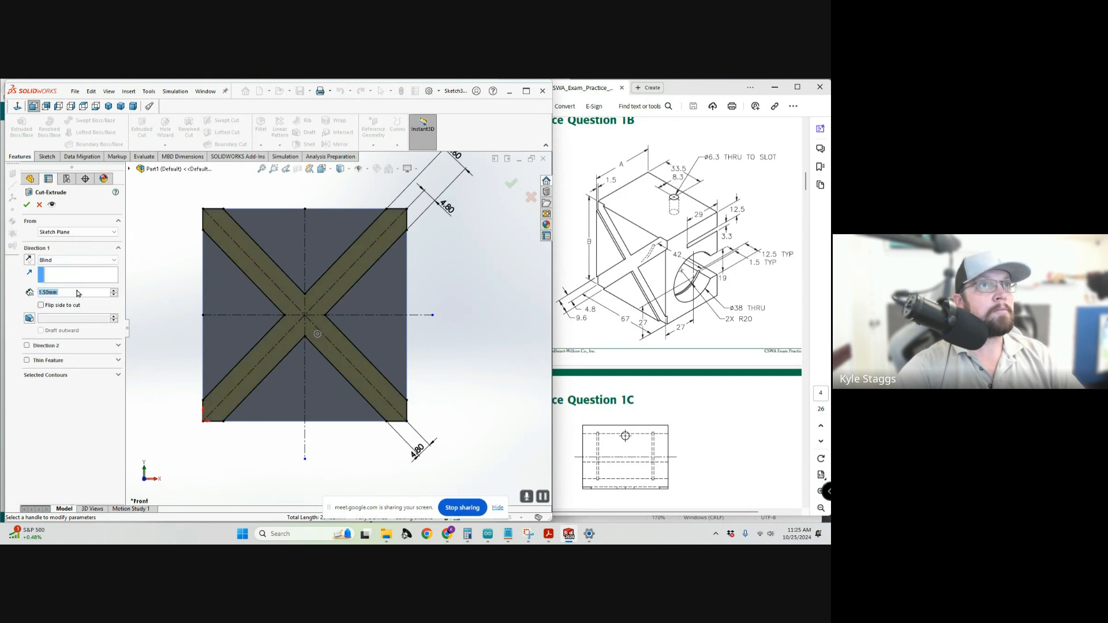
middle_drag(273, 272, 212, 271)
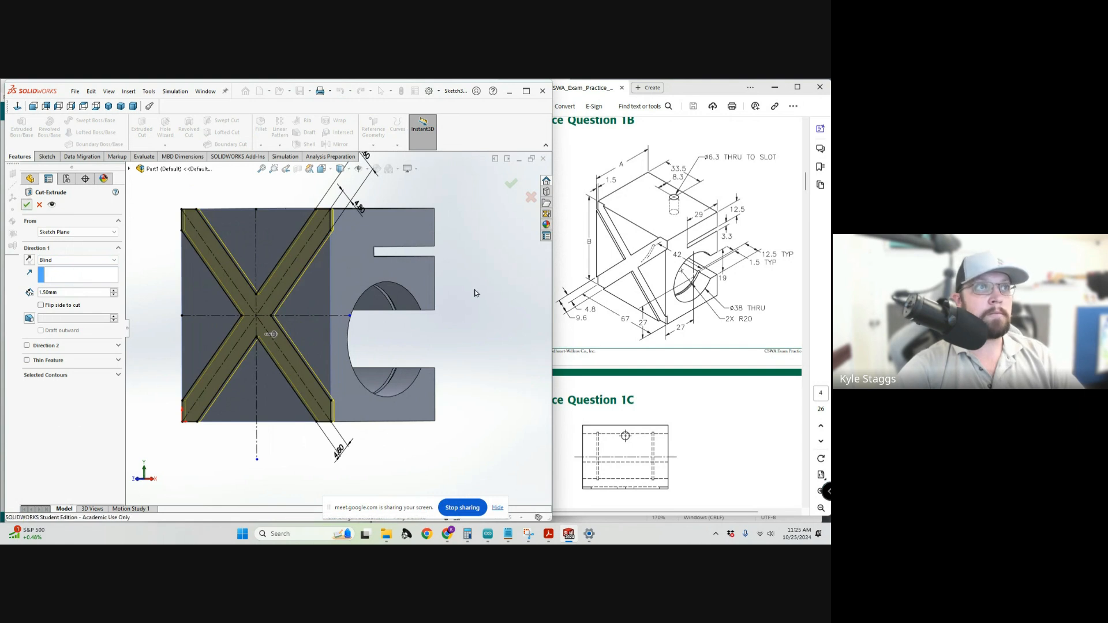
key(Return)
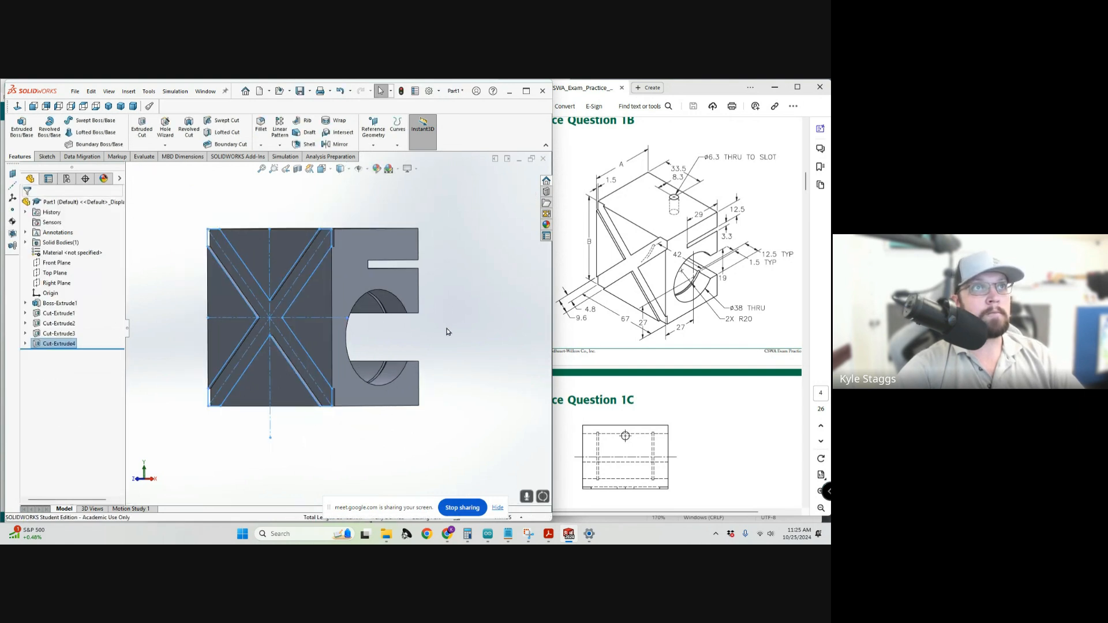
Inspect the grooved block from several angles, then switch to the practice exam PDF and look up Question 1's specified material.
mouse_move(447, 332)
middle_down()
mouse_move(425, 346)
mouse_move(433, 339)
middle_up()
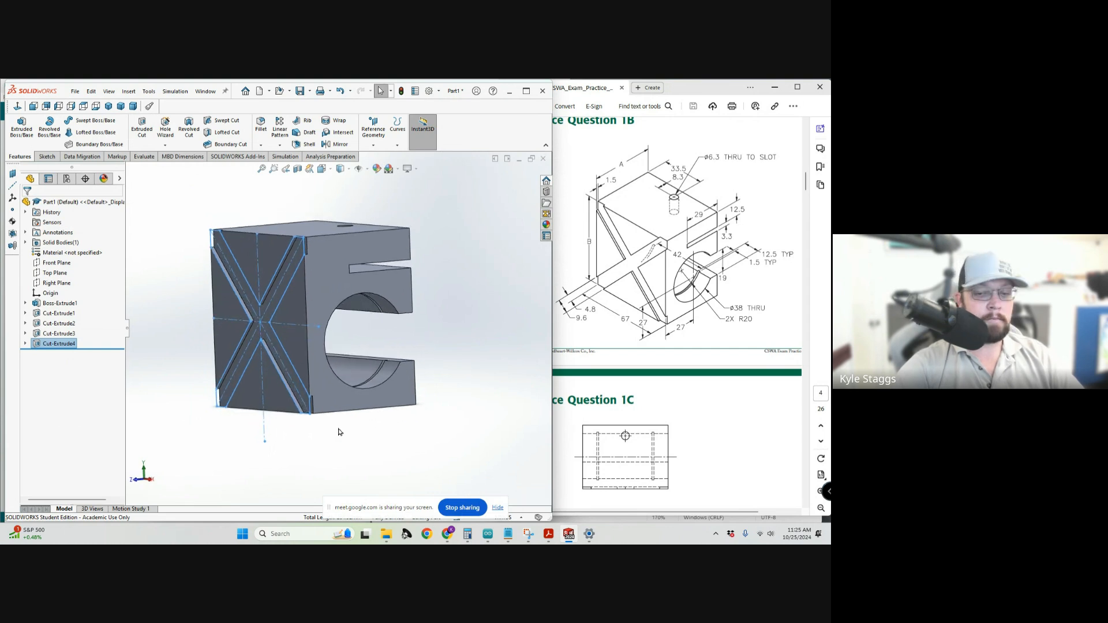
key(XF86AudioRaiseVolume)
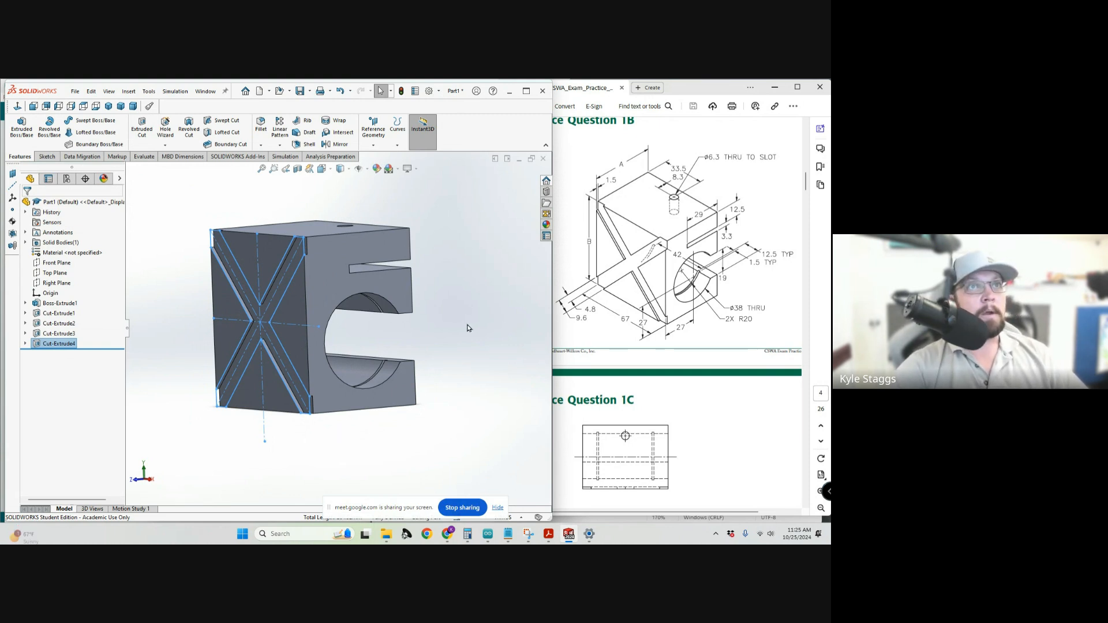
click(423, 275)
middle_drag(465, 280, 450, 314)
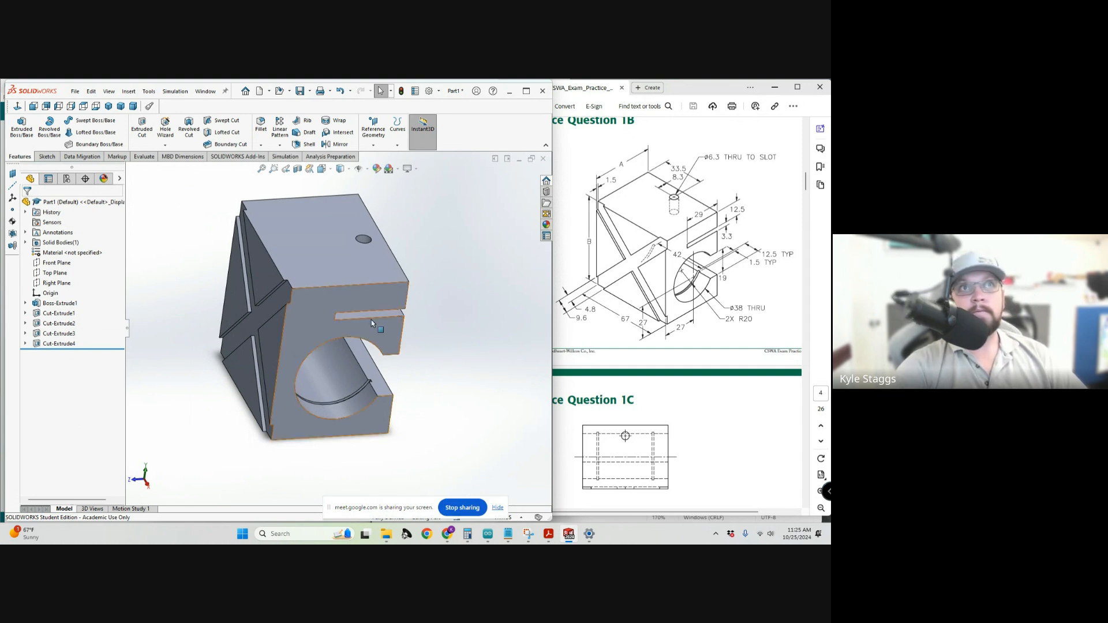
middle_drag(445, 415, 418, 399)
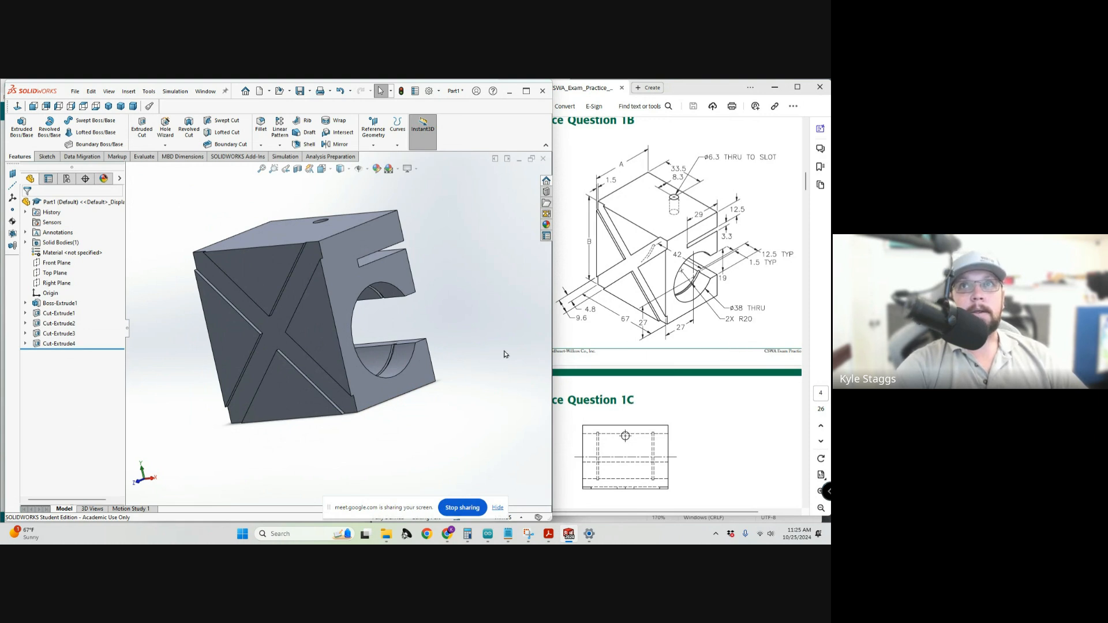
middle_drag(504, 355, 492, 396)
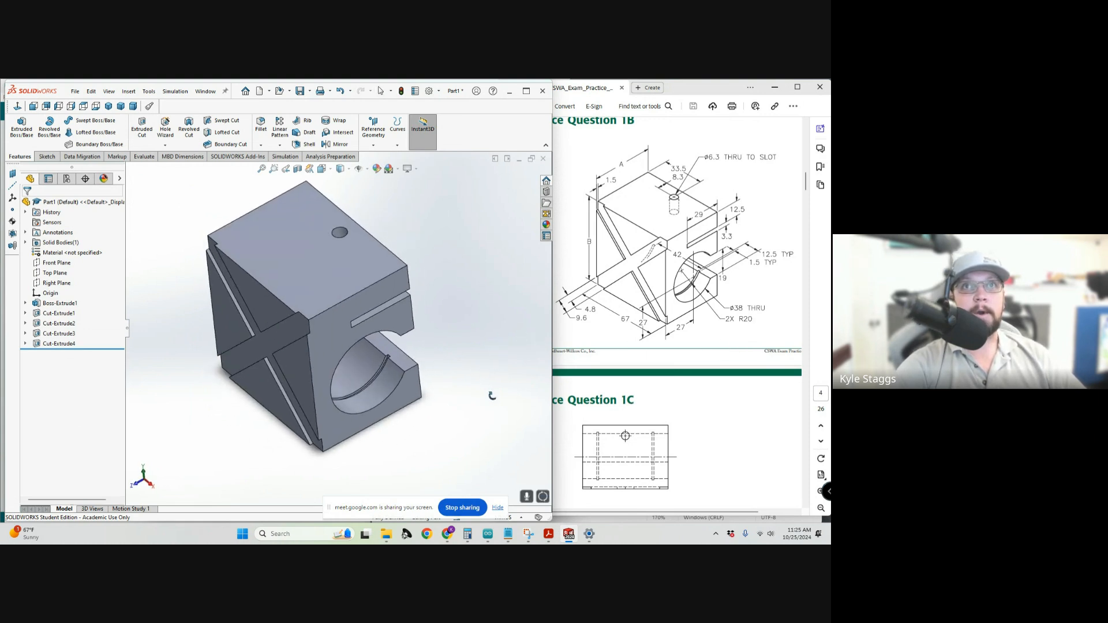
click(693, 337)
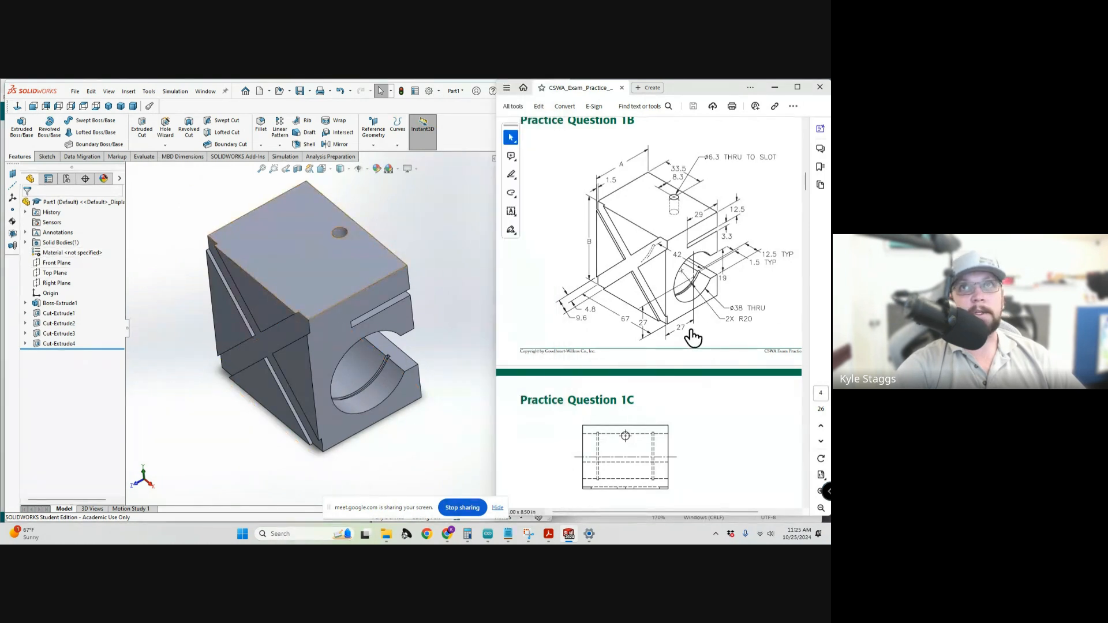
scroll(693, 338, up, 10)
scroll(687, 321, down, 3)
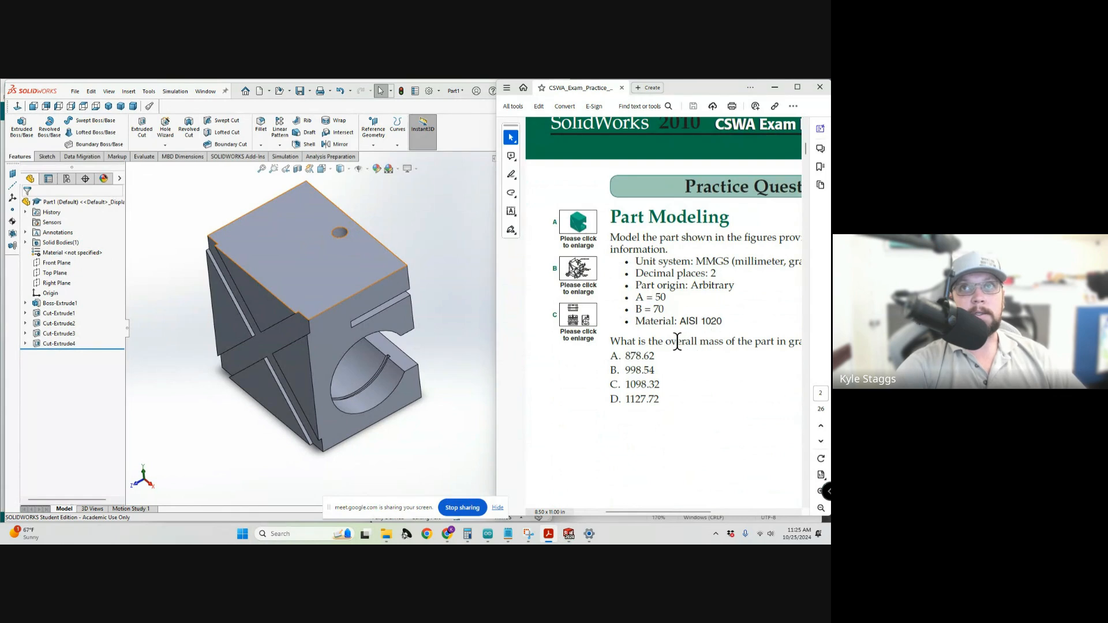
Assign the AISI 1020 steel material to the part.
click(58, 254)
right_click(58, 255)
click(70, 258)
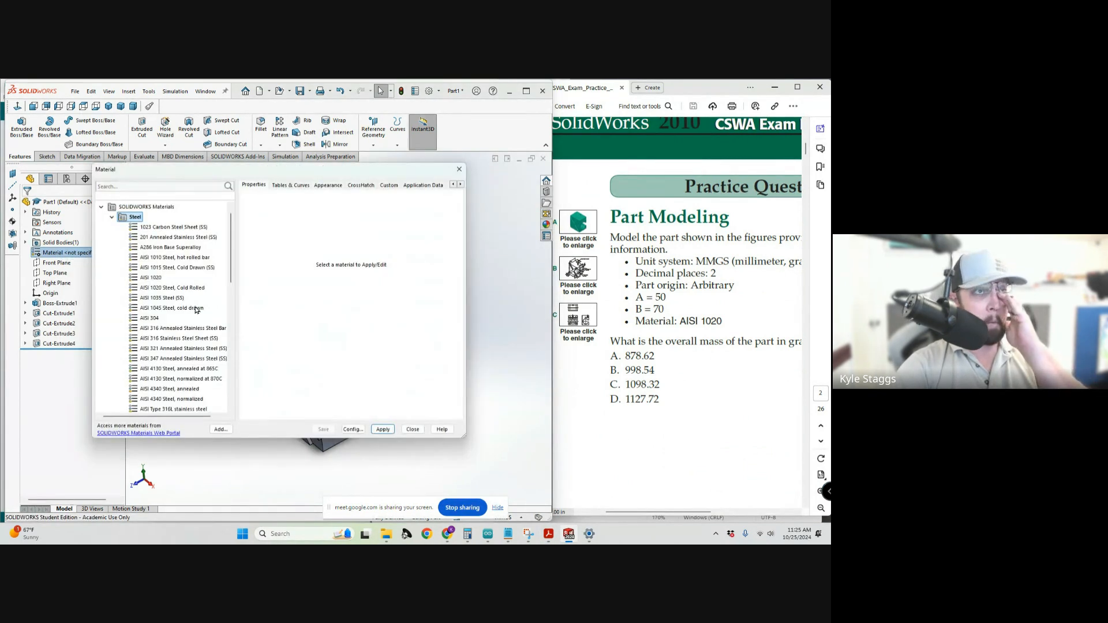
click(151, 278)
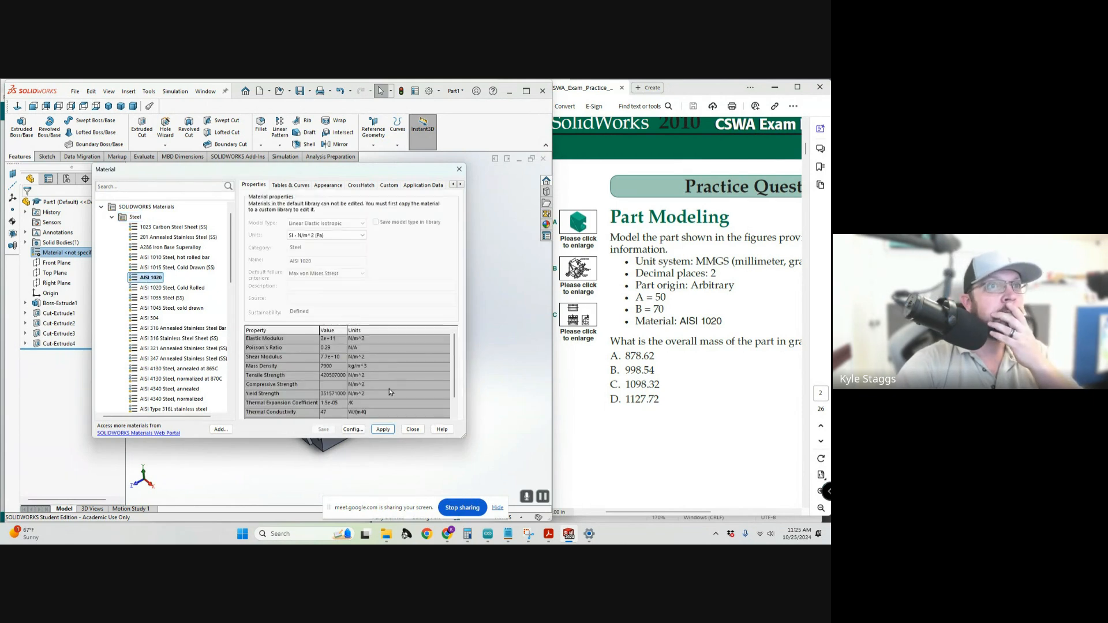
click(382, 430)
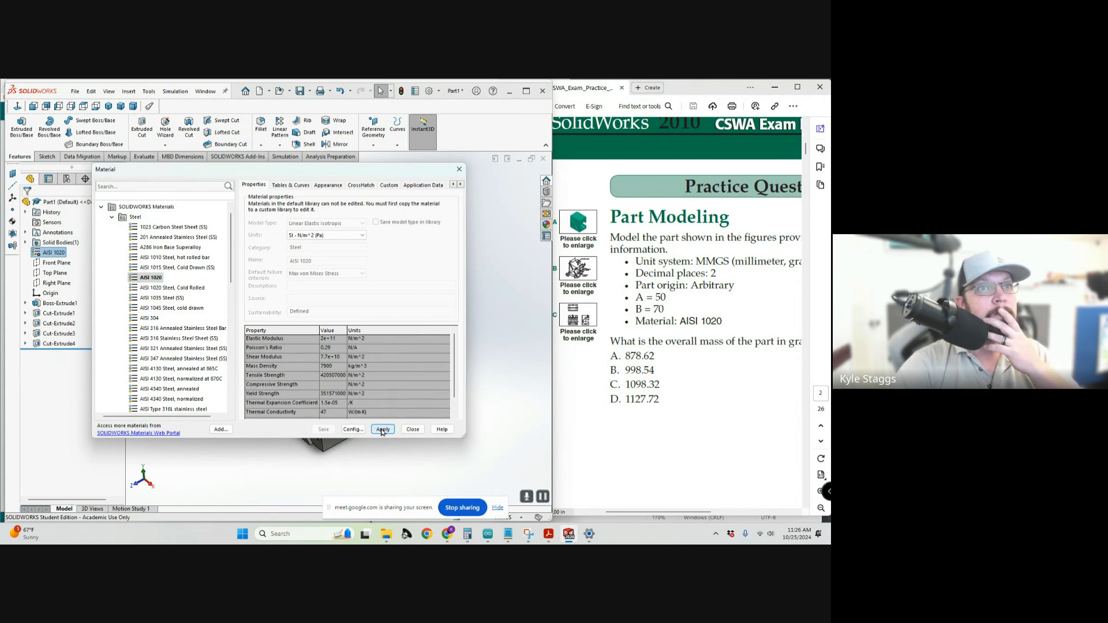
click(413, 430)
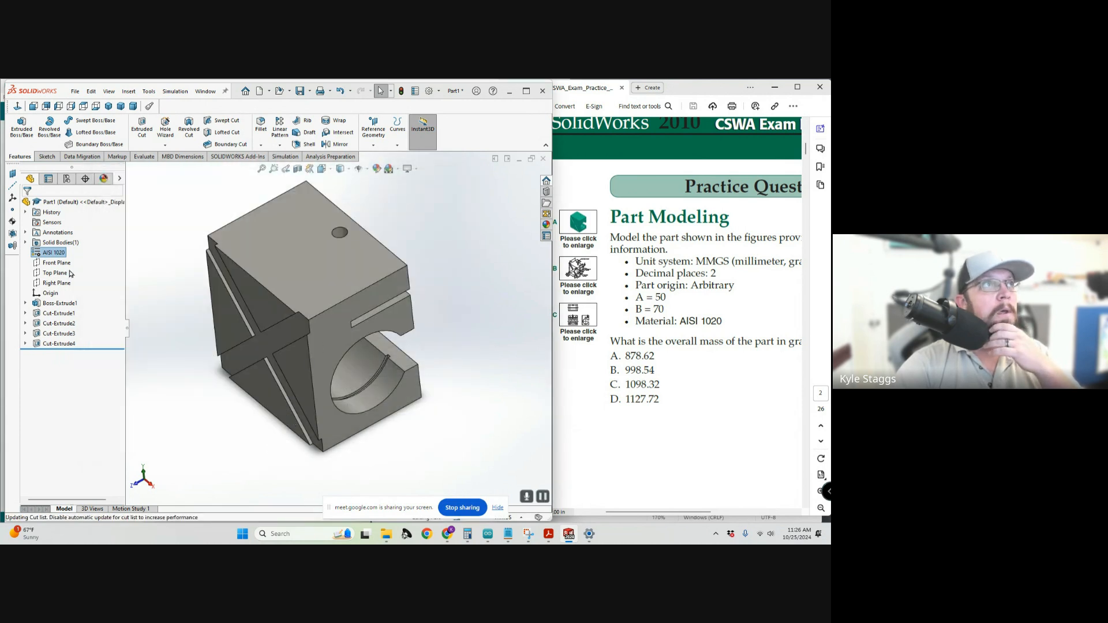
Evaluate the part's mass properties, highlight the matching answer D in Question 1 of the practice exam, and close the results.
click(144, 156)
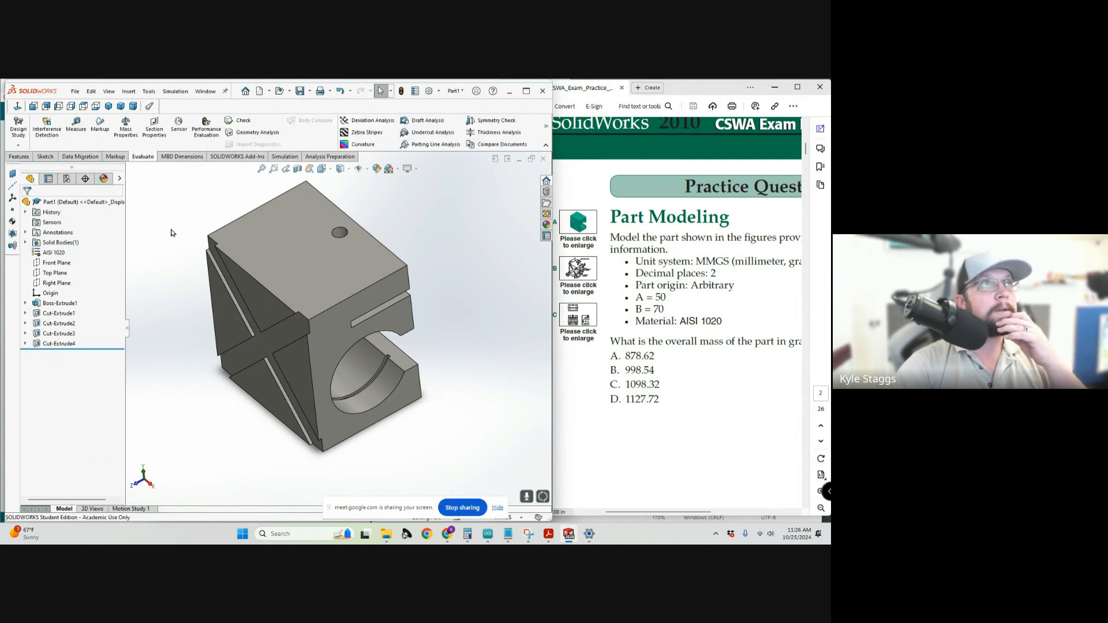
click(126, 127)
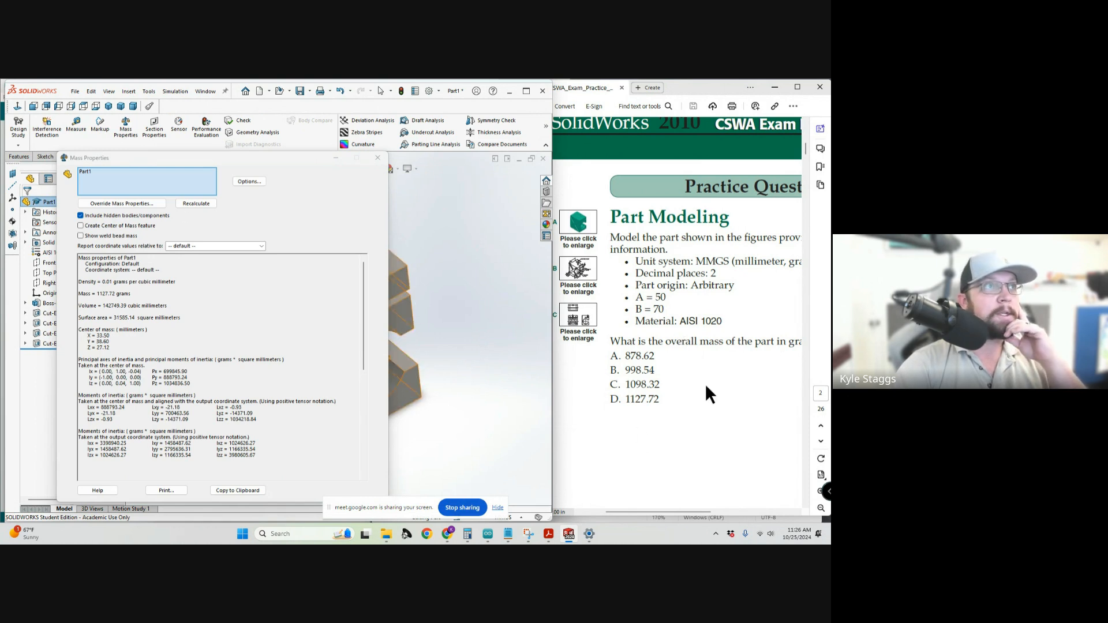
click(109, 295)
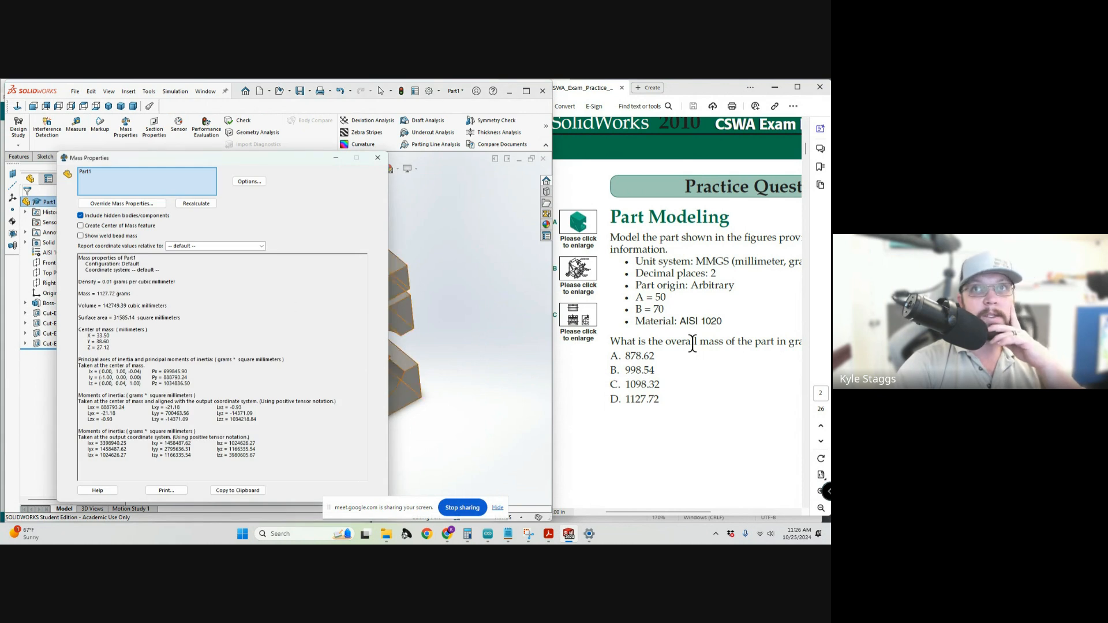
drag(660, 400, 633, 398)
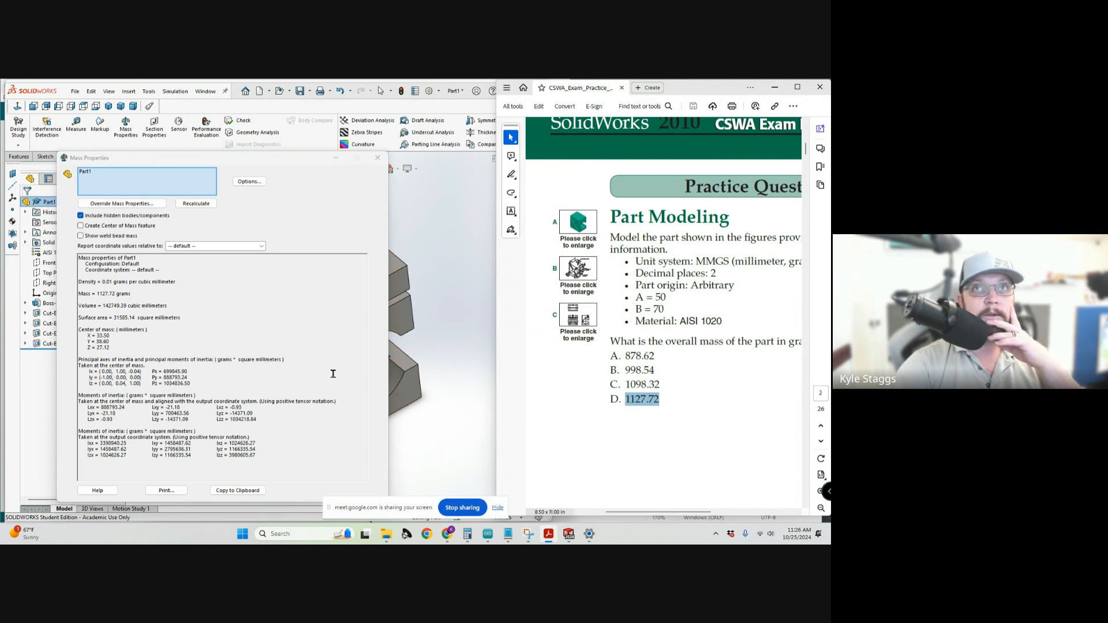
click(442, 368)
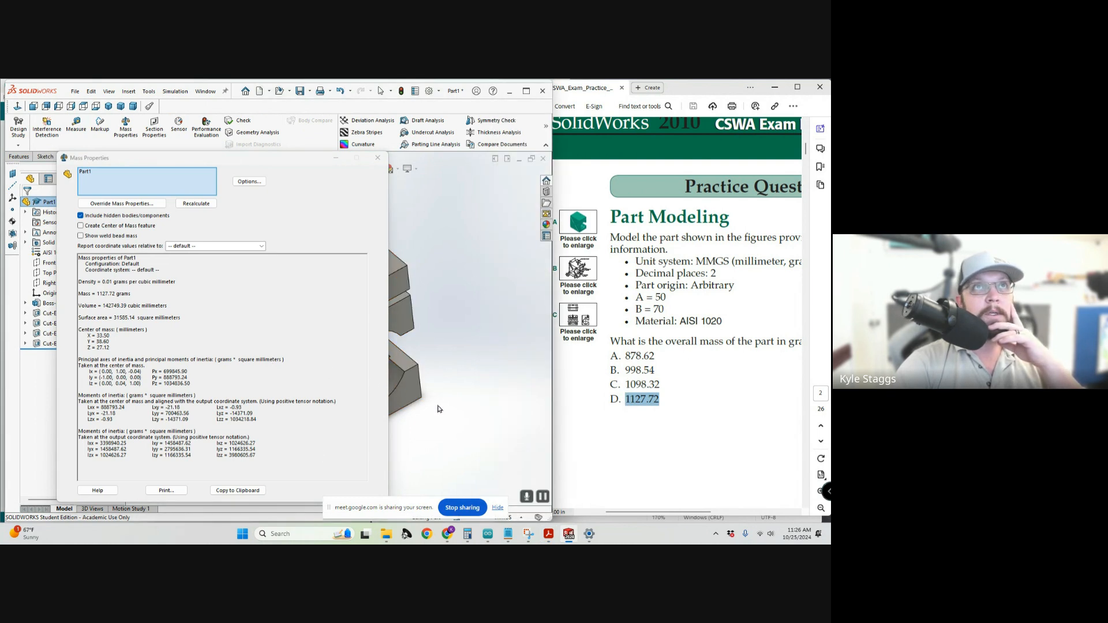
click(379, 163)
middle_drag(416, 347, 454, 369)
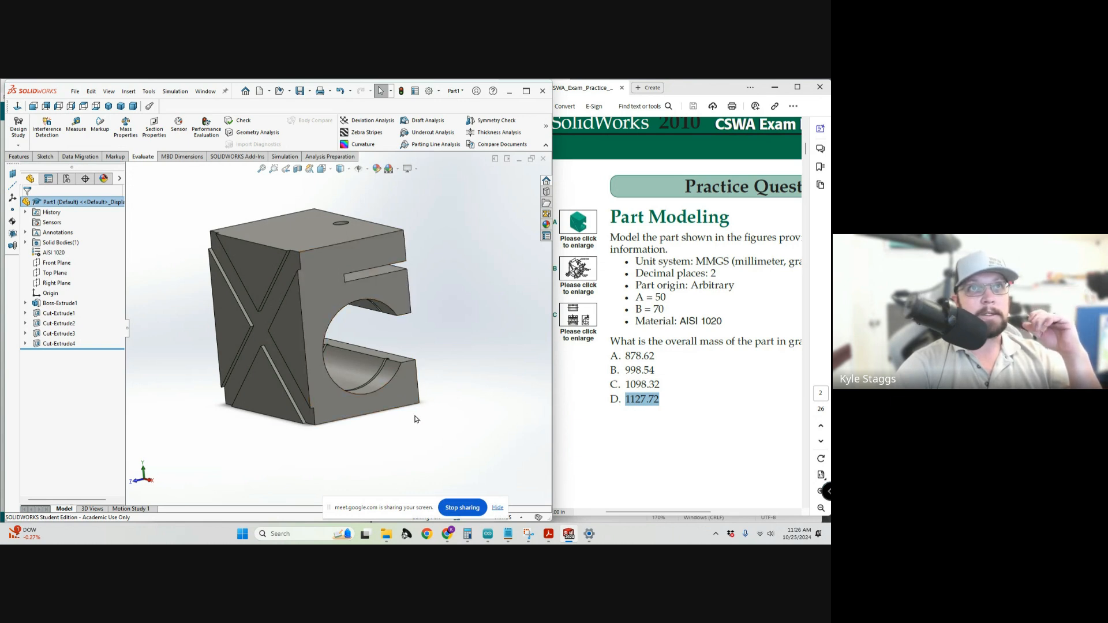
mouse_move(416, 420)
middle_down()
mouse_move(438, 386)
mouse_move(362, 417)
mouse_move(414, 408)
mouse_move(428, 421)
mouse_move(414, 420)
middle_up()
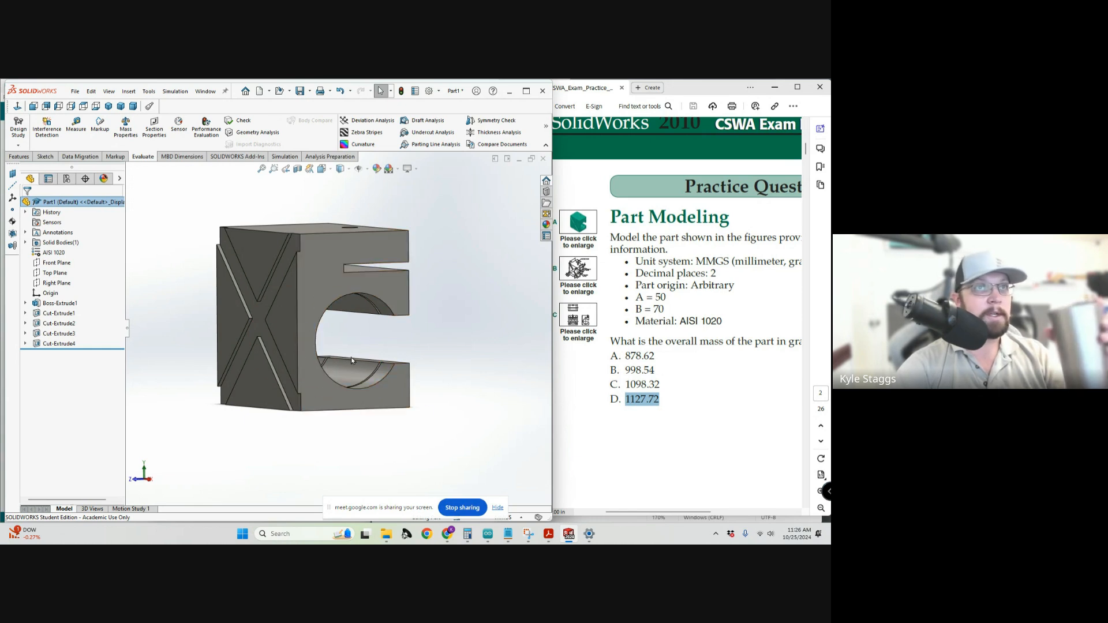
middle_drag(498, 414, 522, 426)
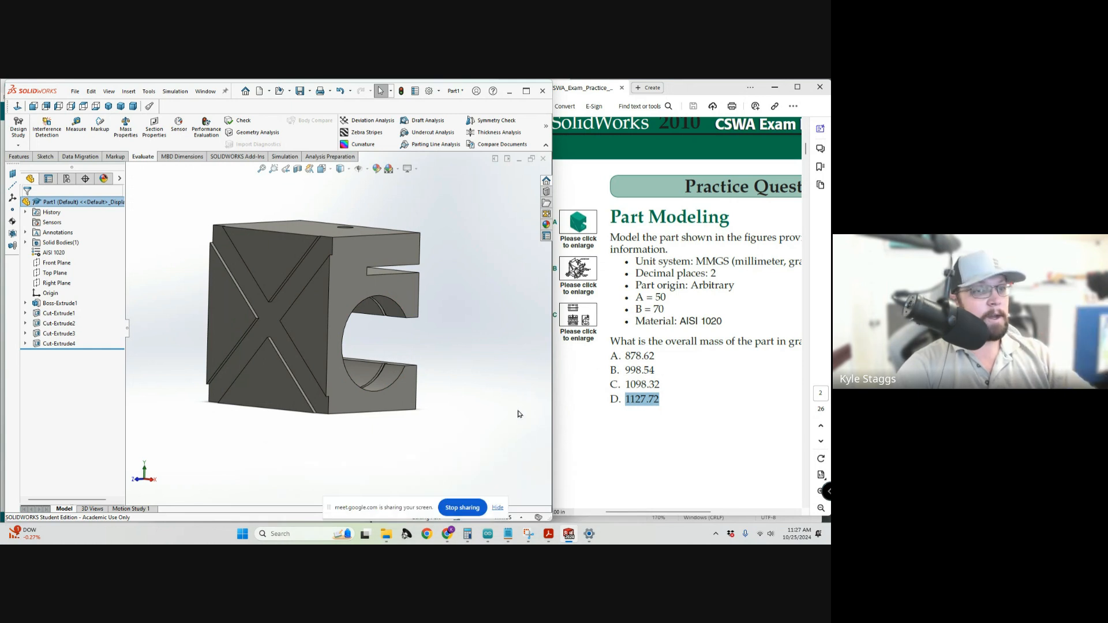
click(461, 508)
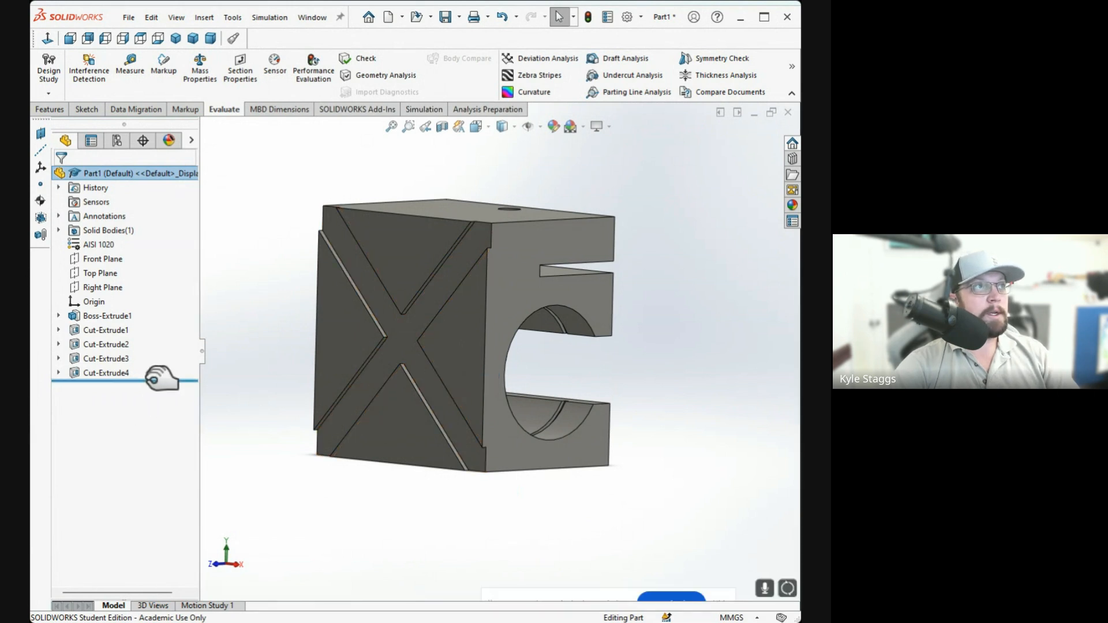
Roll the feature history back to just after Cut-Extrude1, then open its Sketch1 for editing and examine the concentric circular outlines.
drag(155, 379, 162, 350)
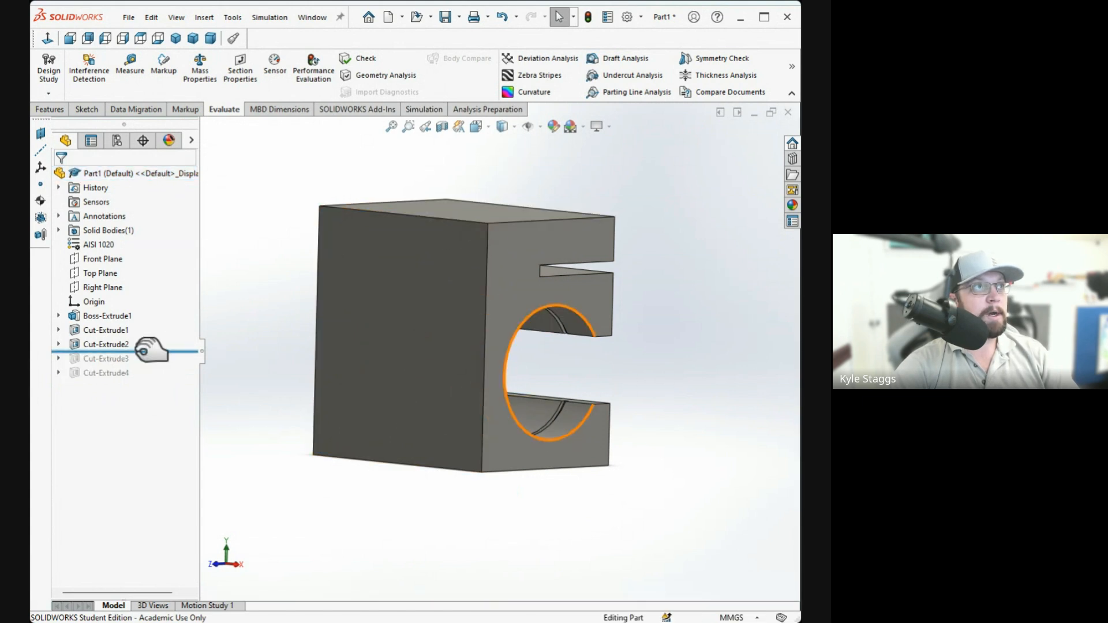
drag(152, 351, 144, 339)
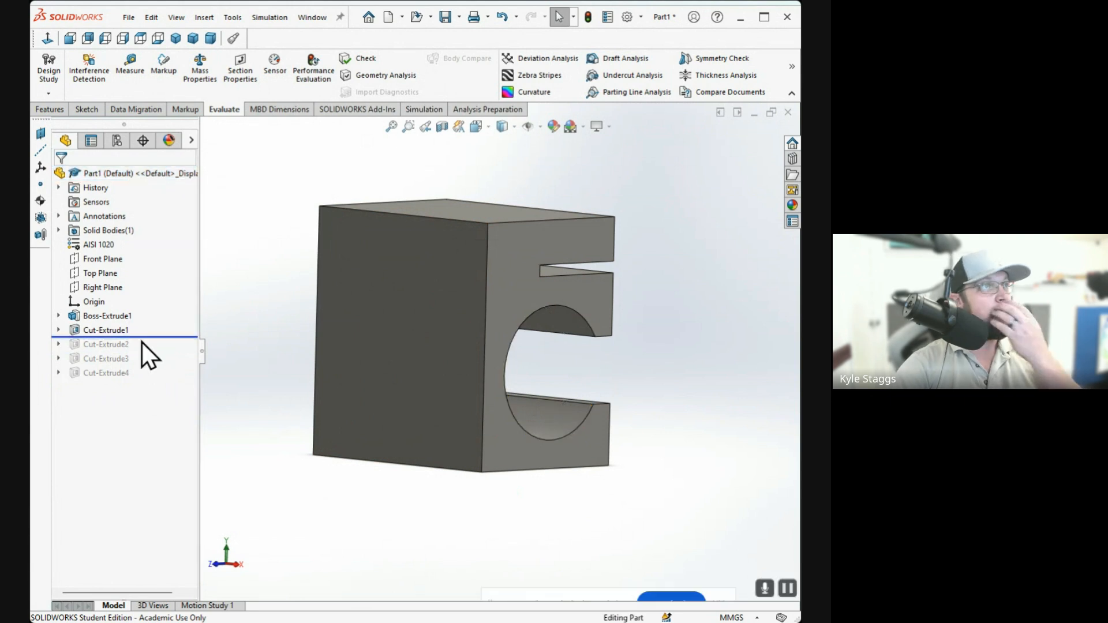
click(57, 330)
click(102, 346)
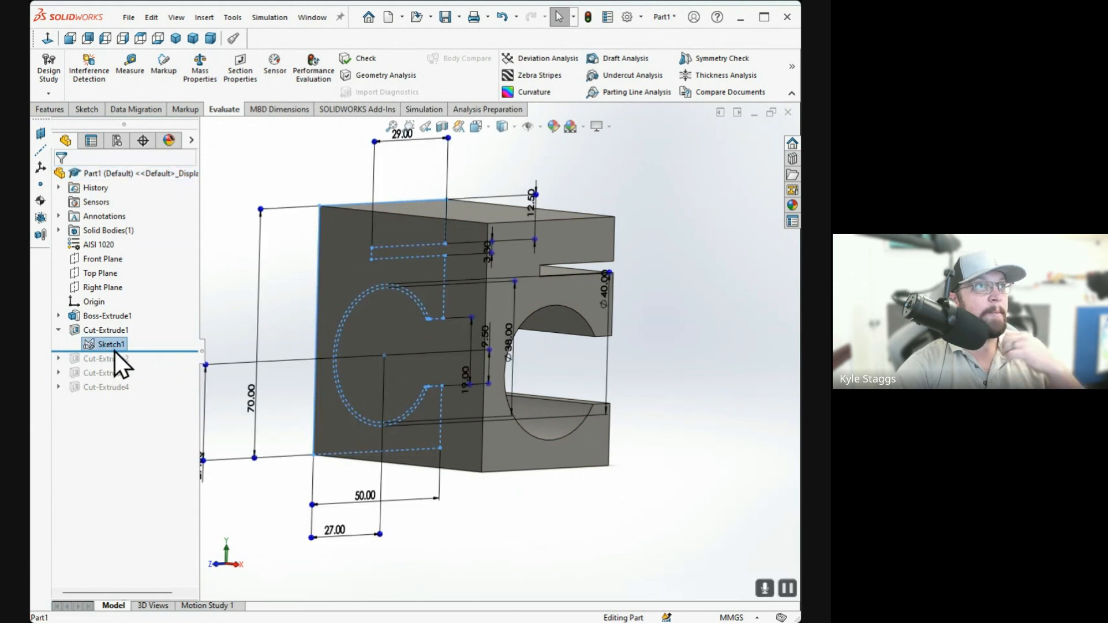
click(107, 307)
mouse_move(526, 396)
middle_down()
mouse_move(440, 387)
mouse_move(463, 379)
middle_up()
scroll(482, 306, down, 5)
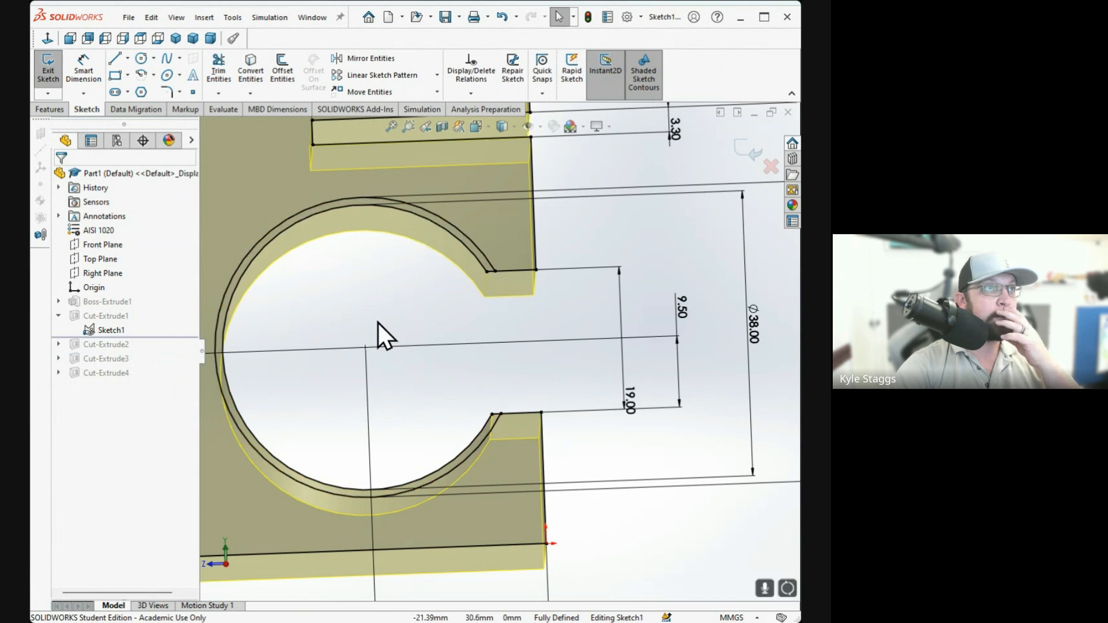
Review the dimensions of Sketch1's clamp profile and its concentric groove circles, and exit the sketch.
scroll(379, 323, up, 4)
mouse_move(427, 396)
middle_down()
mouse_move(440, 426)
mouse_move(422, 389)
mouse_move(416, 408)
mouse_move(426, 405)
middle_up()
scroll(462, 311, up, 1)
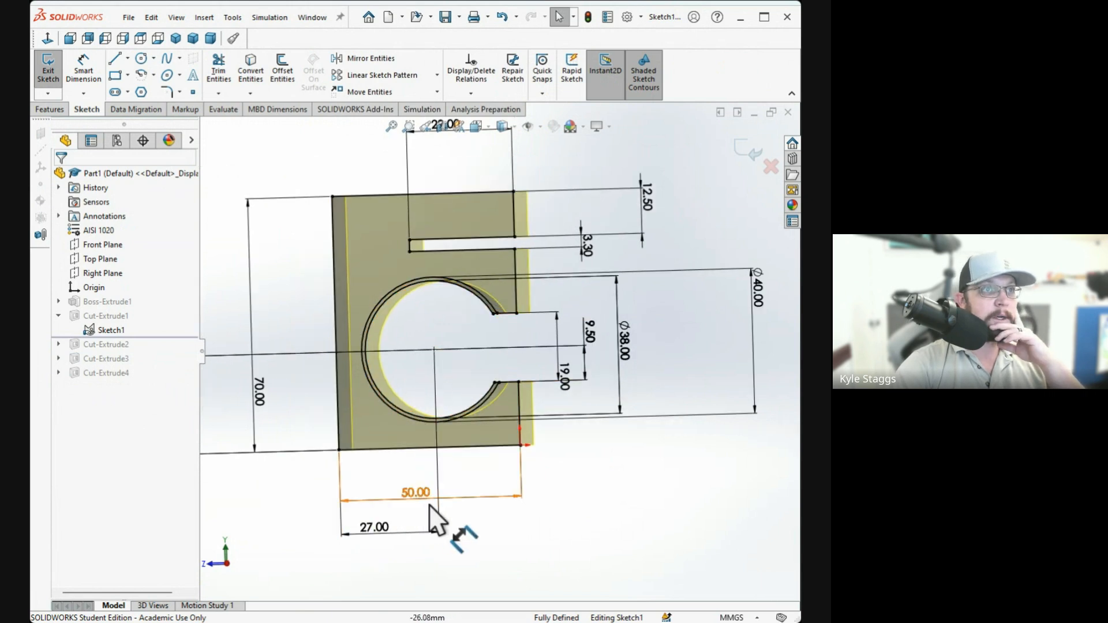
scroll(238, 414, up, 2)
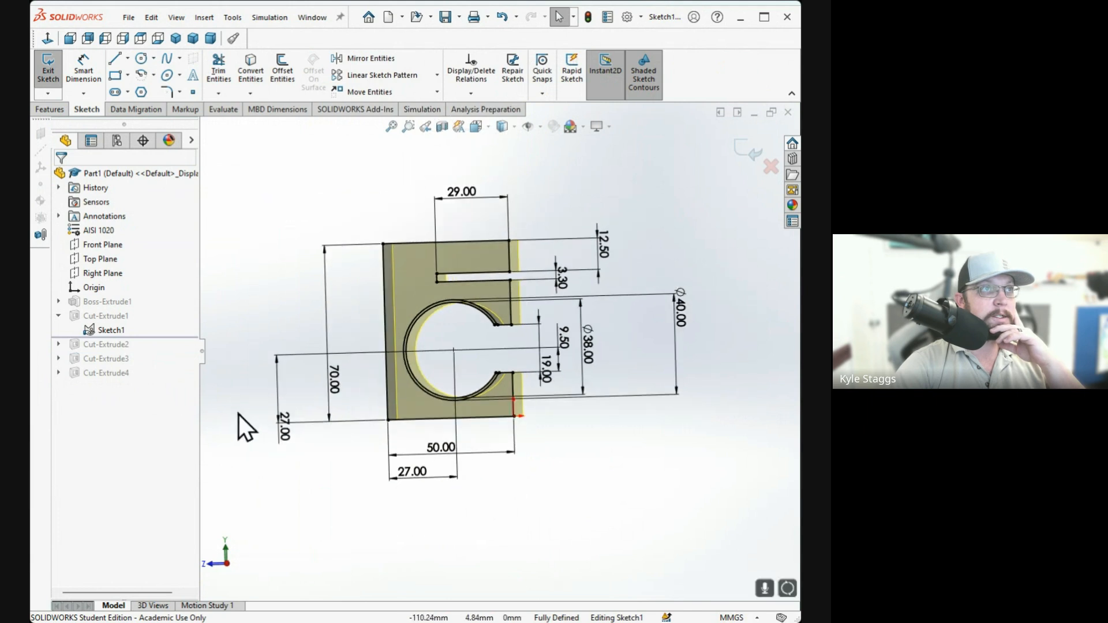
scroll(479, 361, down, 3)
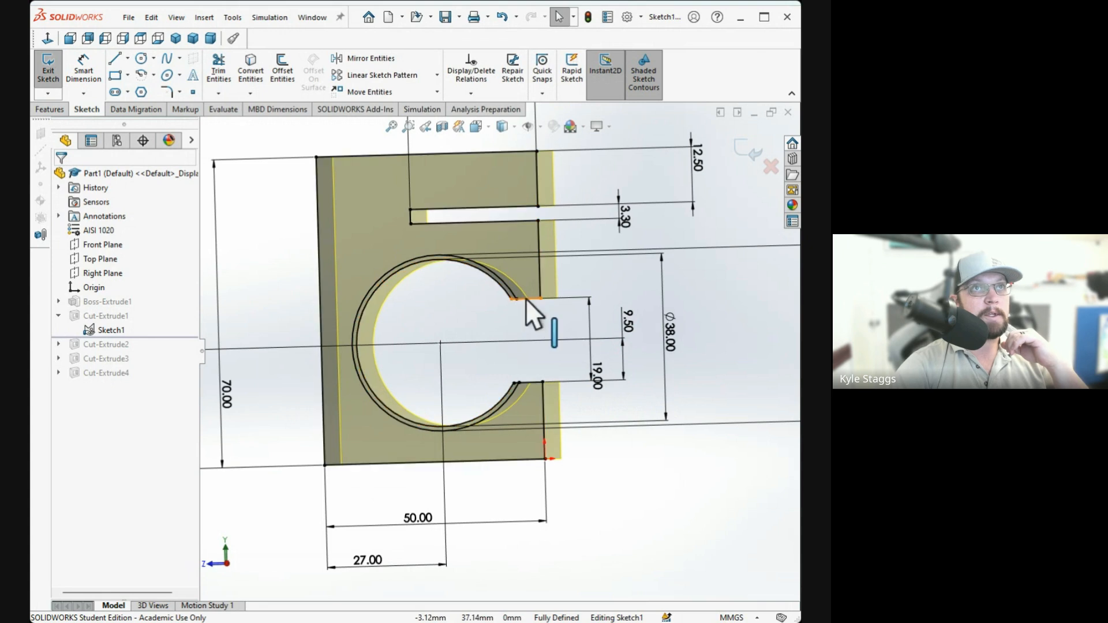
scroll(523, 300, down, 2)
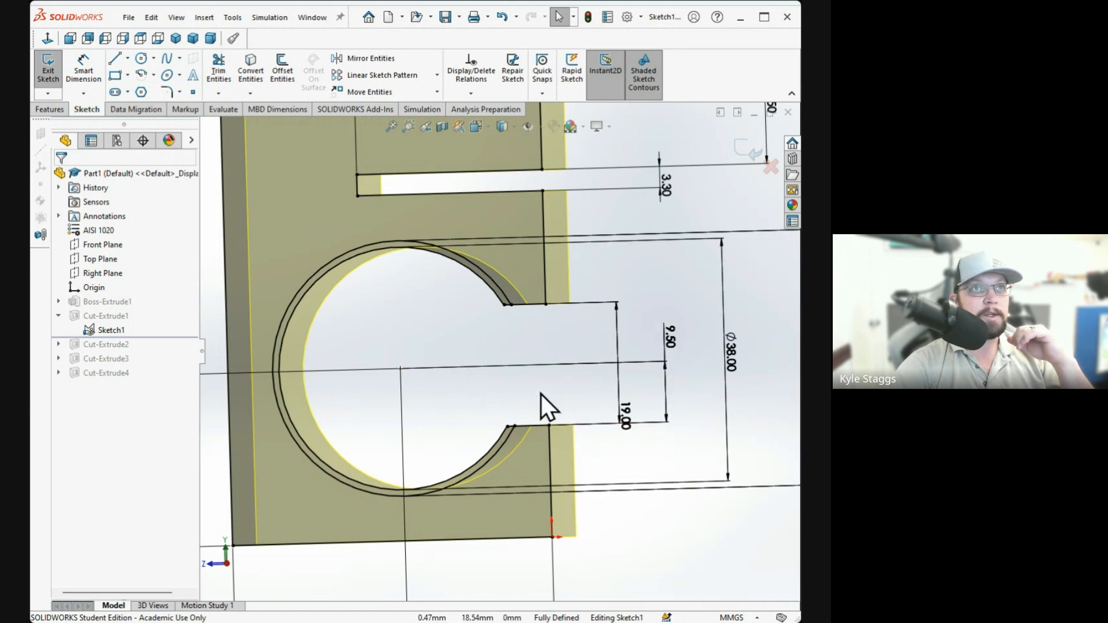
mouse_move(515, 382)
middle_down()
mouse_move(527, 383)
mouse_move(509, 384)
middle_up()
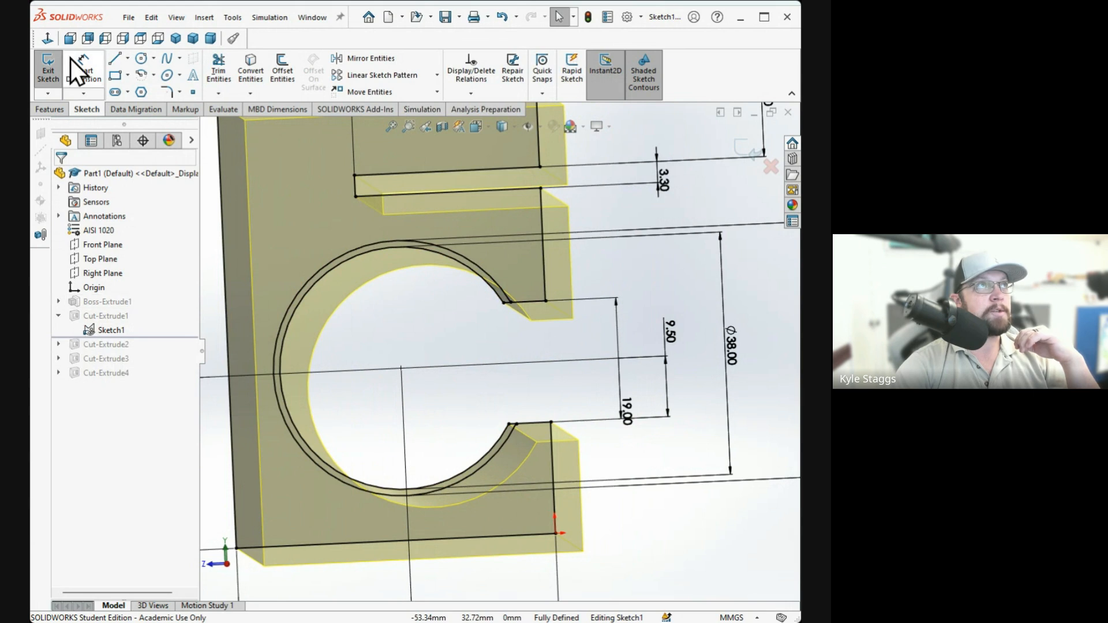
click(46, 65)
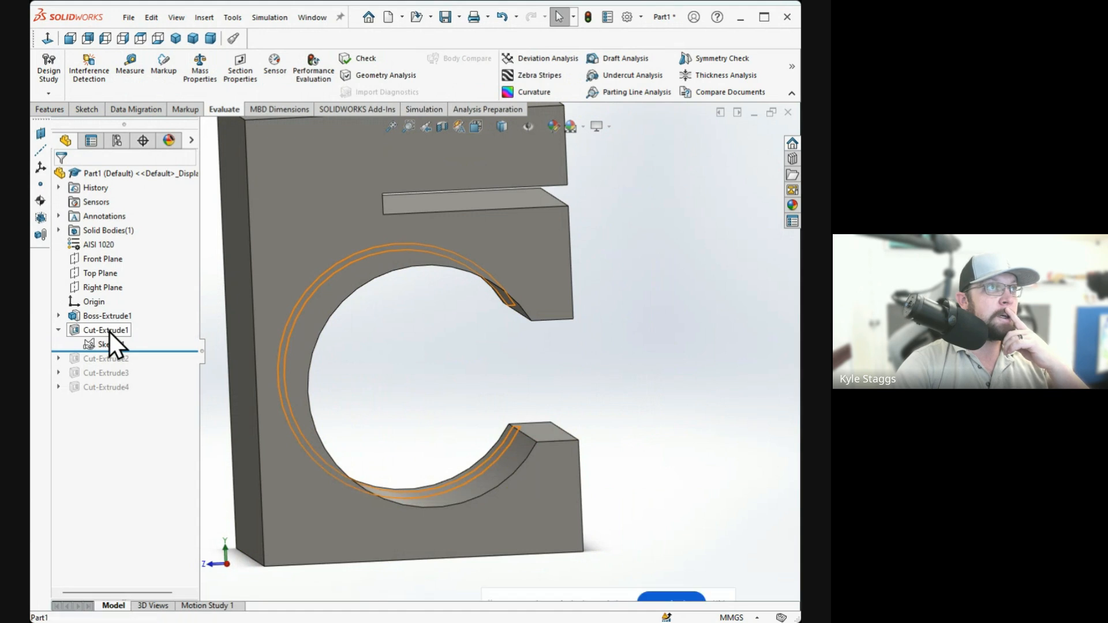
Edit Cut-Extrude1 to reverse the direction of its blind groove cut, keeping the offset start condition.
click(109, 331)
click(105, 288)
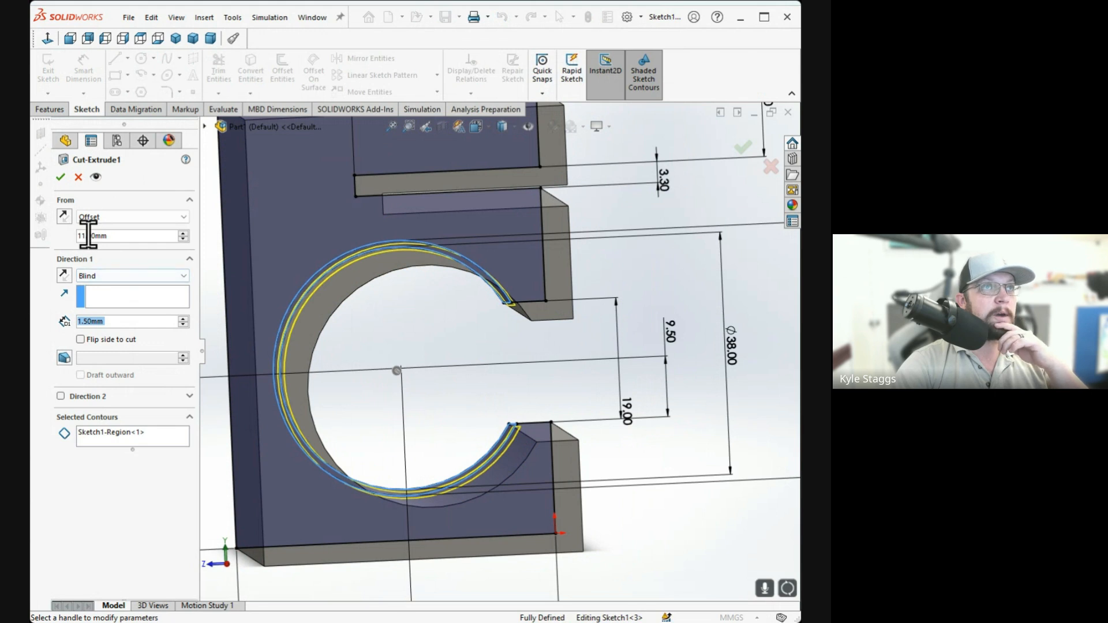
middle_drag(551, 386, 523, 388)
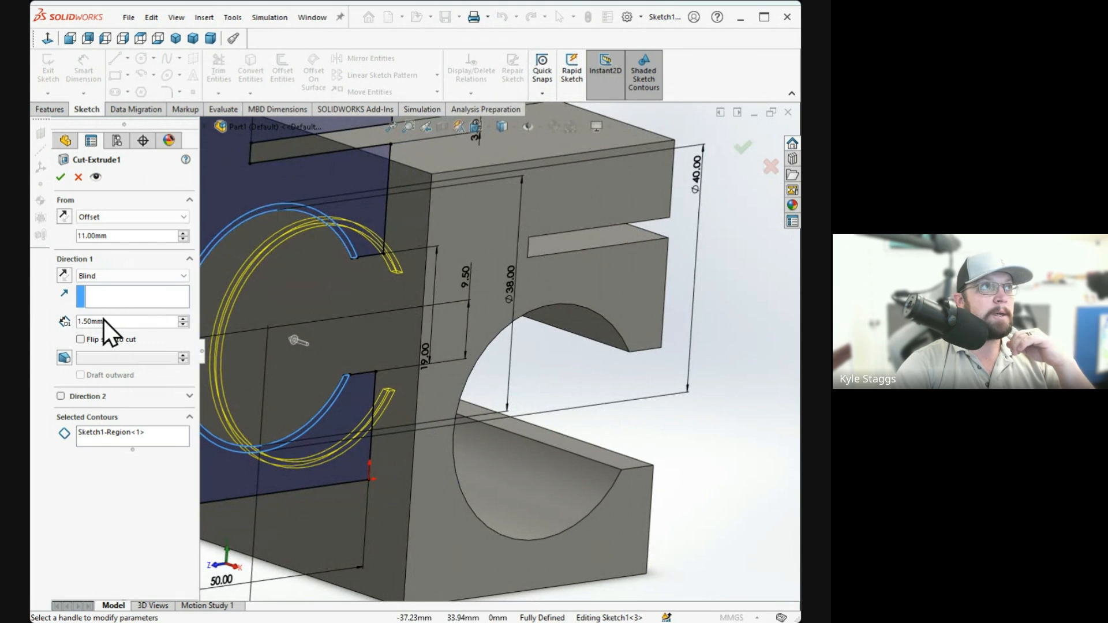
middle_drag(334, 337, 396, 333)
scroll(334, 342, up, 3)
scroll(352, 314, down, 4)
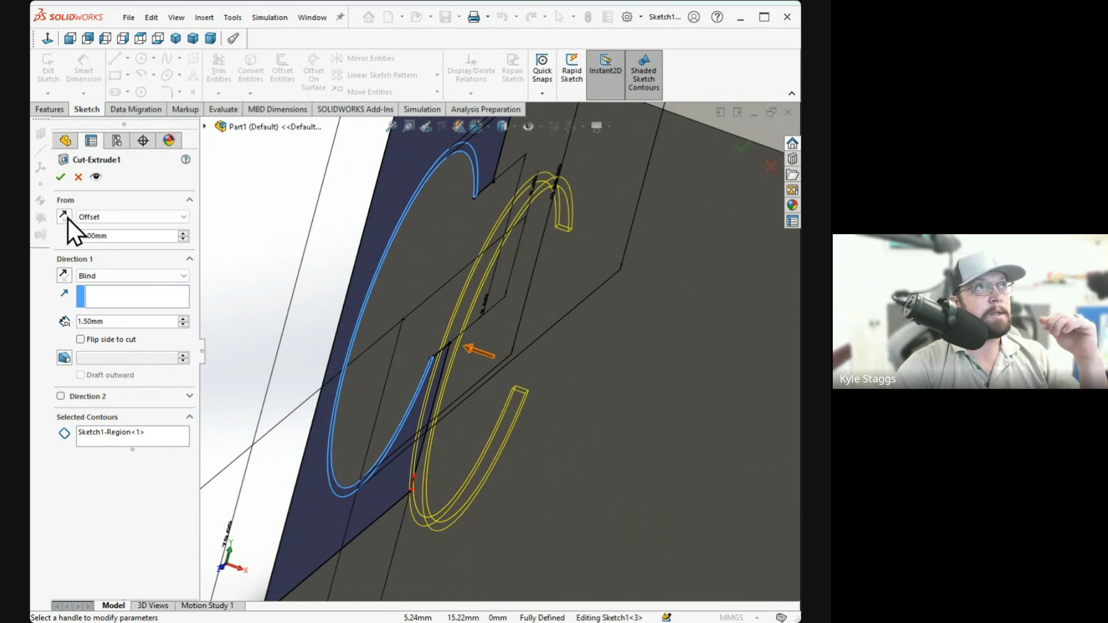
click(61, 273)
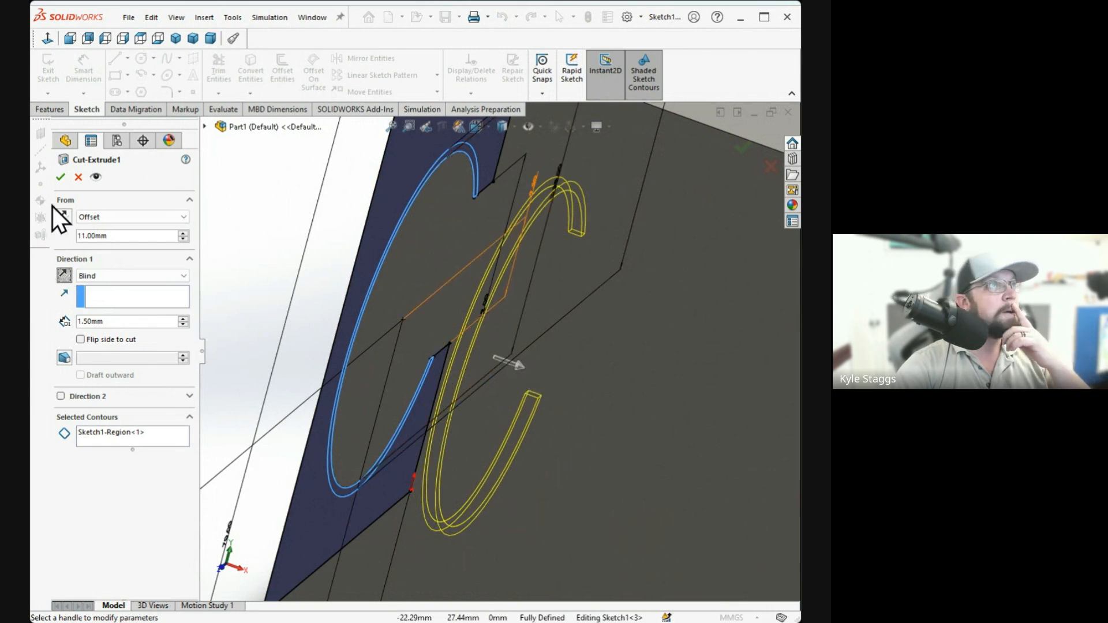
click(61, 177)
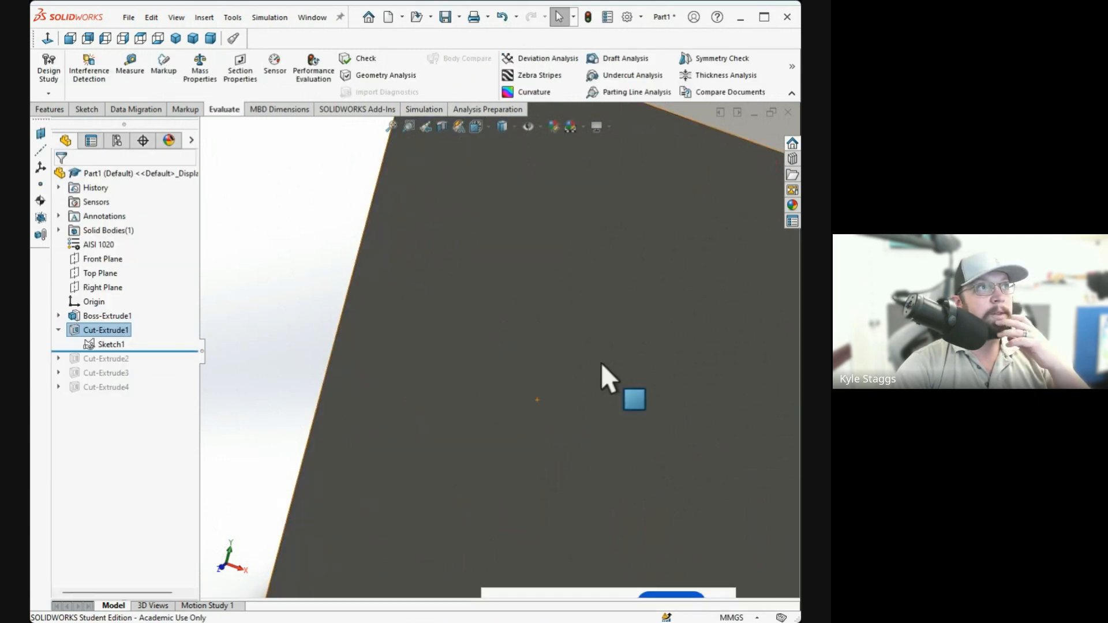
Roll the model history forward to include Cut-Extrude2, the second groove in the bore.
scroll(566, 382, up, 5)
middle_drag(617, 444, 409, 427)
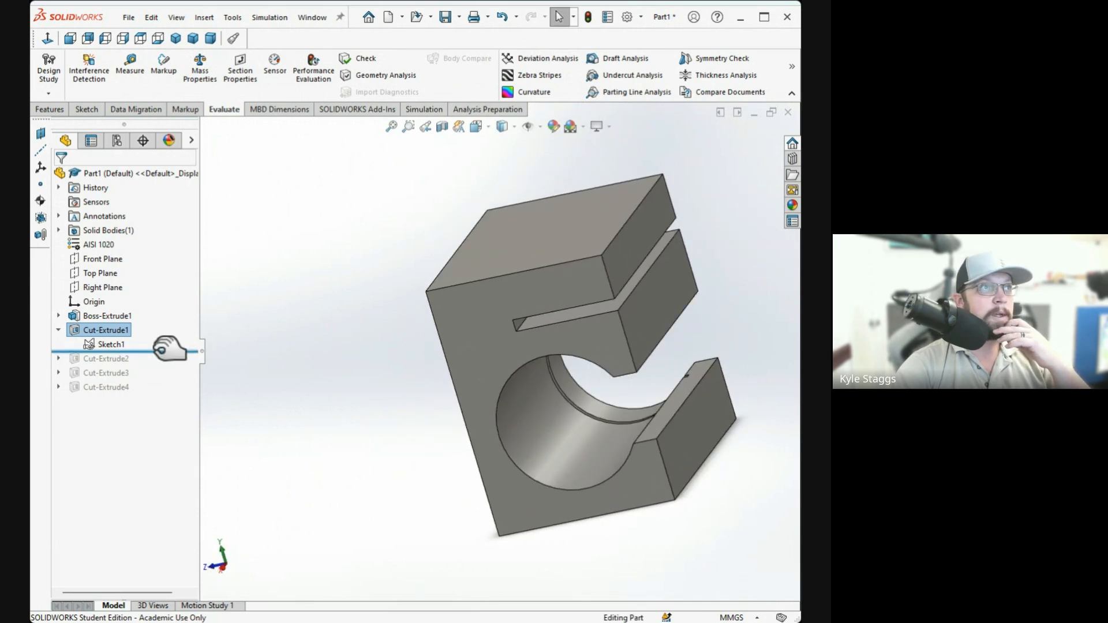
drag(167, 351, 168, 365)
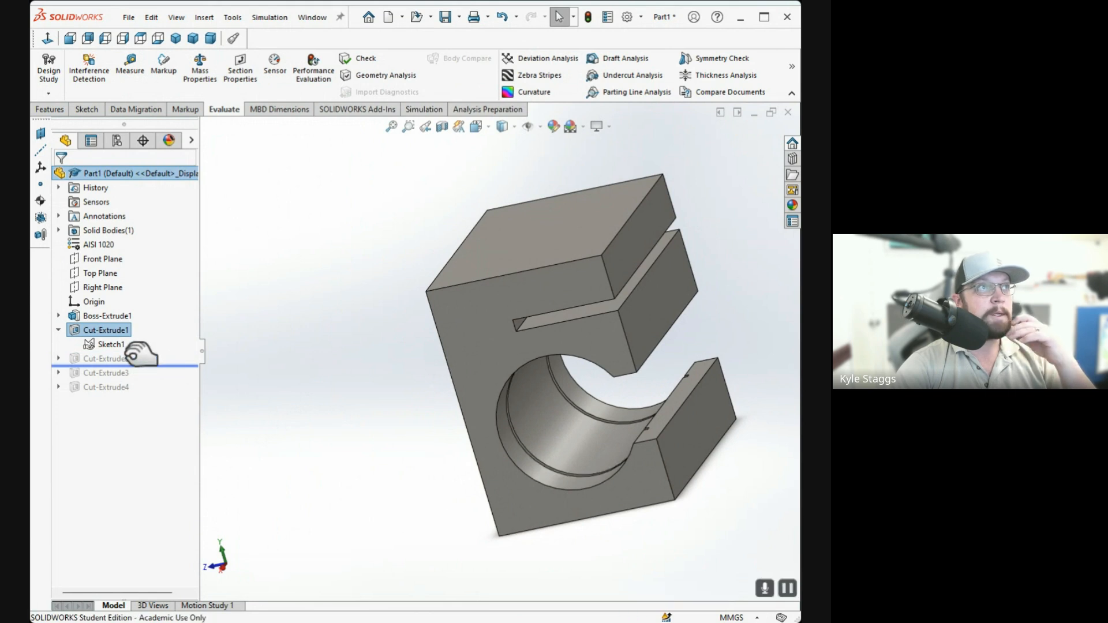
Review the start offset, direction and blind depth of Cut-Extrude2, and accept the feature without changes.
click(103, 358)
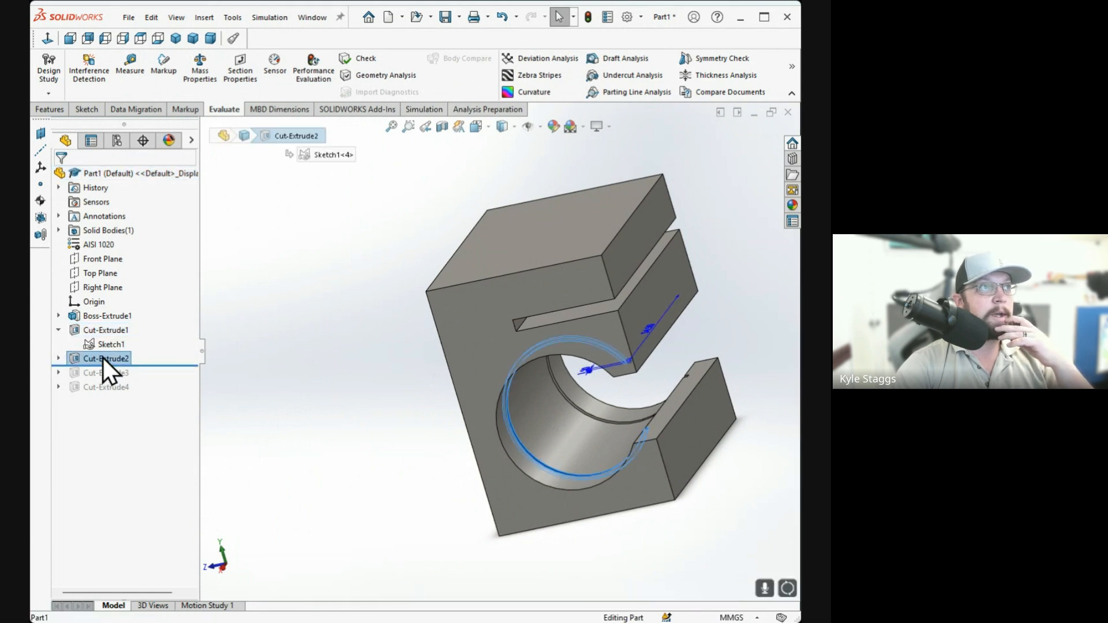
click(115, 316)
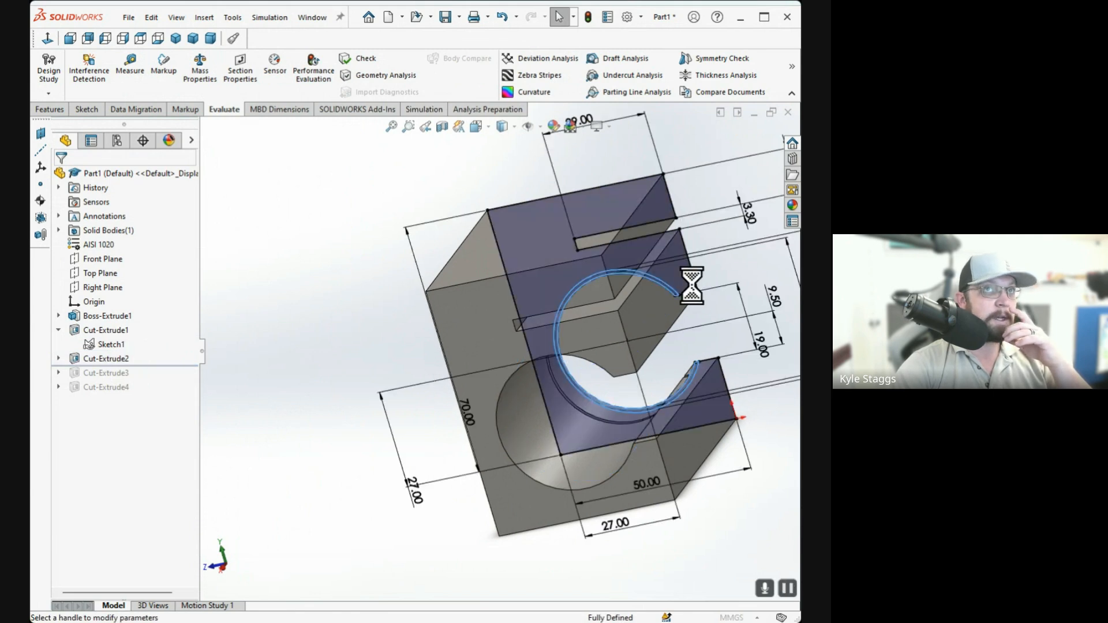
middle_drag(602, 393, 650, 391)
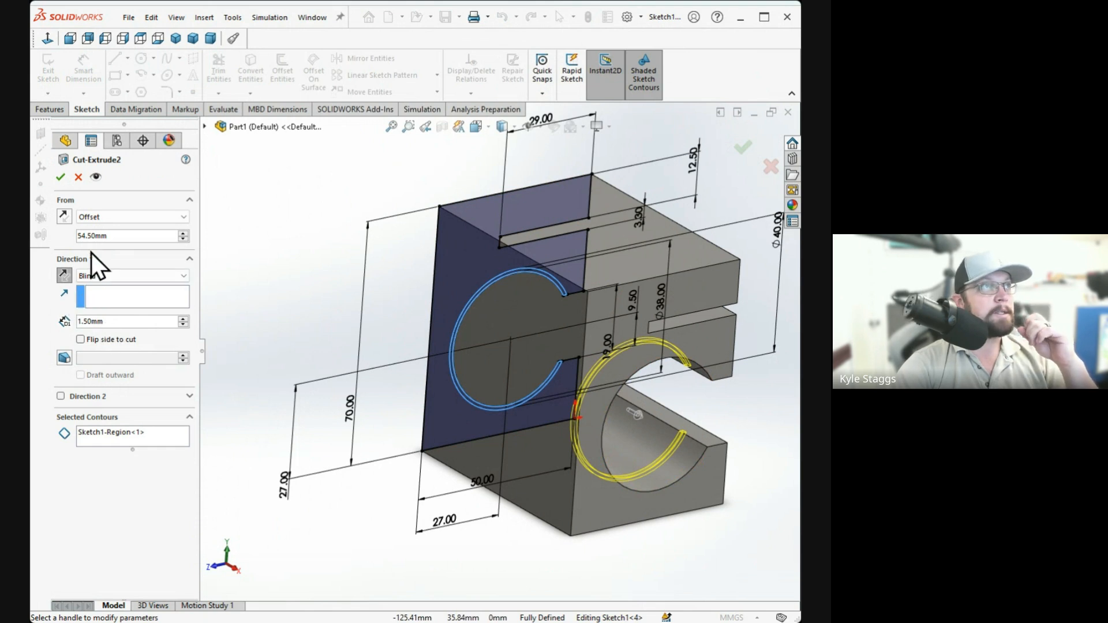
middle_drag(383, 372, 312, 318)
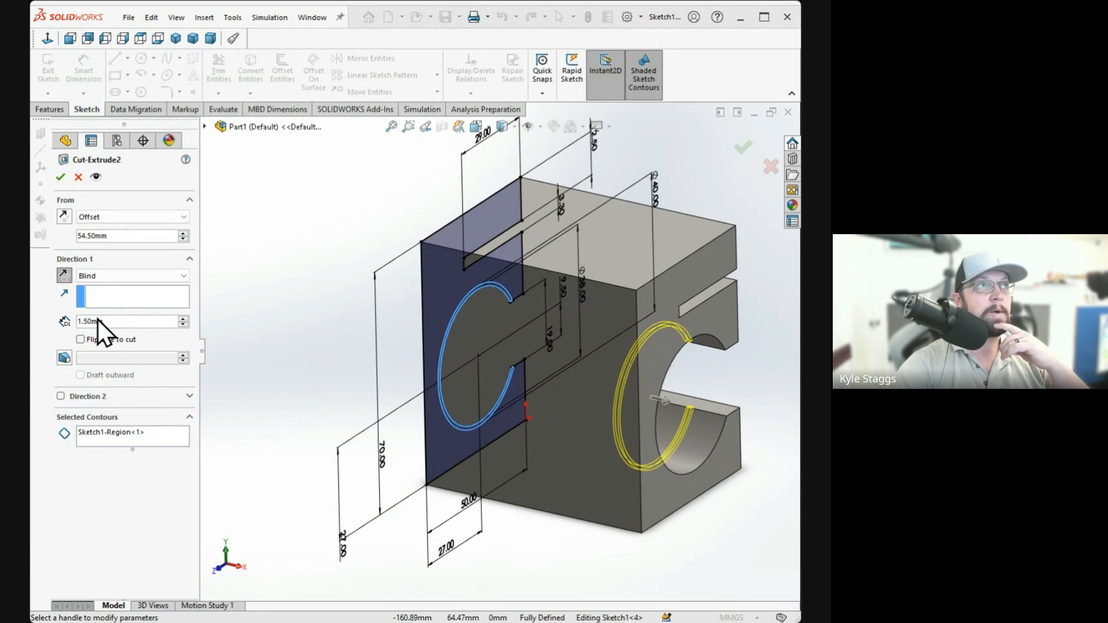
click(61, 177)
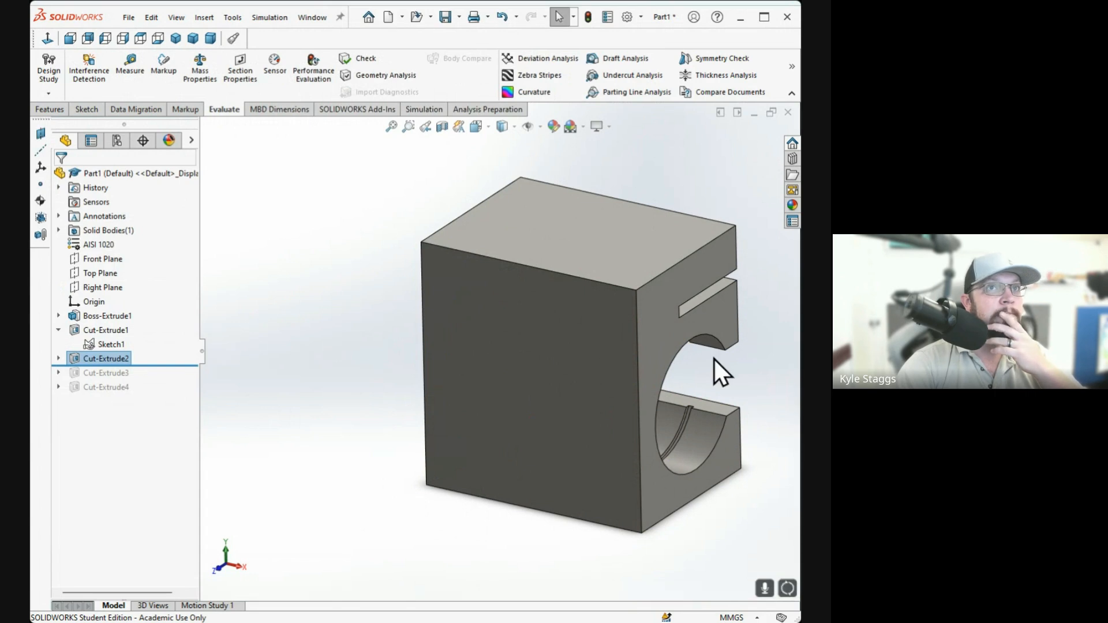
Measure the coordinates of the Cut-Extrude1 groove's outer corner on the lower jaw of the bore opening.
middle_drag(714, 358, 543, 459)
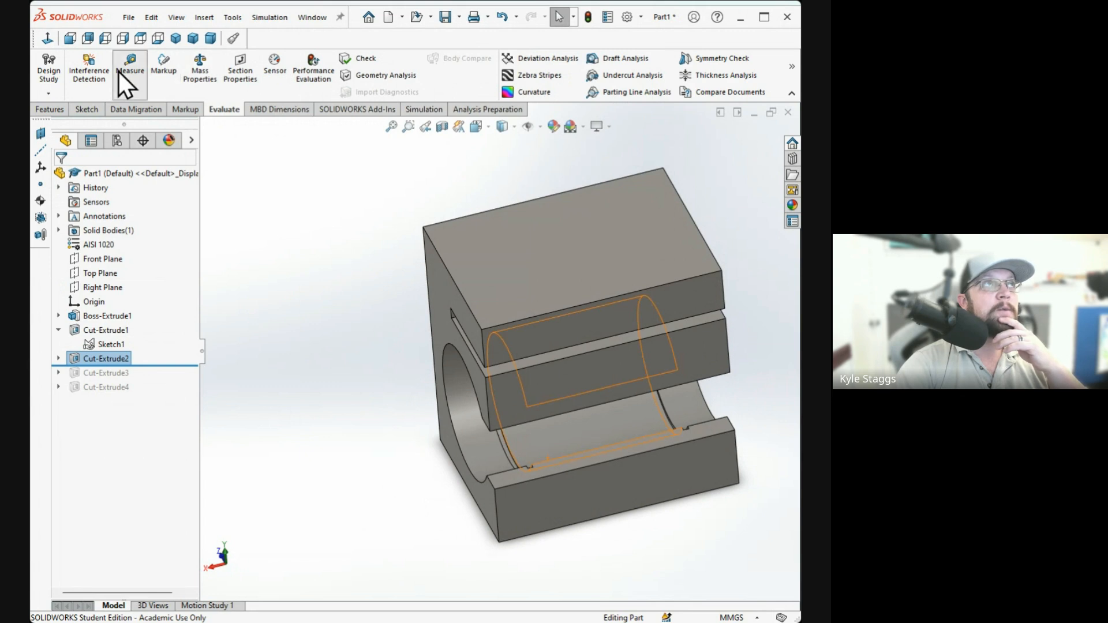
scroll(635, 462, down, 5)
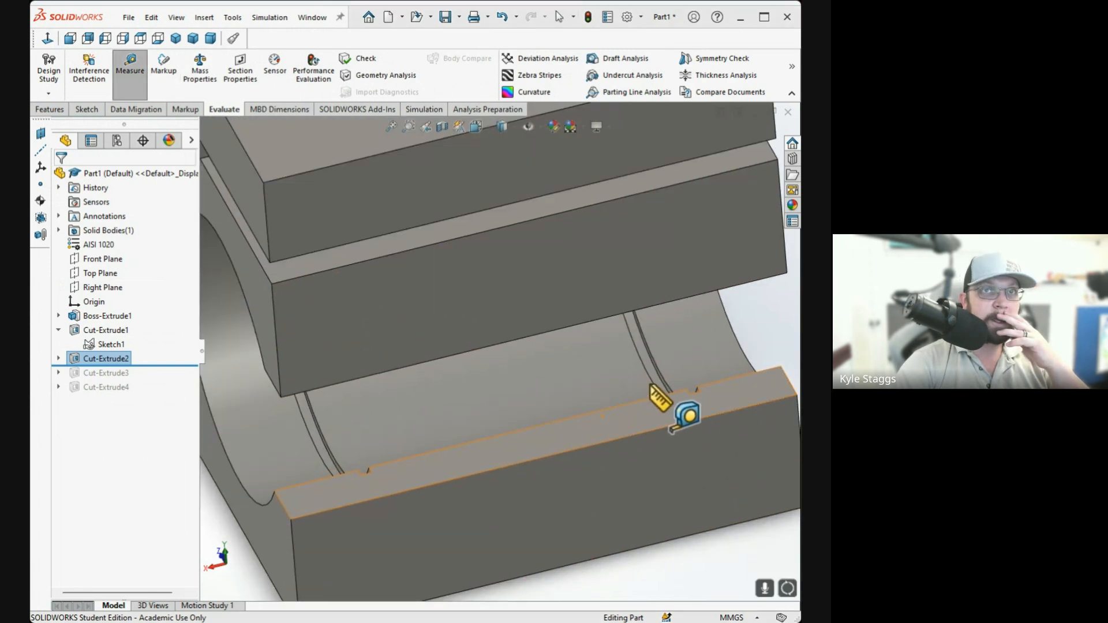
middle_drag(673, 403, 638, 433)
scroll(673, 478, down, 3)
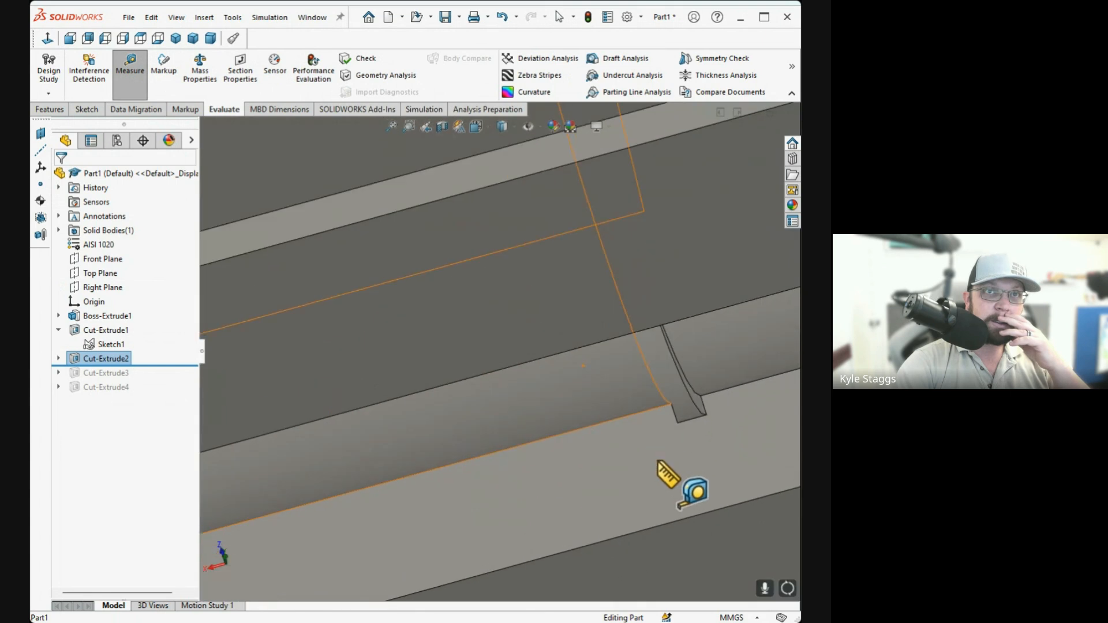
click(707, 415)
scroll(524, 463, up, 5)
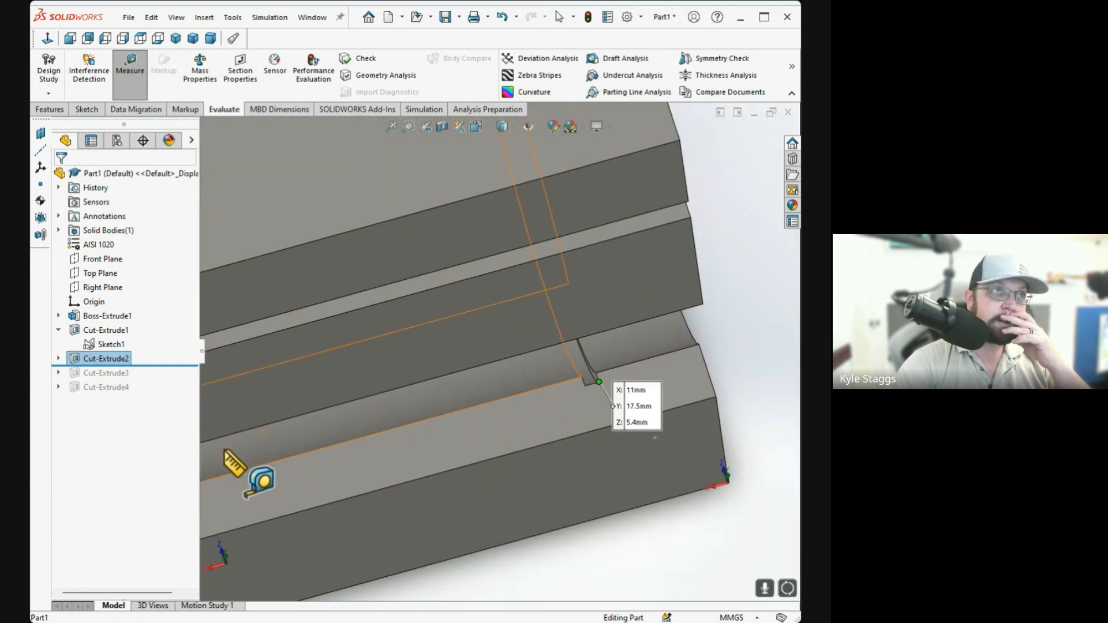
scroll(248, 459, up, 4)
scroll(427, 421, down, 5)
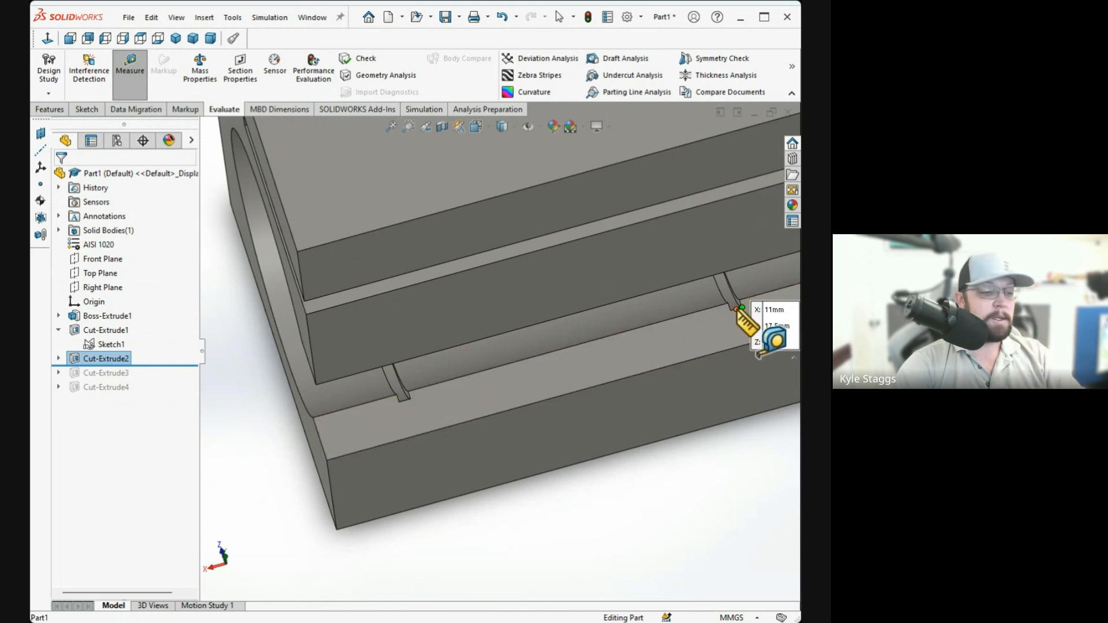
Restart the measurement and measure the distance between the inner facing corners of the two bore grooves.
click(132, 70)
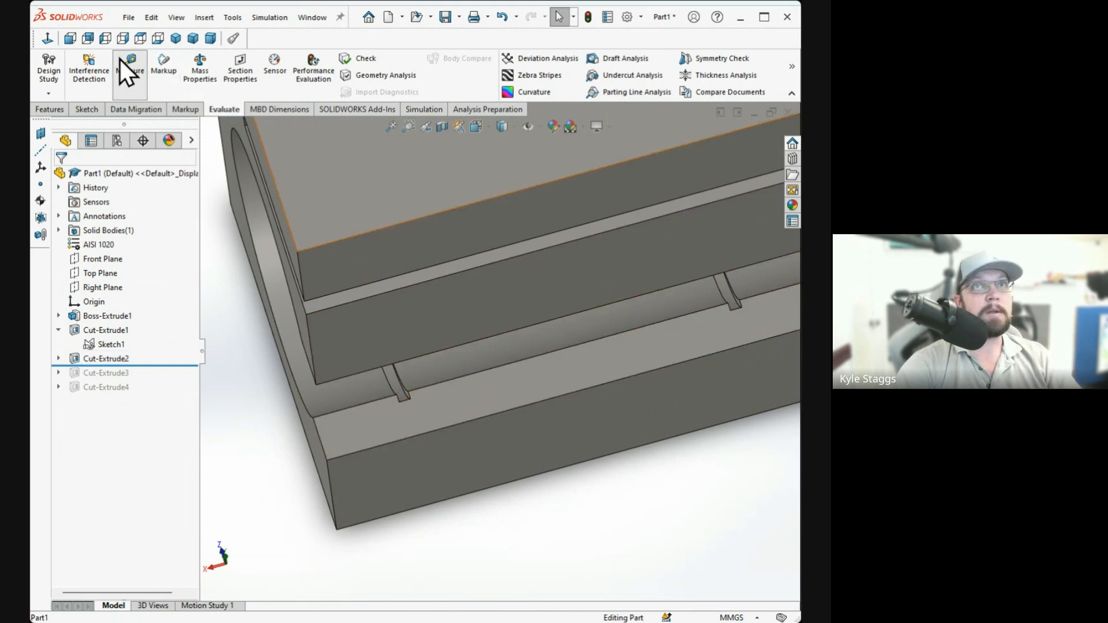
click(730, 311)
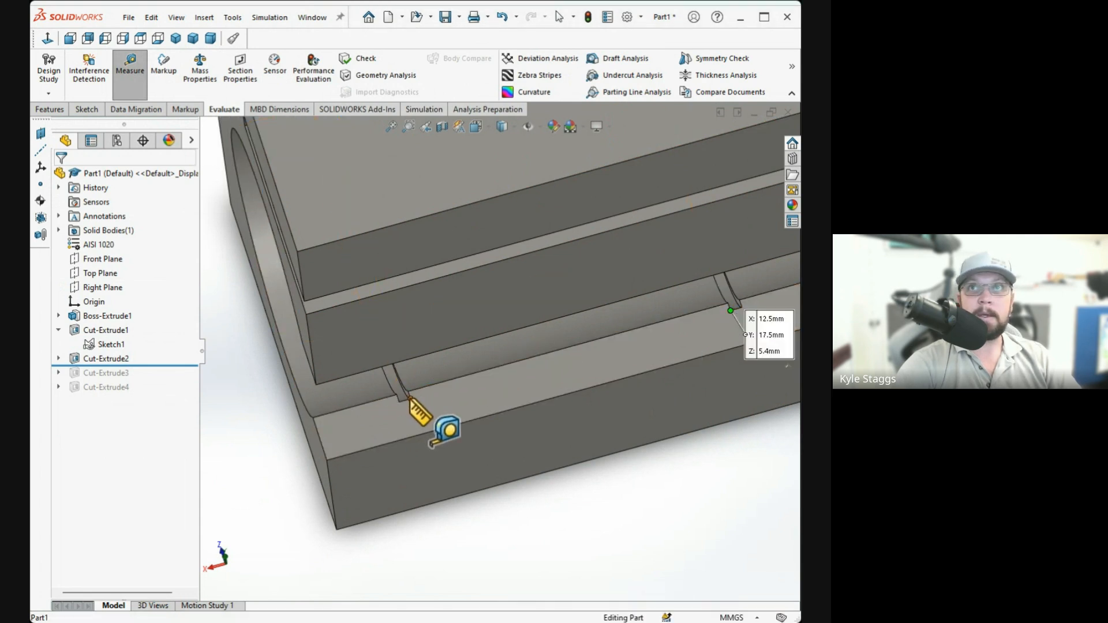
click(411, 398)
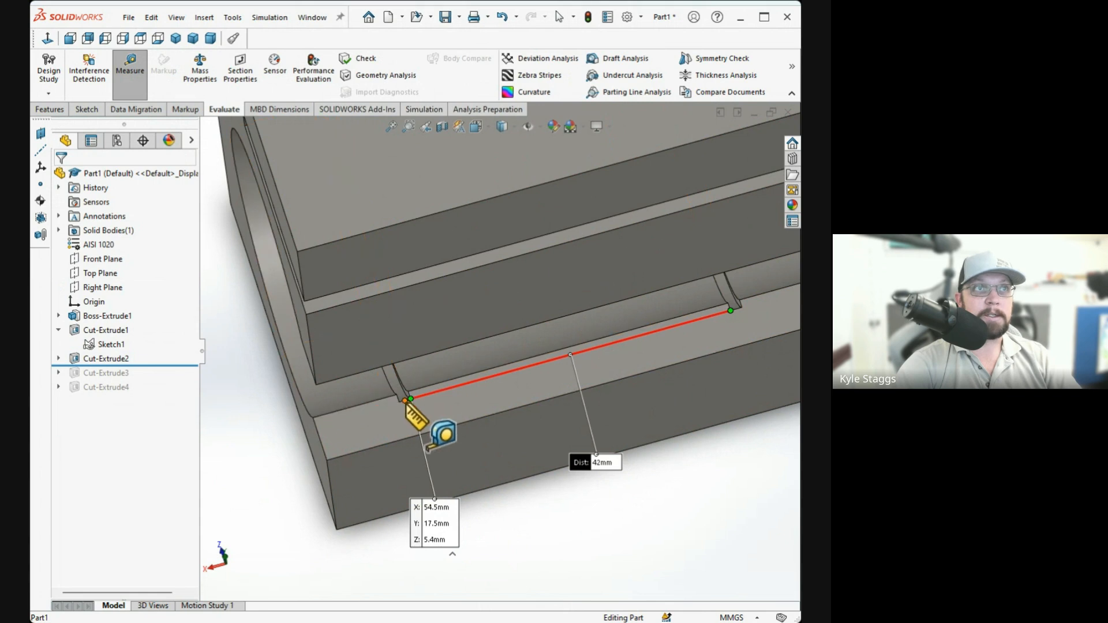
scroll(456, 436, up, 3)
middle_drag(468, 431, 664, 404)
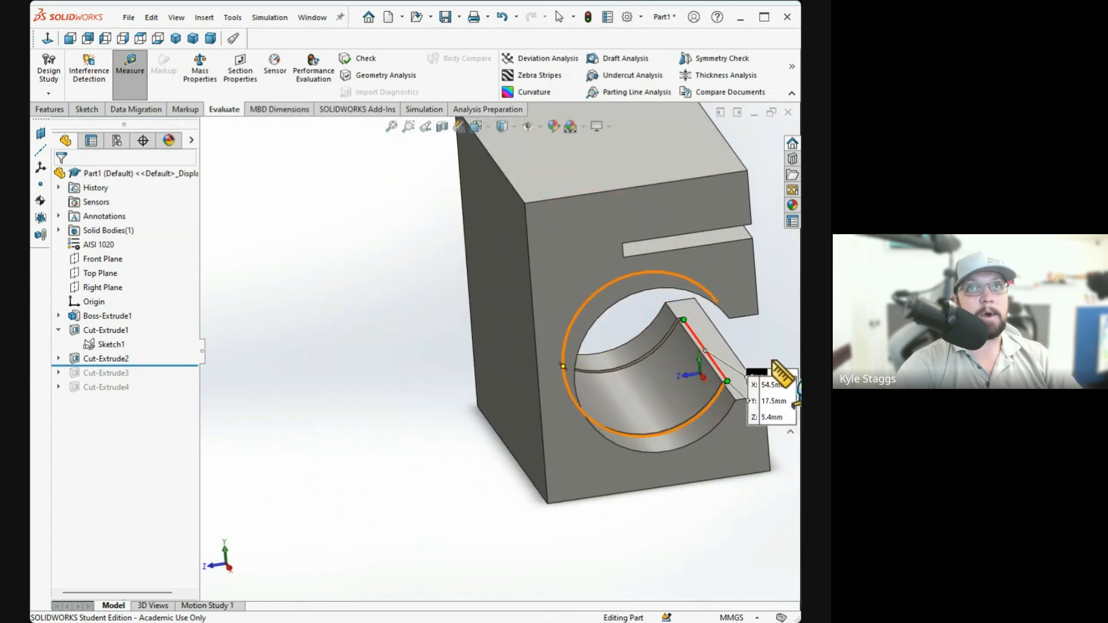
middle_drag(791, 437, 638, 512)
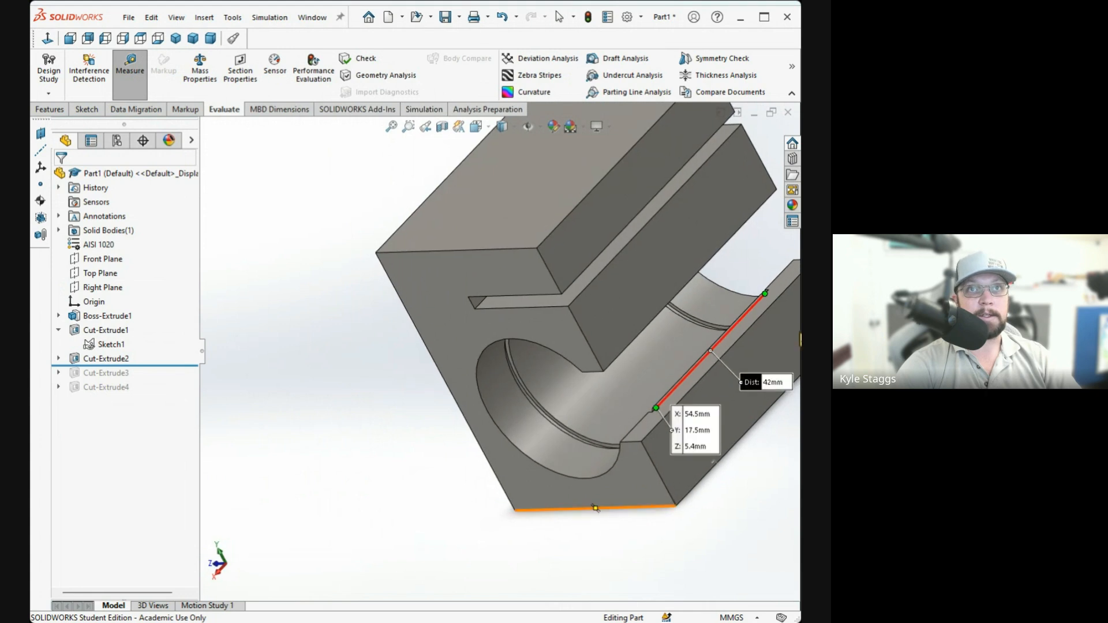
middle_drag(495, 524, 600, 466)
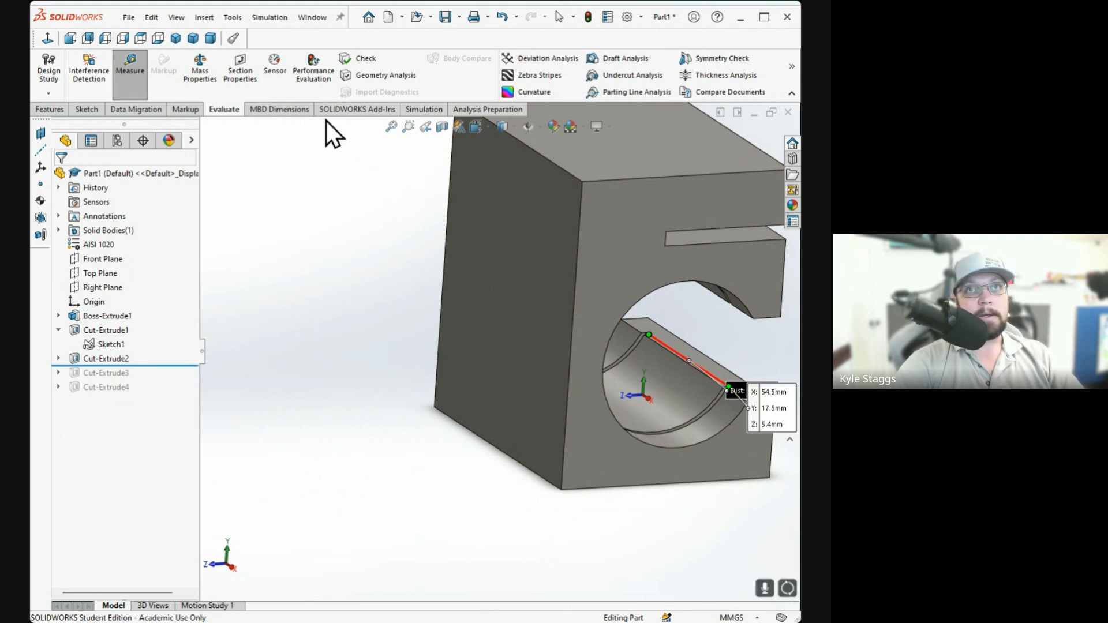
key(Escape)
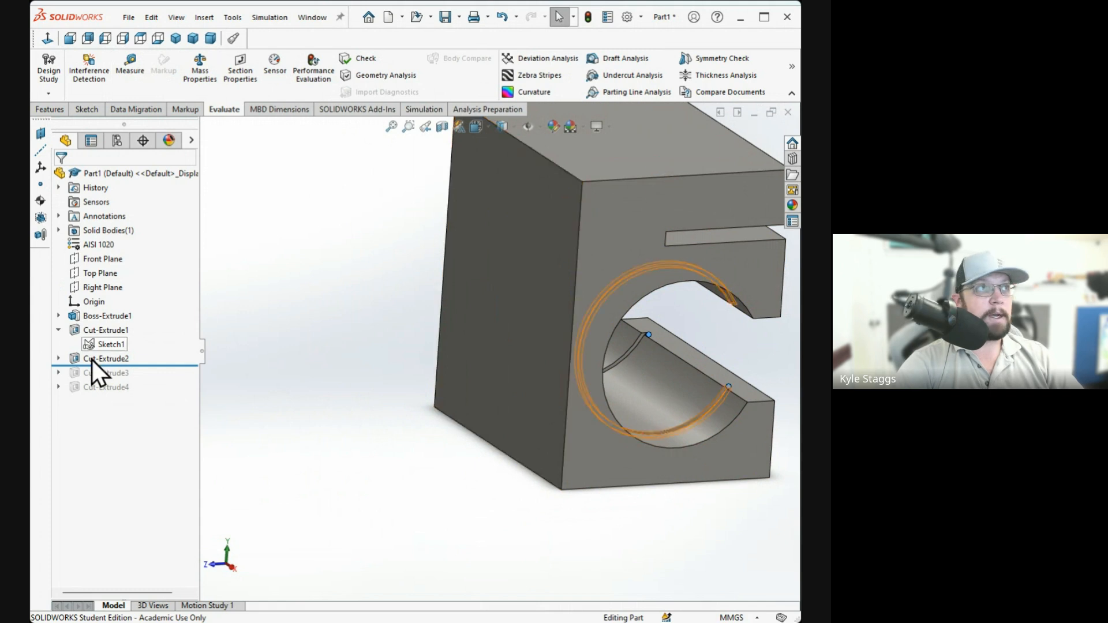
Roll the model history forward through Cut-Extrude3 and Cut-Extrude4, and inspect the crossing ribs on the block's back face.
drag(161, 365, 156, 397)
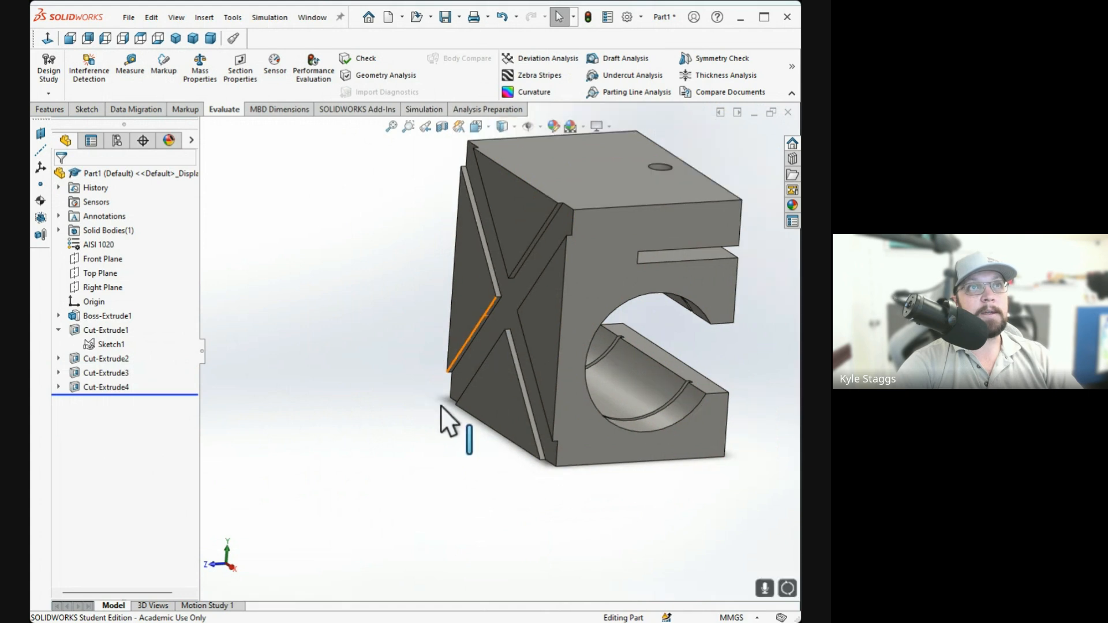
middle_drag(441, 406, 449, 435)
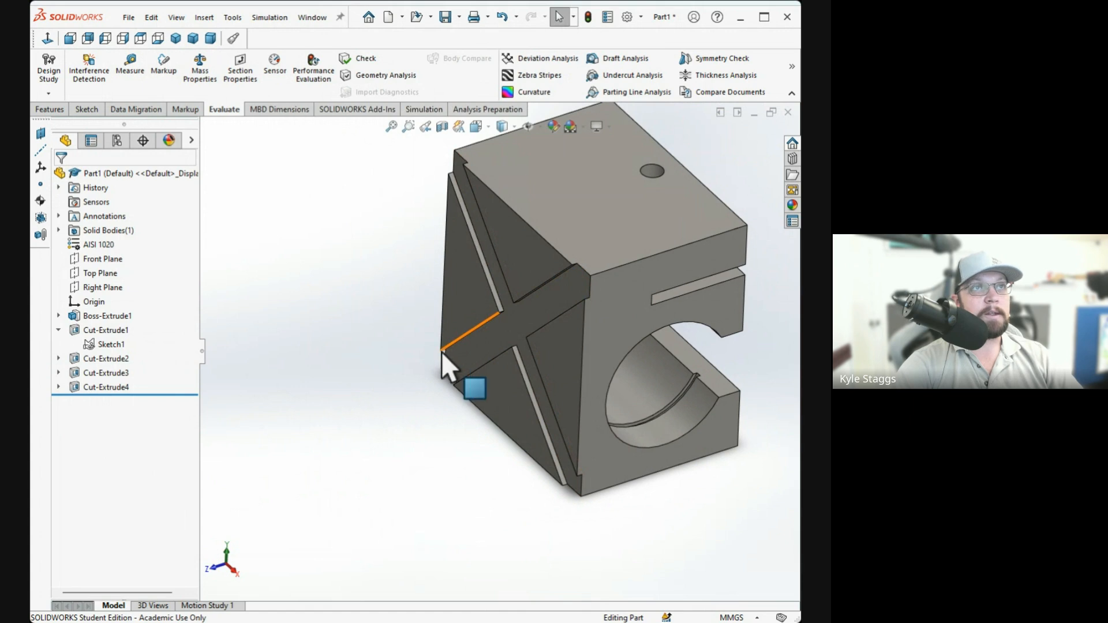
scroll(450, 369, down, 2)
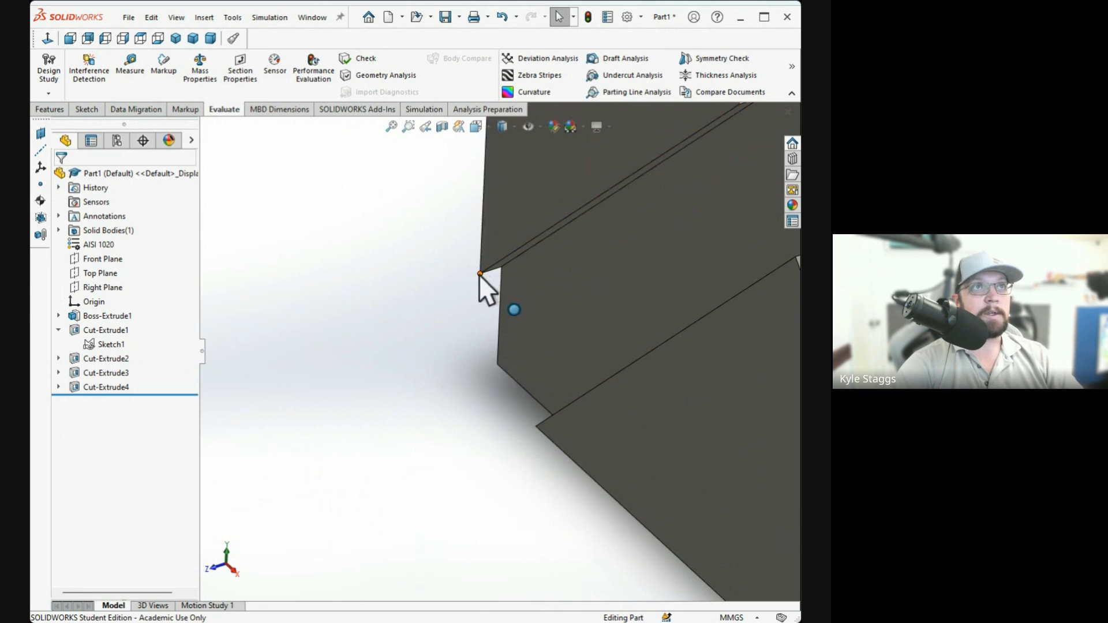
scroll(496, 350, up, 4)
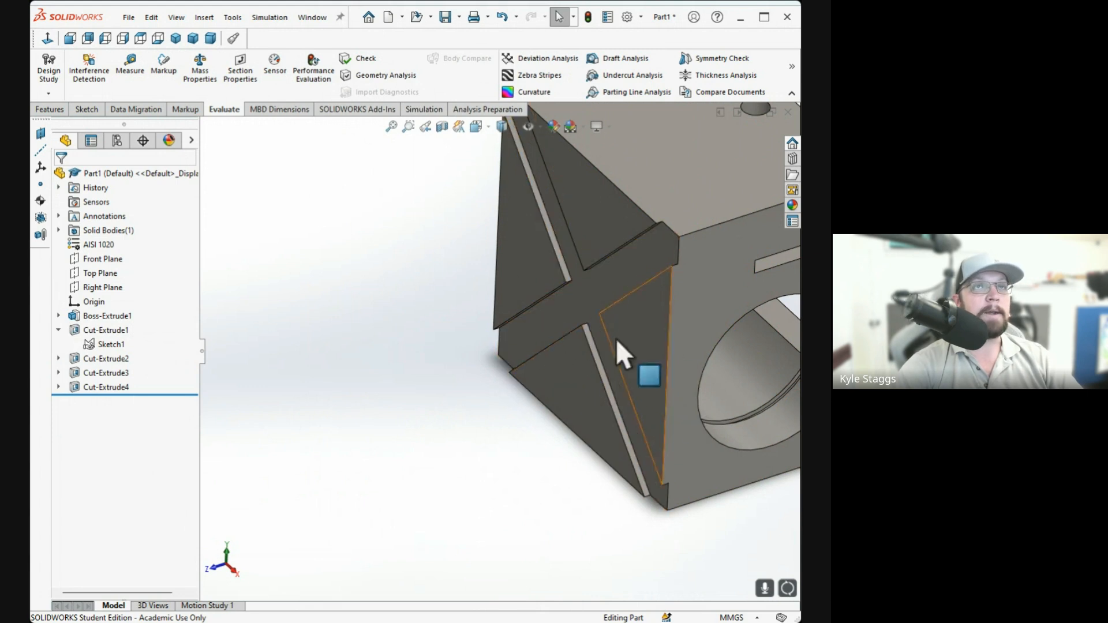
middle_drag(517, 364, 606, 296)
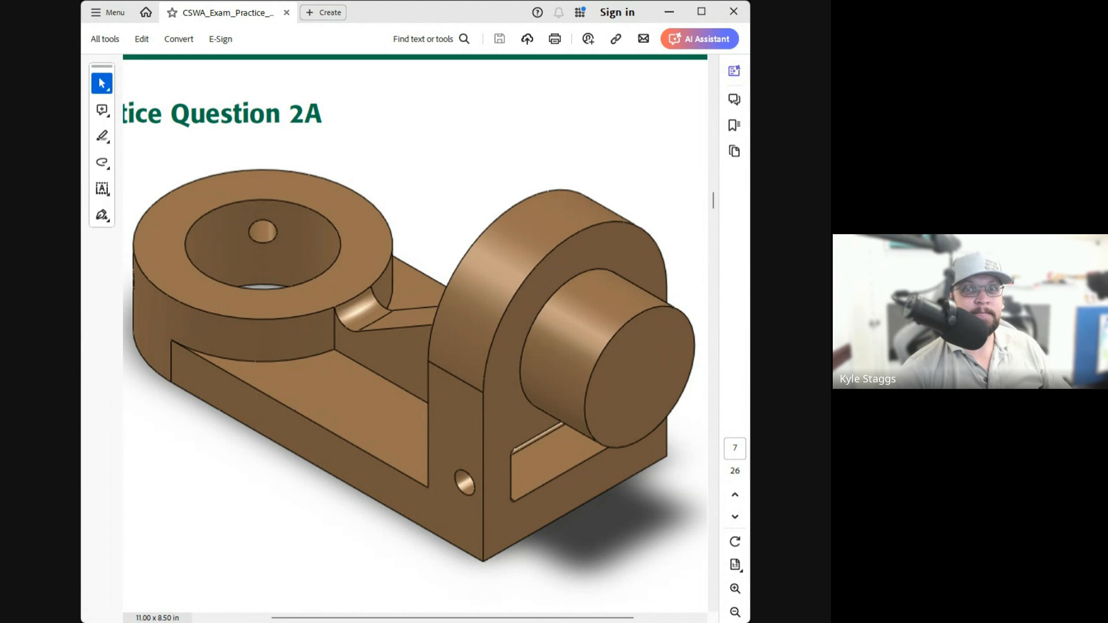
Examine the pictorial view in Practice Question 2A, the dimensioned isometric in 2B, and the rib and fillet callouts in 2C.
scroll(415, 323, down, 3)
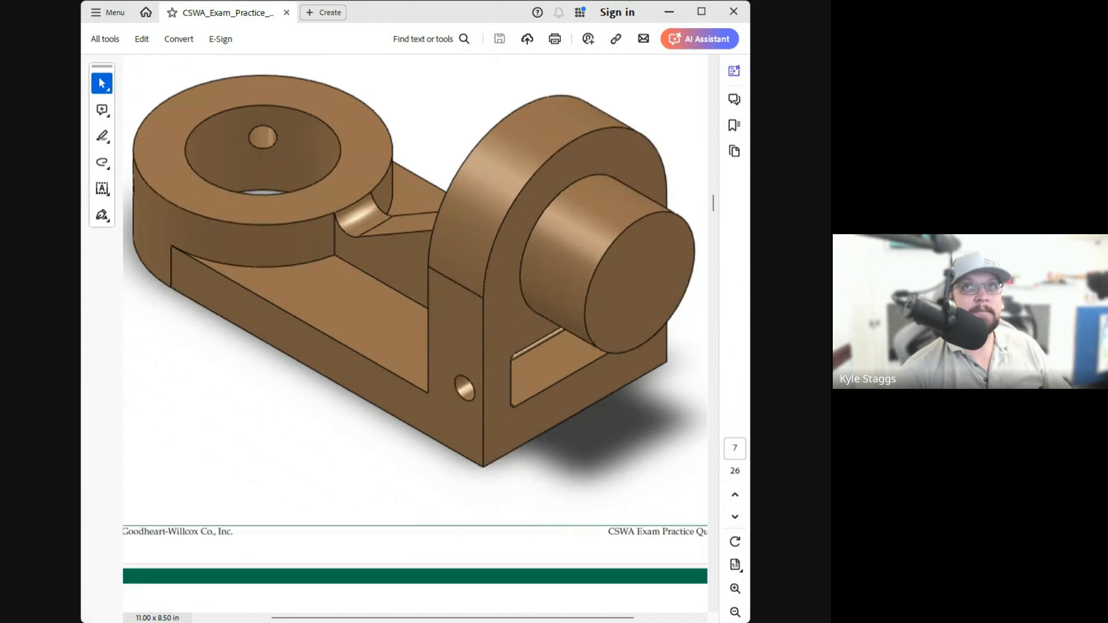
scroll(416, 334, down, 15)
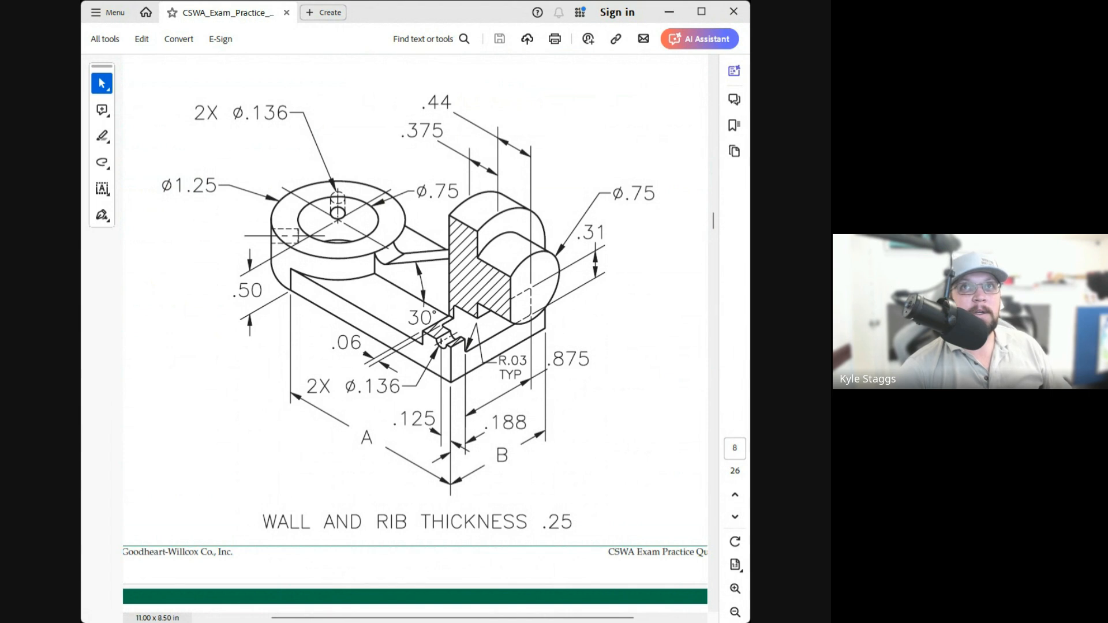
scroll(416, 335, down, 8)
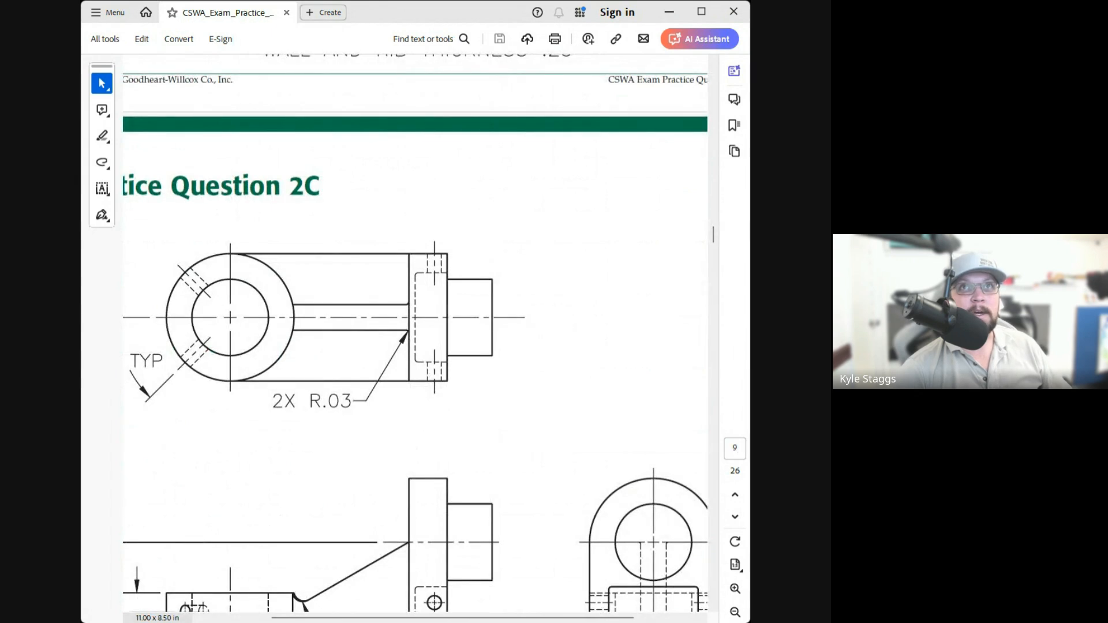
scroll(416, 335, down, 2)
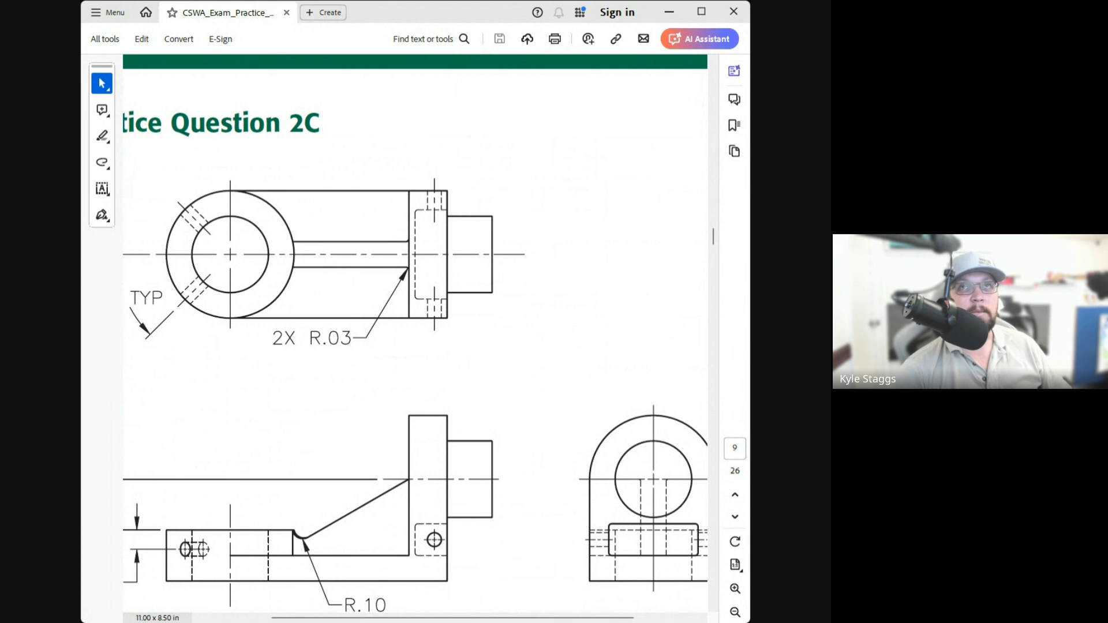
scroll(415, 335, down, 1)
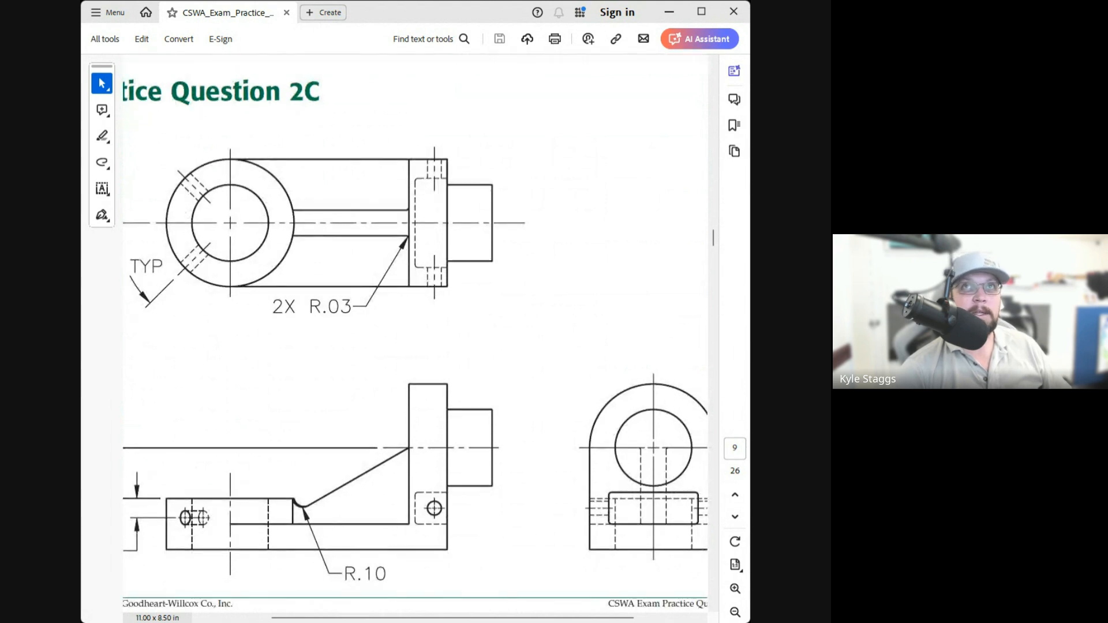
scroll(416, 335, down, 2)
scroll(416, 335, down, 3)
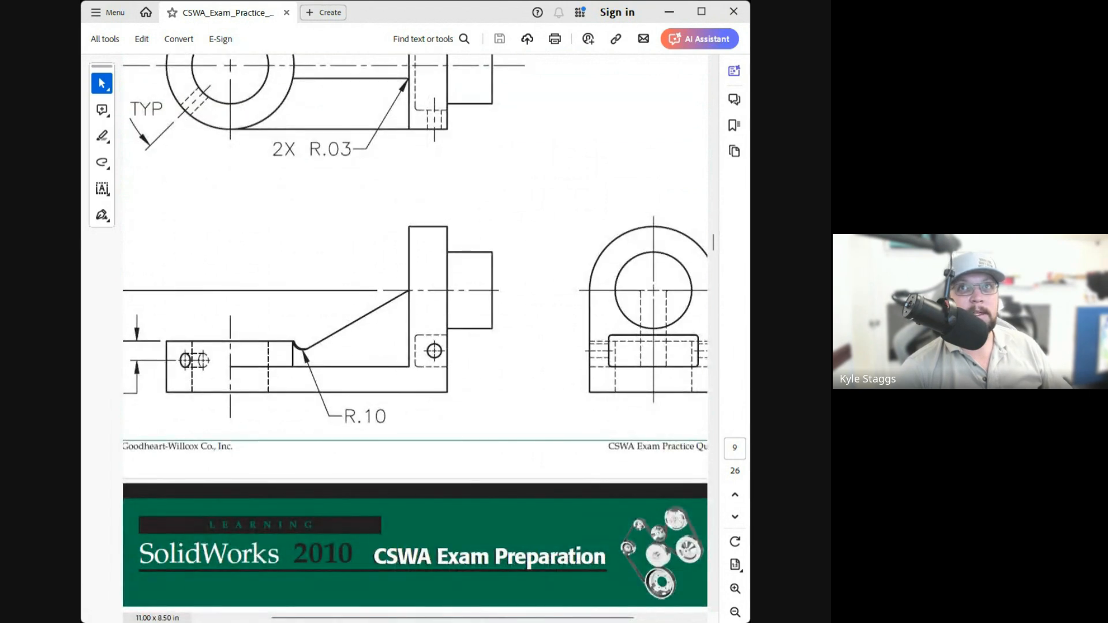
scroll(416, 335, up, 2)
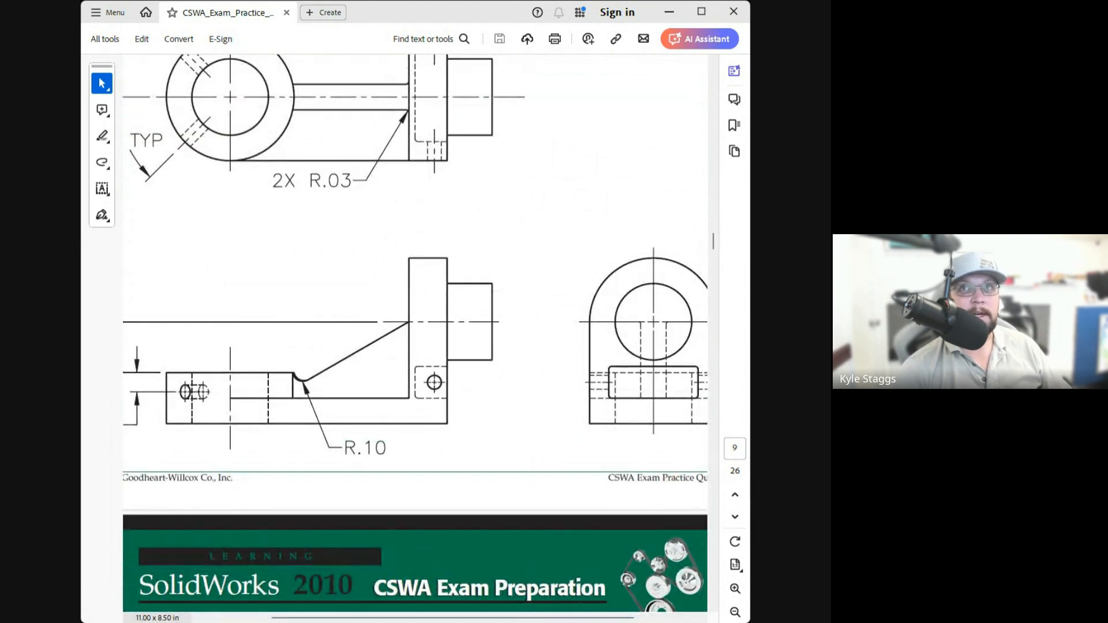
scroll(416, 335, up, 1)
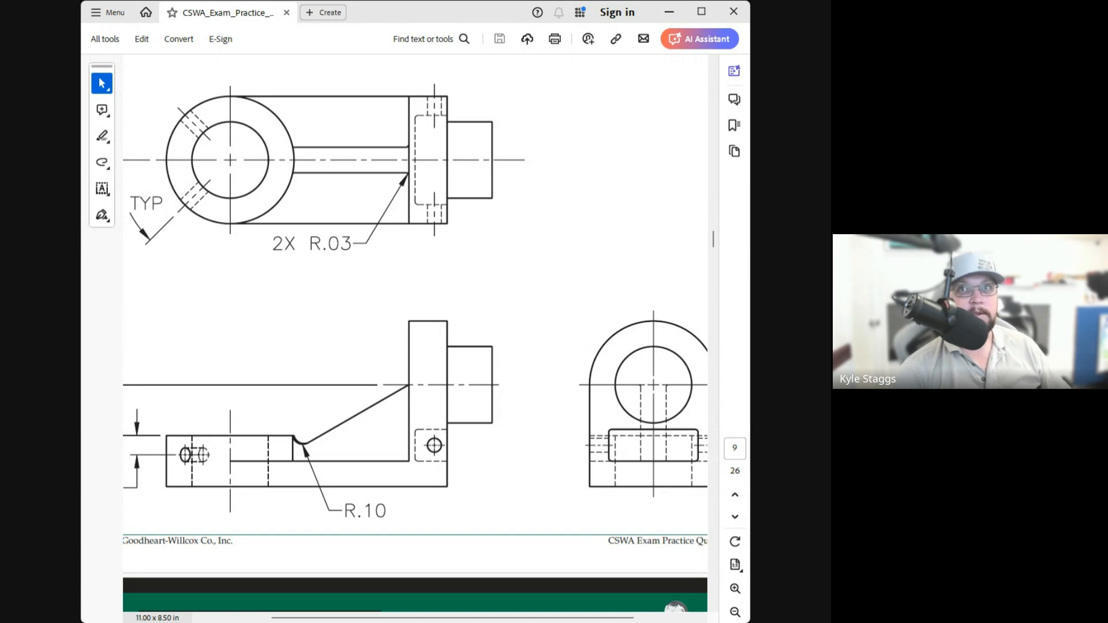
scroll(415, 335, down, 1)
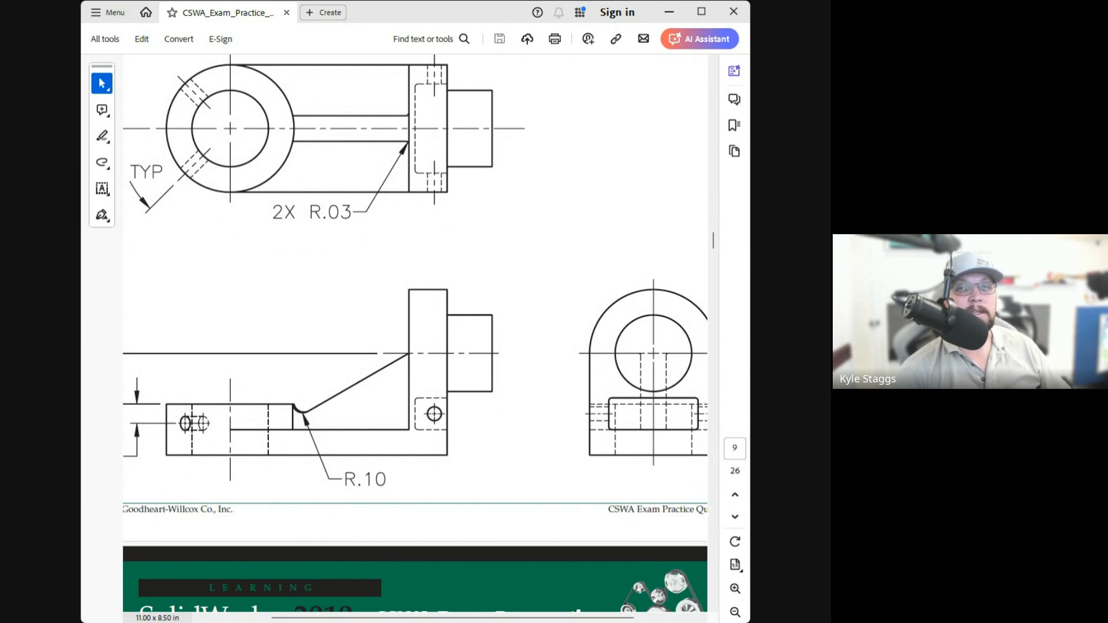
Check where Practice Question 2's drawings end and examine the full width of the 2C top, front and side views.
scroll(416, 334, down, 10)
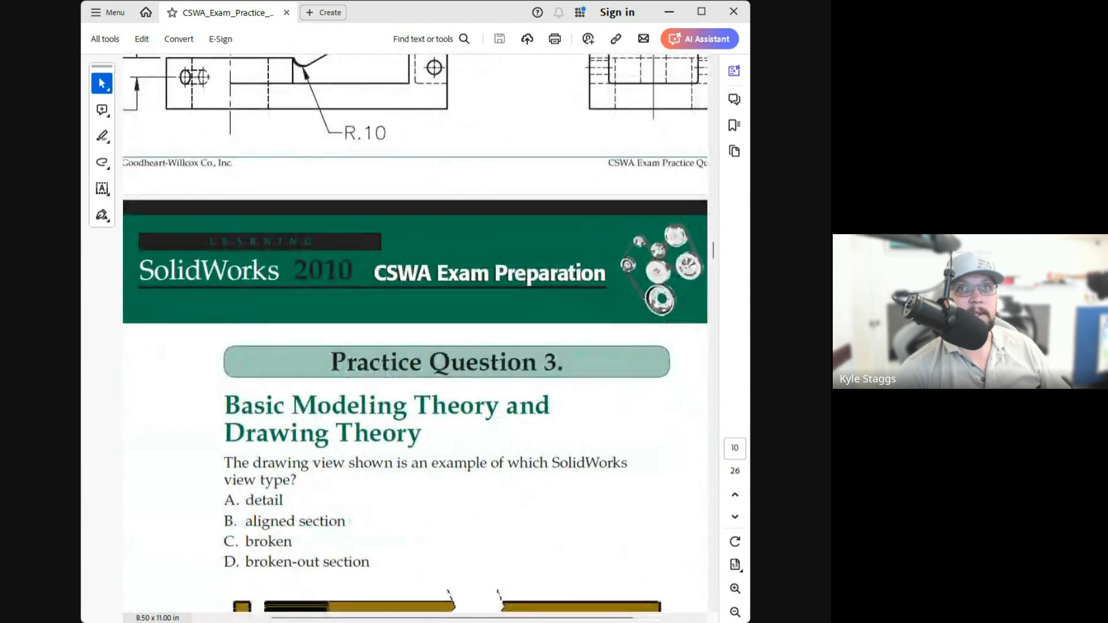
scroll(415, 335, down, 6)
scroll(415, 335, up, 13)
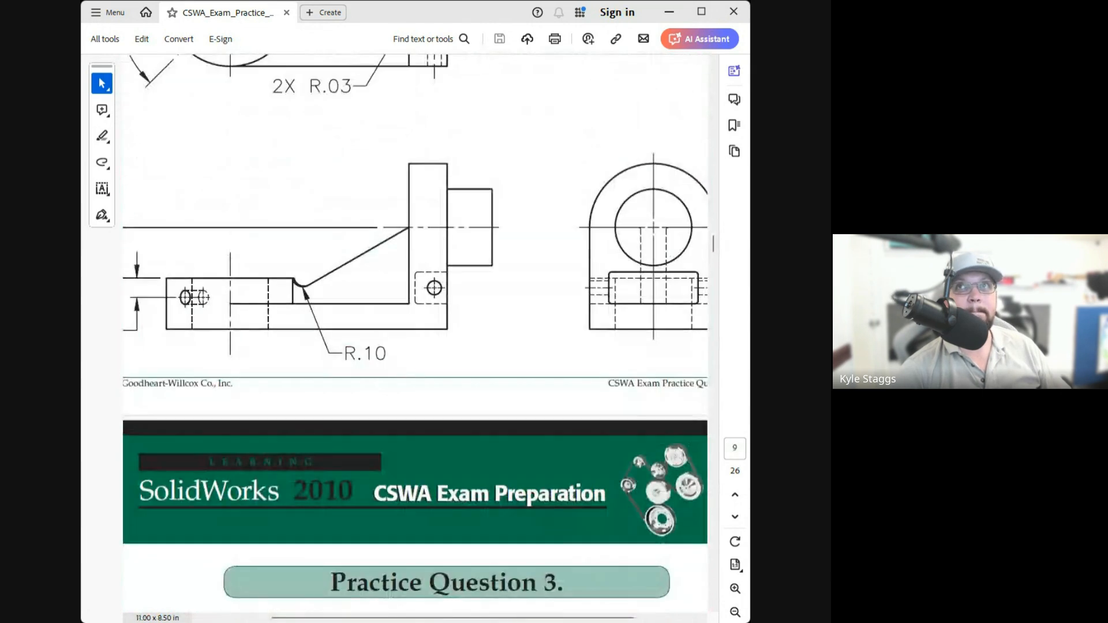
scroll(416, 335, up, 5)
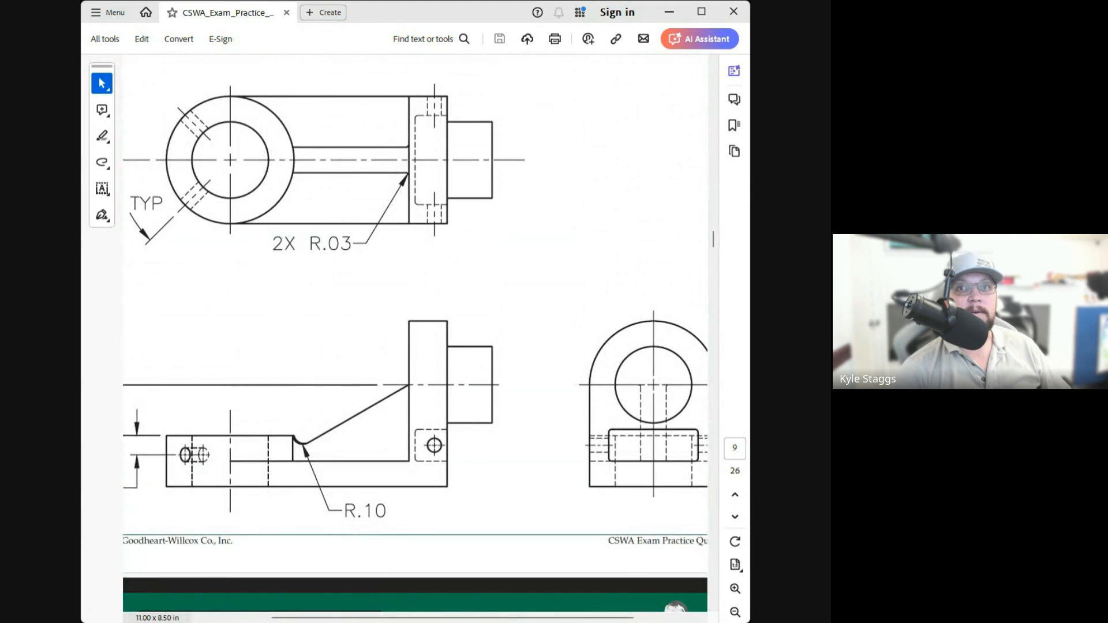
scroll(415, 346, right, 3)
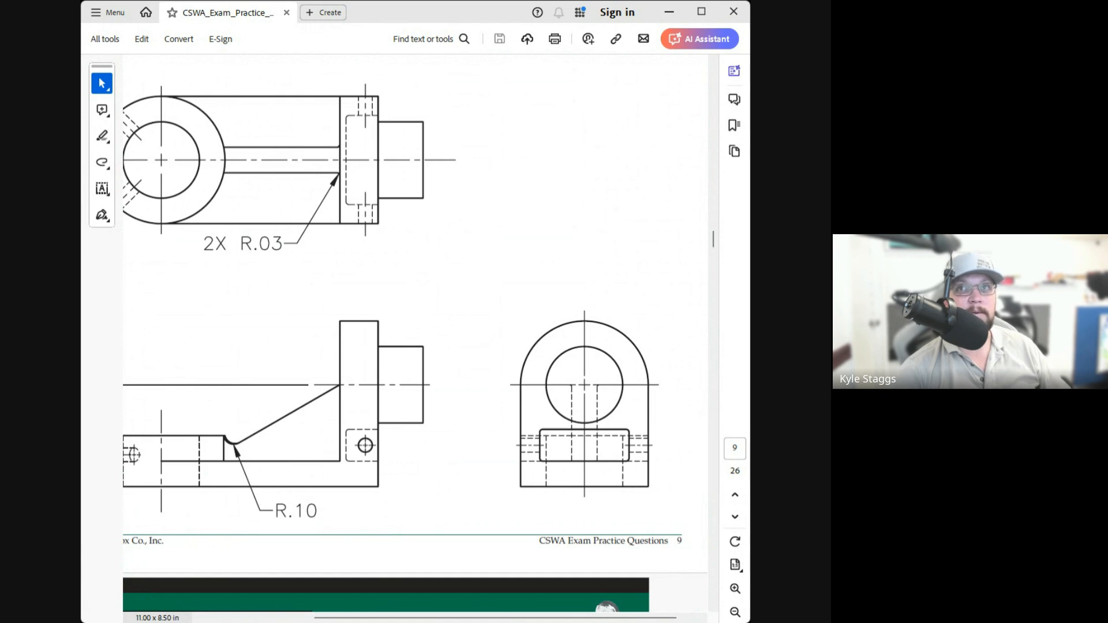
scroll(415, 346, left, 5)
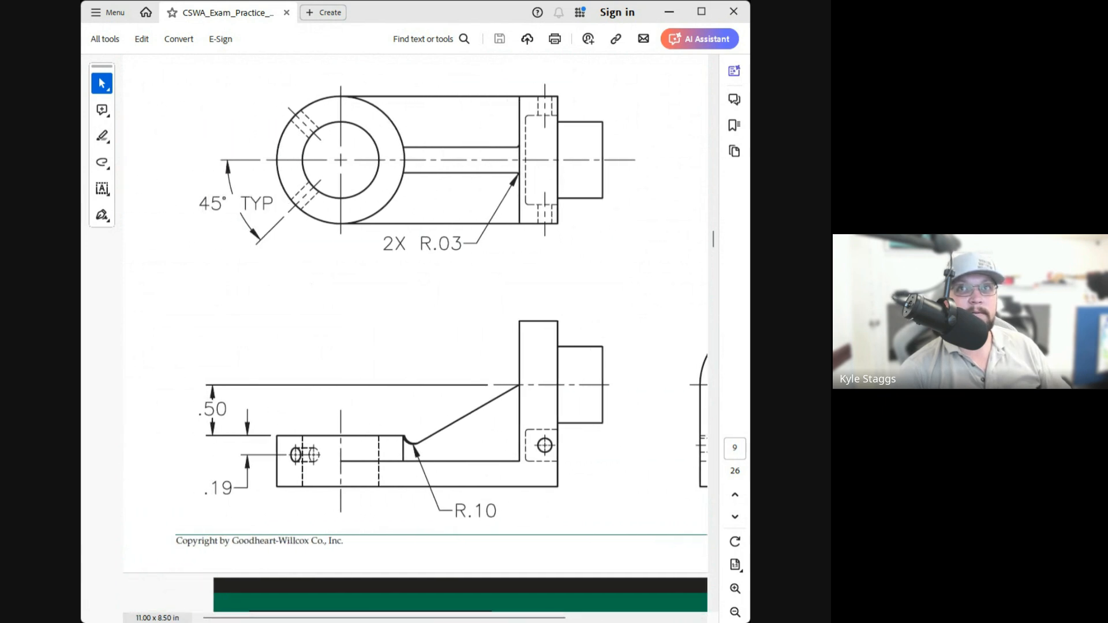
scroll(415, 346, up, 2)
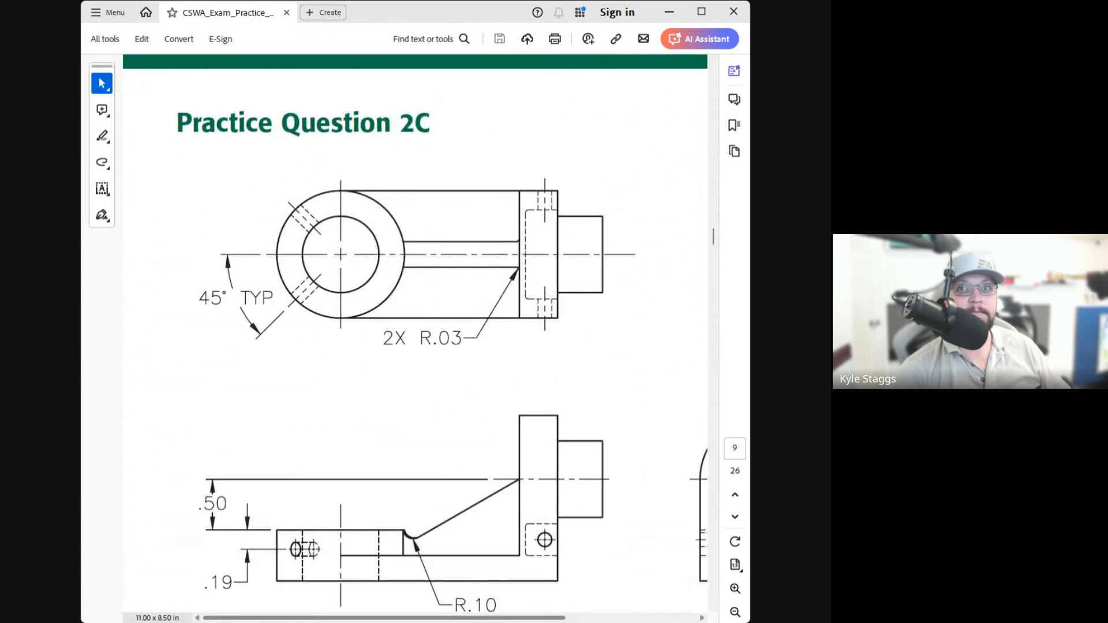
scroll(416, 346, down, 1)
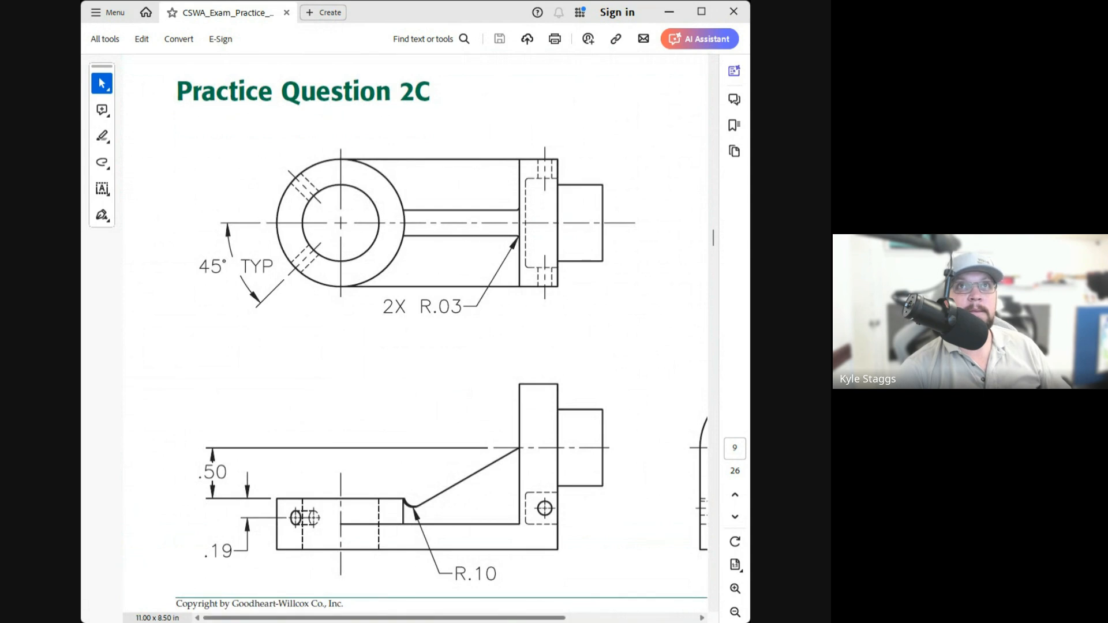
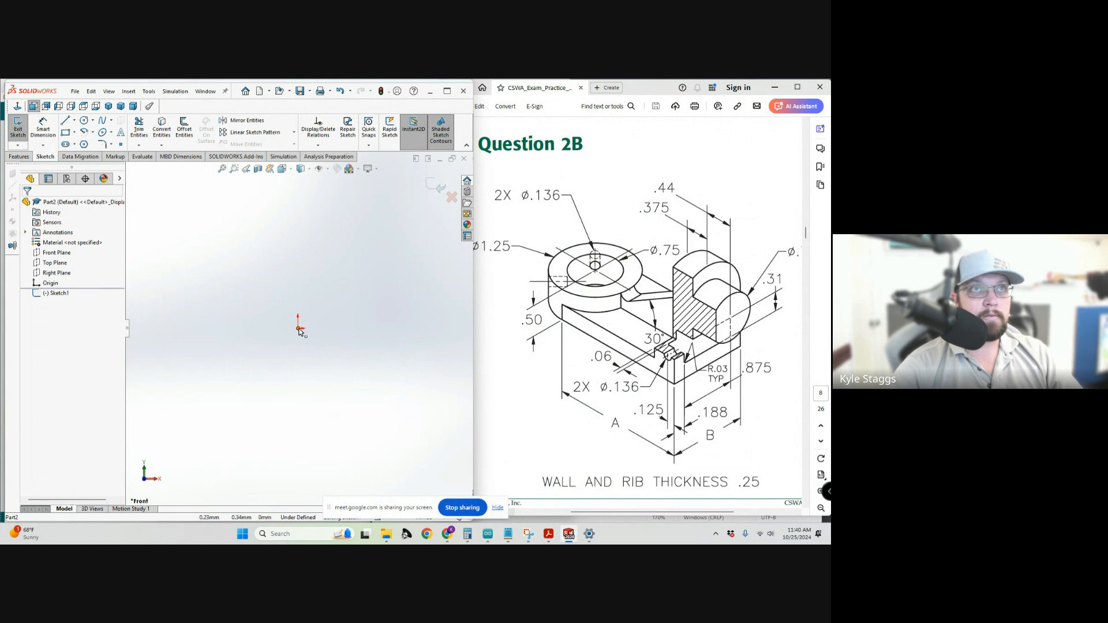
Following the 2C front view, sketch a base rectangle about 129 × 12 mm from the origin and one about 51 × 14 mm on its far end.
scroll(567, 321, down, 3)
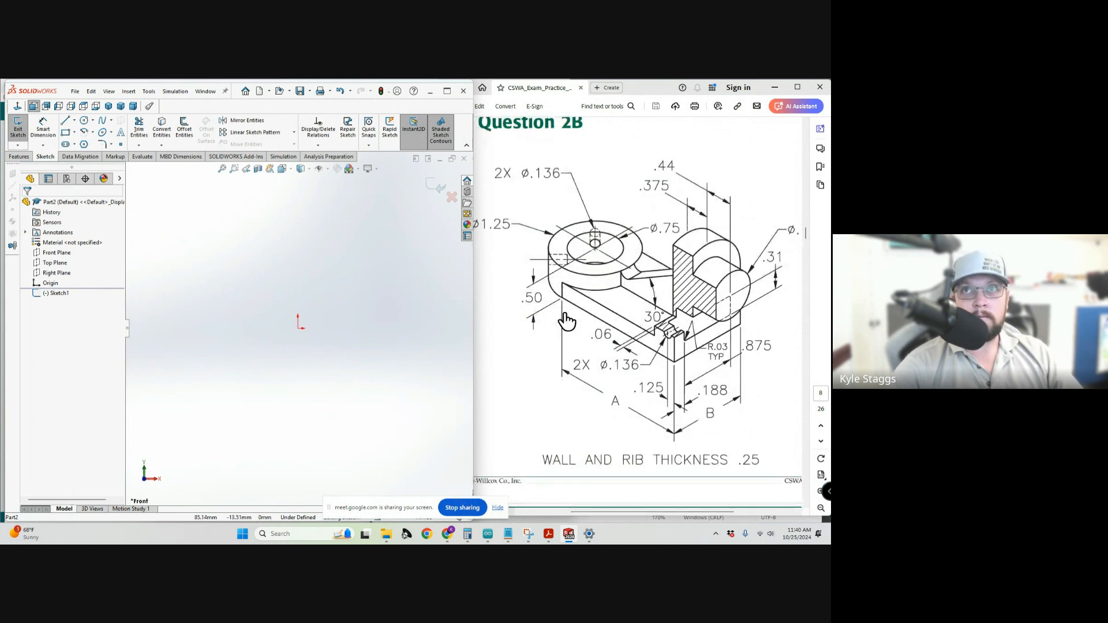
scroll(566, 321, down, 15)
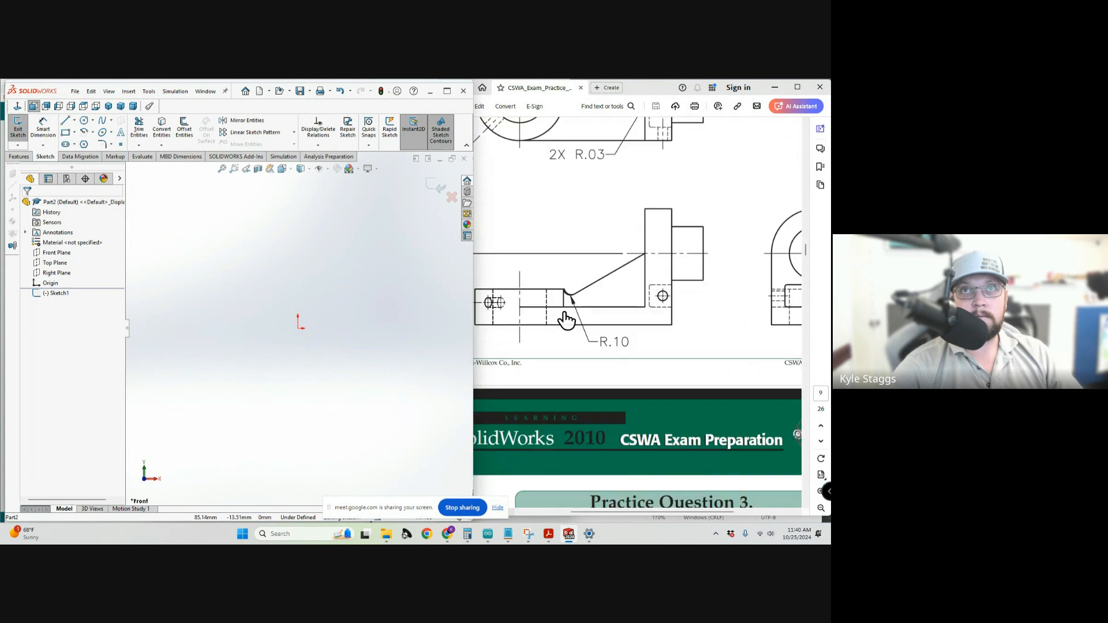
click(632, 510)
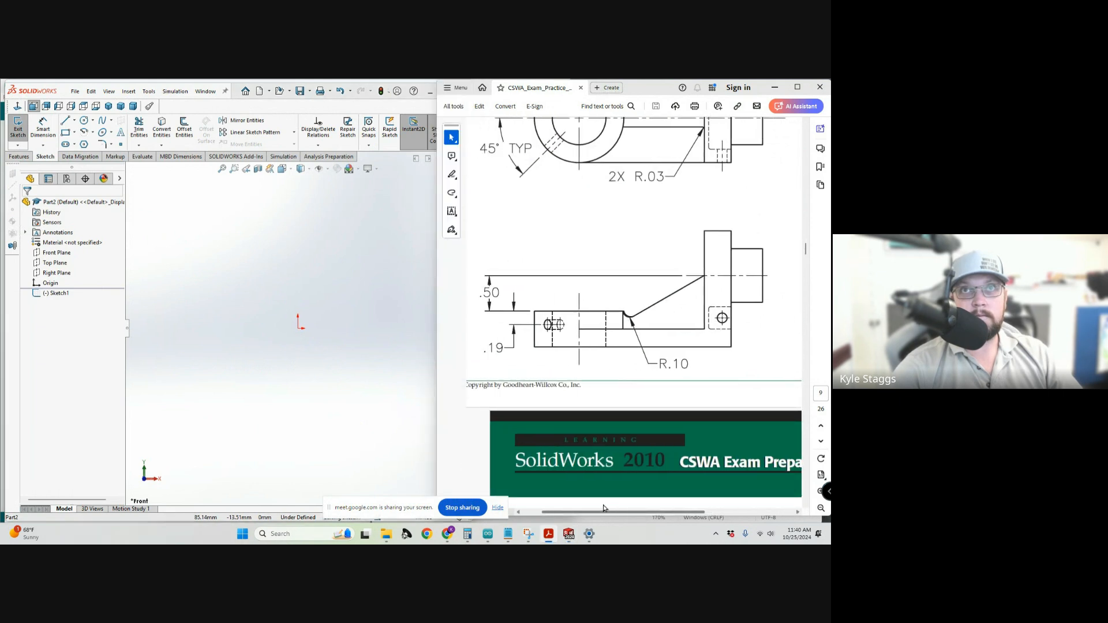
click(349, 342)
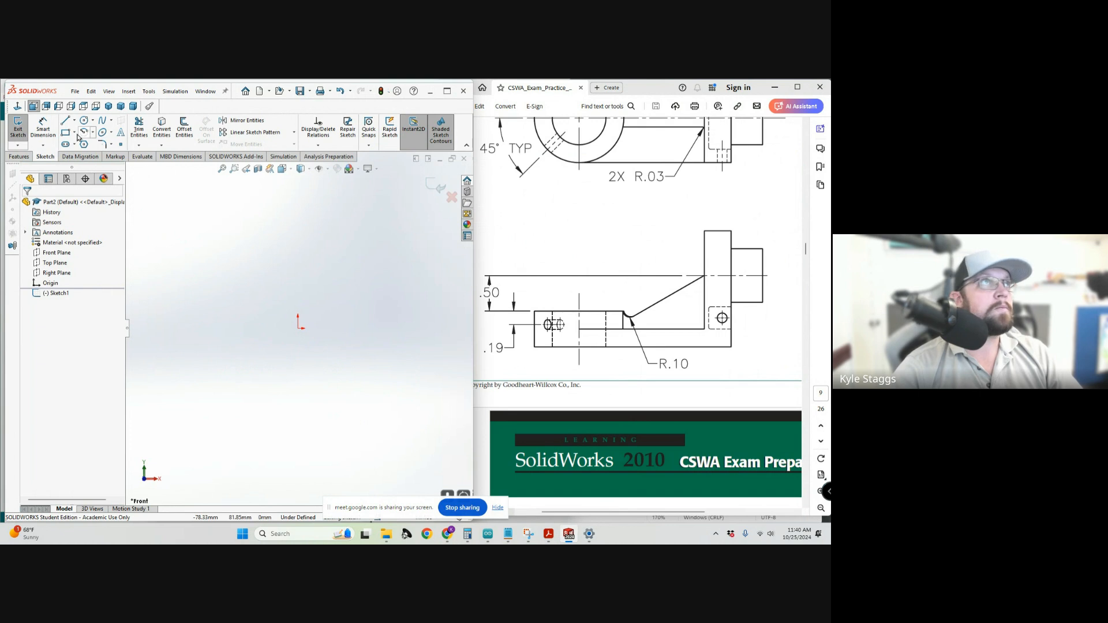
key(r)
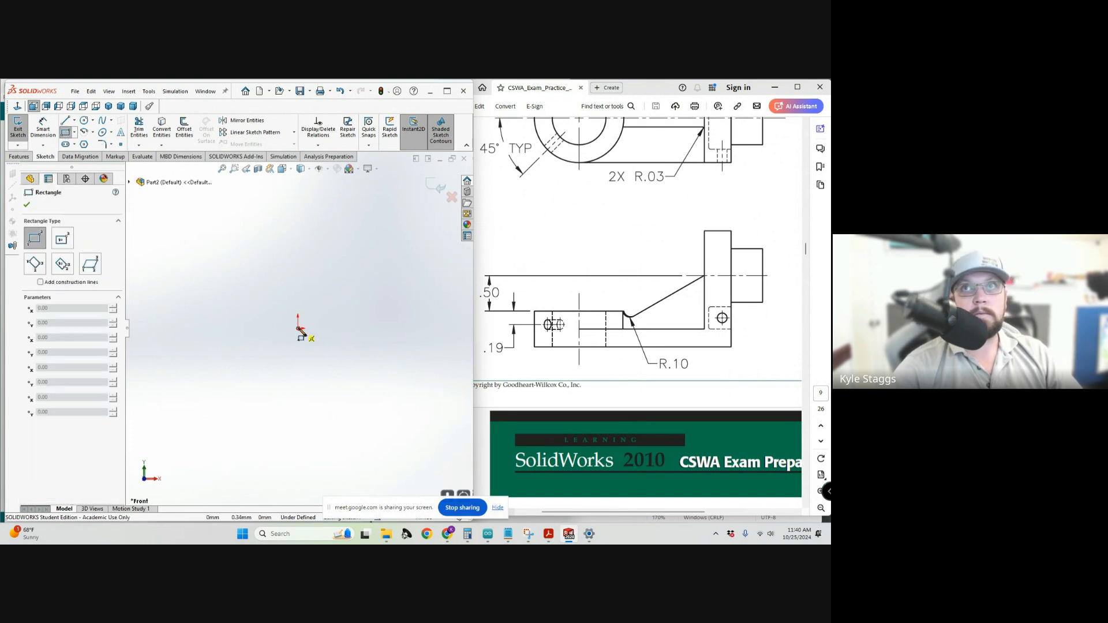
click(299, 328)
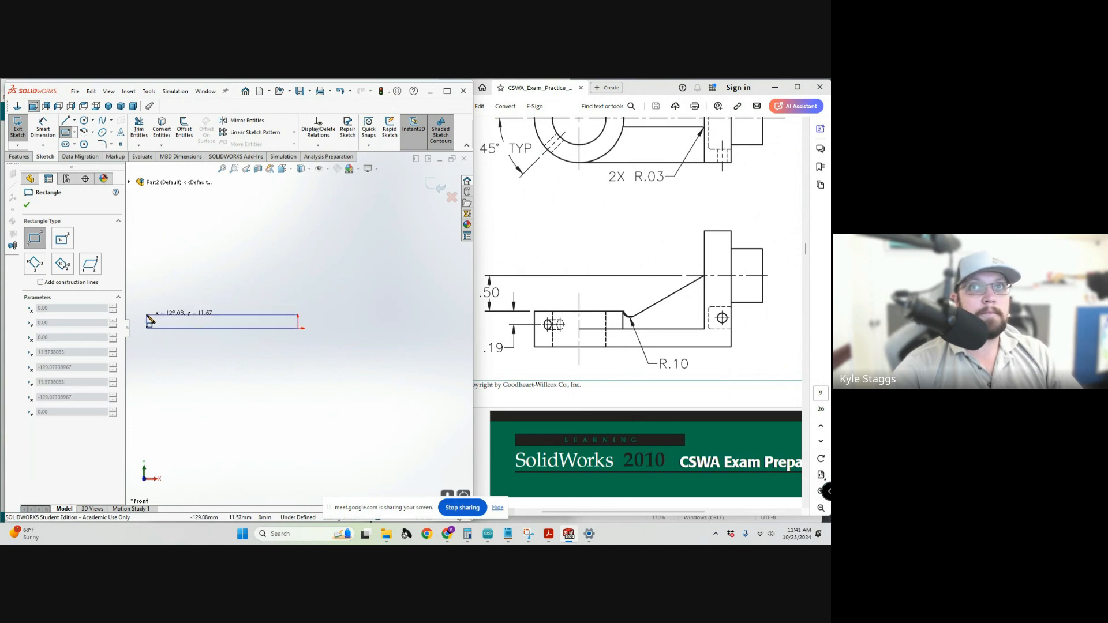
click(148, 316)
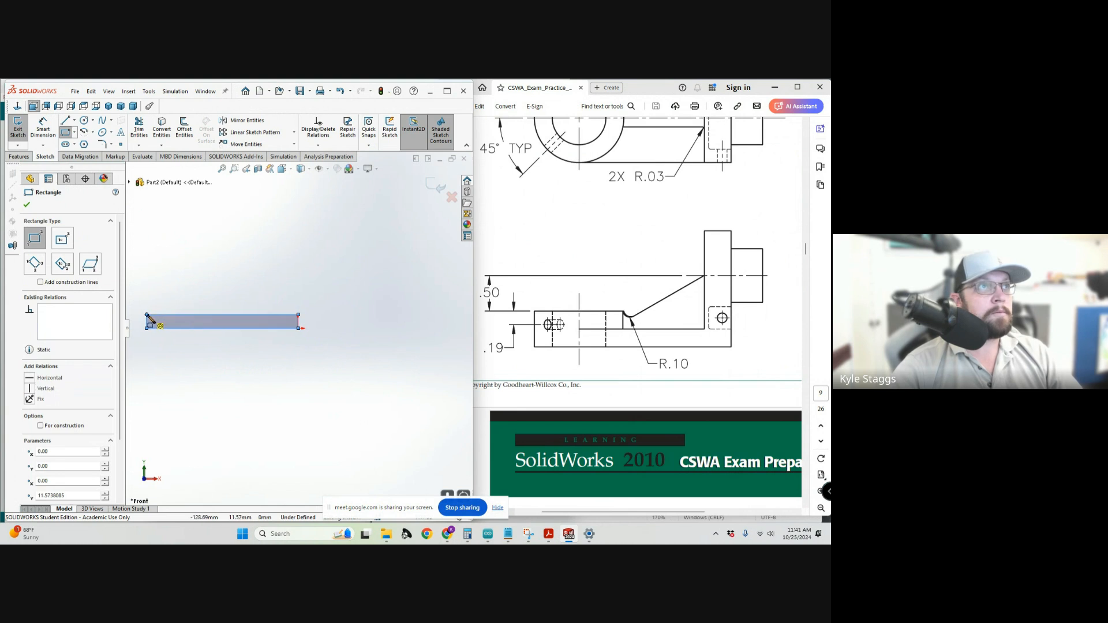
click(148, 317)
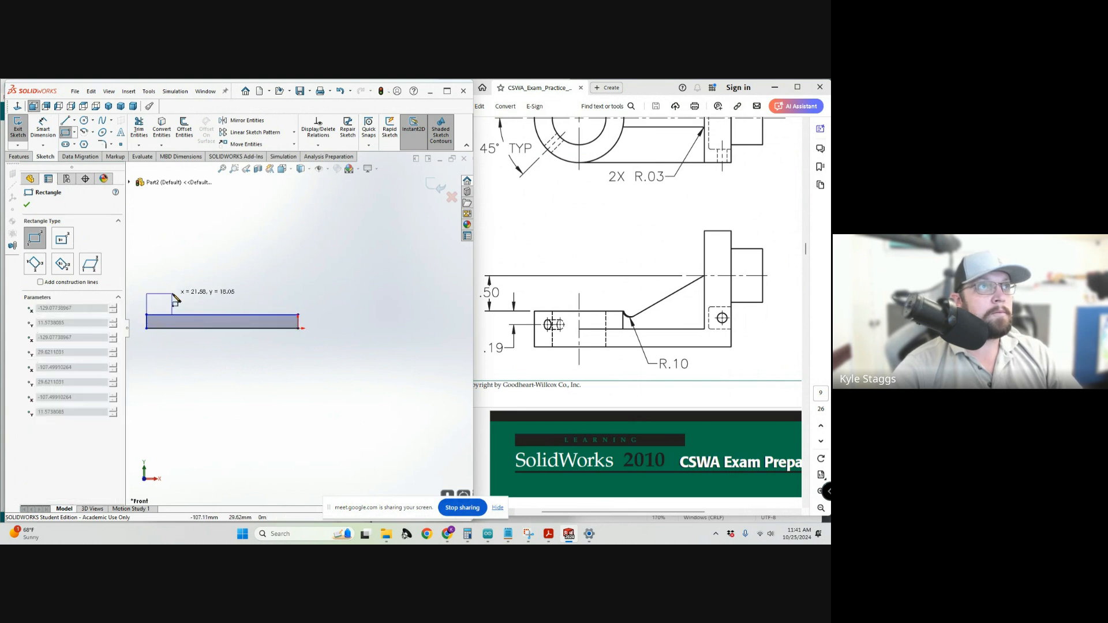
click(207, 298)
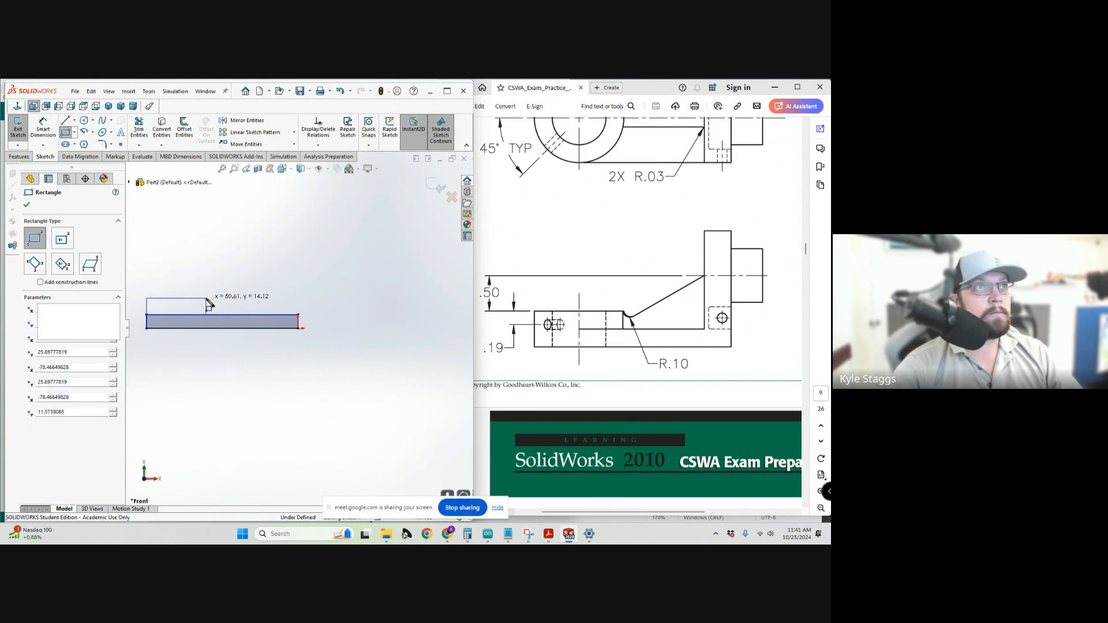
Sketch an upright wall rectangle about 18 × 64 mm above the origin end and a boss rectangle about 22 × 33 mm on its outer edge.
click(299, 315)
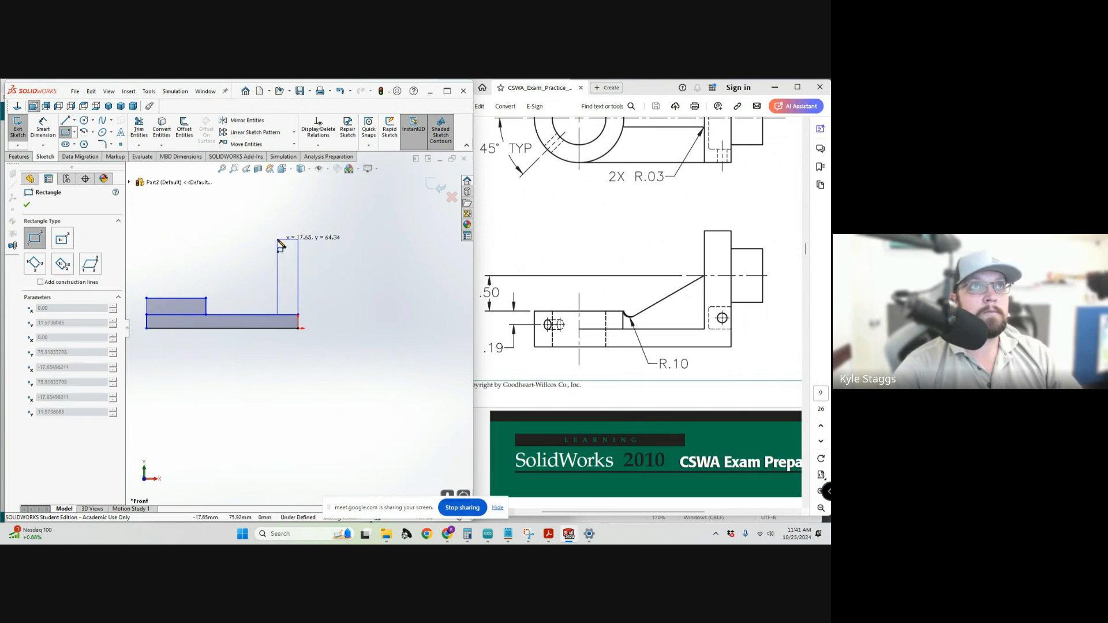
click(278, 240)
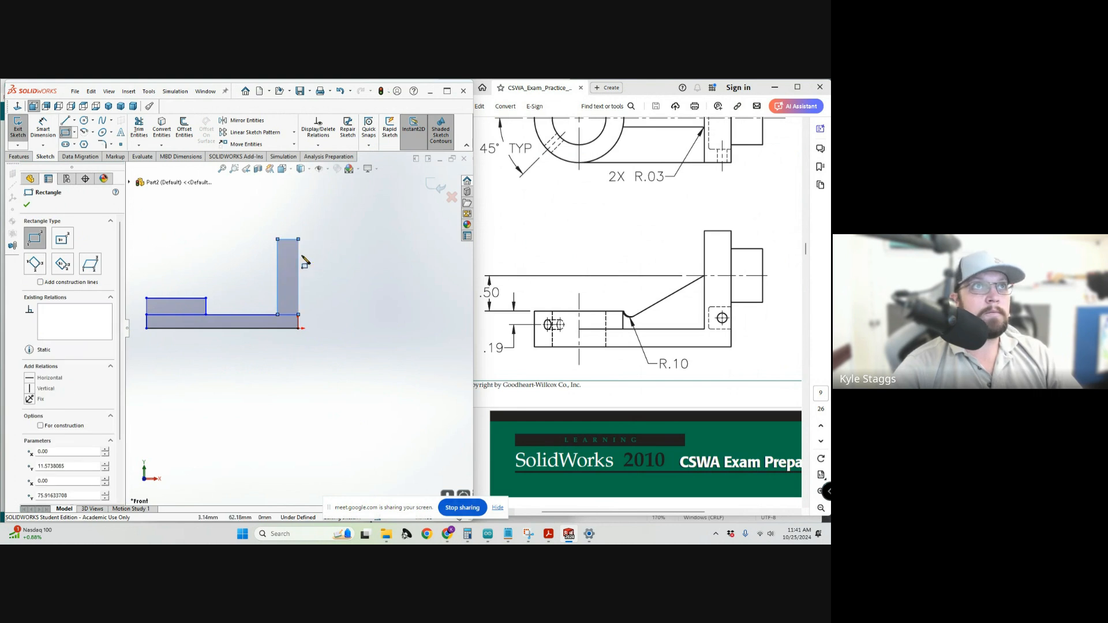
click(298, 252)
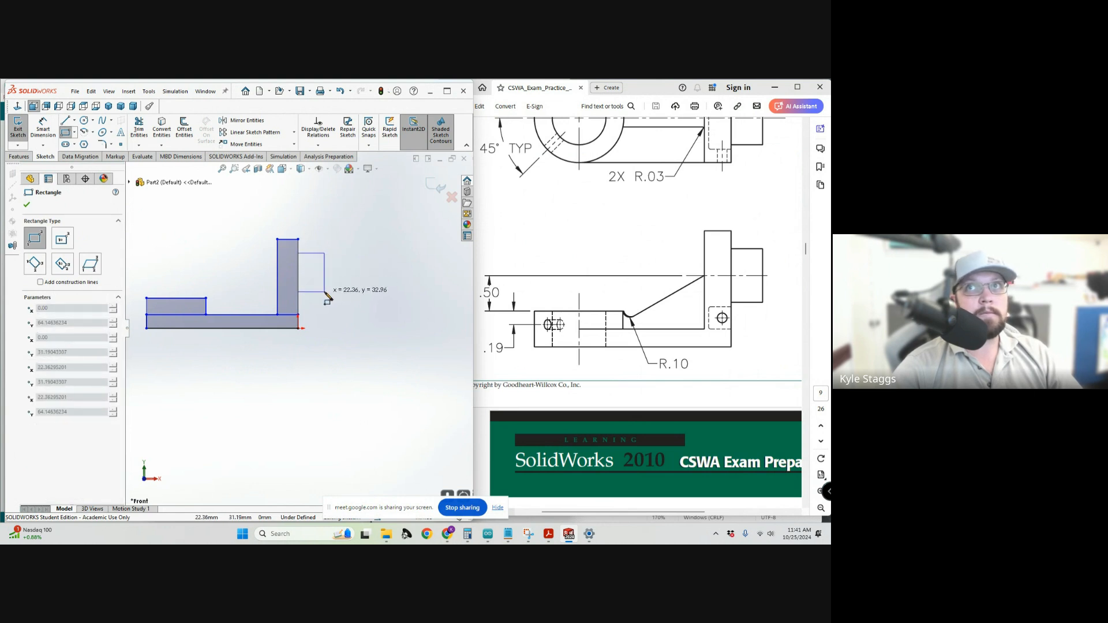
click(324, 291)
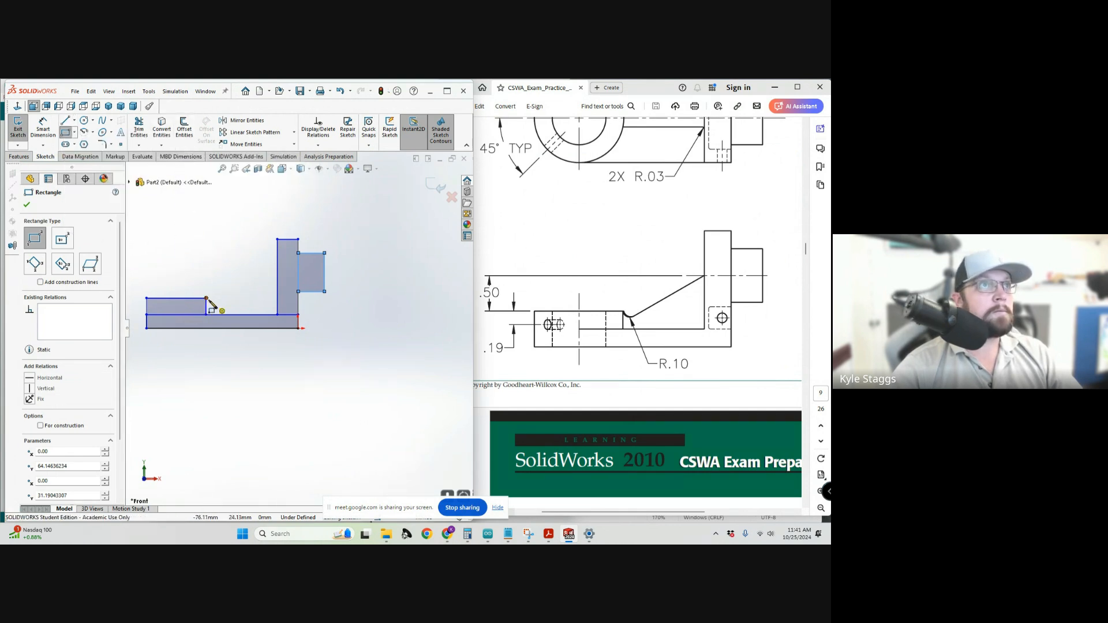
scroll(205, 305, down, 5)
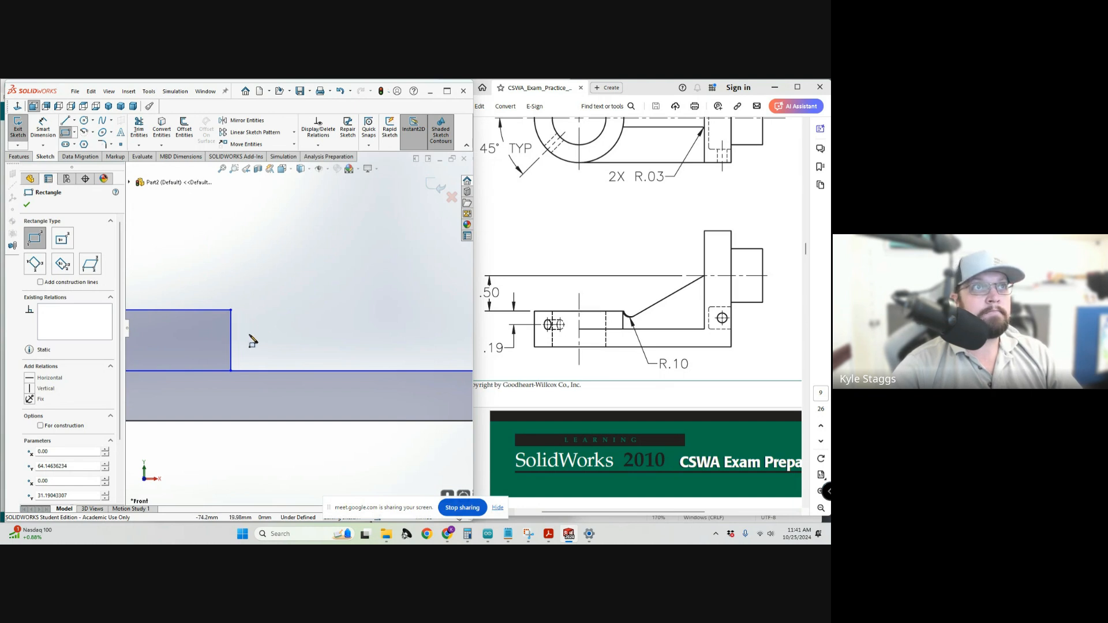
scroll(274, 326, up, 3)
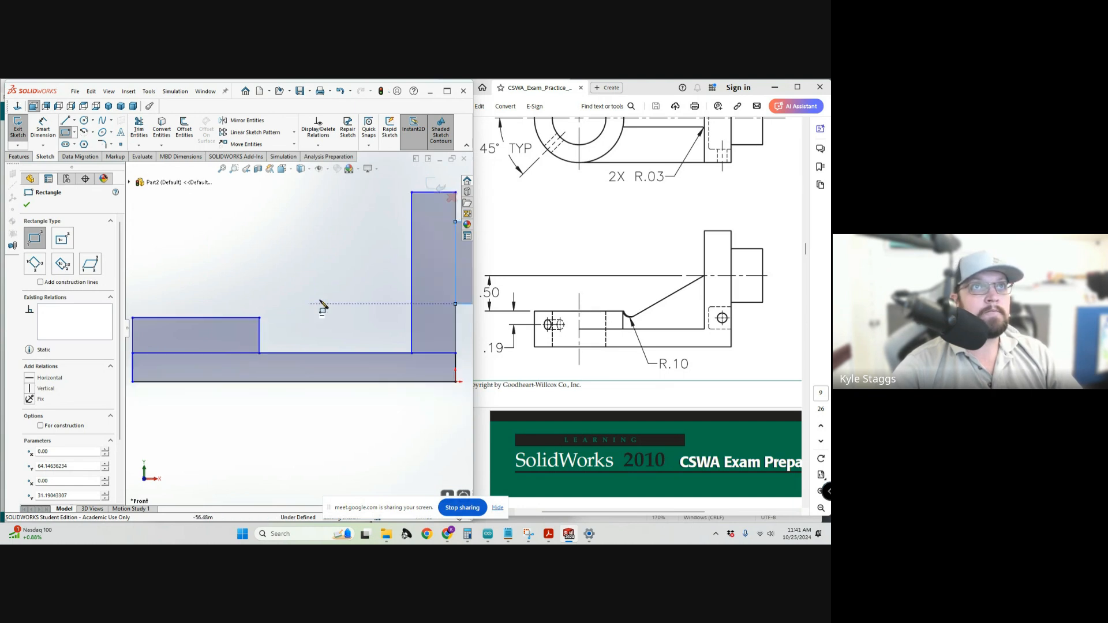
click(412, 265)
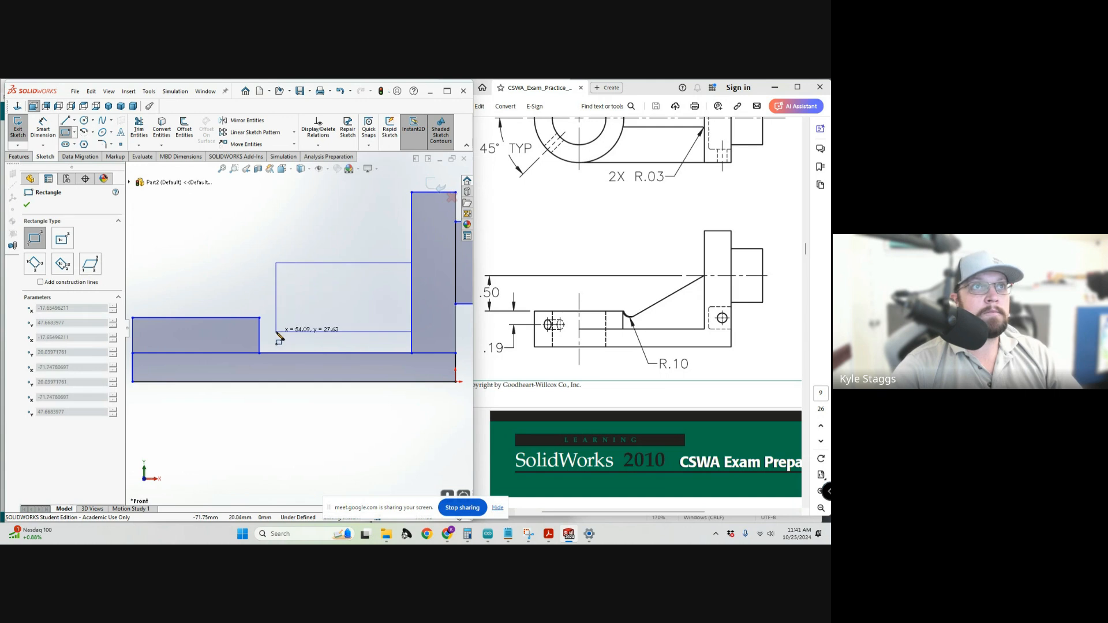
key(Escape)
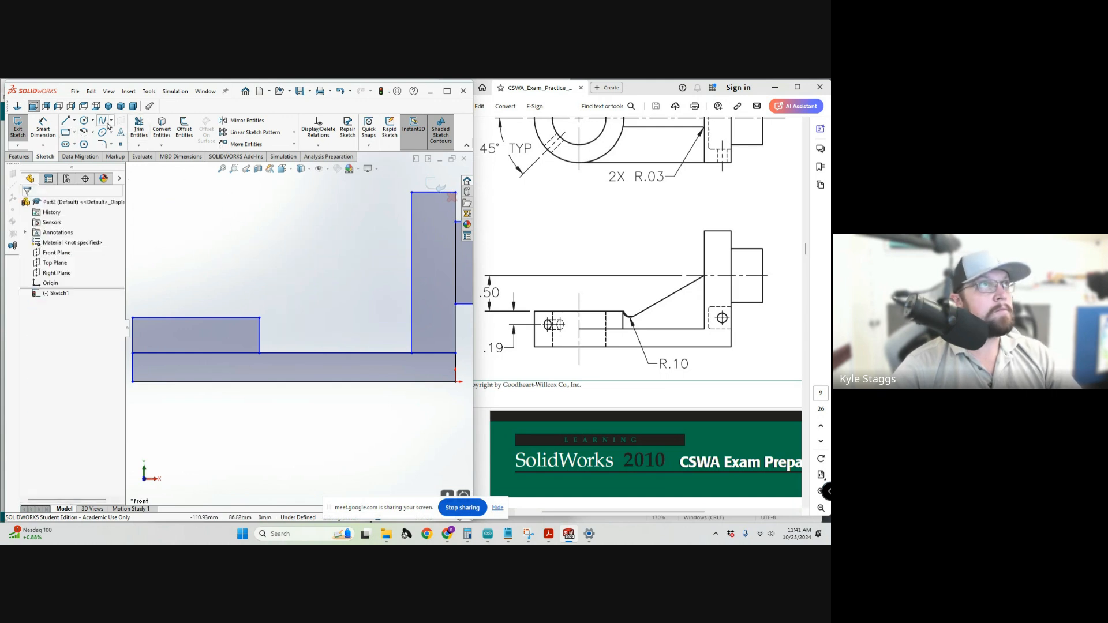
Sketch a sloped rib line about 63 mm long down from the wall, ending in a tangent arc of about 2.7 mm radius at the ring's upper corner.
key(l)
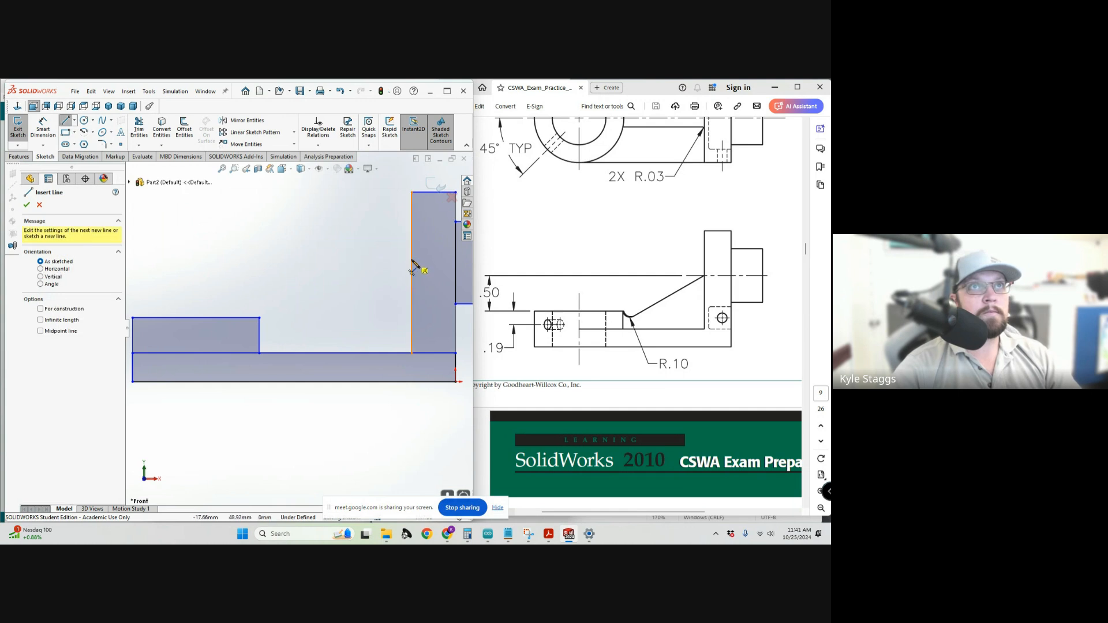
click(411, 261)
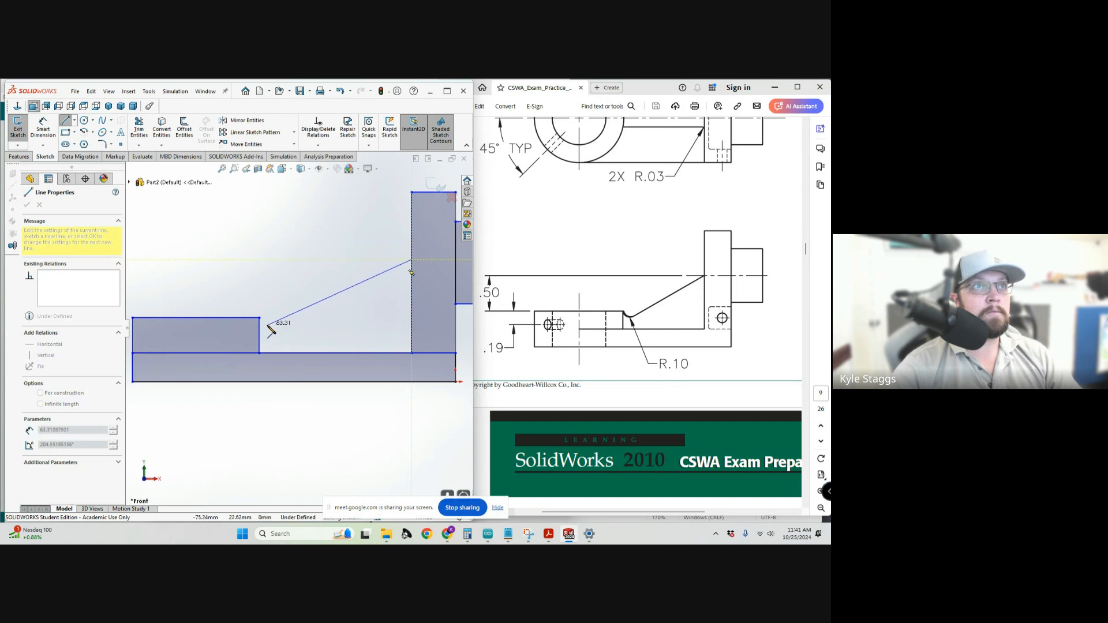
click(268, 326)
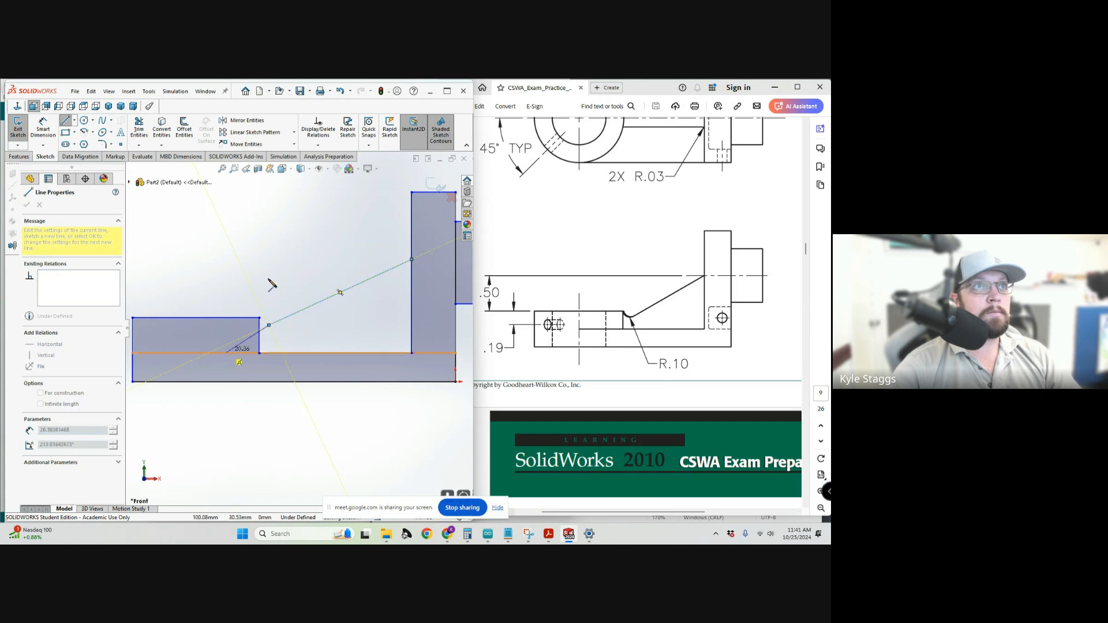
click(268, 327)
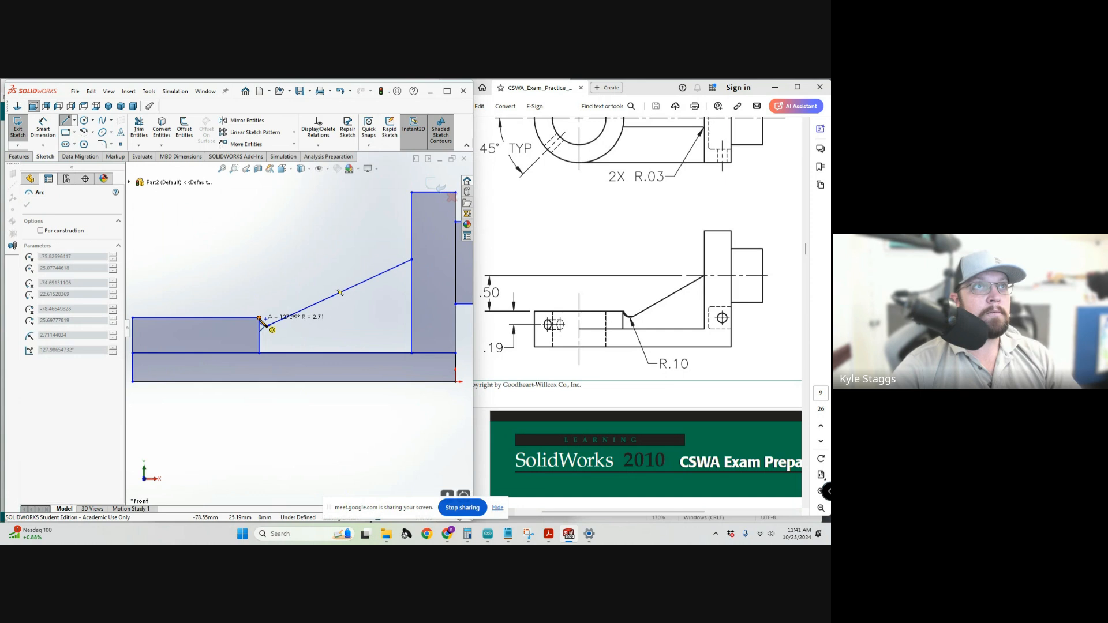
click(259, 318)
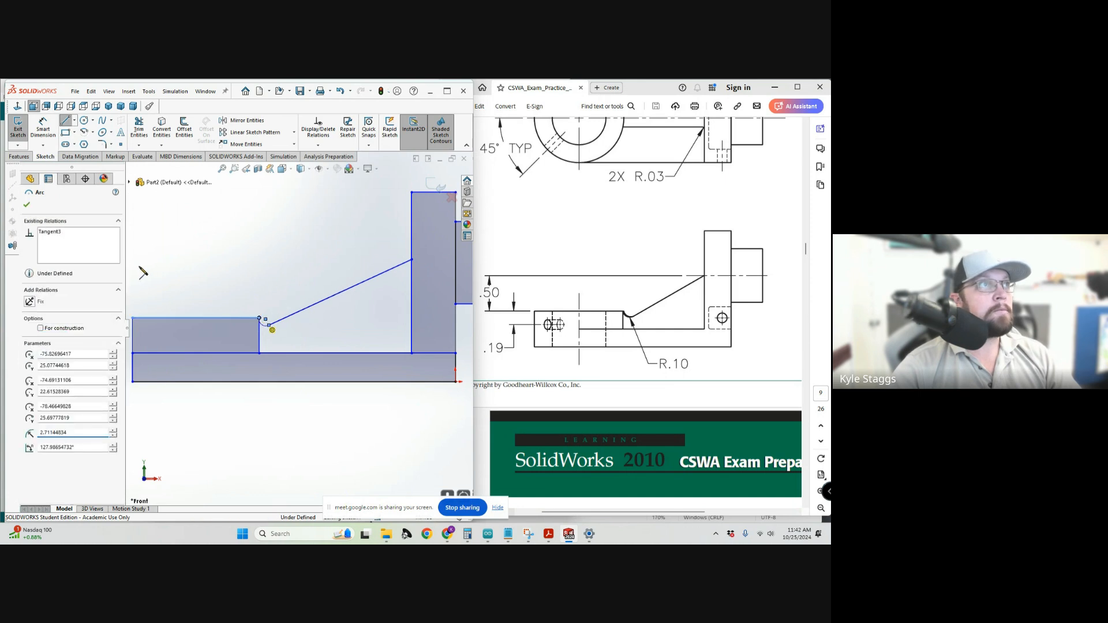
key(Escape)
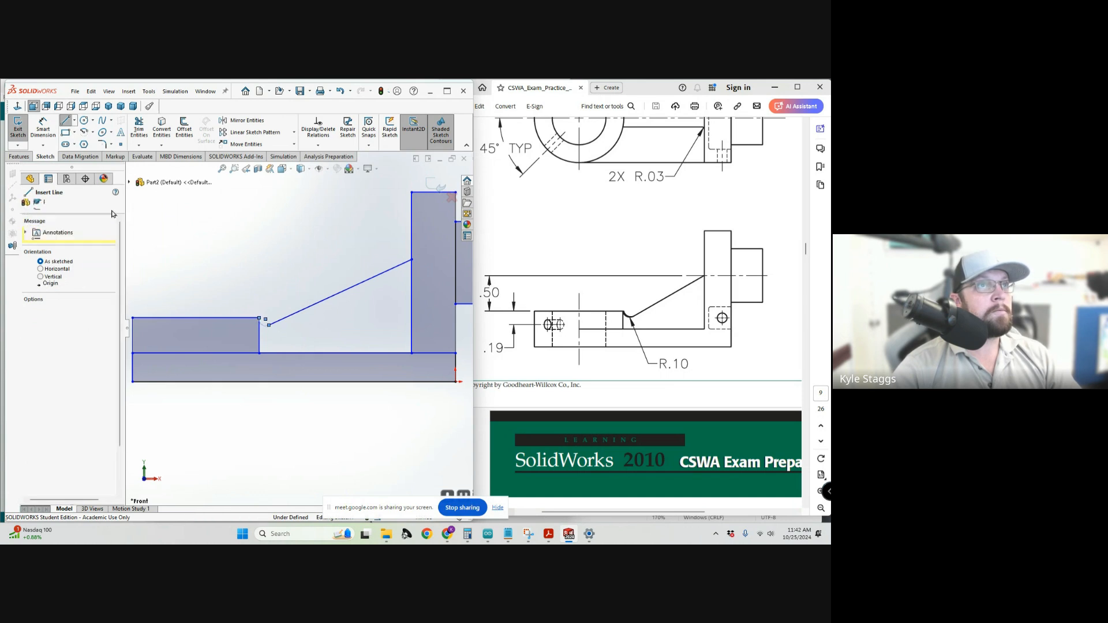
scroll(272, 320, down, 5)
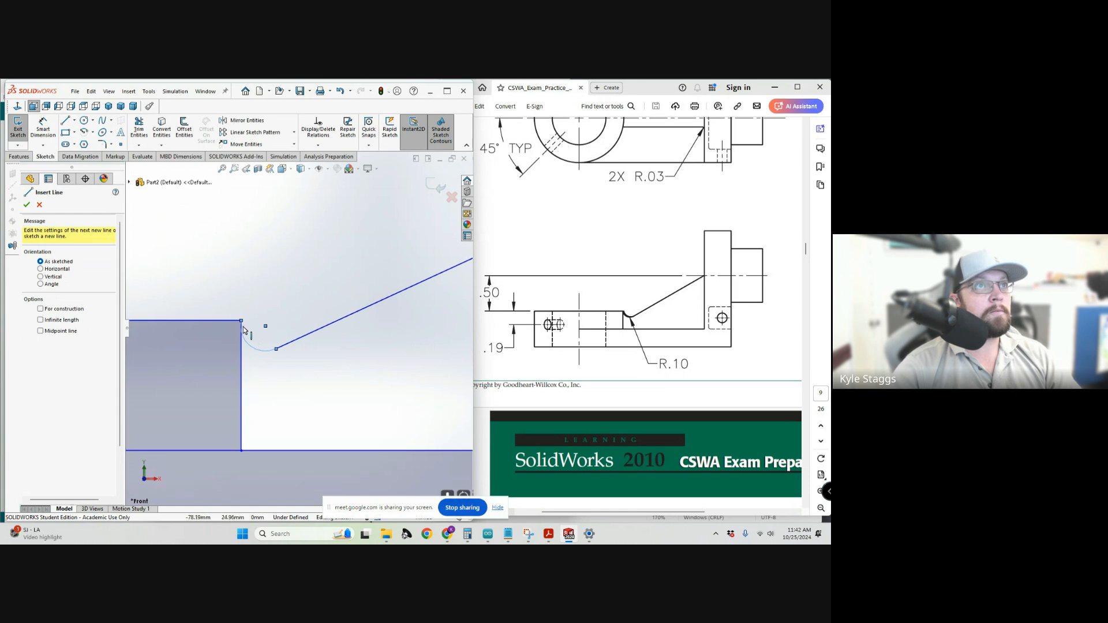
Examine the ring diameter and the base length callouts in the Practice Question 2B isometric.
click(50, 136)
scroll(288, 363, up, 3)
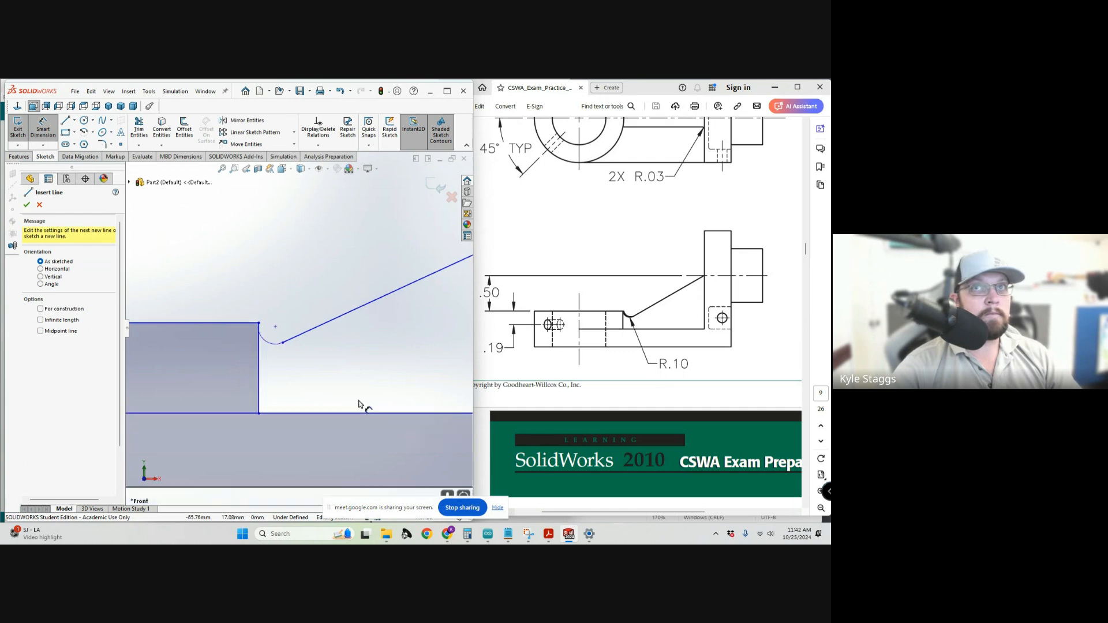
scroll(438, 359, up, 1)
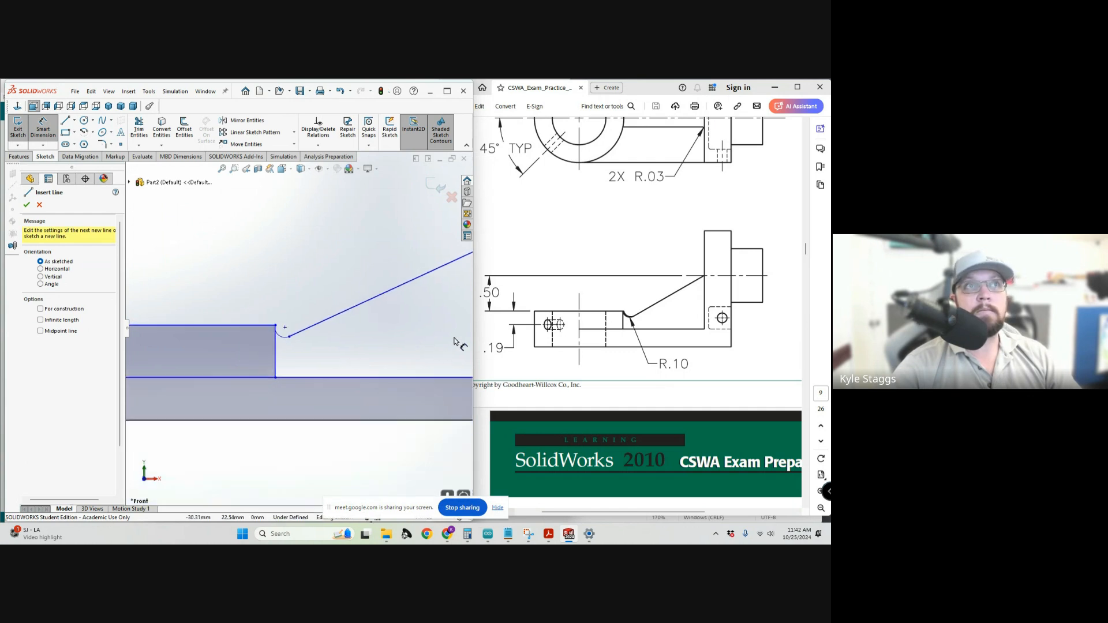
scroll(637, 276, up, 2)
scroll(637, 276, up, 5)
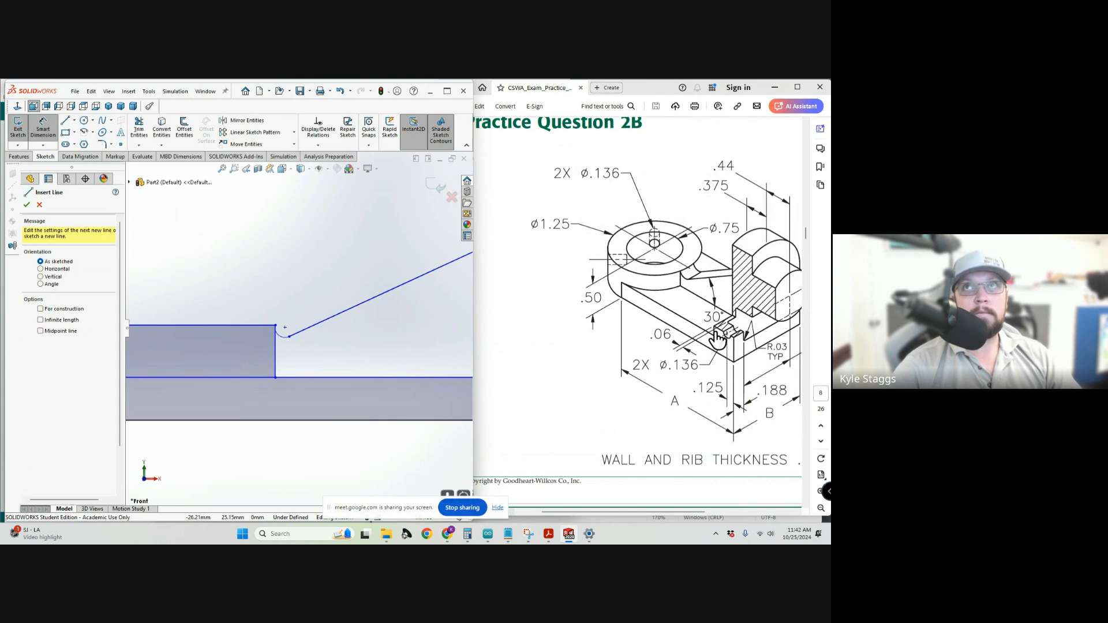
scroll(716, 335, down, 1)
scroll(718, 338, up, 1)
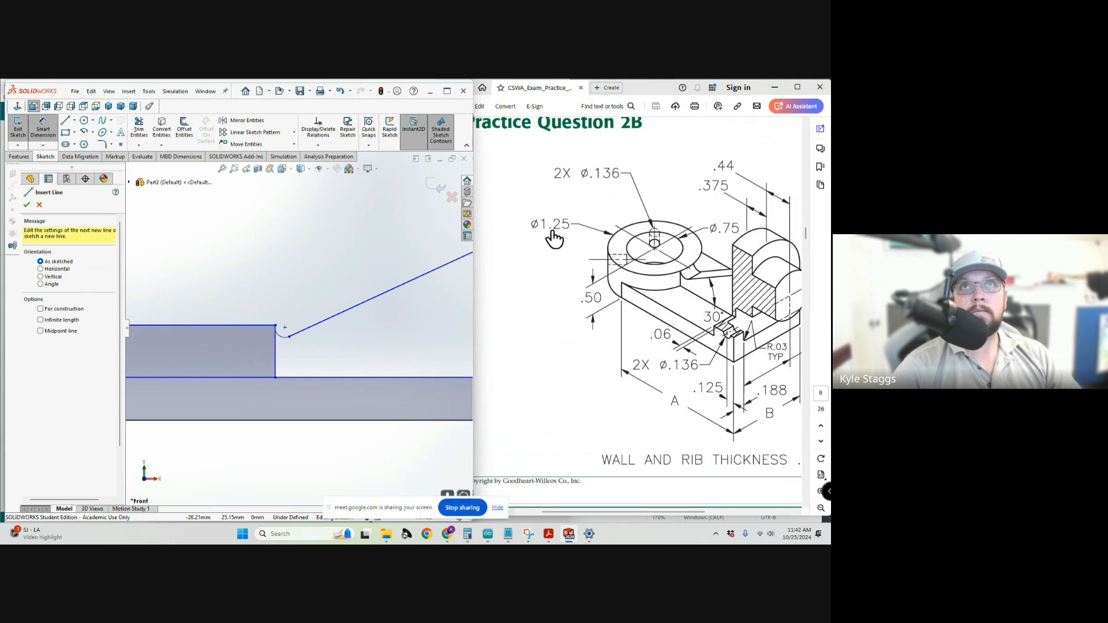
scroll(254, 375, up, 3)
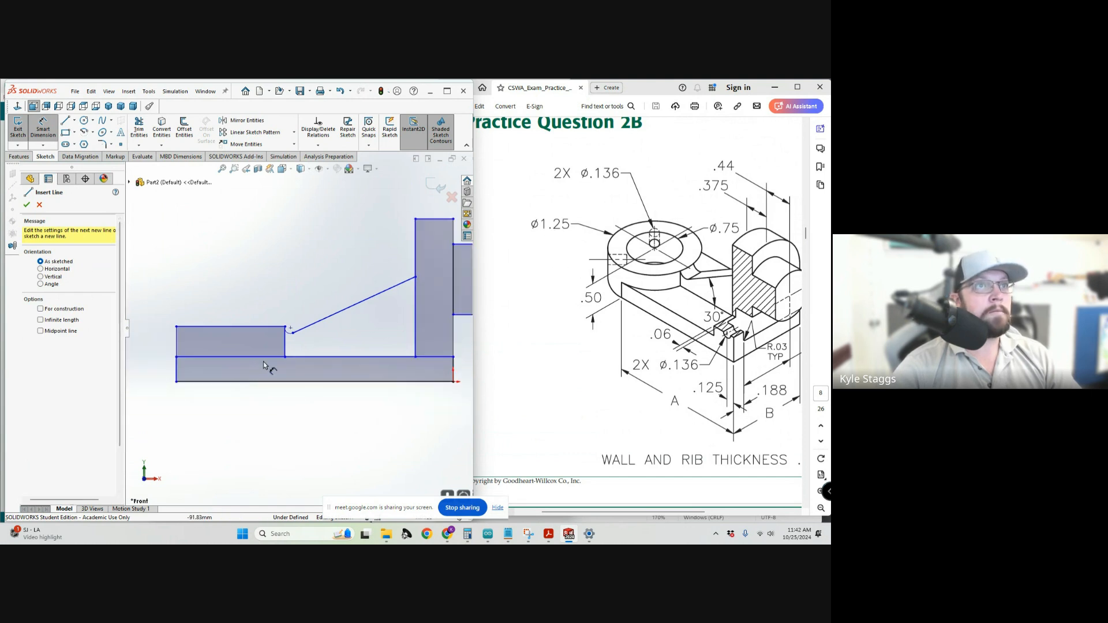
Dimension the base rectangle's overall length as 1.25/2+2.2125, checking the question's parameter list for length A.
click(177, 372)
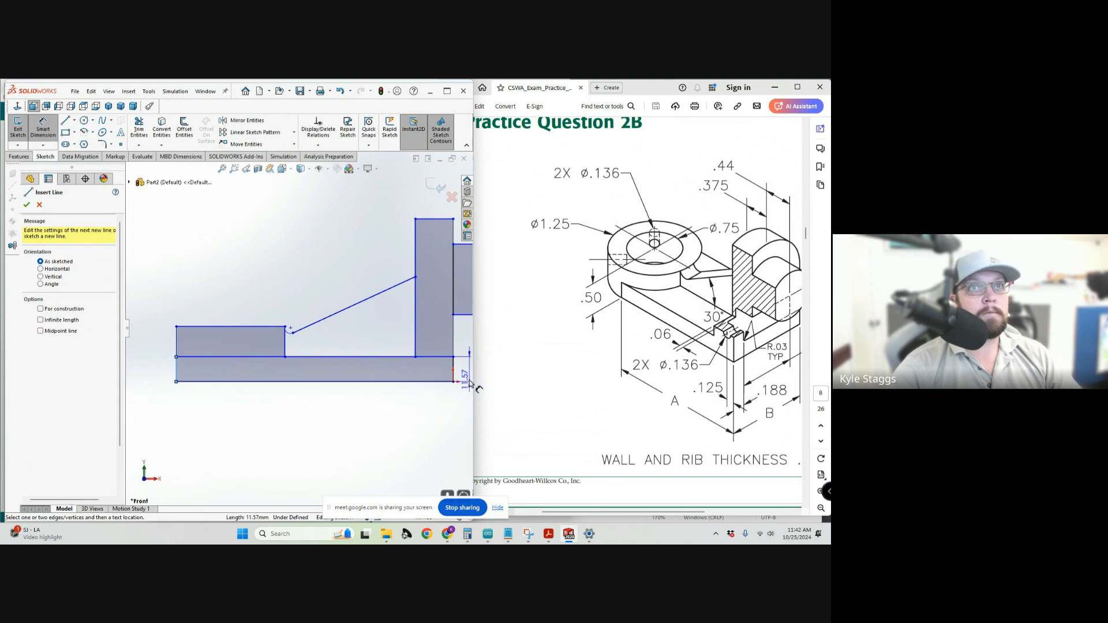
click(454, 370)
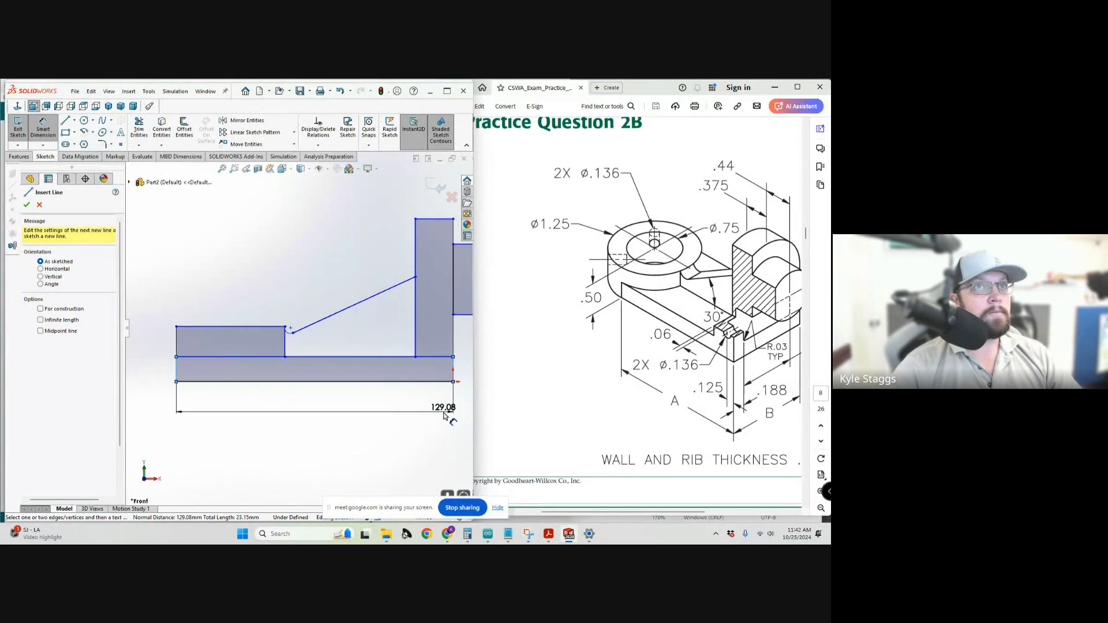
click(241, 316)
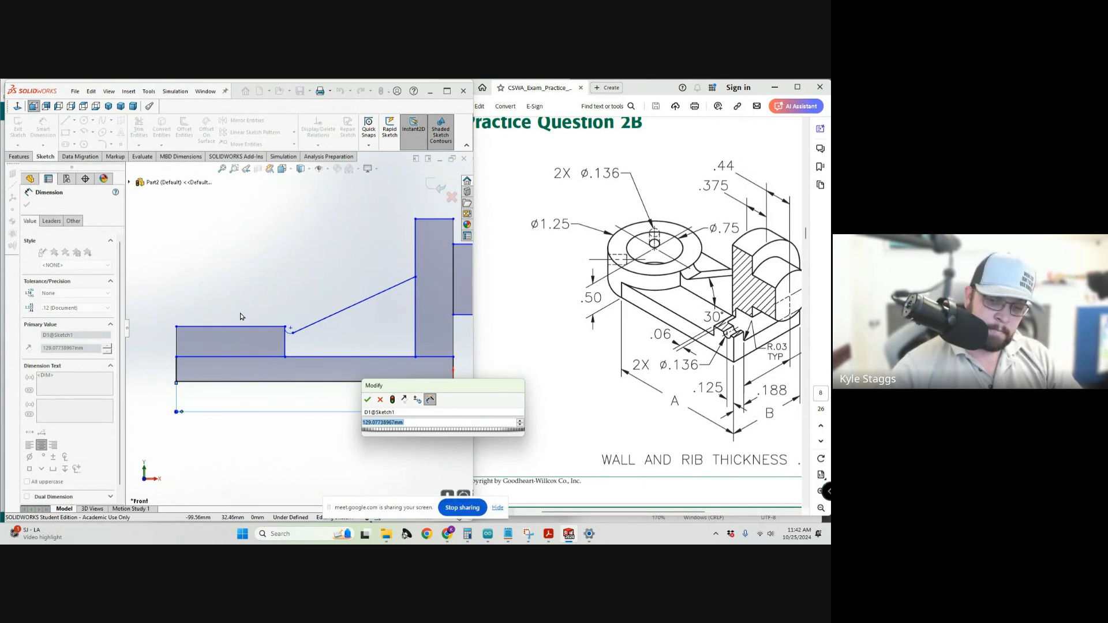
text(1)
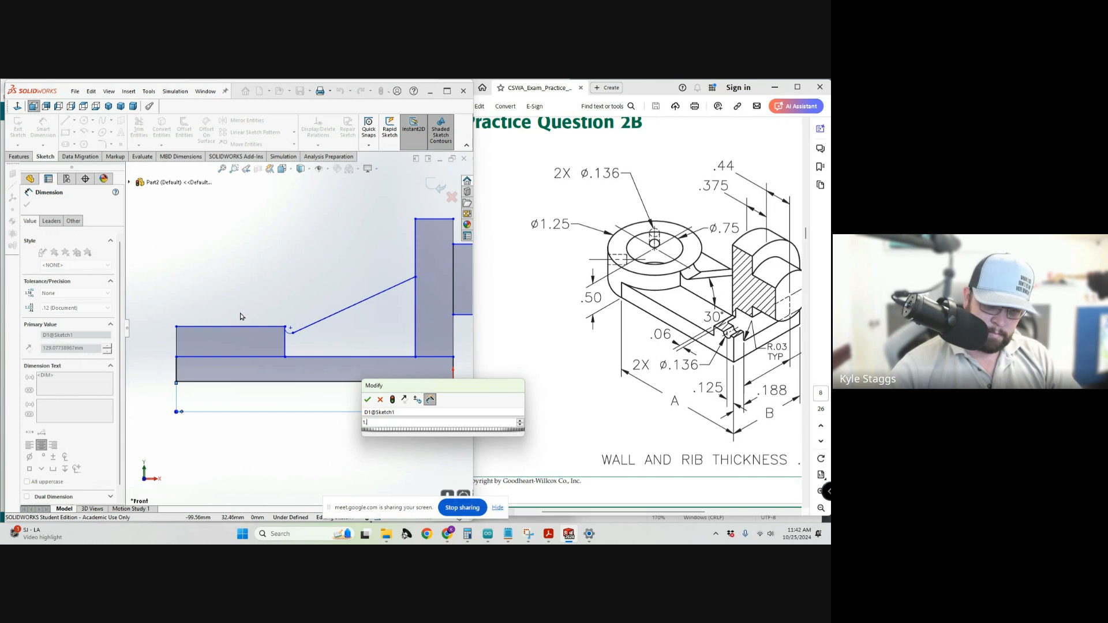
text(.25/)
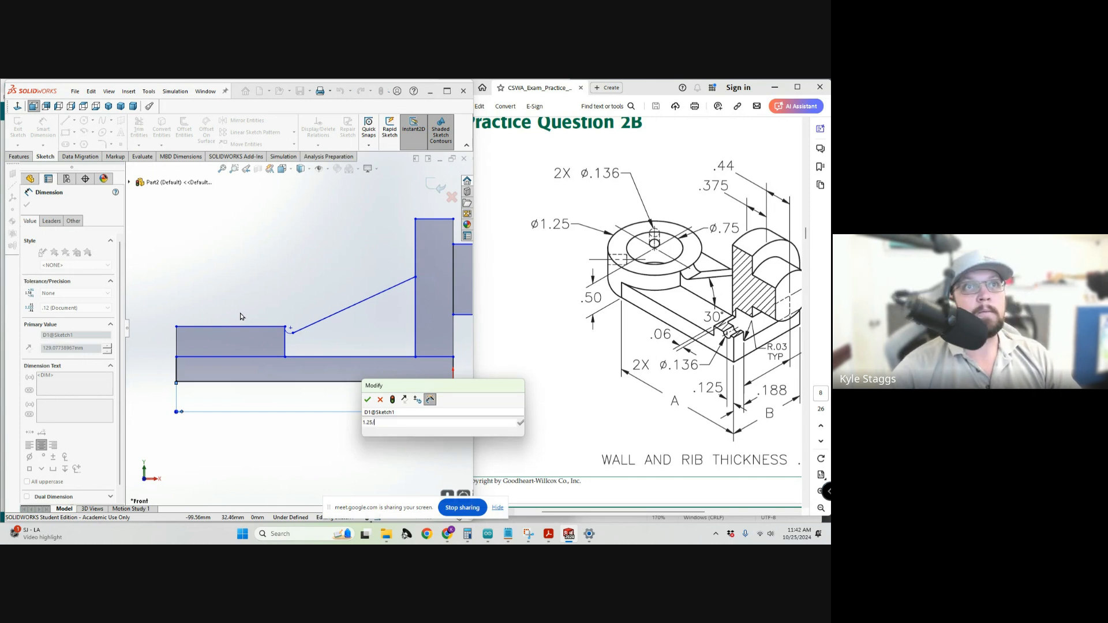
text(2+)
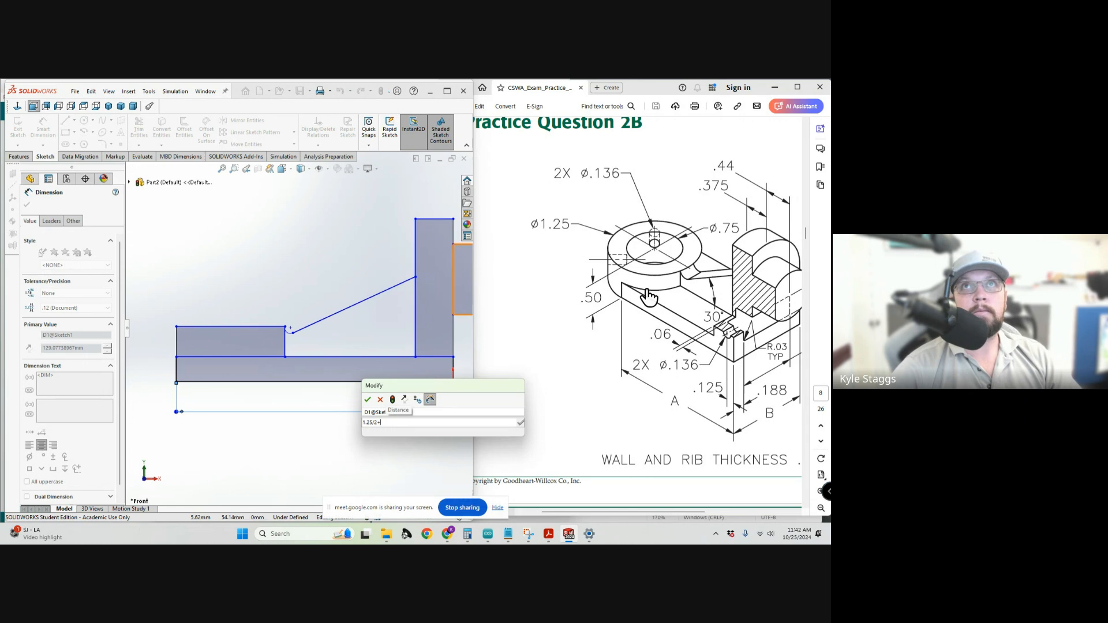
scroll(649, 297, up, 15)
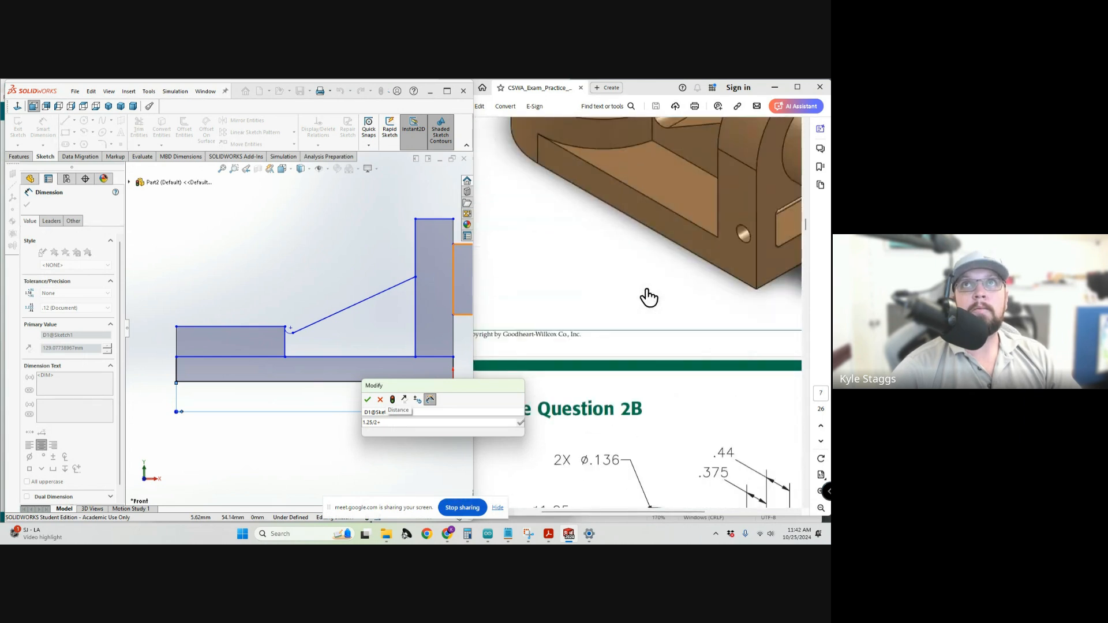
scroll(648, 298, up, 3)
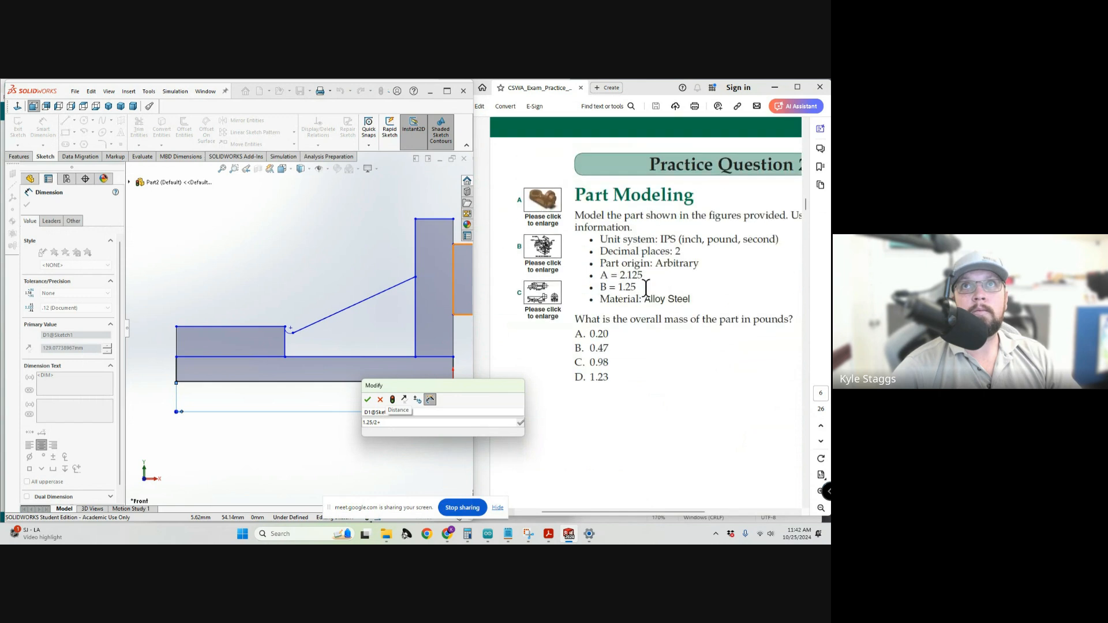
scroll(646, 288, down, 3)
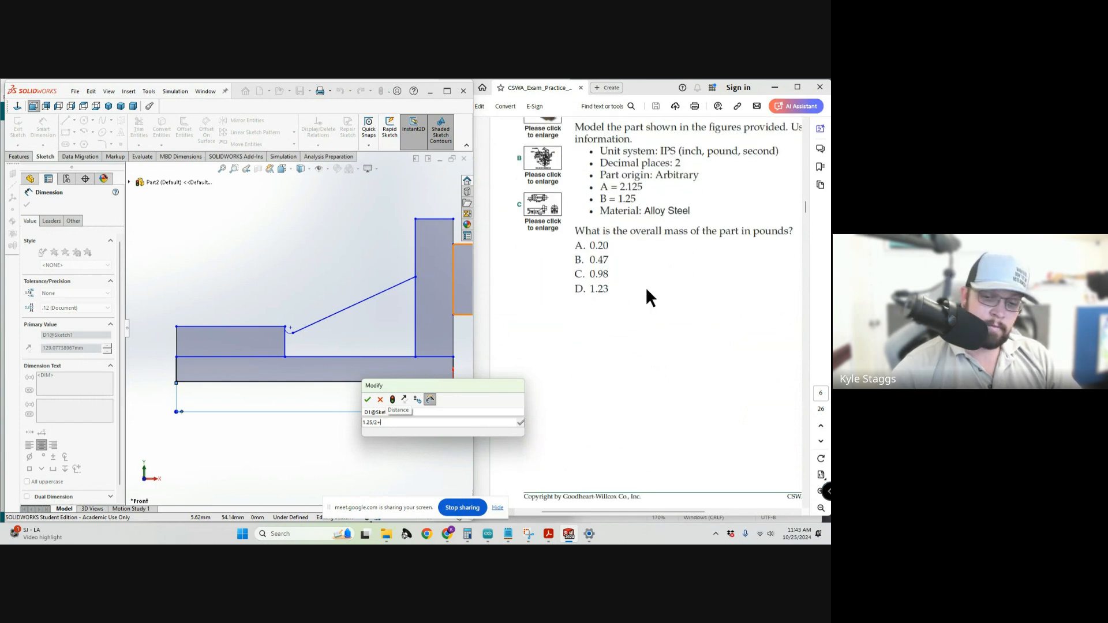
text(2)
text(.2)
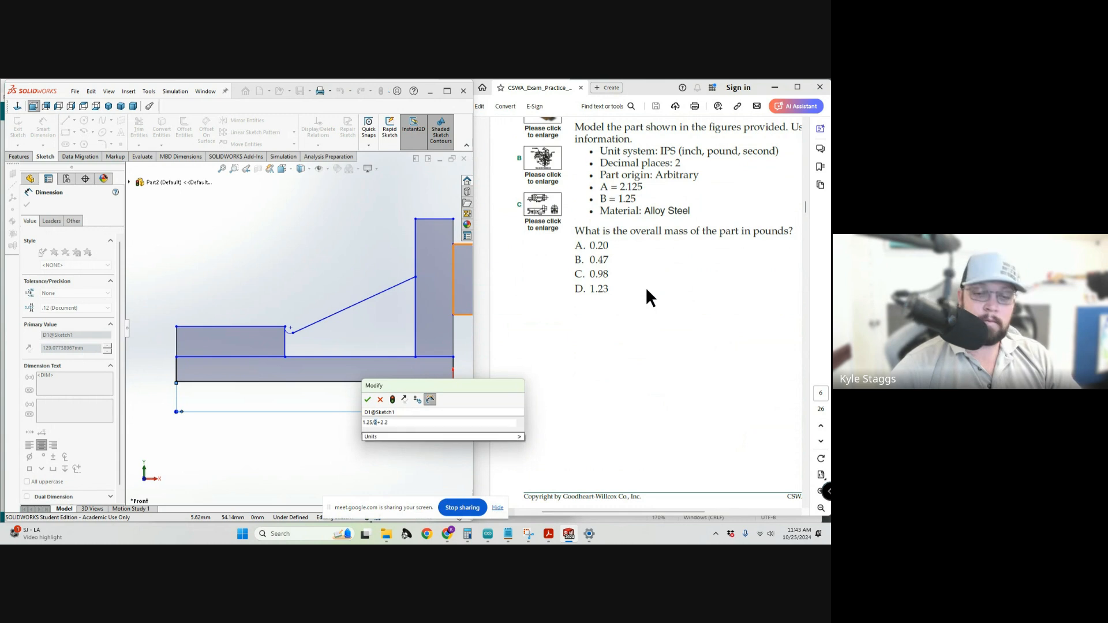
text(15)
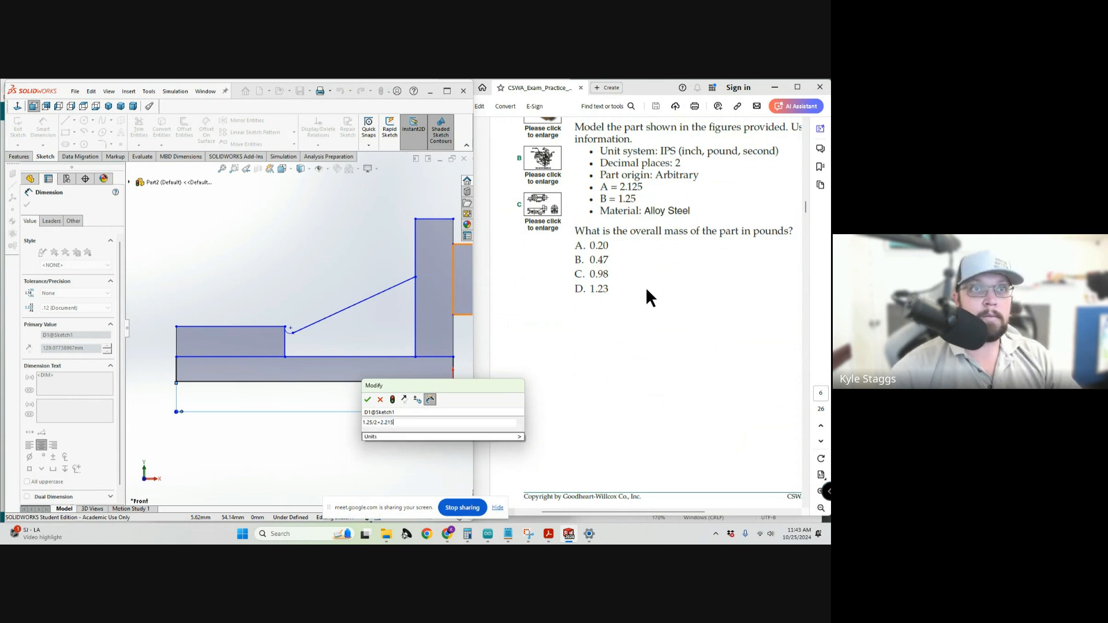
text(25)
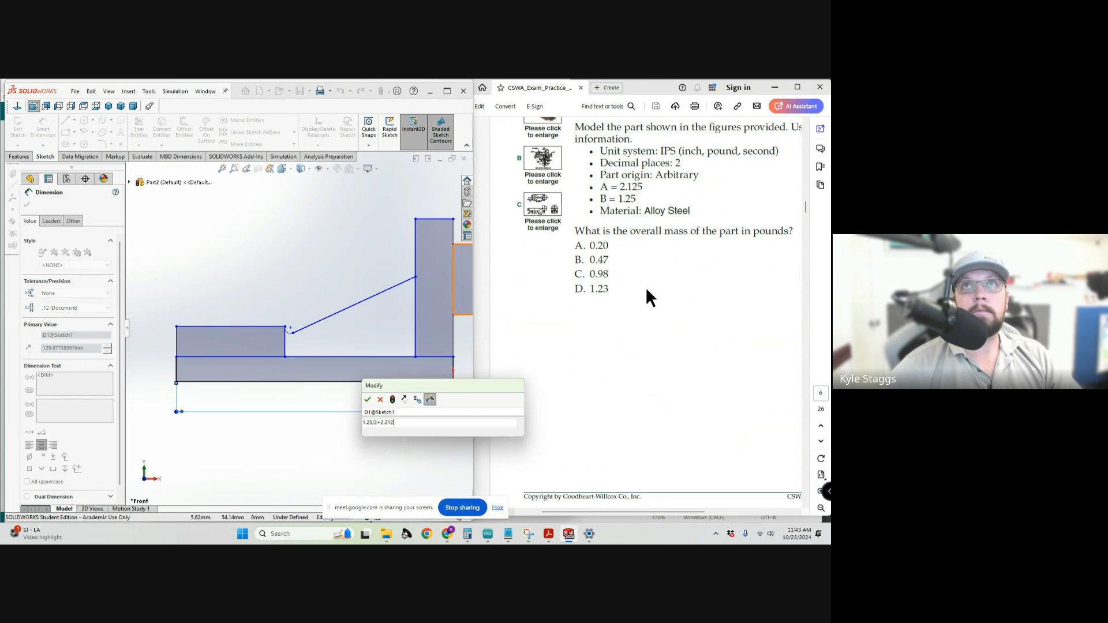
key(Return)
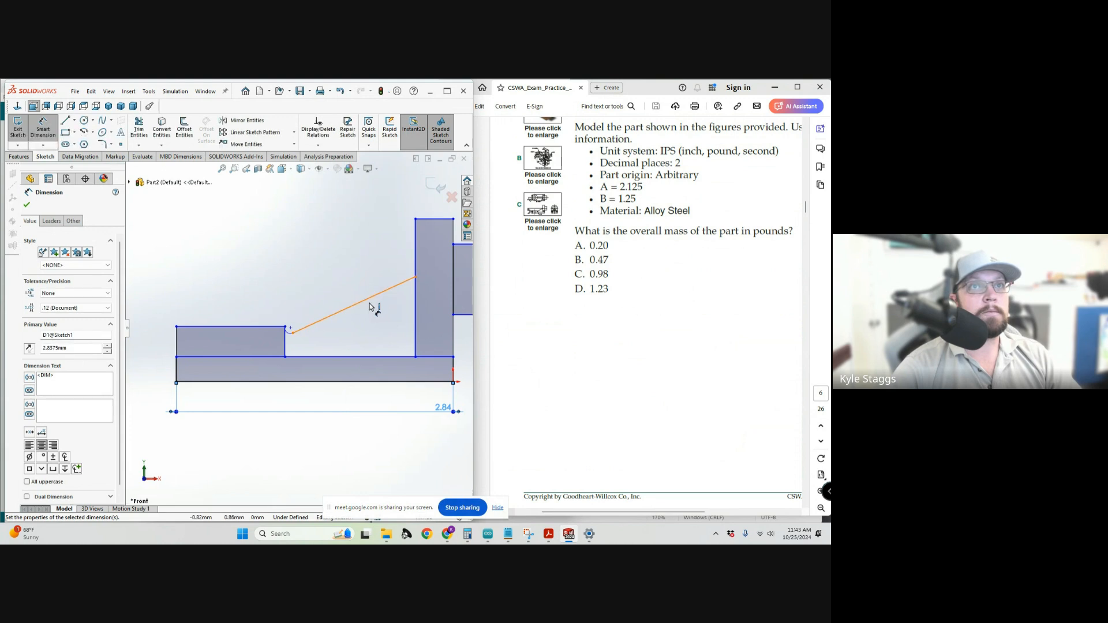
Examine the full width of the 2B isometric, including the boss dimensions and the wall and rib thickness note.
scroll(600, 264, down, 15)
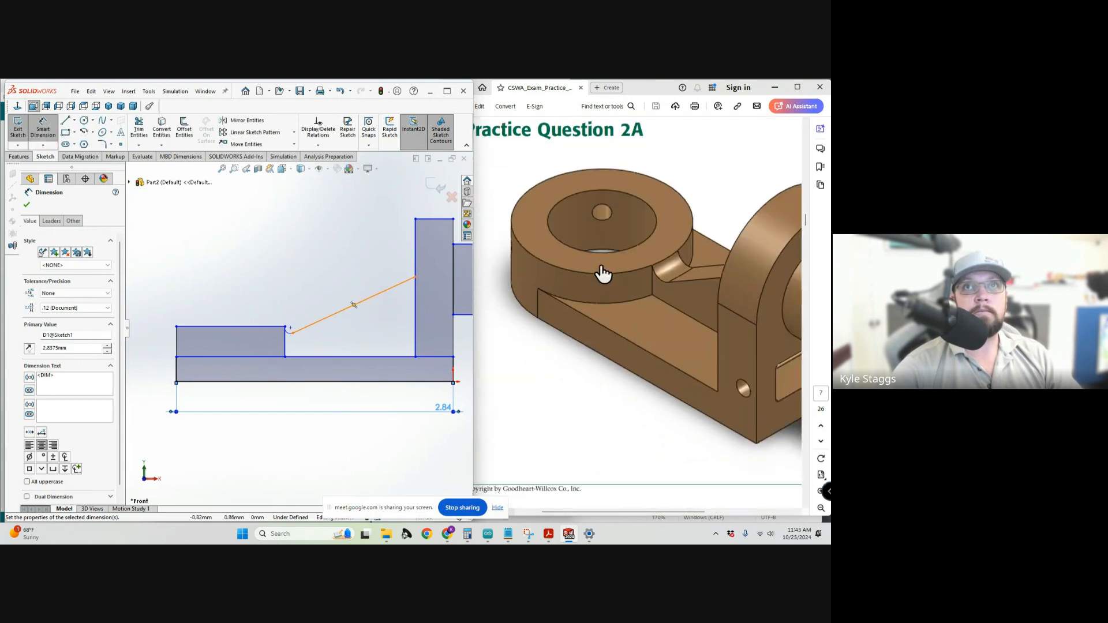
scroll(603, 275, down, 5)
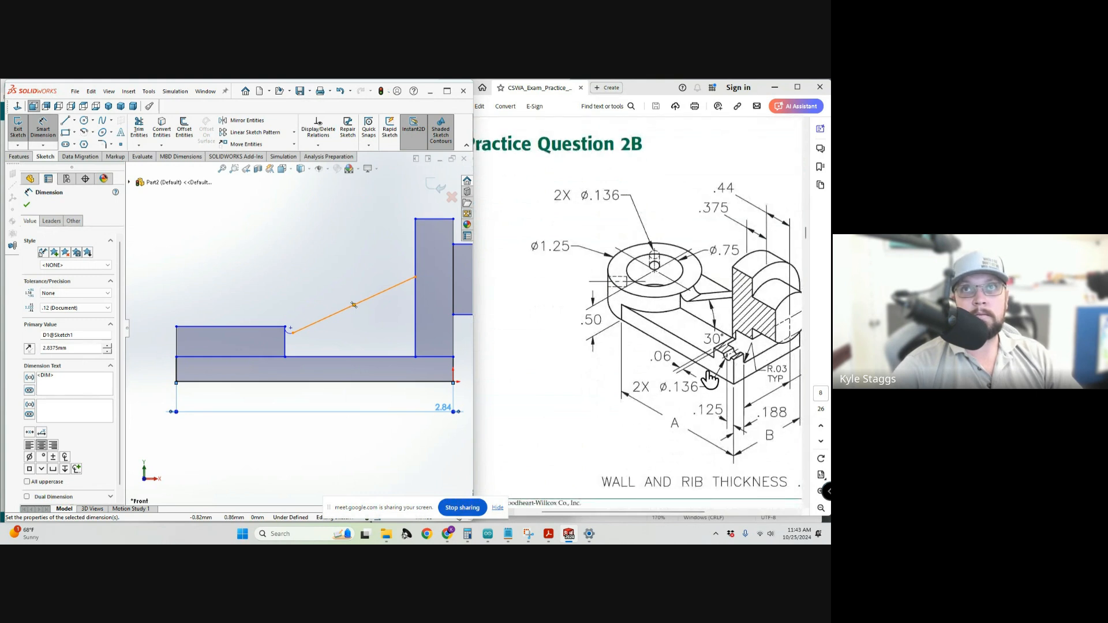
scroll(690, 384, down, 2)
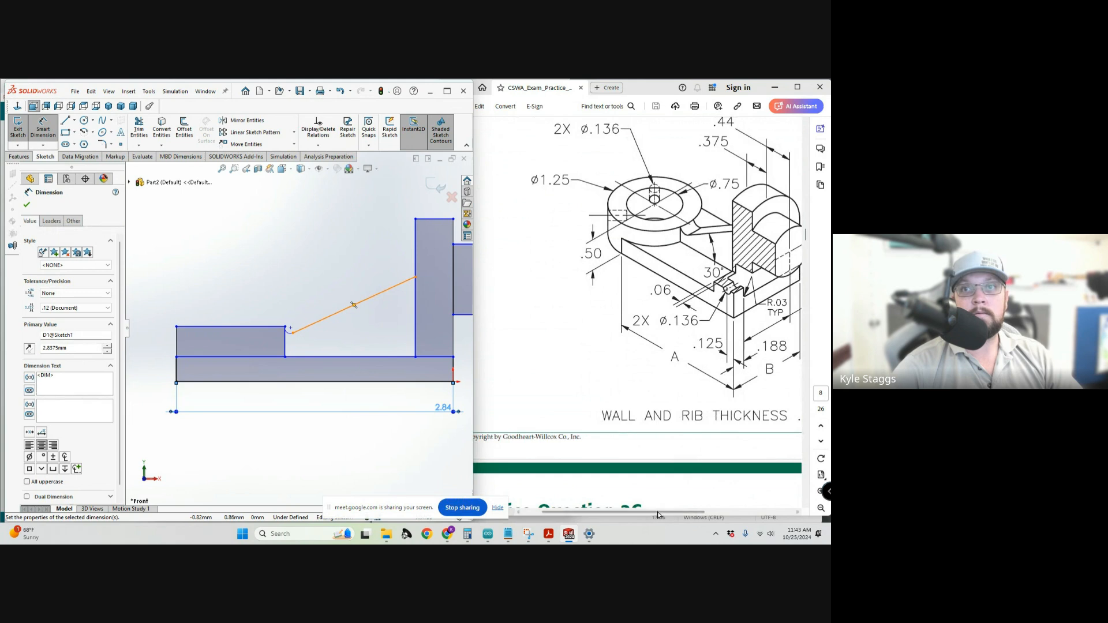
drag(671, 512, 716, 511)
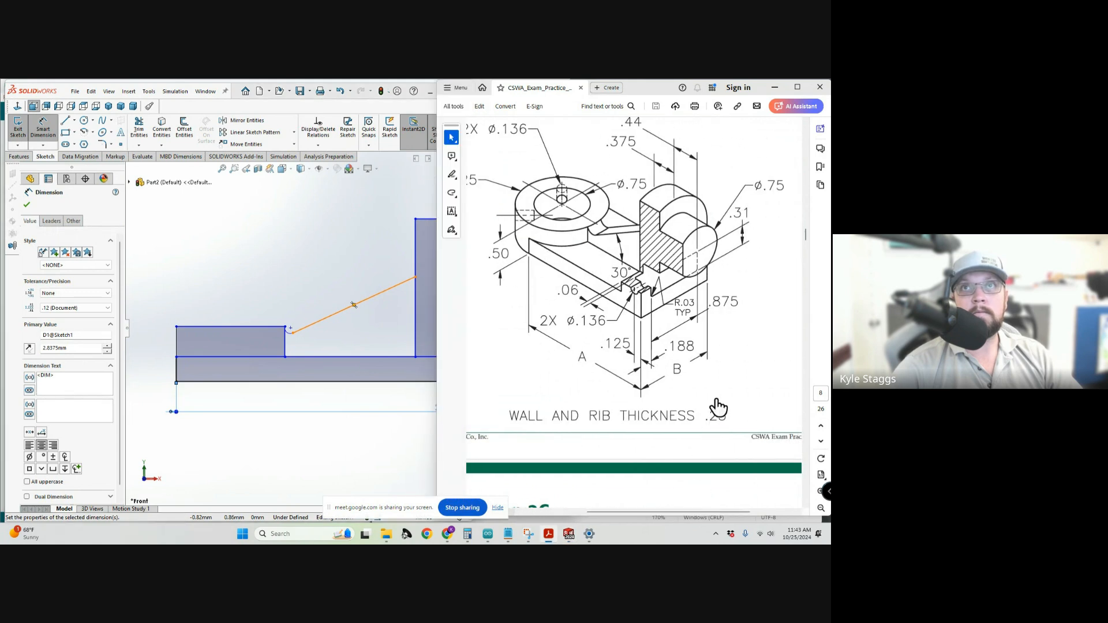
scroll(719, 411, up, 1)
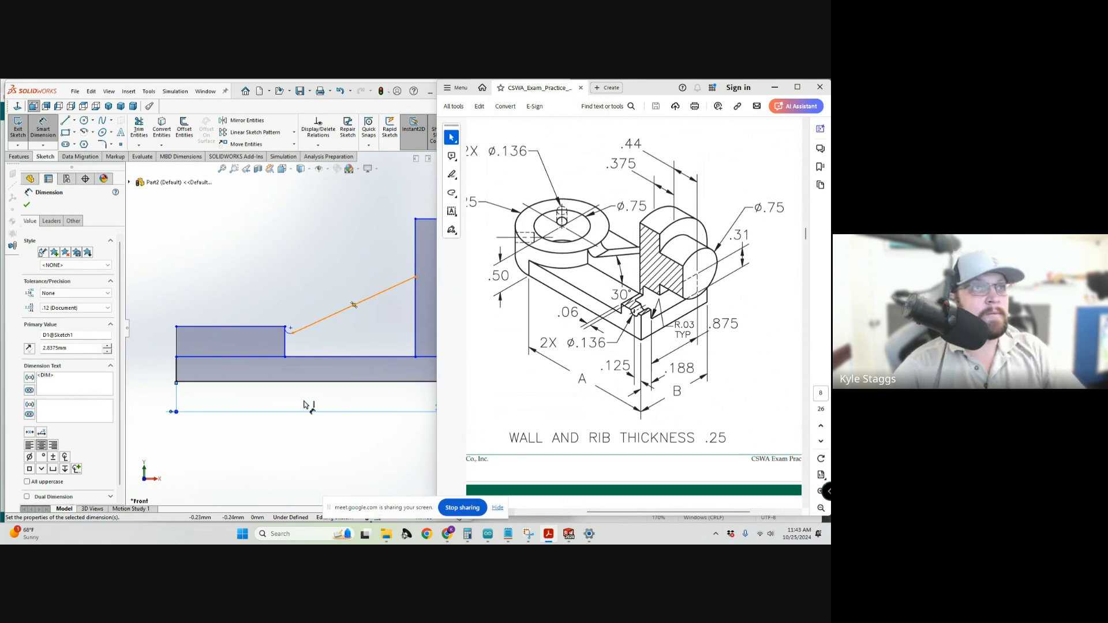
Switch the document units to IPS (inch, pound, second), rebuild the part and reopen the front-view layout sketch for editing.
click(415, 467)
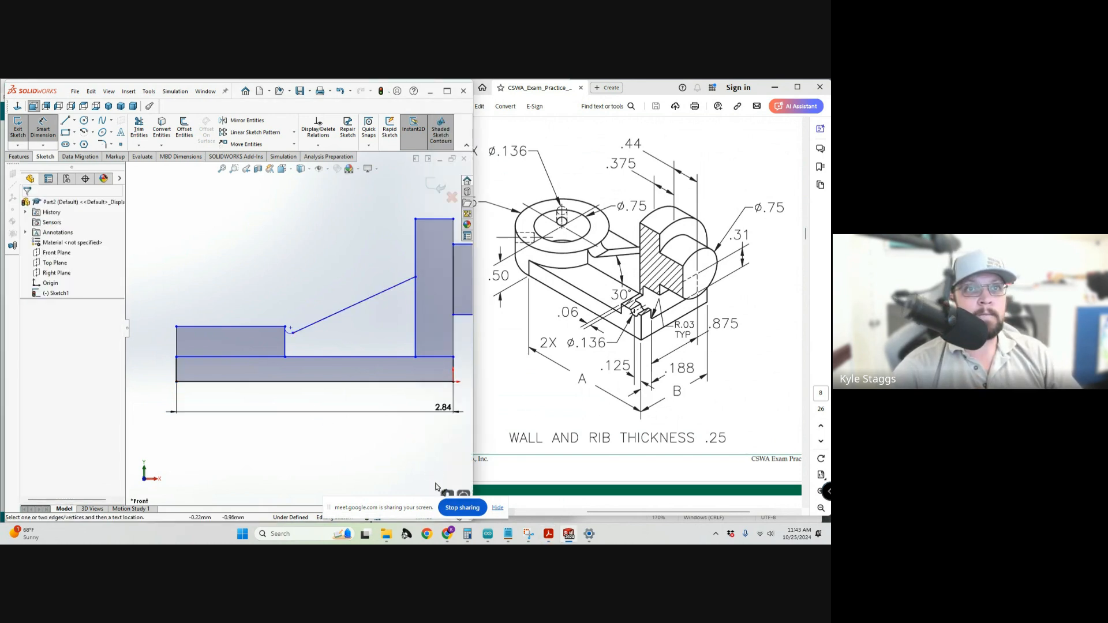
click(464, 506)
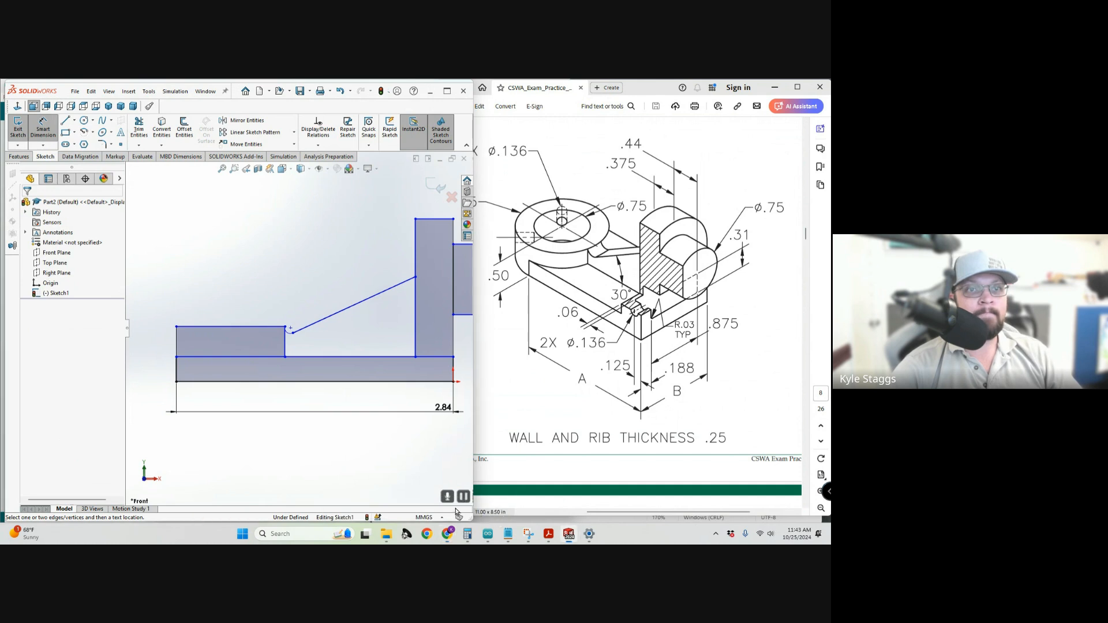
click(438, 518)
click(407, 490)
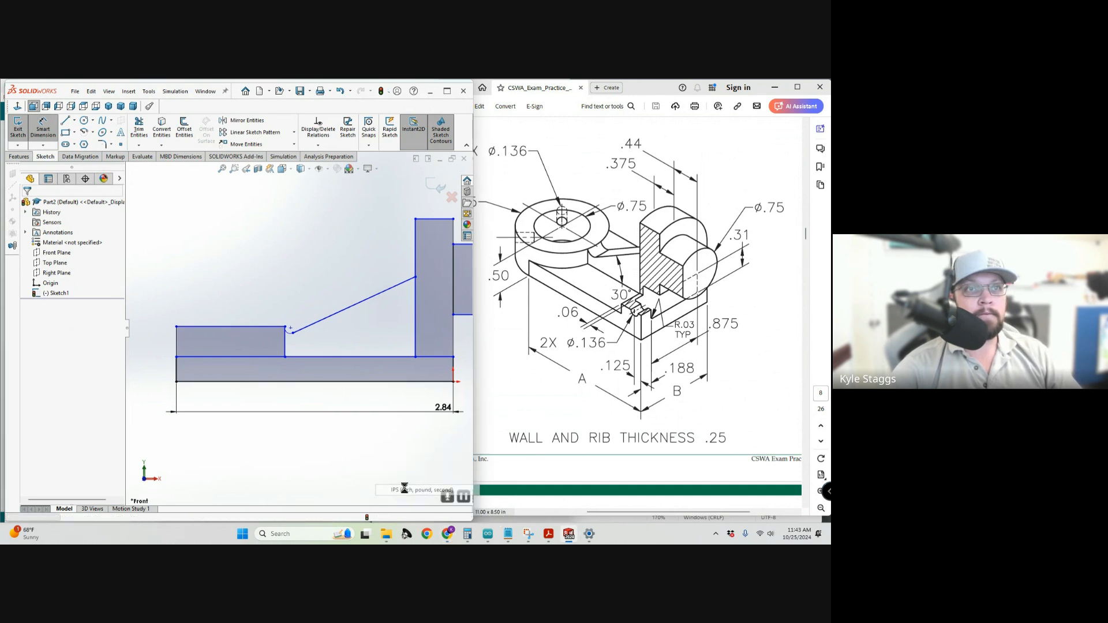
key(ctrl+b)
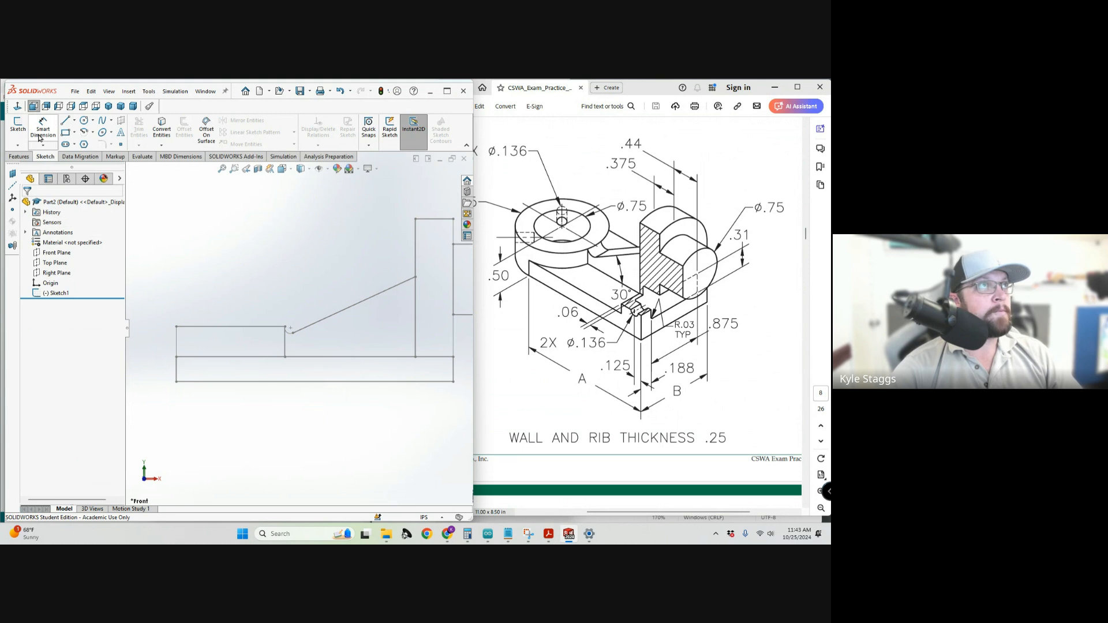
click(53, 294)
click(60, 267)
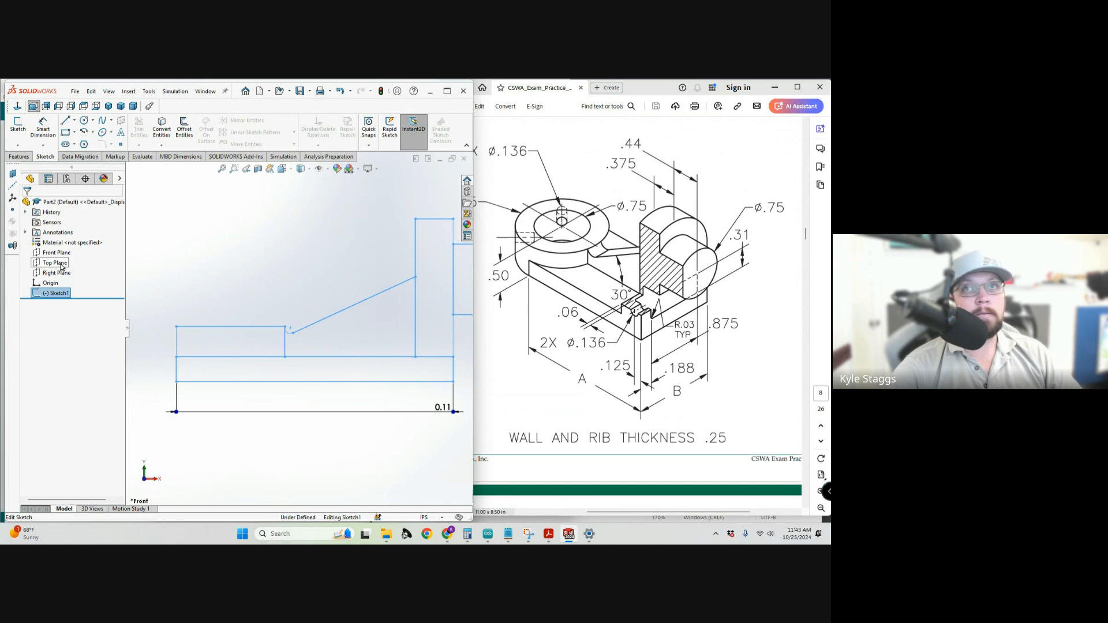
Set the base rectangle's overall length to 2.125+1.25/2, checking the Practice Question 2B drawing's callouts.
click(448, 413)
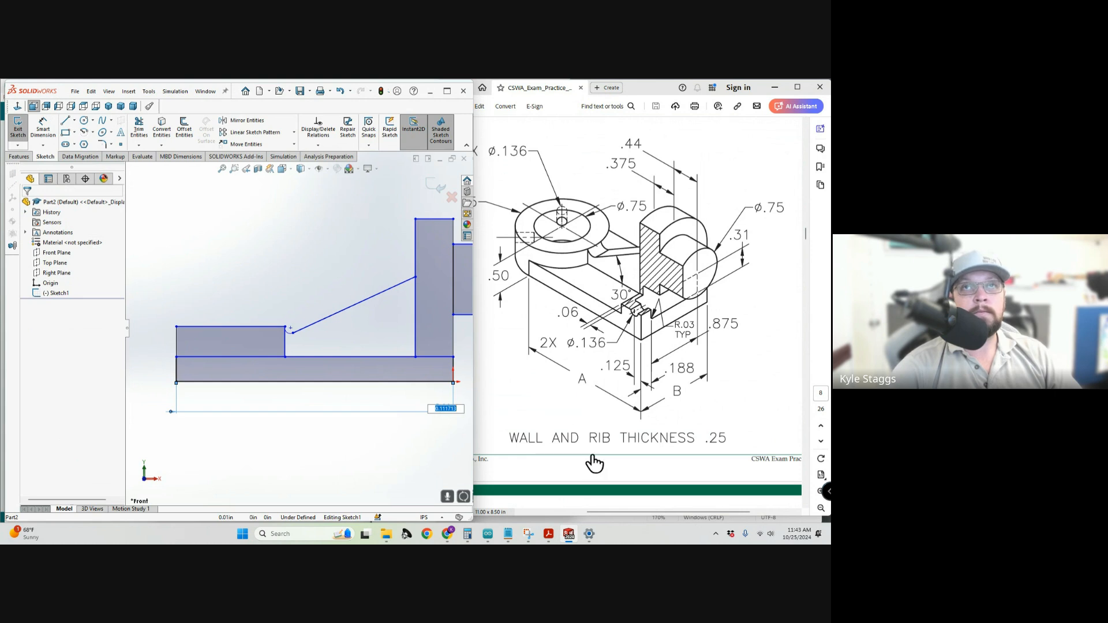
drag(672, 511, 647, 510)
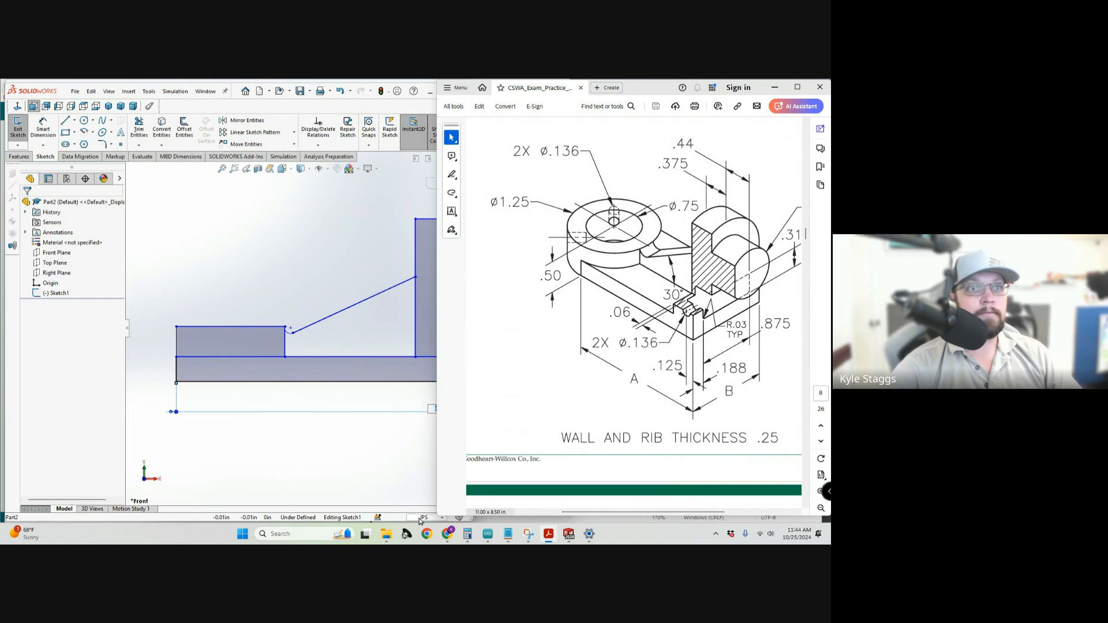
click(392, 521)
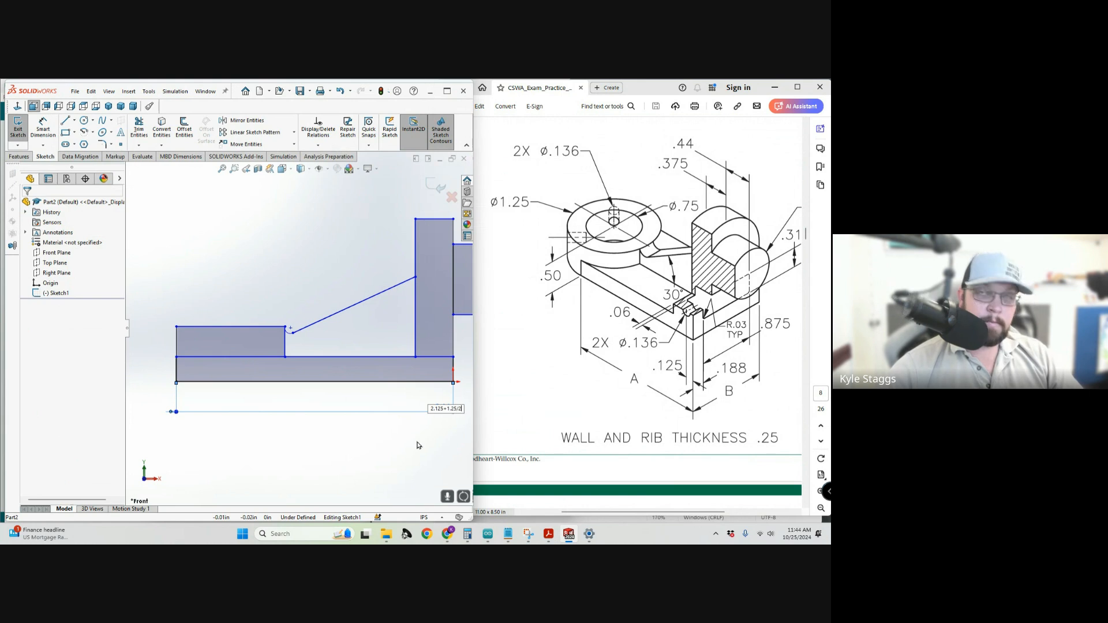
key(Return)
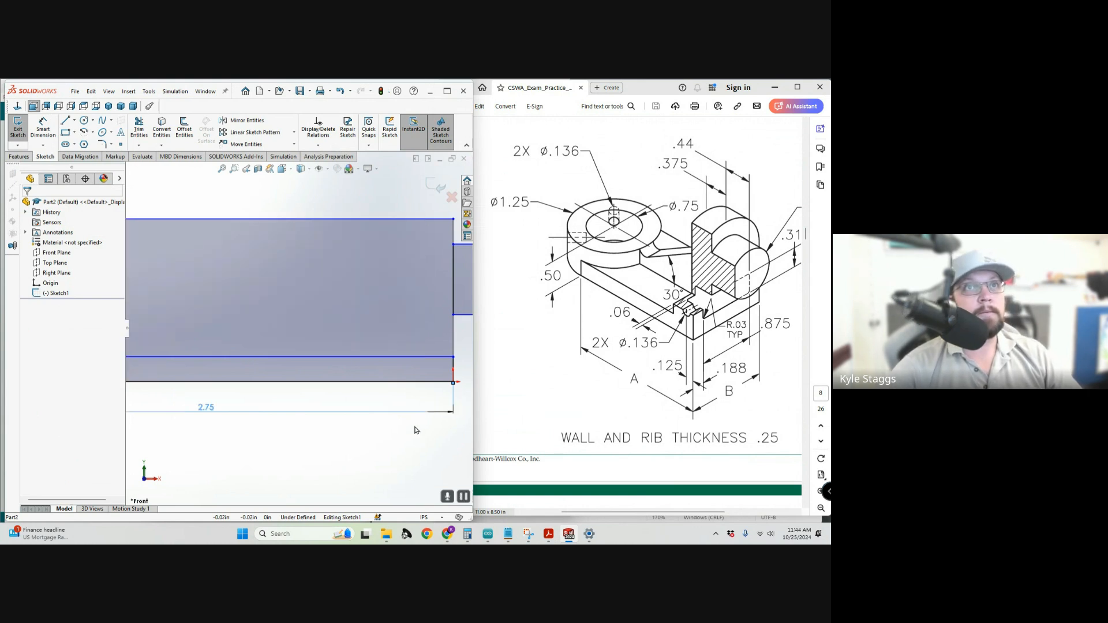
Inspect the layout sketch along the full length of the base and widen the modelling window.
scroll(326, 349, up, 5)
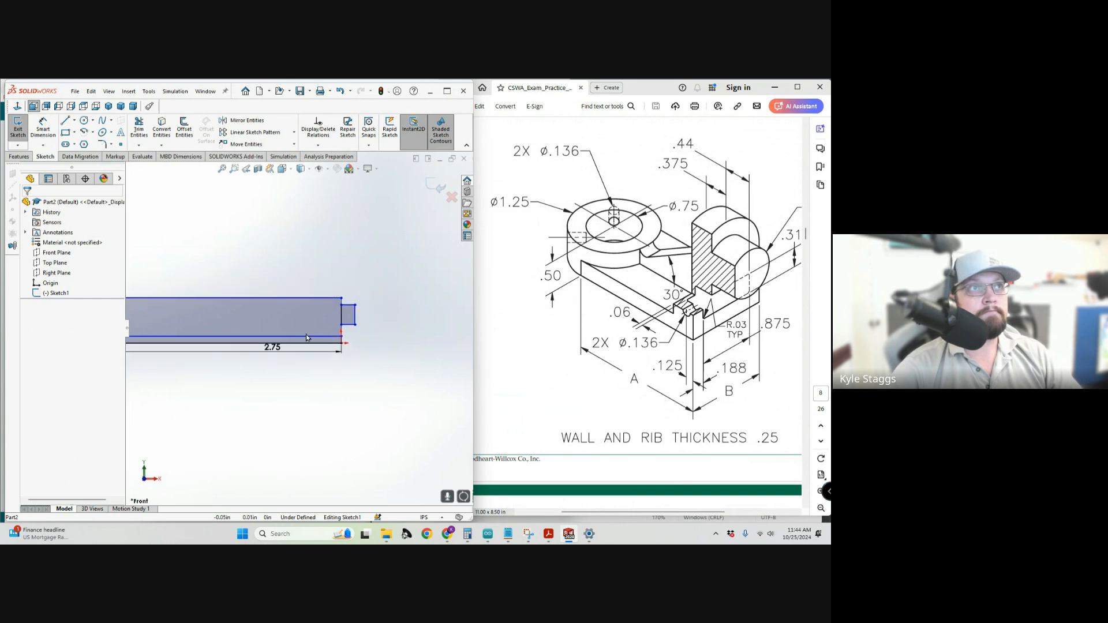
scroll(306, 337, up, 5)
scroll(195, 318, down, 2)
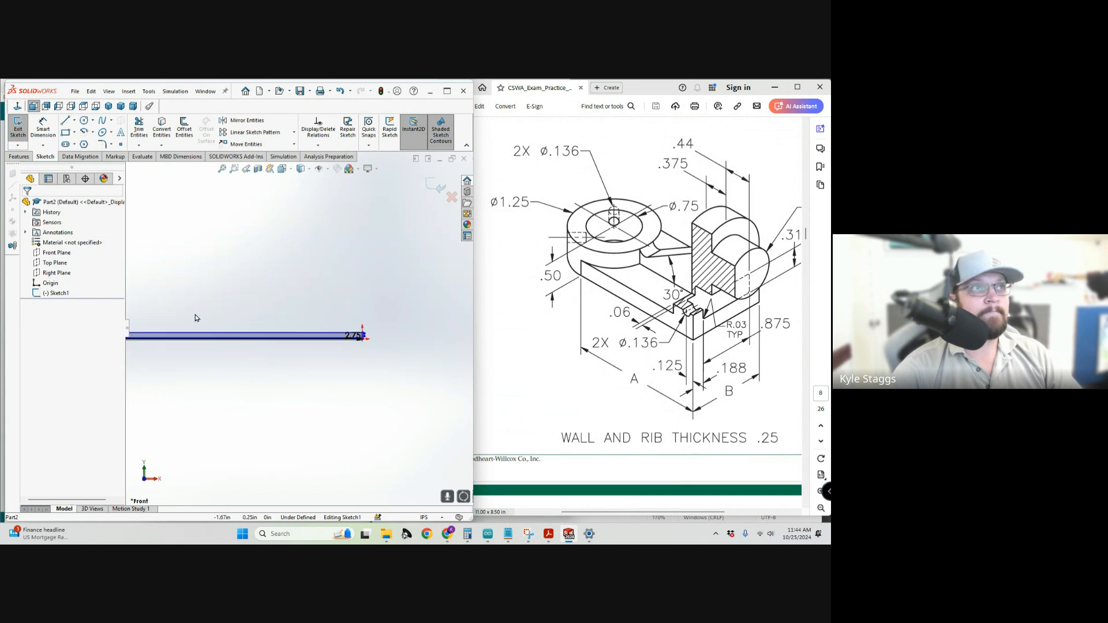
scroll(201, 321, down, 3)
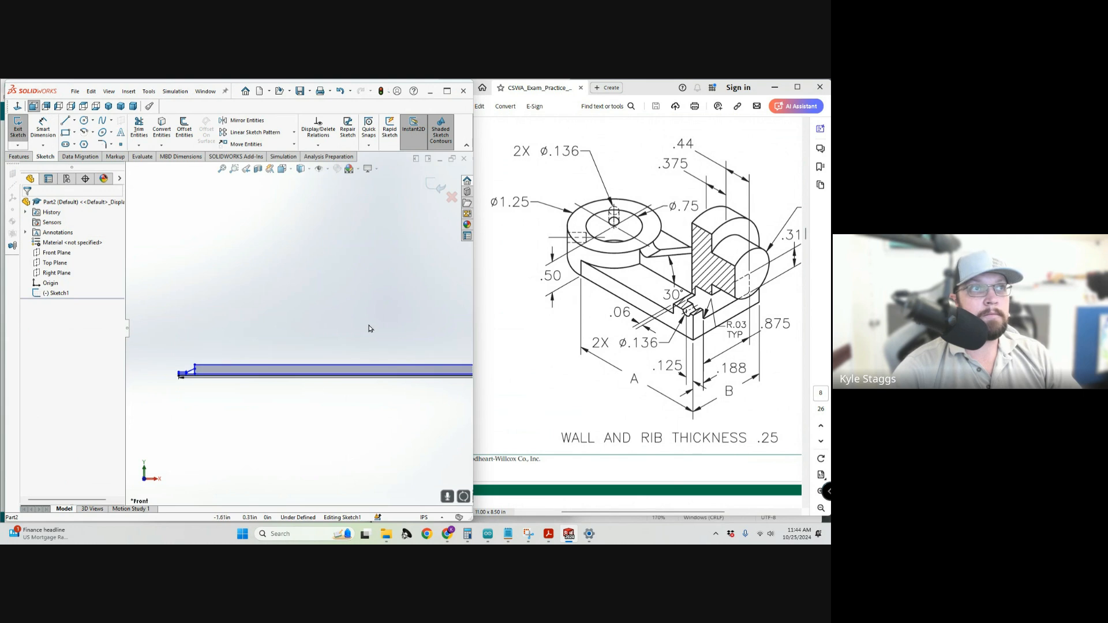
scroll(422, 347, up, 4)
scroll(438, 341, down, 6)
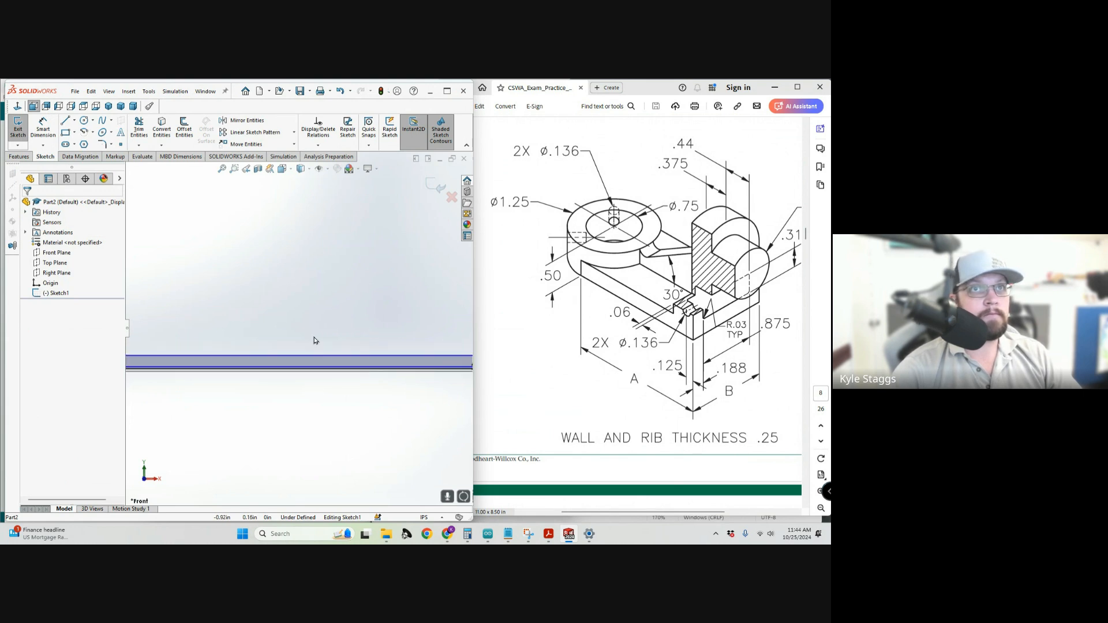
scroll(314, 341, up, 1)
scroll(306, 331, down, 1)
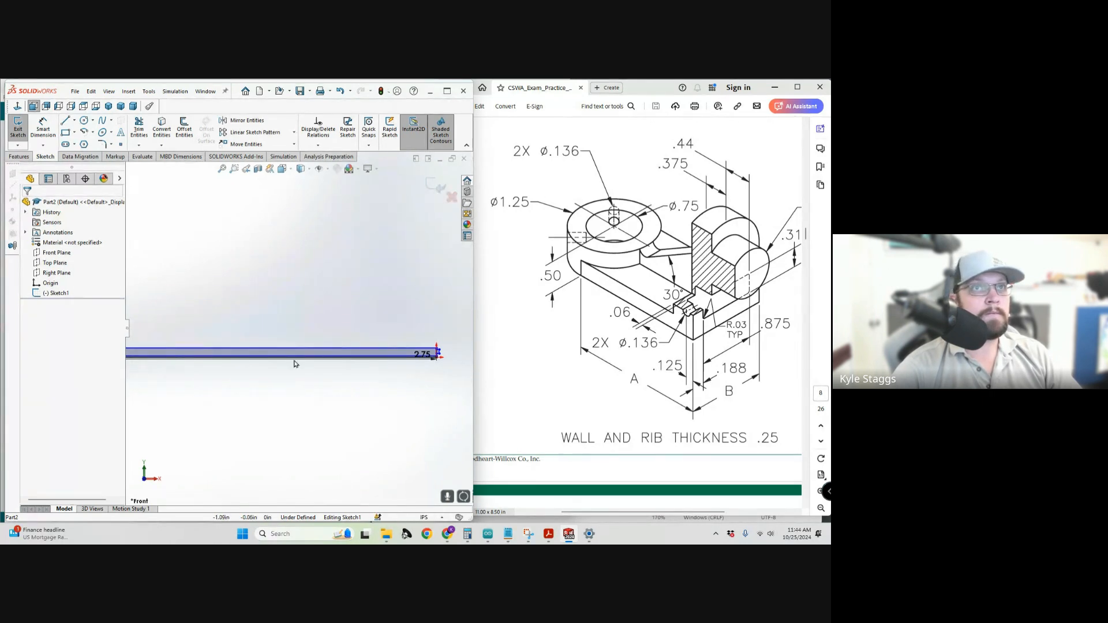
scroll(242, 335, up, 1)
scroll(202, 329, down, 2)
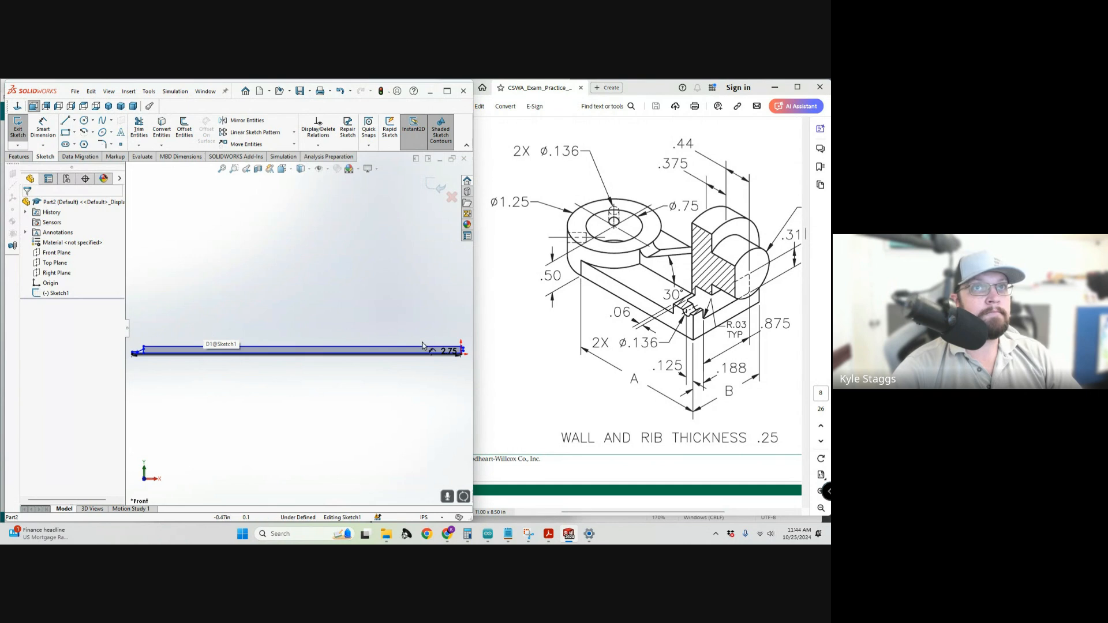
drag(473, 364, 498, 364)
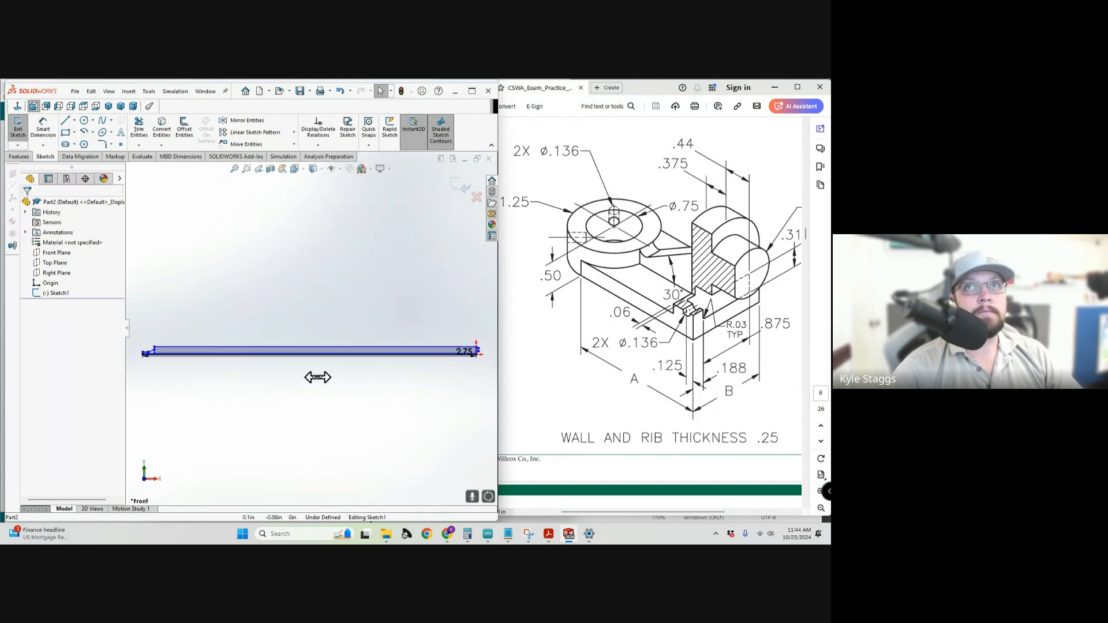
Dimension the base rectangle's height between its two horizontal lines as 0.25 in.
scroll(188, 356, down, 5)
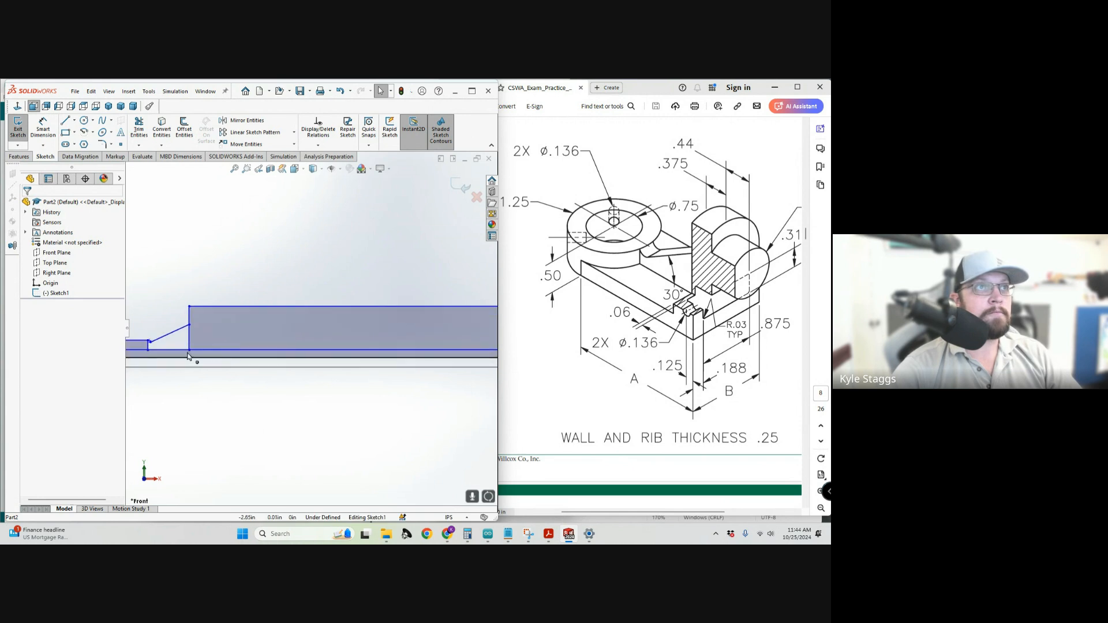
scroll(185, 356, down, 2)
click(43, 127)
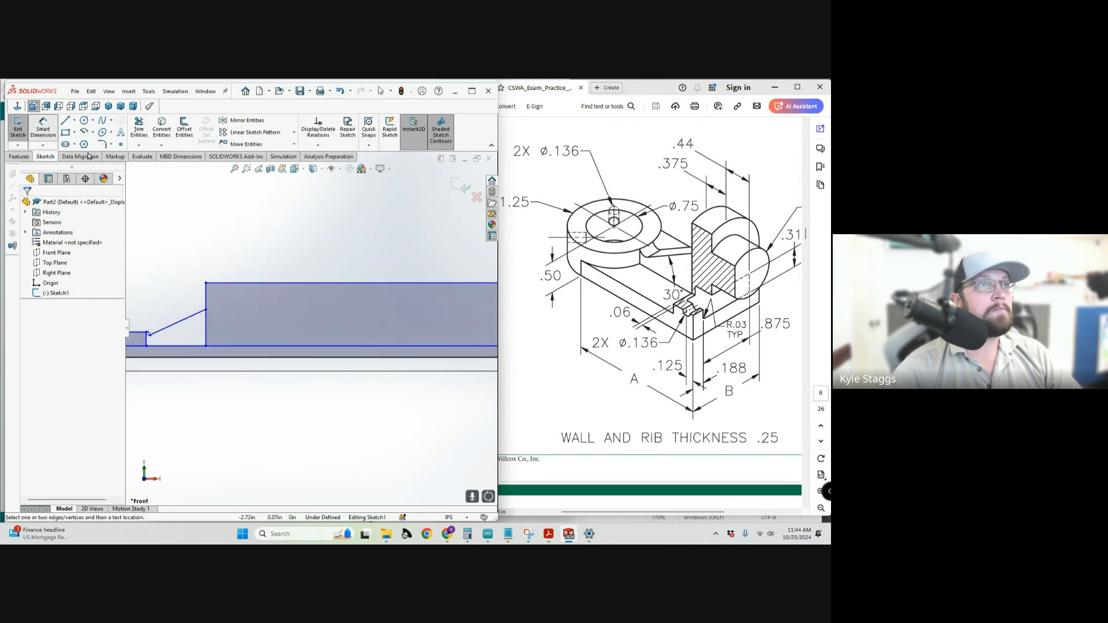
click(166, 345)
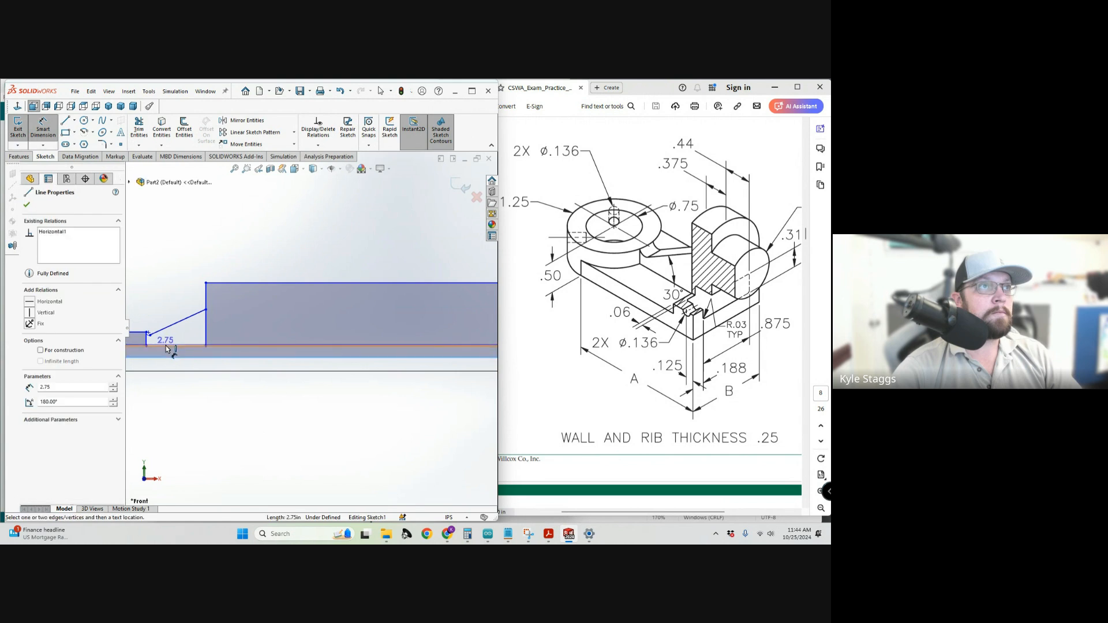
click(169, 355)
scroll(170, 352, up, 3)
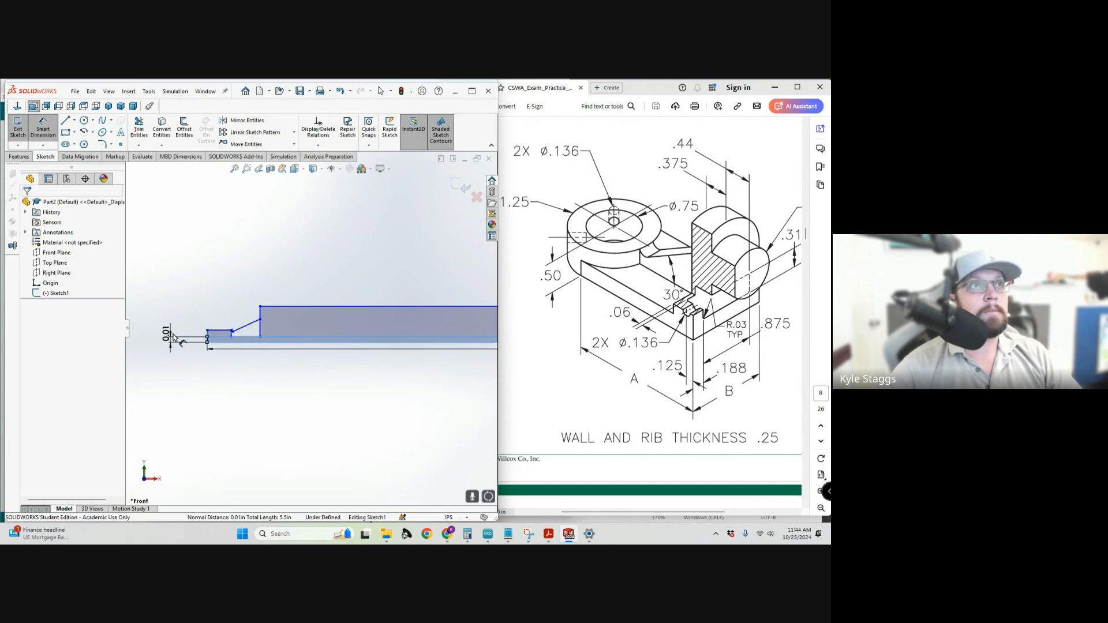
click(171, 337)
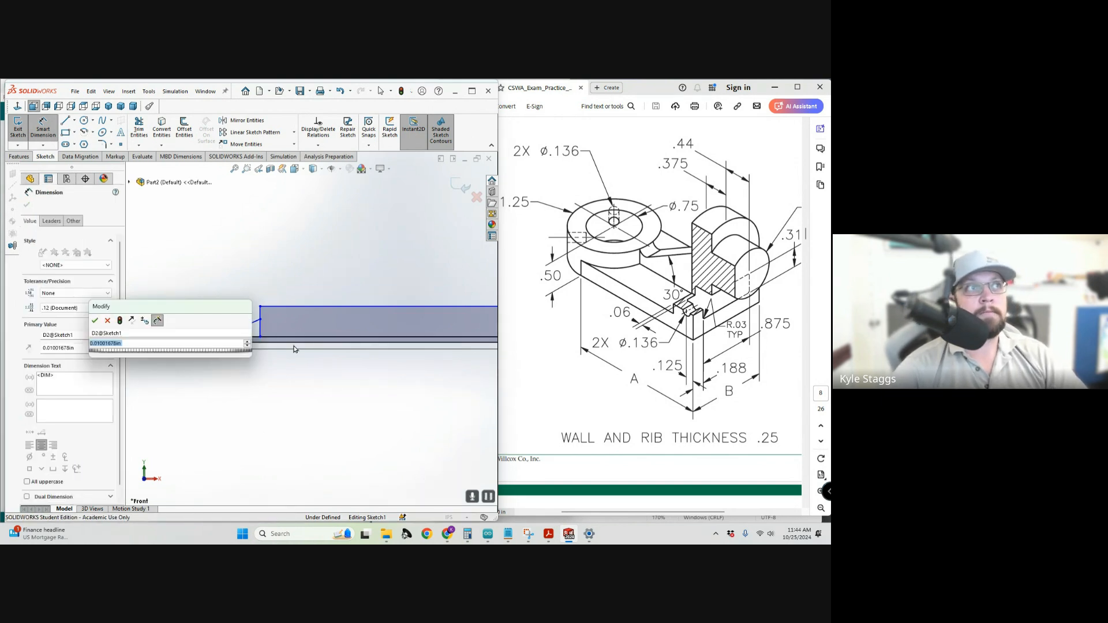
text(.25)
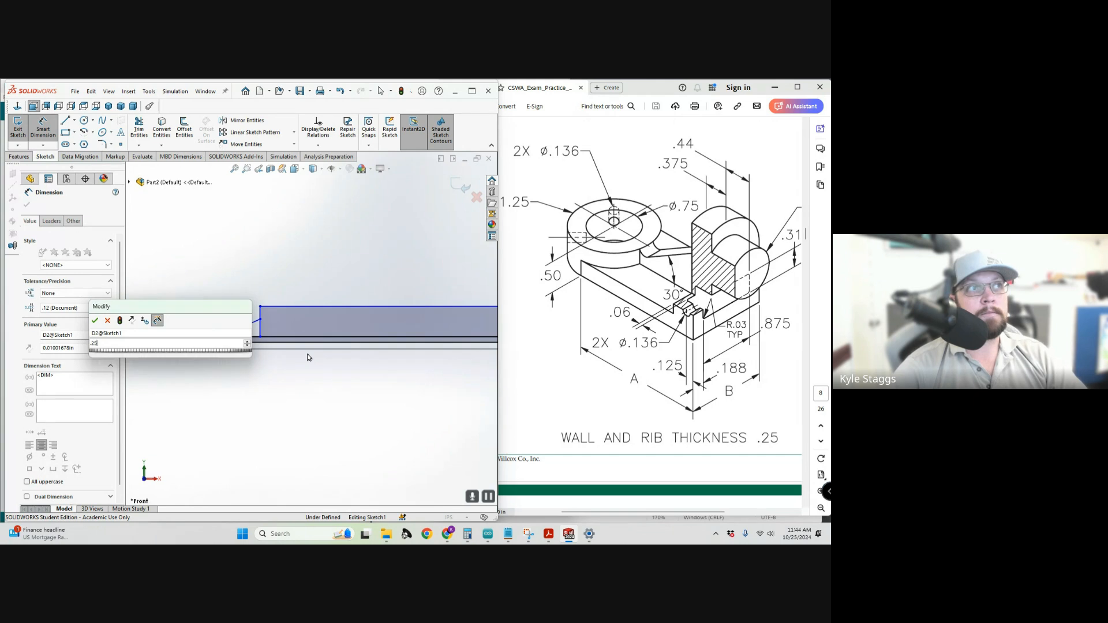
key(Escape)
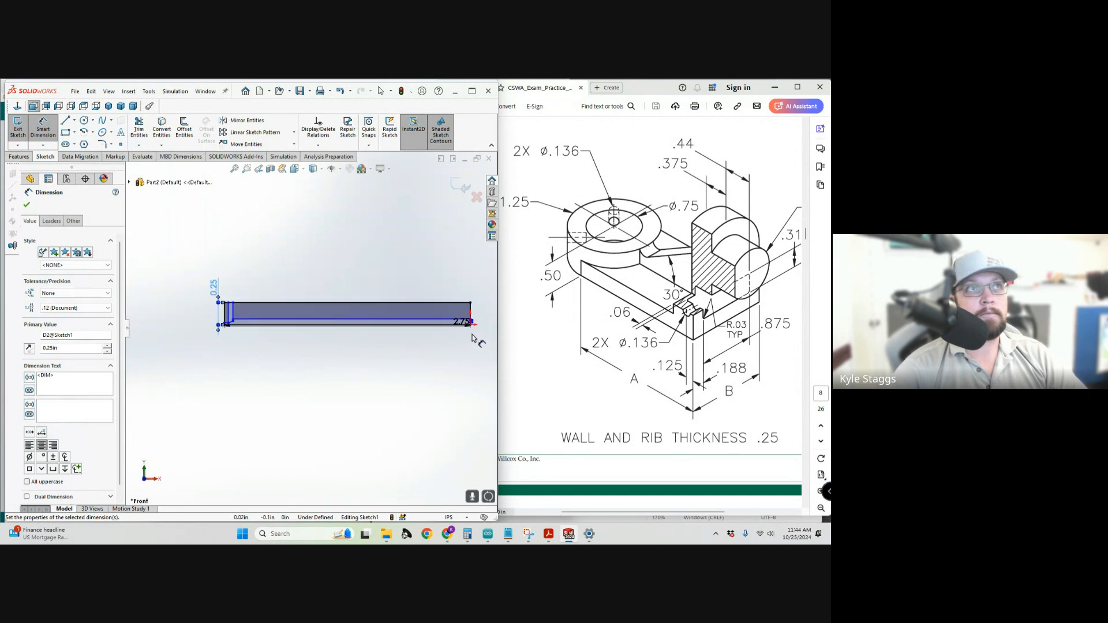
Trim away the slanted rib line near the left end of the base.
scroll(485, 339, down, 1)
scroll(447, 231, down, 2)
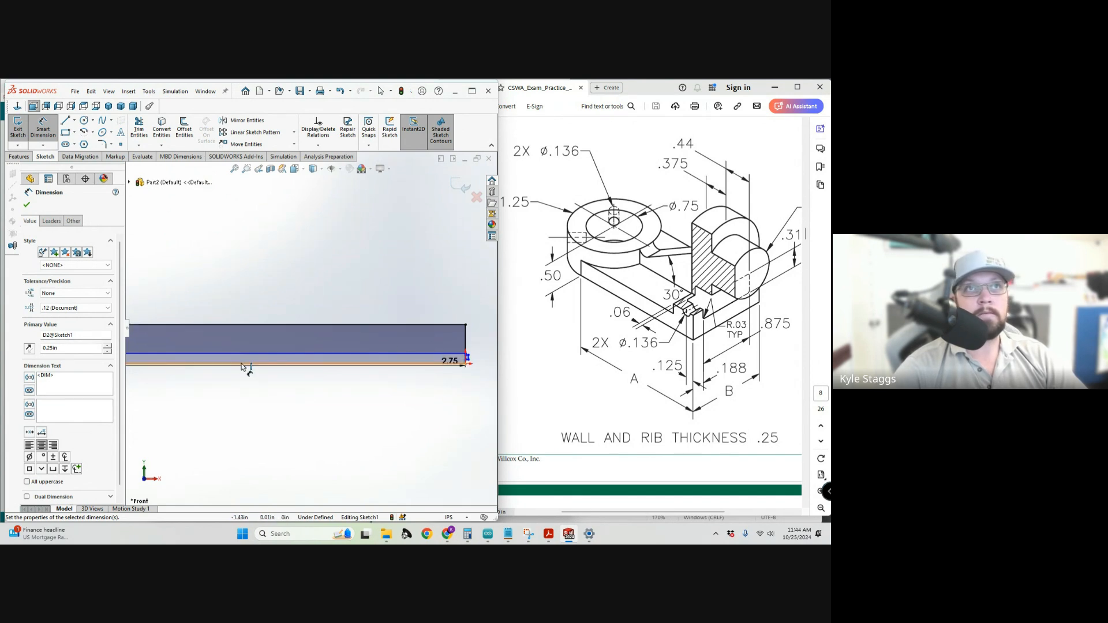
scroll(237, 358, up, 3)
scroll(198, 339, down, 1)
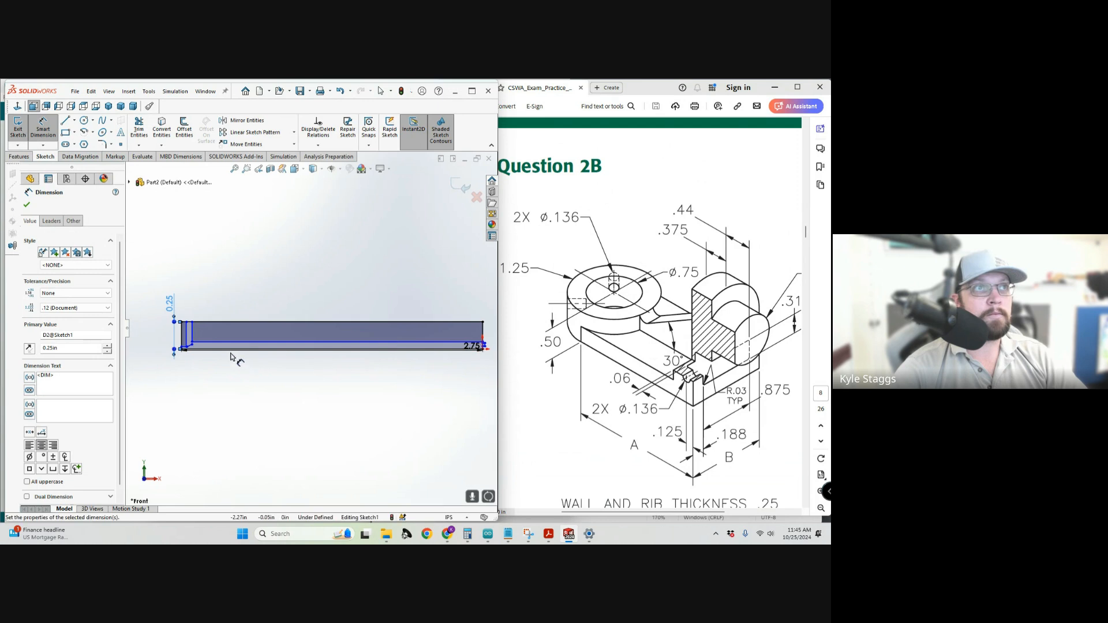
scroll(231, 354, down, 5)
scroll(229, 354, down, 4)
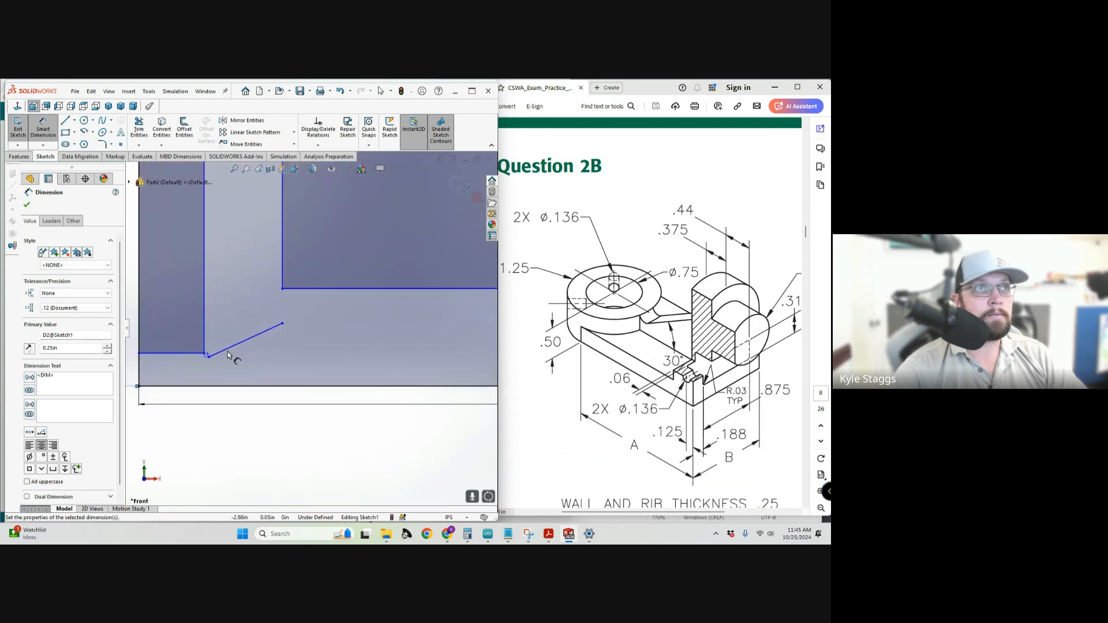
key(Escape)
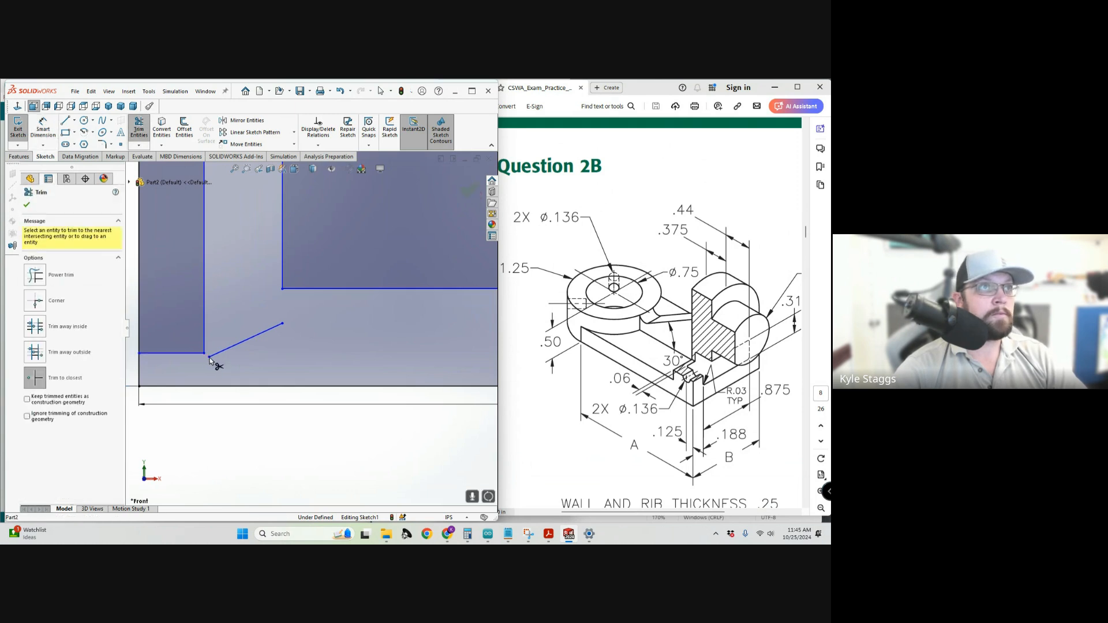
click(222, 351)
scroll(252, 341, up, 3)
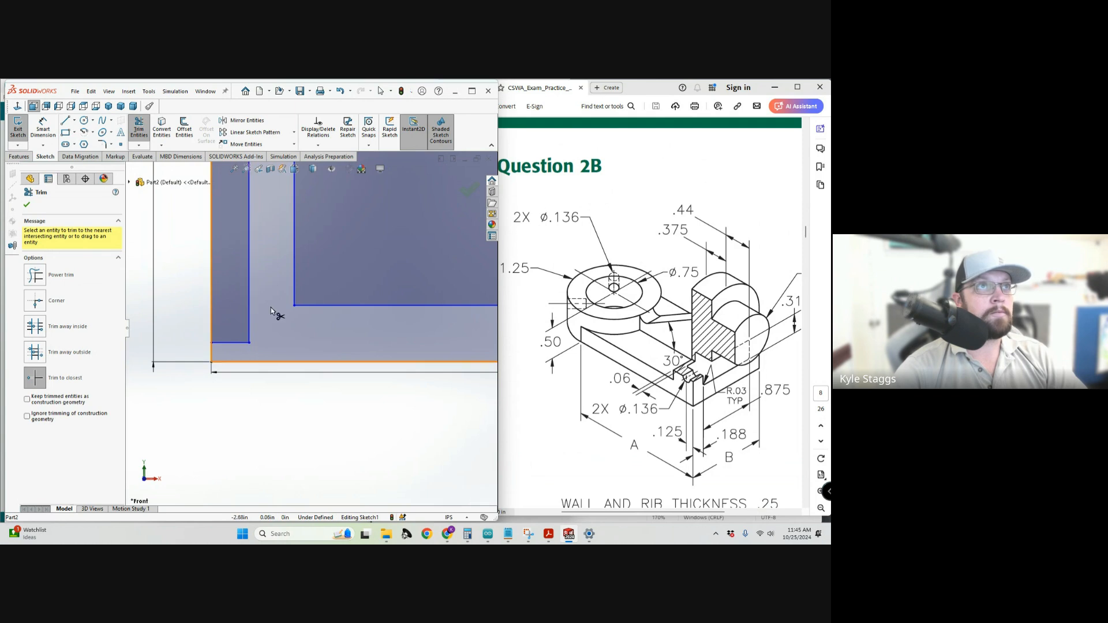
Trim away the remaining lines of the old ring and wall rectangles, leaving the plain base rectangle.
scroll(272, 308, up, 4)
click(282, 310)
click(277, 337)
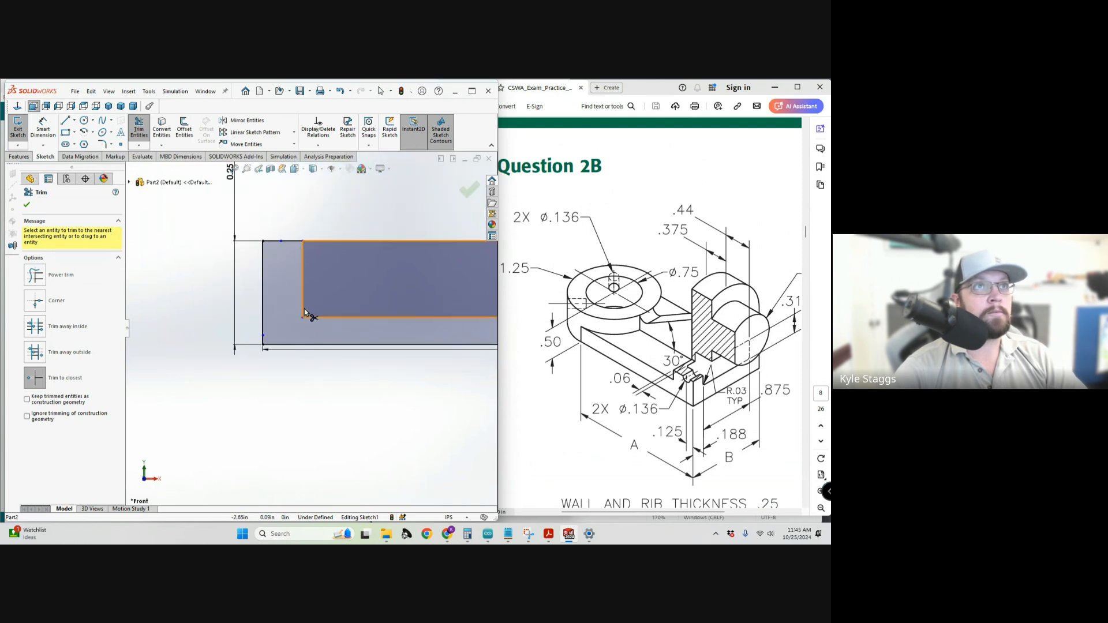
click(304, 310)
click(323, 318)
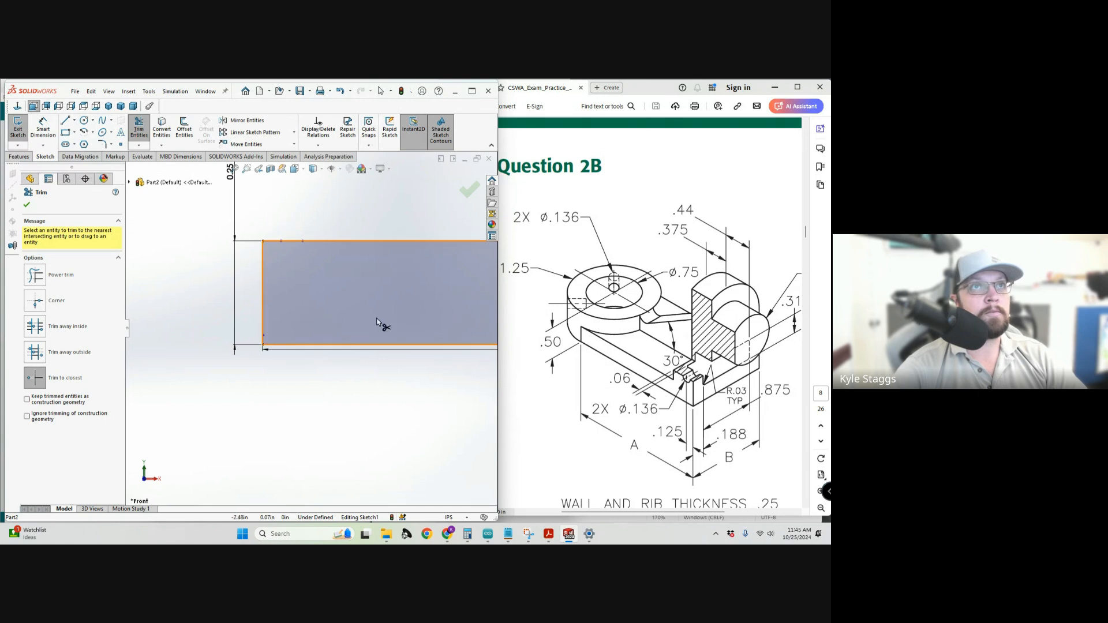
Trim away the small boss rectangle at the base's right edge and undo the extra trim of that edge.
scroll(376, 318, up, 5)
scroll(343, 321, down, 8)
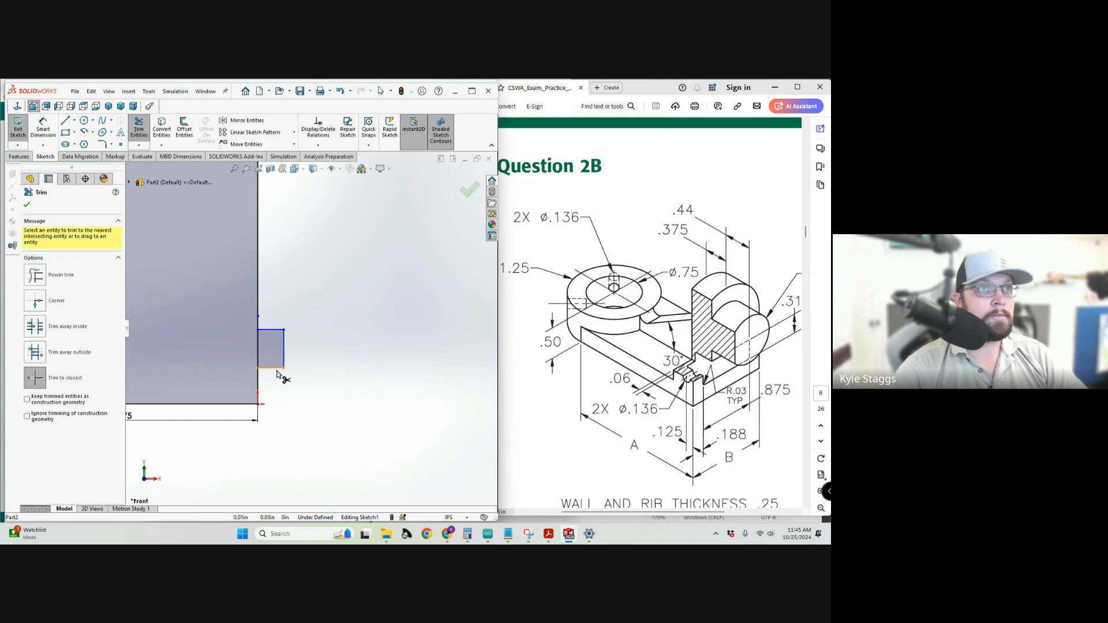
click(275, 368)
click(283, 353)
click(276, 330)
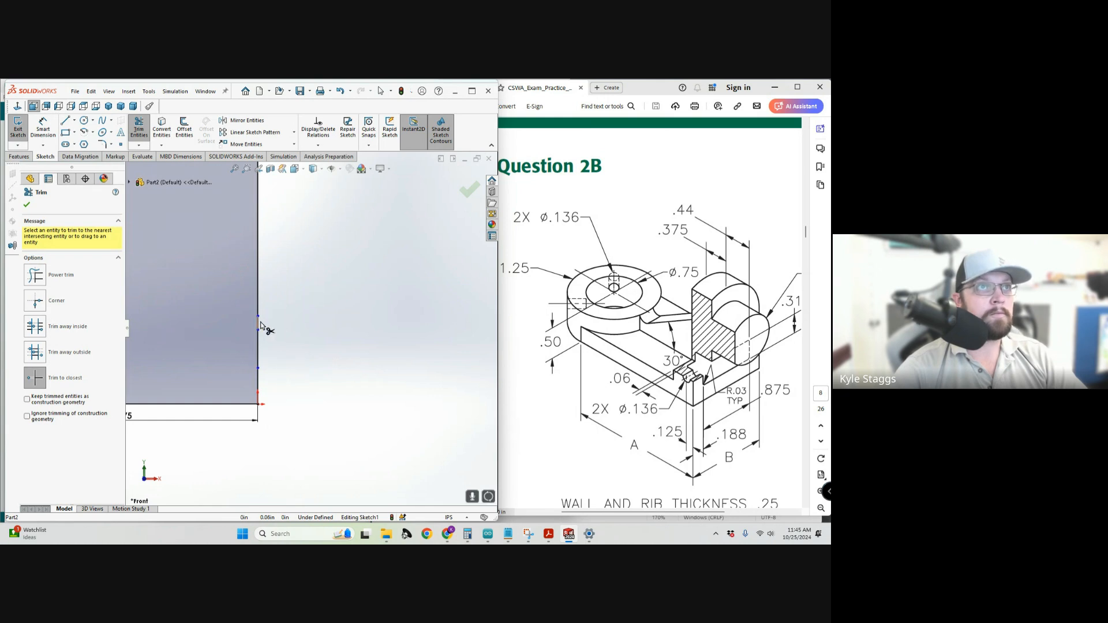
click(258, 323)
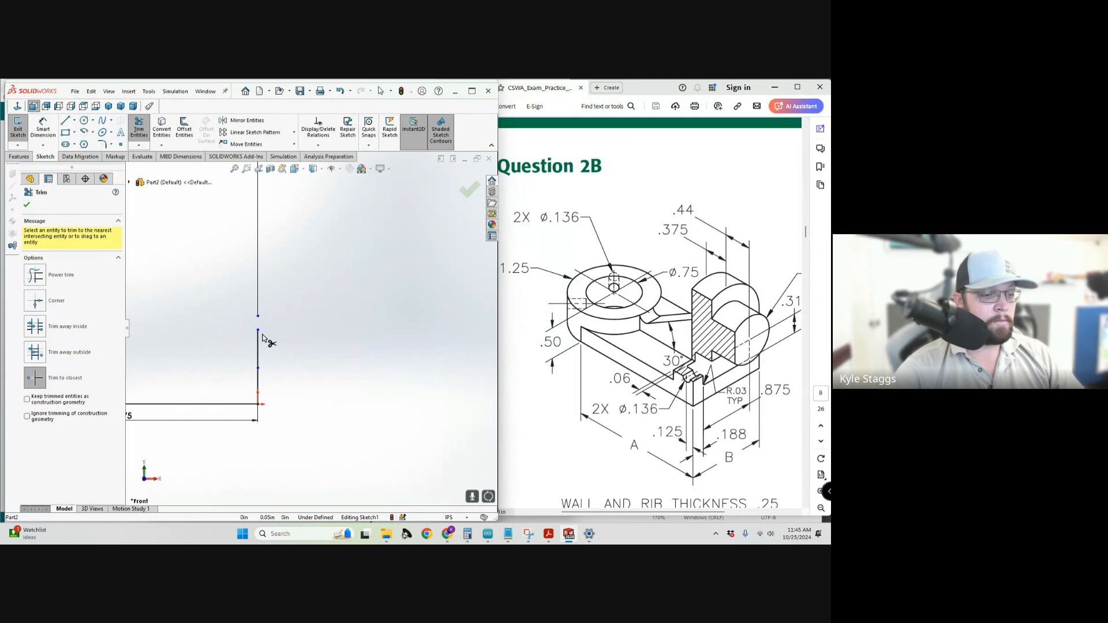
key(Escape)
Sketch a corner rectangle for the ring, about 0.88 by 0.25 in, from the base's upper-left corner.
scroll(267, 335, up, 5)
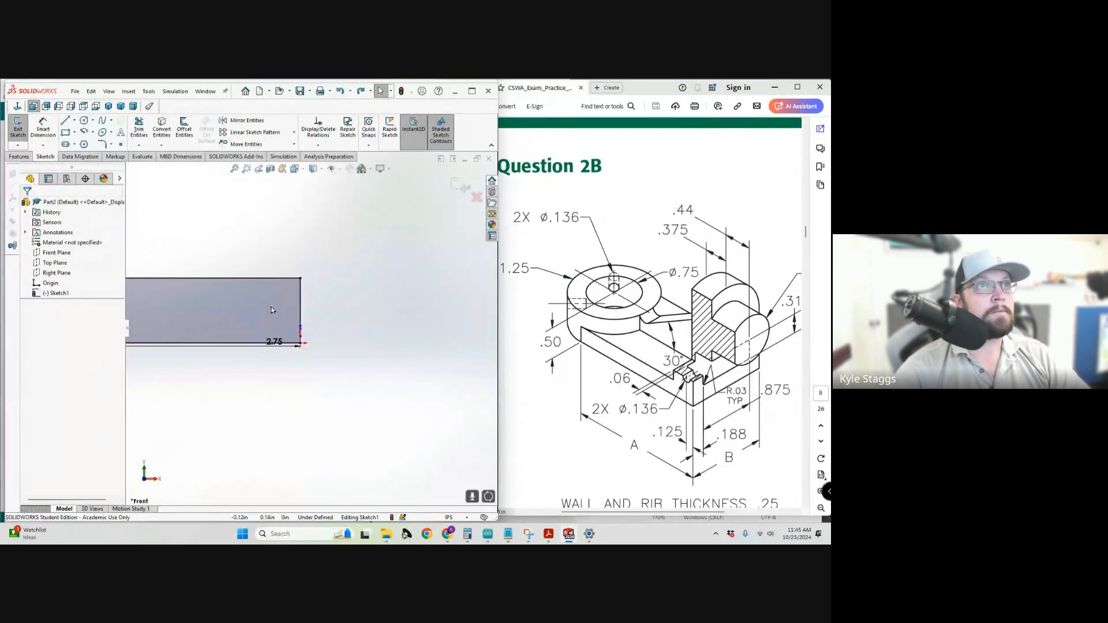
key(f)
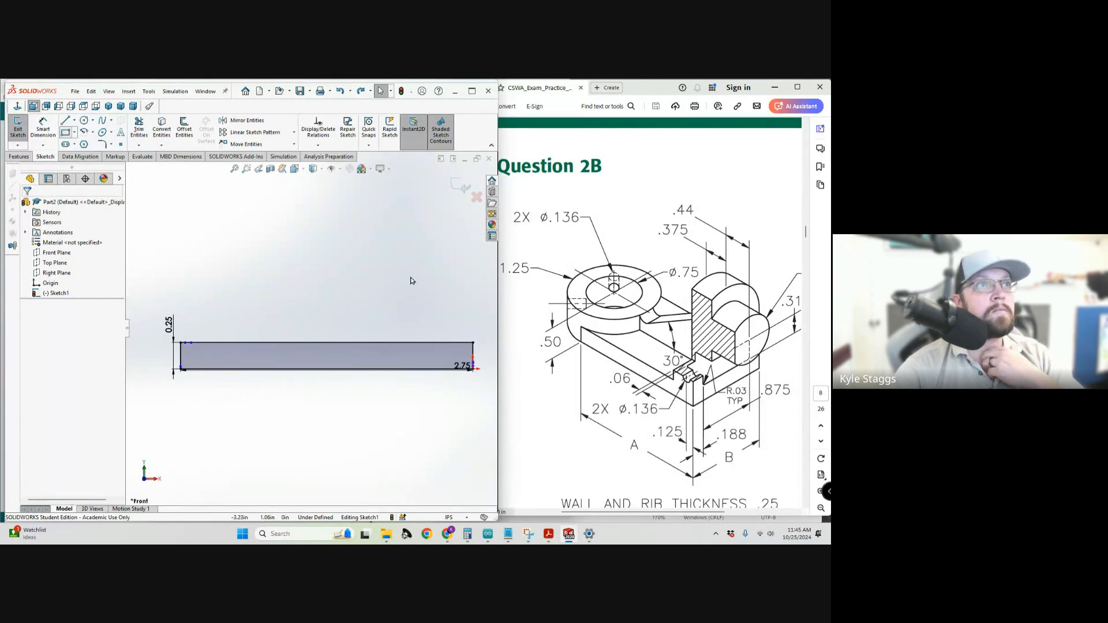
click(181, 343)
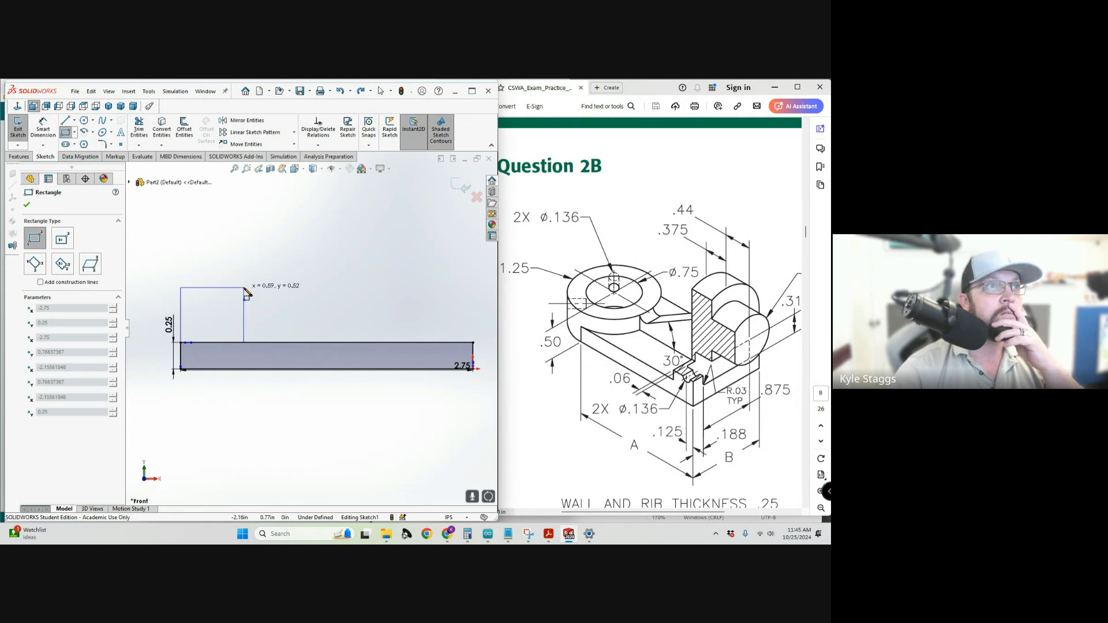
click(274, 316)
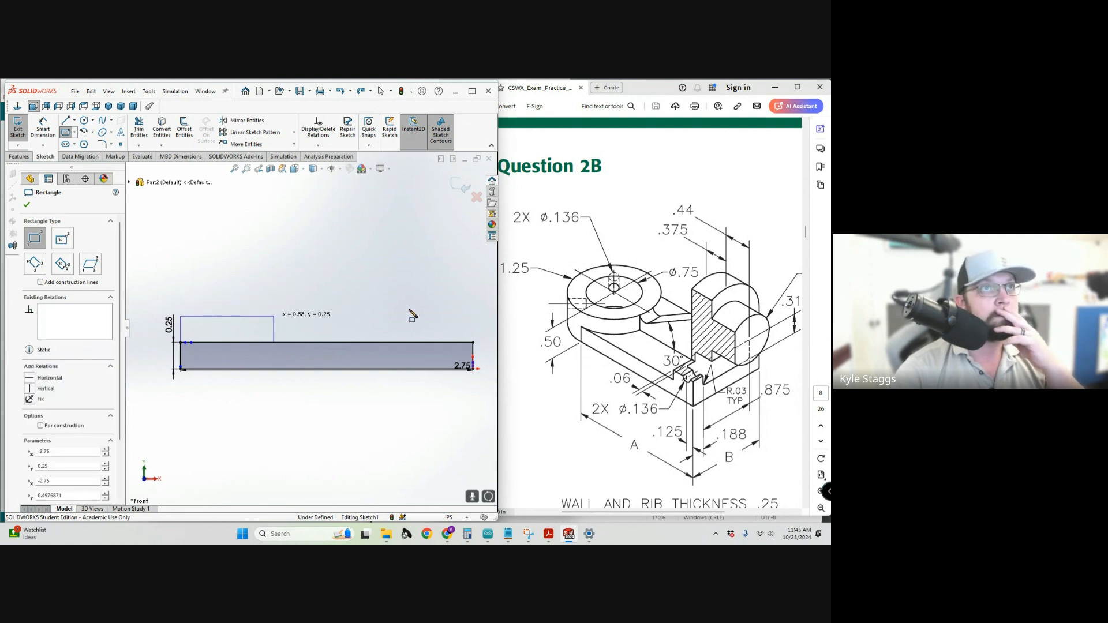
Sketch a tall wall rectangle about 1.17 in high, starting from the base's upper-right corner.
click(472, 343)
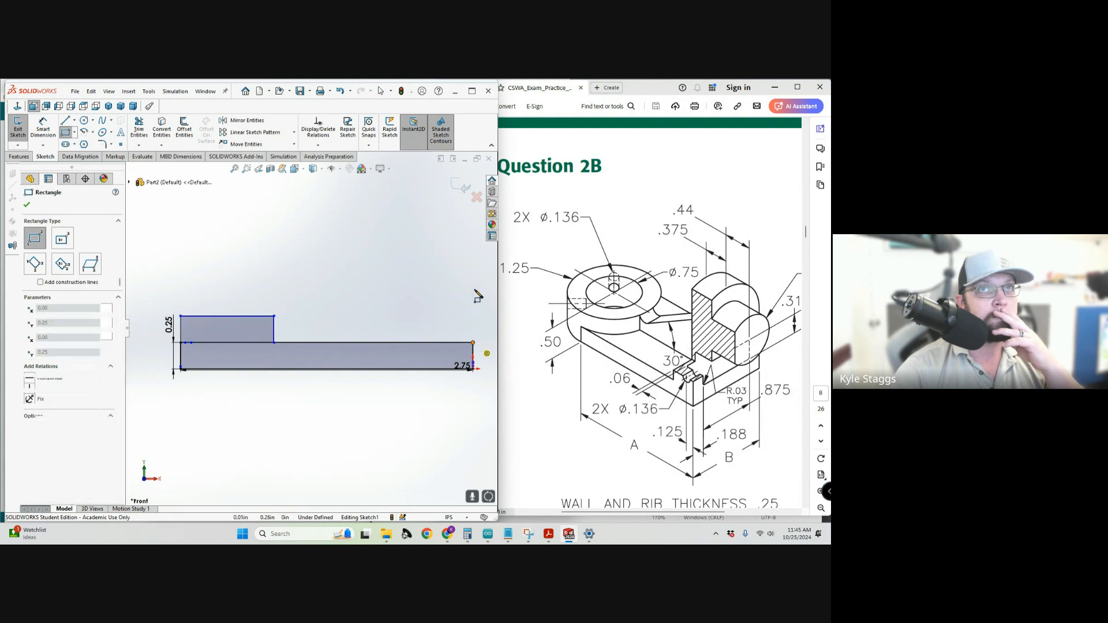
click(443, 217)
key(z)
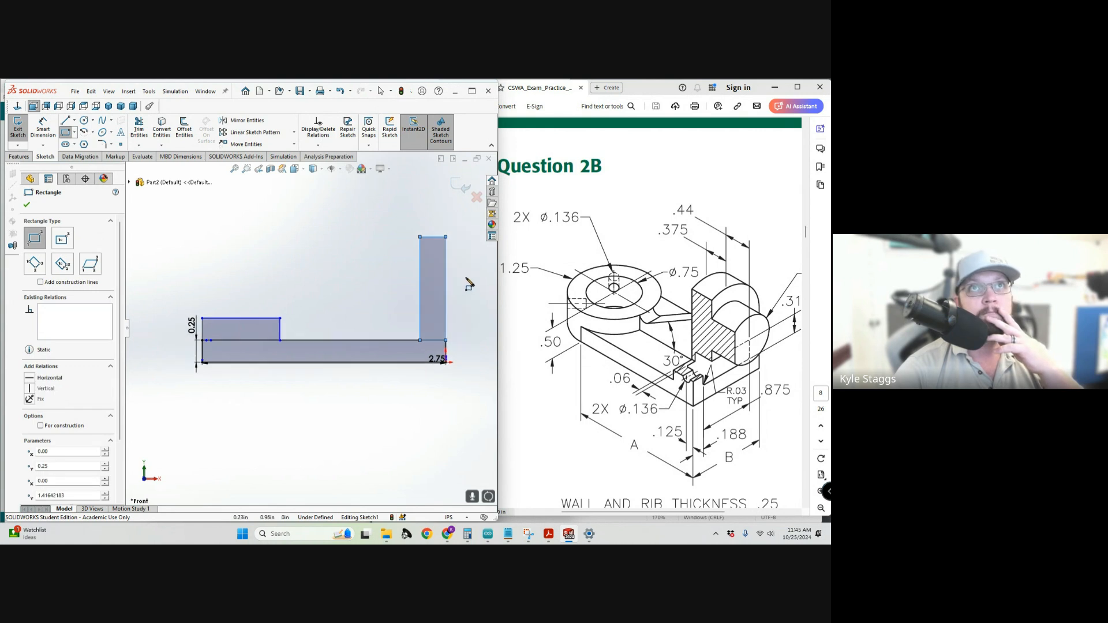
scroll(462, 282, down, 3)
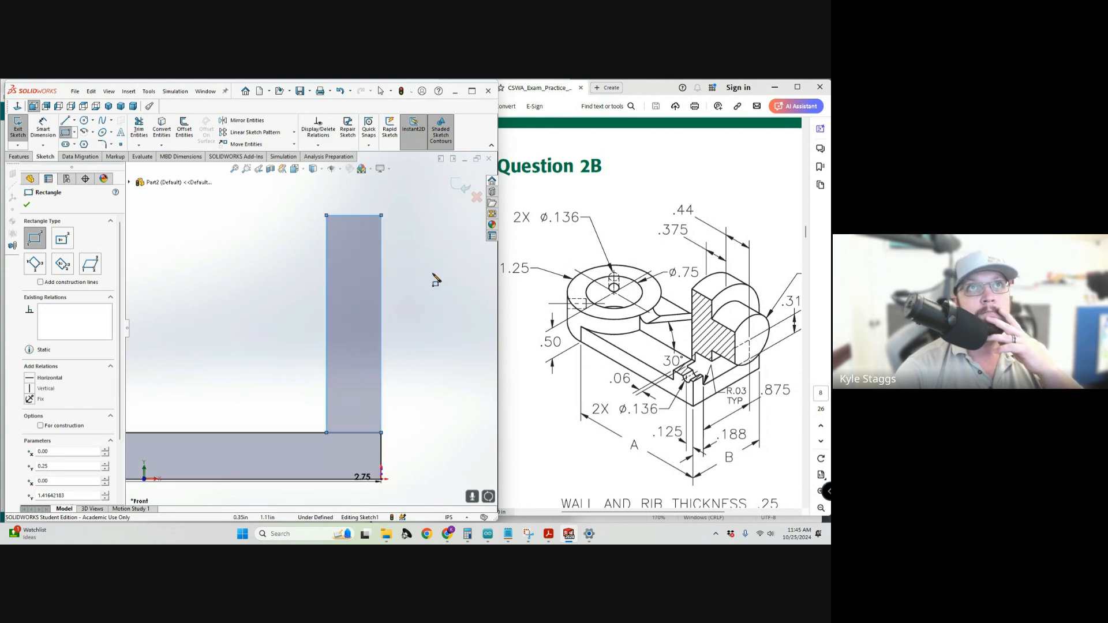
Sketch the boss rectangle, about 0.3 by 0.43 in, against the upper part of the wall's outer edge.
click(382, 242)
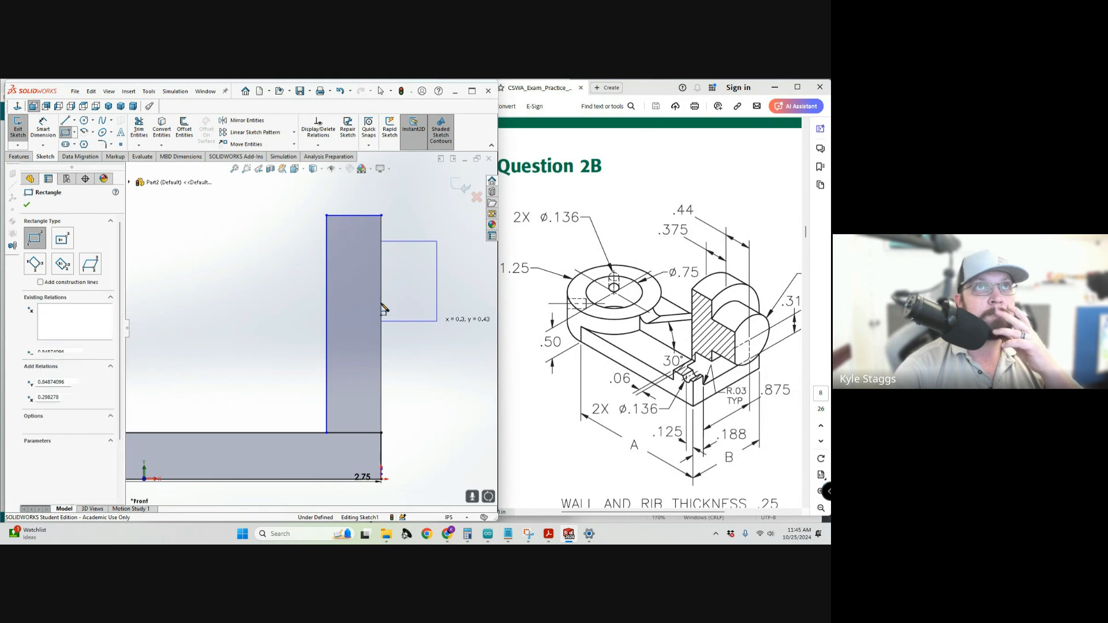
click(437, 321)
scroll(383, 320, up, 3)
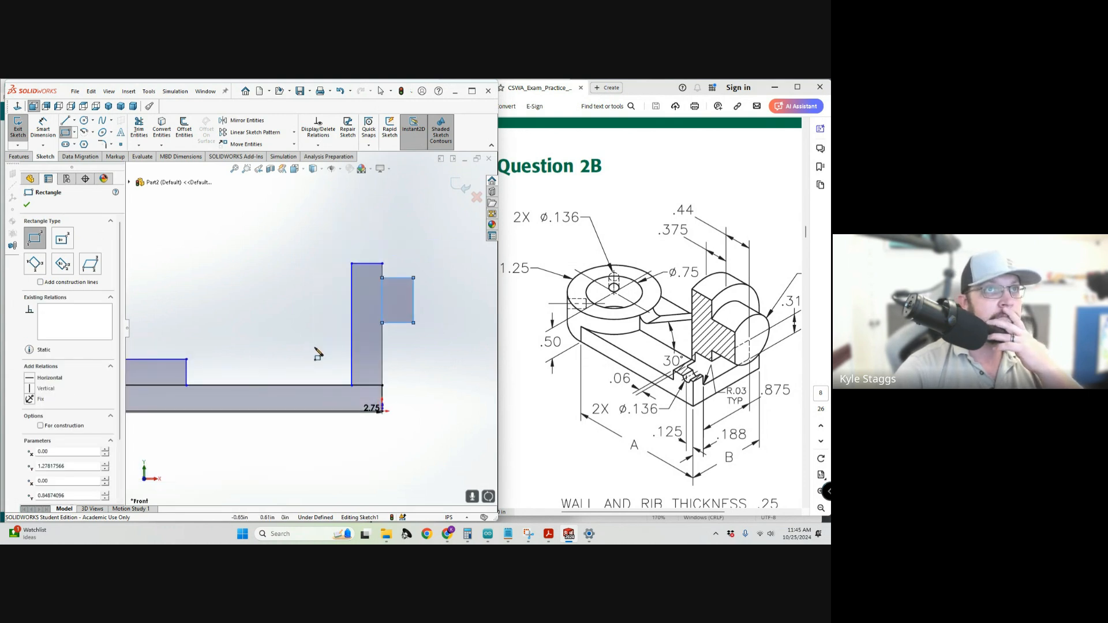
Sketch a sloped rib line from the wall's inner edge down to a point just beside the ring rectangle's upper-right corner.
click(68, 122)
click(68, 124)
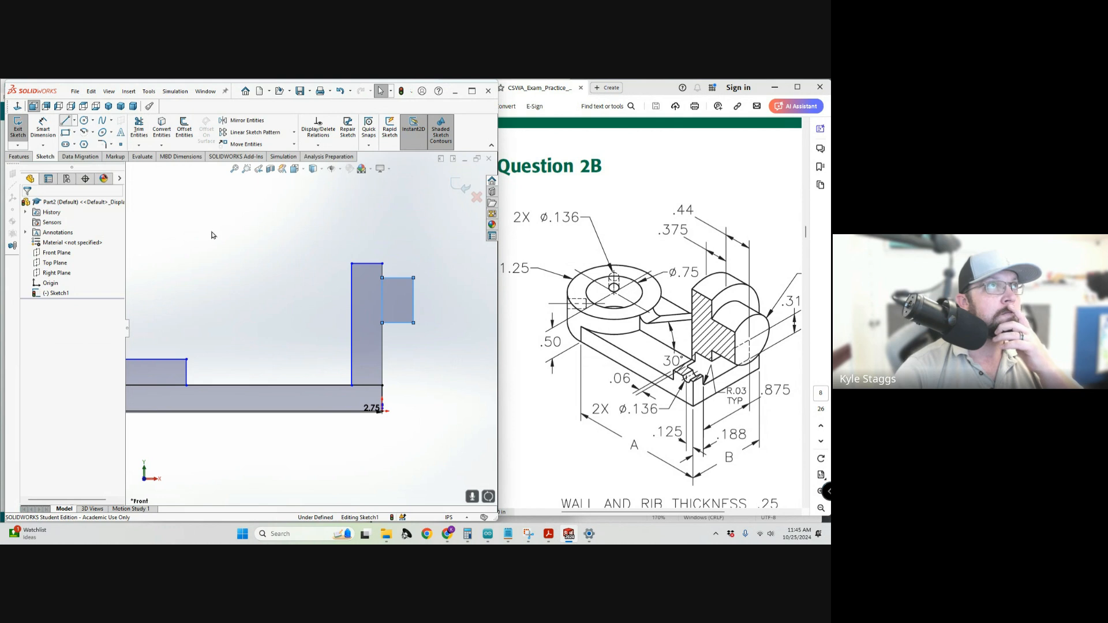
key(l)
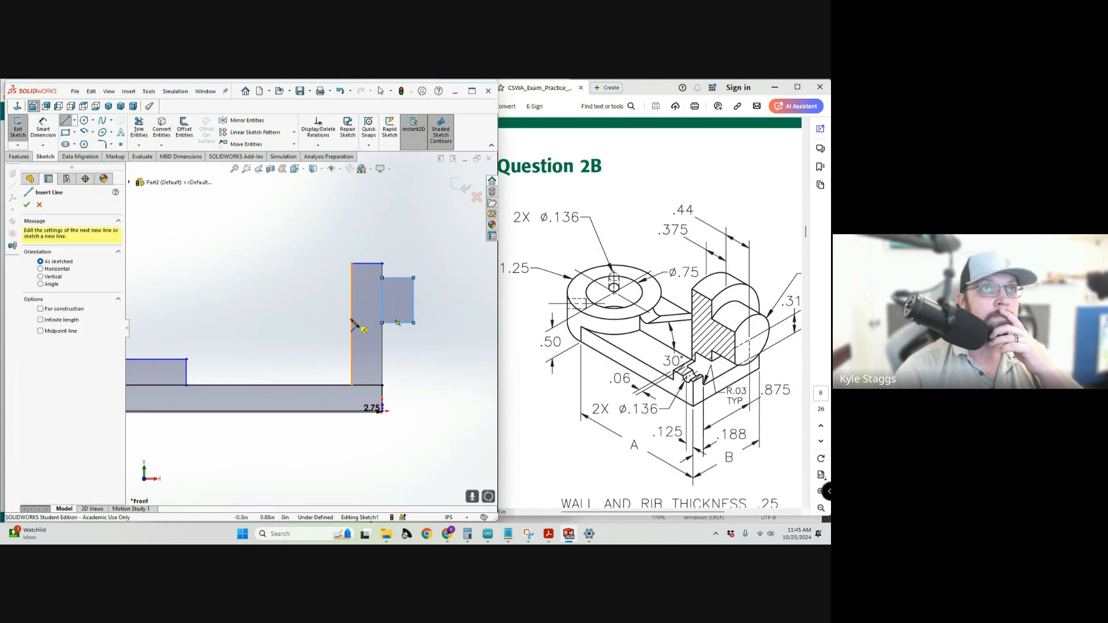
click(352, 301)
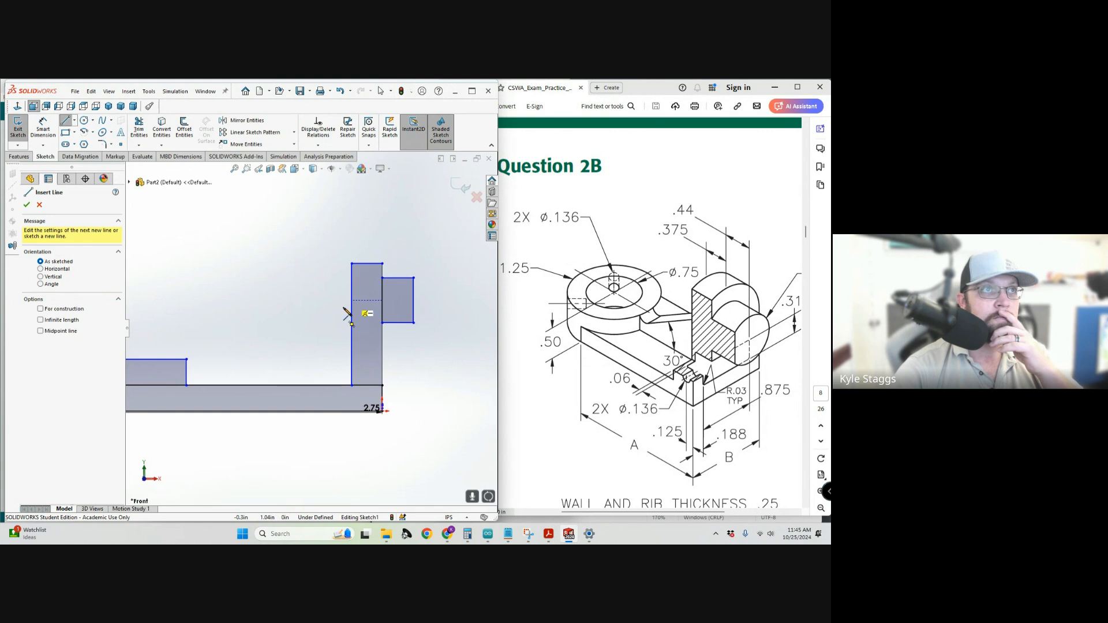
click(202, 365)
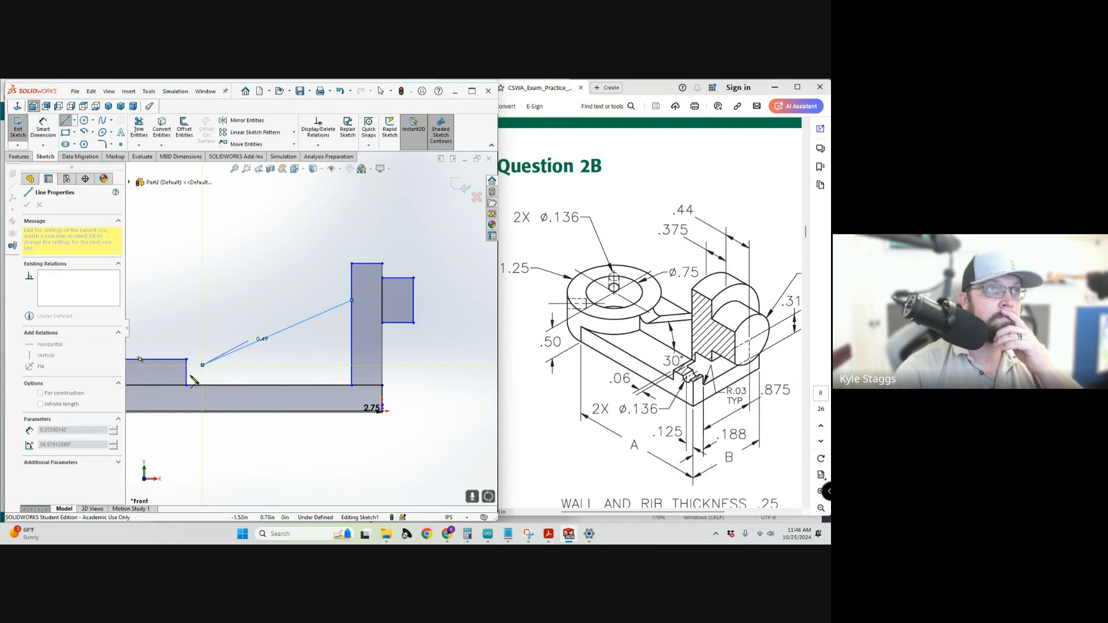
Try joining the rib line's lower end to the ring rectangle's upper-right corner with a tangent arc.
click(204, 366)
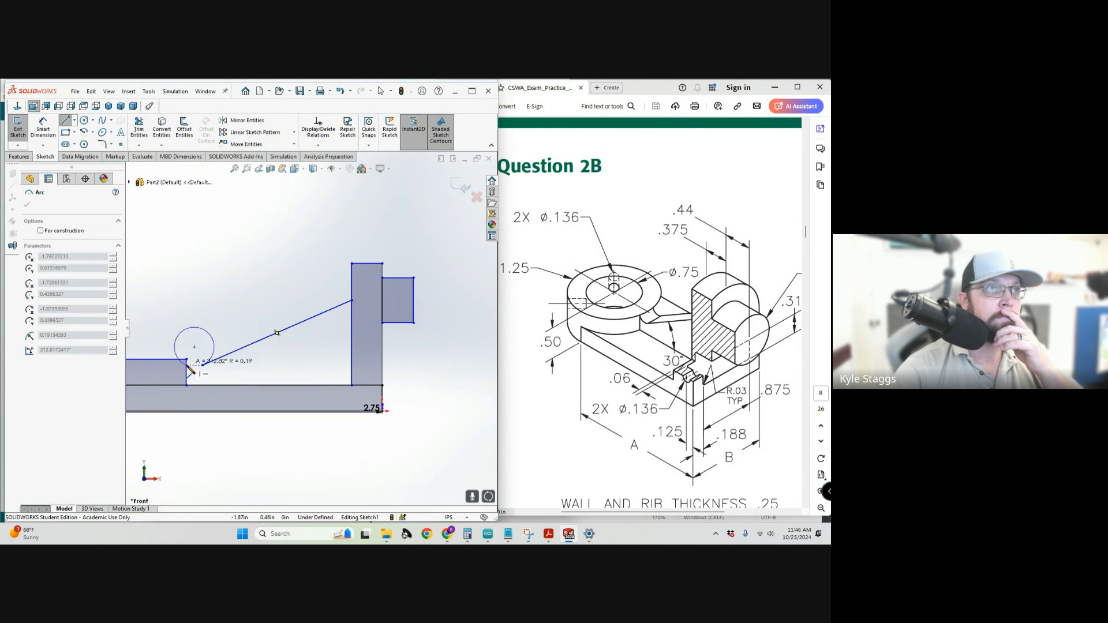
scroll(196, 368, up, 3)
scroll(195, 368, up, 2)
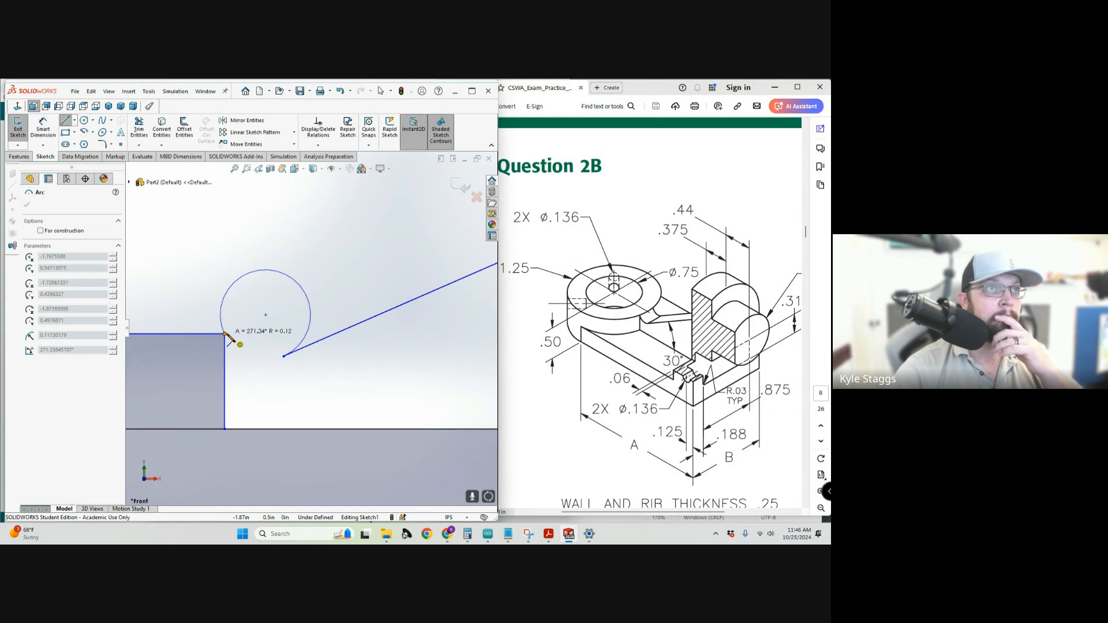
click(225, 334)
key(Escape)
key(Escape)
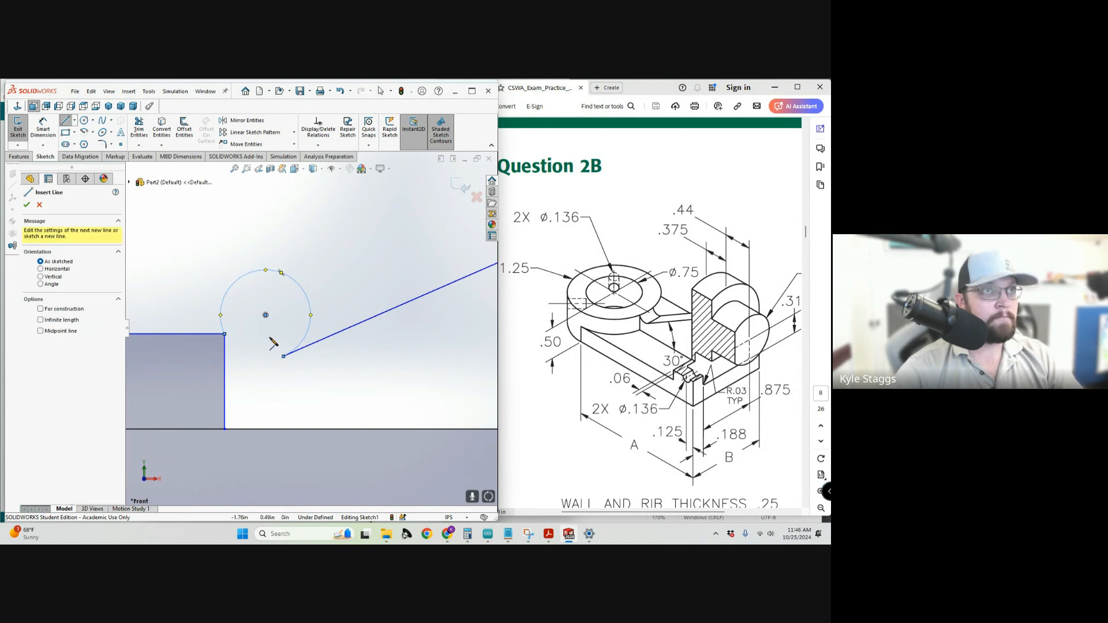
Try to reshape the tangent arc at the rib line's lower end, then delete it.
drag(265, 315, 259, 349)
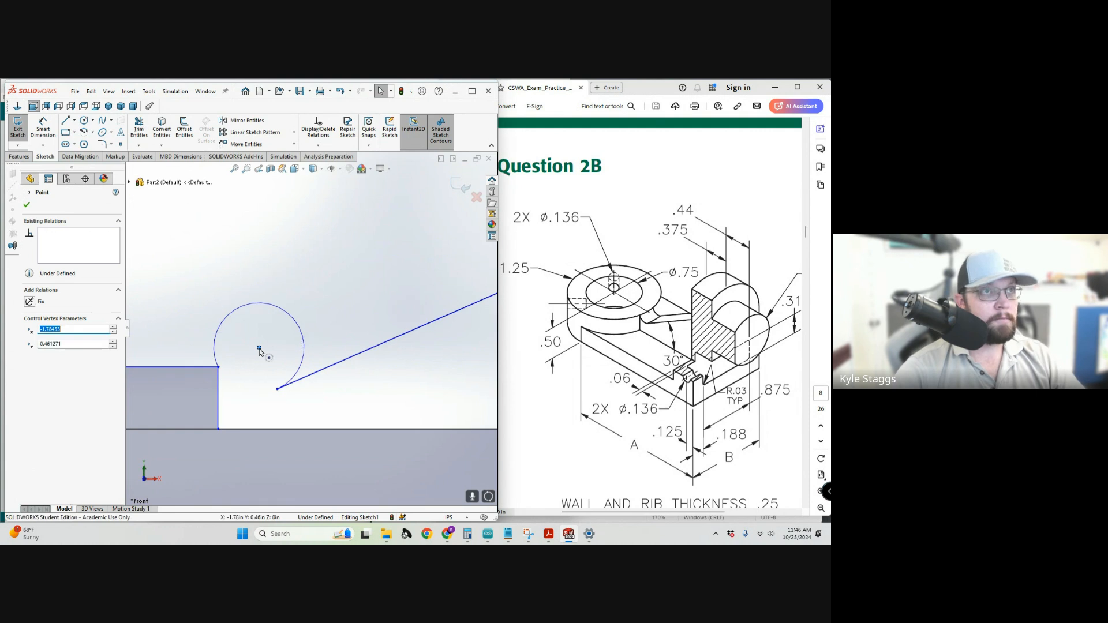
key(ctrl+z)
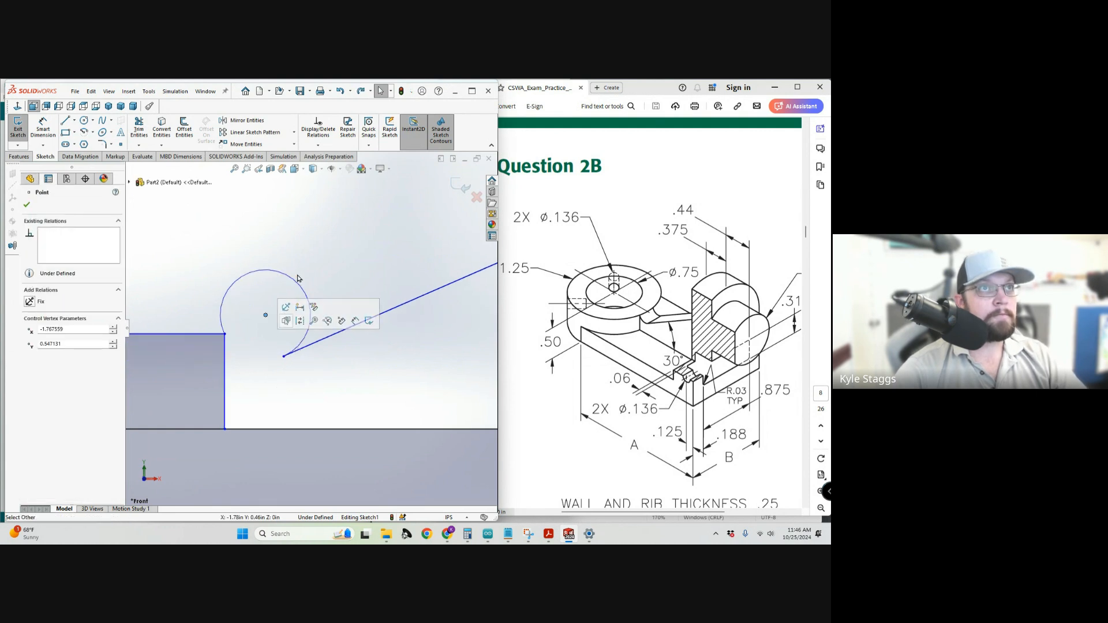
drag(292, 279, 242, 299)
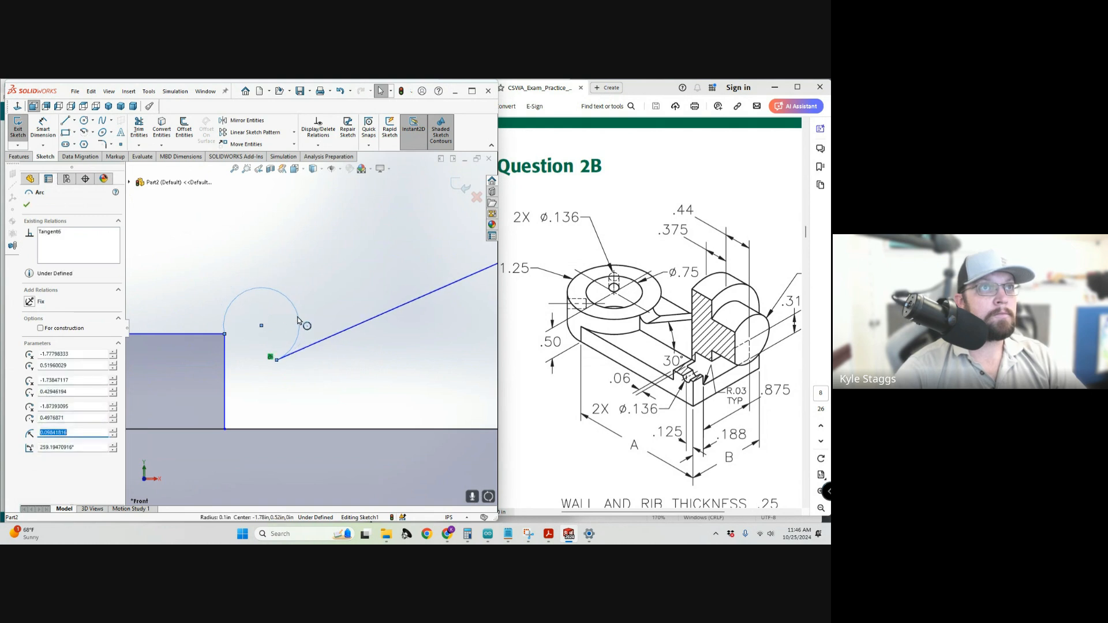
key(Delete)
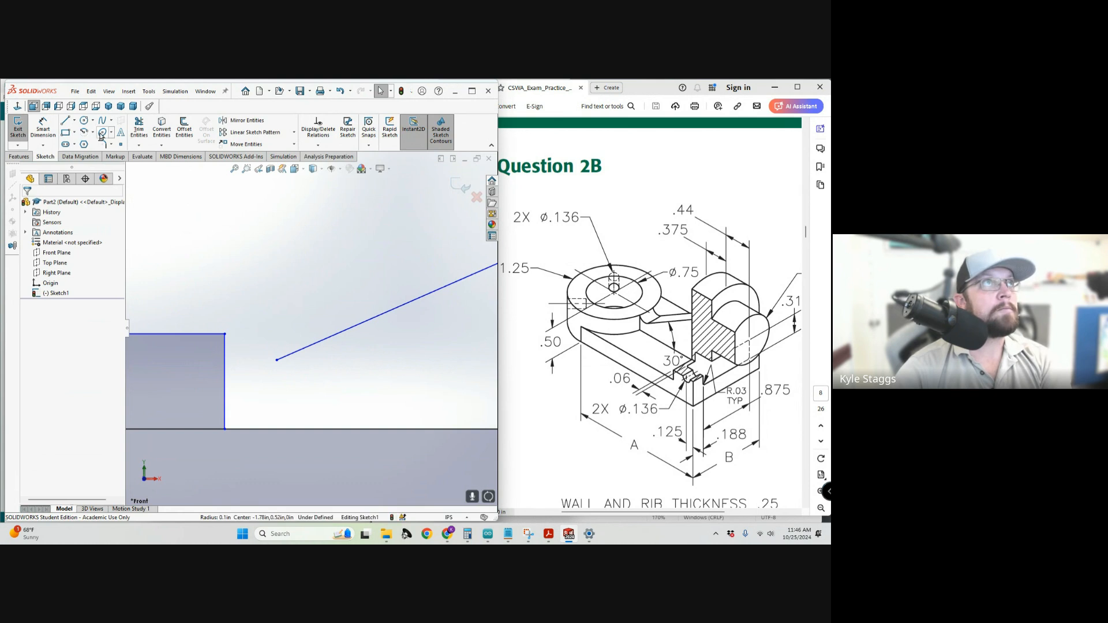
Sketch a three-point arc from the ring rectangle's upper-right corner to the rib line's lower end and set its radius to 0.10 in.
click(92, 136)
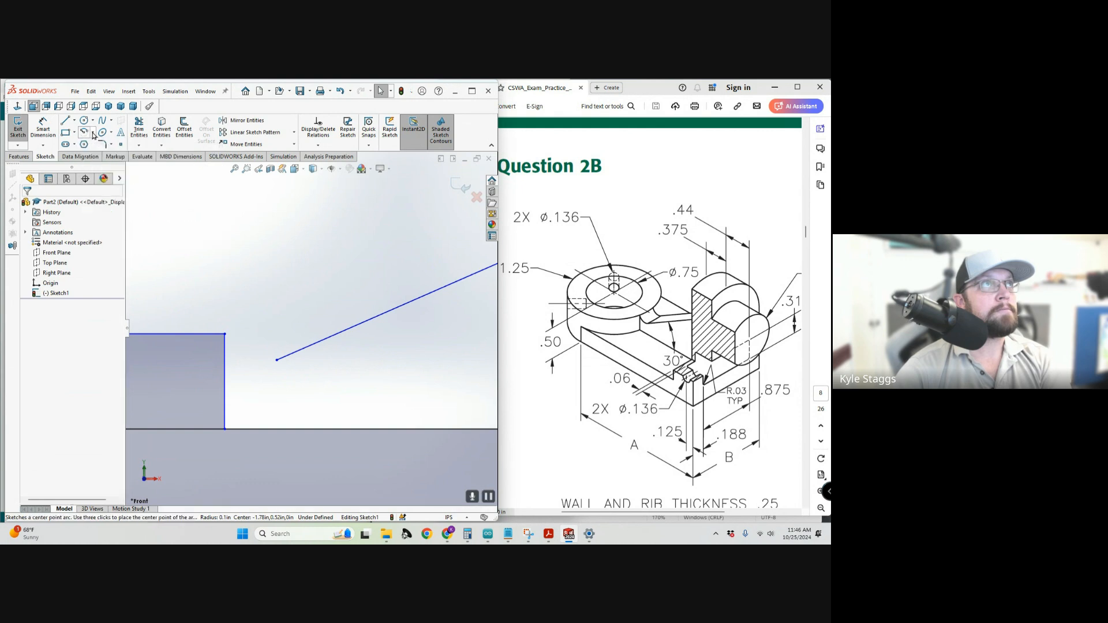
click(93, 137)
click(118, 167)
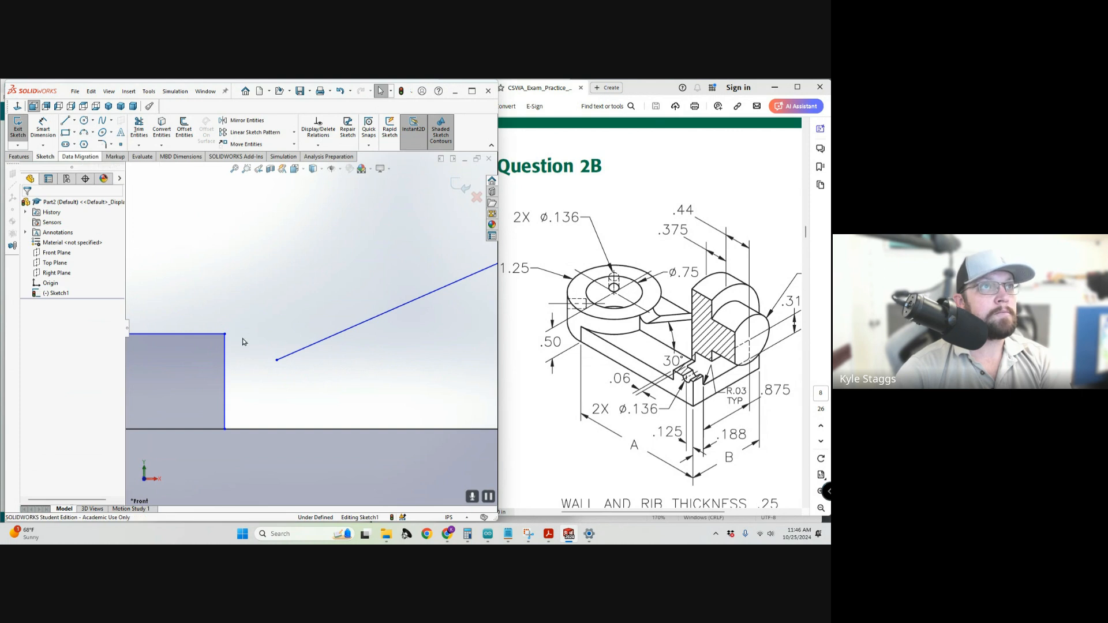
click(225, 334)
click(277, 360)
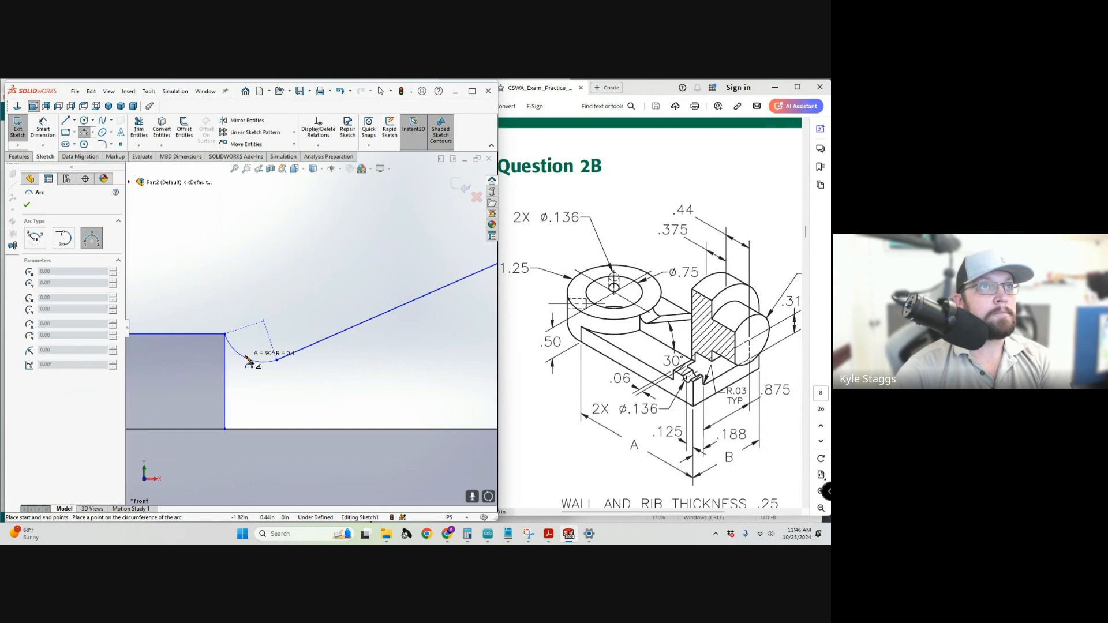
click(249, 362)
scroll(299, 306, up, 5)
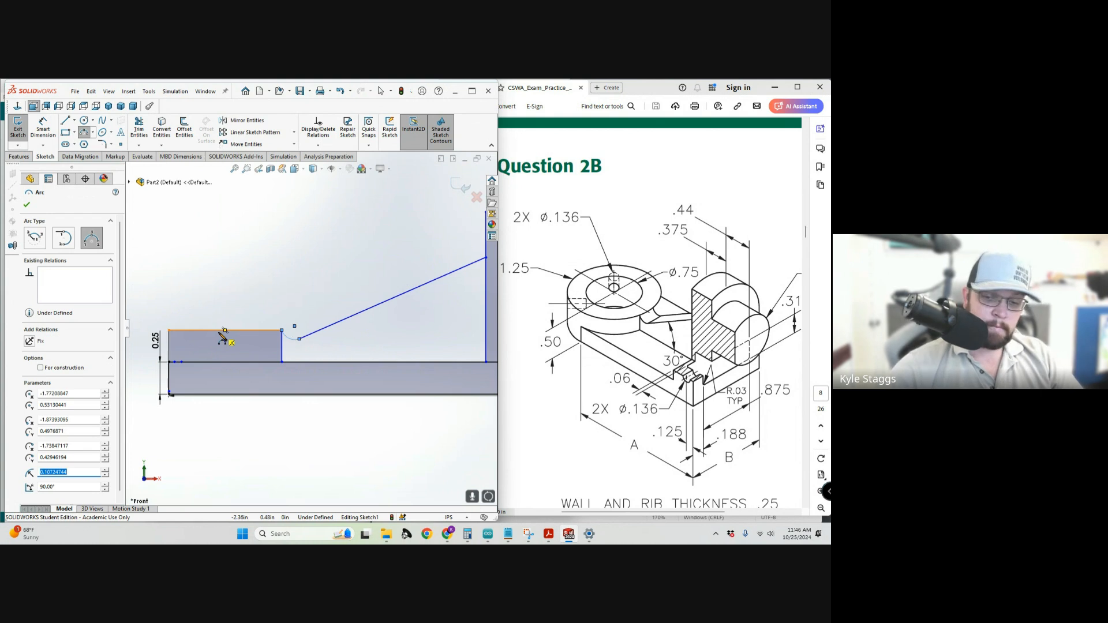
key(Return)
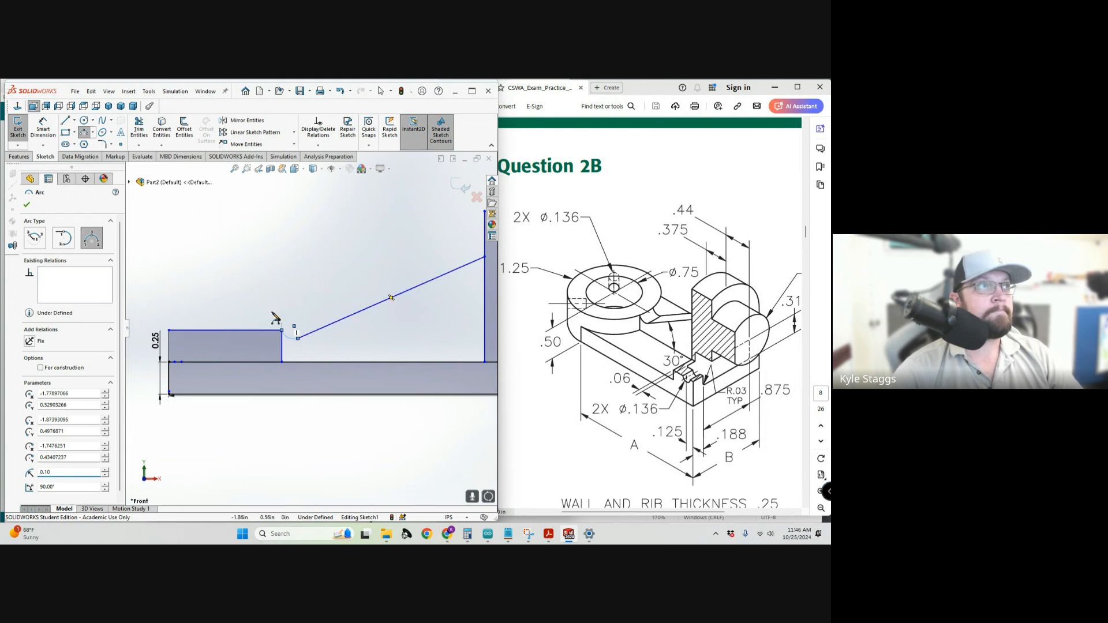
click(27, 206)
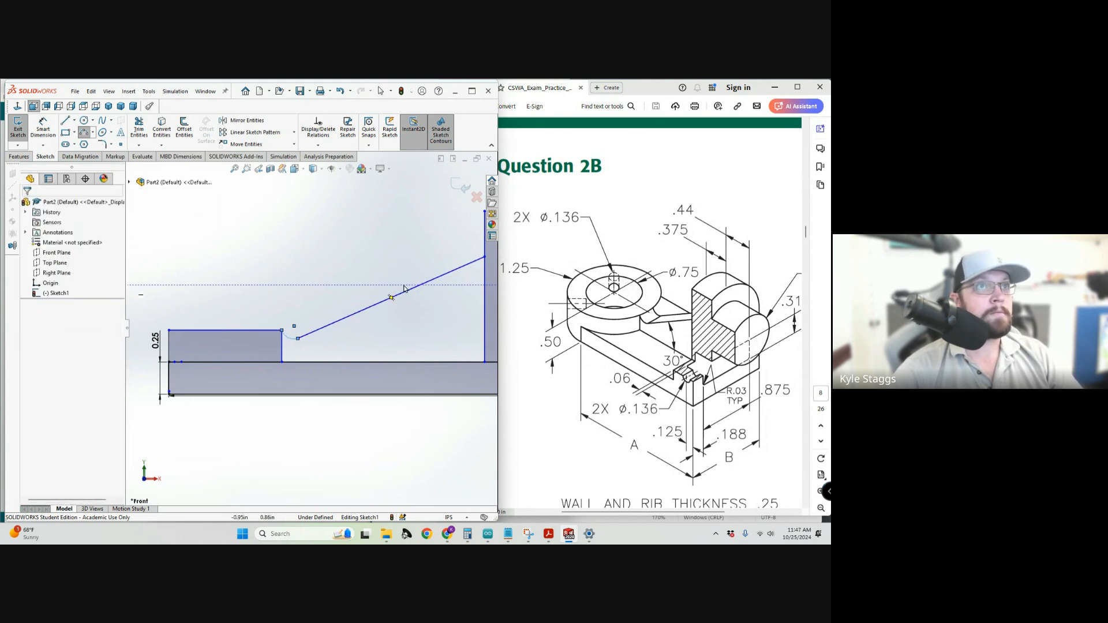
Dimension the ring rectangle's width as 1.25 in.
click(44, 128)
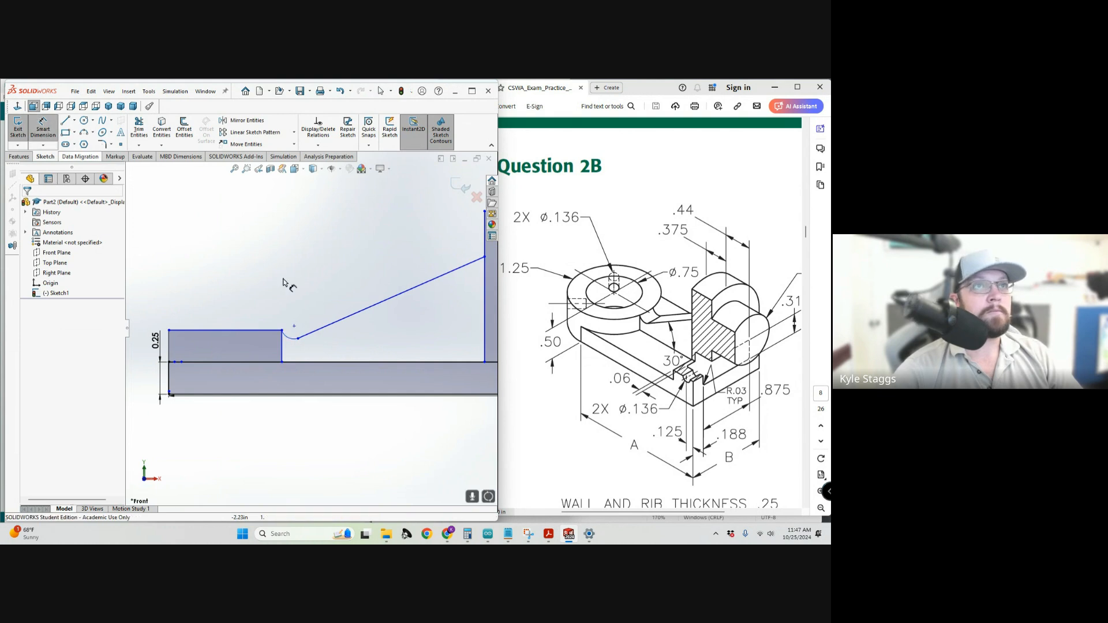
scroll(336, 298, up, 1)
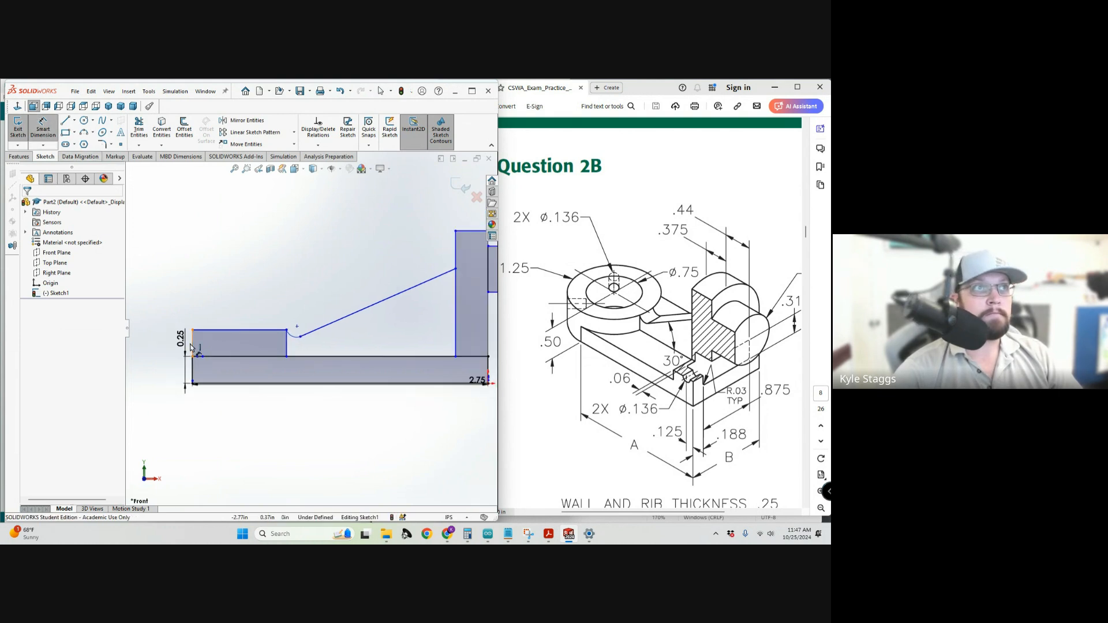
click(286, 349)
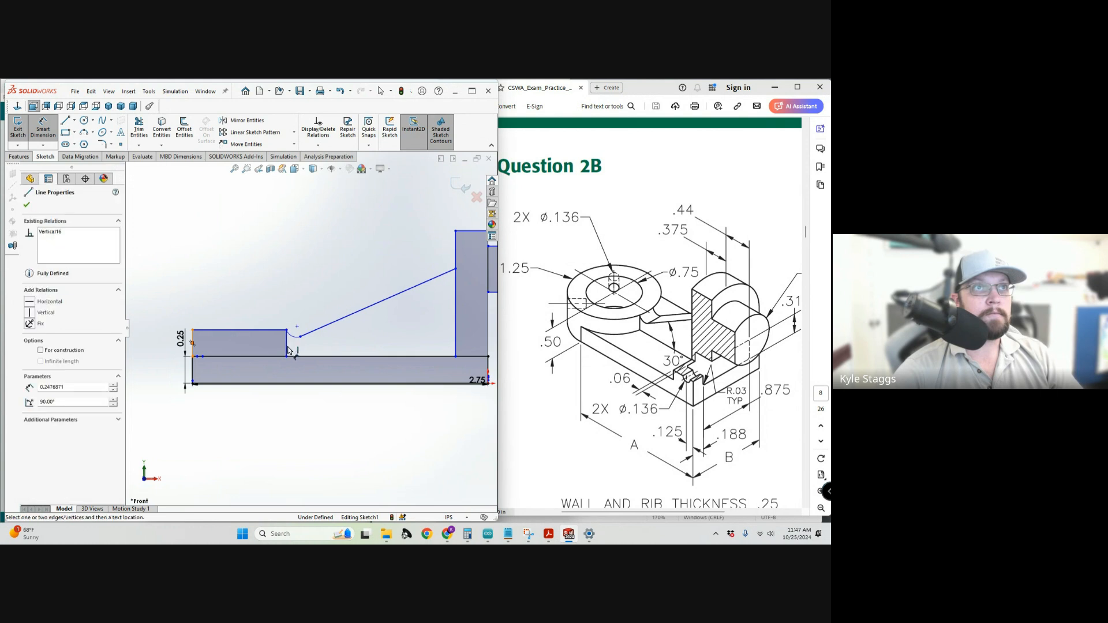
click(274, 272)
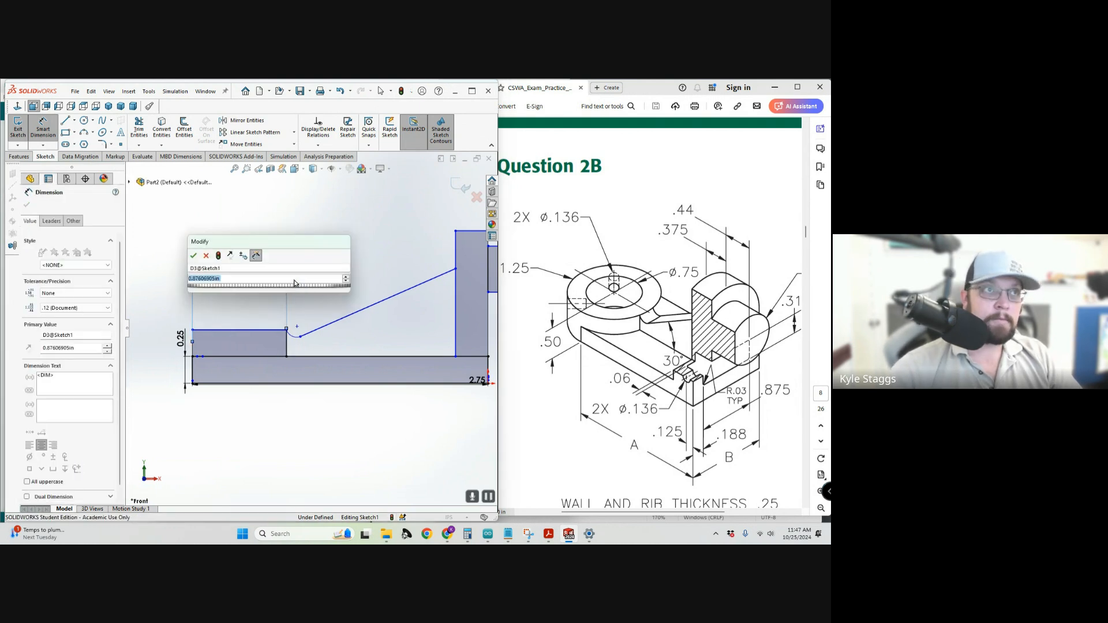
text(1.25)
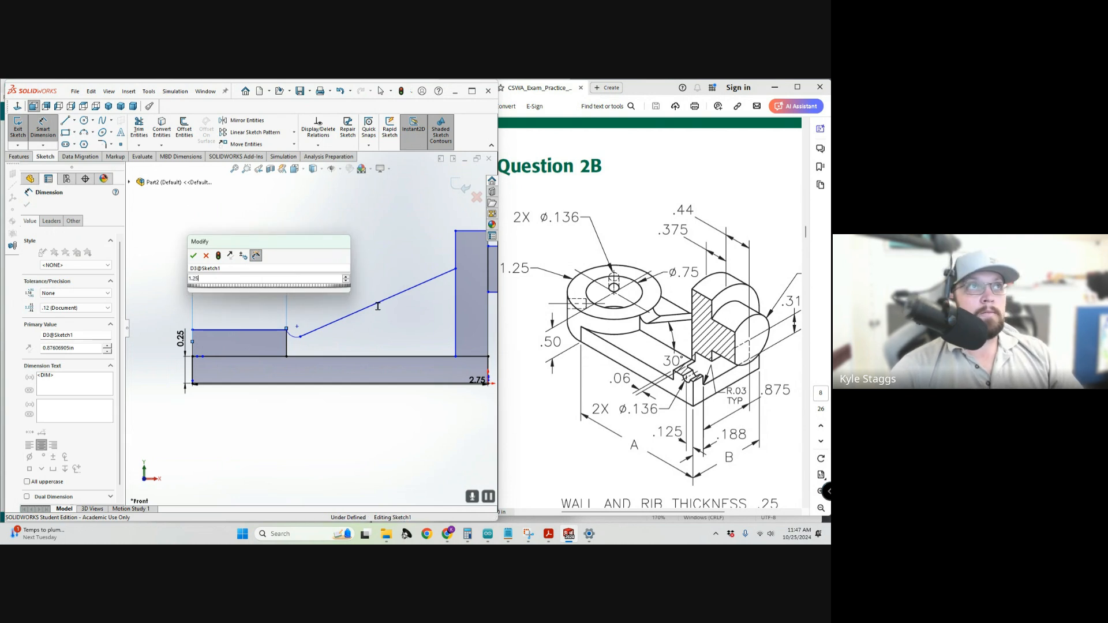
key(Escape)
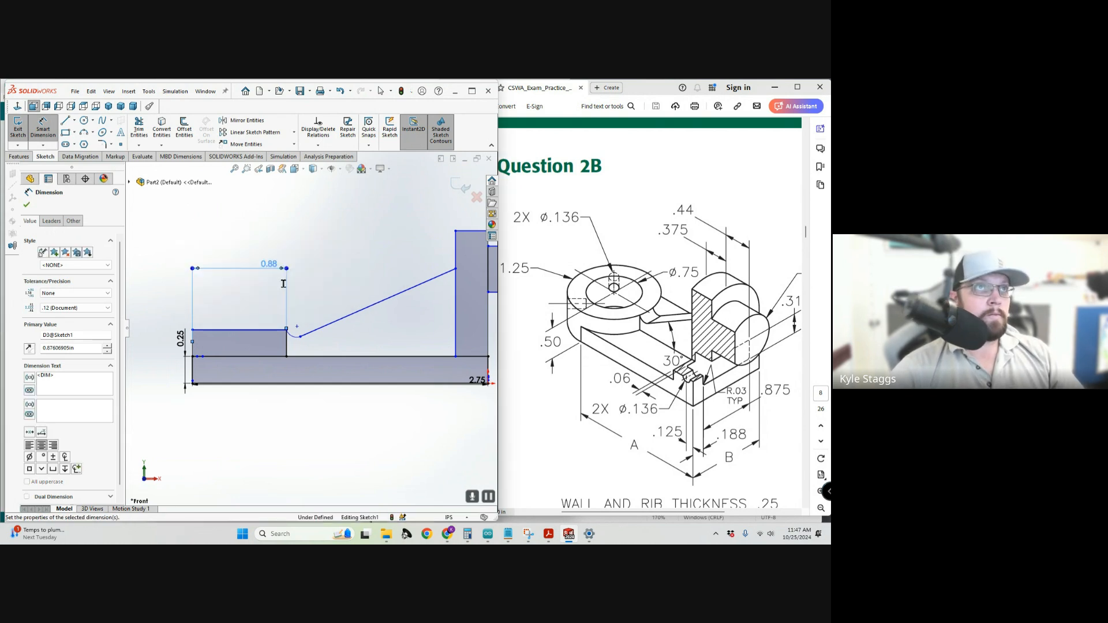
Dimension the wall rectangle's thickness as 0.25 in and reverse the dimension's direction so the wall sits above the base.
scroll(297, 293, up, 4)
scroll(377, 299, down, 2)
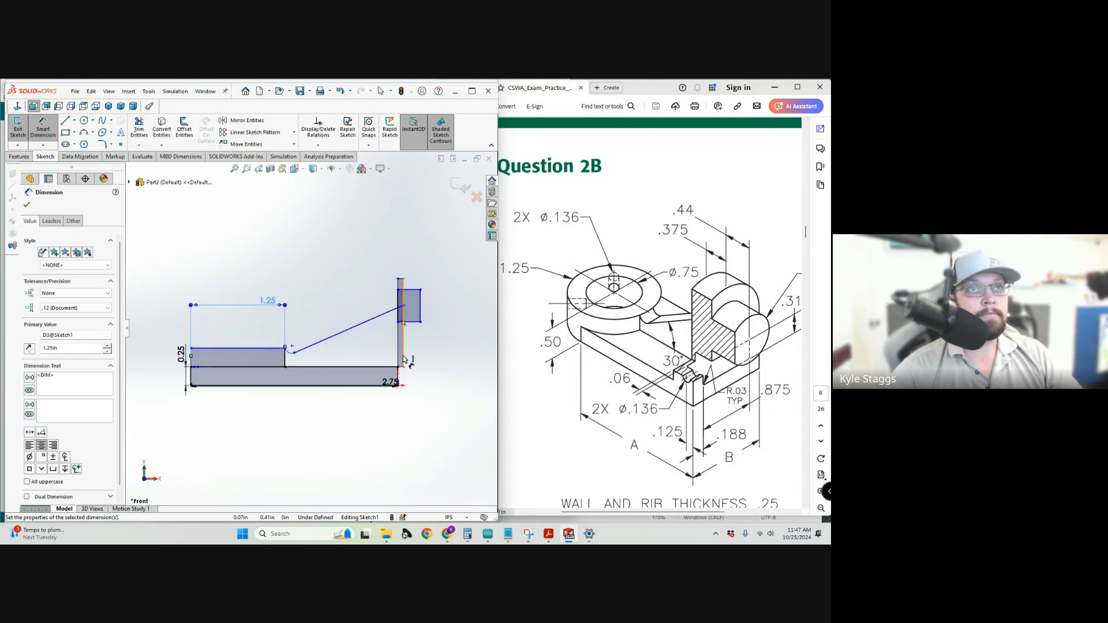
click(398, 363)
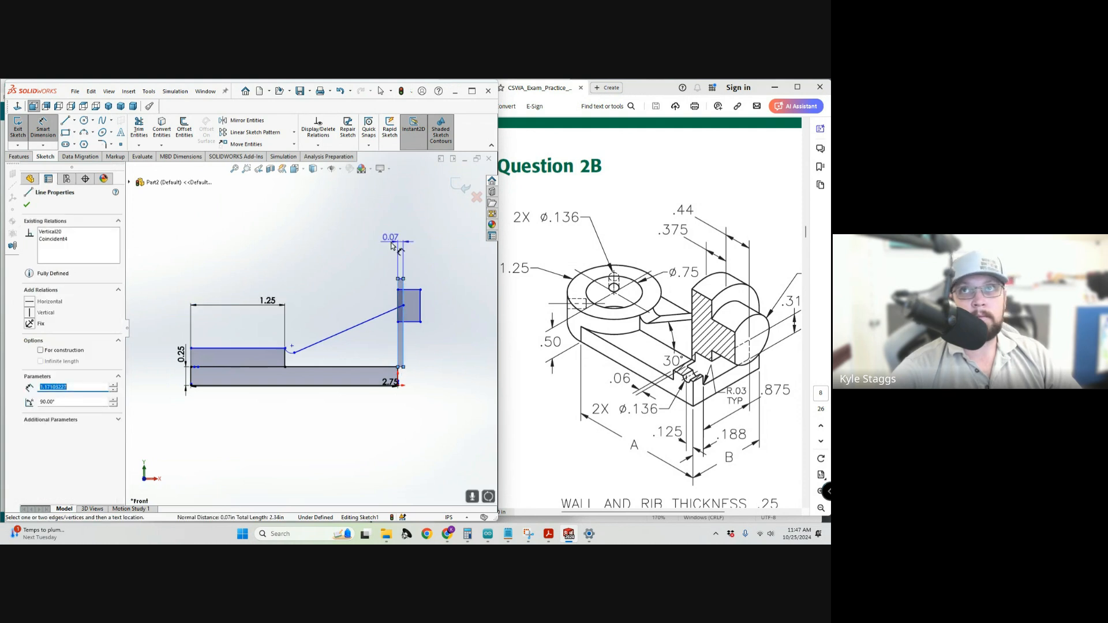
click(391, 246)
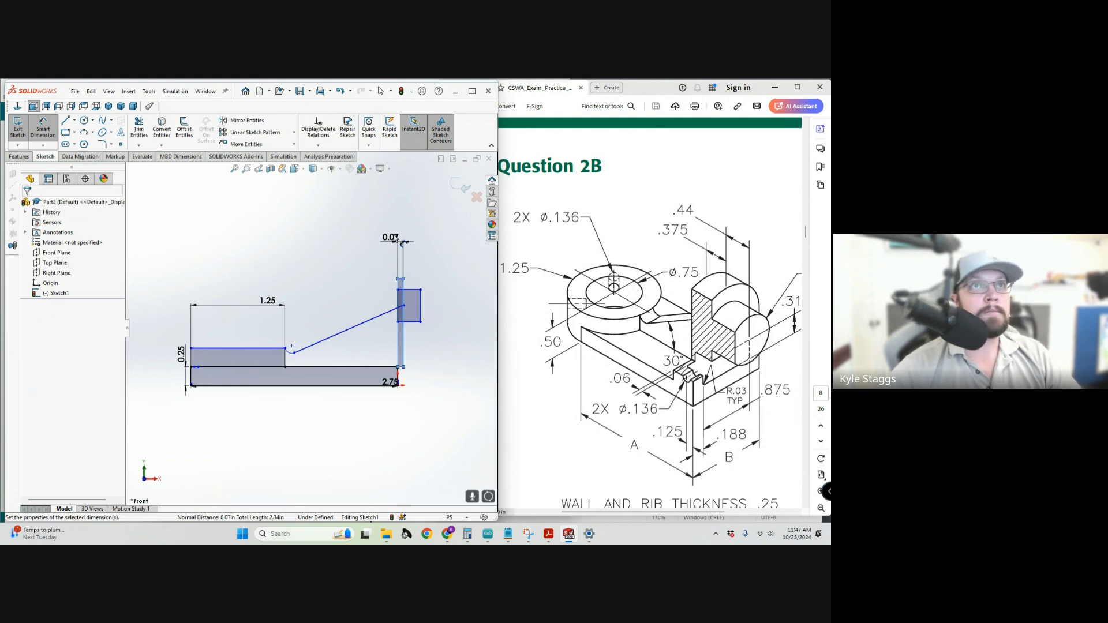
double_click(395, 238)
text(.2)
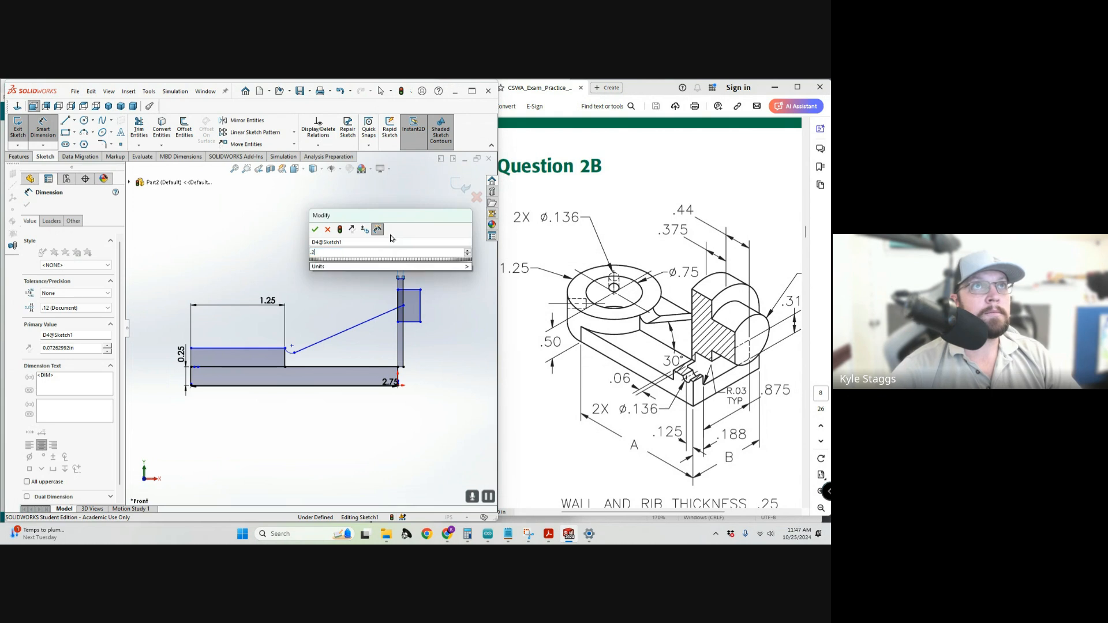
text(5)
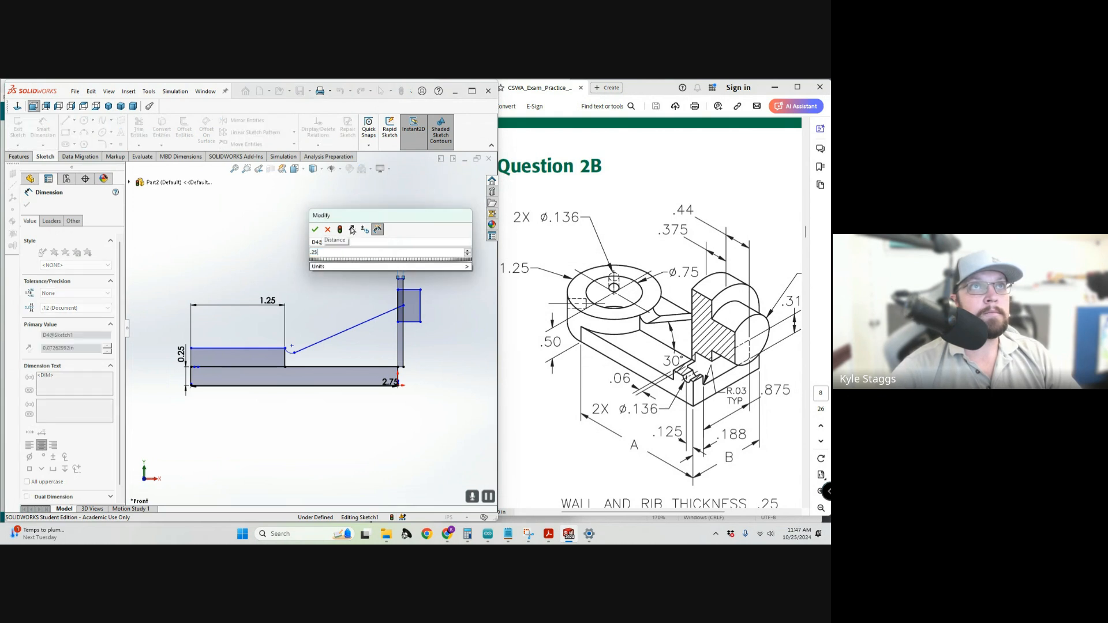
click(352, 230)
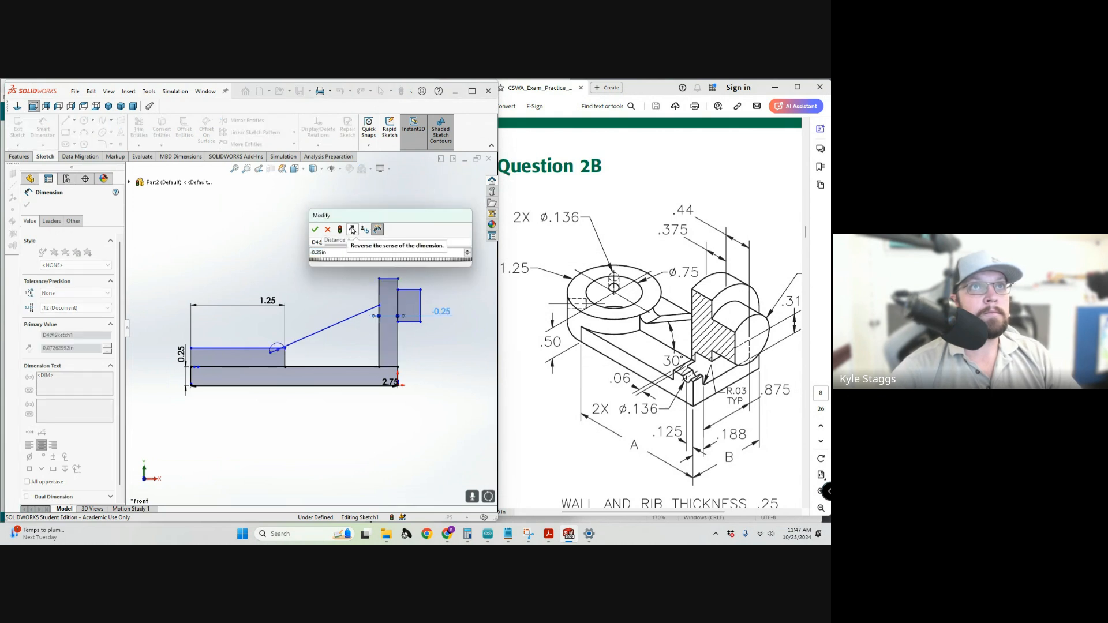
click(315, 230)
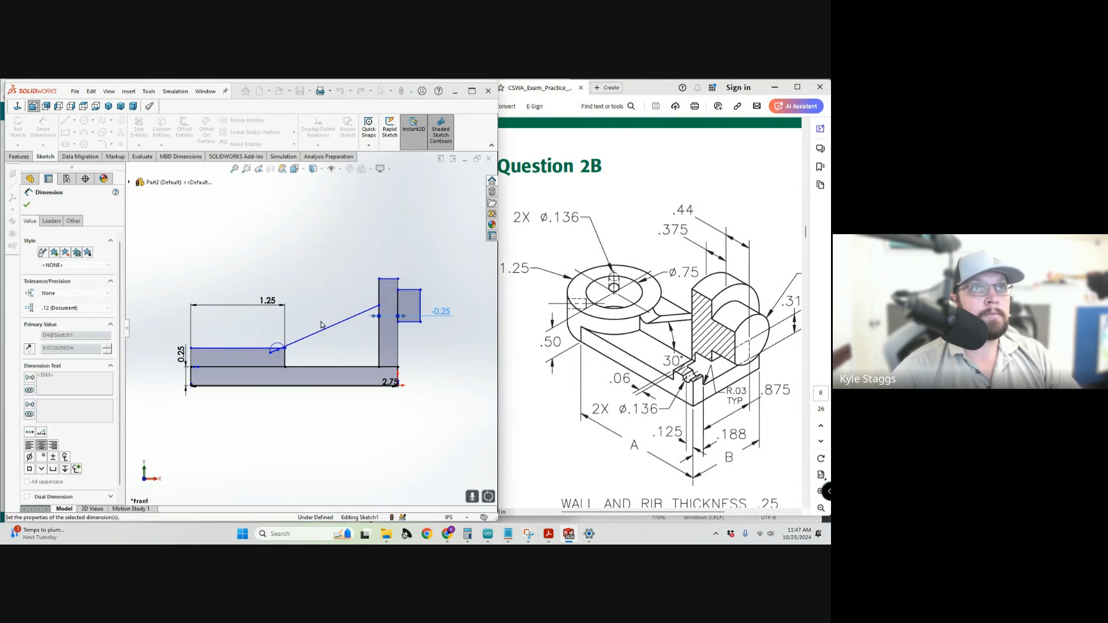
key(Escape)
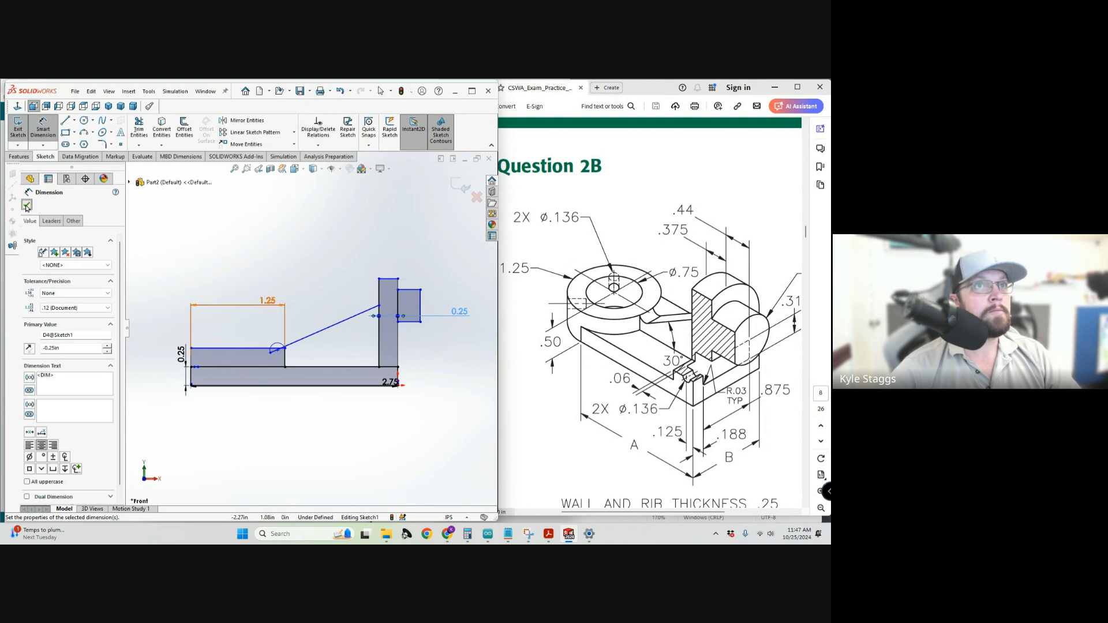
Reposition the rib line's lower end outside the ring rectangle so the arc curves below its upper-right corner into the rib line.
scroll(320, 341, down, 5)
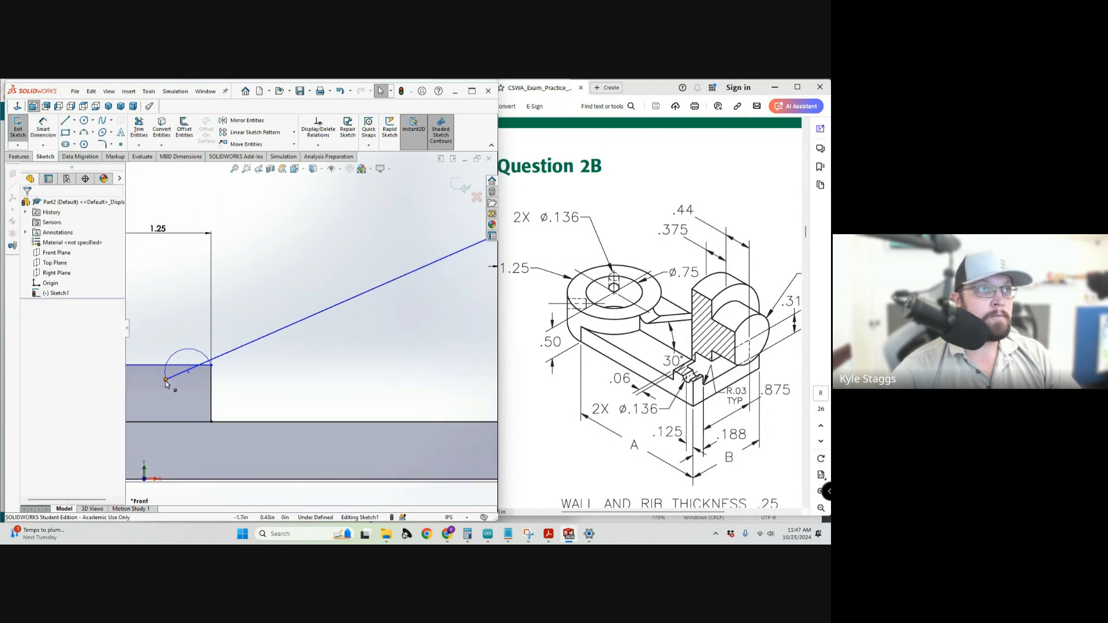
mouse_move(167, 379)
mouse_down()
mouse_move(268, 369)
mouse_move(246, 384)
mouse_up()
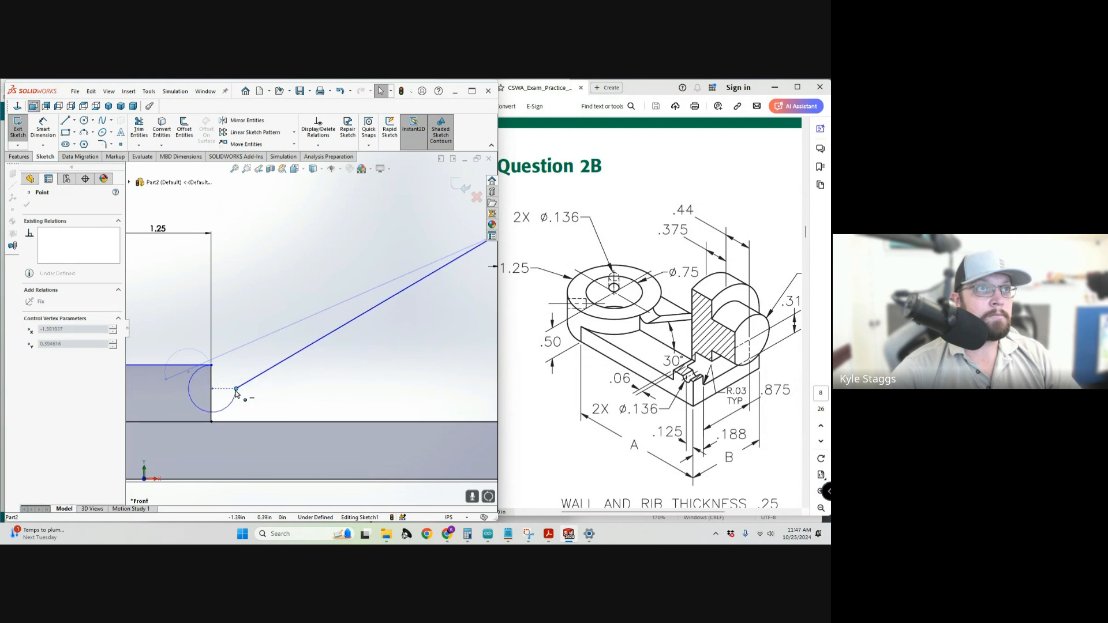
mouse_move(261, 368)
mouse_down()
mouse_move(254, 382)
mouse_move(252, 372)
mouse_move(246, 384)
mouse_move(210, 379)
mouse_move(248, 349)
mouse_move(237, 372)
mouse_move(226, 378)
mouse_move(235, 336)
mouse_move(250, 331)
mouse_move(237, 381)
mouse_up()
scroll(237, 381, up, 4)
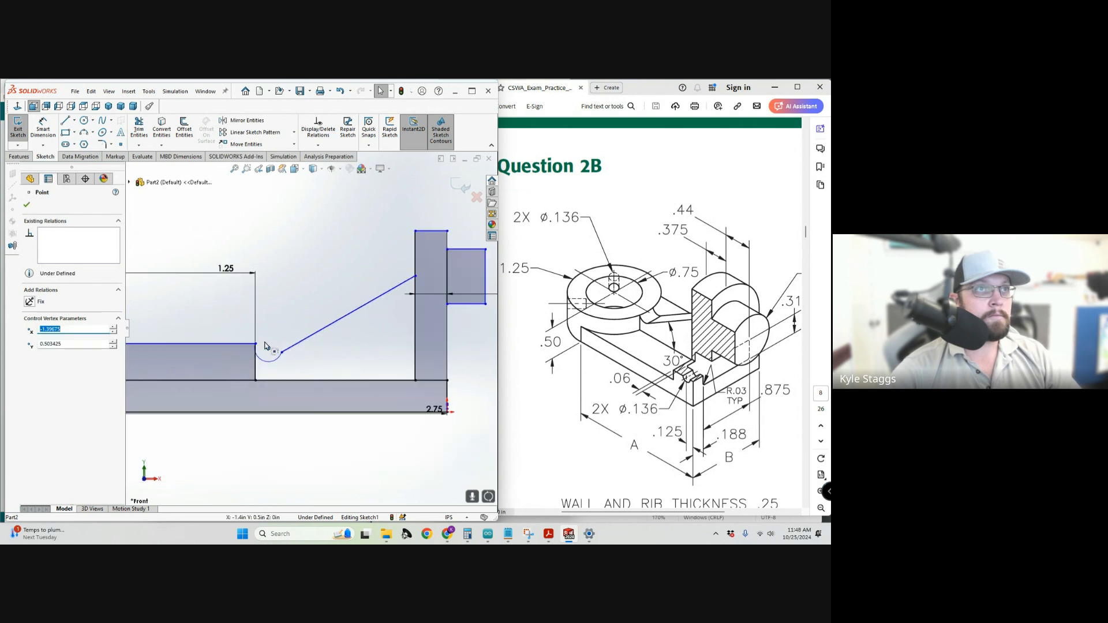
scroll(266, 340, down, 2)
scroll(260, 338, up, 2)
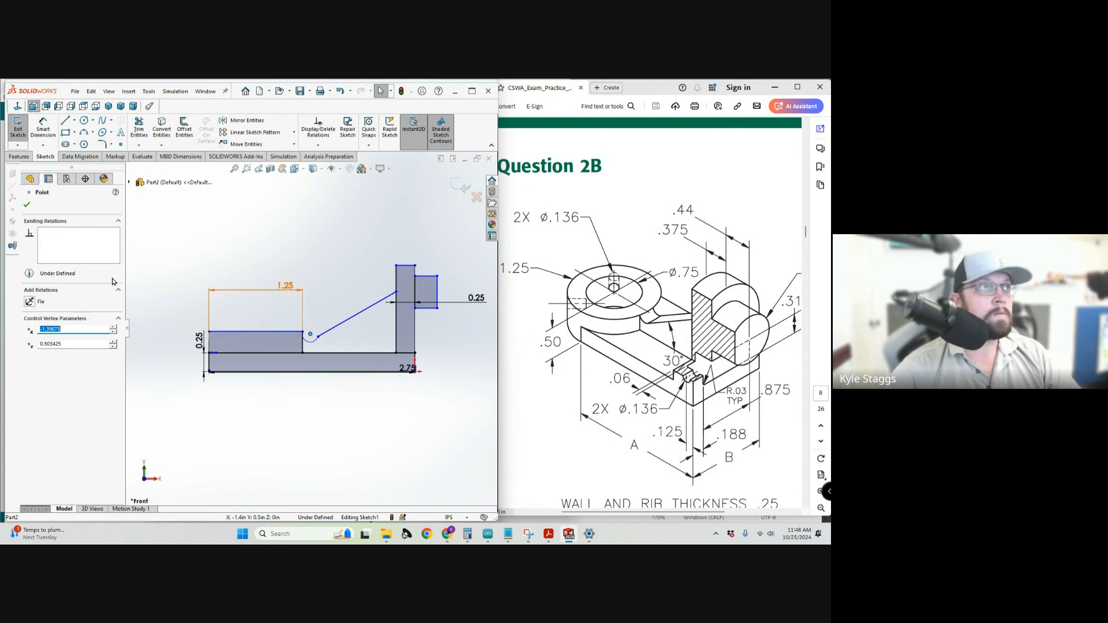
Dimension the ring rectangle's height above the base as 0.25 in.
click(43, 129)
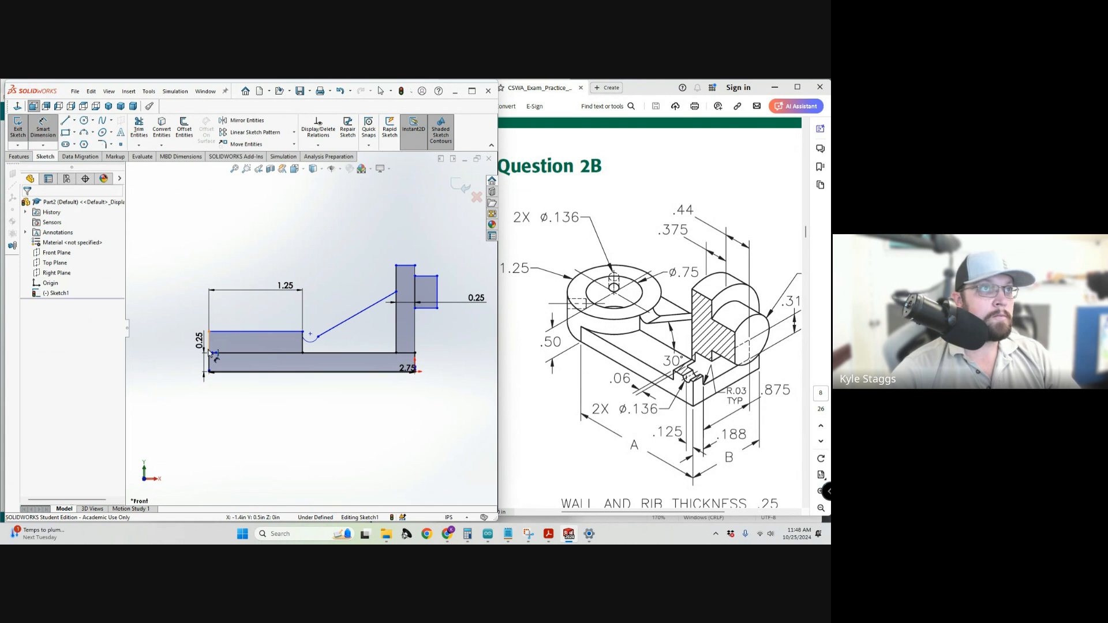
click(212, 331)
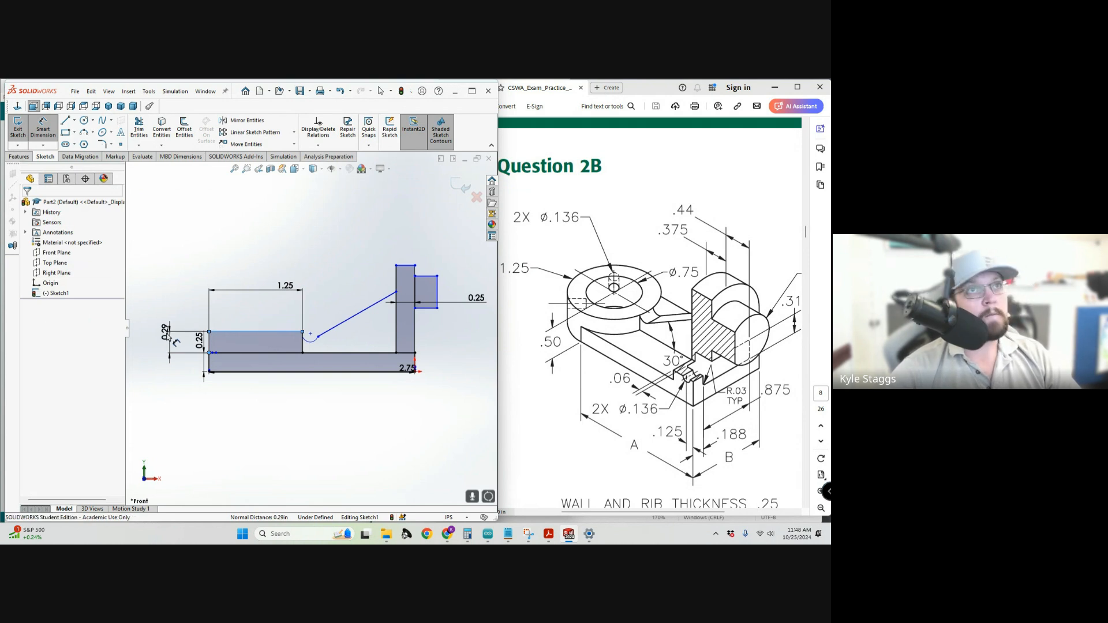
click(168, 337)
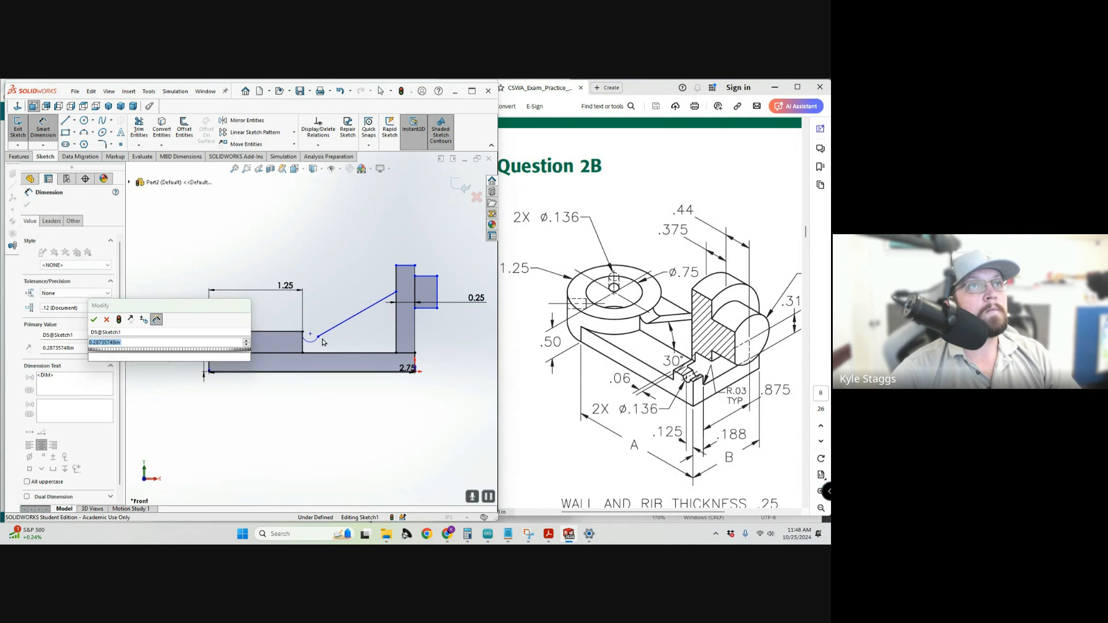
text(.25)
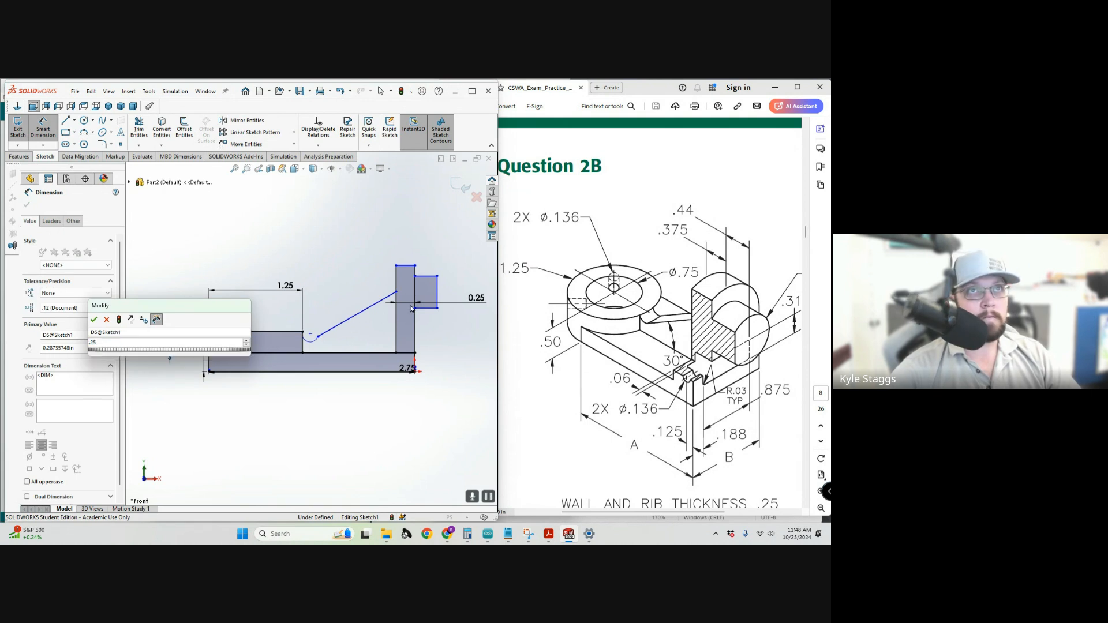
key(Return)
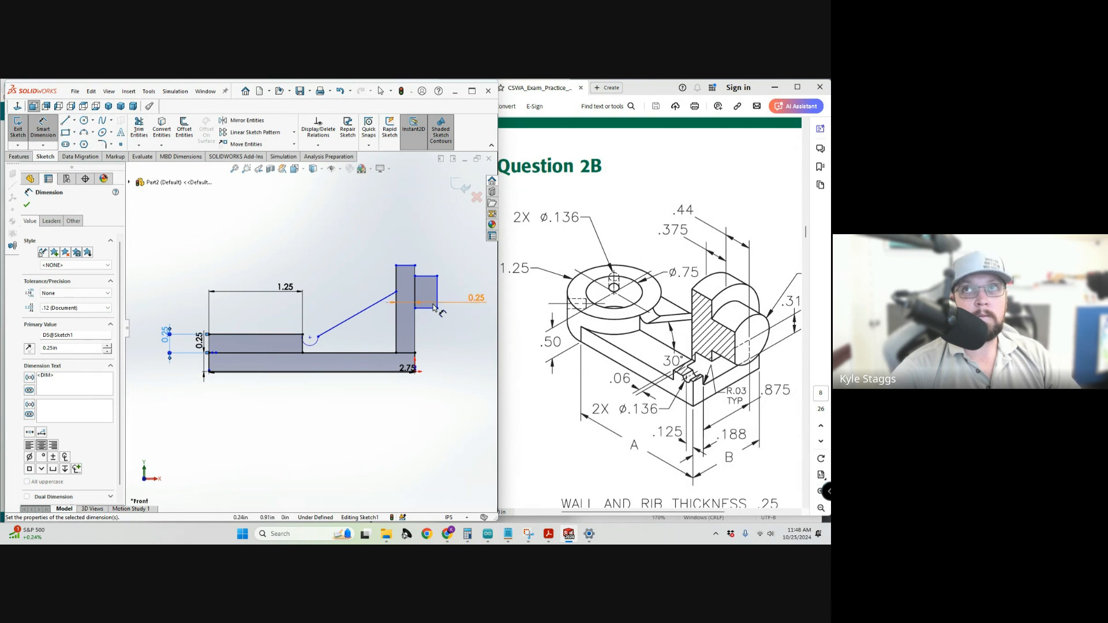
Dimension the boss rectangle's height as 0.75 in, matching the boss diameter in the exam drawing.
drag(648, 512, 672, 515)
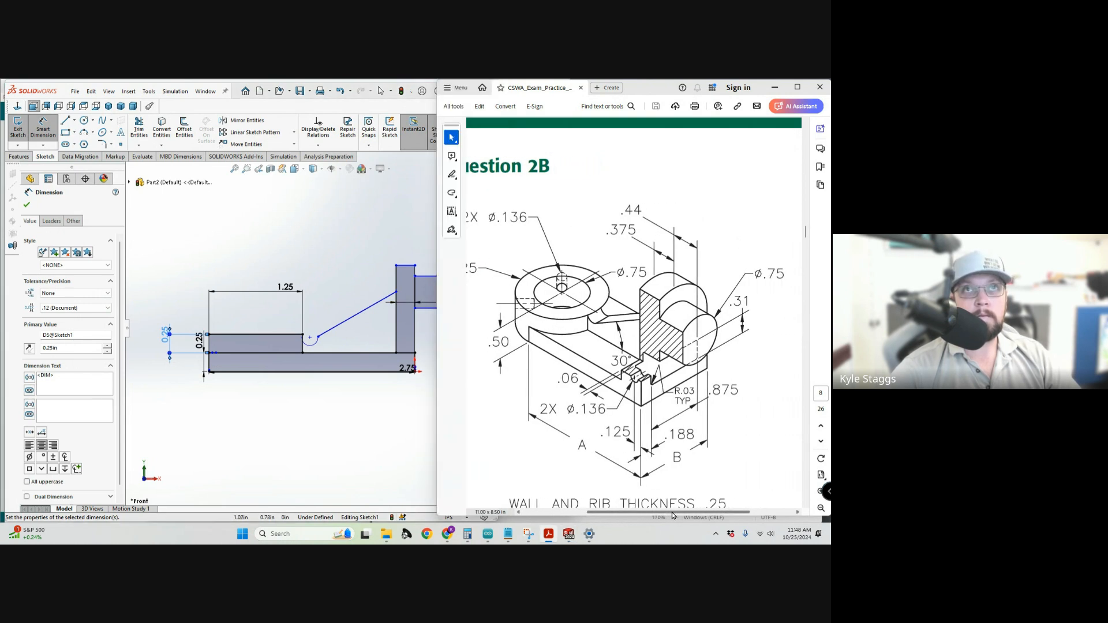
scroll(405, 328, up, 2)
scroll(414, 321, down, 4)
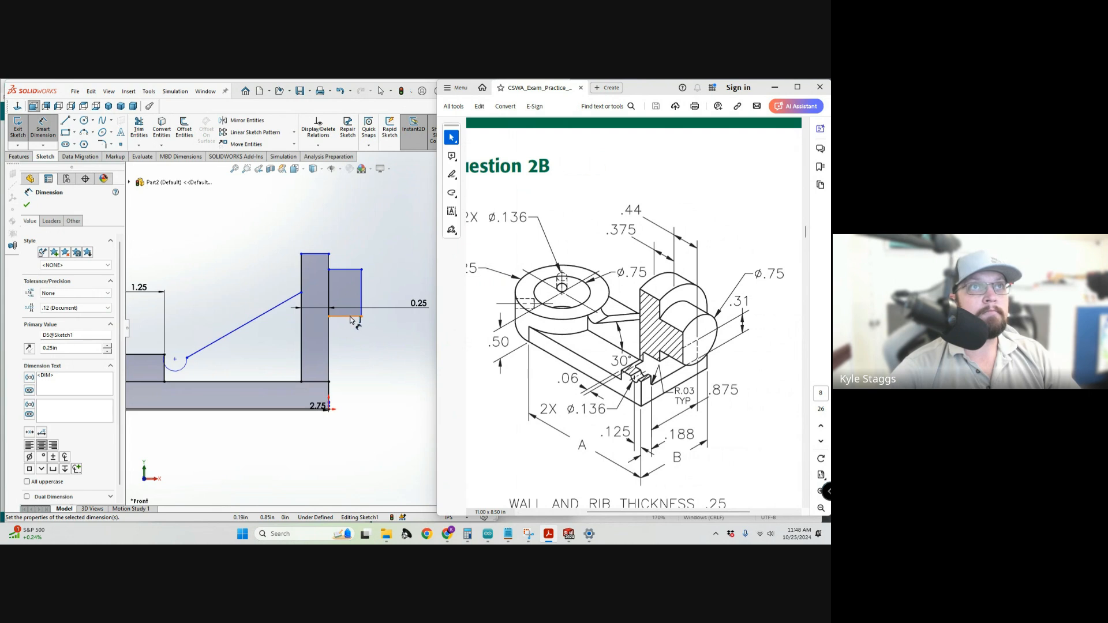
click(350, 320)
click(355, 269)
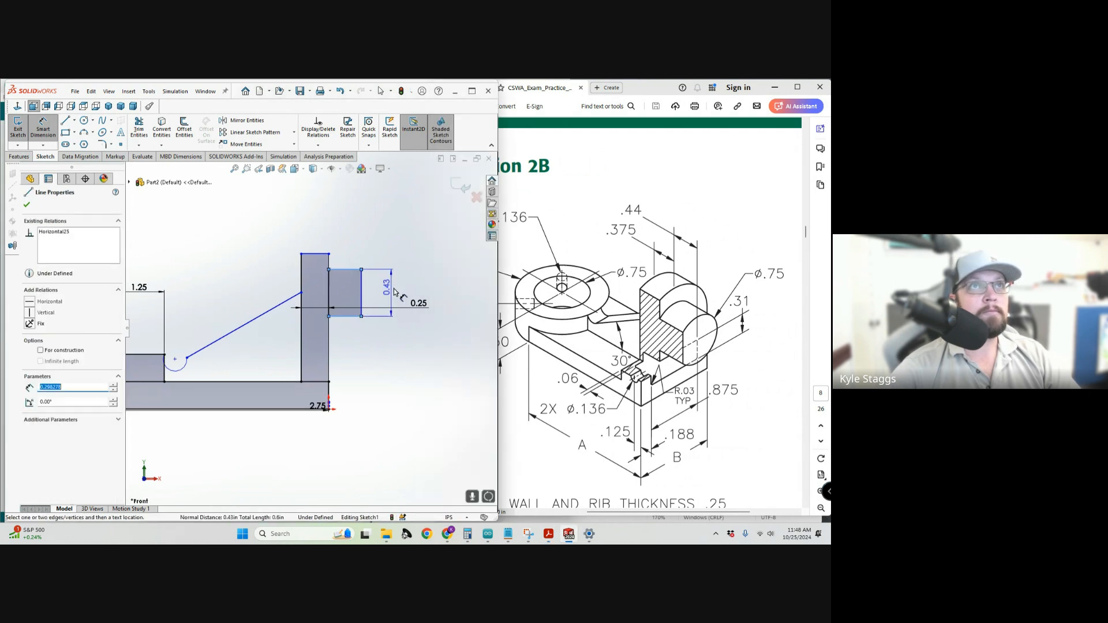
click(443, 297)
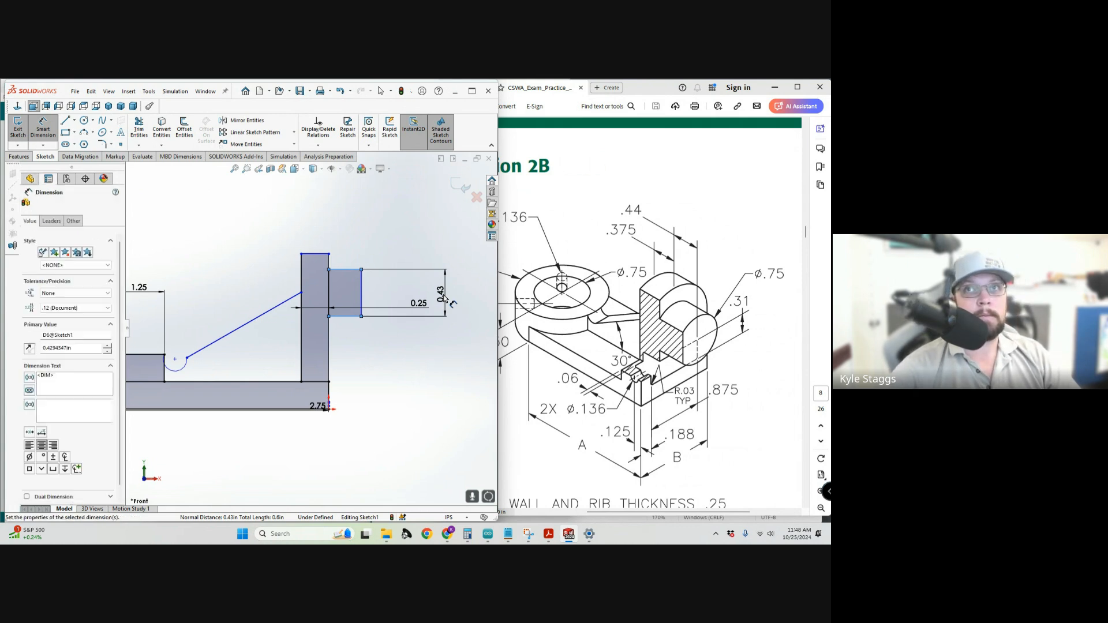
click(444, 297)
double_click(444, 296)
text(.75)
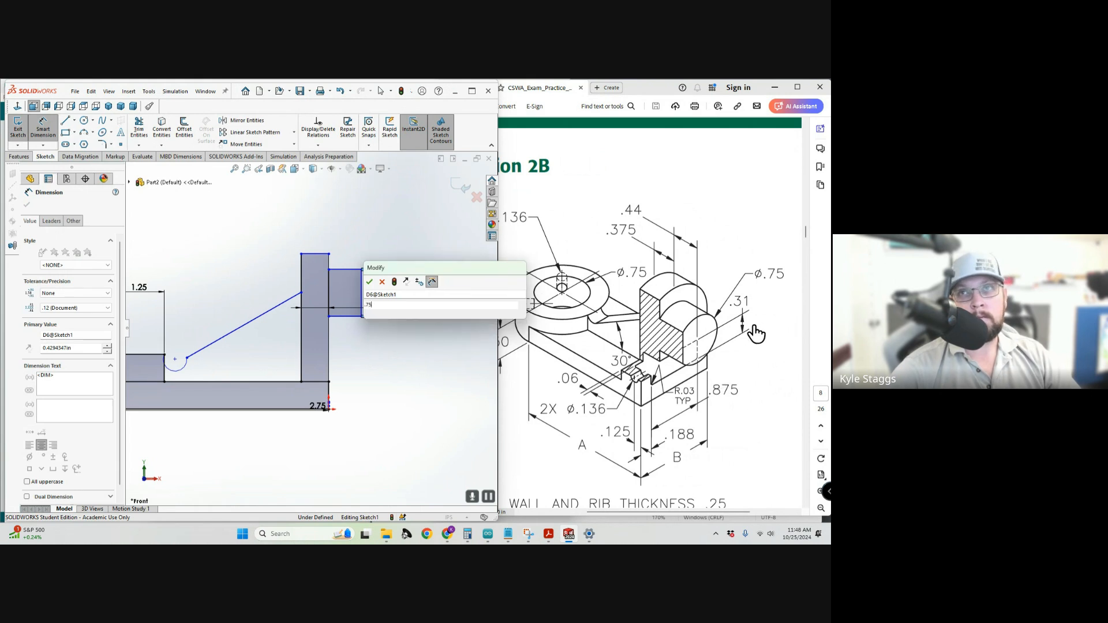
key(Escape)
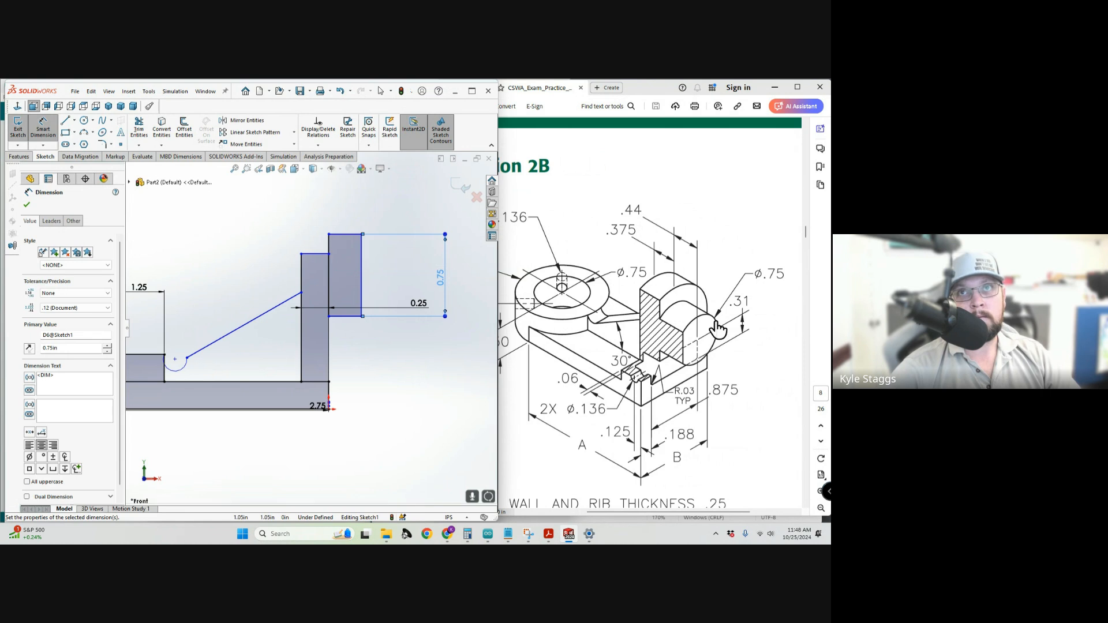
Dimension the vertical distance from the ring rectangle's top edge to the midpoint of the boss's outer edge as 0.50 in, per the Question 2C front view.
scroll(635, 327, down, 2)
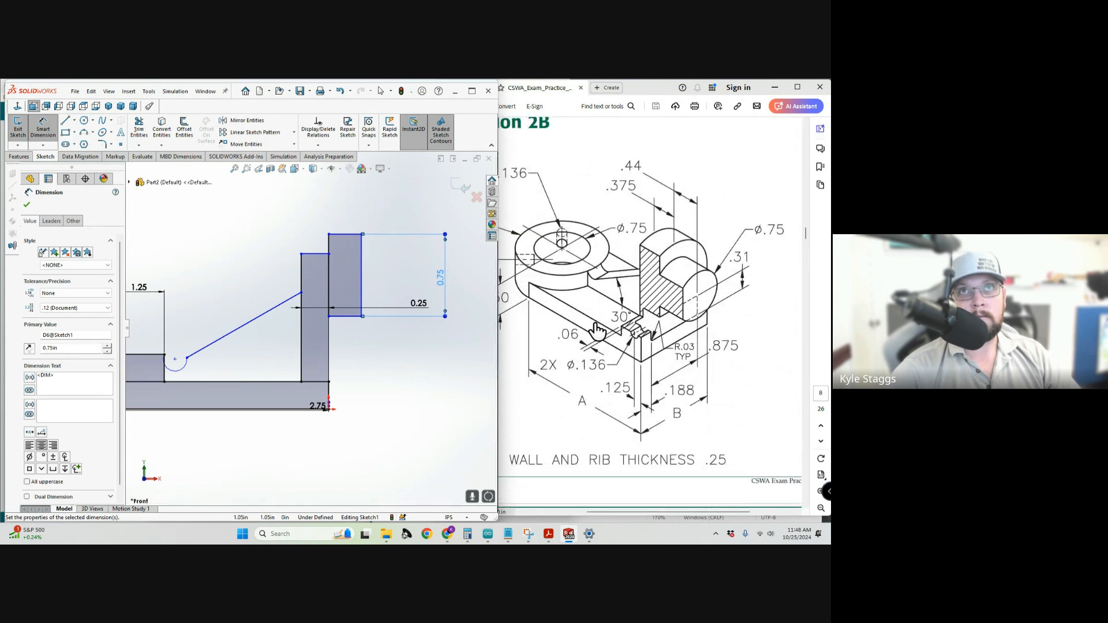
drag(656, 512, 639, 512)
scroll(589, 306, down, 15)
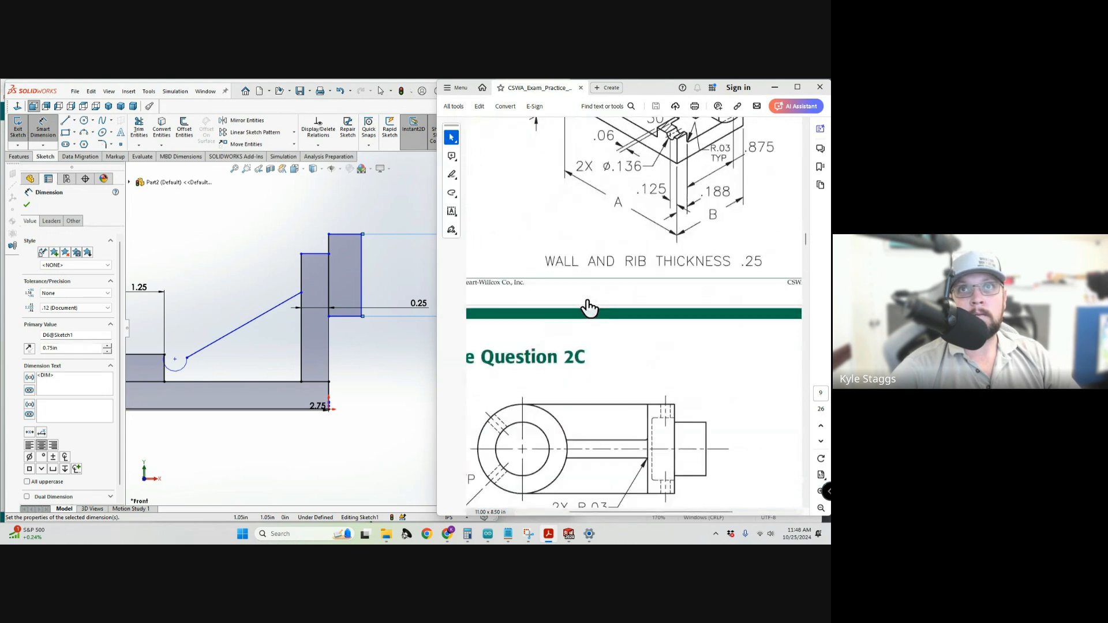
scroll(589, 307, up, 2)
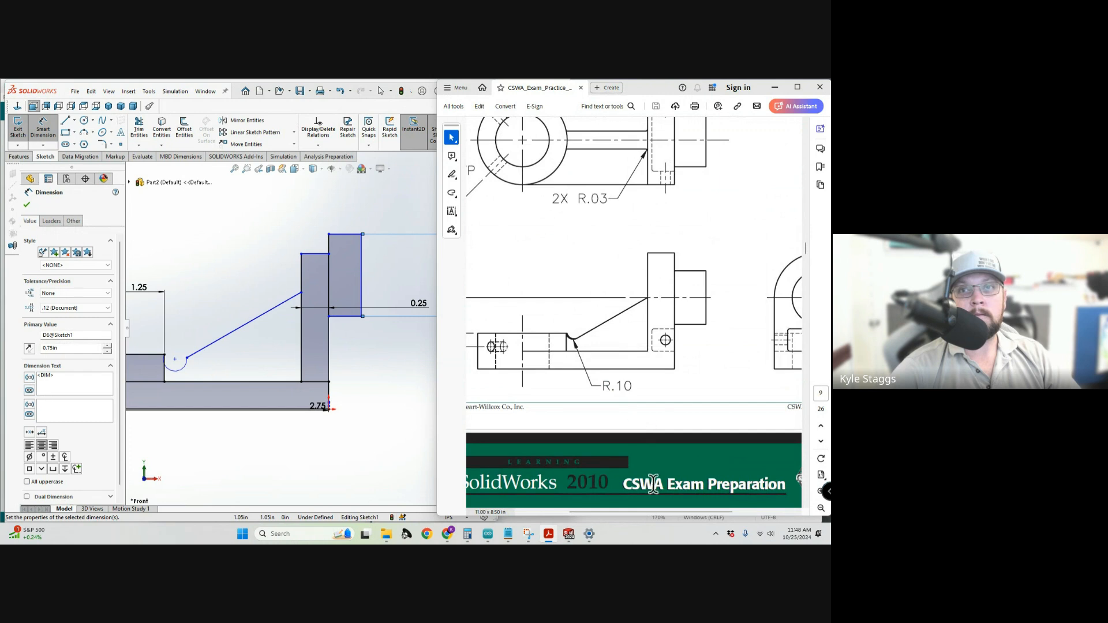
drag(653, 510, 621, 512)
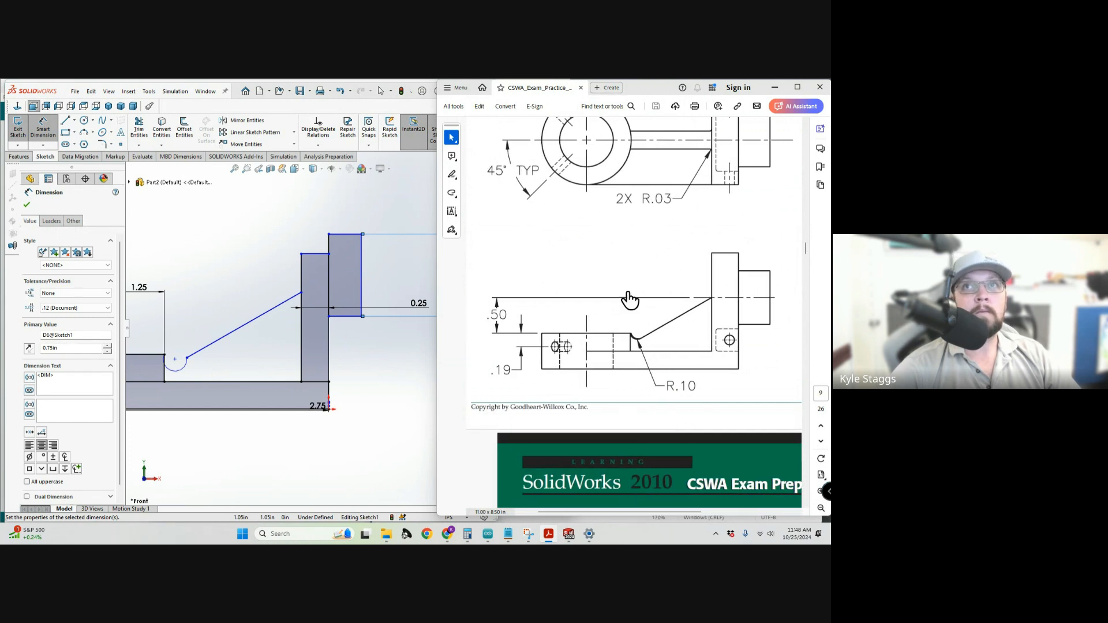
scroll(278, 309, up, 3)
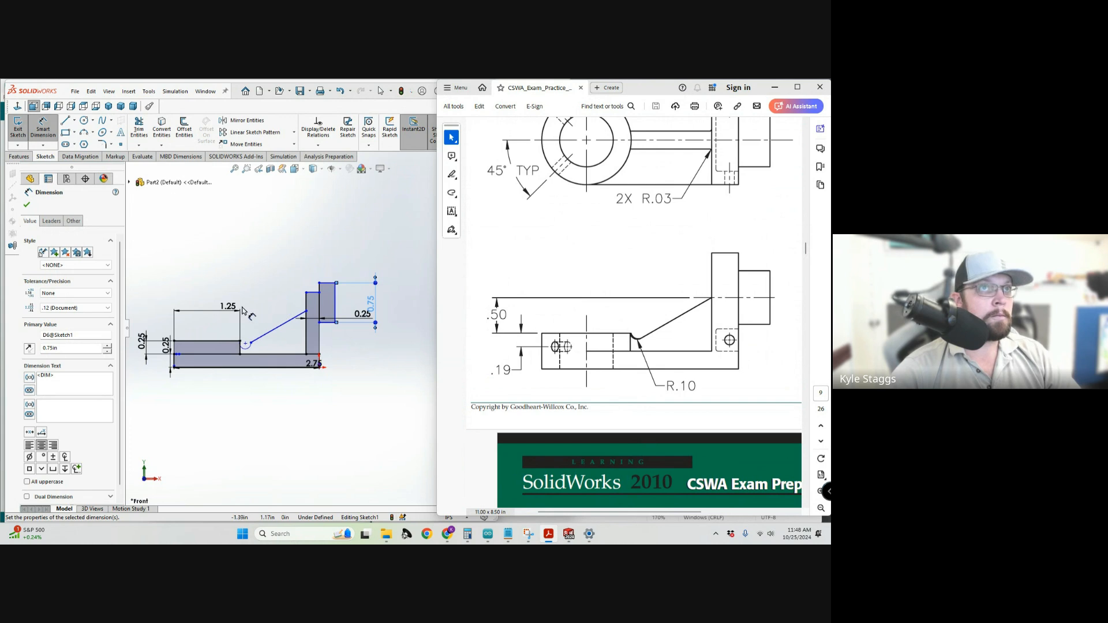
scroll(182, 310, down, 2)
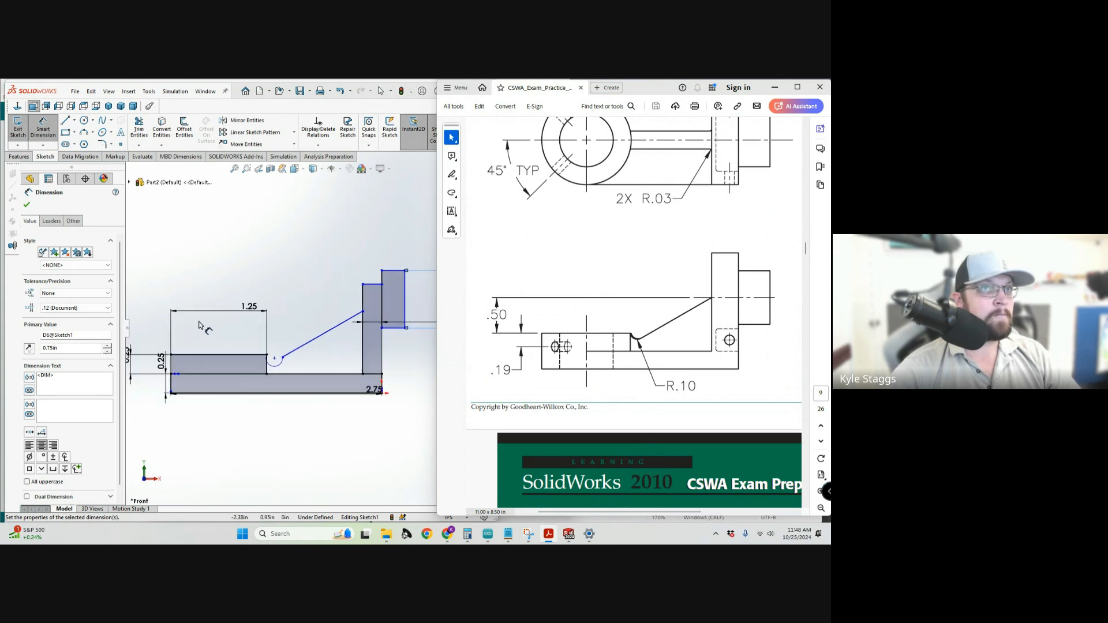
click(405, 300)
click(226, 355)
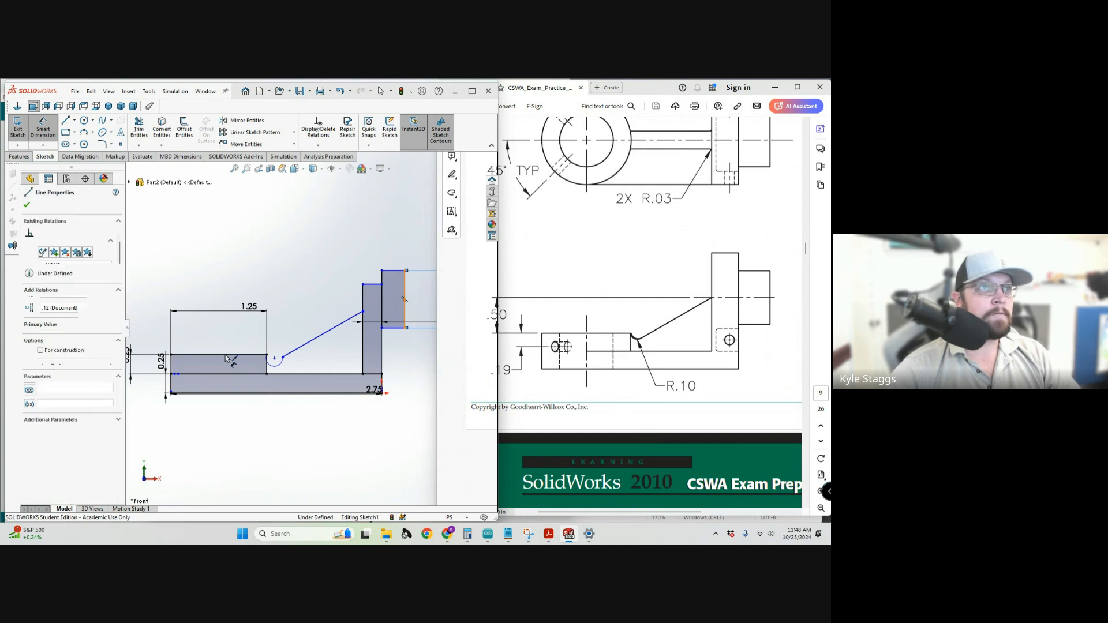
click(225, 355)
scroll(164, 349, up, 3)
click(174, 337)
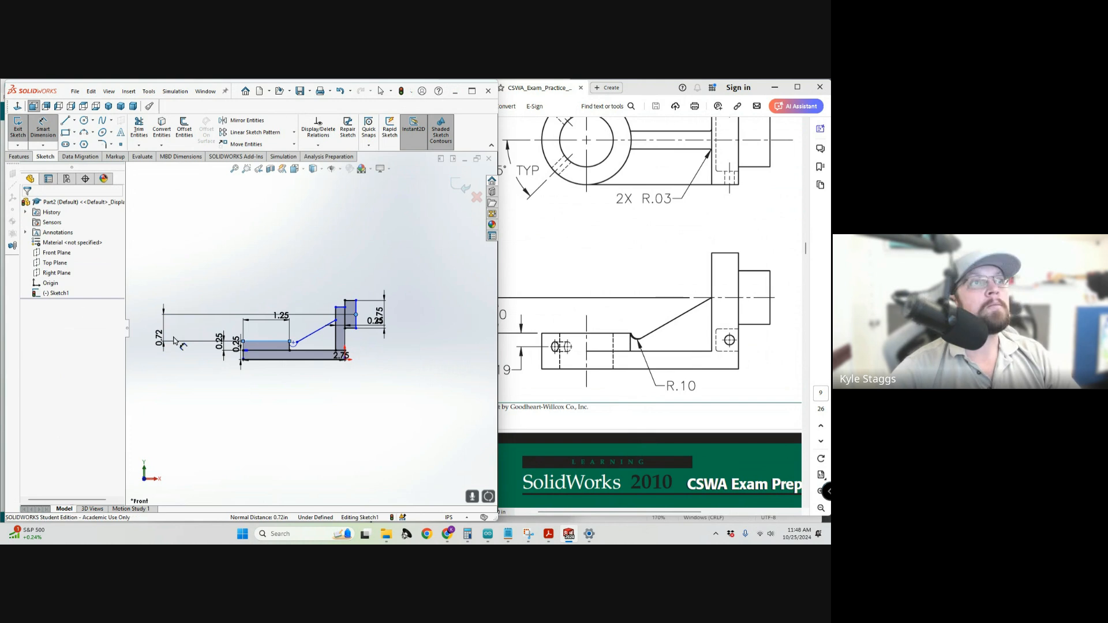
double_click(174, 340)
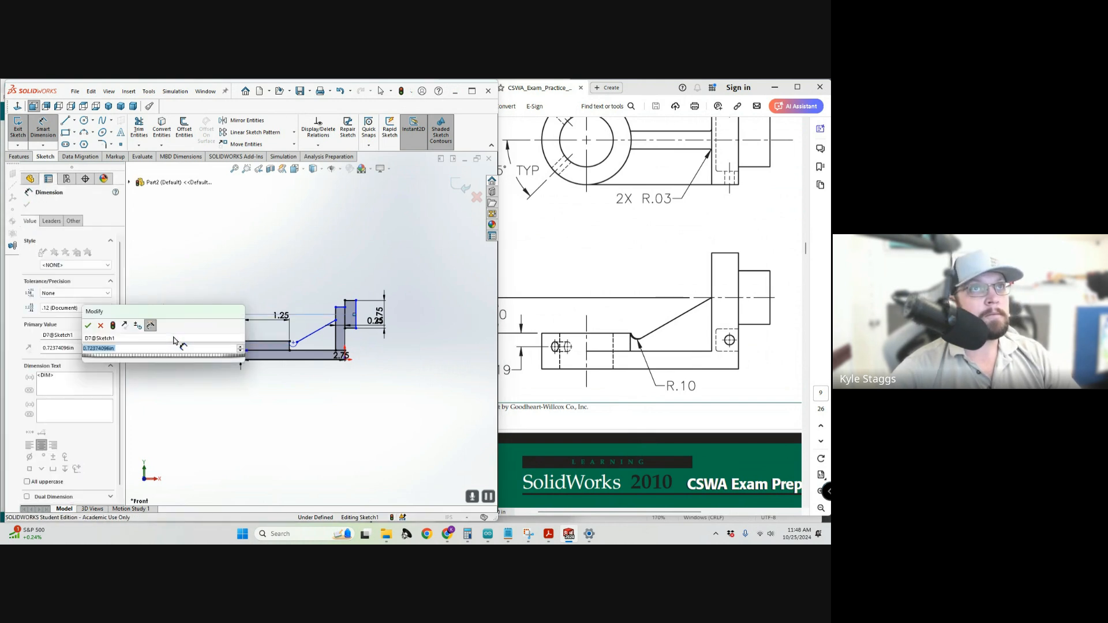
text(.5)
key(Escape)
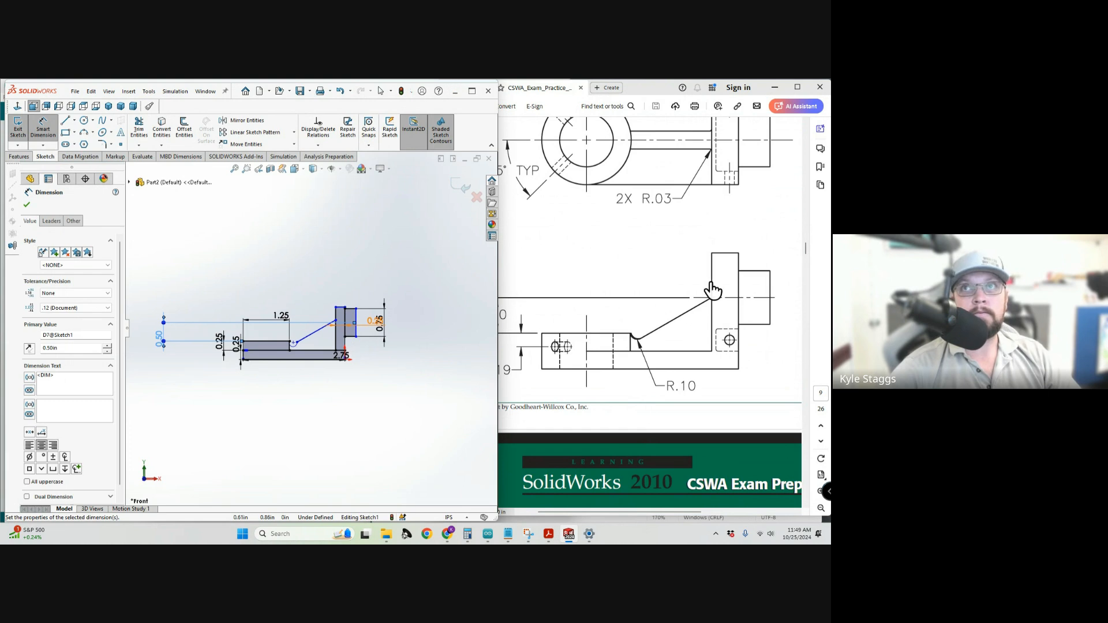
Examine the Question 2C top and front views and the Question 2B isometric drawing for the remaining wall, boss and rib dimensions.
scroll(714, 289, down, 1)
scroll(711, 283, up, 2)
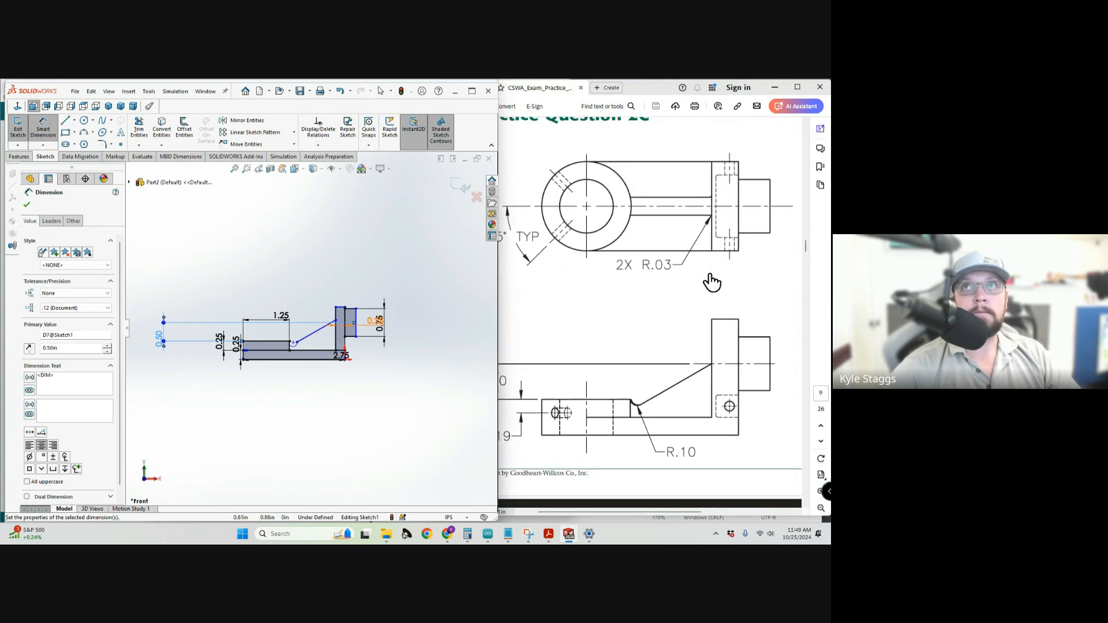
scroll(711, 283, down, 2)
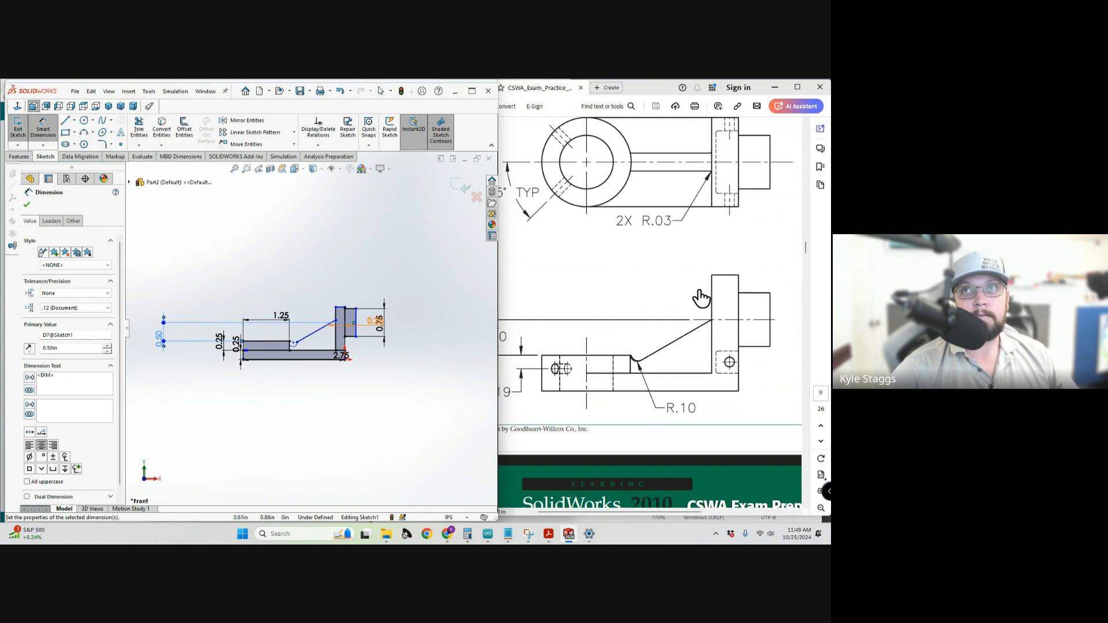
scroll(701, 299, down, 1)
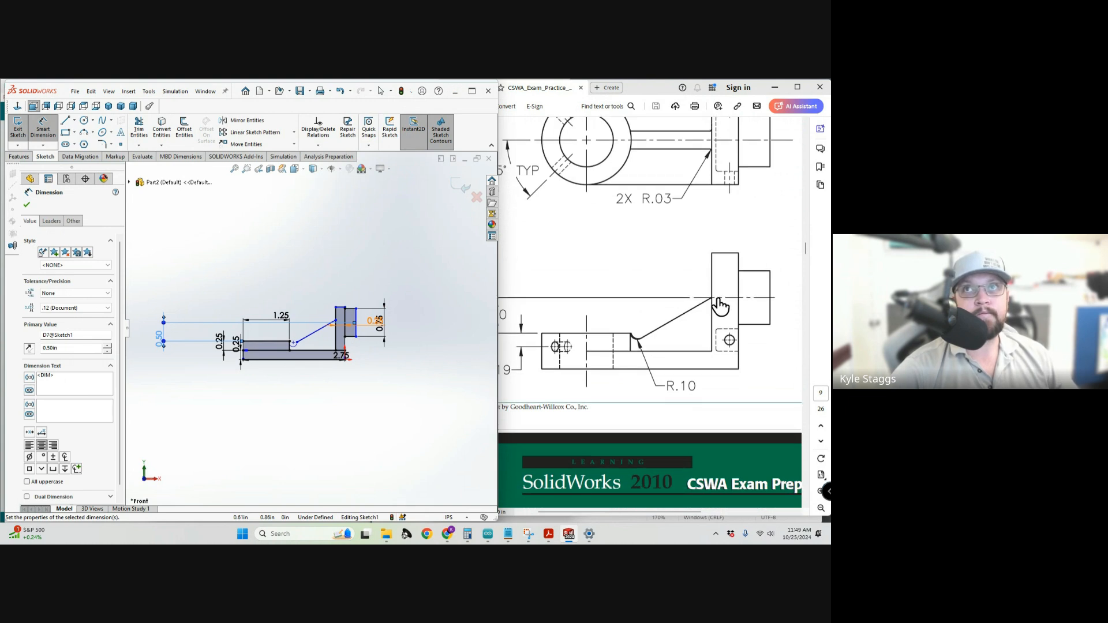
scroll(720, 309, down, 1)
scroll(724, 301, up, 3)
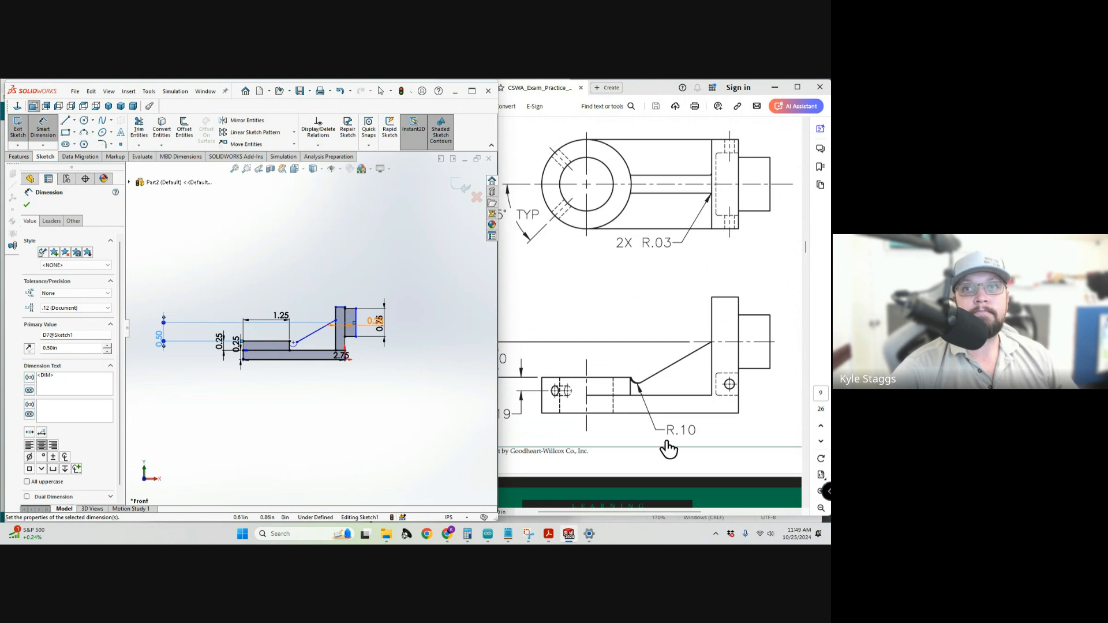
click(635, 511)
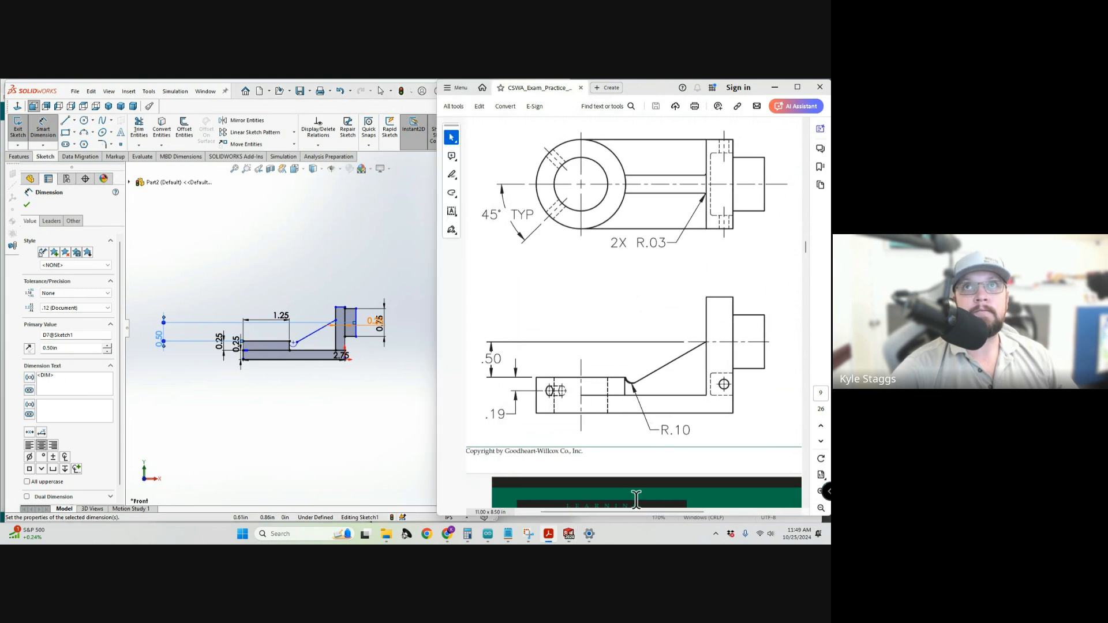
scroll(704, 251, up, 3)
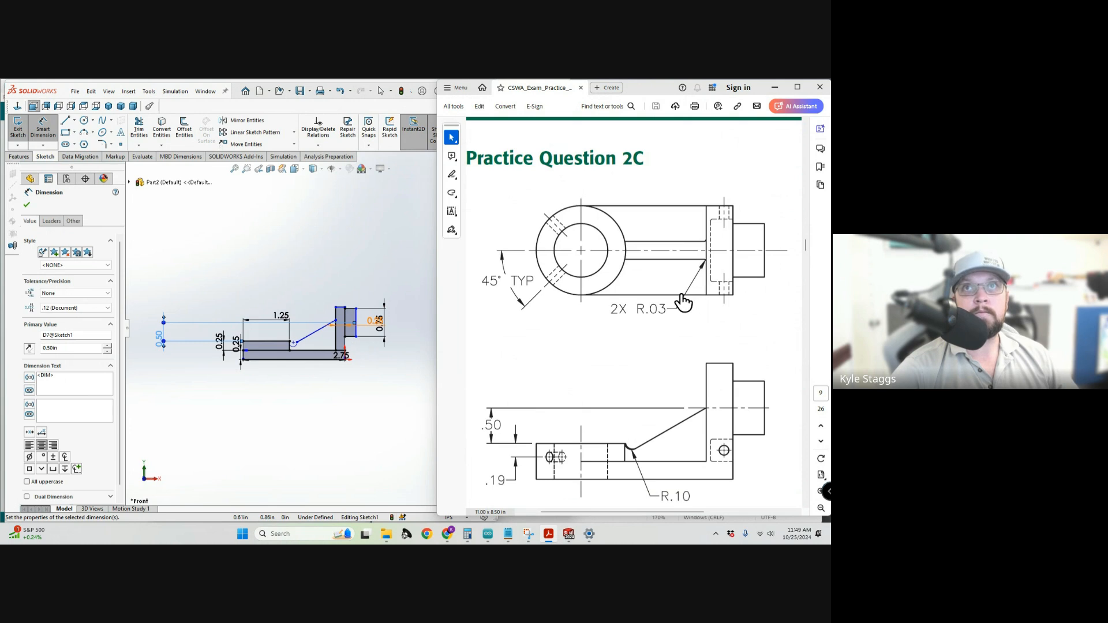
scroll(684, 300, up, 20)
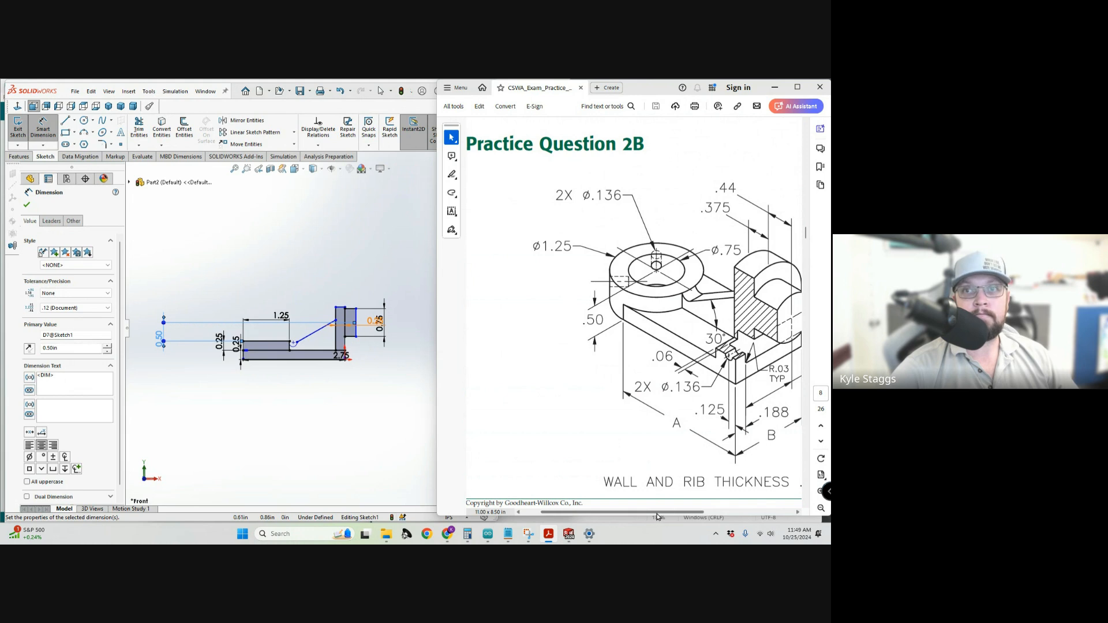
drag(657, 516, 710, 509)
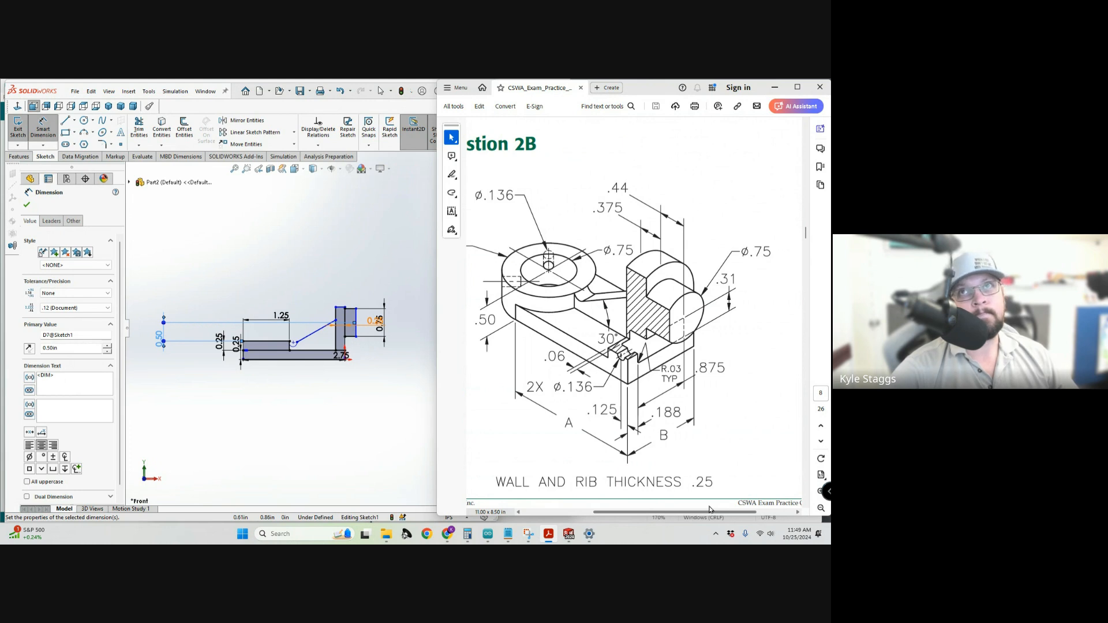
scroll(724, 456, down, 3)
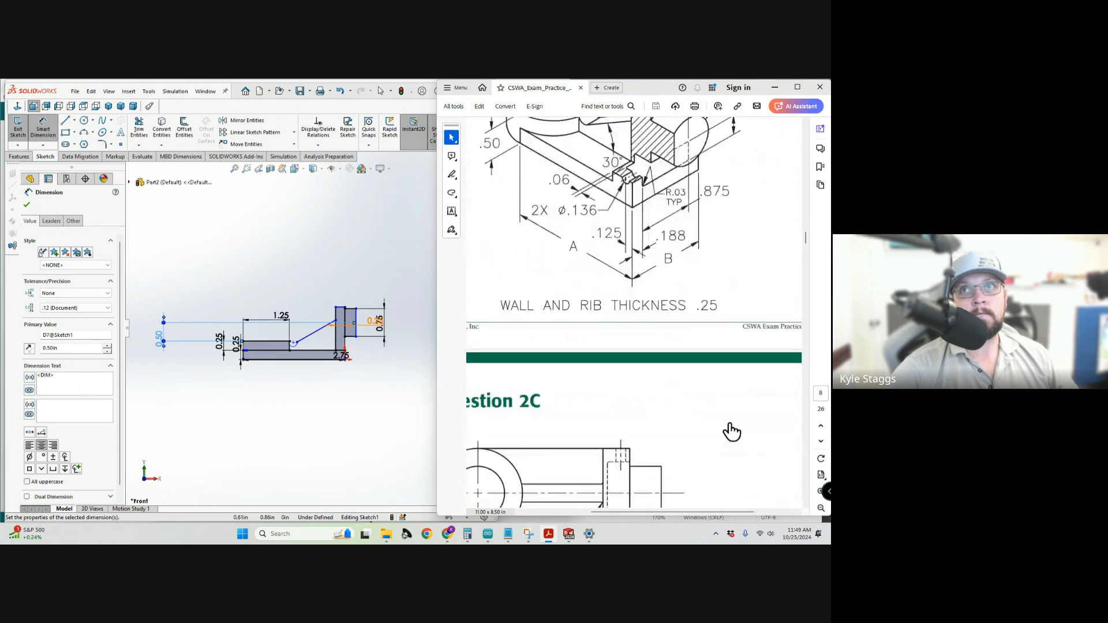
scroll(732, 432, down, 5)
mouse_move(708, 513)
mouse_down()
mouse_move(633, 507)
mouse_move(697, 508)
mouse_up()
scroll(681, 416, up, 5)
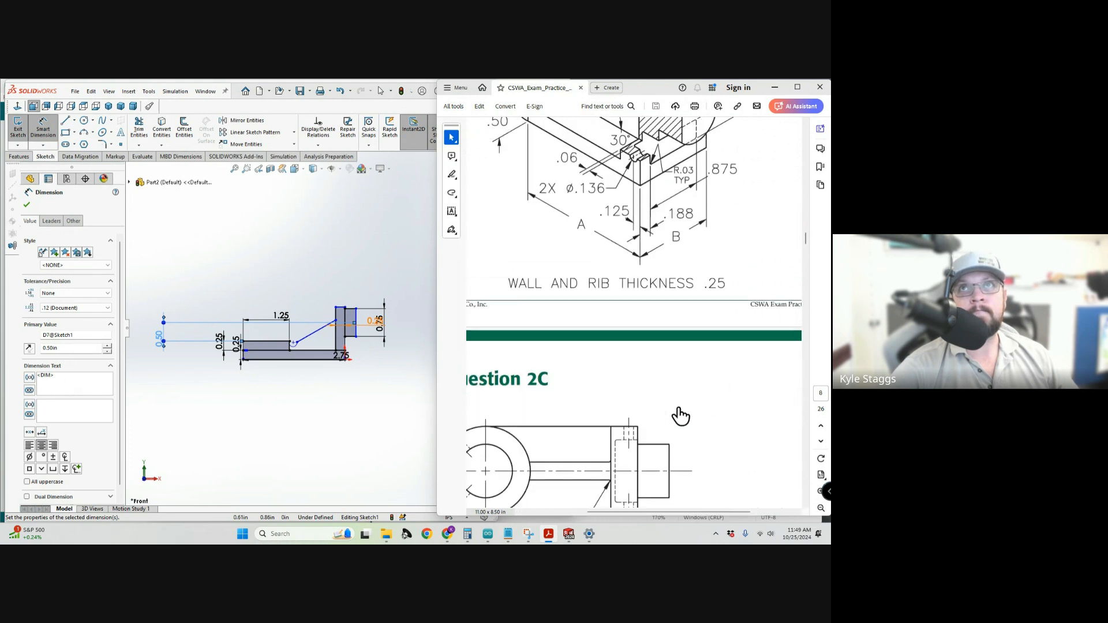
Dimension the angle between the rib's sloped line and the base's top edge as 30°, per the Question 2B drawing.
scroll(681, 415, up, 3)
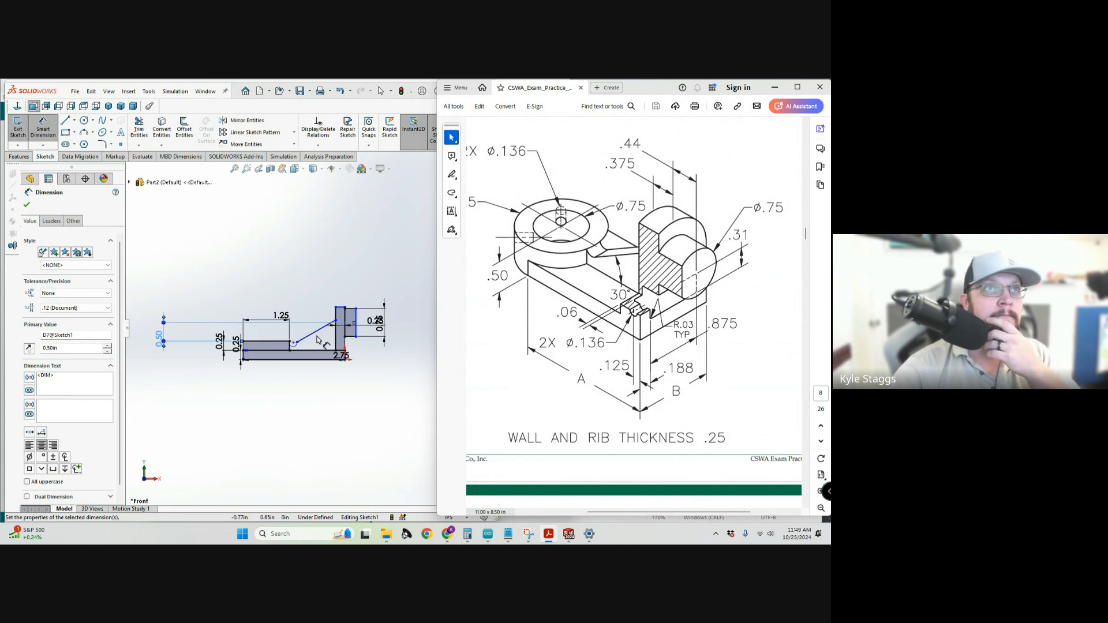
scroll(310, 339, down, 9)
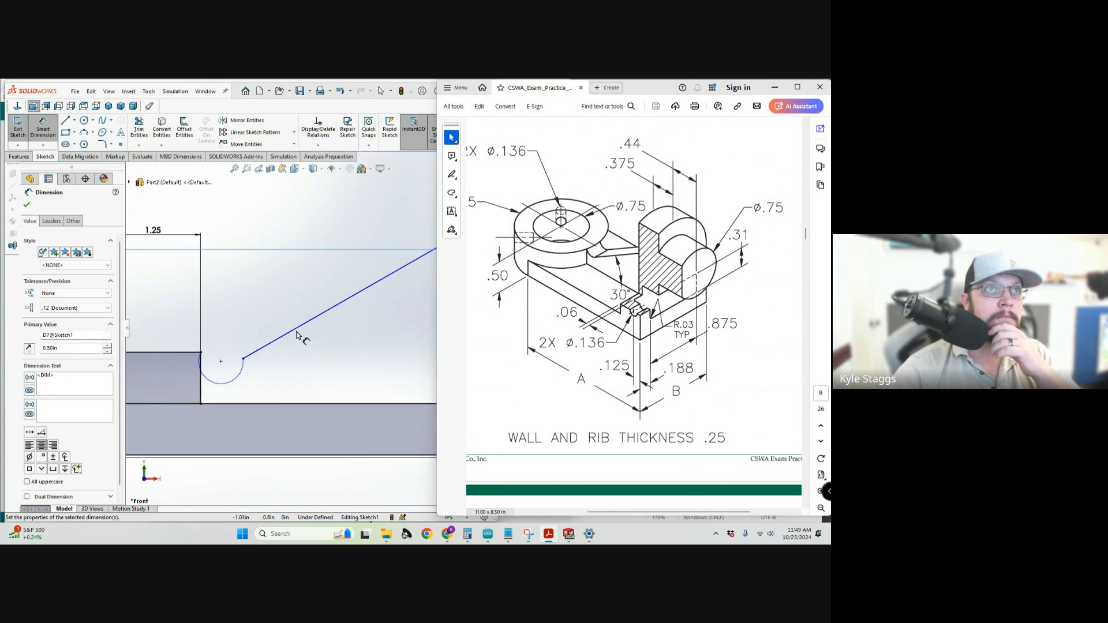
click(297, 329)
scroll(292, 404, up, 2)
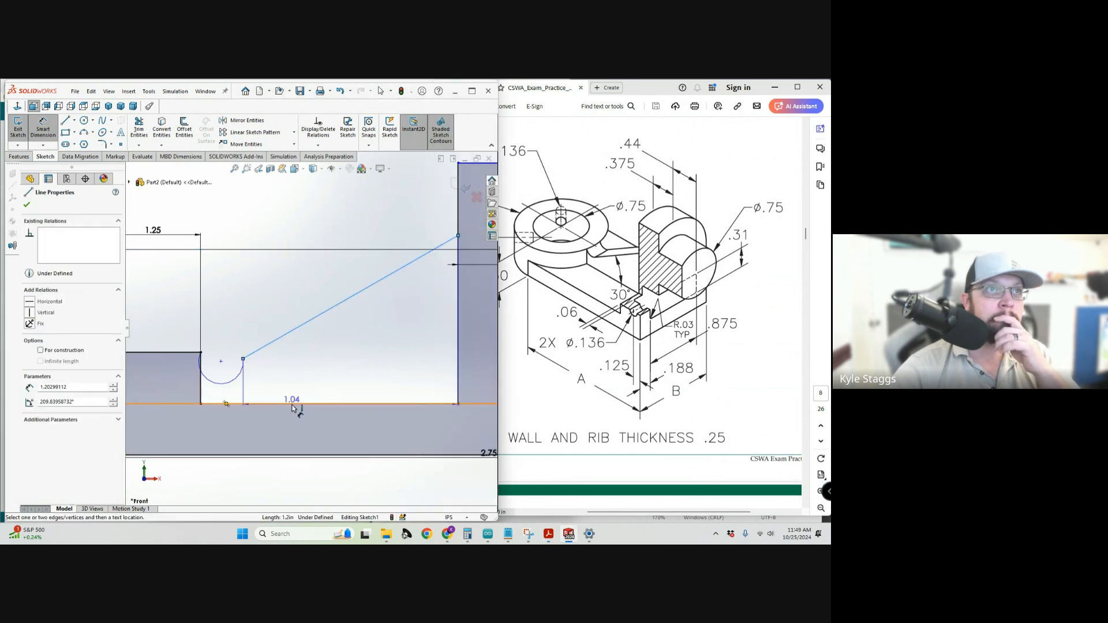
scroll(352, 389, up, 3)
click(354, 381)
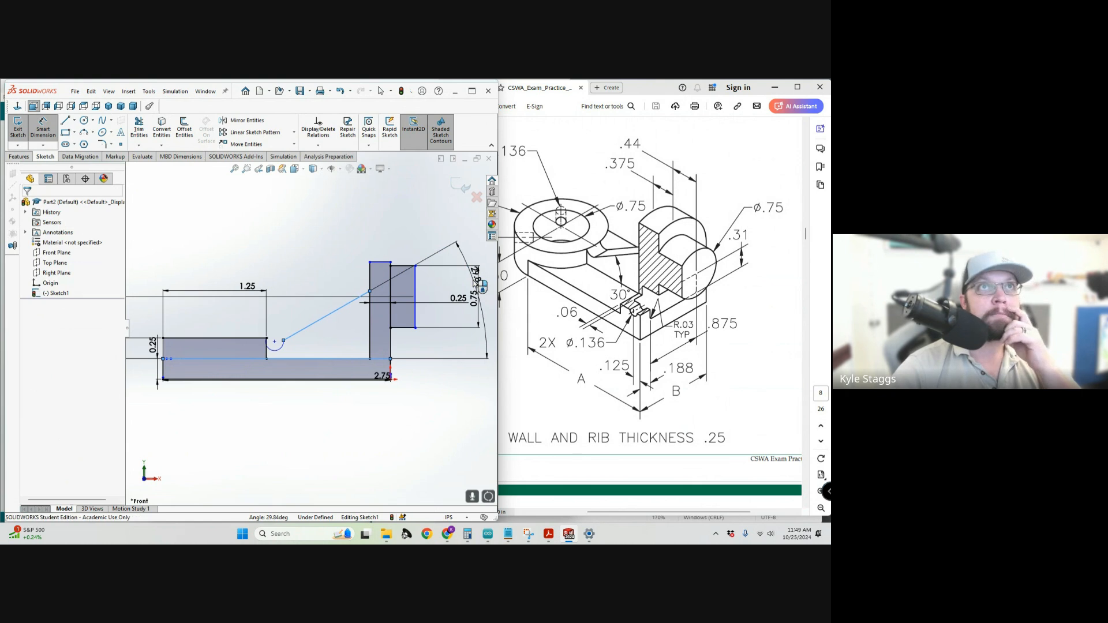
click(476, 281)
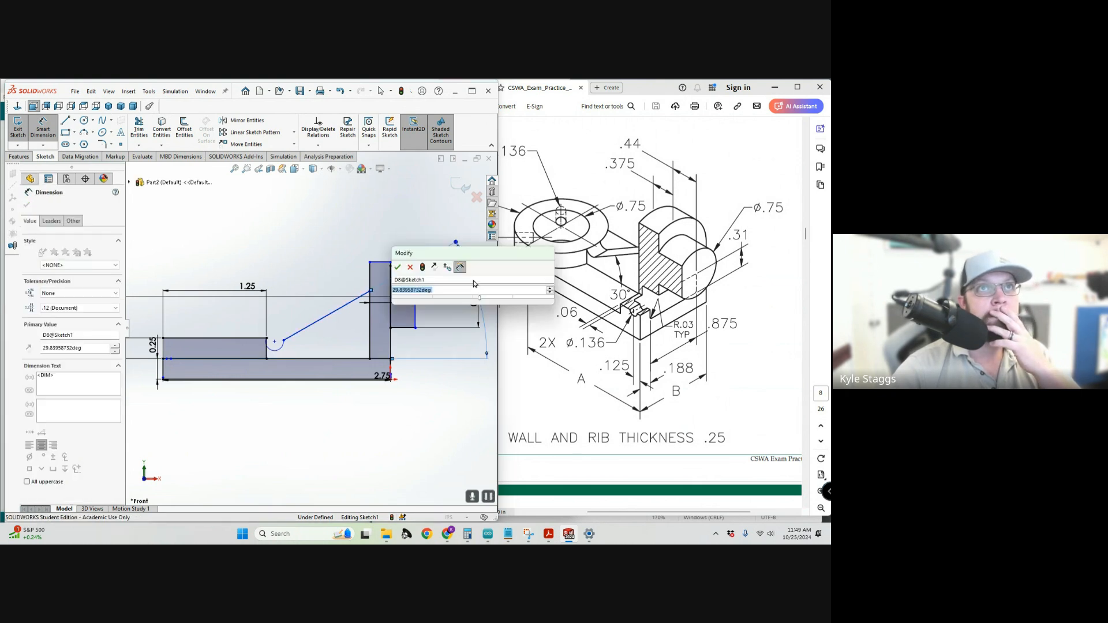
text(30)
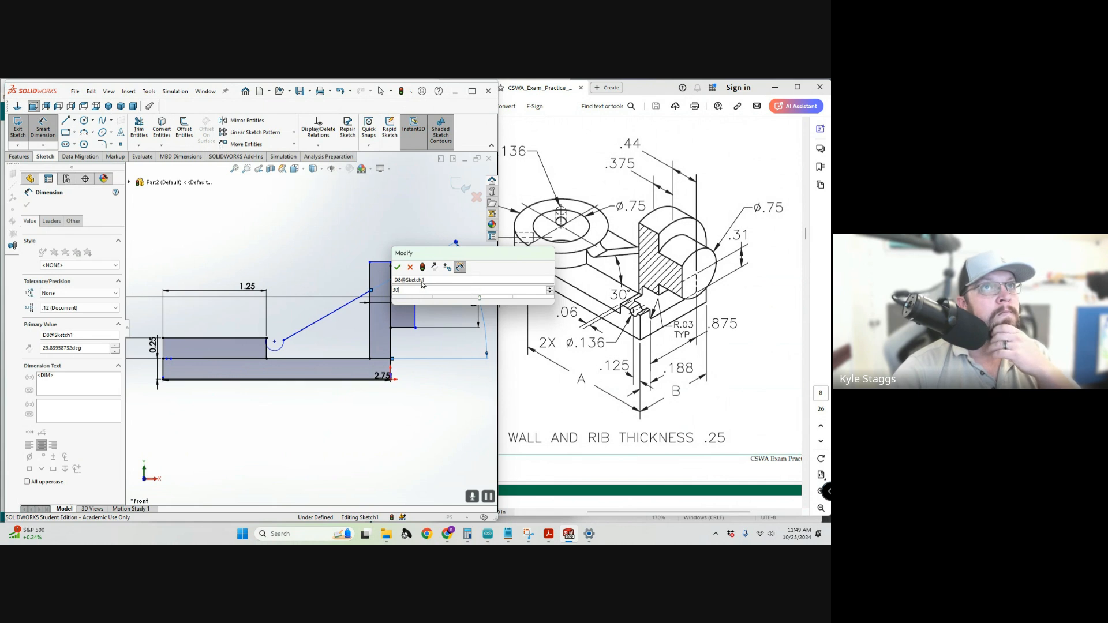
key(Return)
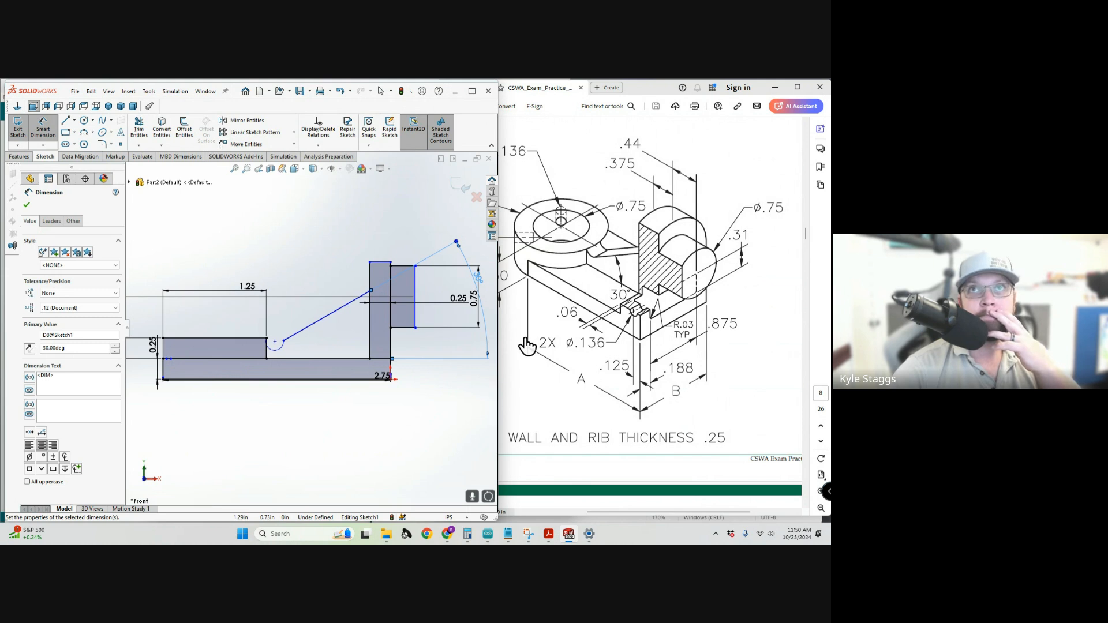
Dimension the vertical distance from the rib line's upper endpoint to the midpoint of the boss's outer edge as 0 in.
scroll(384, 295, down, 5)
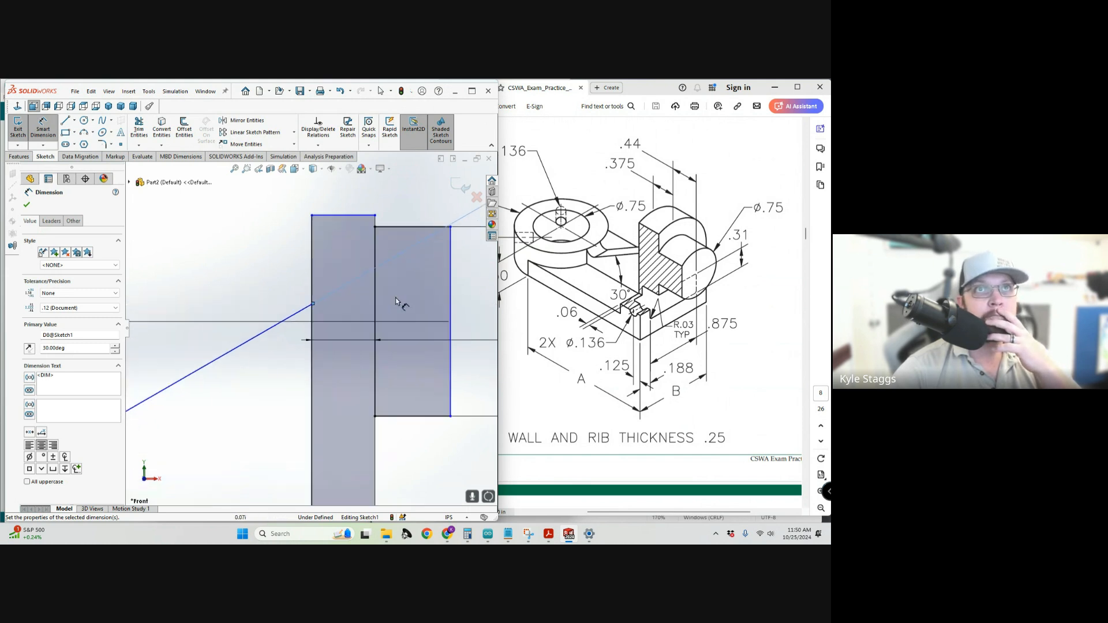
click(314, 305)
click(450, 322)
scroll(465, 324, up, 2)
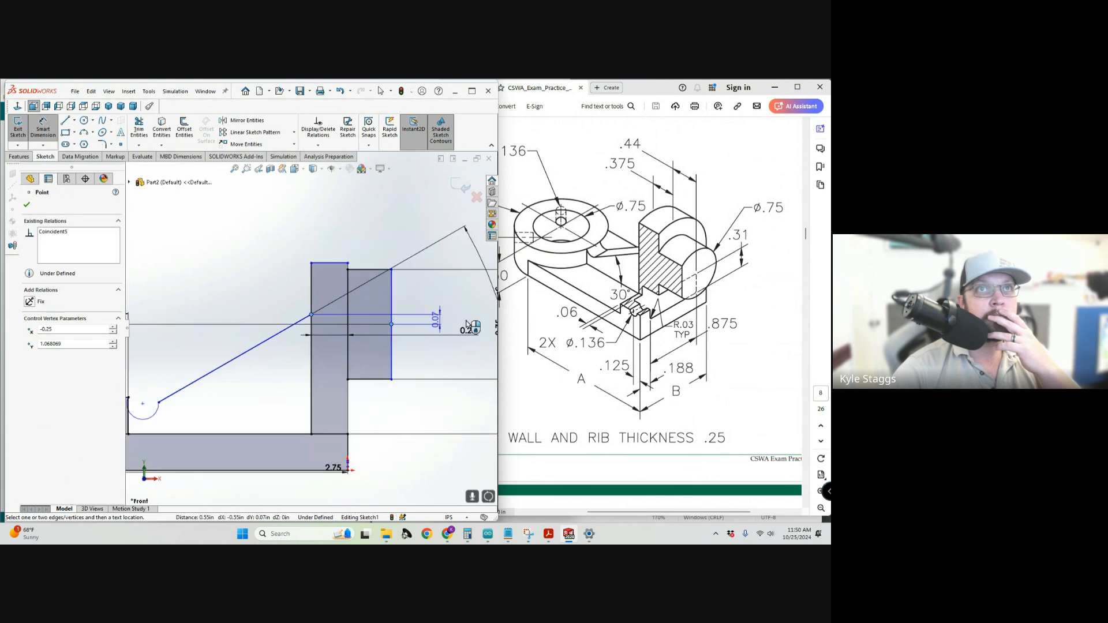
click(468, 326)
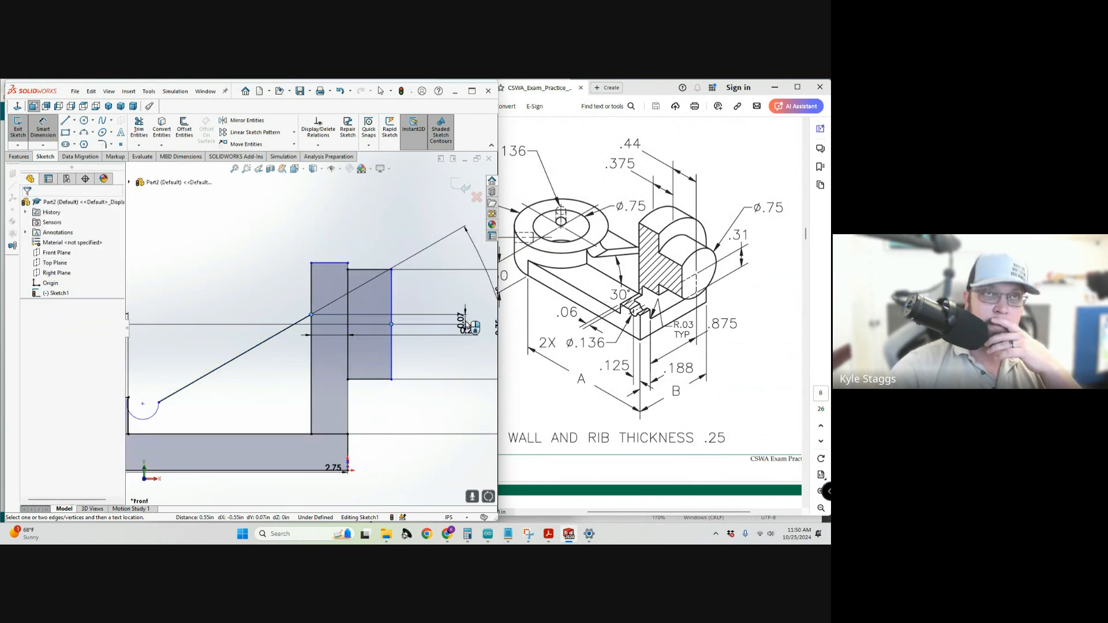
double_click(468, 325)
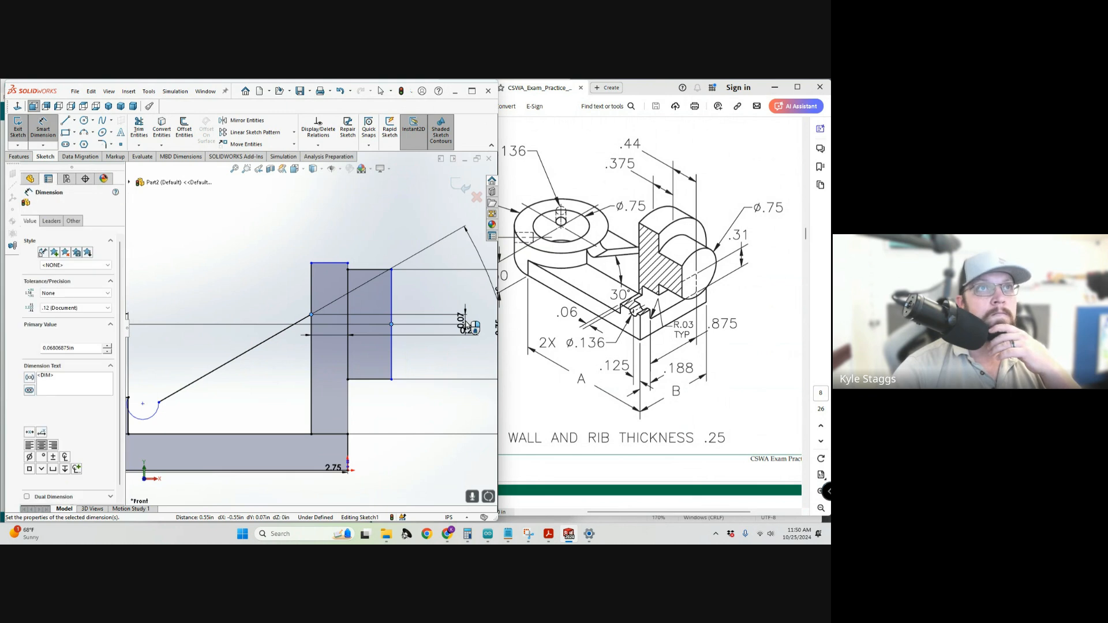
text(0)
key(Return)
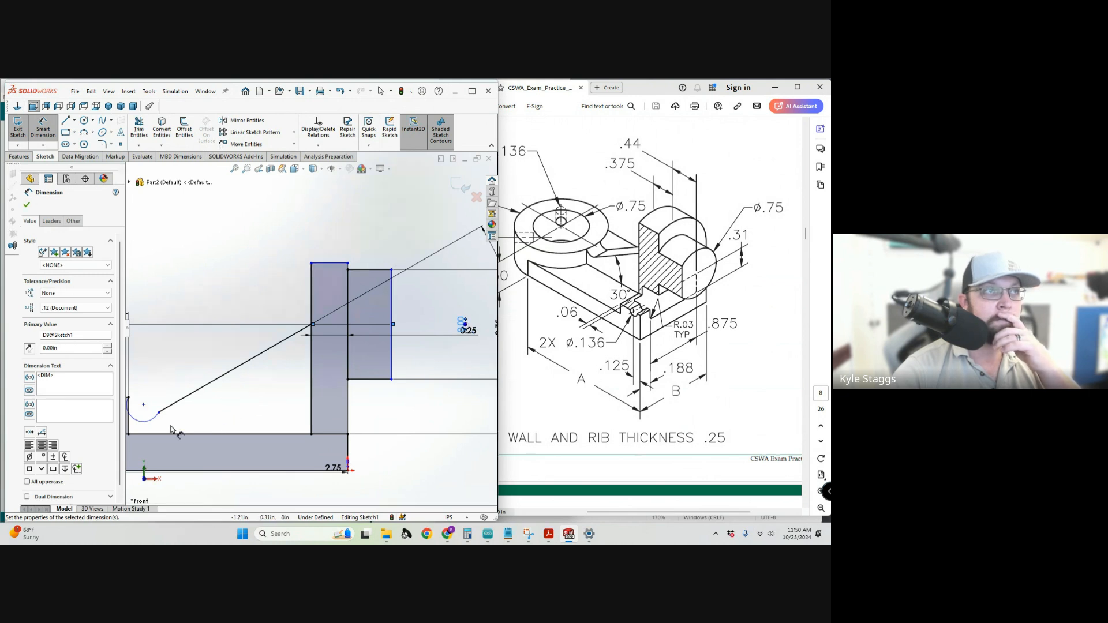
Examine the Question 2B isometric drawing and the wall and boss area of the sketch for the missing wall height.
scroll(174, 426, down, 1)
scroll(188, 405, up, 2)
scroll(236, 385, up, 1)
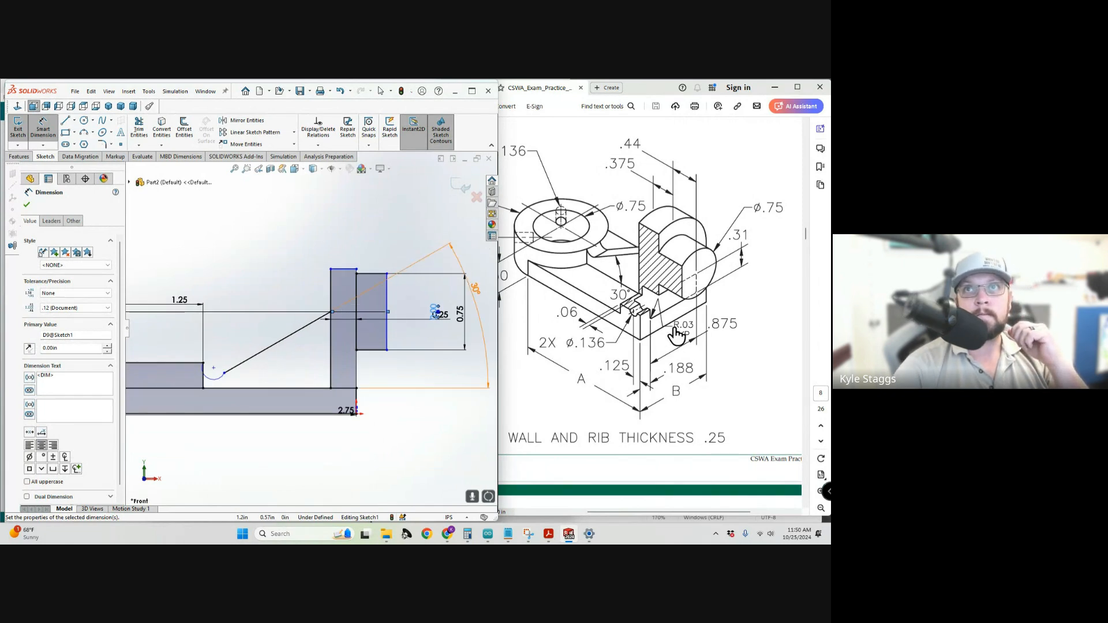
scroll(649, 300, up, 1)
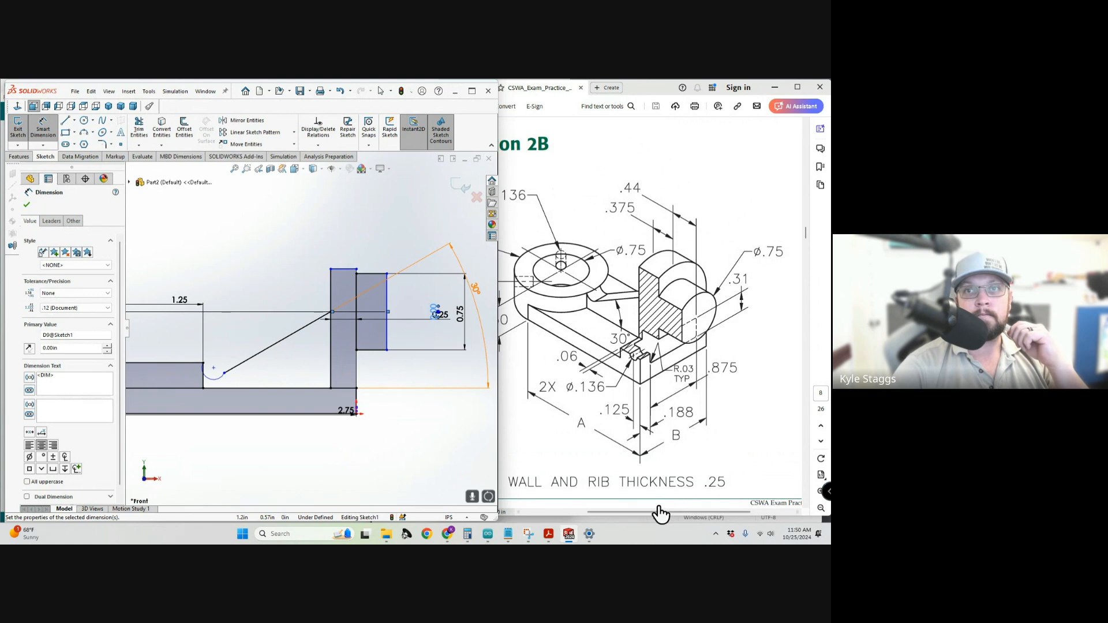
drag(659, 512, 635, 505)
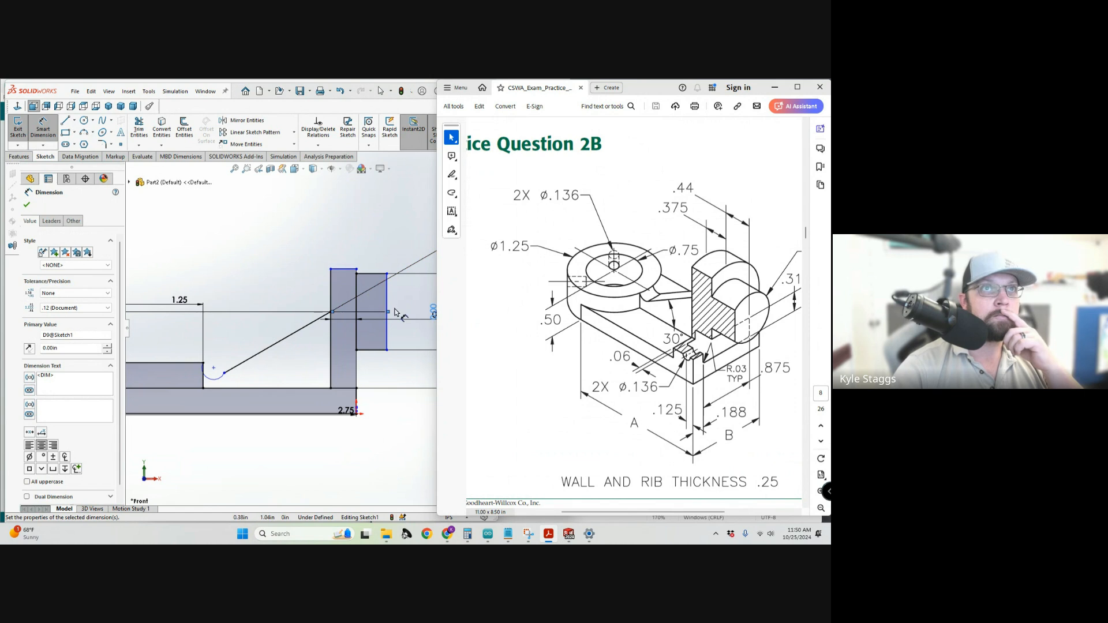
scroll(388, 313, down, 3)
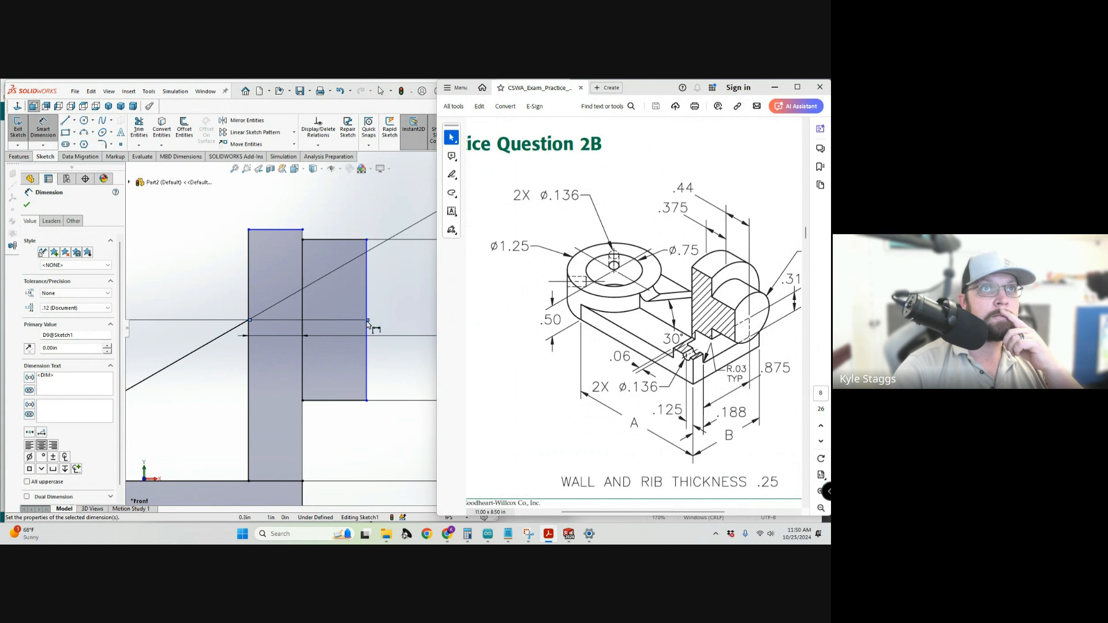
scroll(368, 323, up, 5)
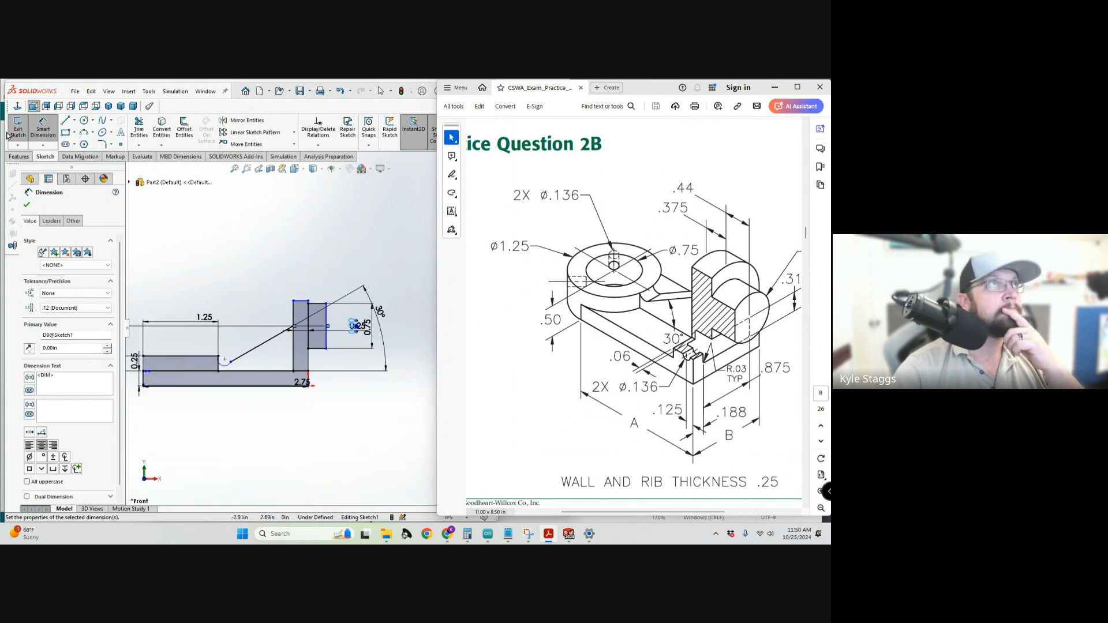
Draw a horizontal centerline about 5 in long from the midpoint of the boss's outer edge past the ring's outer end.
click(76, 120)
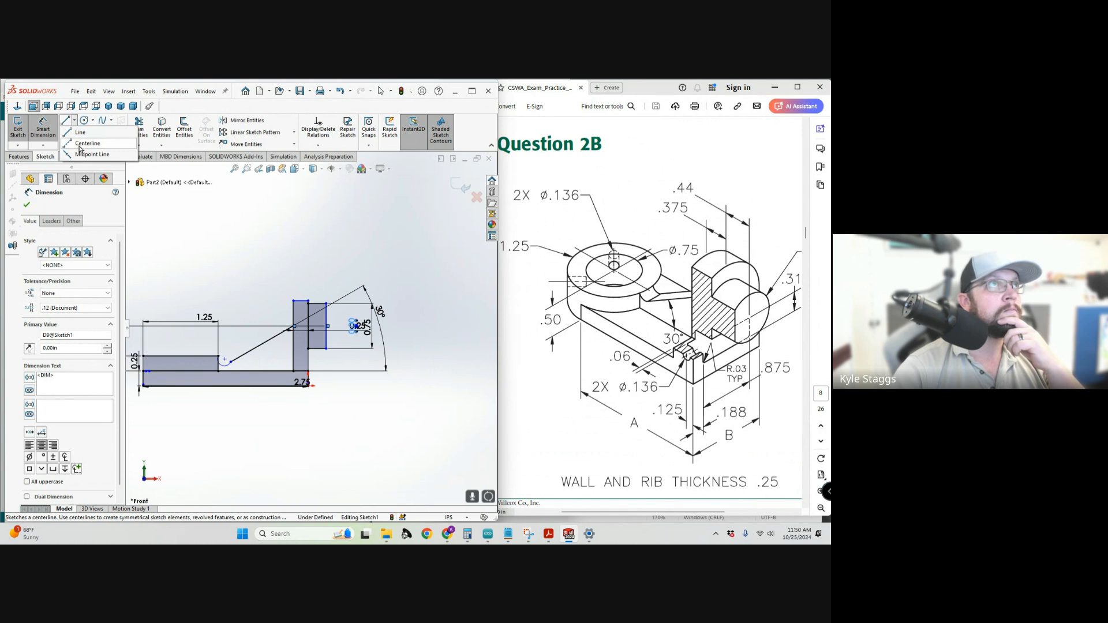
click(79, 145)
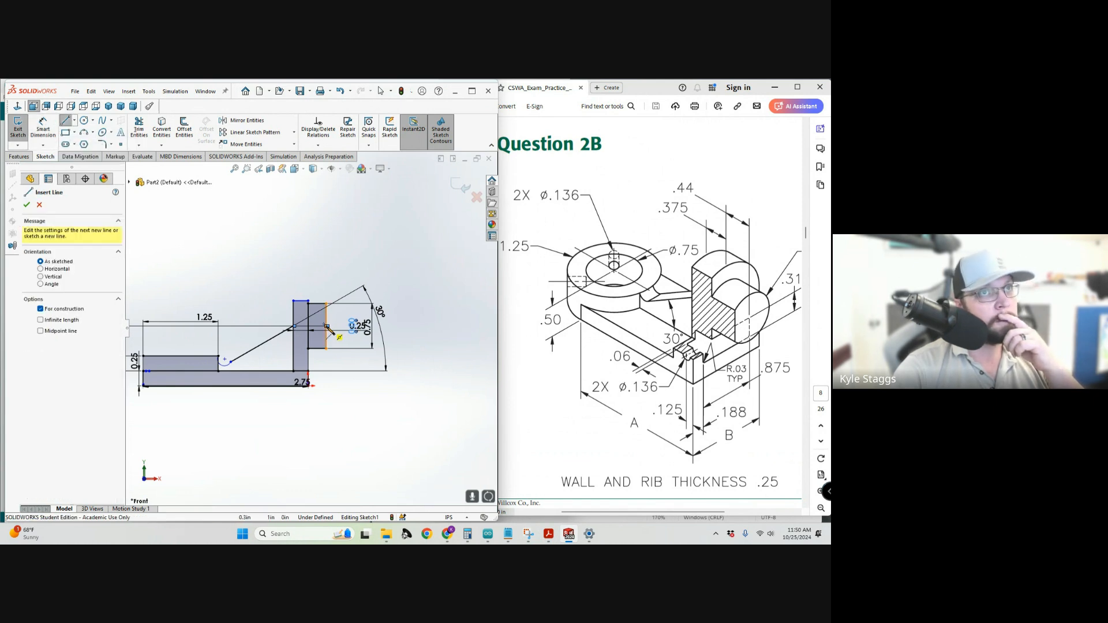
click(325, 327)
scroll(314, 326, up, 3)
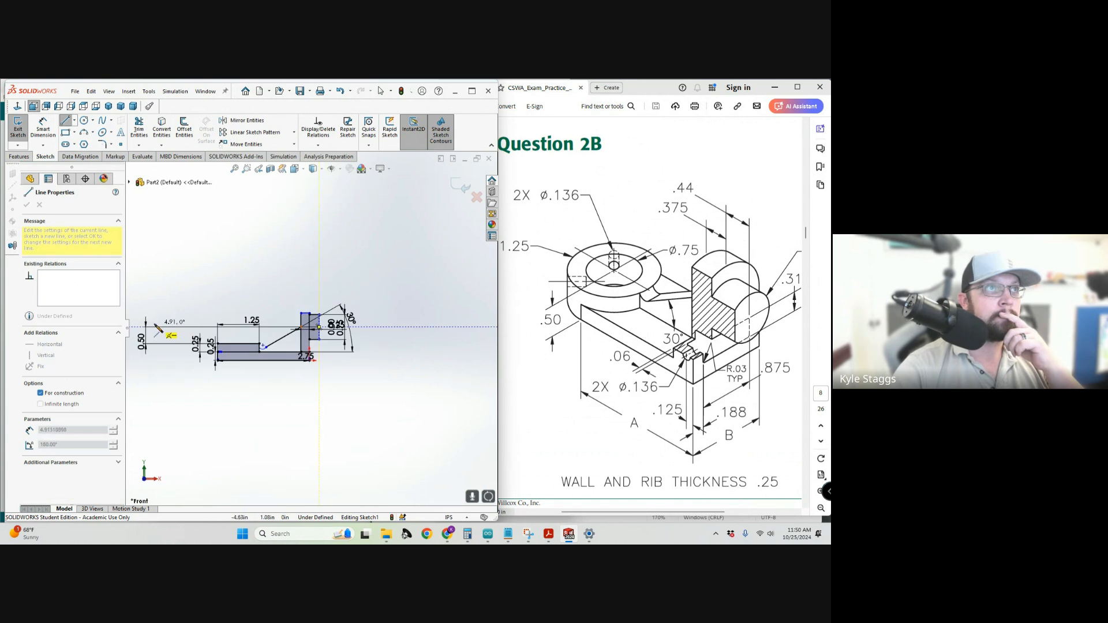
click(146, 328)
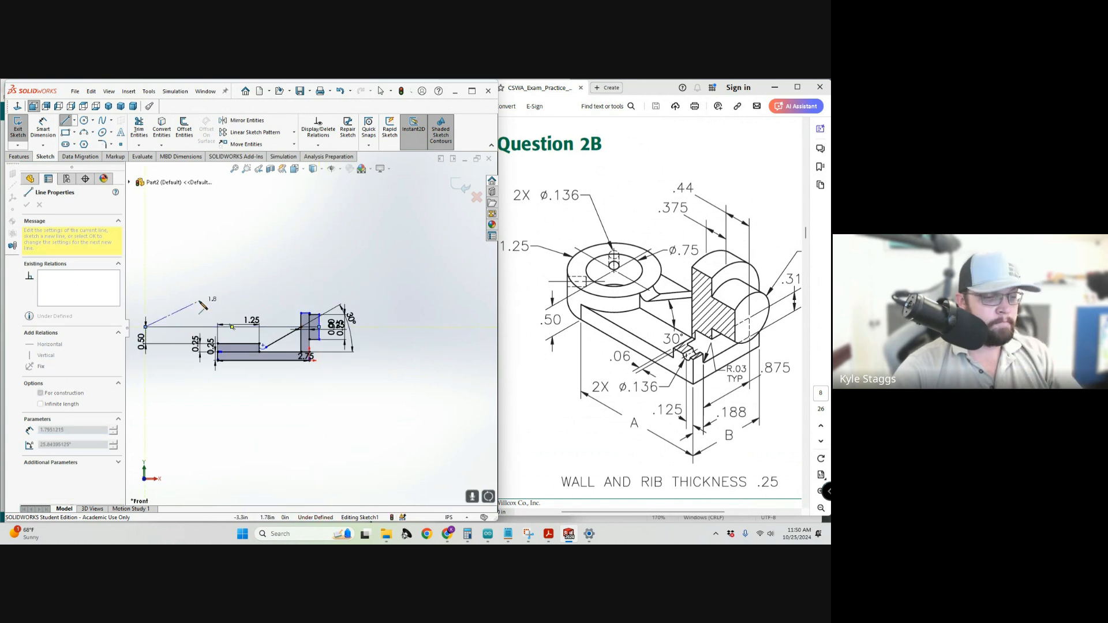
key(Escape)
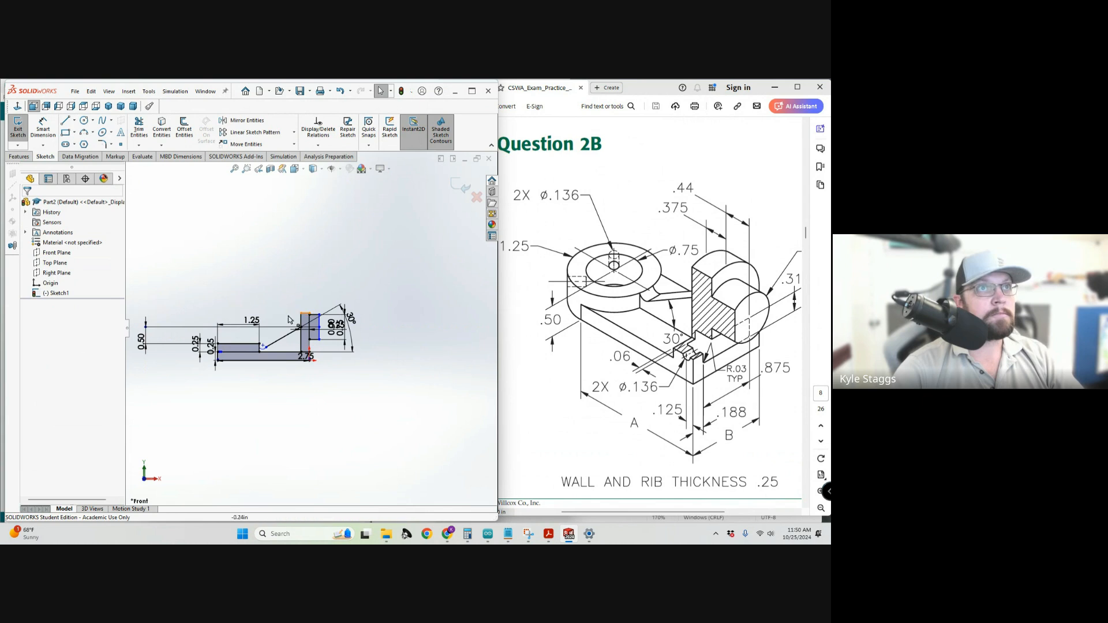
Draw another horizontal centerline about 3.2 in long from the boss's outer-edge midpoint to just beyond the ring's outer end.
scroll(263, 319, down, 5)
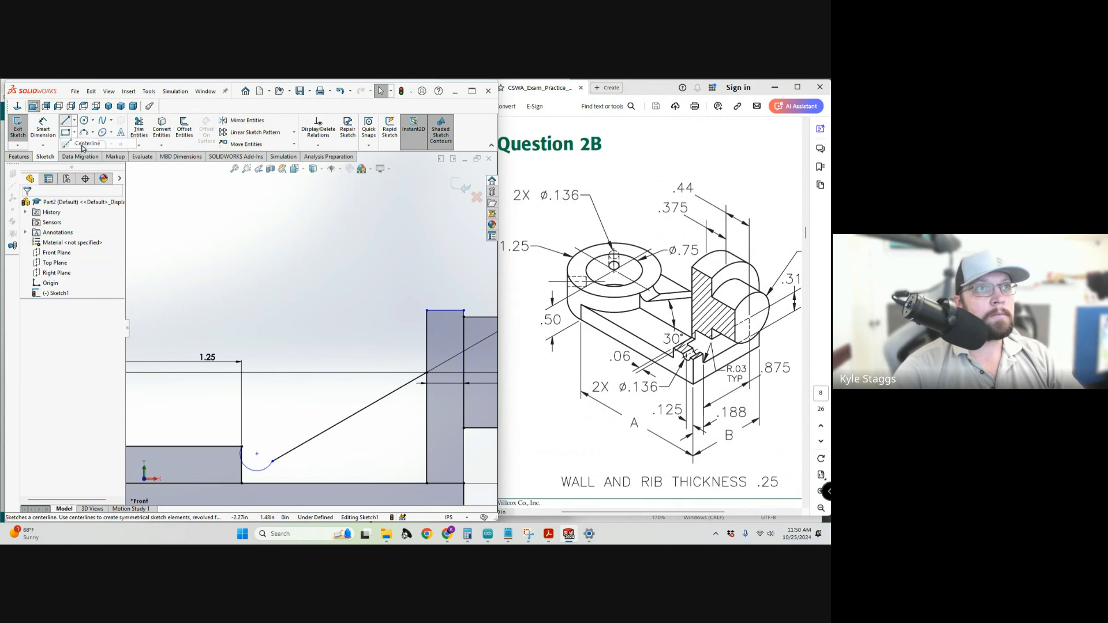
key(Return)
scroll(311, 326, up, 3)
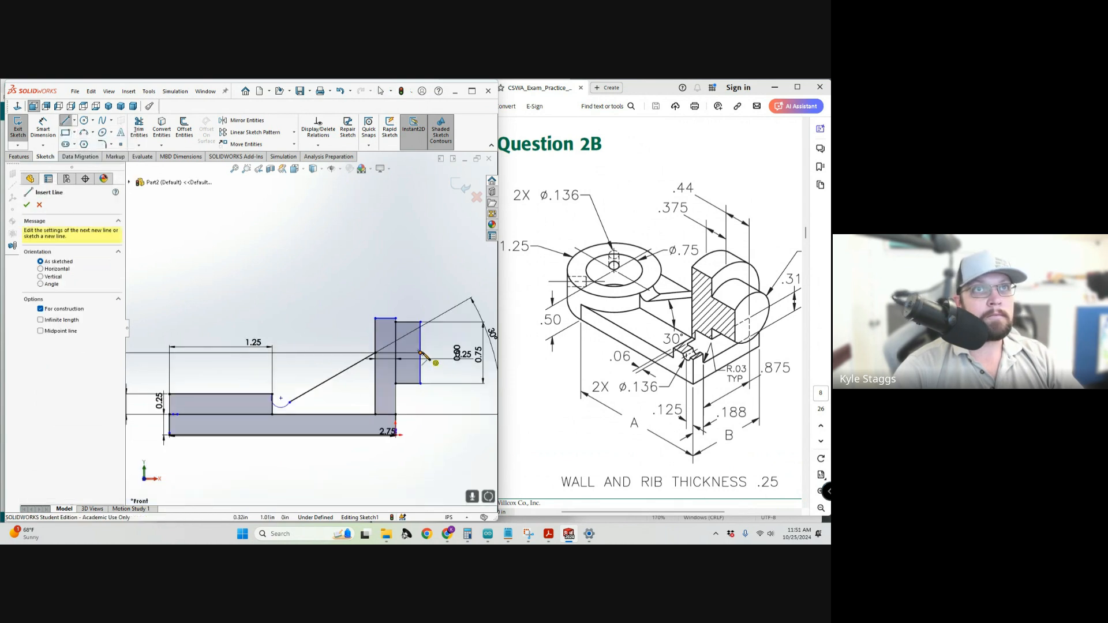
click(420, 353)
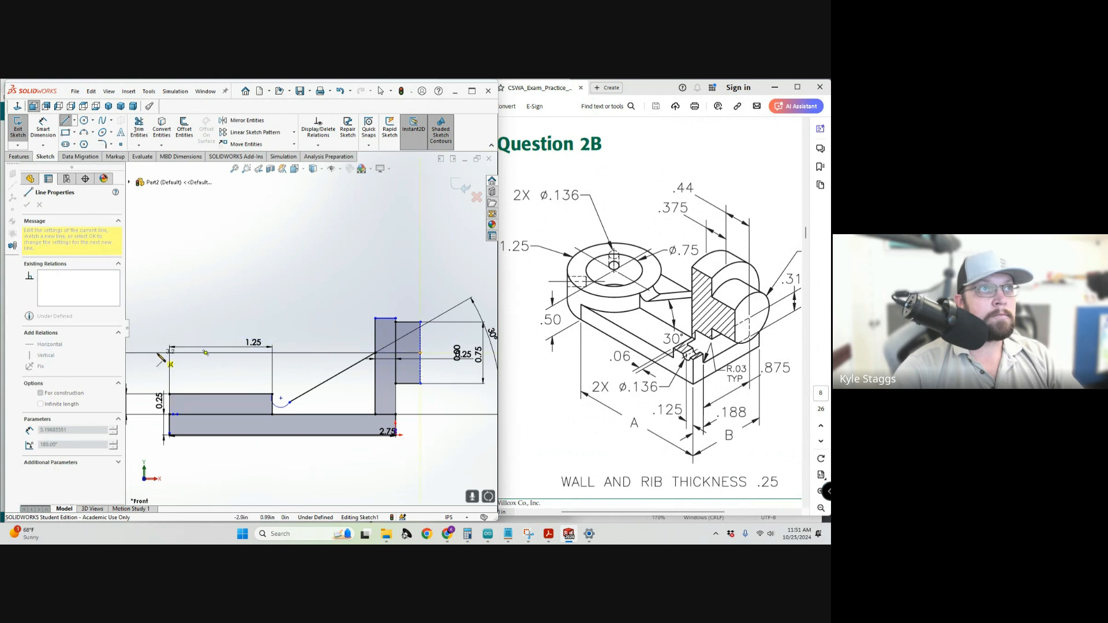
click(158, 353)
key(Escape)
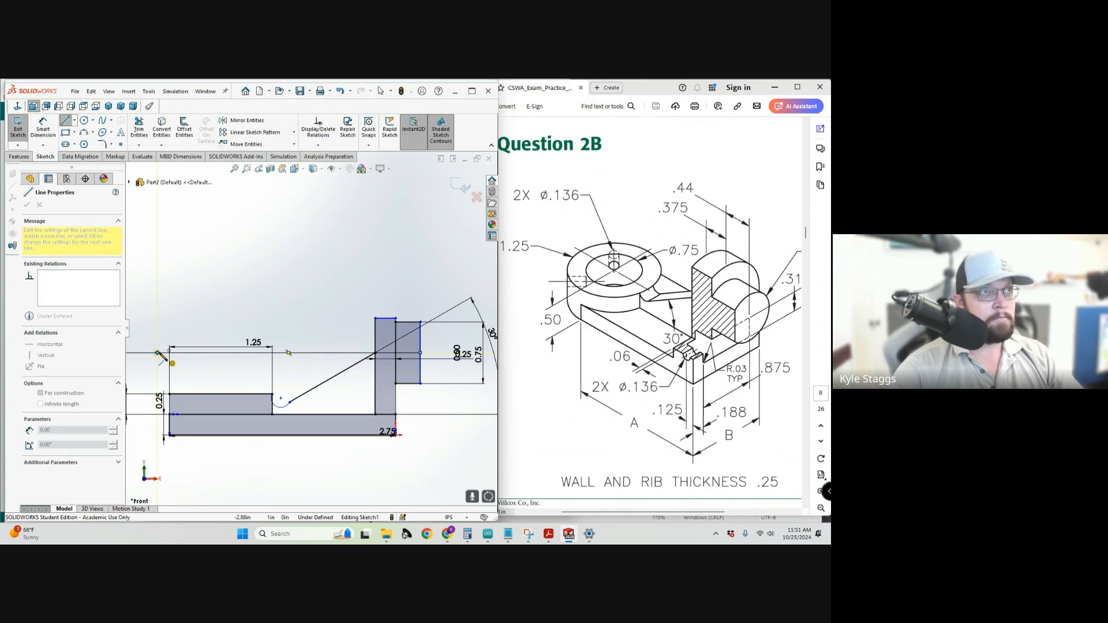
key(Escape)
scroll(417, 352, up, 5)
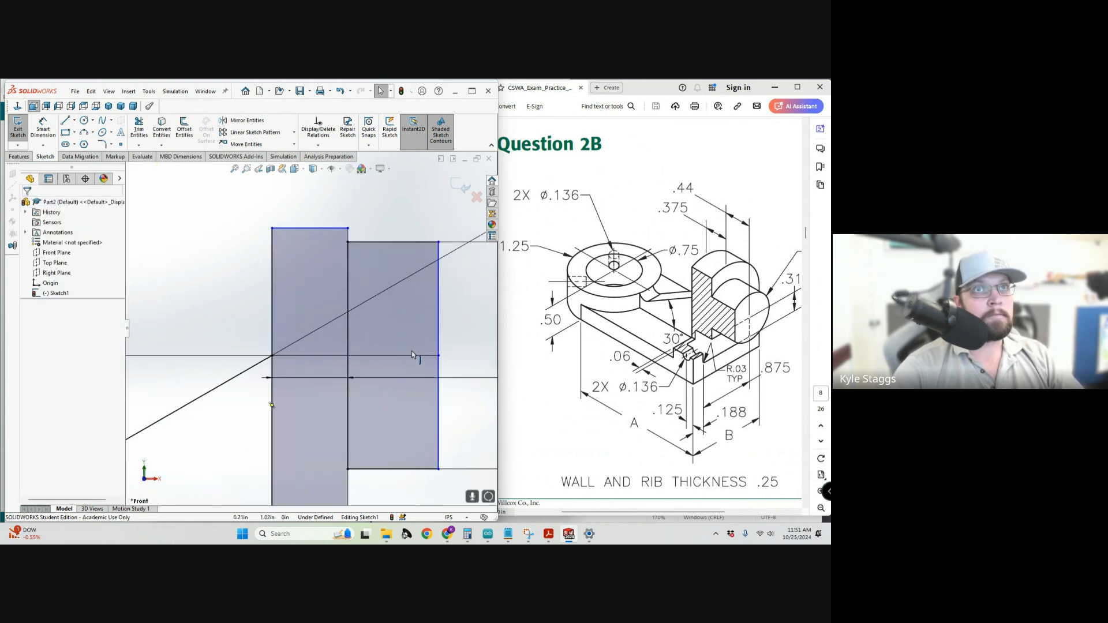
Dimension the distance from the horizontal centerline to the wall's top edge as 1.25/2 in.
click(52, 128)
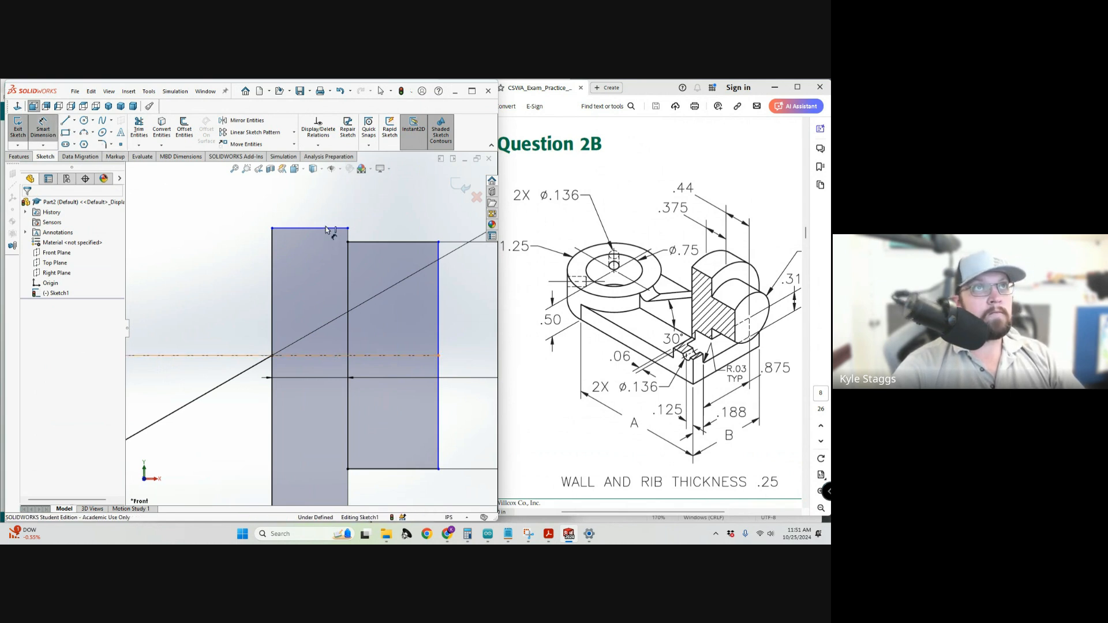
click(327, 358)
scroll(221, 233, down, 2)
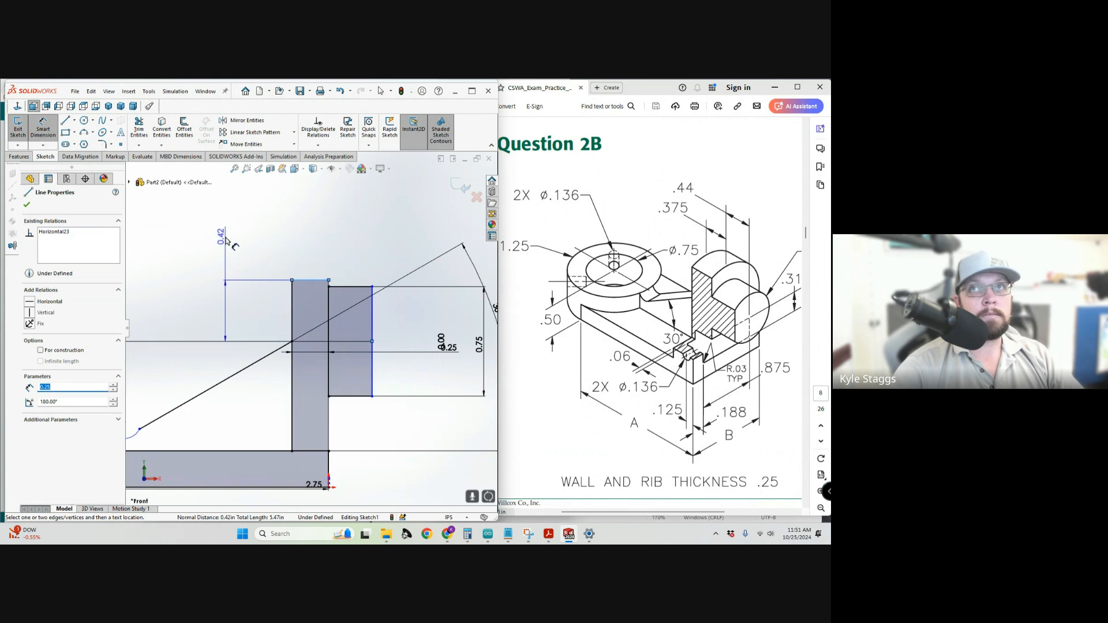
click(217, 266)
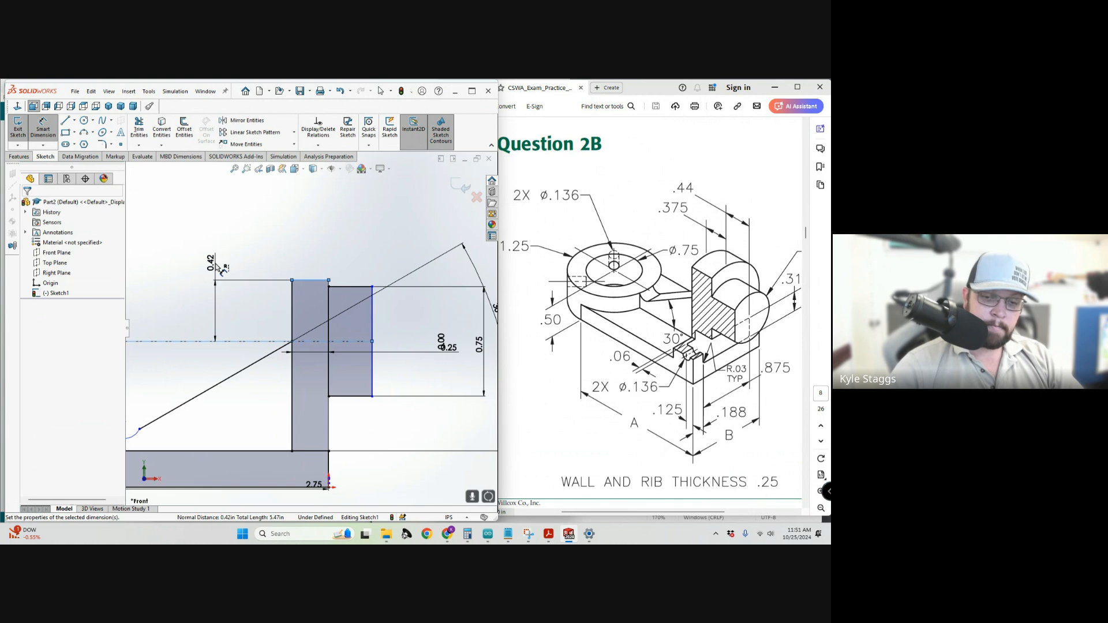
click(218, 266)
double_click(218, 267)
text(1)
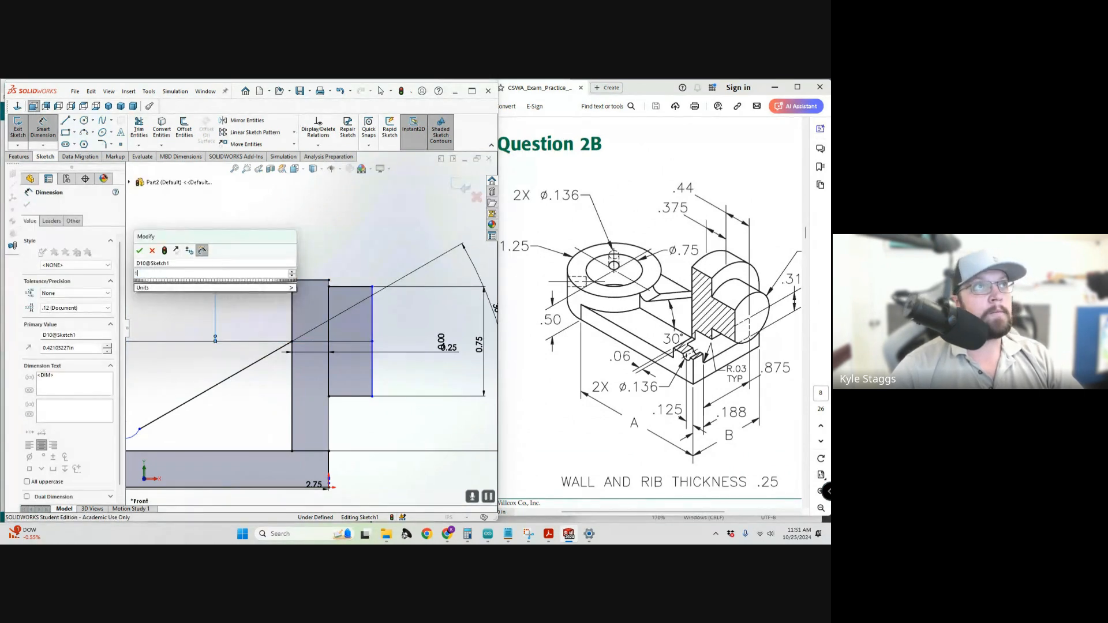
text(.25)
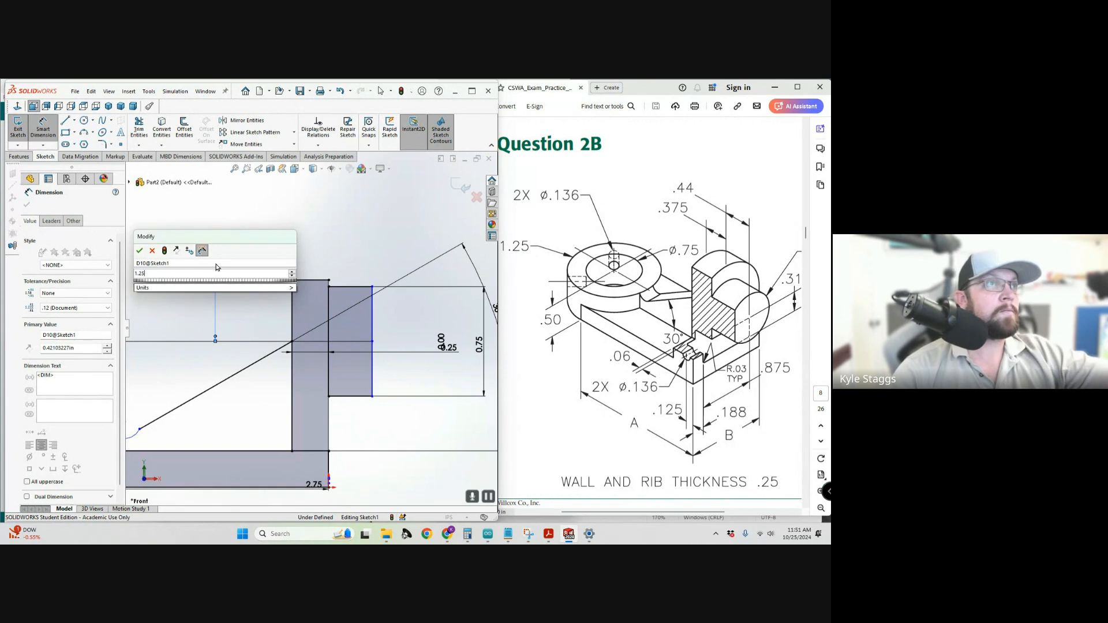
text(/2)
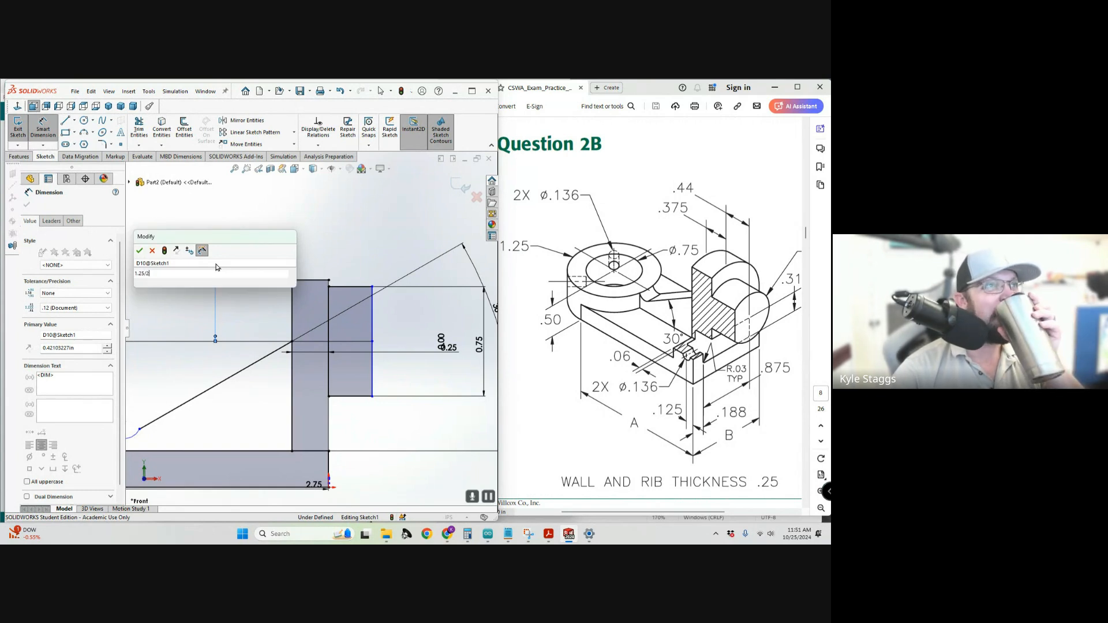
key(Return)
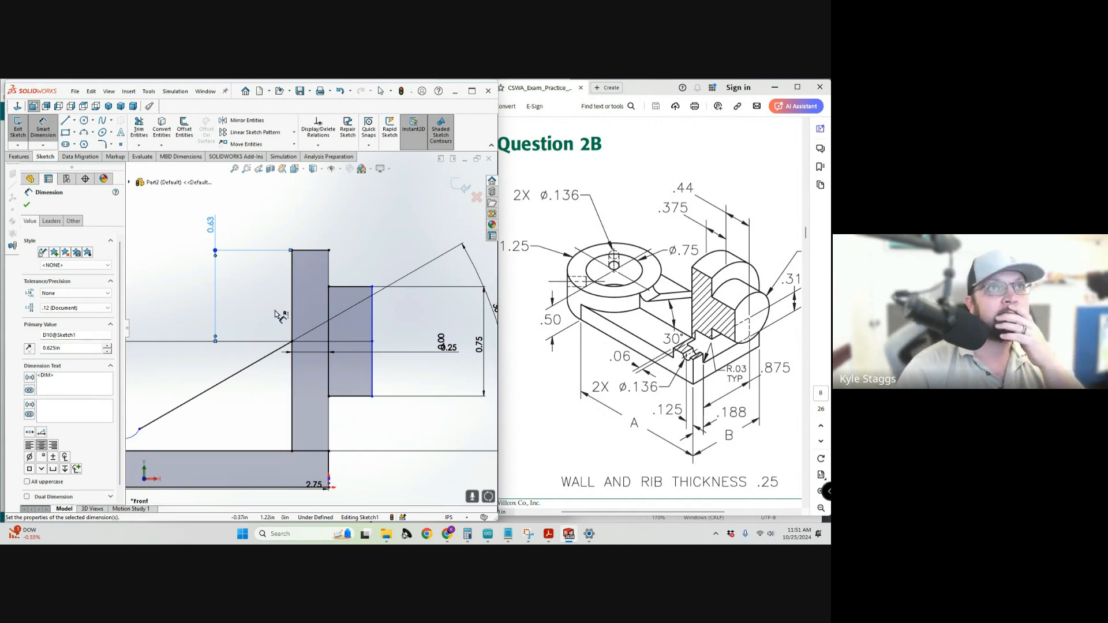
scroll(311, 315, up, 1)
scroll(317, 314, up, 2)
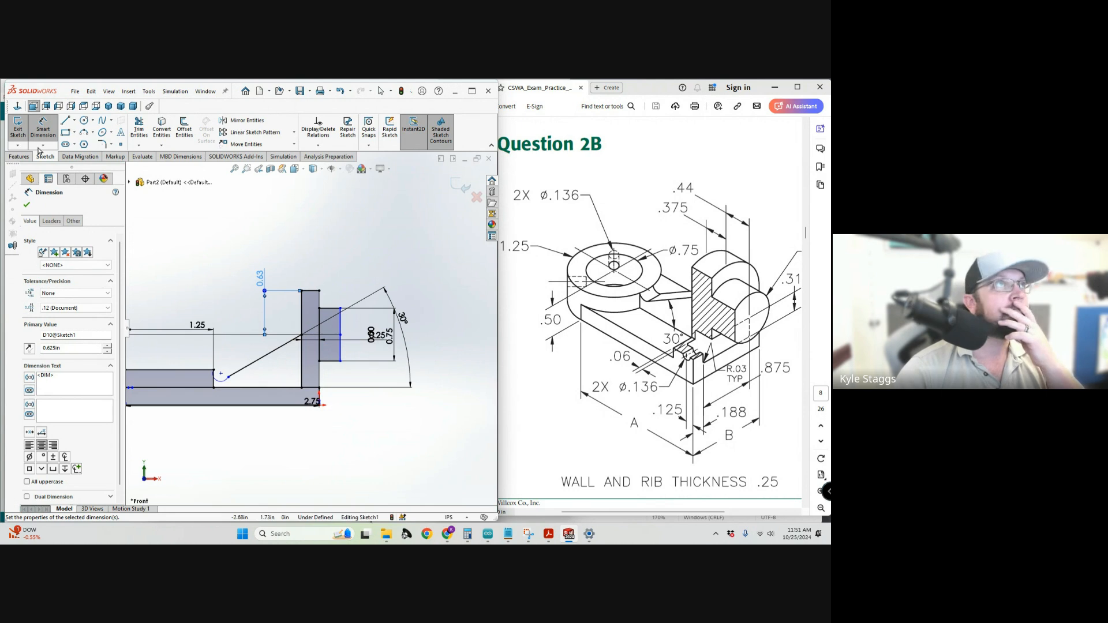
Dimension the boss's horizontal depth from the wall's outer face as 0.44 in.
click(45, 132)
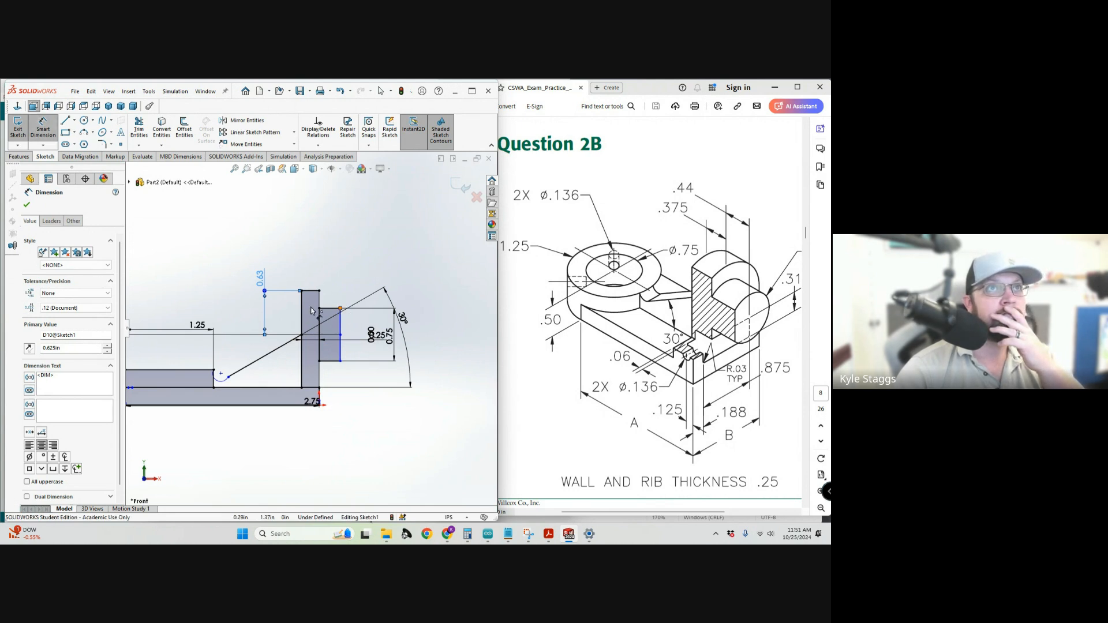
click(323, 309)
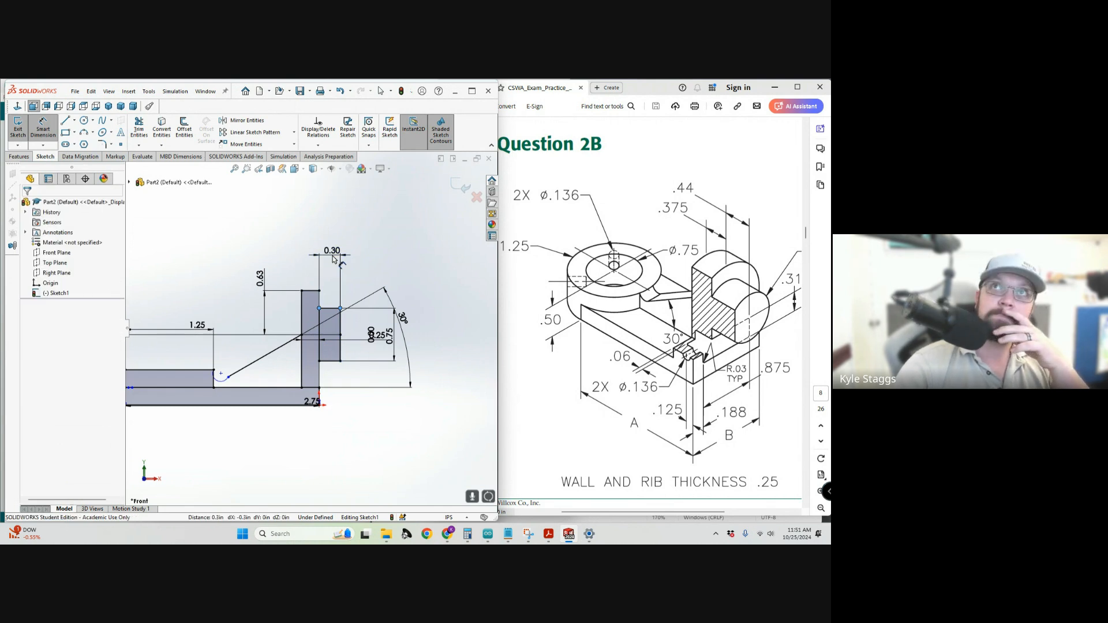
click(333, 258)
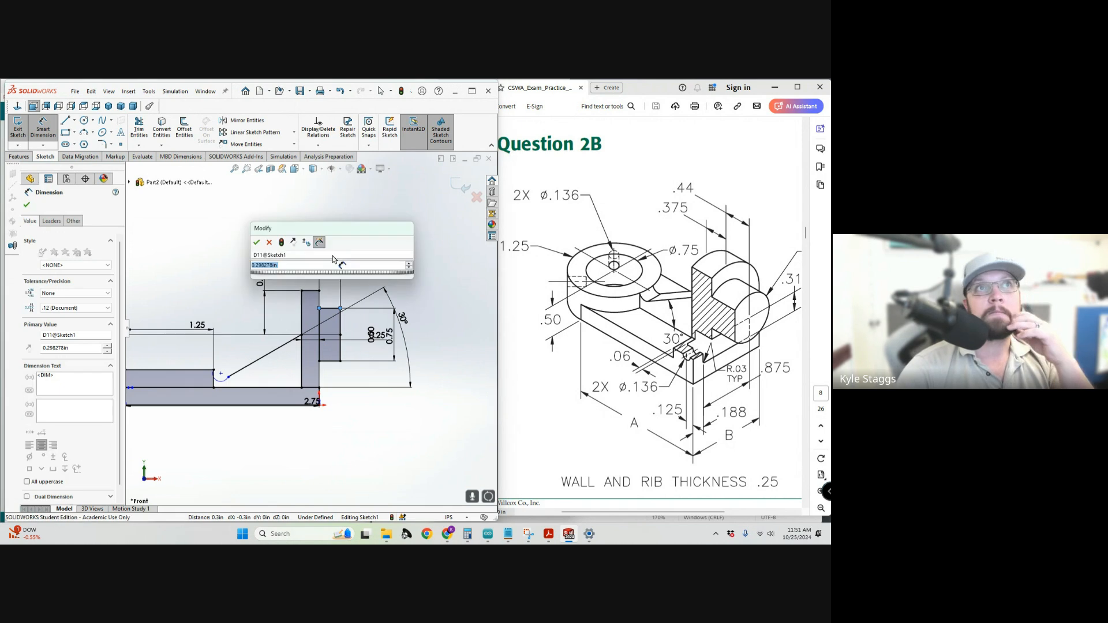
text(.44)
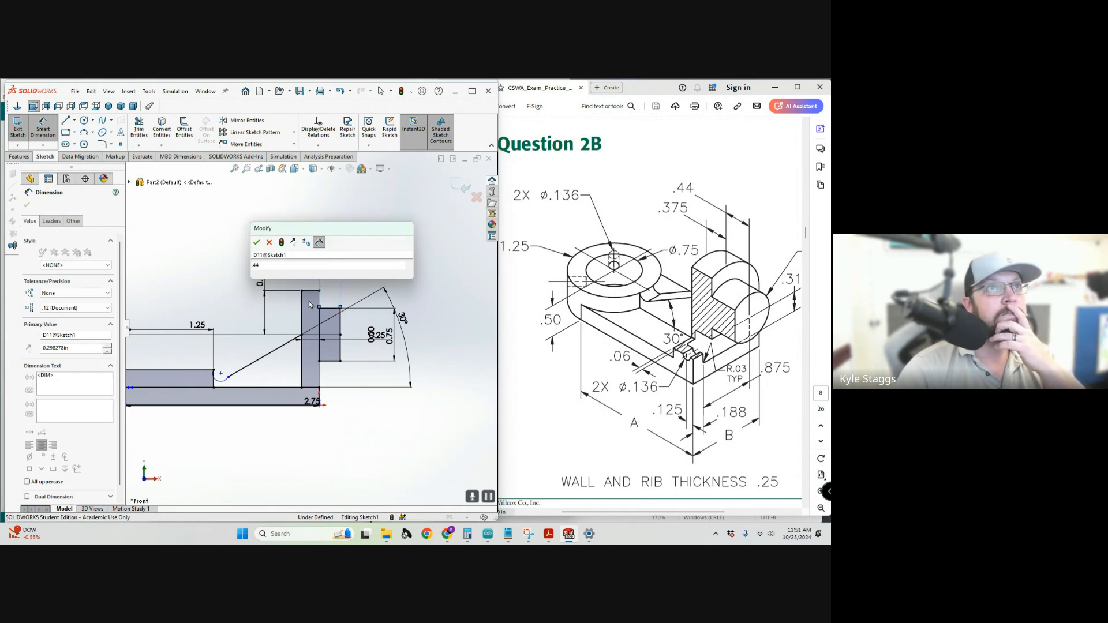
key(Escape)
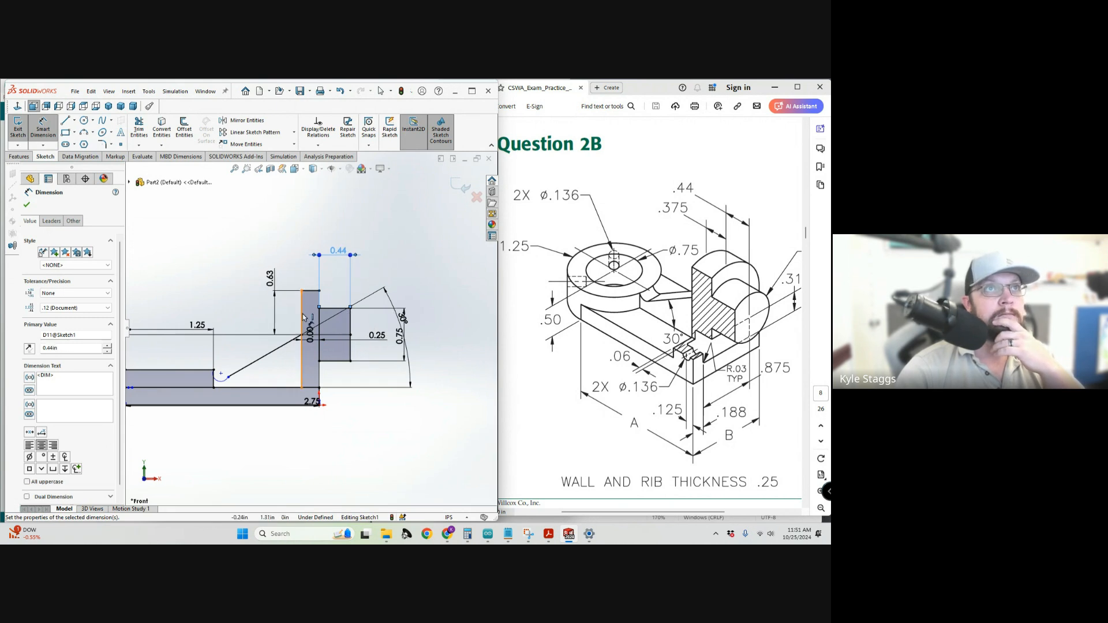
click(319, 310)
click(301, 304)
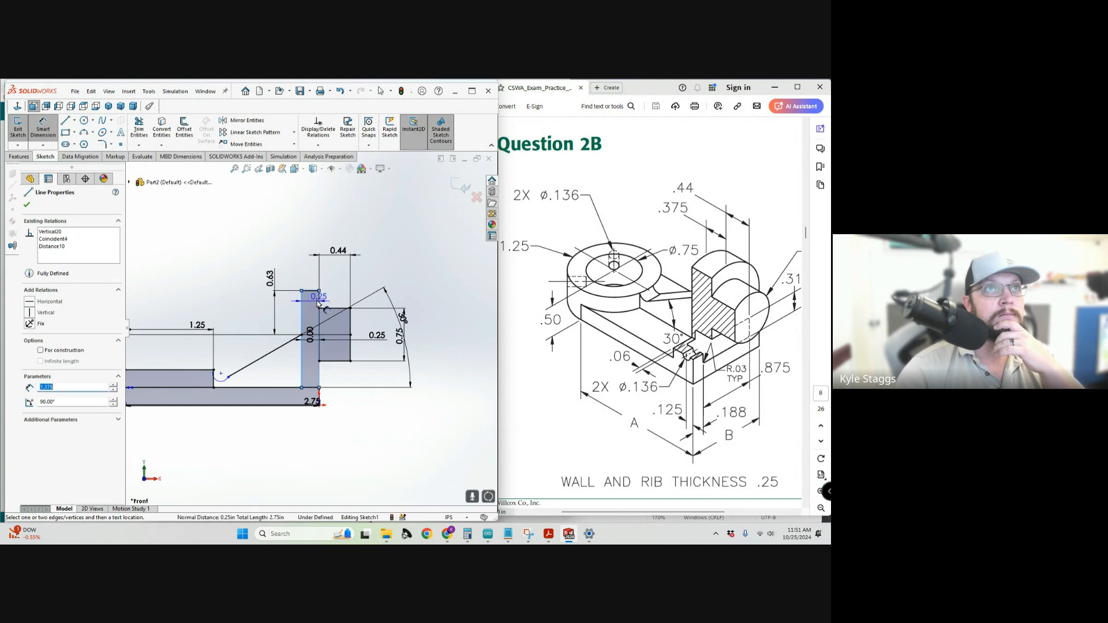
click(301, 251)
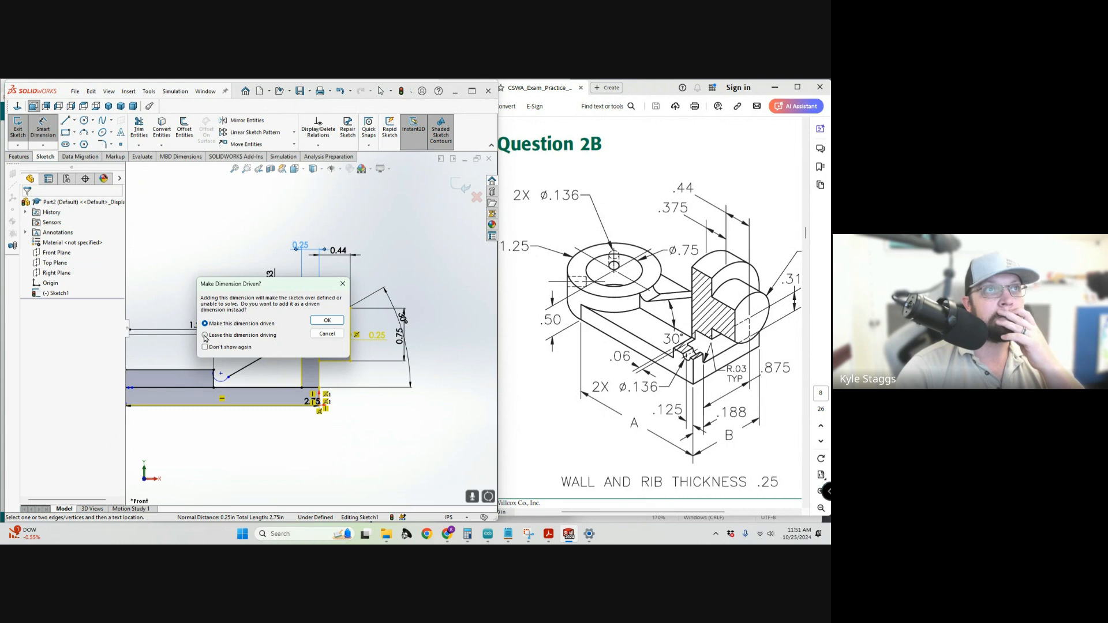
click(327, 334)
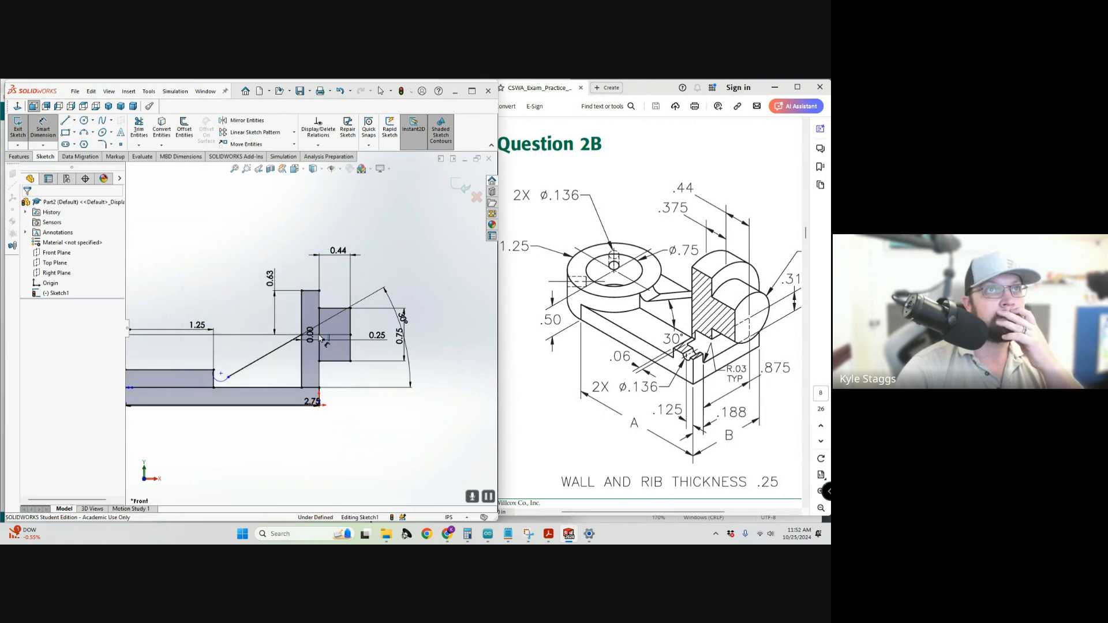
Set the wall's thickness dimension to 0.375 in.
scroll(321, 405, down, 5)
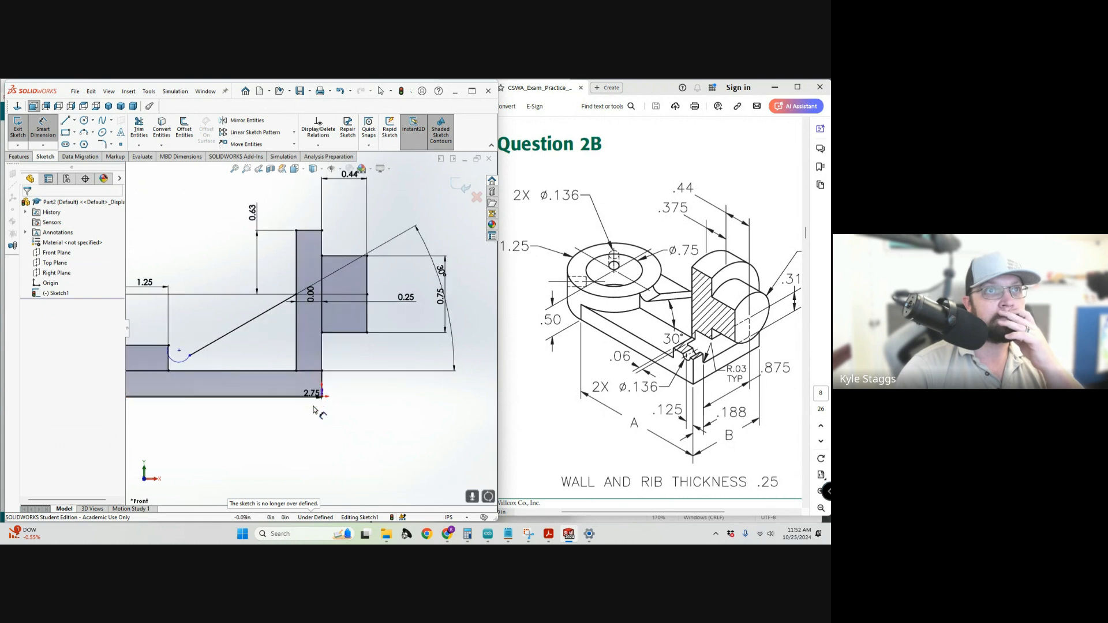
scroll(312, 324, up, 4)
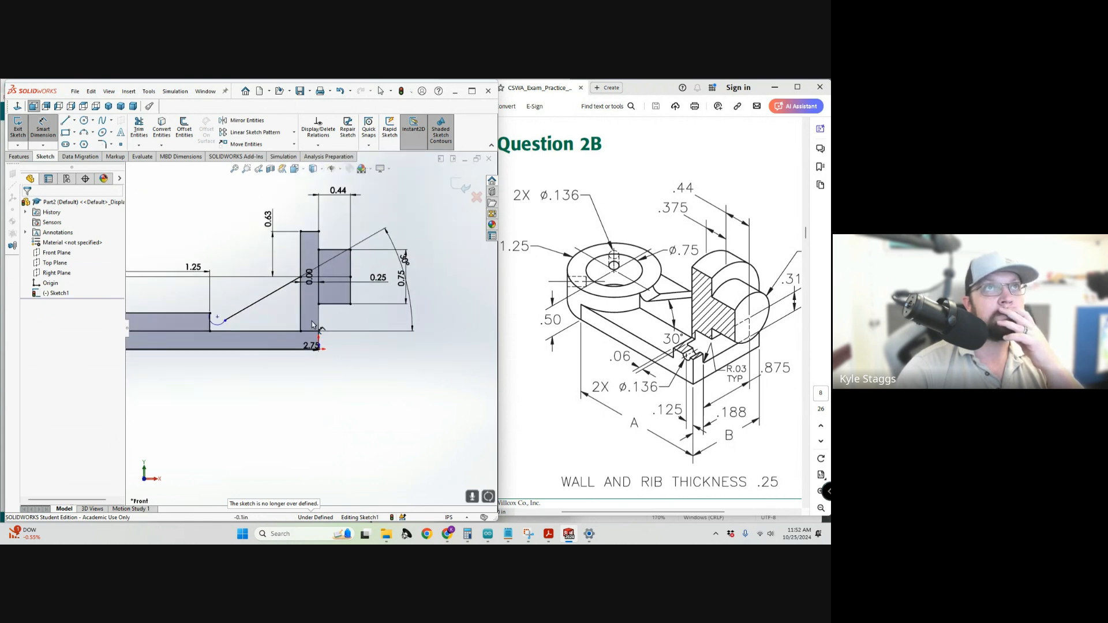
click(377, 279)
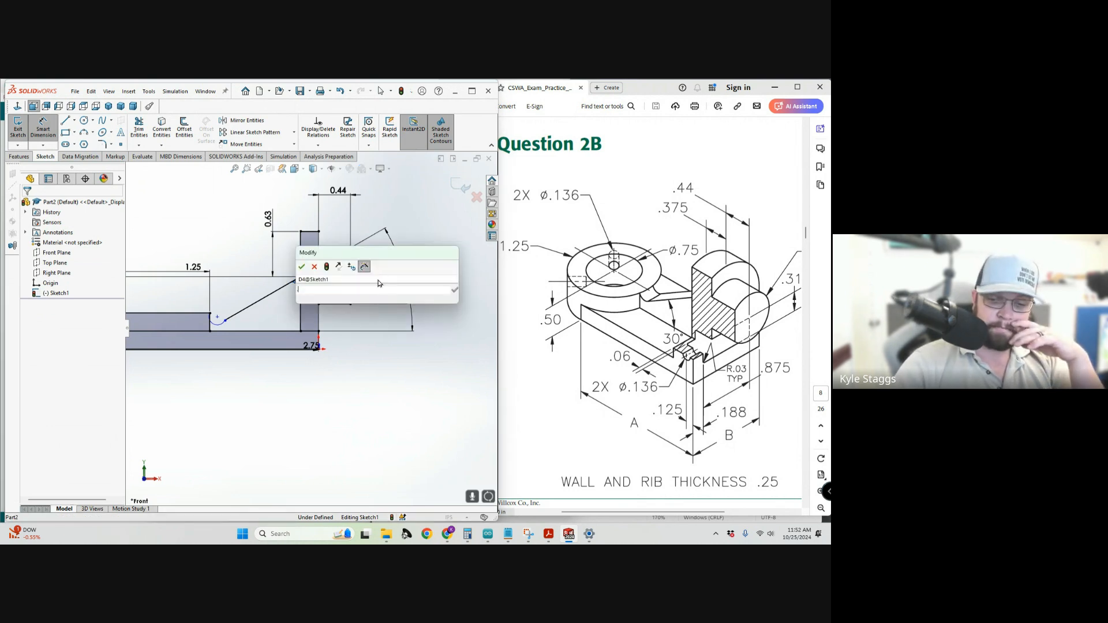
key(BackSpace)
text(.375)
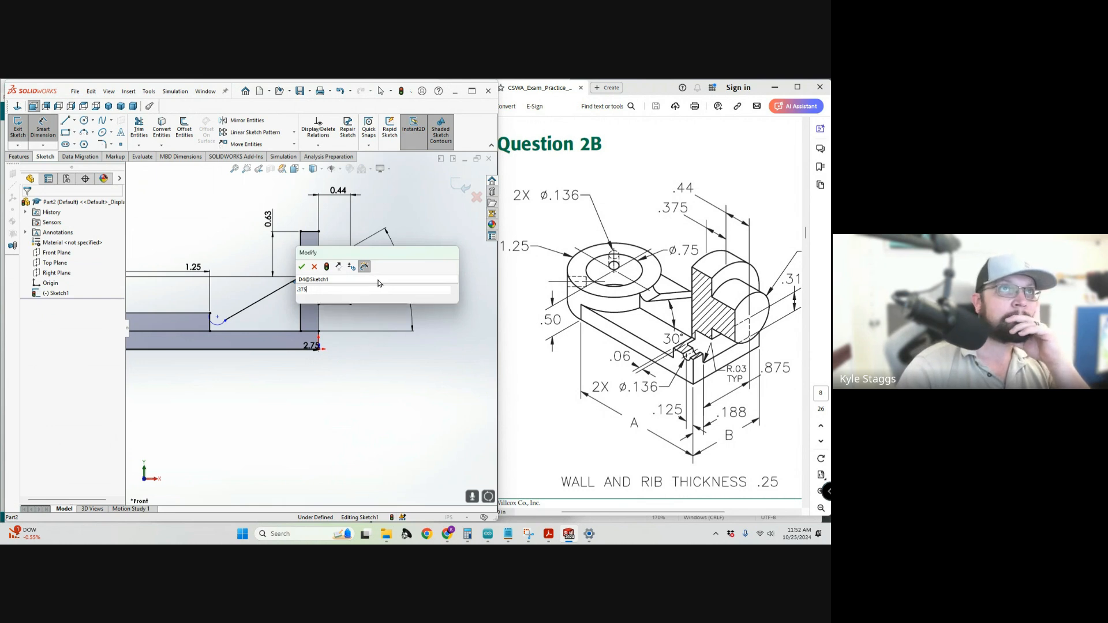
key(Return)
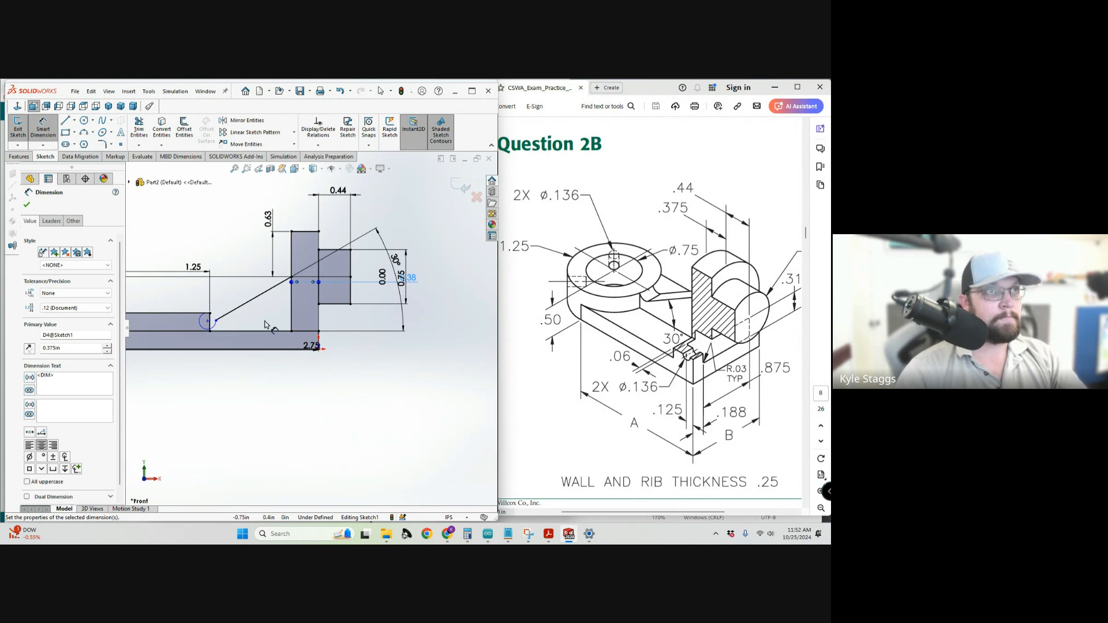
key(Escape)
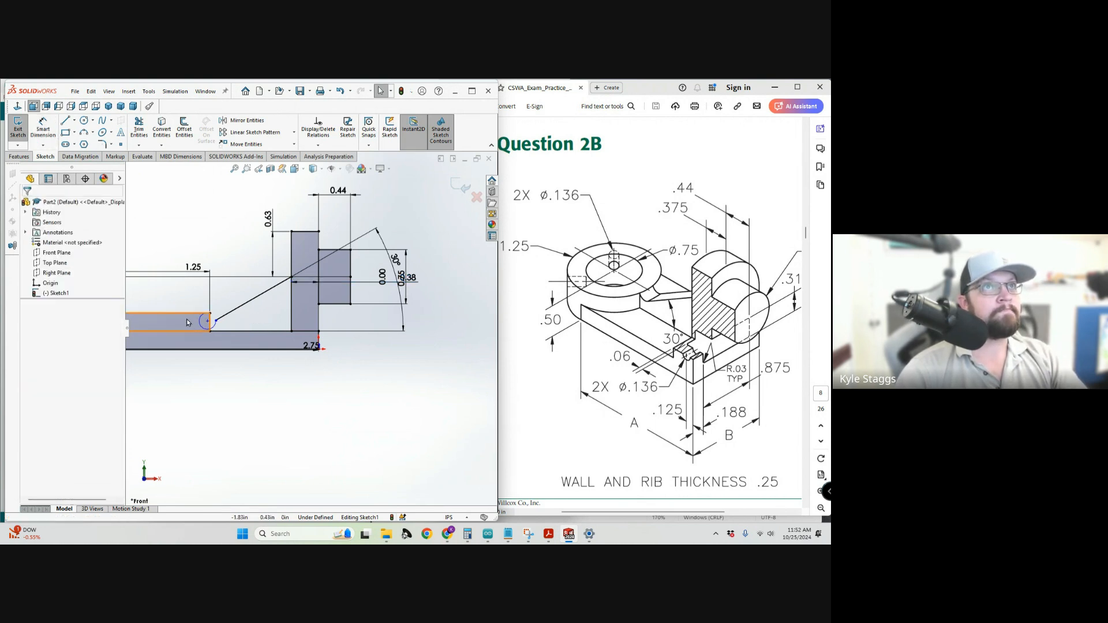
scroll(191, 324, down, 3)
scroll(309, 311, up, 3)
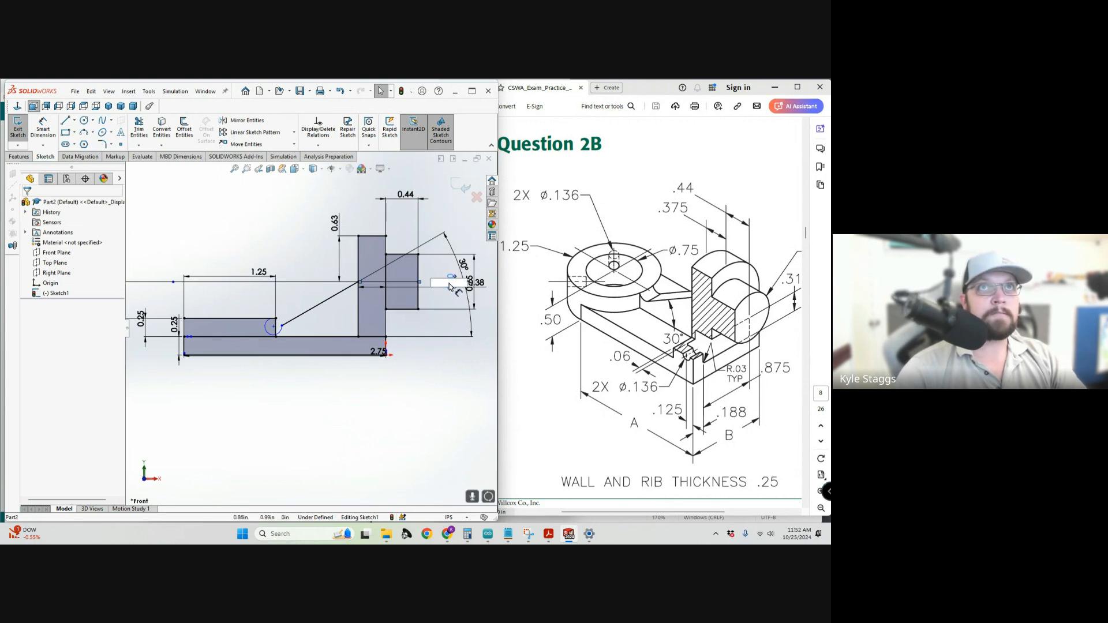
key(Return)
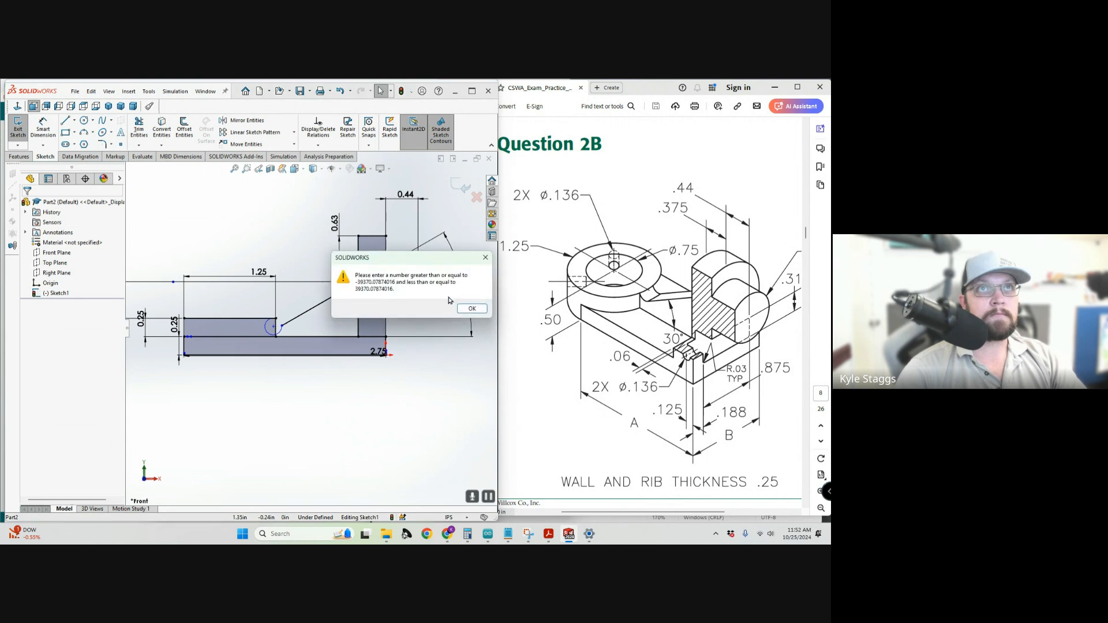
click(470, 309)
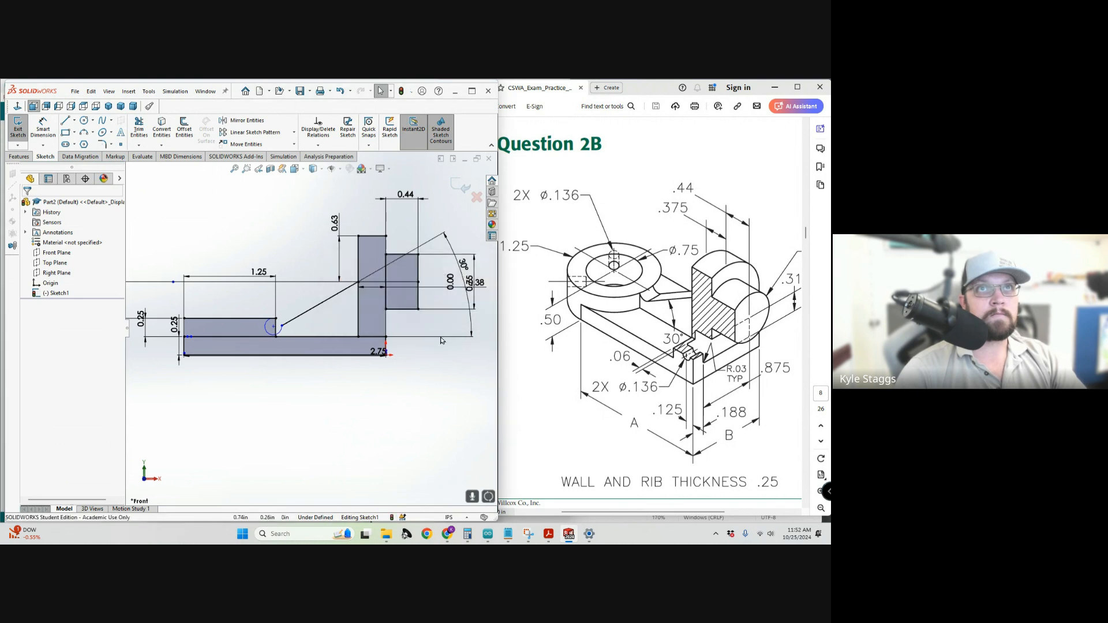
Delete the 0.00 in dimension beside the boss's centerline.
click(461, 266)
scroll(470, 275, down, 5)
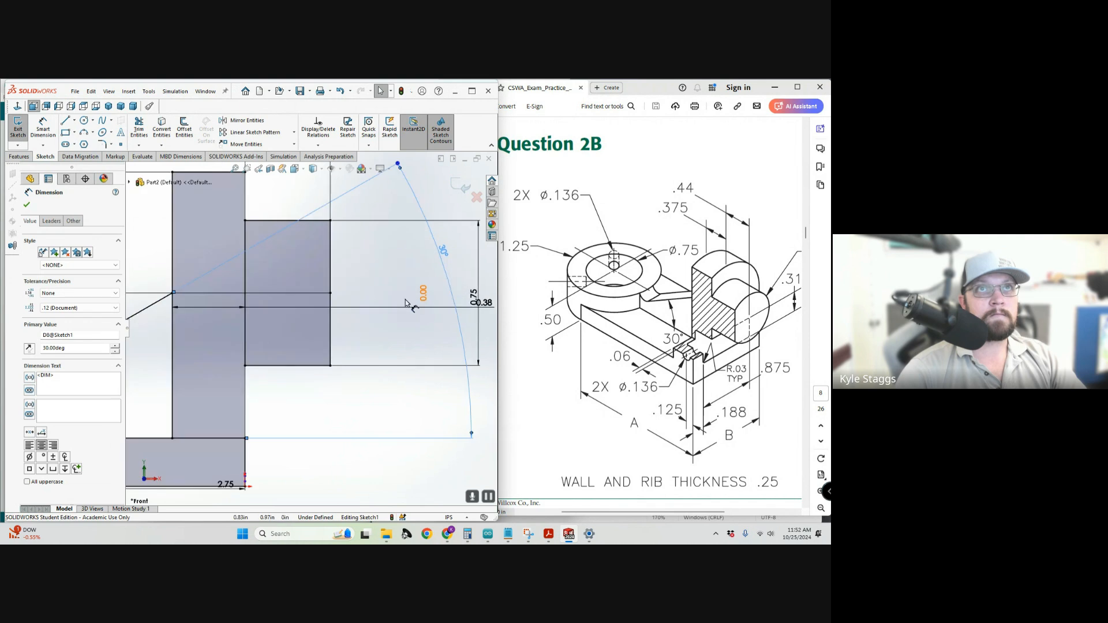
scroll(424, 298, down, 1)
click(426, 293)
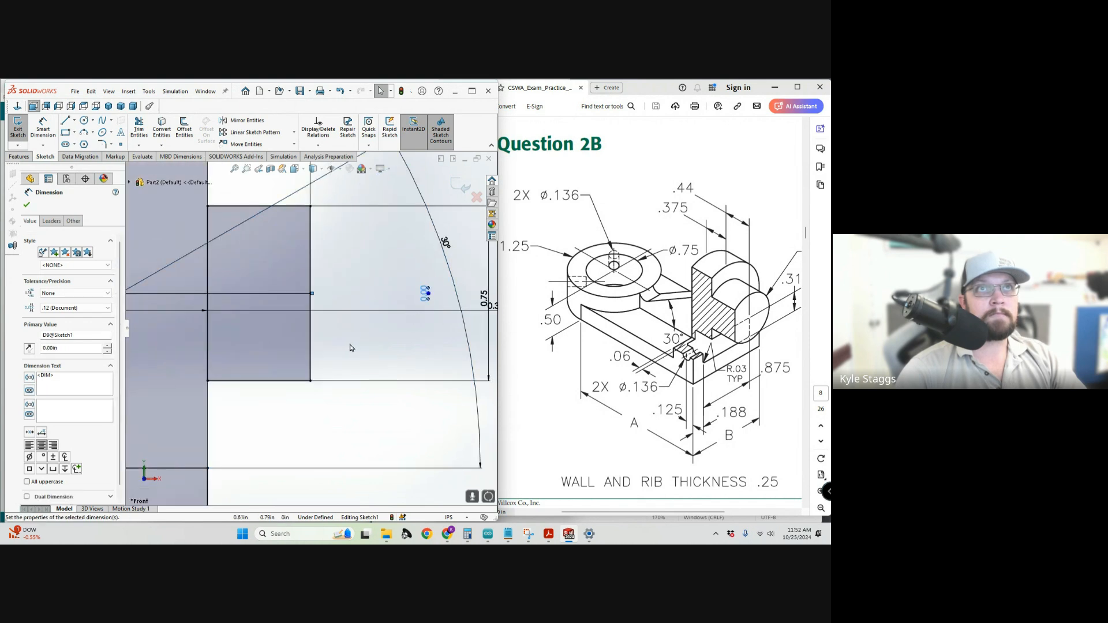
key(Escape)
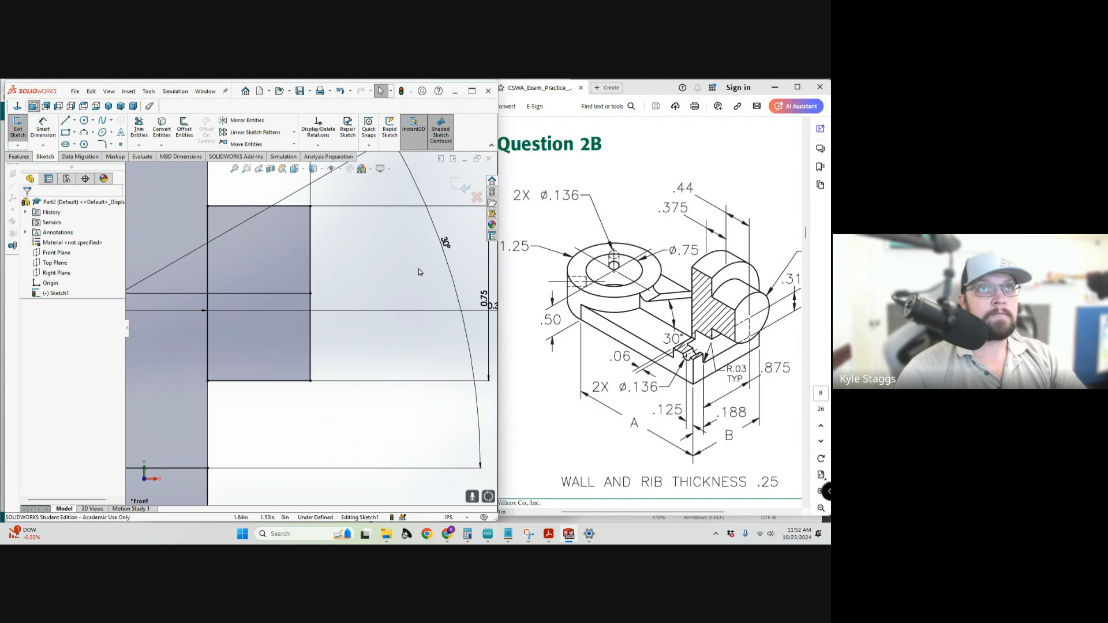
Pull the junction of the rib line and its arc up and away from the ring so the arc lies outside the ring's edge.
scroll(315, 327, up, 3)
scroll(251, 348, up, 1)
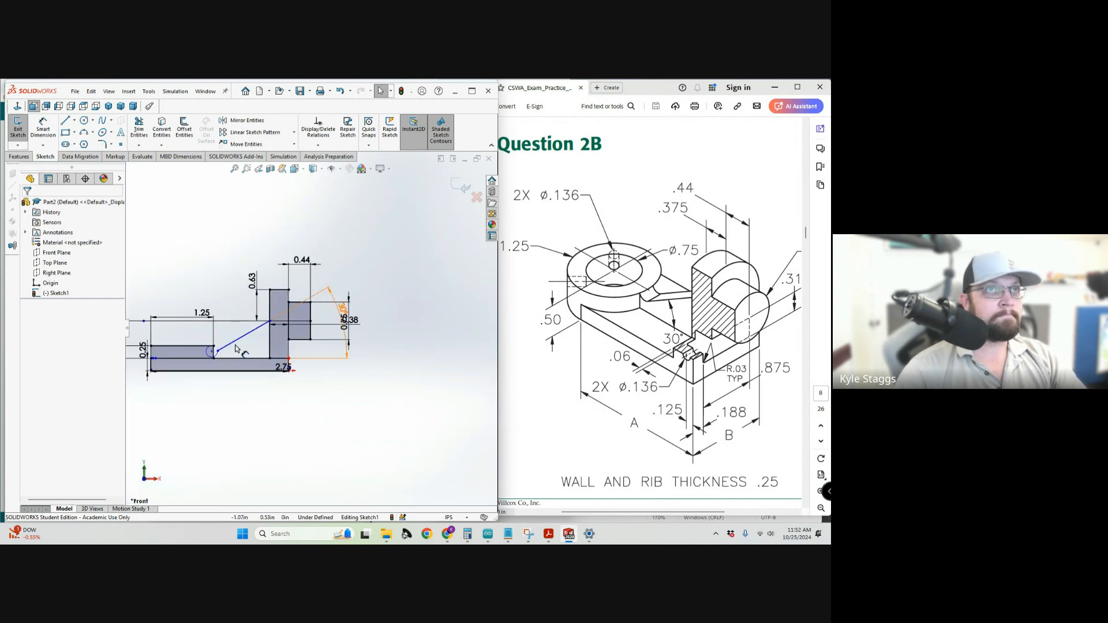
scroll(231, 353, down, 4)
scroll(228, 352, down, 3)
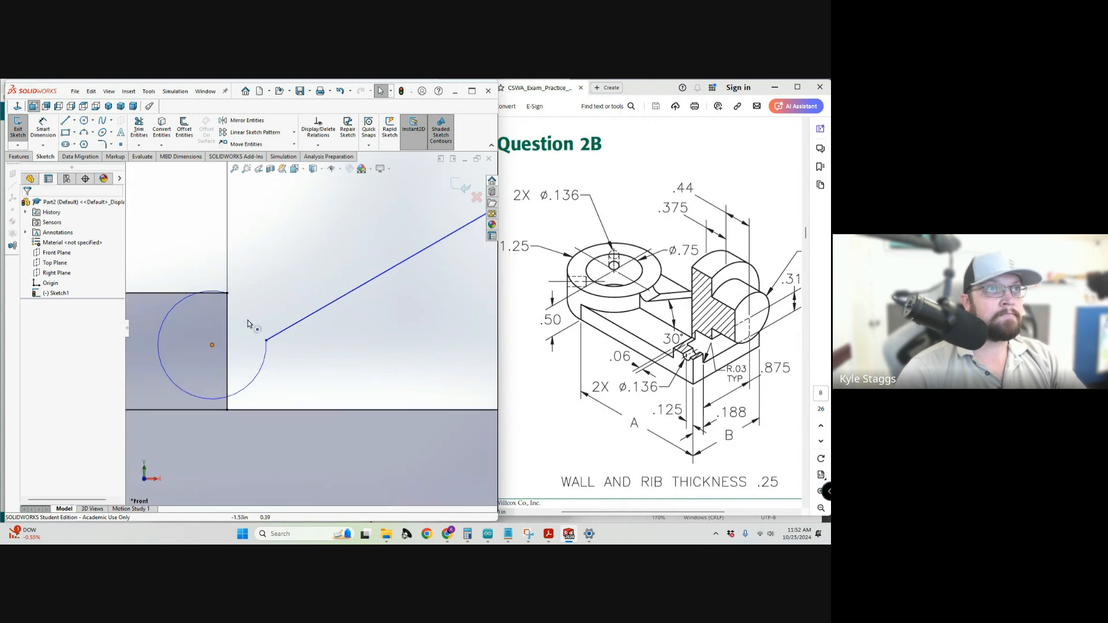
mouse_move(250, 319)
mouse_down()
mouse_move(277, 267)
mouse_move(283, 294)
mouse_move(329, 302)
mouse_move(322, 307)
mouse_move(325, 280)
mouse_up()
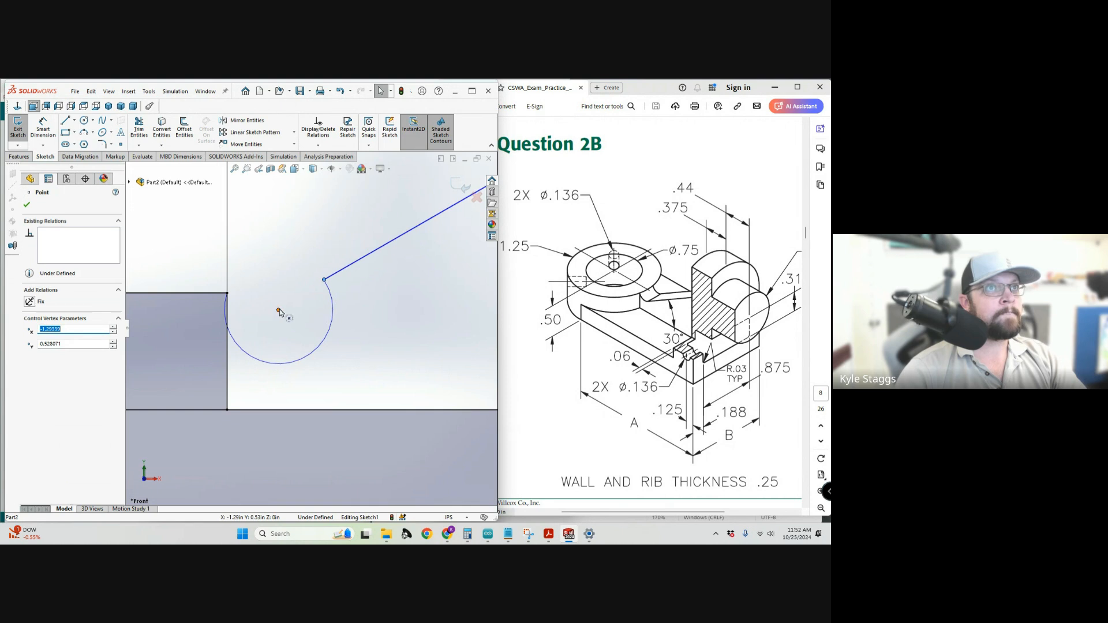
Set the rib arc's angle to 90°, then move its junction with the rib line to about X -1.39, Y 0.43 in.
click(229, 333)
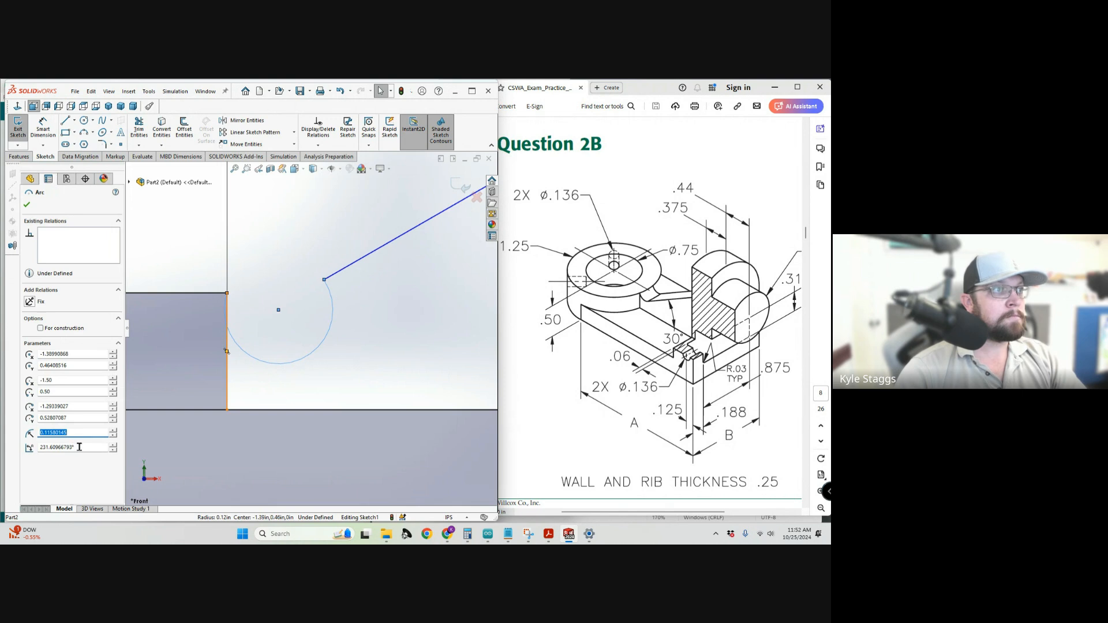
drag(79, 447, 58, 447)
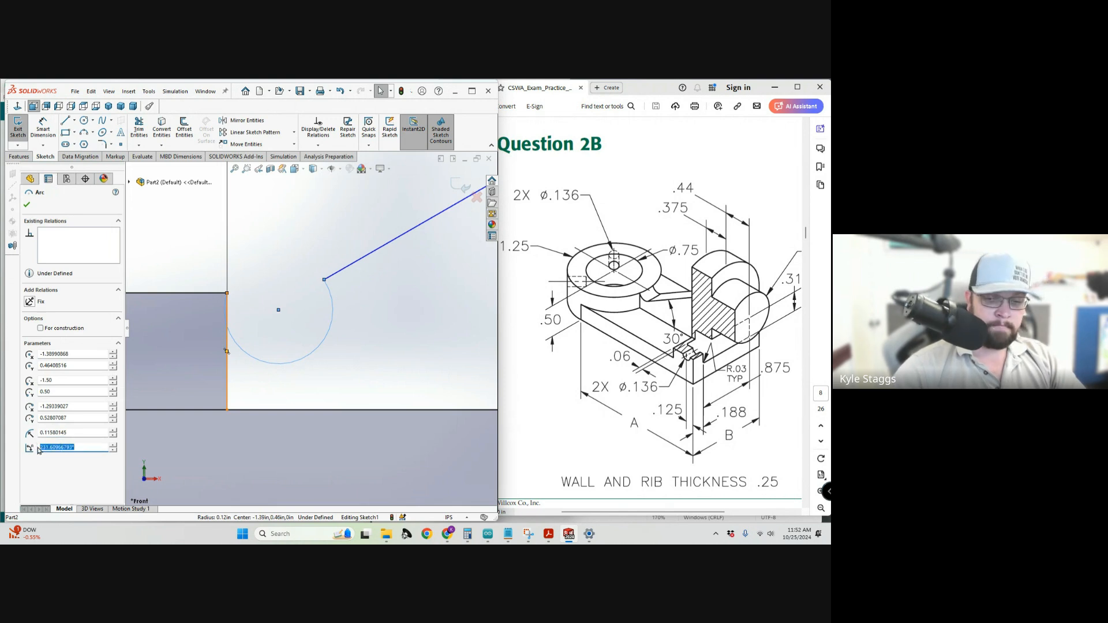
text(45)
key(Return)
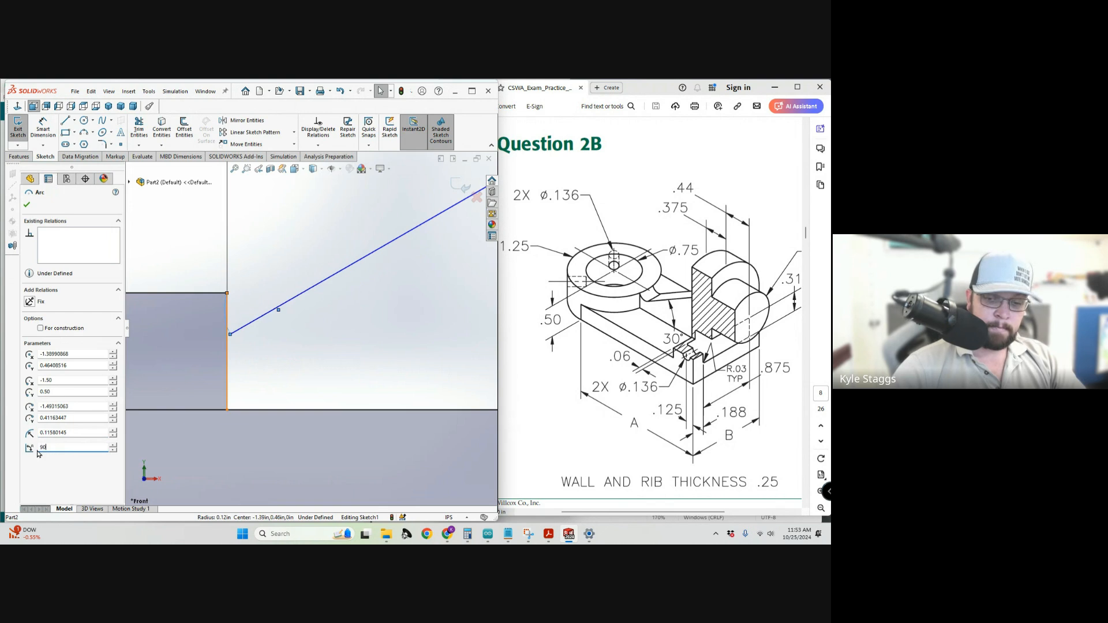
key(Return)
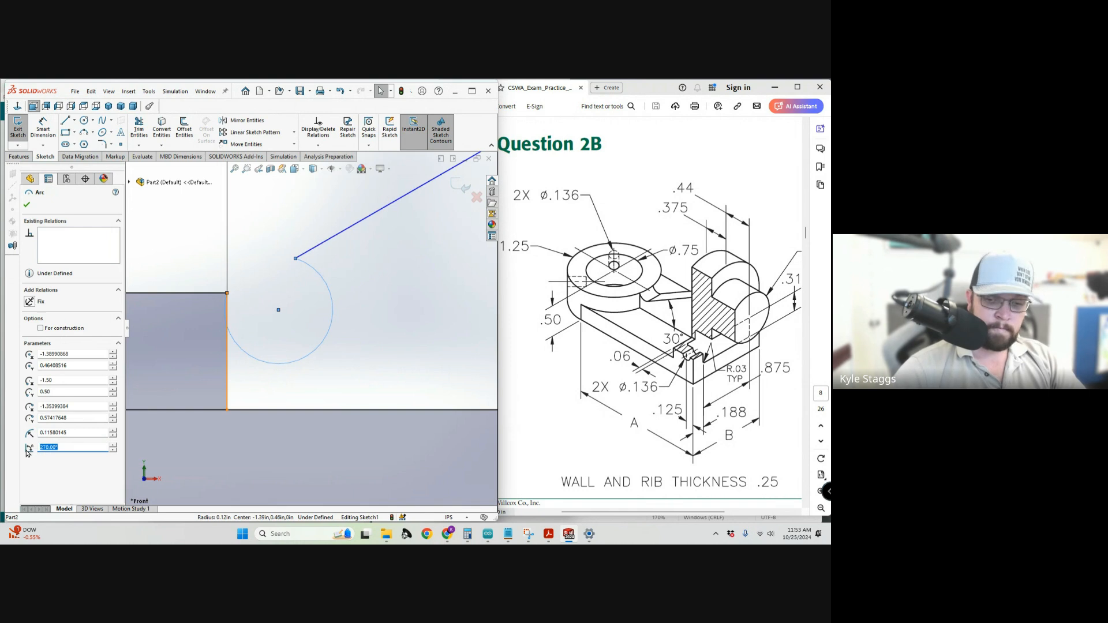
text(90)
key(Return)
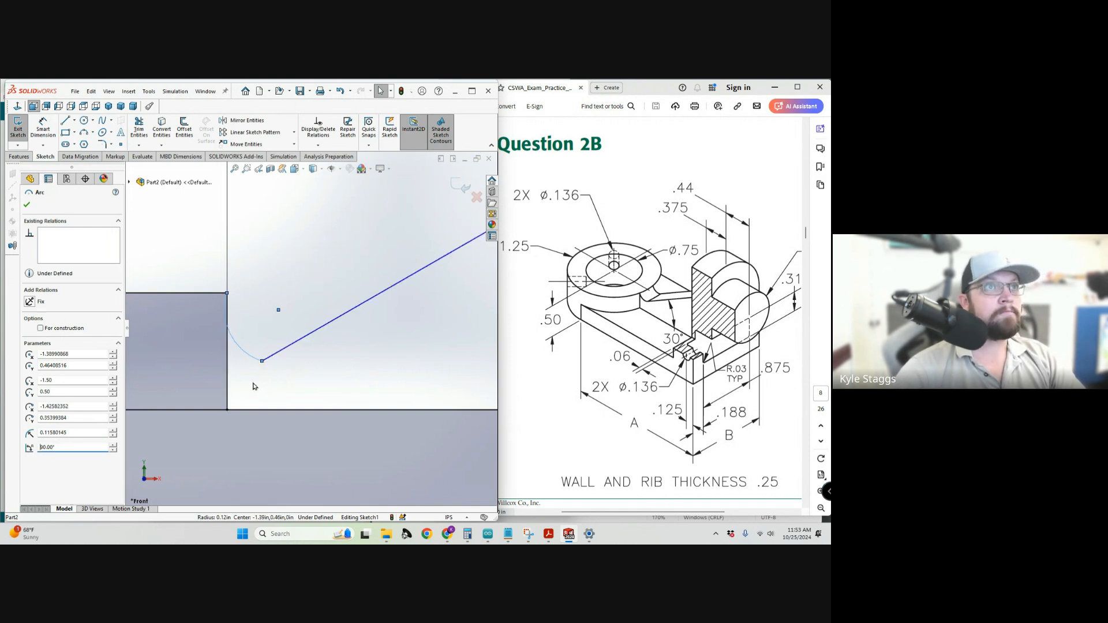
drag(263, 360, 282, 328)
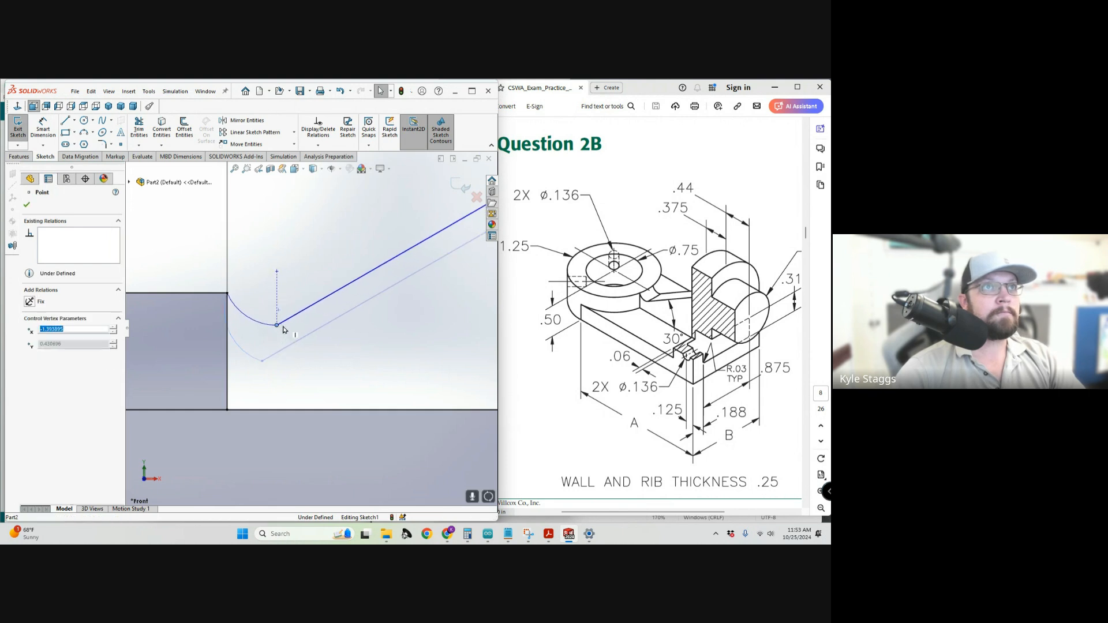
scroll(346, 314, up, 5)
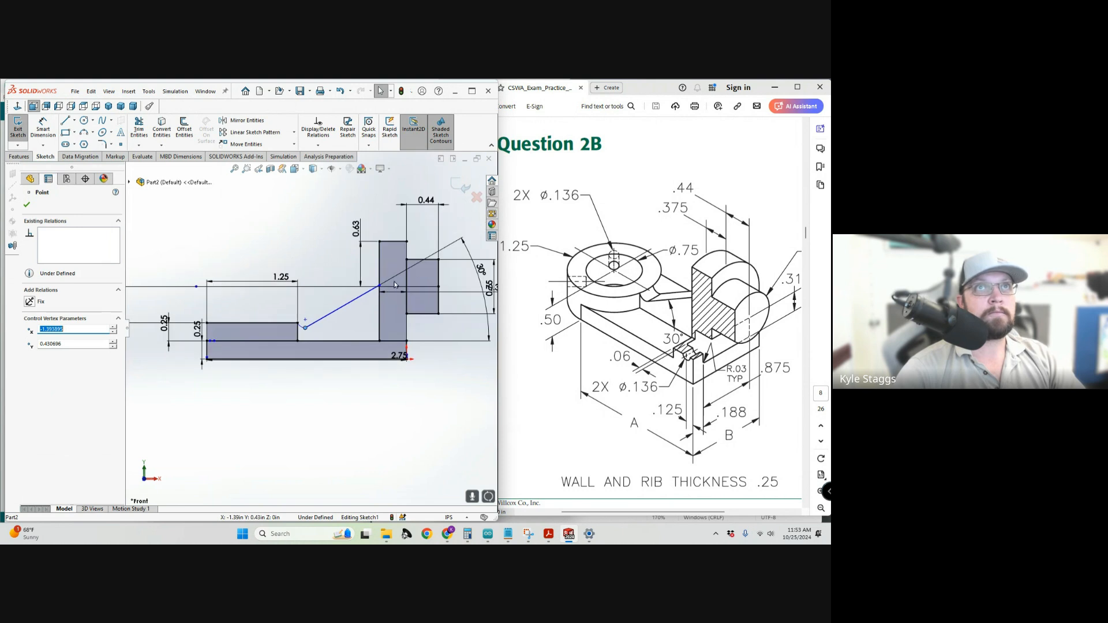
scroll(393, 286, down, 3)
scroll(372, 297, down, 2)
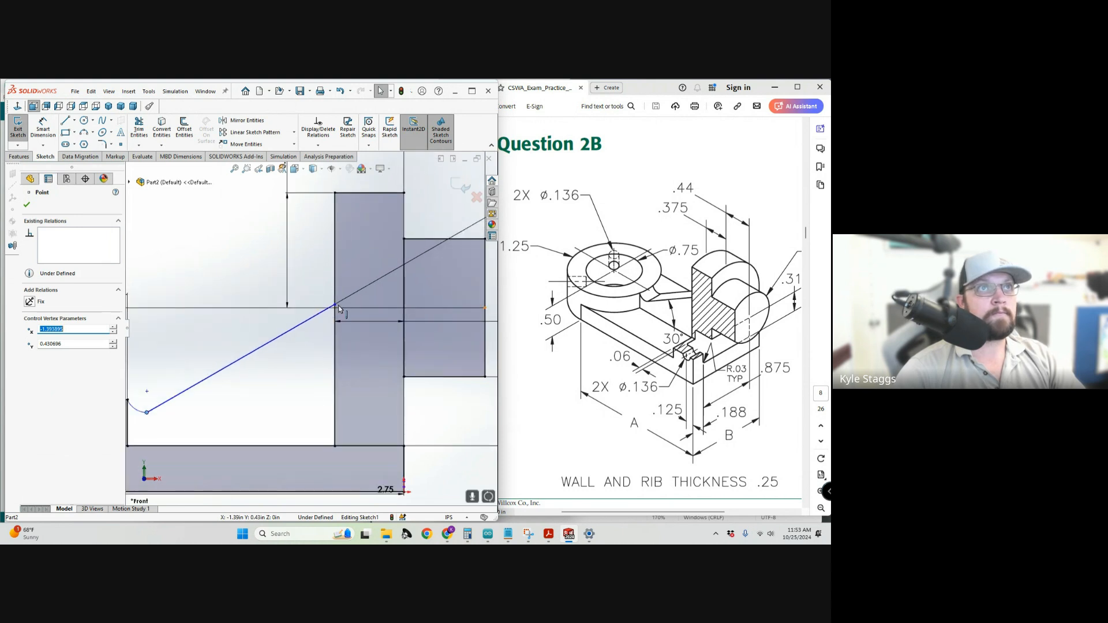
click(43, 132)
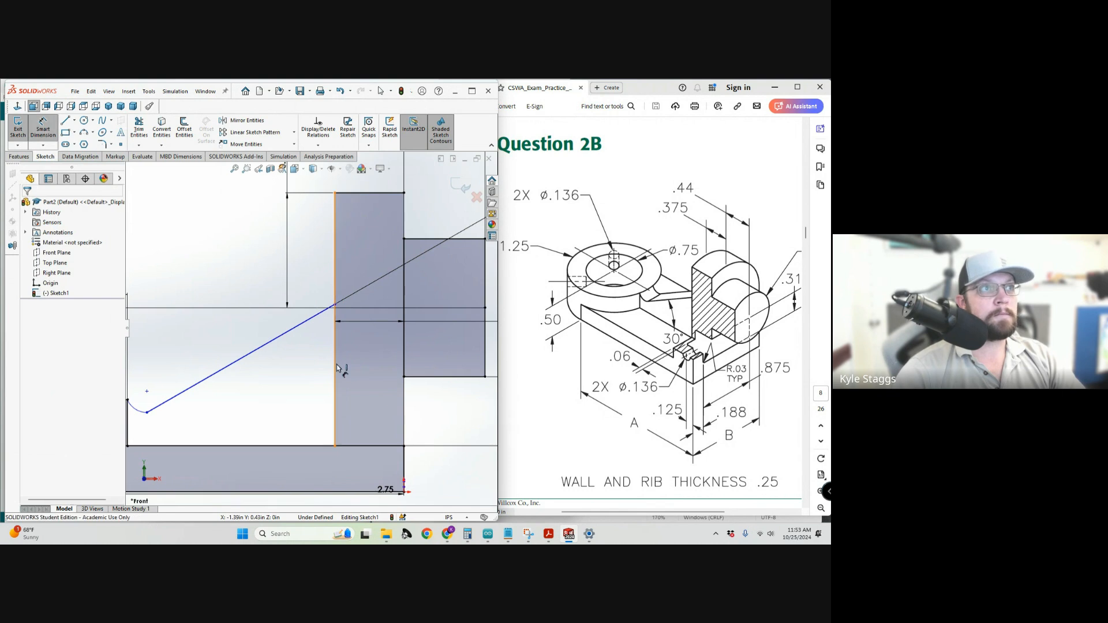
click(331, 311)
scroll(335, 312, down, 8)
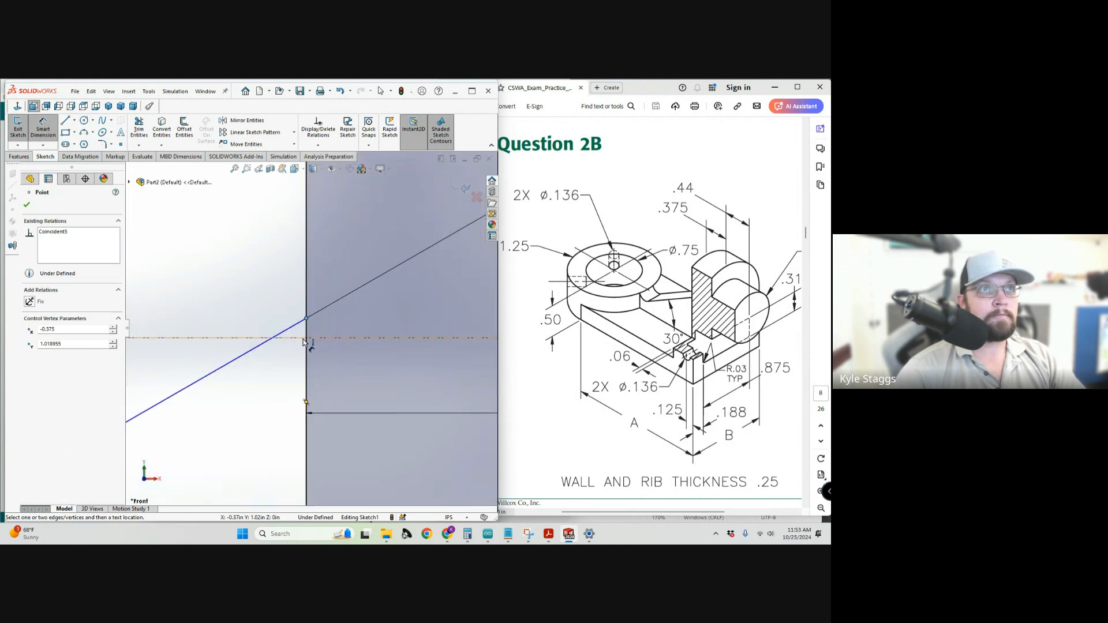
key(Escape)
key(Escape)
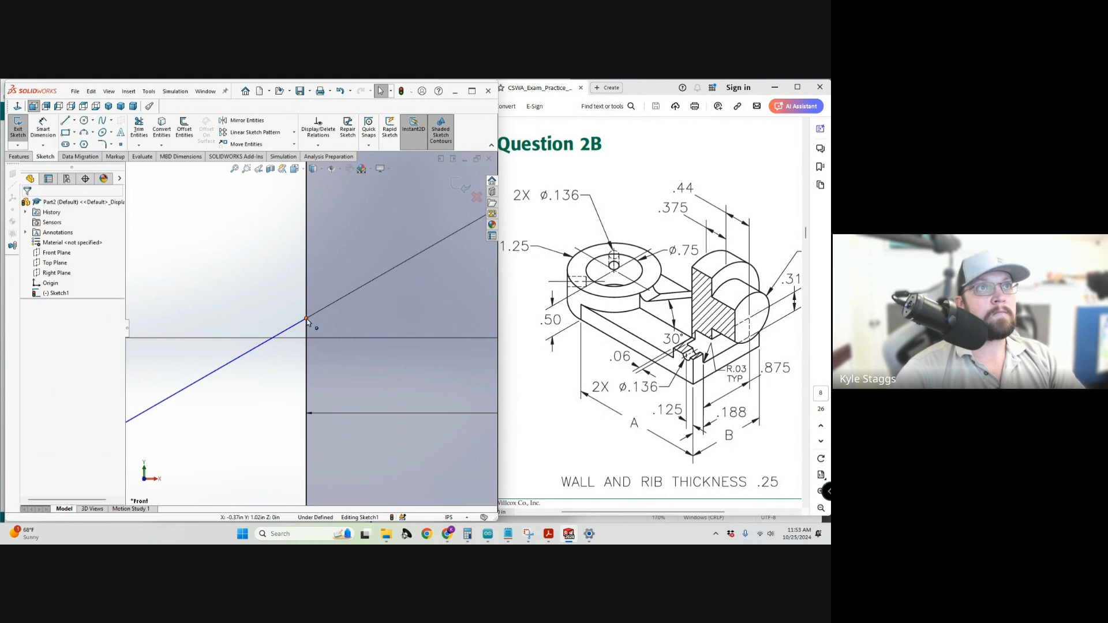
Move the rib line's upper endpoint down the wall's inner face onto the horizontal centerline.
mouse_move(307, 320)
mouse_down()
mouse_move(306, 345)
mouse_move(309, 333)
mouse_up()
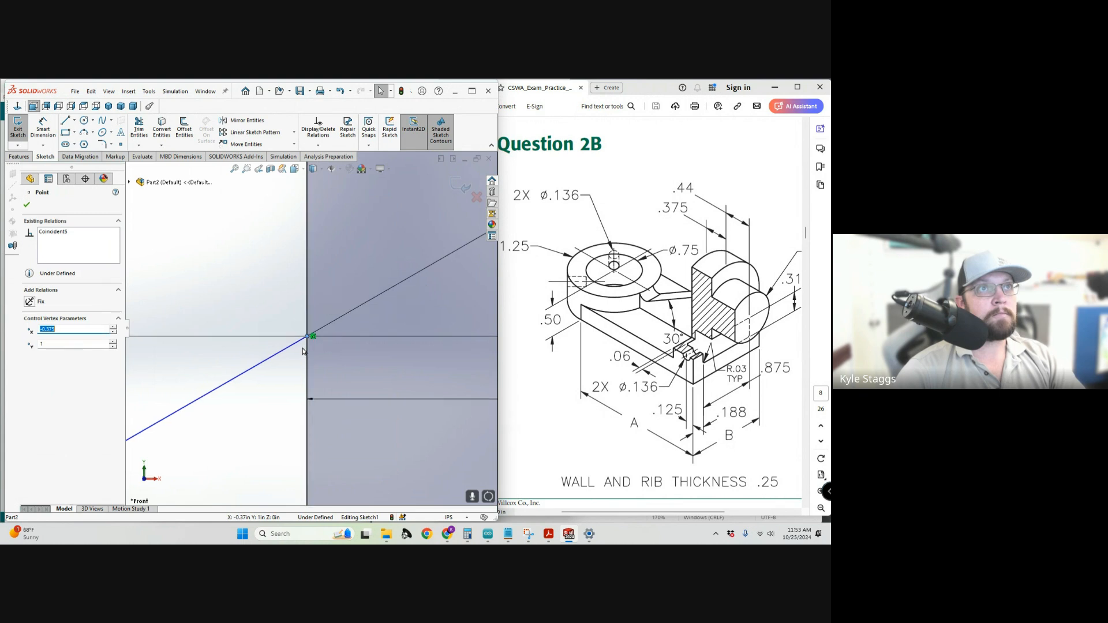
Examine where the rib line meets the wall and the ring, and compare the rib's profile and arc with the Question 2C views.
scroll(254, 363, up, 5)
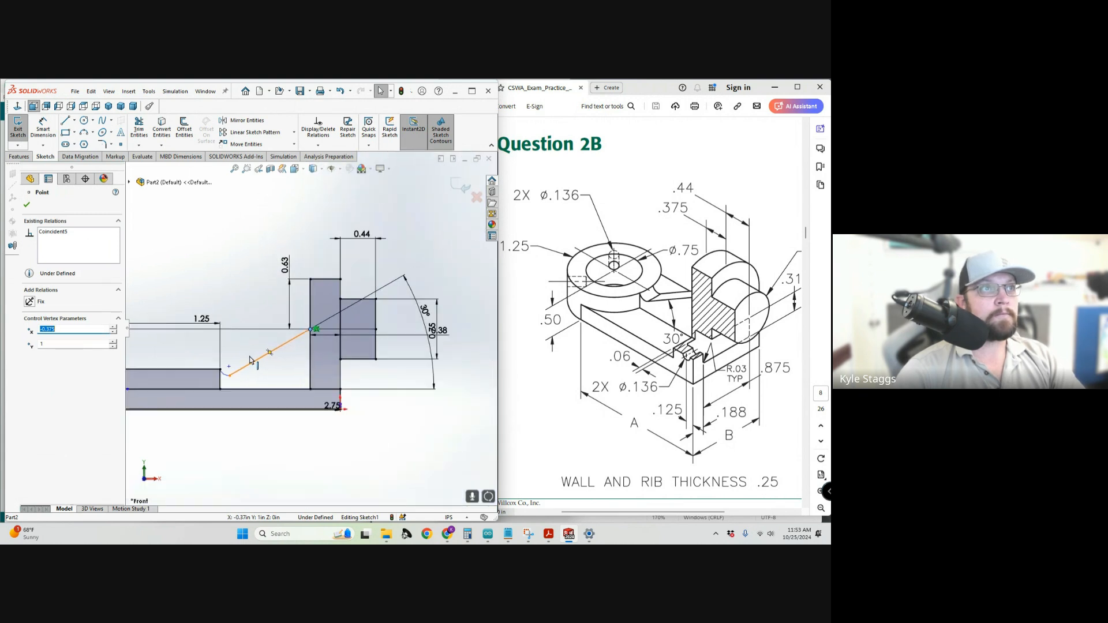
scroll(220, 365, down, 4)
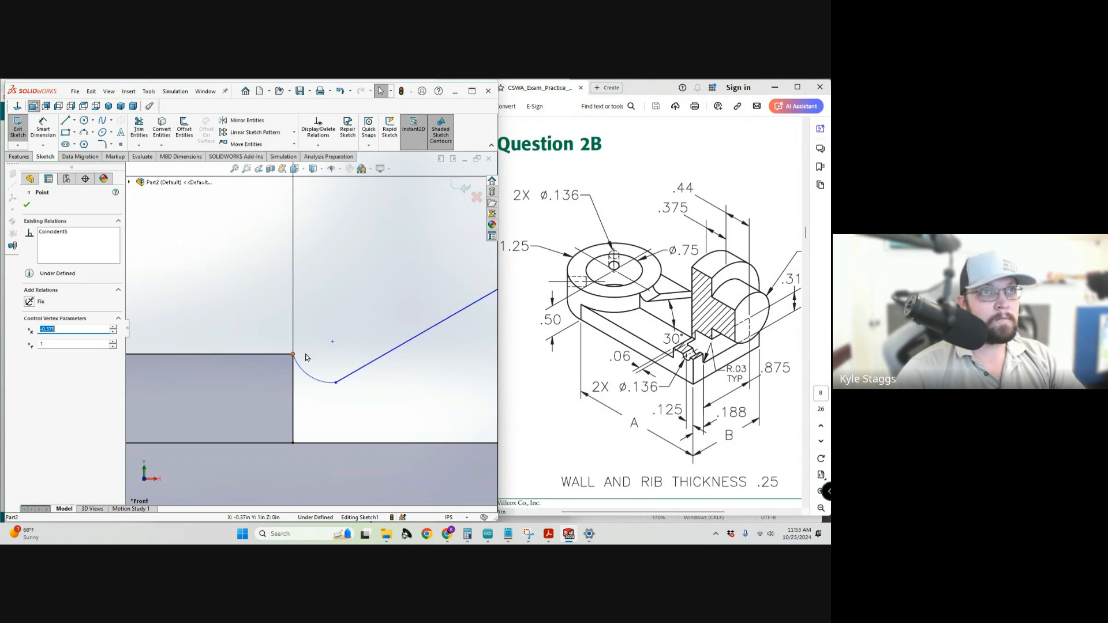
scroll(347, 340, up, 3)
scroll(348, 341, up, 3)
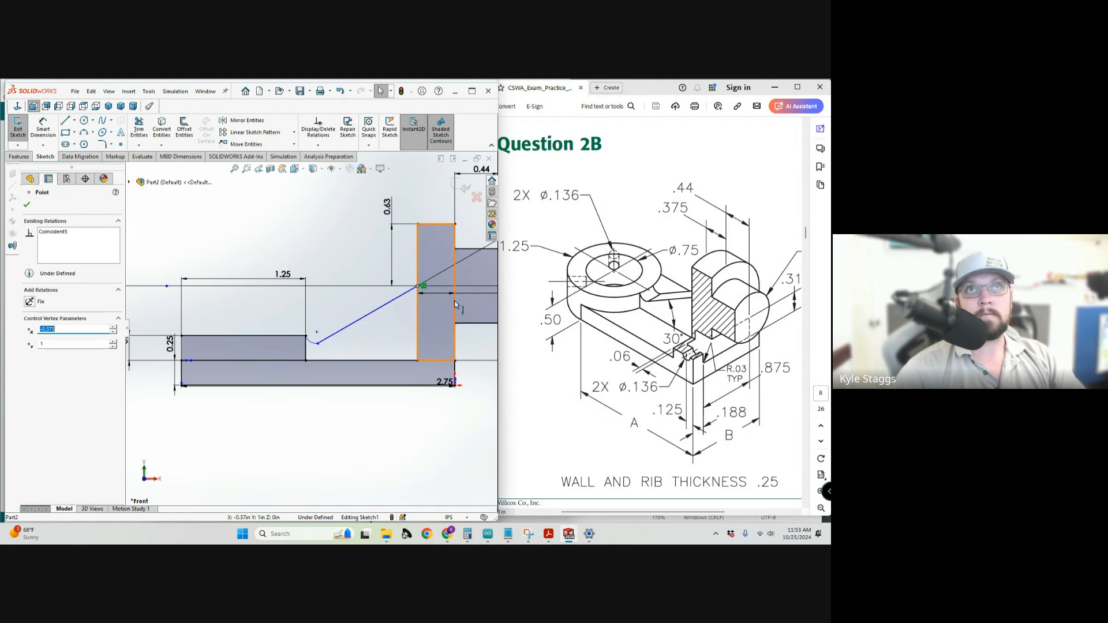
scroll(453, 305, up, 2)
scroll(468, 298, down, 2)
scroll(387, 337, up, 1)
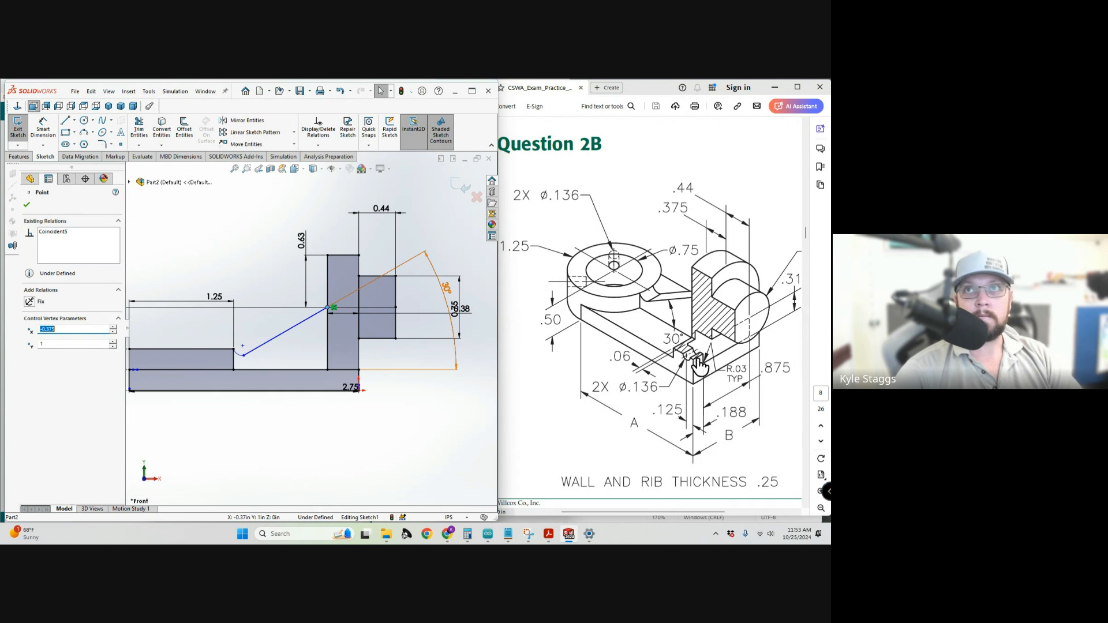
scroll(291, 355, up, 3)
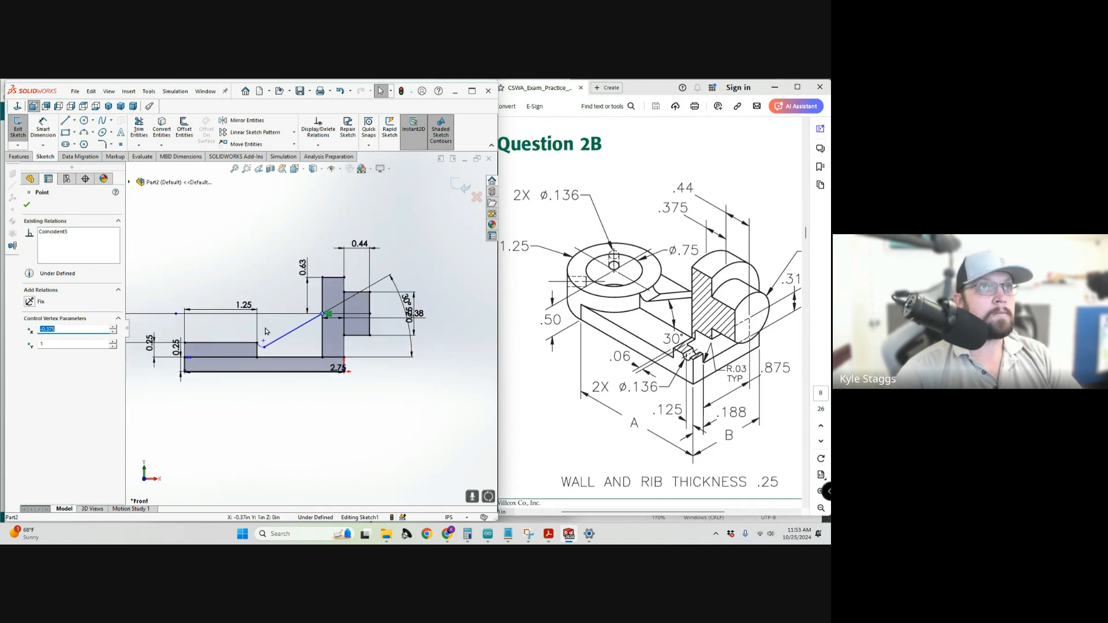
scroll(200, 309, down, 3)
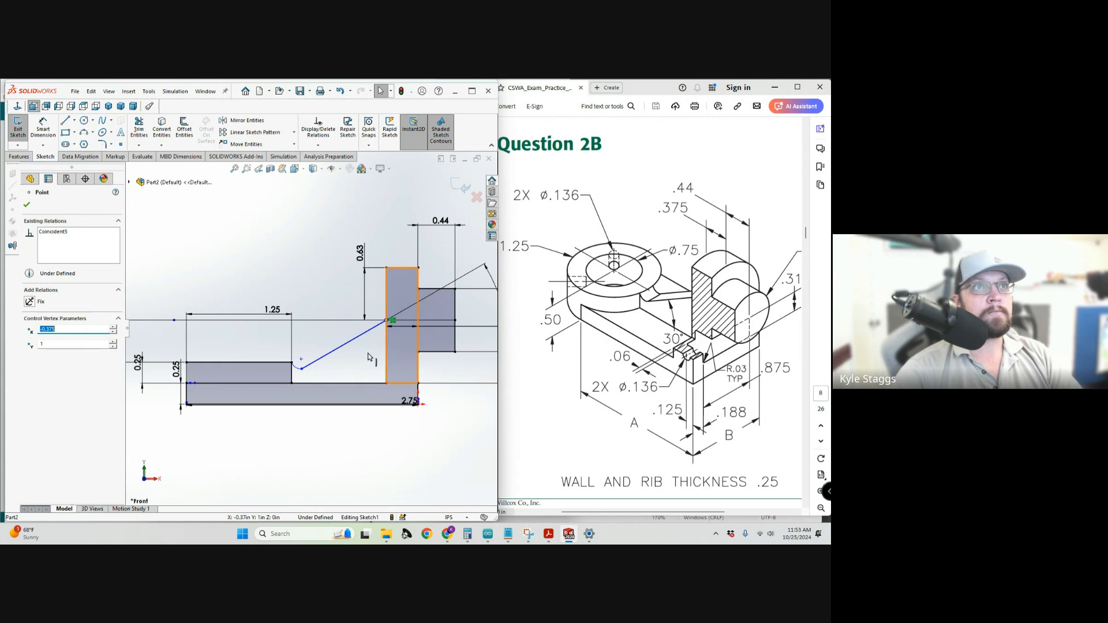
scroll(292, 372, down, 5)
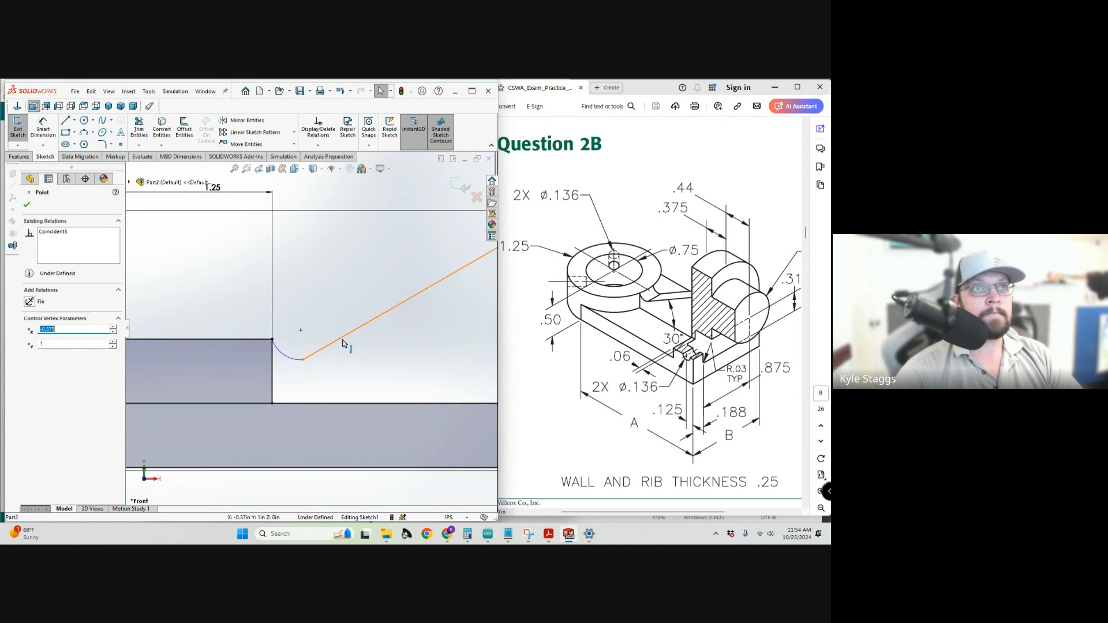
scroll(380, 342, up, 1)
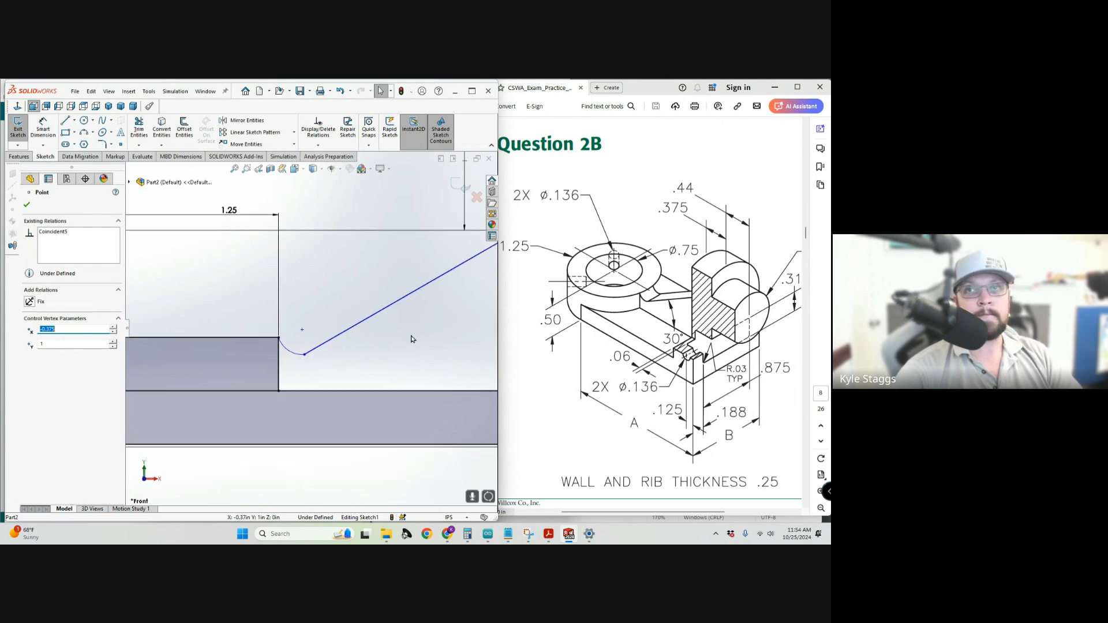
scroll(620, 306, down, 2)
scroll(620, 306, down, 5)
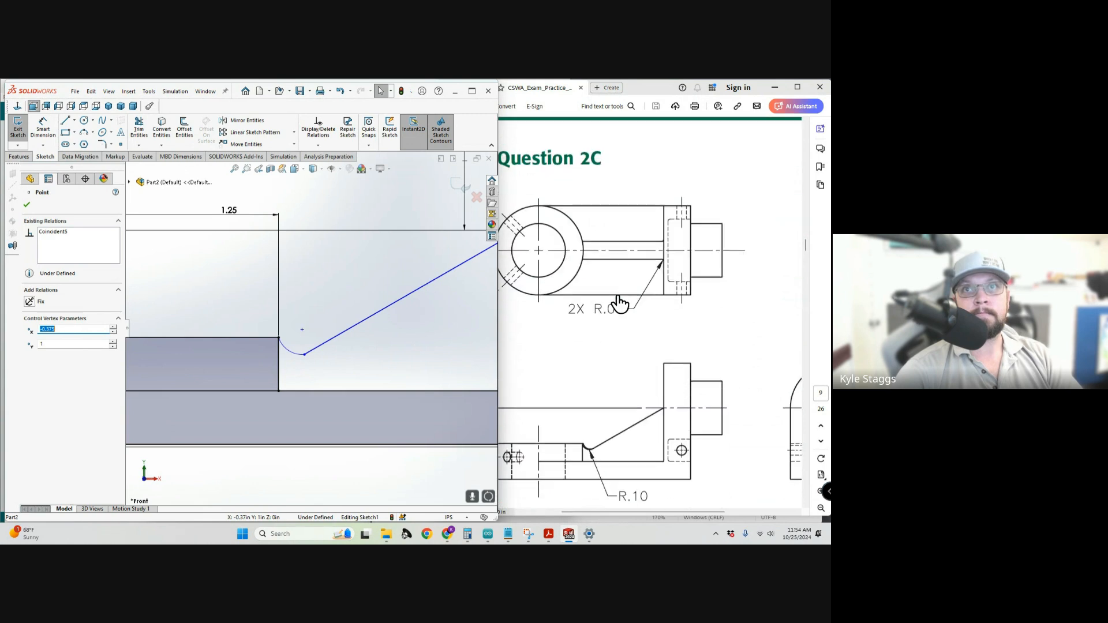
scroll(620, 300, up, 1)
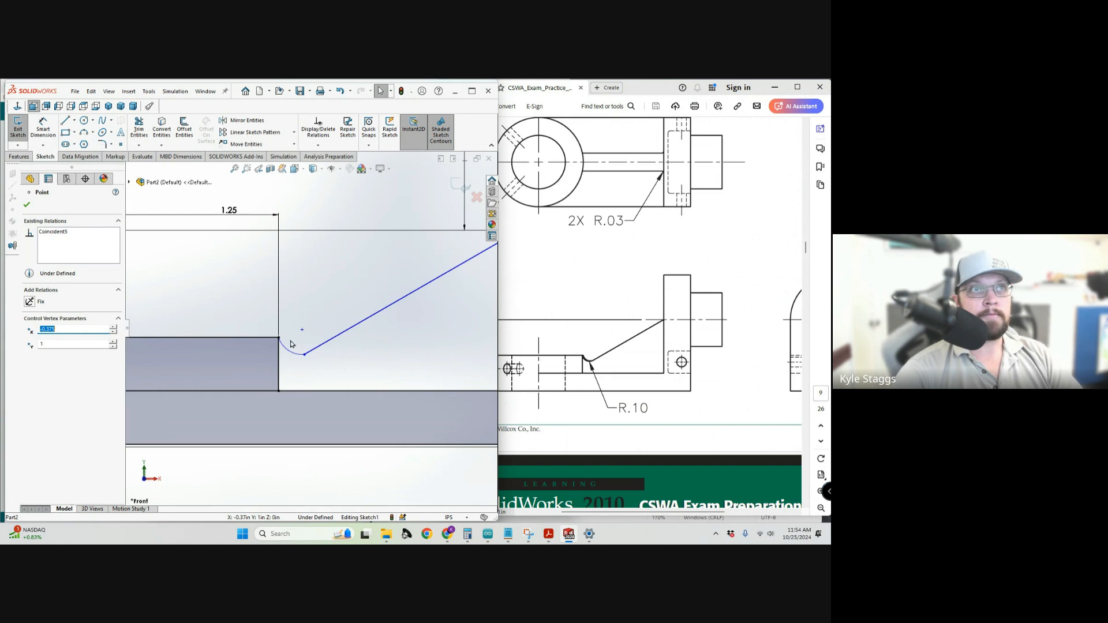
Move the rib arc's center point up slightly, to about X -1.40, Y 0.55 in.
scroll(295, 341, up, 2)
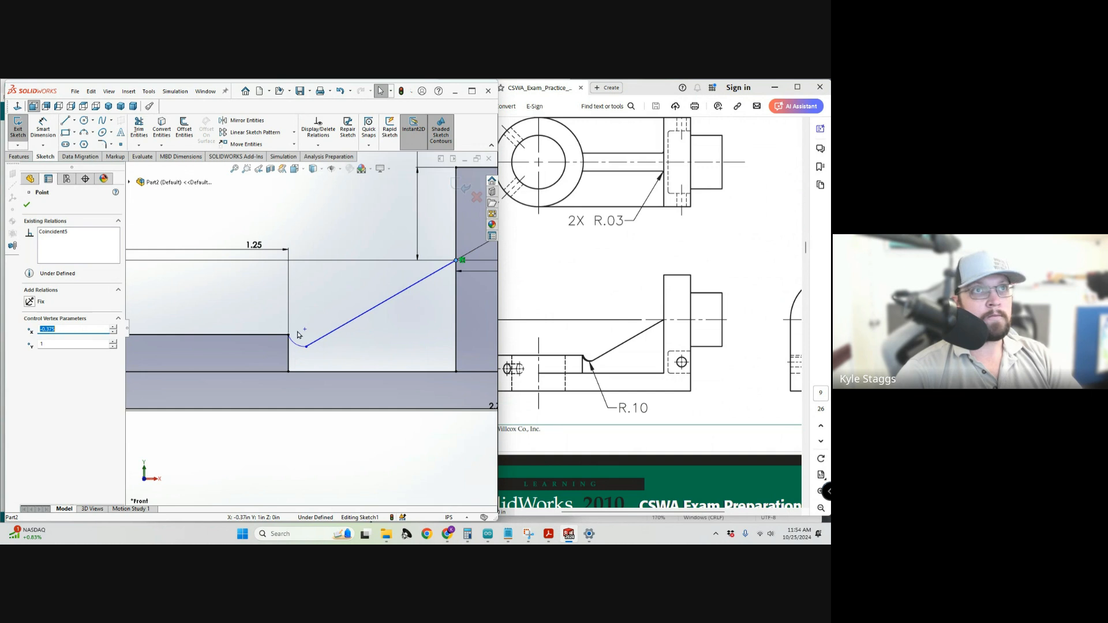
scroll(298, 334, down, 3)
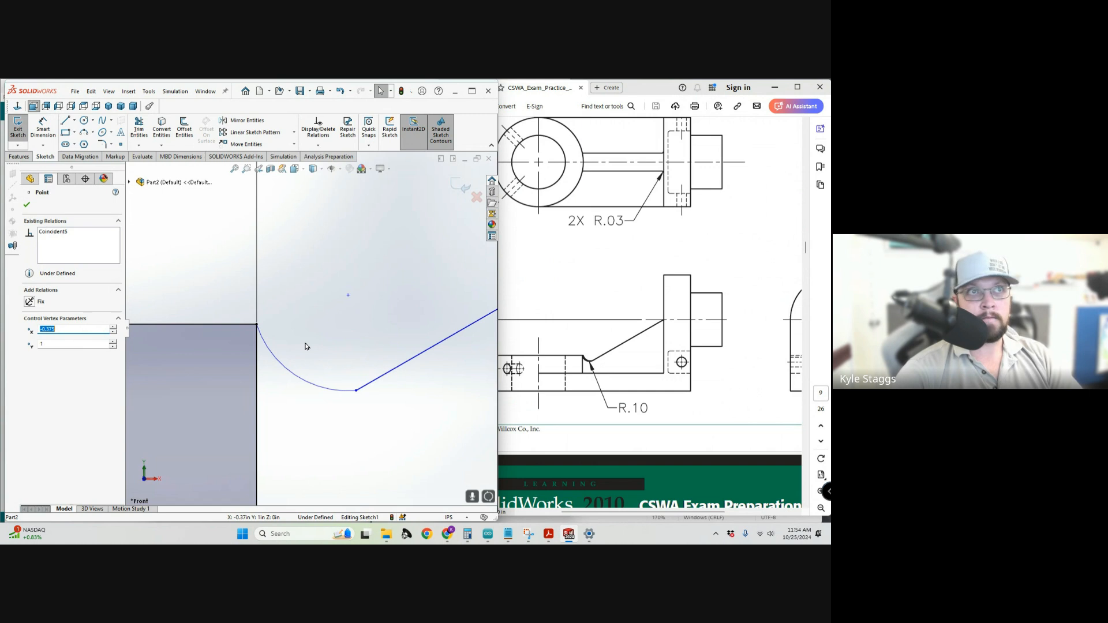
drag(348, 299, 349, 285)
scroll(421, 317, up, 4)
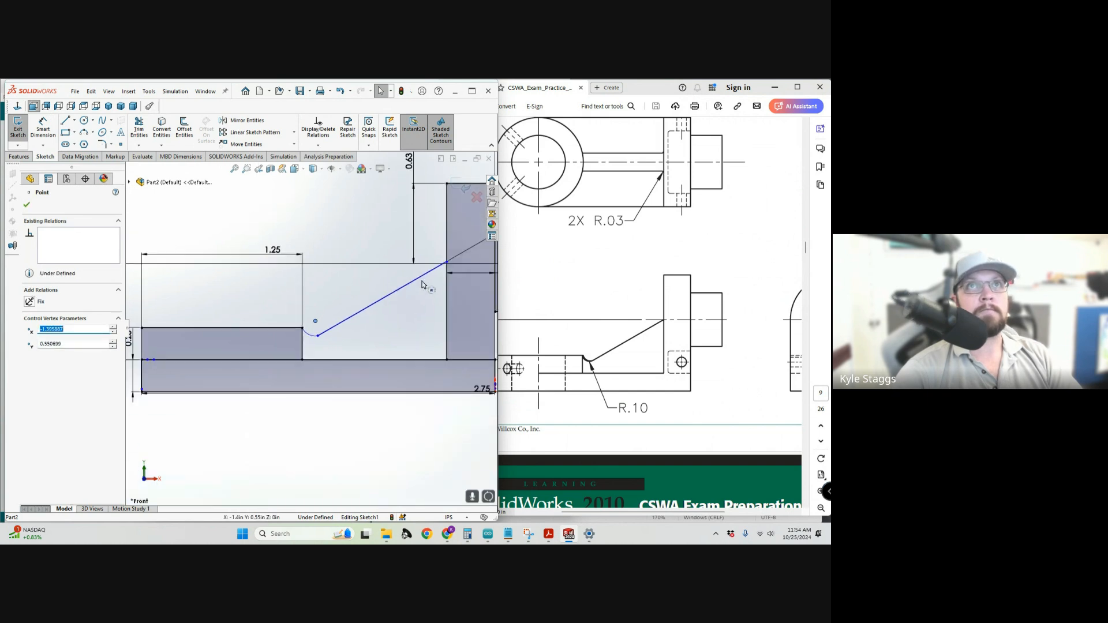
Dimension the vertical distance between the rib line's upper endpoint and the horizontal centerline, setting it to 0.
scroll(432, 275, up, 1)
scroll(437, 268, down, 8)
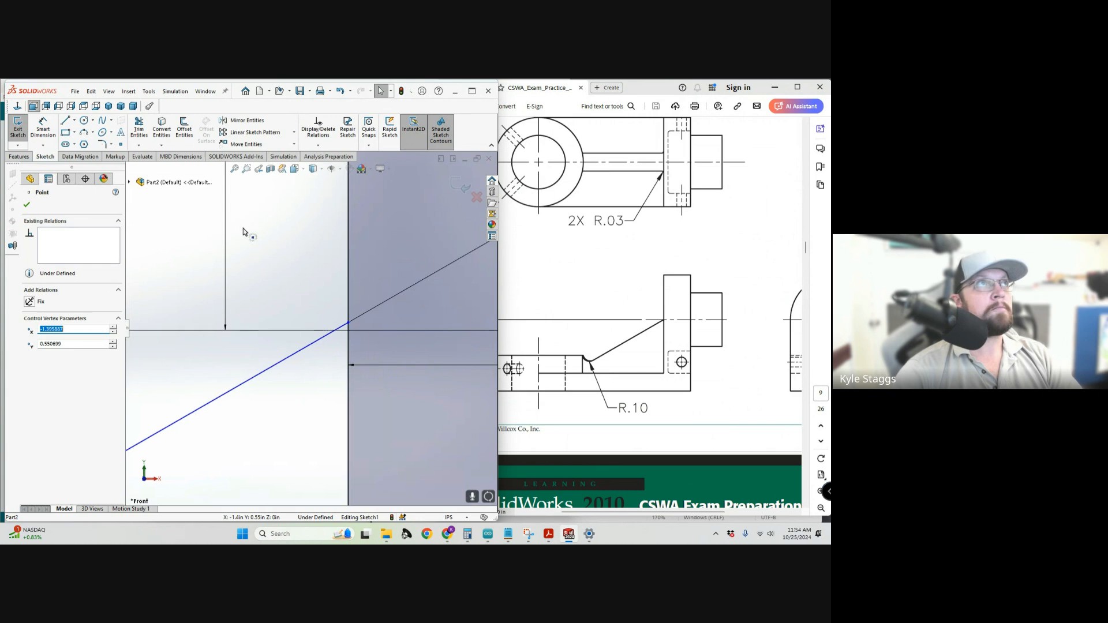
click(39, 125)
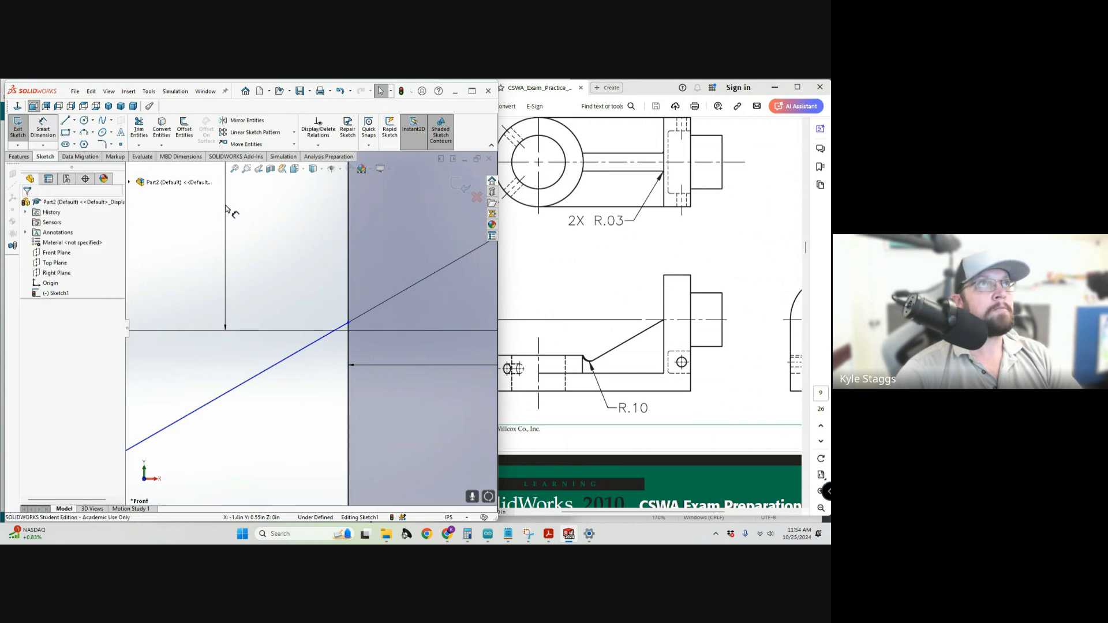
click(350, 331)
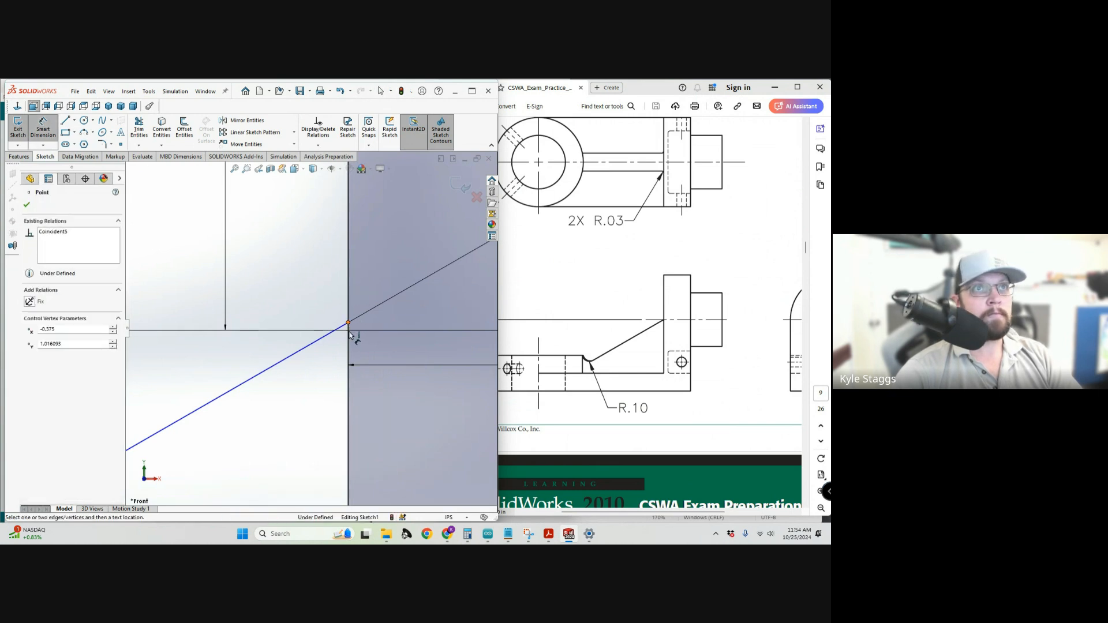
click(280, 326)
click(280, 327)
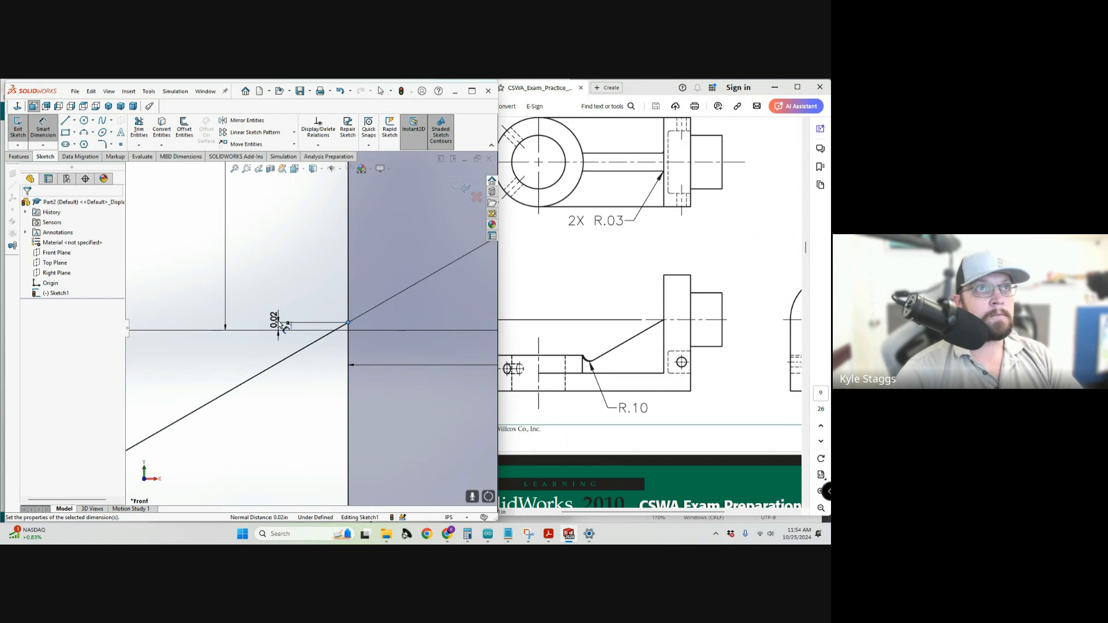
click(279, 324)
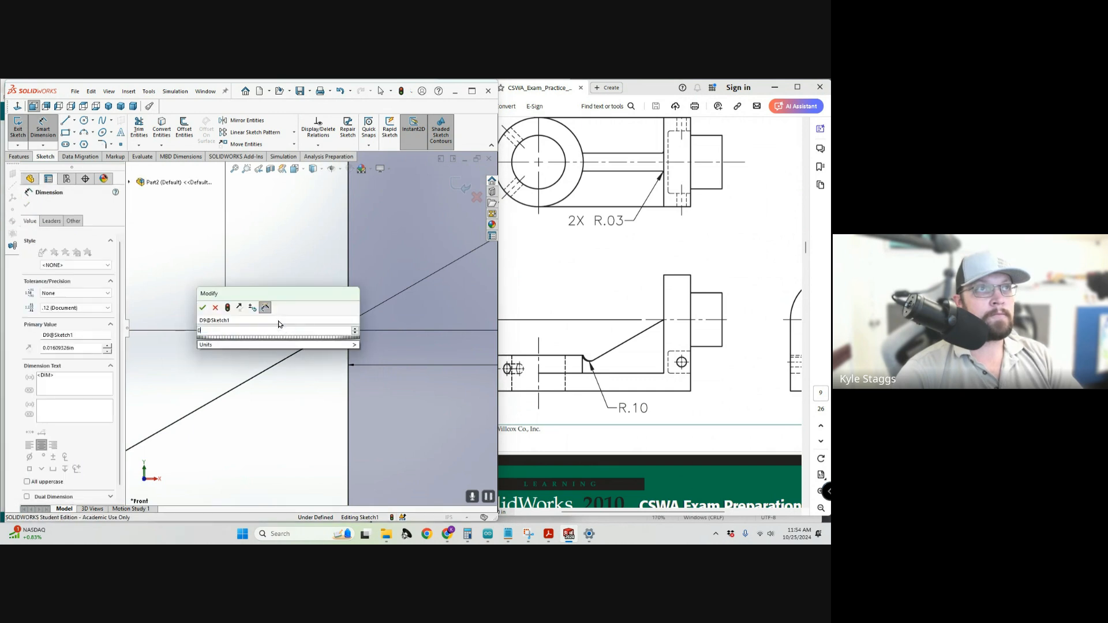
key(Return)
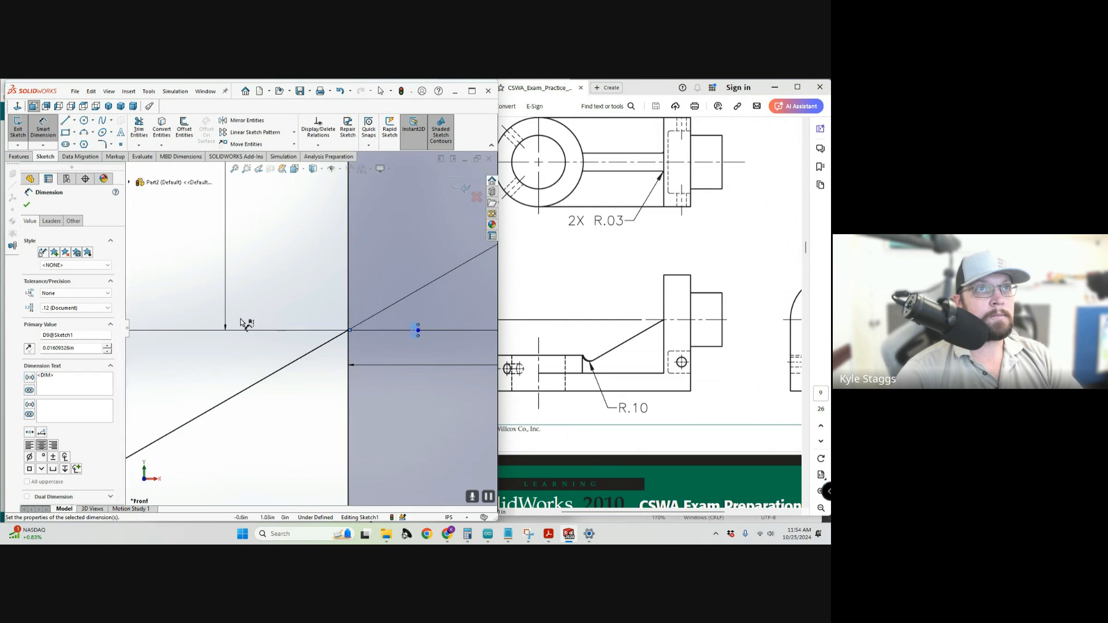
Dimension the radius of the rib arc beside the ring and set it to 0.1 in.
scroll(299, 352, up, 2)
scroll(299, 352, up, 3)
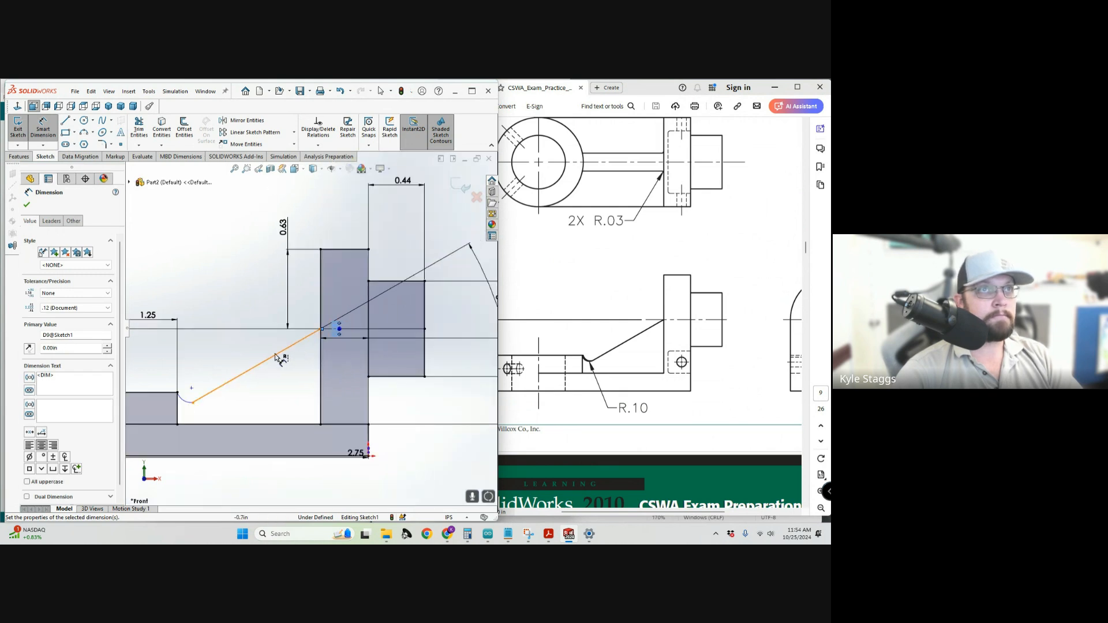
scroll(202, 389, down, 4)
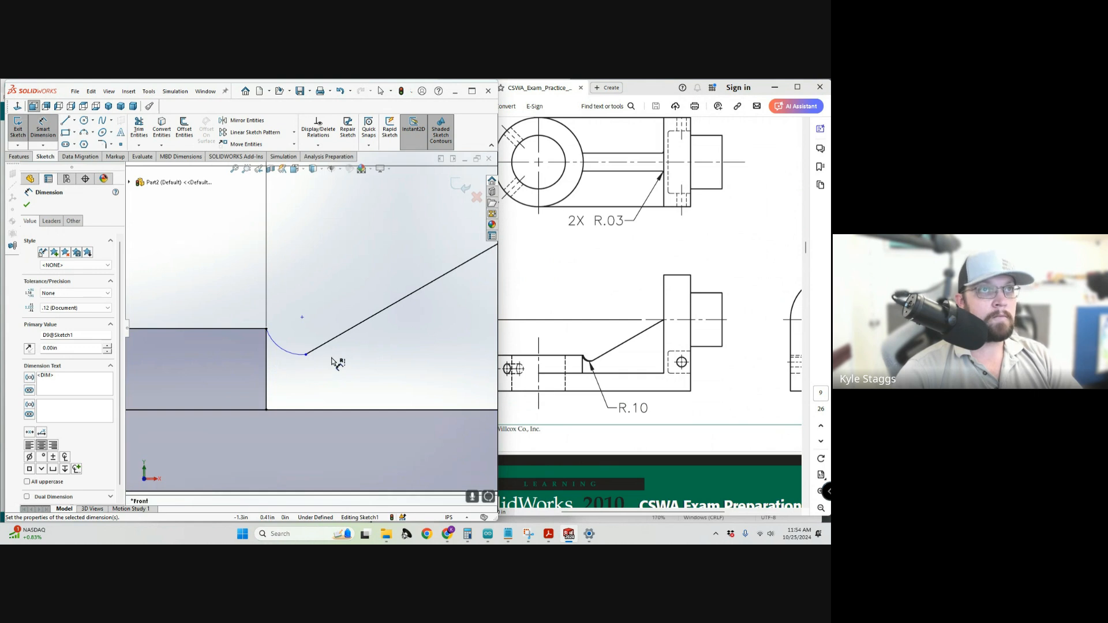
click(286, 356)
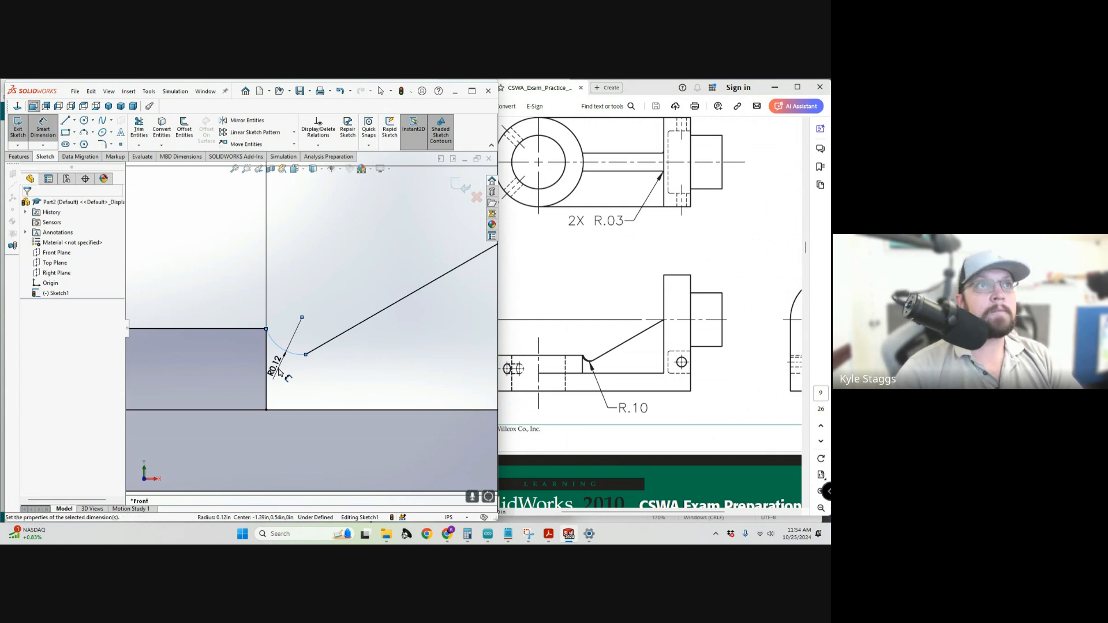
click(279, 372)
text(.1)
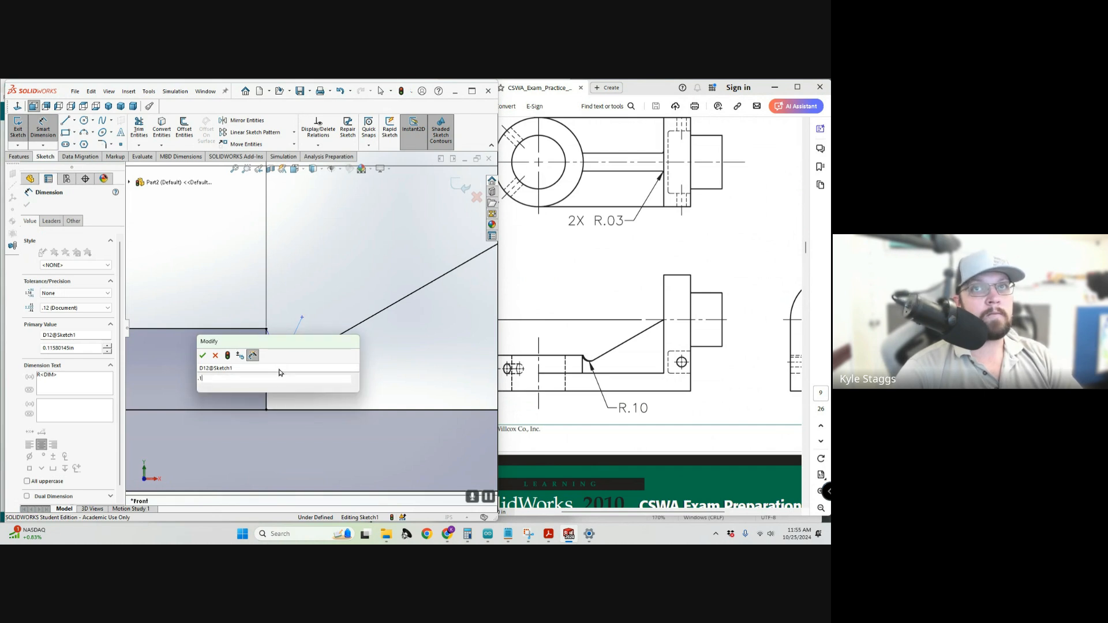
key(Escape)
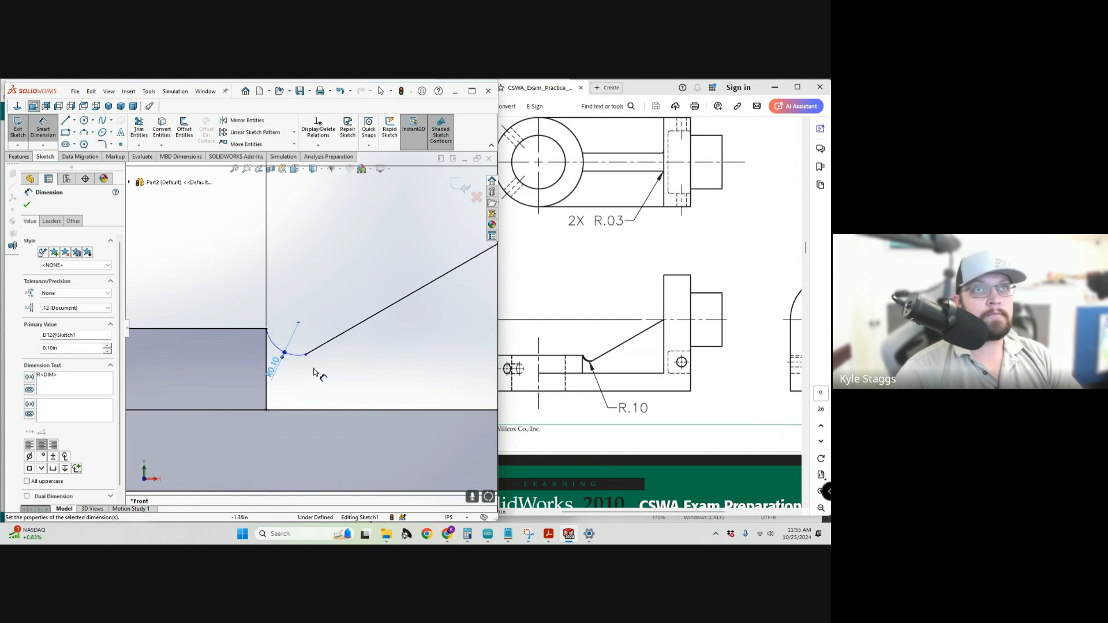
scroll(339, 367, up, 5)
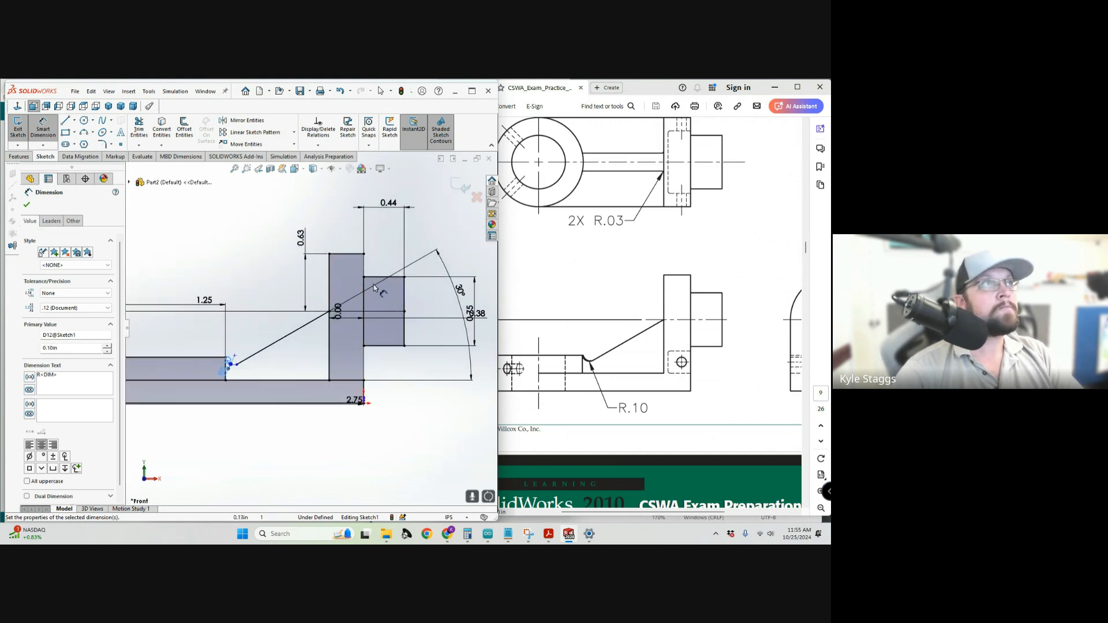
click(20, 156)
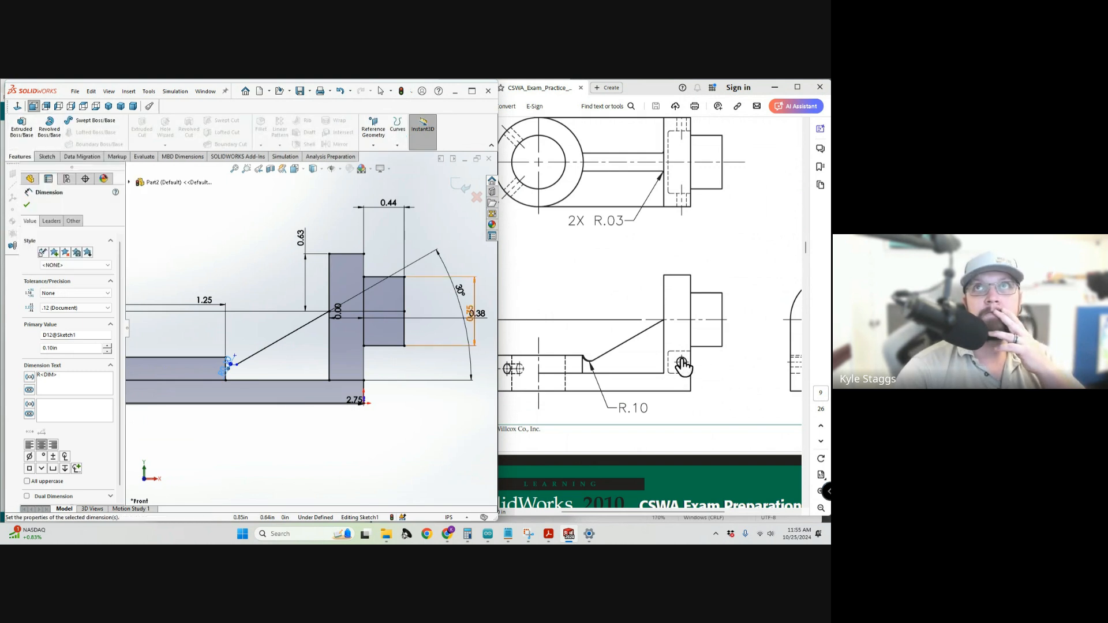
scroll(737, 351, down, 2)
scroll(743, 351, up, 3)
scroll(743, 350, down, 1)
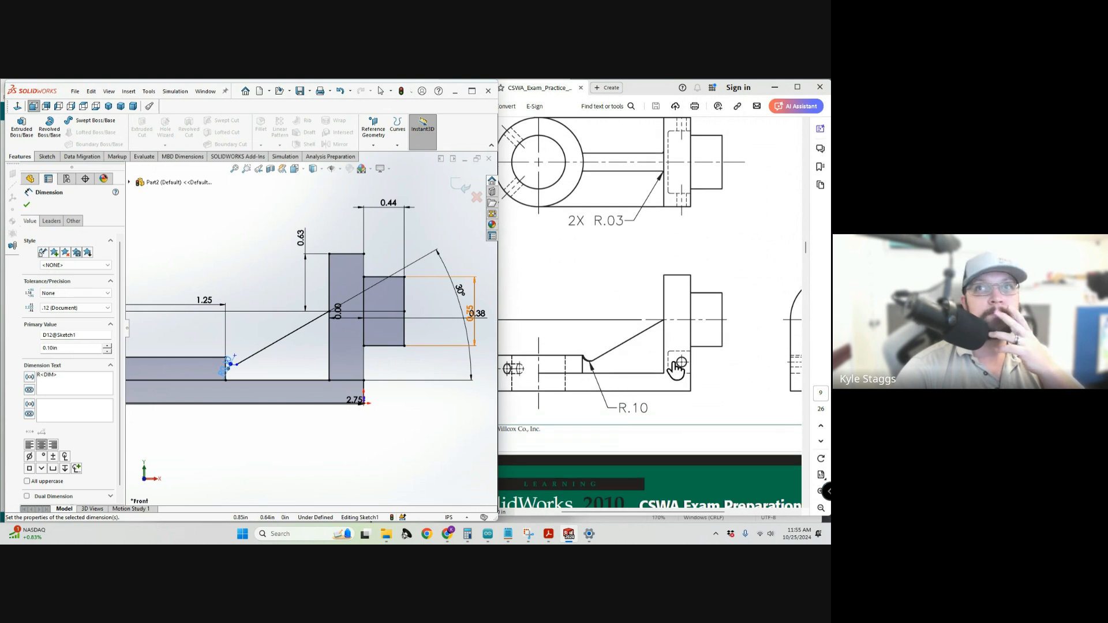
Sketch a circle about 0.13 in in diameter inside the wall, below the horizontal centerline, for the cross hole.
click(52, 157)
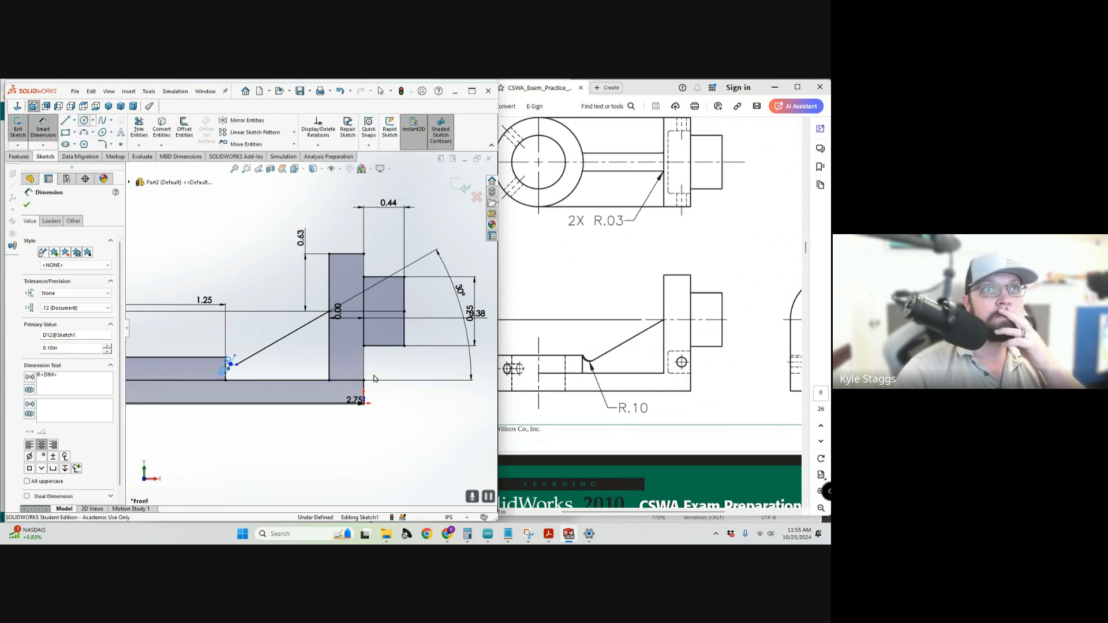
key(c)
scroll(355, 367, down, 3)
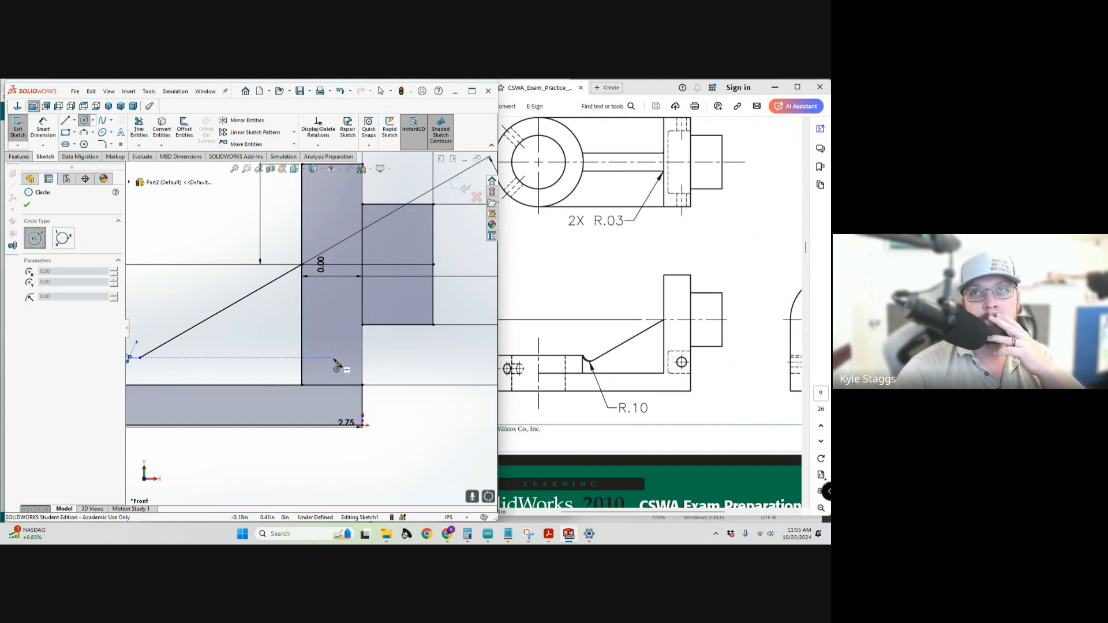
scroll(638, 375, down, 1)
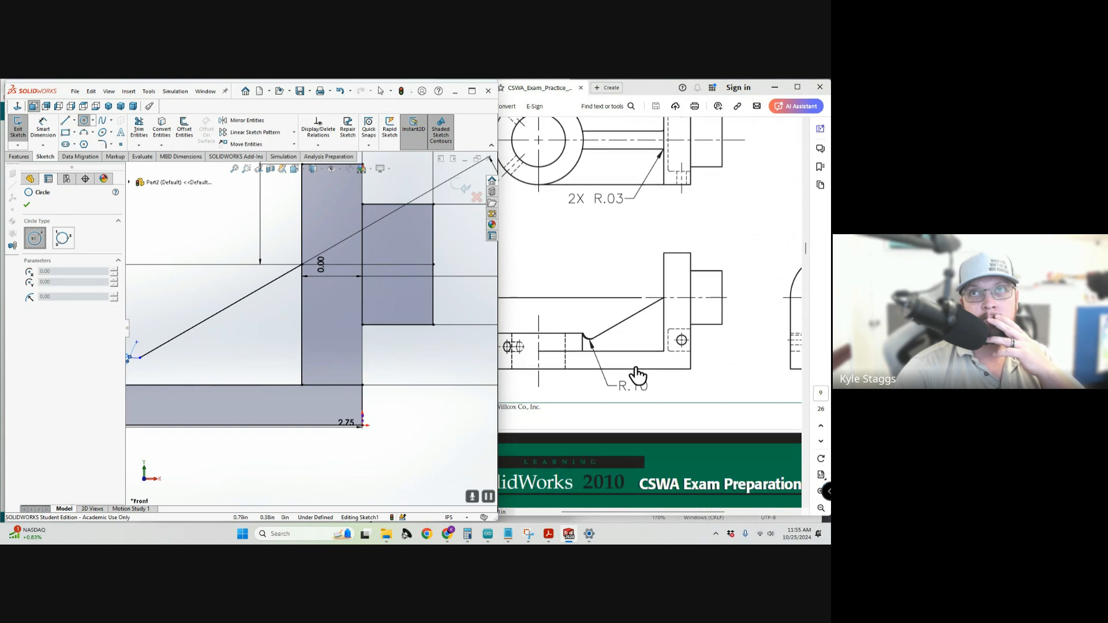
scroll(716, 346, up, 6)
scroll(704, 351, up, 1)
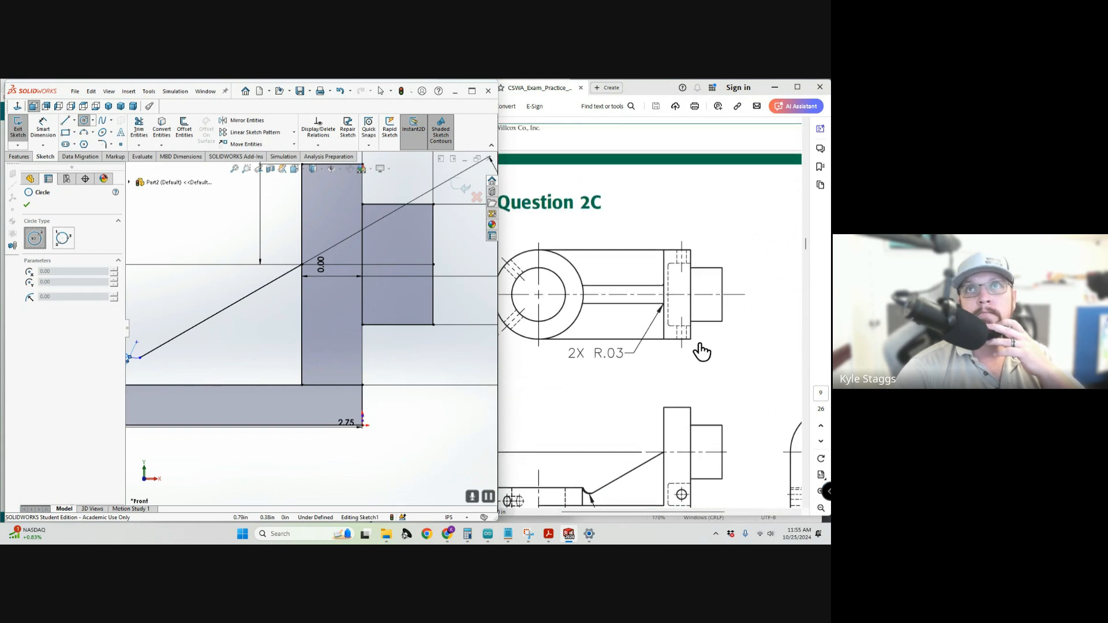
scroll(702, 350, up, 5)
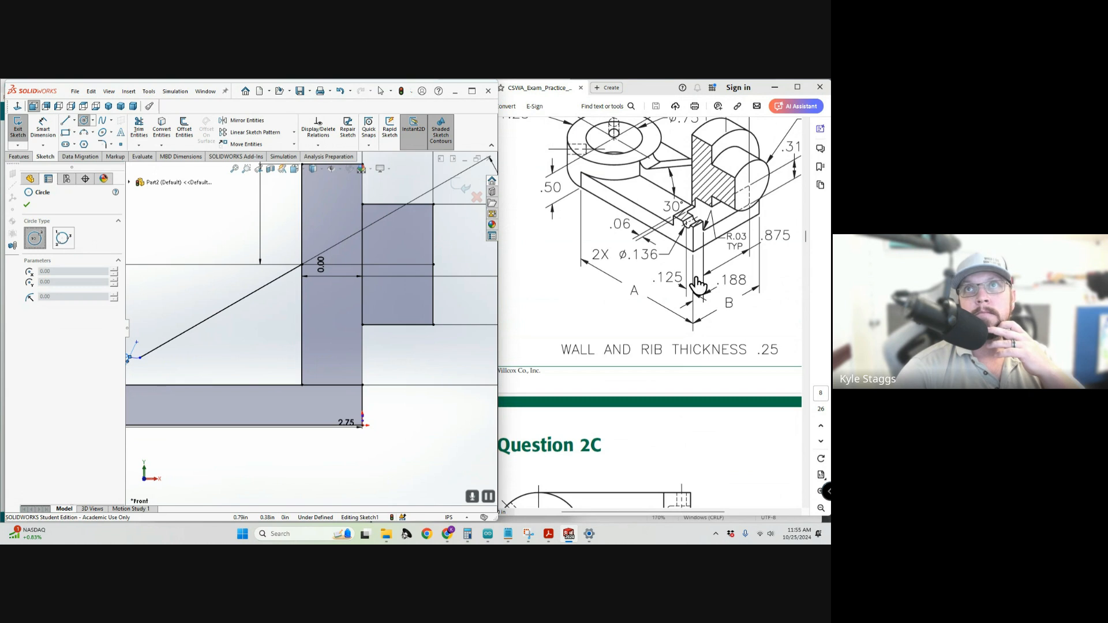
click(331, 333)
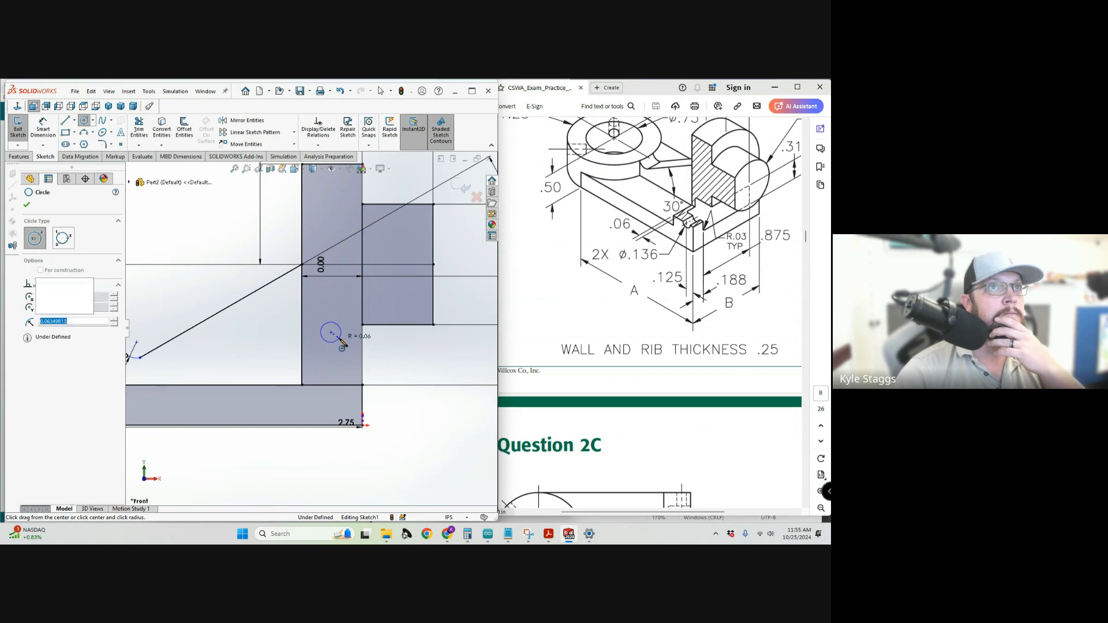
click(340, 339)
key(Escape)
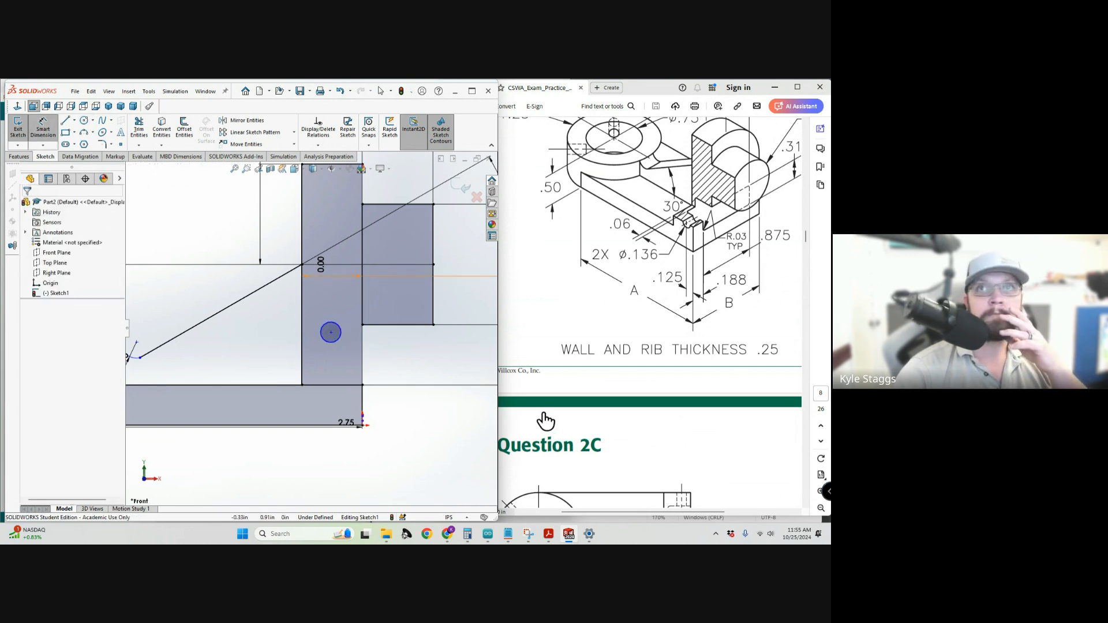
Dimension the diameter of the cross hole circle in the wall, setting it to 0.136 in.
click(341, 338)
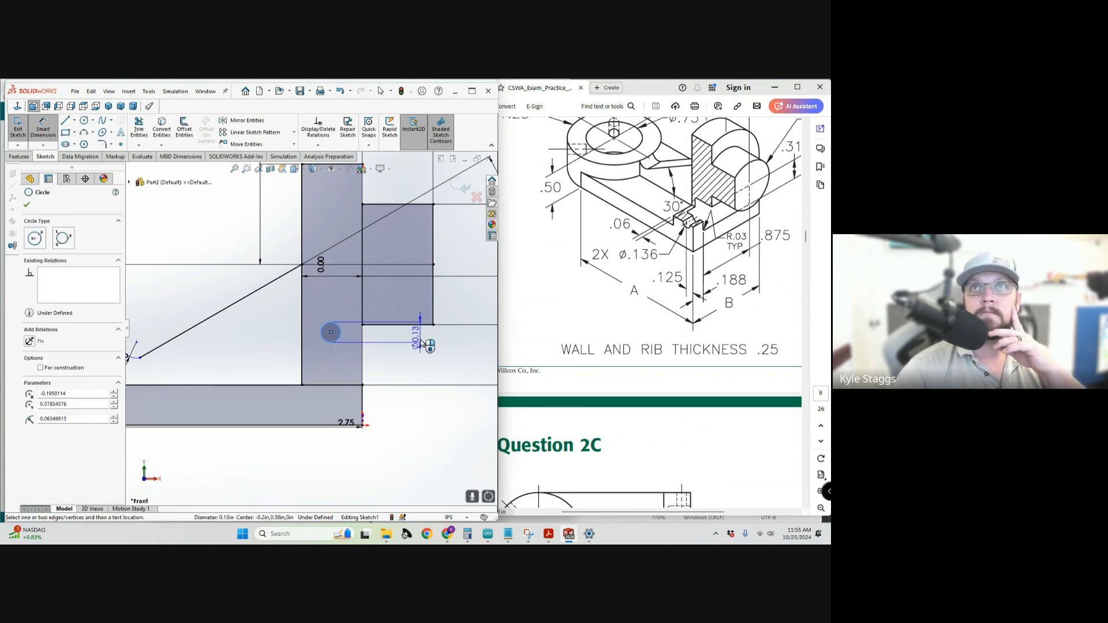
click(422, 344)
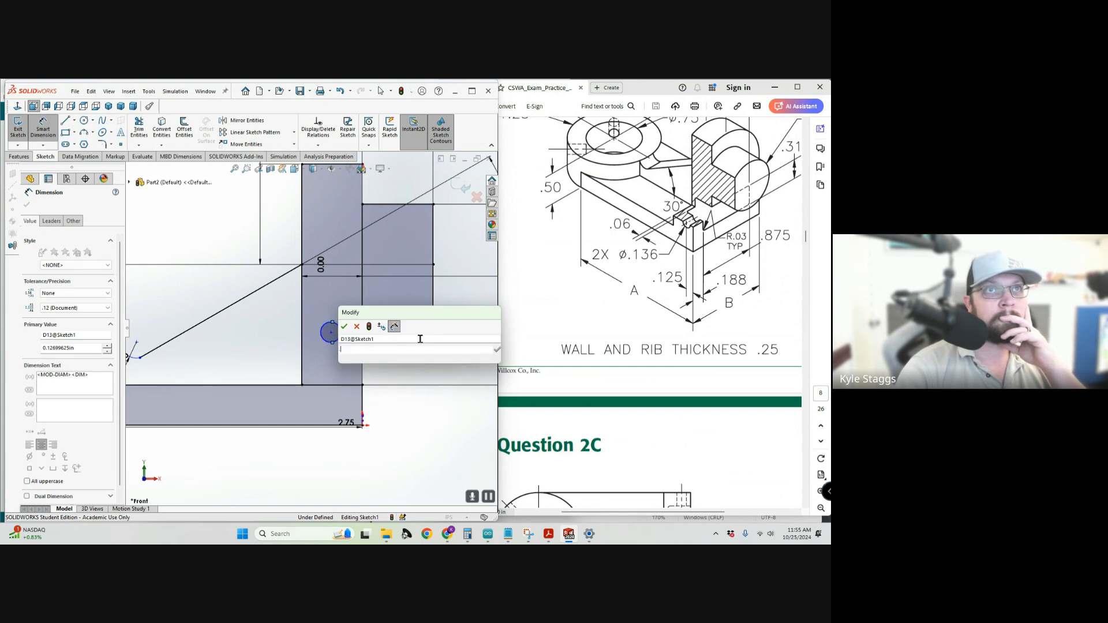
text(.136)
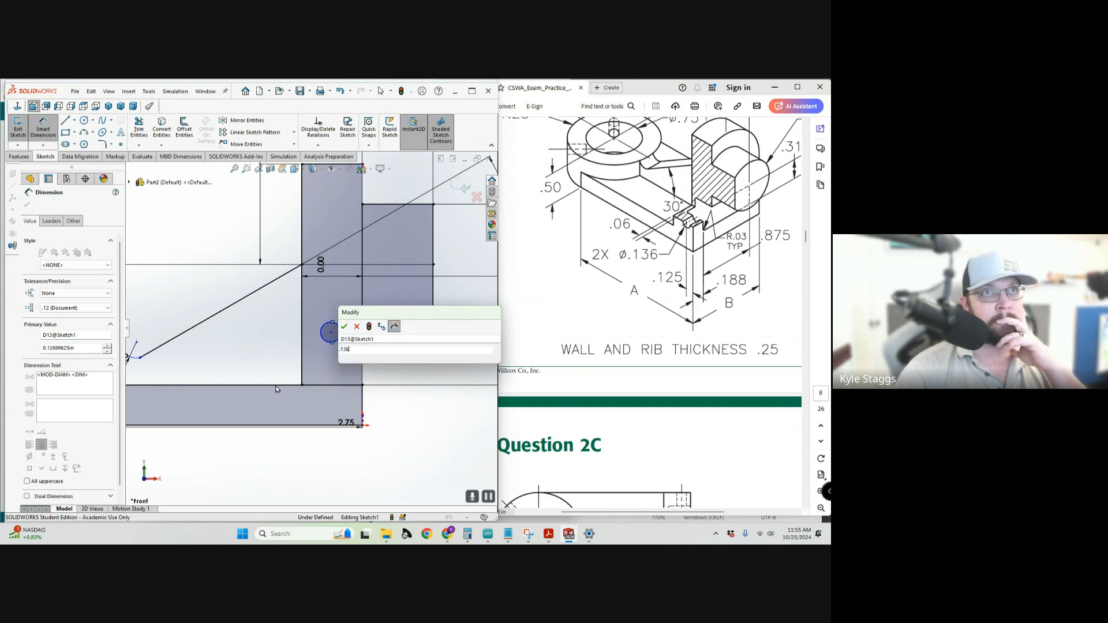
key(Return)
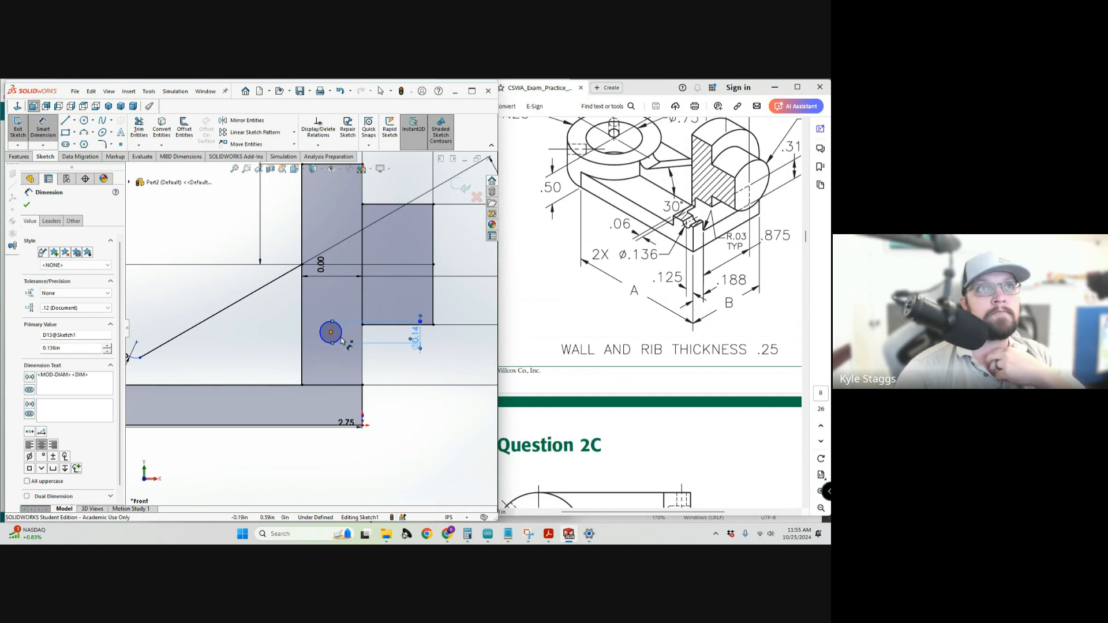
Dimension the horizontal distance from the cross hole's center to the wall's outer vertical edge, setting it to 0.125 in.
click(331, 333)
click(362, 361)
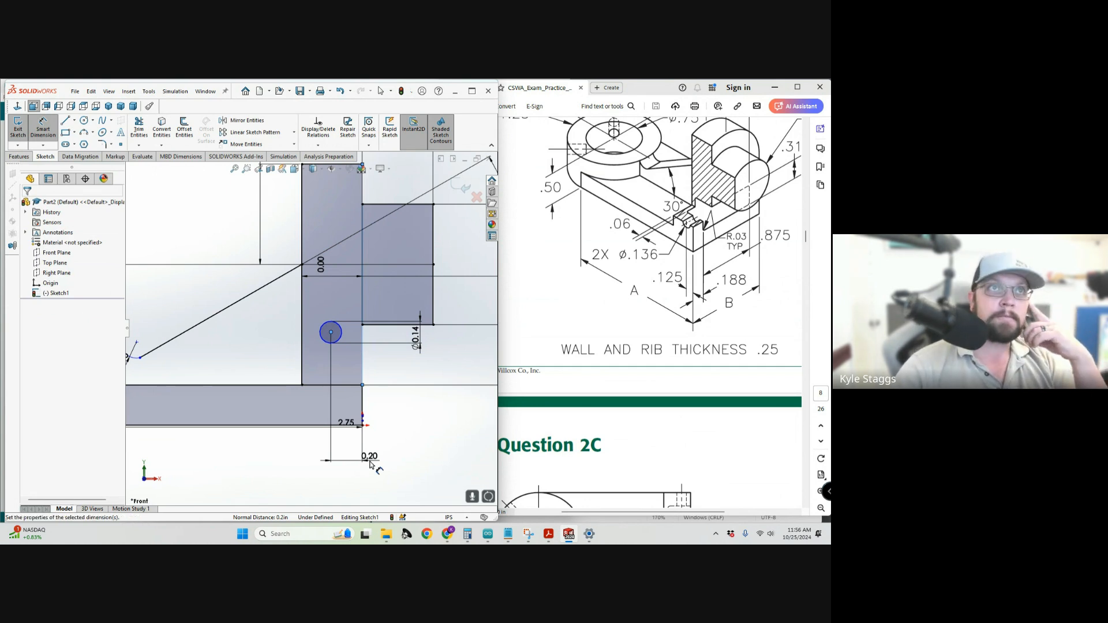
click(370, 463)
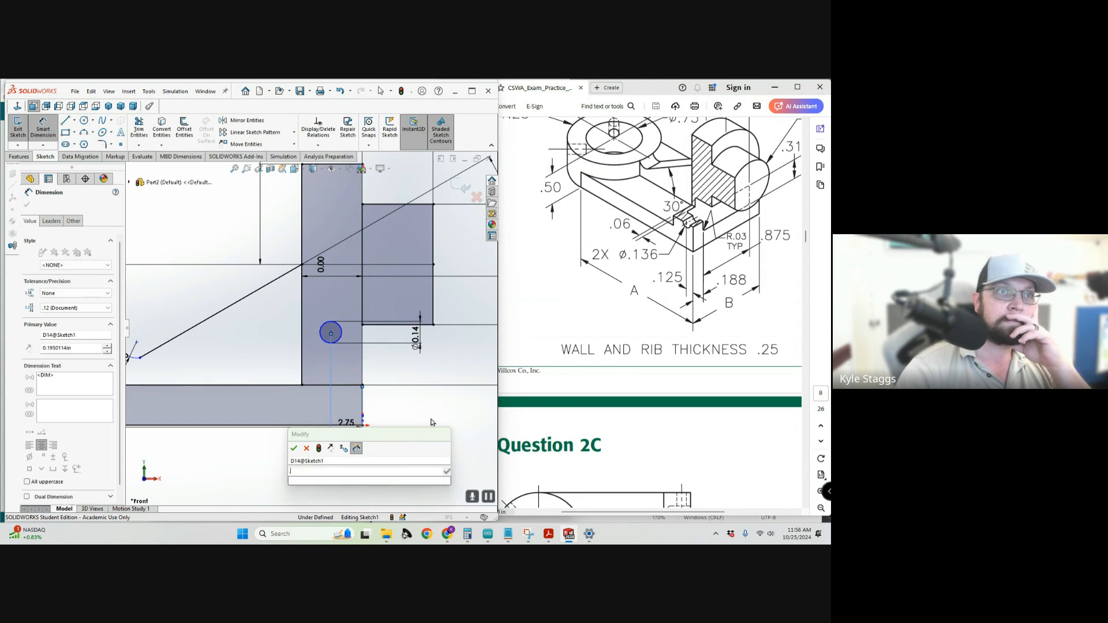
text(.12)
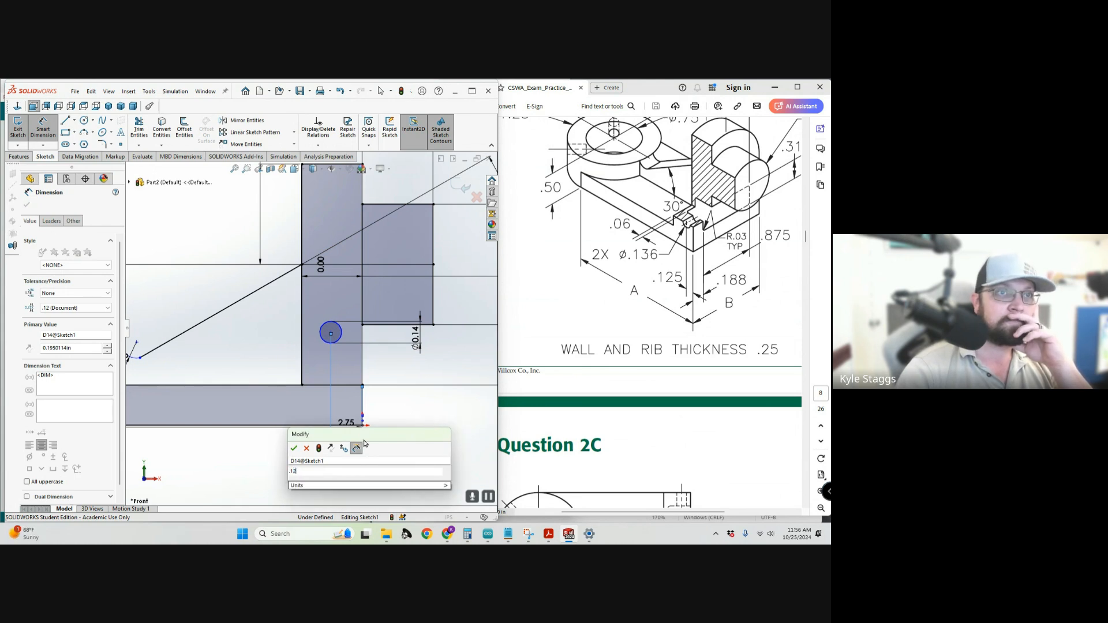
text(5)
key(Return)
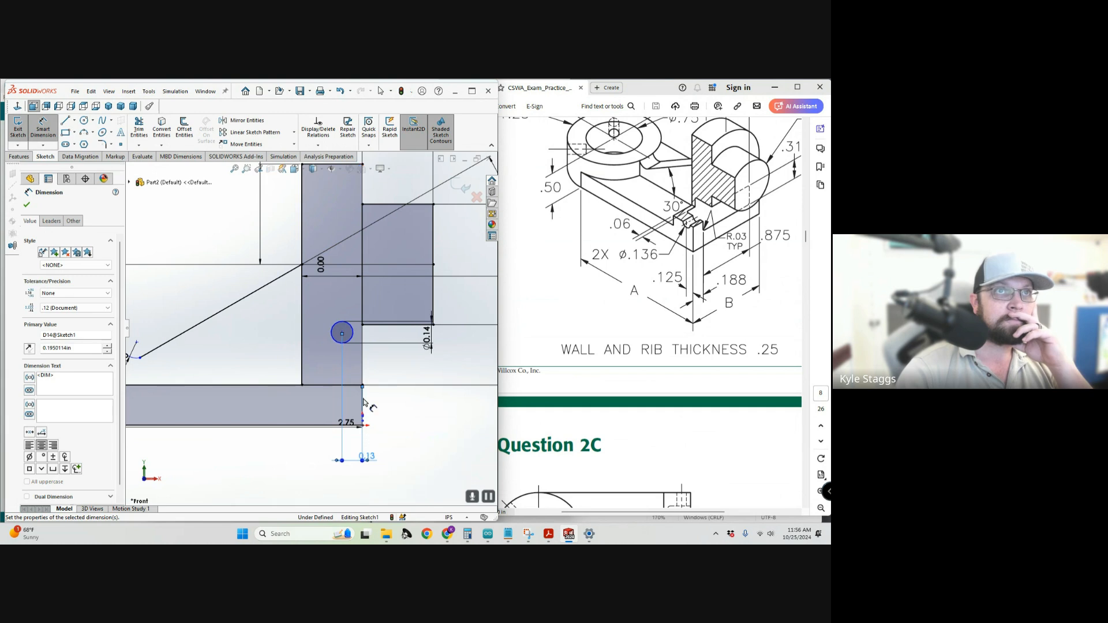
Examine the Question 2B and 2C drawings for the cross hole's vertical location relative to the base.
click(341, 332)
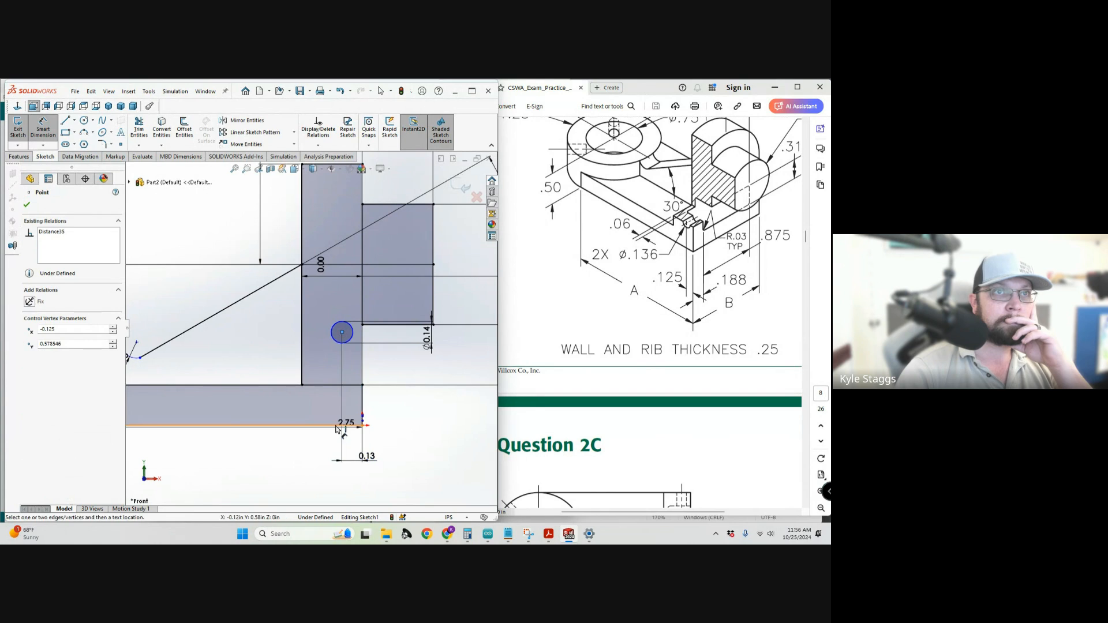
click(337, 426)
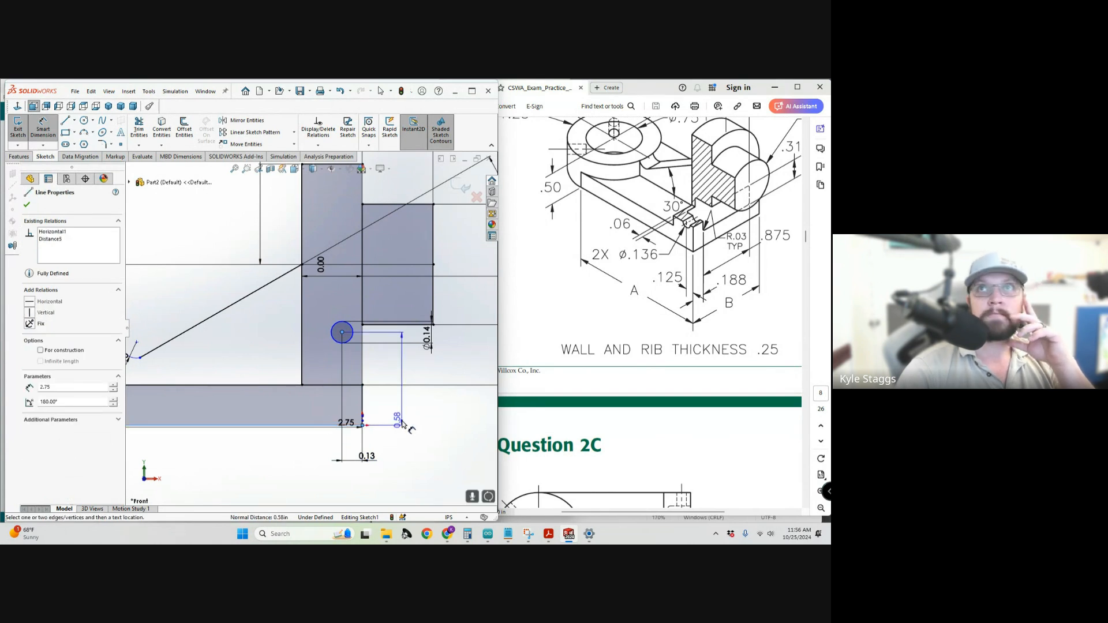
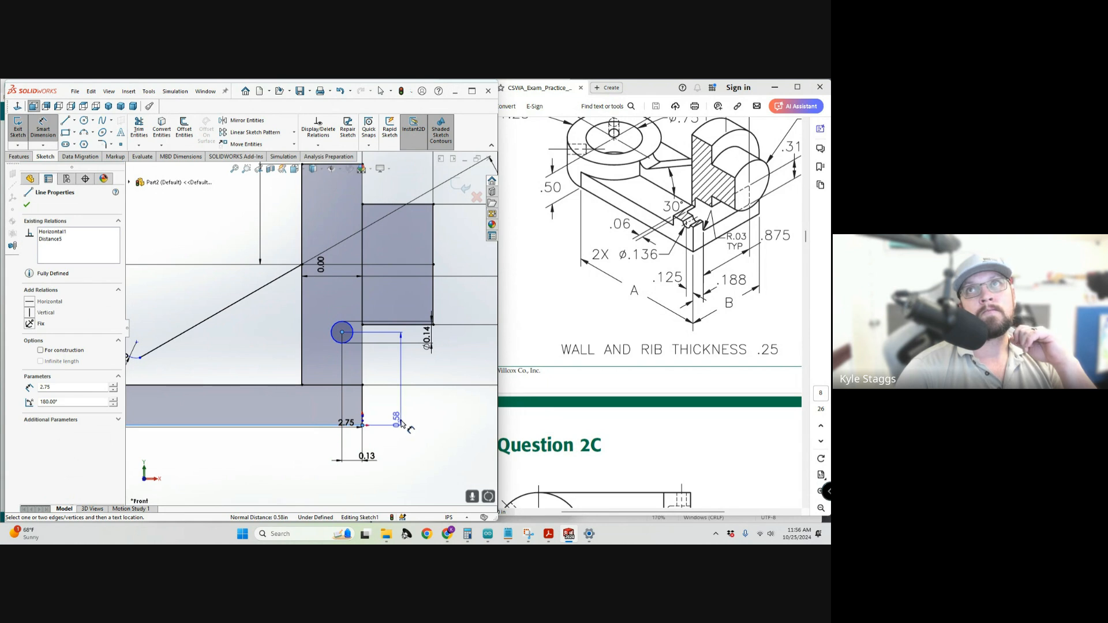
scroll(687, 400, up, 2)
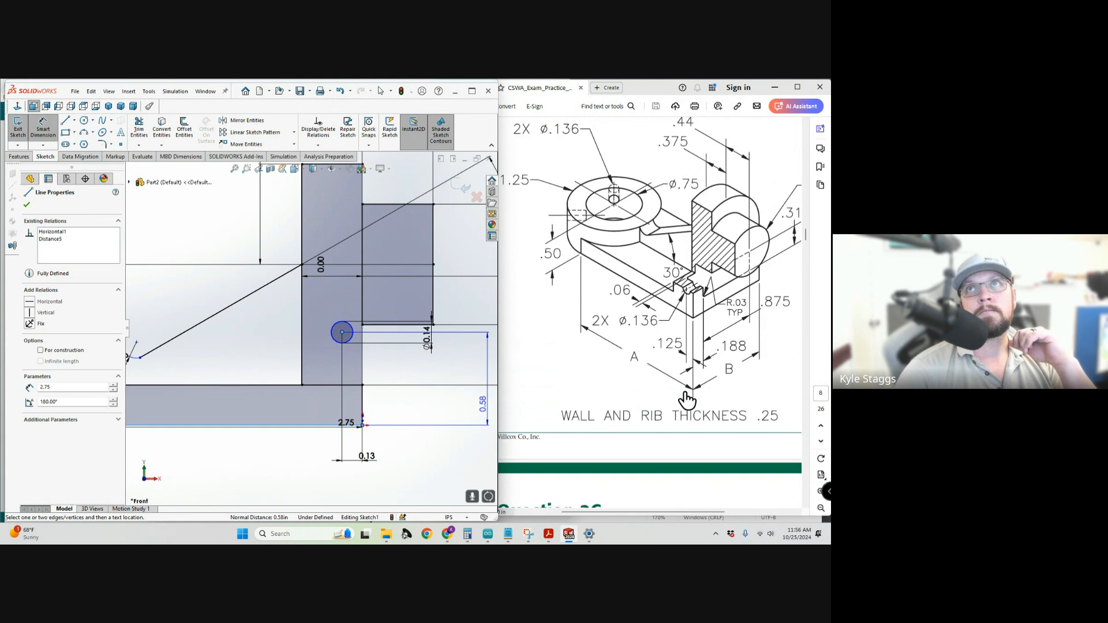
scroll(687, 400, down, 1)
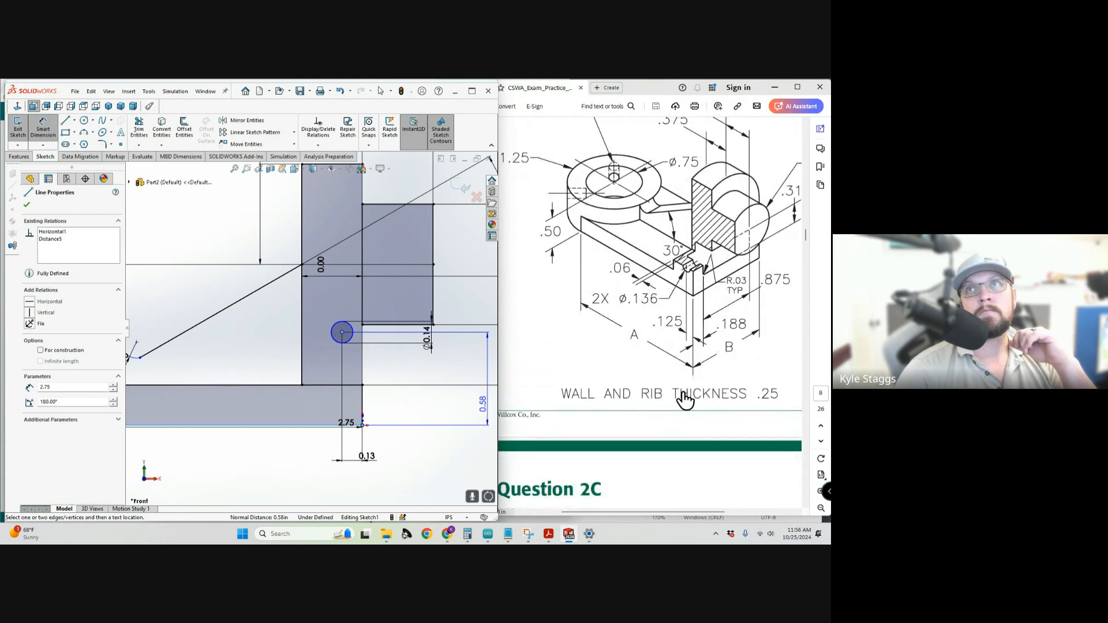
scroll(685, 400, down, 10)
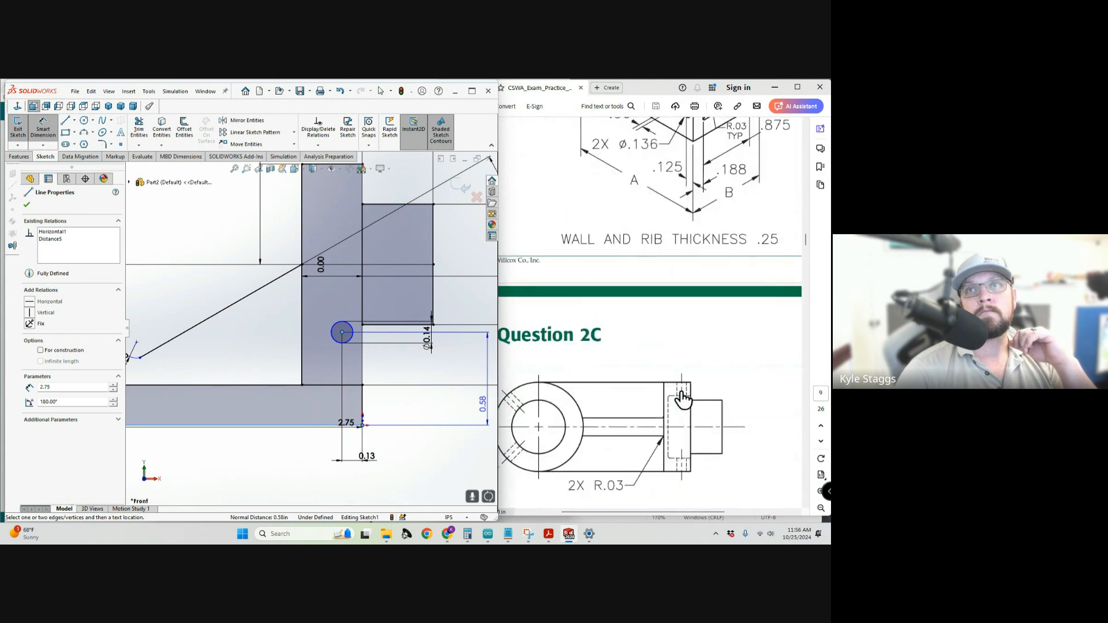
scroll(684, 400, up, 2)
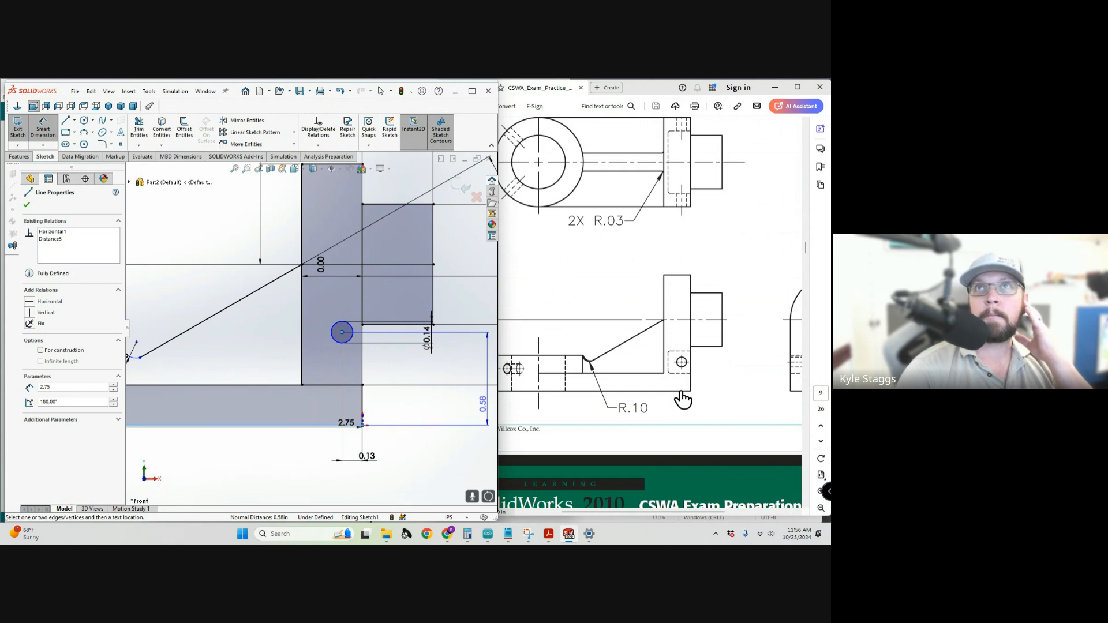
scroll(683, 400, down, 9)
scroll(683, 400, up, 8)
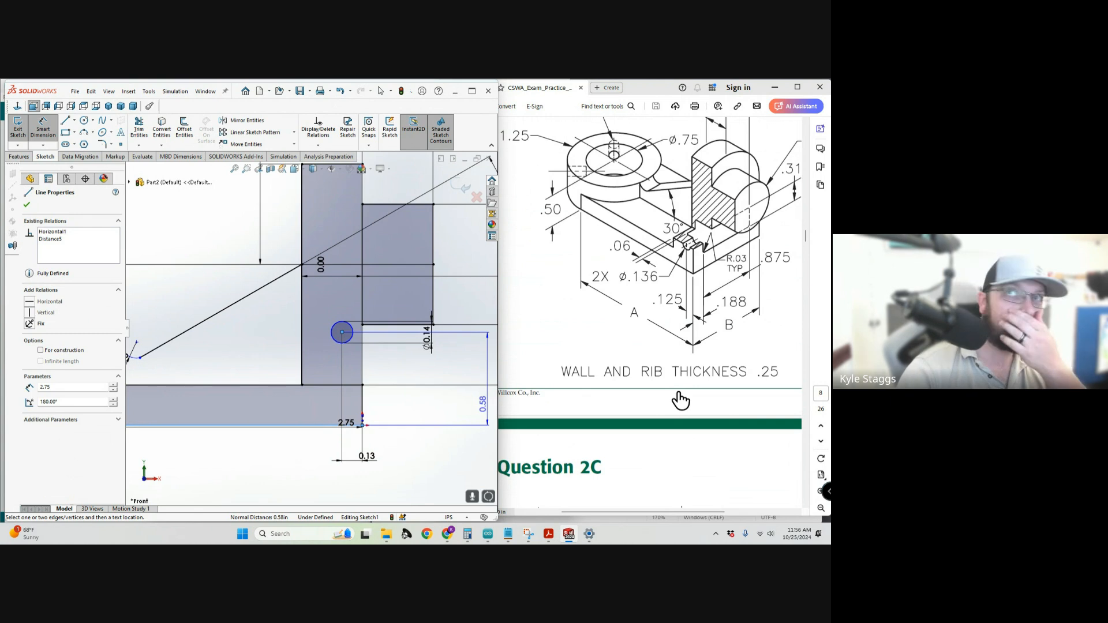
scroll(680, 400, down, 3)
scroll(681, 400, down, 1)
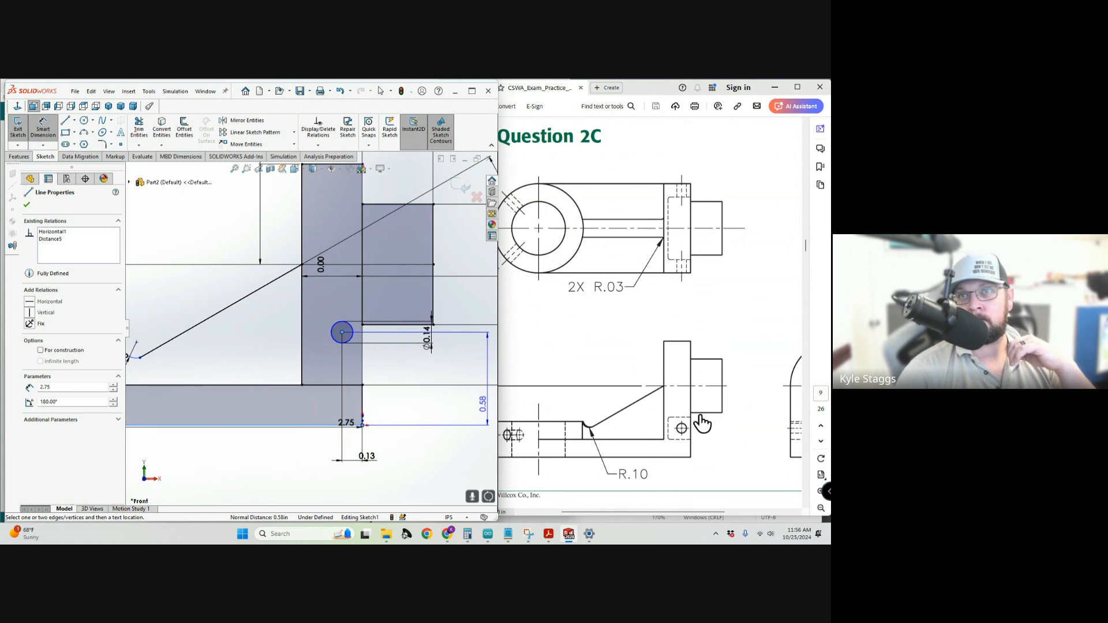
scroll(702, 423, up, 4)
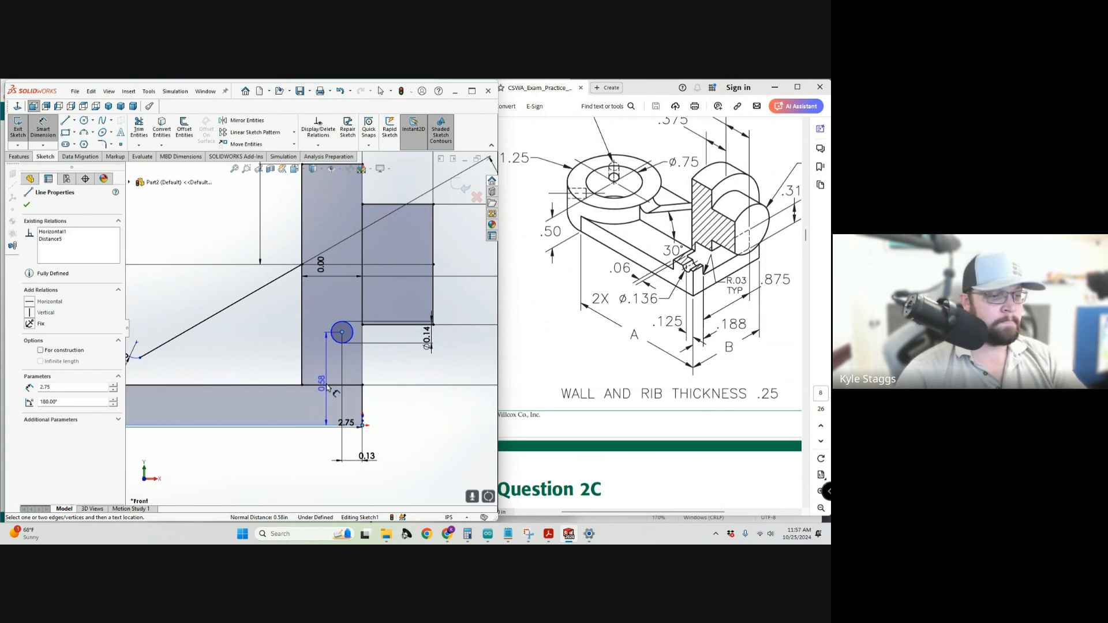
key(Escape)
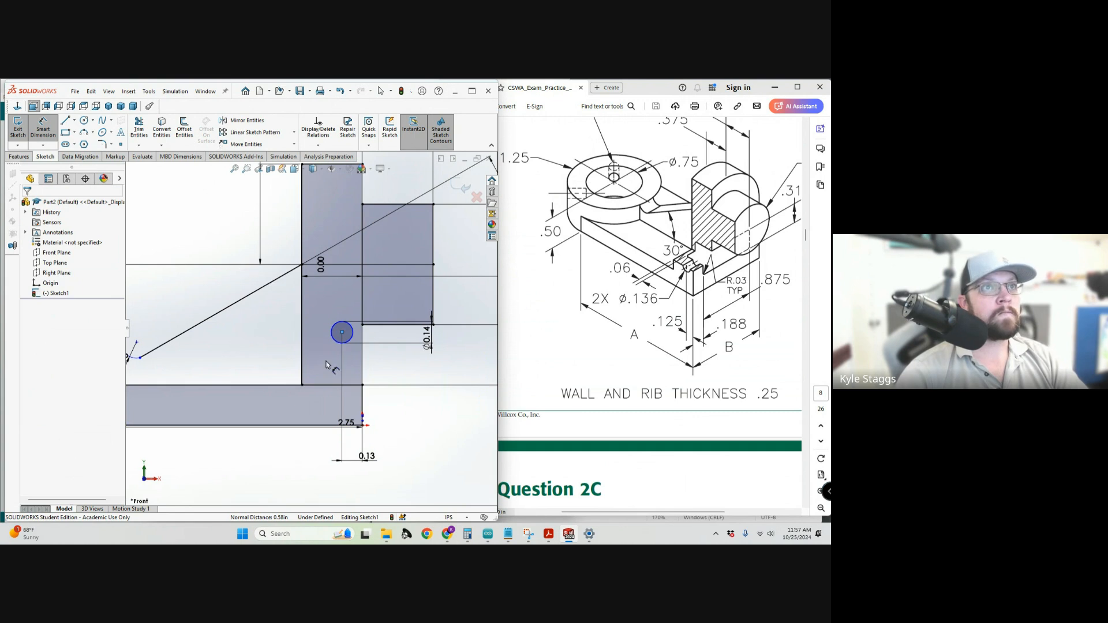
Dimension the vertical distance from the cross hole's center to the base's top edge, setting it to .31/2 in.
click(396, 375)
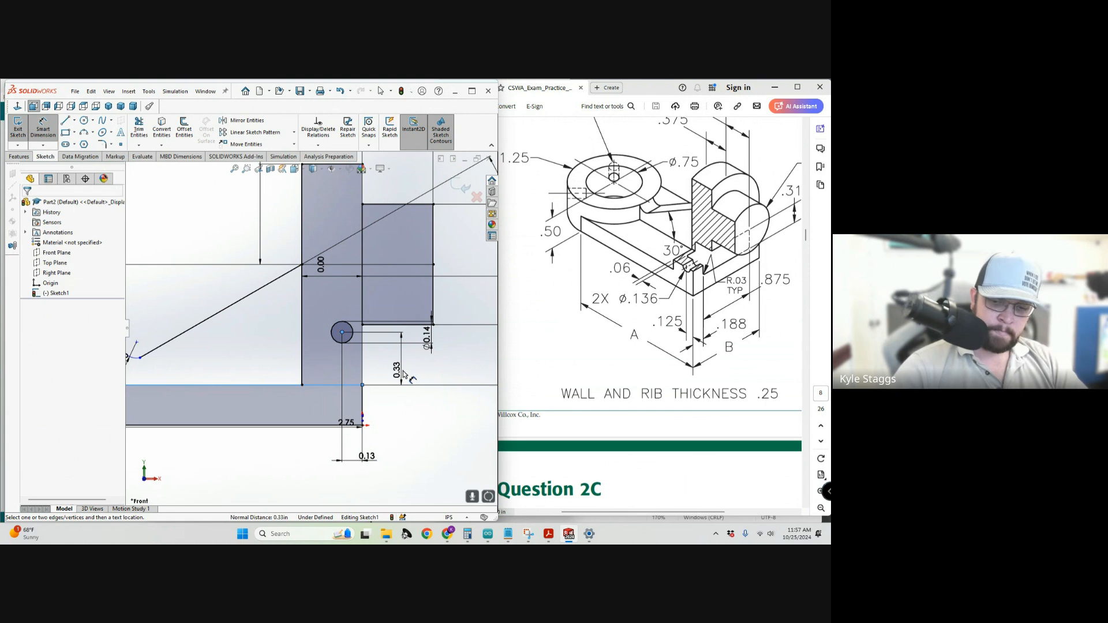
click(404, 374)
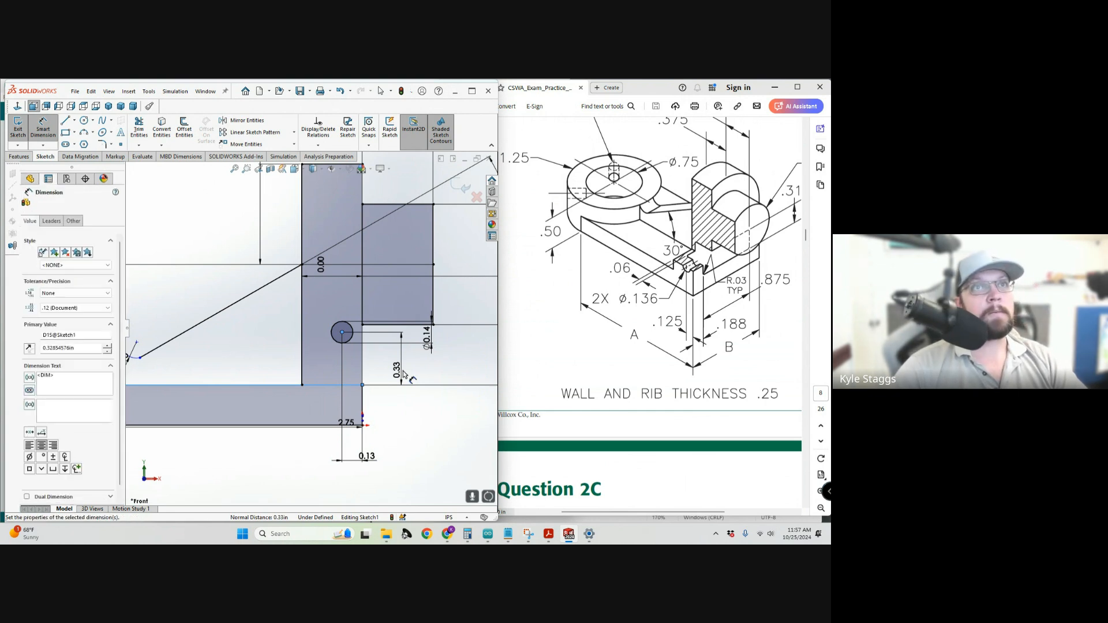
text(.3)
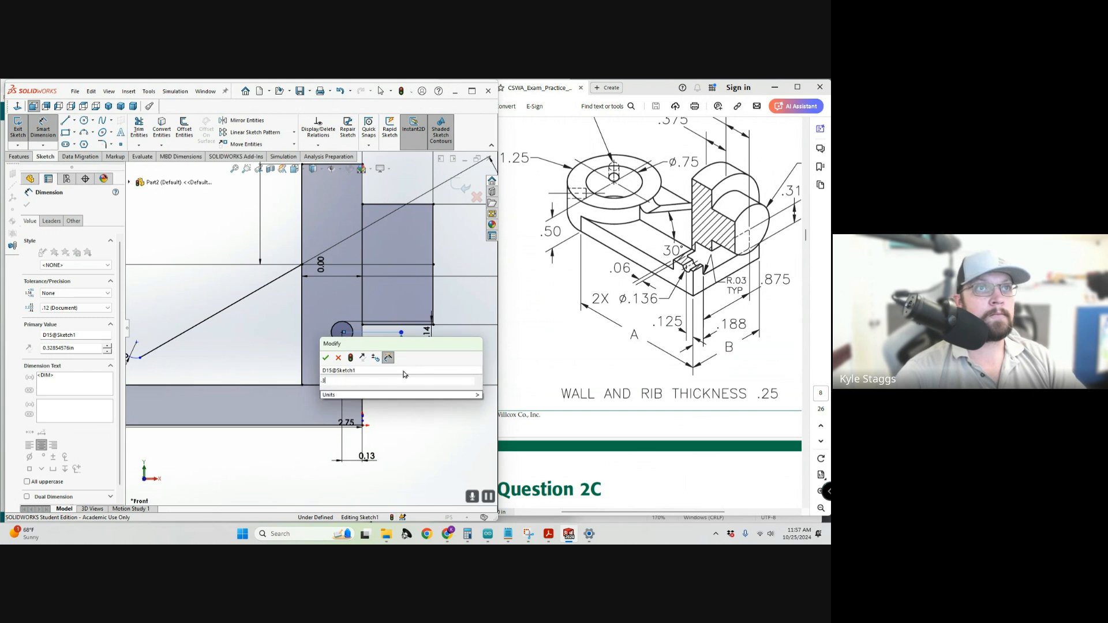
text(1/2)
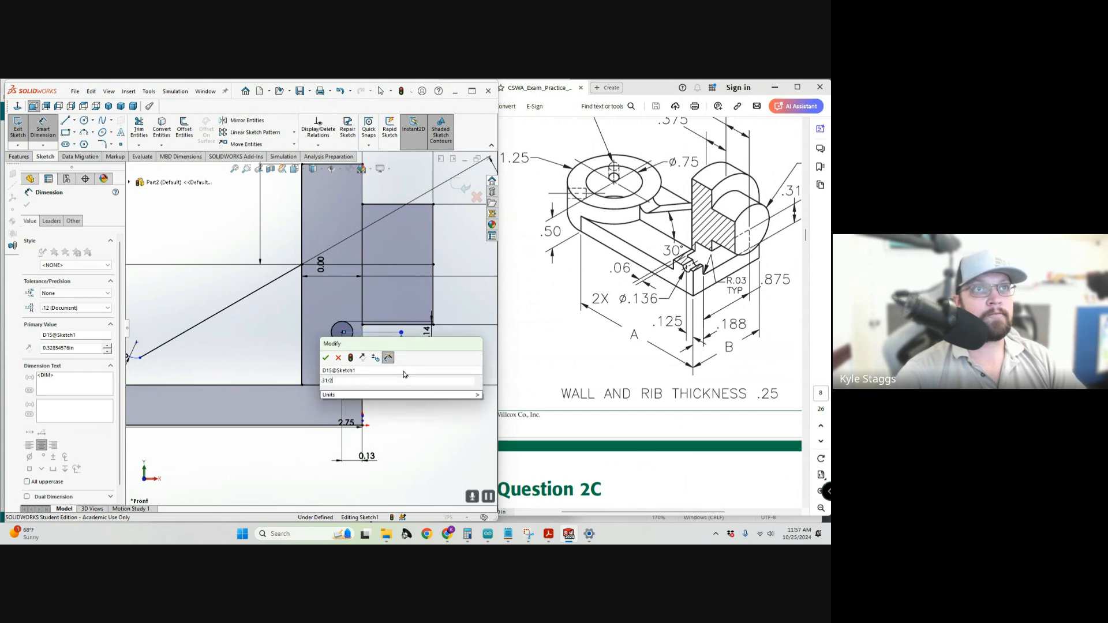
key(Return)
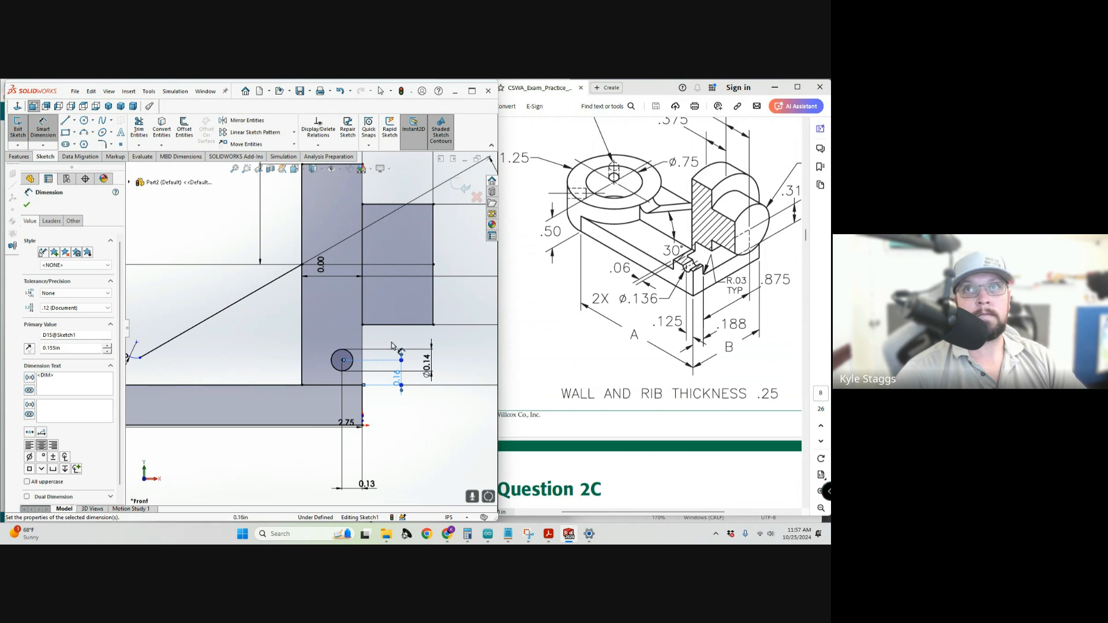
Sketch a corner rectangle about 0.26 by 0.26 in around the cross hole, starting on the wall's outer vertical edge just above the base.
scroll(638, 338, up, 5)
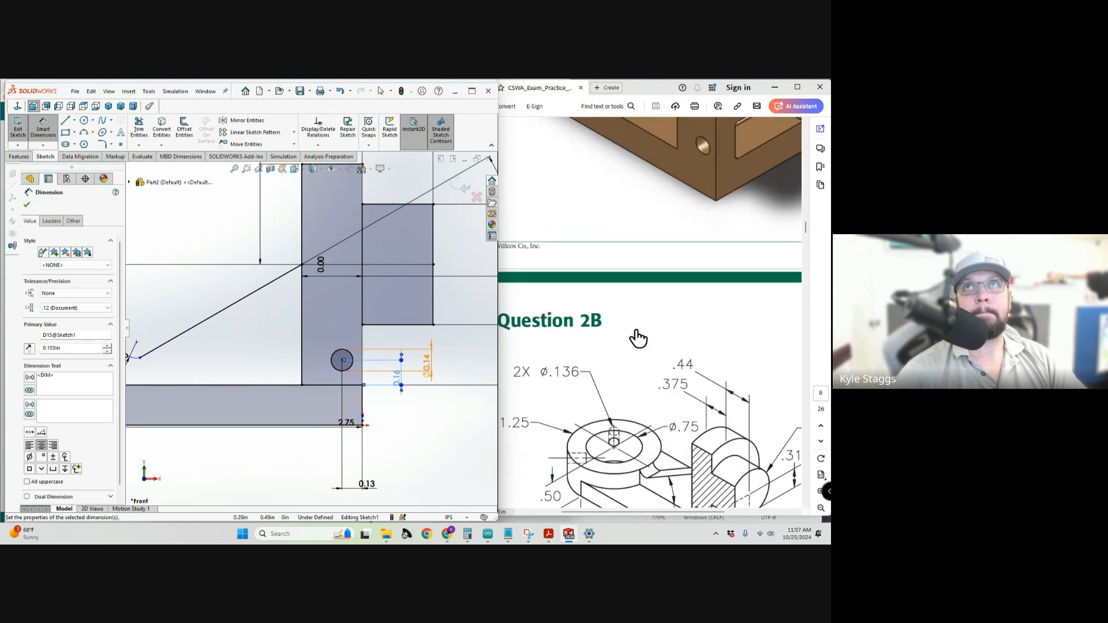
scroll(638, 338, down, 6)
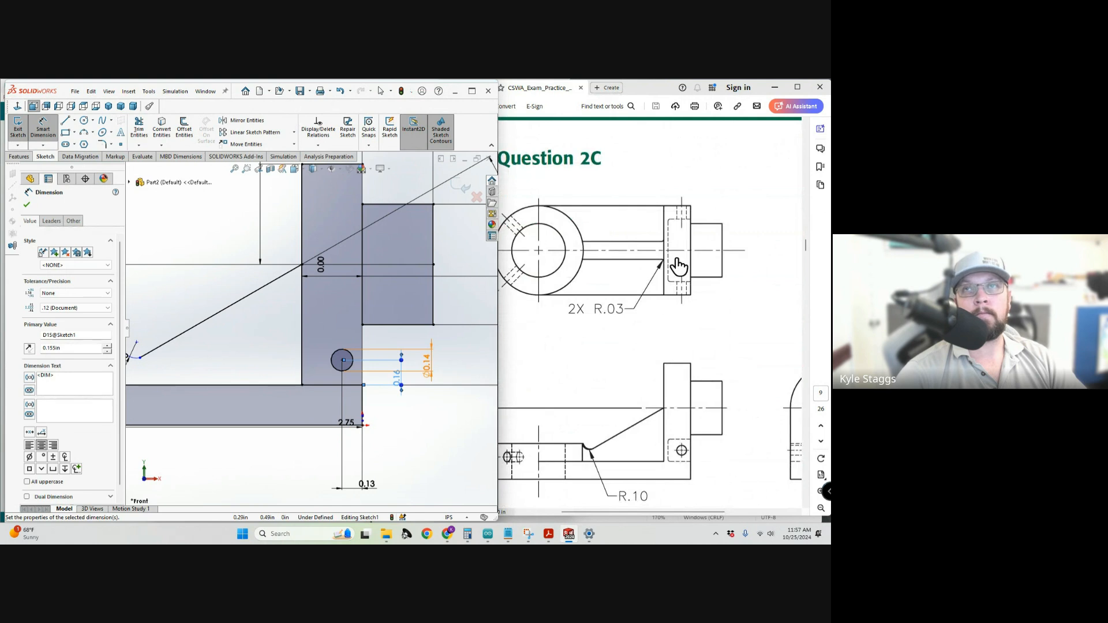
scroll(679, 266, up, 4)
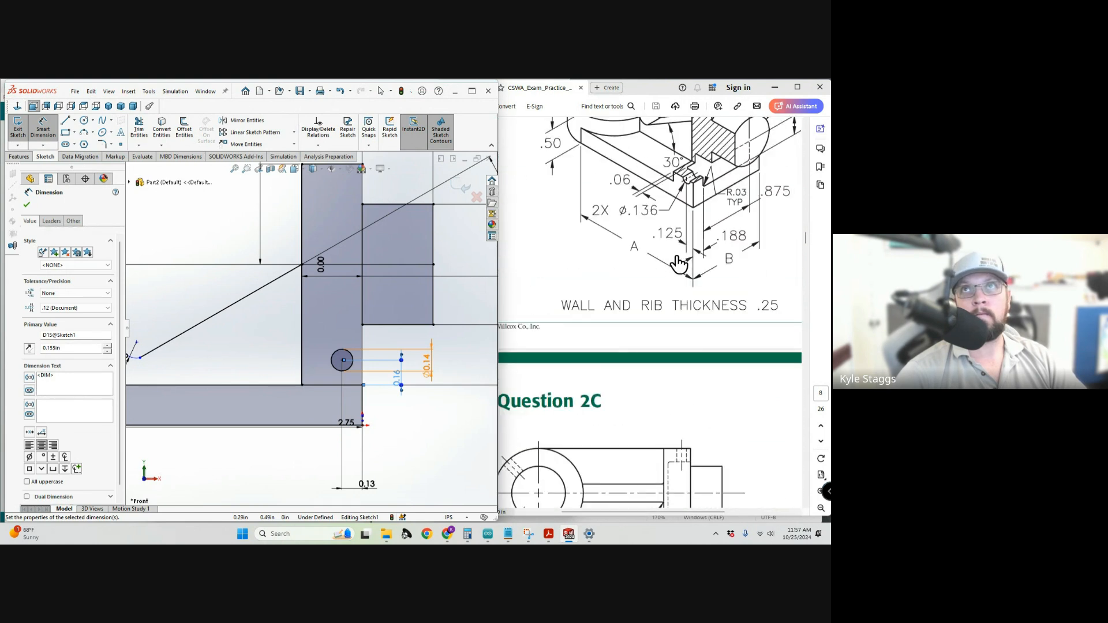
scroll(679, 266, up, 1)
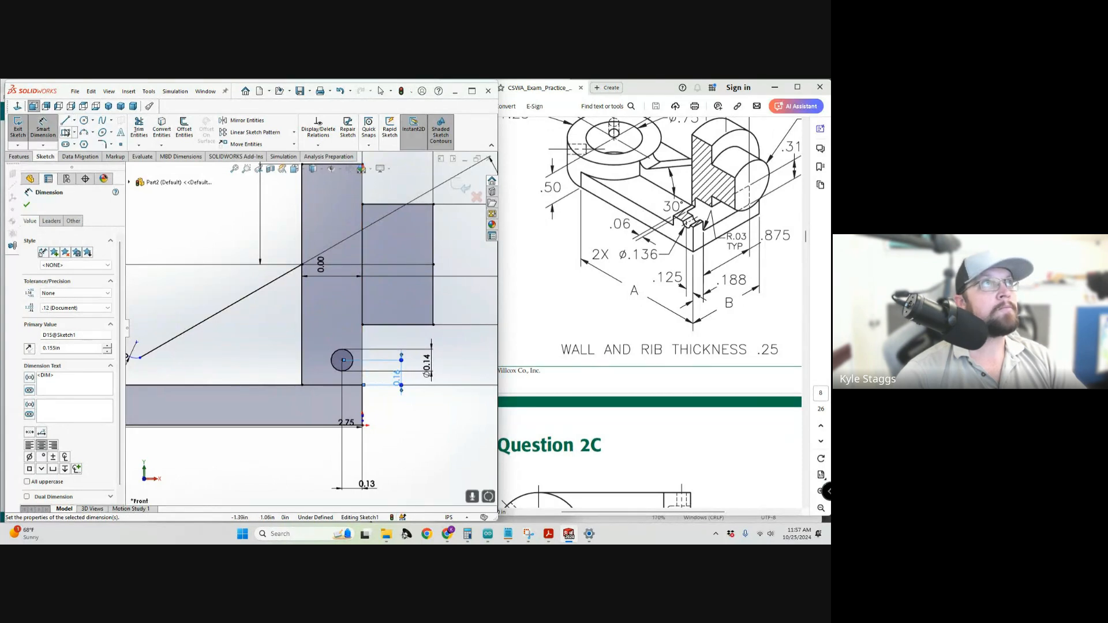
key(r)
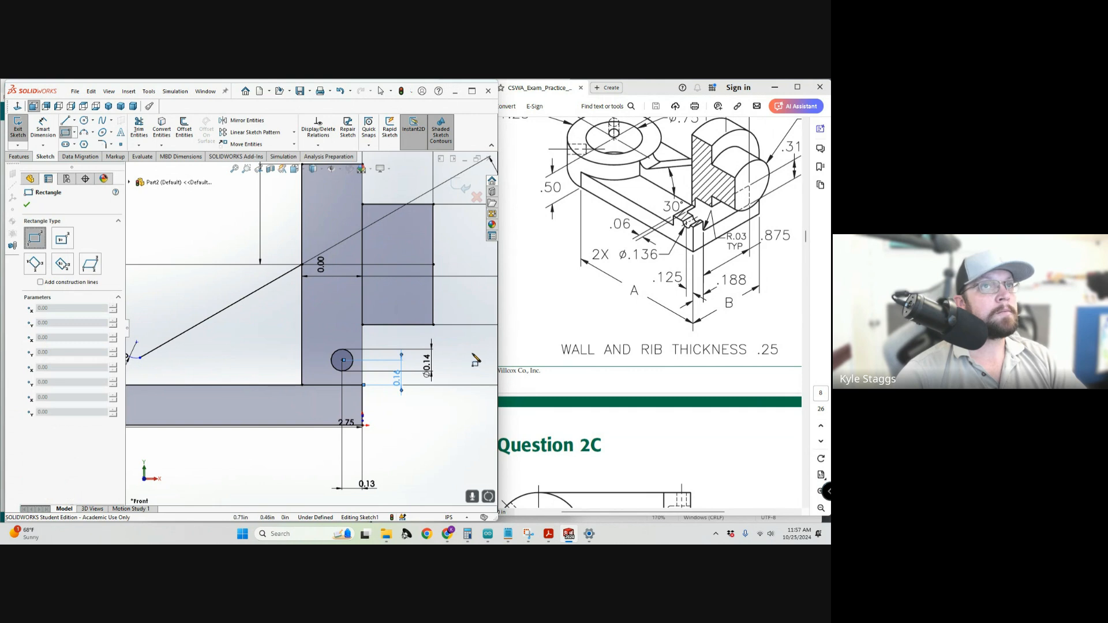
scroll(363, 375, down, 3)
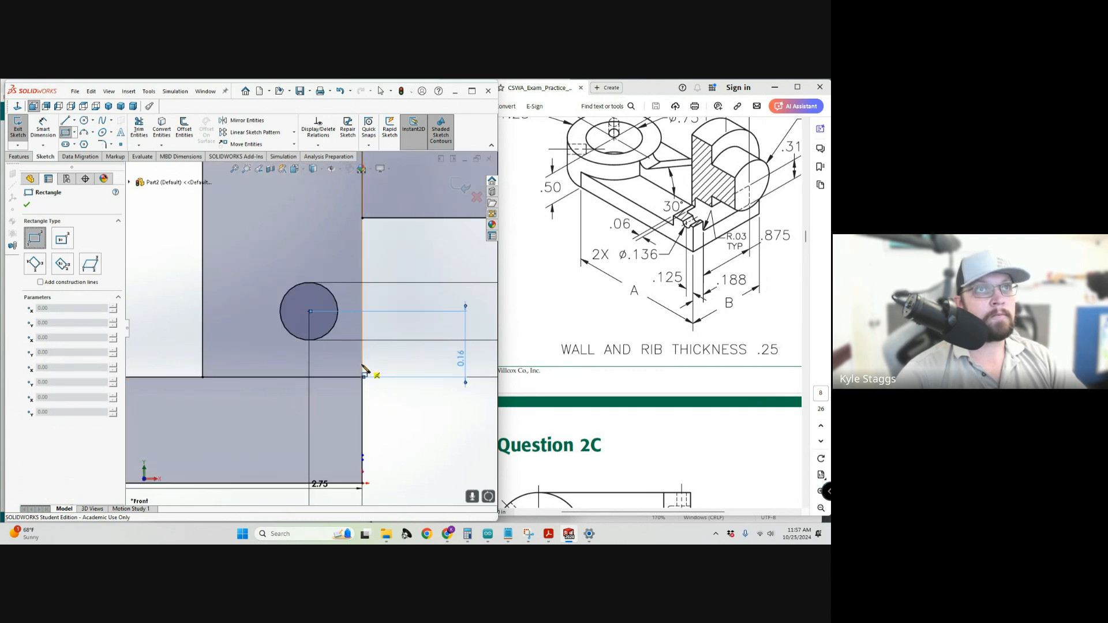
click(363, 365)
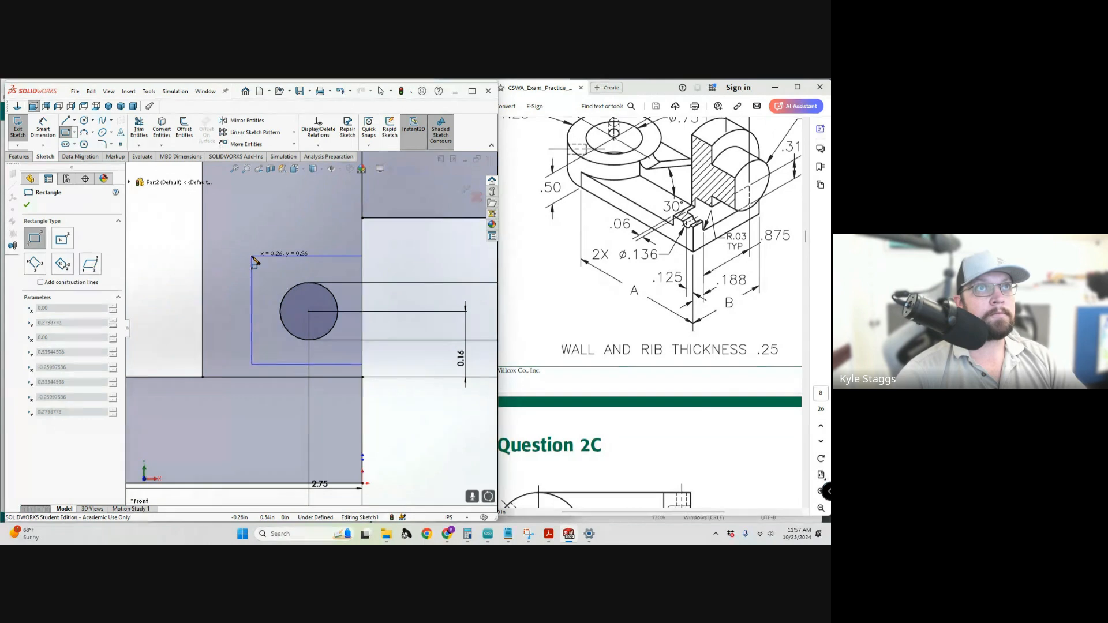
click(253, 257)
scroll(318, 324, up, 3)
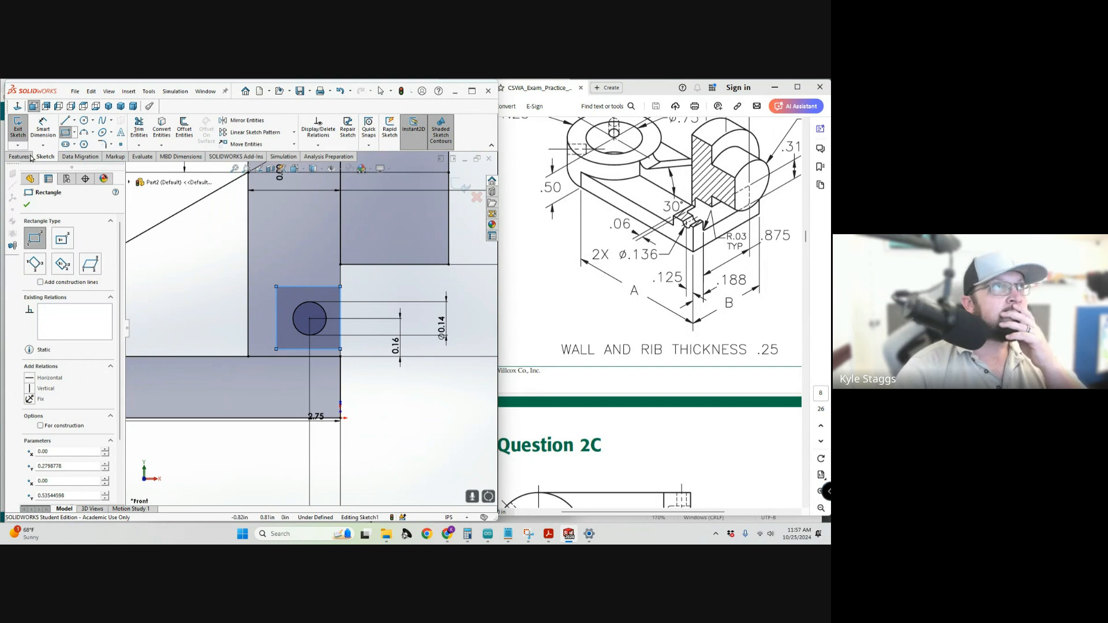
Dimension the height of the rectangle around the cross hole, setting it to .31 in.
click(42, 127)
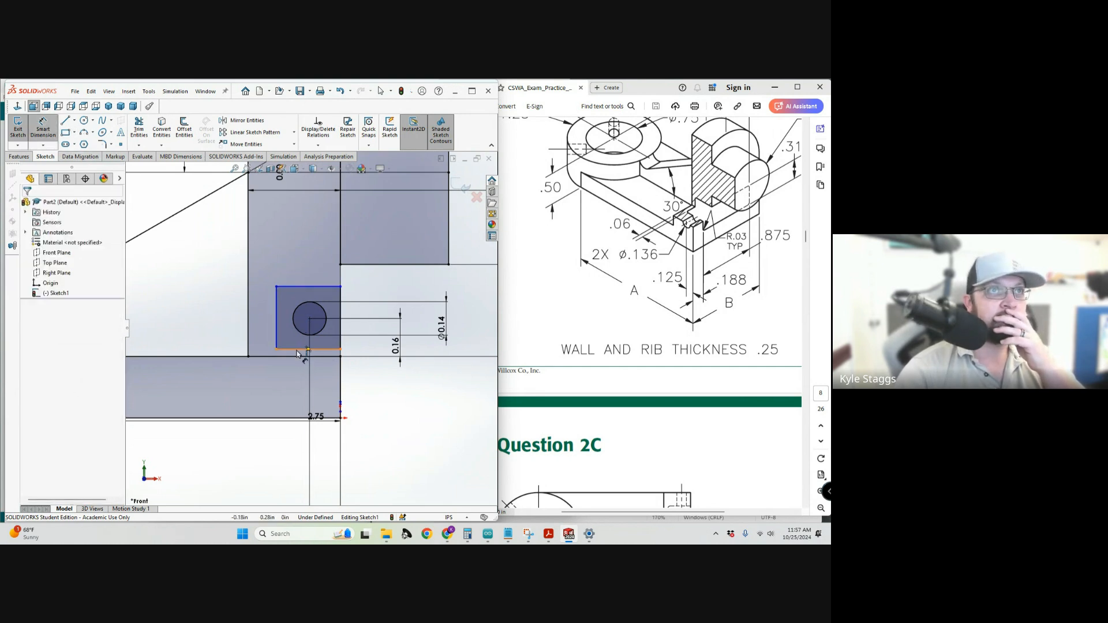
click(296, 287)
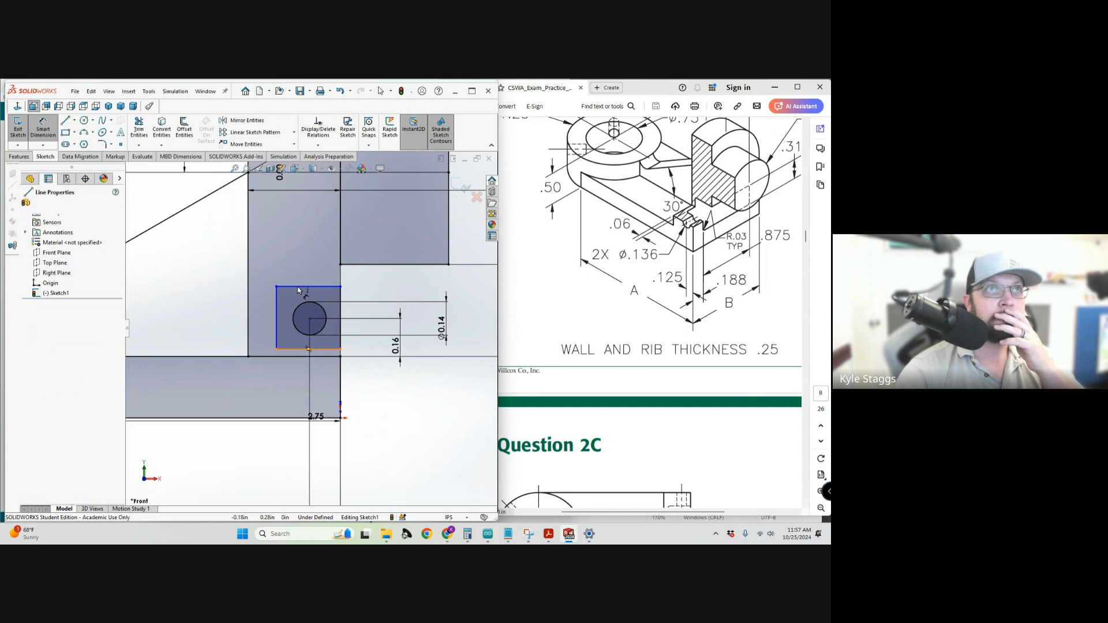
click(323, 350)
click(470, 342)
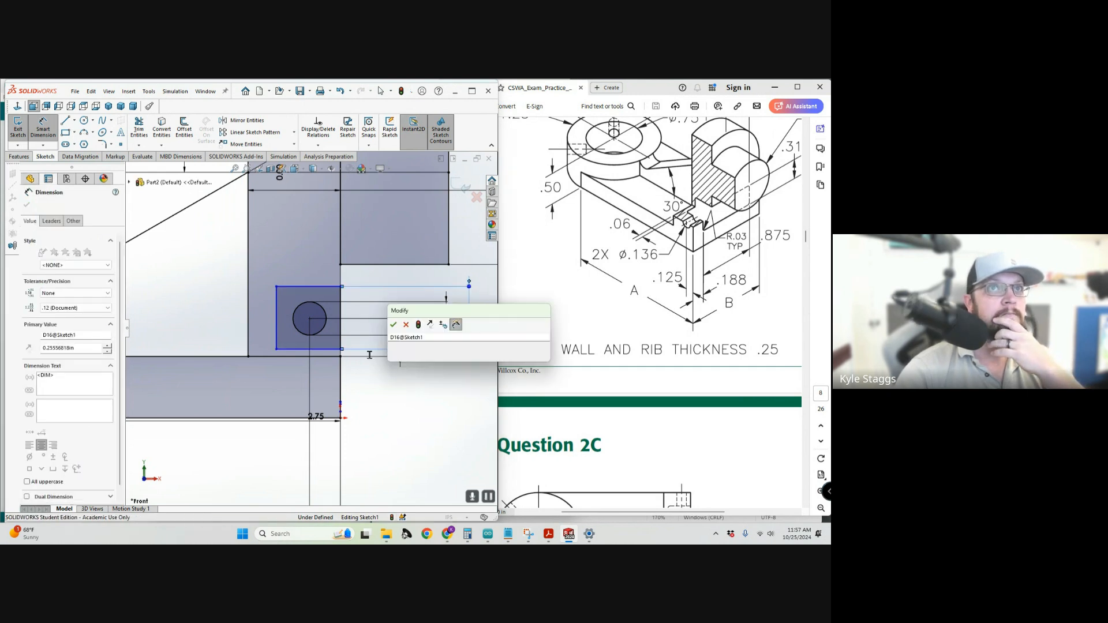
text(.31)
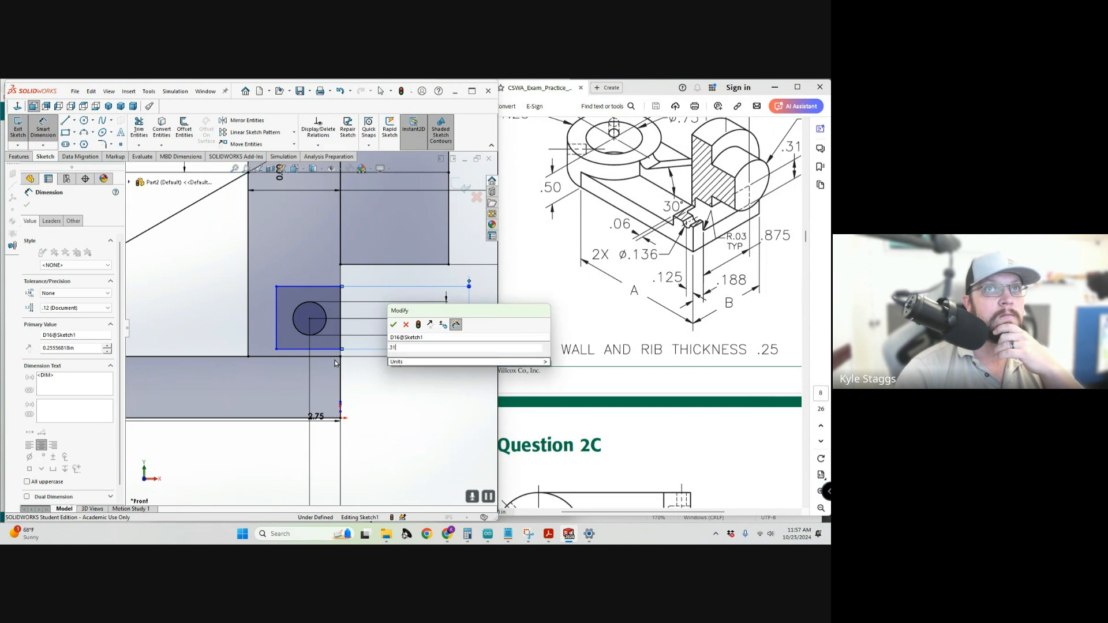
key(Escape)
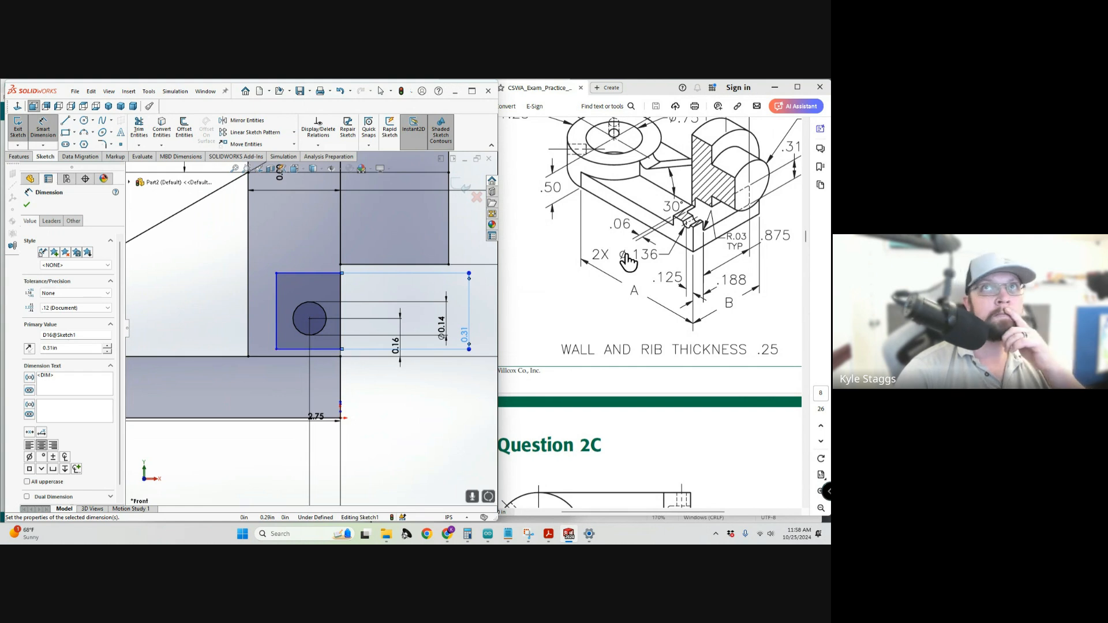
Dimension the horizontal distance from the rectangle's inner vertical edge to the wall's inner vertical edge, setting it to .6 in.
click(277, 325)
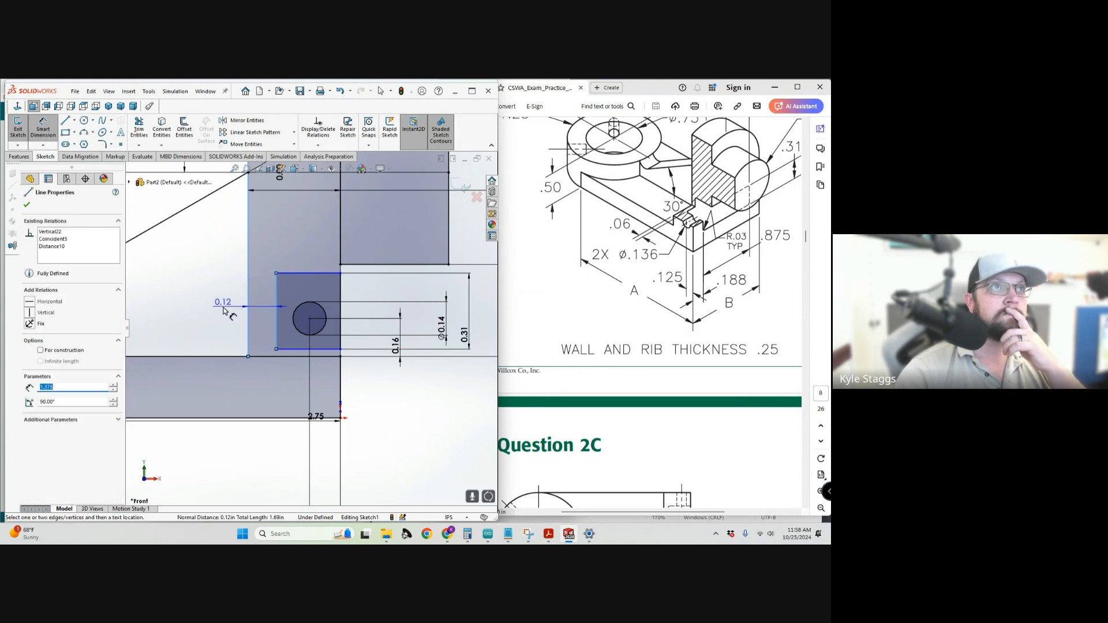
click(224, 311)
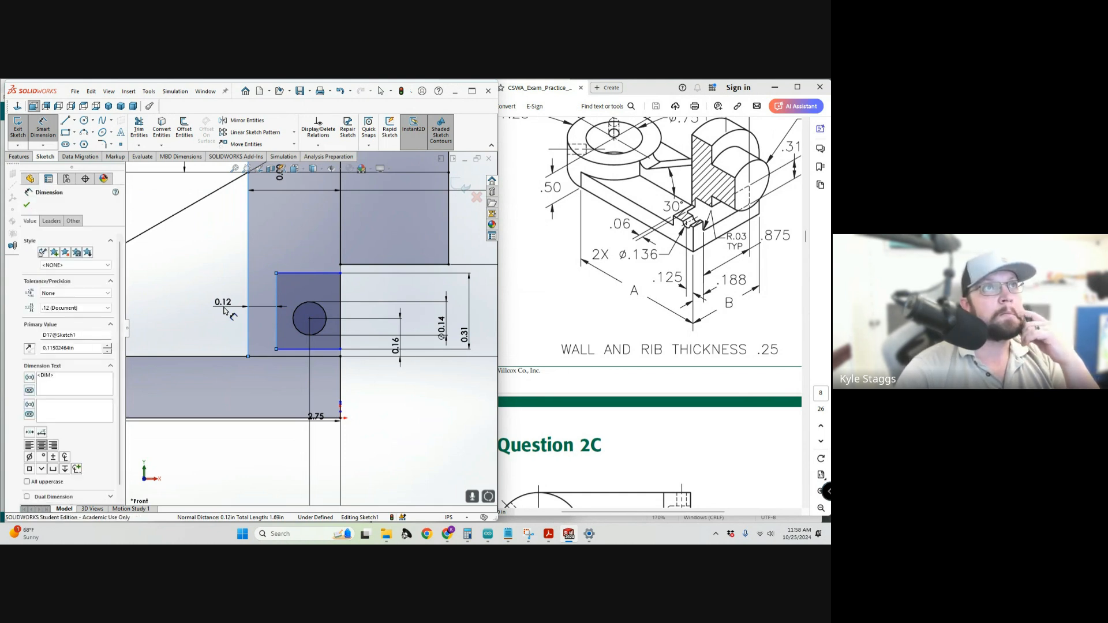
double_click(224, 311)
text(.6)
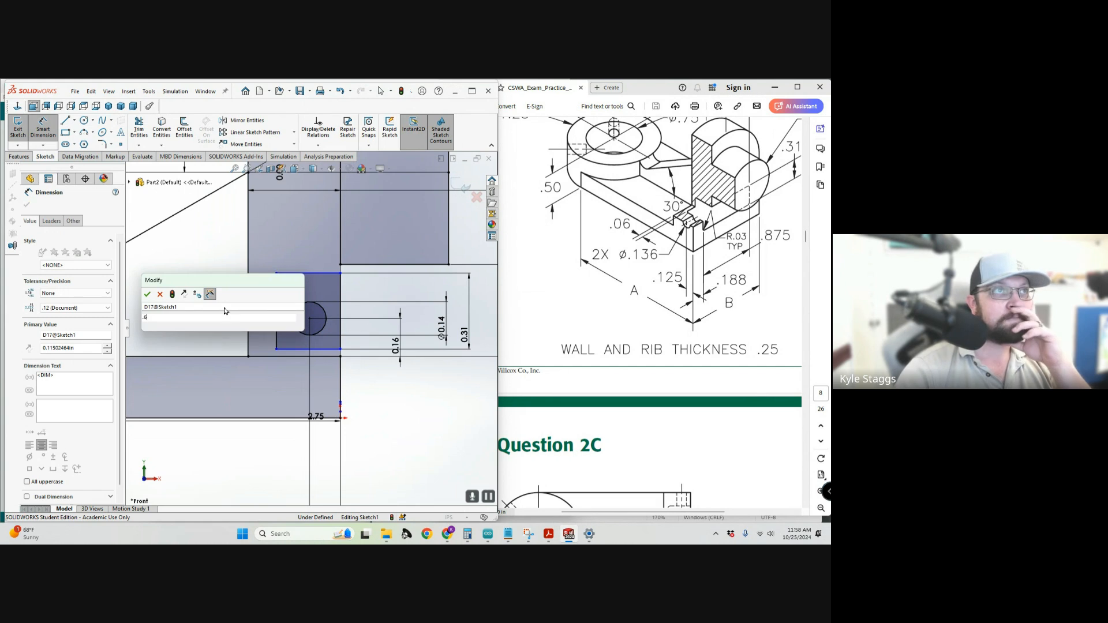
key(Return)
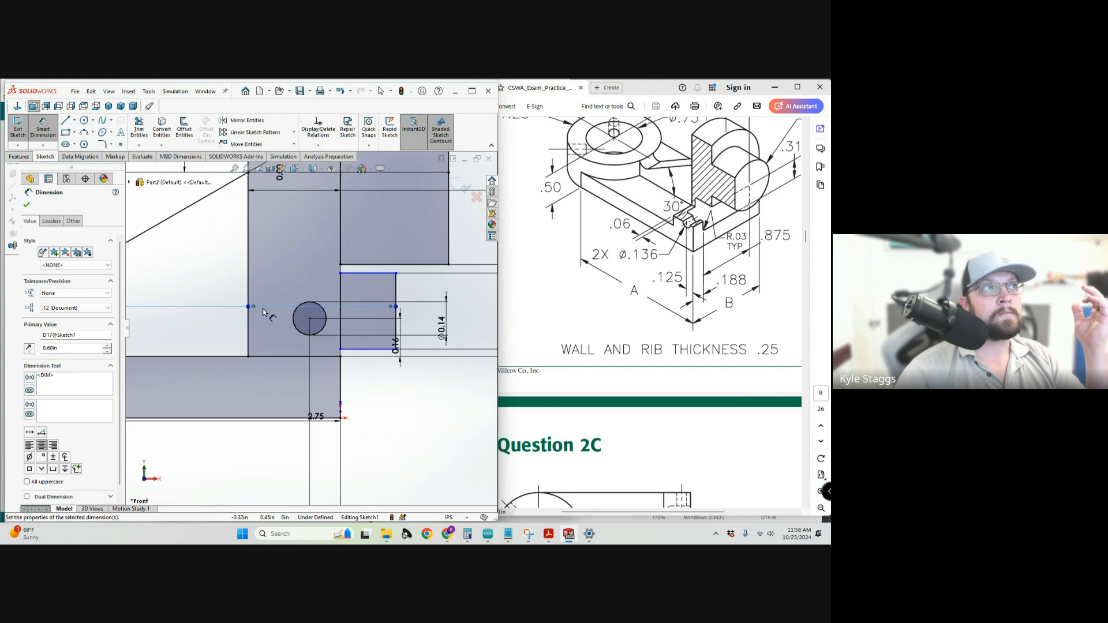
Correct the horizontal distance between the rectangle and the wall's inner vertical edge to .06 in.
scroll(371, 359, up, 3)
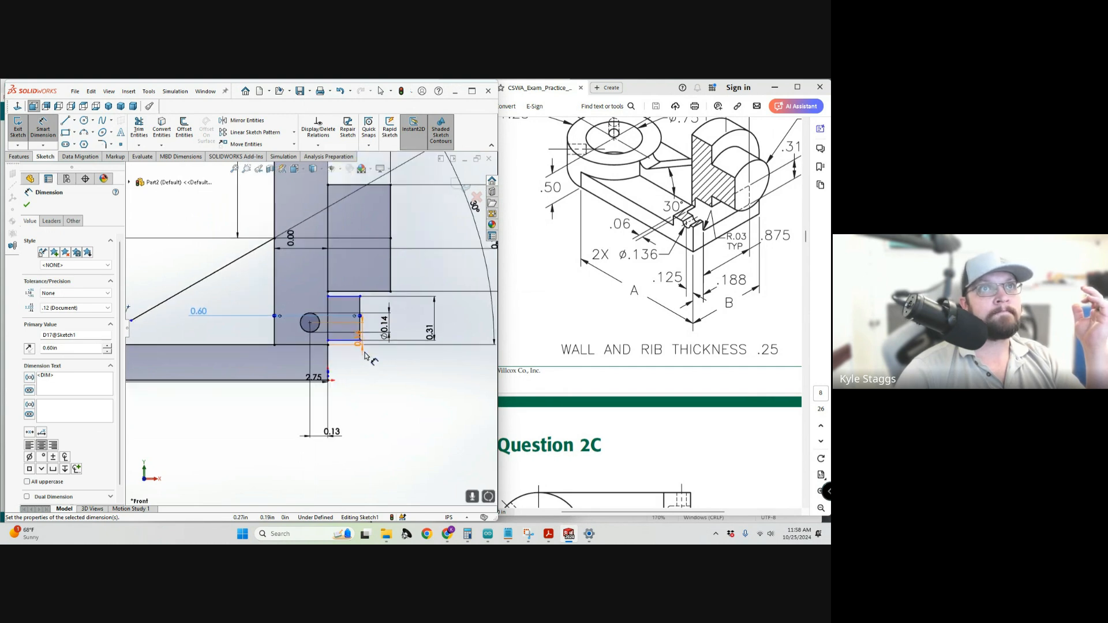
double_click(219, 314)
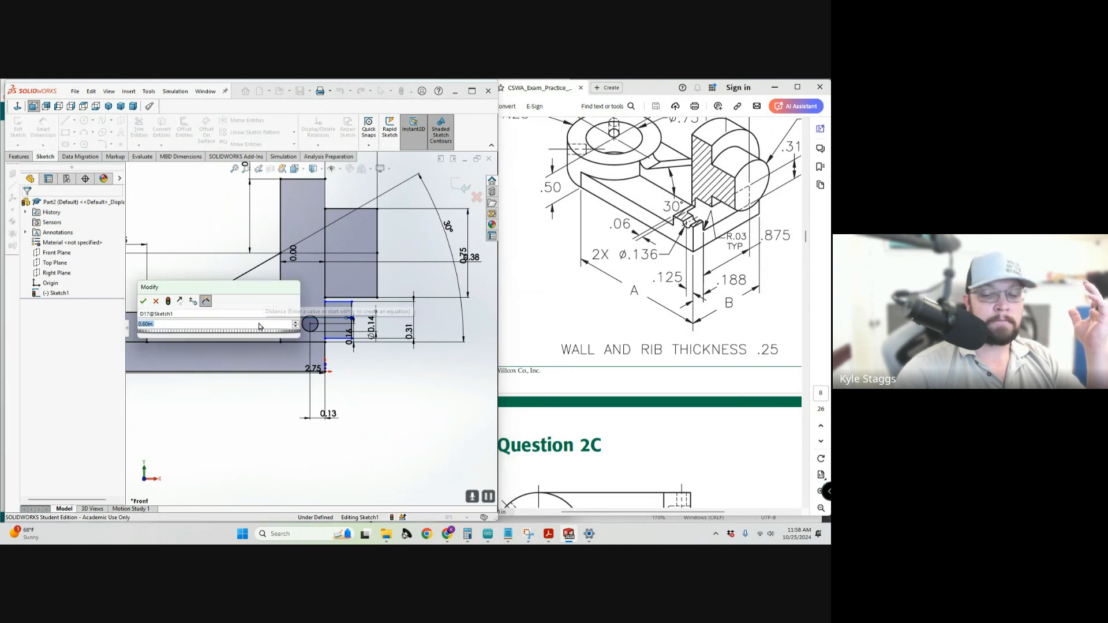
text(.06)
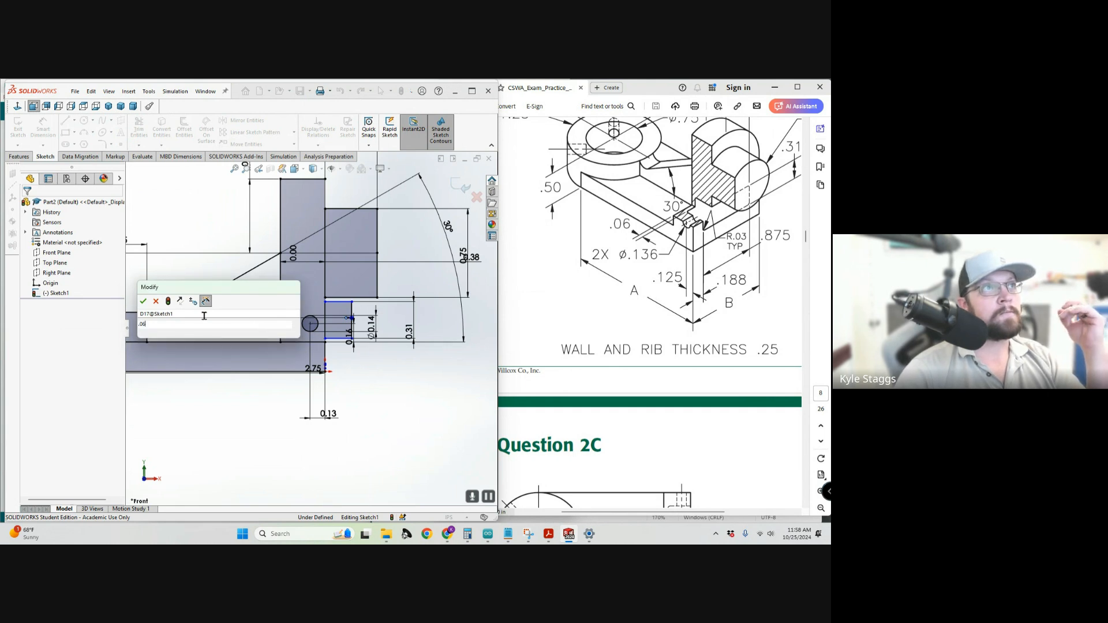
key(Return)
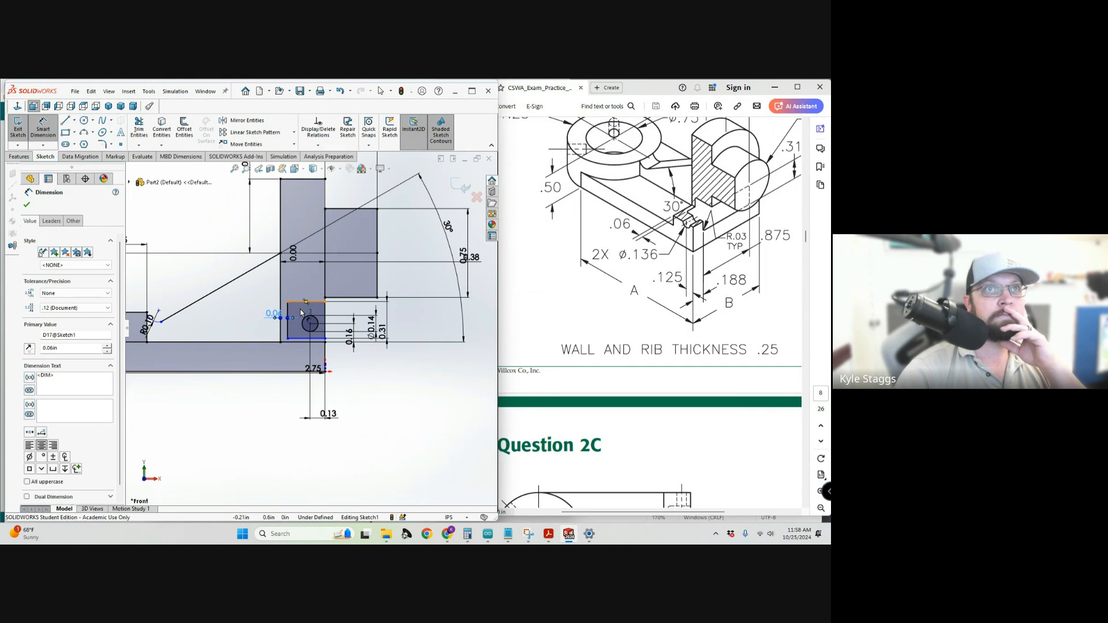
Dimension the top edge of the small rectangle around the hole 0.31 in above the base's top line.
click(301, 339)
click(298, 343)
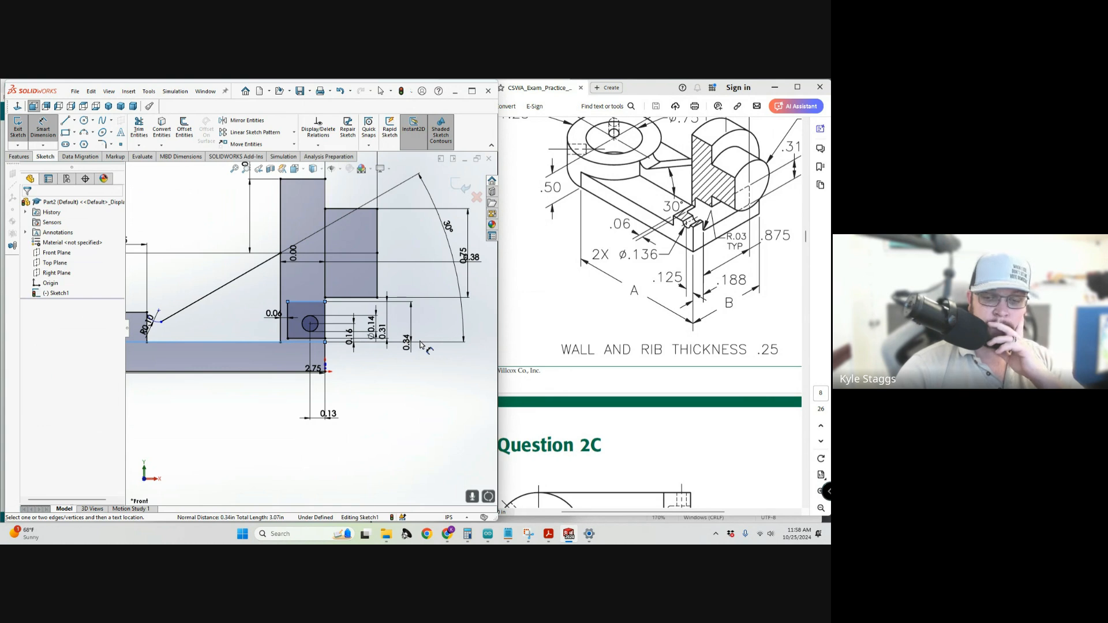
click(421, 345)
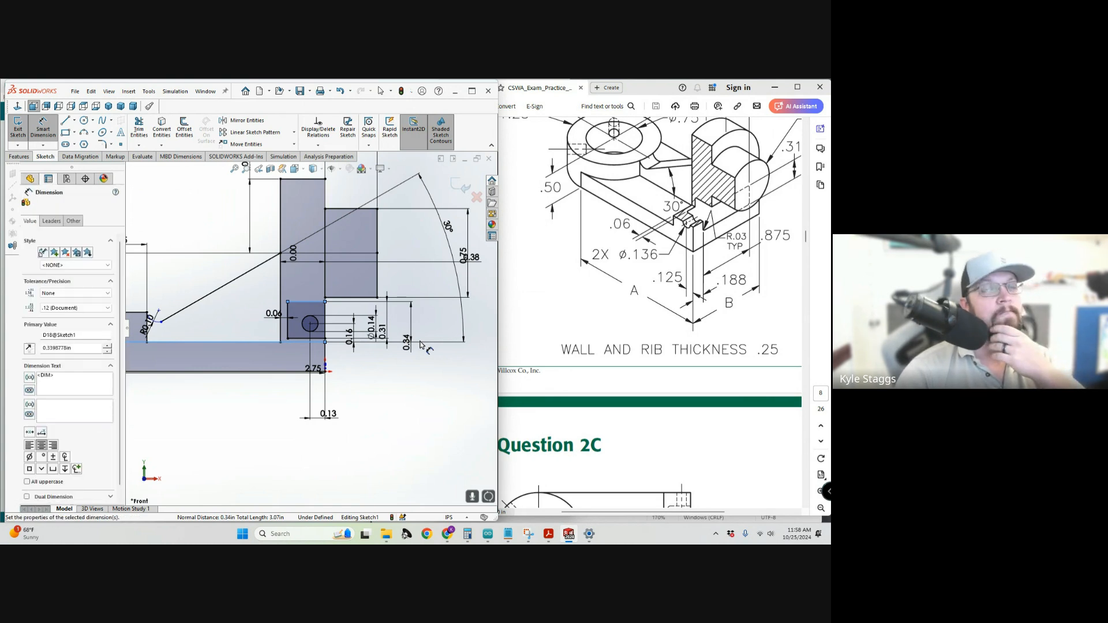
text(.31)
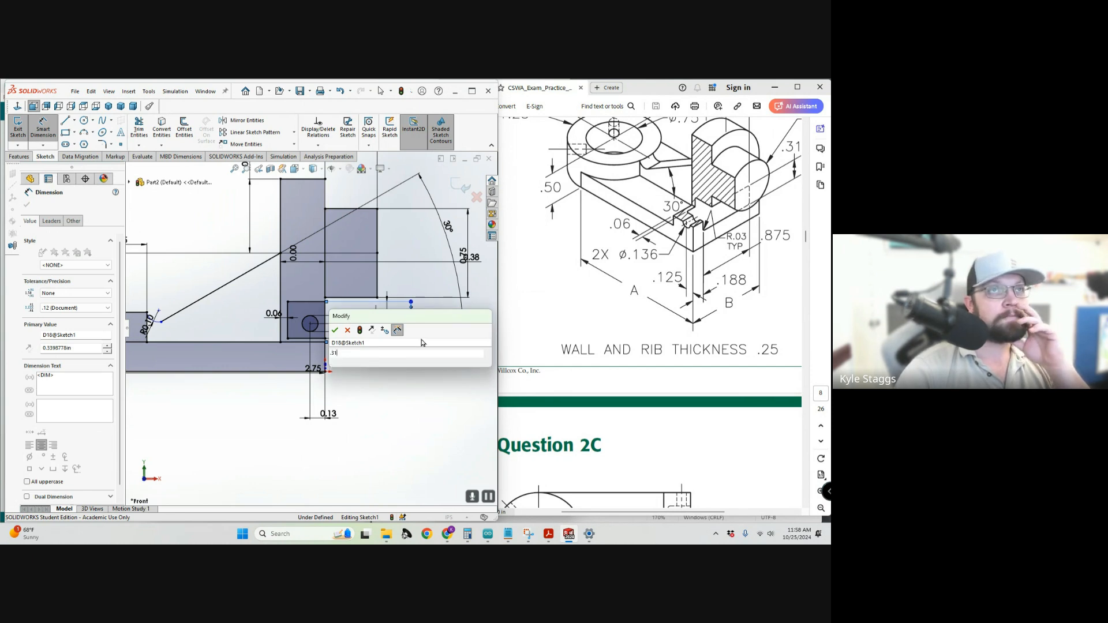
key(Return)
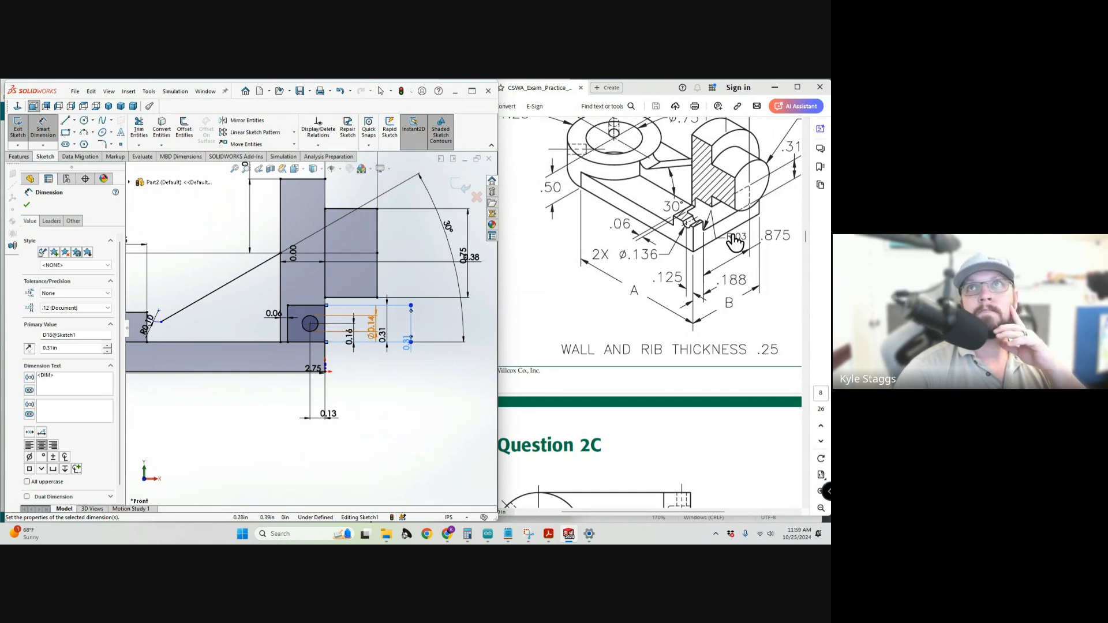
Round the two inner corners of the small rectangle around the hole with 0.03 in sketch fillets.
scroll(710, 250, down, 5)
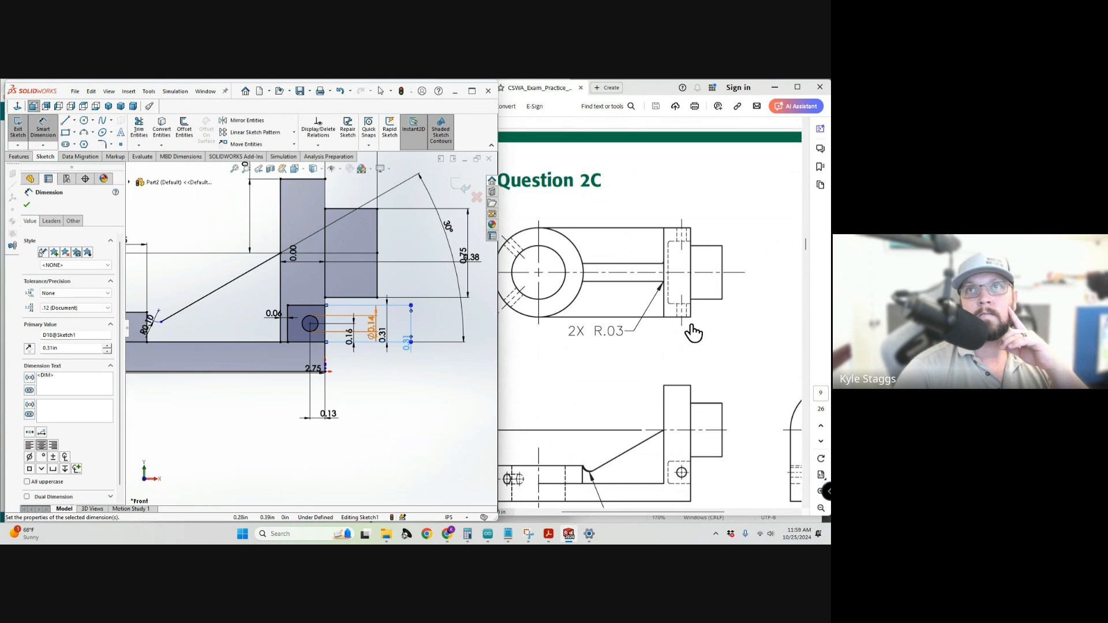
scroll(684, 315, up, 2)
scroll(684, 312, up, 6)
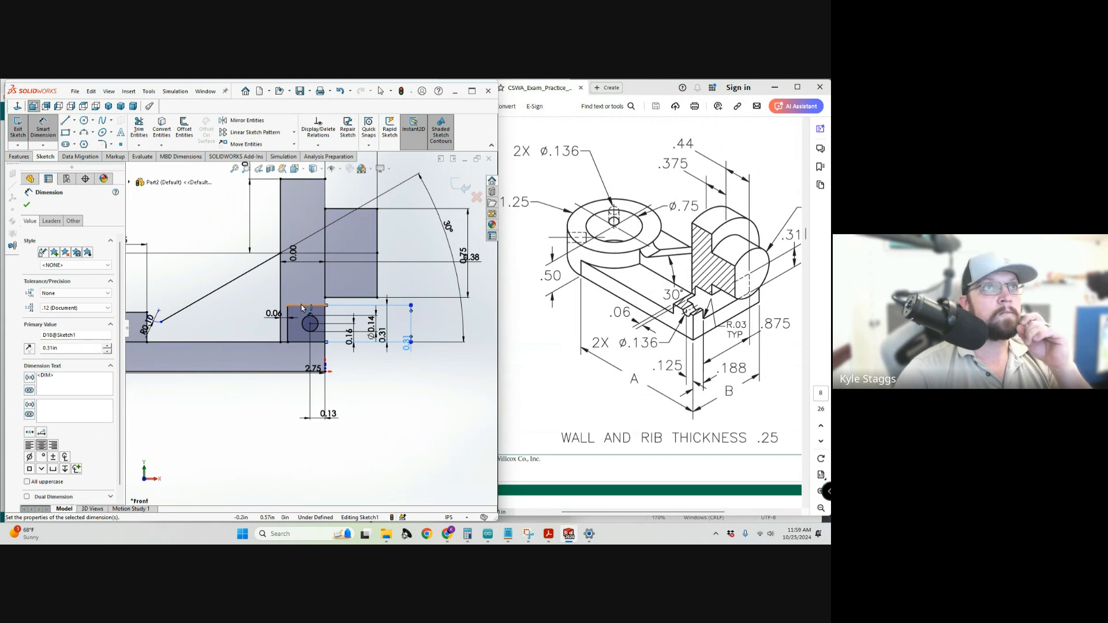
scroll(294, 312, down, 5)
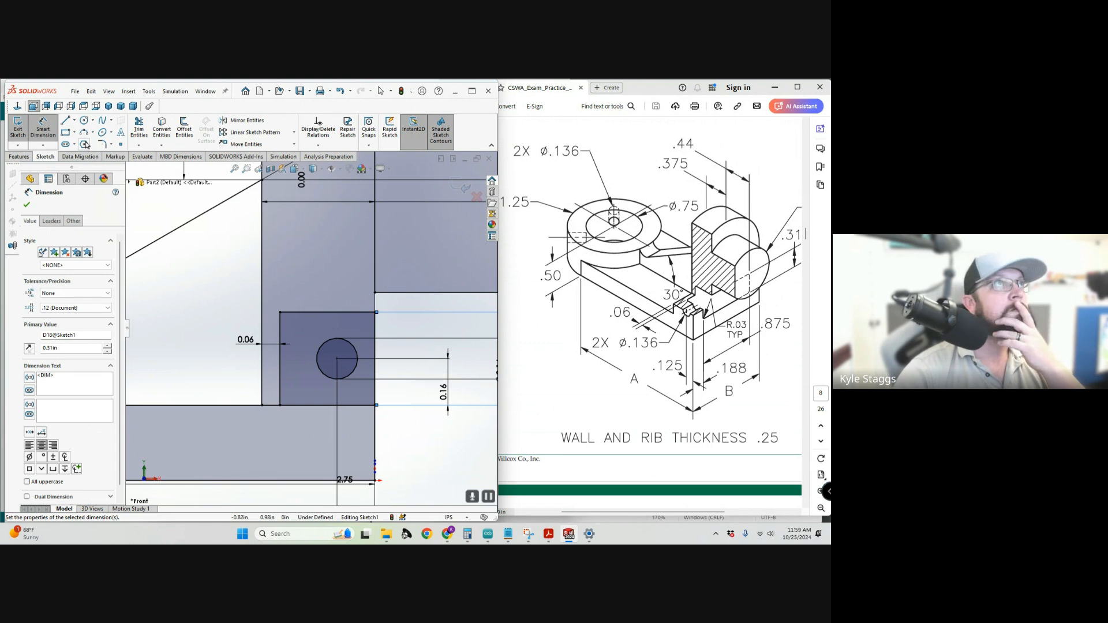
click(111, 147)
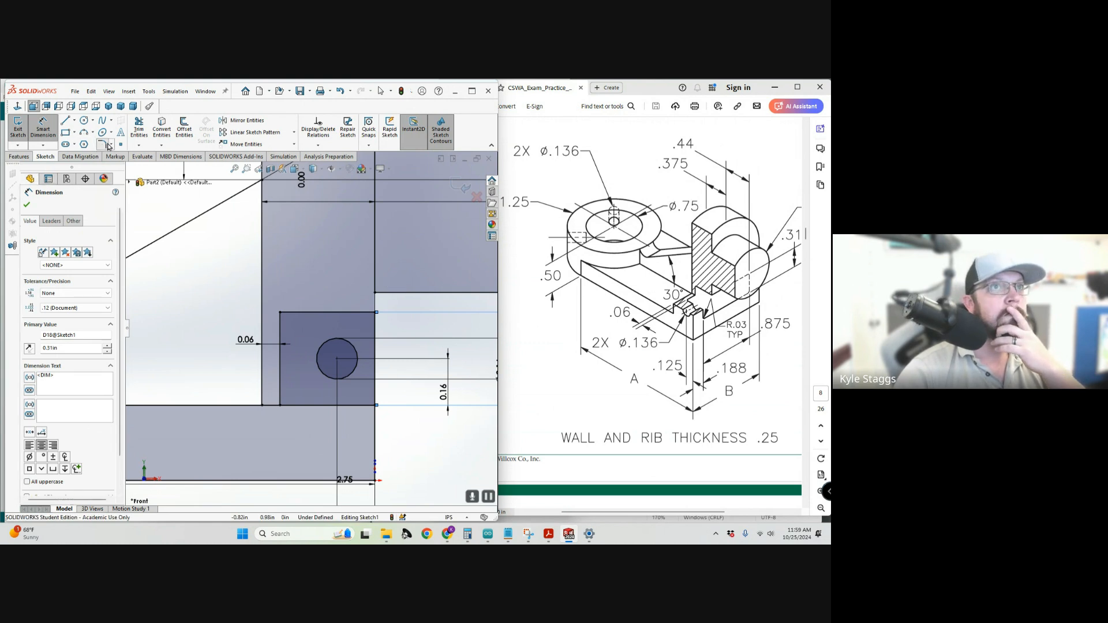
click(282, 315)
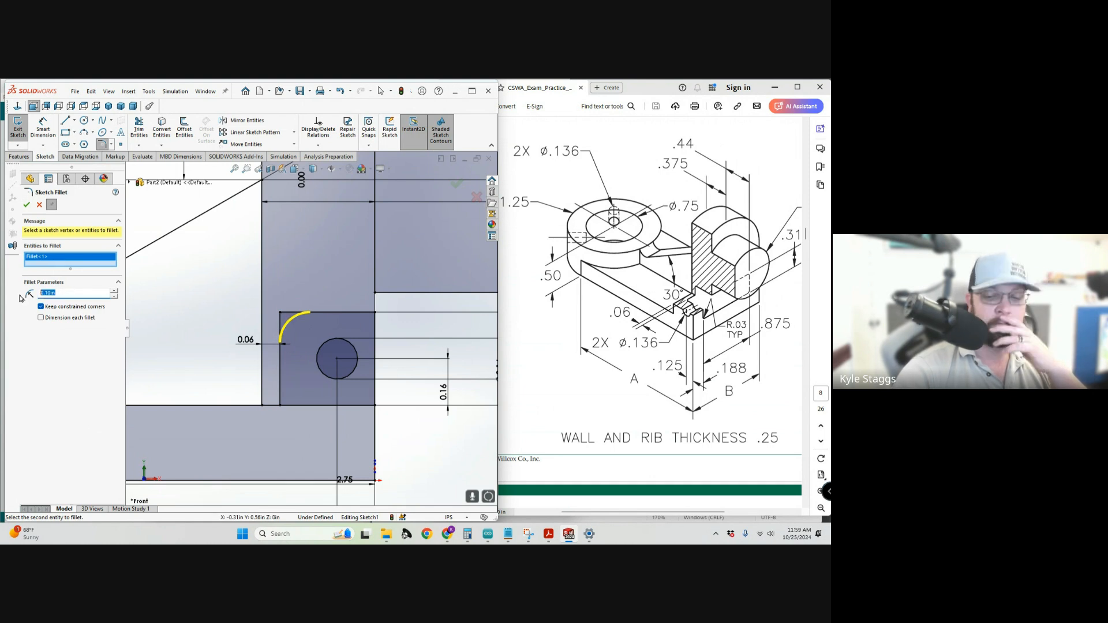
text(.03)
key(Return)
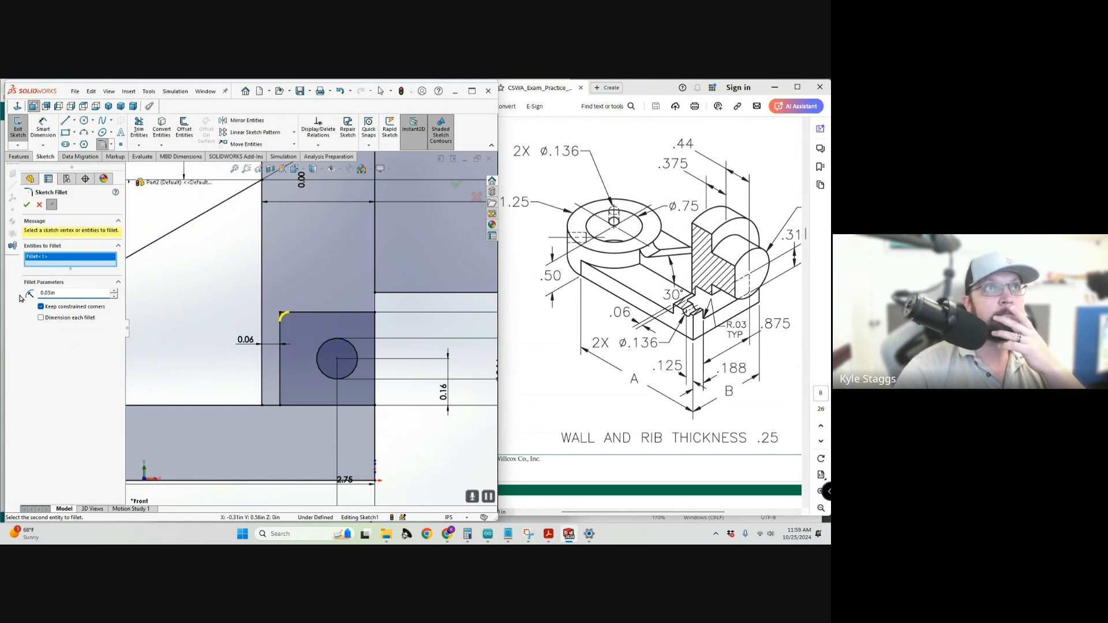
click(283, 402)
scroll(307, 360, up, 1)
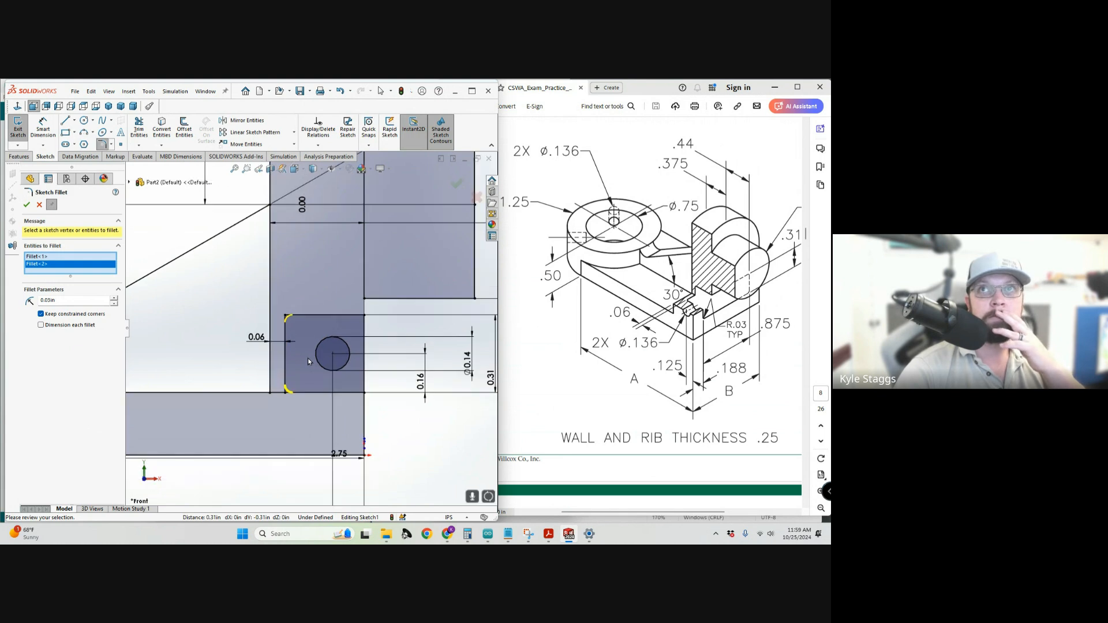
click(26, 205)
scroll(305, 354, up, 1)
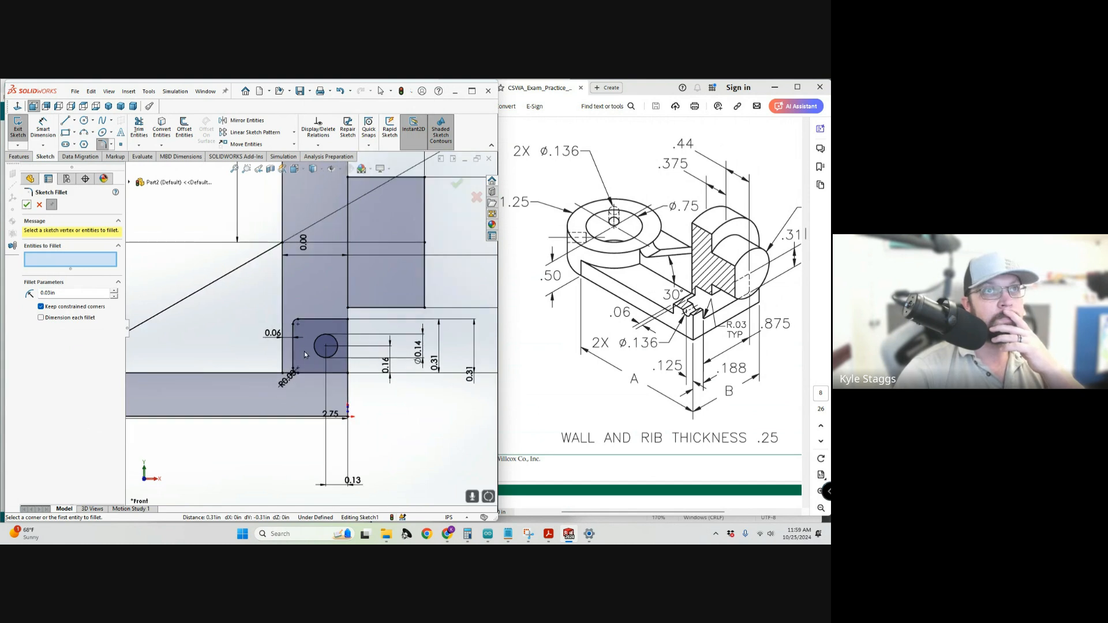
scroll(309, 335, down, 5)
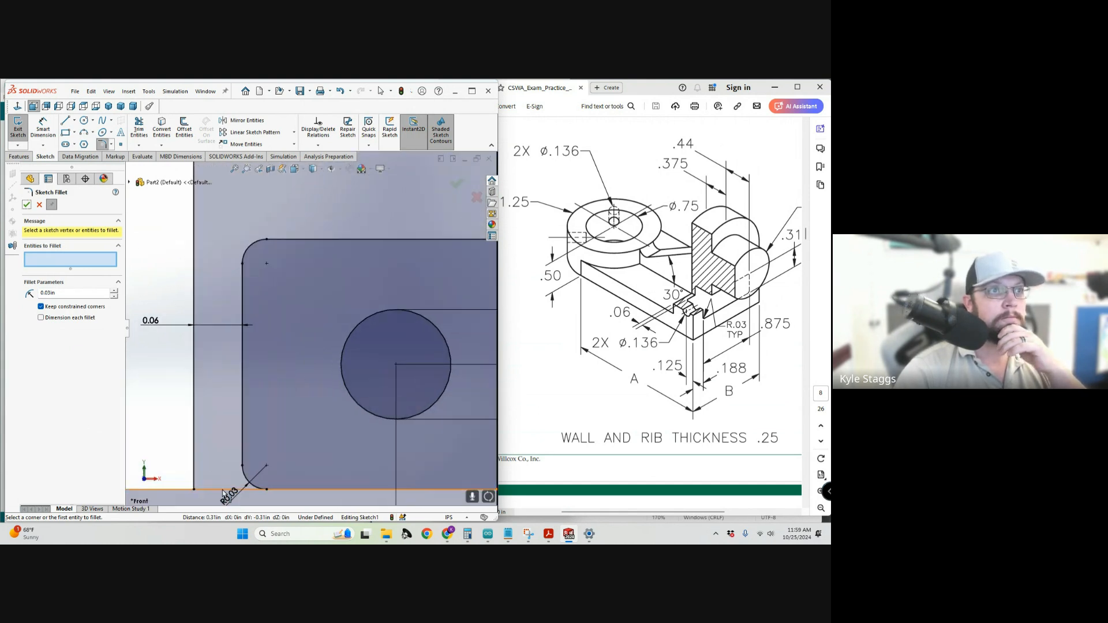
scroll(230, 462, up, 2)
scroll(358, 384, down, 2)
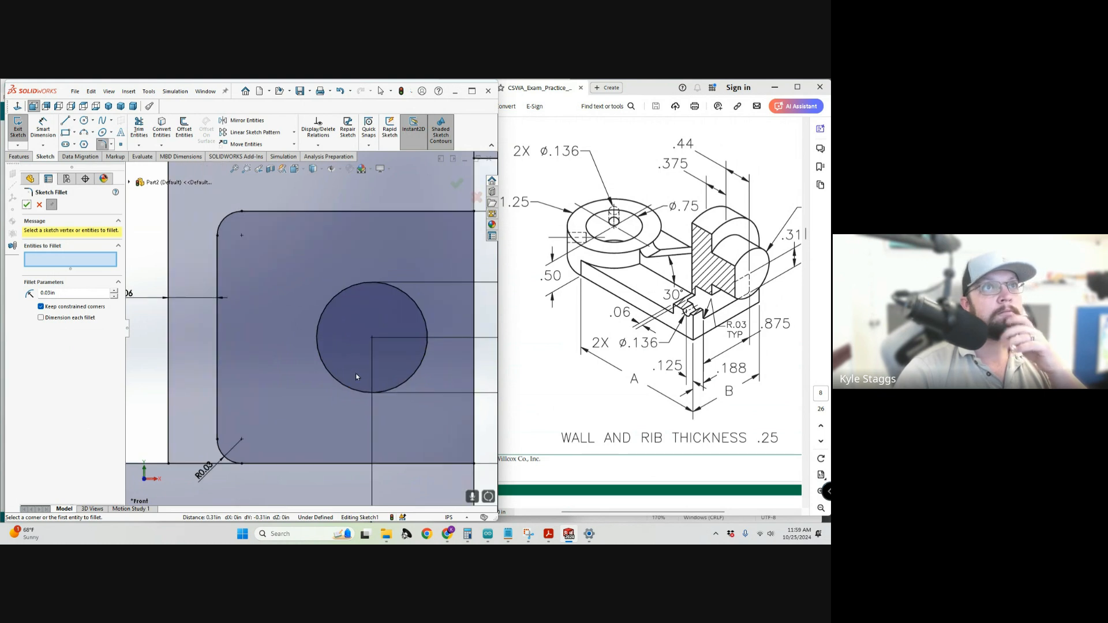
scroll(324, 332, up, 5)
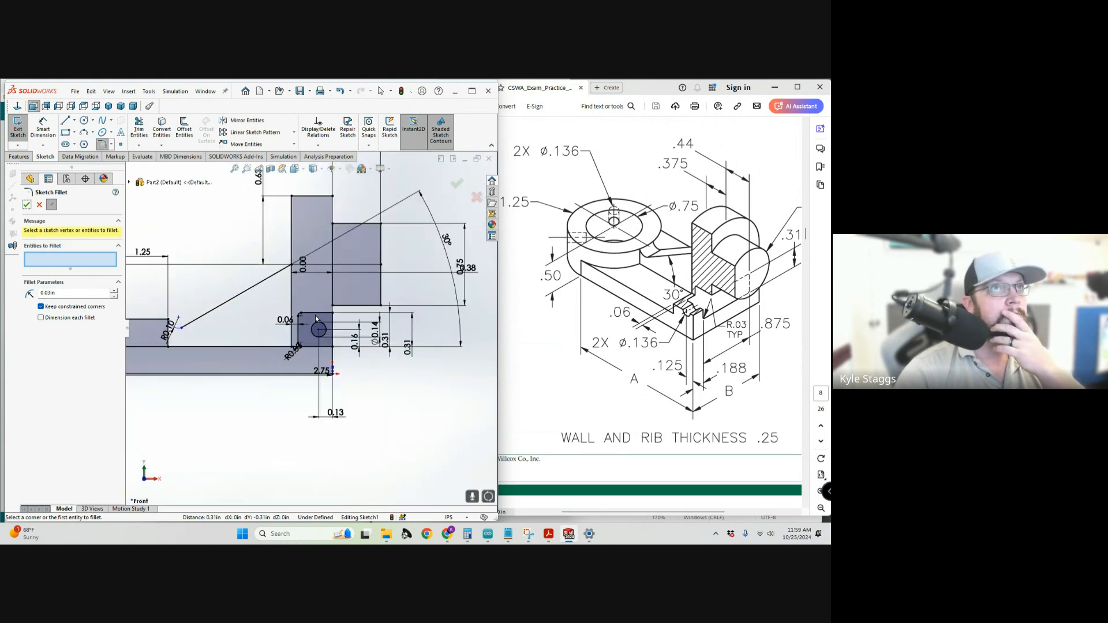
scroll(316, 318, up, 2)
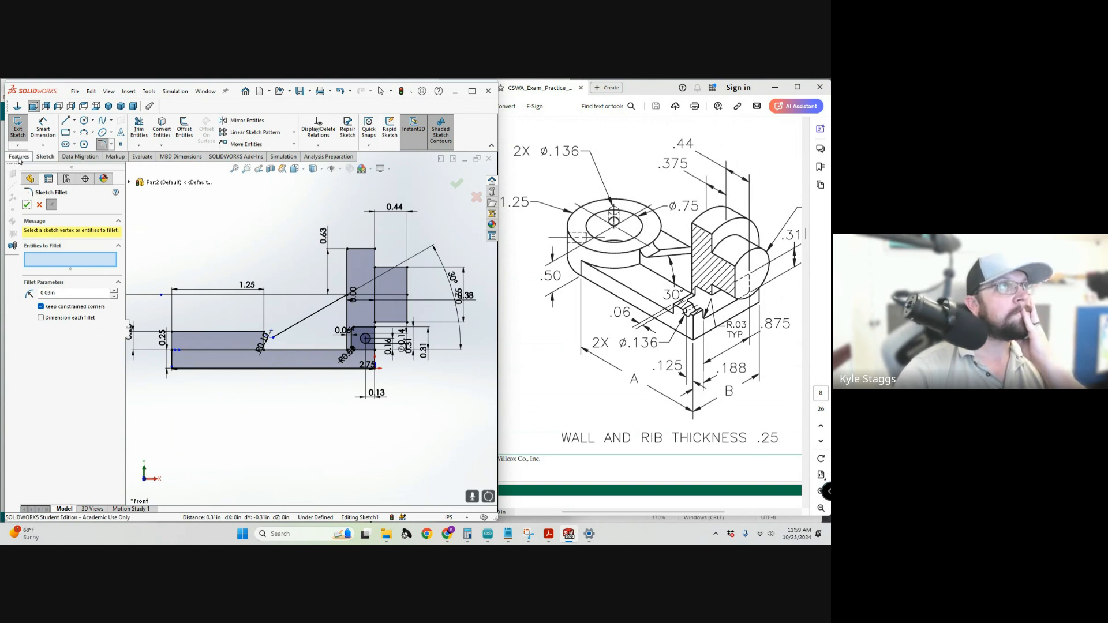
click(26, 203)
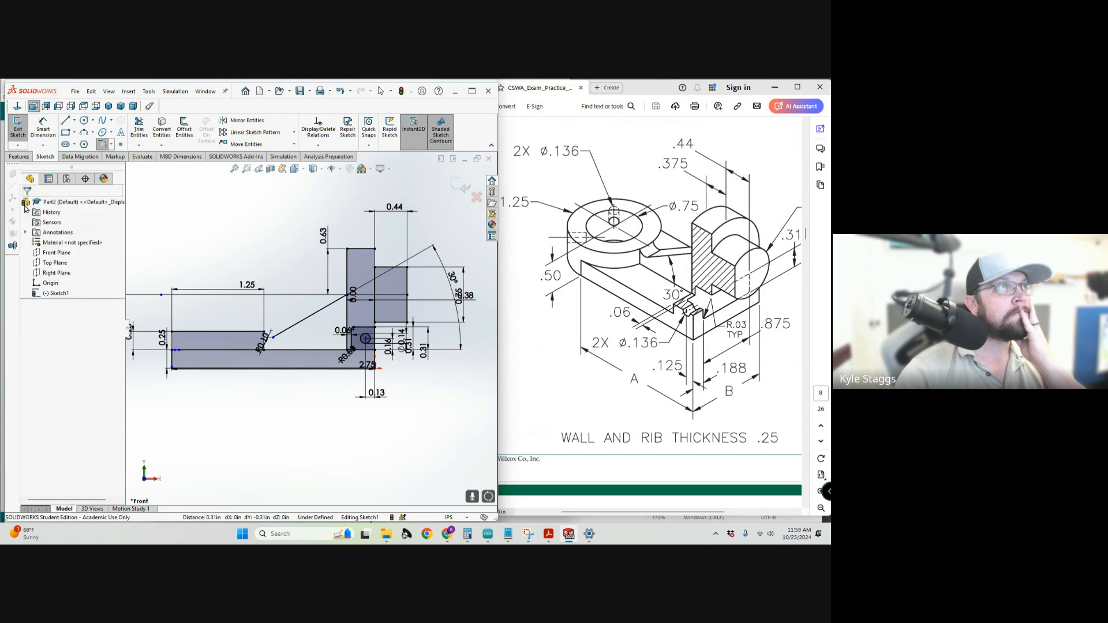
Start a boss extrude and select the regions for the base, raised end block, upright wall, rectangle around the hole and projecting boss.
click(18, 154)
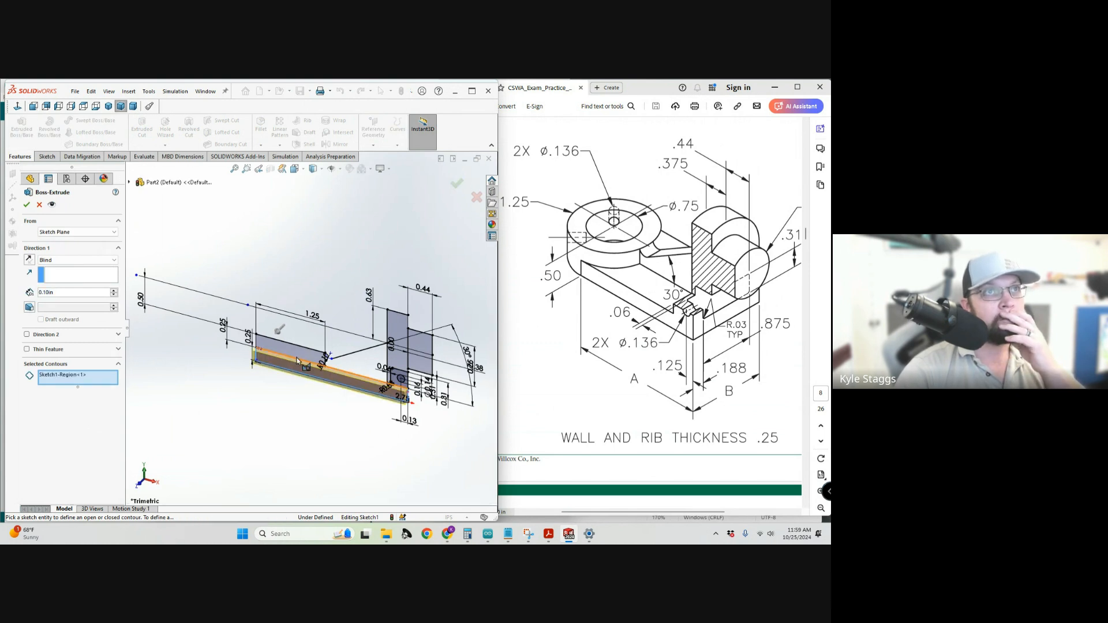
click(298, 370)
click(396, 378)
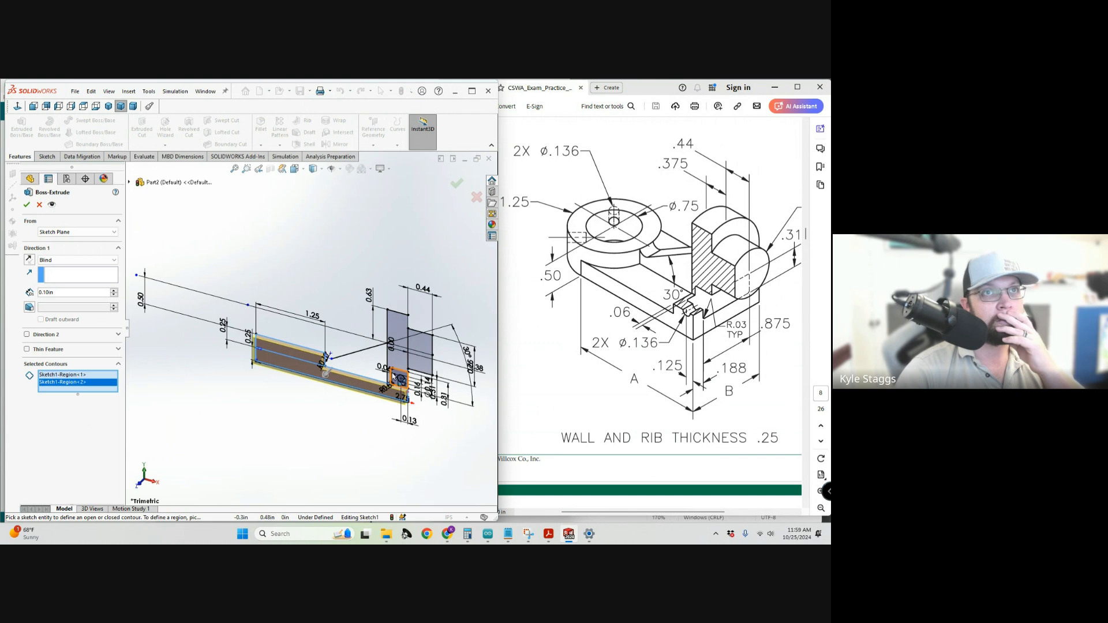
click(398, 352)
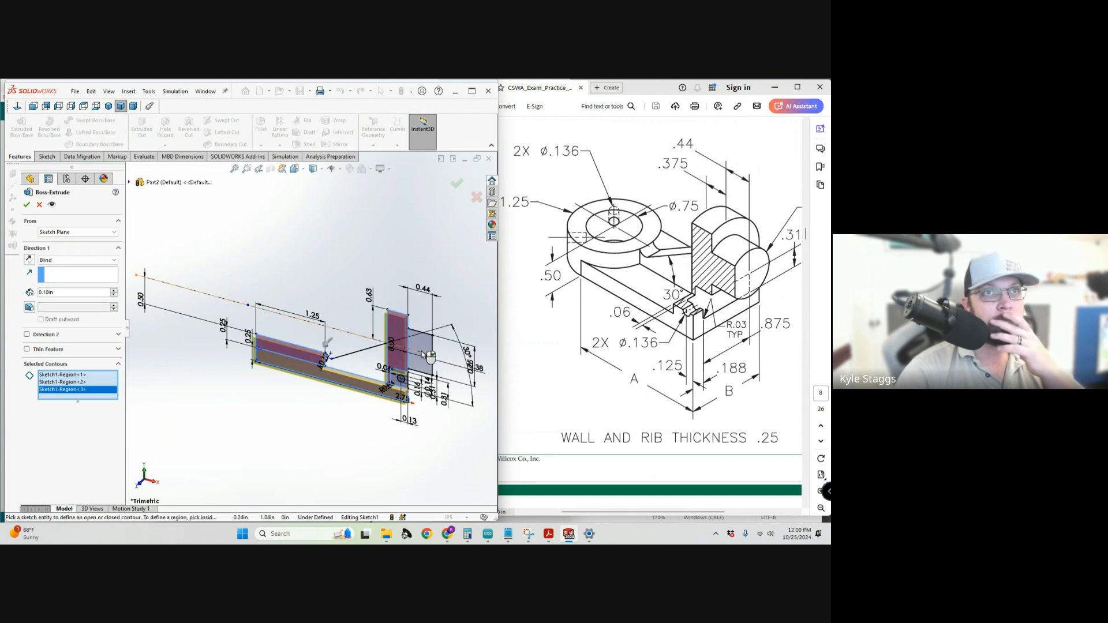
click(421, 358)
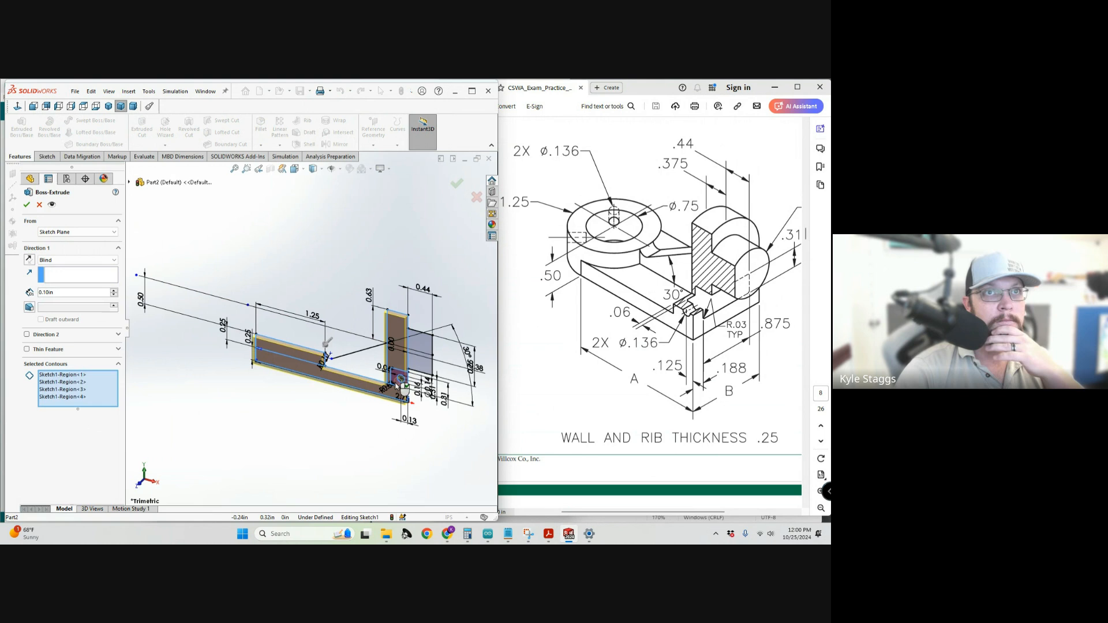
click(420, 349)
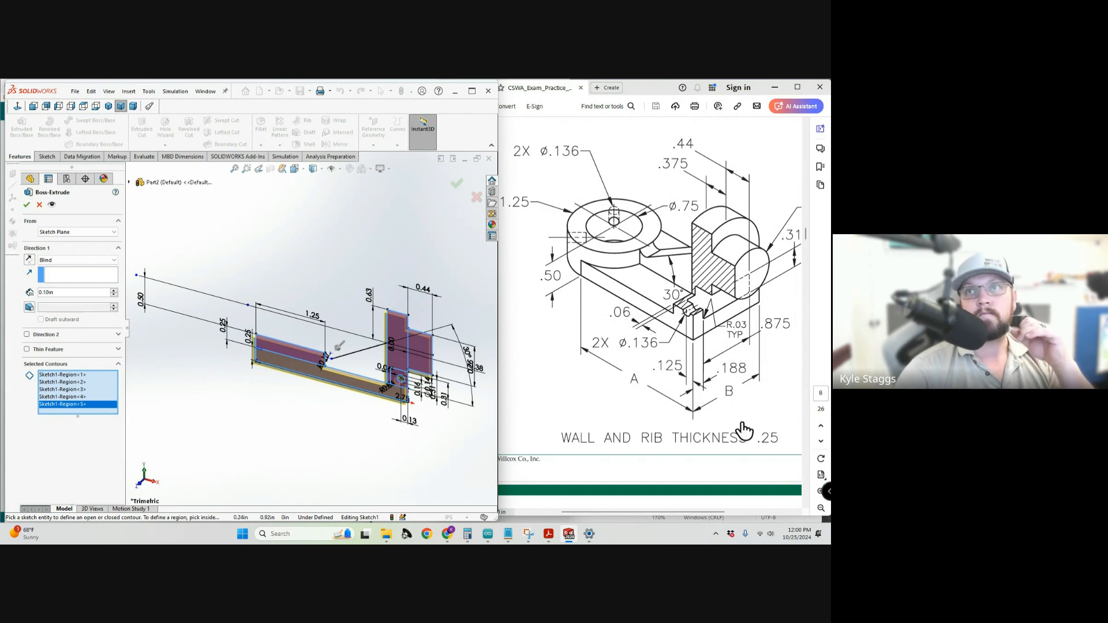
Set the boss extrude's blind depth to 1.25 in and complete it.
scroll(748, 391, up, 10)
scroll(747, 391, up, 10)
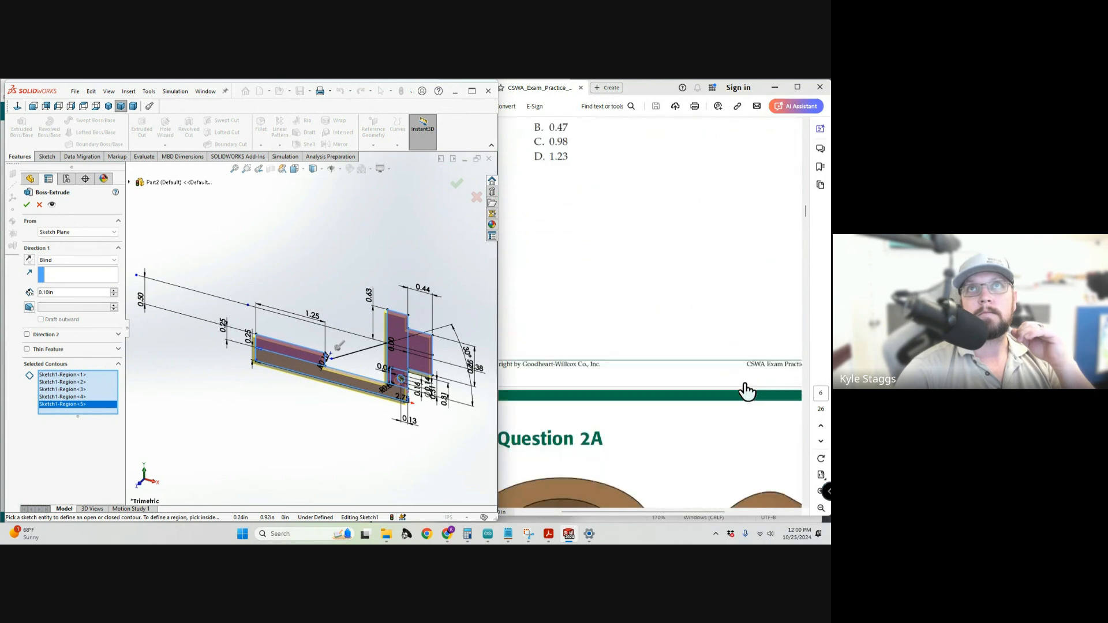
scroll(742, 379, down, 10)
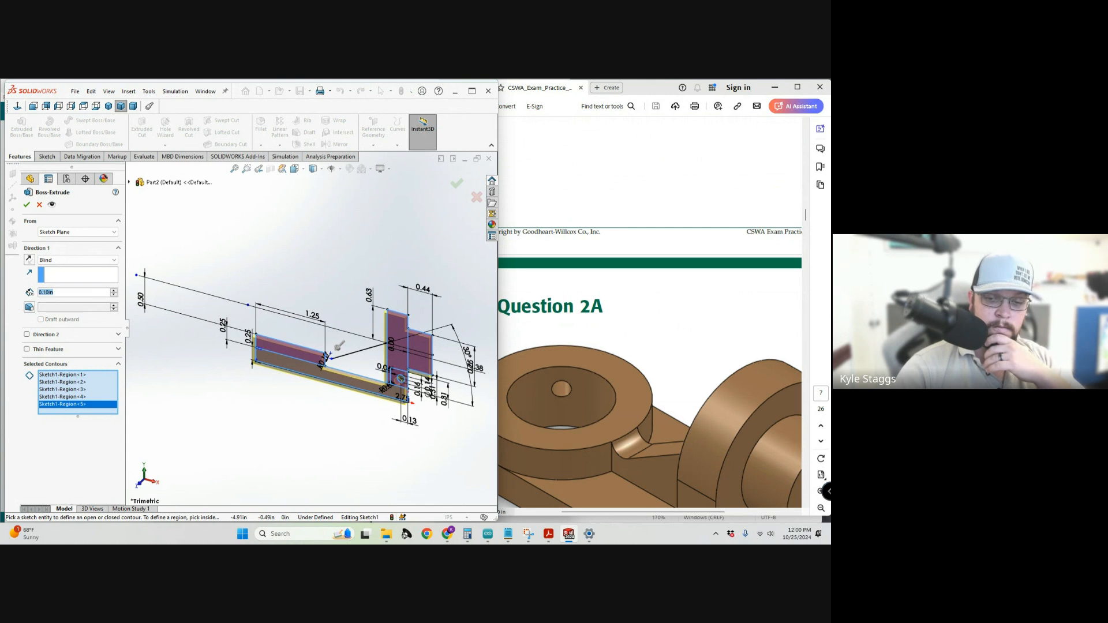
text(1)
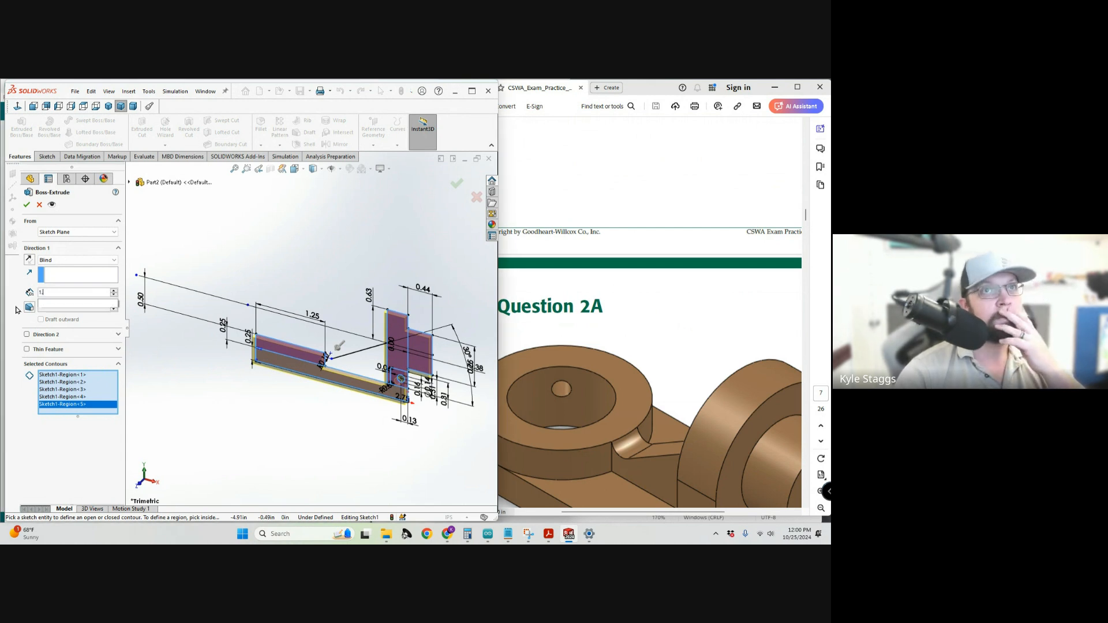
text(.25)
key(Return)
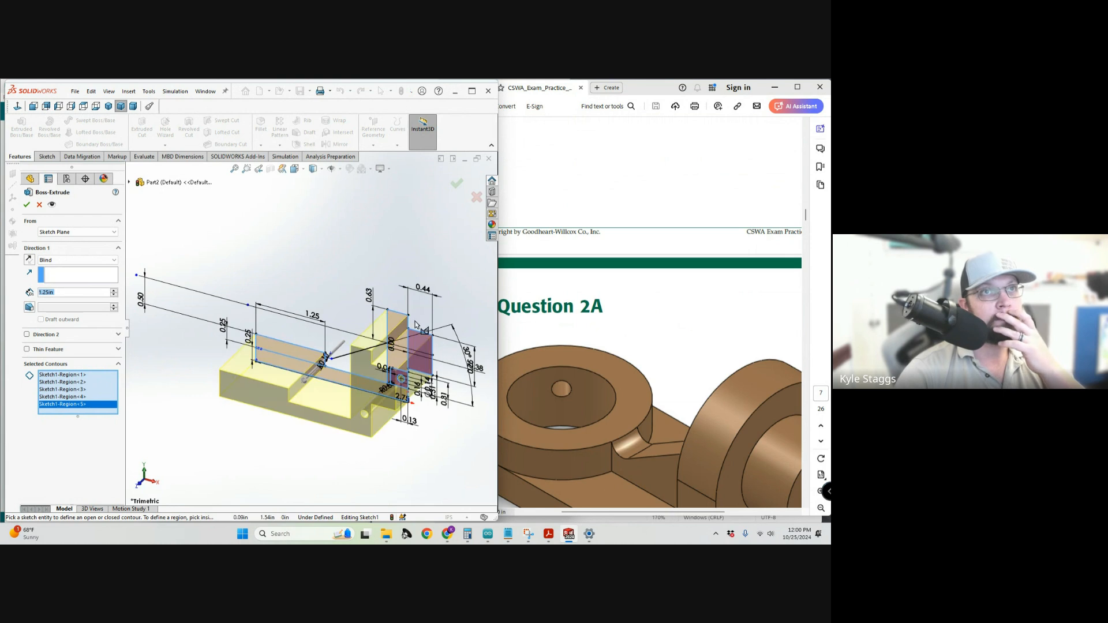
middle_drag(432, 364, 434, 361)
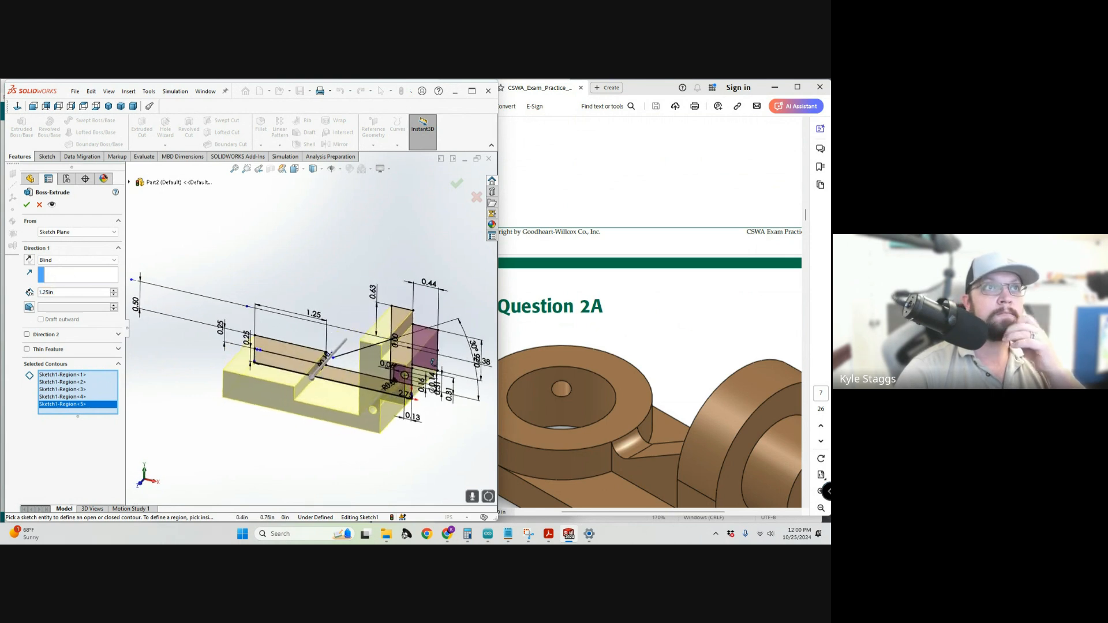
click(26, 206)
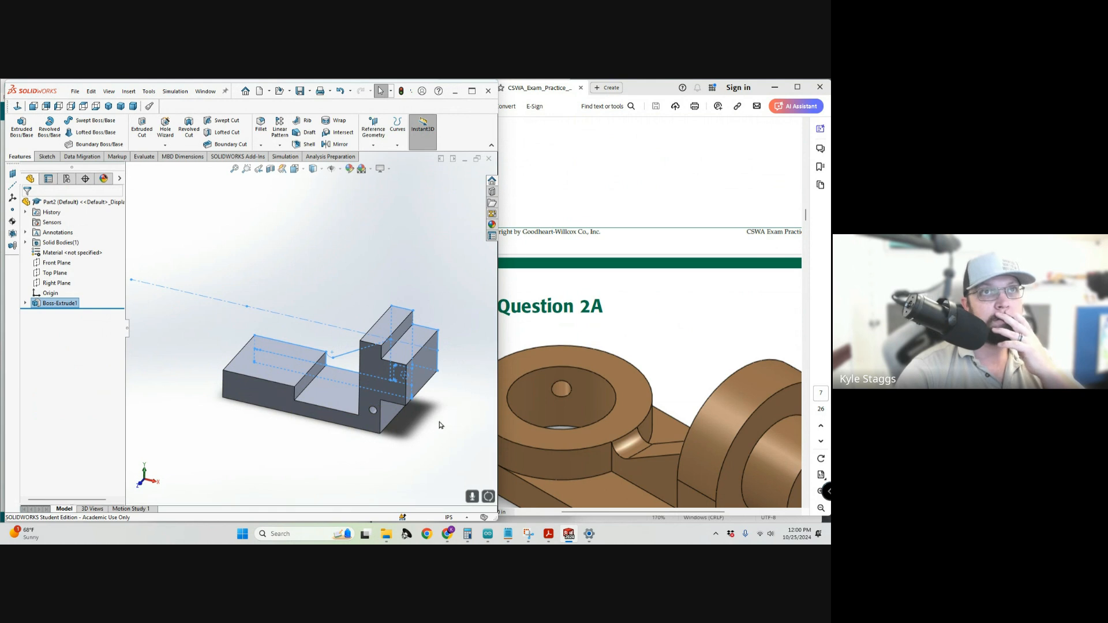
Examine the extruded body from several angles against the Question 2A reference illustration.
middle_drag(349, 398, 376, 404)
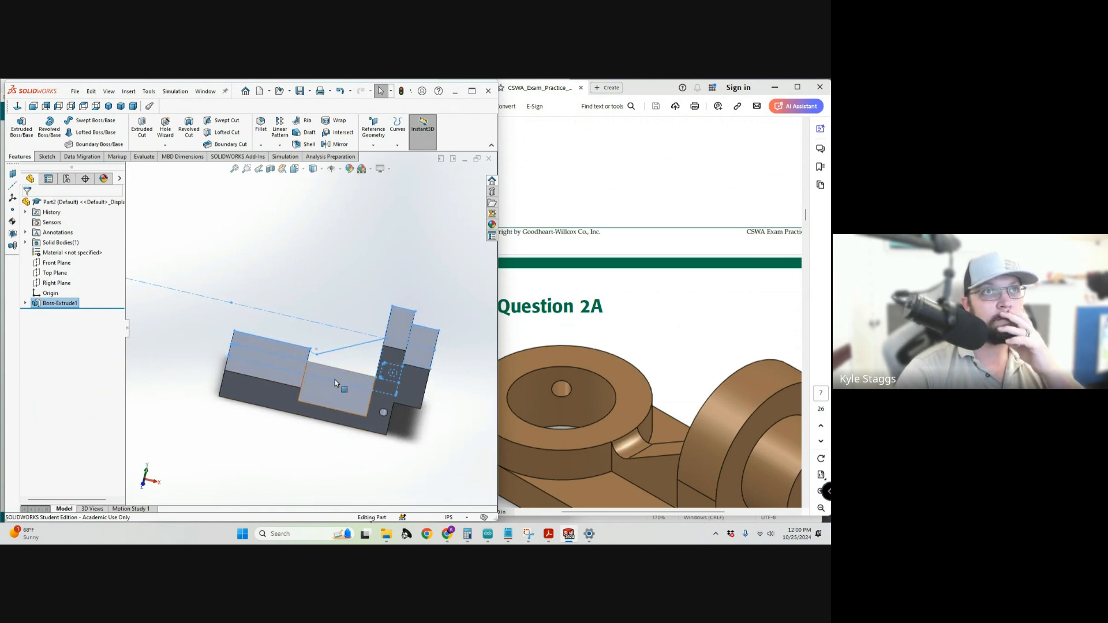
scroll(334, 379, down, 3)
middle_drag(375, 362, 358, 383)
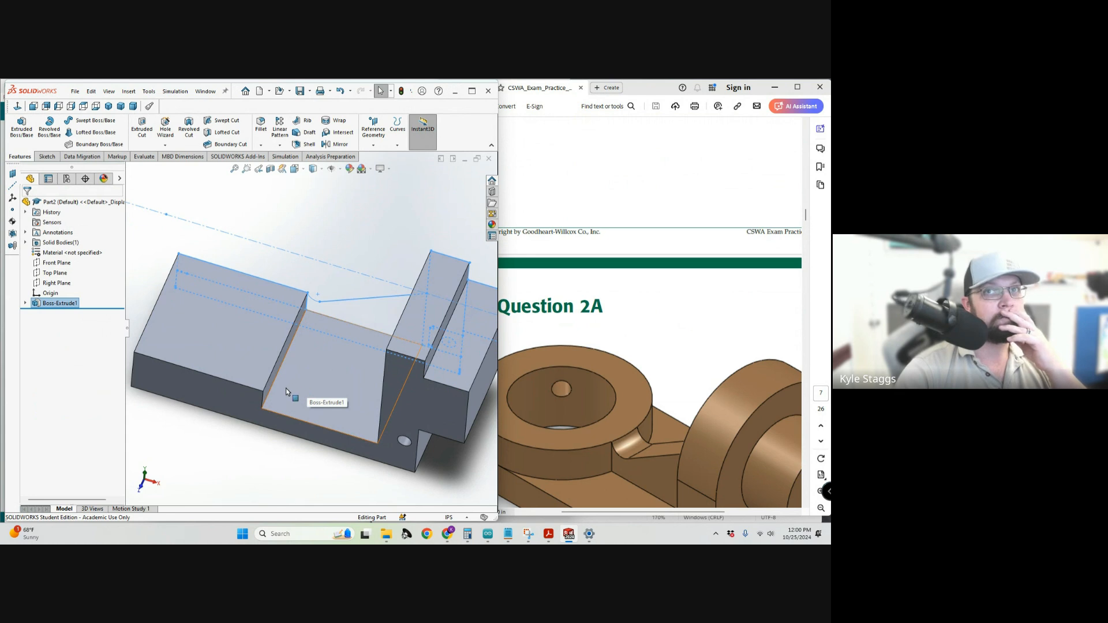
scroll(614, 391, down, 2)
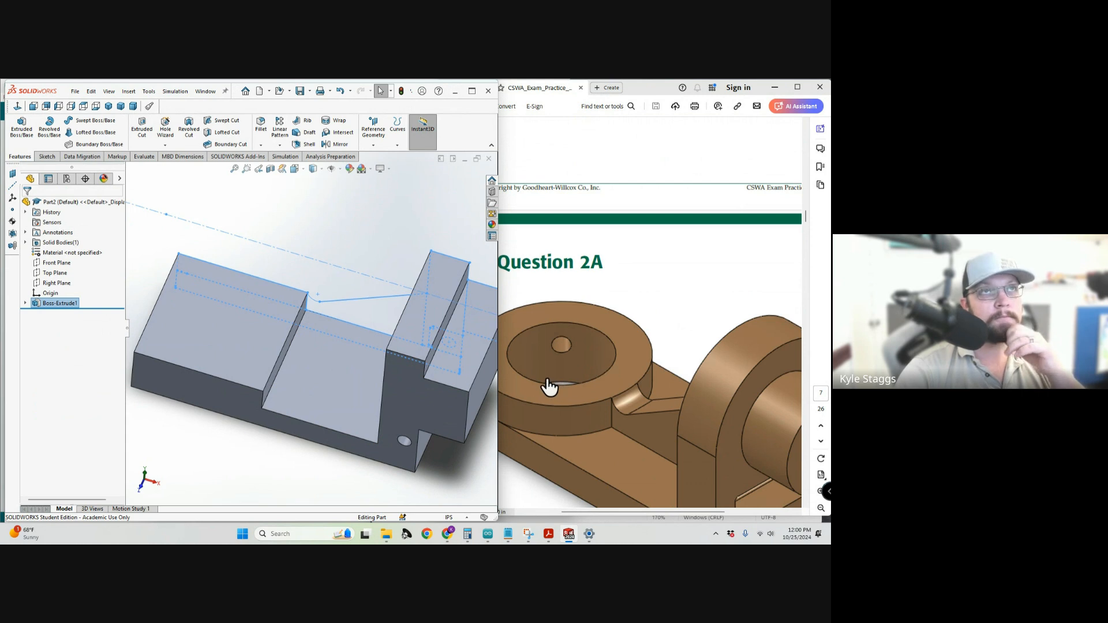
scroll(551, 381, down, 1)
scroll(685, 349, up, 2)
scroll(554, 373, down, 1)
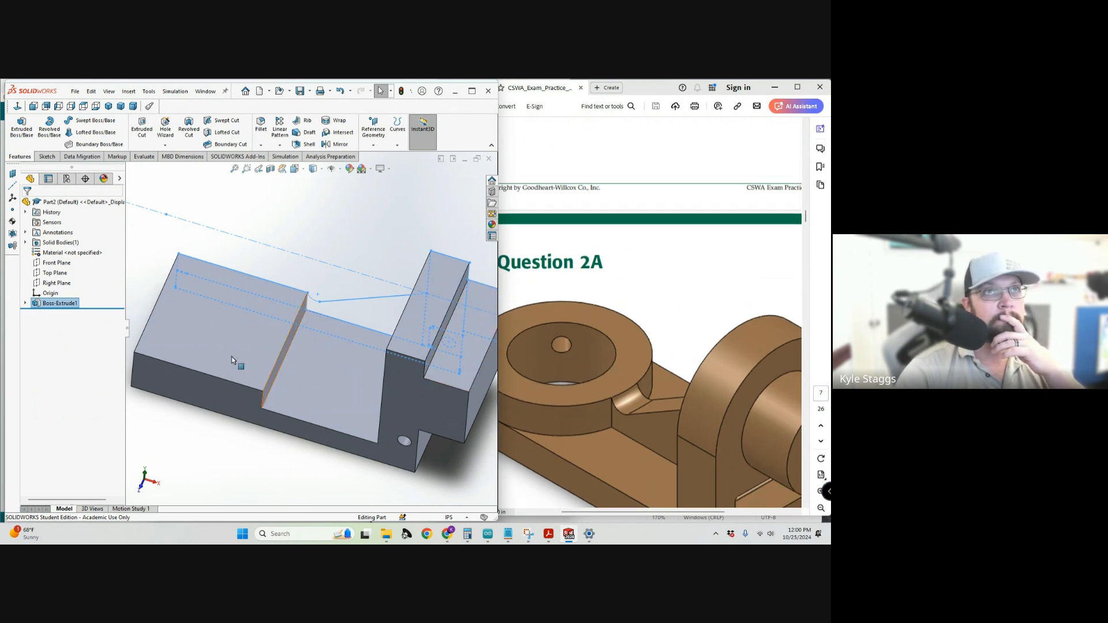
middle_drag(248, 350, 381, 407)
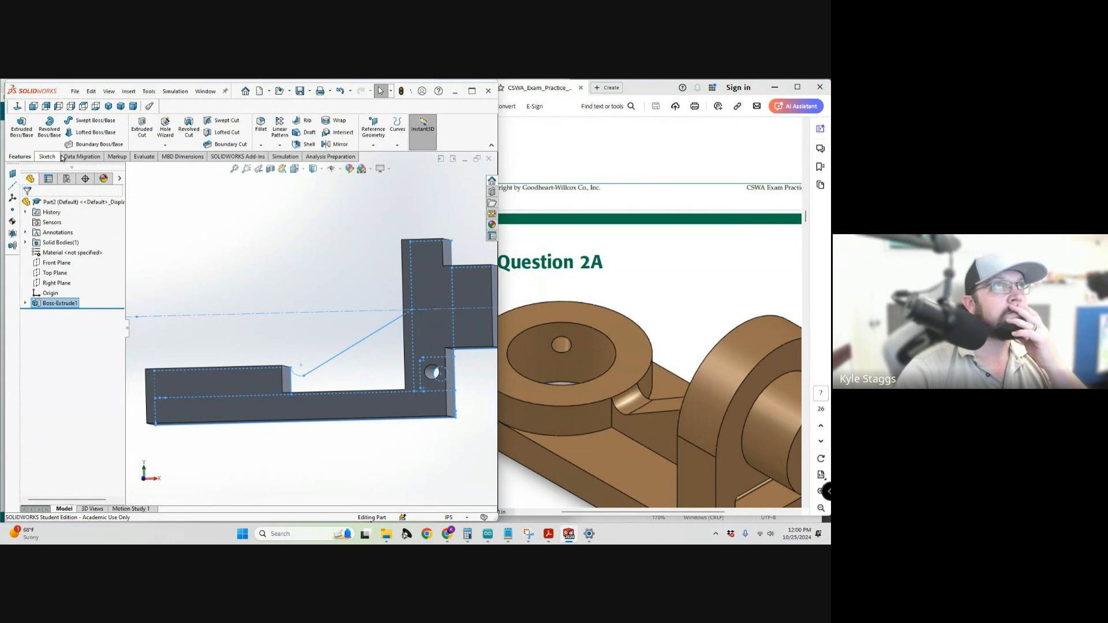
Start an extruded cut from the existing front sketch and select the small rectangle region around the hole.
click(141, 126)
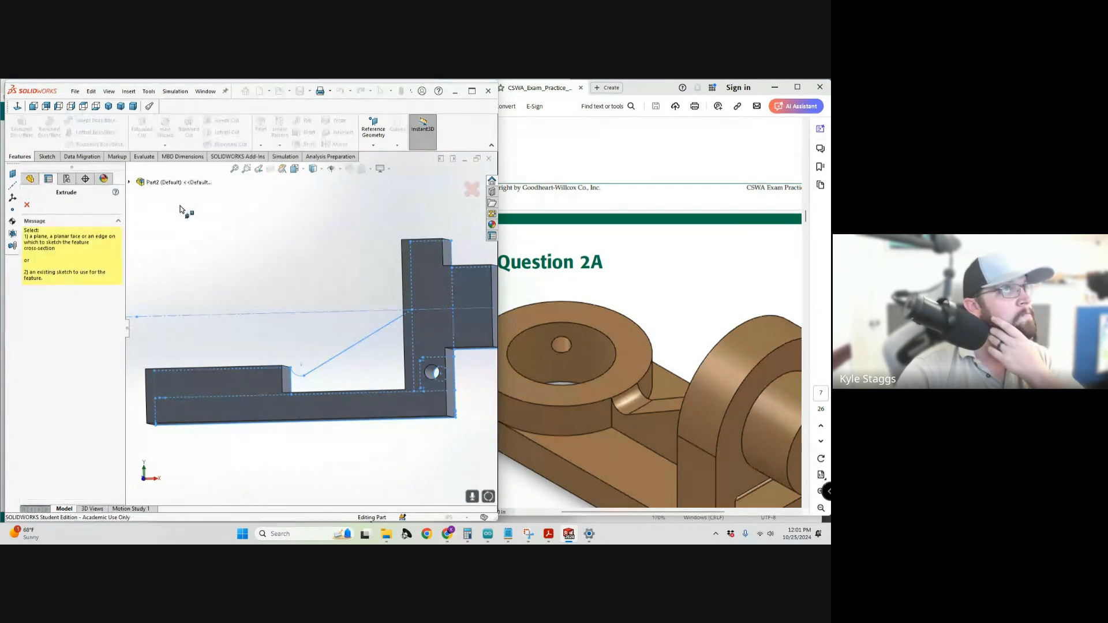
click(129, 183)
click(139, 284)
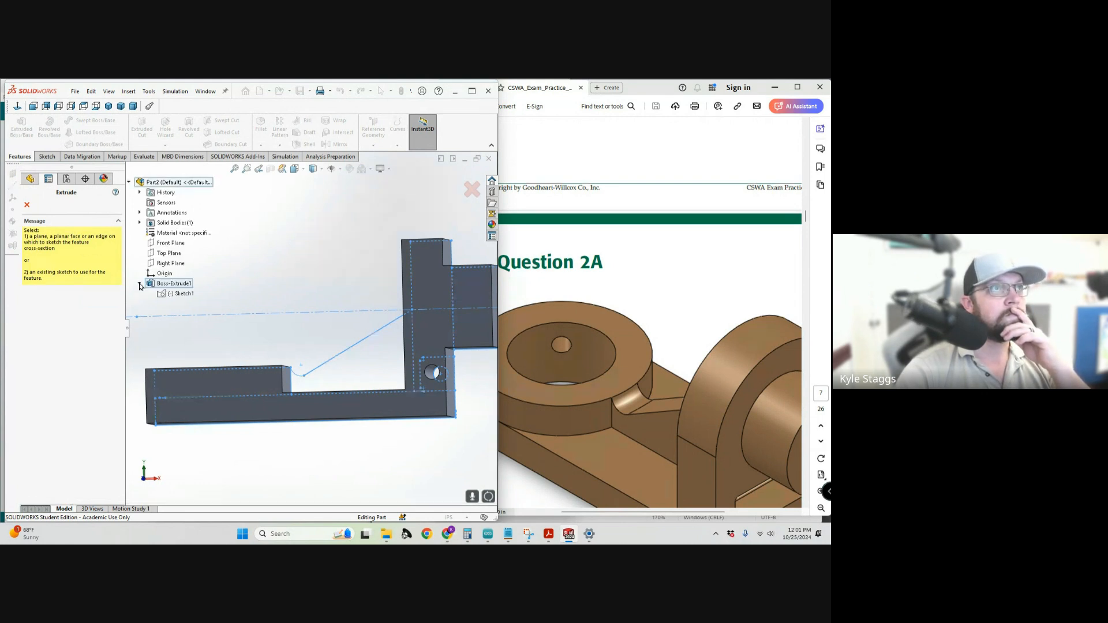
click(182, 294)
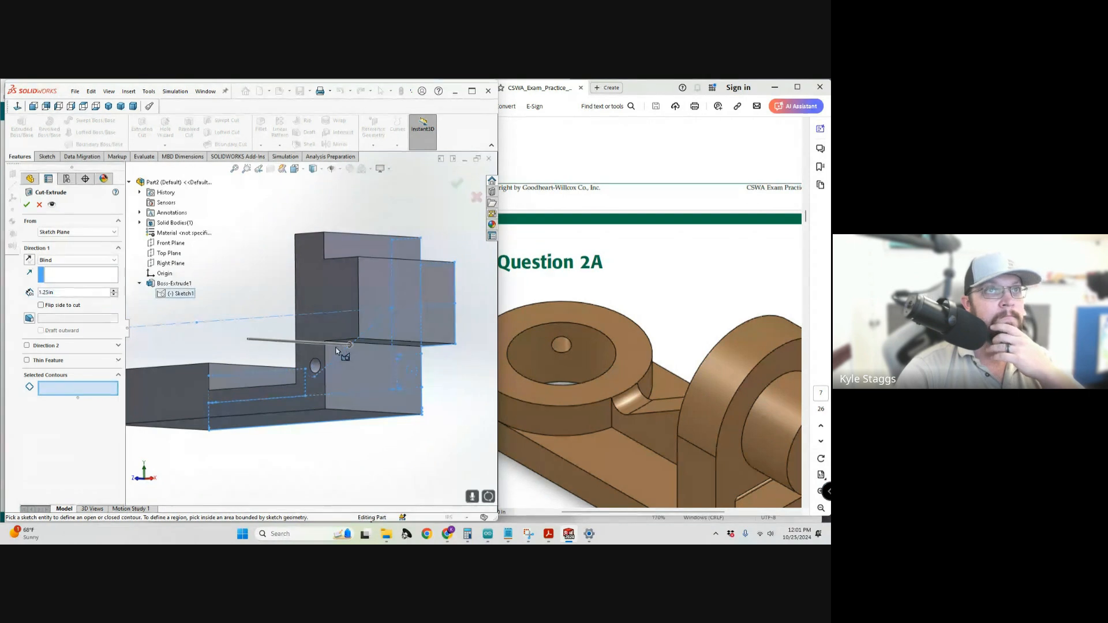
middle_drag(356, 363, 401, 383)
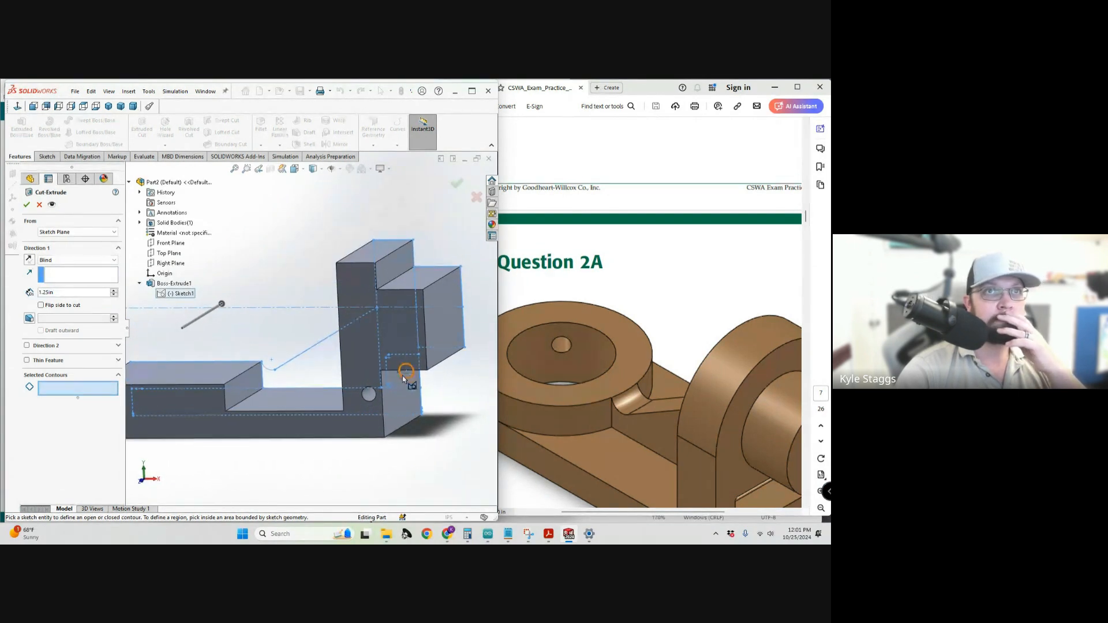
click(401, 384)
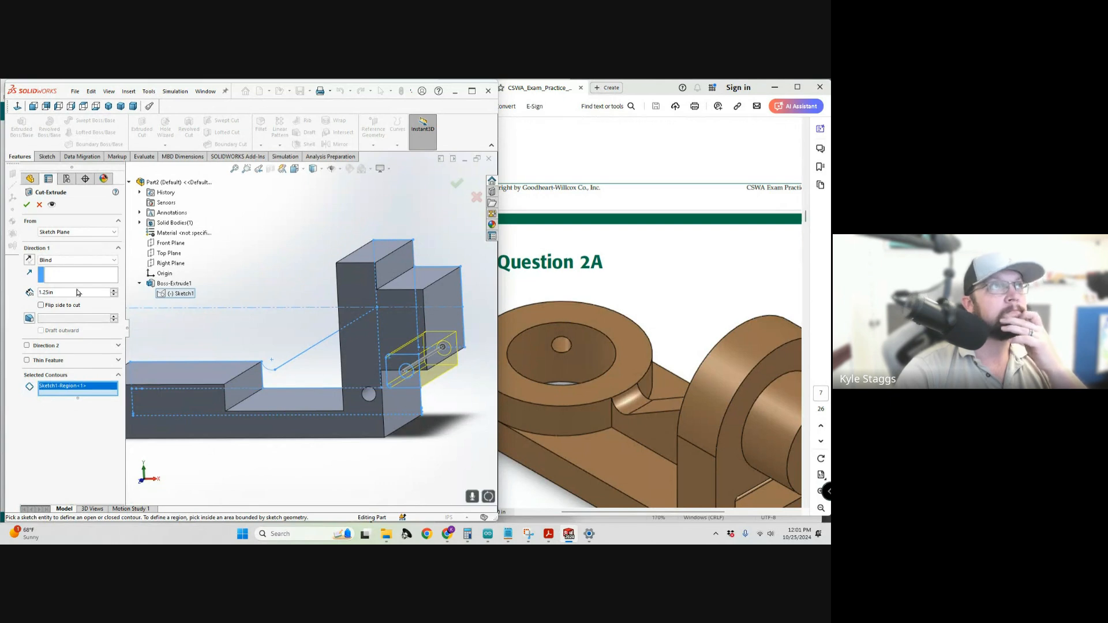
Start the cut from an offset of 0.188 in, taking the distance from the Question 2B reference drawing.
click(69, 232)
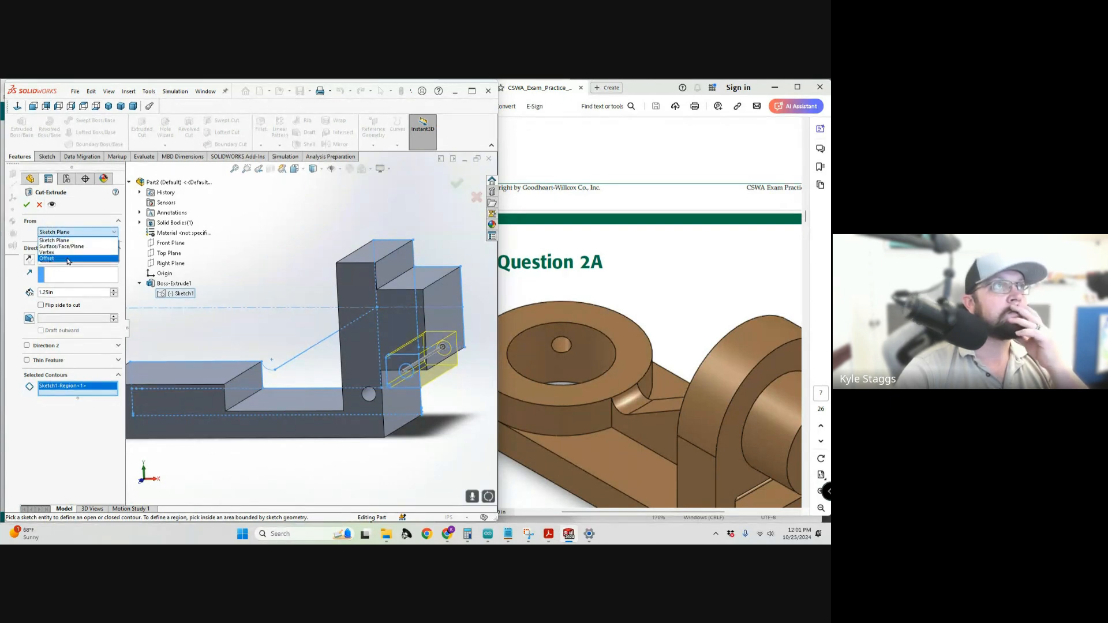
click(67, 260)
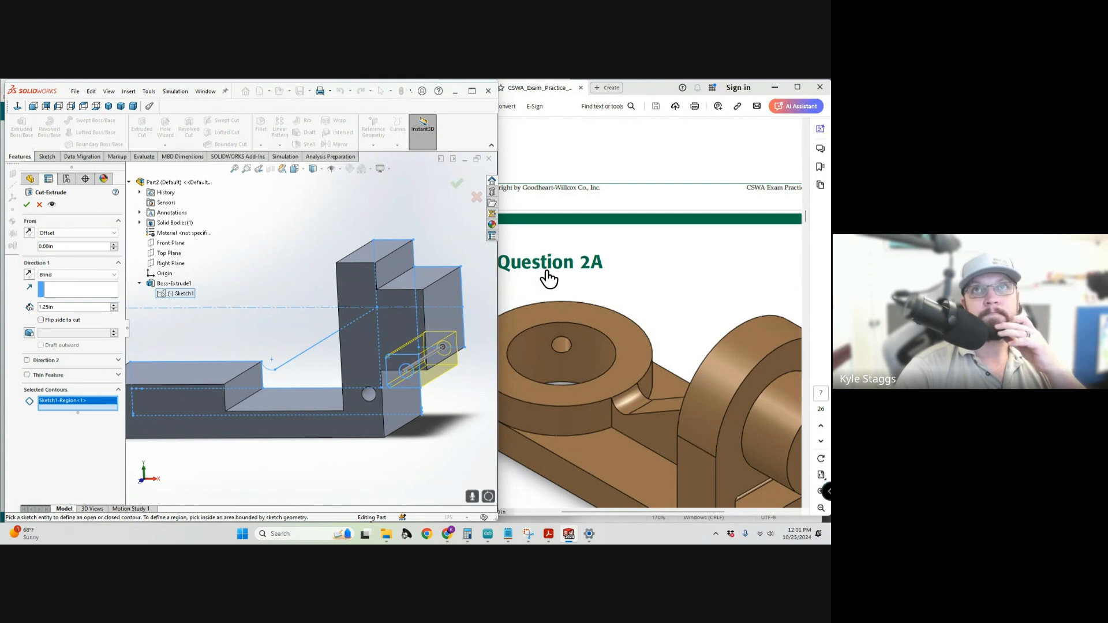
scroll(583, 315, down, 2)
scroll(584, 314, down, 7)
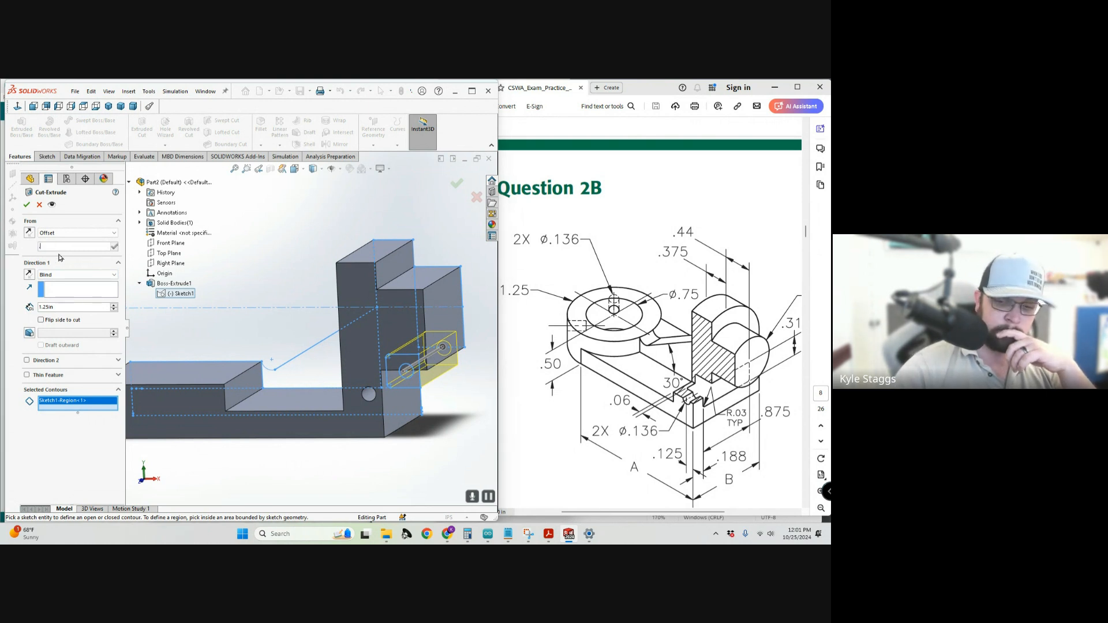
text(.188)
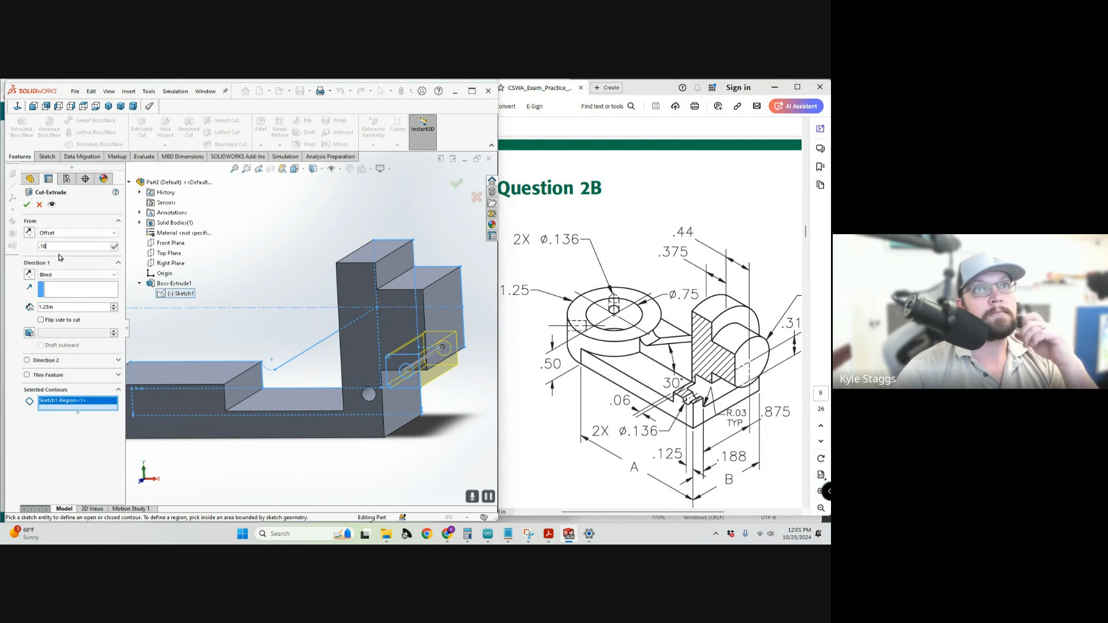
key(Return)
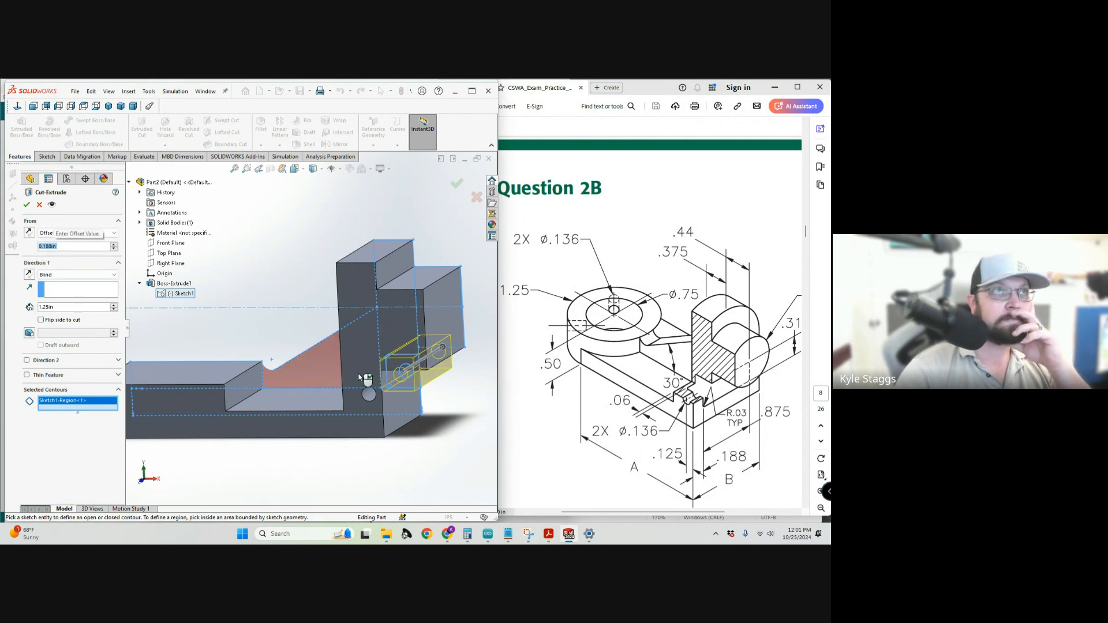
Reverse the cut's direction into the body, set its blind depth to 0.875 in and complete the cut.
click(29, 276)
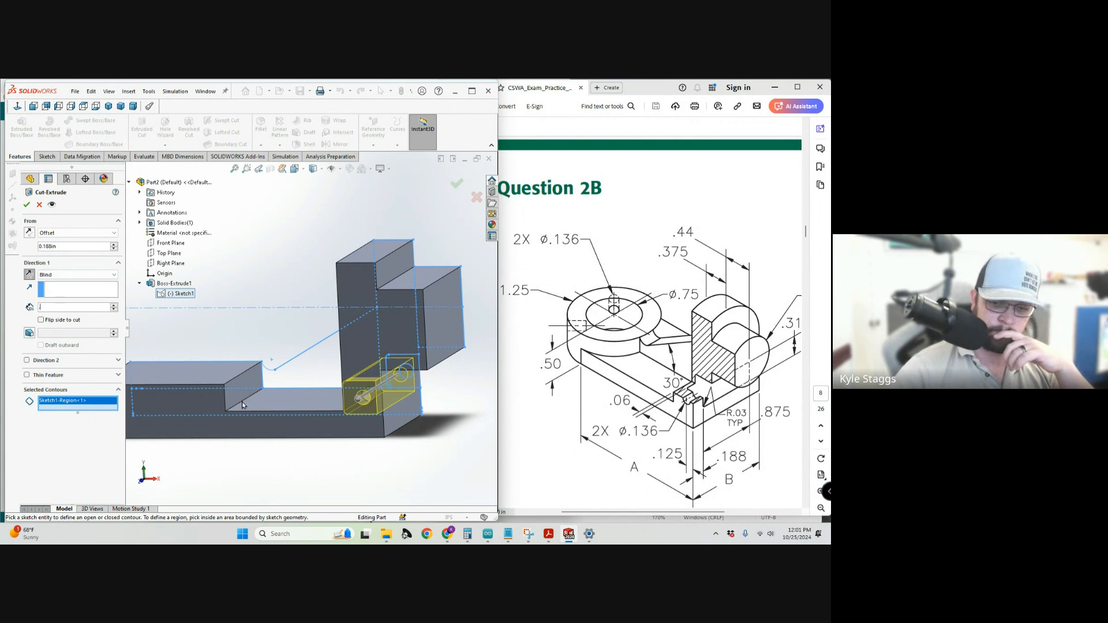
text(.8)
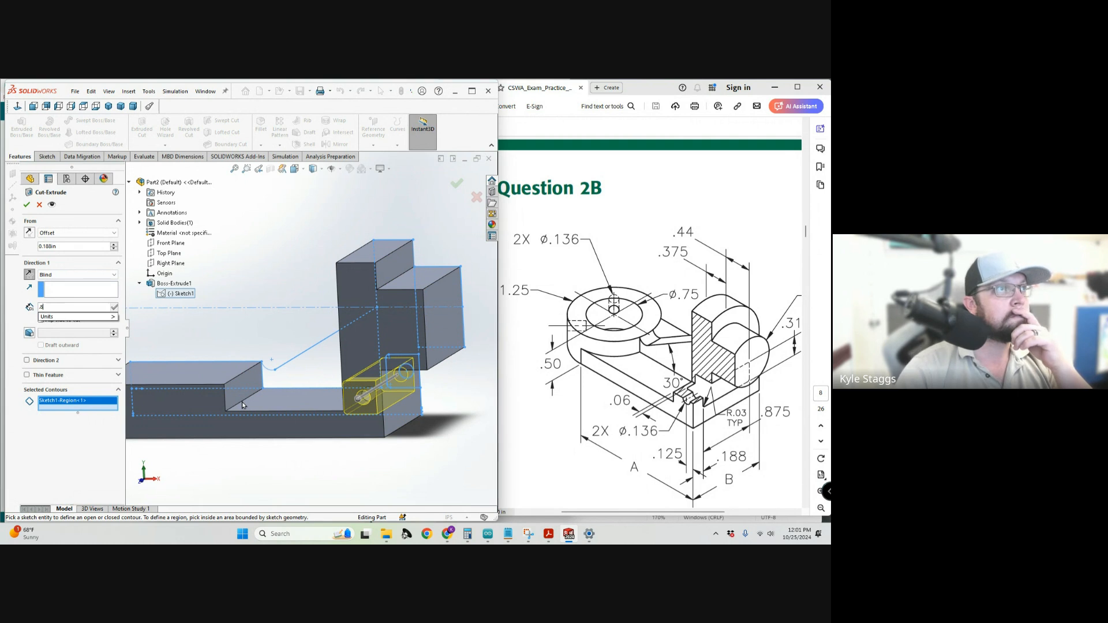
text(75)
key(Return)
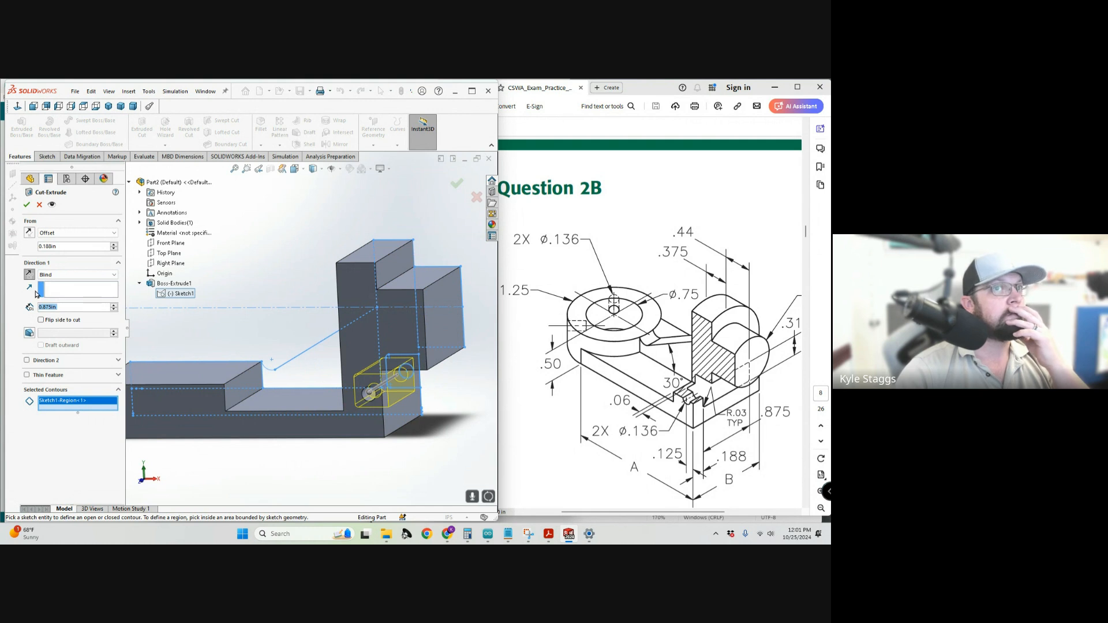
click(26, 205)
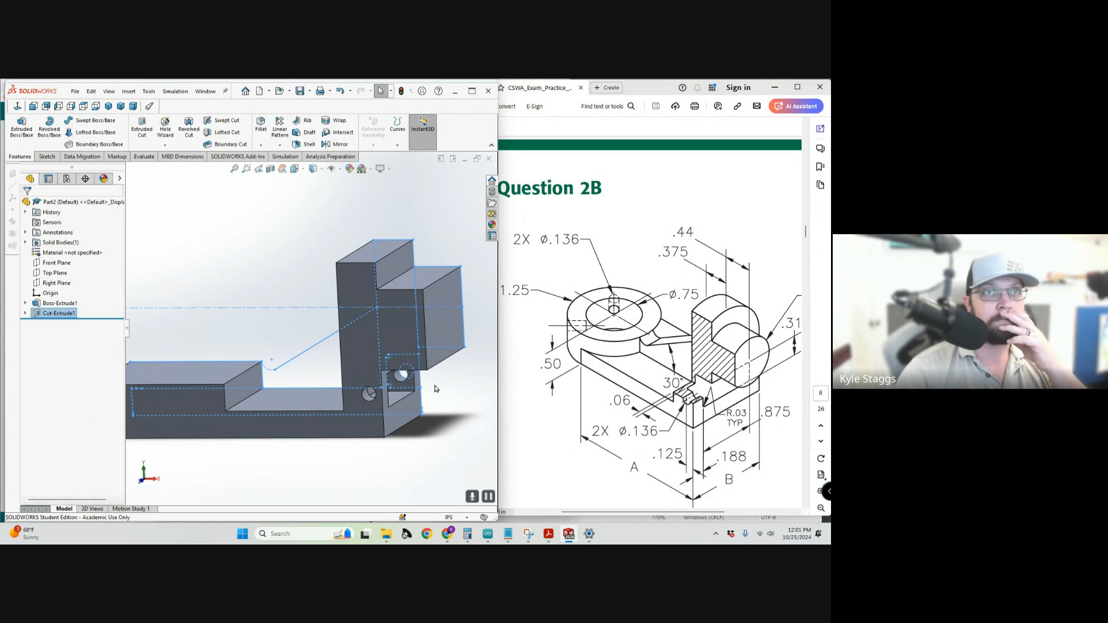
middle_drag(437, 394, 402, 317)
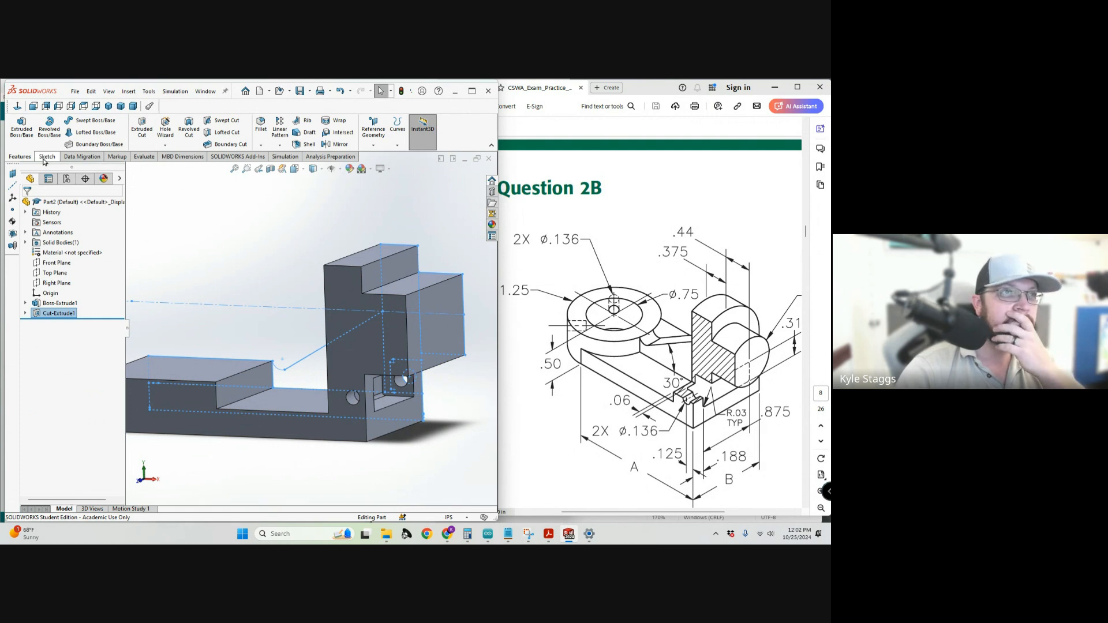
middle_drag(294, 335, 259, 327)
scroll(307, 265, down, 5)
mouse_move(311, 363)
middle_down()
mouse_move(302, 344)
mouse_move(322, 346)
mouse_move(317, 339)
mouse_move(310, 356)
middle_up()
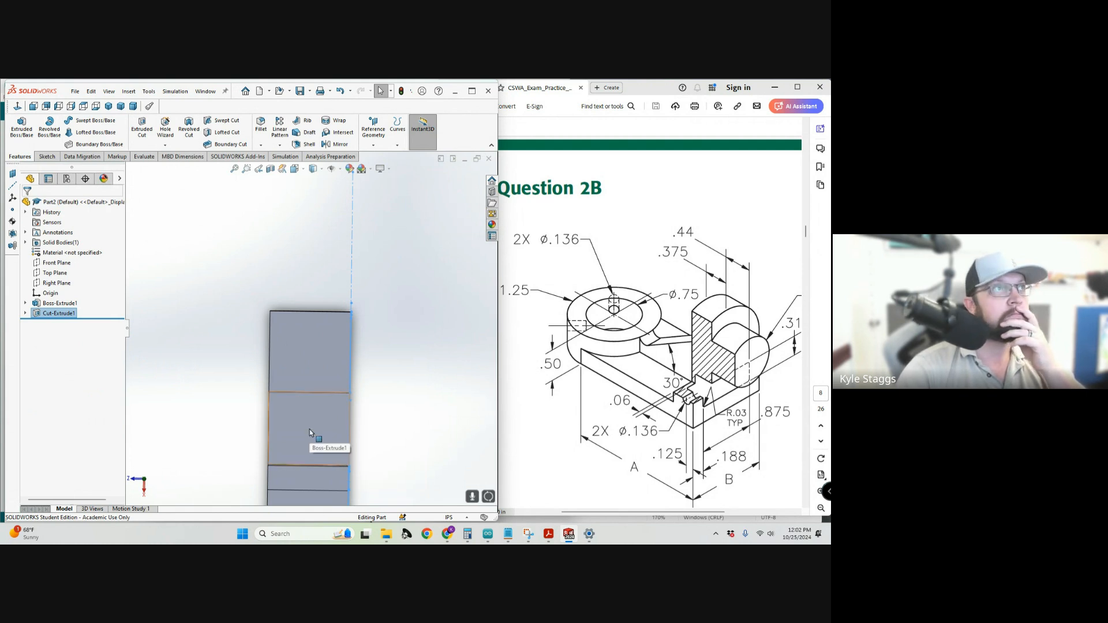
click(51, 132)
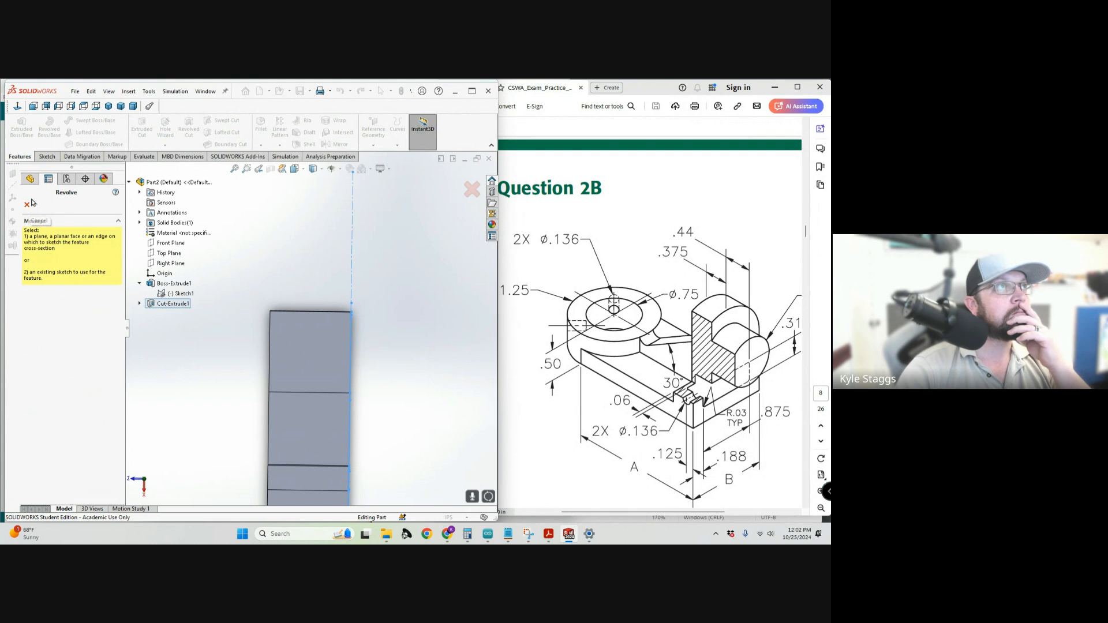
click(27, 206)
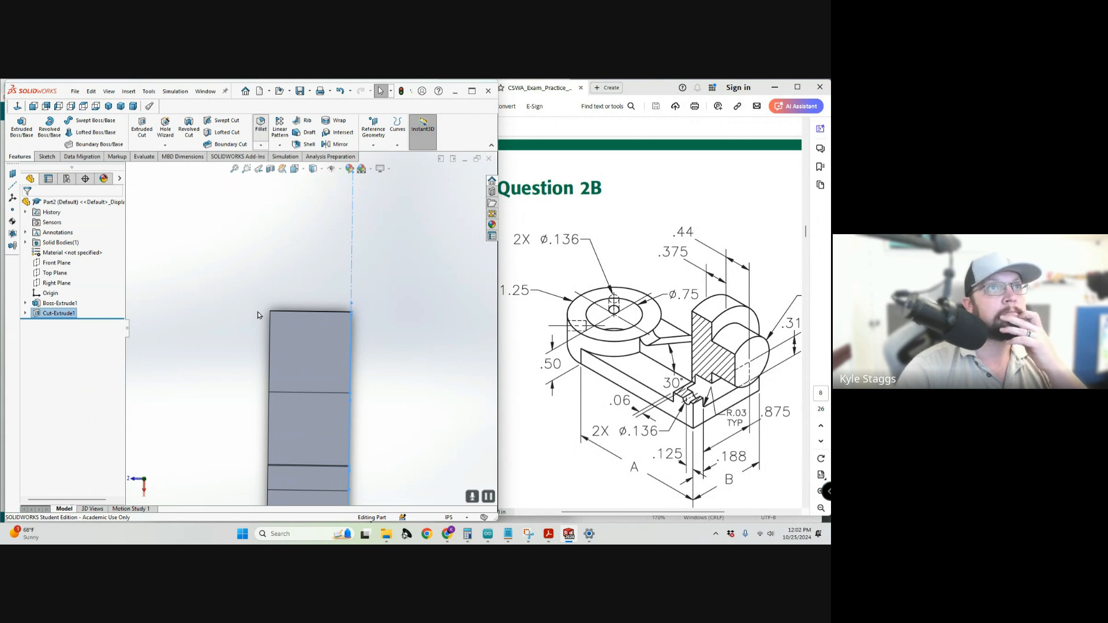
Start a fillet and select the two outer vertical edges at the free end of the raised end block.
middle_drag(258, 315, 272, 324)
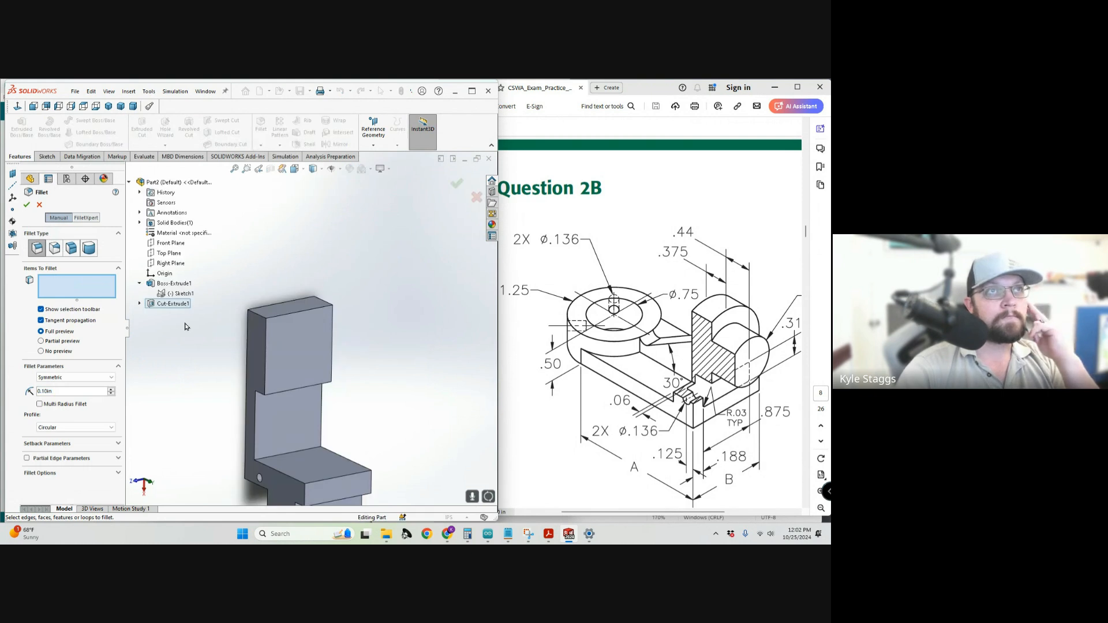
click(258, 316)
middle_drag(339, 314, 328, 306)
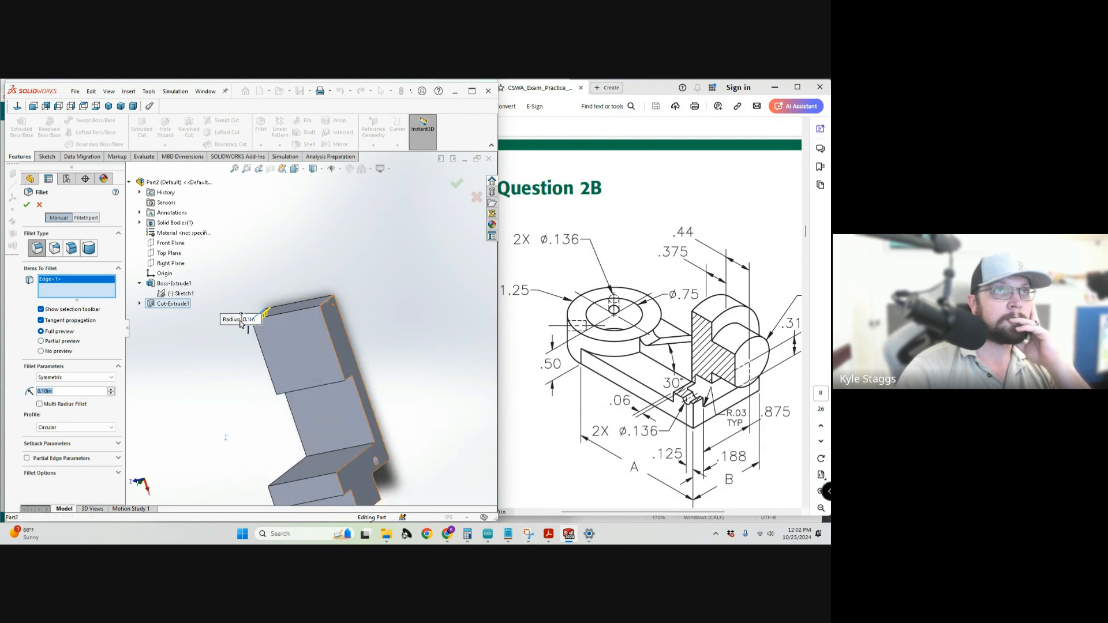
click(327, 301)
middle_drag(219, 320, 242, 310)
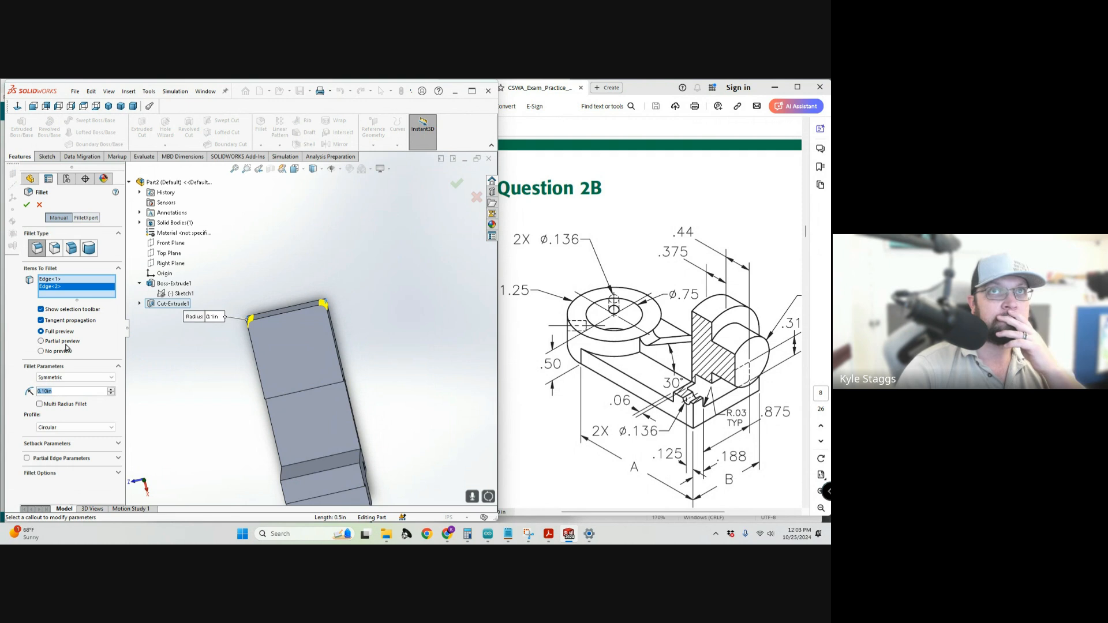
Try a radius of .125/2 in for the end block's fillet.
text(.1)
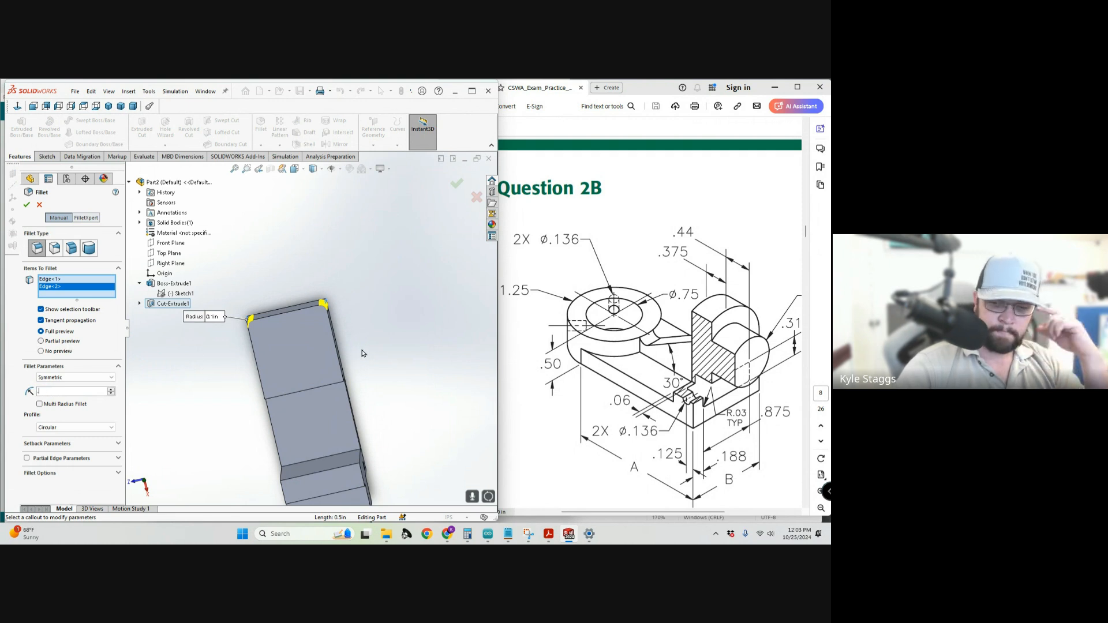
text(25)
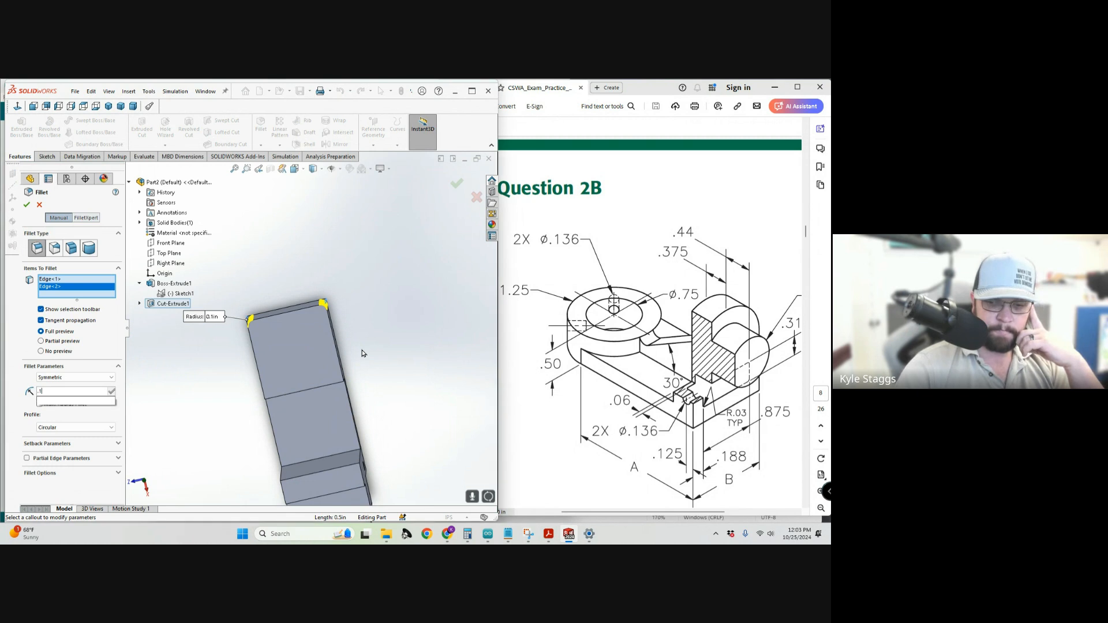
text(/)
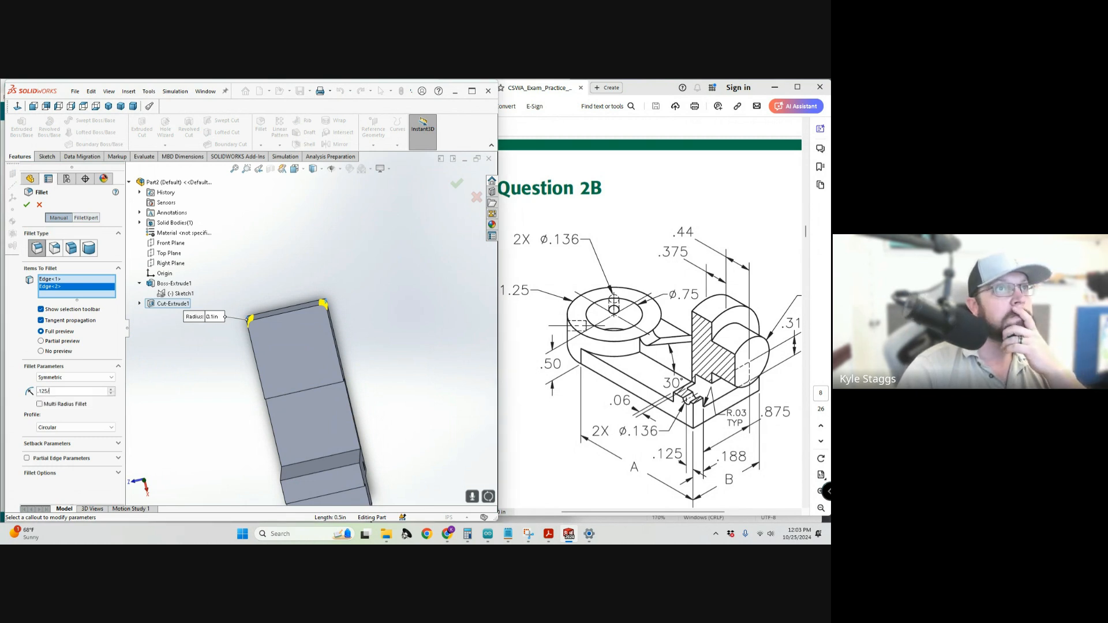
text(2)
key(Return)
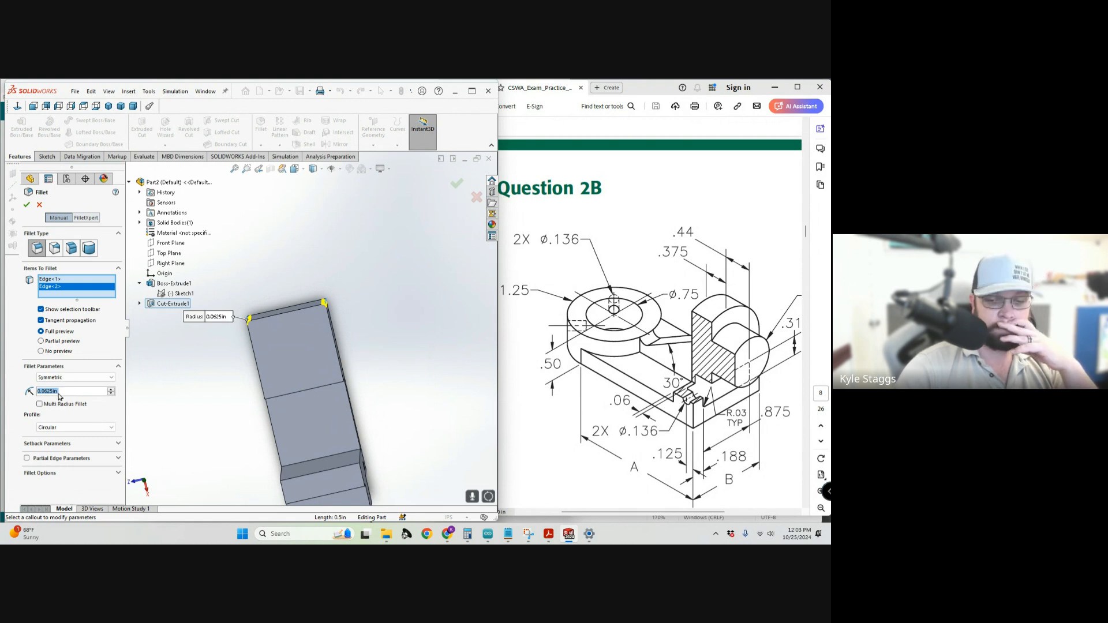
Set the end block's fillet radius to 1.25/2 in and complete the fillet to fully round the end.
text(1.)
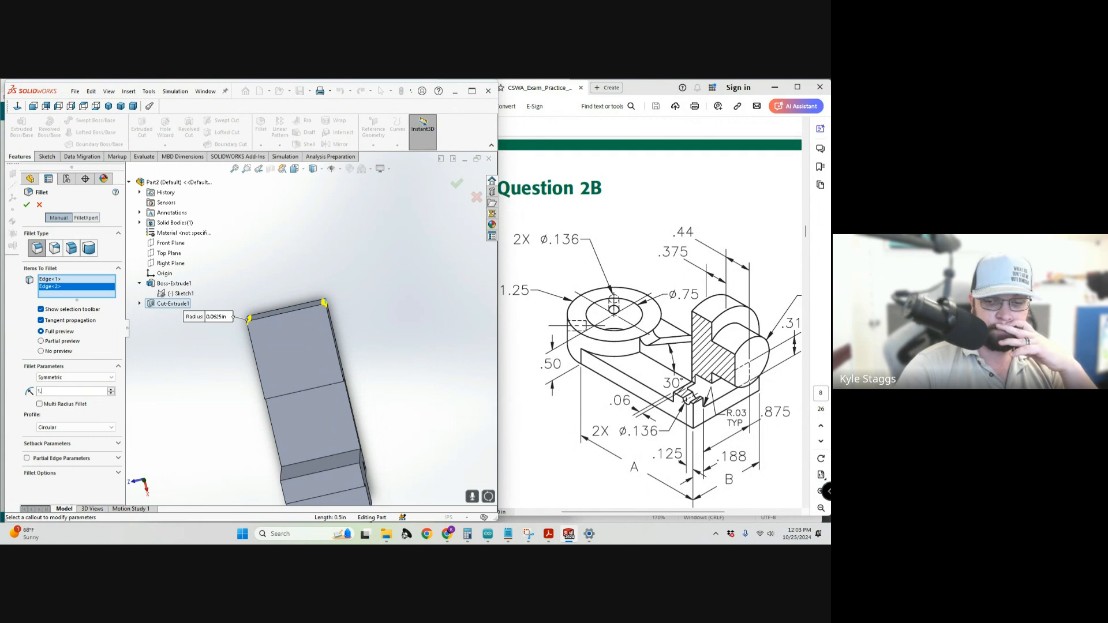
text(25)
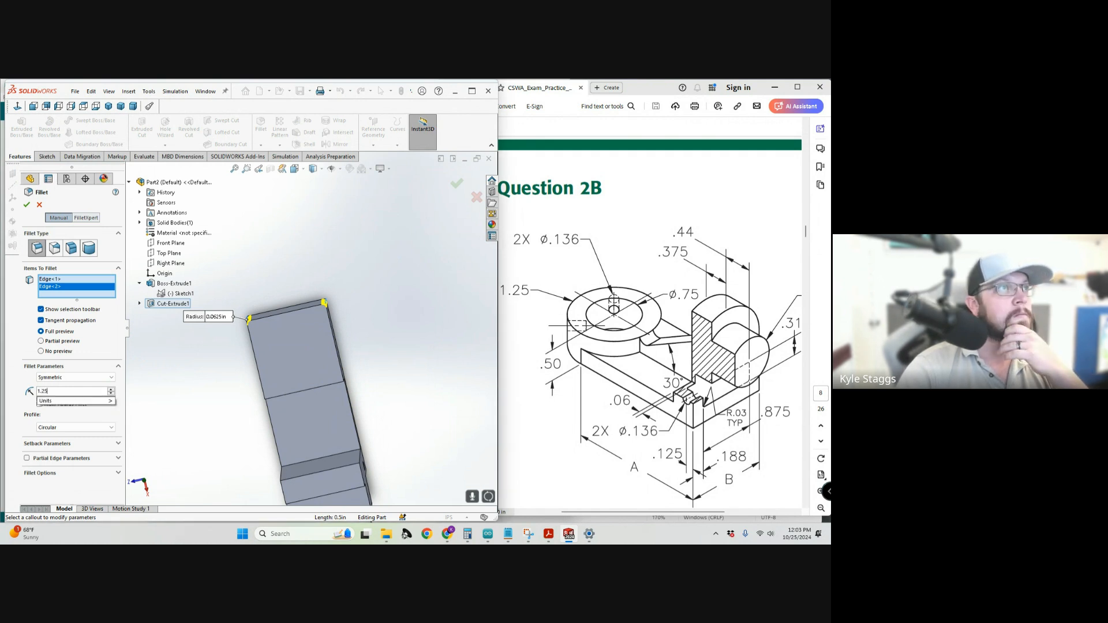
text(/2)
key(Return)
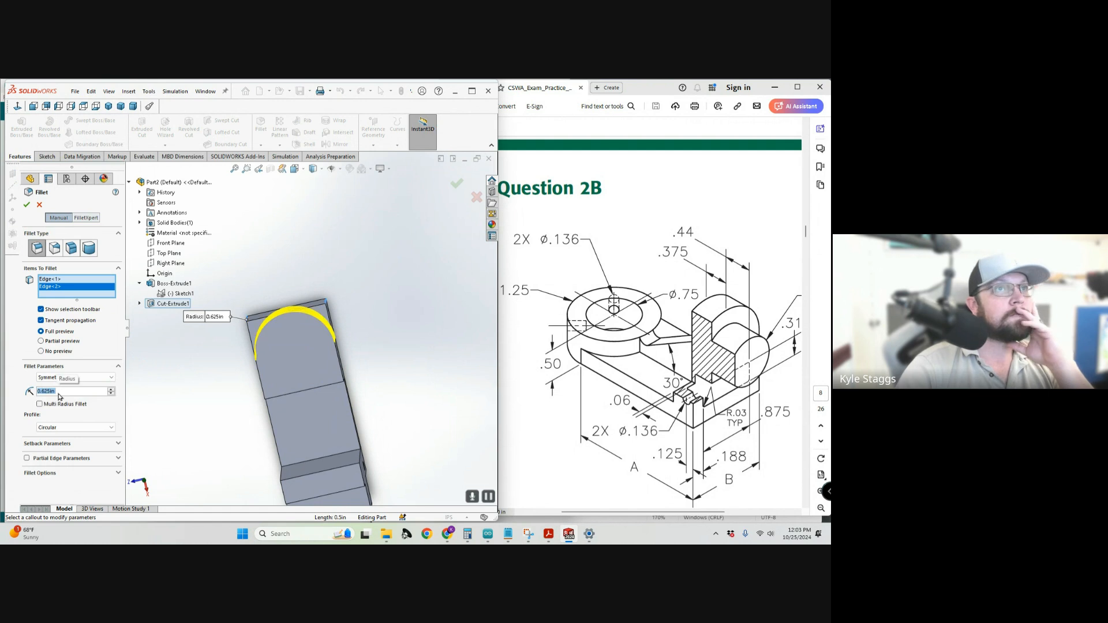
click(27, 205)
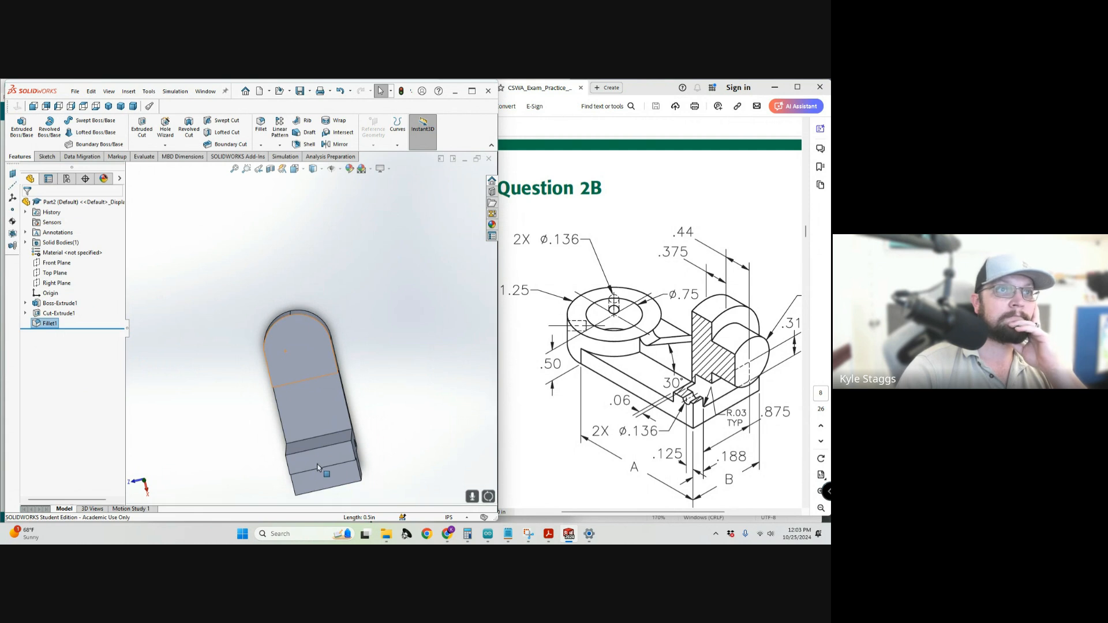
middle_drag(321, 462, 342, 337)
scroll(312, 404, down, 4)
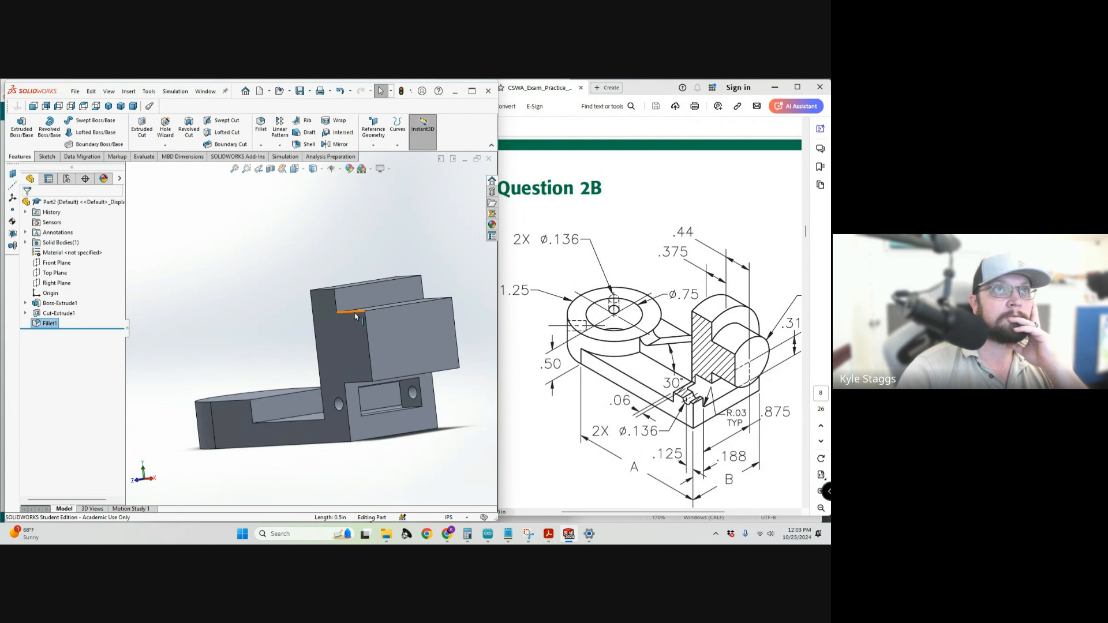
click(358, 312)
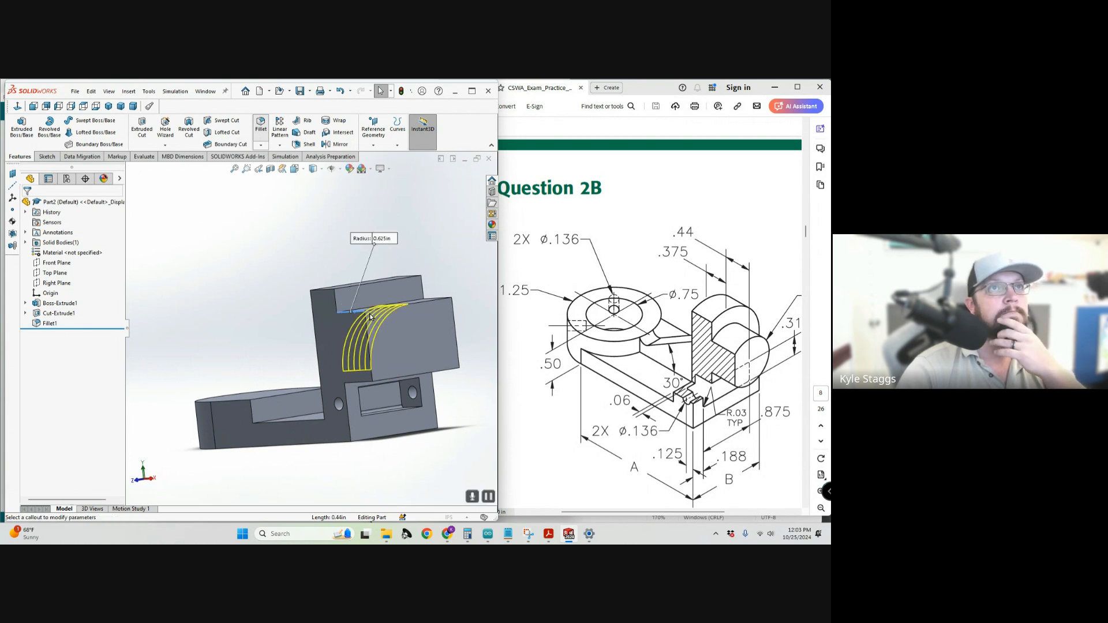
middle_drag(428, 295, 423, 279)
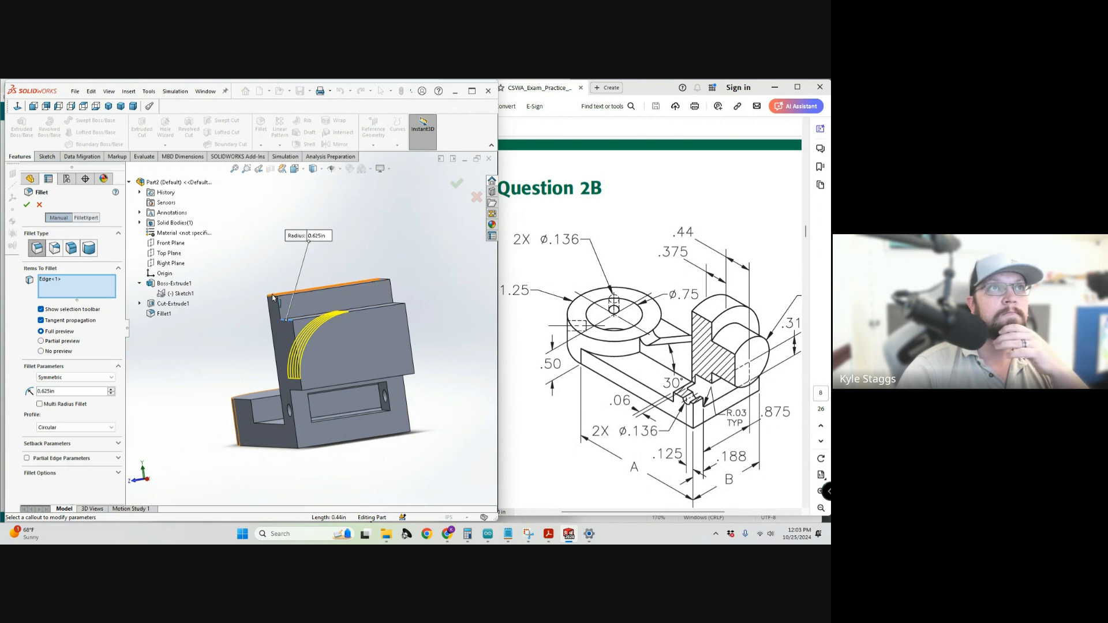
click(49, 280)
right_click(50, 280)
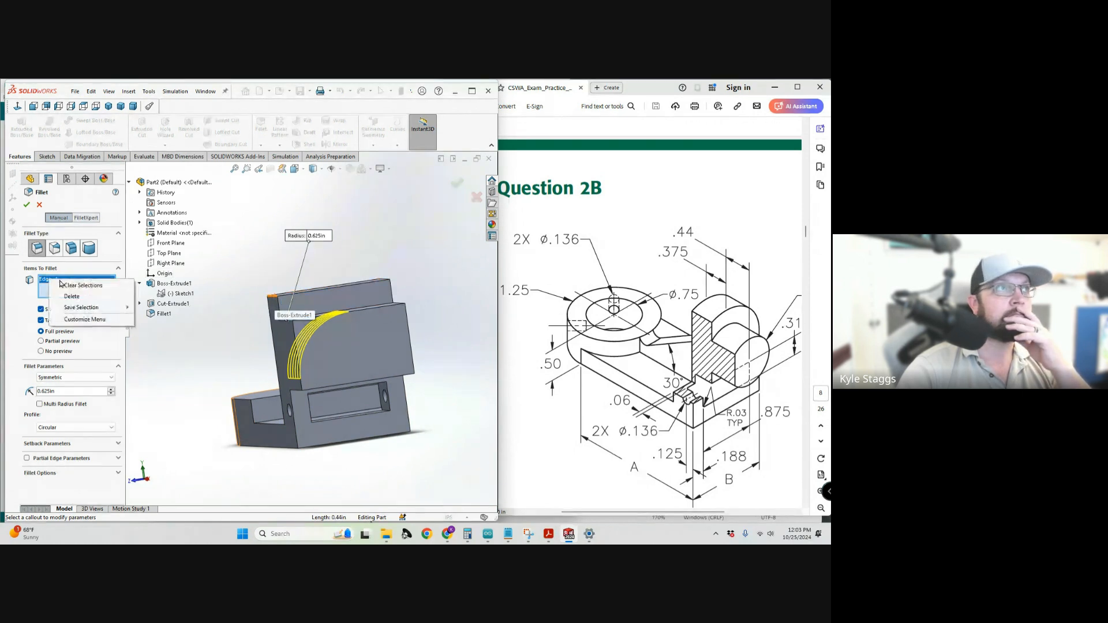
click(81, 287)
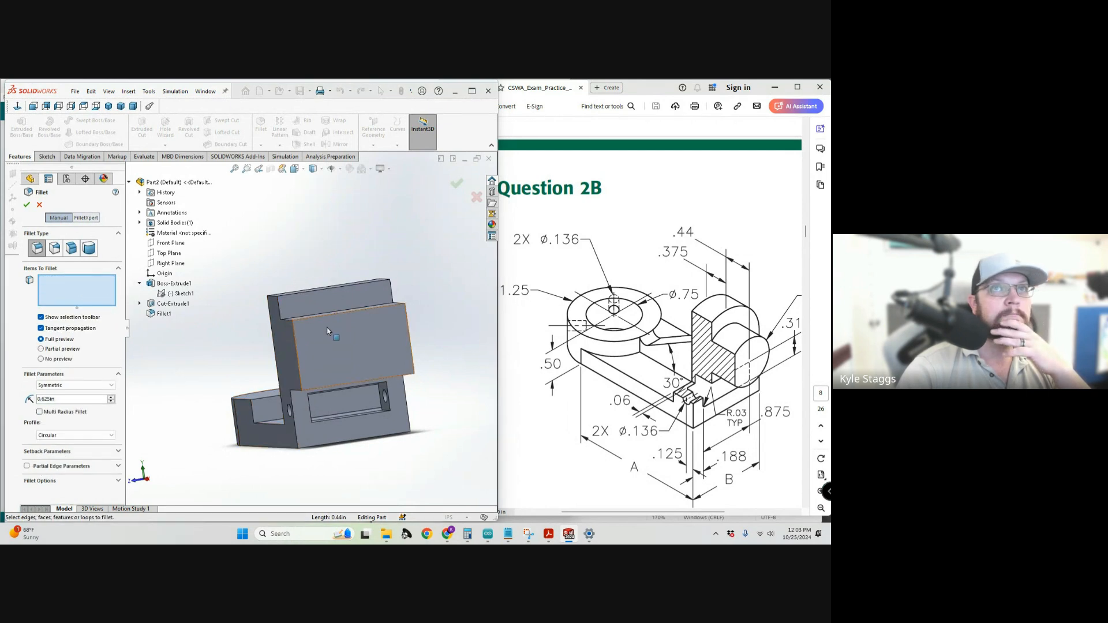
scroll(652, 357, down, 1)
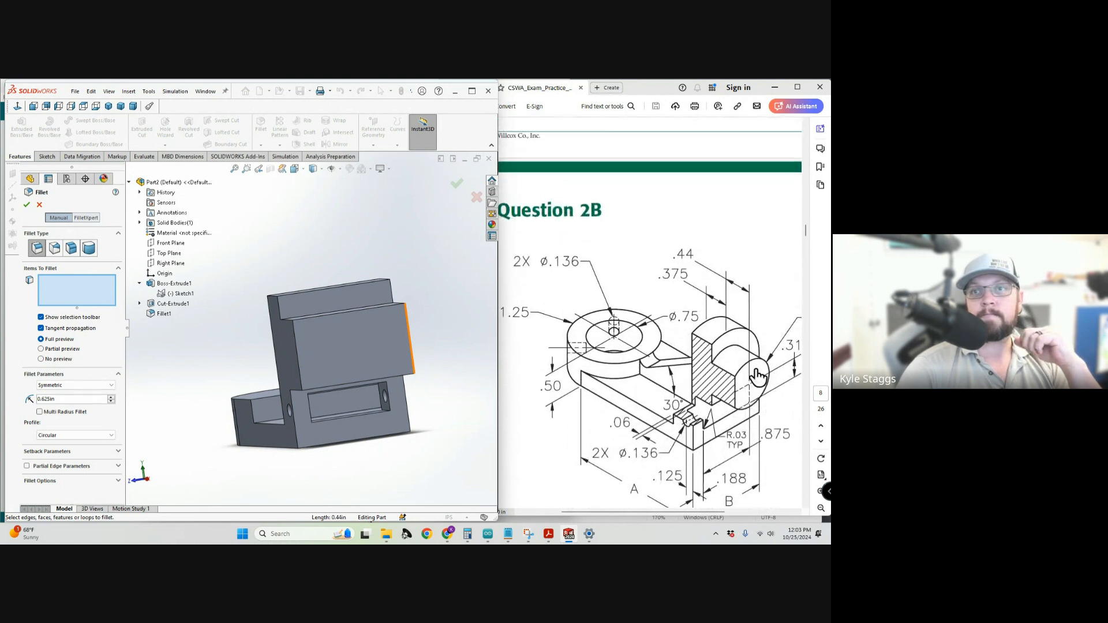
scroll(652, 358, up, 2)
click(693, 514)
drag(693, 513, 726, 512)
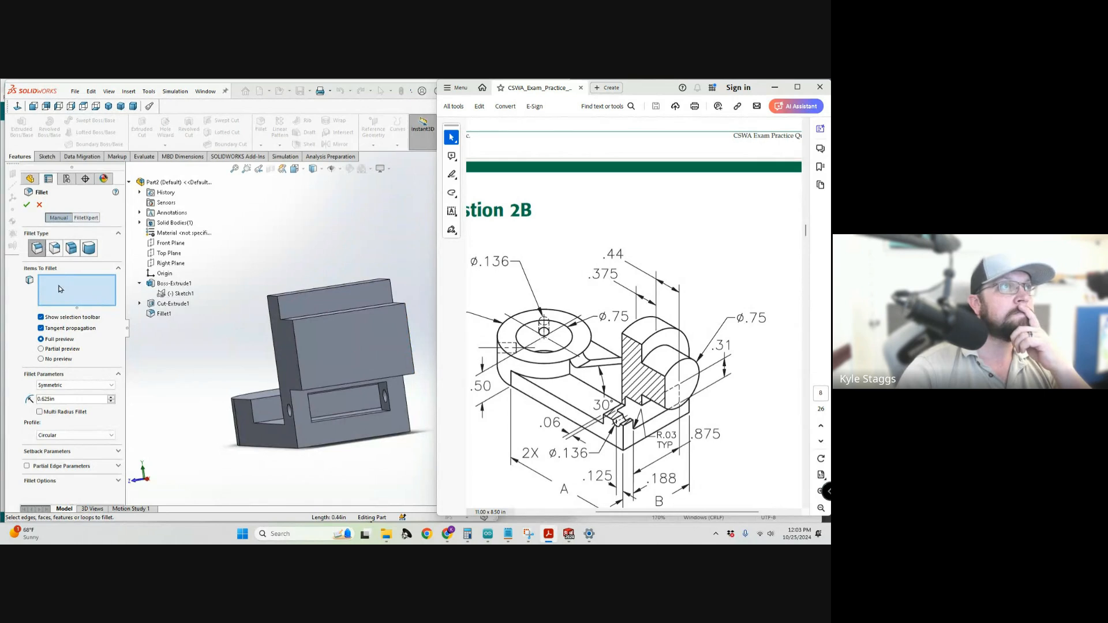
middle_drag(330, 324, 402, 364)
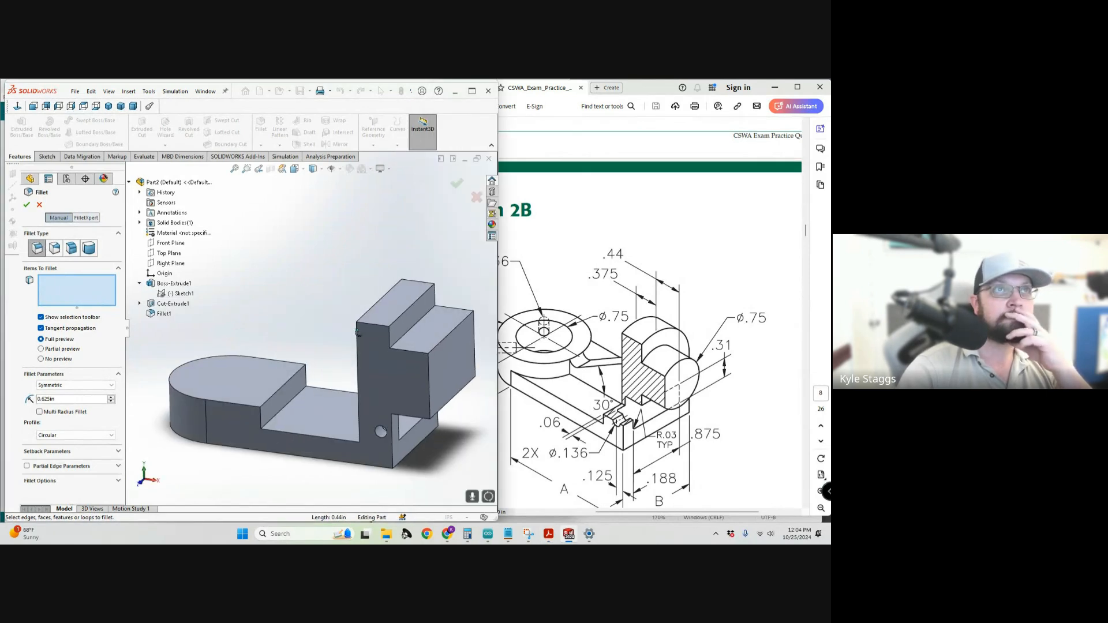
click(411, 355)
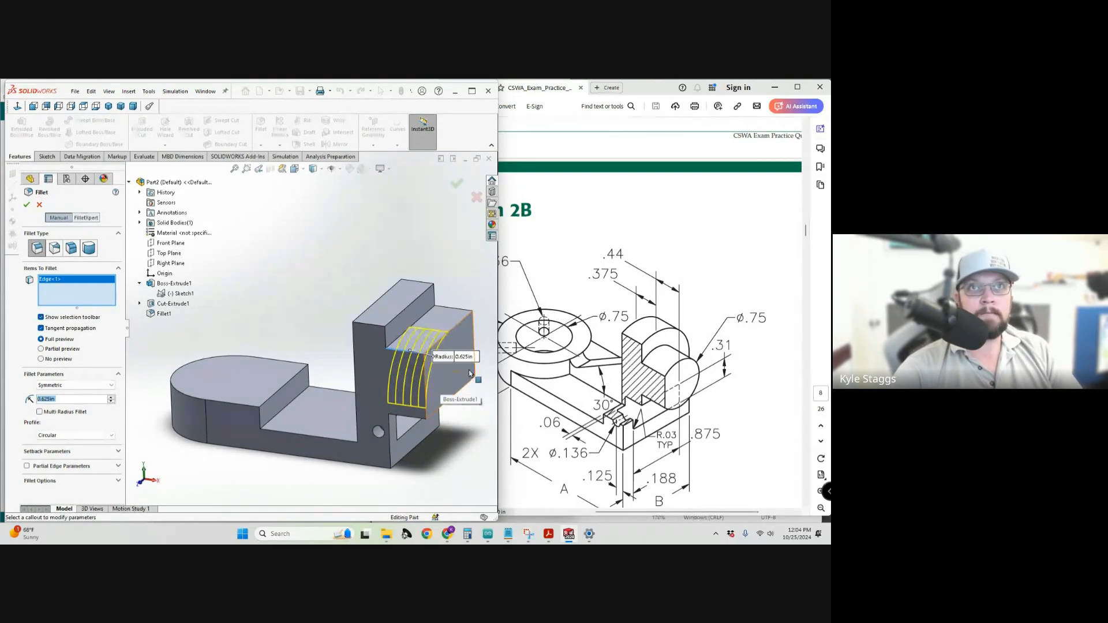
middle_drag(470, 374, 389, 354)
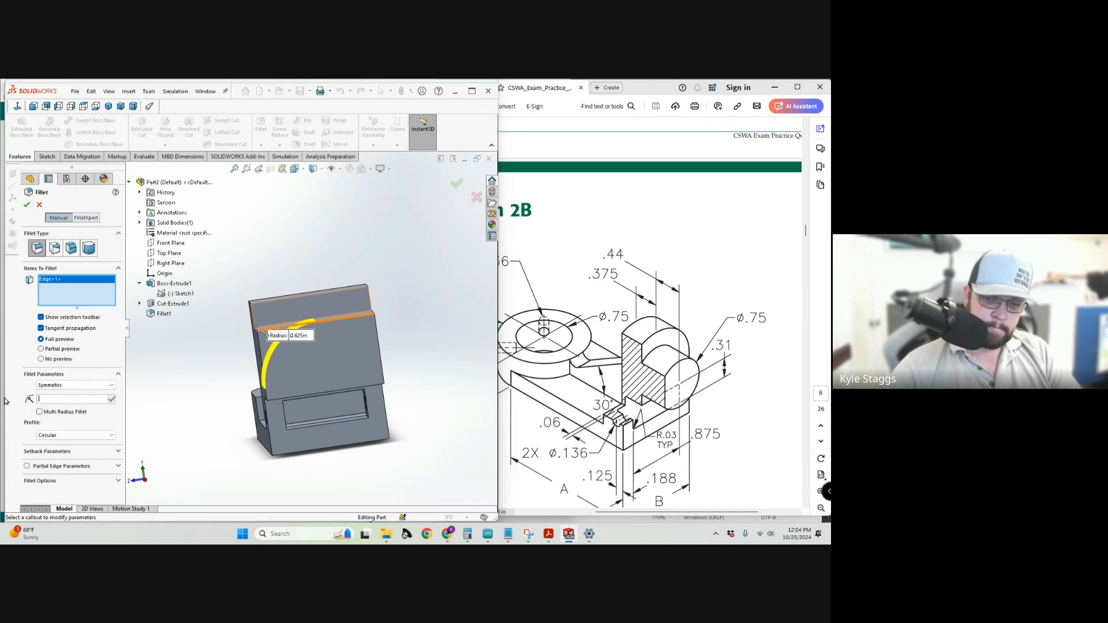
text(.7)
text(75)
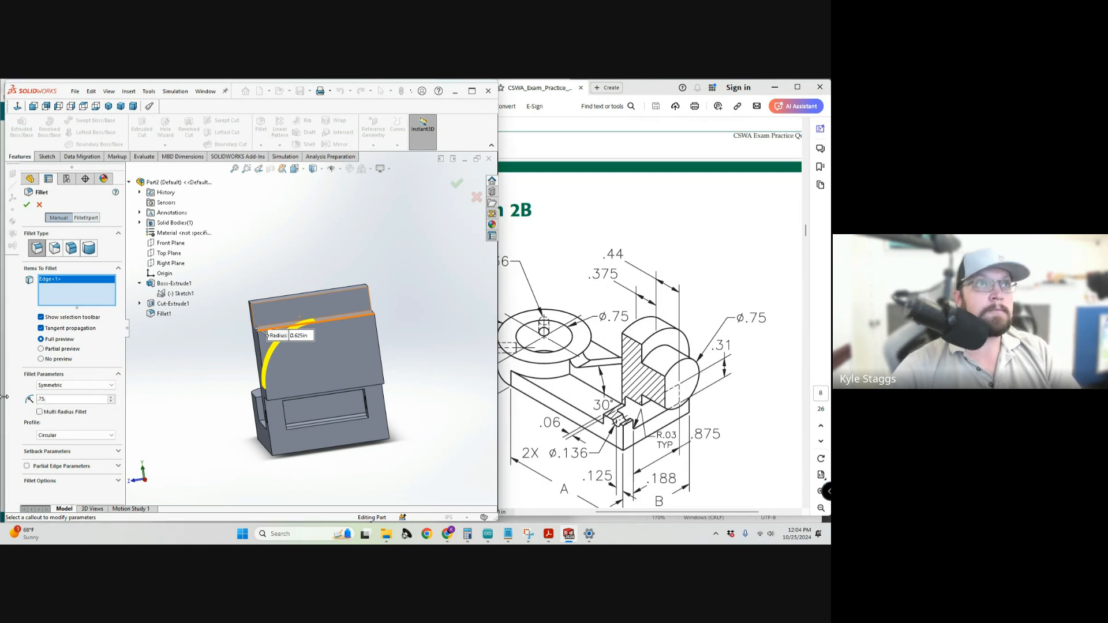
key(Return)
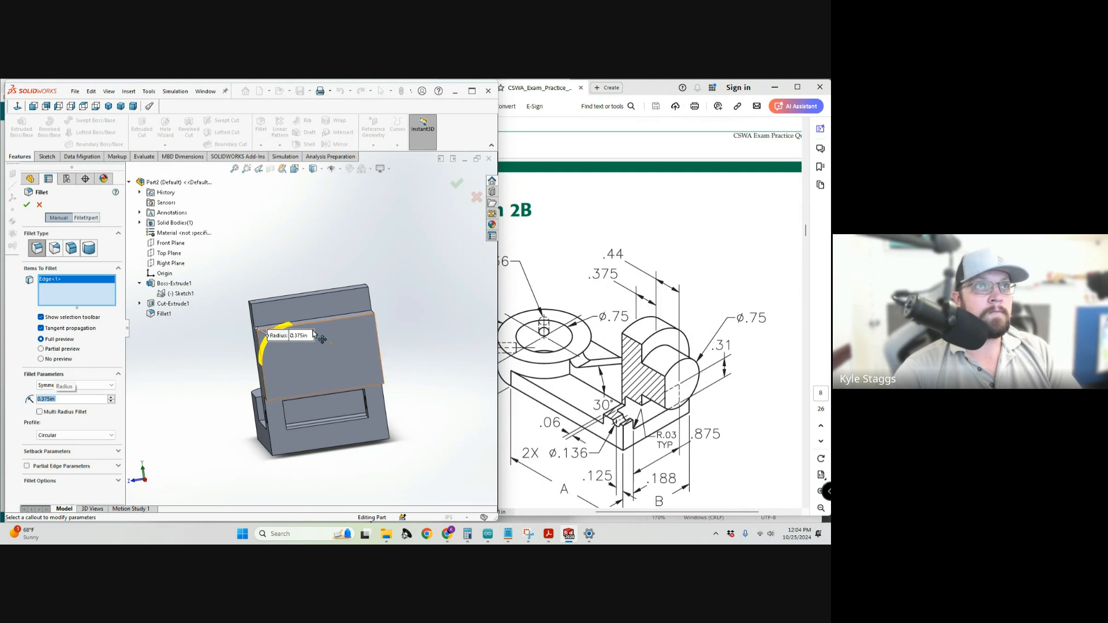
click(39, 206)
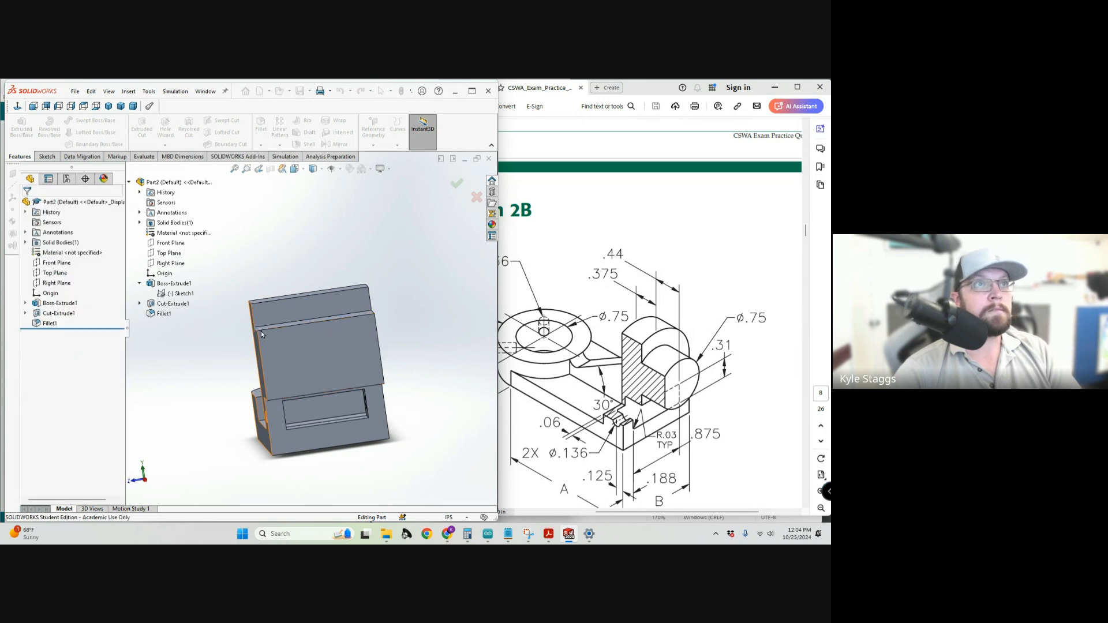
Start a sketch on the front face of the upright's protruding block and draw a circle about 0.65 in in diameter near its centre.
click(37, 157)
click(332, 377)
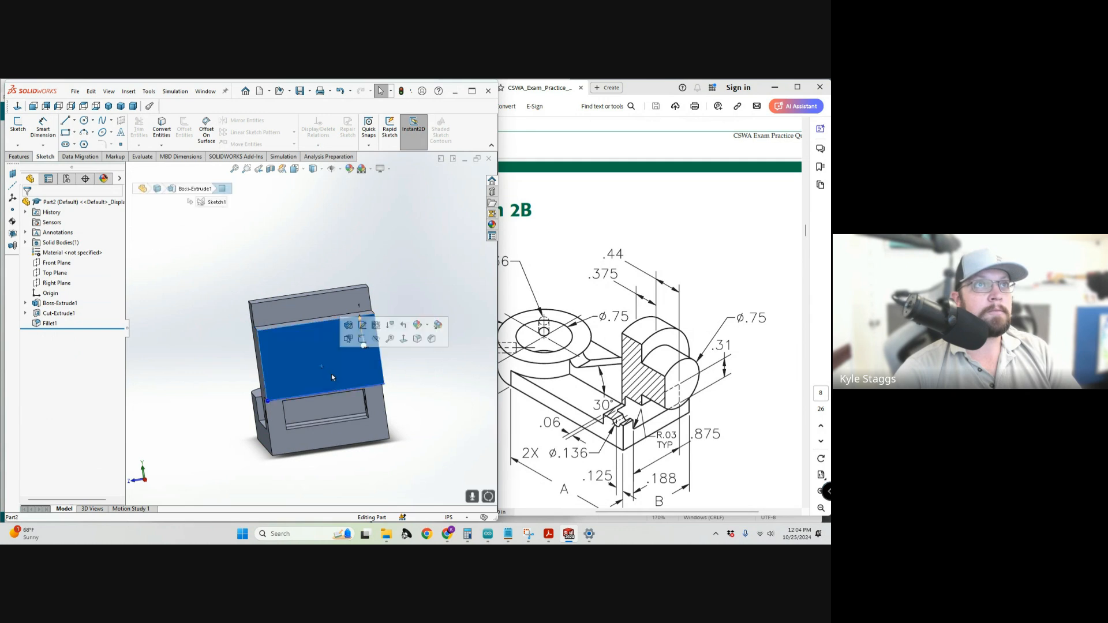
click(84, 121)
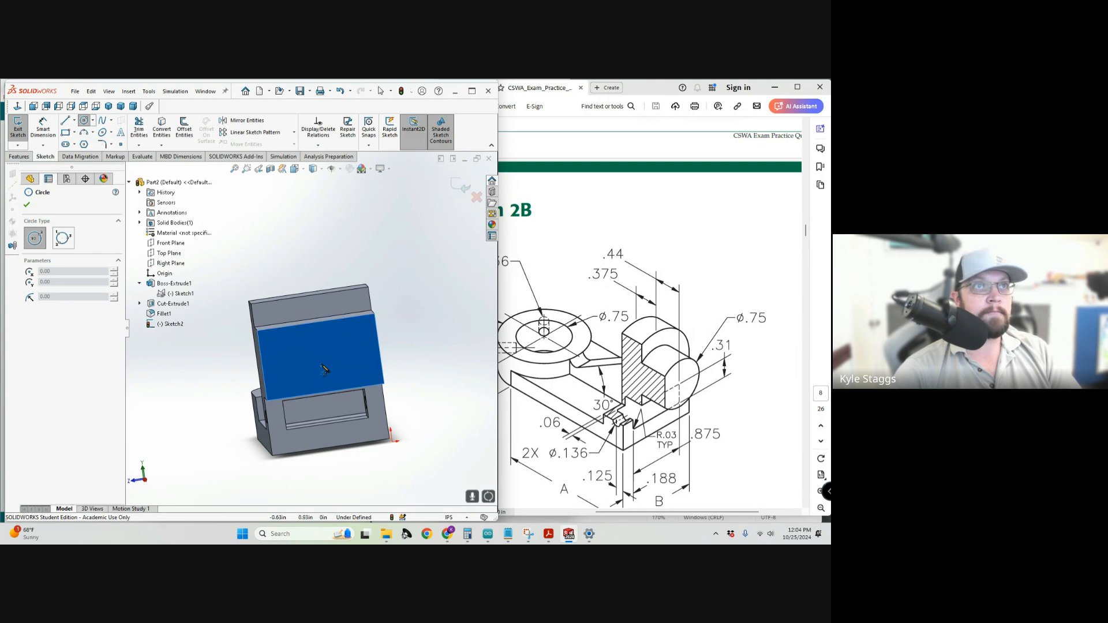
key(space)
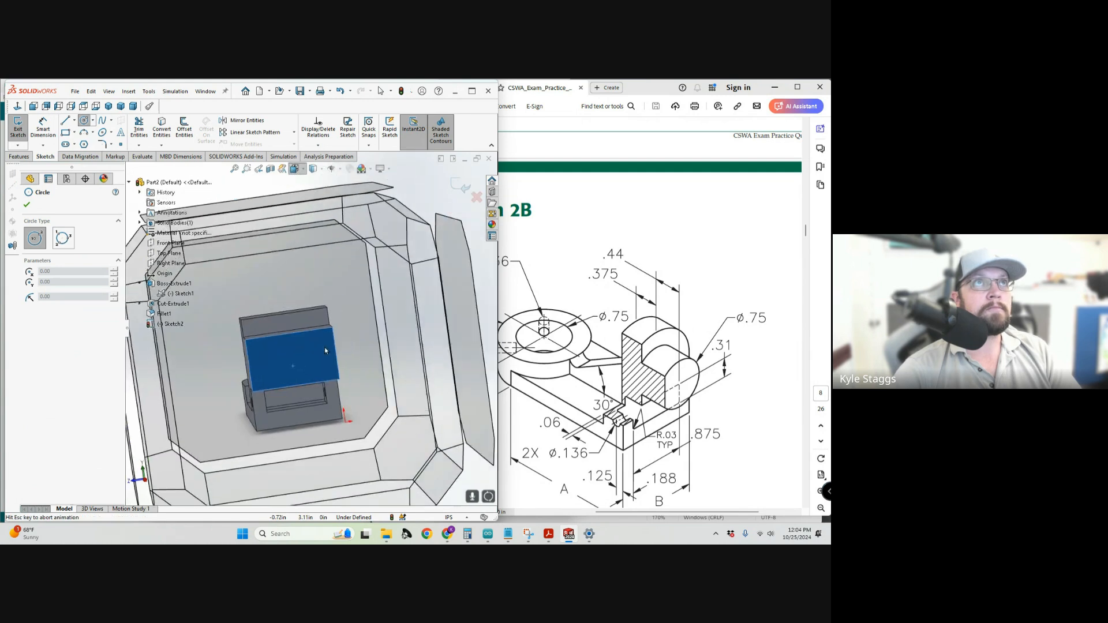
click(262, 368)
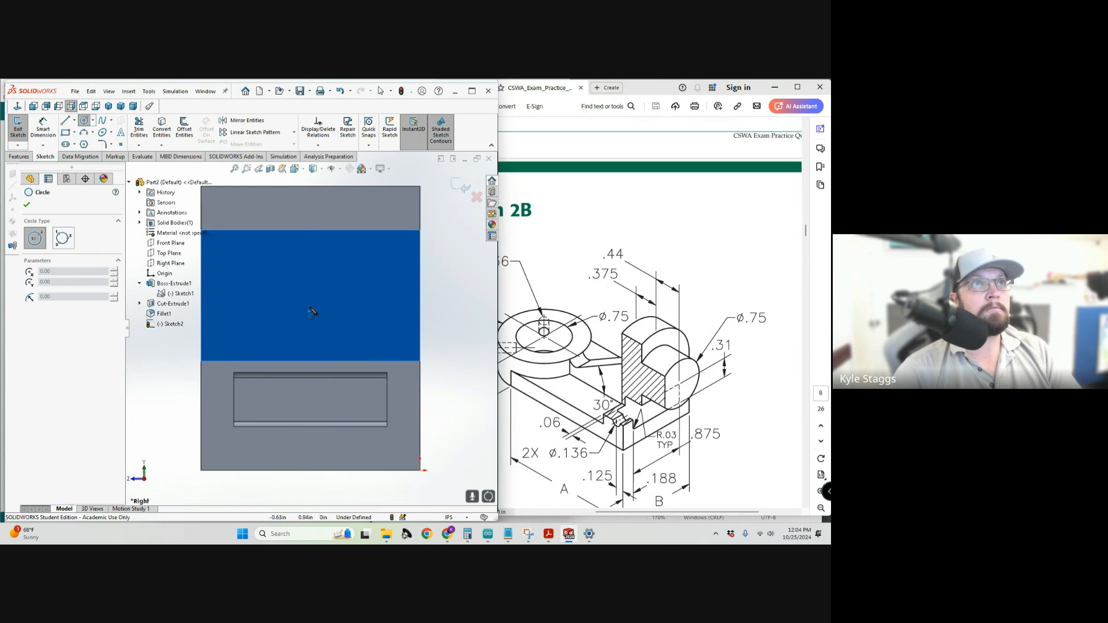
click(312, 293)
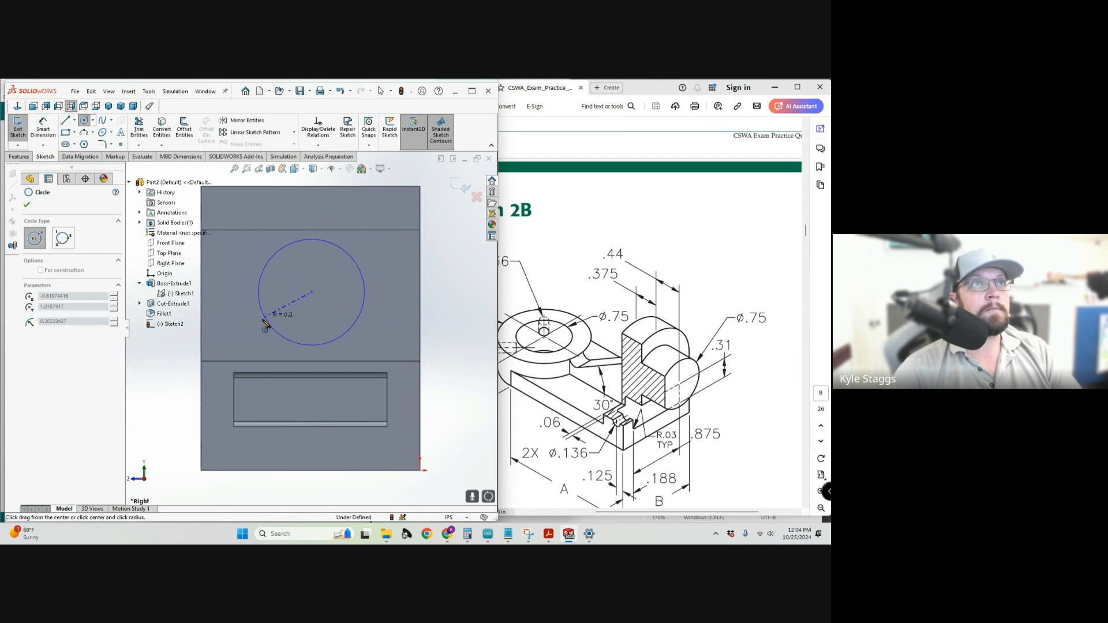
click(266, 322)
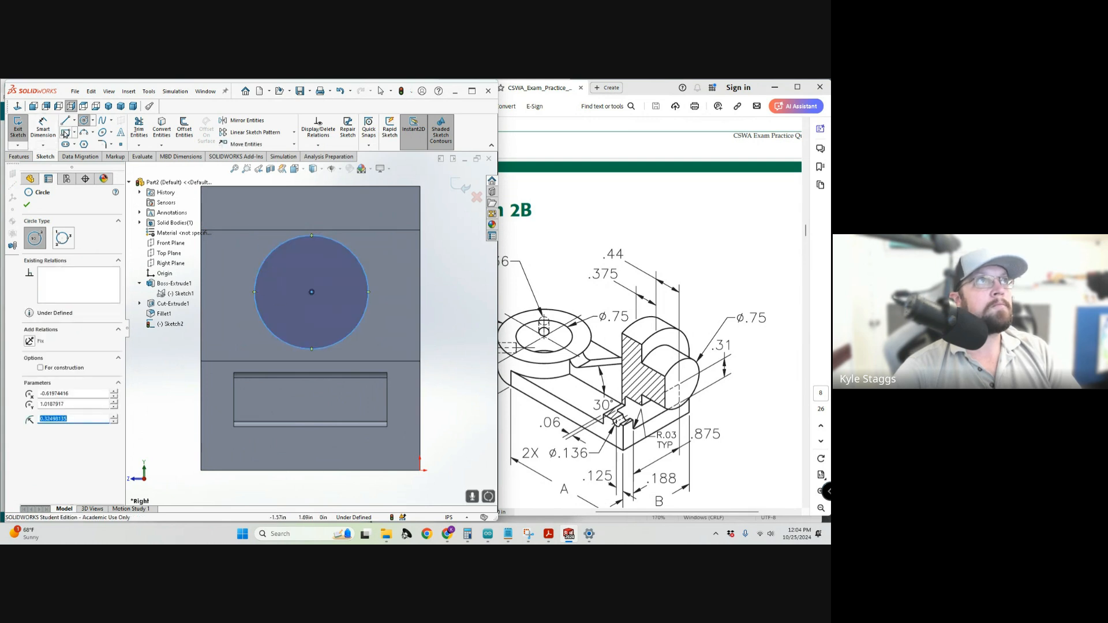
Sketch a corner rectangle about 1.44 by 0.89 in around the circle, extending past both sides of the protruding block.
click(66, 132)
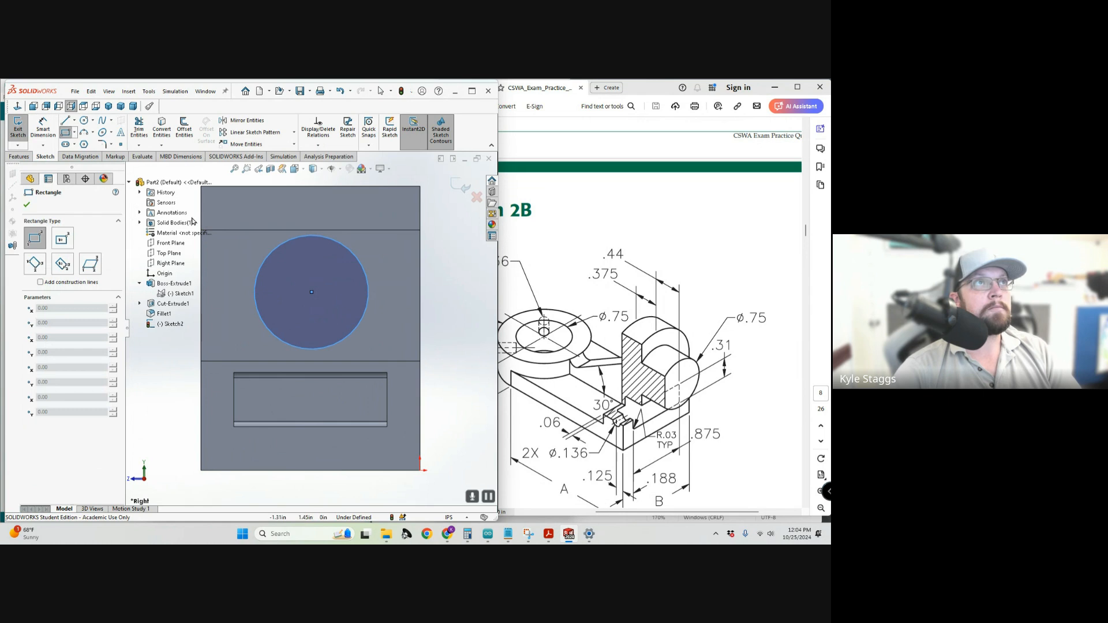
click(429, 215)
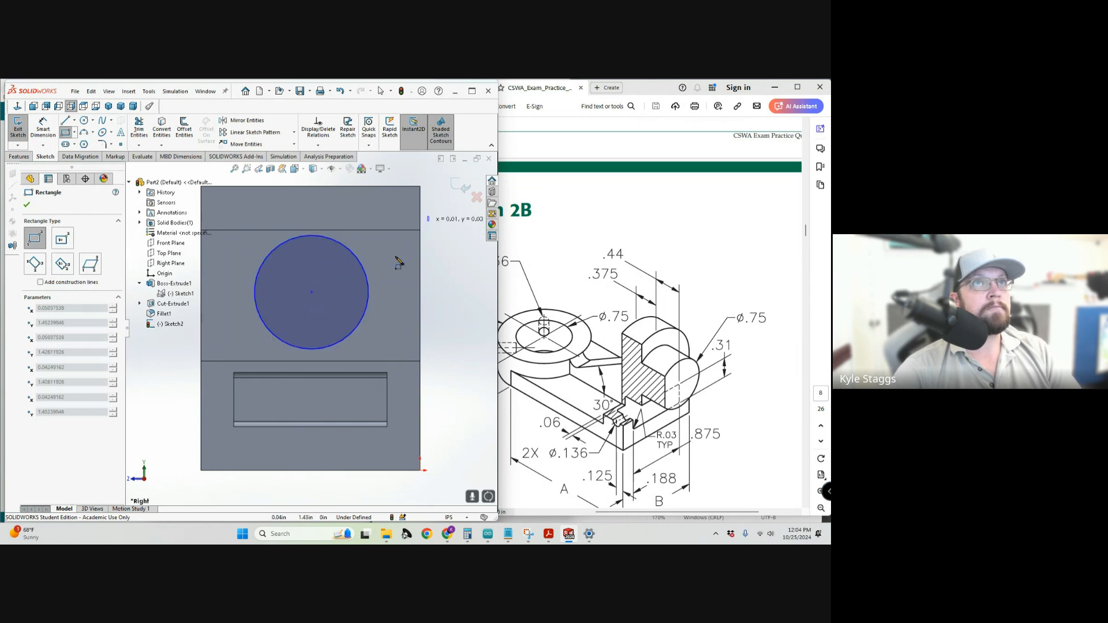
click(179, 375)
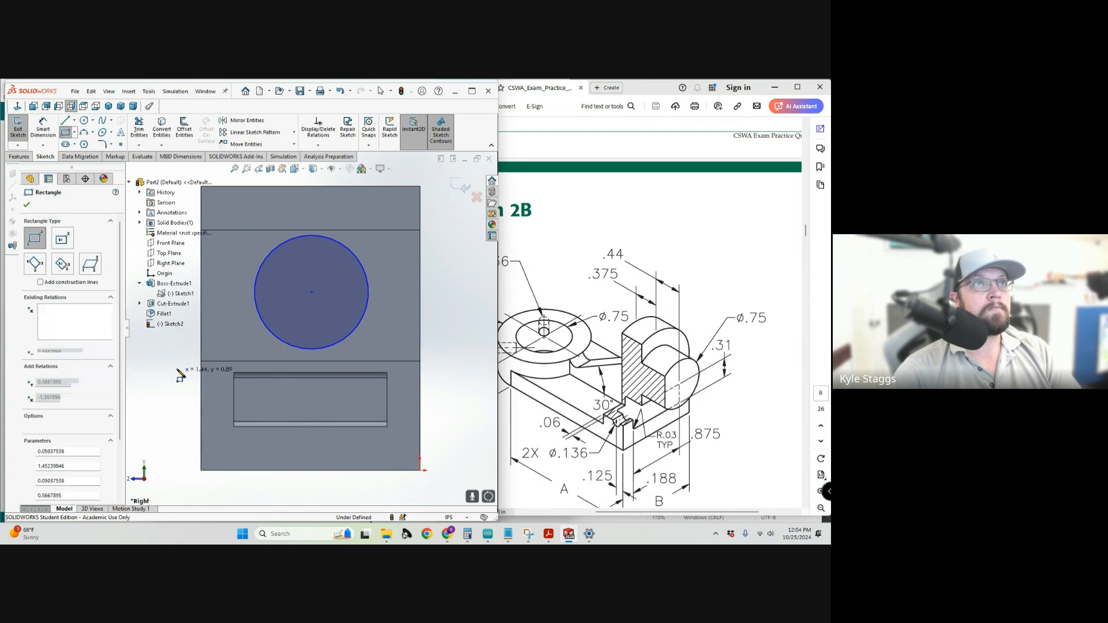
key(f)
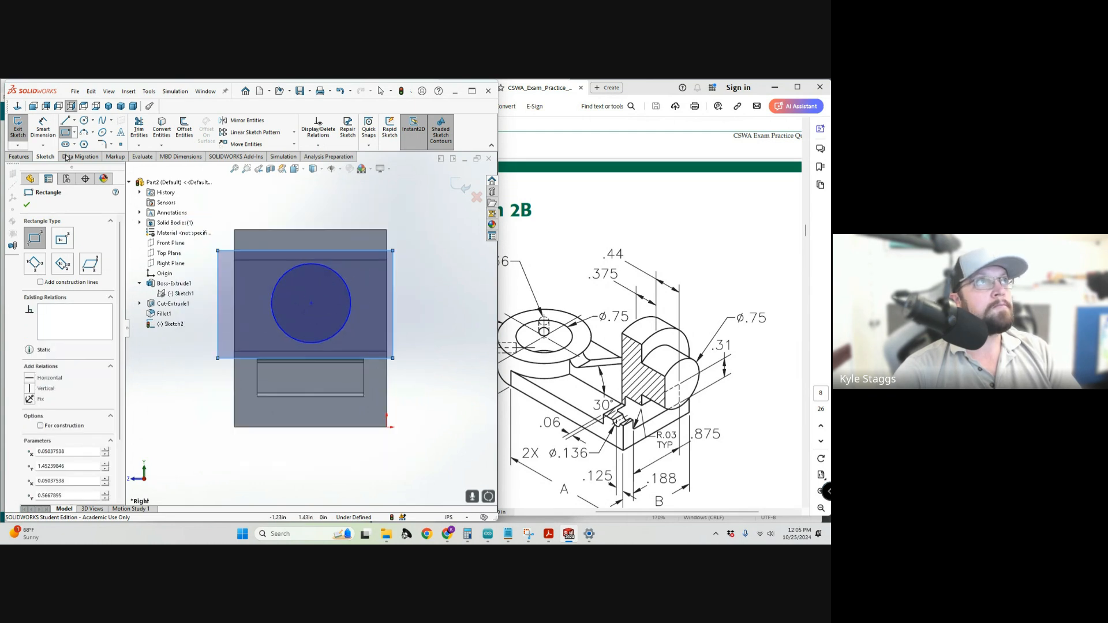
Dimension the circle's diameter as 0.75 in.
click(43, 128)
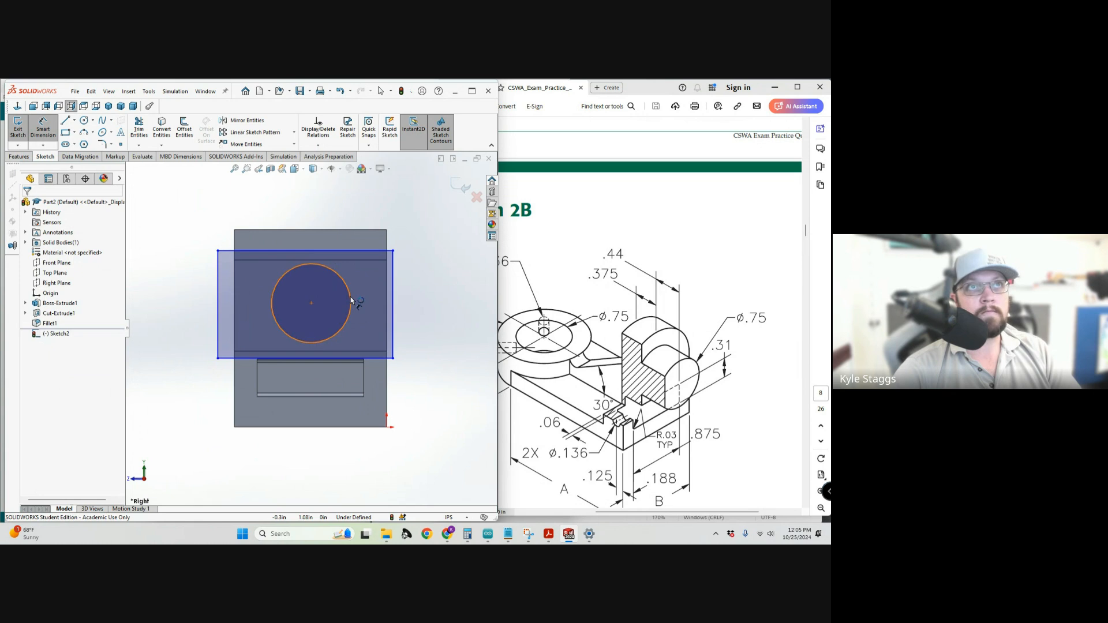
click(351, 300)
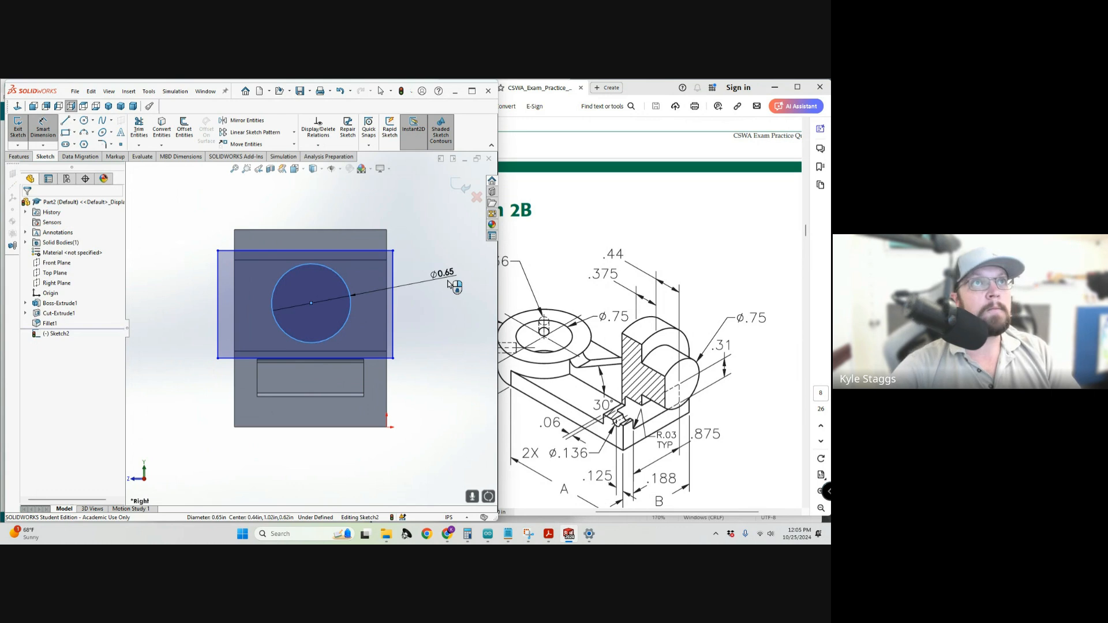
click(453, 283)
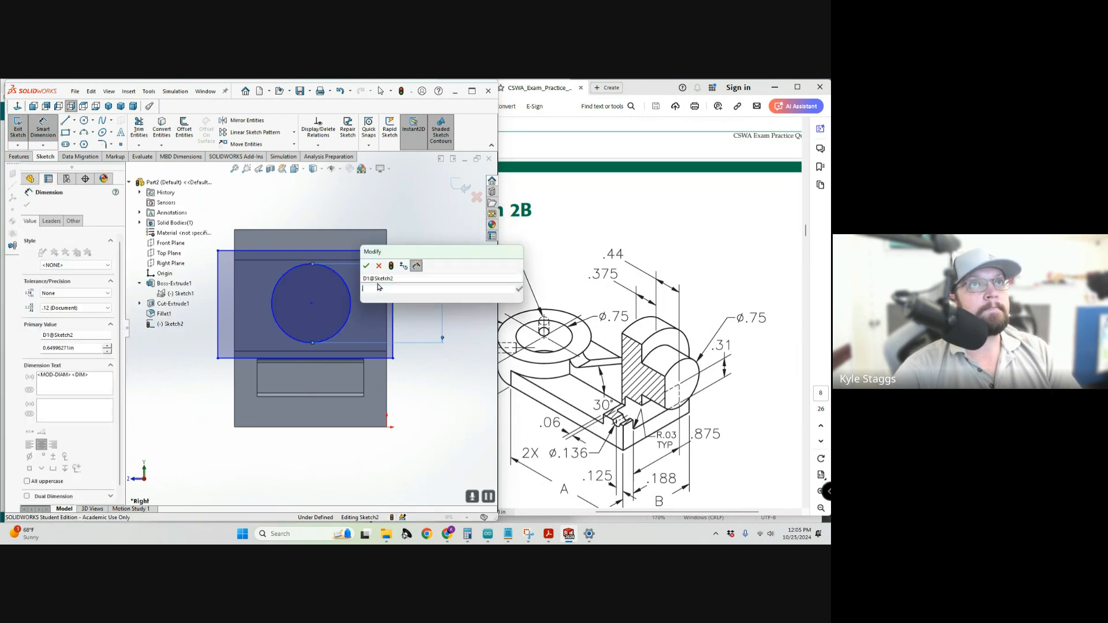
text(.75)
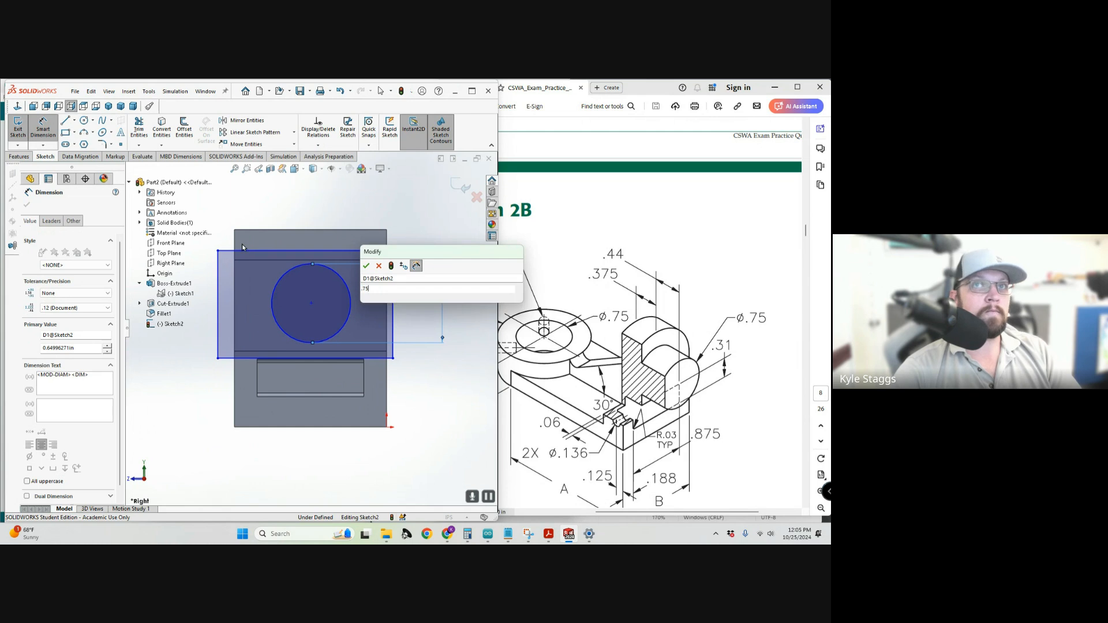
key(Return)
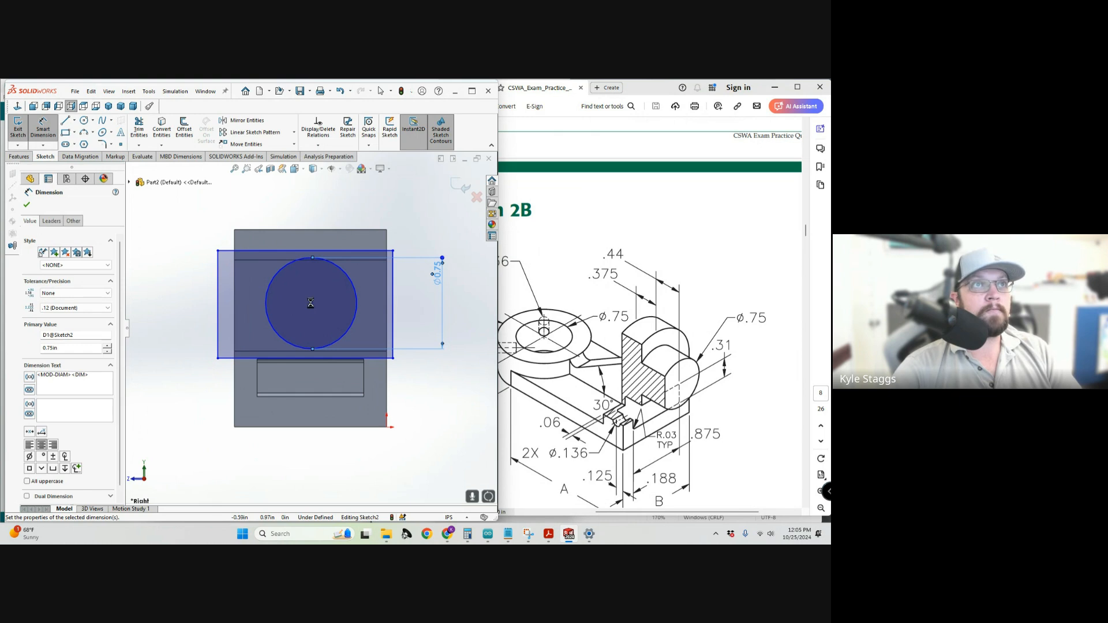
Dimension the circle's centre 0.5 in above the end block's top edge.
scroll(672, 401, down, 2)
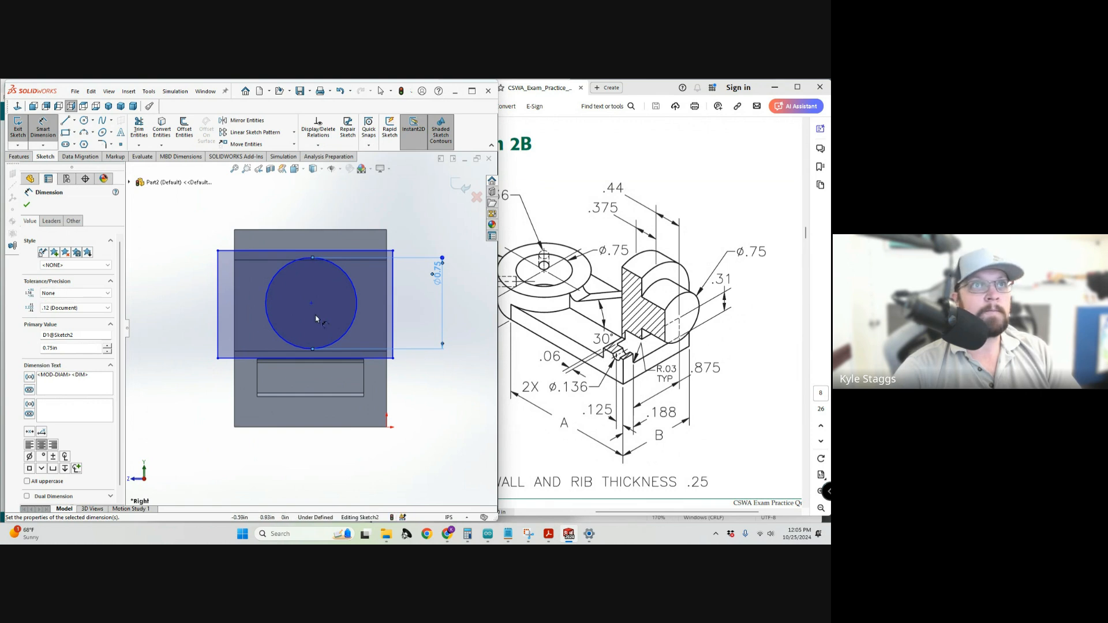
middle_drag(314, 322, 316, 321)
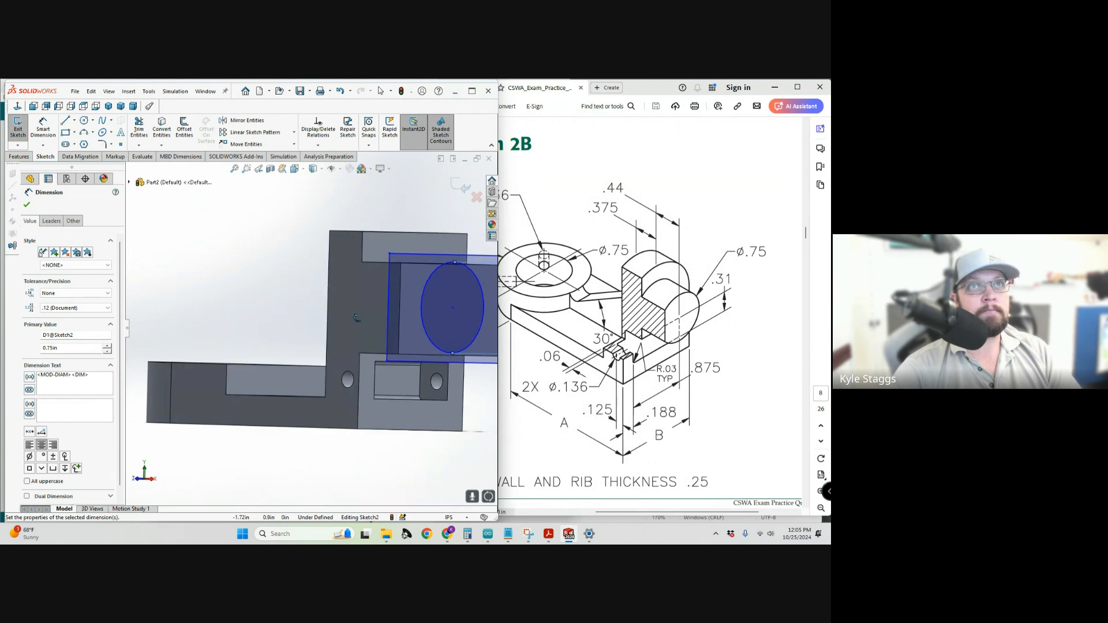
click(285, 366)
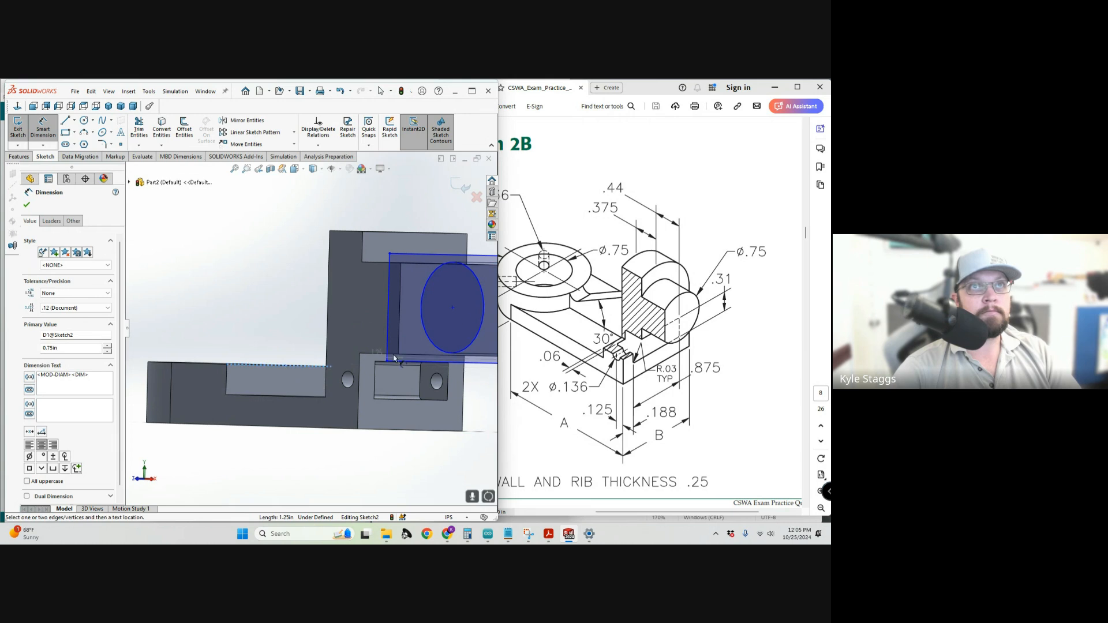
click(454, 310)
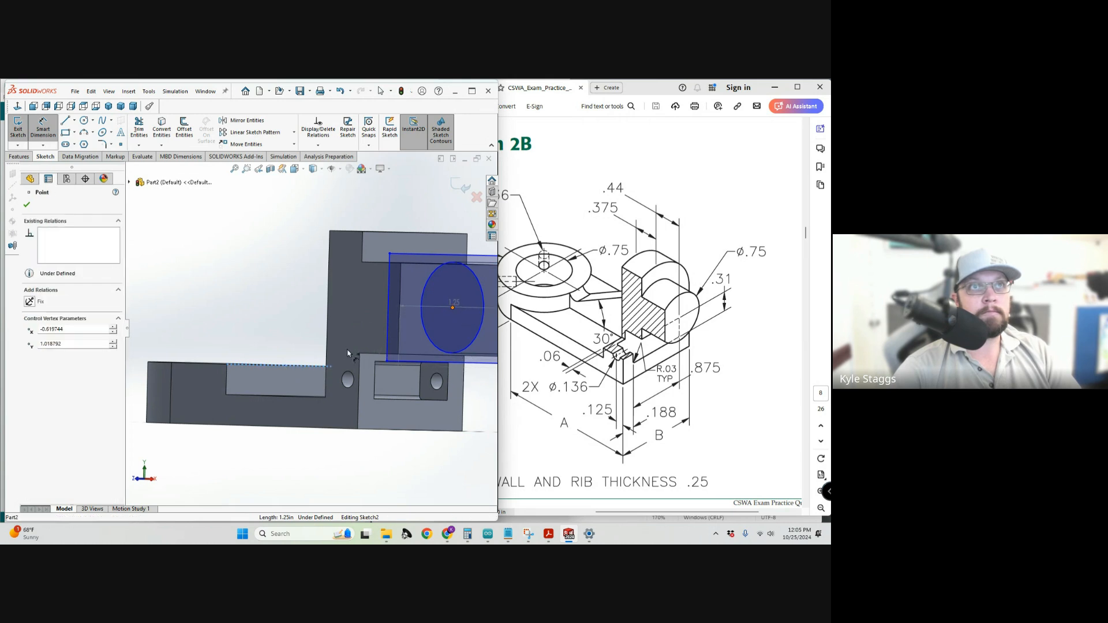
scroll(335, 348, up, 2)
middle_drag(333, 349, 293, 353)
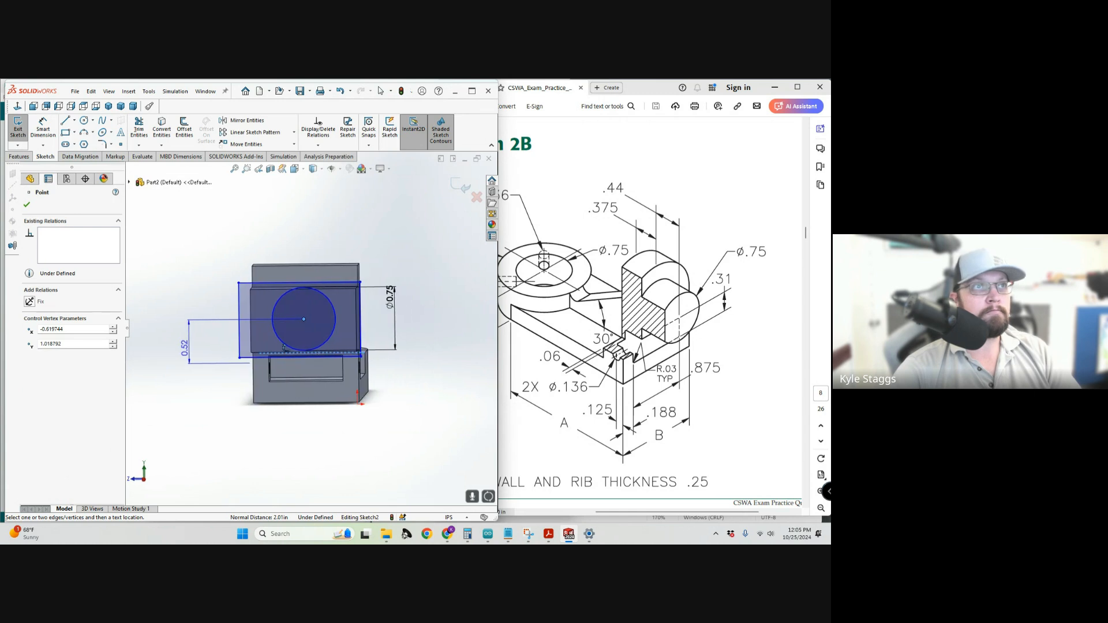
key(c)
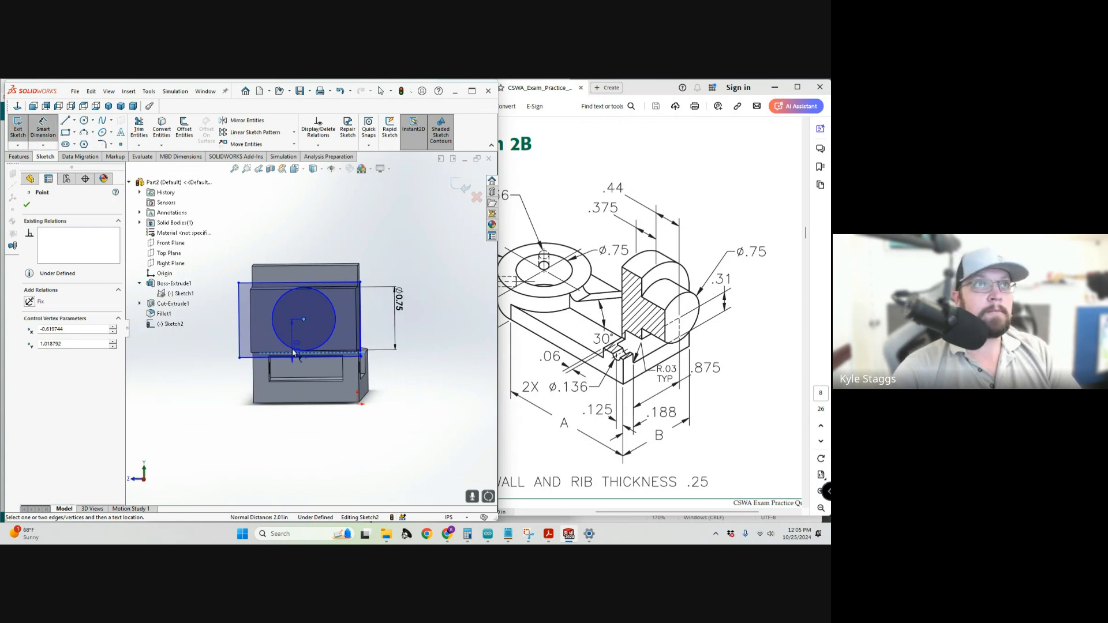
click(292, 354)
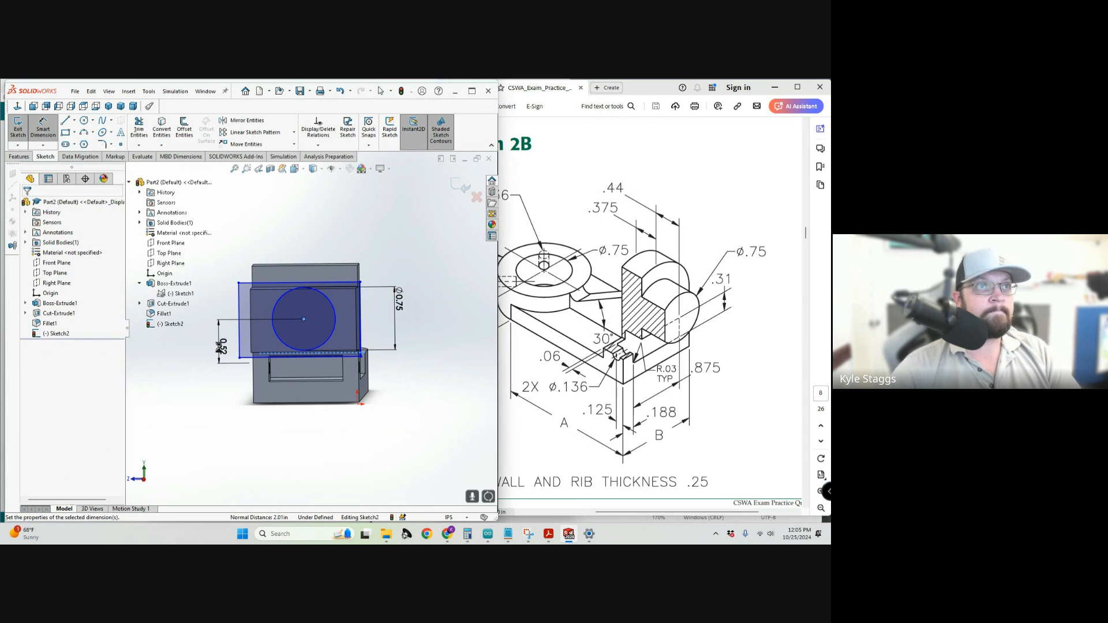
click(219, 347)
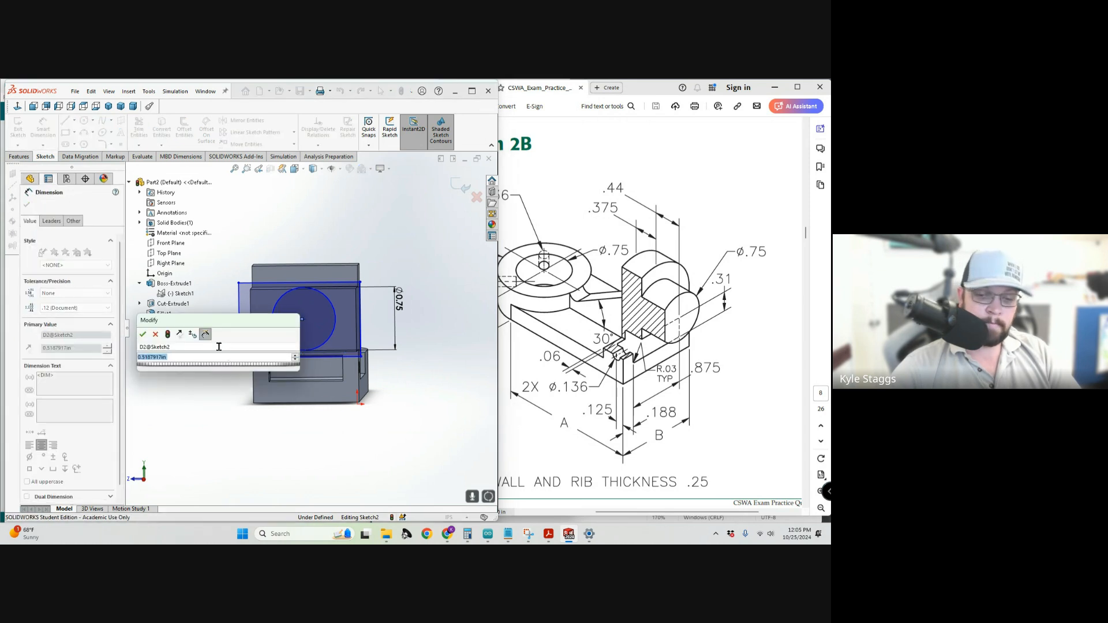
text(.5)
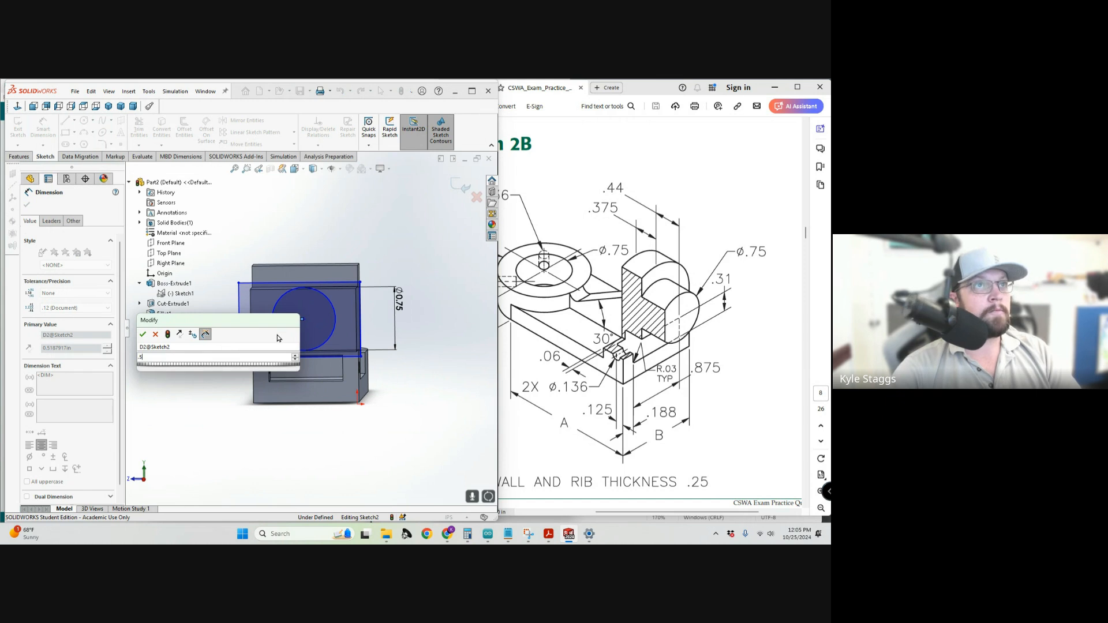
key(Return)
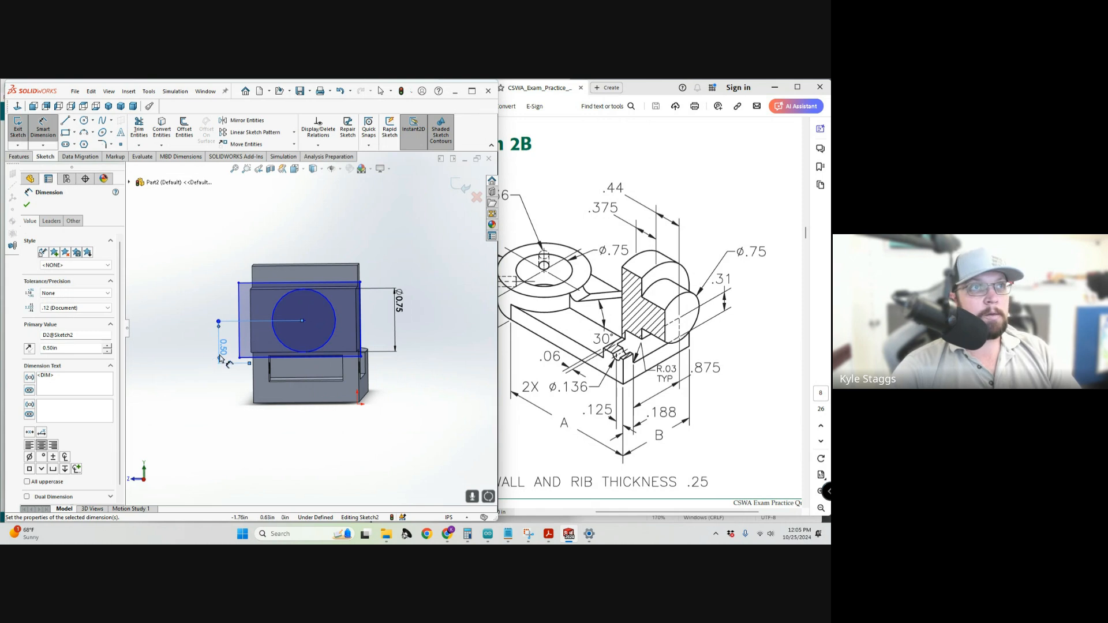
click(26, 205)
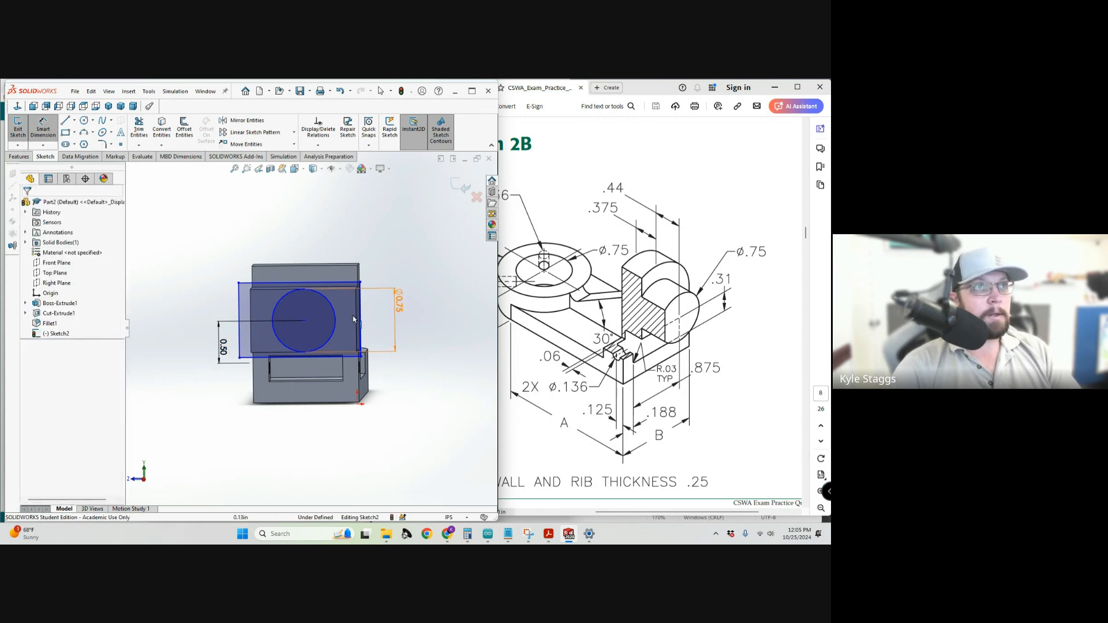
Cut-extrude the region between the rectangle and circle up to the upright's front face, leaving a round boss.
middle_drag(334, 281, 328, 340)
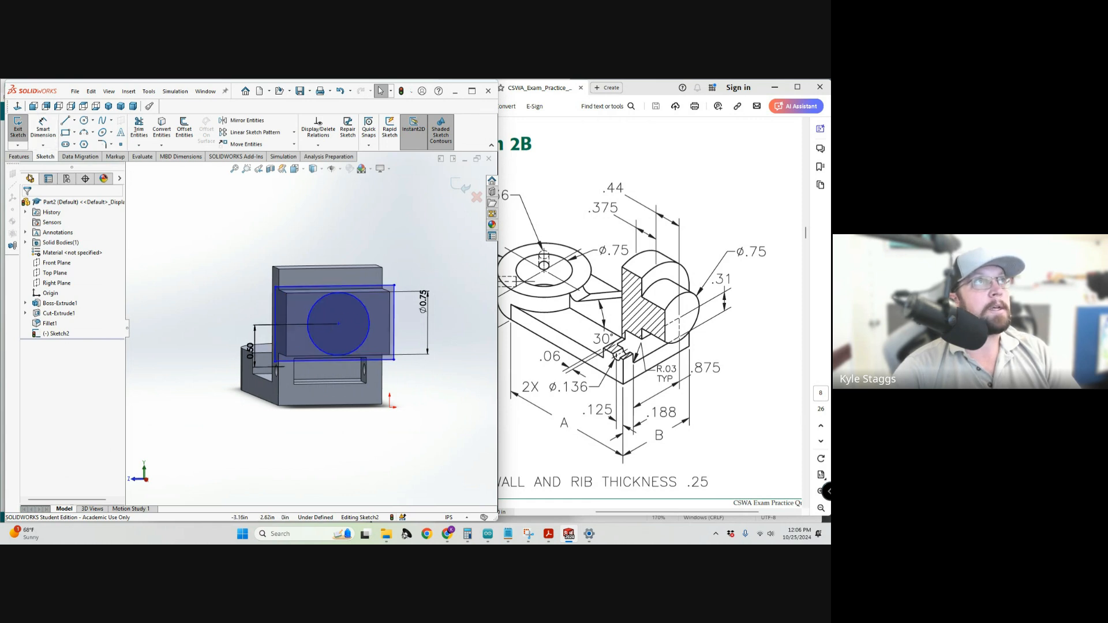
click(19, 156)
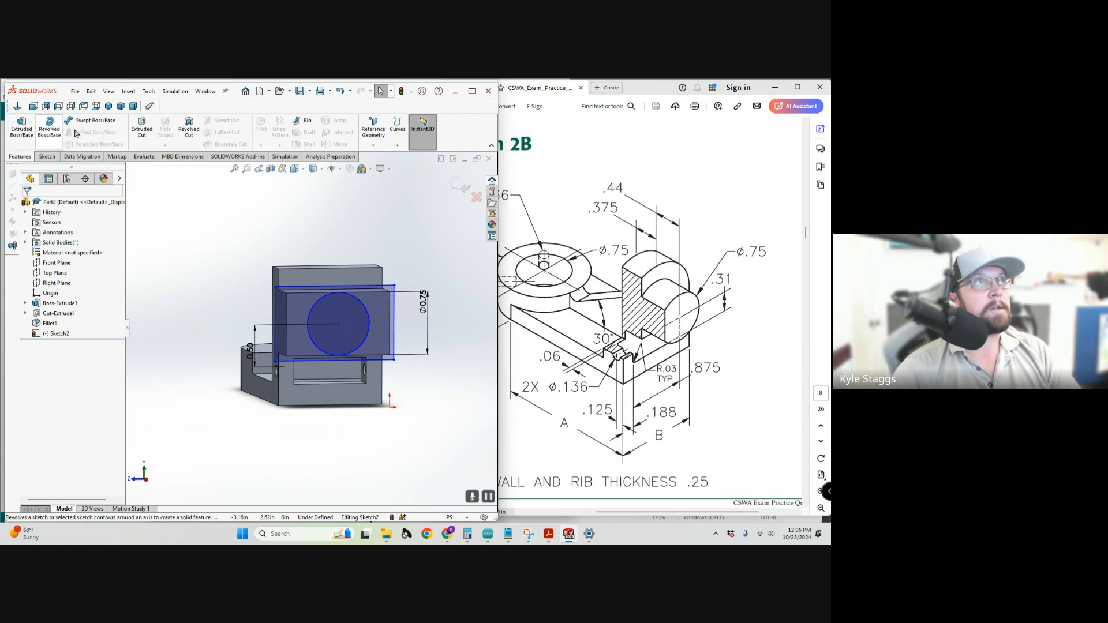
click(142, 128)
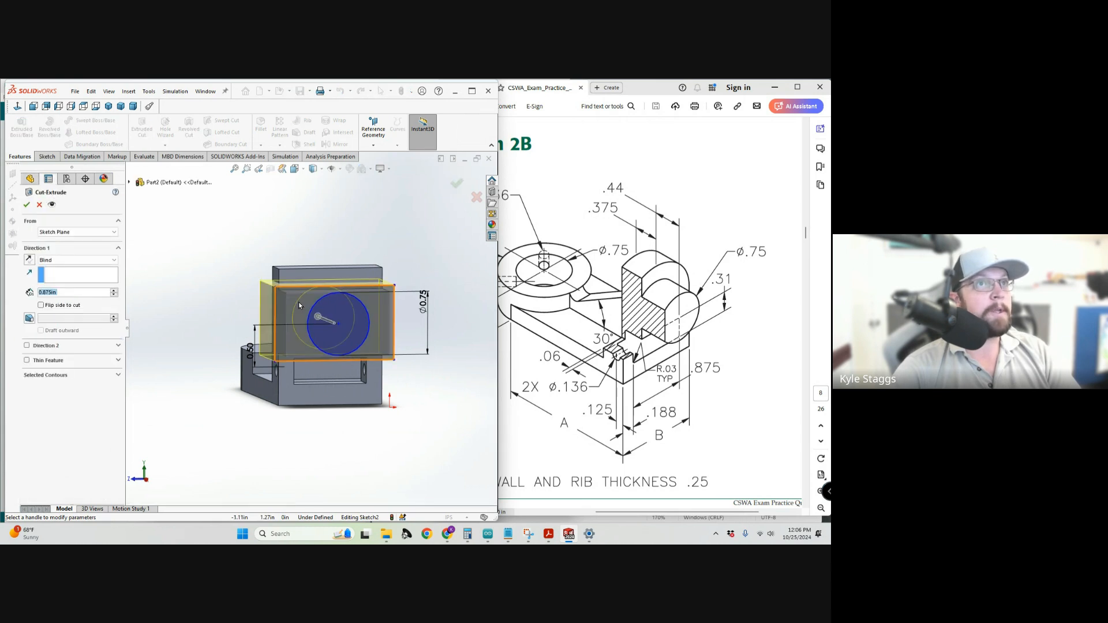
click(101, 260)
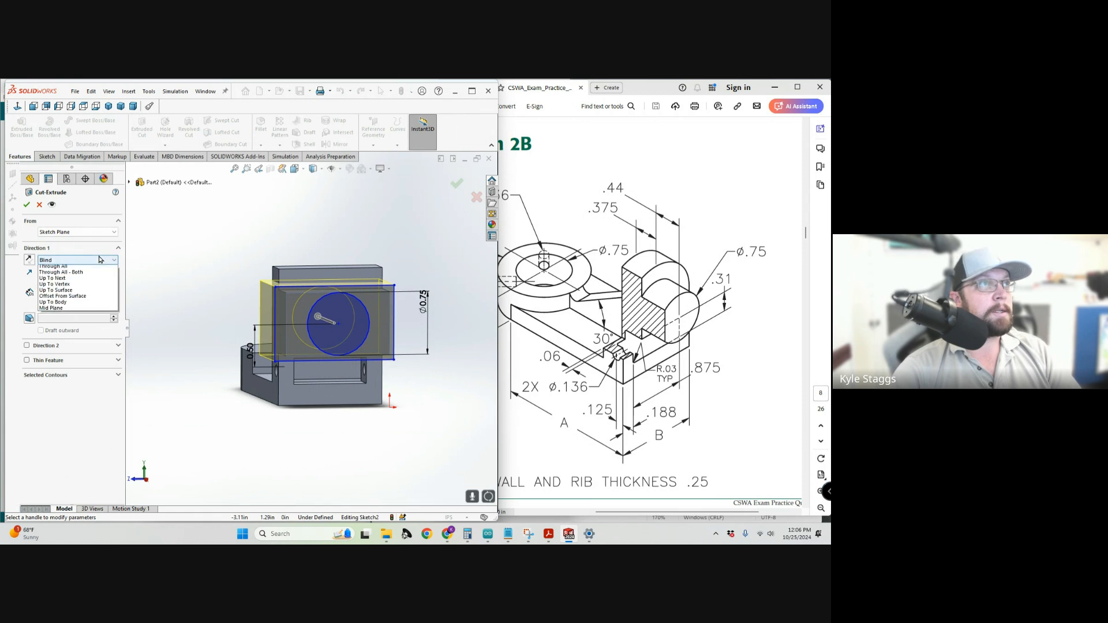
click(112, 287)
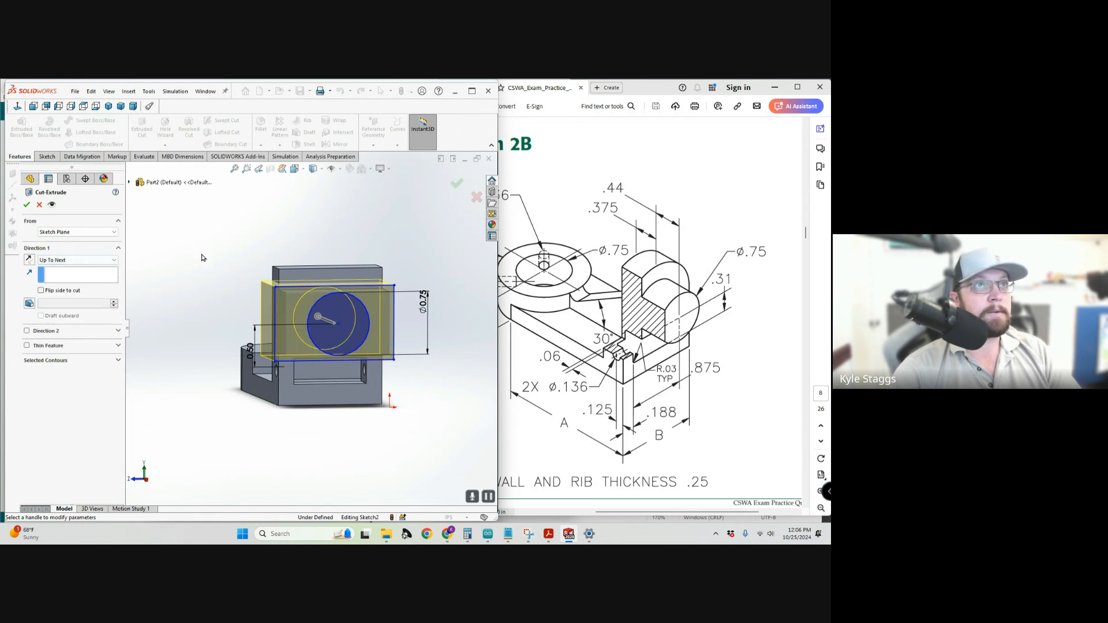
middle_drag(203, 258, 247, 276)
click(66, 261)
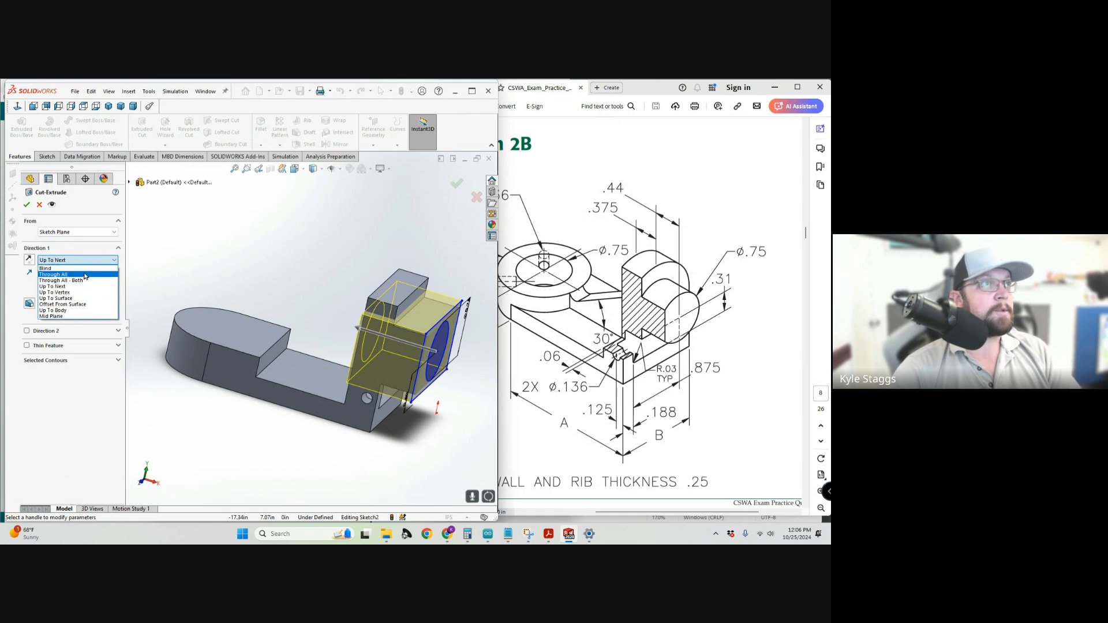
click(63, 298)
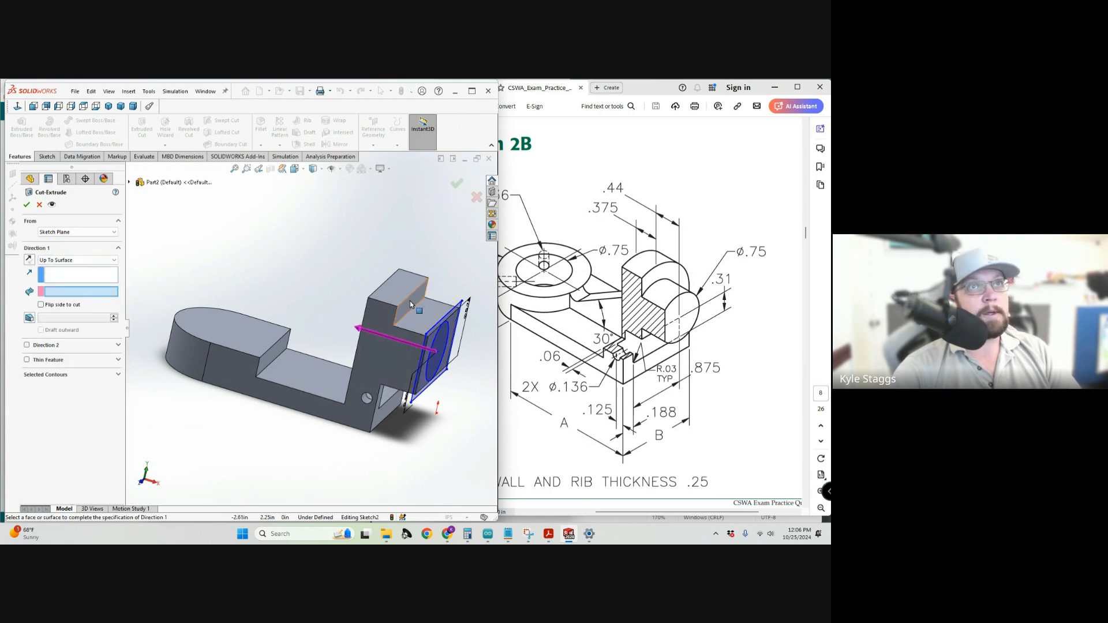
click(409, 301)
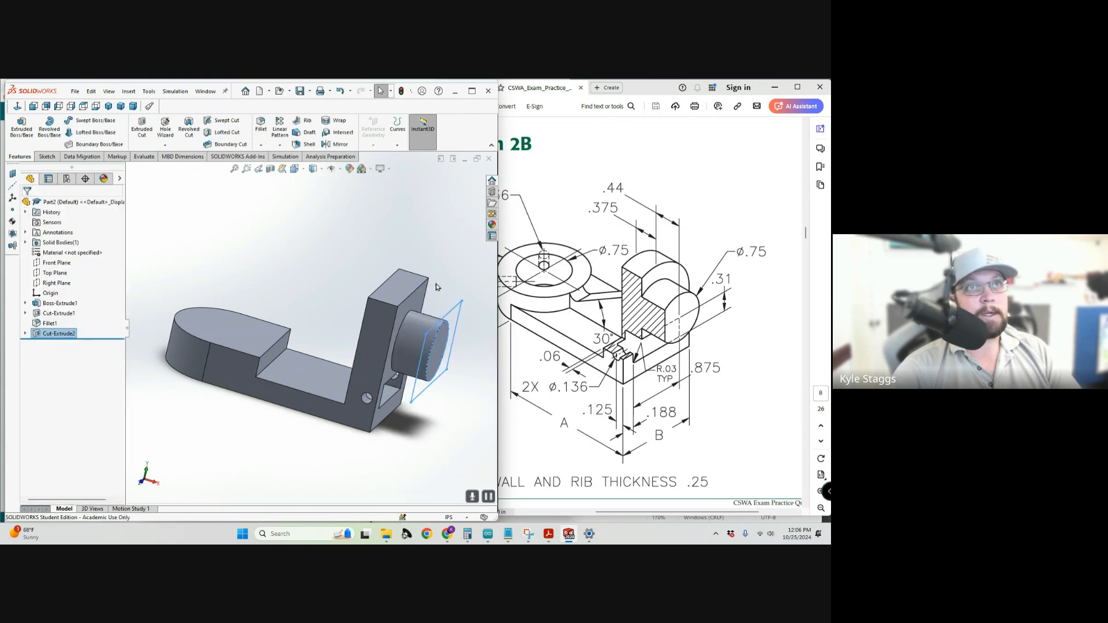
Fillet the upright's two top side edges with a 0.625 in radius to fully round its top.
middle_drag(435, 283, 199, 374)
middle_drag(332, 334, 375, 294)
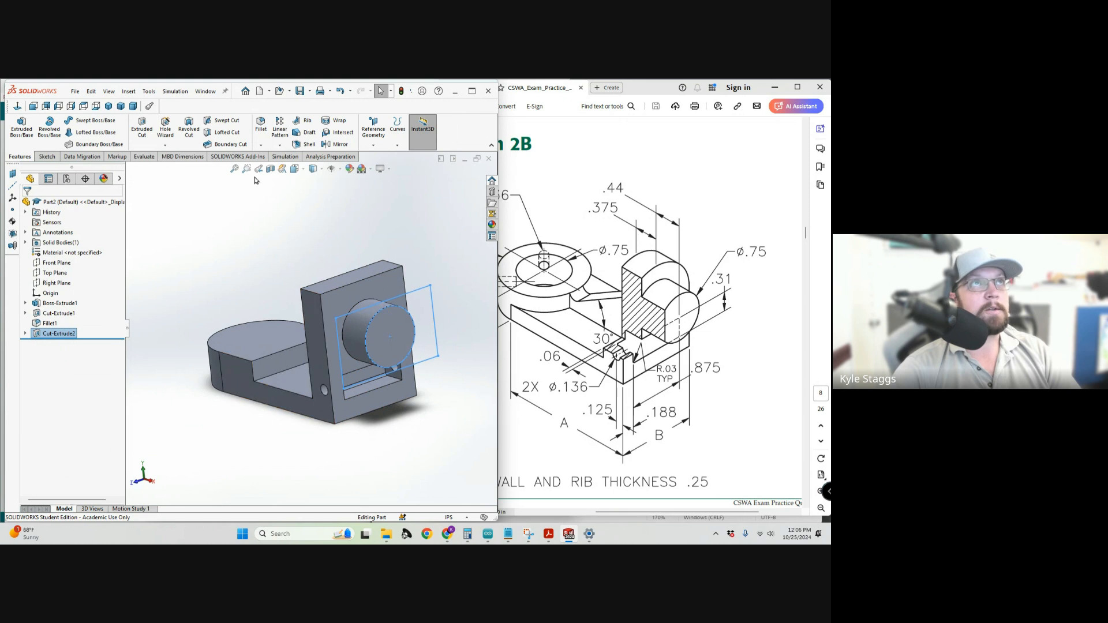
scroll(640, 312, down, 2)
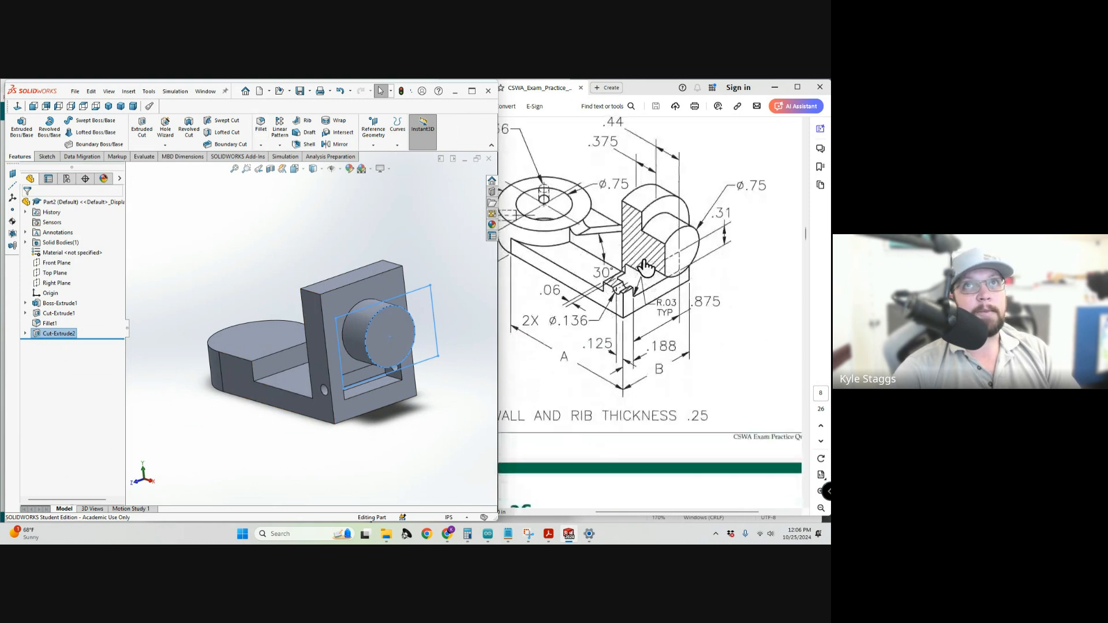
click(680, 518)
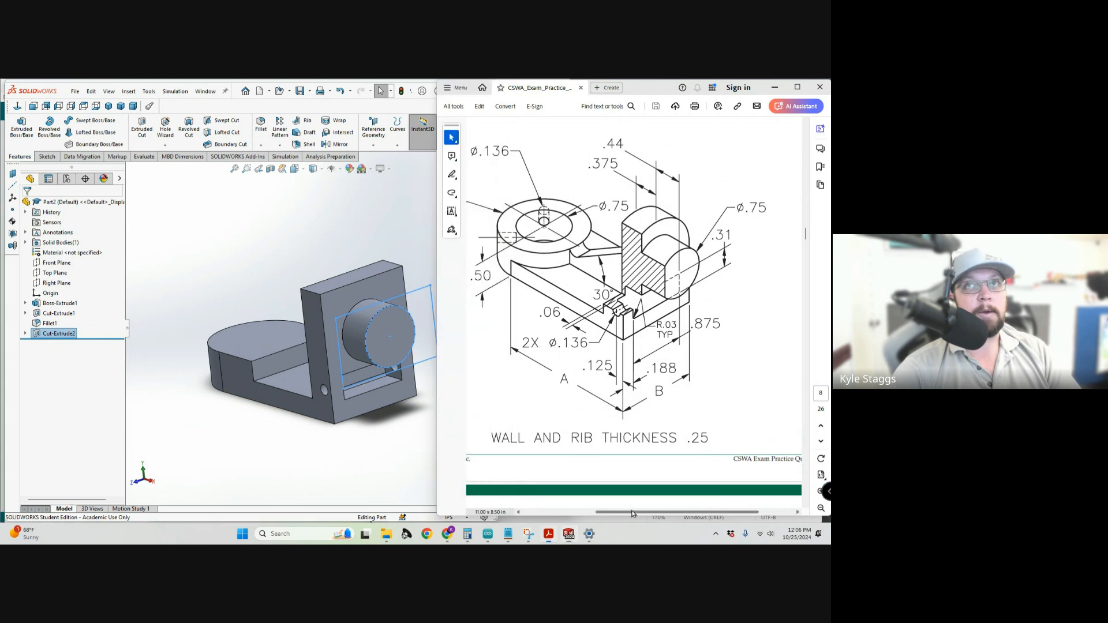
scroll(640, 346, up, 4)
click(345, 452)
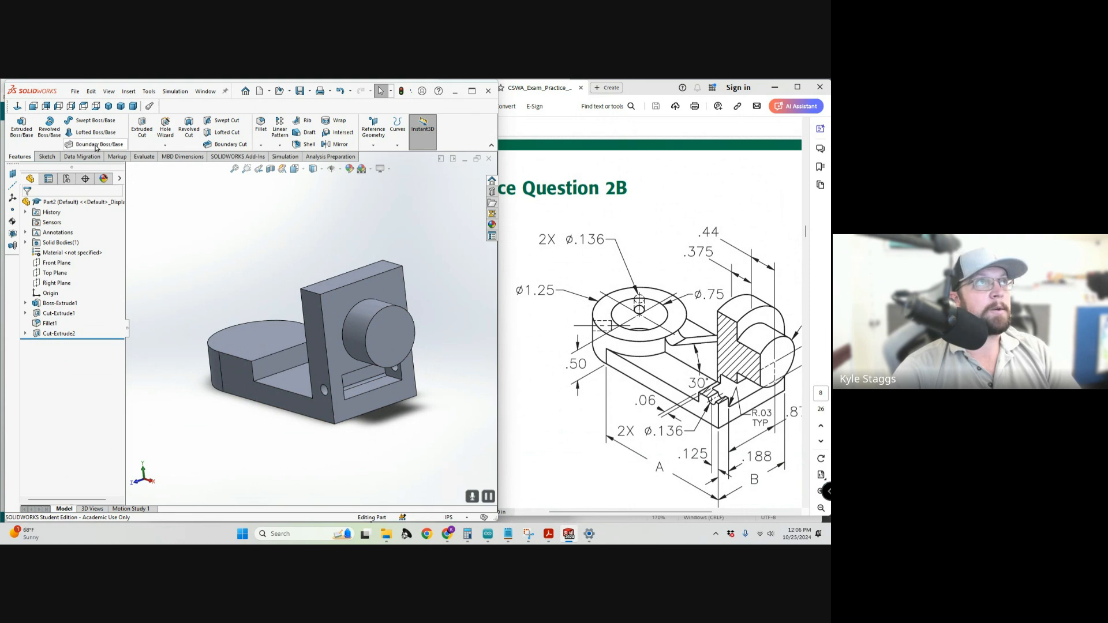
key(XF86AudioRaiseVolume)
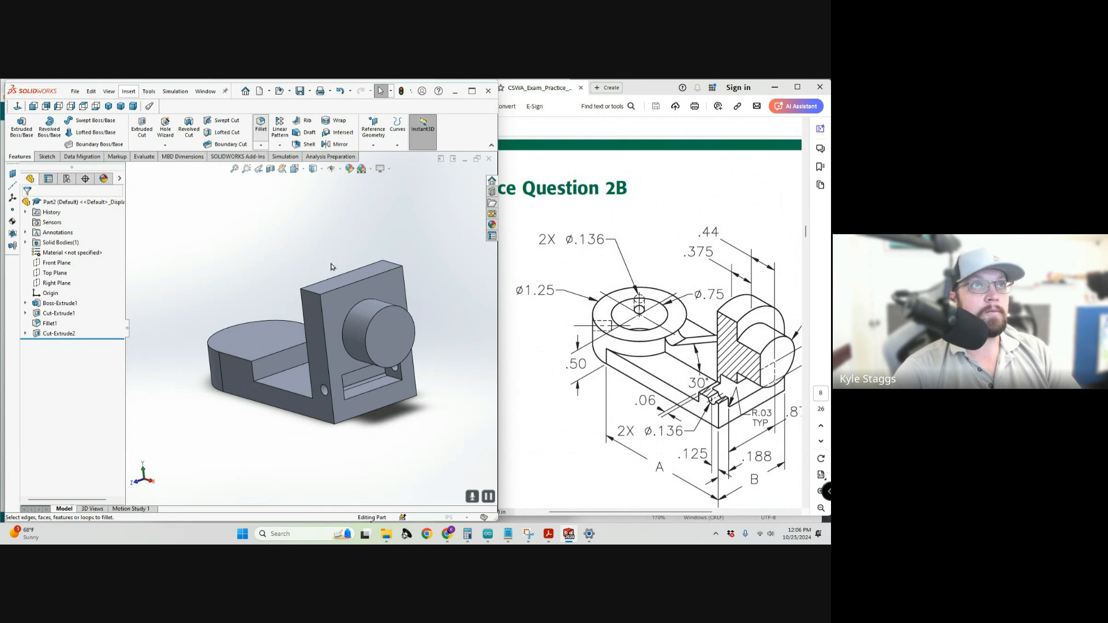
click(313, 295)
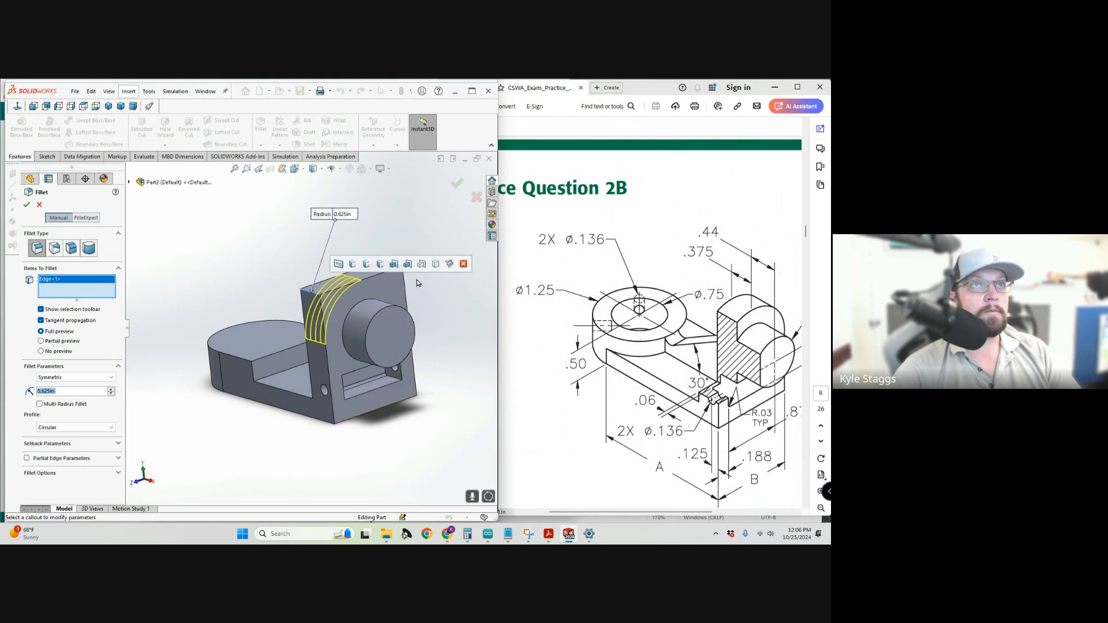
middle_drag(463, 264, 381, 287)
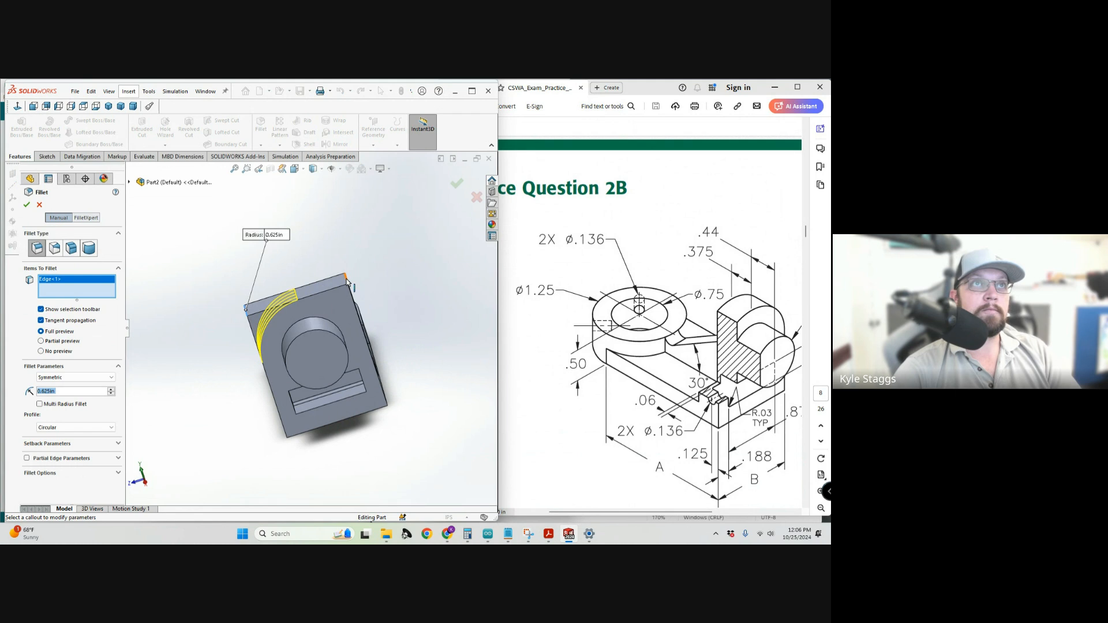
click(346, 281)
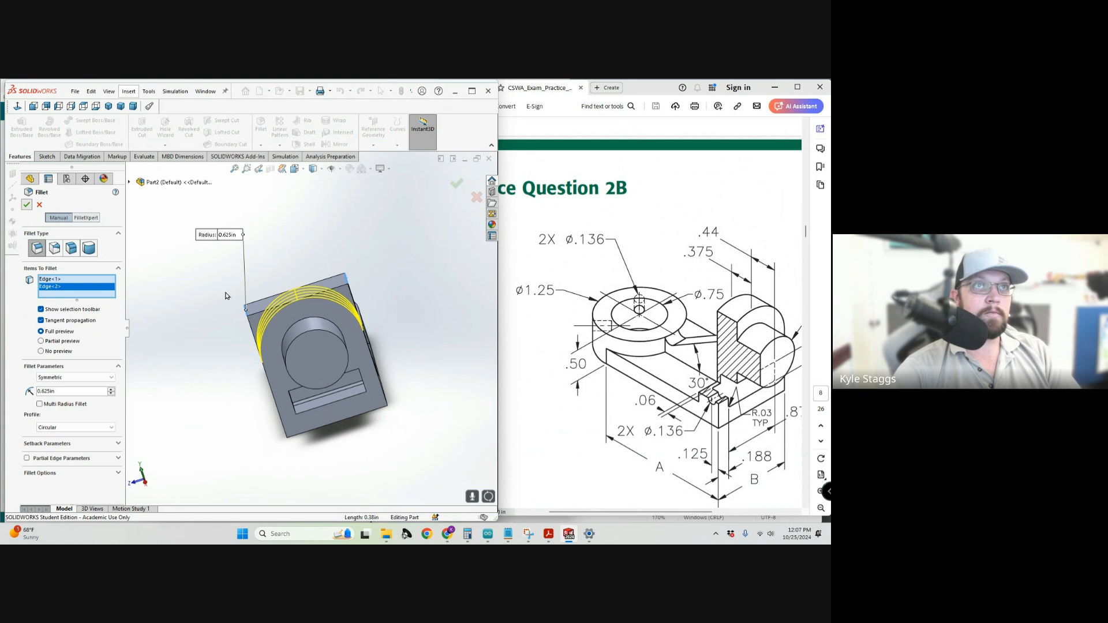
middle_drag(291, 349, 288, 303)
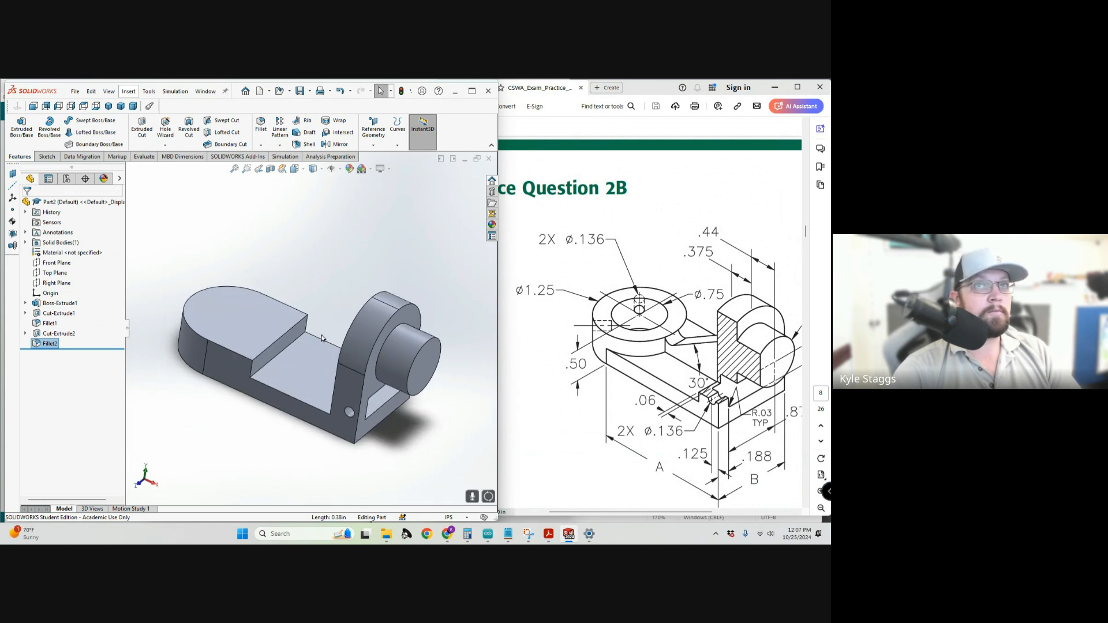
Start a sketch on the rounded end block's top face and draw a circle concentric with its arc, smaller than the outer edge.
middle_drag(322, 338, 324, 370)
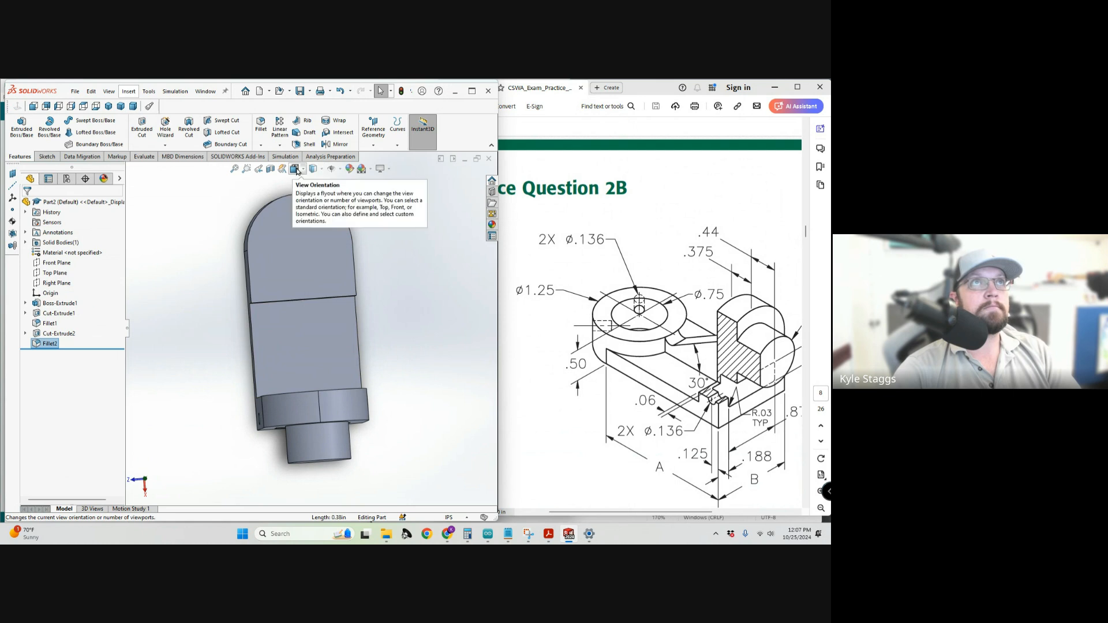
click(296, 170)
click(232, 314)
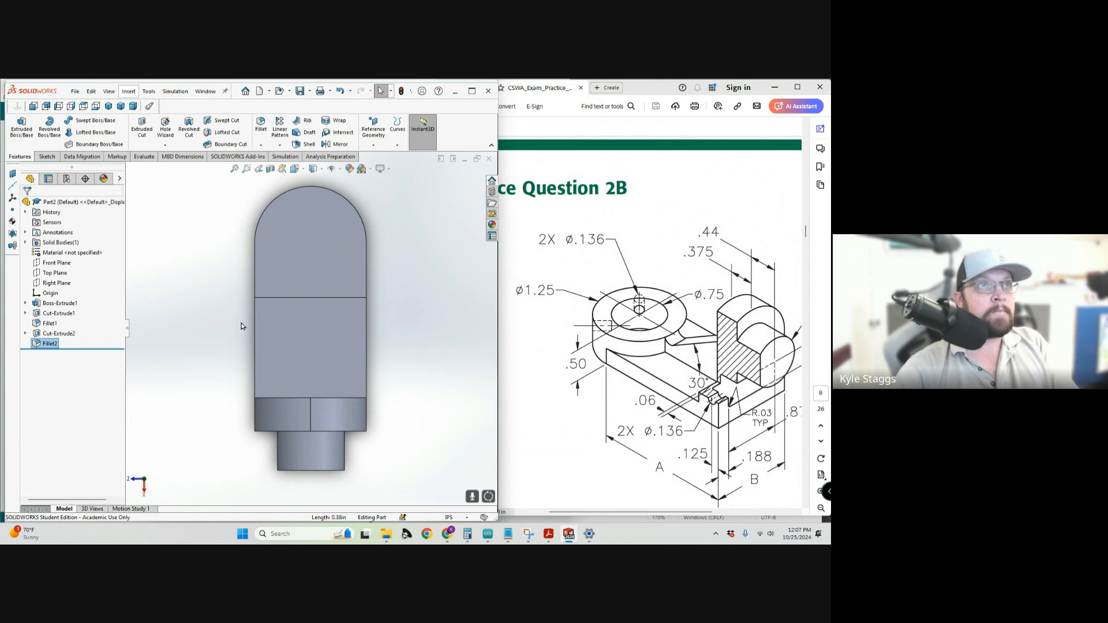
click(43, 159)
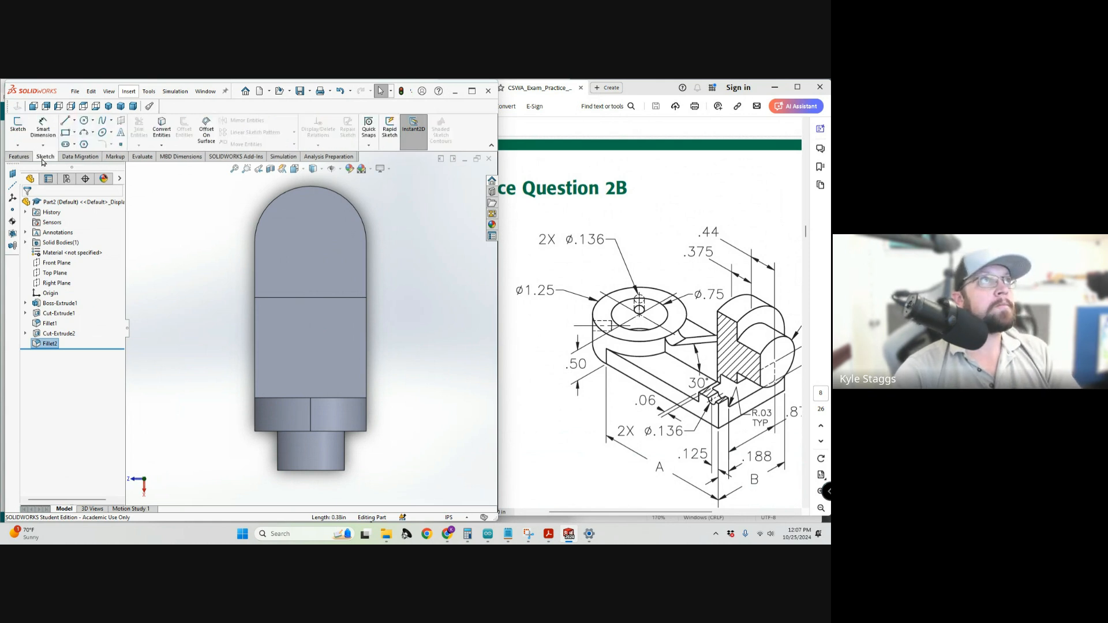
click(17, 127)
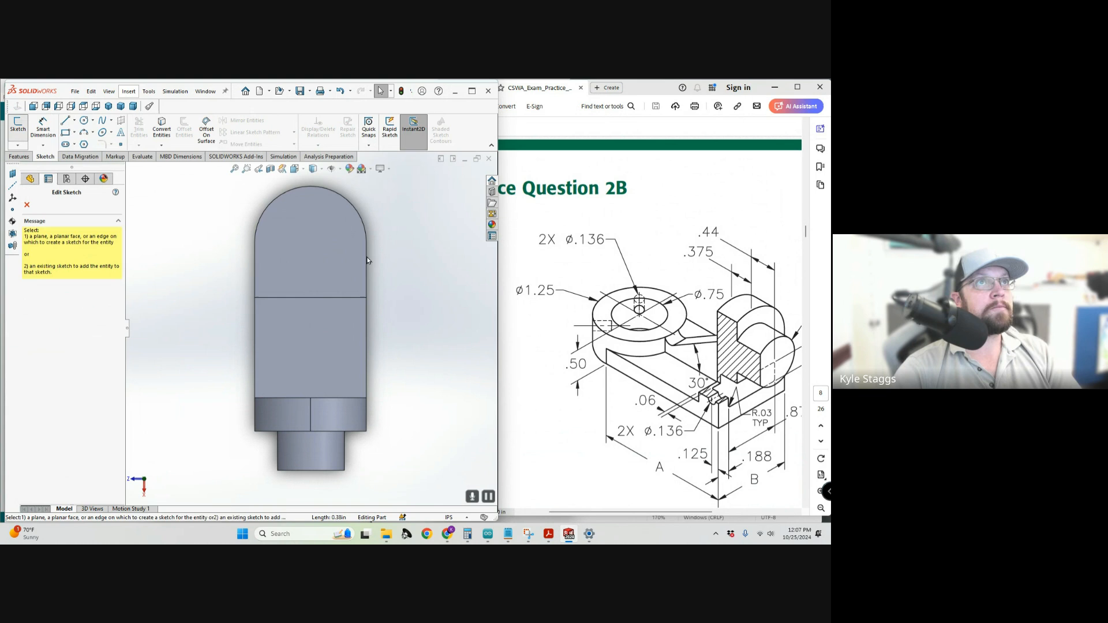
click(314, 252)
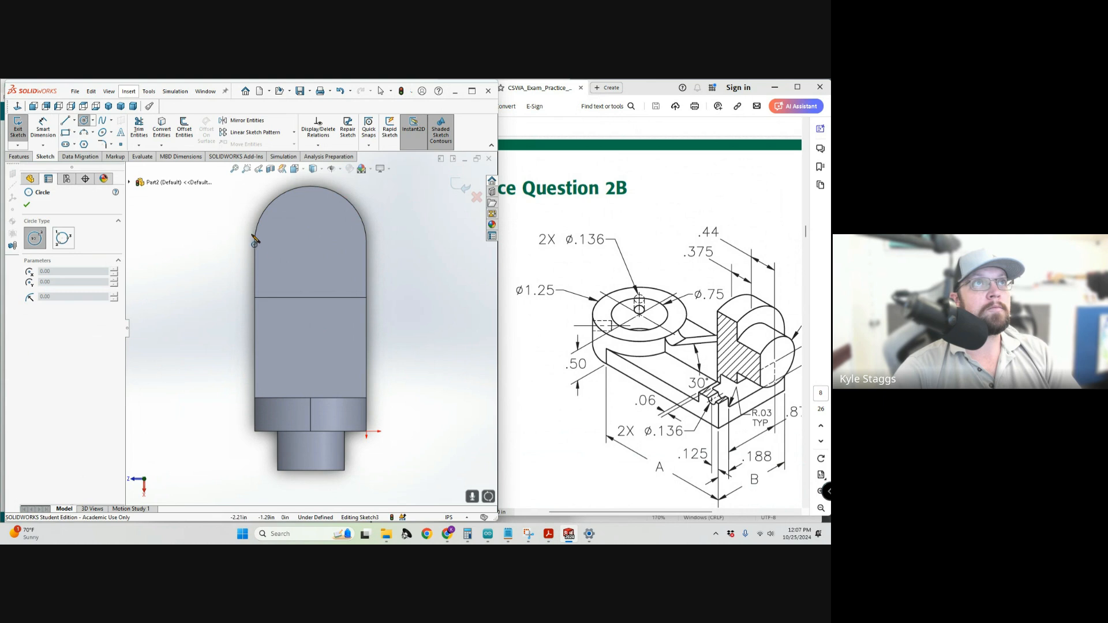
click(311, 242)
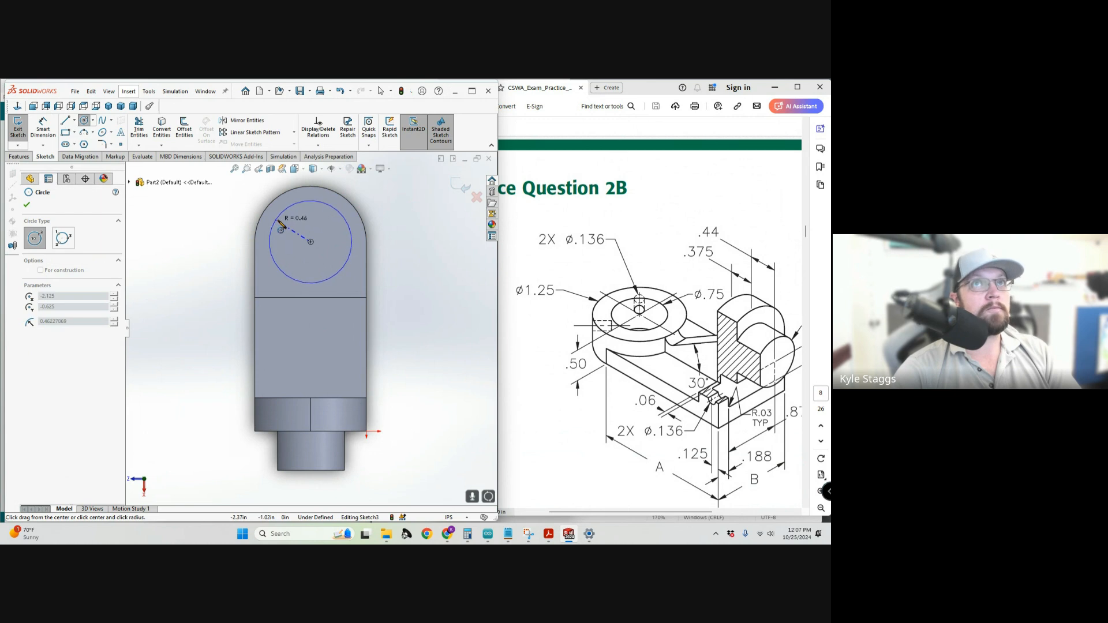
click(287, 225)
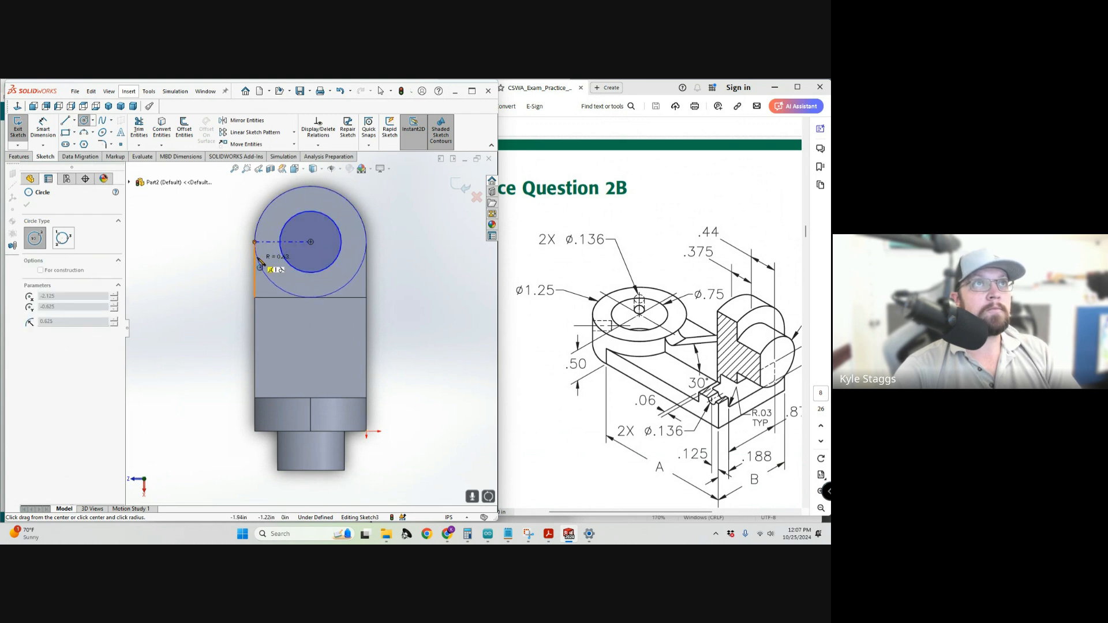
Draw the outer concentric circle to the end block's edge at 0.625 in radius and enclose the circles with a corner rectangle.
click(256, 243)
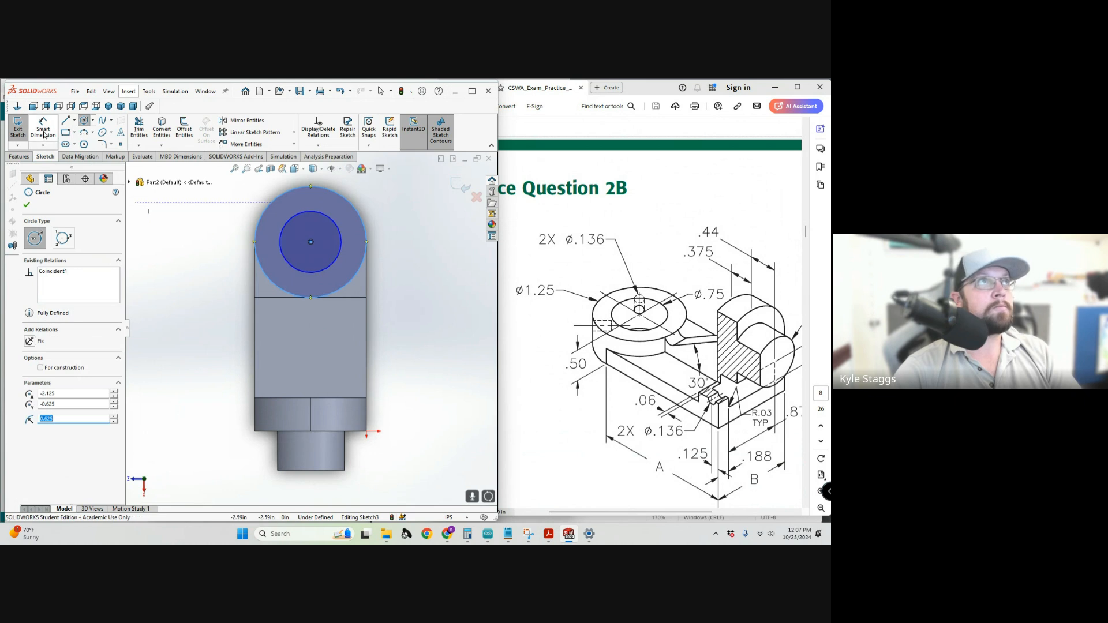
click(64, 134)
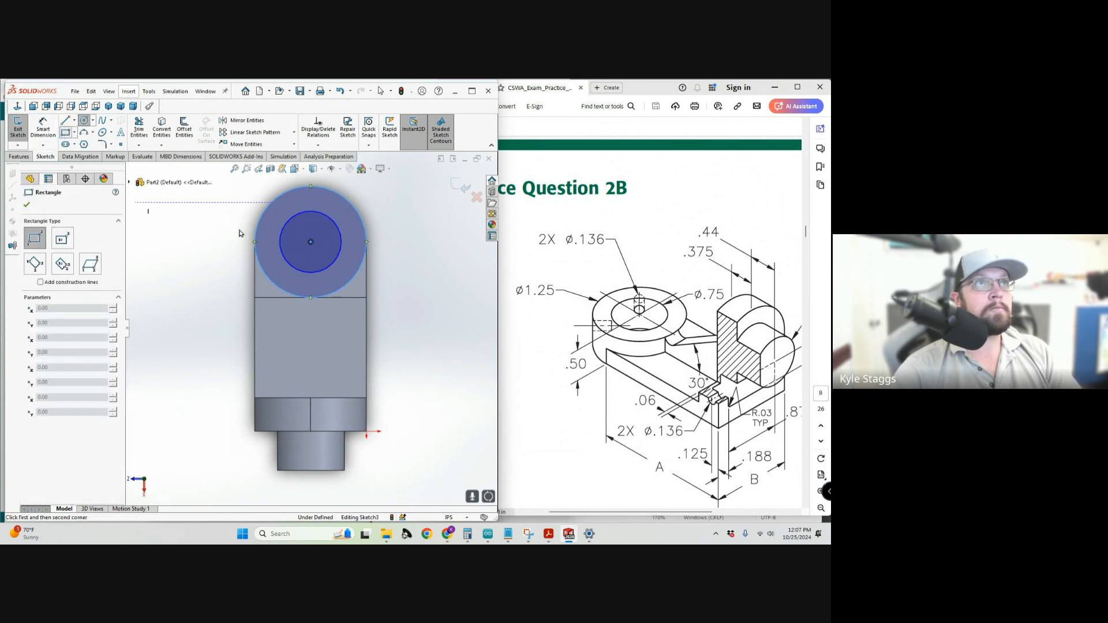
click(237, 186)
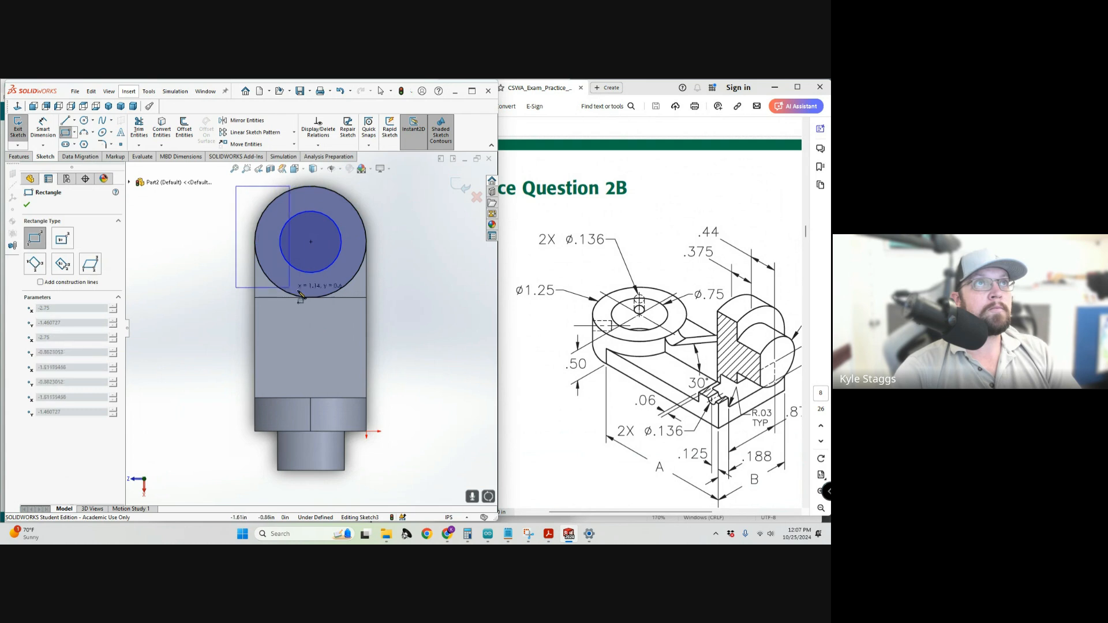
click(380, 305)
scroll(269, 242, up, 2)
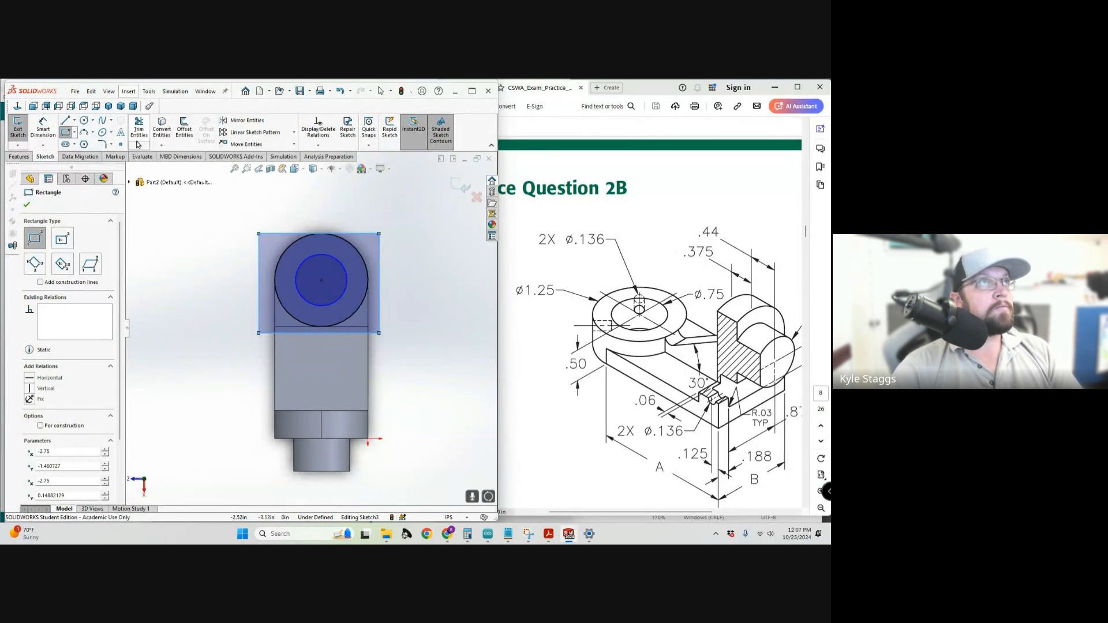
Stretch the rectangle's outer corner so its far edge clears the end block's rounded end.
click(19, 157)
click(139, 129)
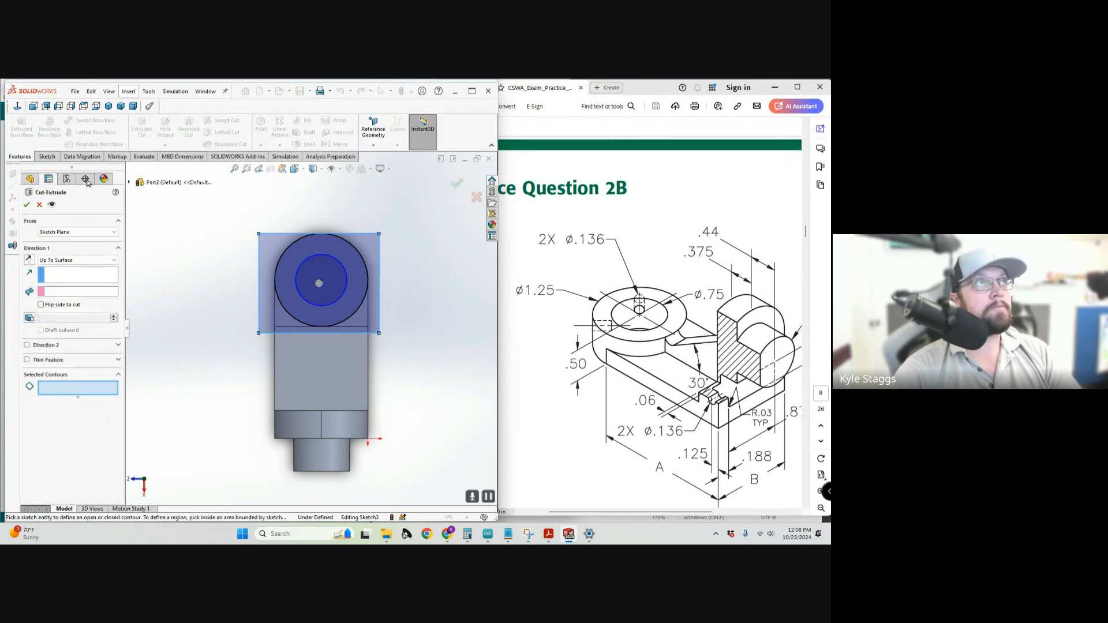
click(38, 205)
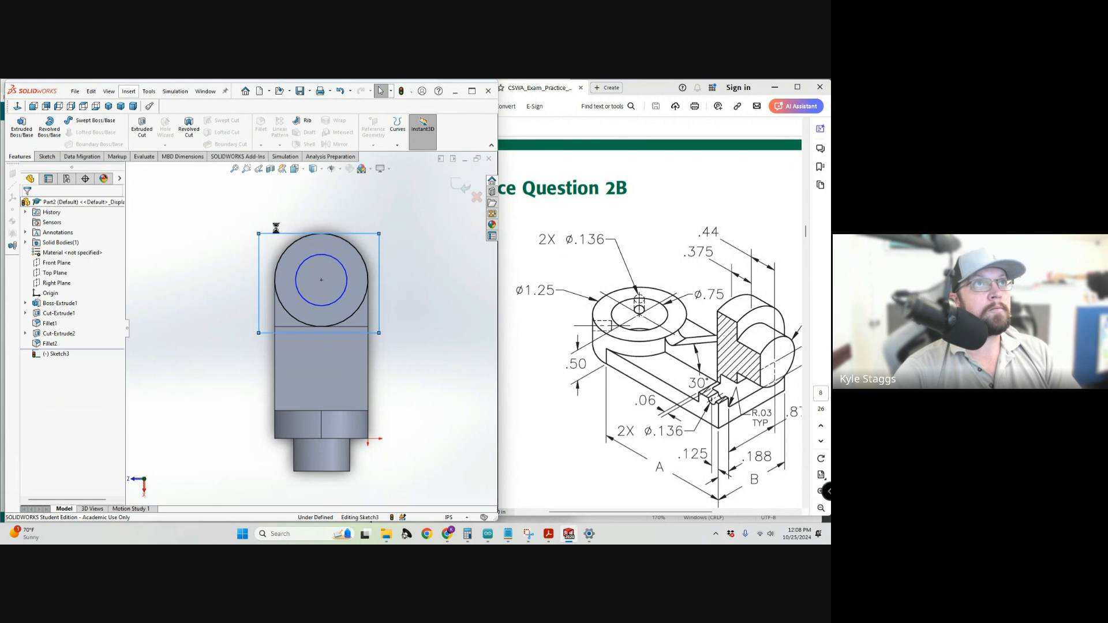
drag(261, 220, 261, 215)
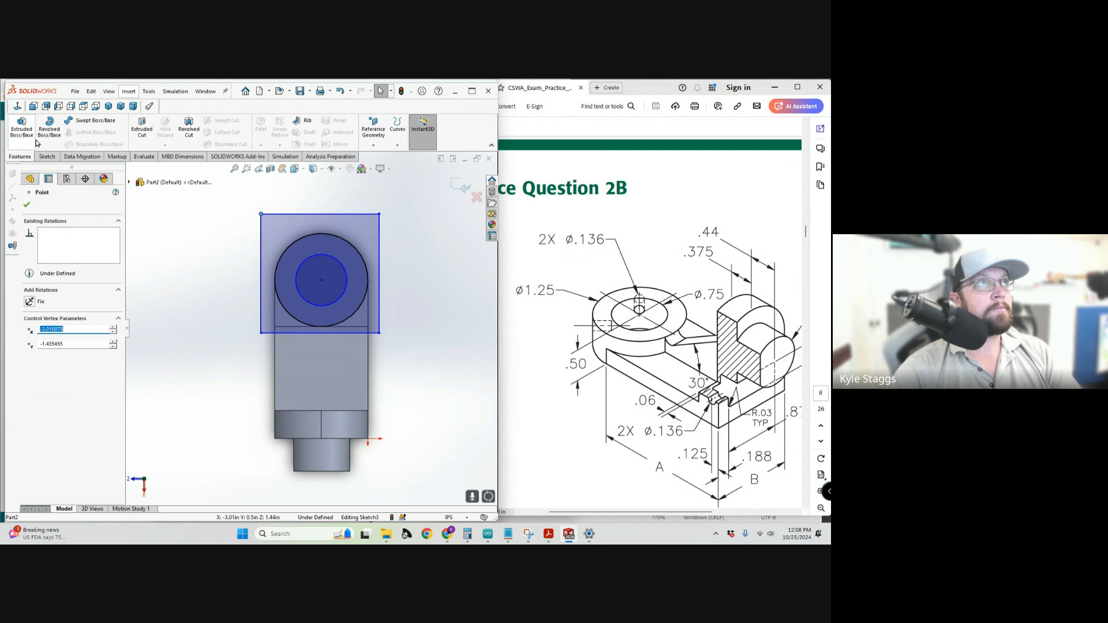
Start an extruded cut of the two corner regions outside the circle, up to the lower flat face between block and upright.
click(141, 127)
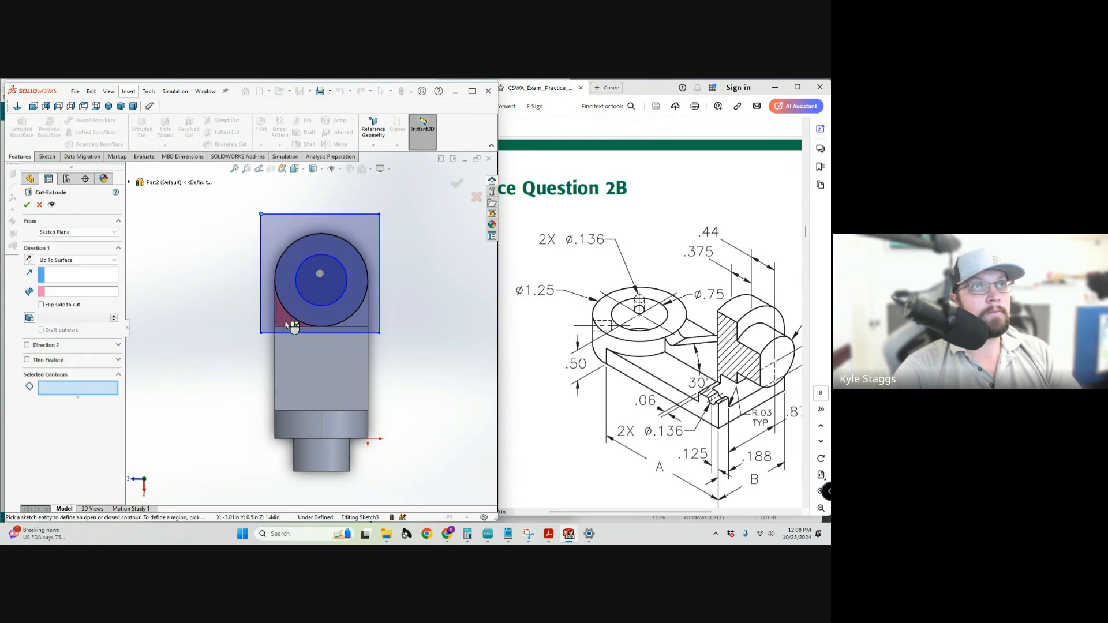
click(298, 324)
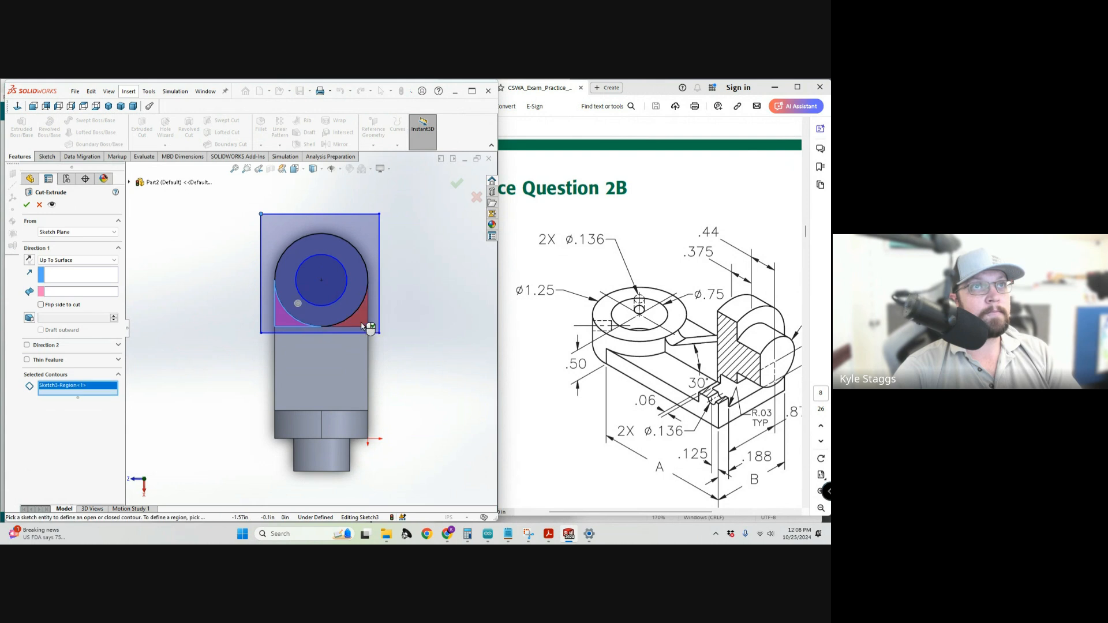
click(363, 321)
middle_drag(240, 347, 228, 296)
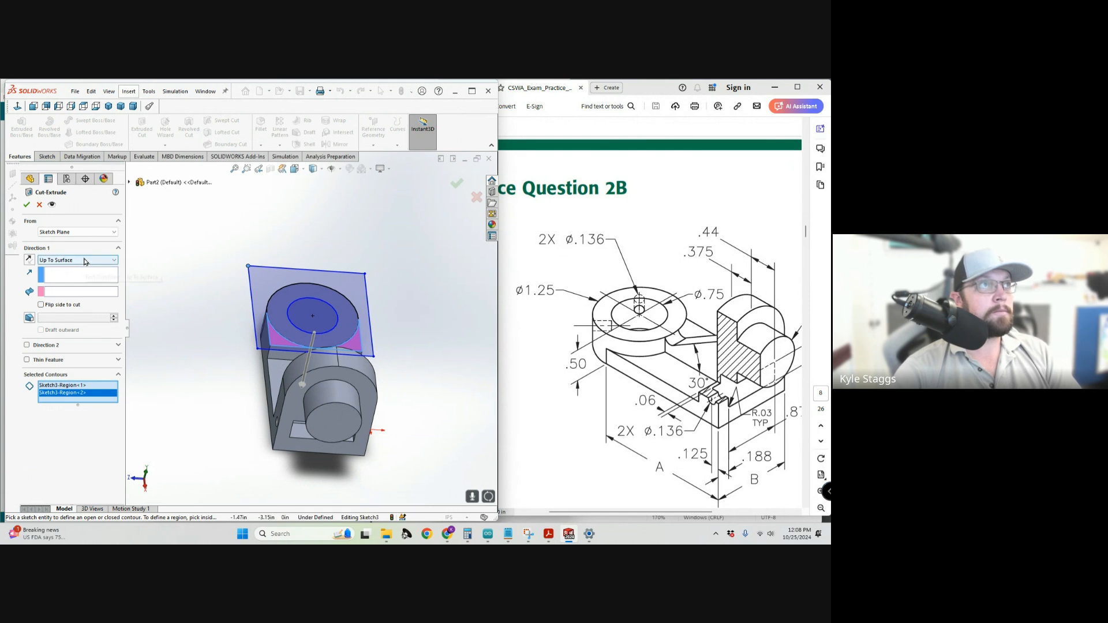
click(79, 277)
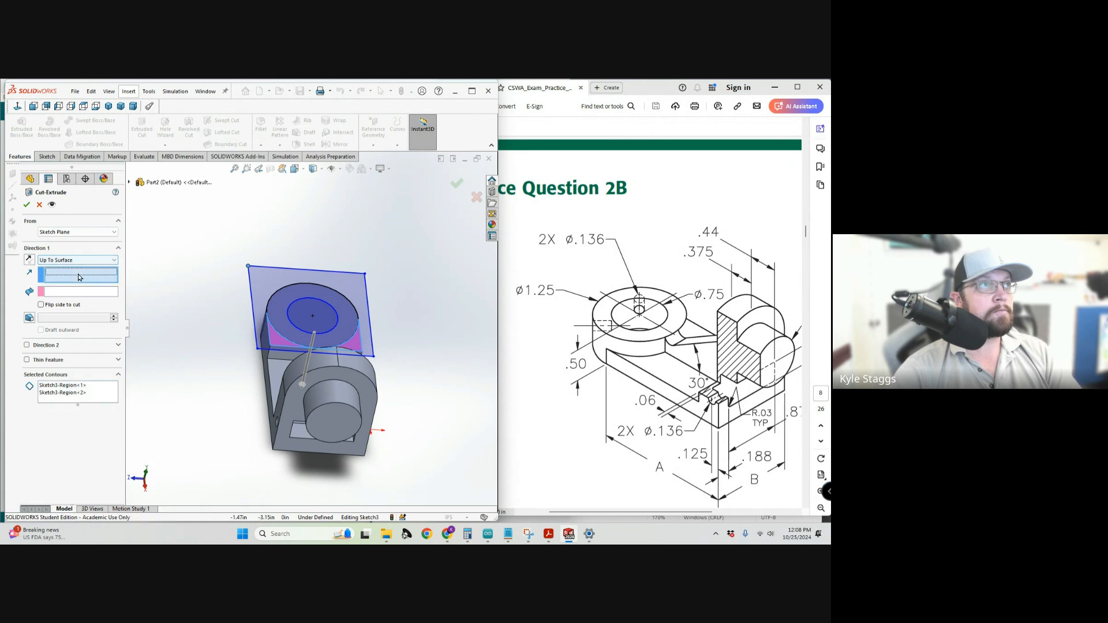
click(280, 371)
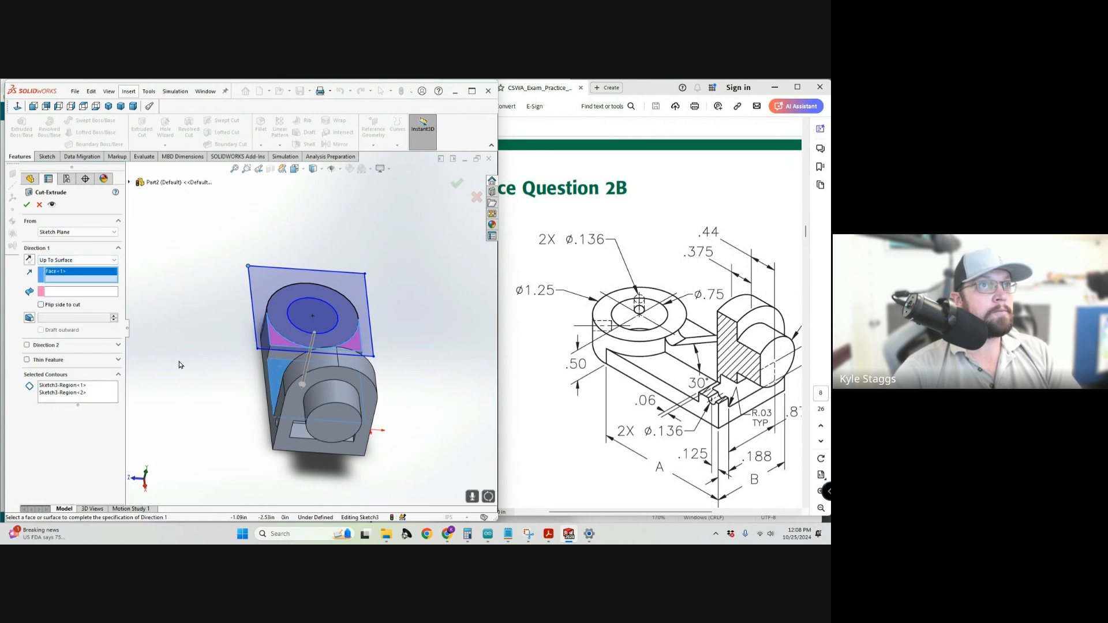
middle_drag(179, 365, 207, 381)
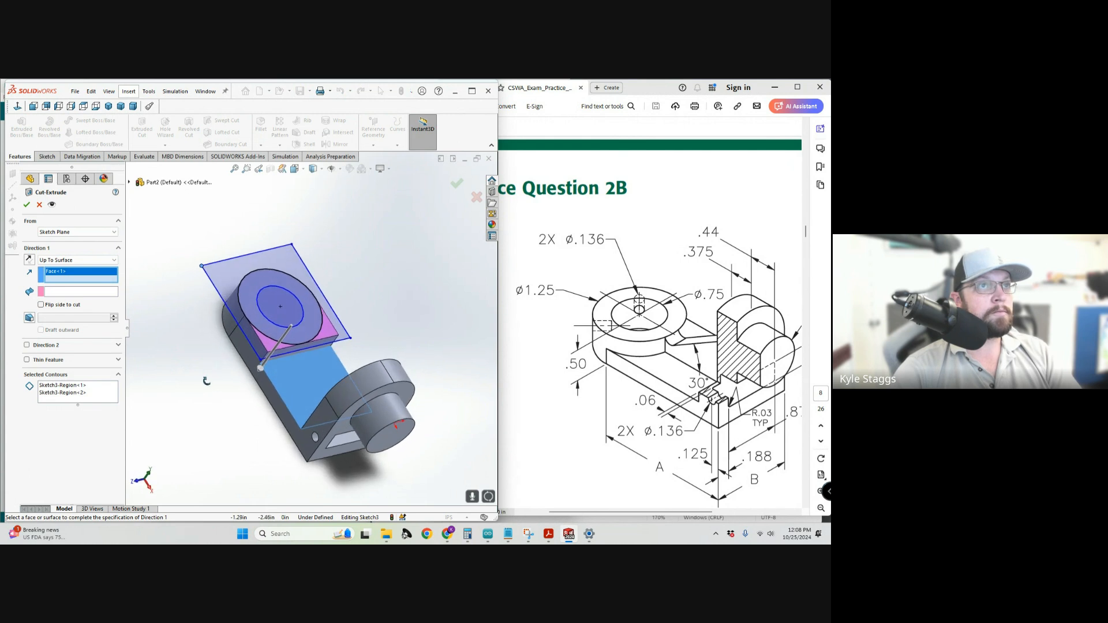
click(257, 345)
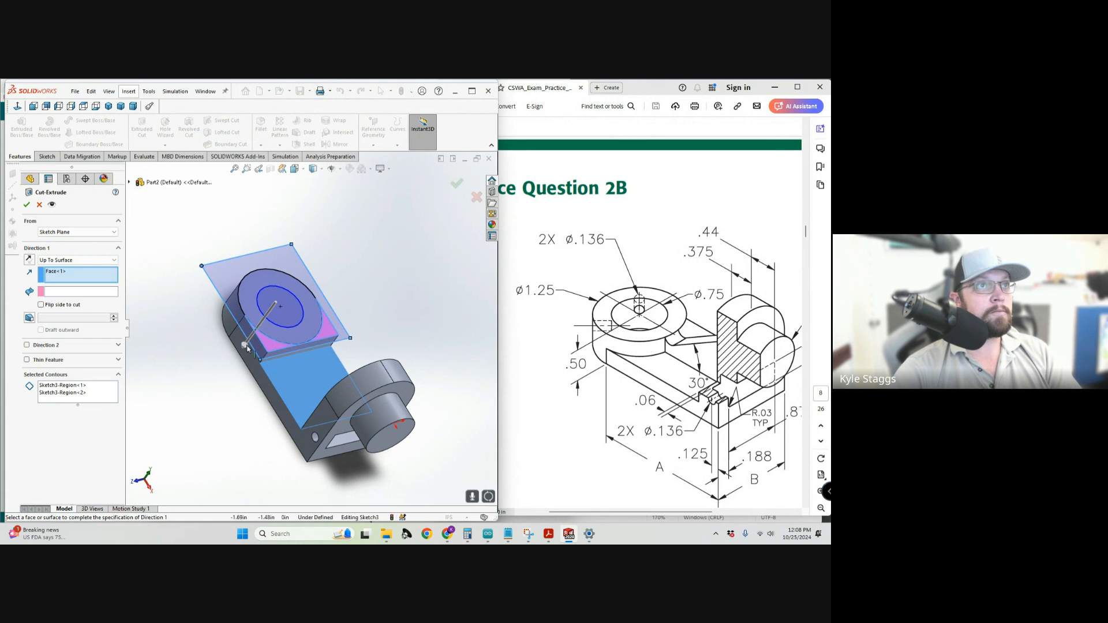
Replace the cut's contours with the rectangle's outer region plus the two corner regions beside the circle.
click(69, 386)
right_click(68, 386)
click(87, 402)
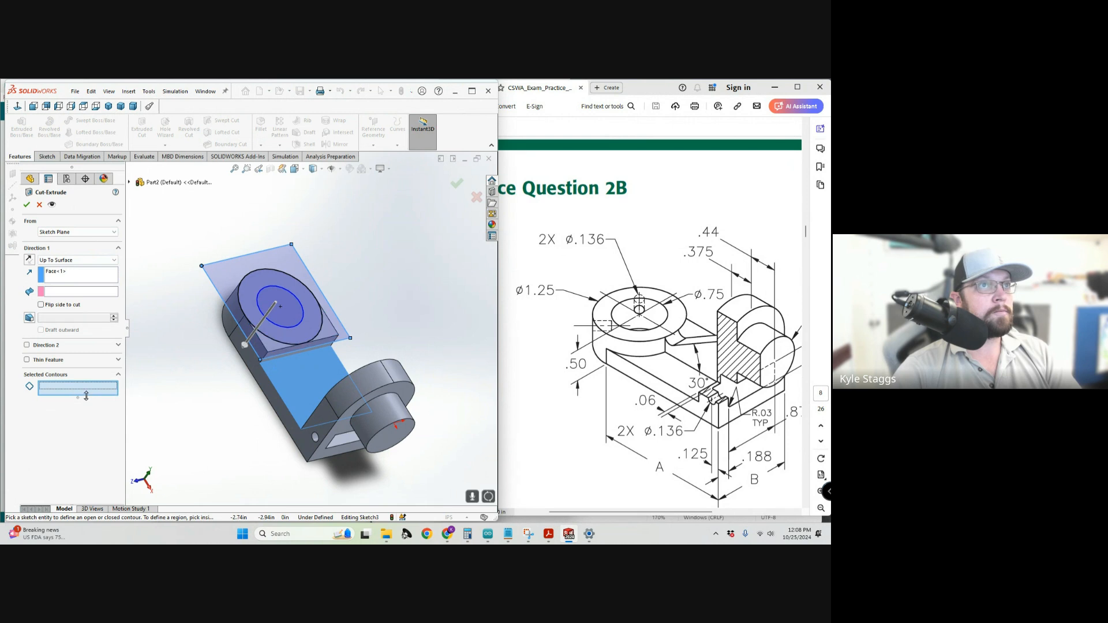
click(261, 355)
click(327, 336)
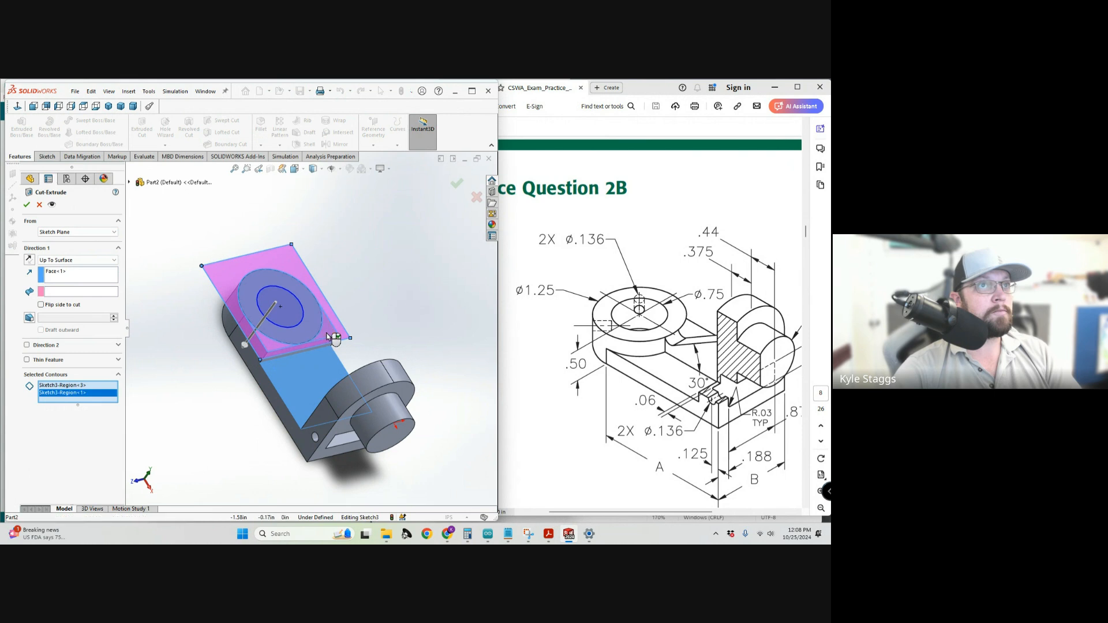
click(327, 336)
mouse_move(223, 404)
middle_down()
mouse_move(216, 362)
mouse_move(226, 359)
middle_up()
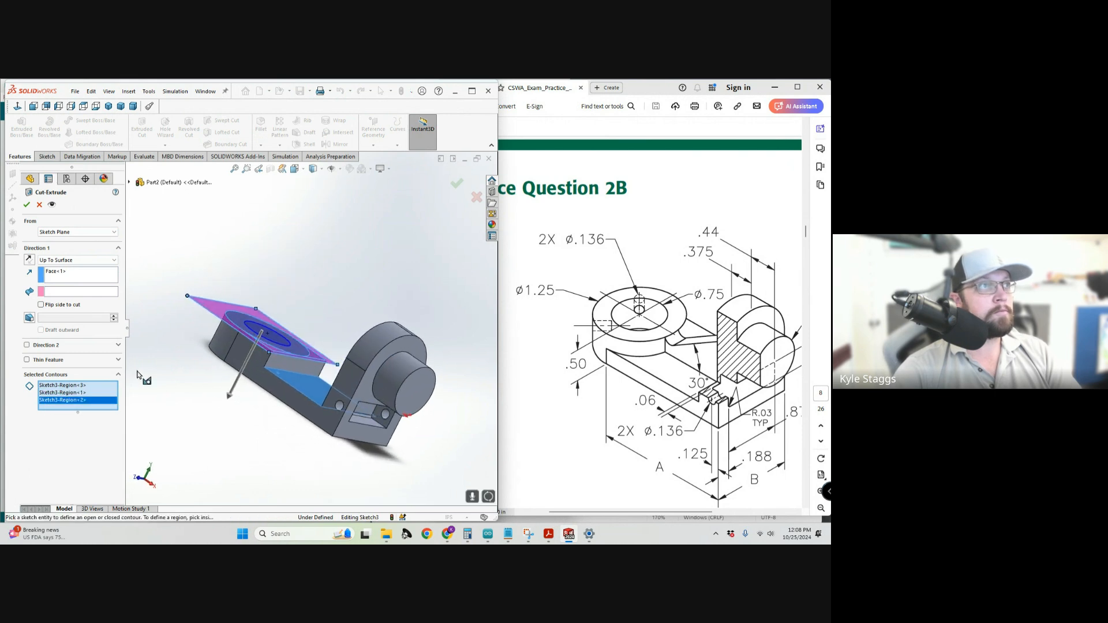
Try the Up To Body end condition for the cut with the bracket as the target body.
click(77, 260)
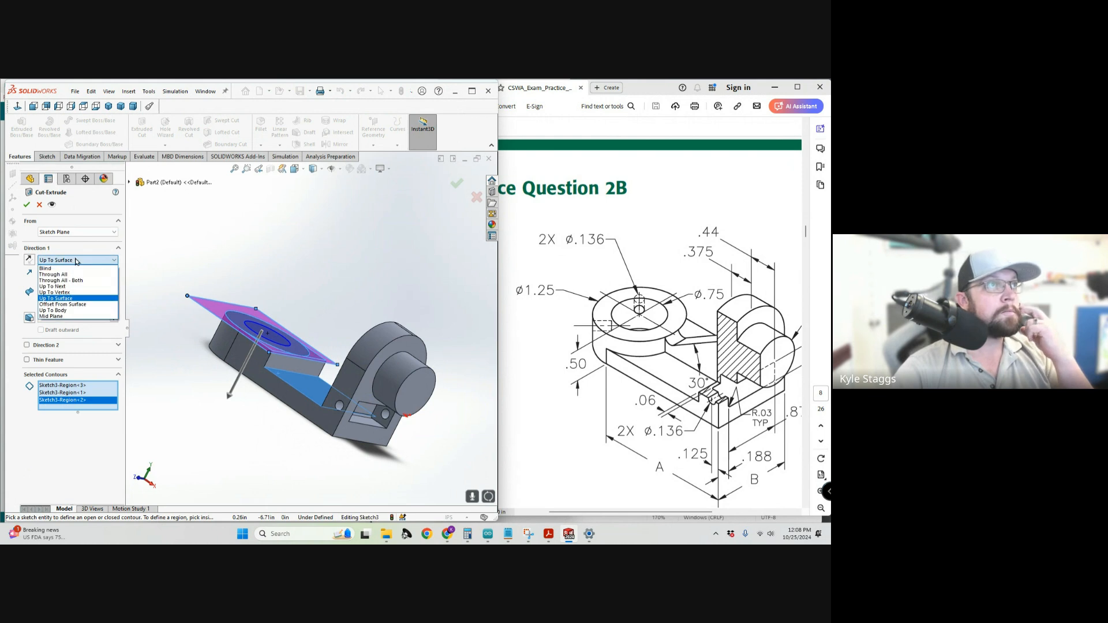
click(78, 311)
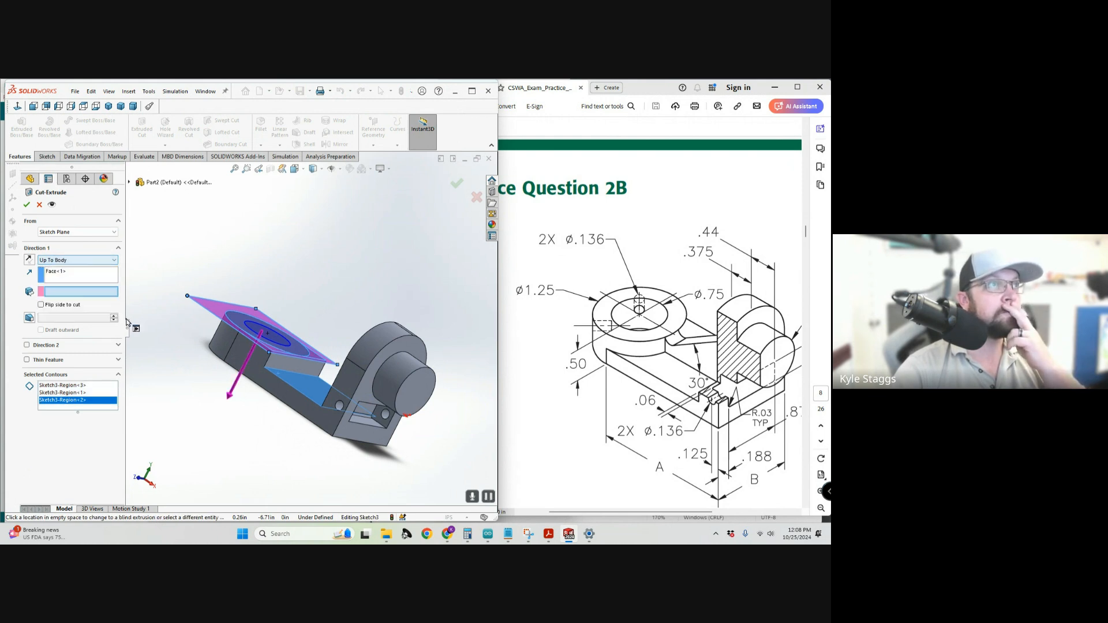
click(288, 380)
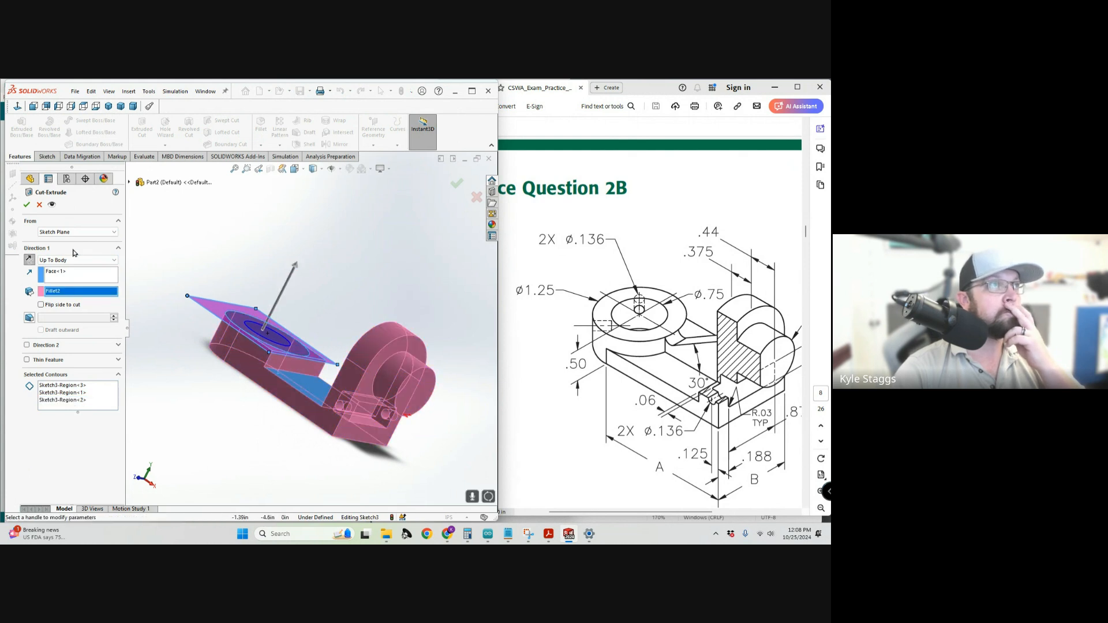
Set the cut to a blind depth of 0.25 in and reverse its direction into the end block.
click(76, 263)
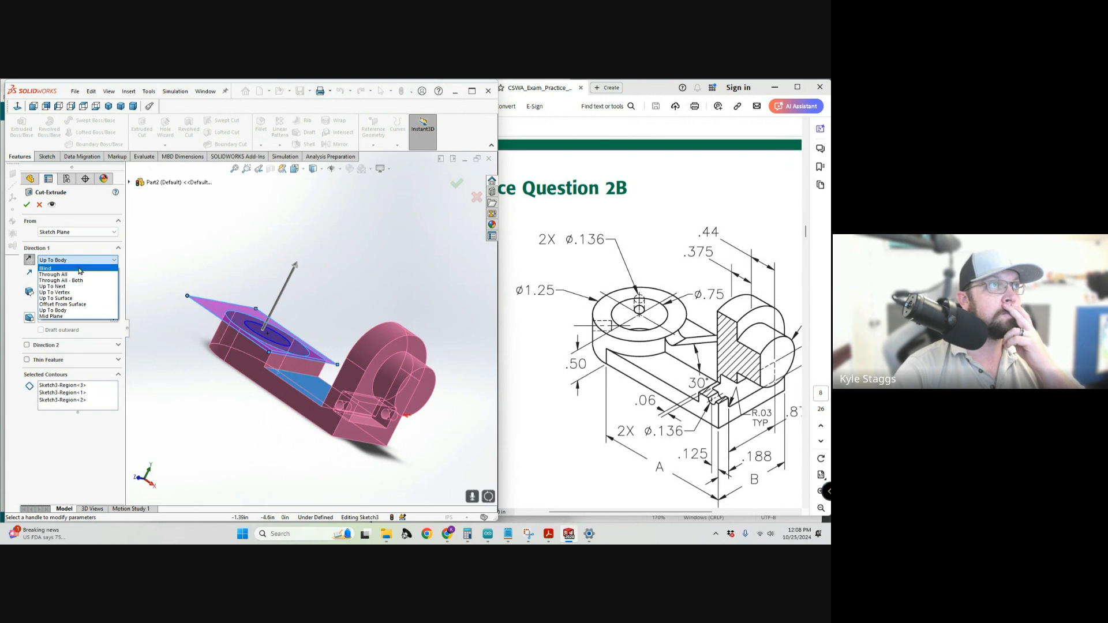
click(80, 268)
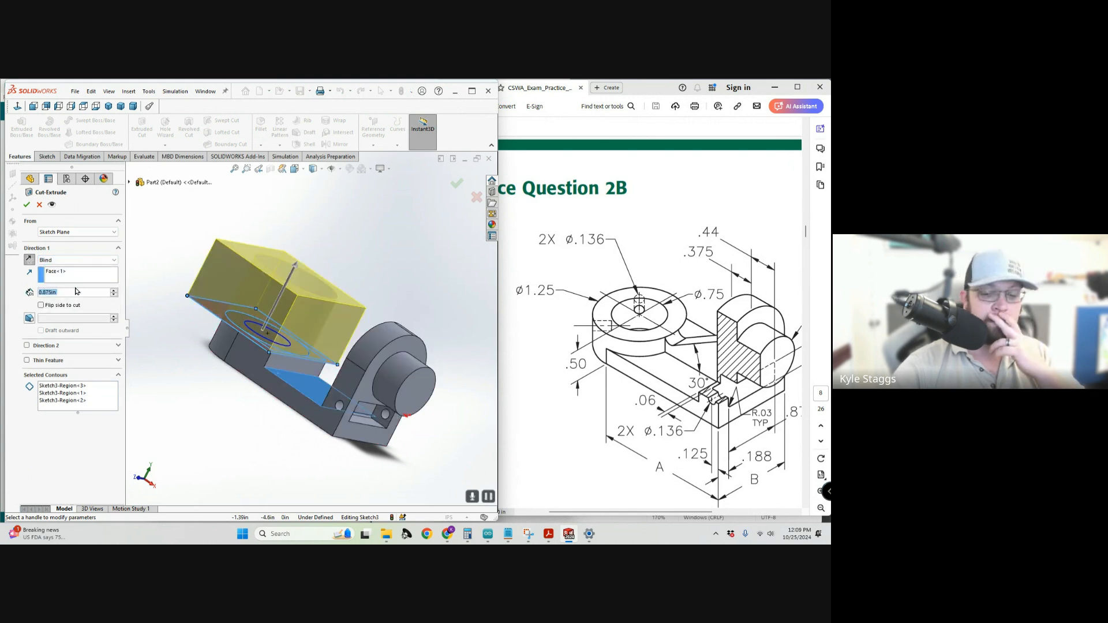
text(.25)
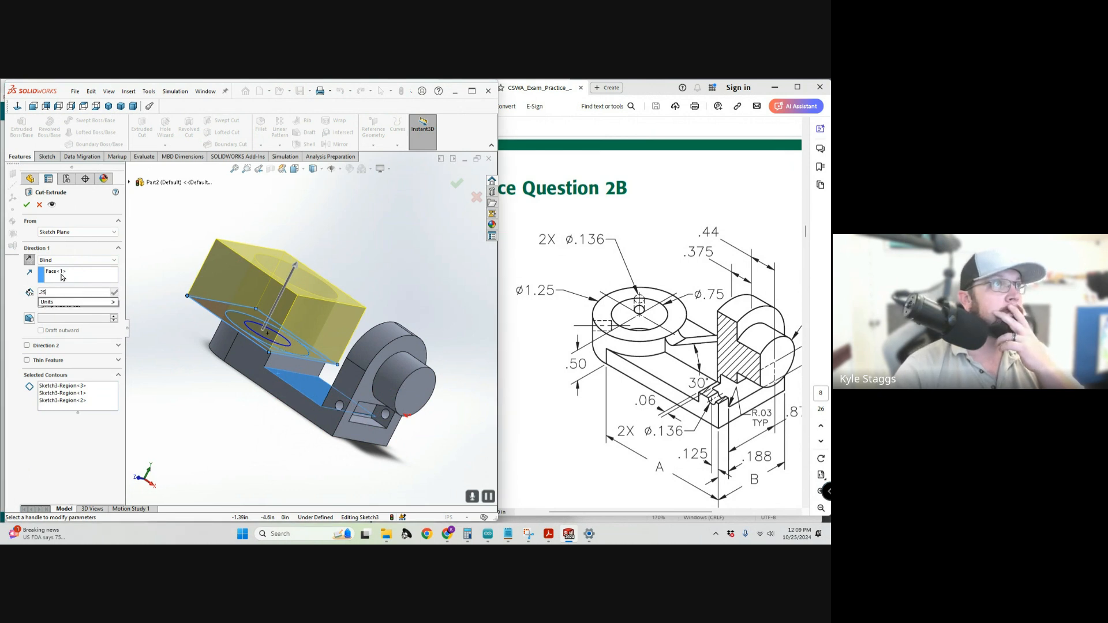
key(Return)
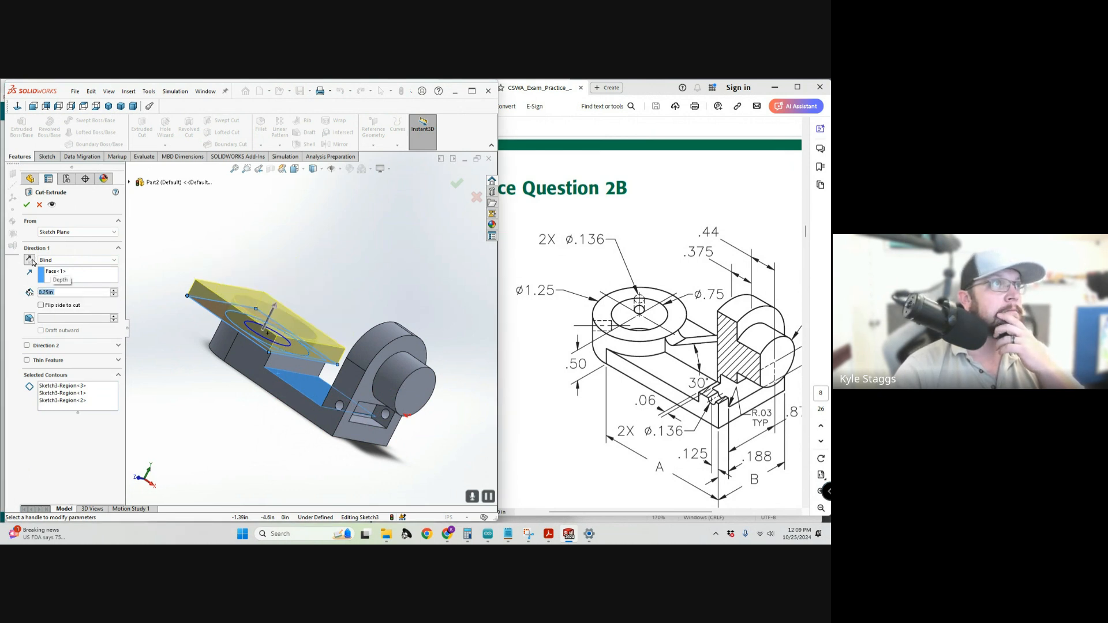
click(32, 262)
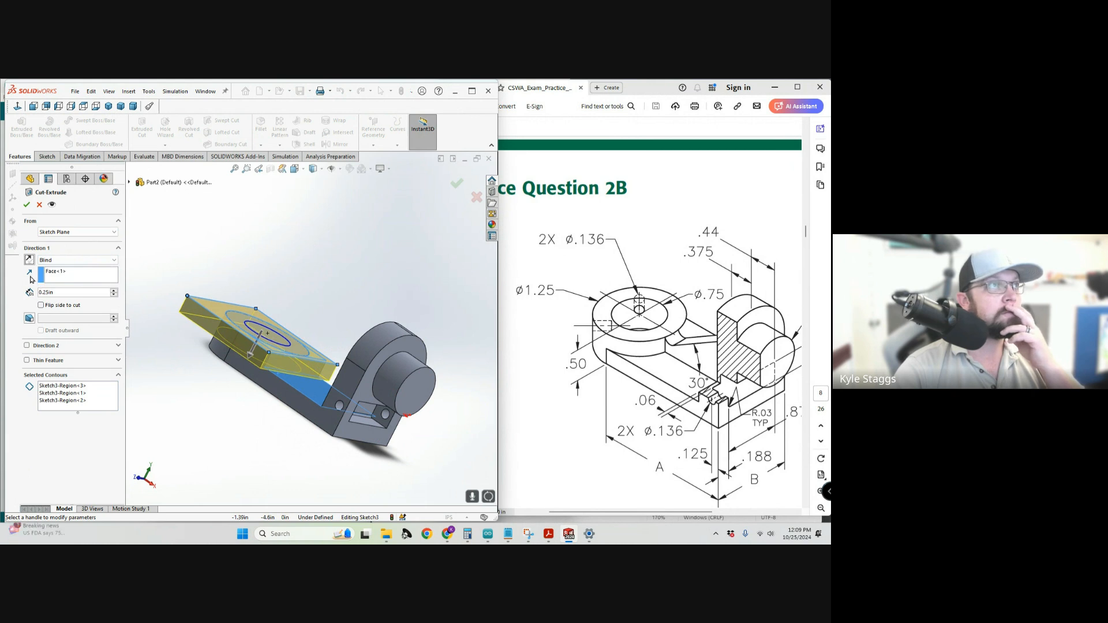
middle_drag(307, 281, 257, 332)
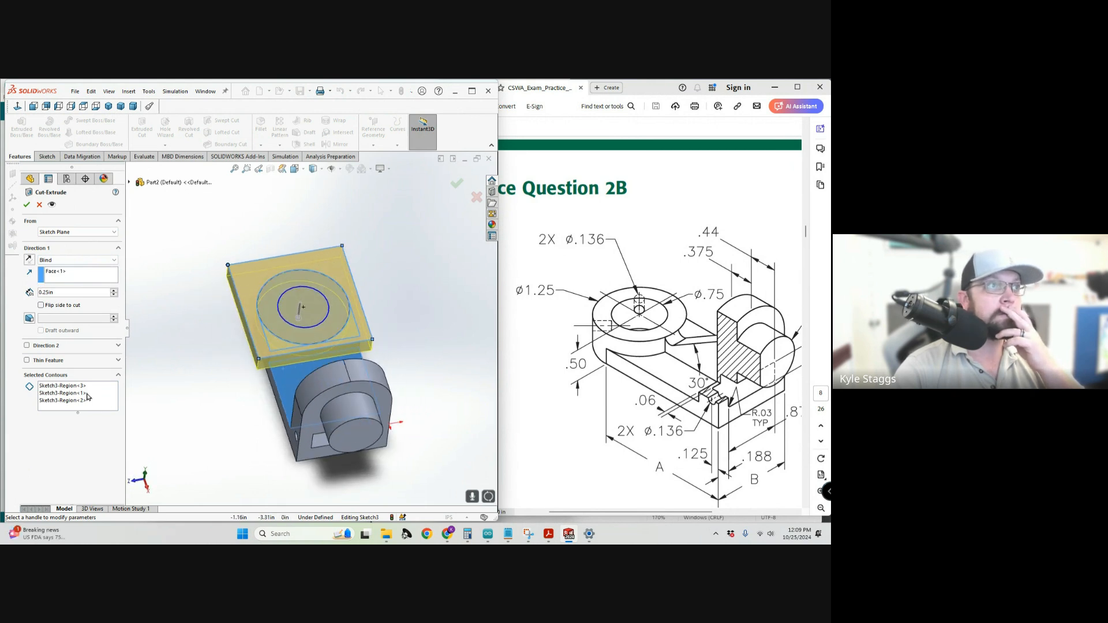
Clear the cut's contours, select only the two corner regions beside the circle and apply the cut.
click(84, 401)
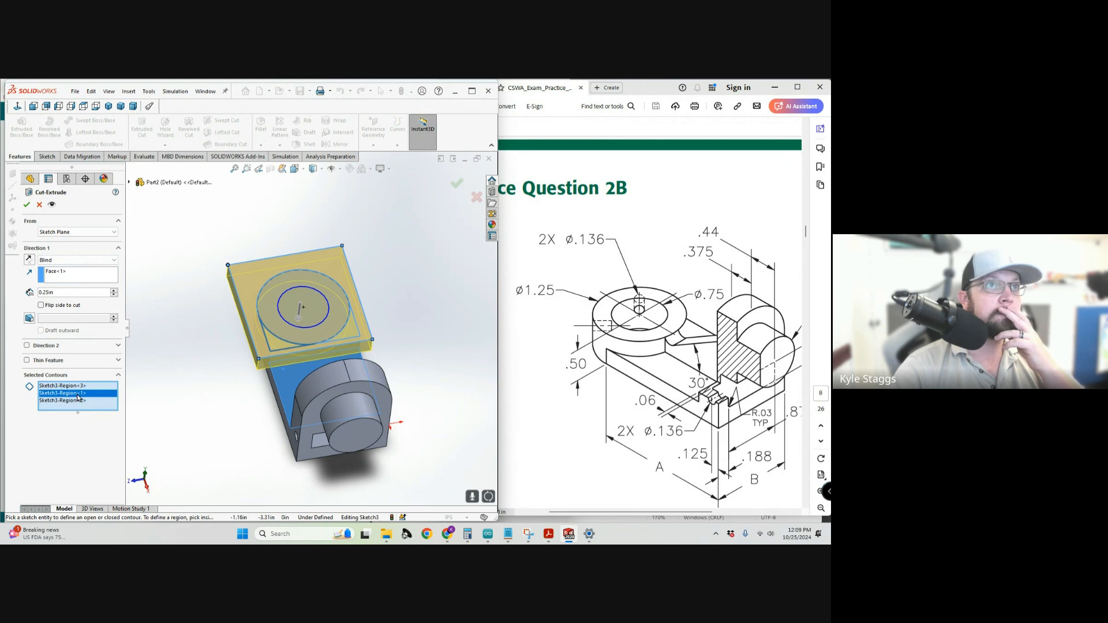
click(76, 387)
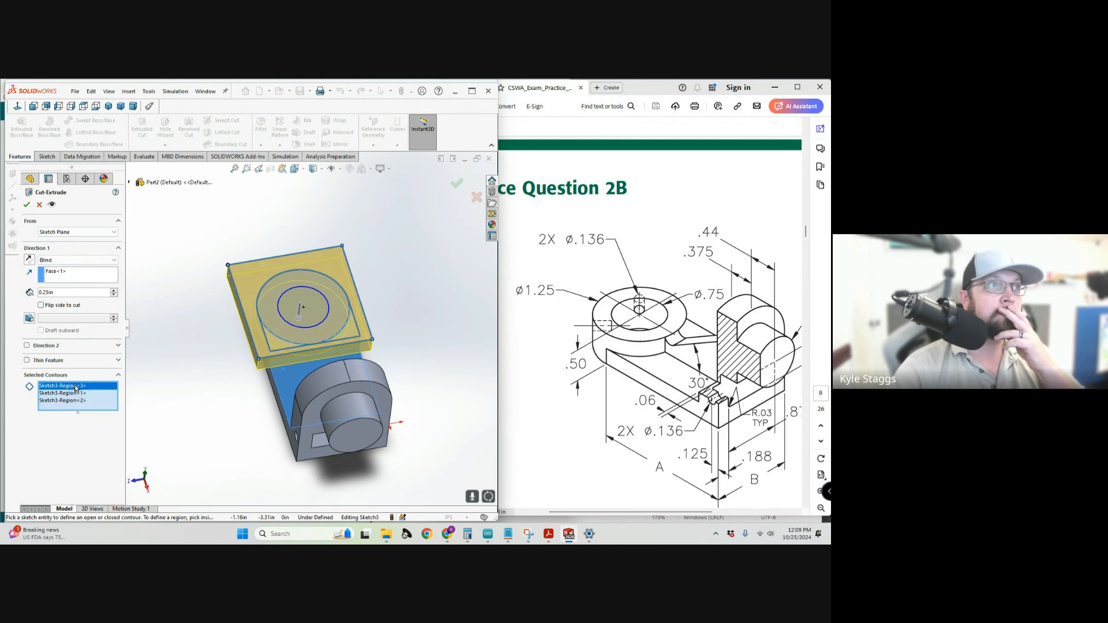
right_click(91, 391)
click(116, 398)
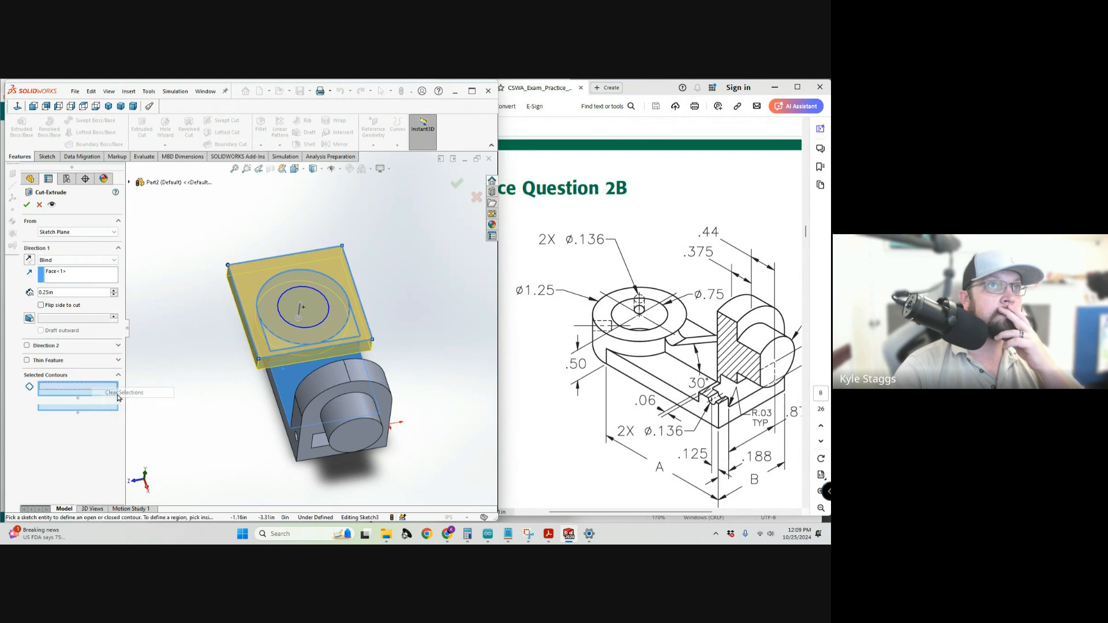
click(314, 345)
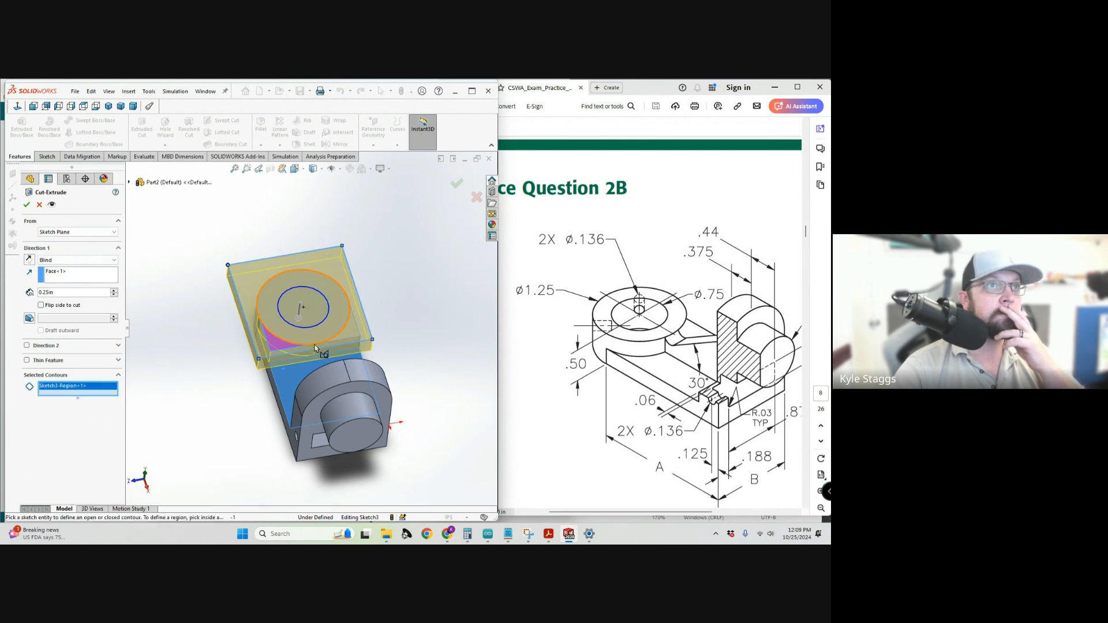
click(350, 335)
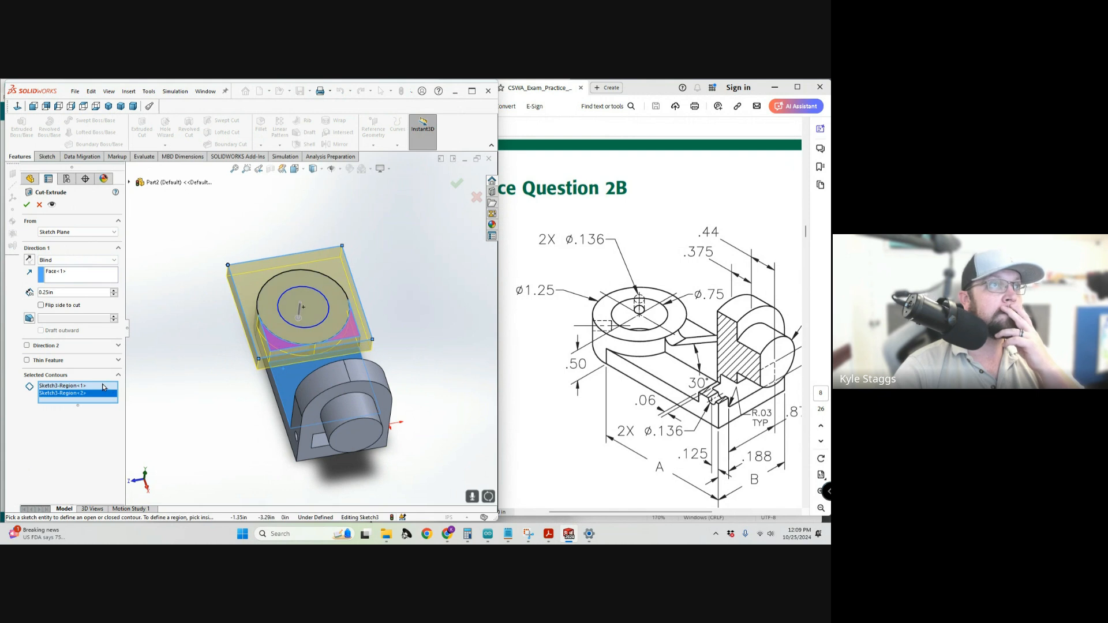
click(27, 205)
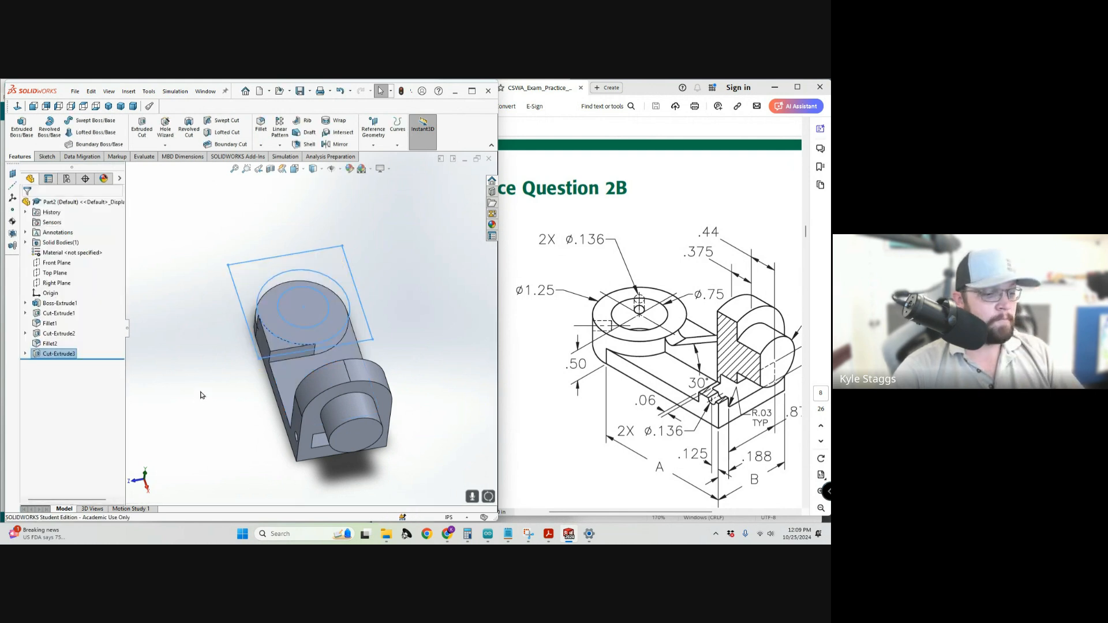
Edit the corner cut again, clear all its contours, reselect the two corner regions beside the circle and apply the change.
right_click(54, 353)
click(65, 323)
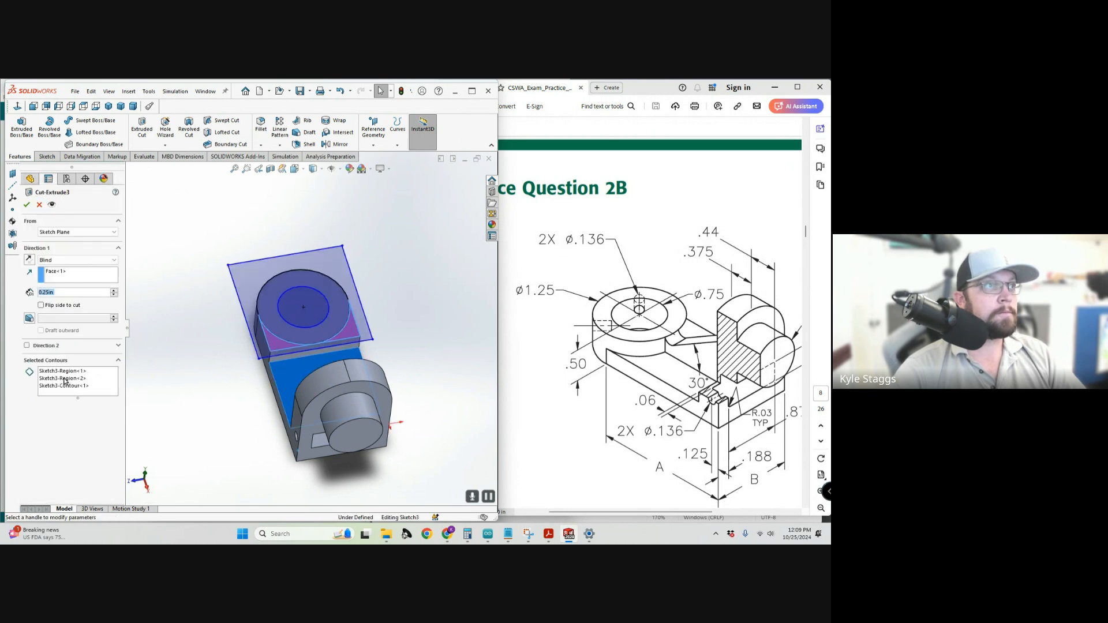
right_click(68, 386)
click(93, 392)
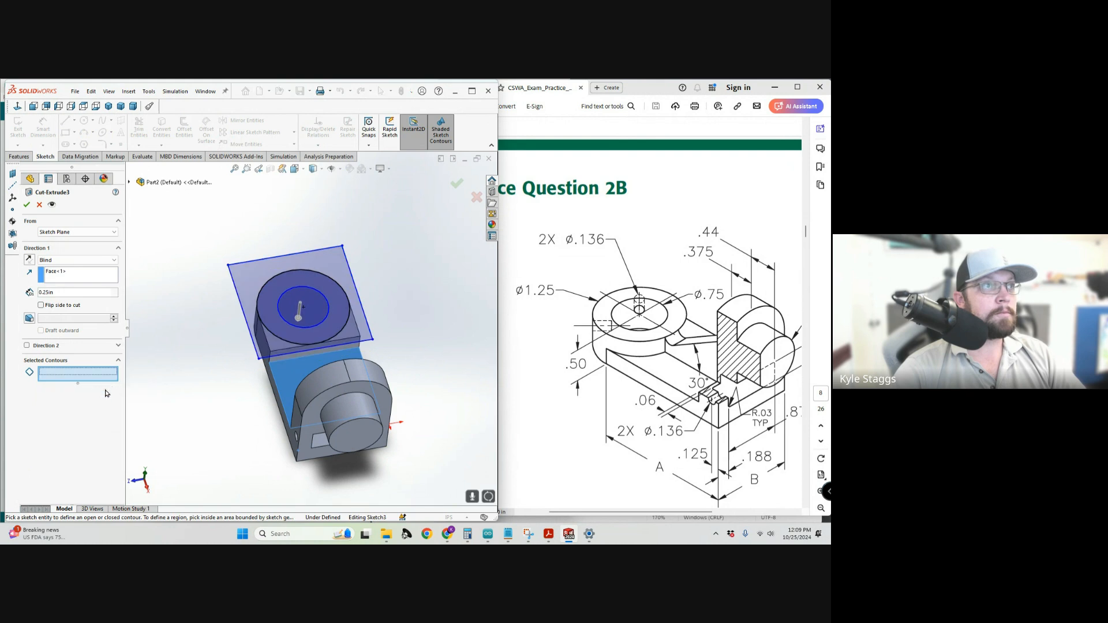
click(349, 340)
click(353, 342)
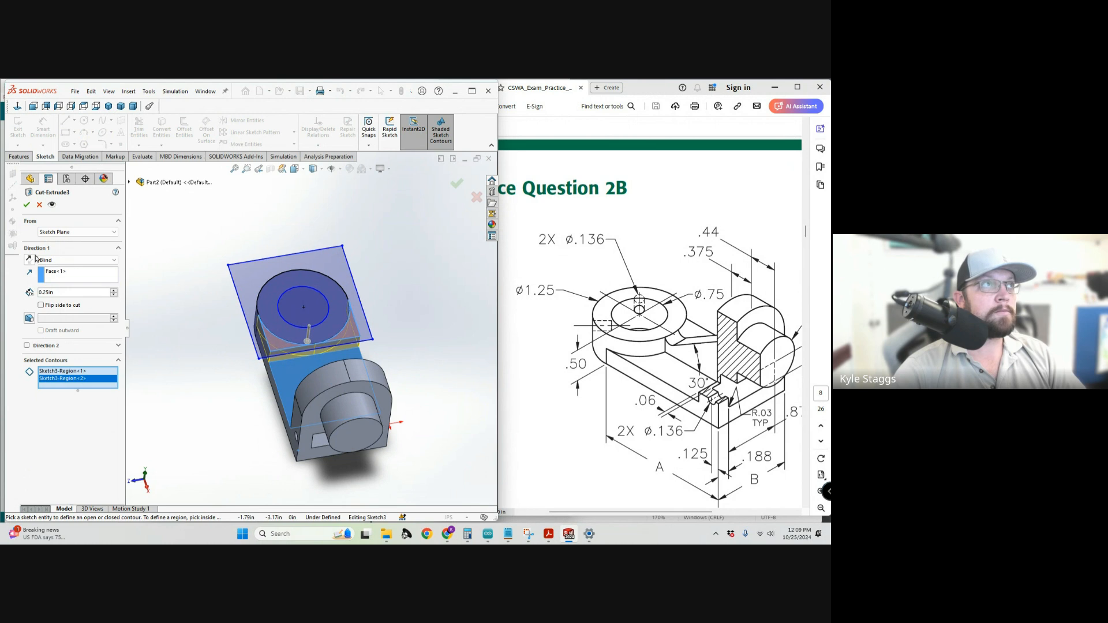
click(27, 205)
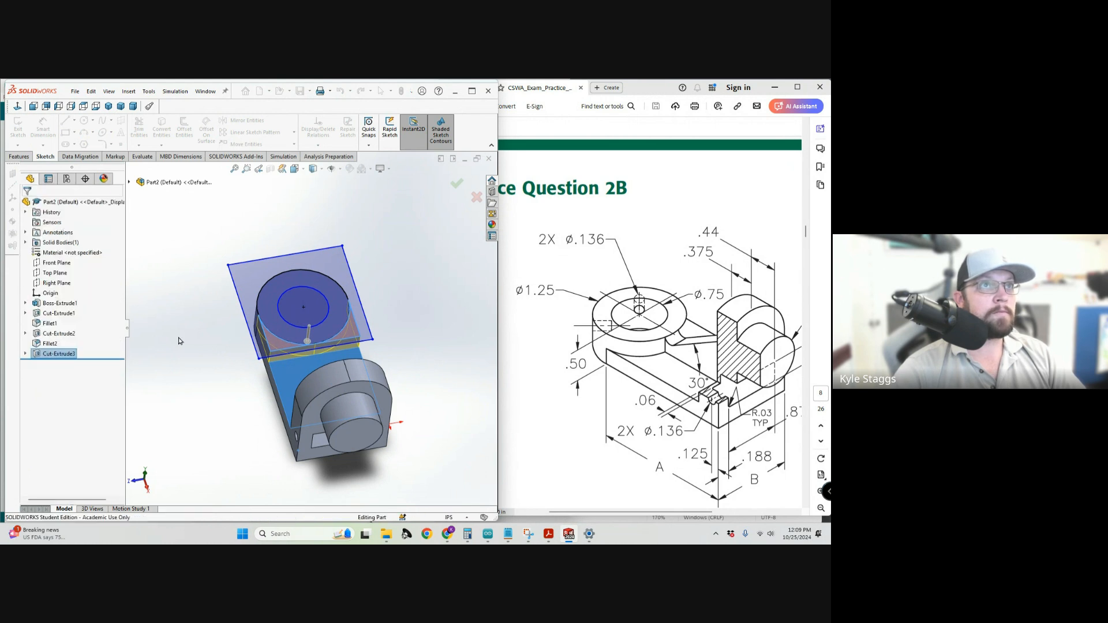
Extrude-cut the inner circle of the corner cut's sketch Through All to open the hole in the round boss.
mouse_move(288, 393)
middle_down()
mouse_move(315, 375)
mouse_move(281, 415)
mouse_move(276, 407)
middle_up()
click(142, 128)
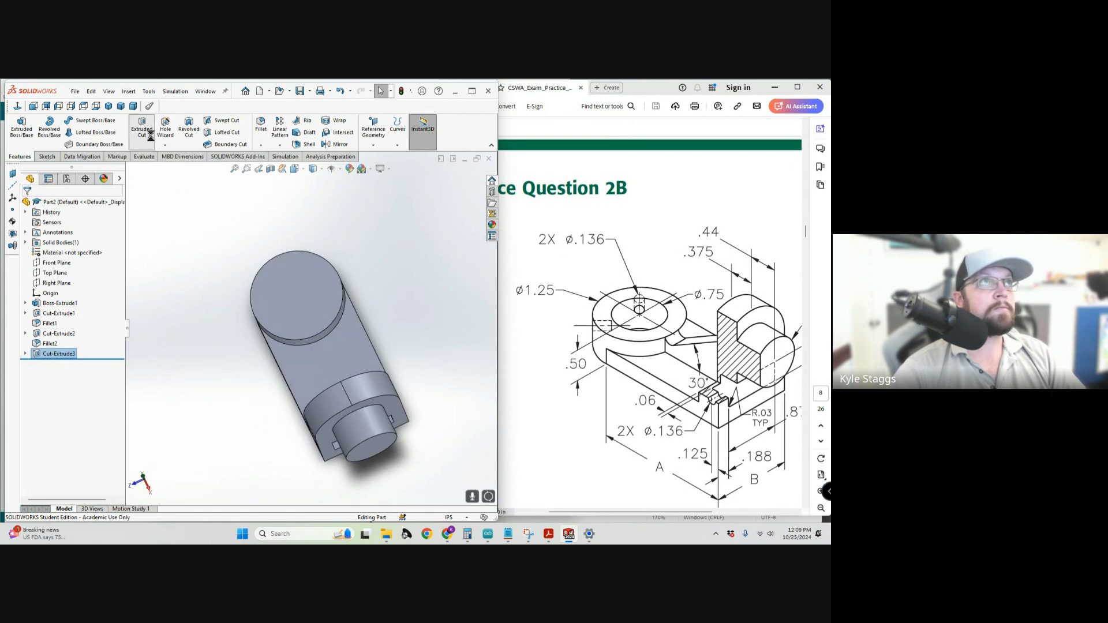
click(130, 183)
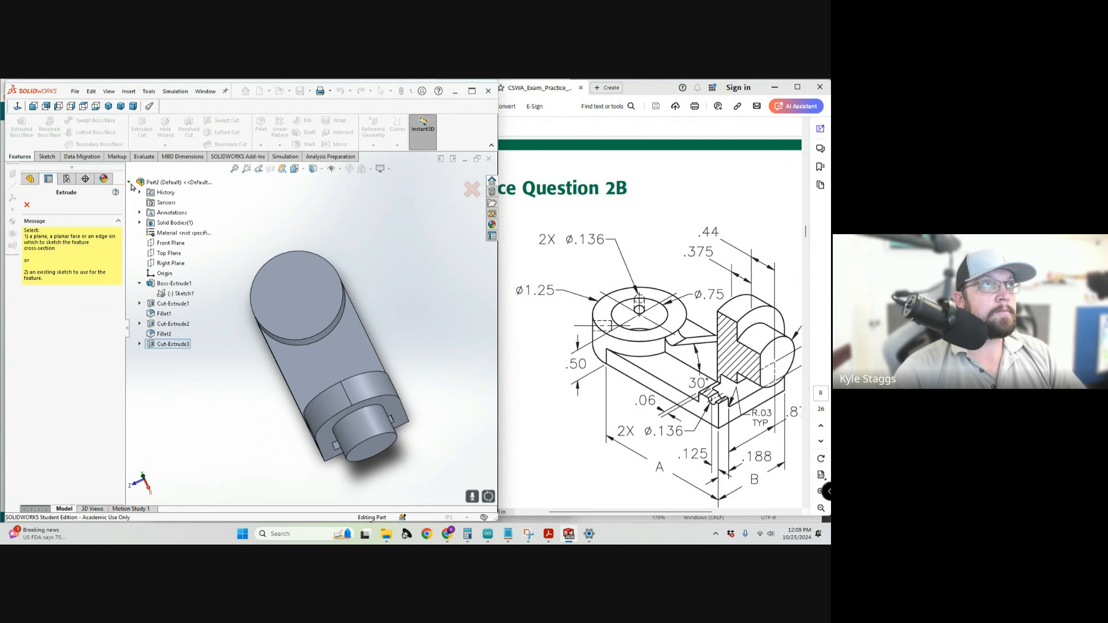
click(176, 354)
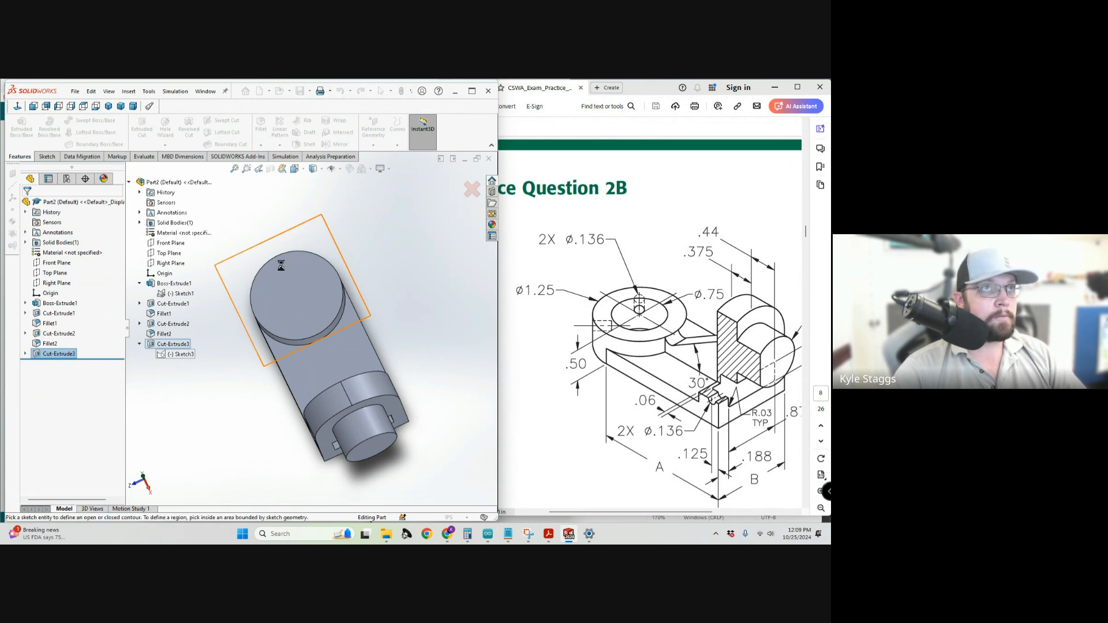
click(307, 289)
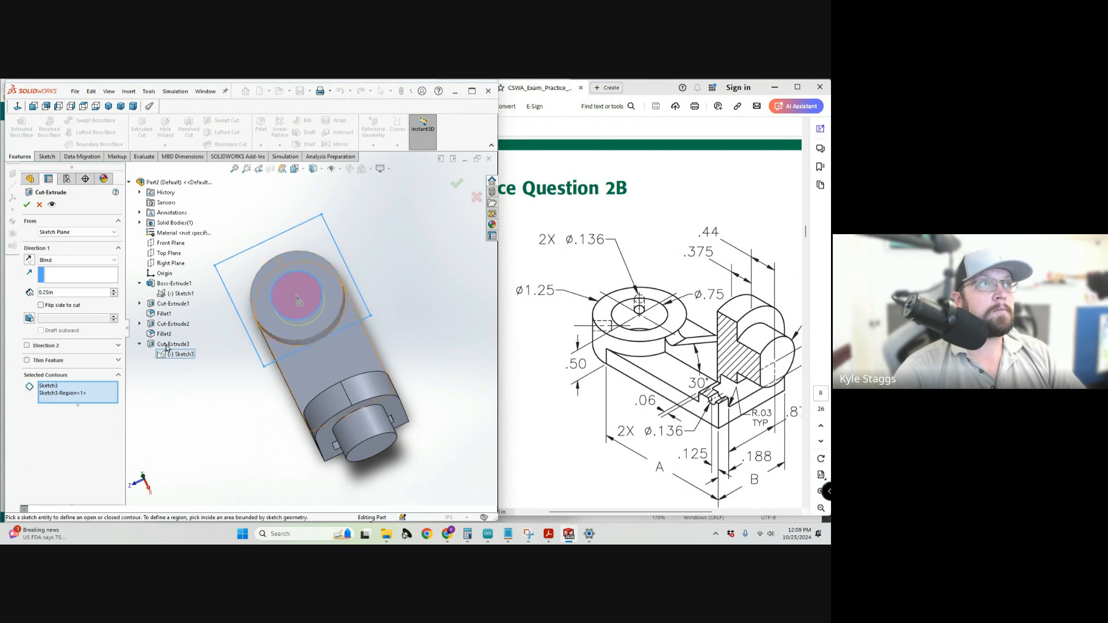
click(78, 261)
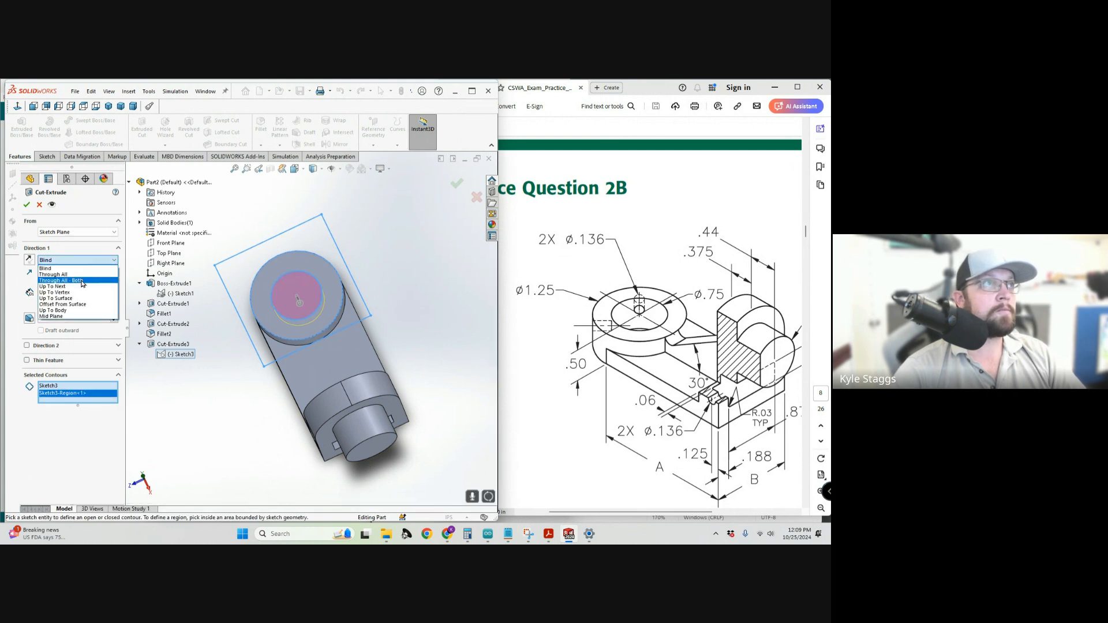
click(58, 275)
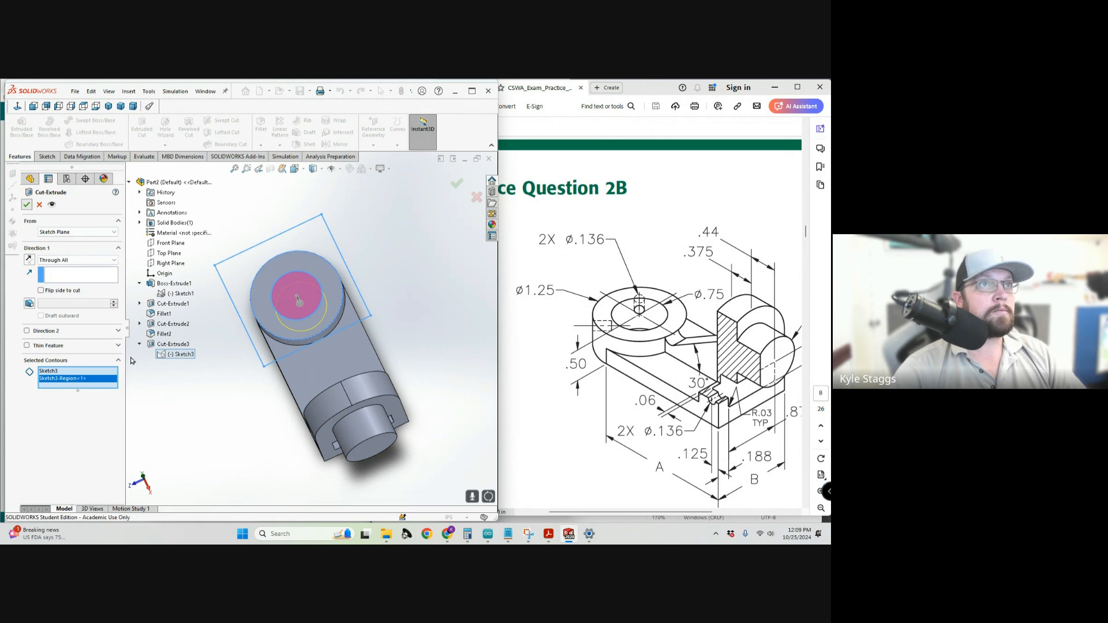
Begin a reference plane with the vertex at the outer end of the ring's top edge as first reference.
middle_drag(234, 433, 271, 366)
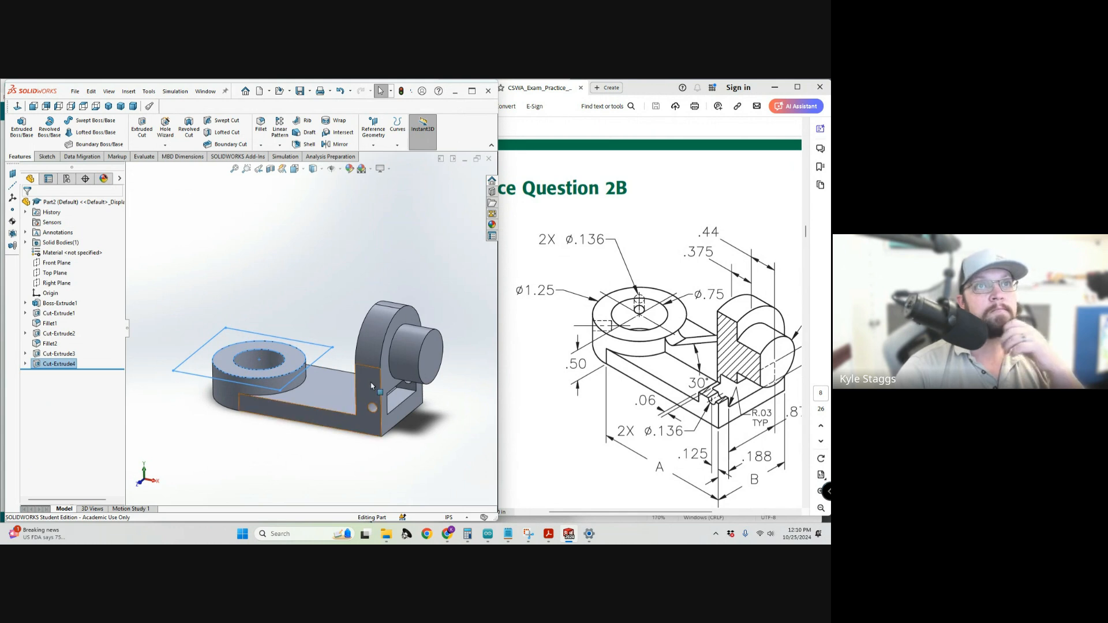
scroll(379, 384, down, 2)
mouse_move(377, 383)
middle_down()
mouse_move(404, 399)
mouse_move(390, 385)
middle_up()
scroll(300, 368, up, 3)
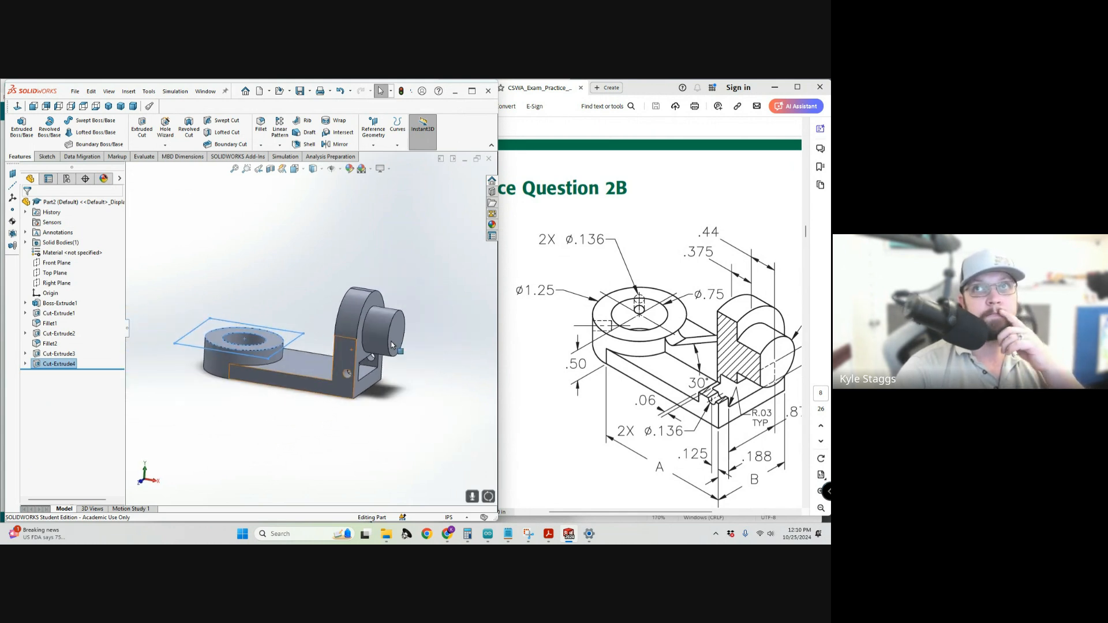
middle_drag(300, 367, 326, 386)
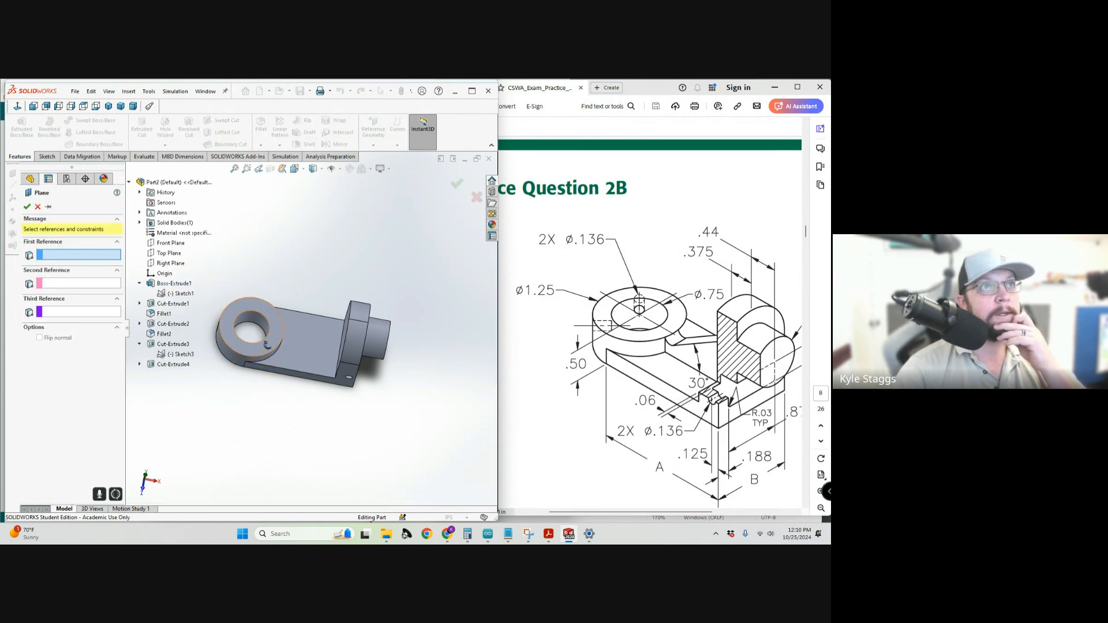
middle_drag(266, 353, 217, 335)
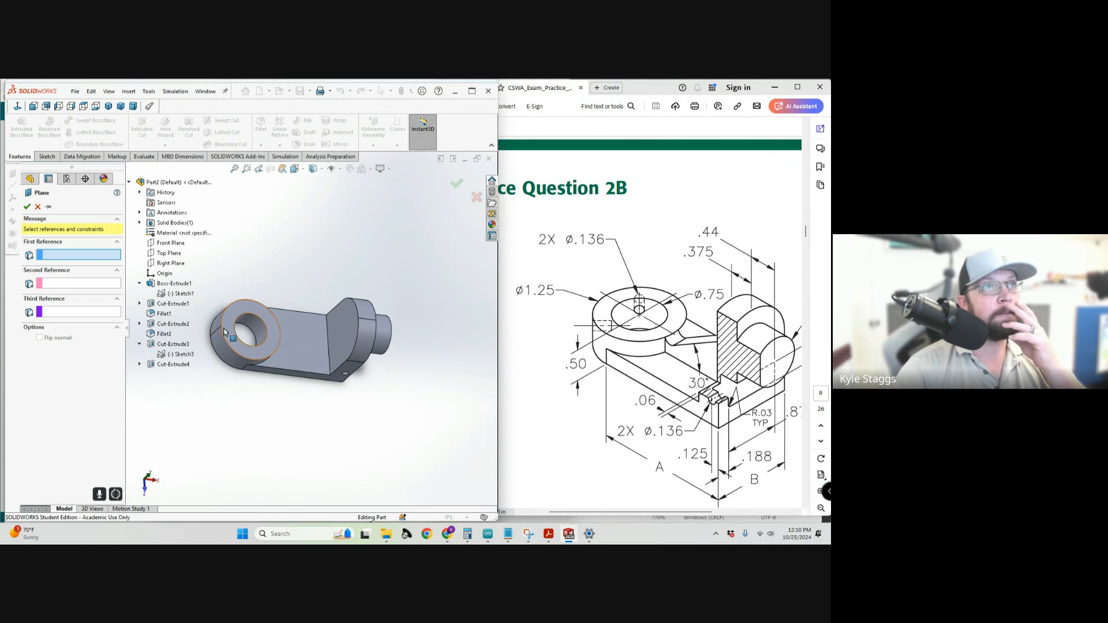
click(220, 328)
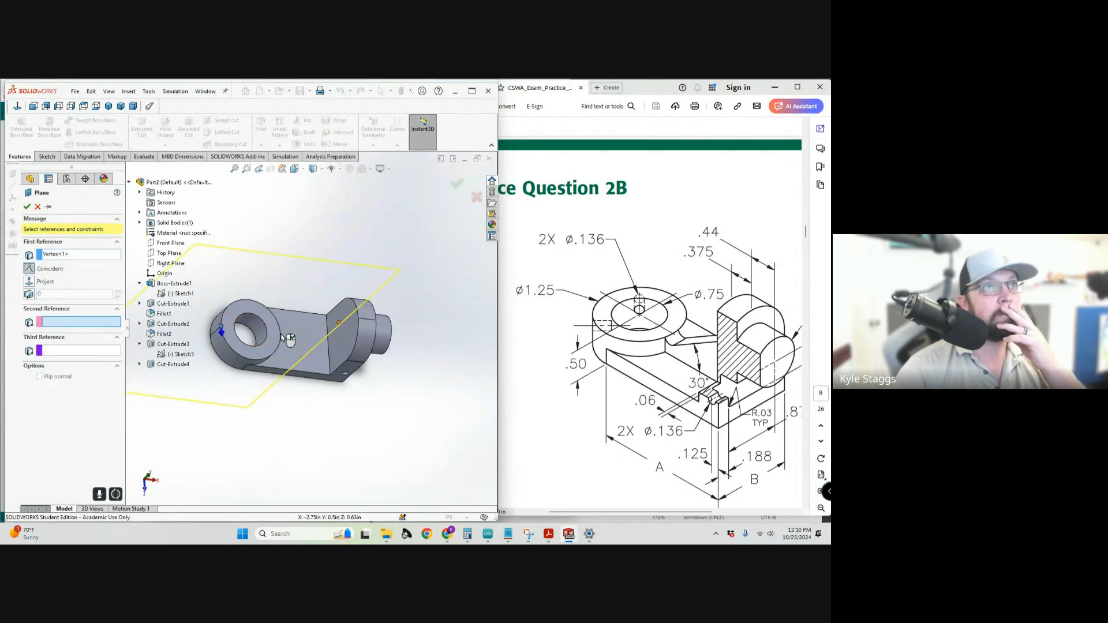
Complete the reference plane through both end points of the seam edge on top of the upright's rounded end.
middle_drag(283, 337, 311, 318)
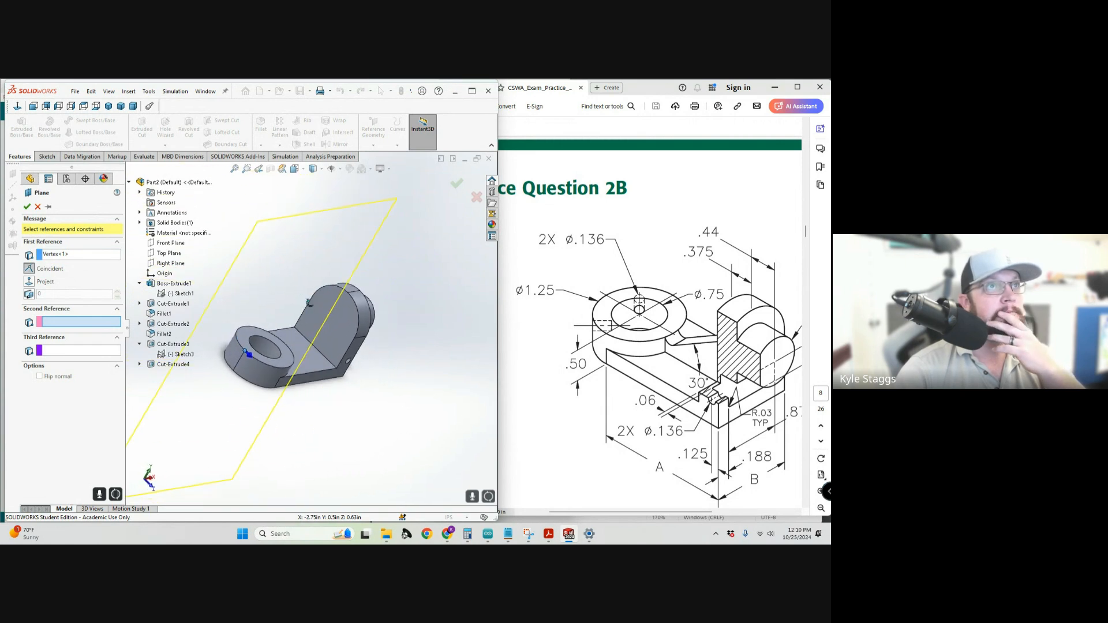
scroll(283, 352, down, 2)
scroll(297, 344, down, 3)
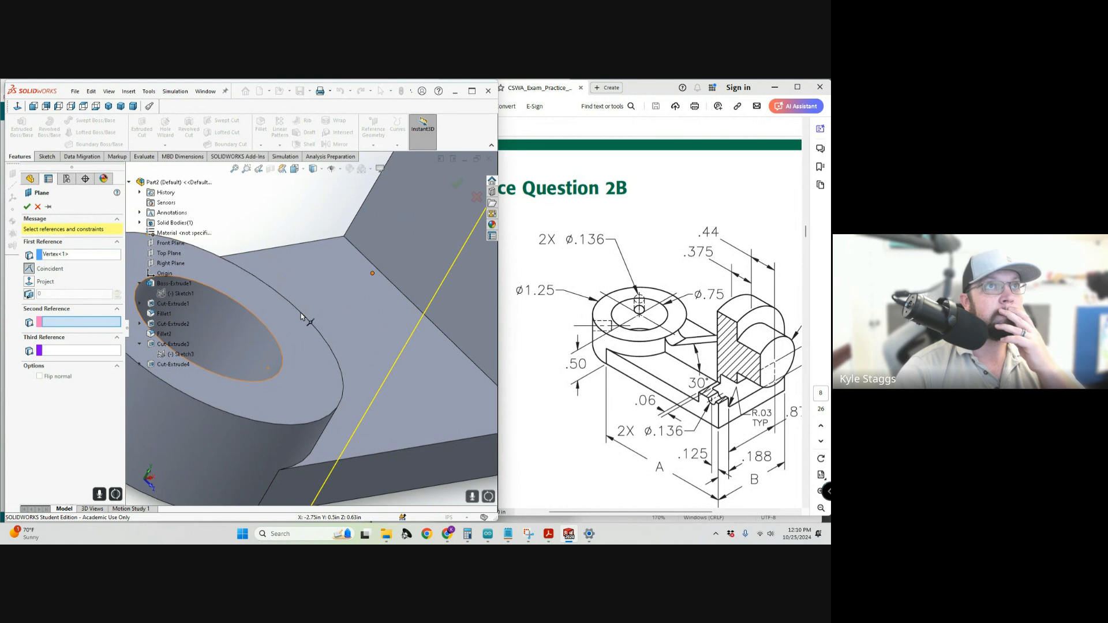
scroll(398, 295, up, 3)
middle_drag(402, 294, 327, 308)
scroll(370, 265, down, 5)
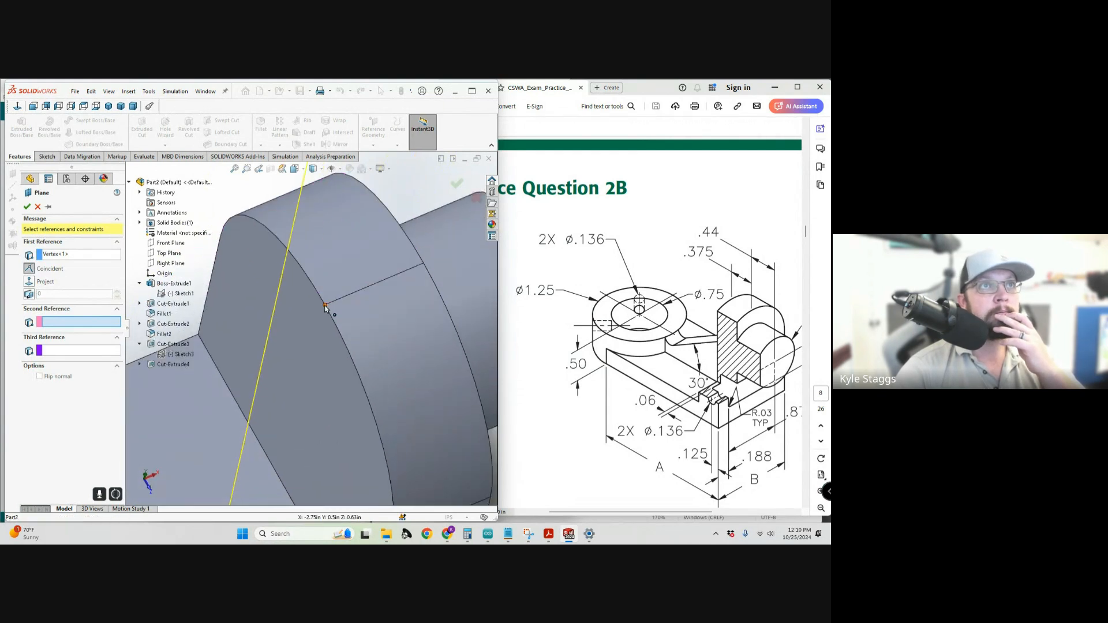
click(325, 306)
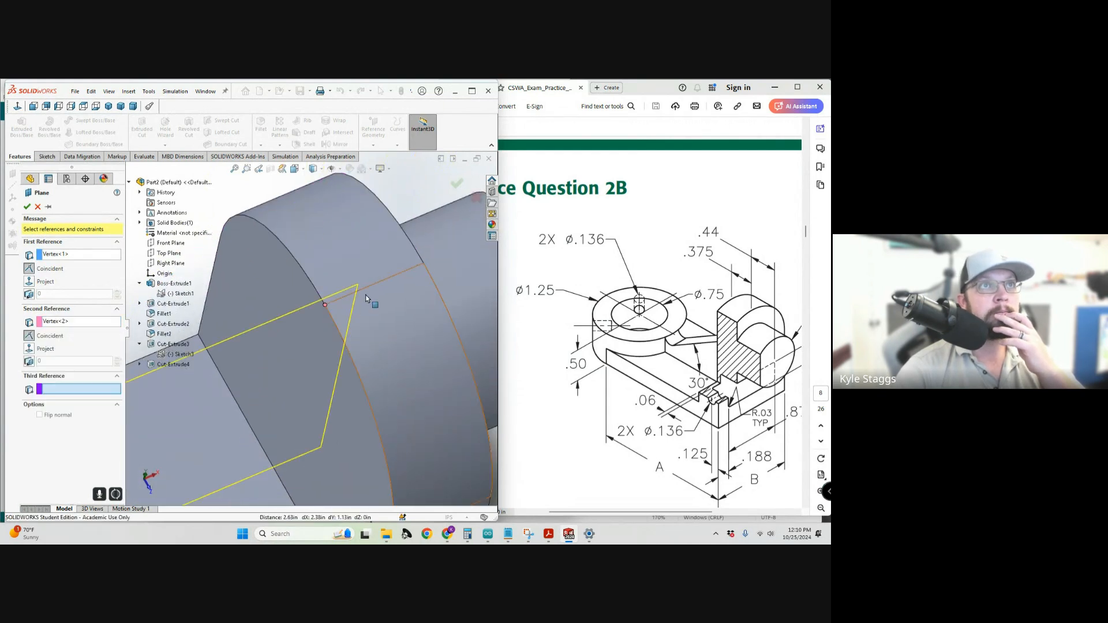
click(425, 267)
scroll(321, 344, up, 10)
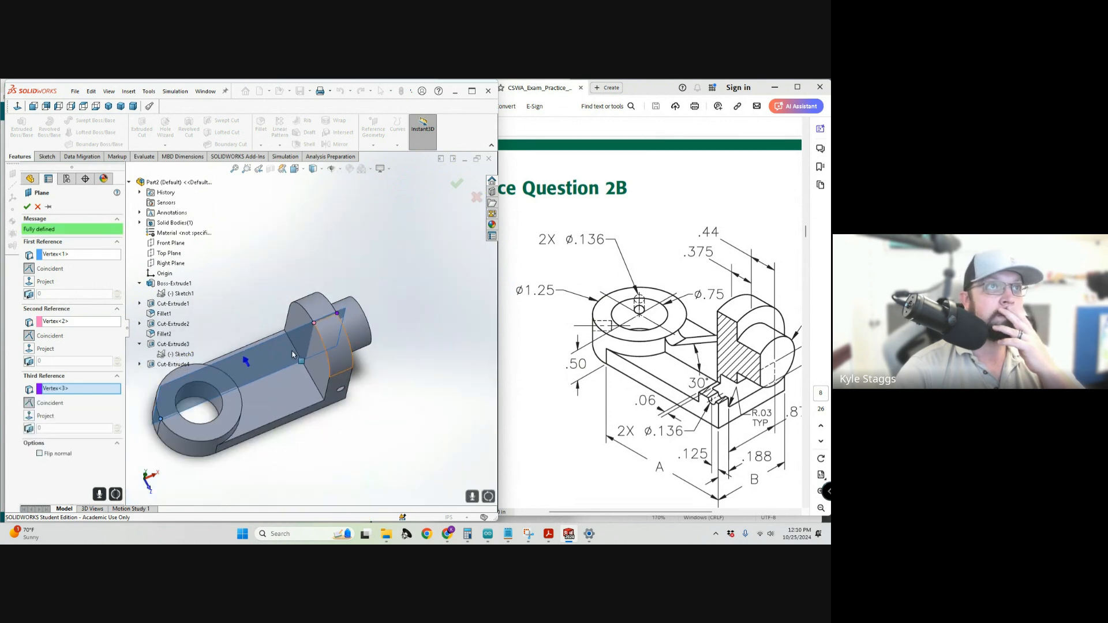
middle_drag(292, 372, 269, 299)
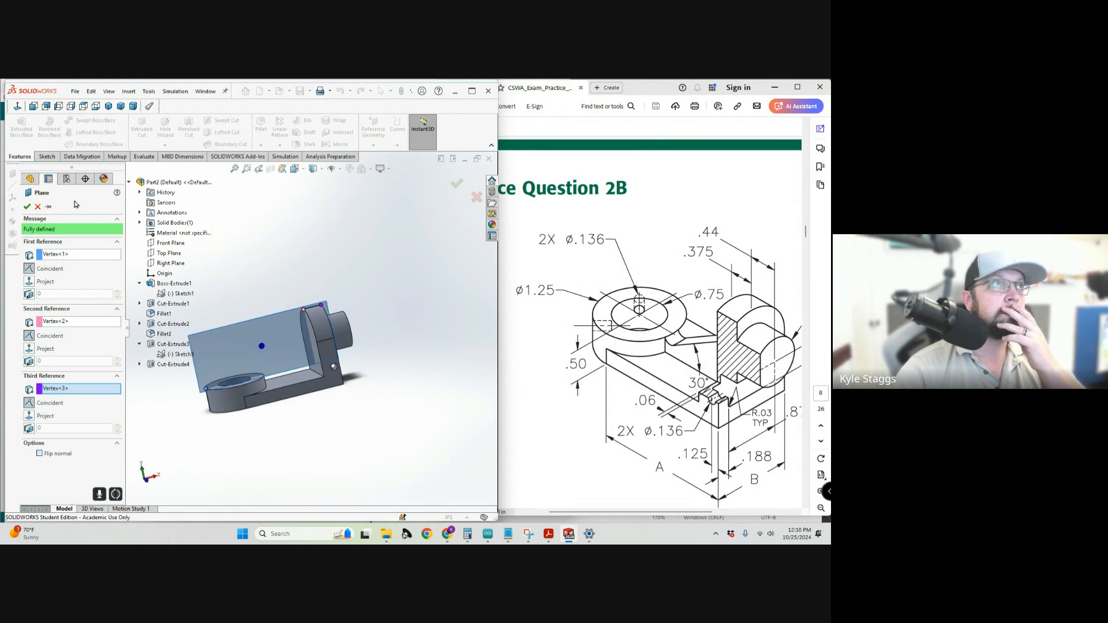
click(29, 208)
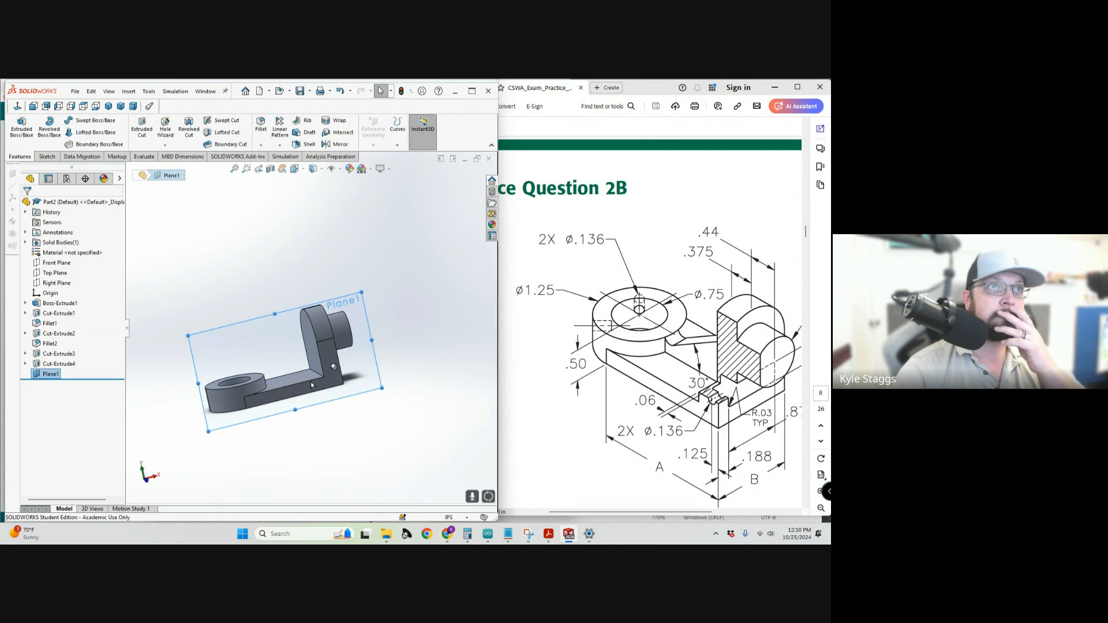
middle_drag(326, 381, 248, 318)
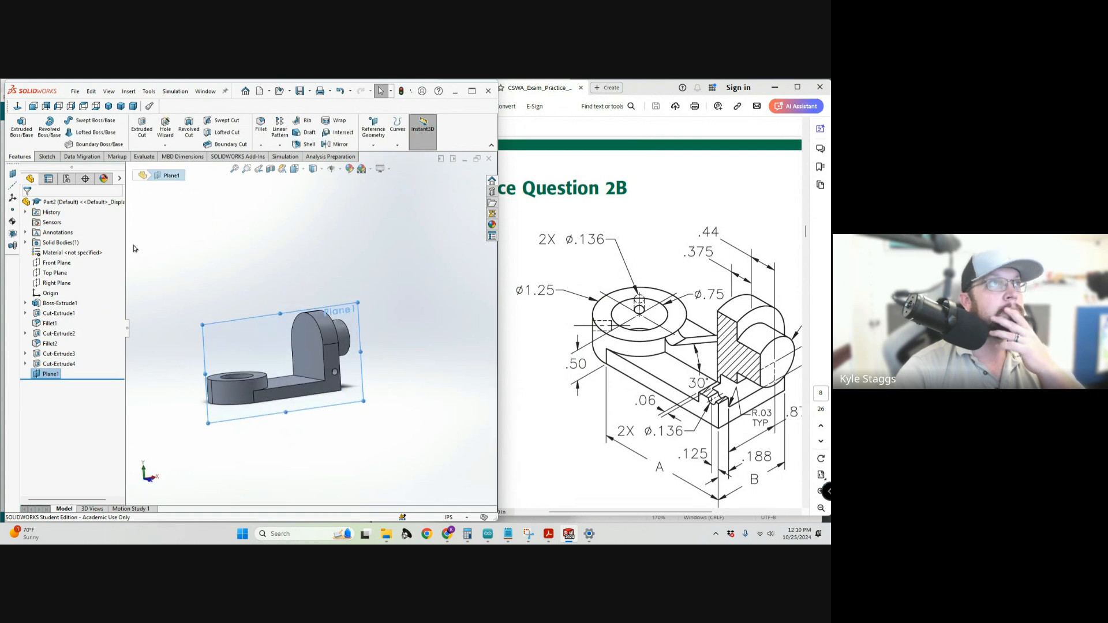
click(47, 156)
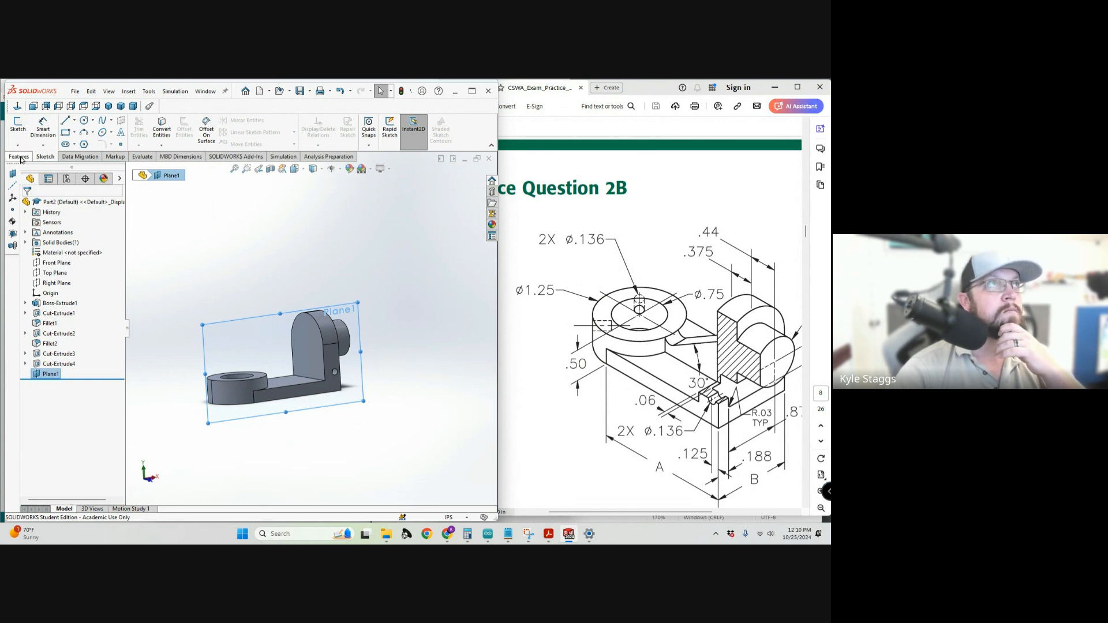
click(18, 127)
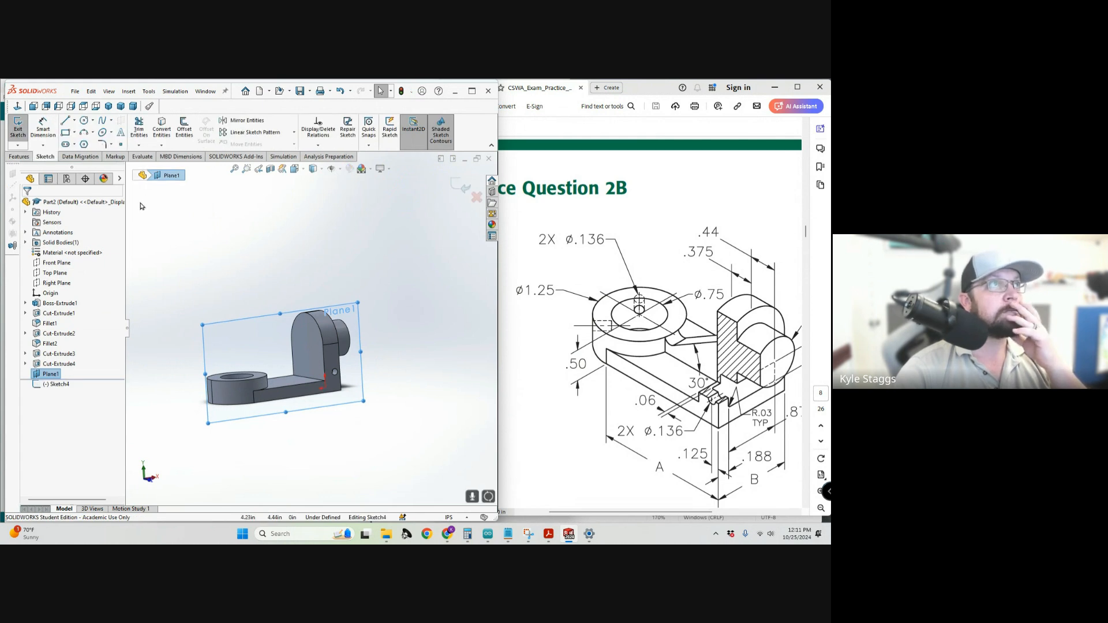
click(18, 130)
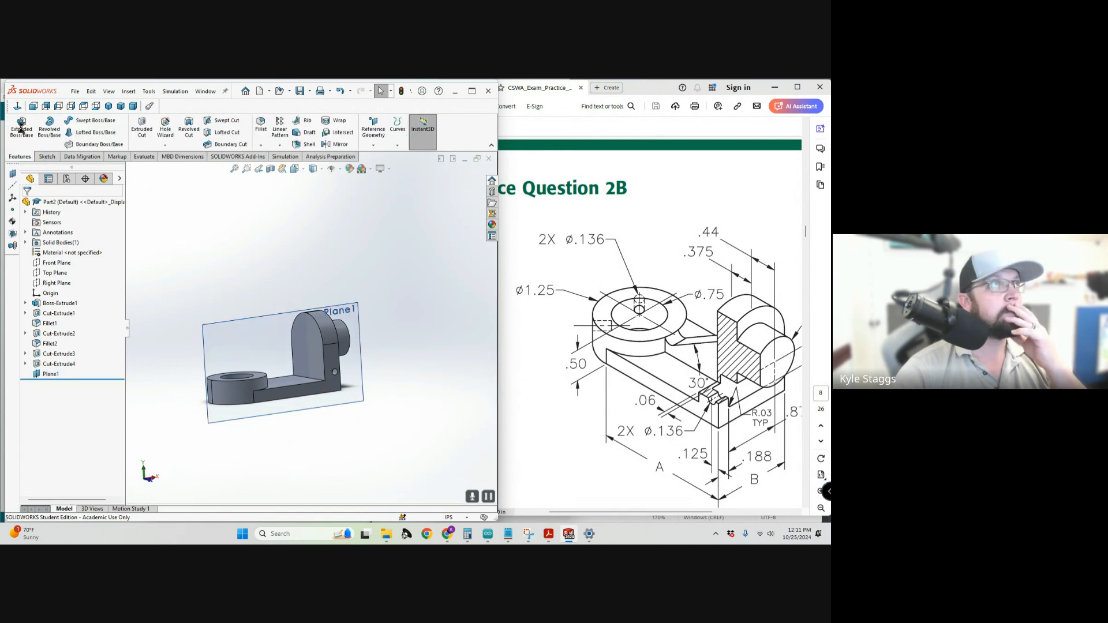
Start a boss extrusion from Sketch1 using only the triangular rib region between the ring and the upright.
click(21, 128)
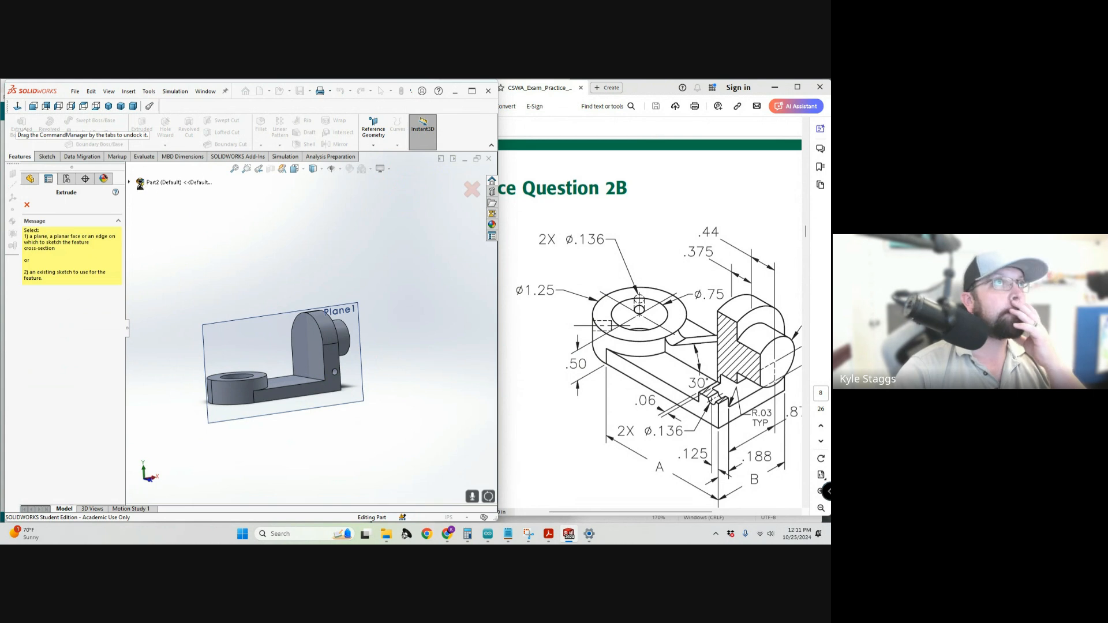
click(130, 183)
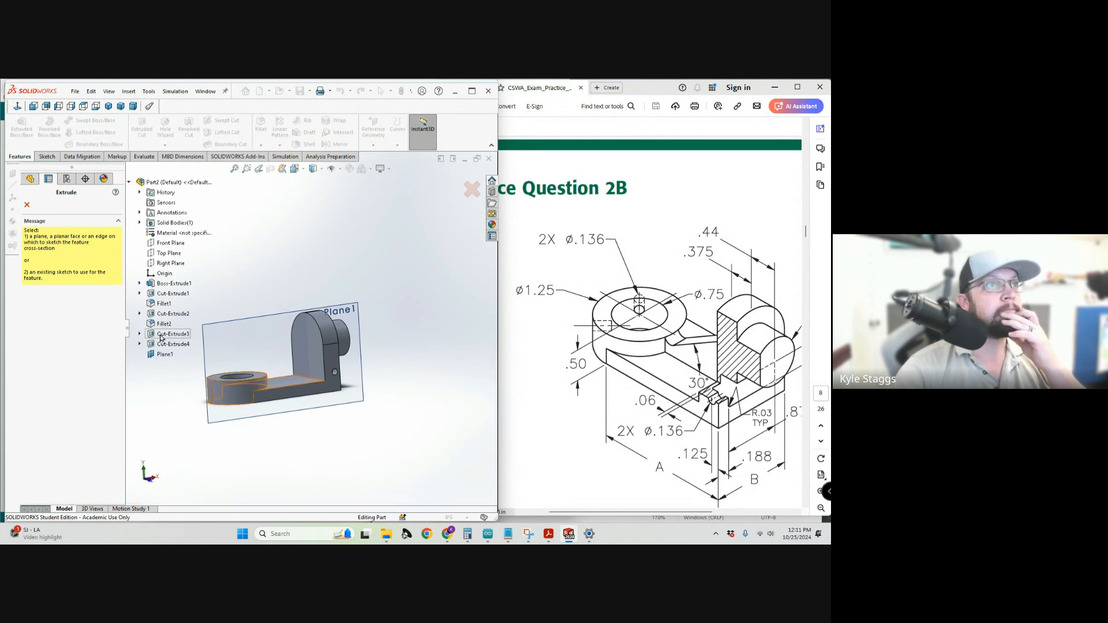
click(140, 283)
click(180, 293)
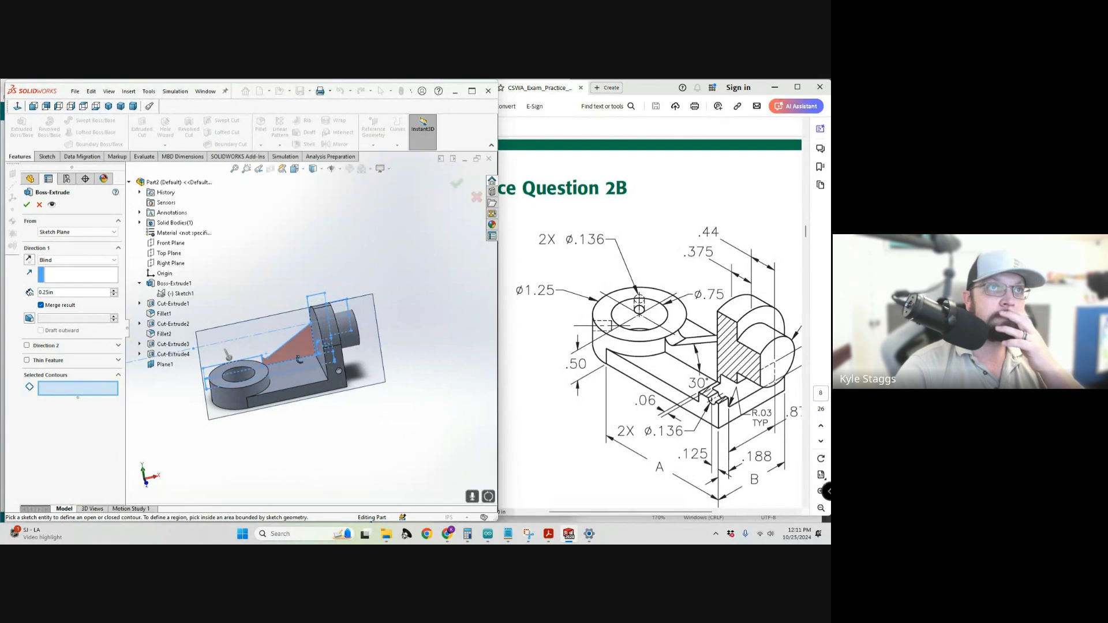
click(306, 355)
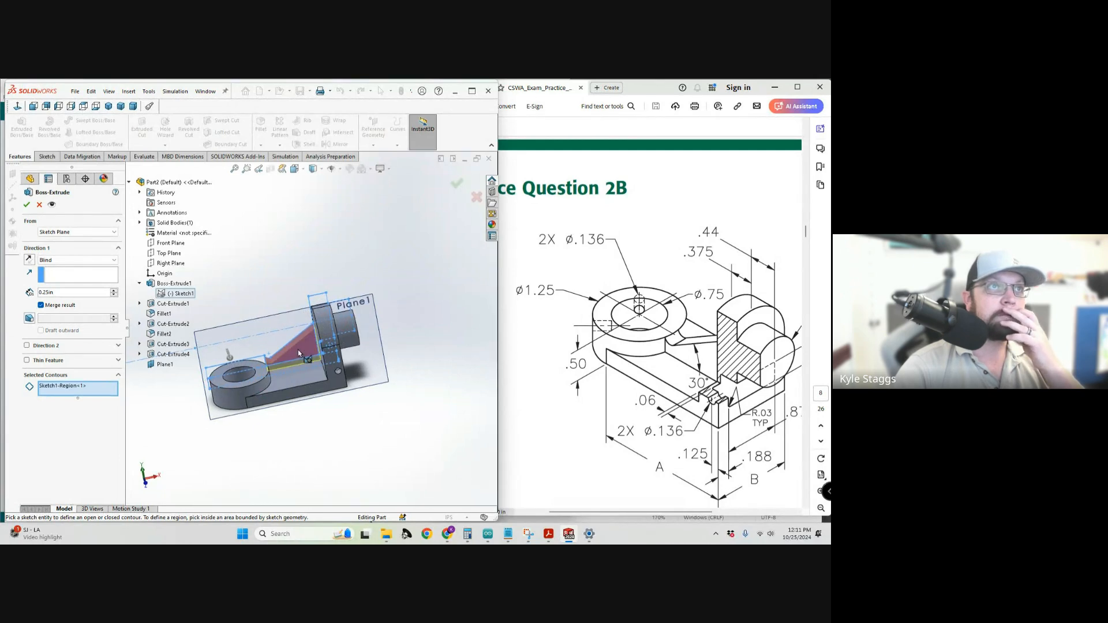
Set the rib extrusion to start from Plane1 with the Mid Plane end condition.
click(74, 232)
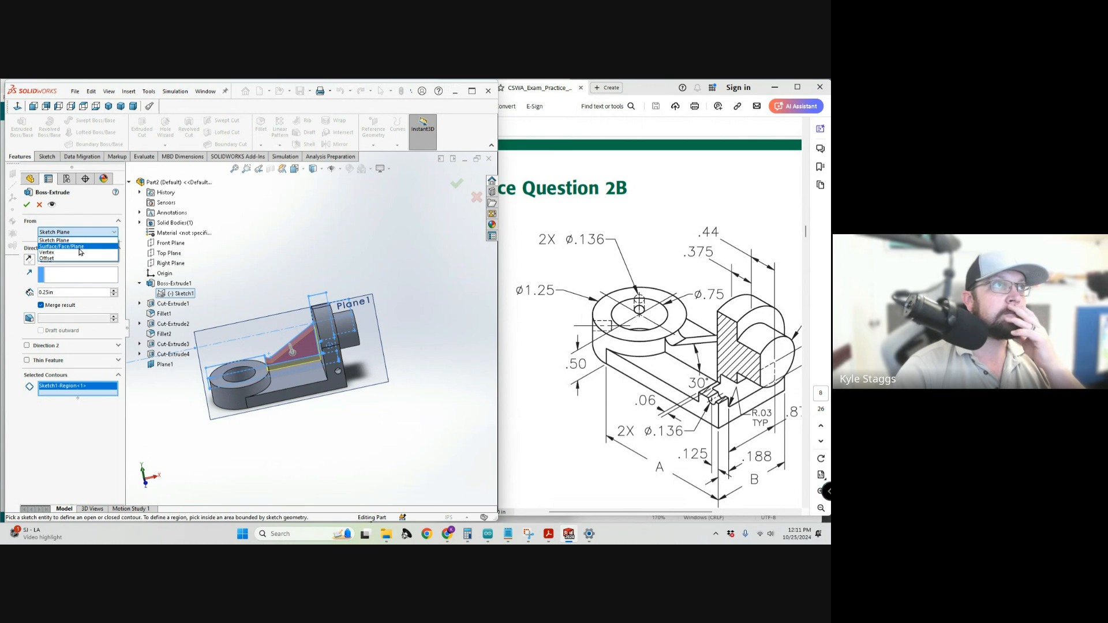
click(80, 247)
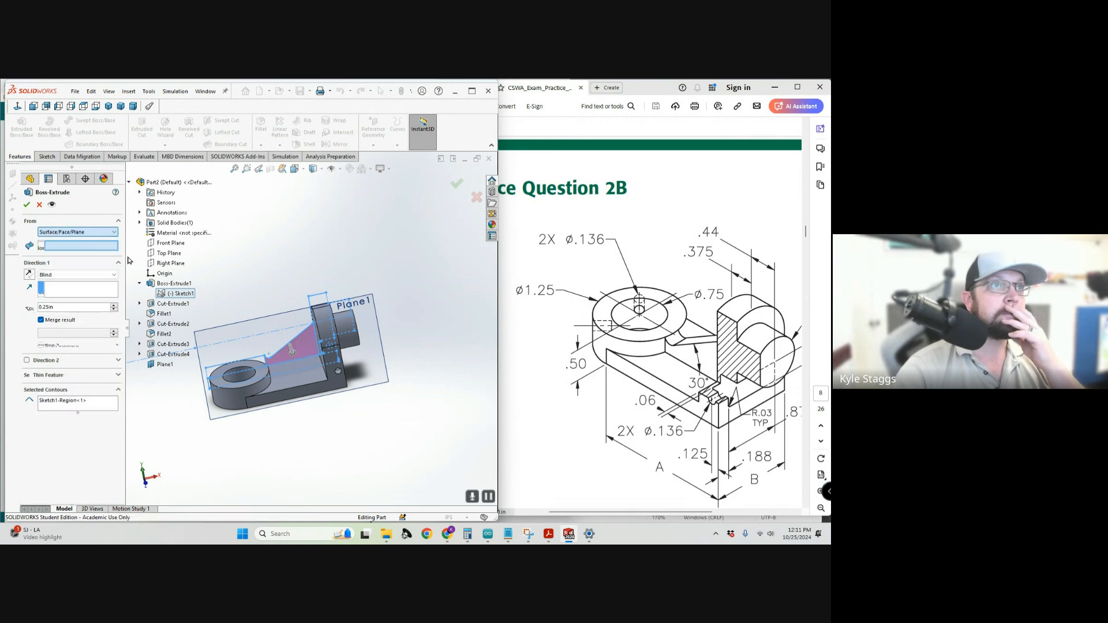
click(213, 331)
middle_drag(214, 293, 150, 286)
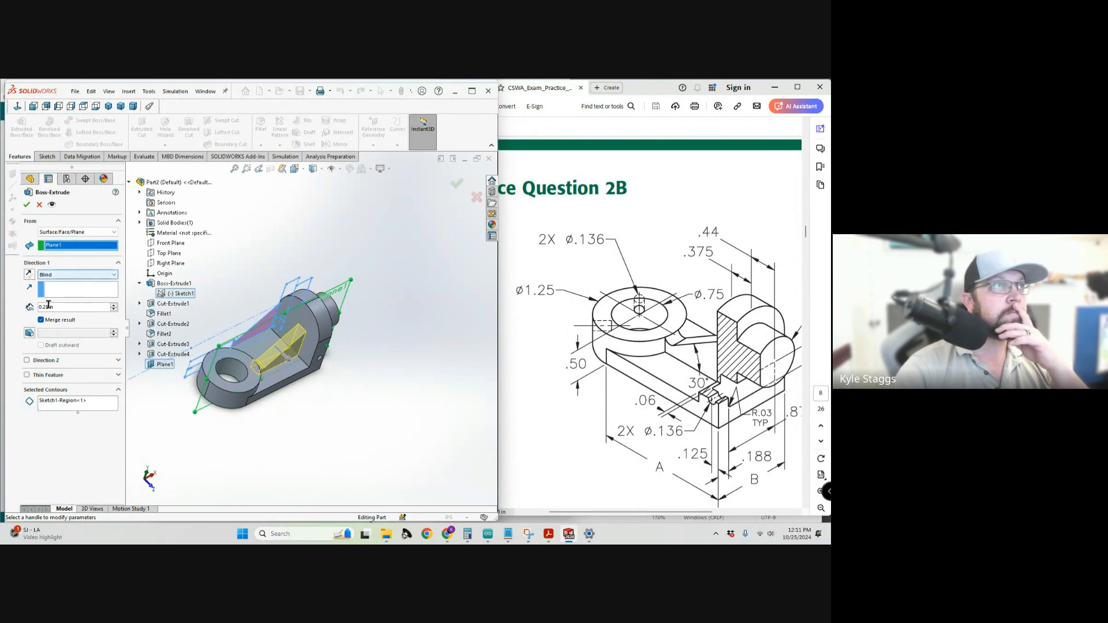
click(89, 275)
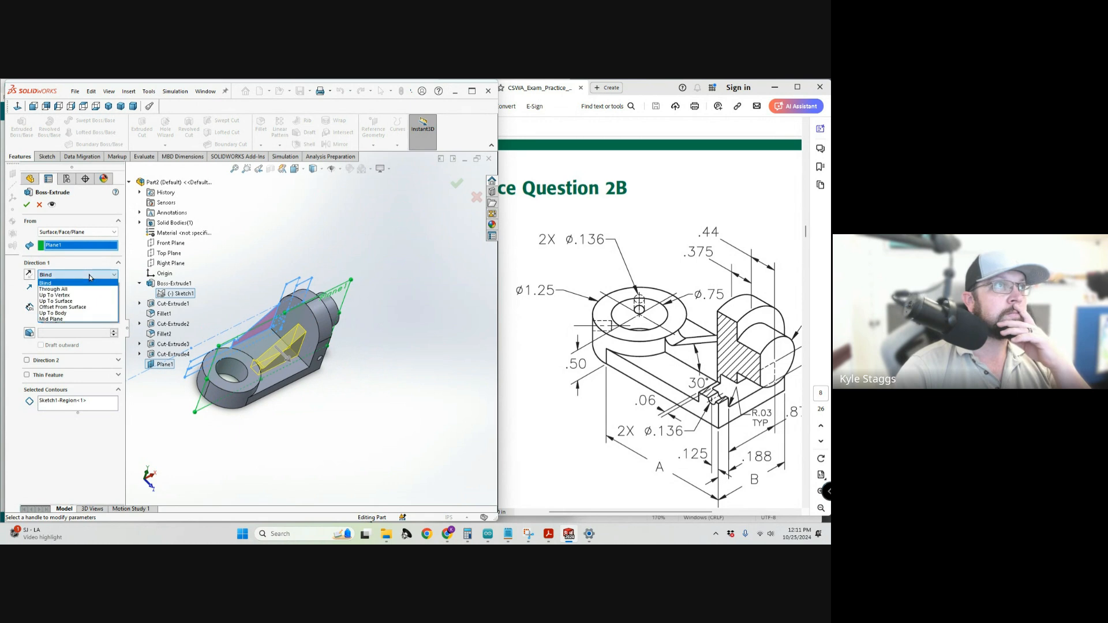
click(86, 319)
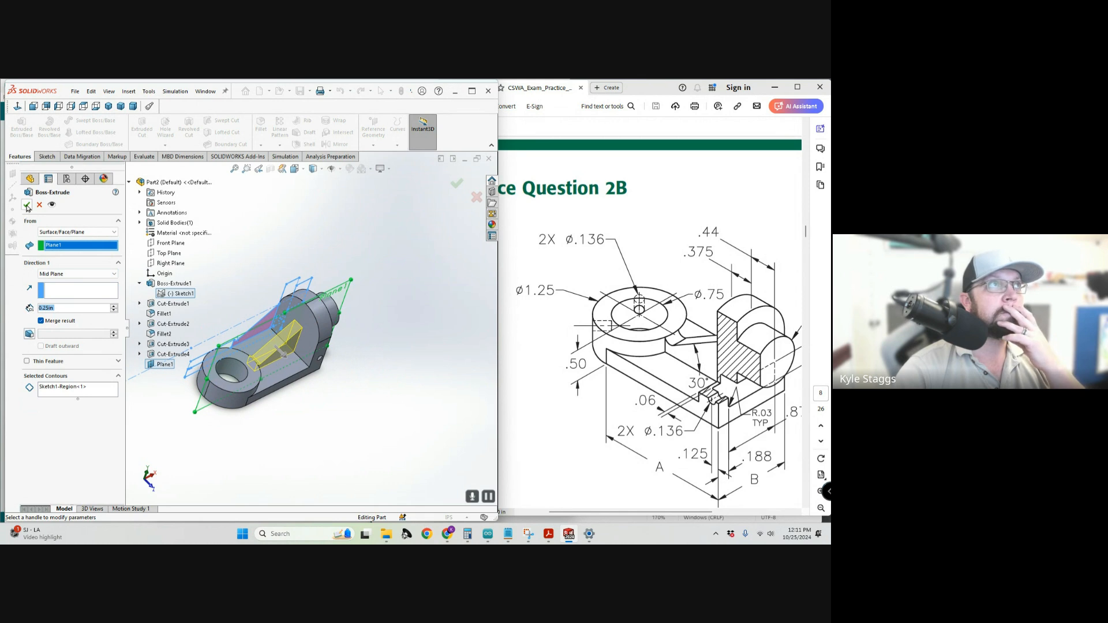
Try to create the rib as a 0.25 in Mid Plane extrusion starting from Plane1.
middle_drag(296, 346, 273, 390)
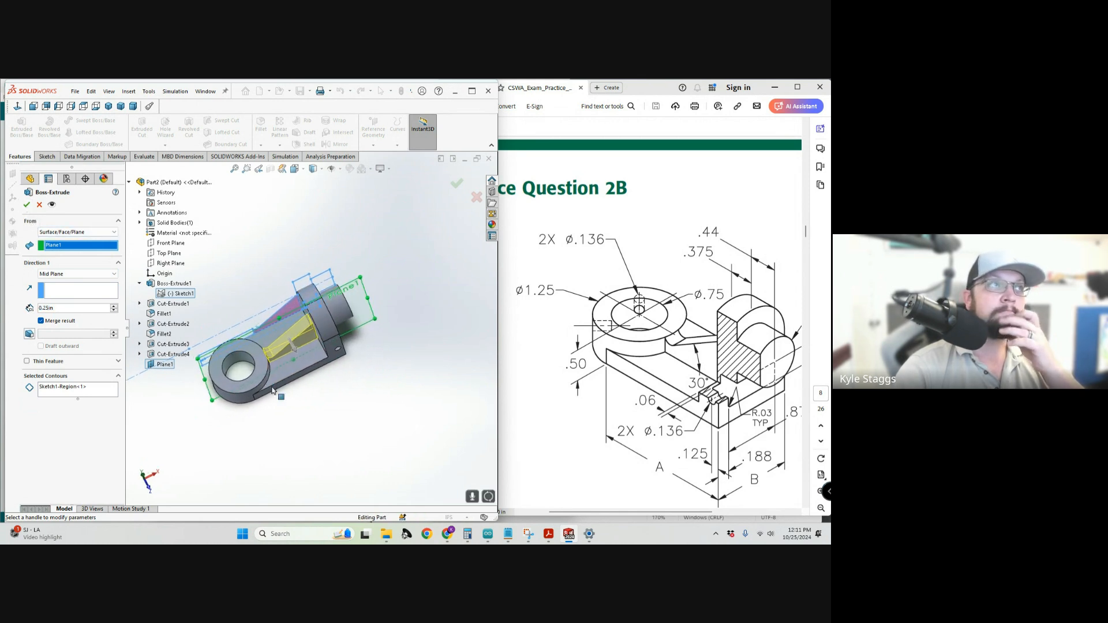
click(28, 205)
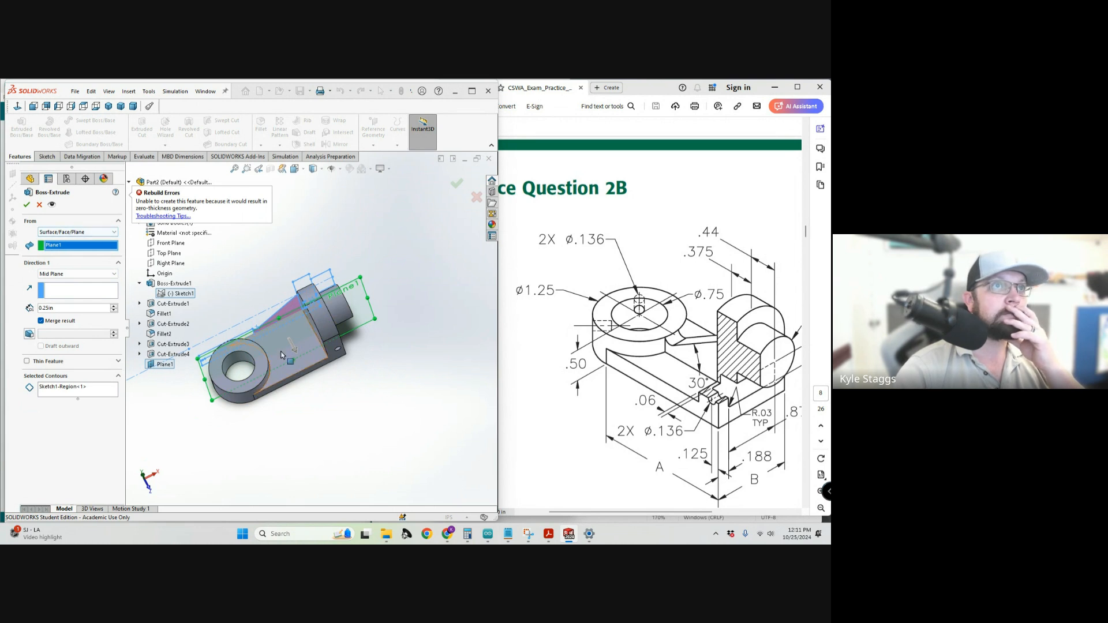
mouse_move(266, 346)
middle_down()
mouse_move(318, 338)
mouse_move(274, 356)
middle_up()
scroll(275, 356, down, 8)
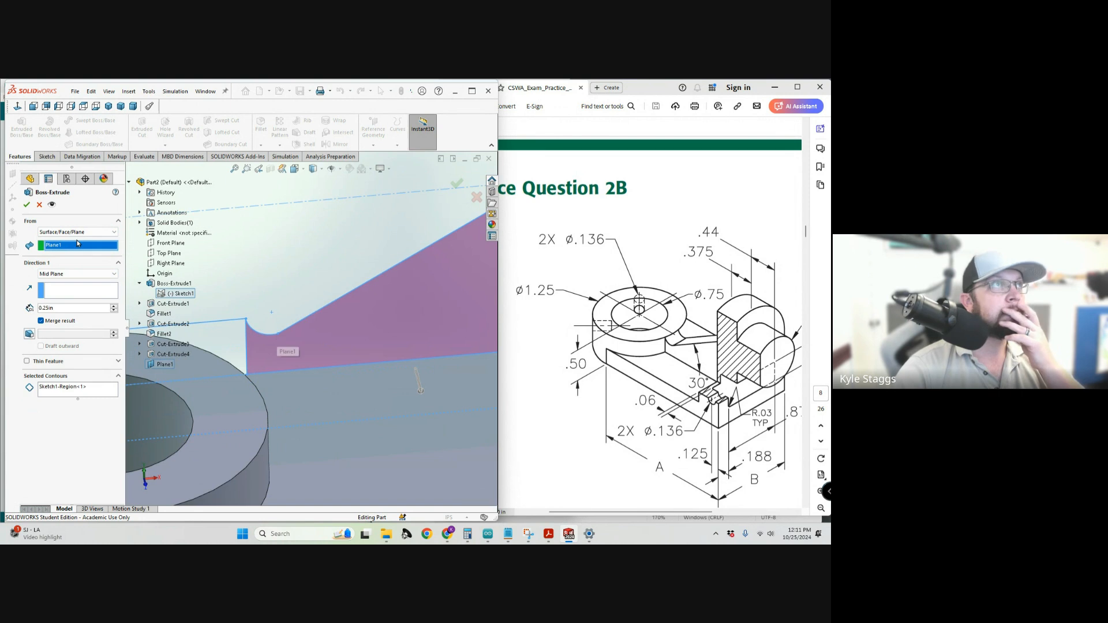
click(39, 205)
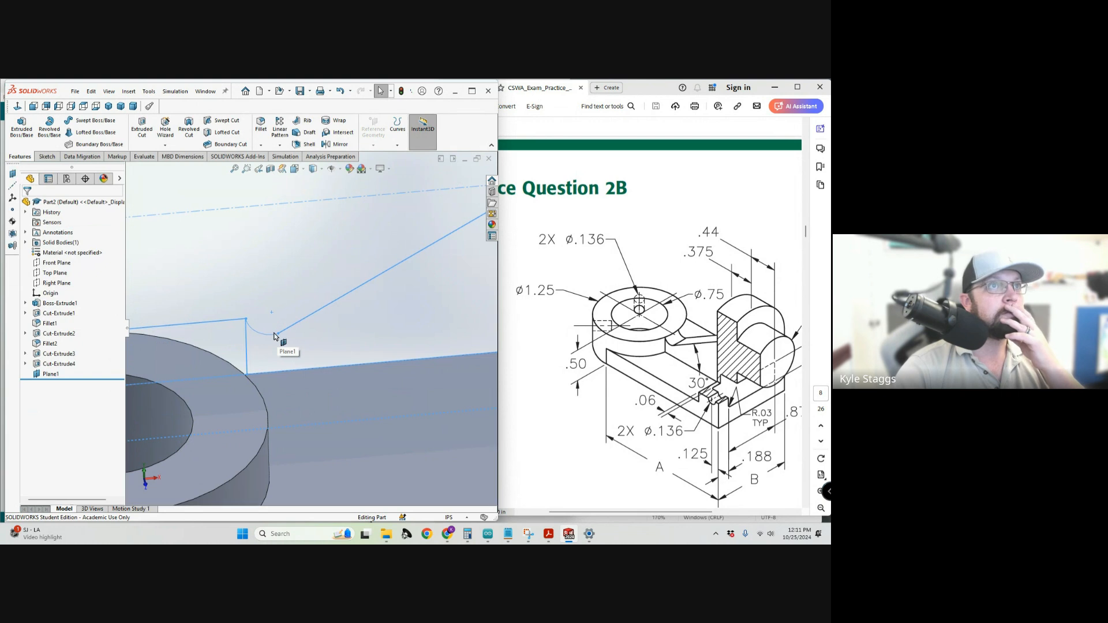
Reopen Sketch1 of Boss-Extrude1 and delete the 0.10 radius arc between the ring profile and the sloped rib line.
click(46, 157)
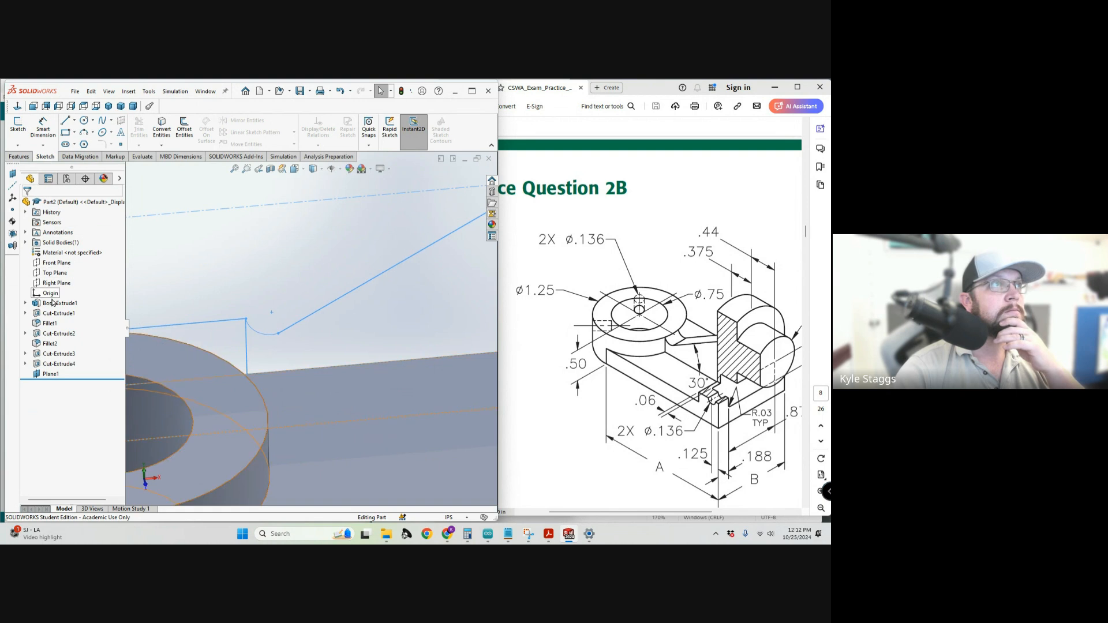
click(26, 304)
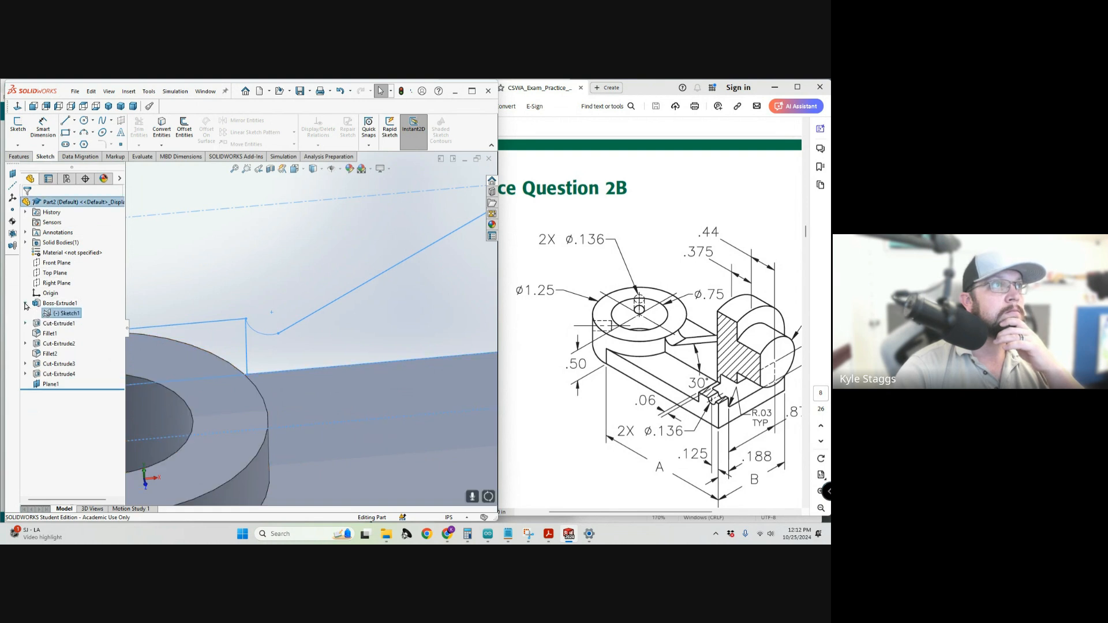
right_click(69, 318)
click(75, 287)
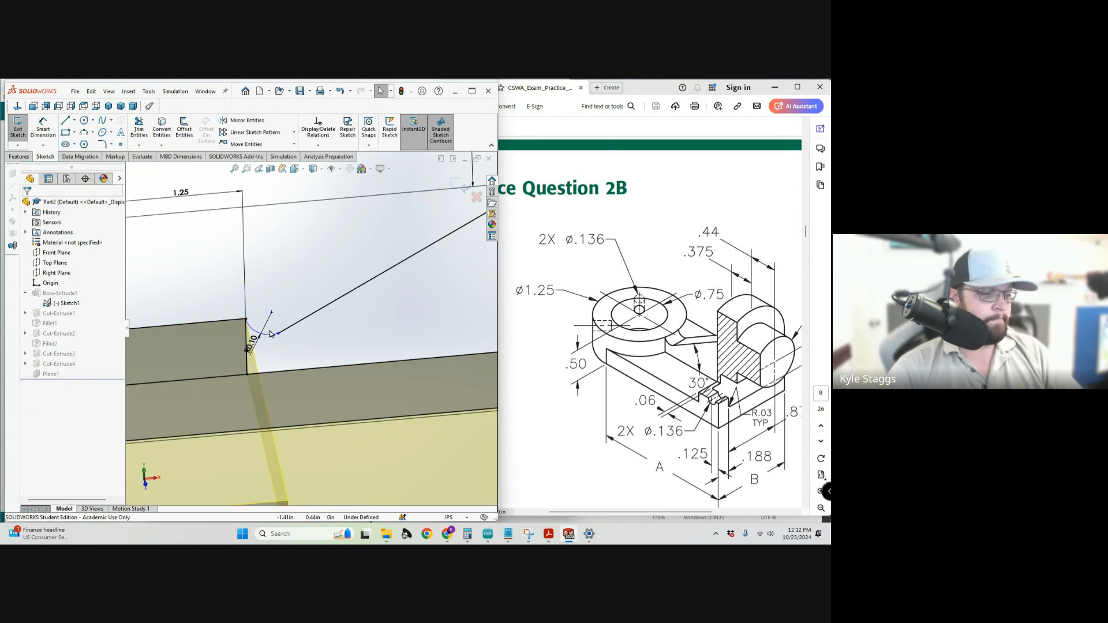
scroll(273, 336, up, 3)
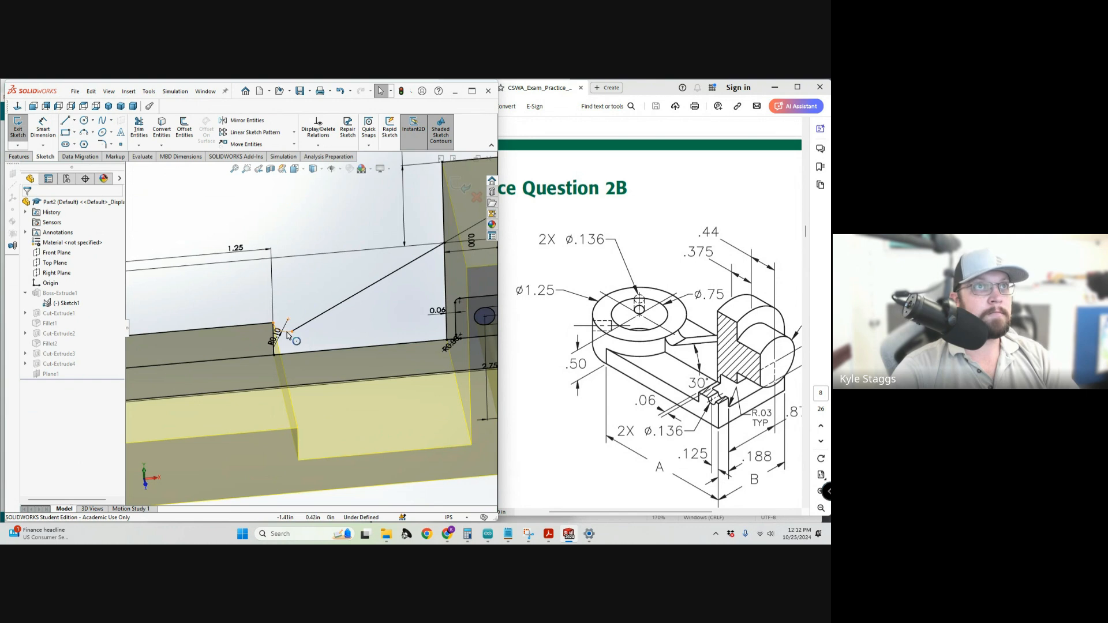
click(286, 334)
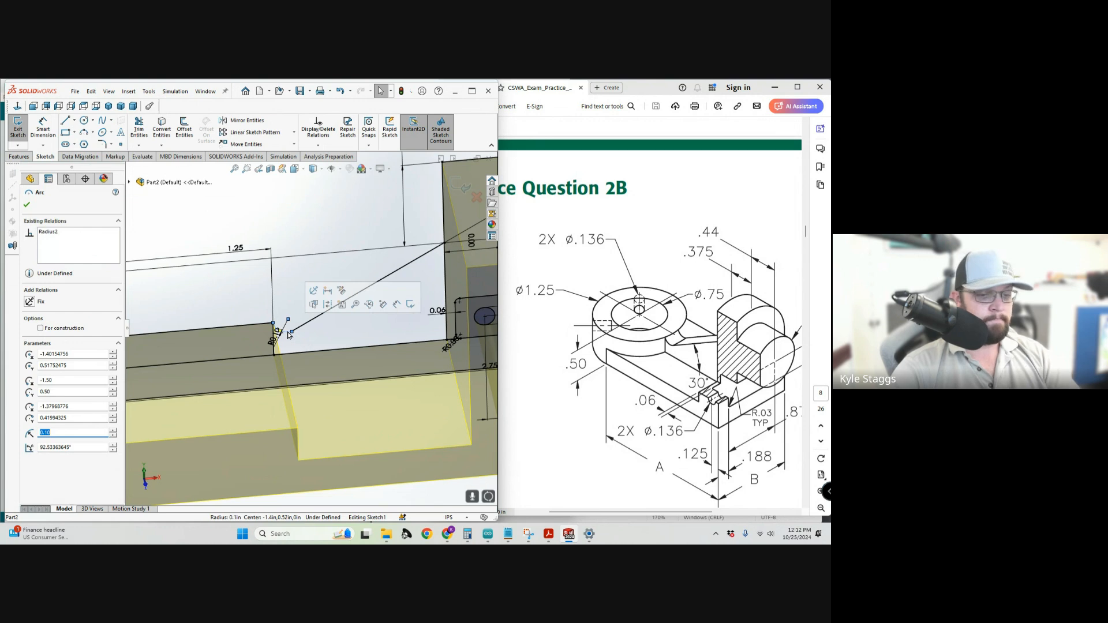
key(Delete)
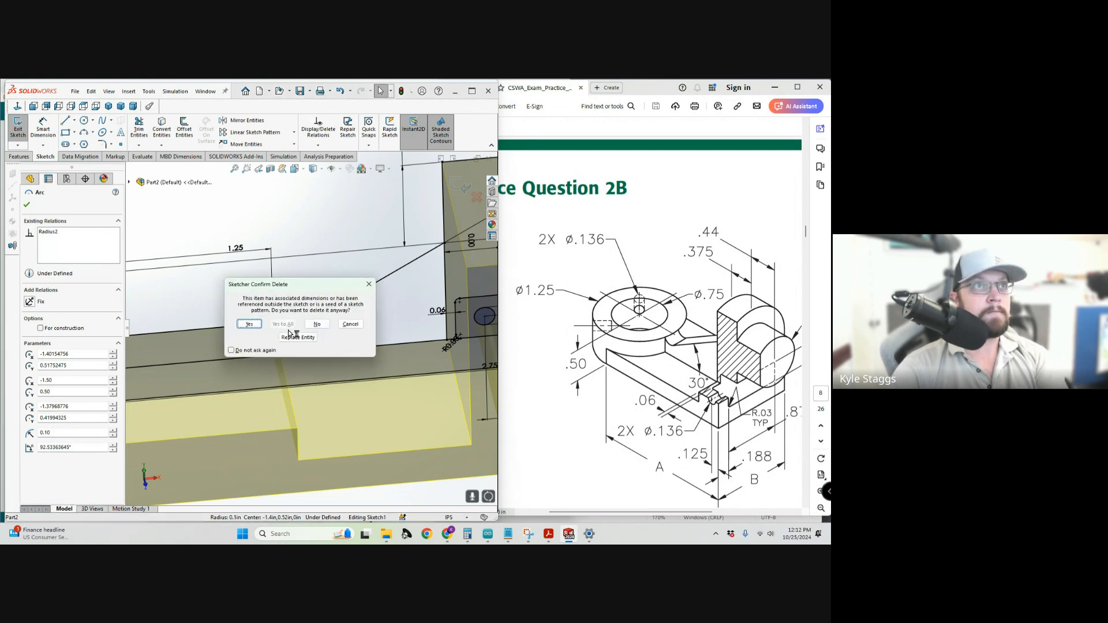
click(250, 325)
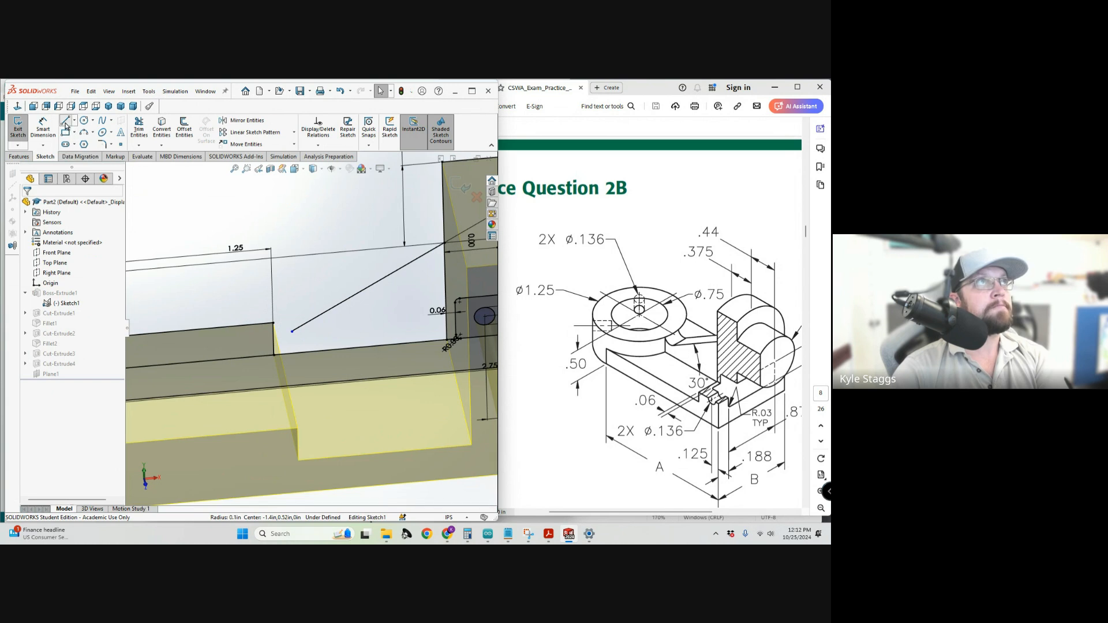
Draw a short line from the sloped rib line's lower end to the midpoint of the ring profile's vertical edge, and exit the sketch.
key(l)
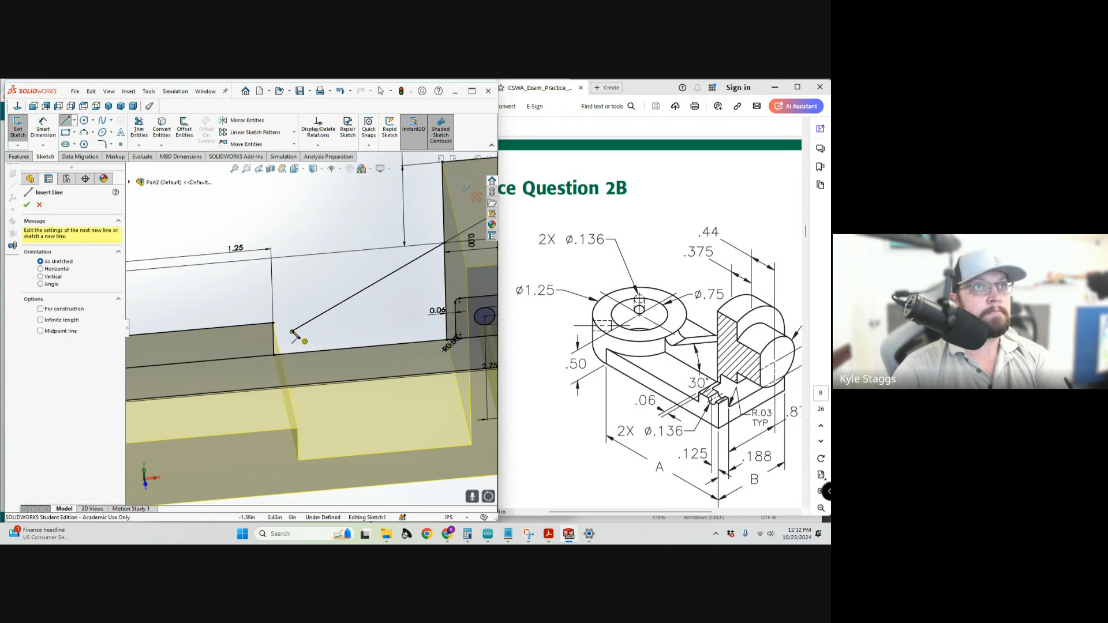
click(292, 333)
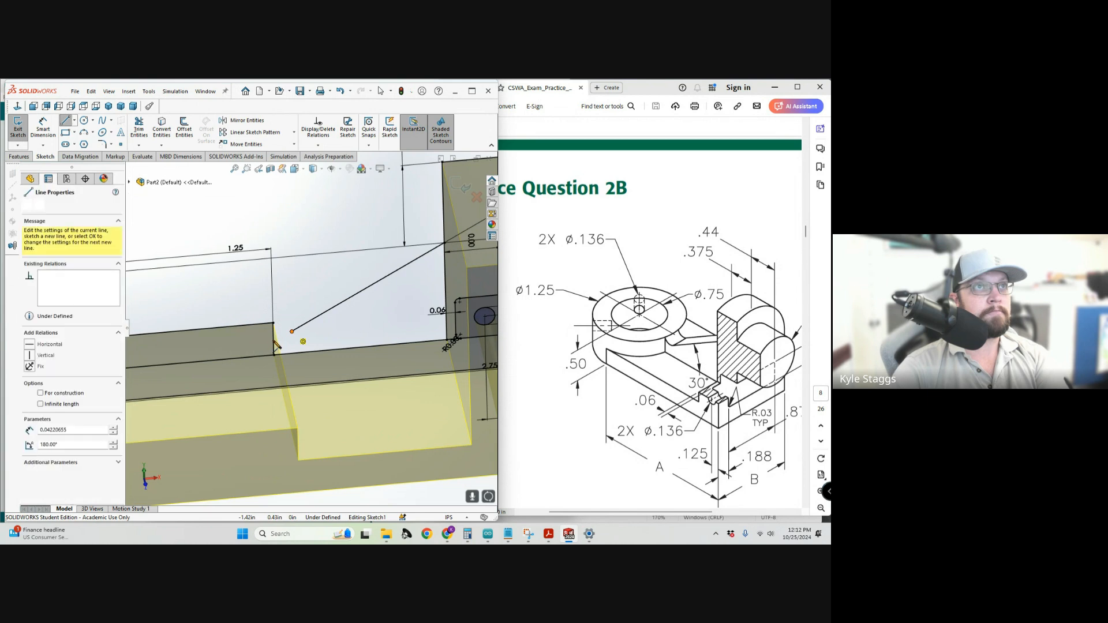
click(273, 339)
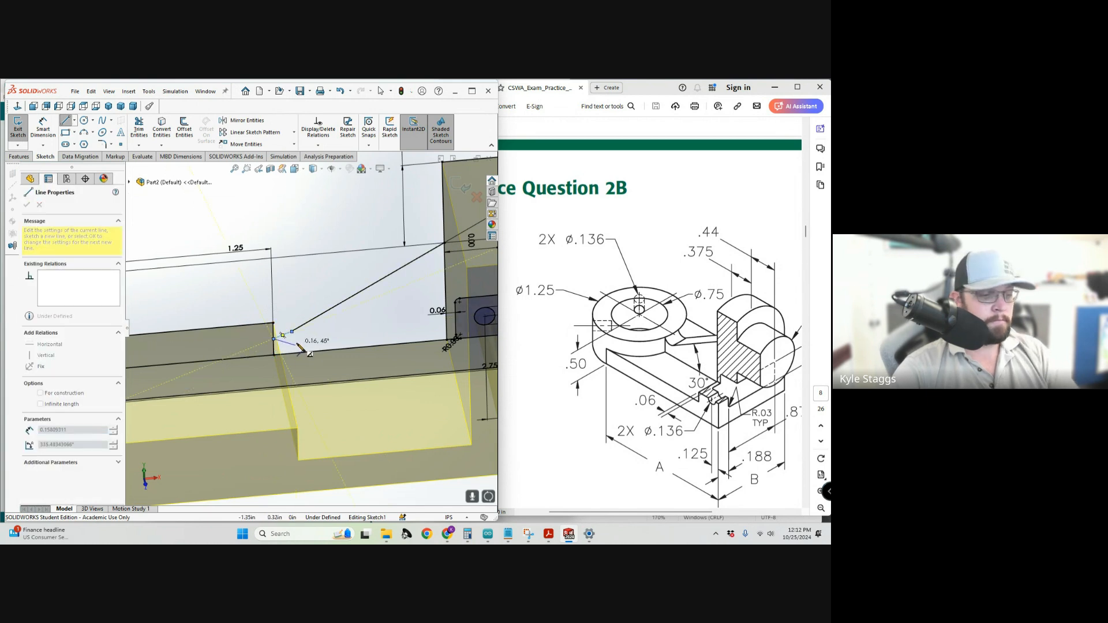
key(Escape)
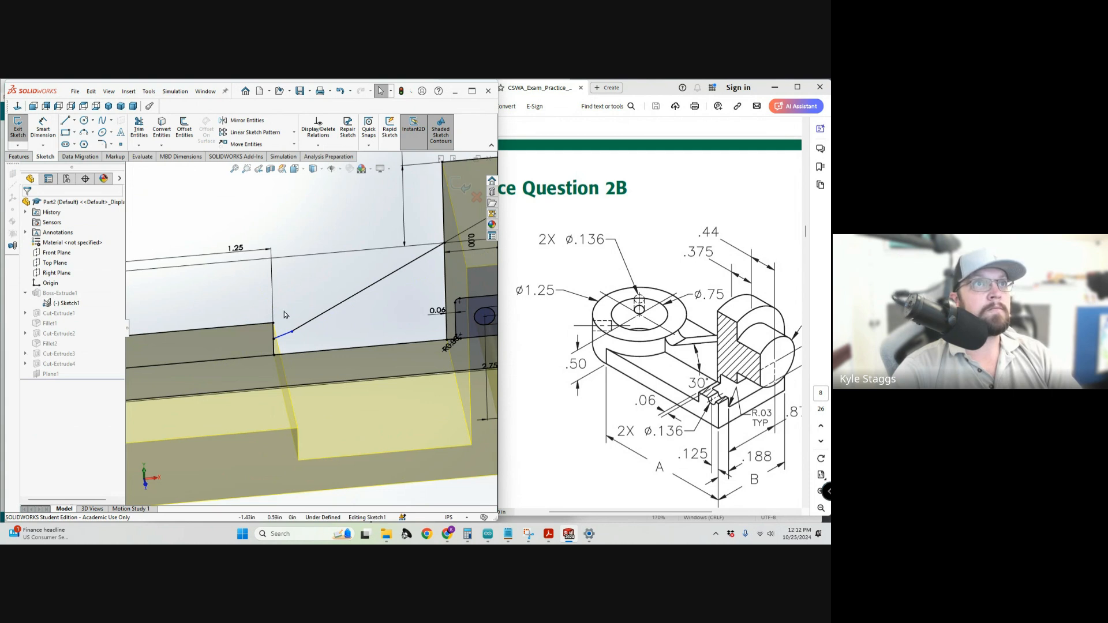
scroll(284, 314, up, 2)
scroll(286, 316, up, 2)
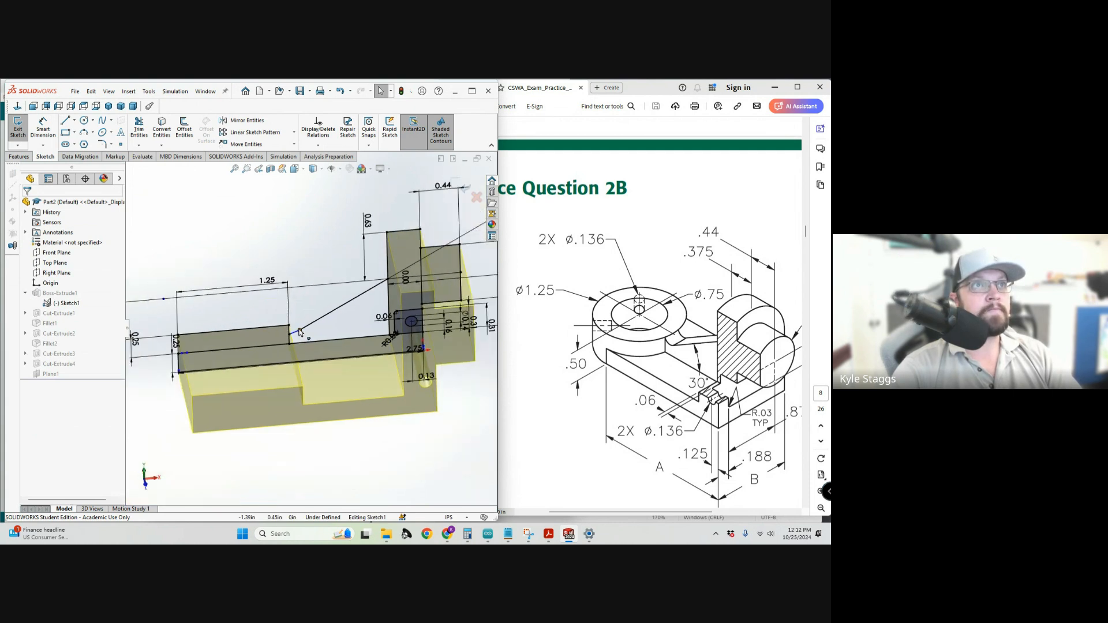
click(22, 132)
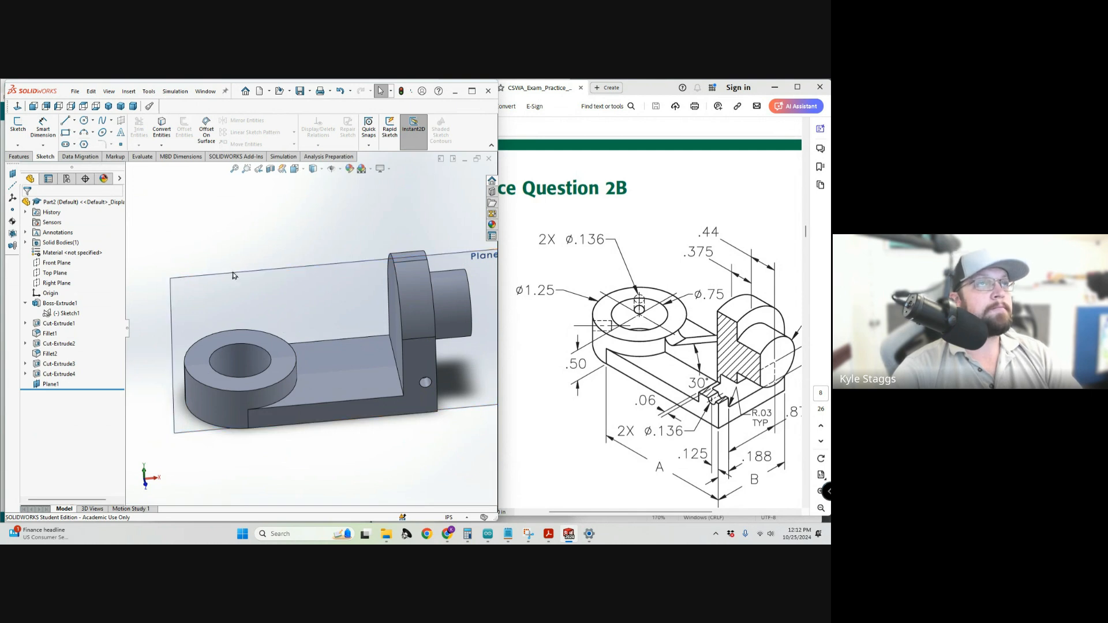
Reopen Sketch1 and delete the midpoint relation at the short line's end on the ring profile's vertical edge.
click(59, 312)
click(64, 285)
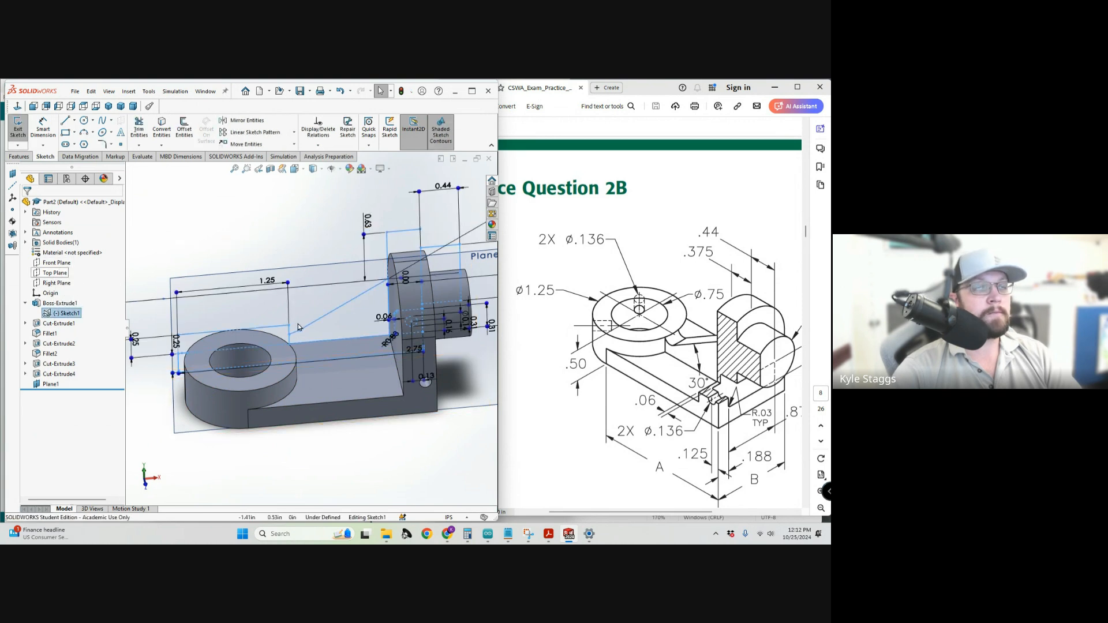
scroll(295, 332, down, 5)
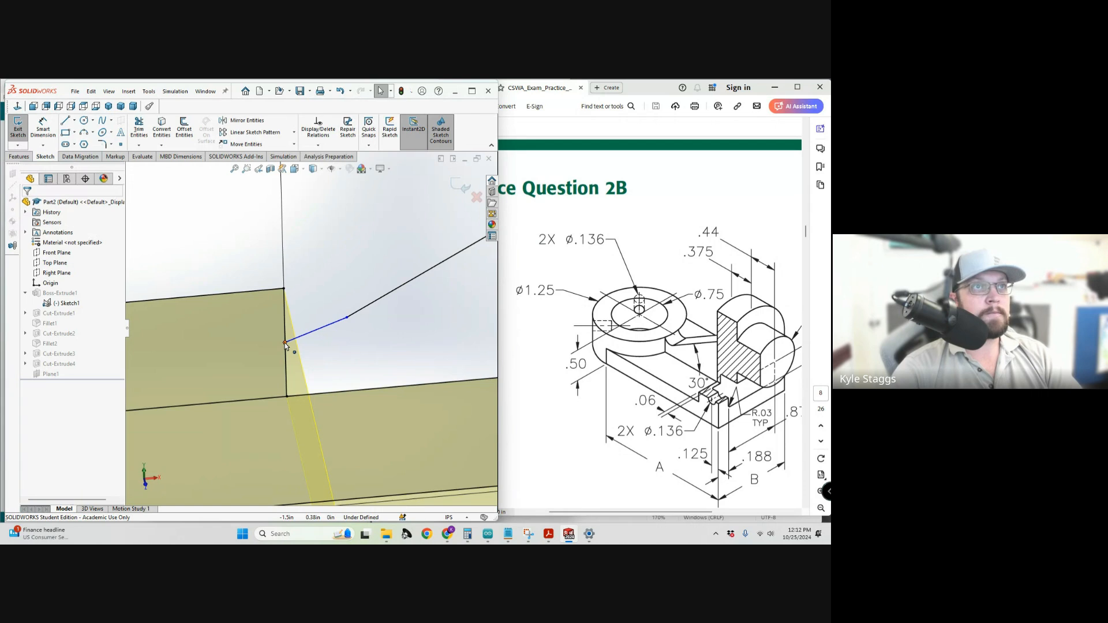
scroll(285, 345, up, 3)
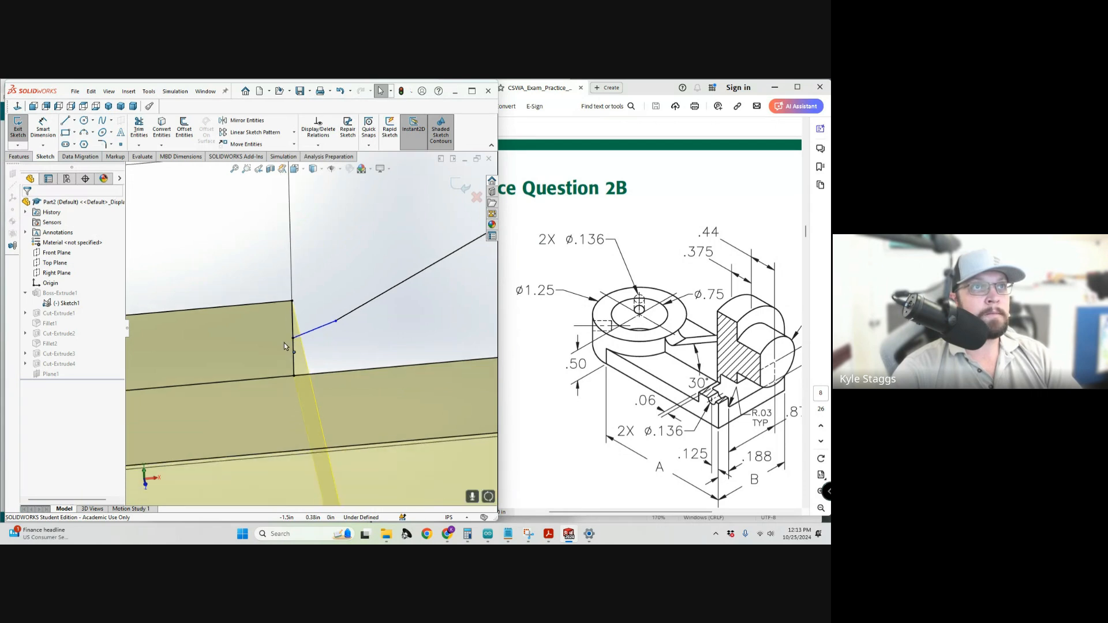
scroll(284, 346, down, 3)
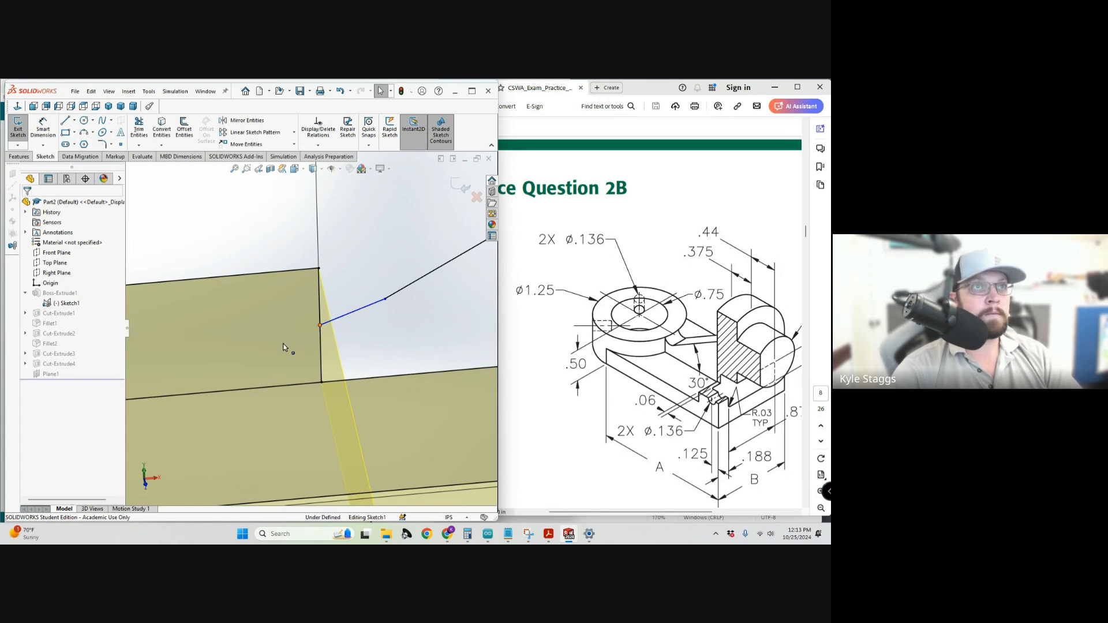
scroll(314, 328, up, 2)
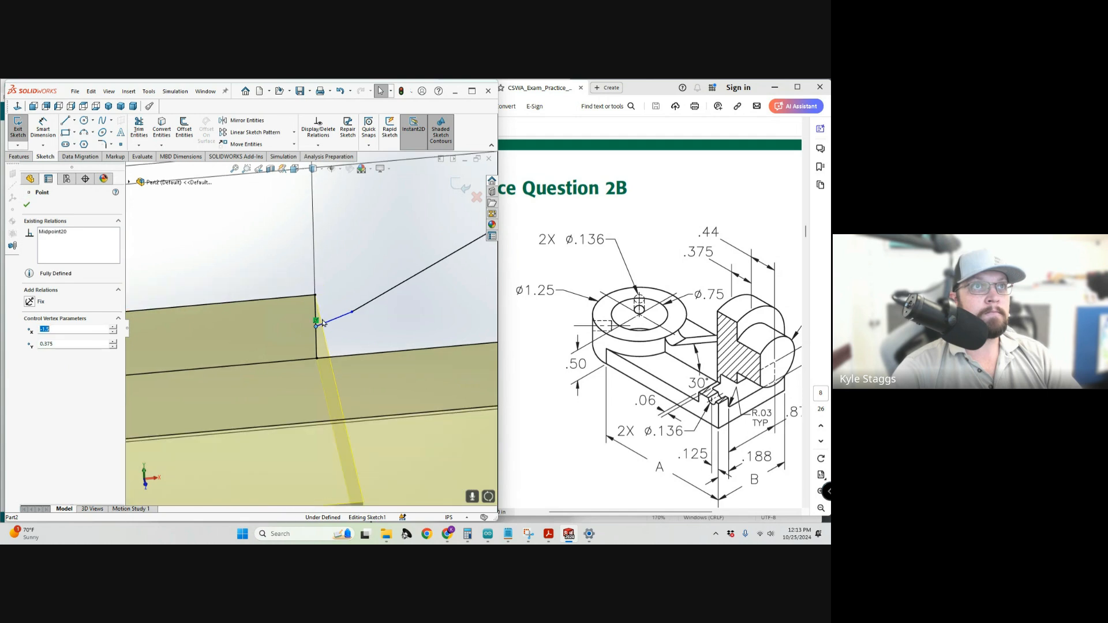
right_click(318, 321)
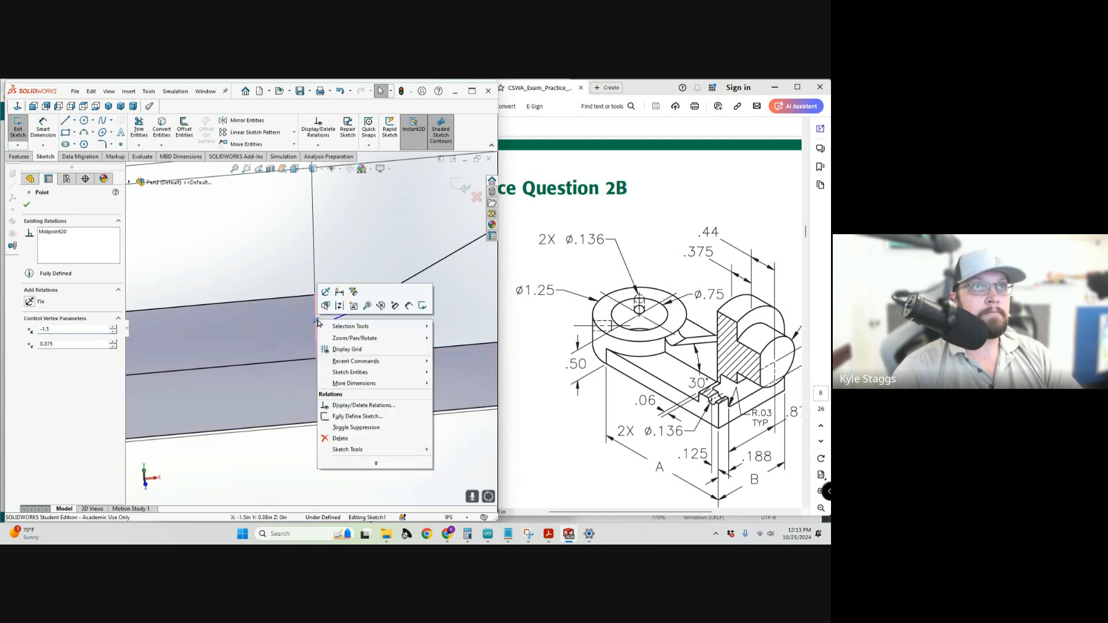
click(352, 441)
Move the short line's free end inside the ring profile, to about X -1.53, Y 0.34 in.
scroll(316, 325, down, 4)
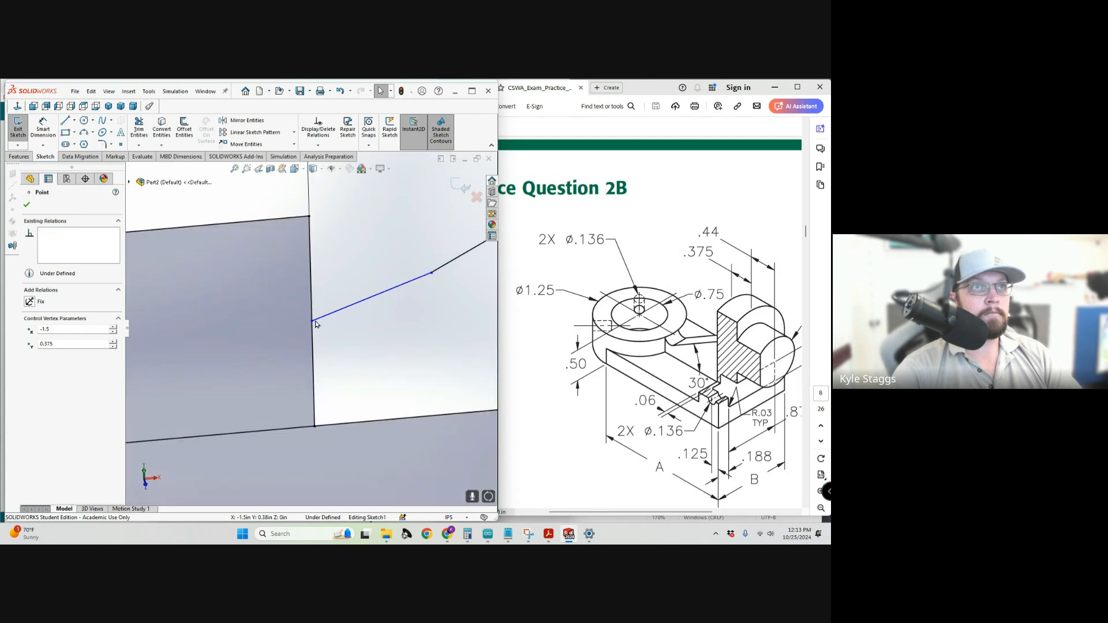
click(315, 321)
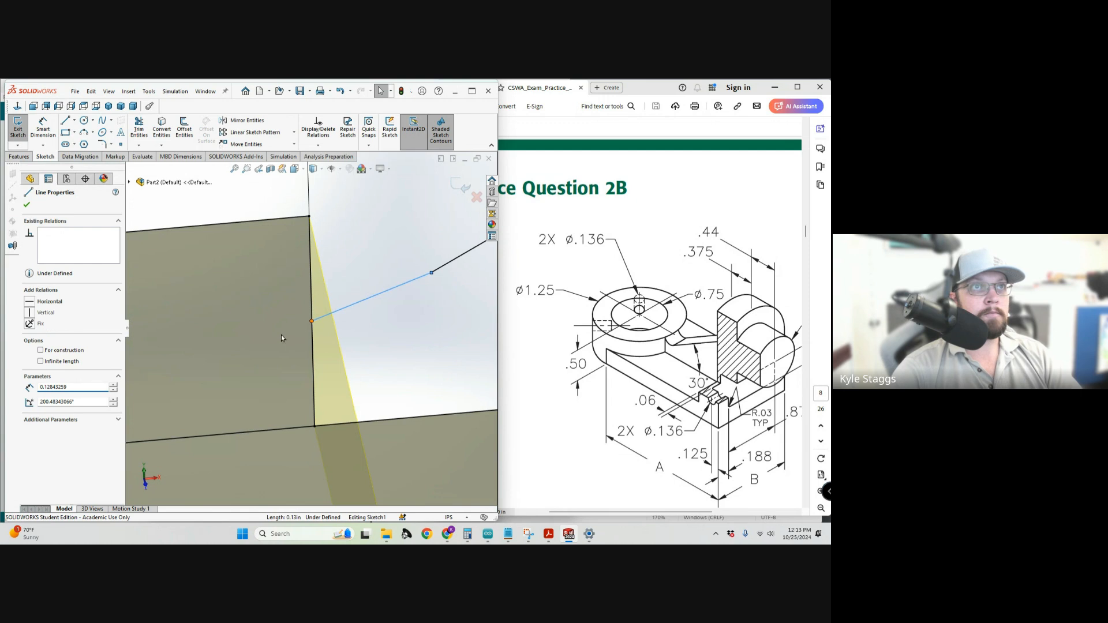
mouse_move(312, 321)
mouse_down()
mouse_move(281, 334)
mouse_move(282, 352)
mouse_up()
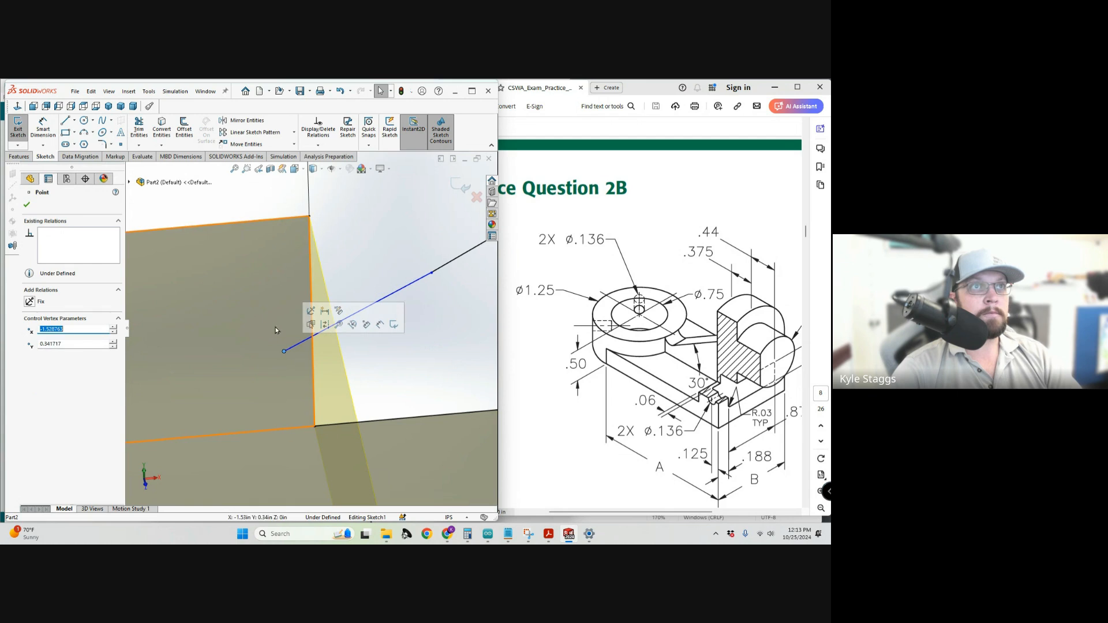
Draw a vertical line from the short line's end inside the ring profile down to the base's top line, and exit the sketch.
scroll(275, 319, up, 5)
scroll(276, 318, up, 2)
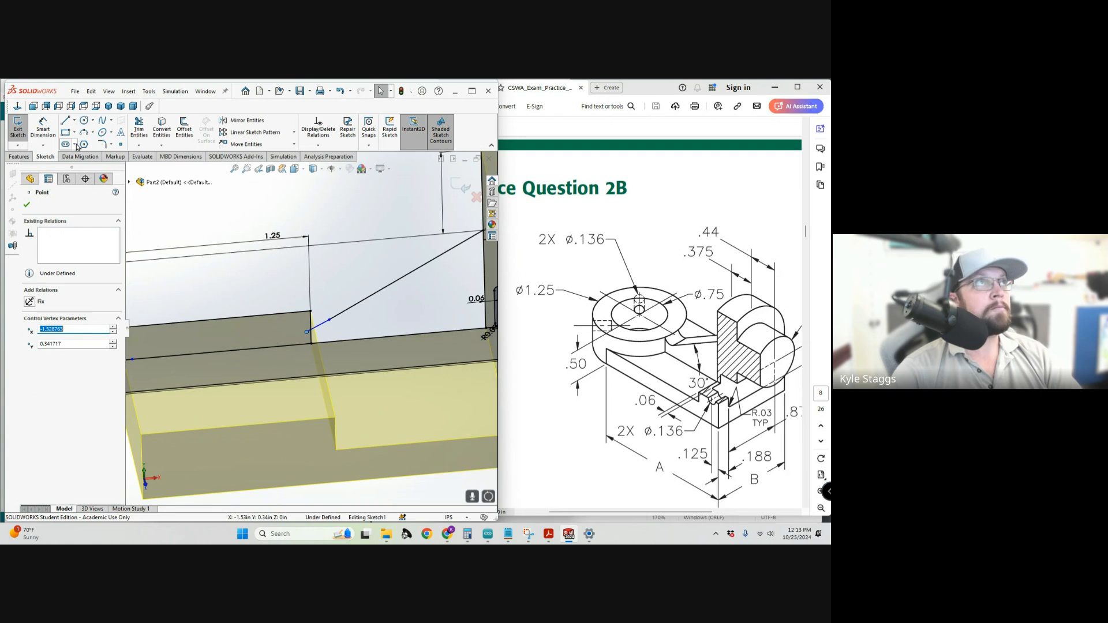
click(66, 121)
scroll(321, 294, down, 3)
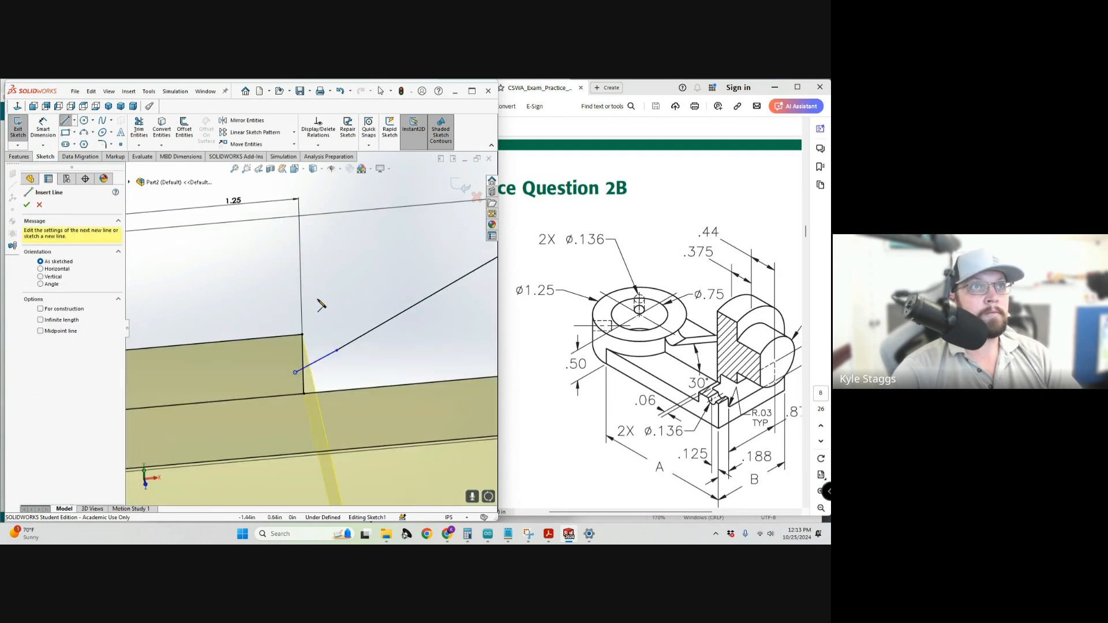
drag(296, 373, 296, 394)
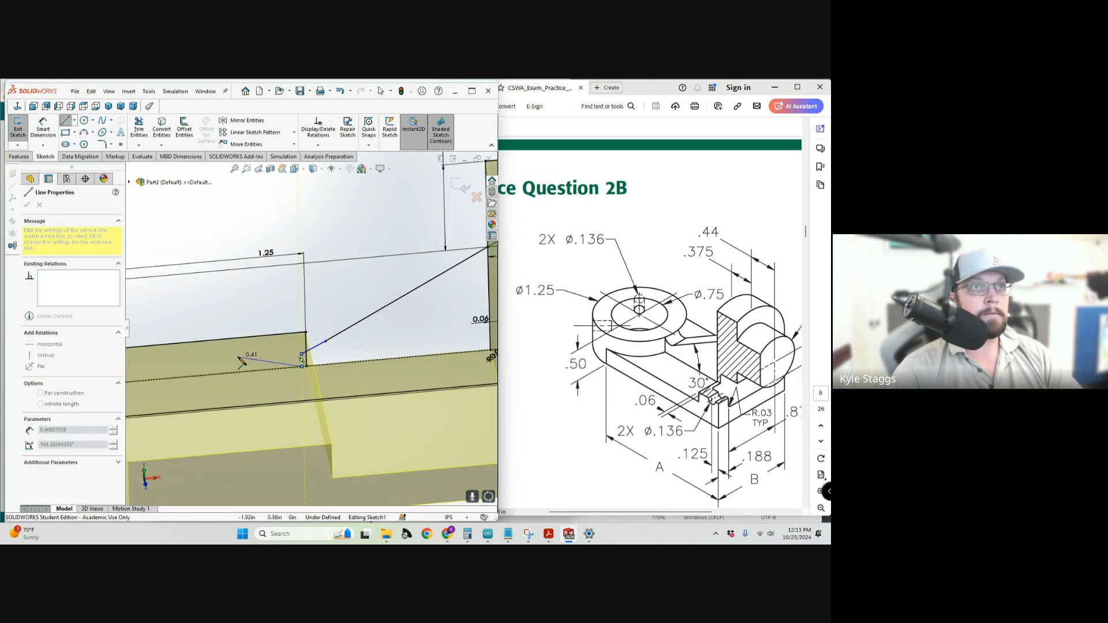
scroll(250, 382, up, 2)
key(Escape)
scroll(254, 315, up, 1)
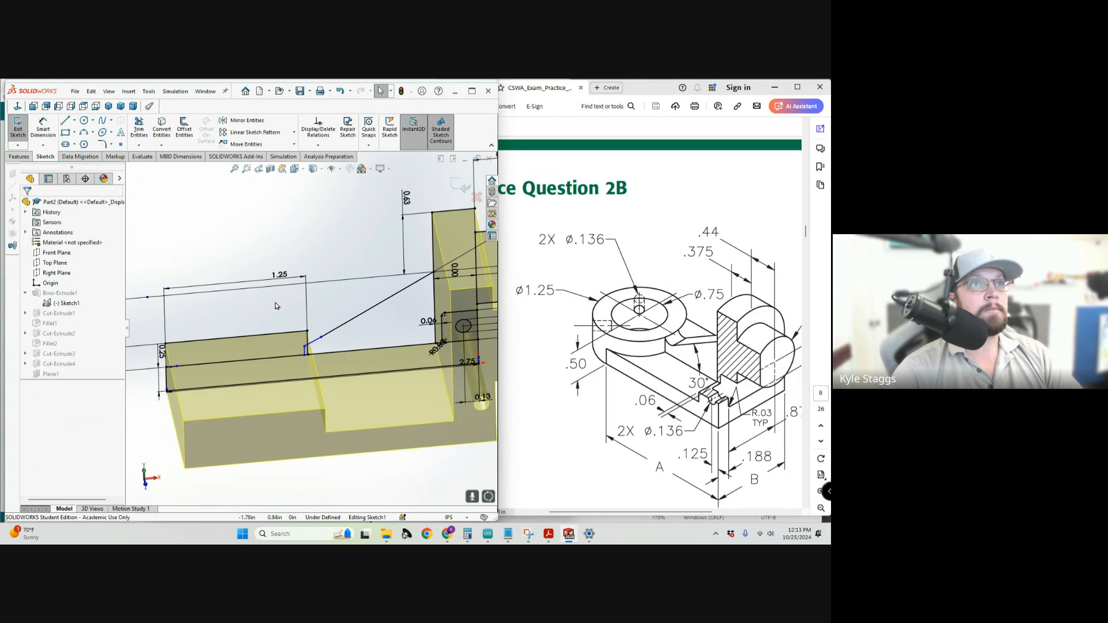
click(22, 135)
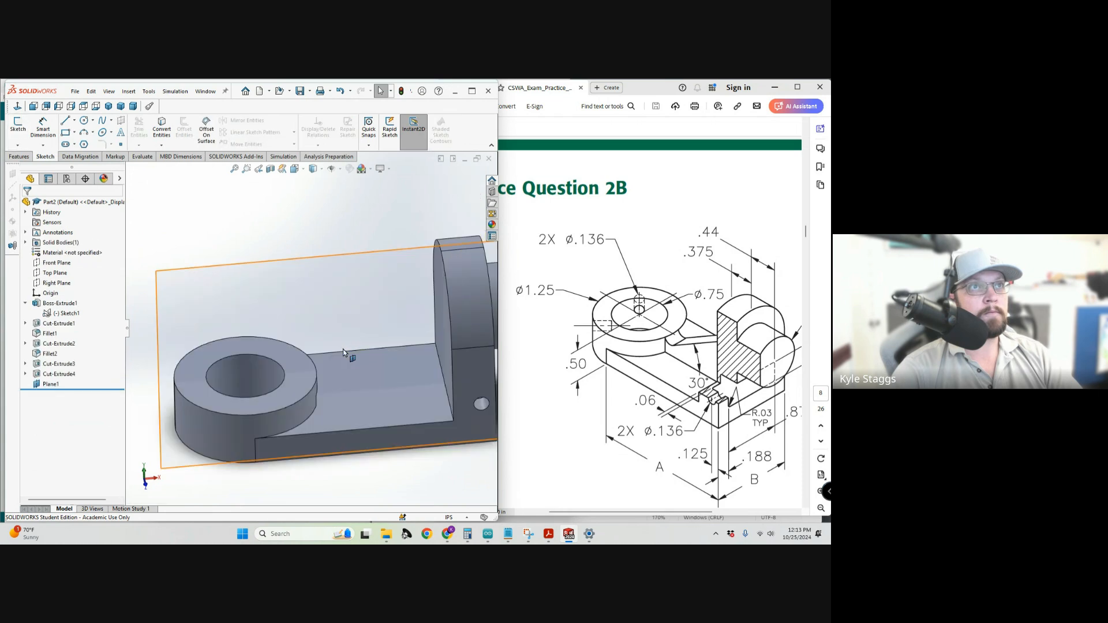
Edit the base extrusion and add the small region inside the ring profile's edge to its selected contours.
mouse_move(351, 364)
middle_down()
mouse_move(327, 361)
mouse_move(335, 344)
middle_up()
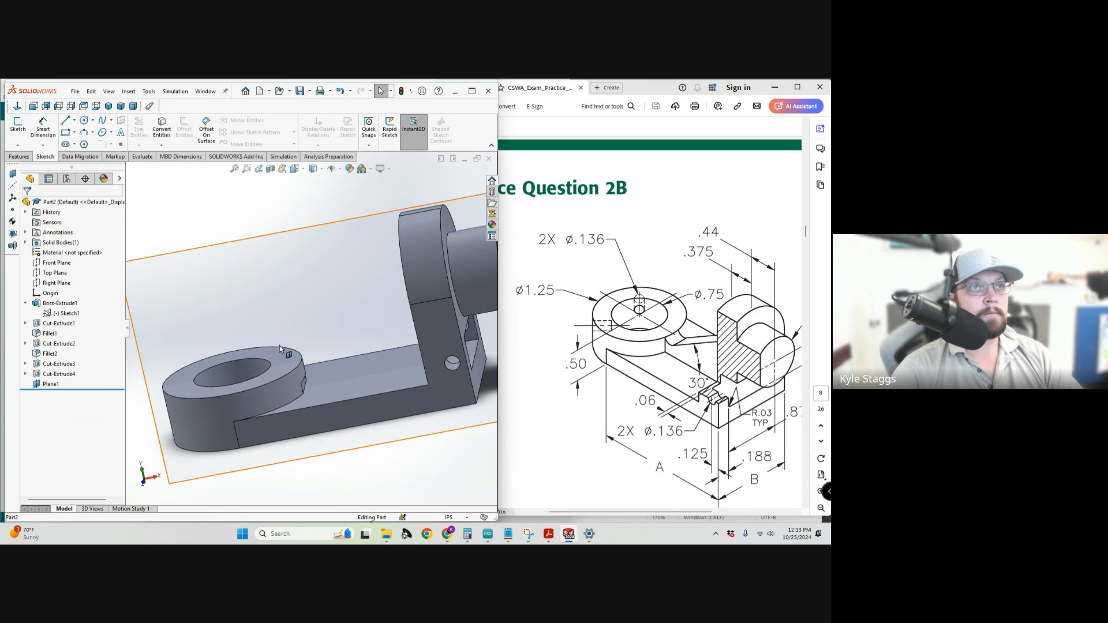
scroll(279, 345, down, 5)
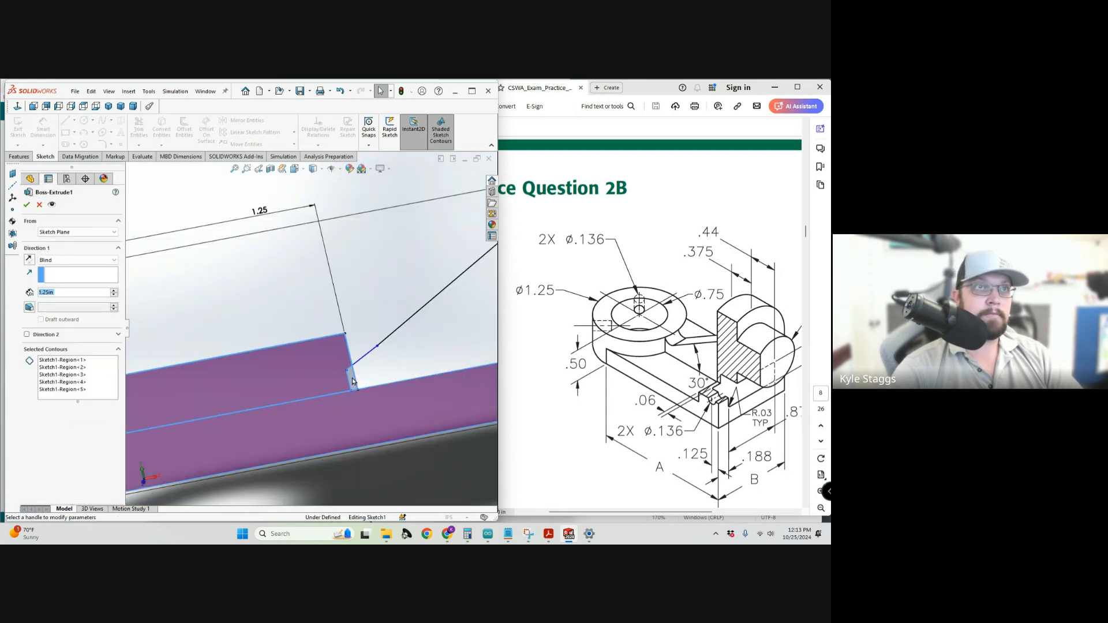
click(98, 397)
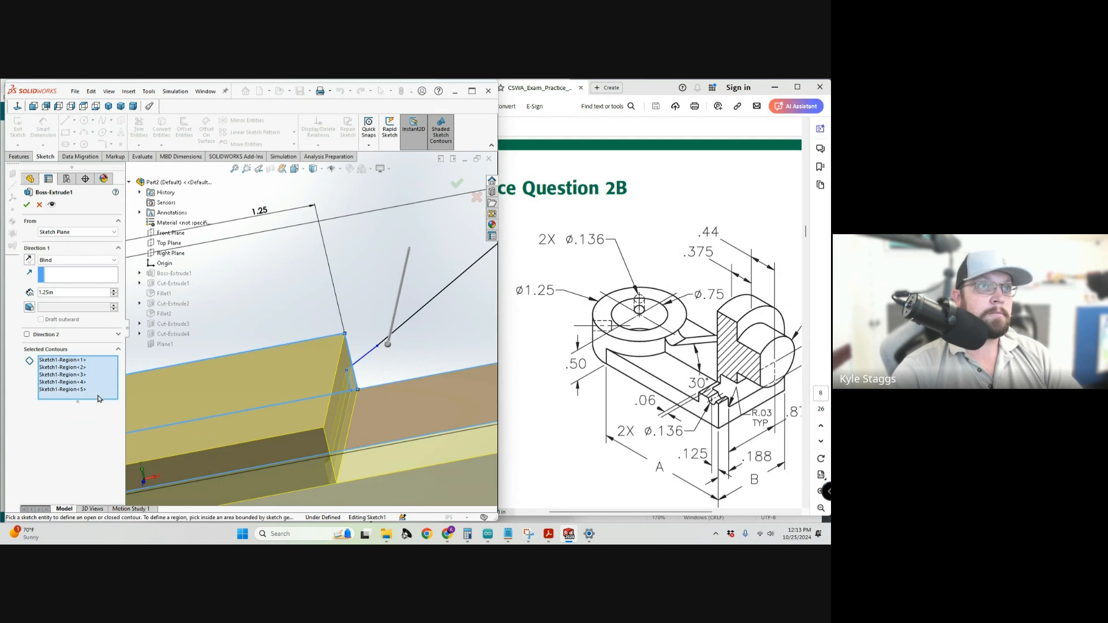
click(295, 371)
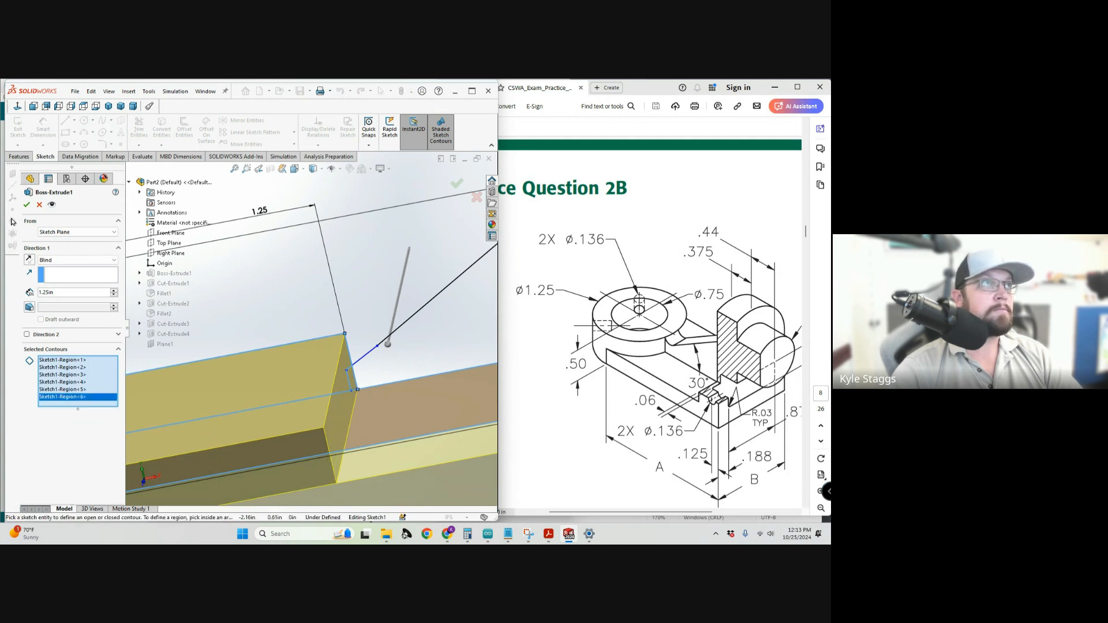
click(26, 204)
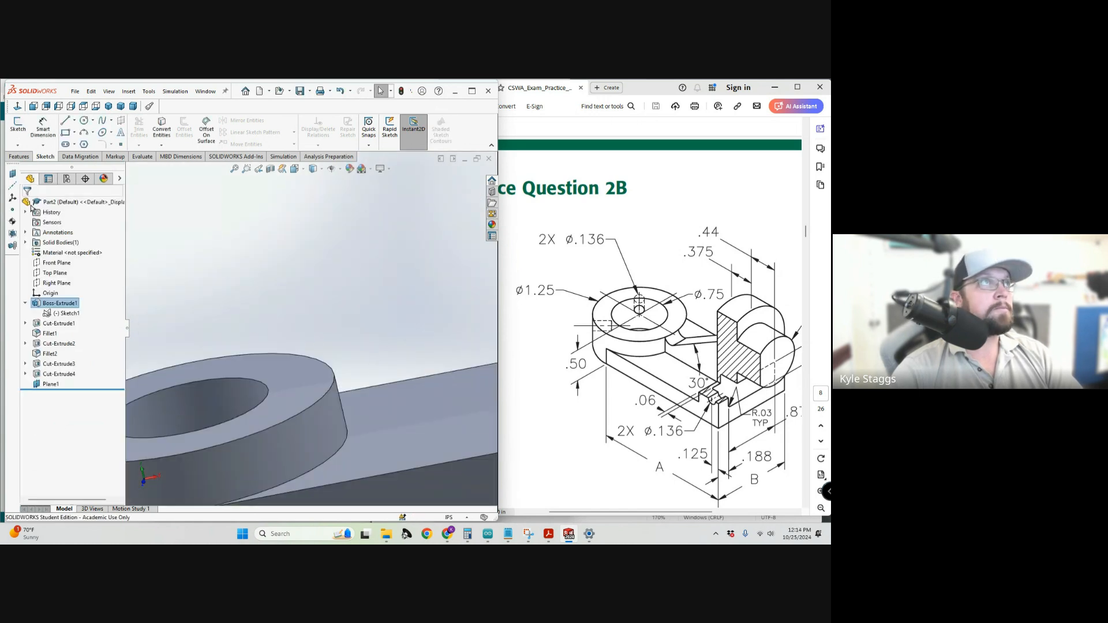
Start an Extruded Boss from Sketch1 and select the triangular rib region and the small adjoining region beside the ring as contours.
click(19, 157)
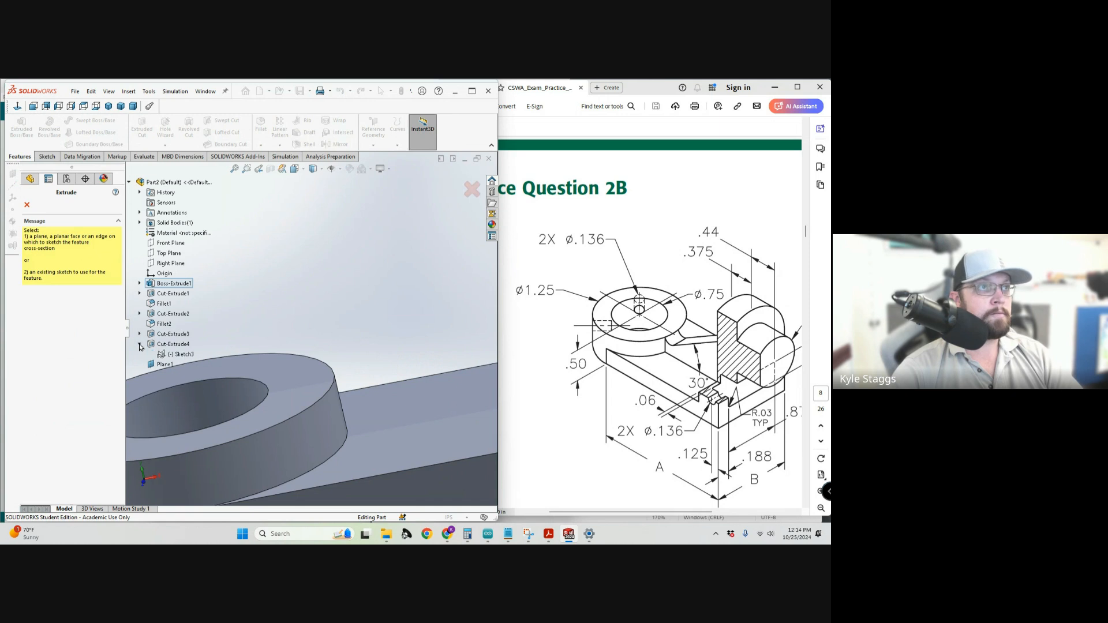
click(140, 283)
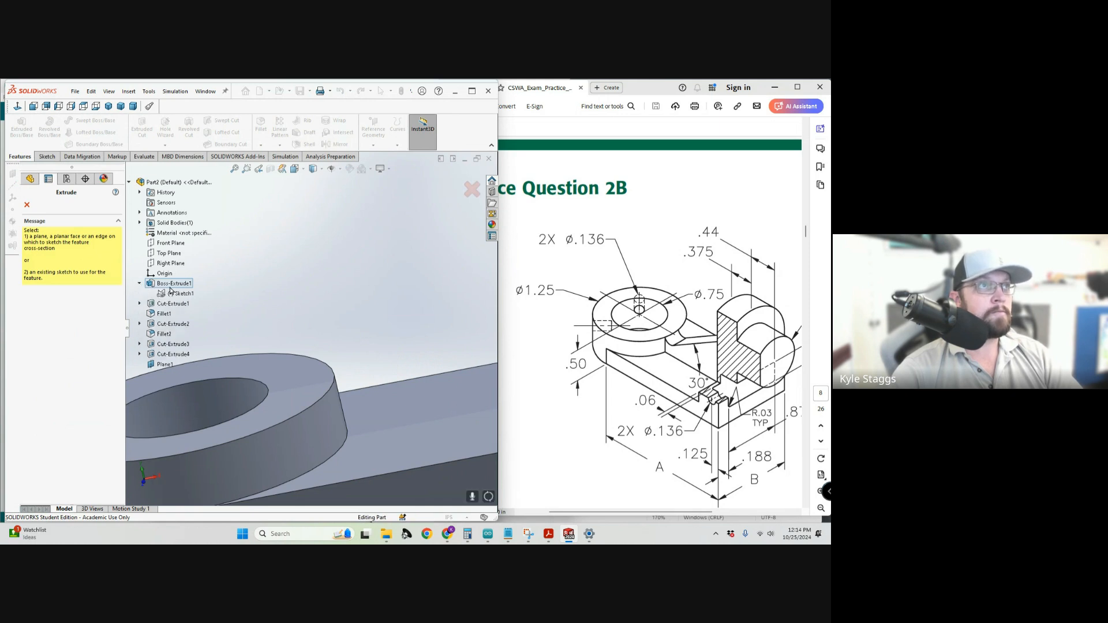
click(178, 294)
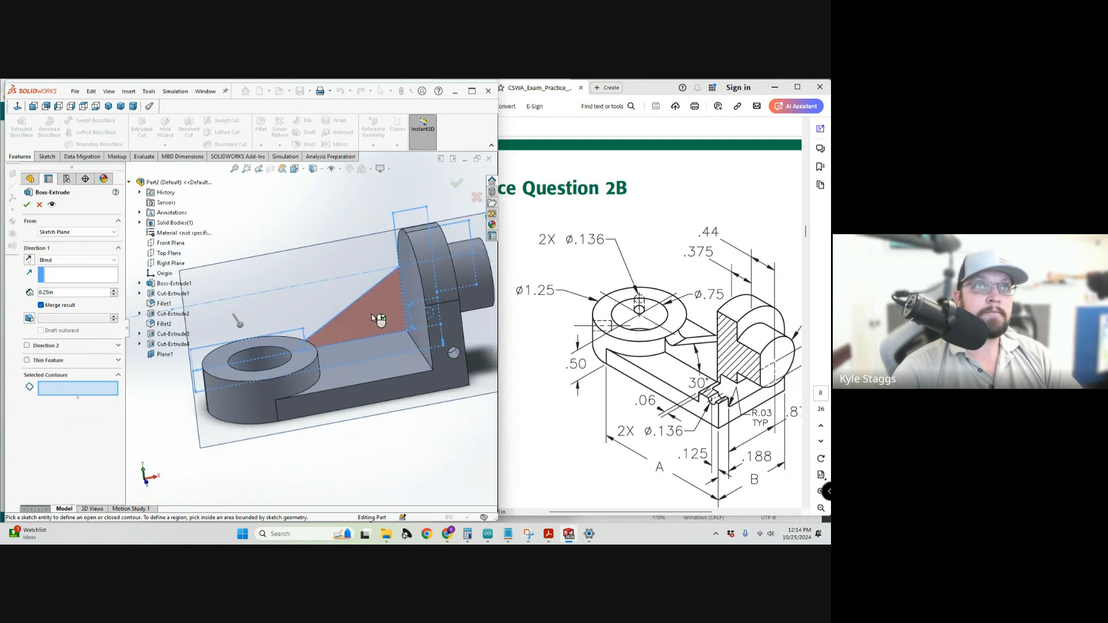
click(378, 319)
scroll(334, 347, up, 5)
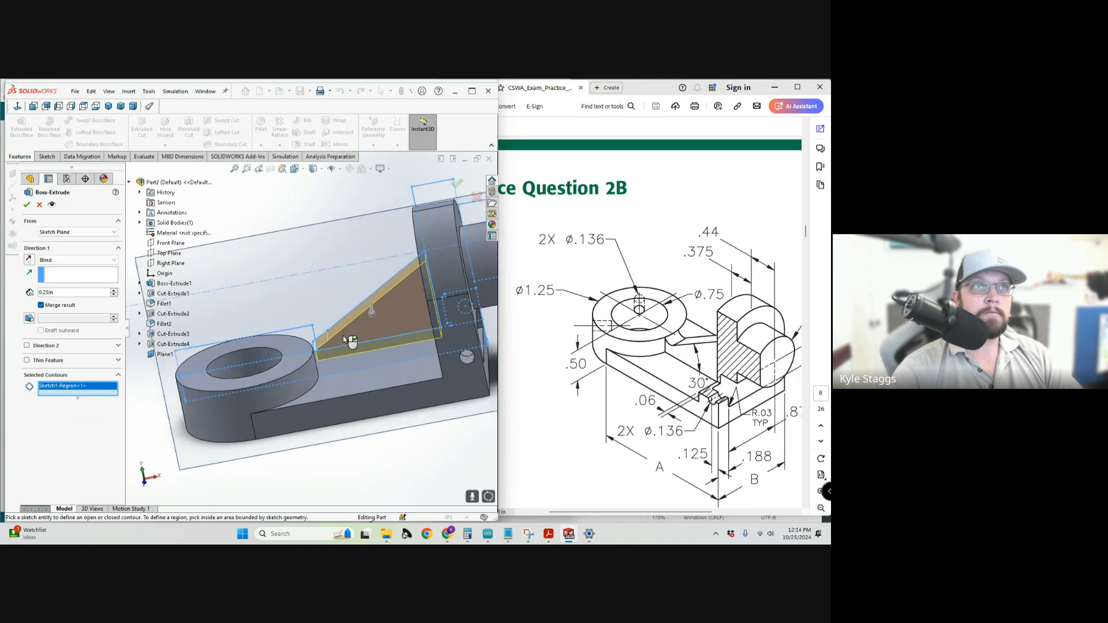
click(270, 351)
scroll(292, 353, down, 4)
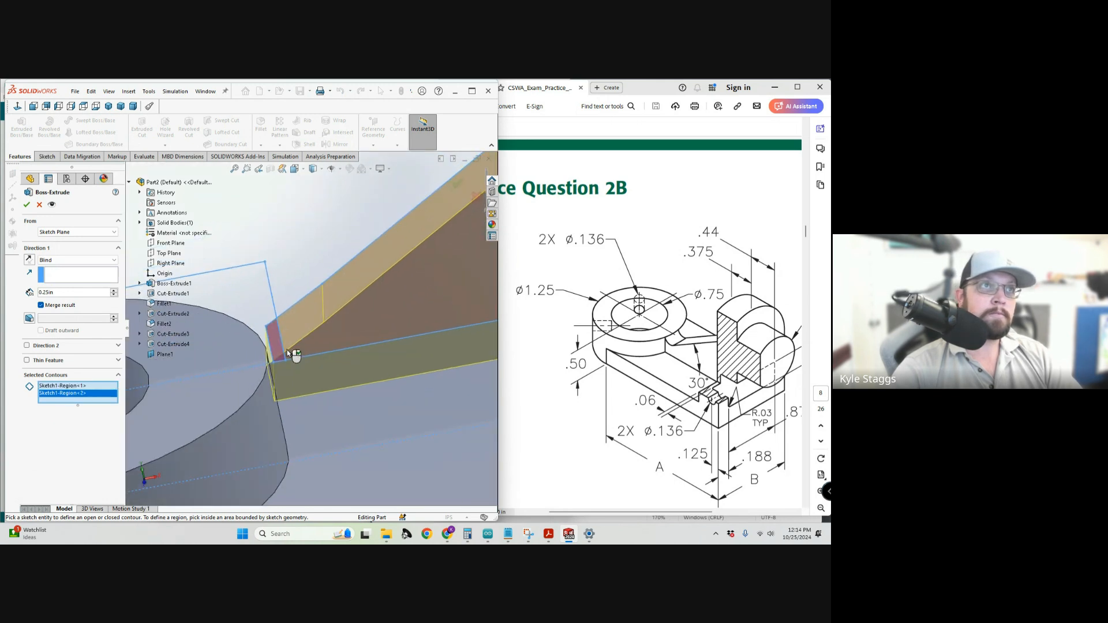
scroll(331, 335, down, 2)
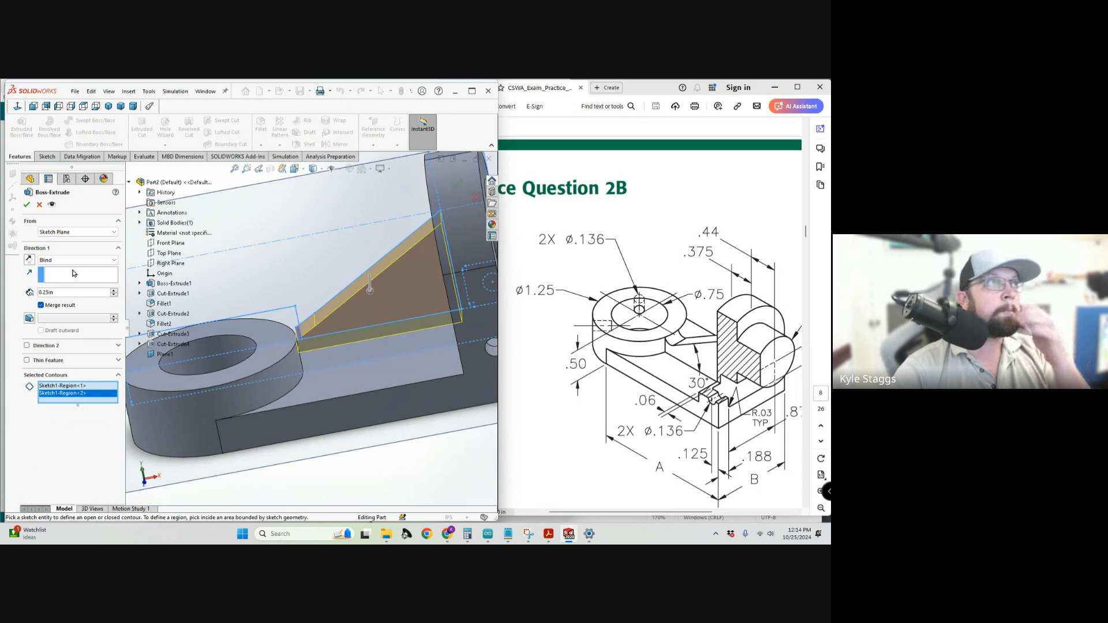
Extrude the rib contours from Plane1 using Mid Plane with a 0.25 in depth.
click(76, 233)
click(61, 246)
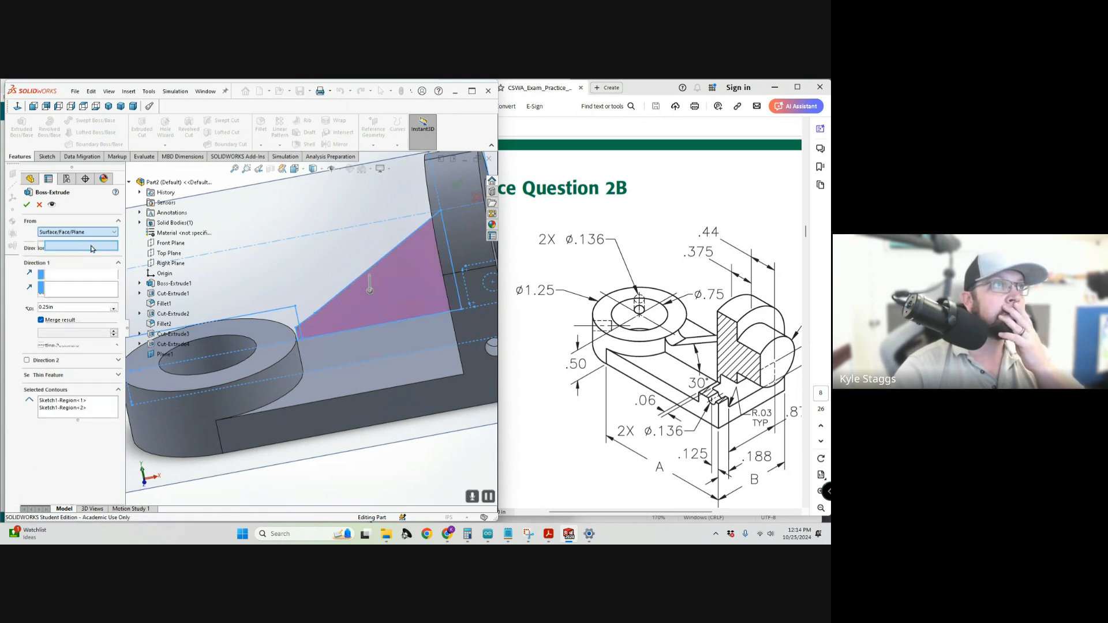
middle_drag(272, 272, 282, 267)
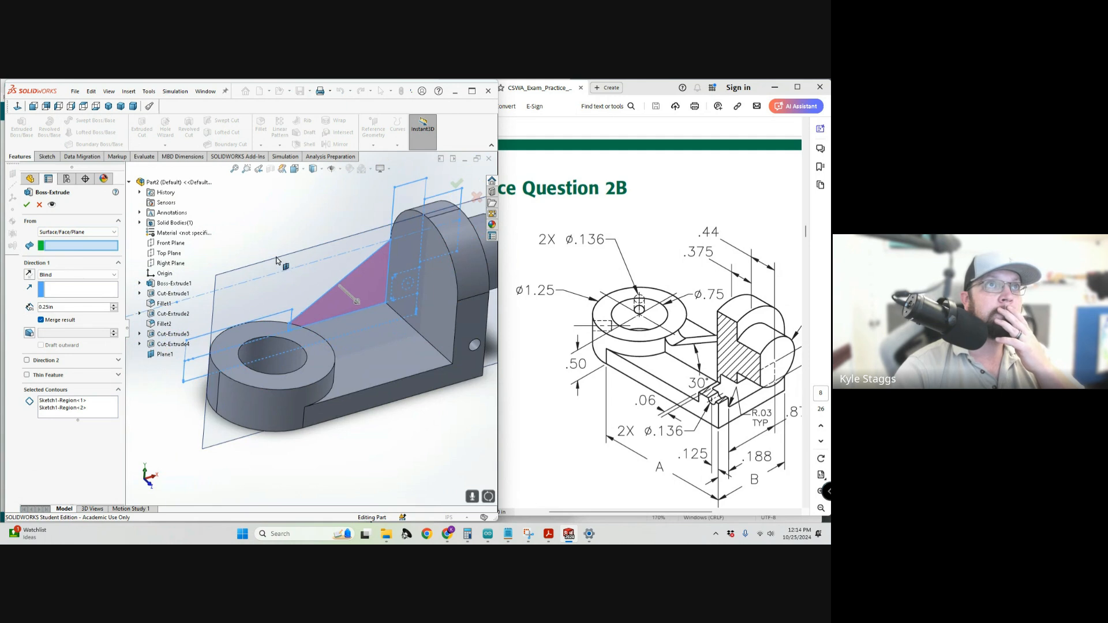
click(224, 271)
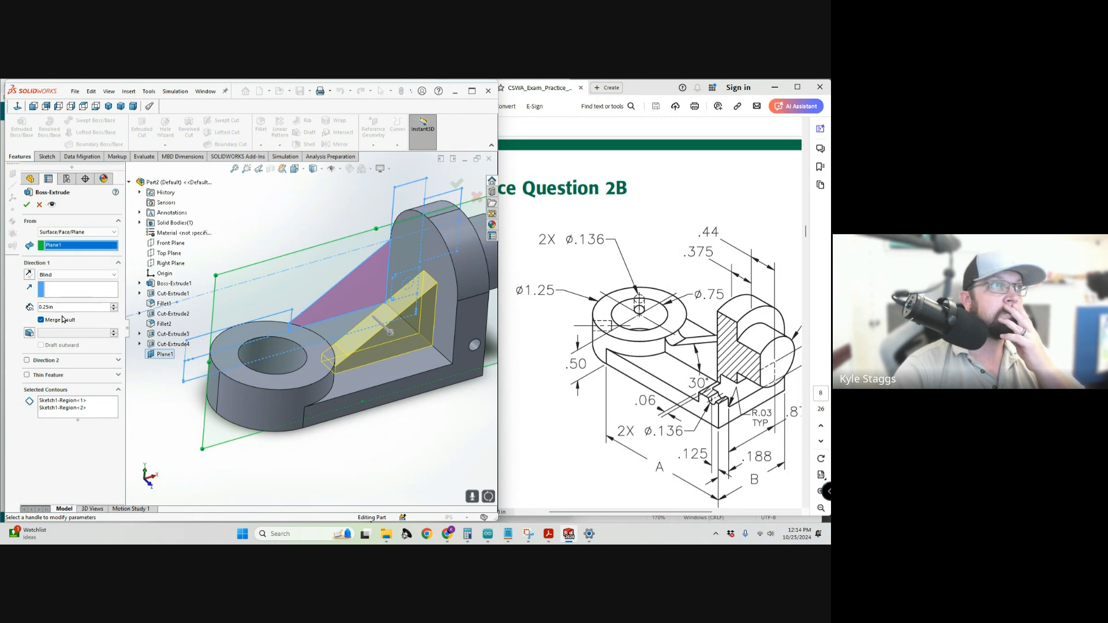
click(69, 274)
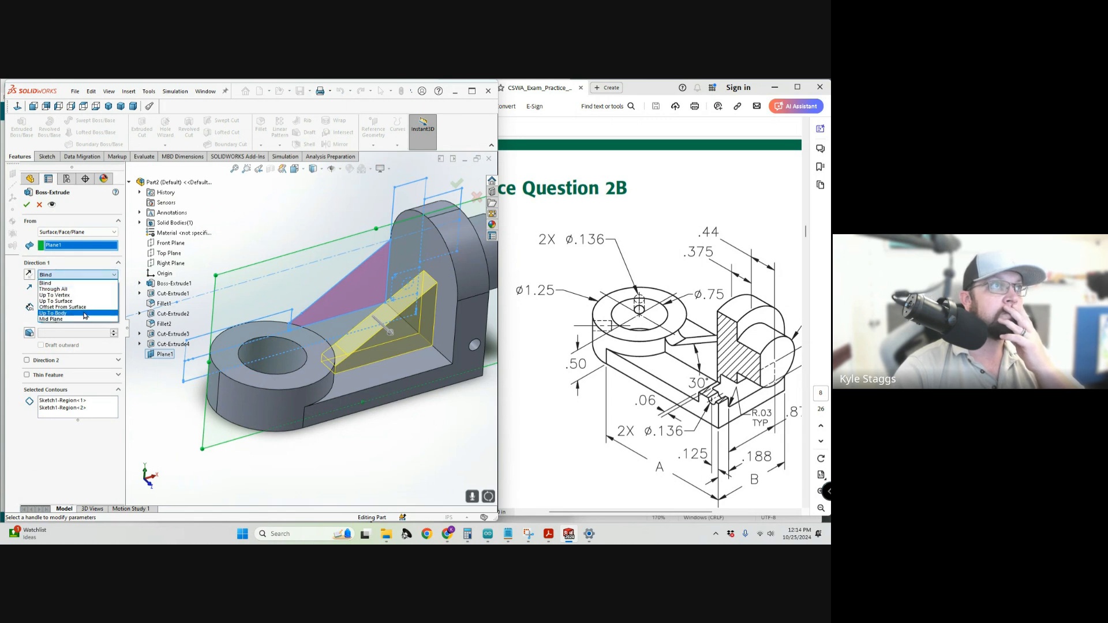
click(64, 319)
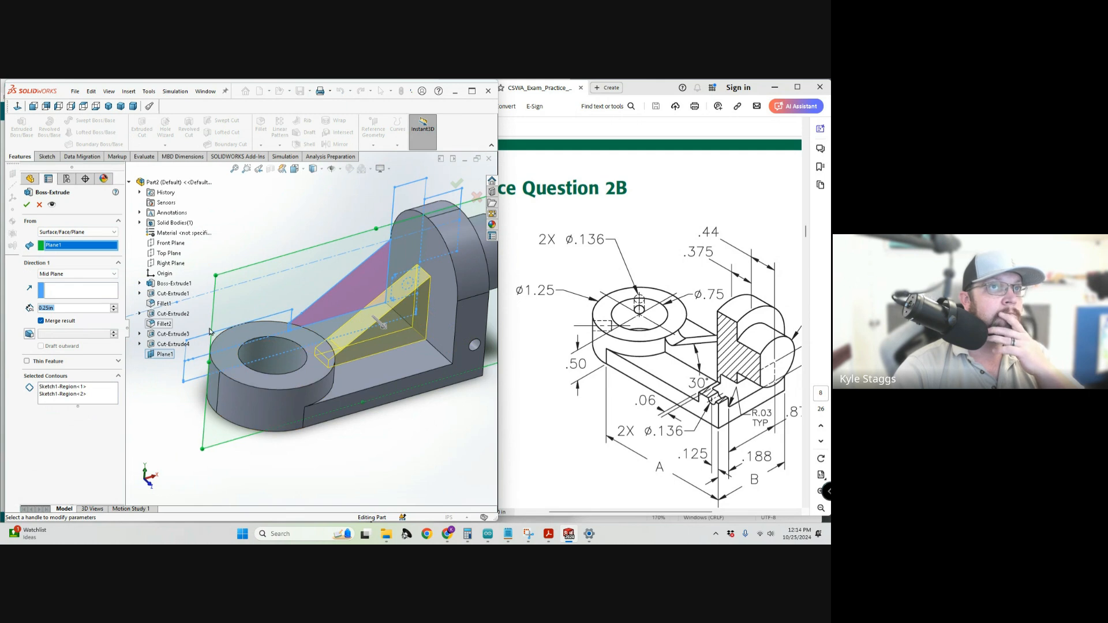
middle_drag(289, 358, 257, 295)
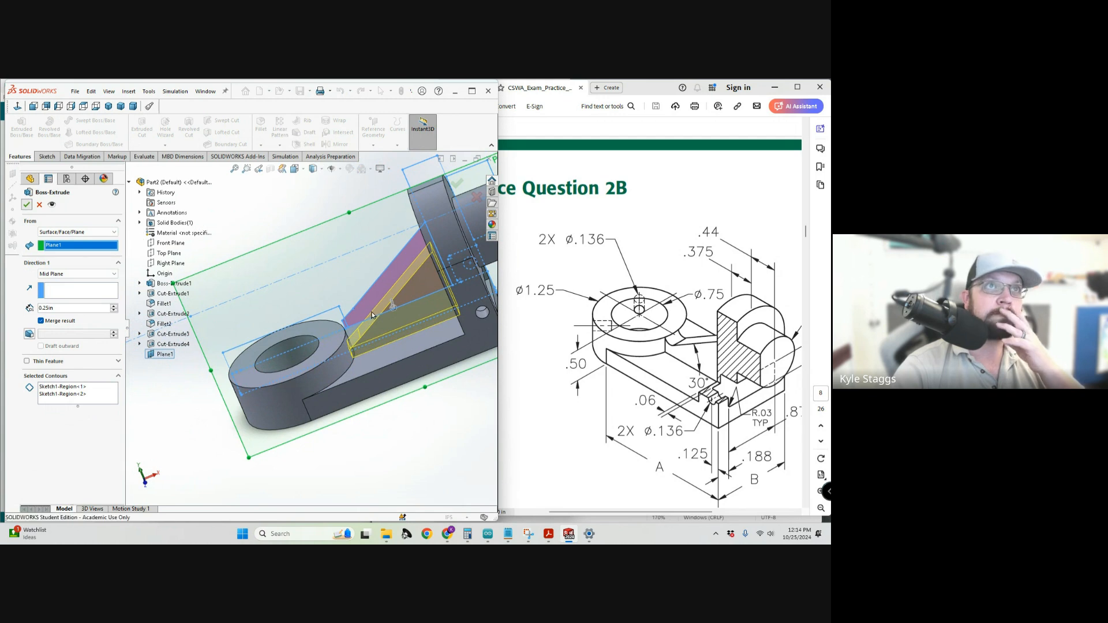
key(Return)
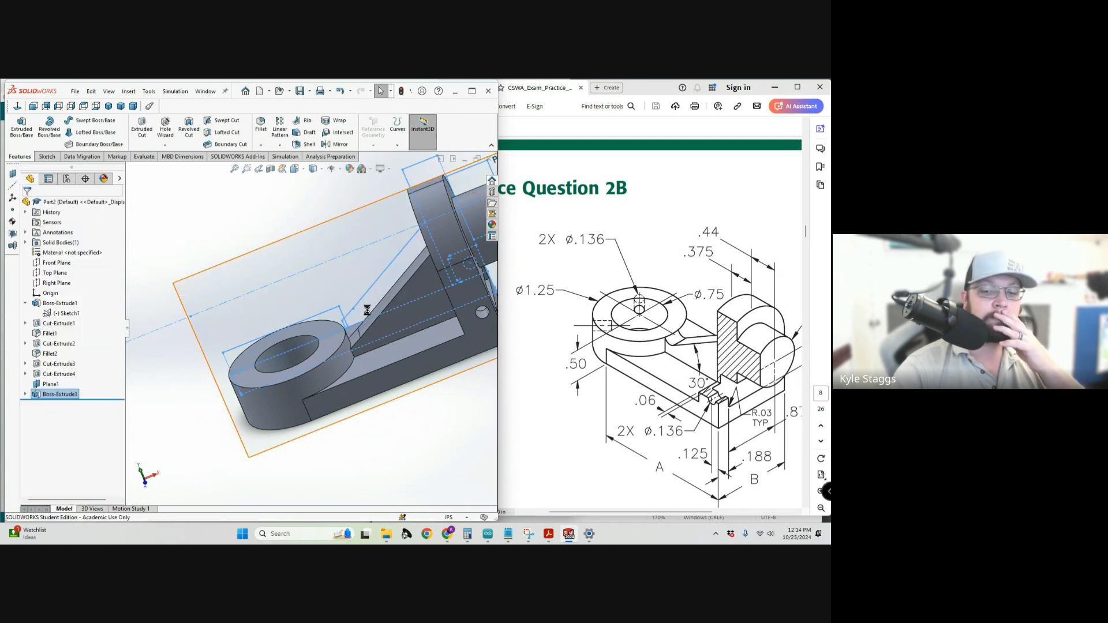
key(XF86AudioRaiseVolume)
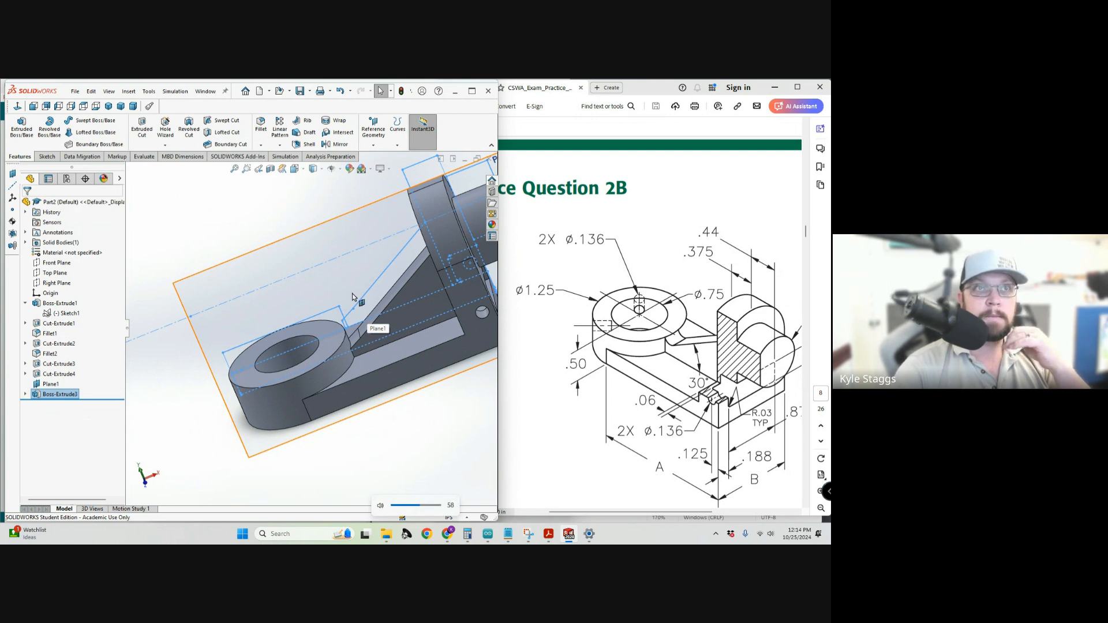
middle_drag(407, 391, 308, 329)
scroll(417, 304, down, 5)
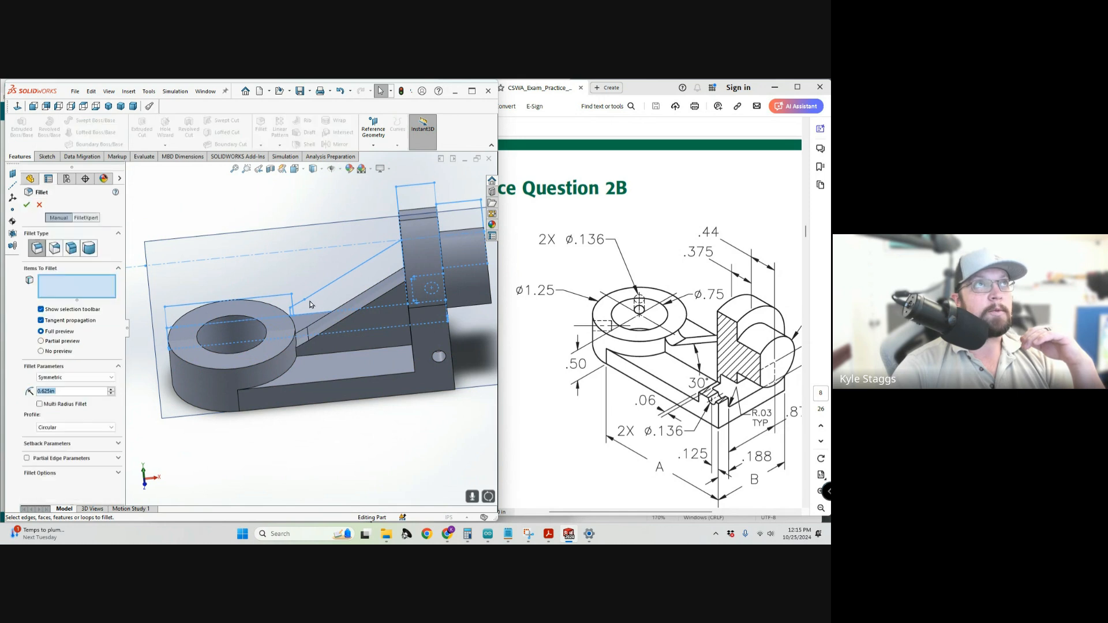
scroll(306, 318, down, 5)
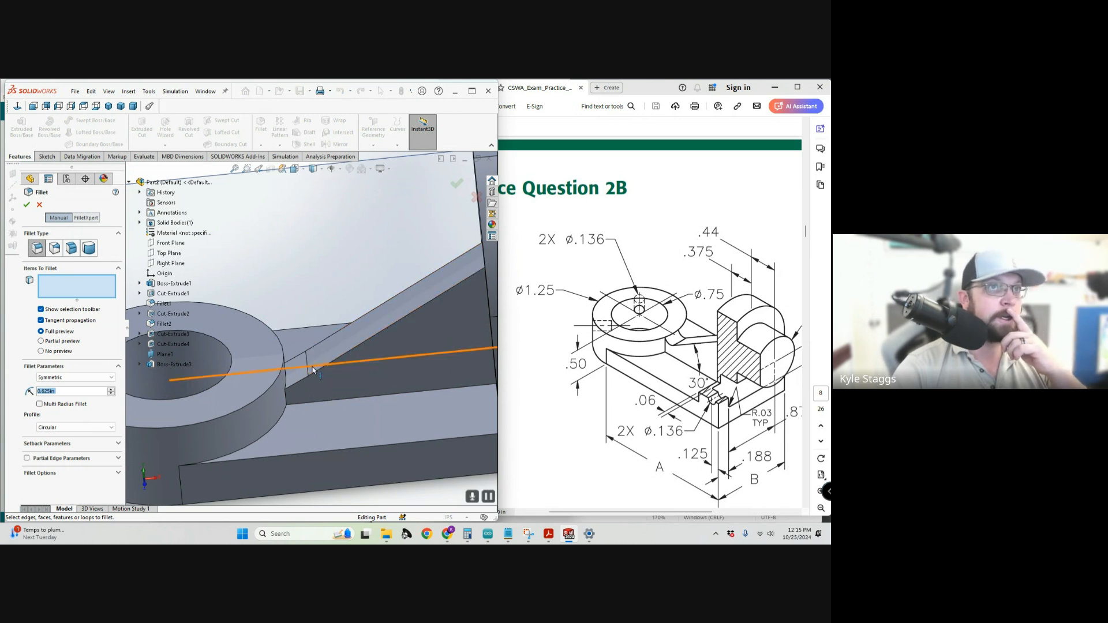
scroll(309, 369, down, 3)
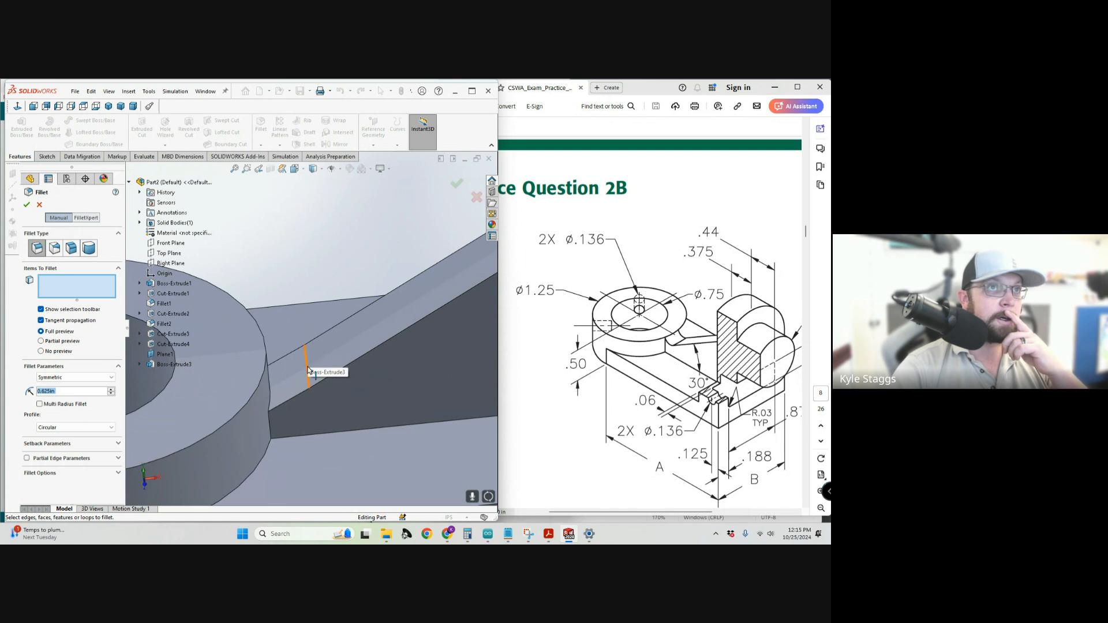
click(307, 369)
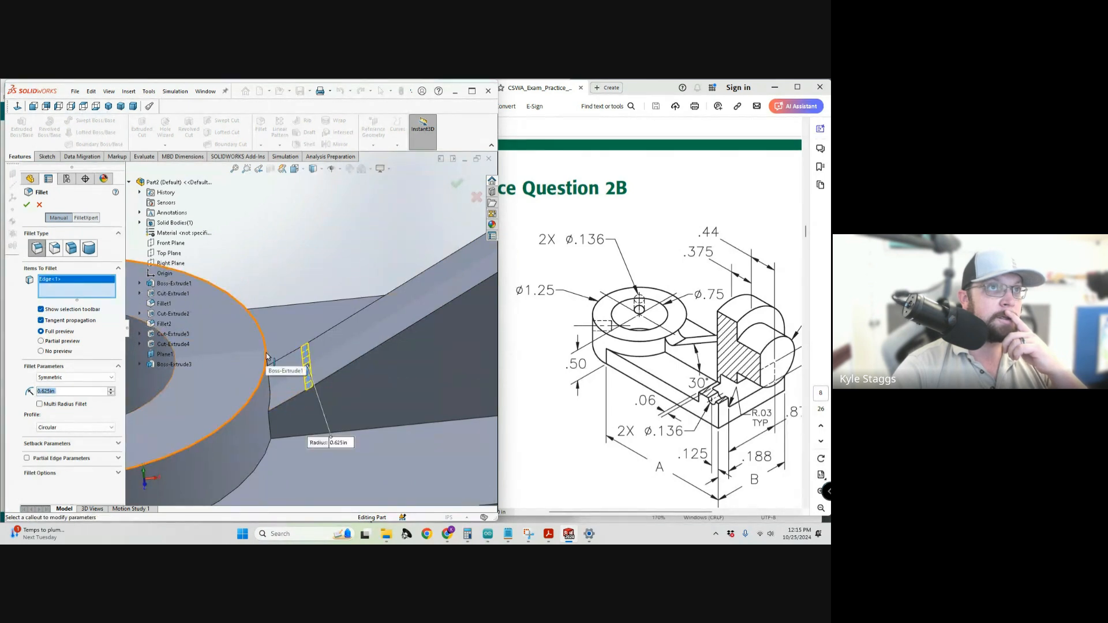
click(280, 369)
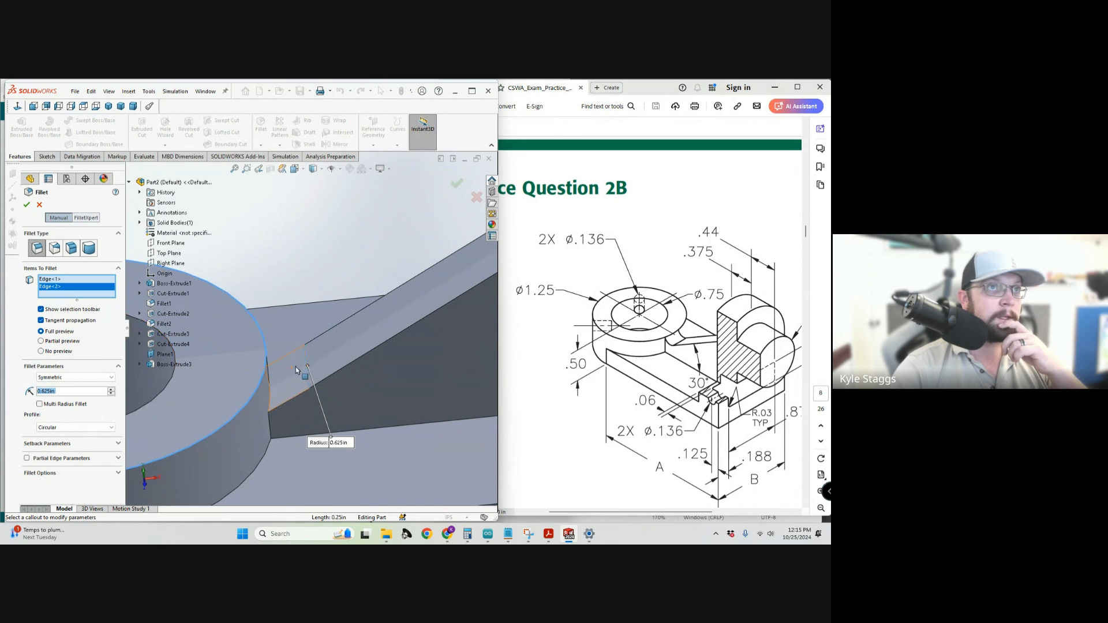
click(270, 412)
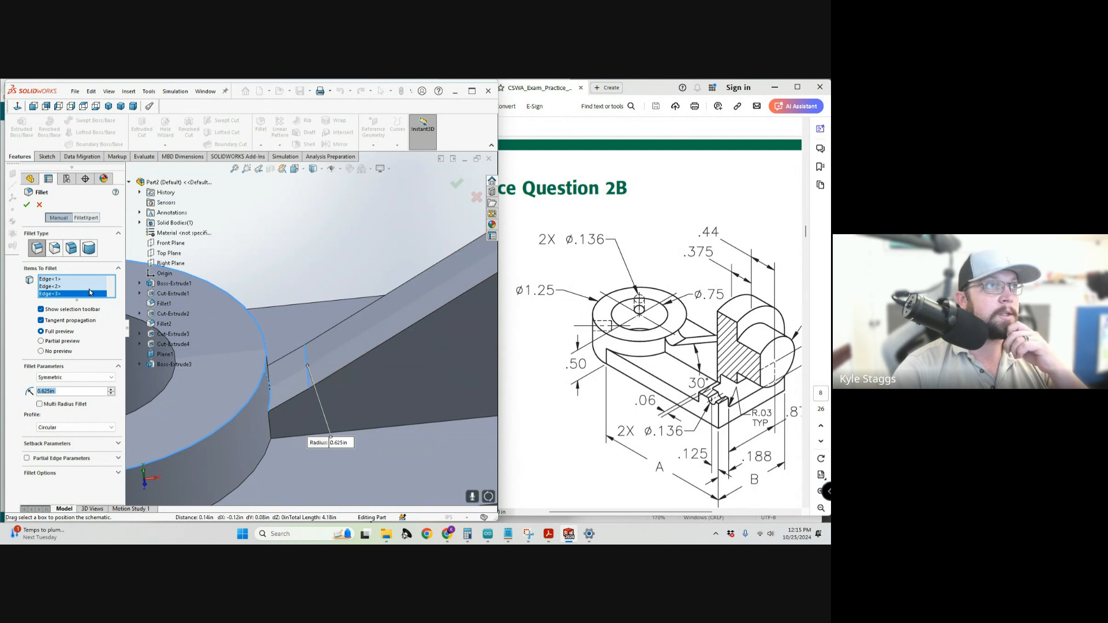
right_click(90, 293)
click(105, 293)
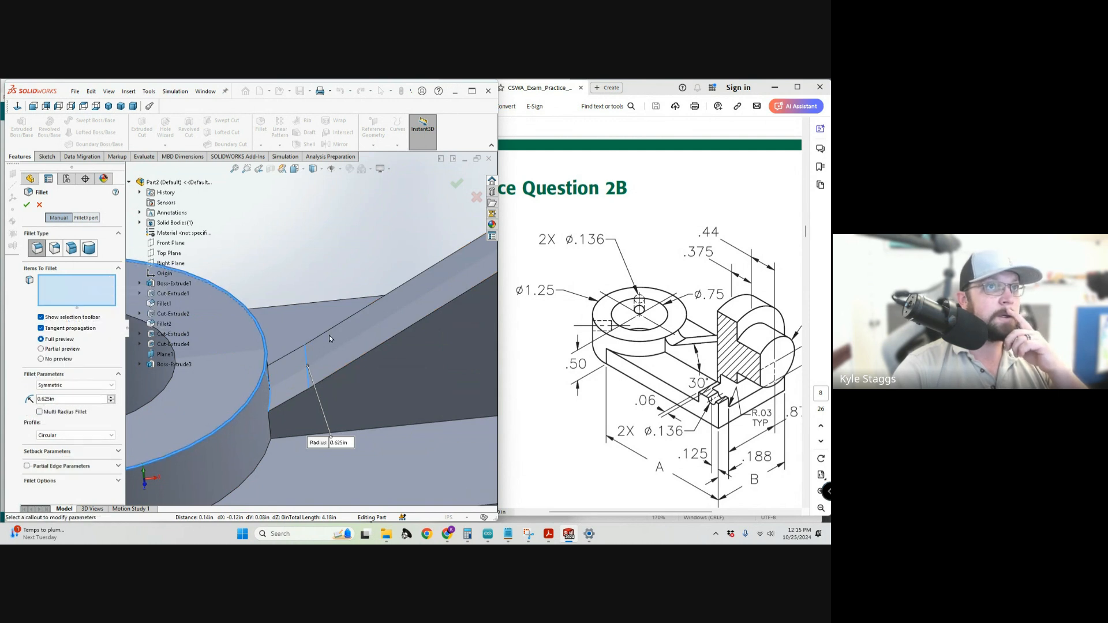
Fillet the edge where the rib's lower end meets the ring boss with a 0.1 in radius.
click(272, 397)
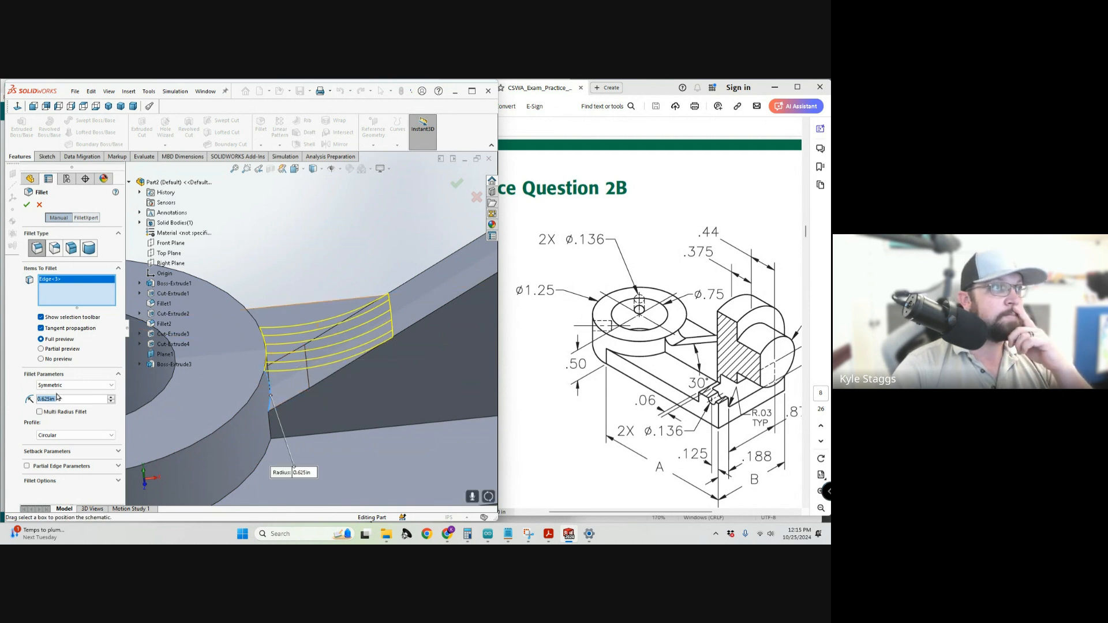
text(.1)
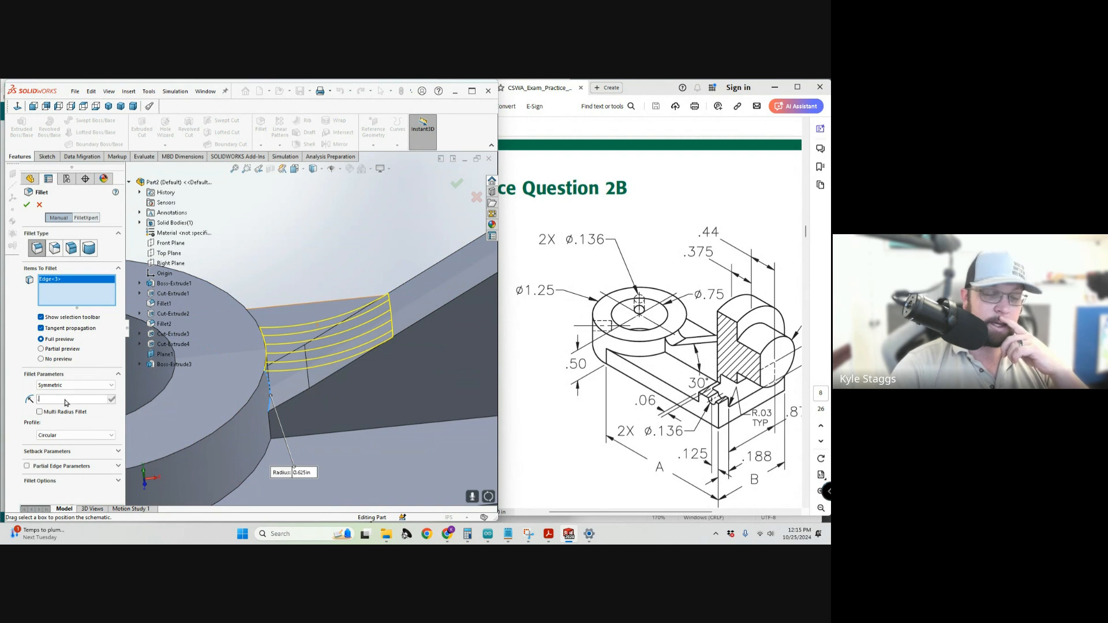
key(Return)
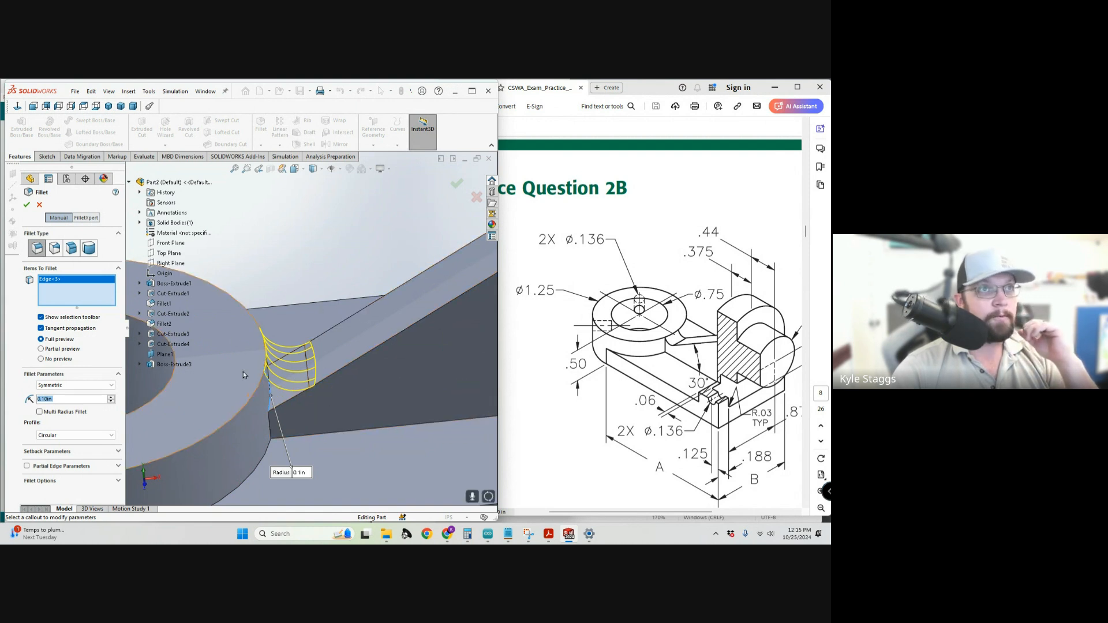
click(26, 205)
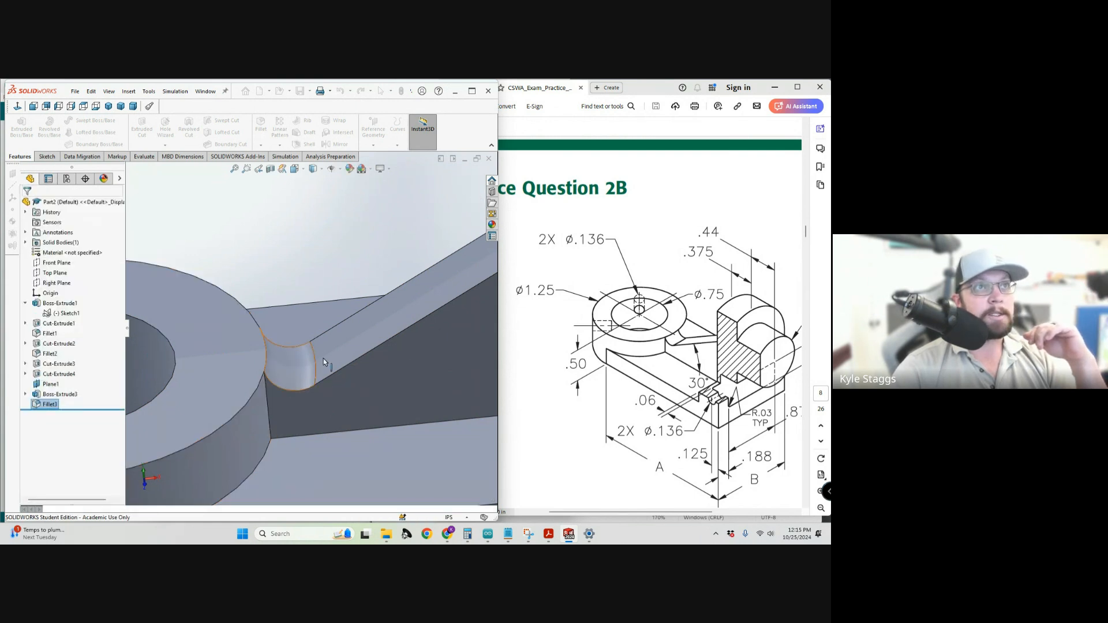
Examine the filleted rib, ring boss and upright from several angles against the exam drawing.
scroll(308, 363, up, 3)
middle_drag(308, 367, 312, 363)
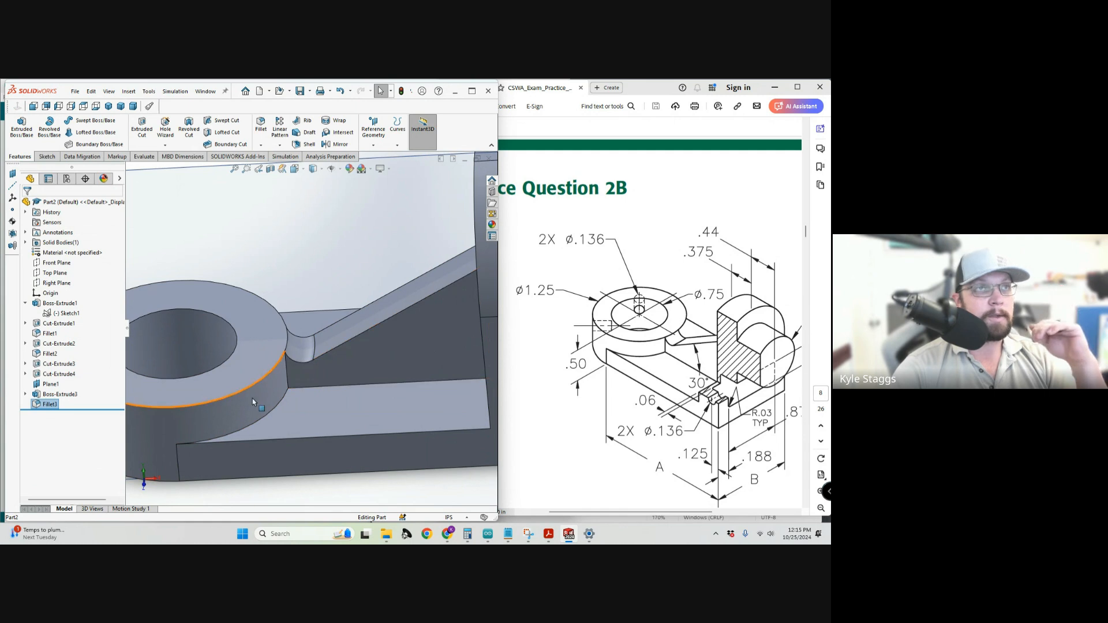
scroll(294, 345, up, 3)
middle_drag(341, 366, 358, 346)
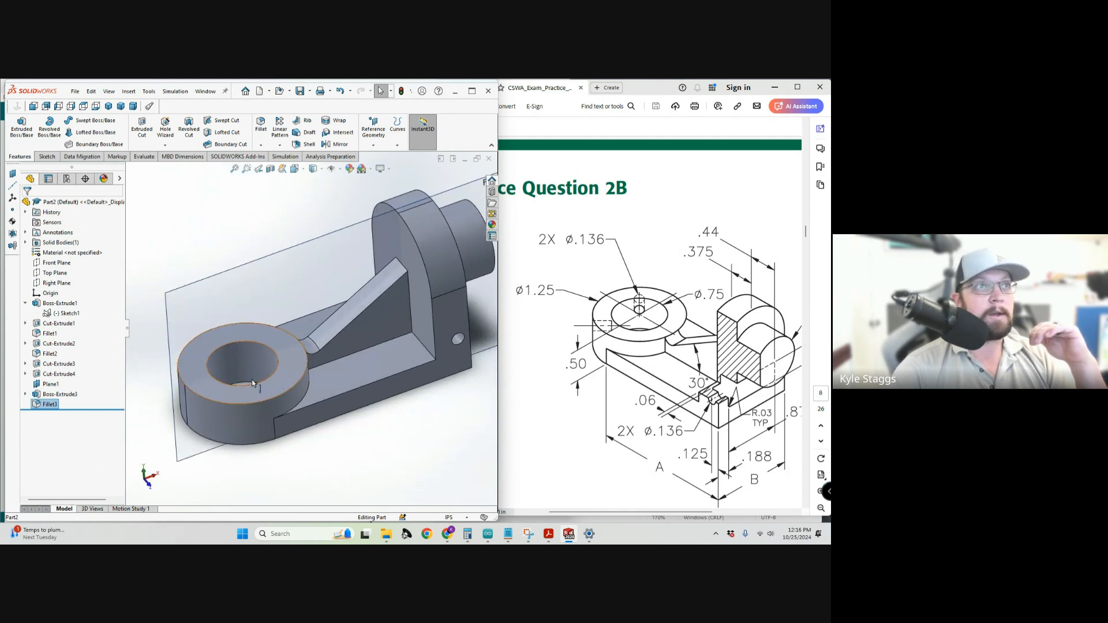
middle_drag(254, 369, 279, 376)
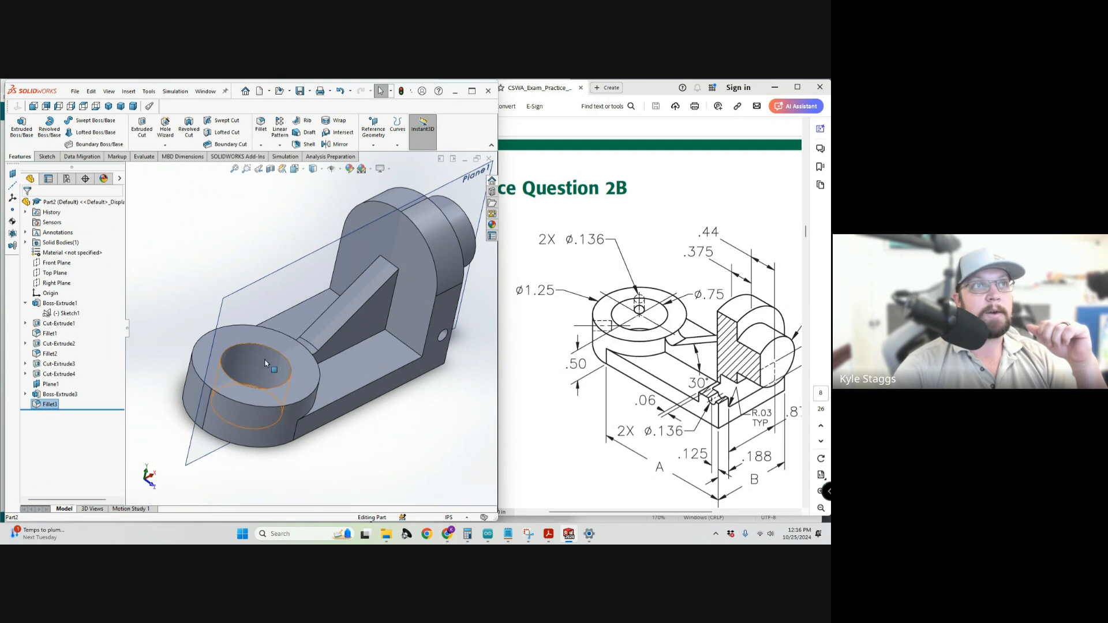
middle_drag(312, 370, 292, 357)
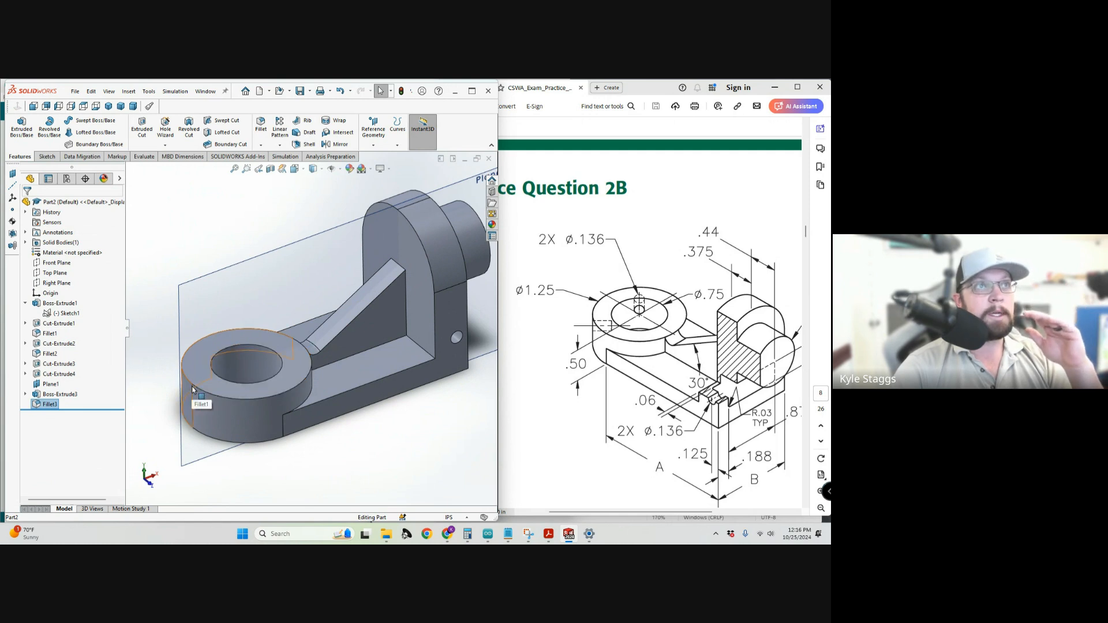
scroll(265, 289, up, 2)
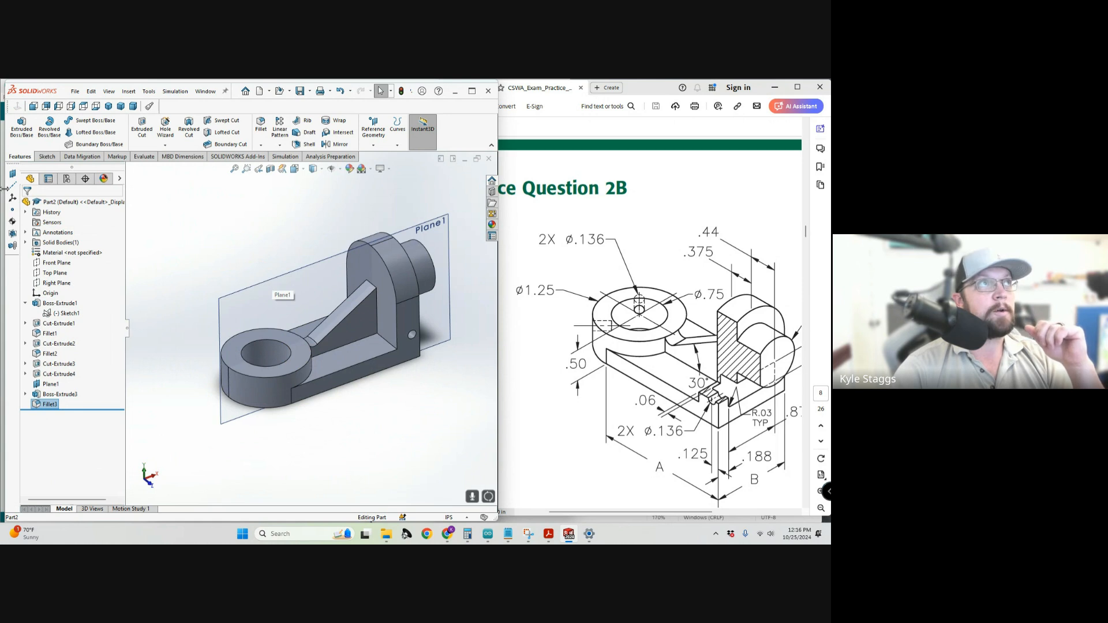
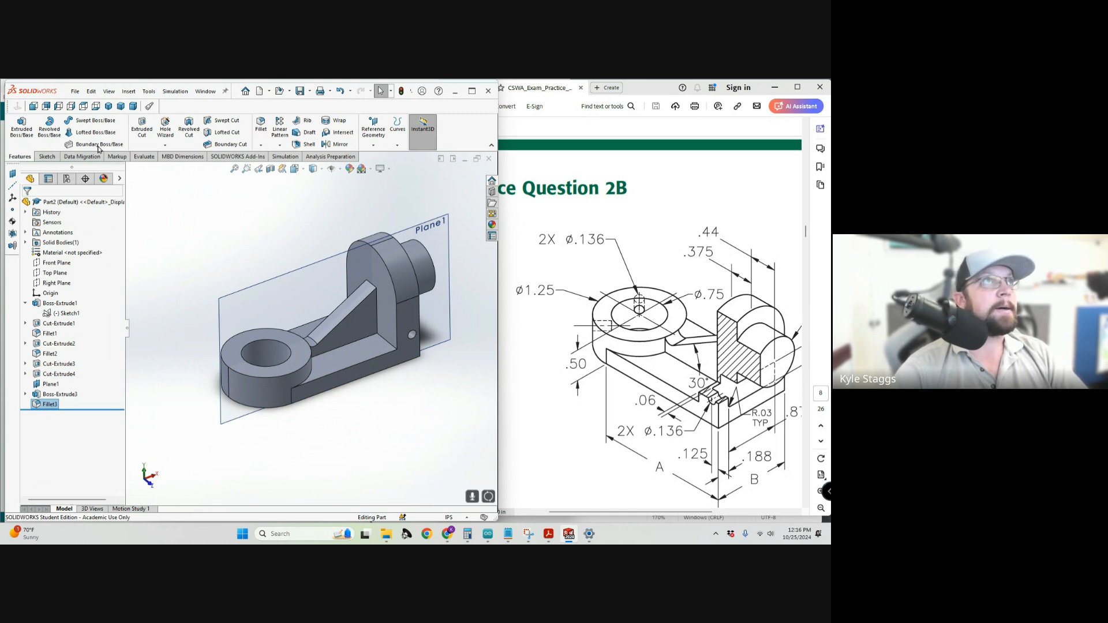
Start a reference plane with Plane1 as the first reference and set it at a 45-degree angle.
click(13, 174)
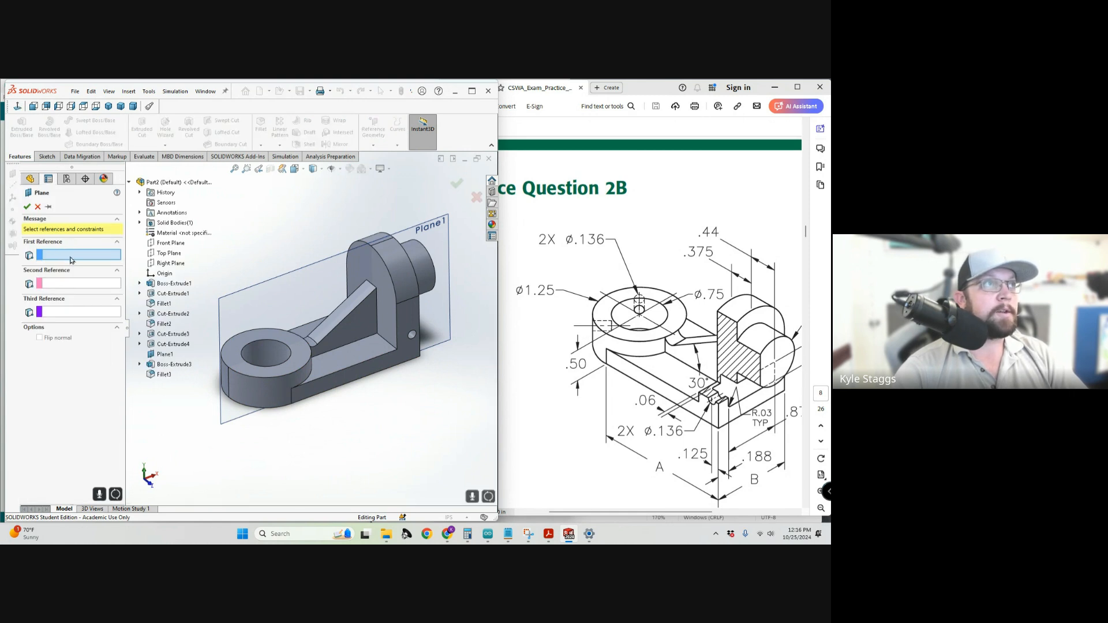
click(261, 285)
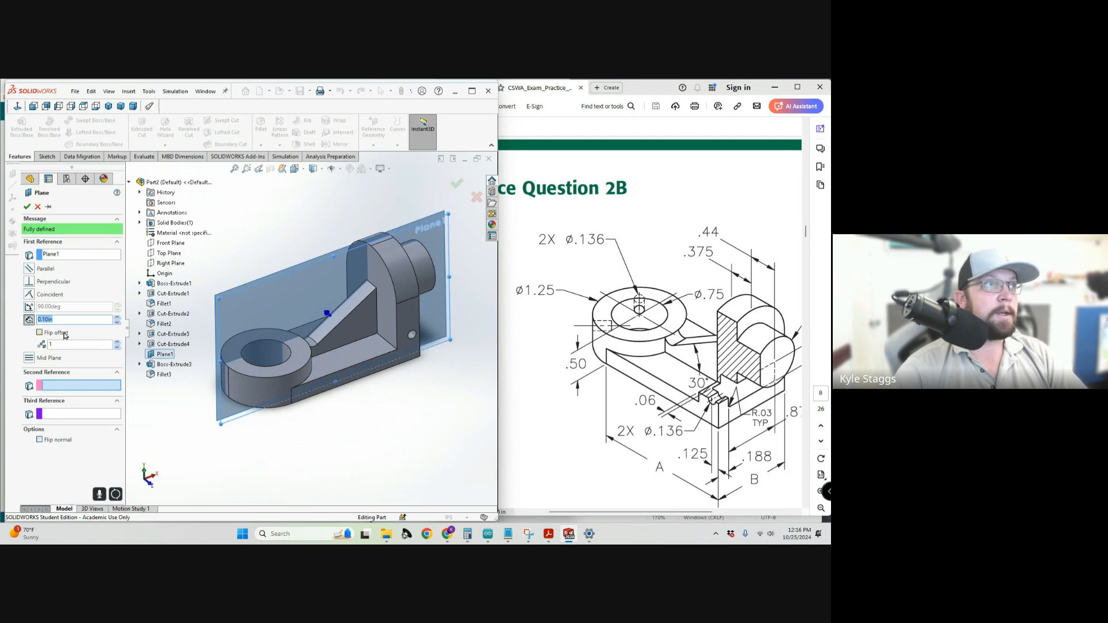
click(29, 307)
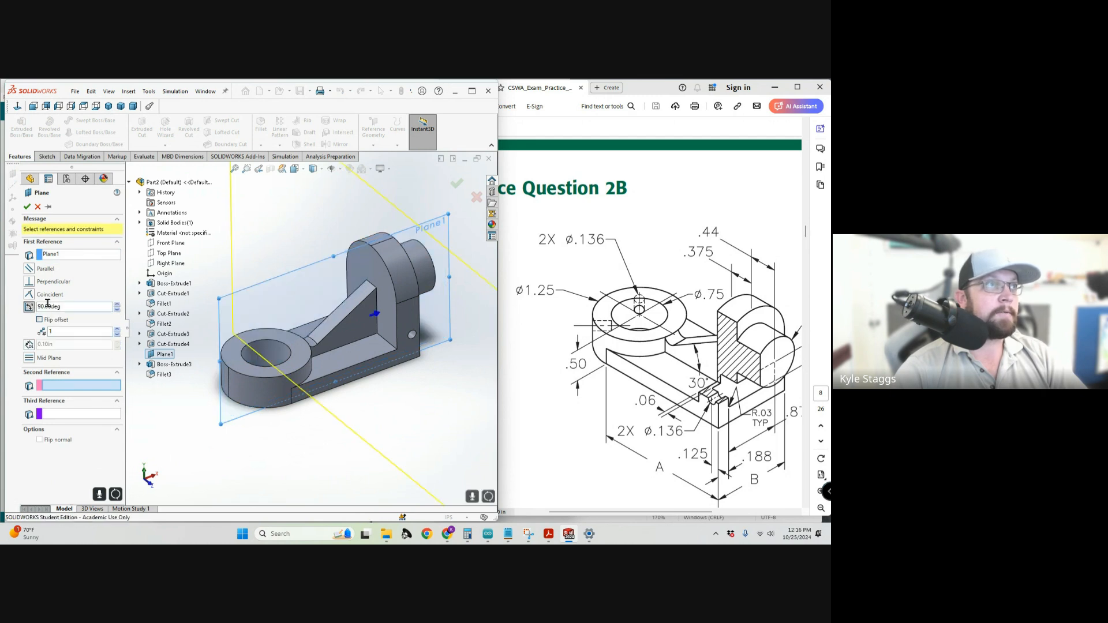
drag(45, 307, 35, 311)
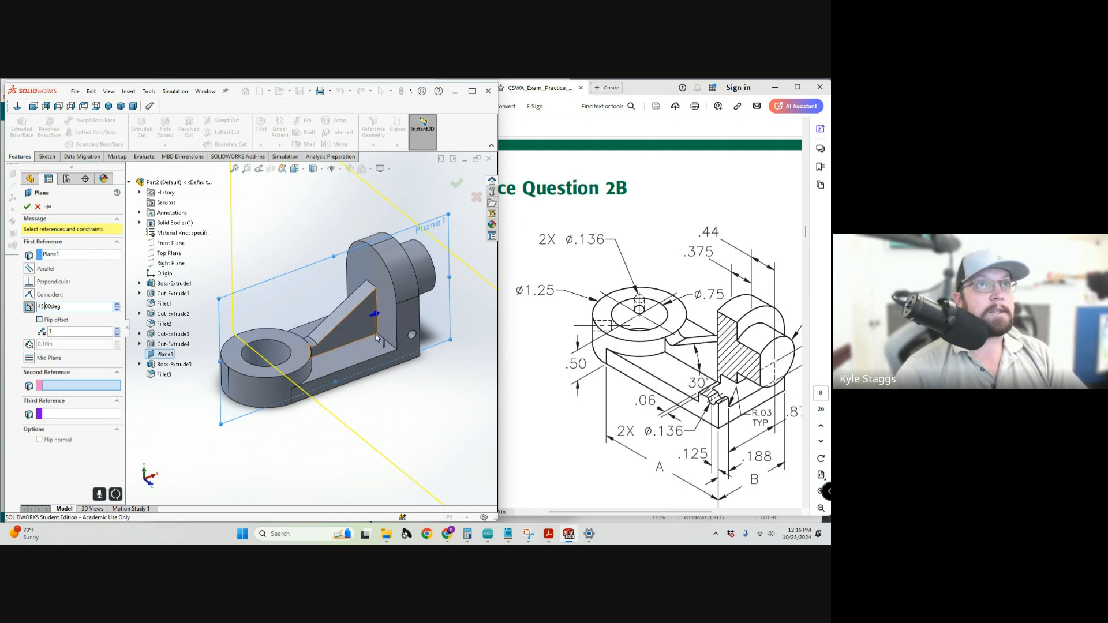
scroll(376, 334, up, 3)
middle_drag(320, 349, 290, 324)
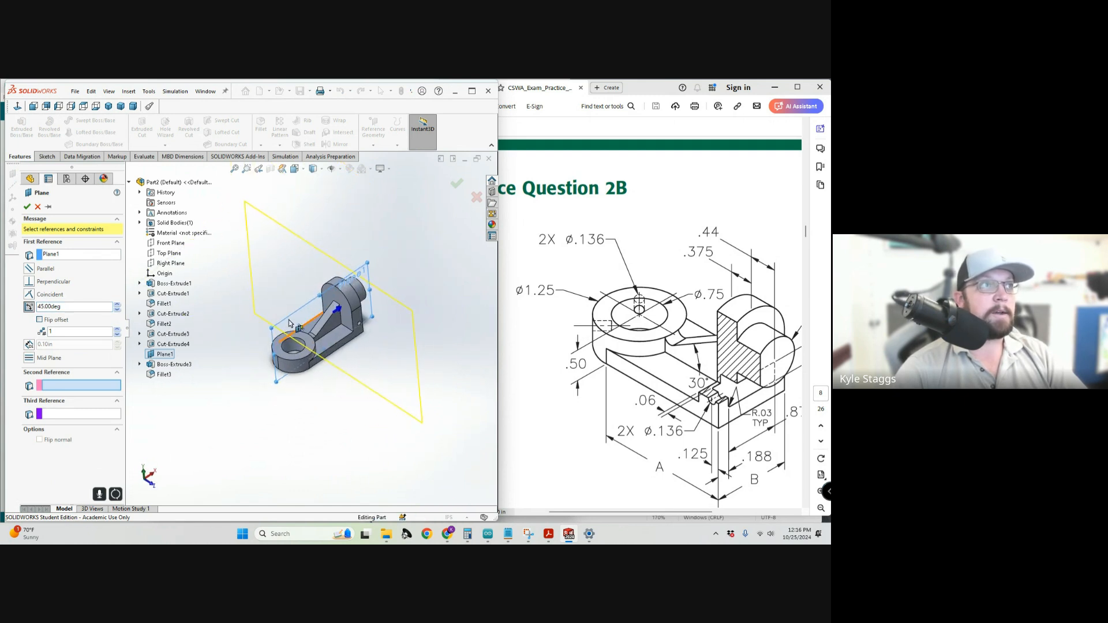
click(40, 321)
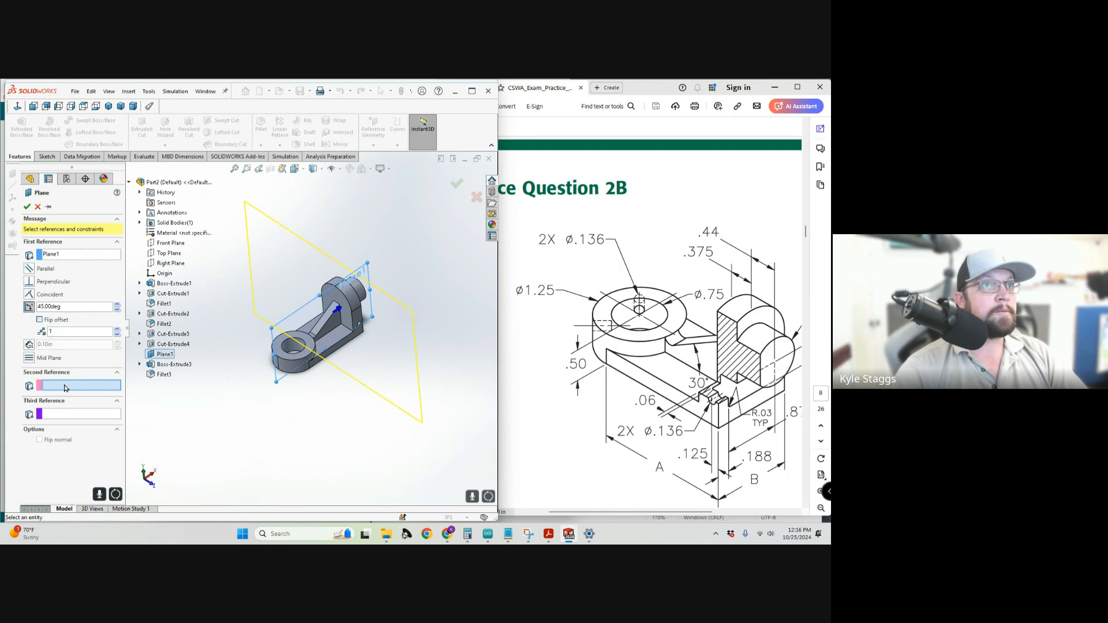
Complete the 45-degree plane by passing it through the upper and lower vertices of the vertical edge on the ring boss's outer wall.
middle_drag(295, 353, 293, 384)
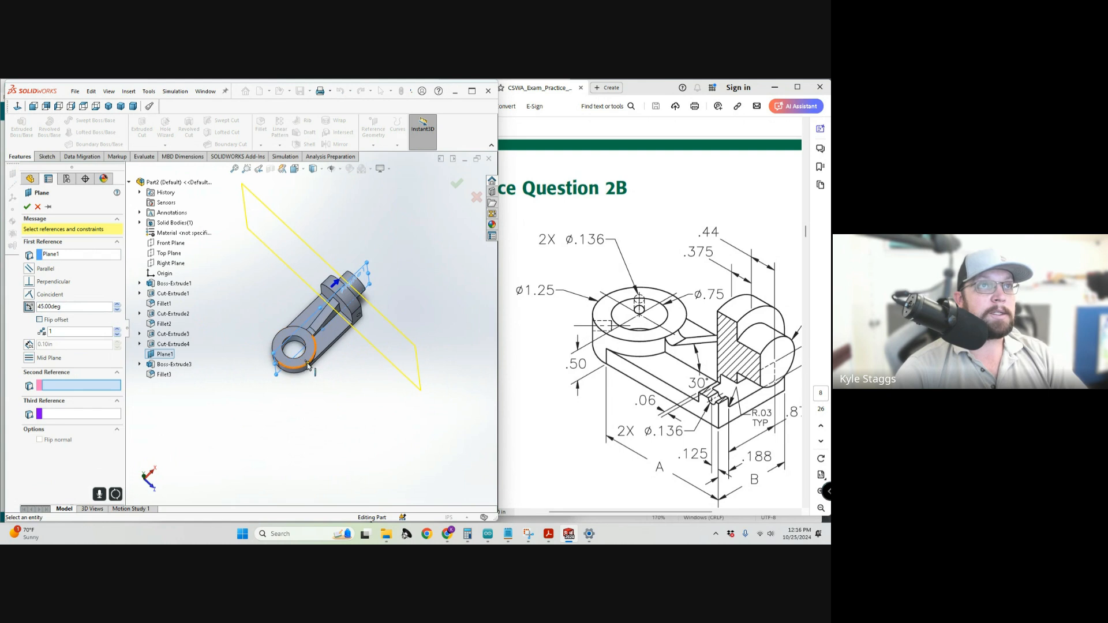
scroll(289, 350, down, 5)
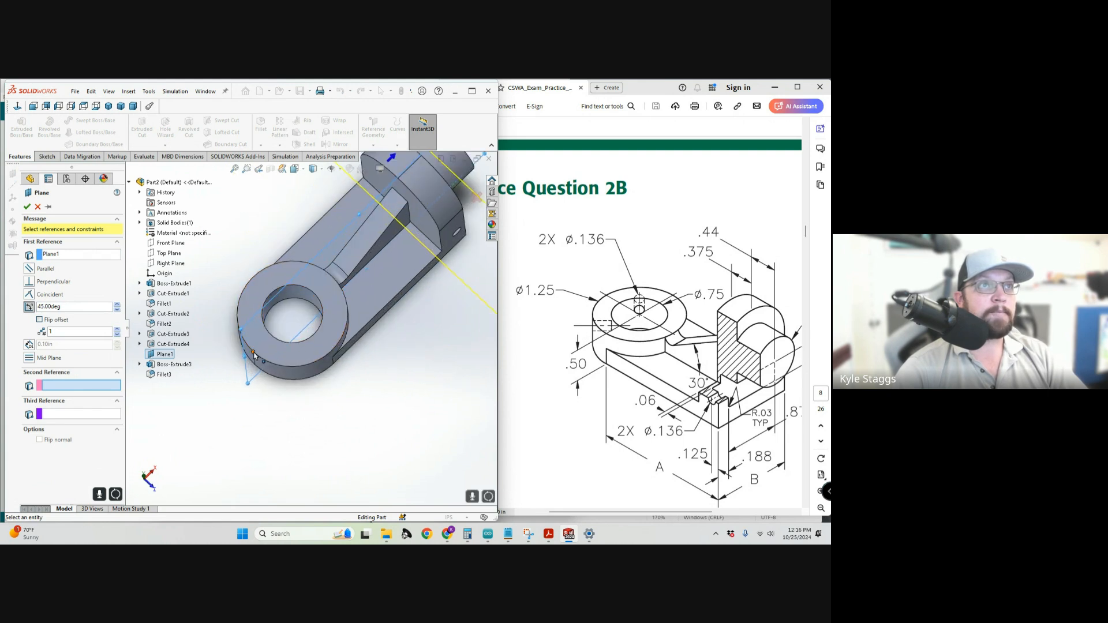
click(253, 353)
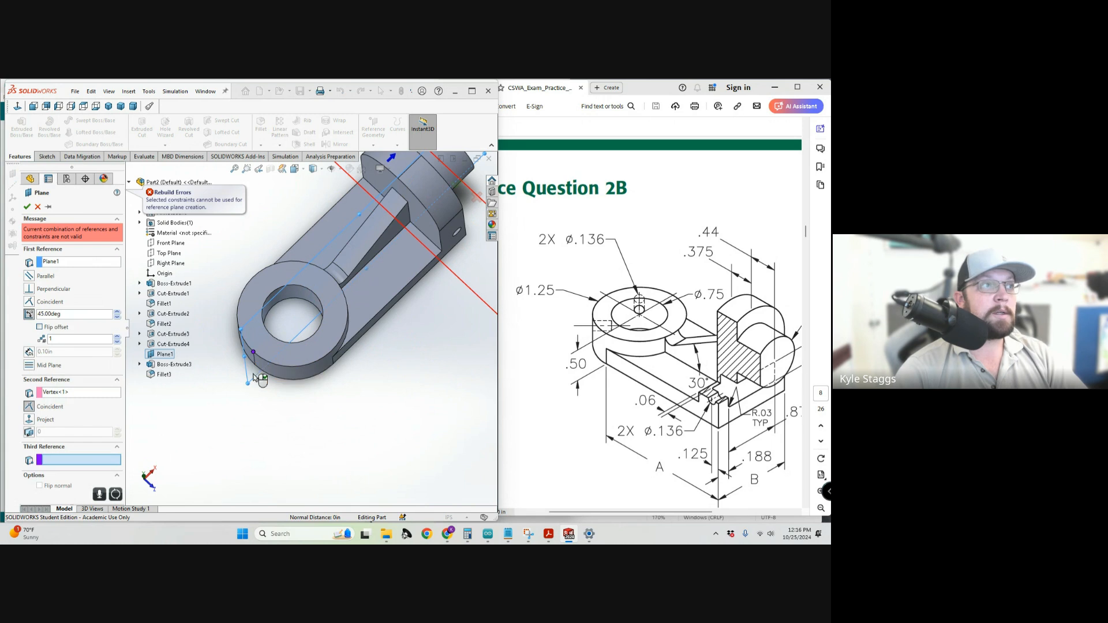
middle_drag(215, 381, 226, 316)
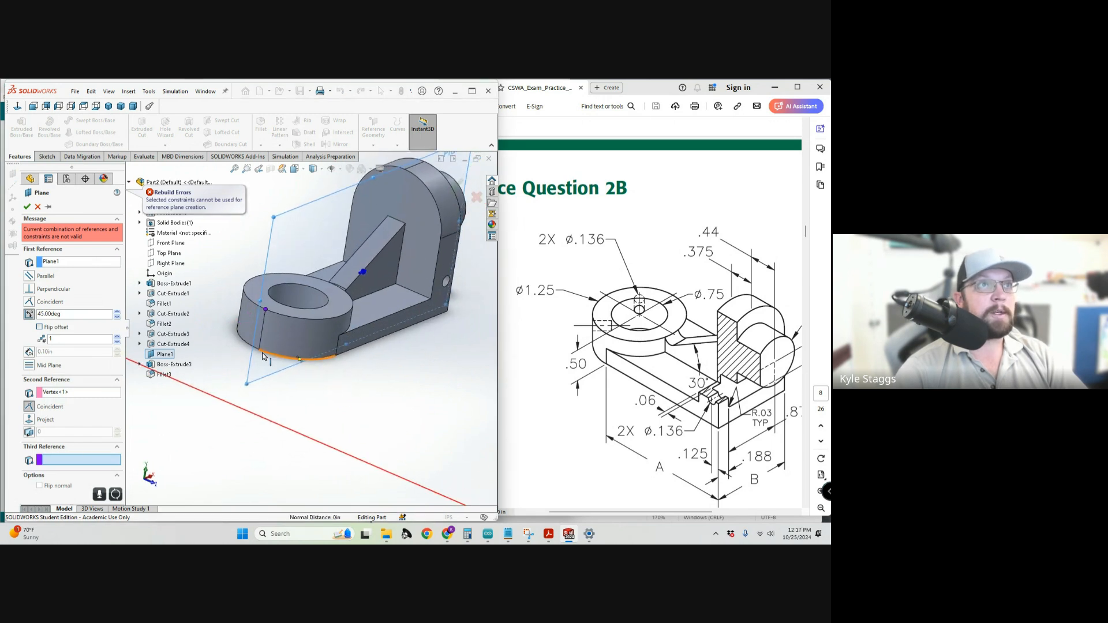
click(259, 352)
scroll(271, 345, up, 3)
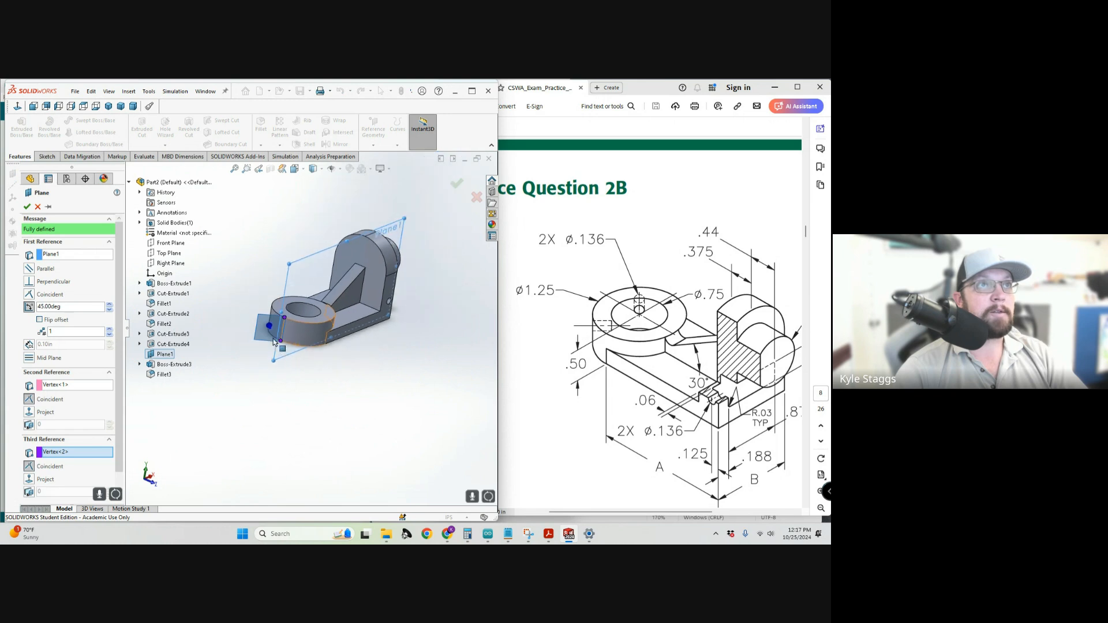
middle_drag(254, 341, 275, 342)
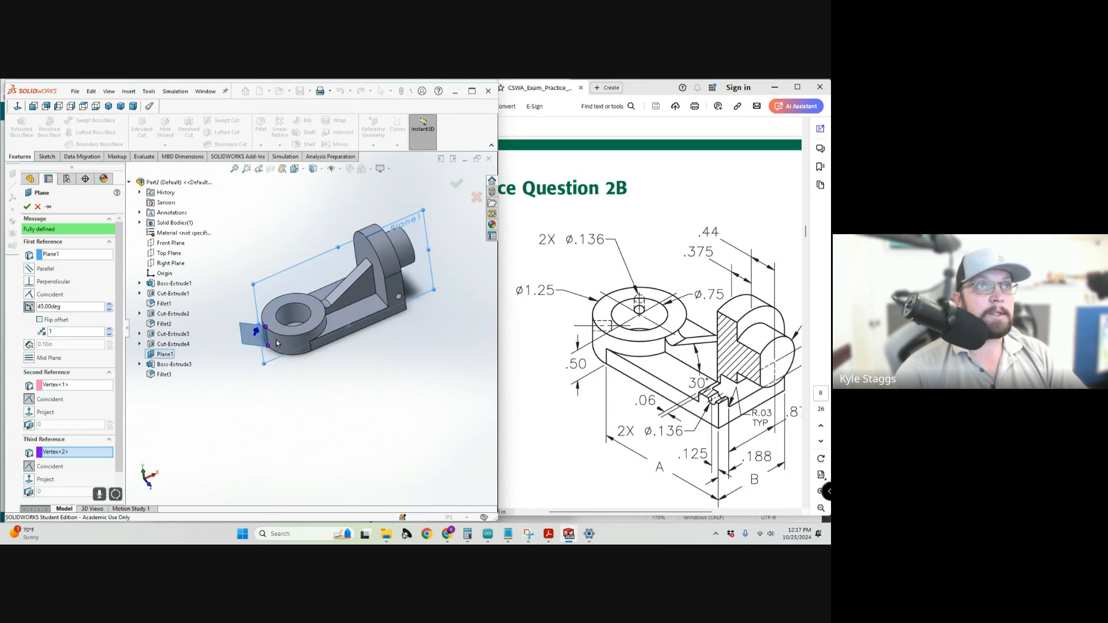
middle_drag(276, 426, 275, 353)
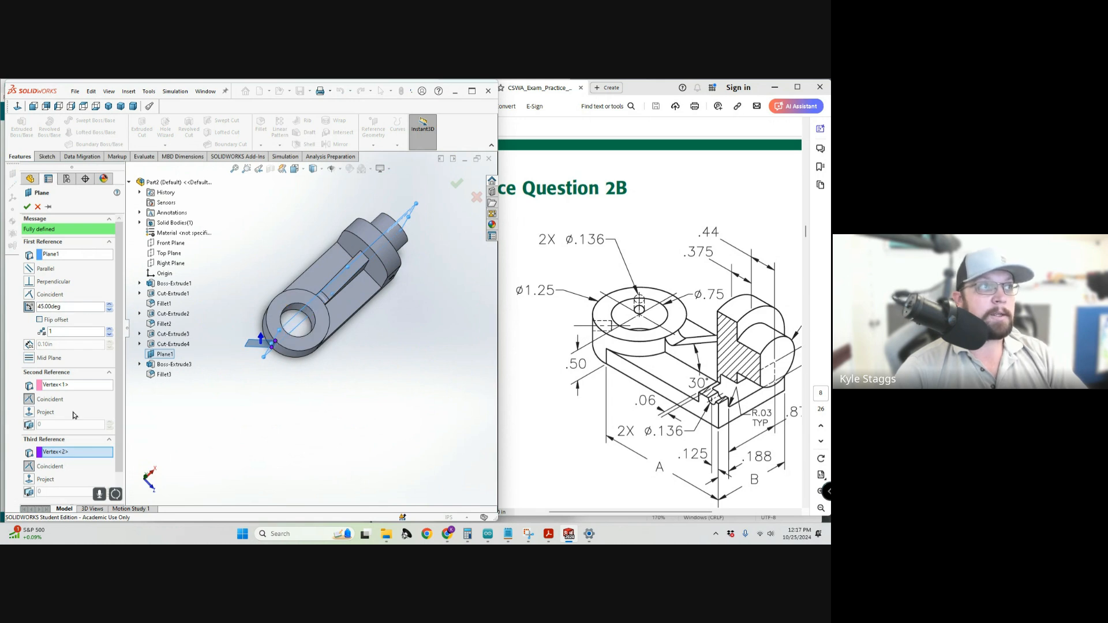
middle_drag(250, 378, 274, 312)
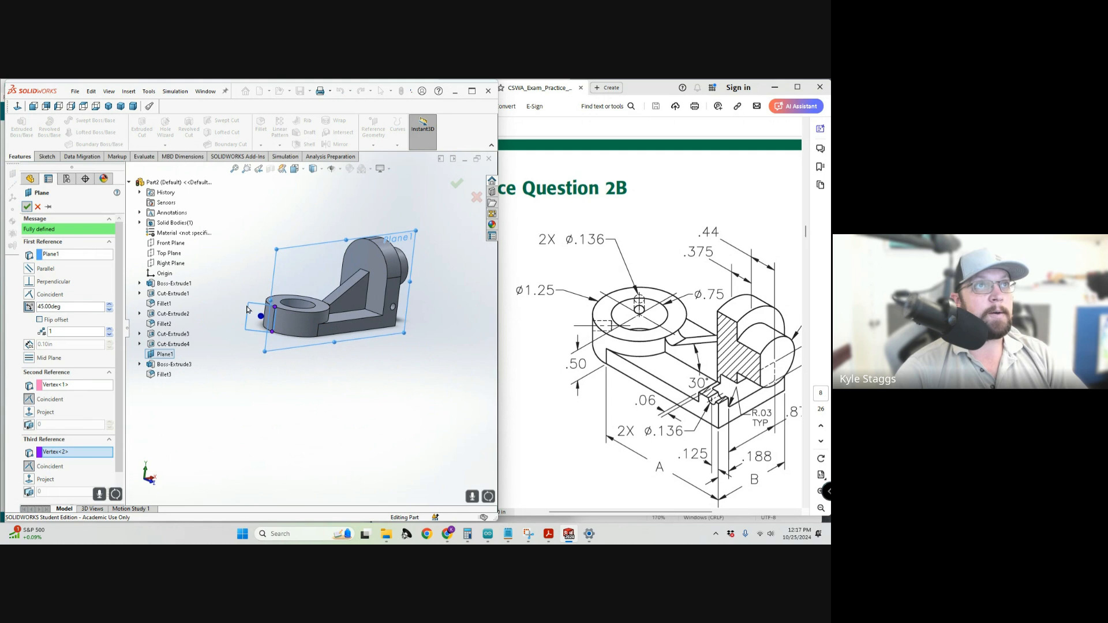
key(Return)
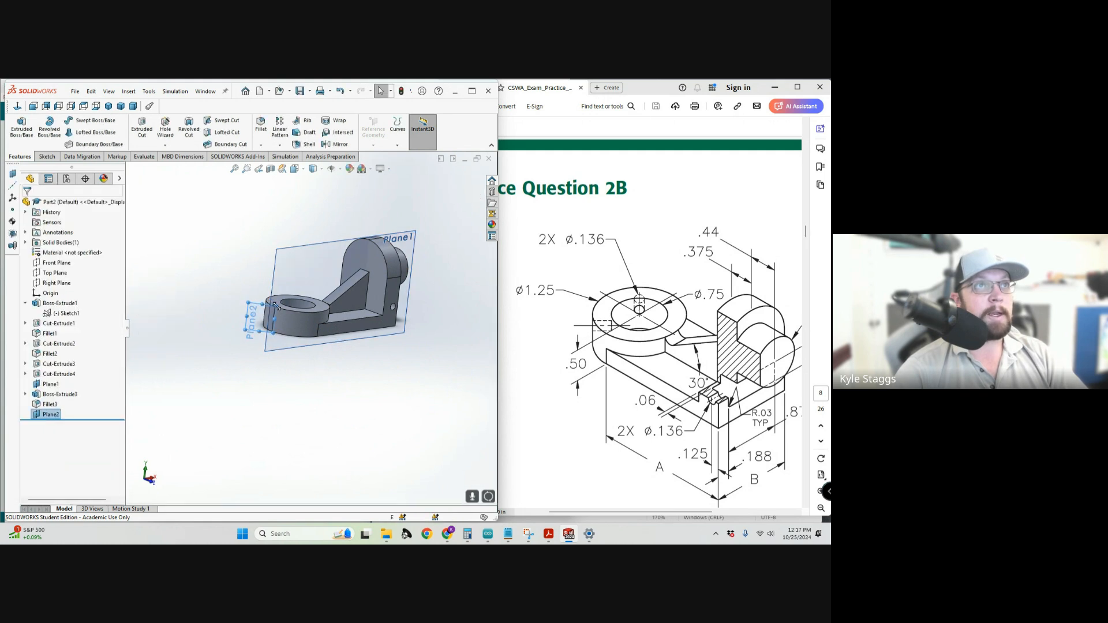
Enlarge the 45-degree plane so it spans the whole bracket, and check its angle across the ring boss.
drag(277, 306, 414, 260)
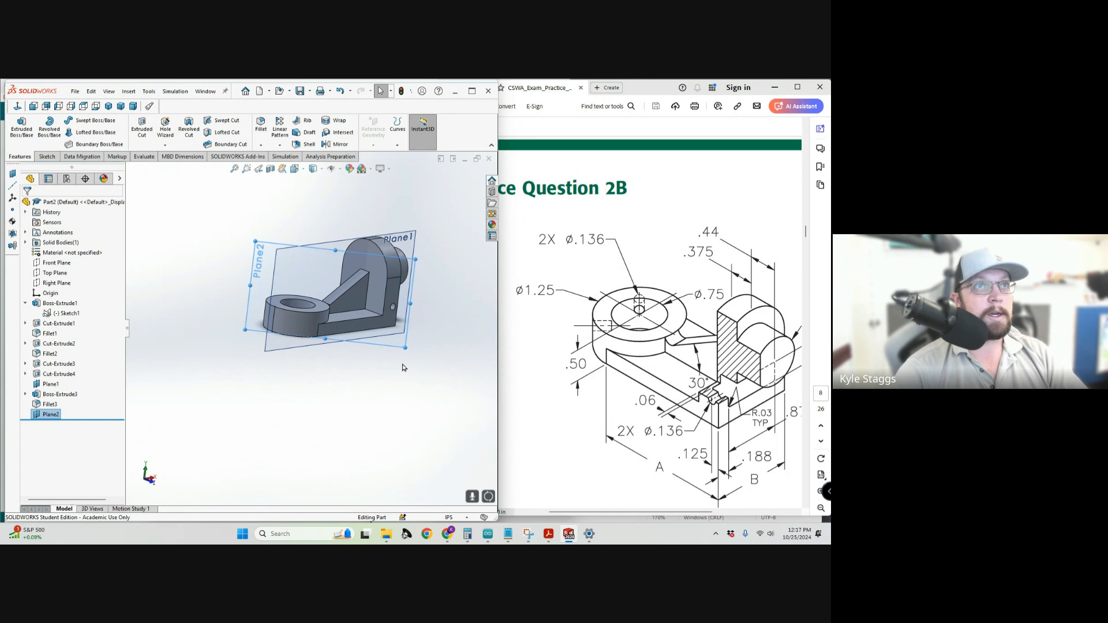
scroll(307, 313, down, 5)
middle_drag(306, 316, 306, 409)
middle_drag(307, 410, 306, 406)
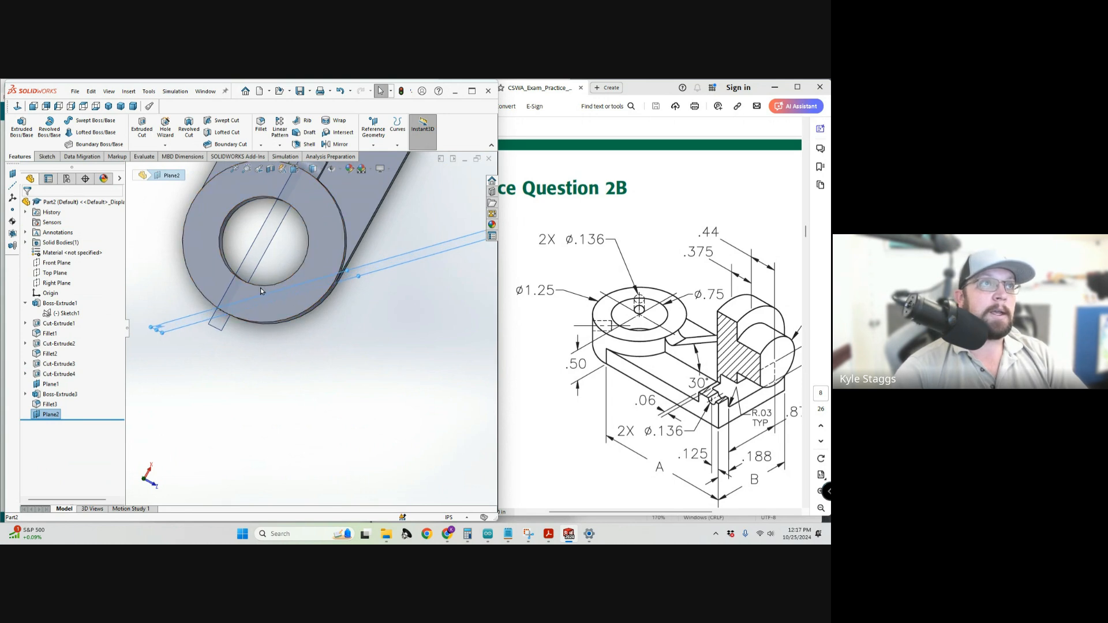
middle_drag(275, 356, 295, 282)
scroll(276, 282, up, 3)
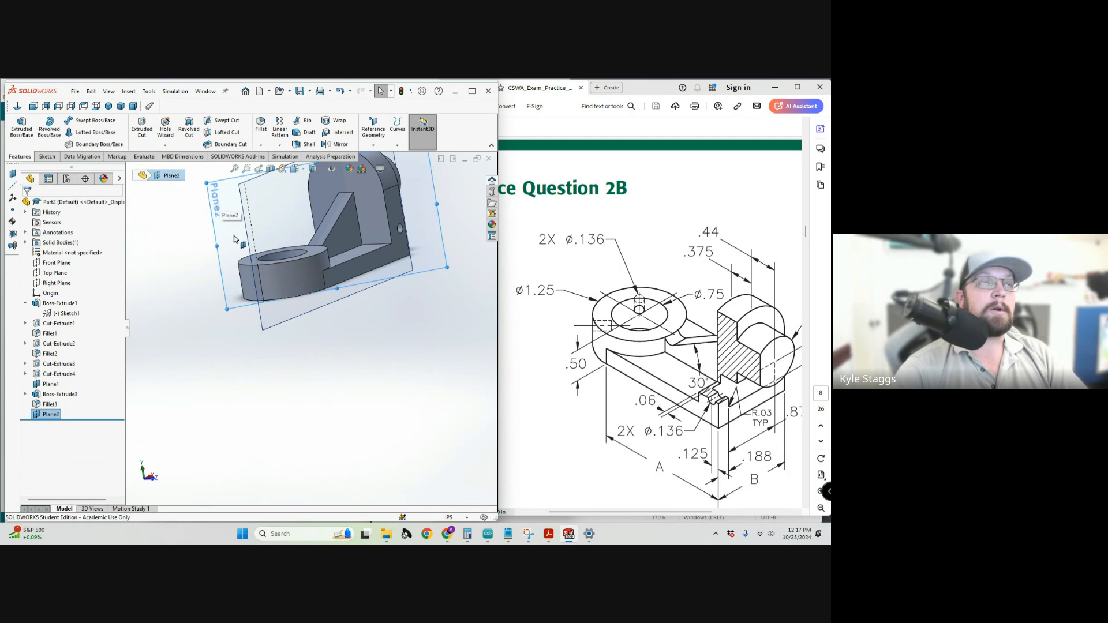
click(216, 234)
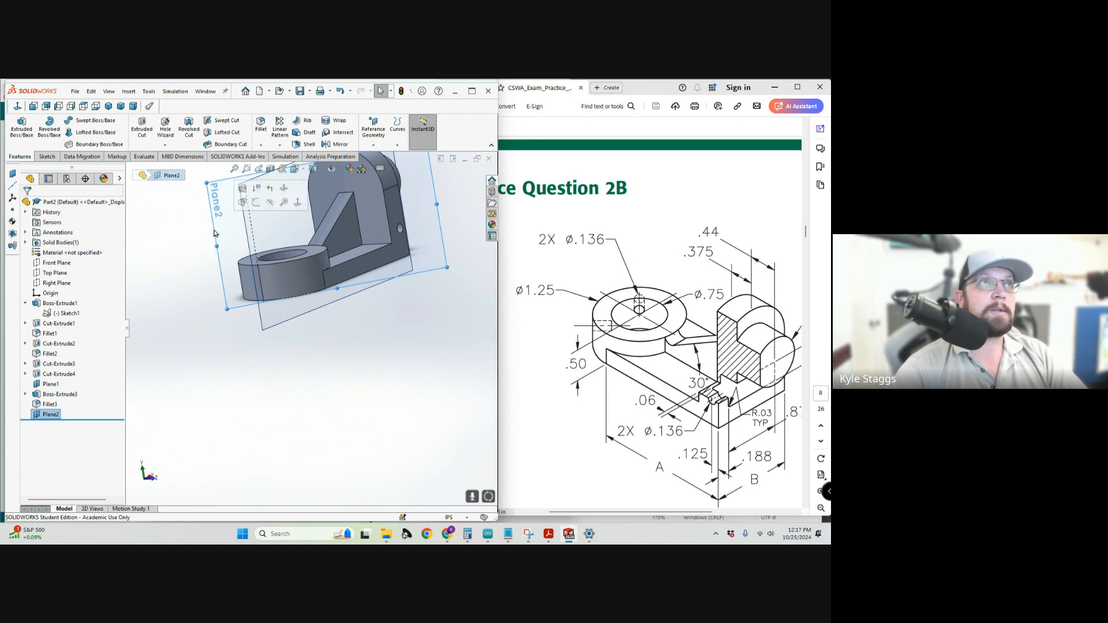
click(256, 202)
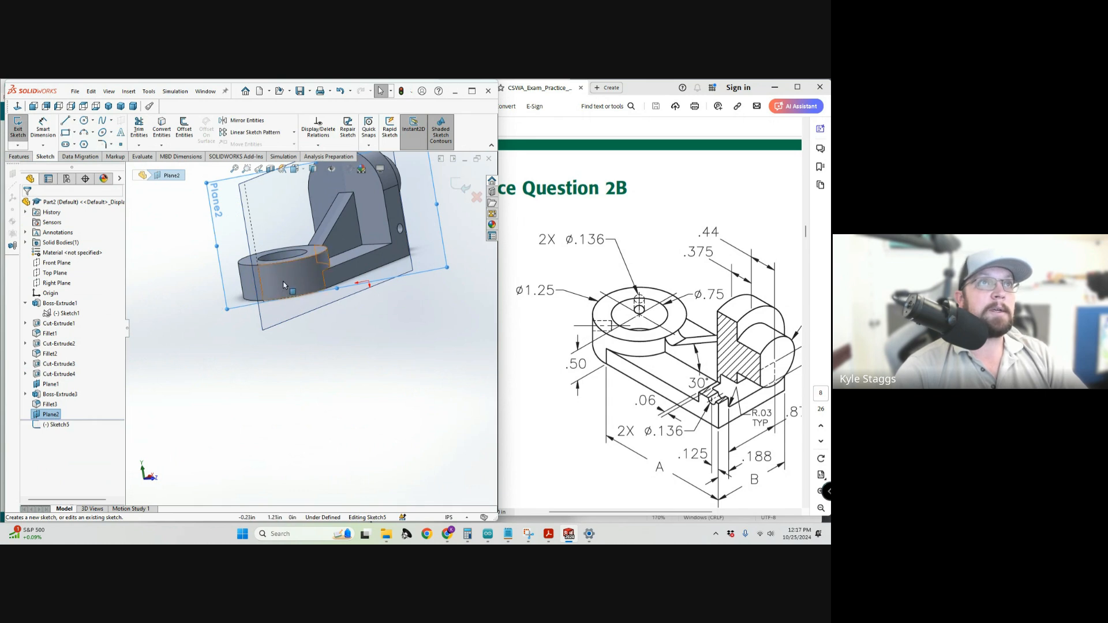
mouse_move(287, 289)
middle_down()
mouse_move(275, 267)
mouse_move(278, 276)
middle_up()
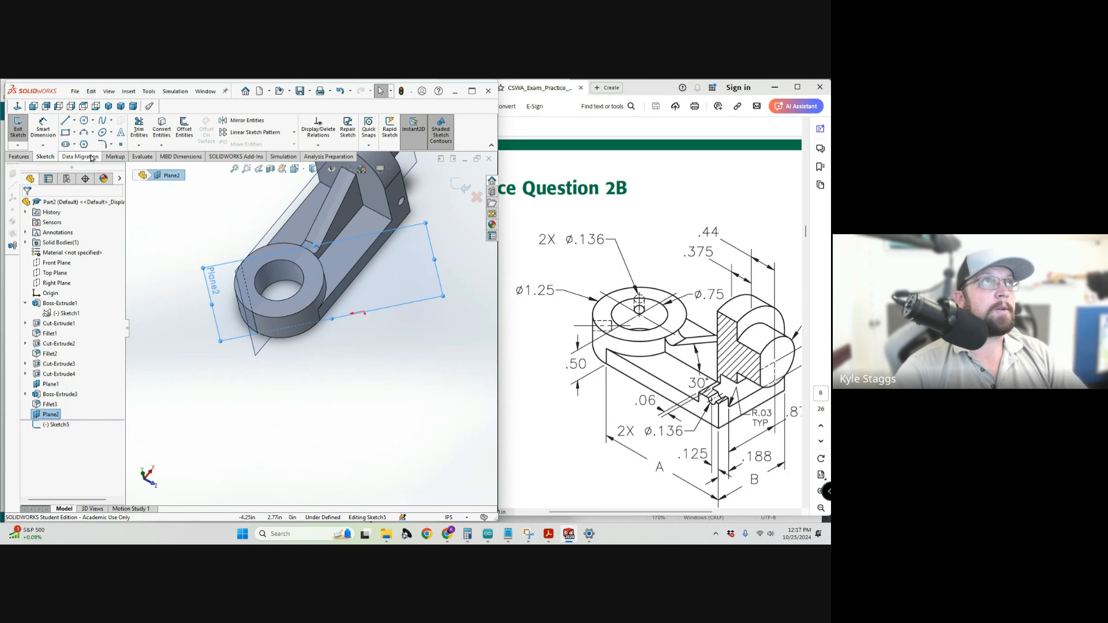
click(17, 126)
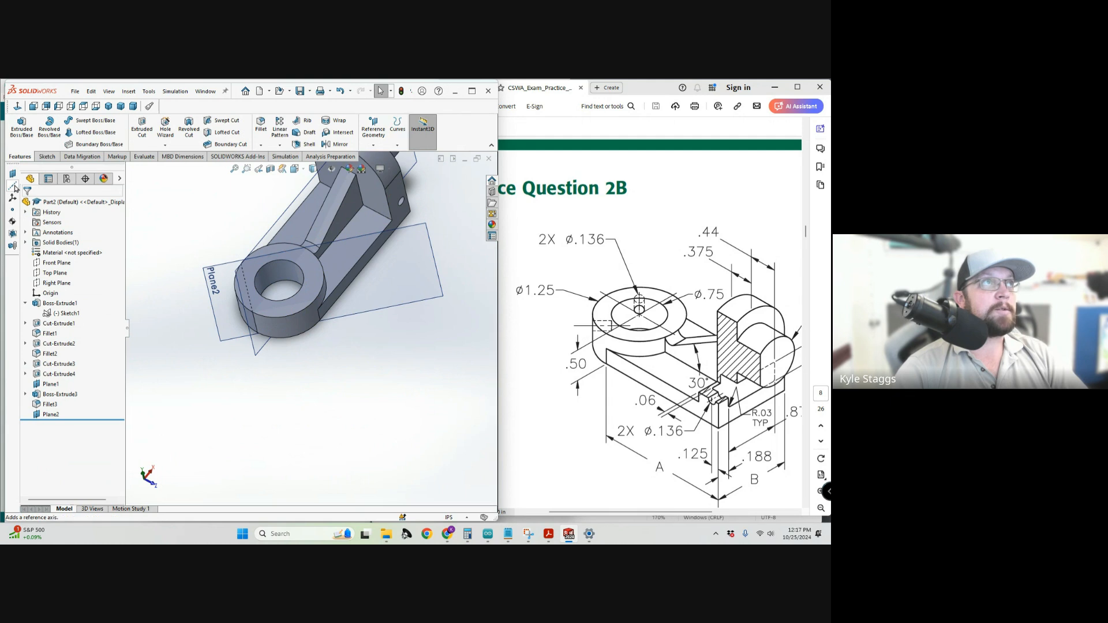
Create a reference axis through the cylindrical inner face of the ring boss's bore.
click(12, 186)
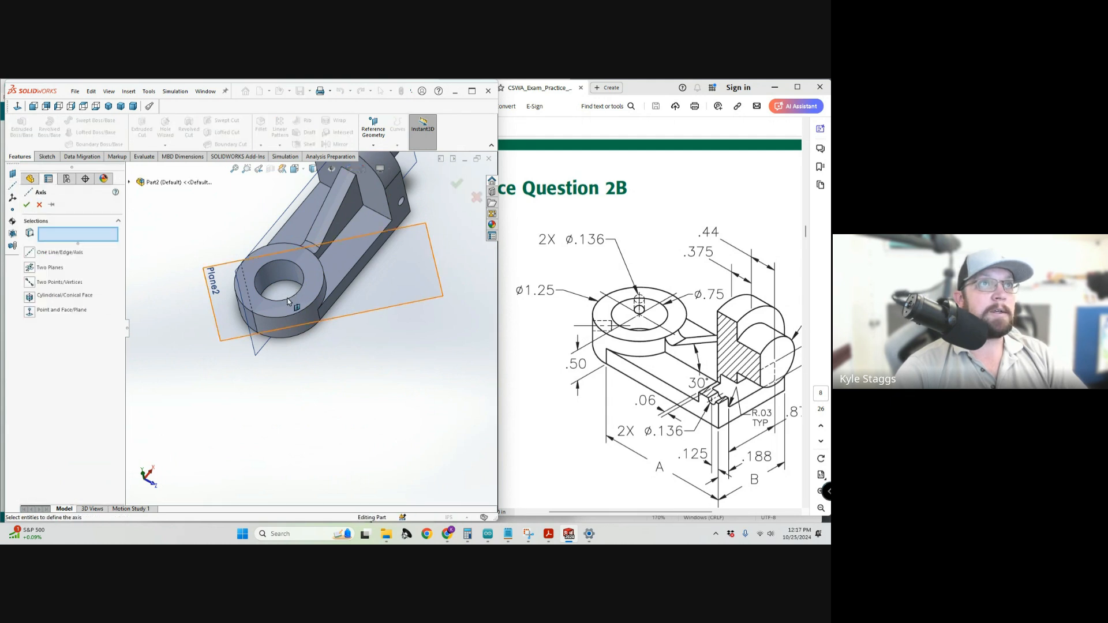
middle_drag(298, 293, 297, 272)
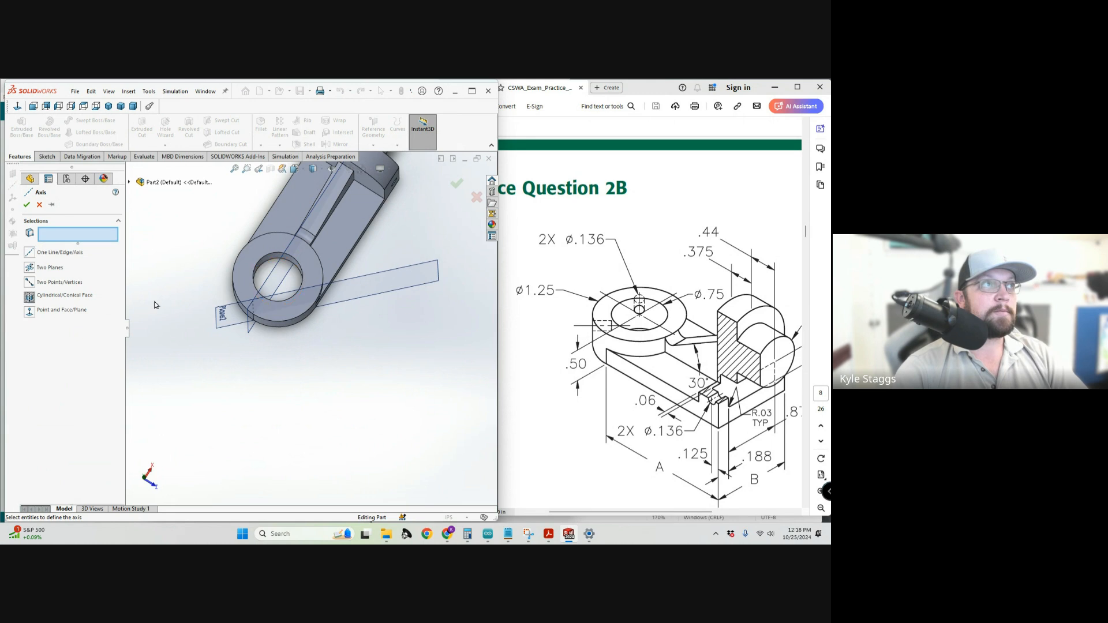
click(267, 265)
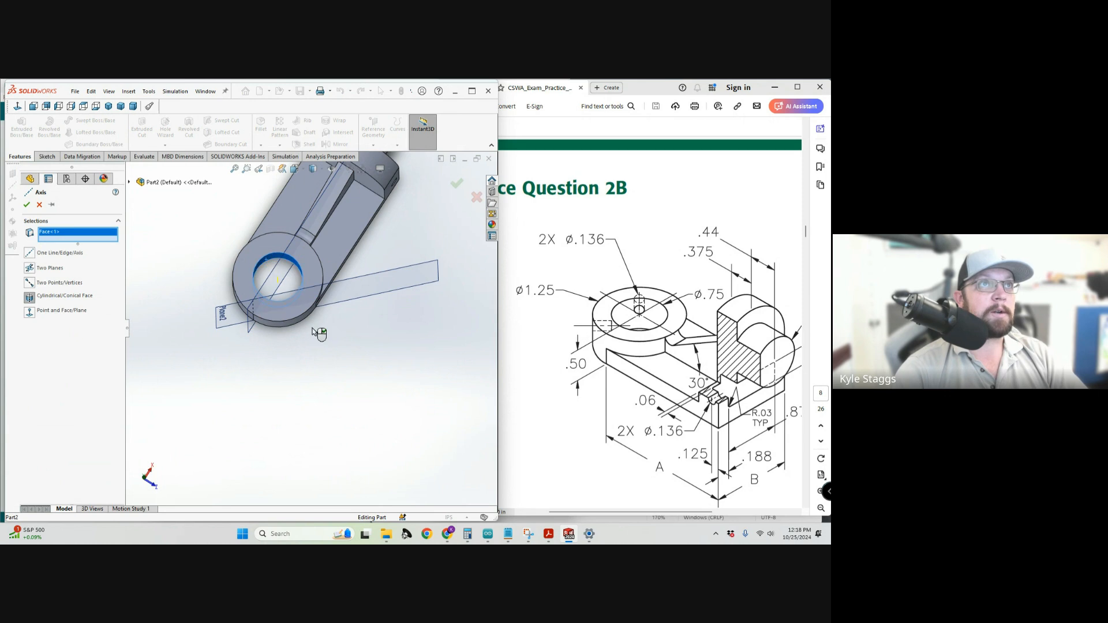
middle_drag(319, 334, 295, 245)
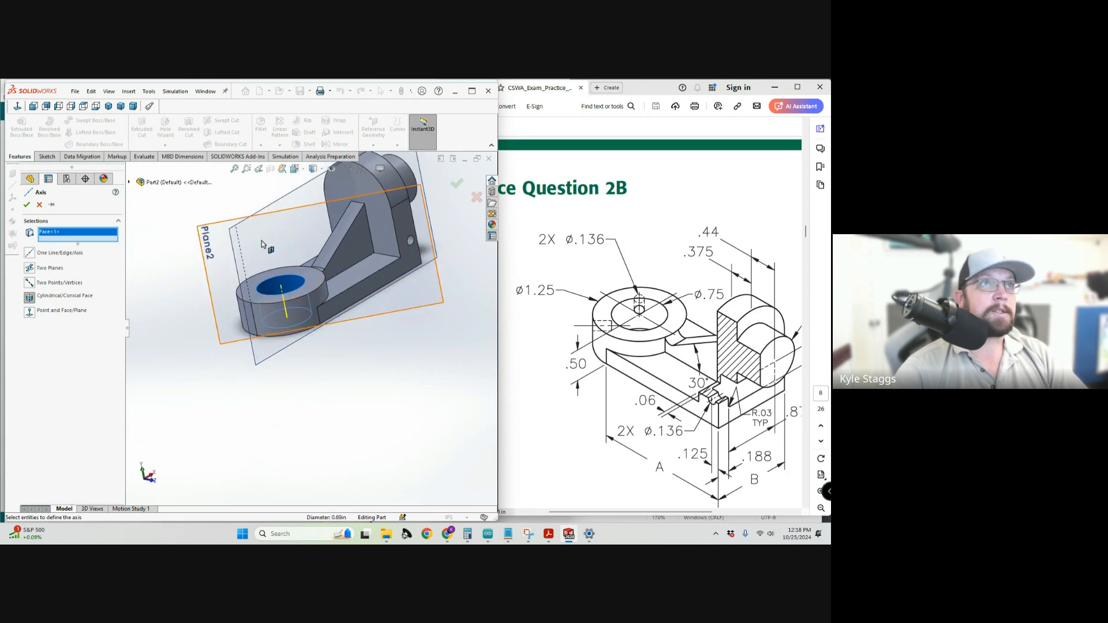
click(28, 205)
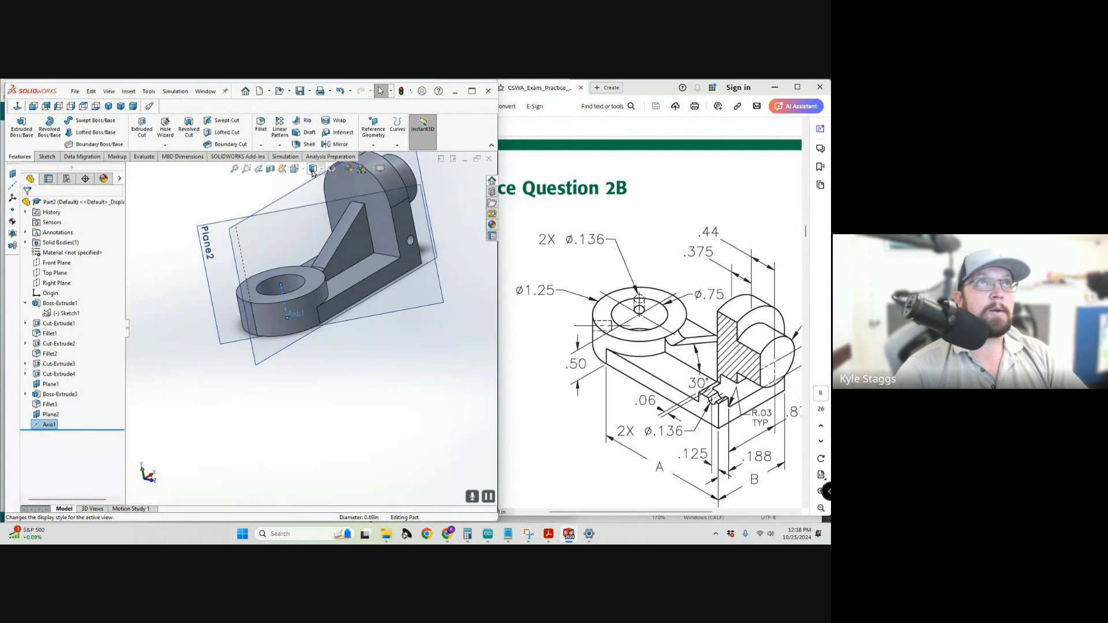
Sketch a circle of about 0.1 in radius on Plane2, centred on the bore axis near mid-height of the ring boss.
click(312, 168)
key(space)
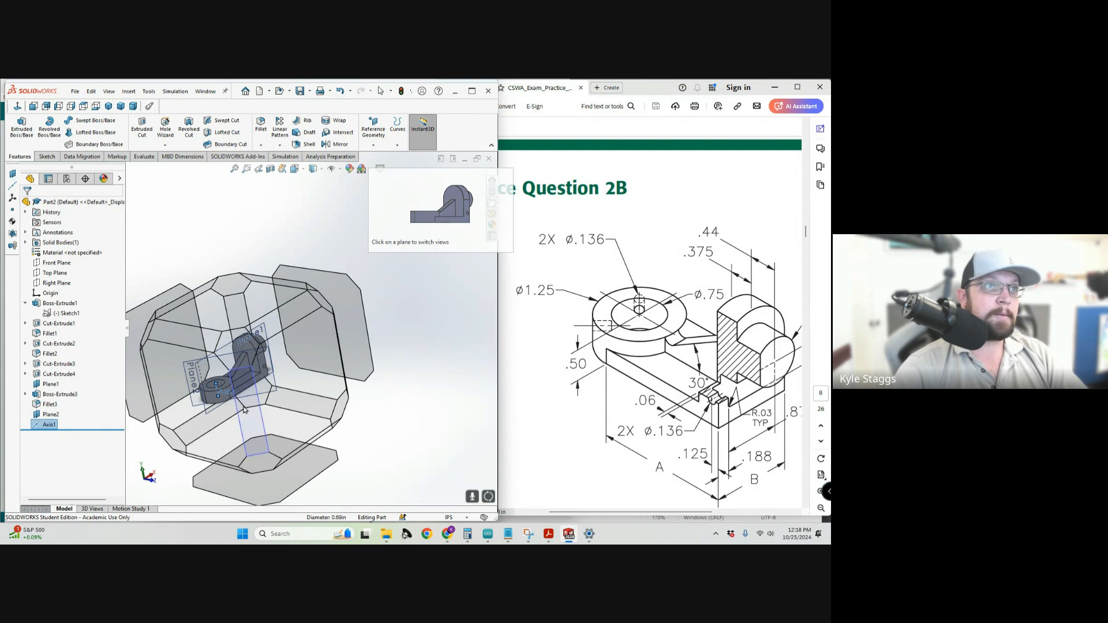
click(244, 411)
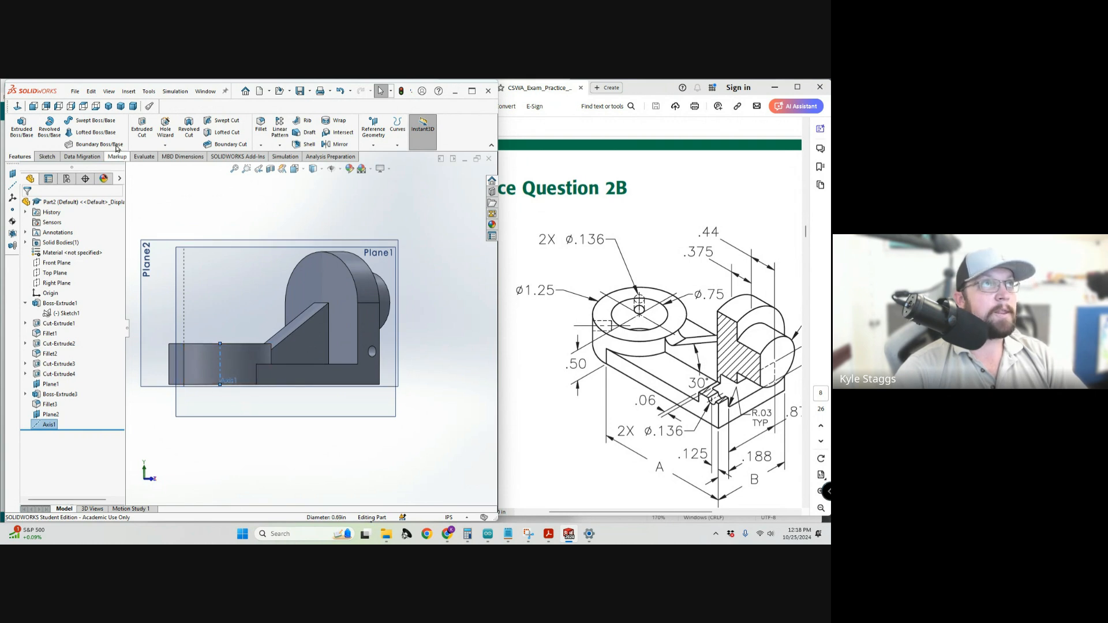
click(48, 157)
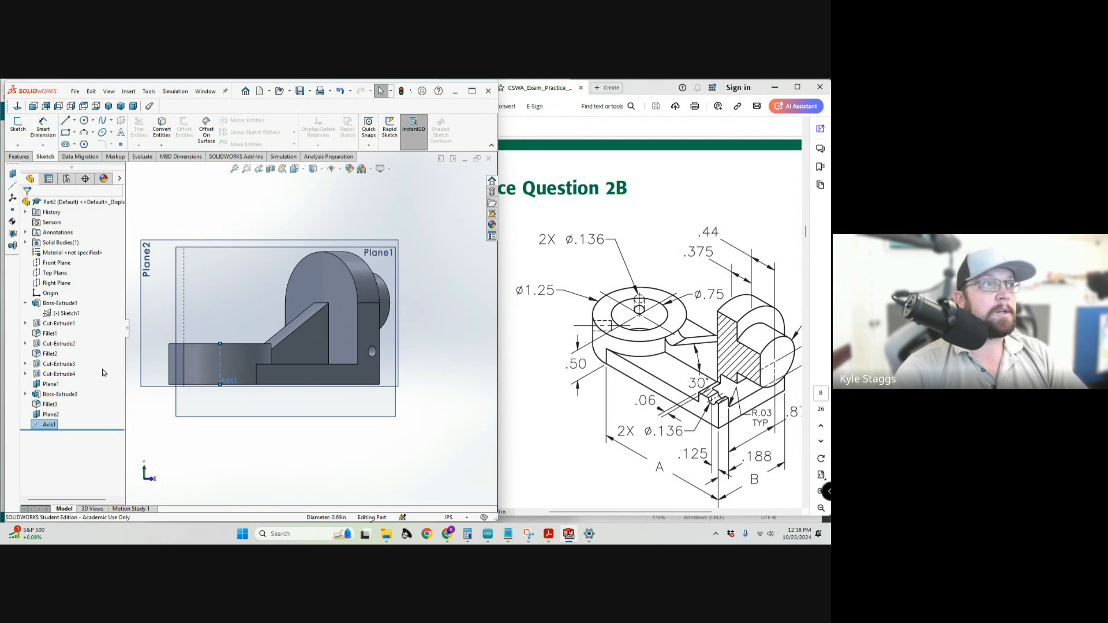
click(45, 415)
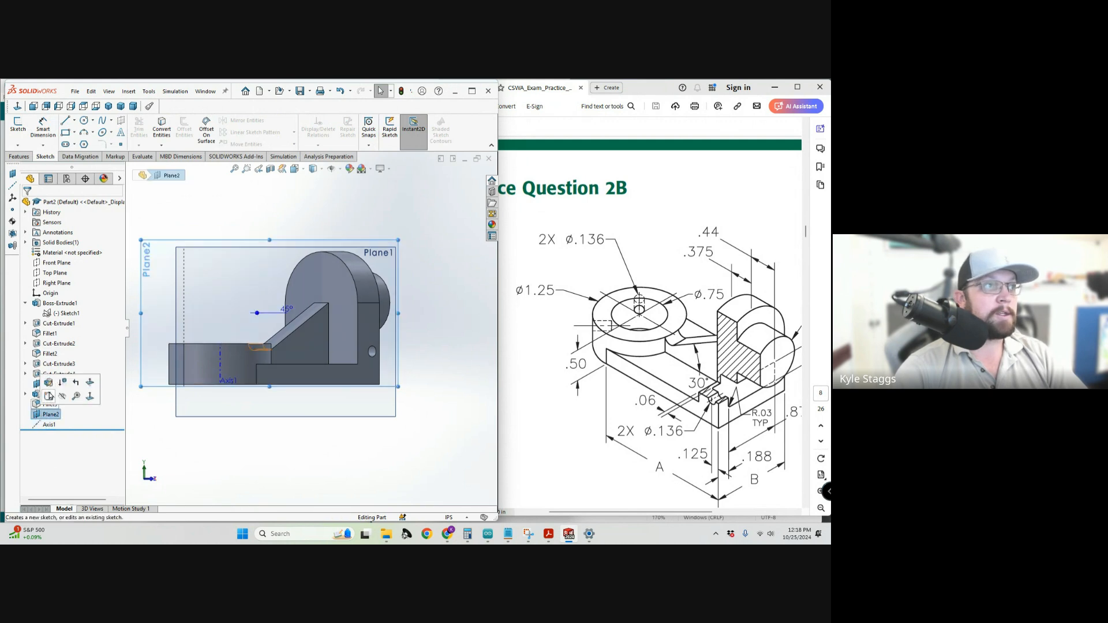
click(51, 396)
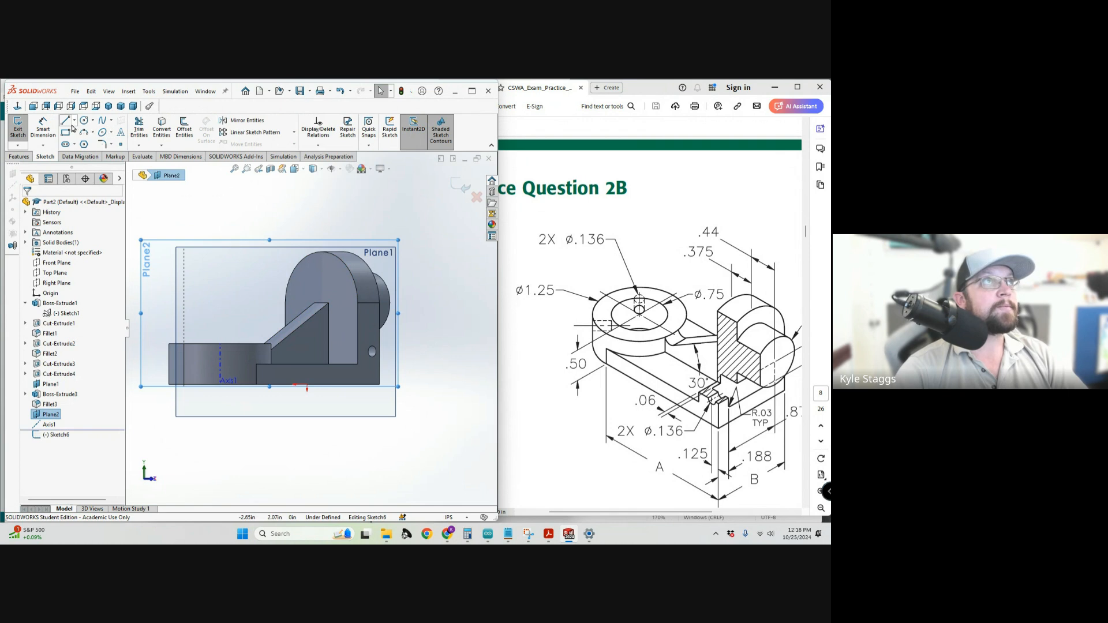
click(220, 366)
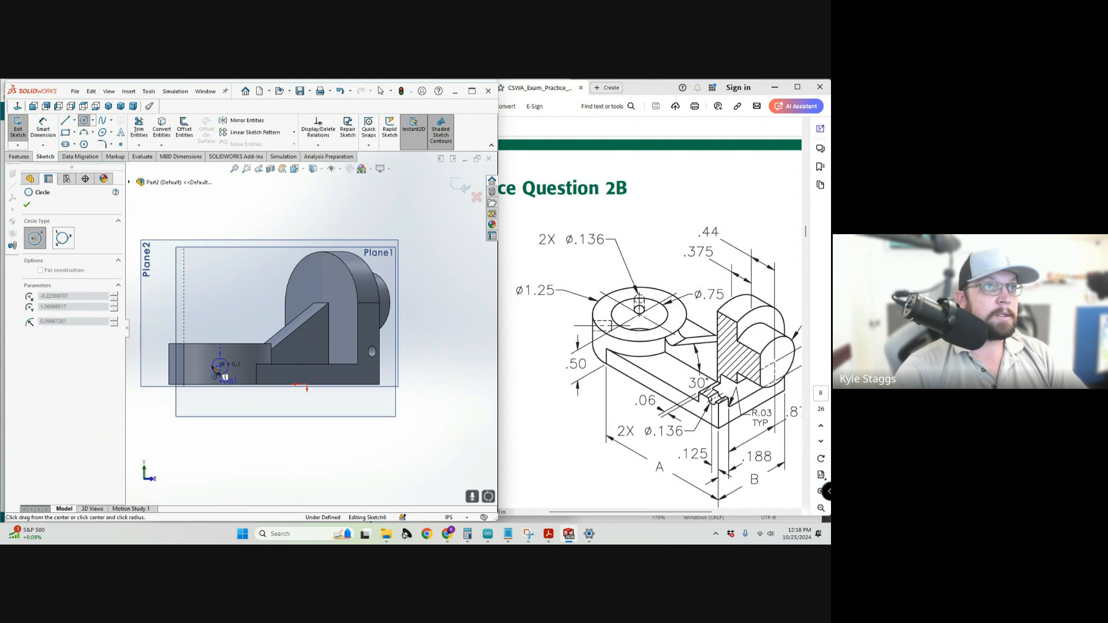
click(215, 371)
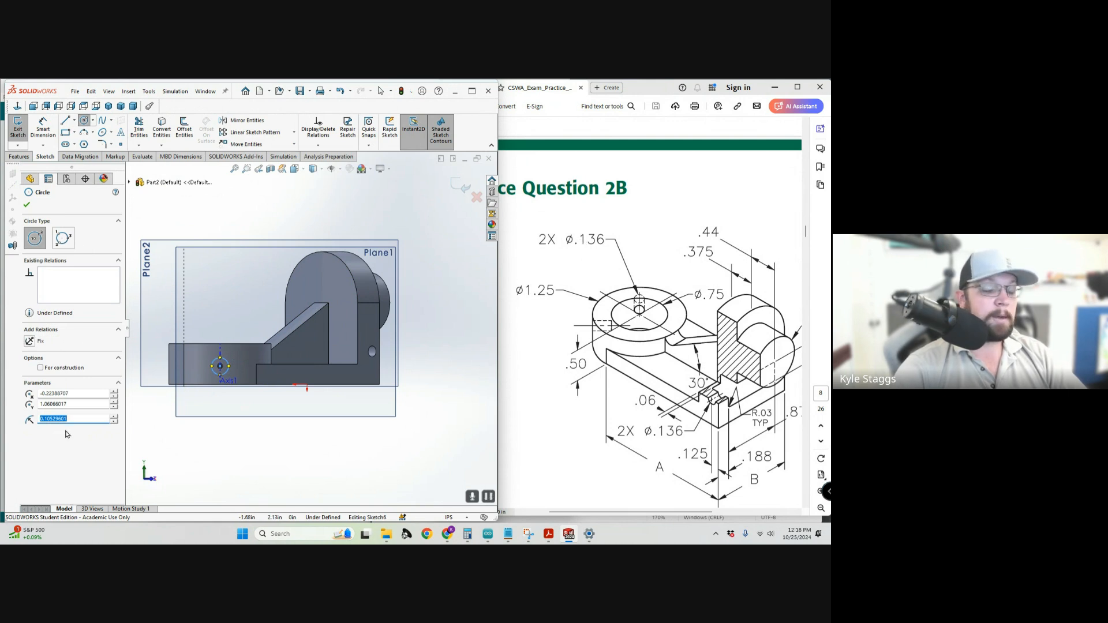
Finish the circle with a radius of 0.136 in, and dimension its diameter as 0.136 in.
key(Return)
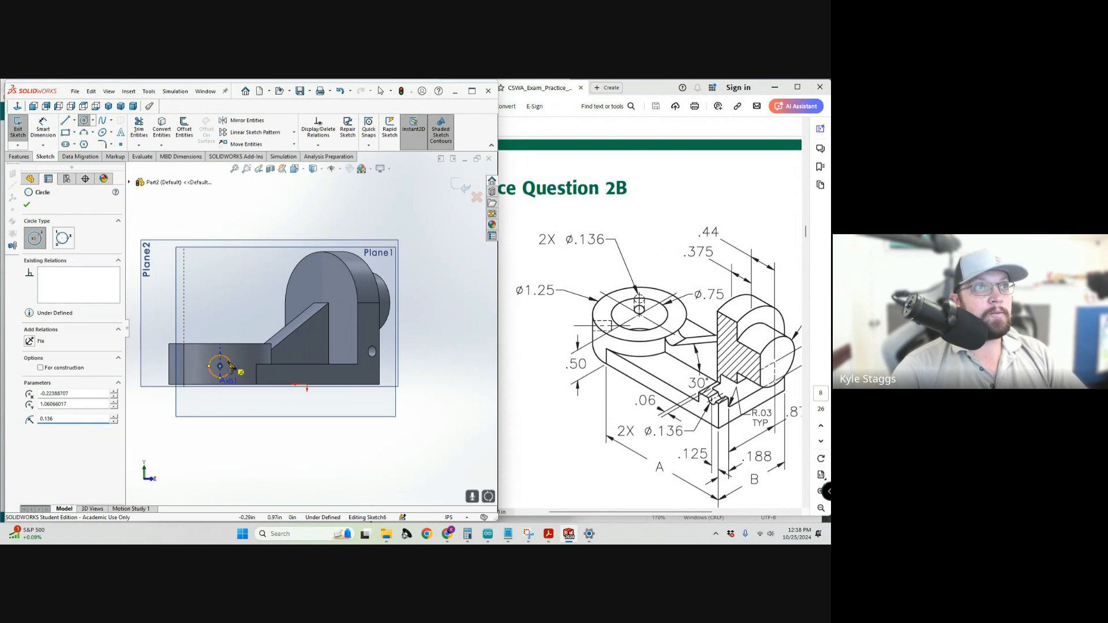
click(28, 205)
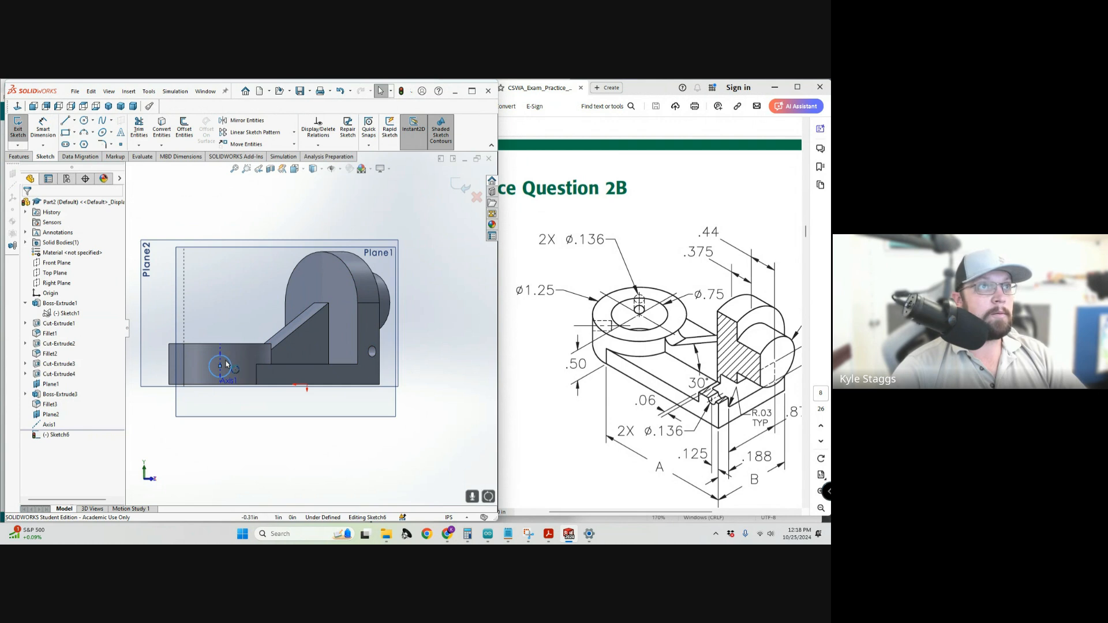
click(46, 130)
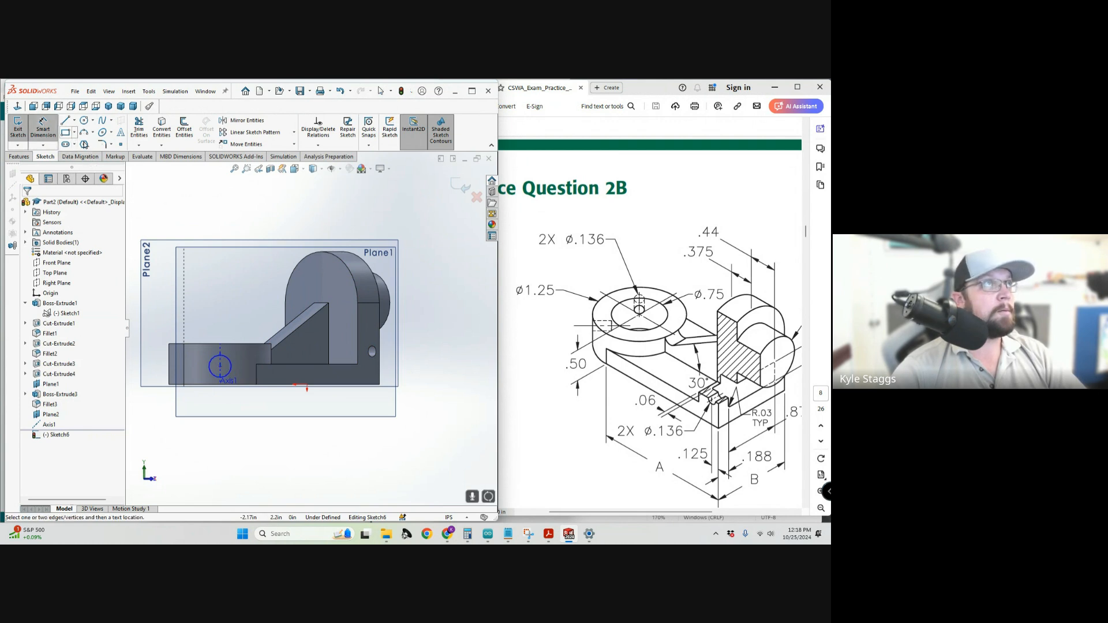
click(231, 366)
click(213, 373)
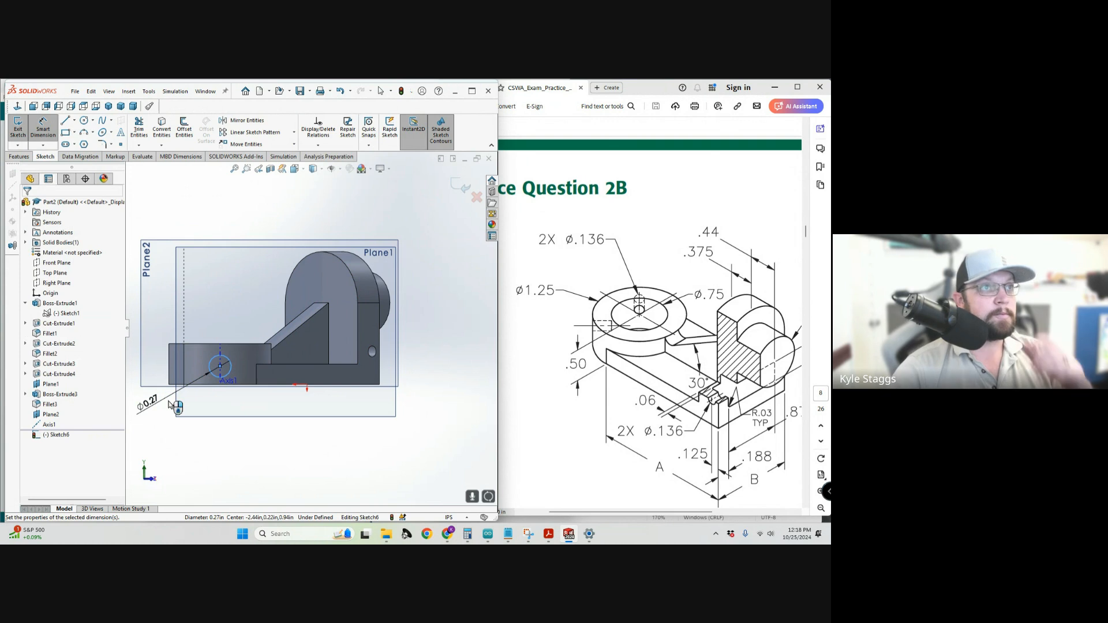
click(170, 405)
key(BackSpace)
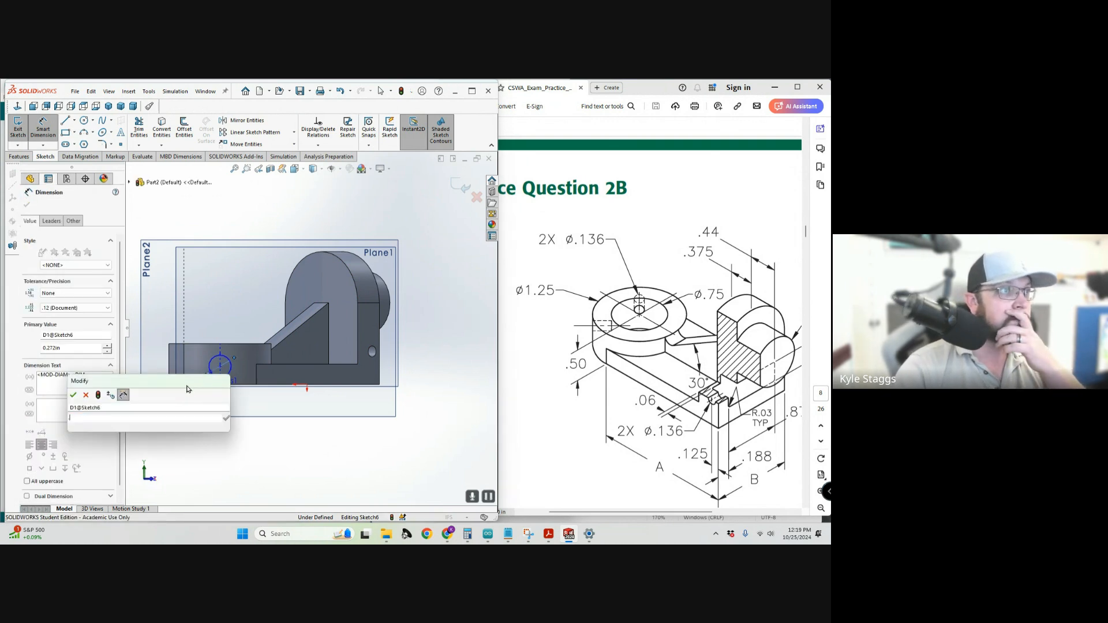
text(.136)
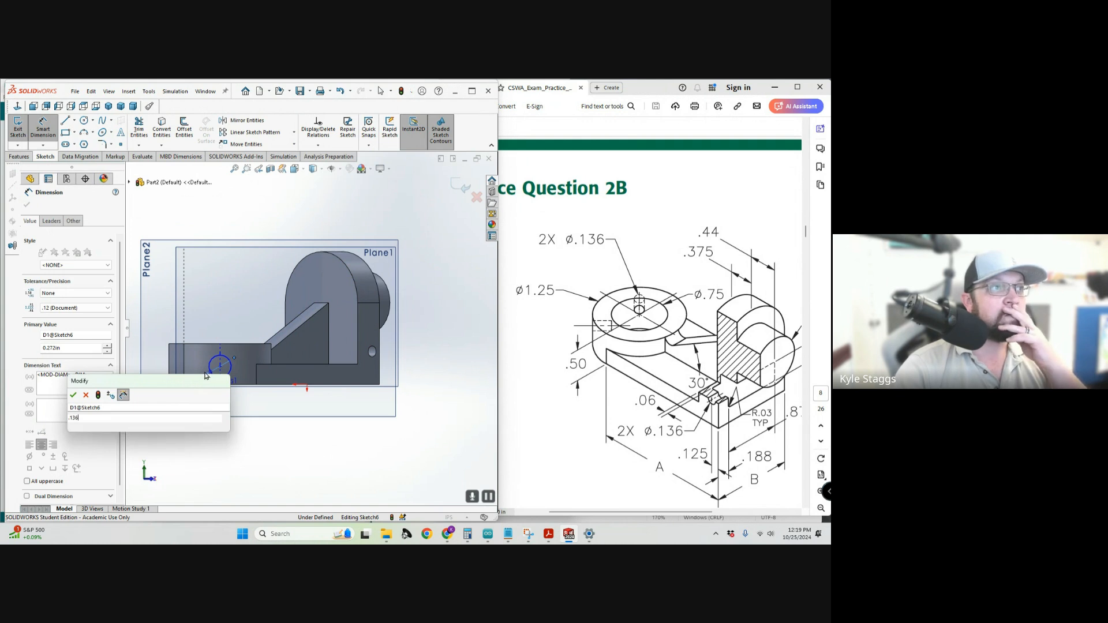
key(Escape)
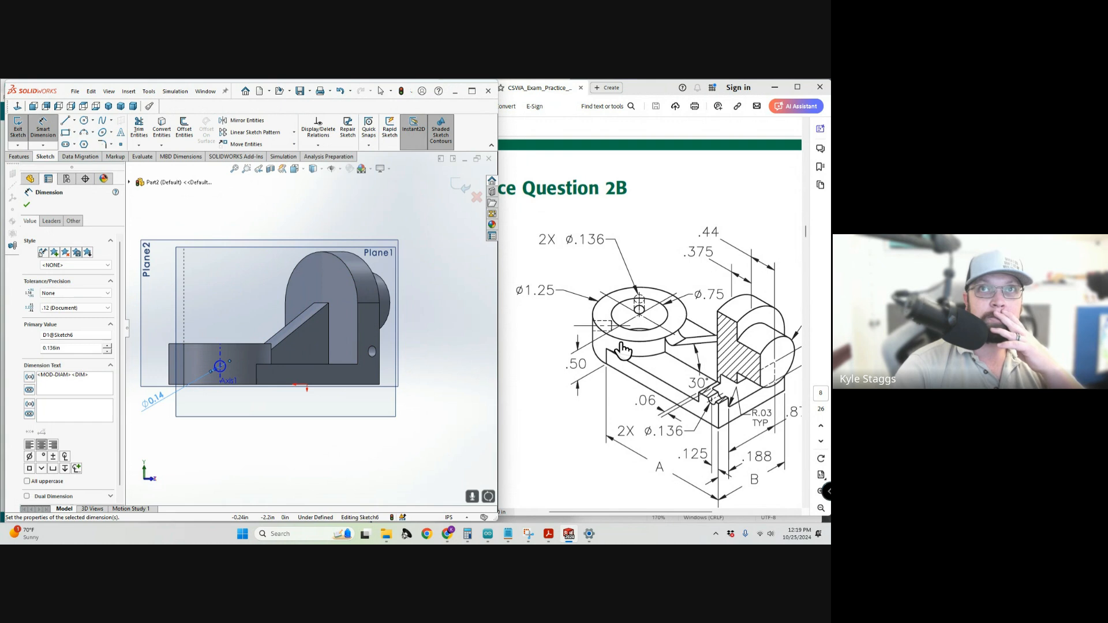
Check the hole's position in the Question 2C drawing, and dimension the circle's centre 0.19 in below the ring boss's top edge.
scroll(622, 350, down, 8)
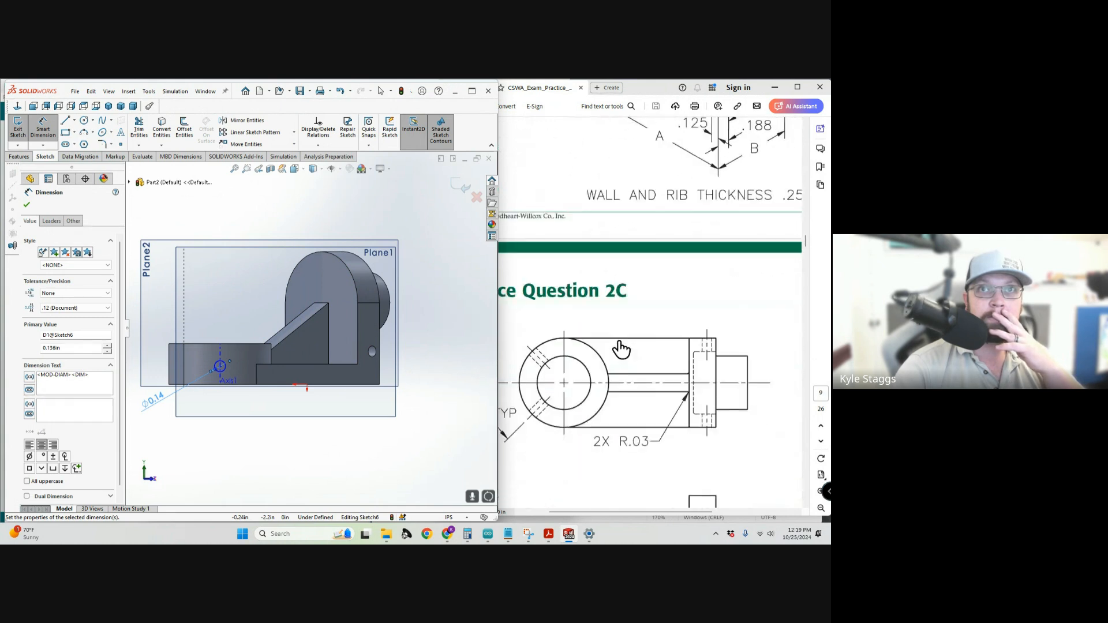
scroll(623, 350, down, 3)
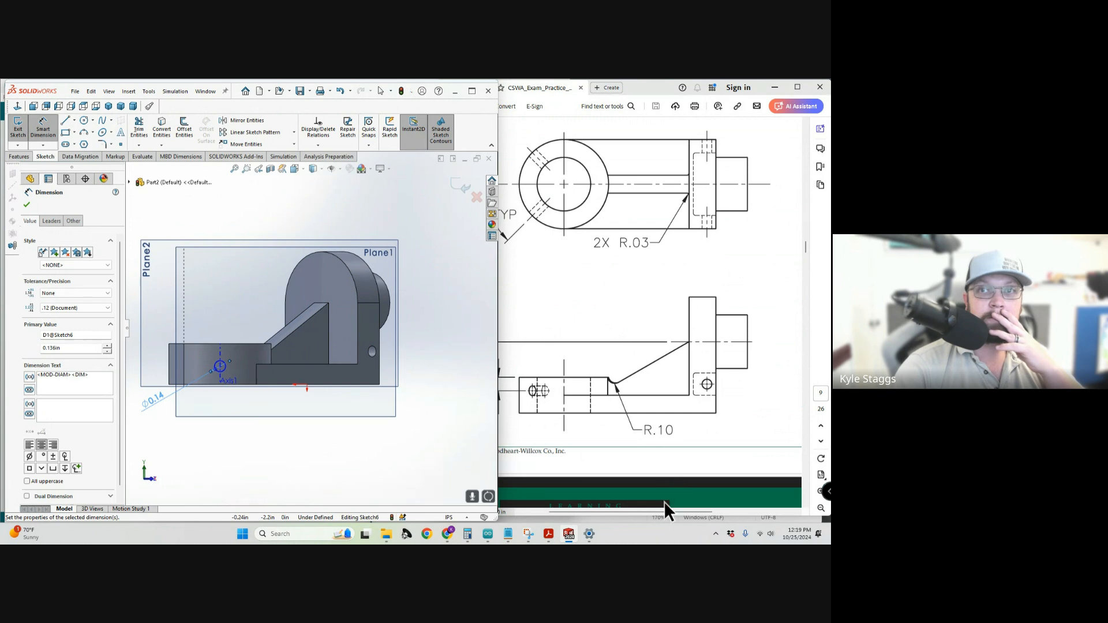
drag(663, 508, 649, 508)
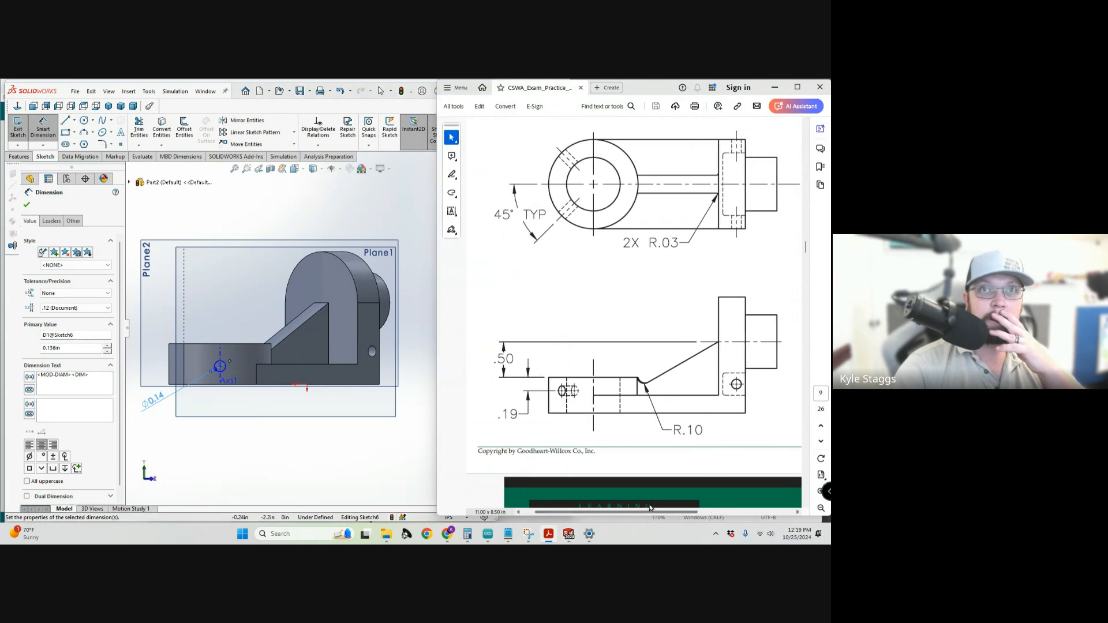
scroll(215, 369, down, 4)
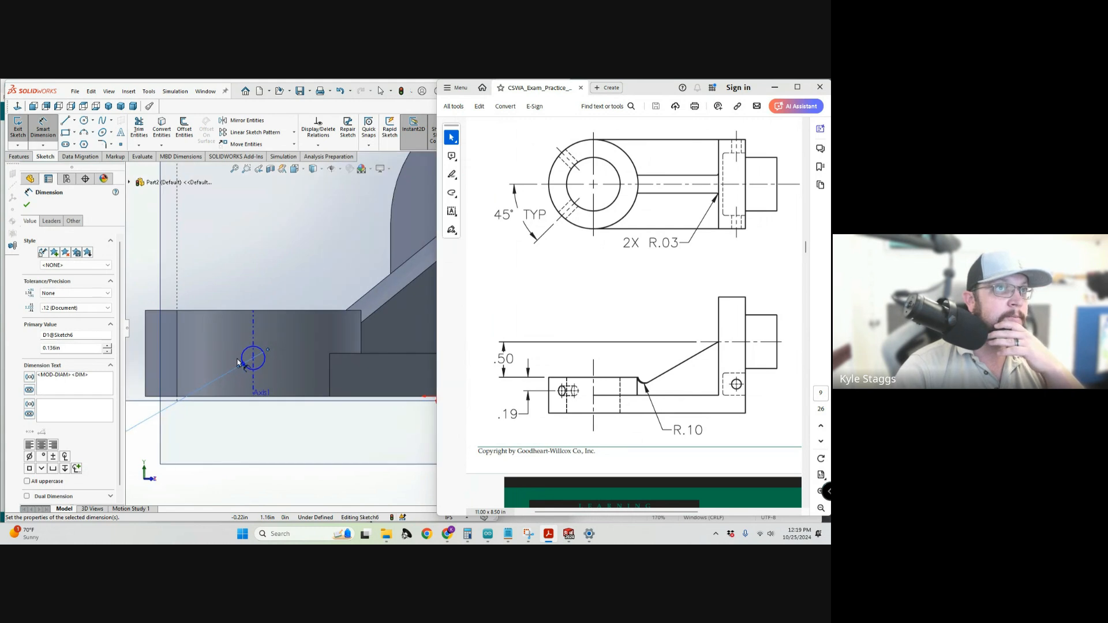
click(263, 317)
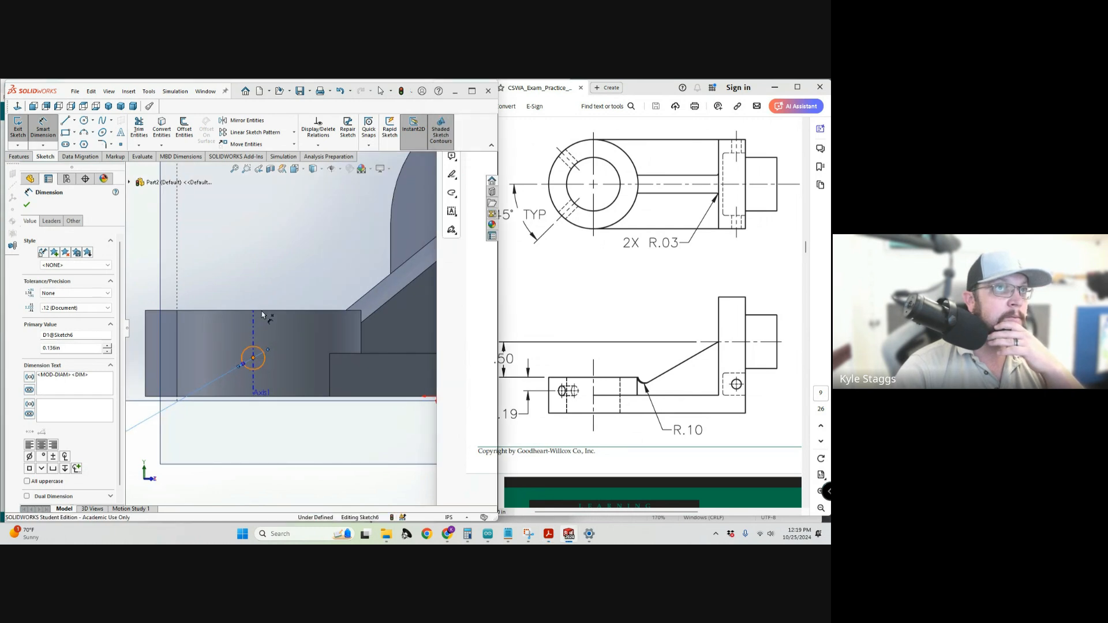
click(263, 313)
scroll(199, 312, up, 3)
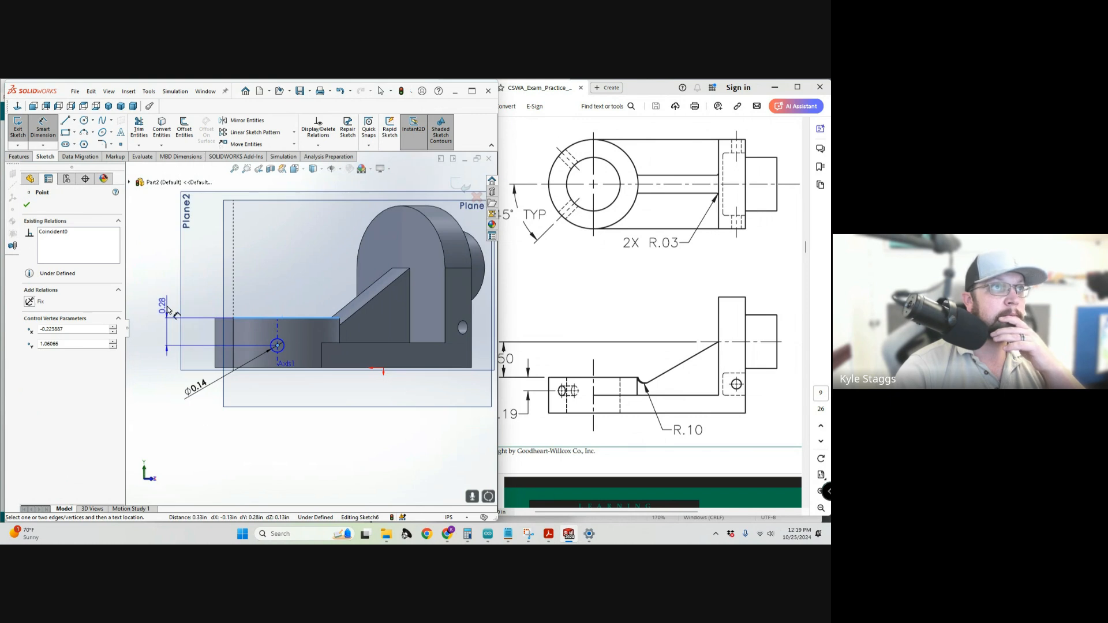
click(167, 307)
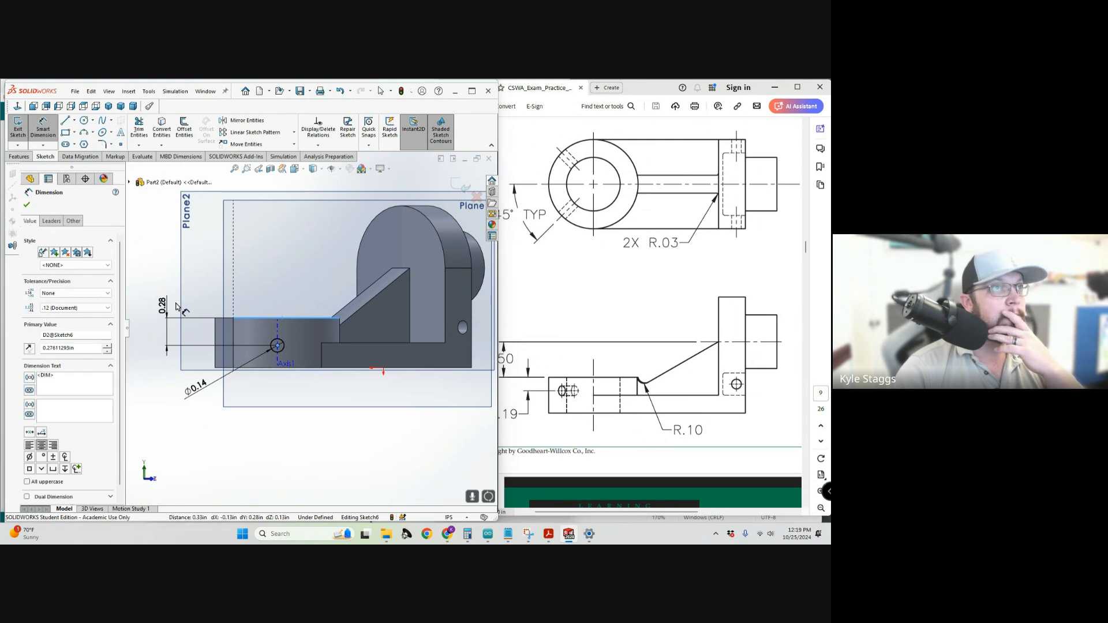
text(.19)
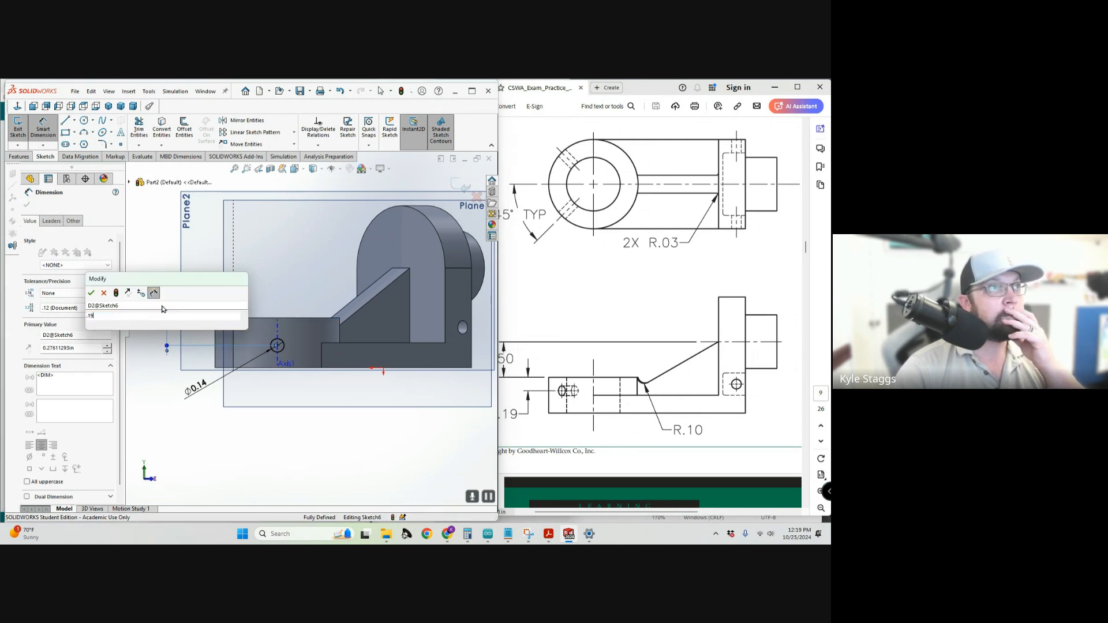
key(Escape)
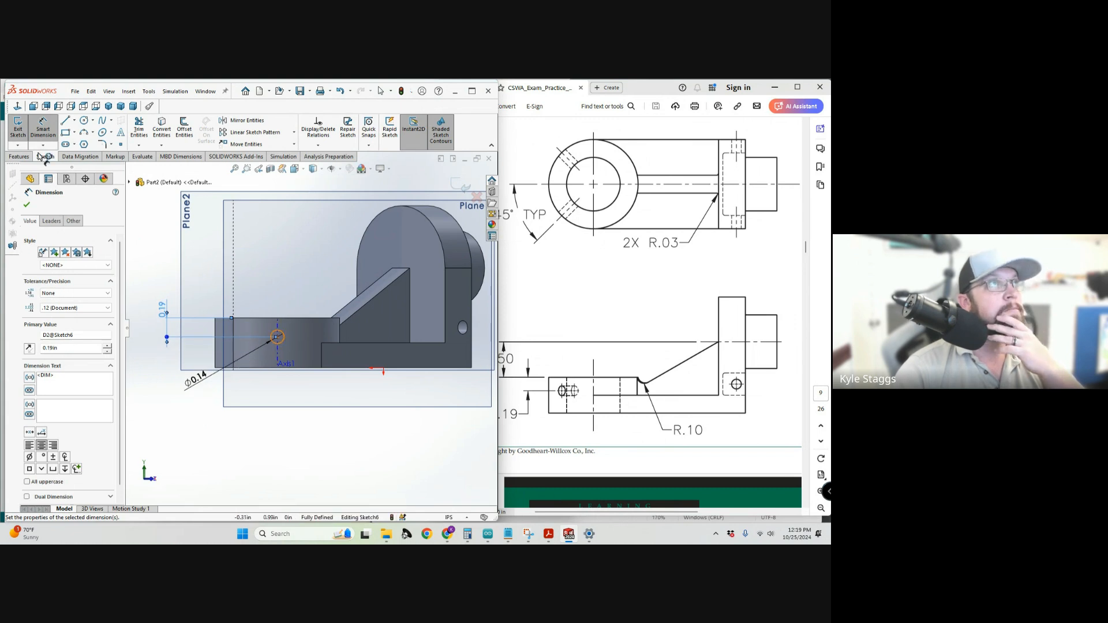
Start an extruded cut from the hole sketch with the Up To Body end condition, and choose the region inside the circle as its contour.
click(11, 157)
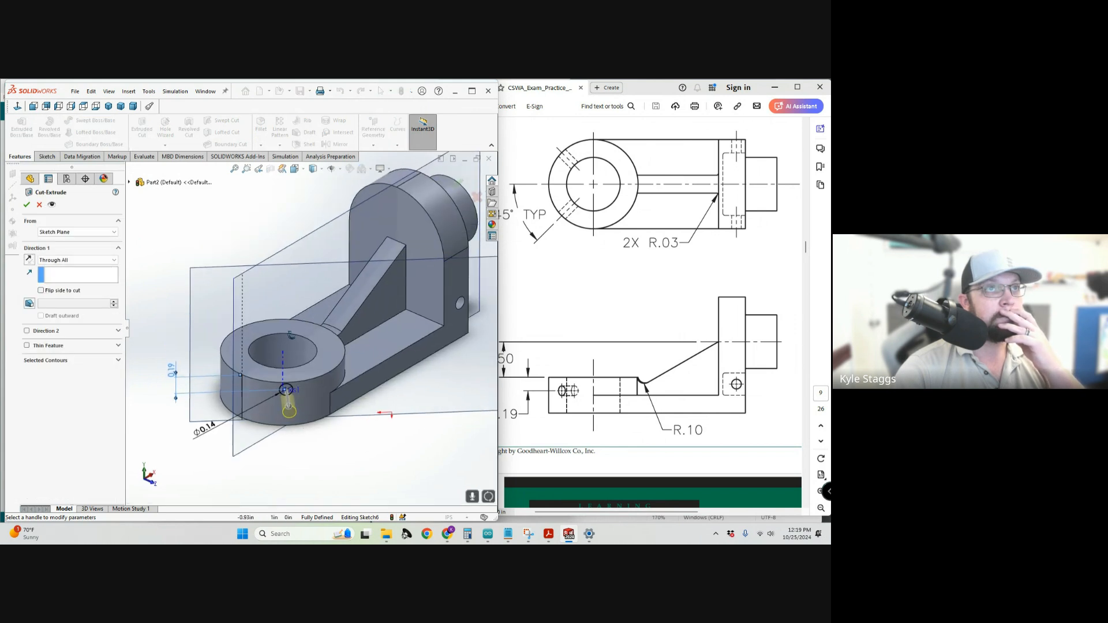
click(71, 261)
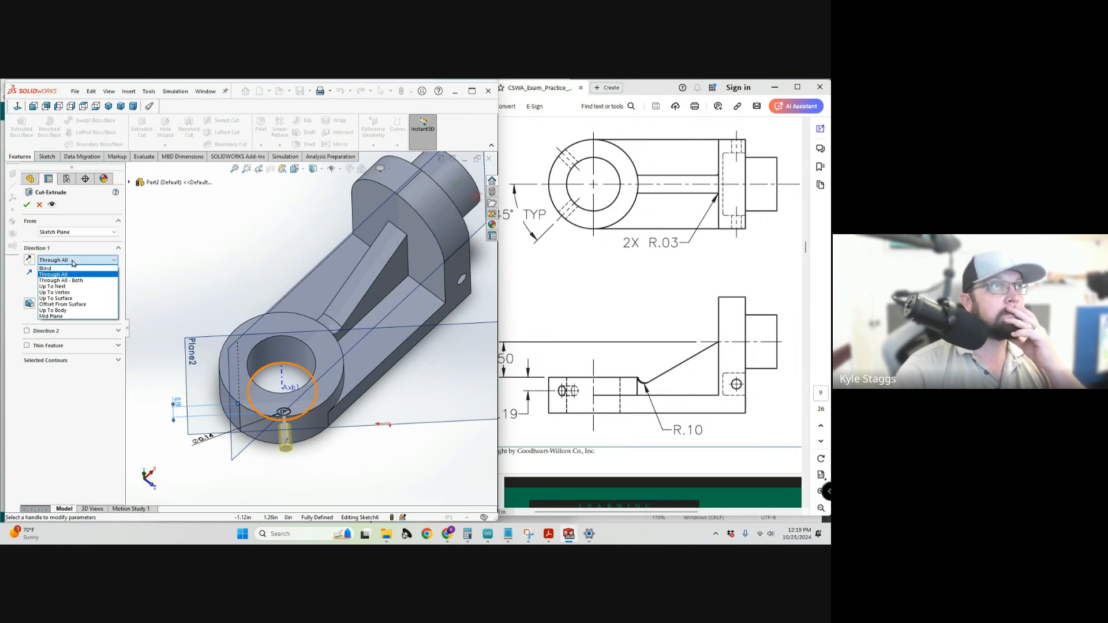
click(77, 312)
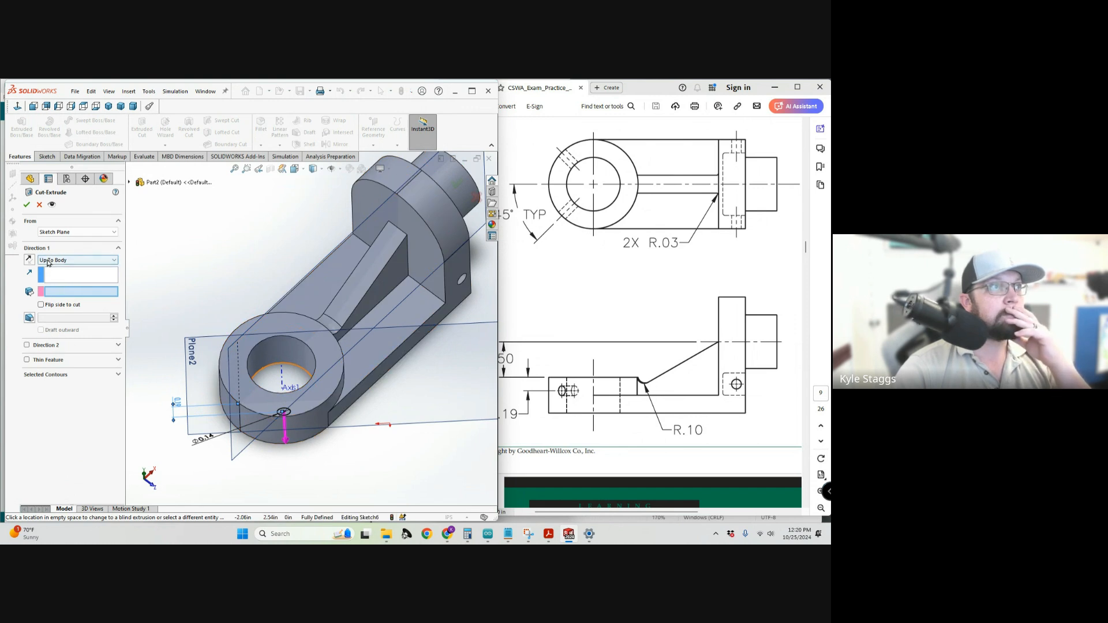
click(62, 376)
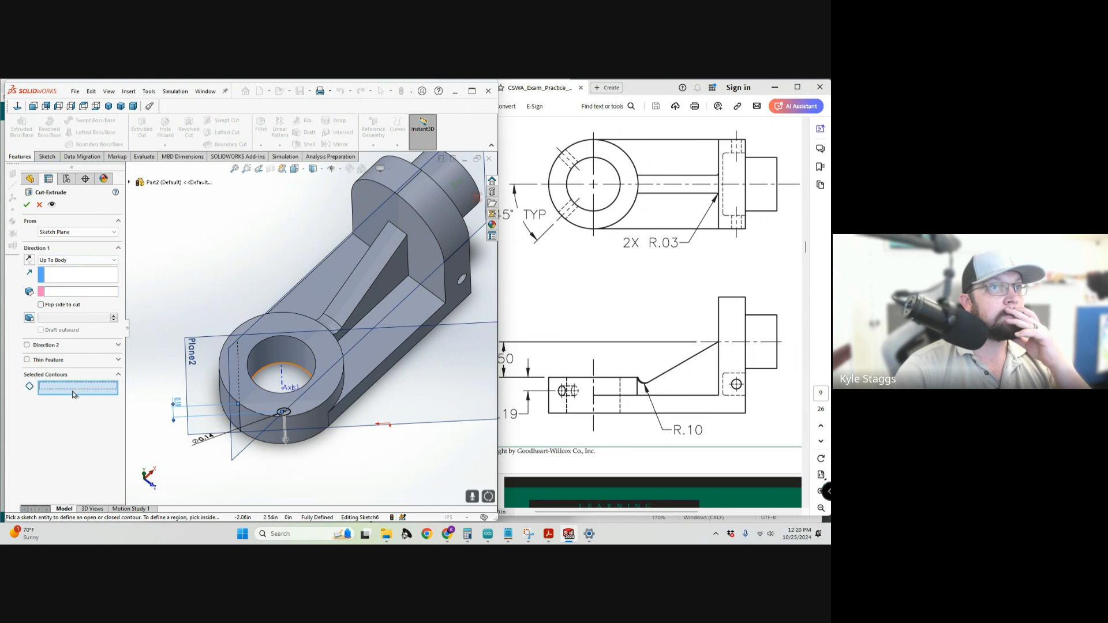
click(288, 413)
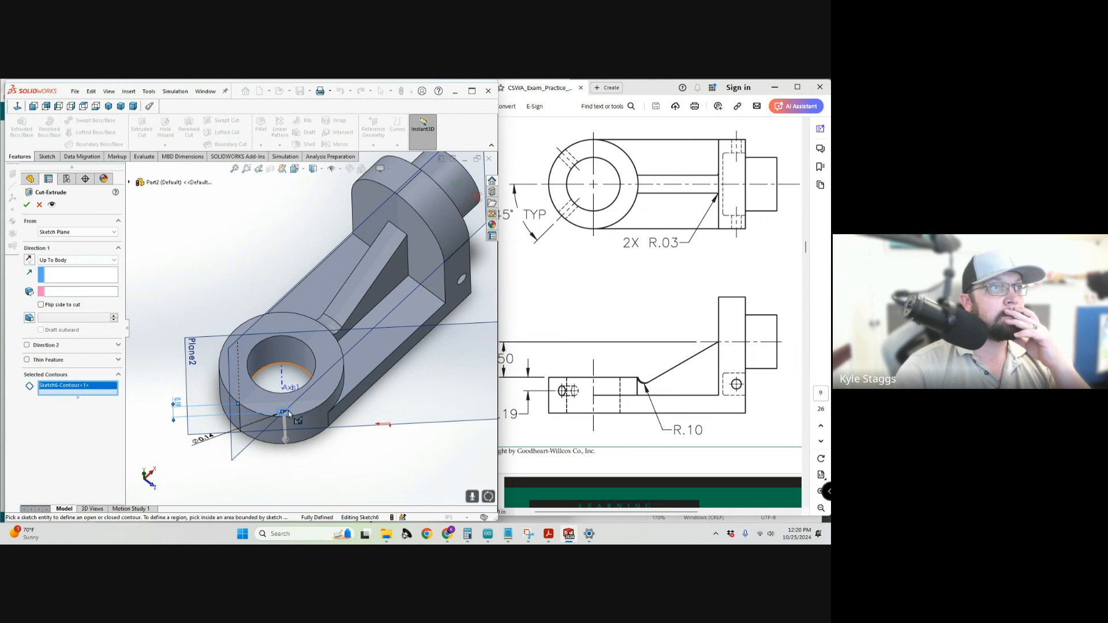
right_click(102, 390)
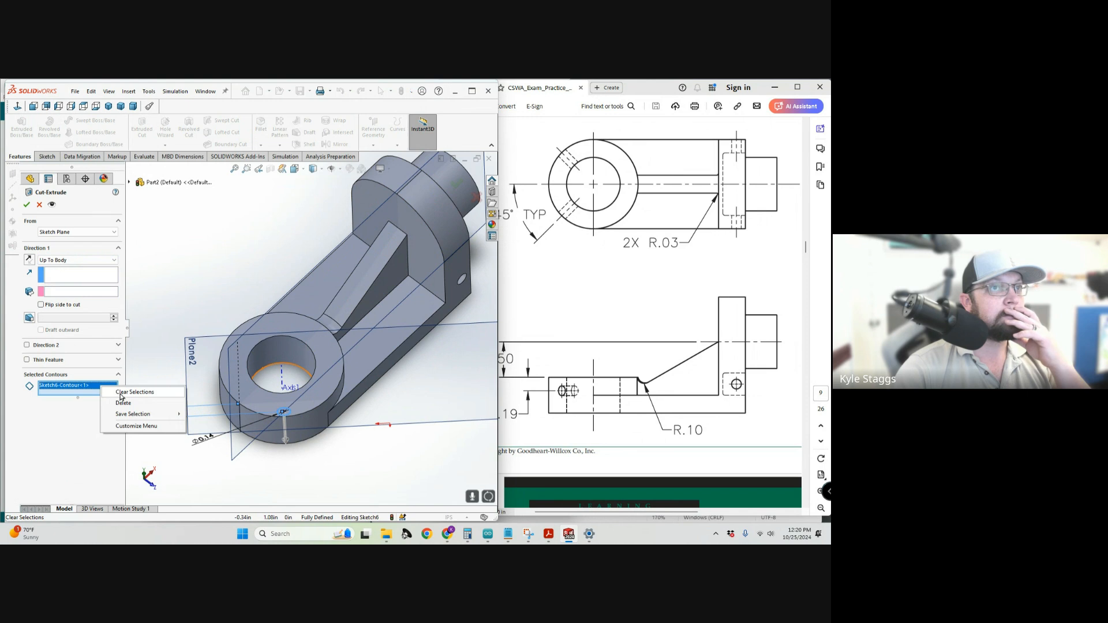
click(120, 393)
scroll(283, 411, down, 5)
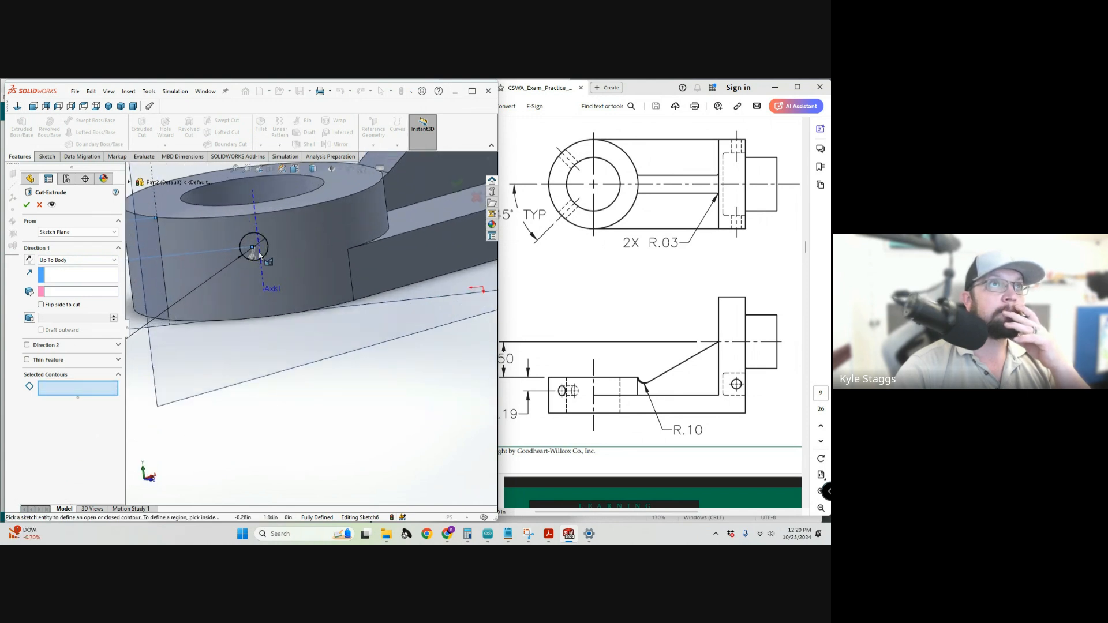
scroll(259, 255, down, 2)
click(276, 265)
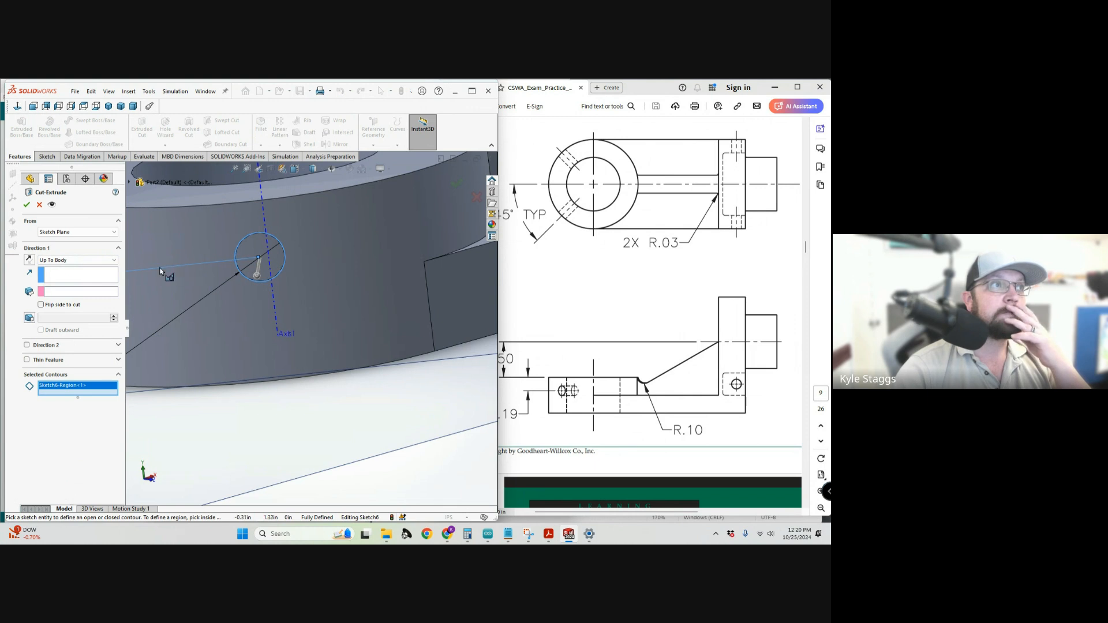
Cut the circle region through the ring boss wall with a Mid Plane extrusion 0.50 in deep.
scroll(230, 237, up, 5)
middle_drag(235, 227, 263, 351)
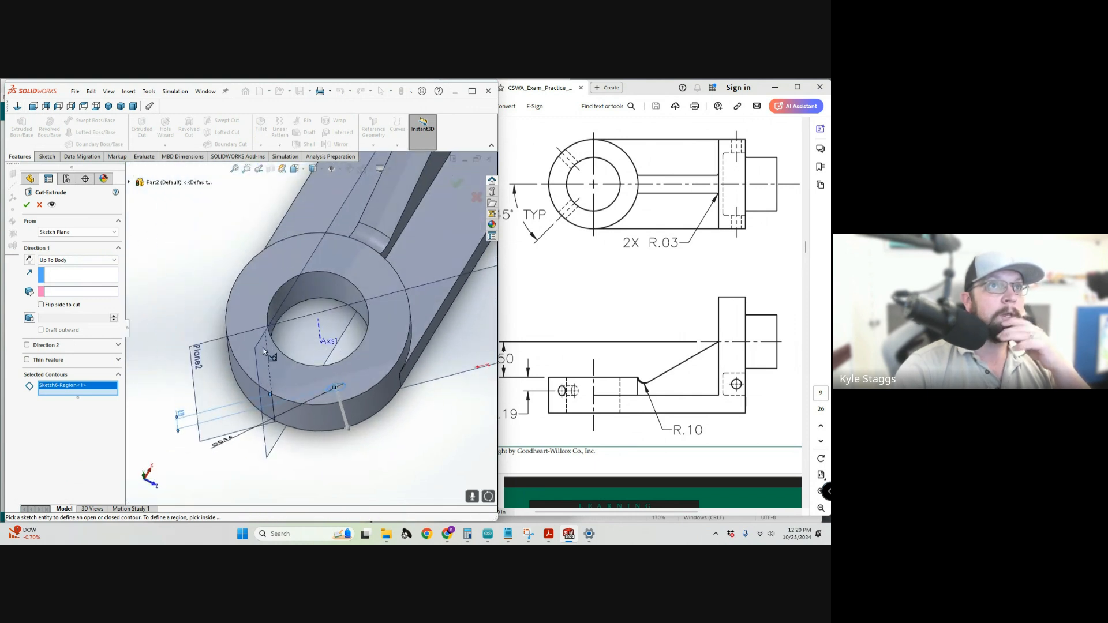
click(70, 260)
click(57, 319)
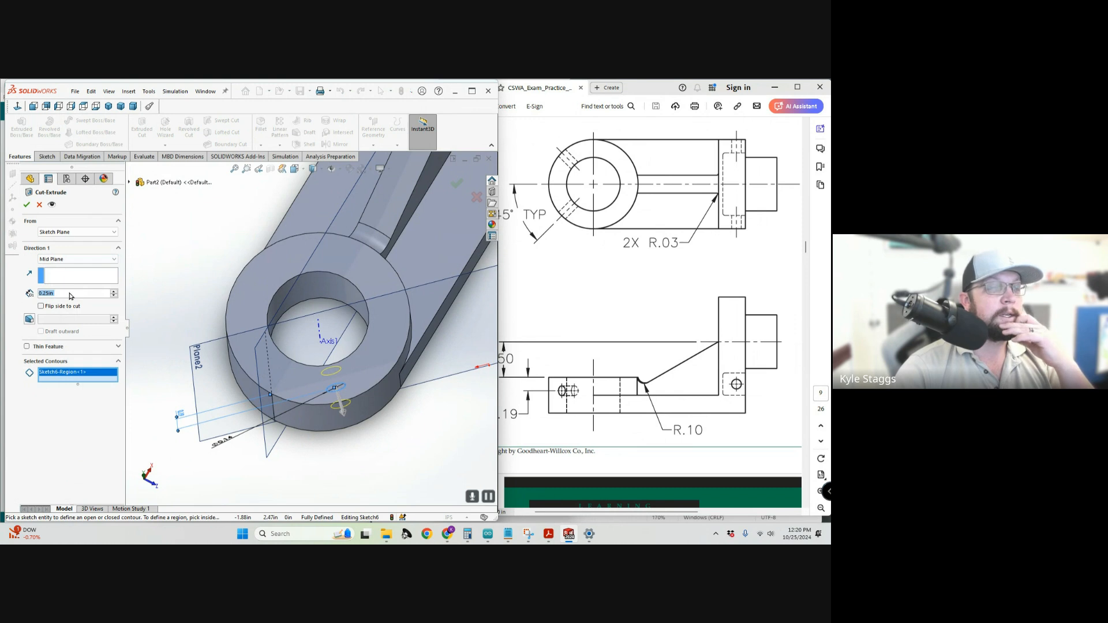
key(BackSpace)
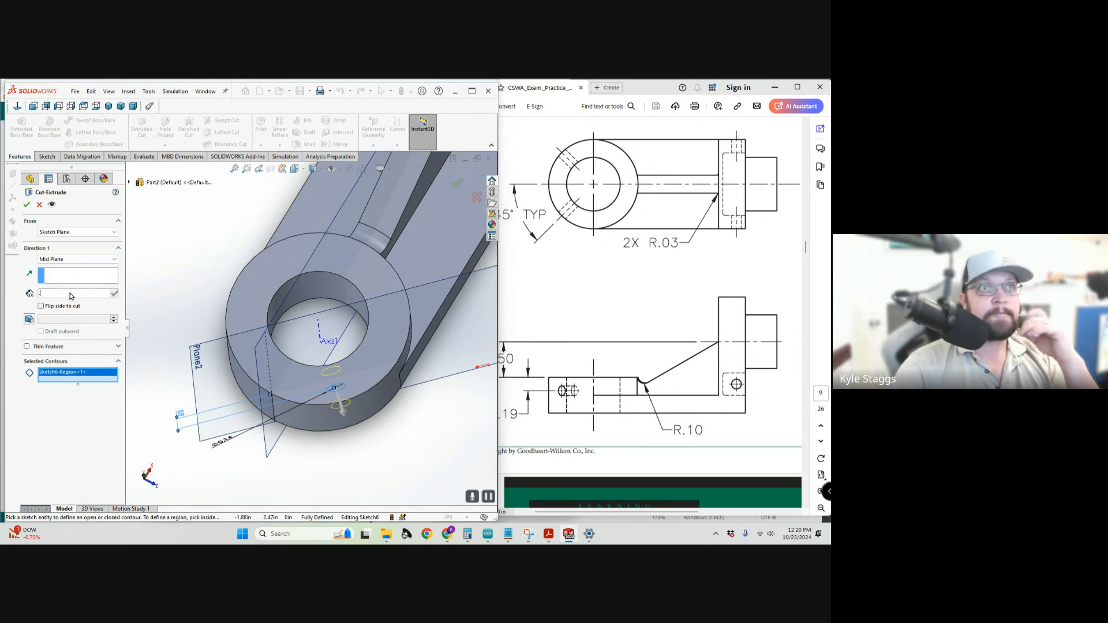
text(.5)
key(Return)
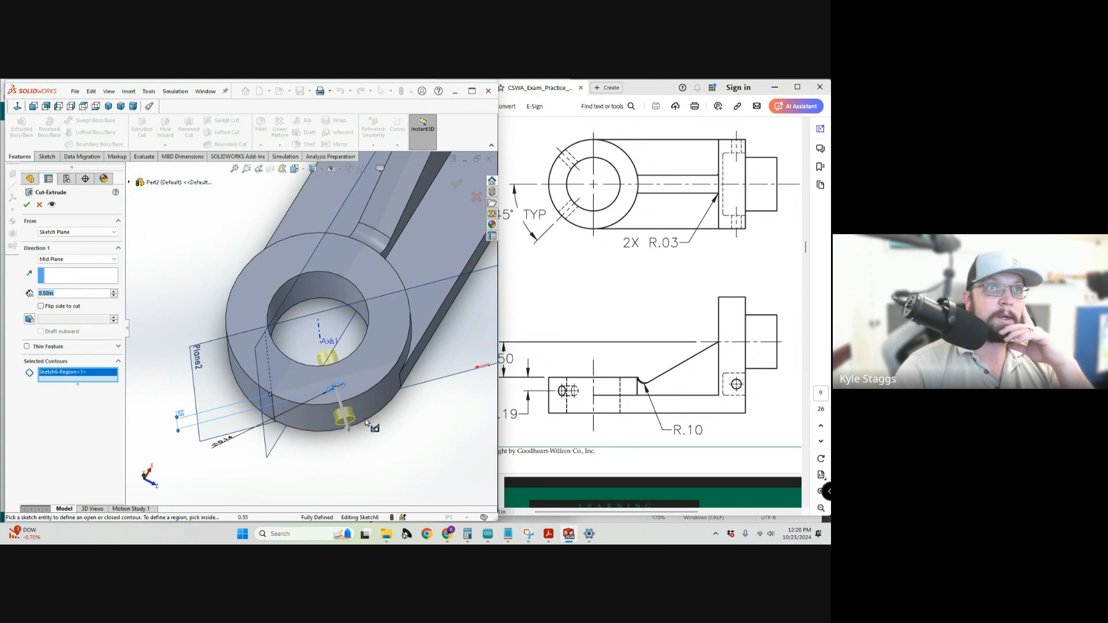
click(28, 204)
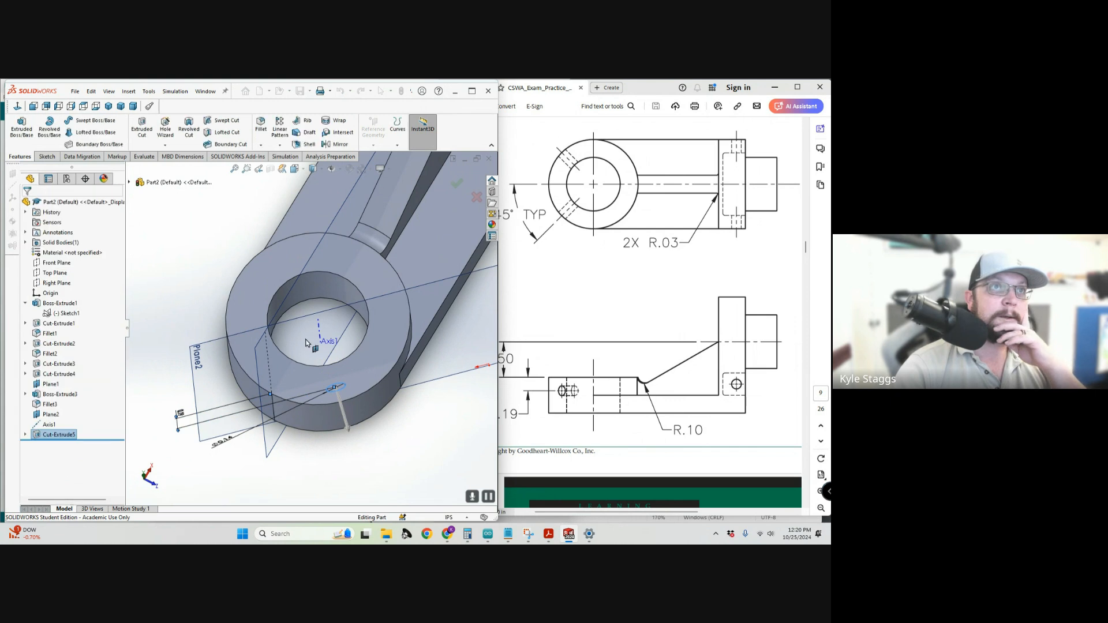
Mirror the hole cut in the ring boss about Plane1.
middle_drag(309, 339, 342, 475)
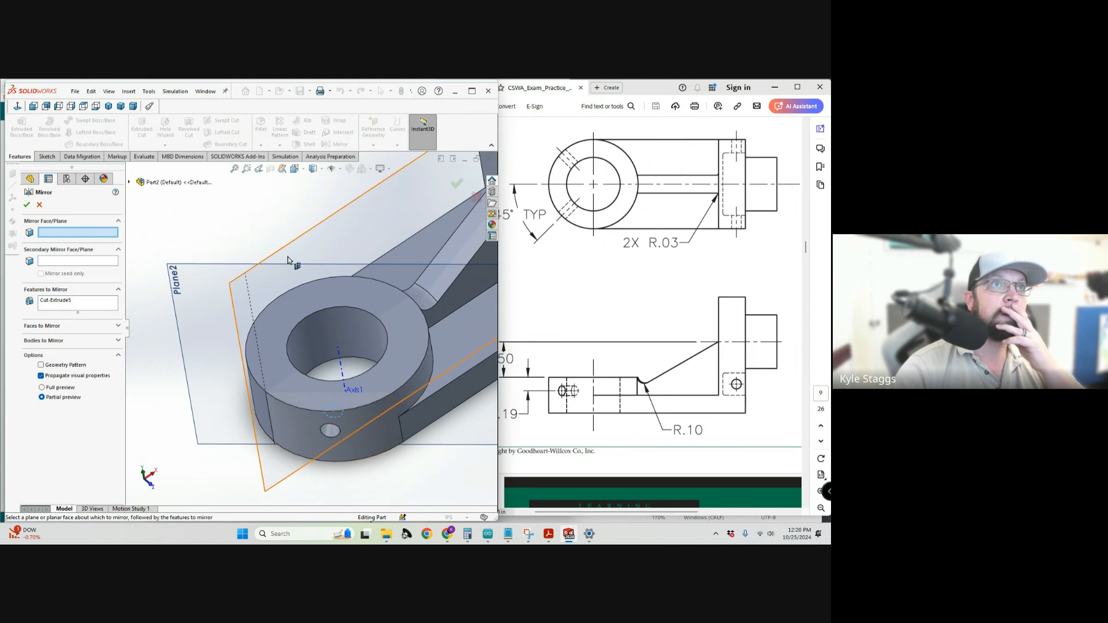
click(300, 241)
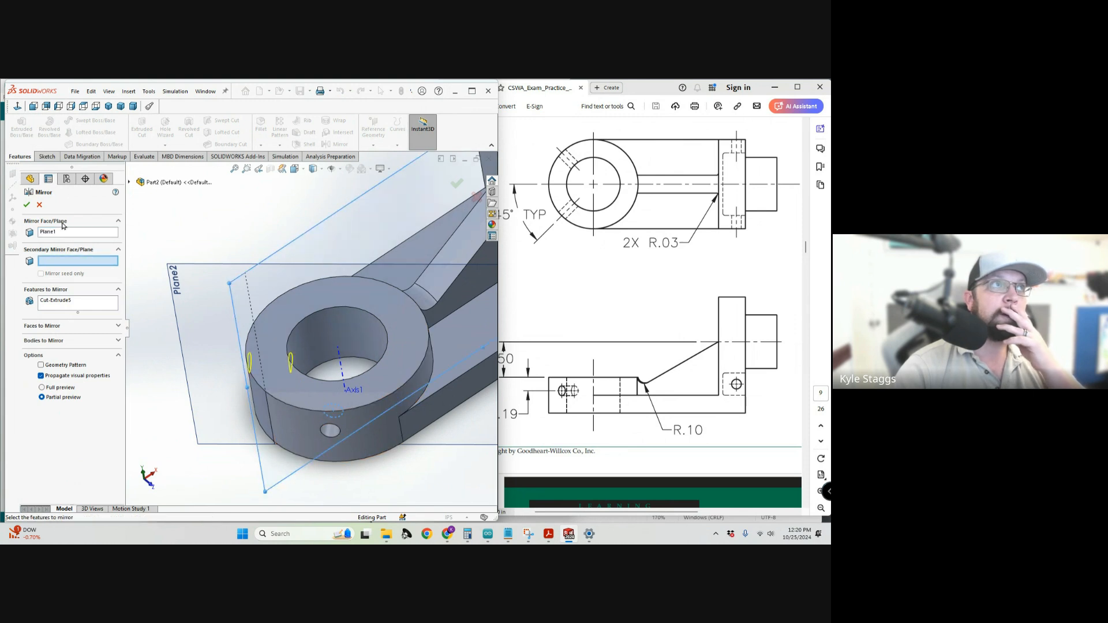
click(76, 306)
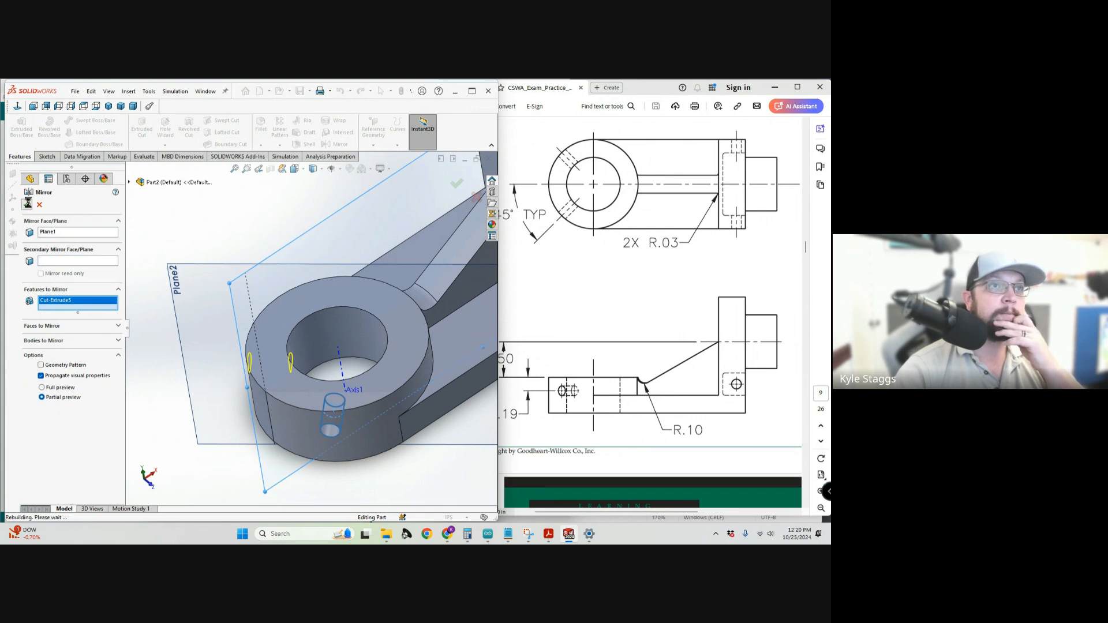
key(Return)
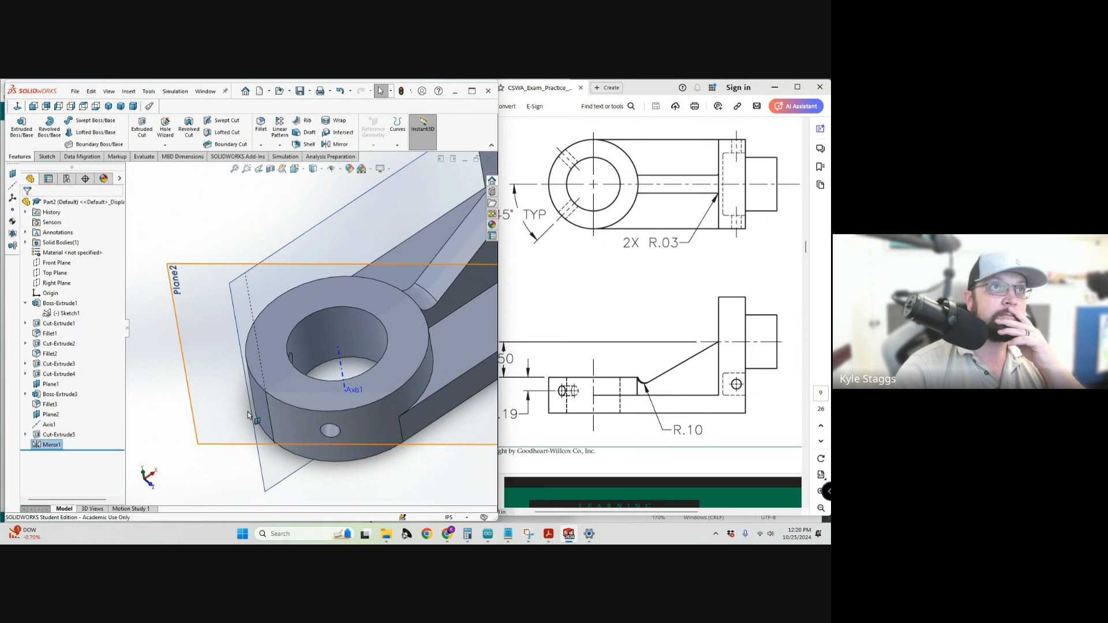
Start a fillet on the inner edge of one end wall of the rear pocket, with a 0.03 in radius.
middle_drag(277, 411, 316, 373)
middle_drag(259, 322, 232, 357)
scroll(427, 313, down, 3)
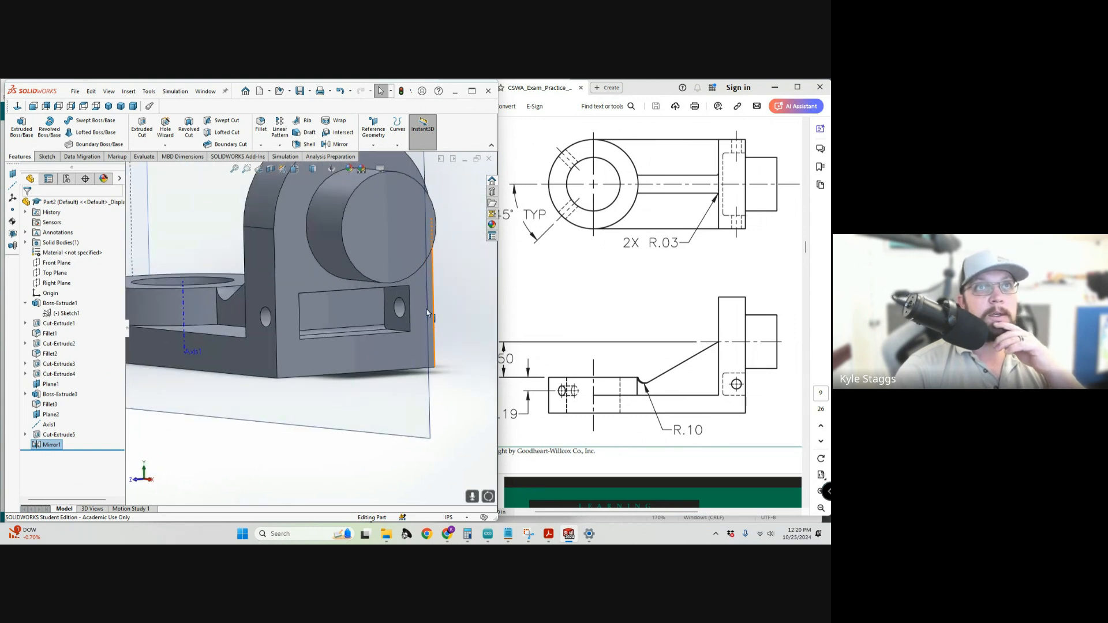
scroll(387, 302, down, 5)
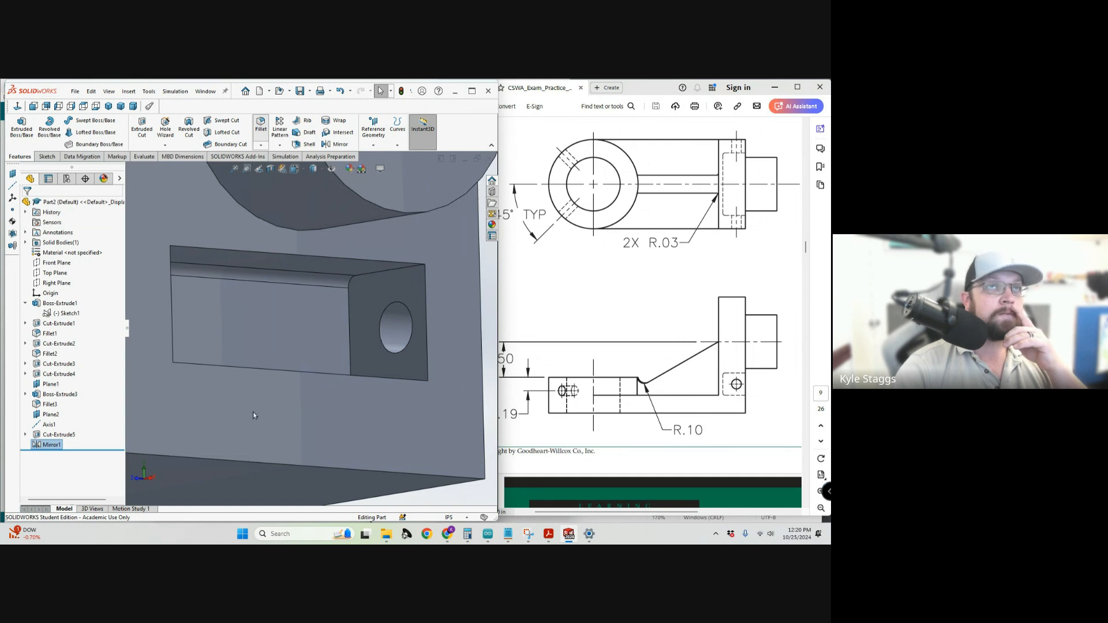
click(377, 275)
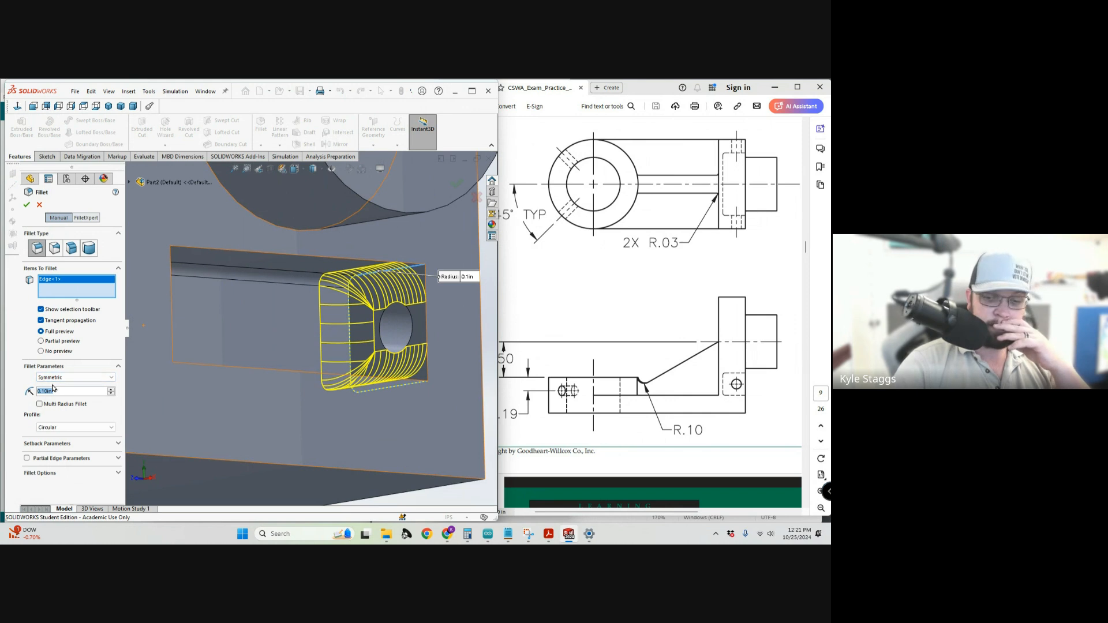
text(0)
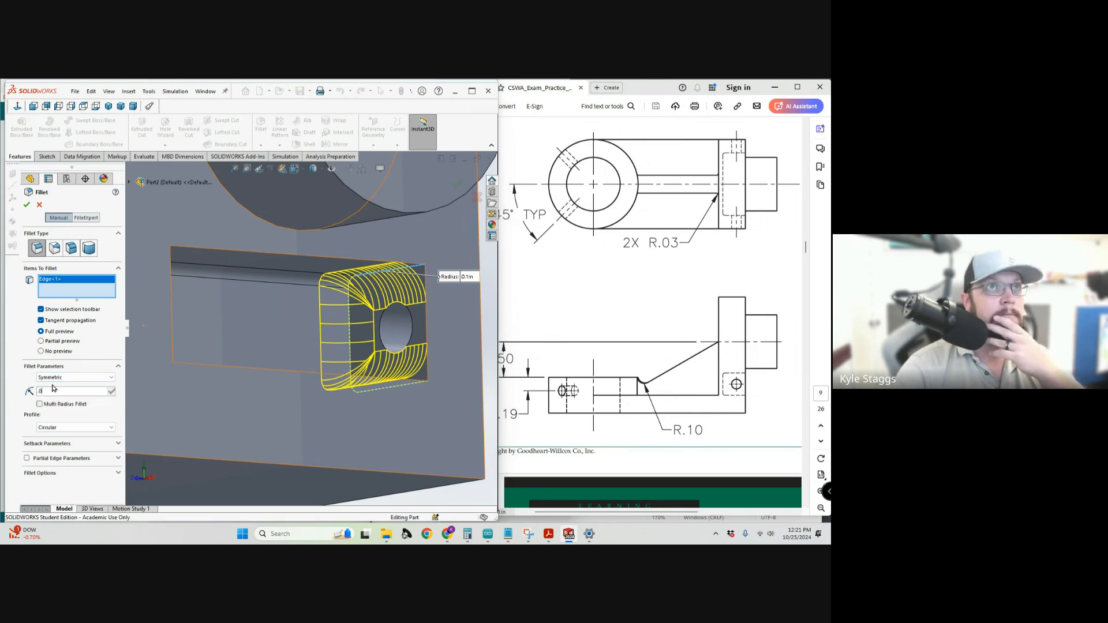
text(.03)
key(Return)
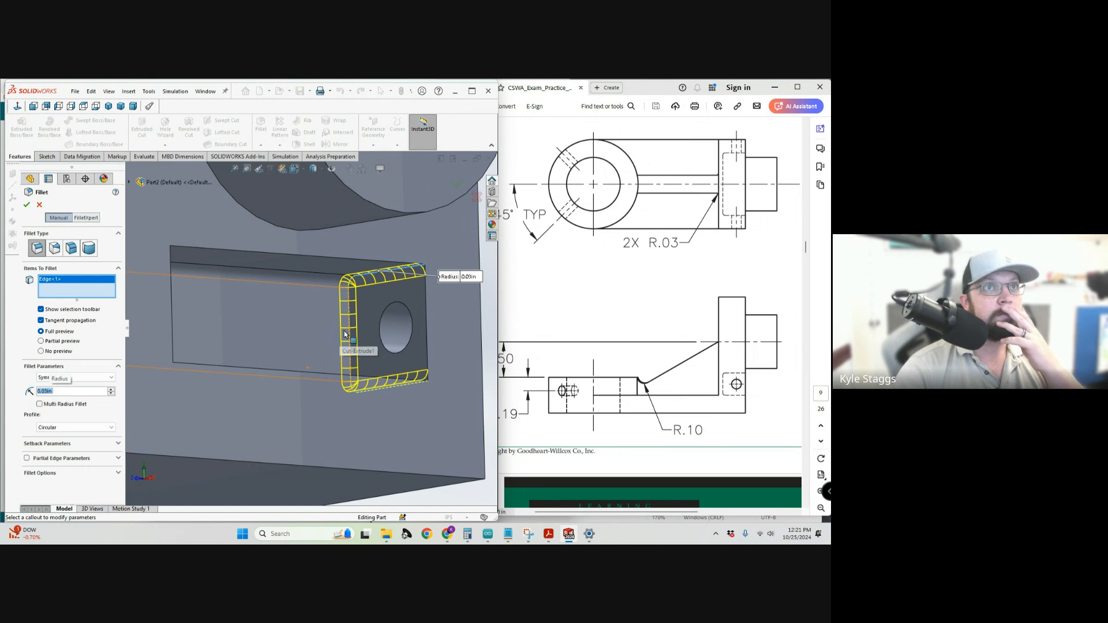
Add the inner edge of the pocket's opposite end wall to the fillet and apply it.
middle_drag(345, 334, 217, 347)
scroll(304, 349, up, 3)
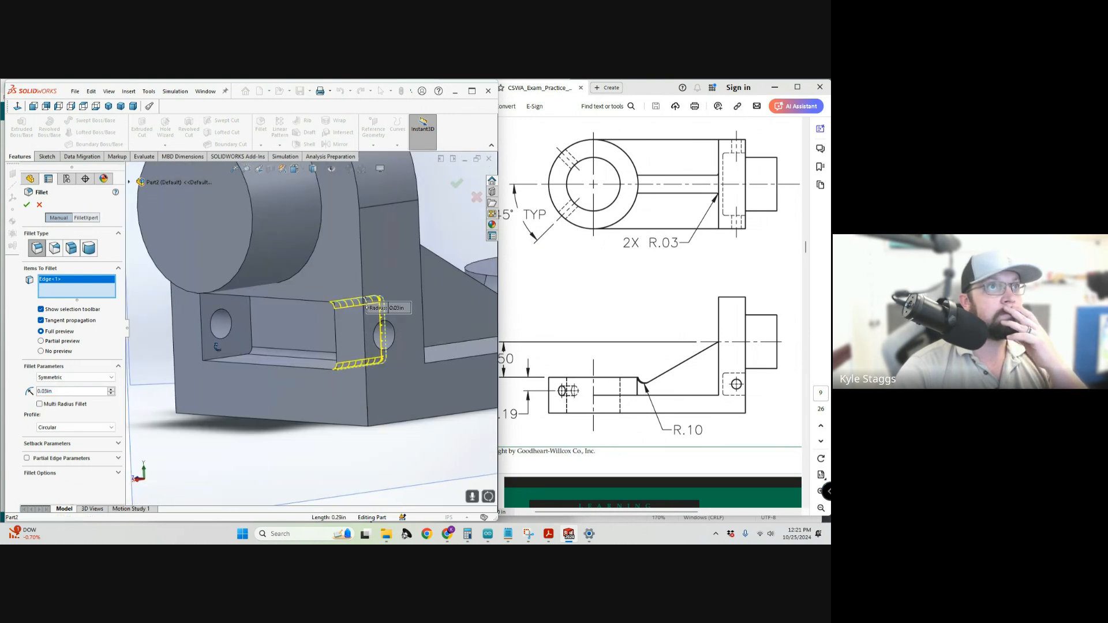
scroll(217, 347, down, 4)
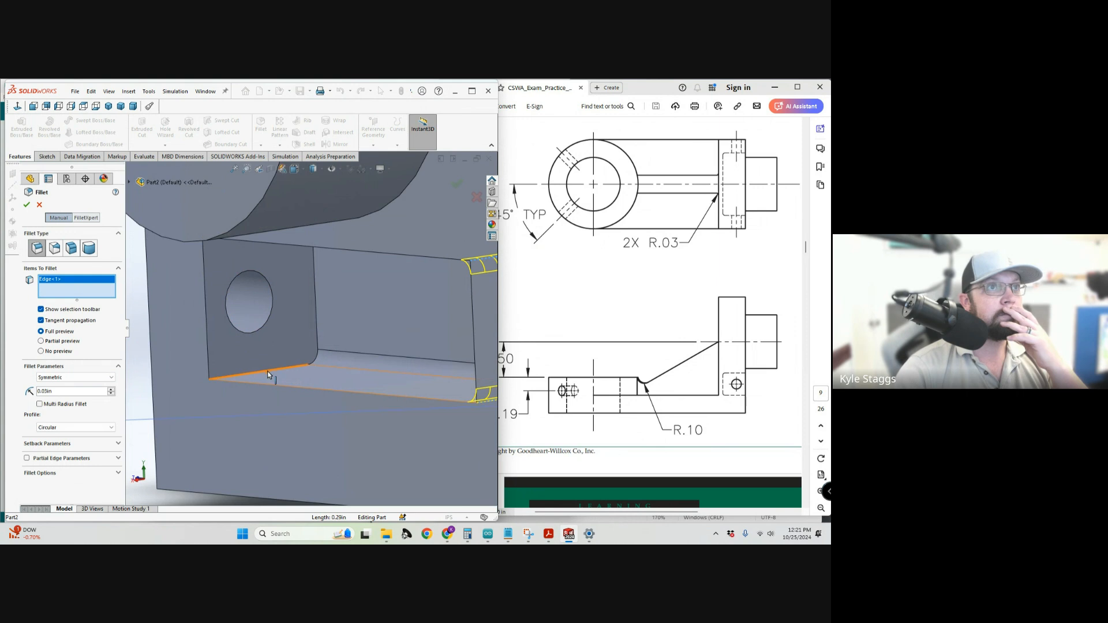
click(268, 372)
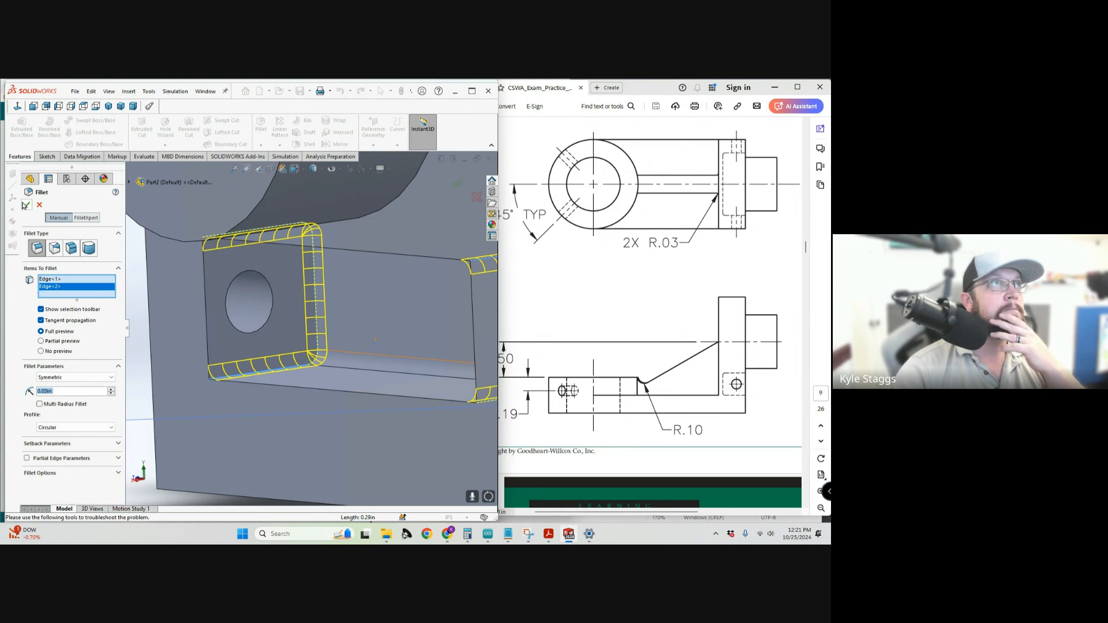
middle_click(315, 365)
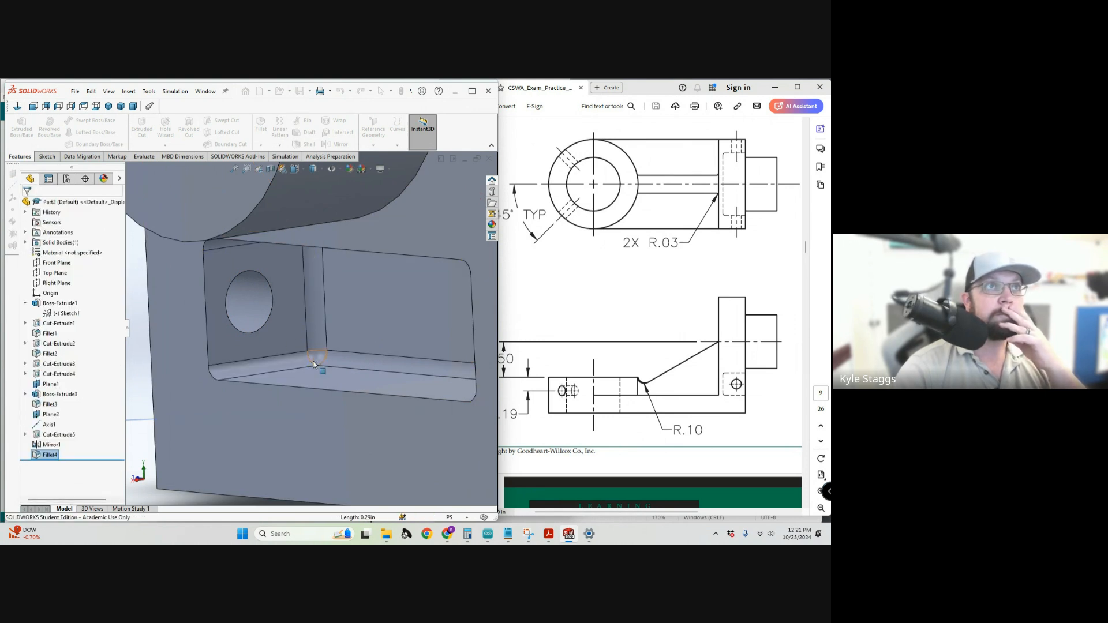
Compare the bracket's pocket, holes, rib and bosses with the Question 2B drawing from several angles.
mouse_move(362, 342)
middle_down()
mouse_move(427, 334)
mouse_move(423, 357)
mouse_move(467, 359)
mouse_move(424, 375)
mouse_move(437, 354)
mouse_move(423, 337)
middle_up()
scroll(425, 337, up, 2)
scroll(695, 373, up, 1)
scroll(695, 373, up, 8)
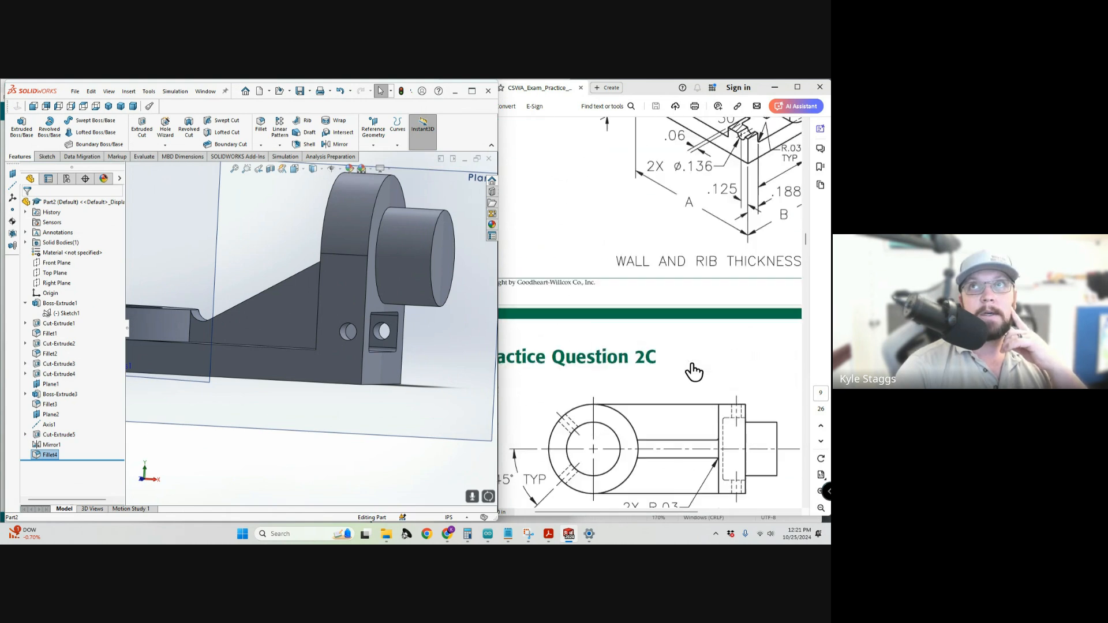
mouse_move(651, 512)
mouse_down()
mouse_move(722, 508)
mouse_move(700, 504)
mouse_up()
scroll(349, 350, up, 3)
scroll(209, 255, down, 2)
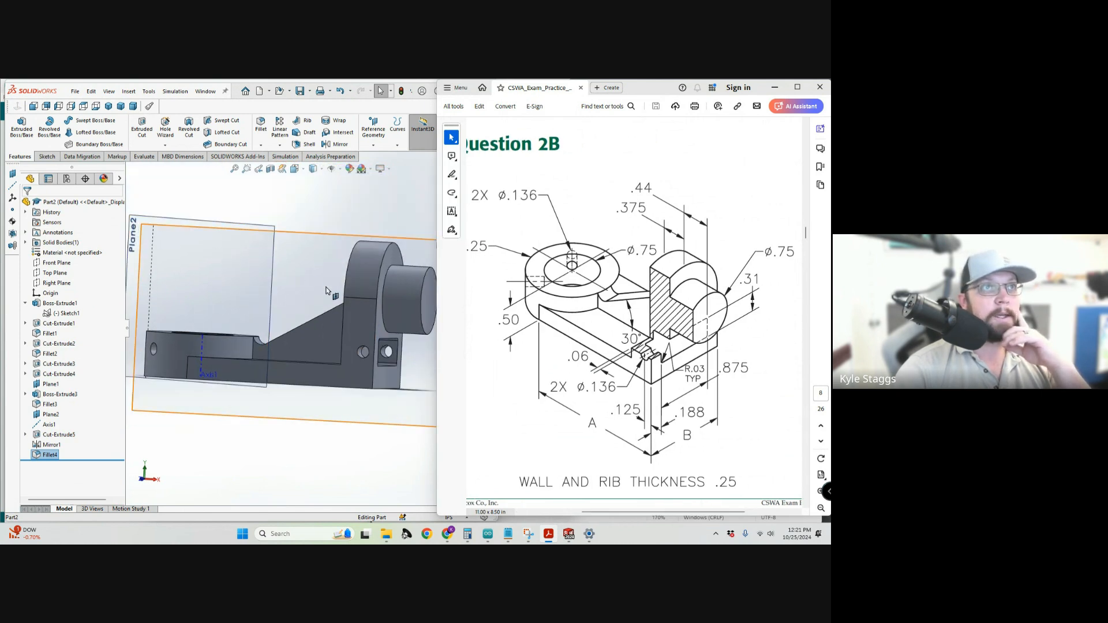
middle_drag(328, 352, 260, 365)
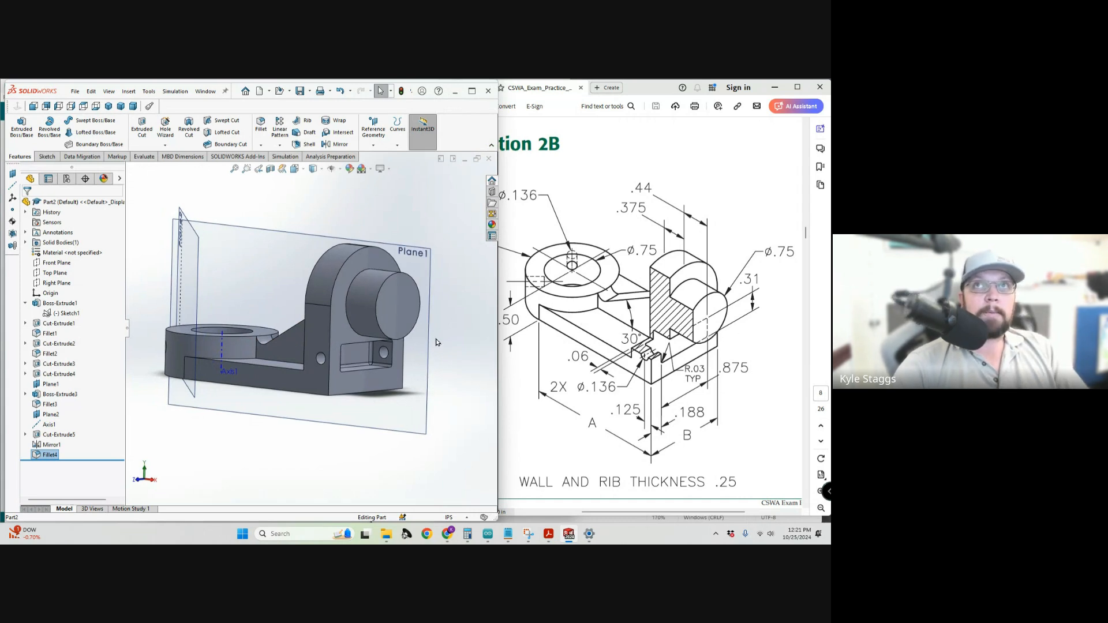
middle_drag(315, 337, 265, 318)
Check the material in the Practice Question 2 specification, and assign Alloy Steel from the Steel library to the part.
scroll(742, 259, up, 15)
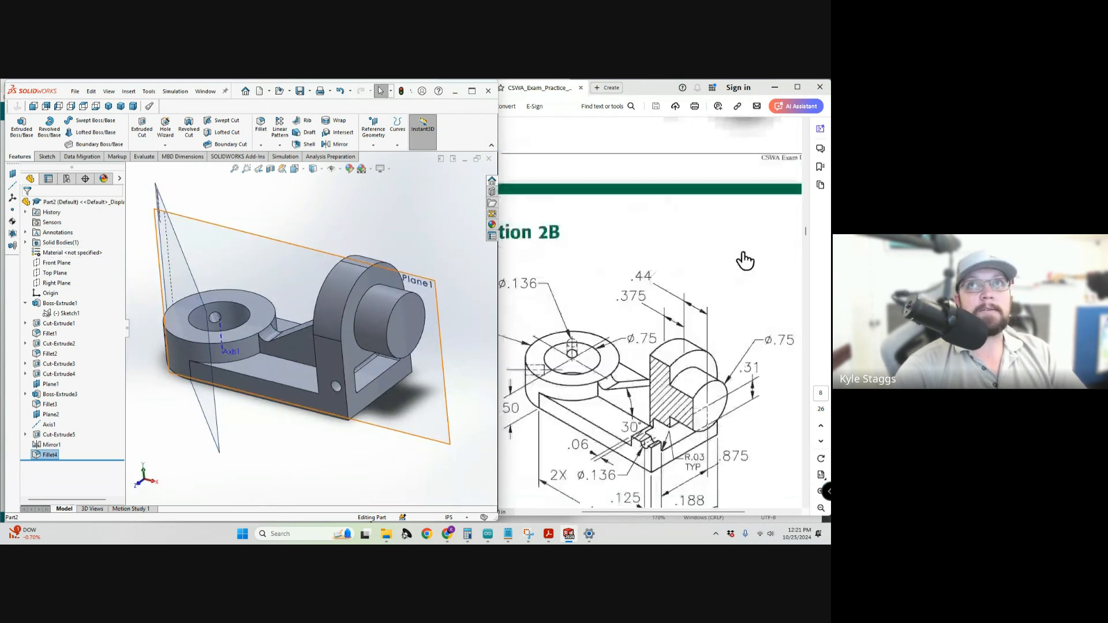
scroll(694, 269, up, 5)
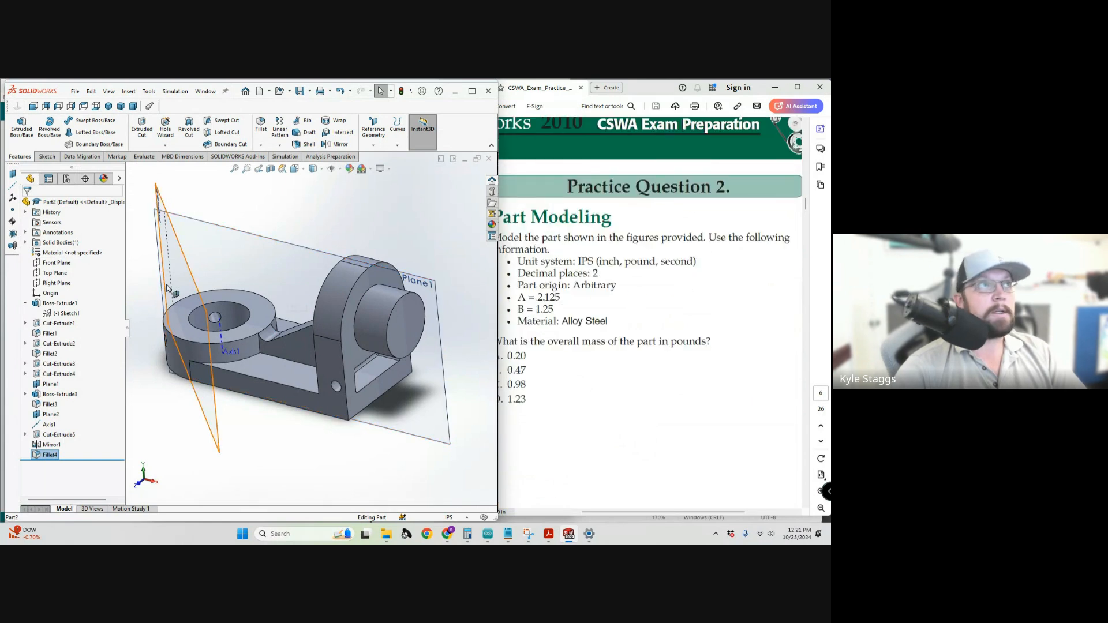
right_click(68, 257)
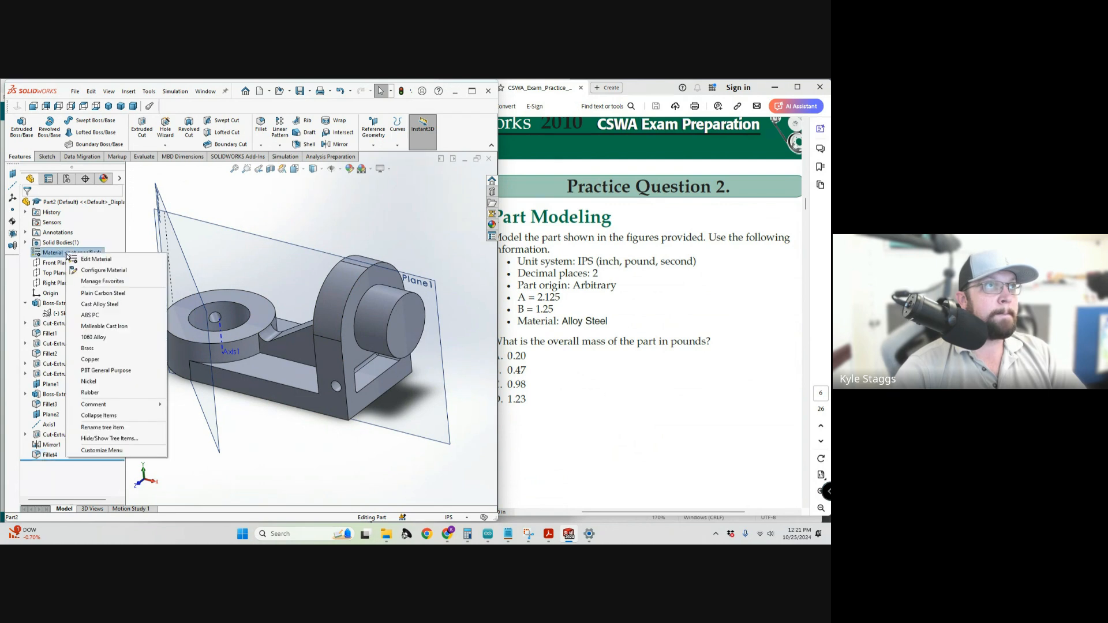
click(98, 263)
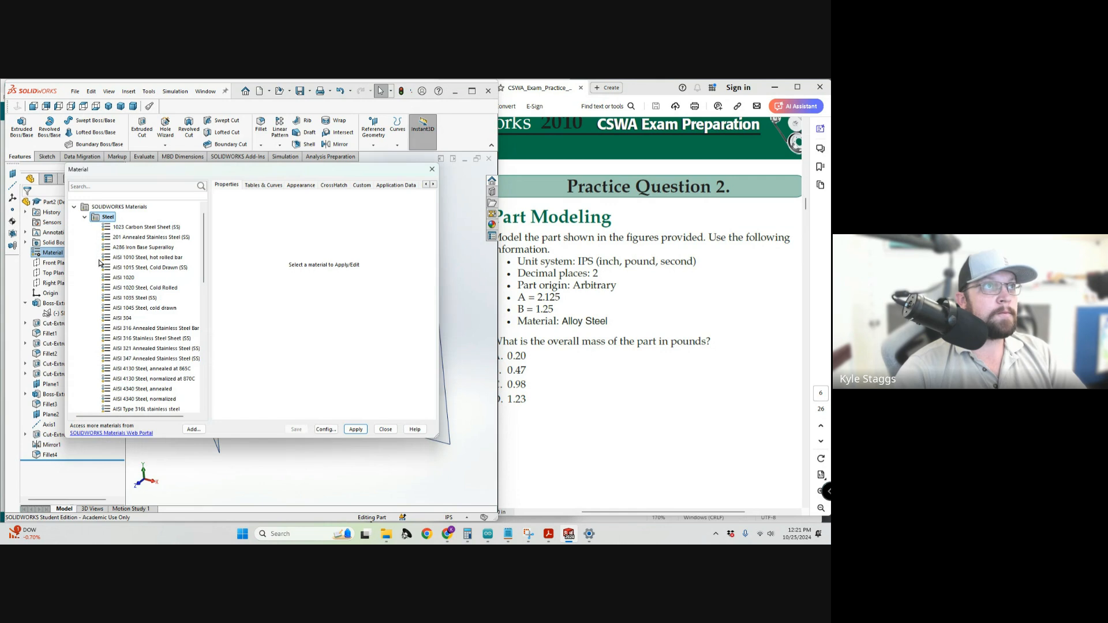
scroll(165, 273, down, 4)
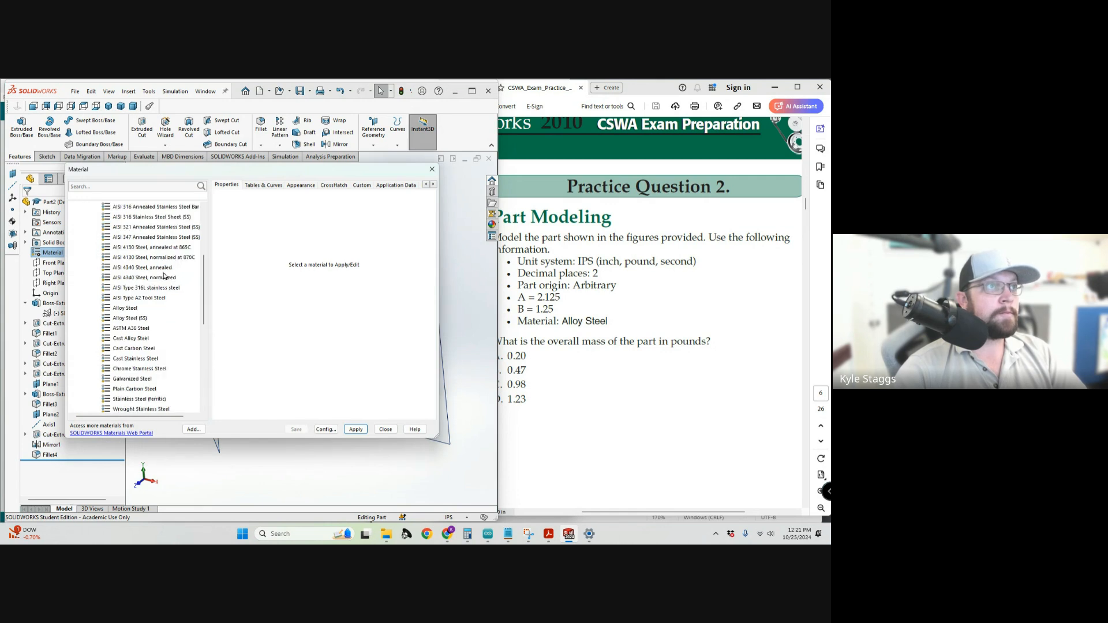
click(122, 309)
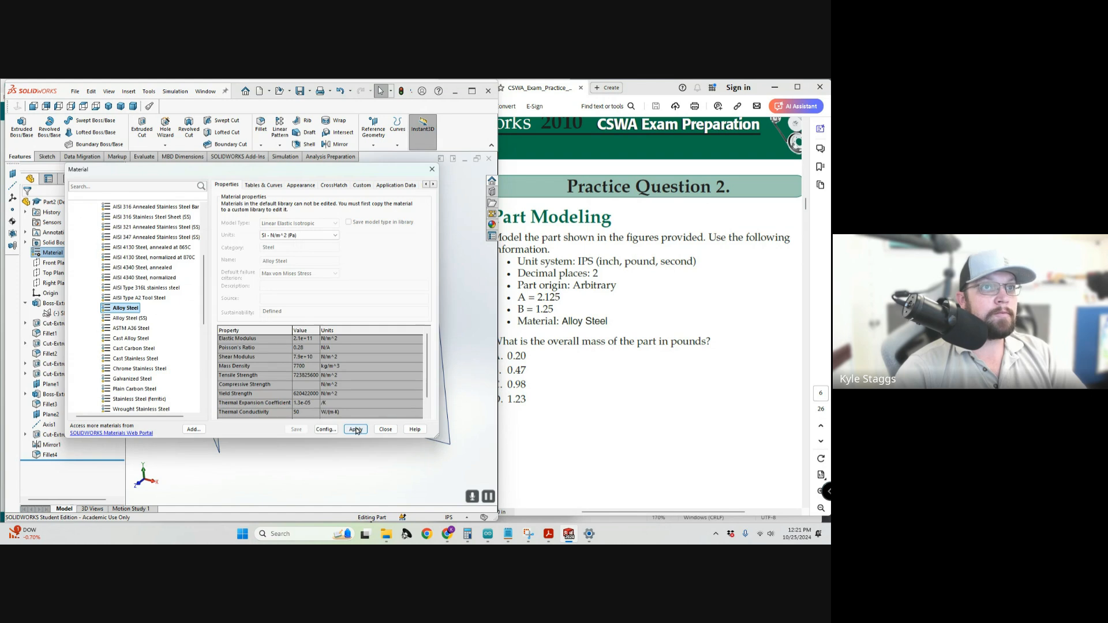
click(386, 430)
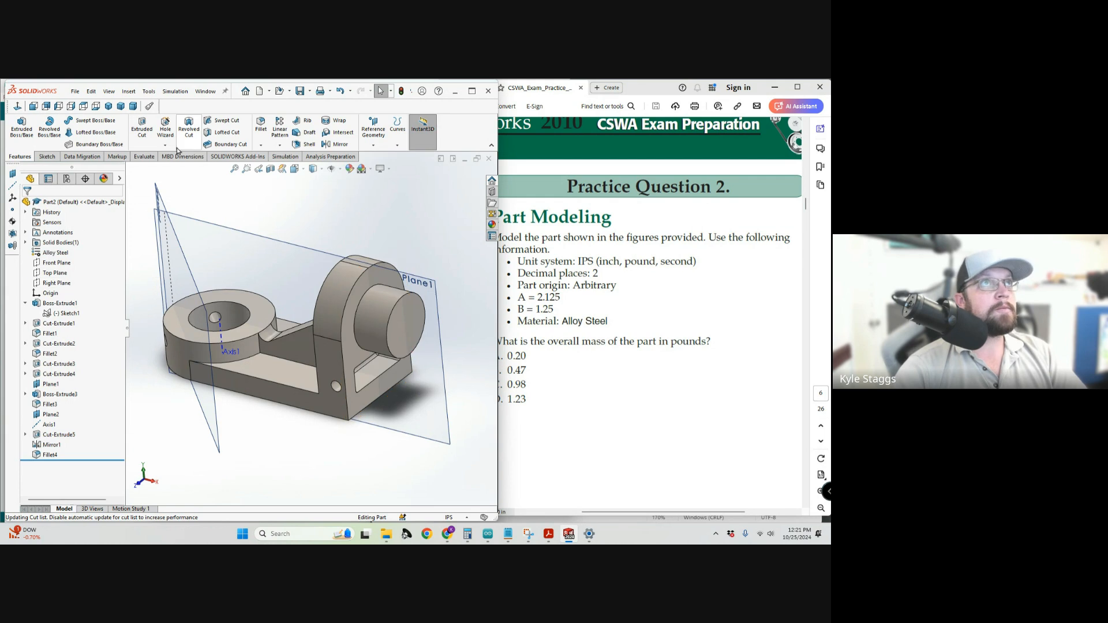
Evaluate the part's mass properties, compare the mass with the Practice Question 2 choices, highlight the digits of answer B (0.47), and close the report.
click(144, 156)
click(125, 132)
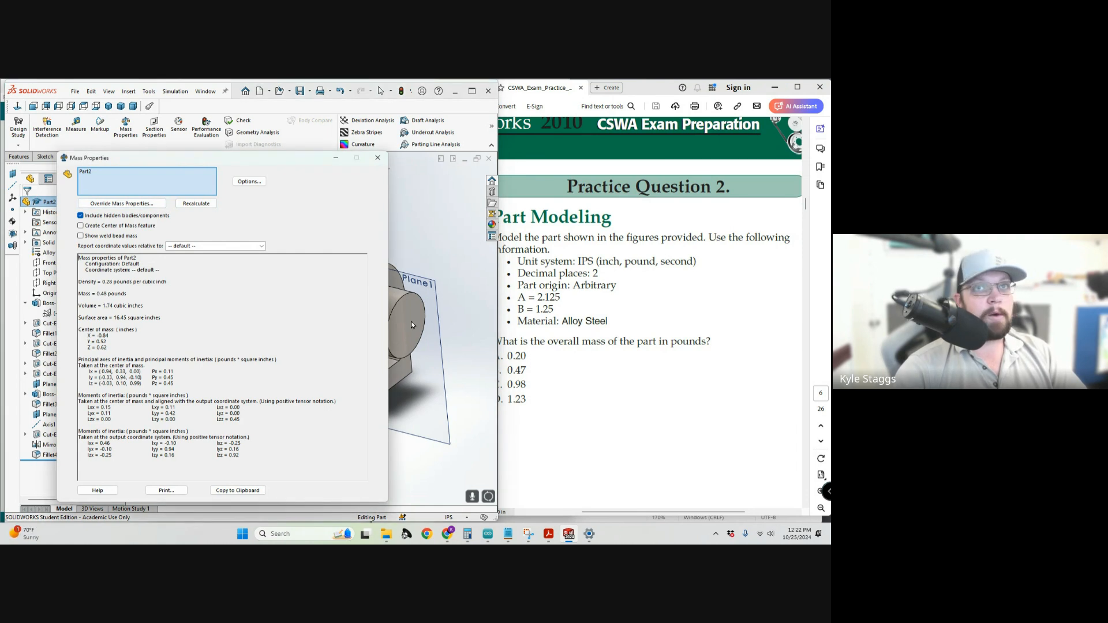
click(541, 374)
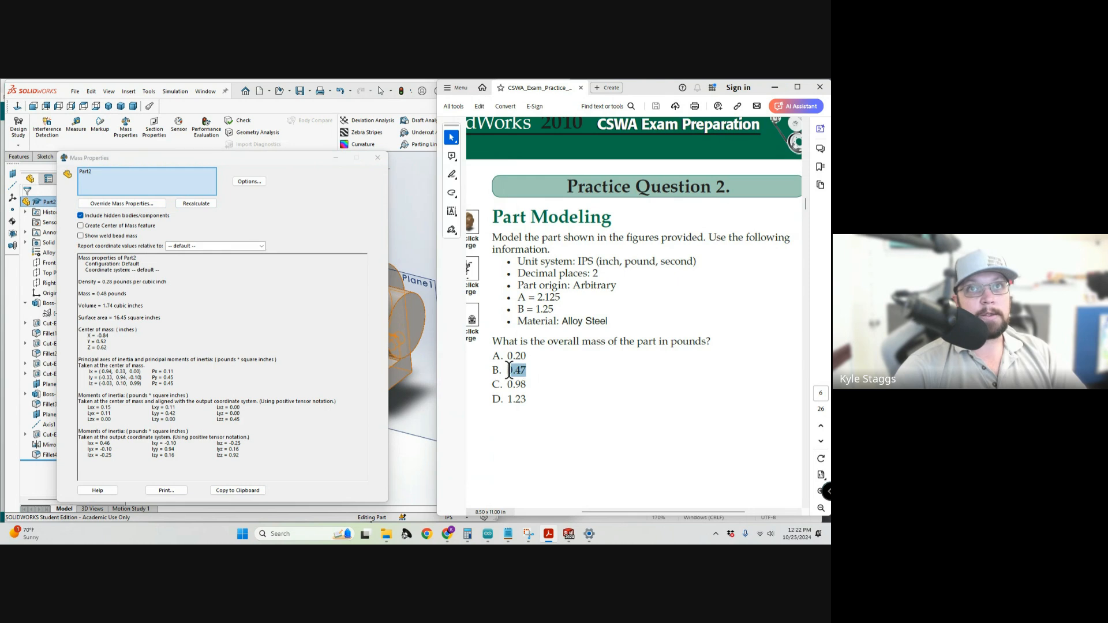
drag(509, 370, 511, 371)
click(402, 412)
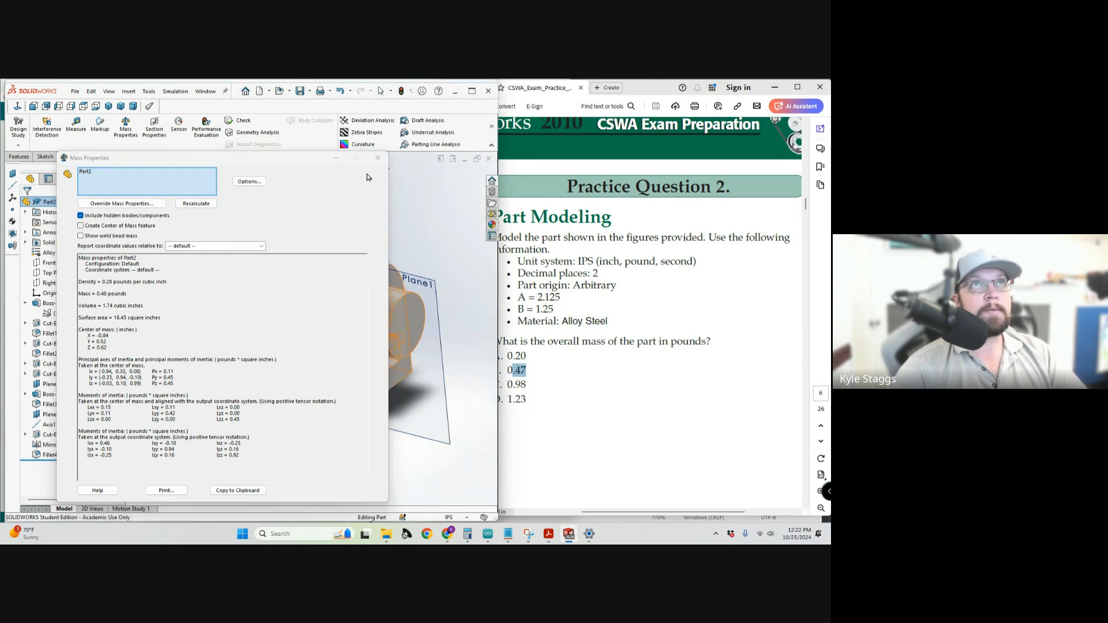
click(379, 156)
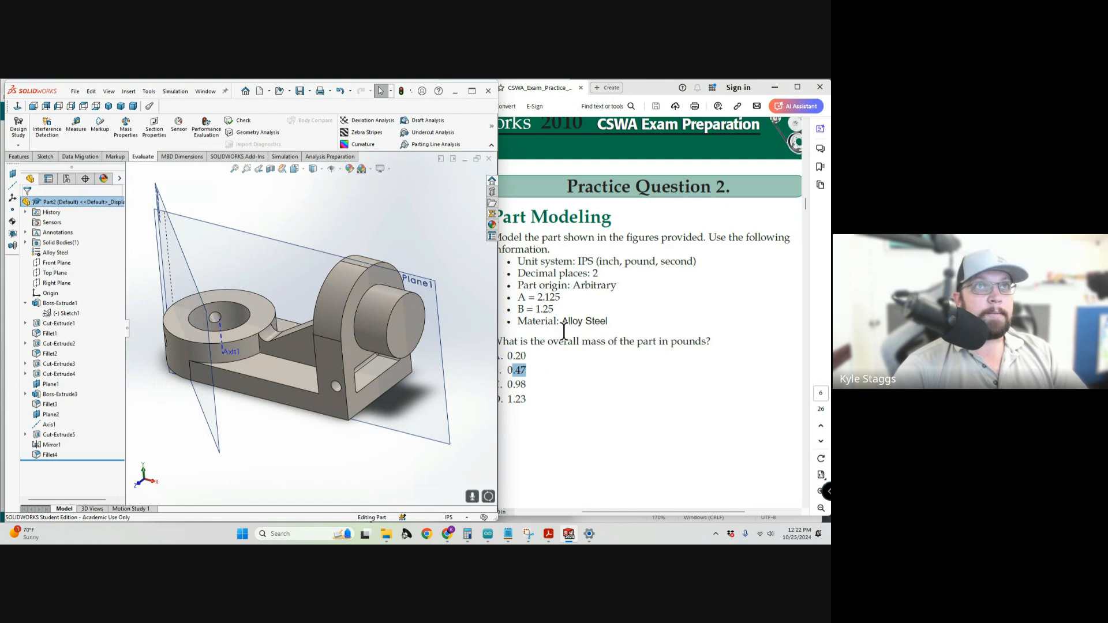
scroll(566, 323, down, 1)
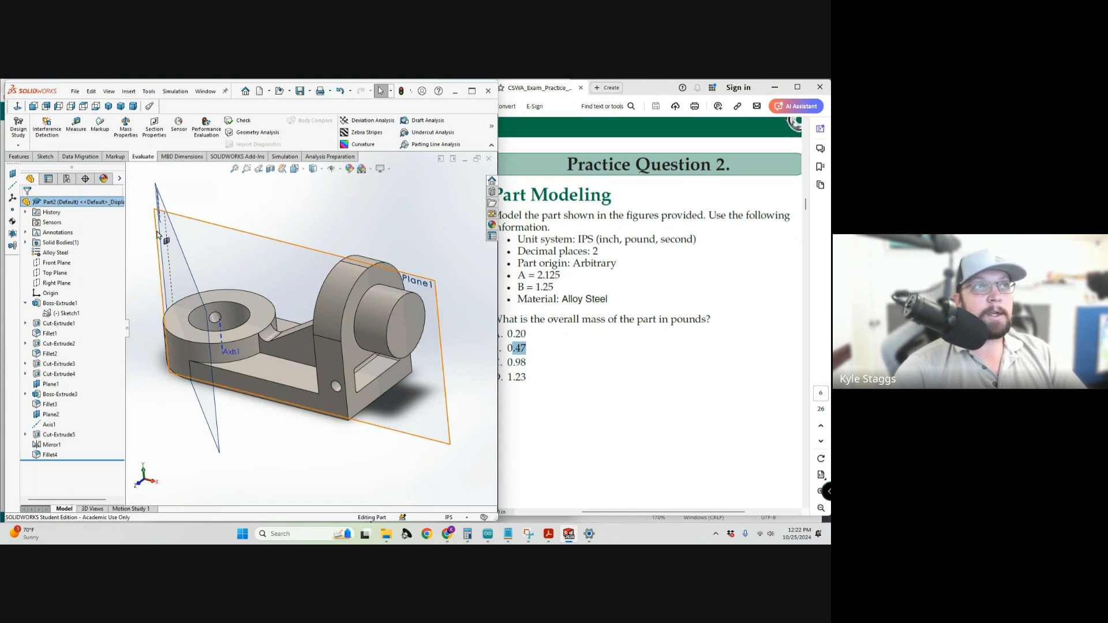
middle_drag(323, 361, 300, 350)
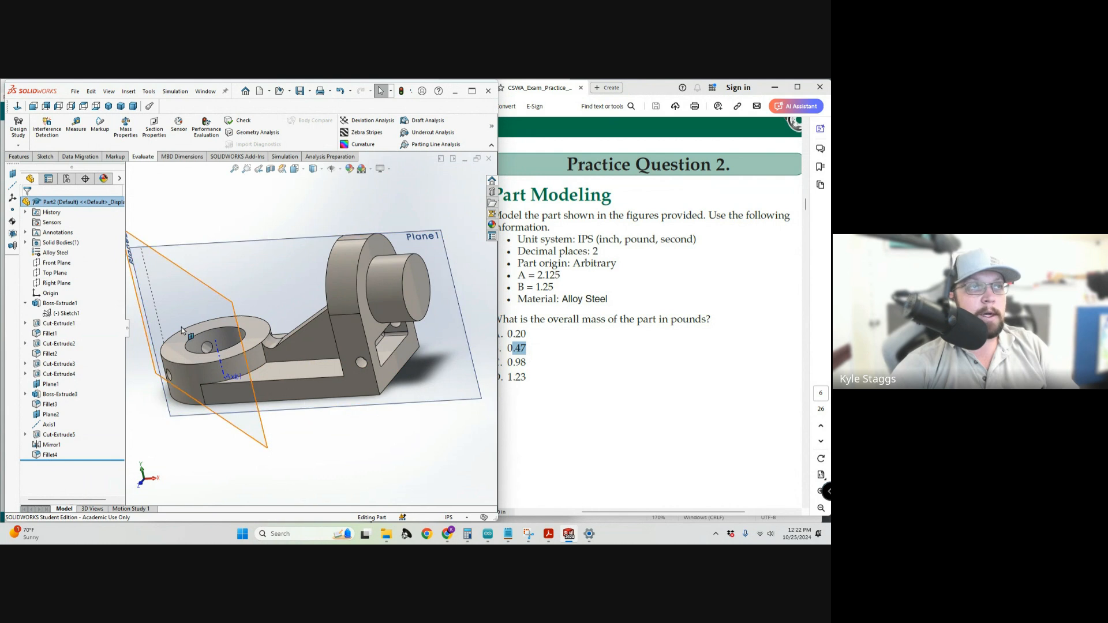
middle_drag(410, 414, 275, 256)
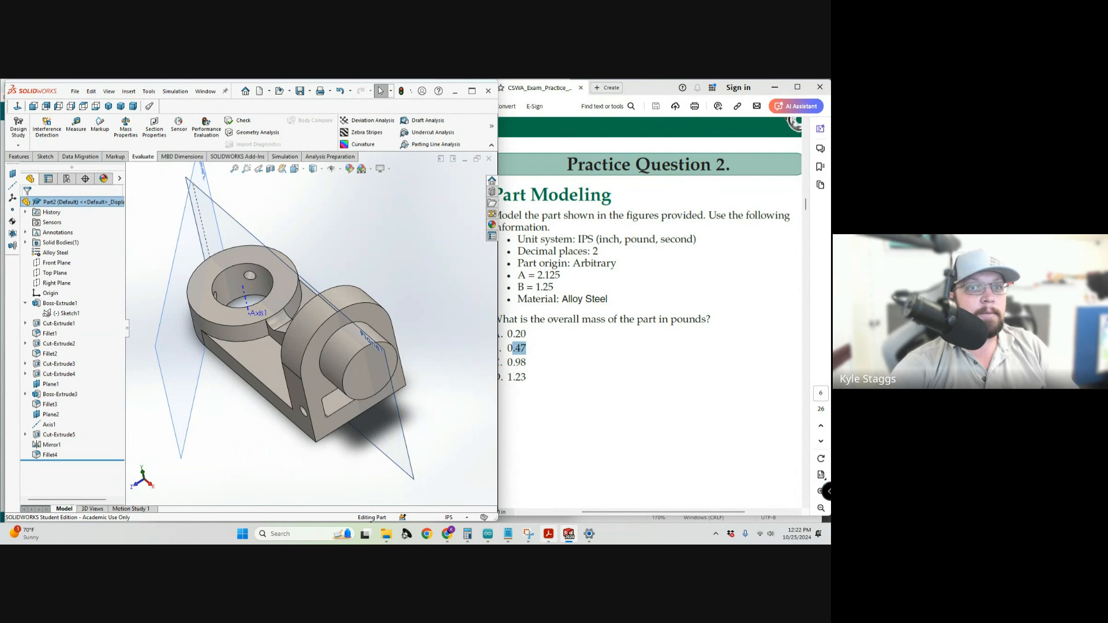
Switch to the Google Meet call window in Chrome to view the in-call messages.
mouse_move(446, 538)
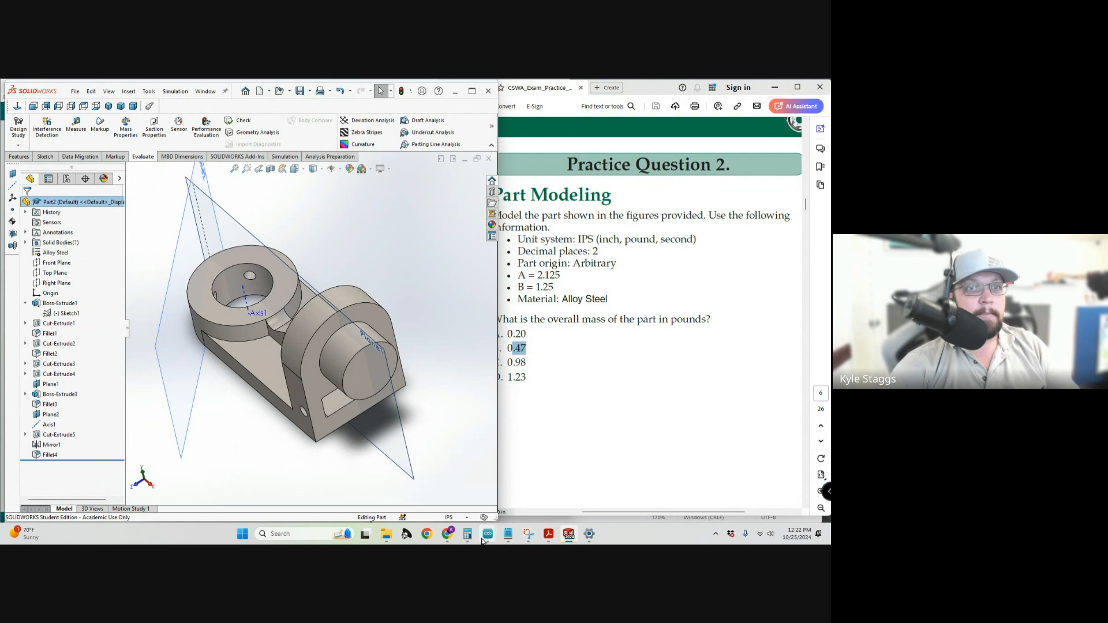
mouse_move(480, 540)
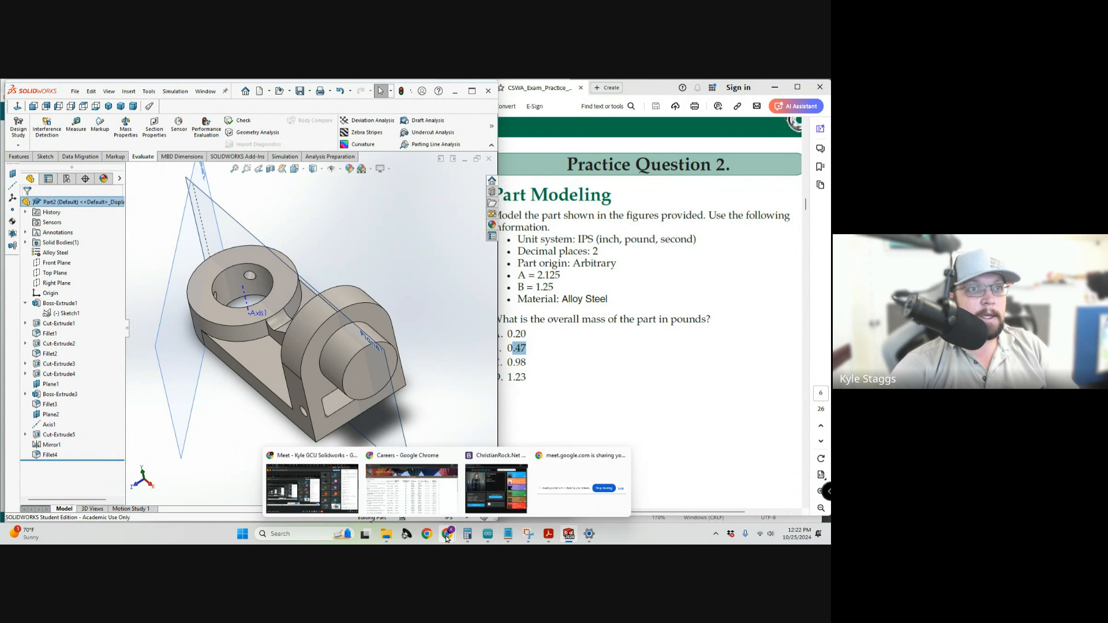
click(309, 504)
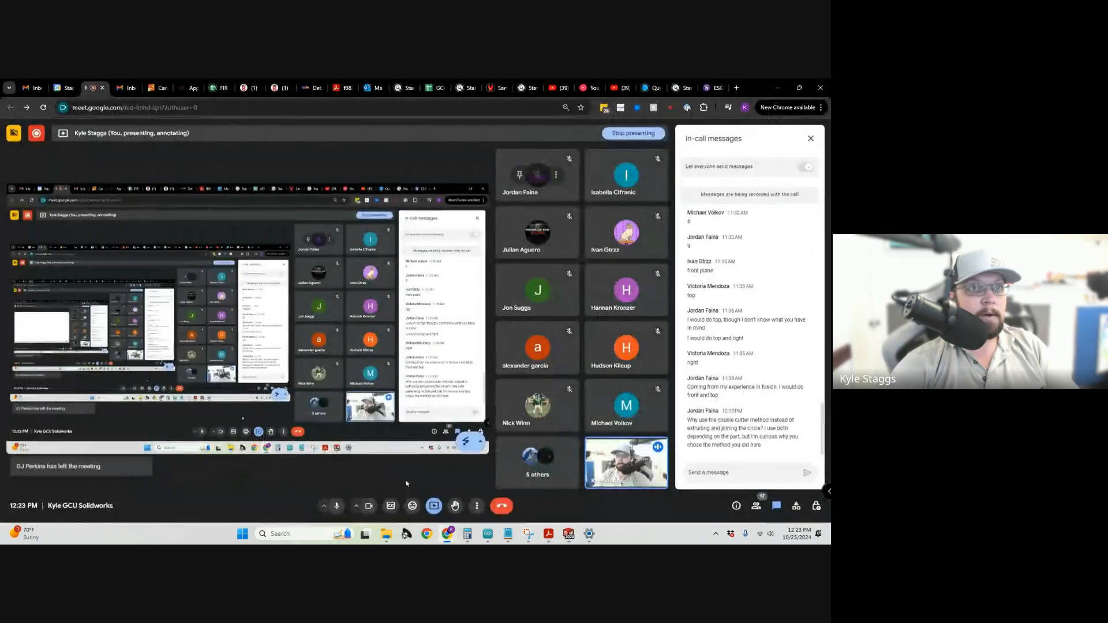